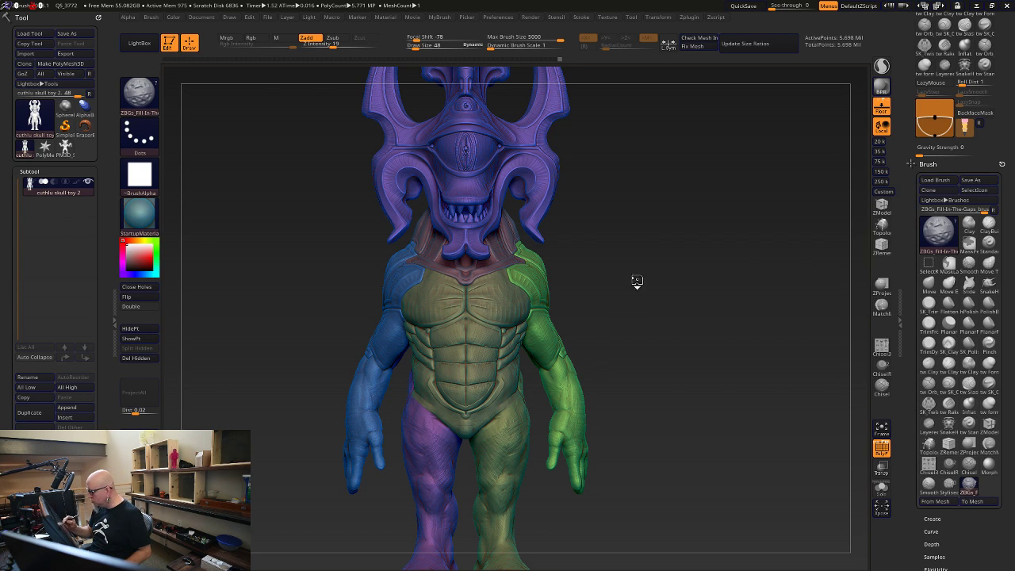
Inspect the polygroup-coloured creature's torso and head, then turn off the polyframe display
left_click_drag(634, 288, 713, 386)
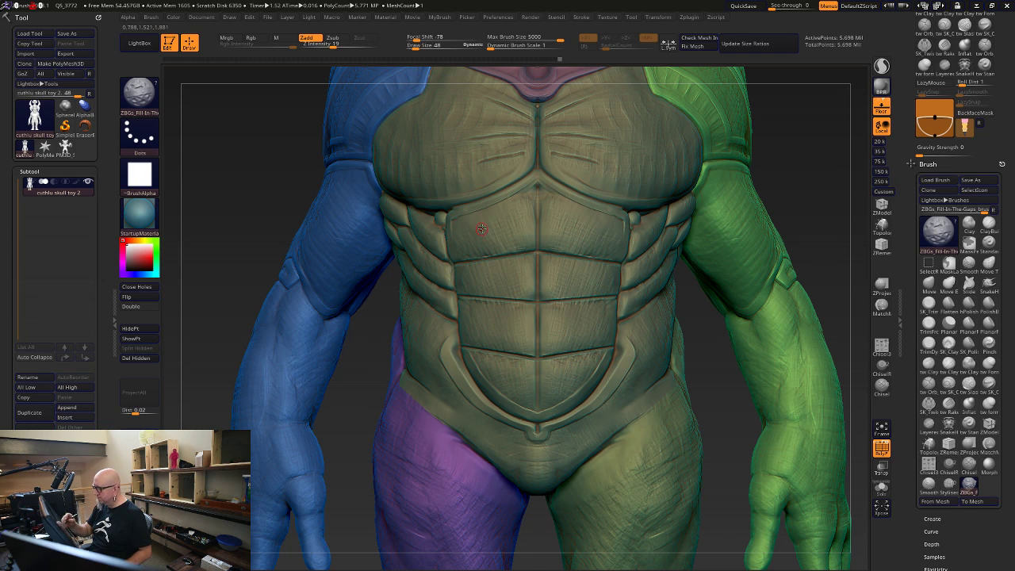
key("space")
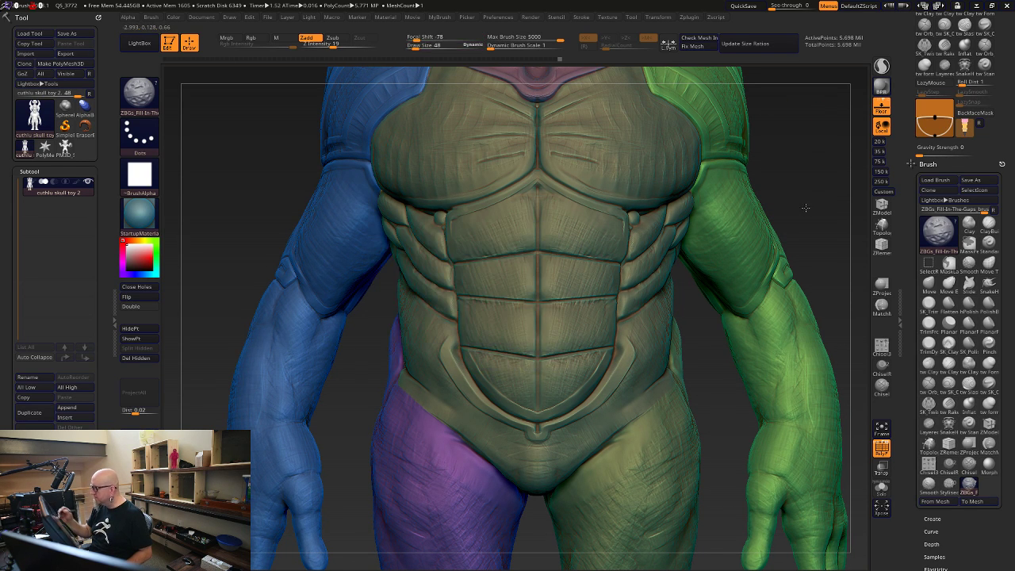
left_click_drag(804, 209, 799, 555, "alt")
left_click_drag(799, 289, 768, 349)
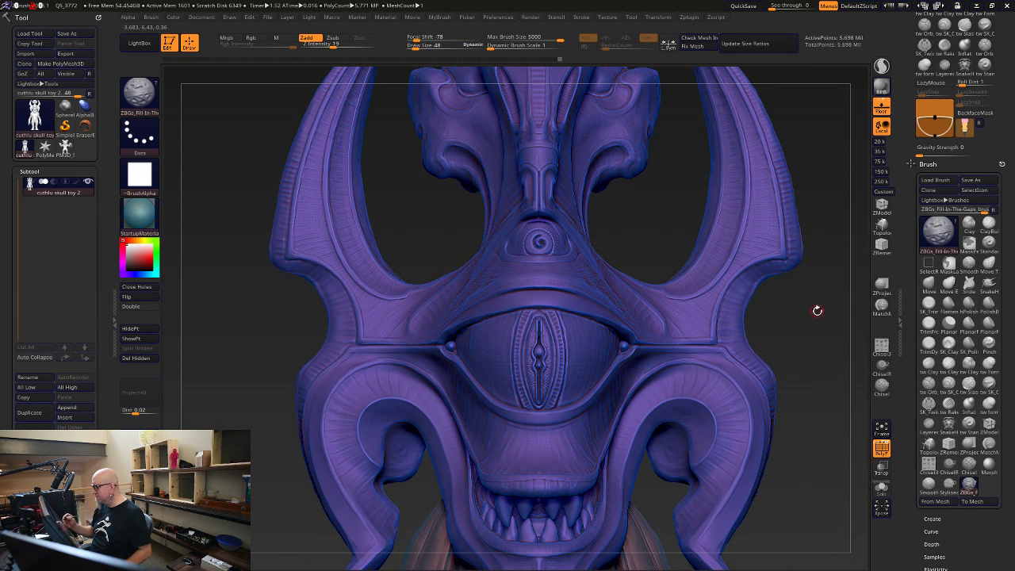
left_click_drag(816, 309, 691, 258)
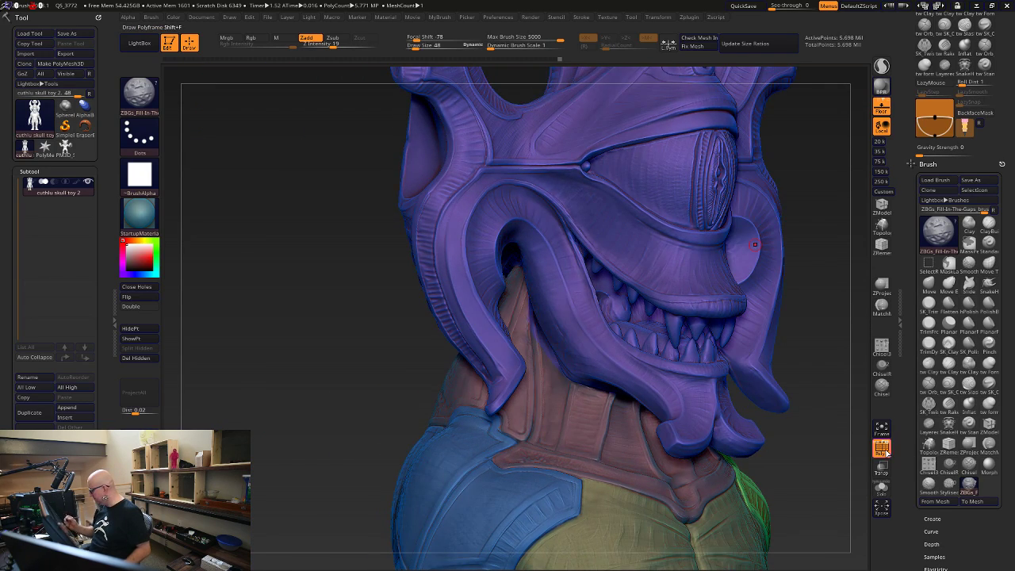
left_click(881, 449)
left_click_drag(816, 455, 757, 453)
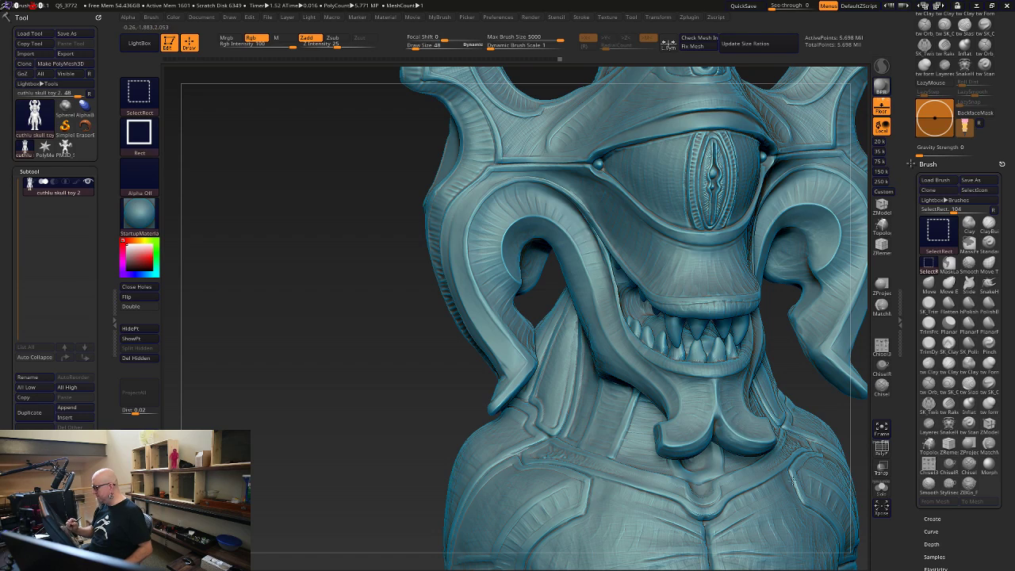
Isolate the creature's head by hiding the neck, torso, arms and legs, and view it from the front and back
left_click(521, 523, "ctrl+alt+shift")
left_click_drag(407, 496, 445, 522)
left_click_drag(720, 481, 718, 449)
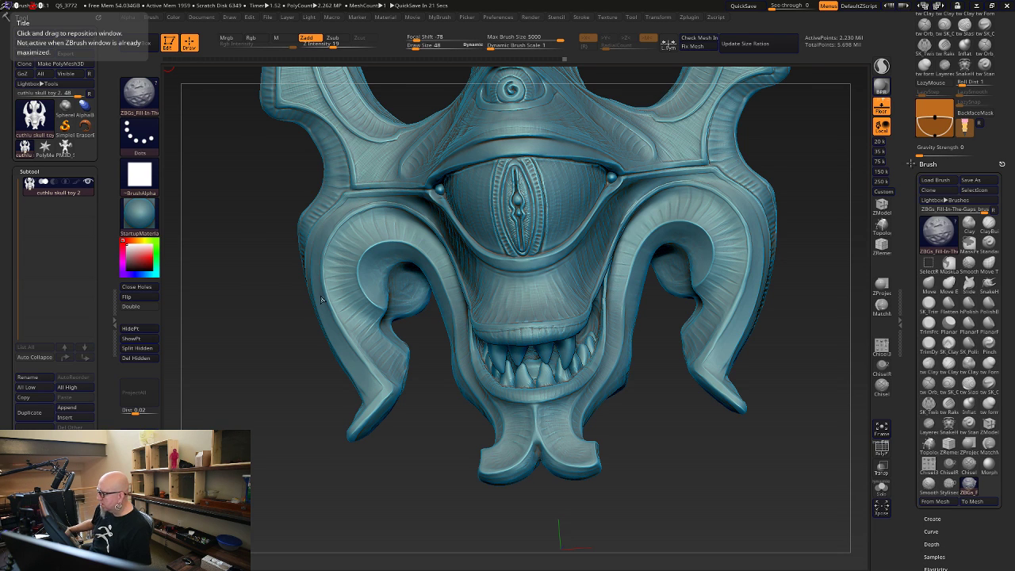
mouse_move(324, 299)
left_mouse_down()
mouse_move(342, 309)
mouse_move(327, 341)
left_mouse_up()
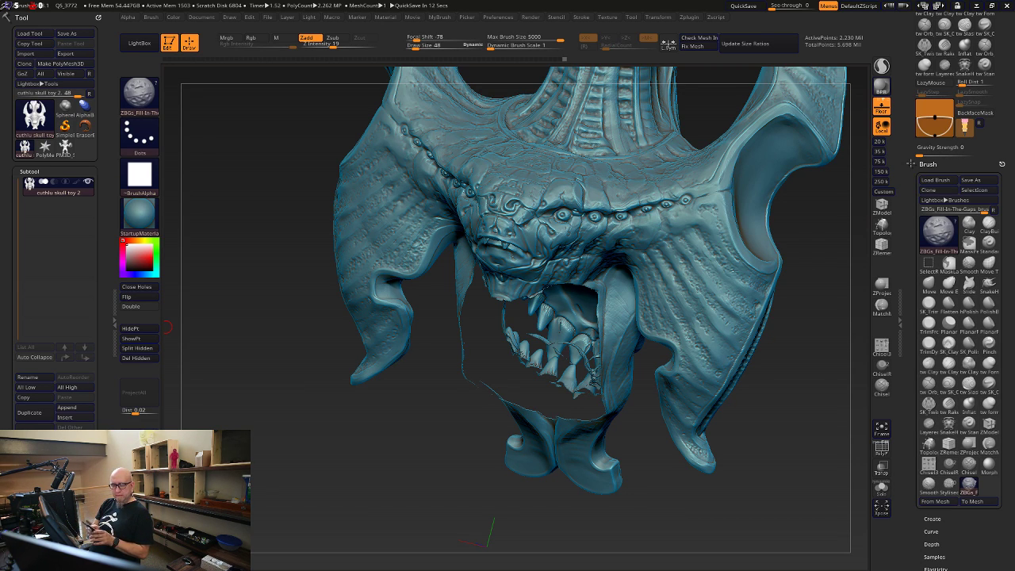
mouse_move(306, 389)
left_mouse_down()
mouse_move(234, 392)
mouse_move(166, 366)
left_mouse_up()
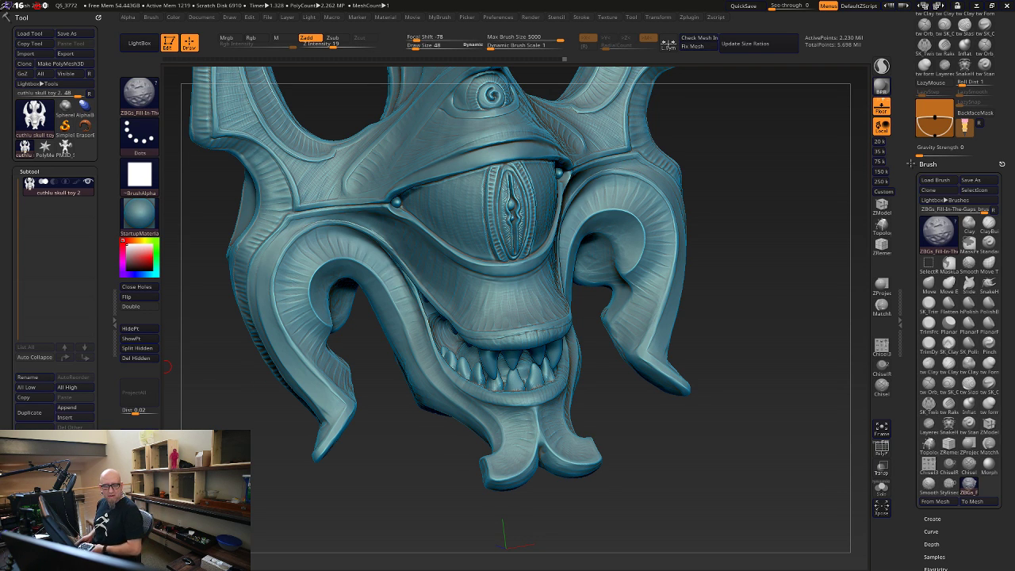
key("Print")
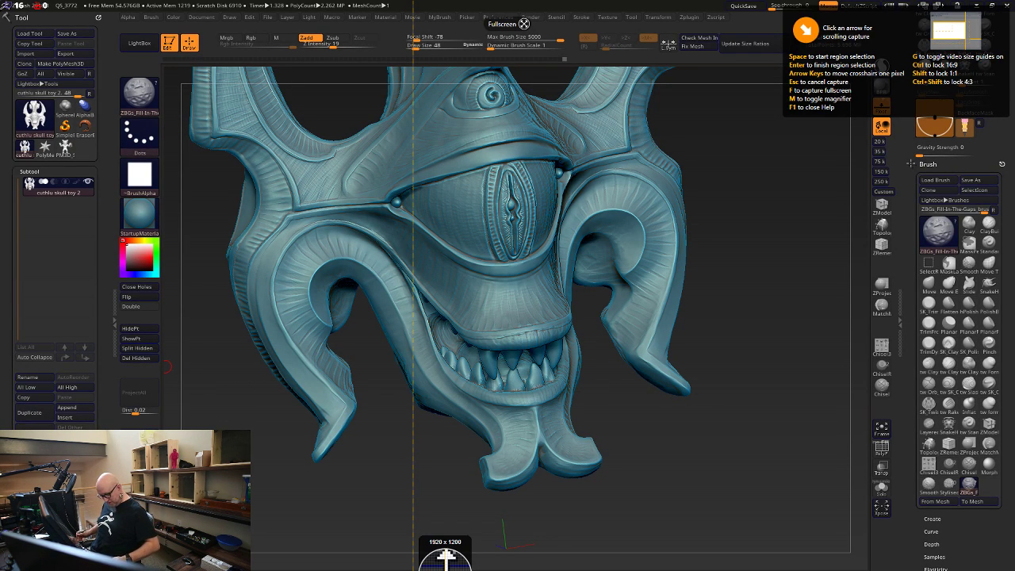
key("Escape")
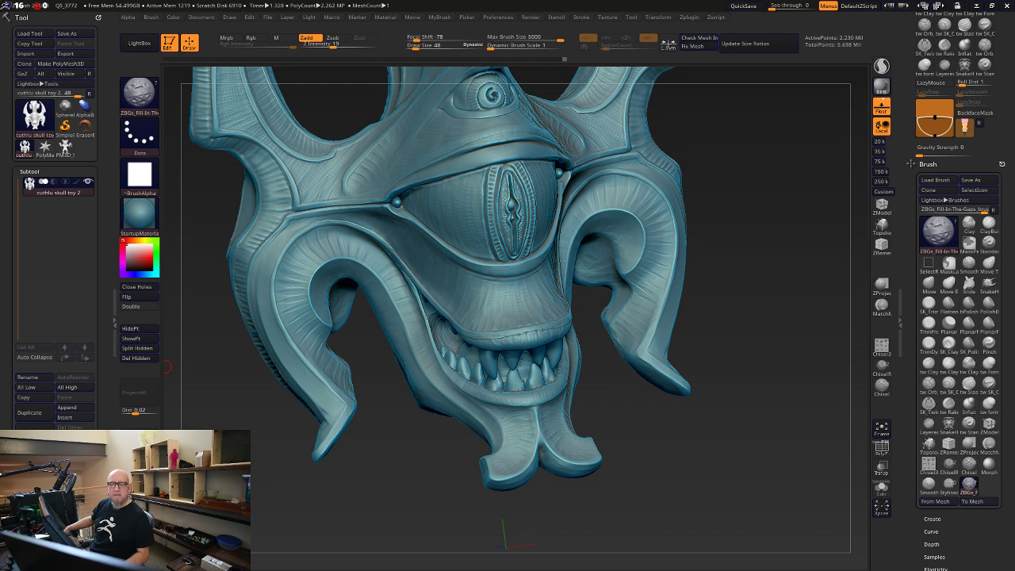
Bring the stream chat window over the viewport beside the head and make it narrower so the sculpt stays uncovered
left_click_drag(479, 100, 765, 33)
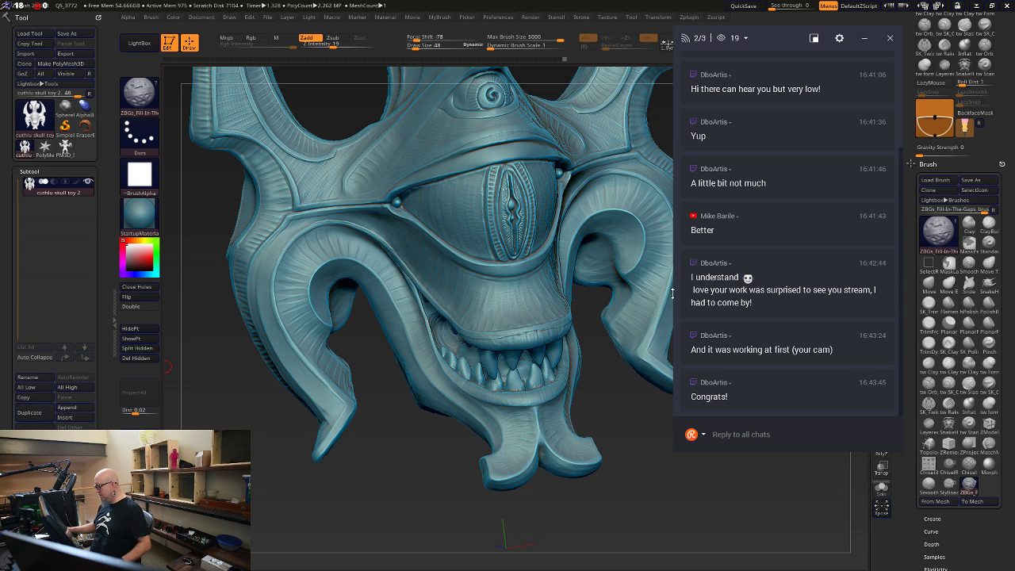
left_click_drag(772, 38, 735, 79)
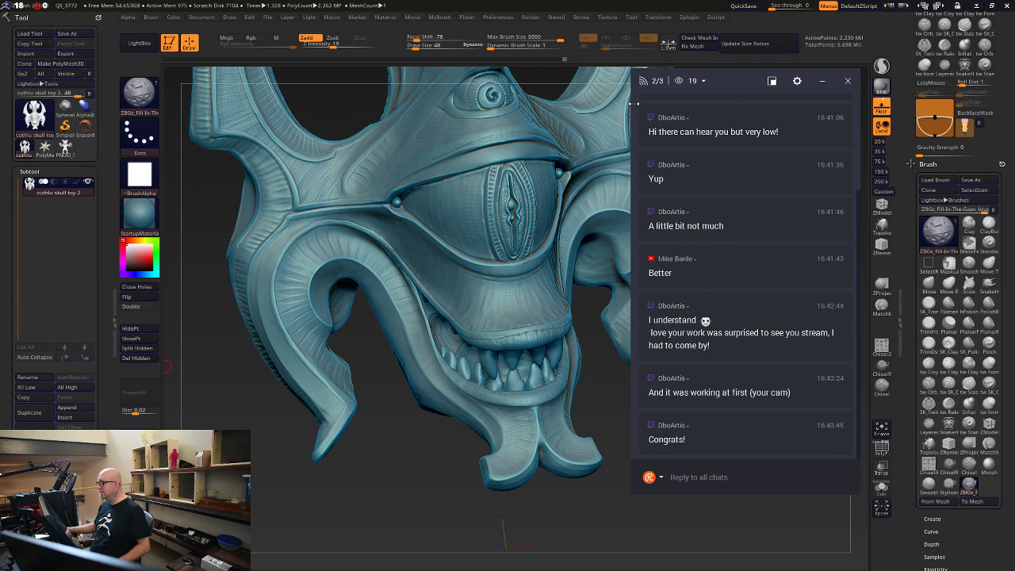
left_click_drag(634, 106, 714, 110)
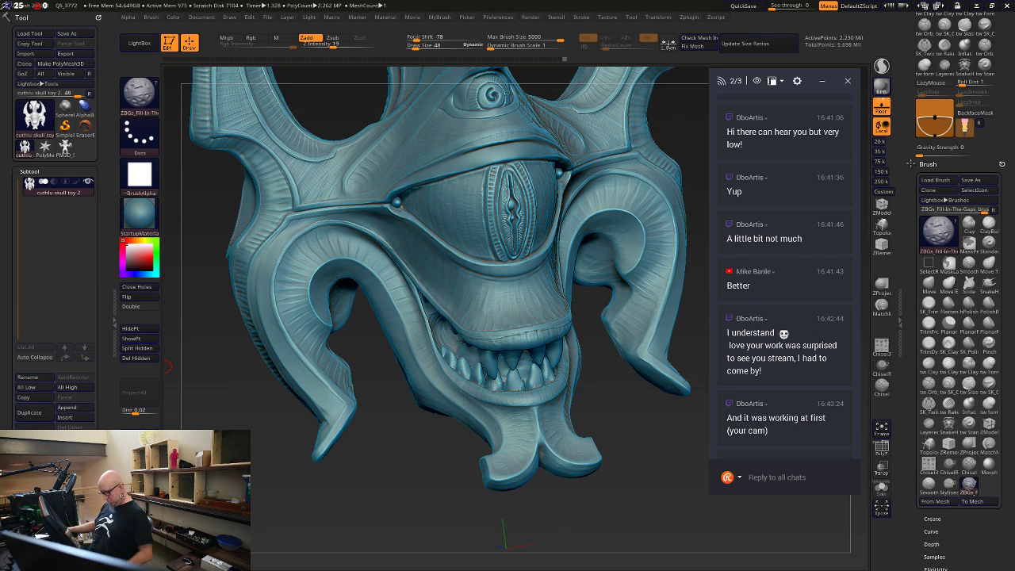
key("super")
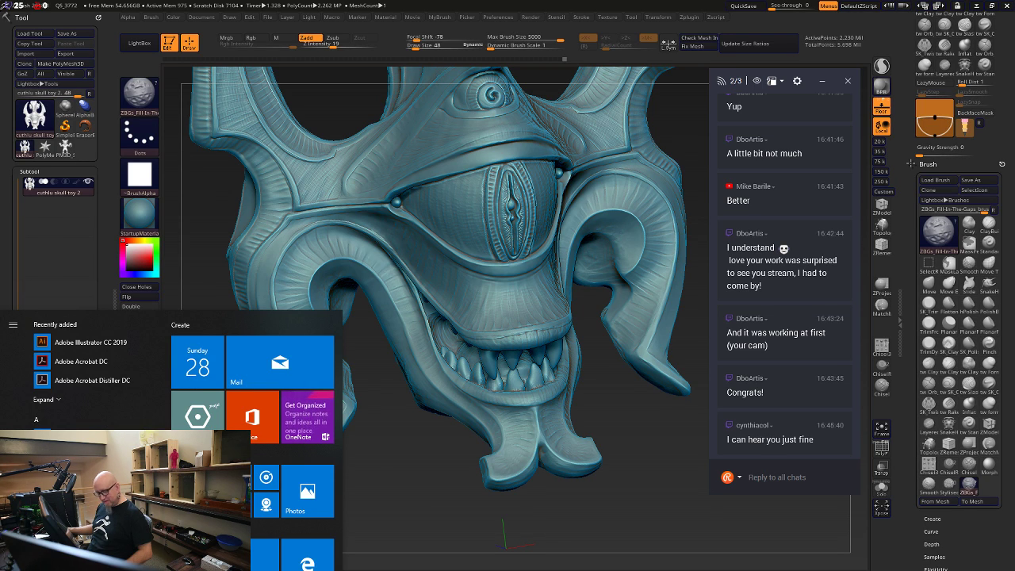
key("super")
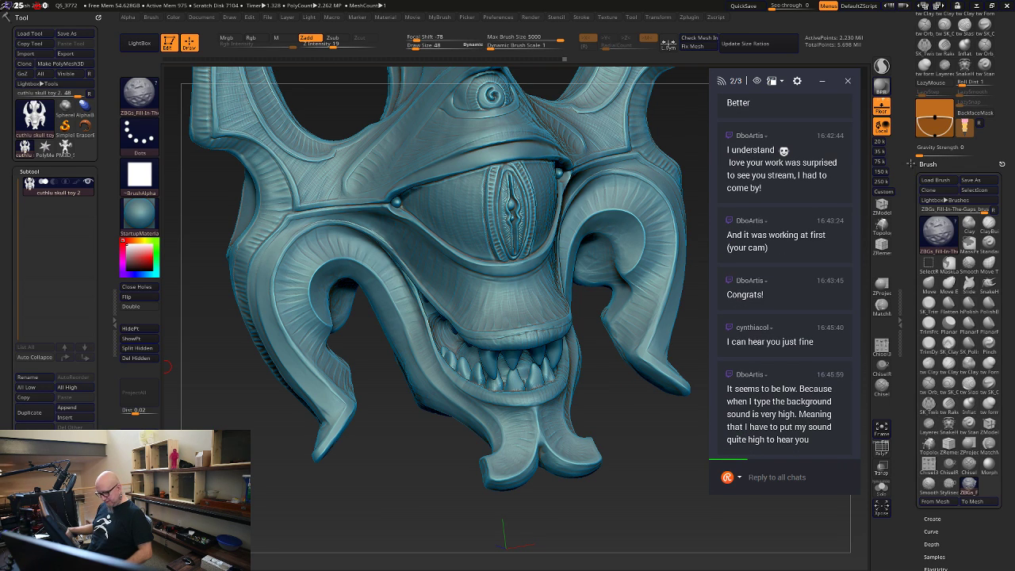
key("super")
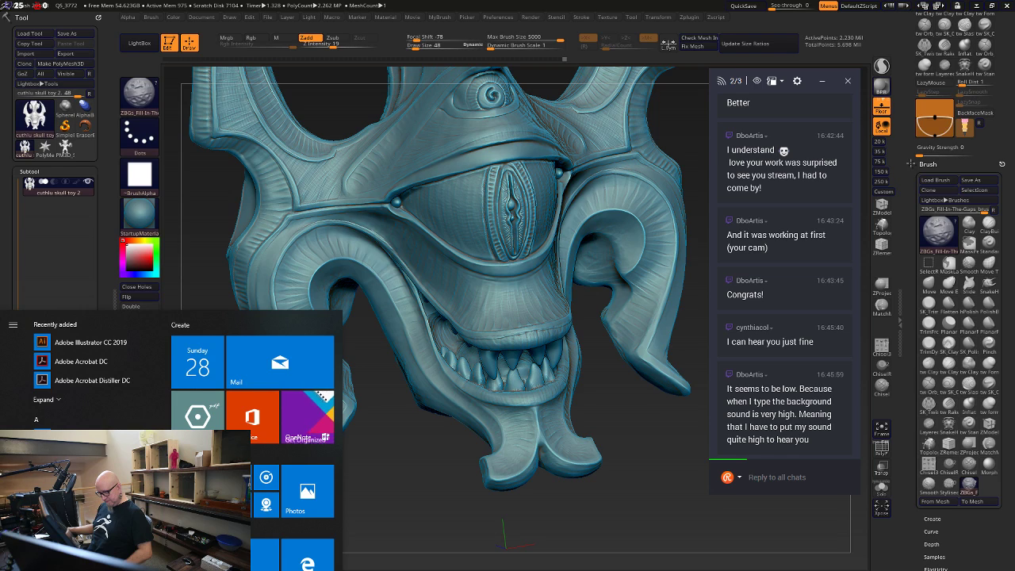
key("super")
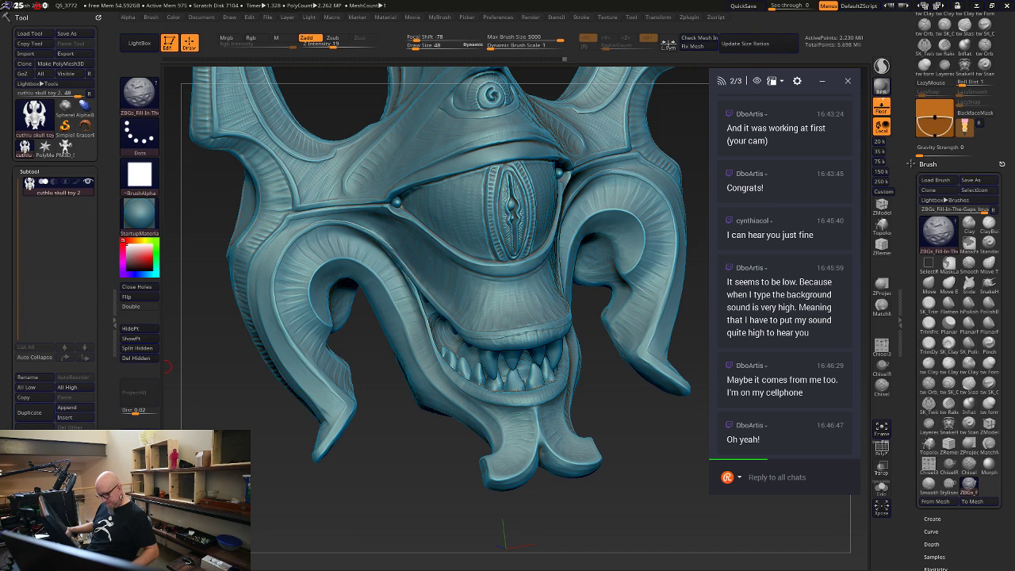
key("super")
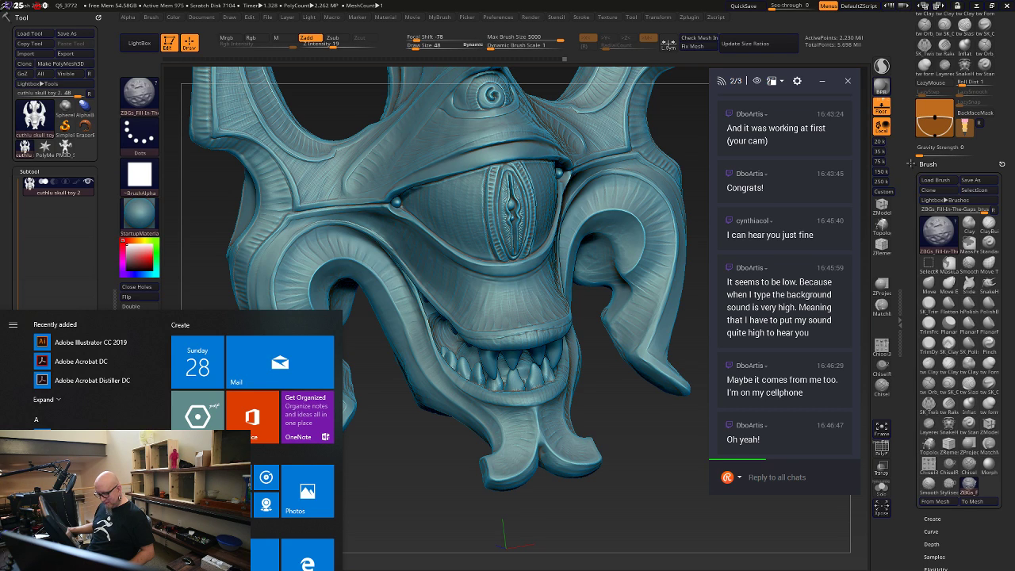
key("super")
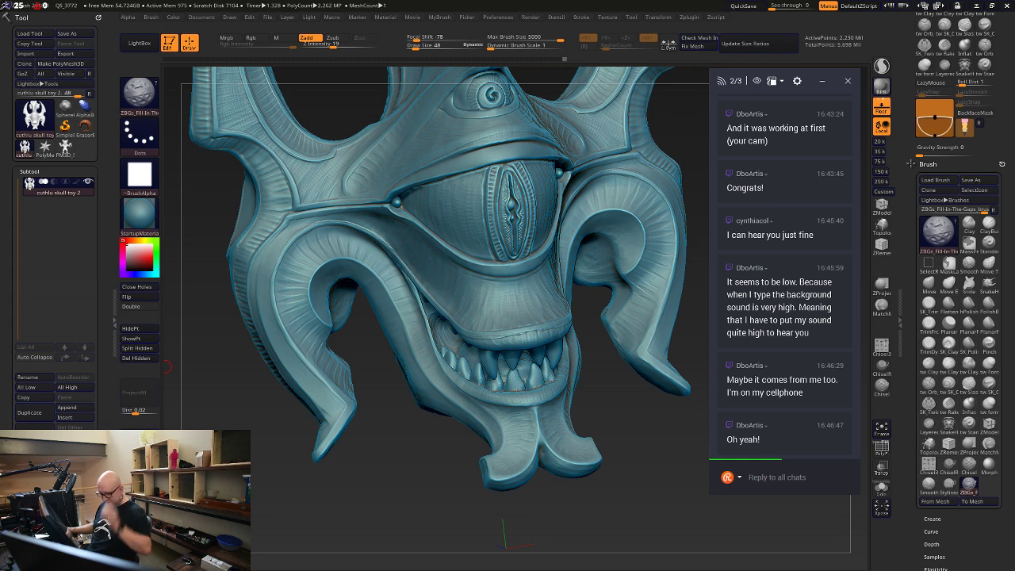
key("super")
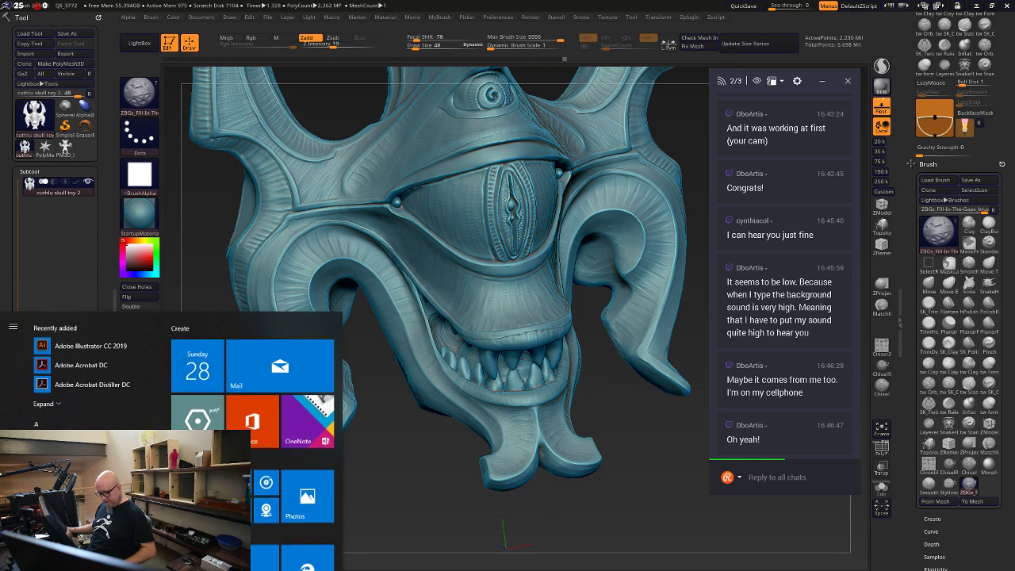
key("super")
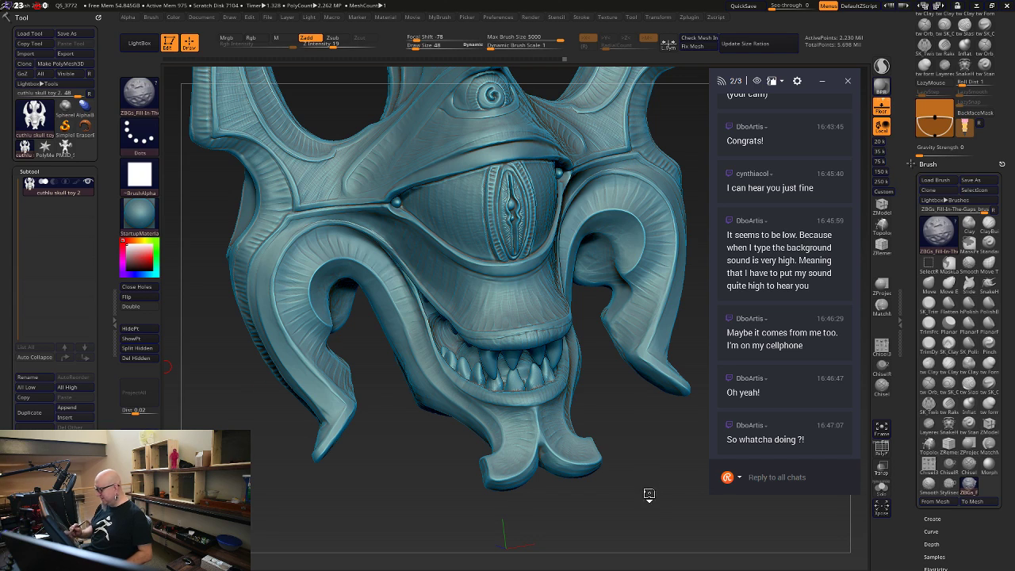
Unhide the rest of the creature so the whole body shows with the head
left_click_drag(645, 493, 643, 489)
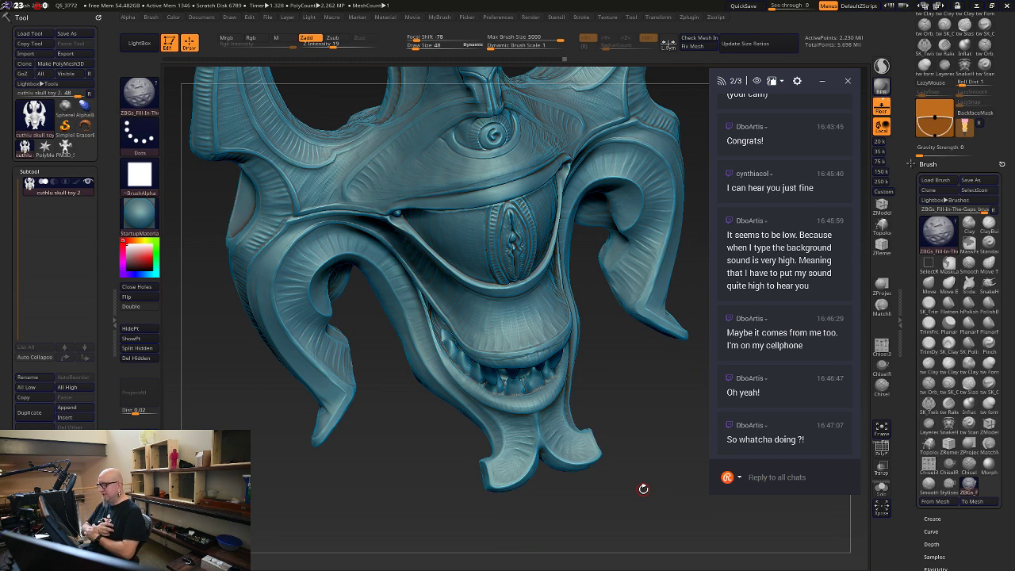
left_click_drag(678, 518, 600, 391, "alt")
left_click_drag(665, 501, 632, 463)
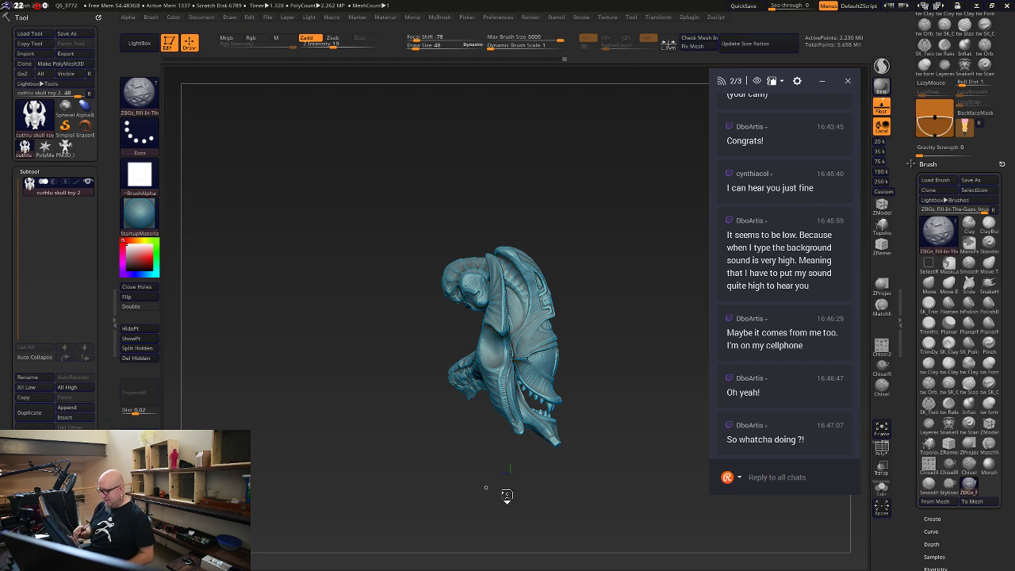
key("ctrl+shift")
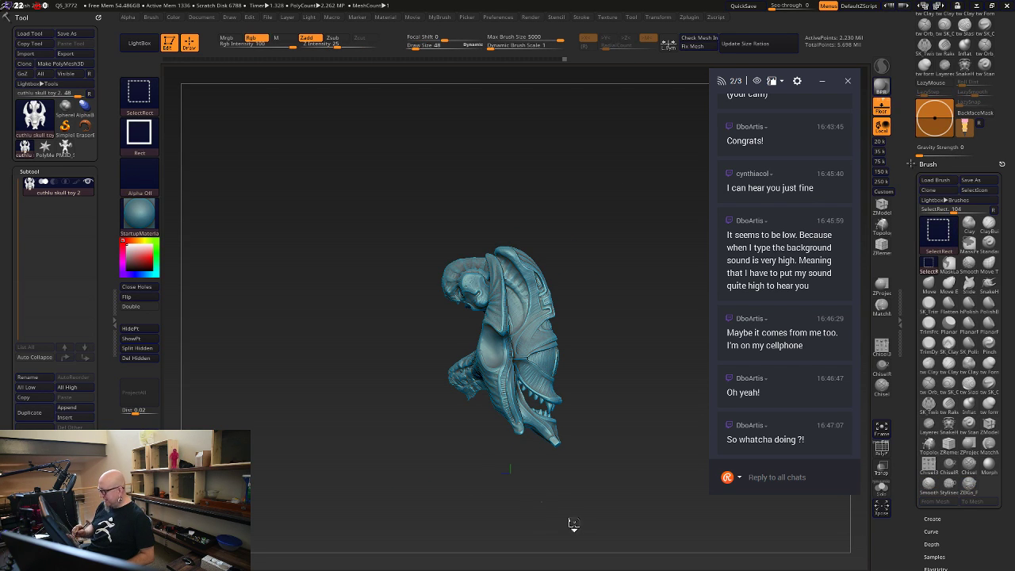
left_click(631, 528, "ctrl+shift")
Examine the full creature sculpt from the side, front and back, including the head, torso and back details
mouse_move(658, 516)
left_mouse_down("alt")
mouse_move(630, 429)
mouse_move(628, 341)
left_mouse_up("alt")
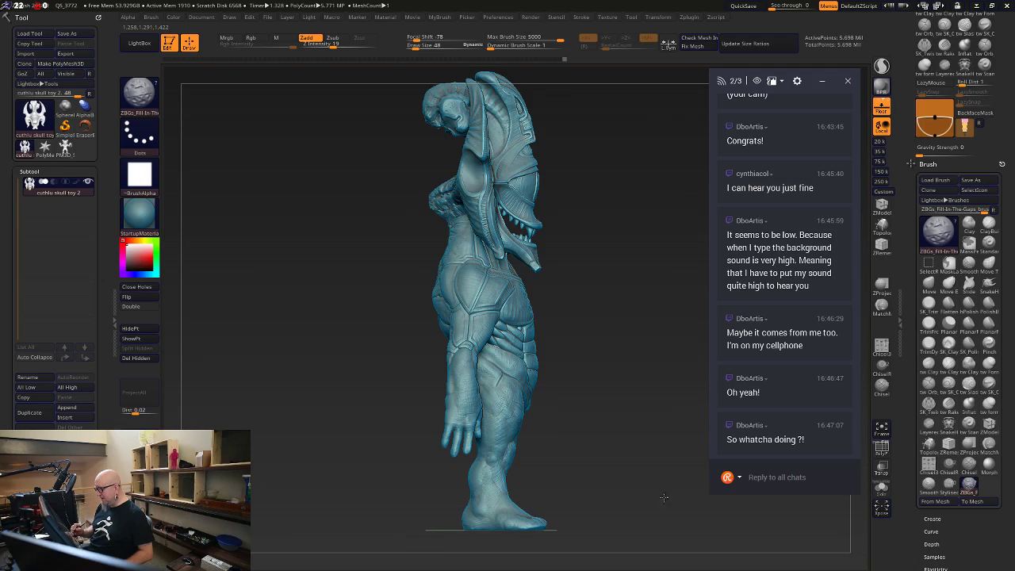
left_click_drag(664, 497, 595, 507, "alt")
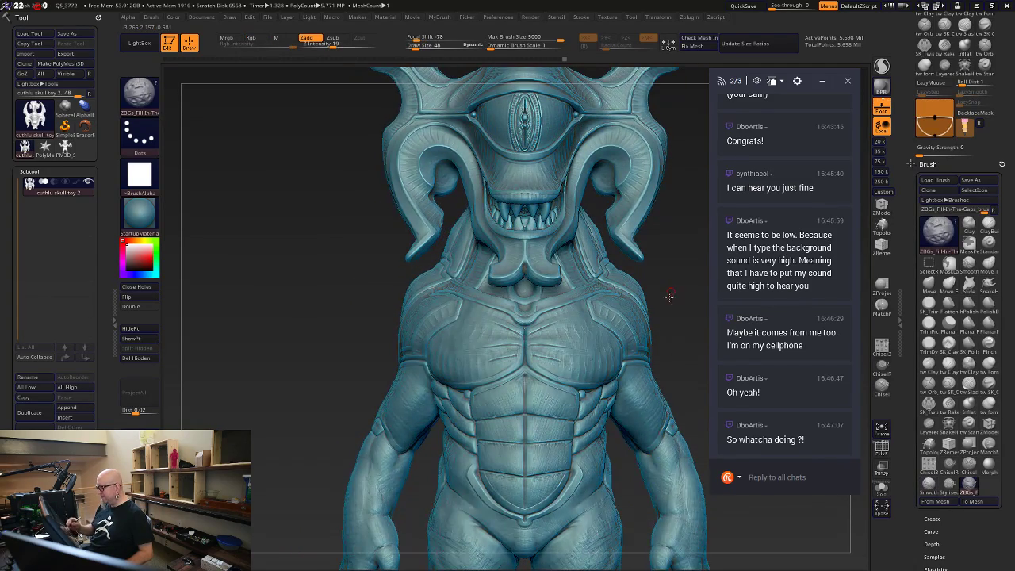
left_click_drag(669, 297, 672, 485, "alt")
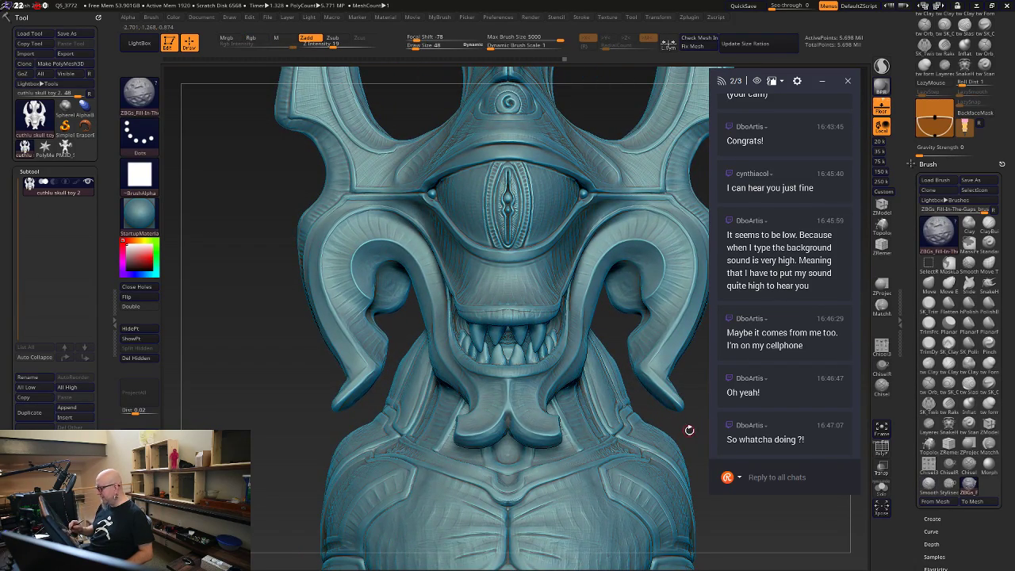
left_click_drag(693, 434, 590, 397)
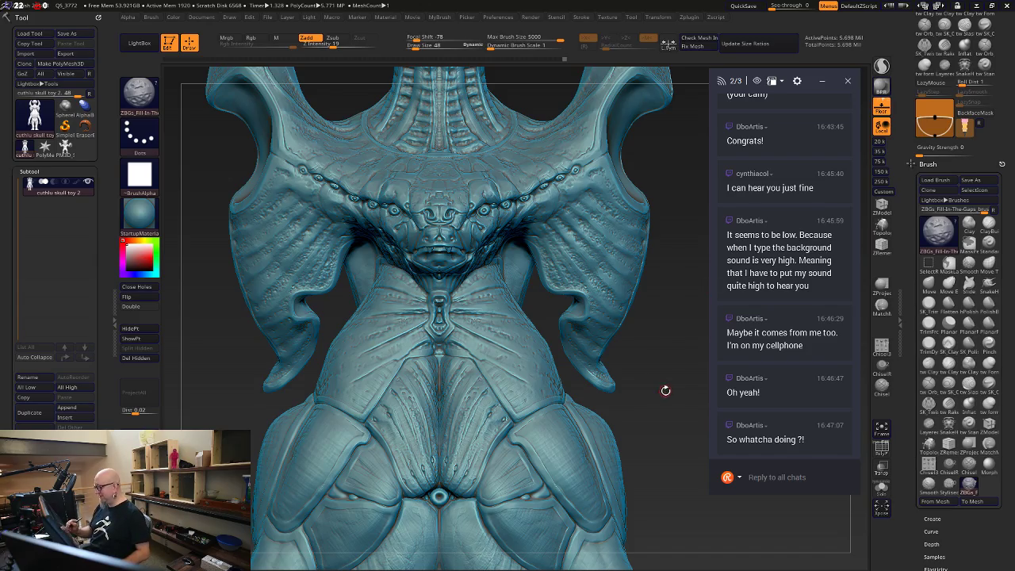
mouse_move(665, 390)
left_mouse_down()
mouse_move(623, 415)
mouse_move(689, 366)
mouse_move(641, 437)
mouse_move(623, 426)
mouse_move(641, 473)
mouse_move(637, 454)
left_mouse_up()
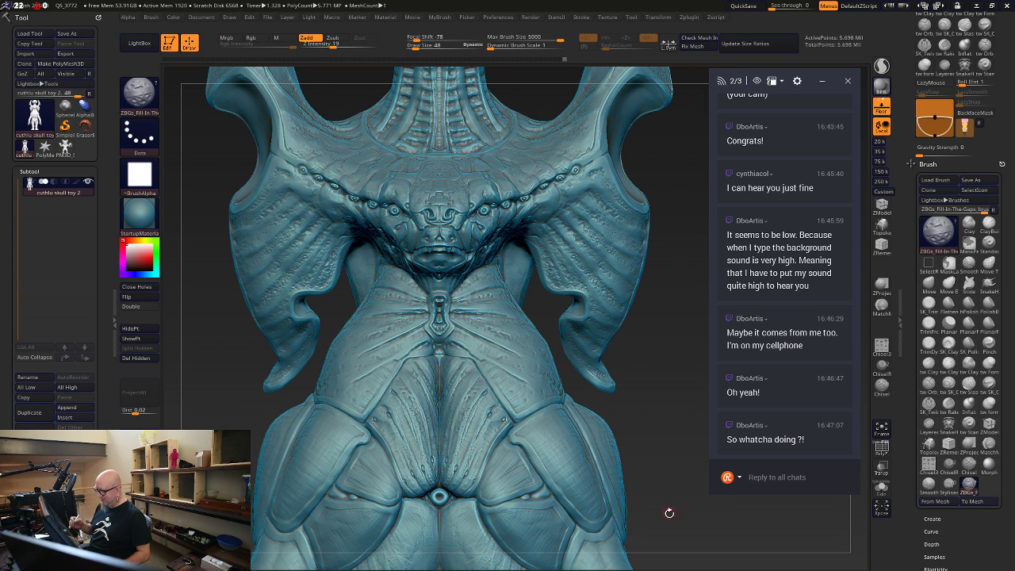
left_click_drag(668, 513, 654, 329, "alt")
mouse_move(759, 515)
left_mouse_down()
mouse_move(635, 512)
mouse_move(655, 483)
mouse_move(666, 354)
mouse_move(625, 311)
mouse_move(674, 492)
left_mouse_up()
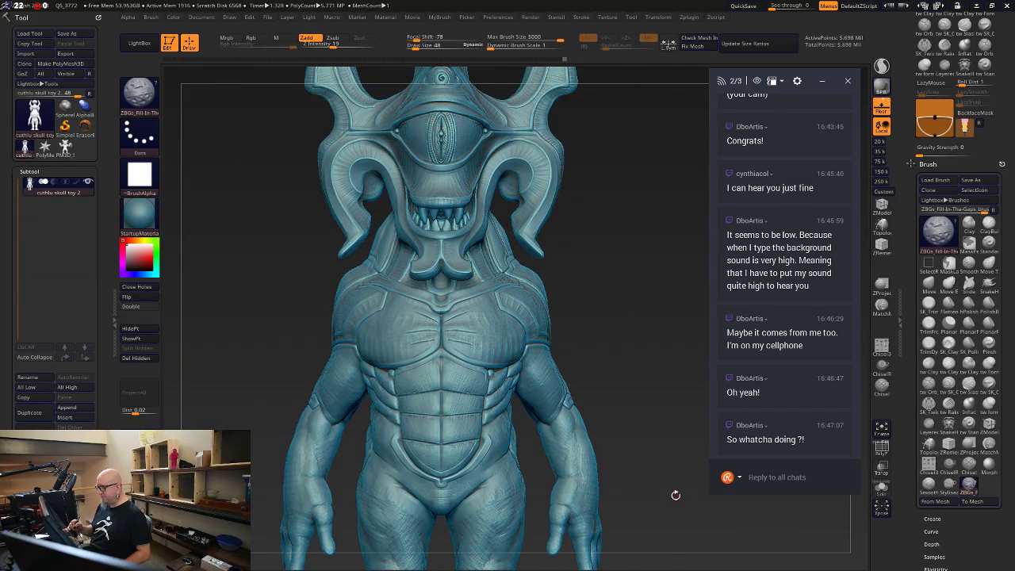
mouse_move(661, 348)
left_mouse_down("alt")
mouse_move(668, 477)
mouse_move(621, 437)
mouse_move(637, 383)
left_mouse_up("alt")
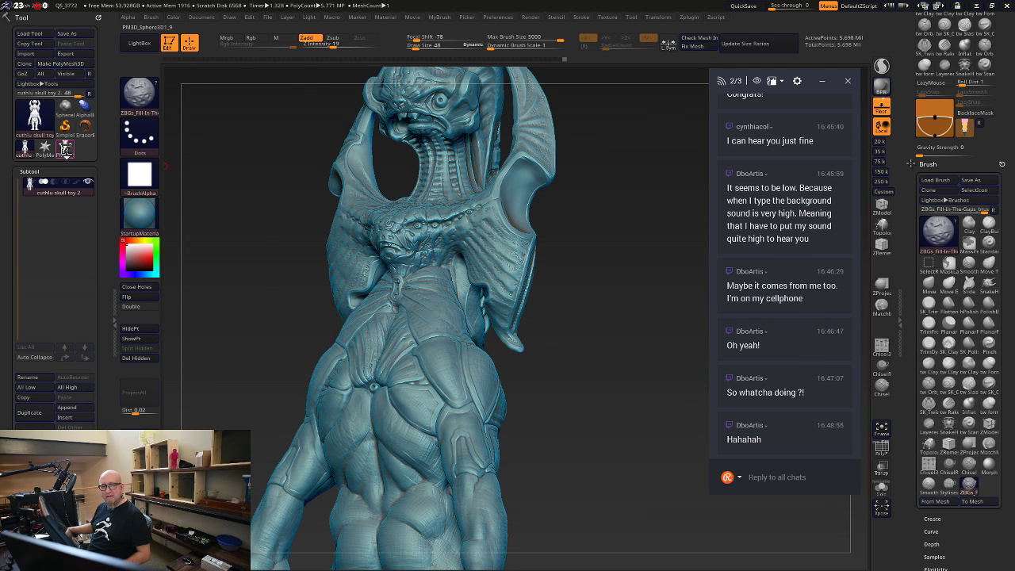
Switch to the PM3D_Sphere3D1_9 tool and examine the eye, mouth and finger details on the creature's raised hand
left_click(67, 151)
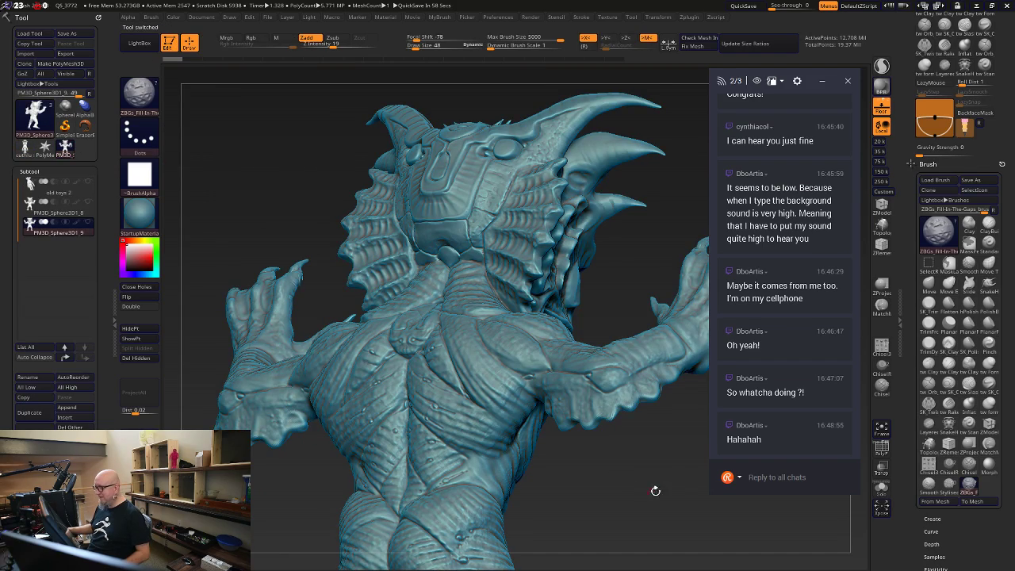
mouse_move(655, 491)
left_mouse_down()
mouse_move(635, 444)
mouse_move(650, 413)
mouse_move(587, 431)
mouse_move(580, 407)
left_mouse_up()
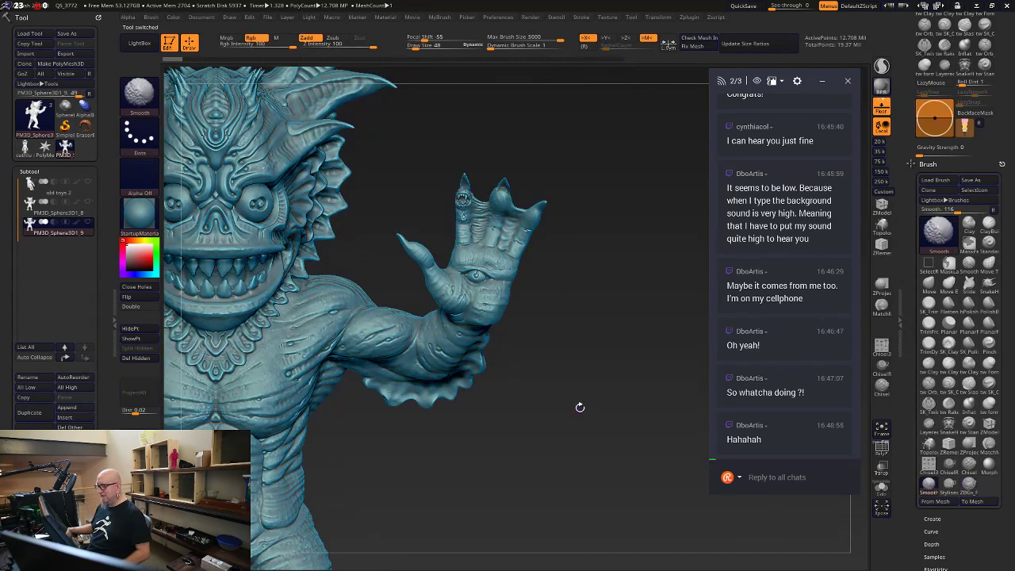
left_click_drag(618, 370, 637, 507, "alt")
left_click_drag(492, 142, 238, 317, "alt")
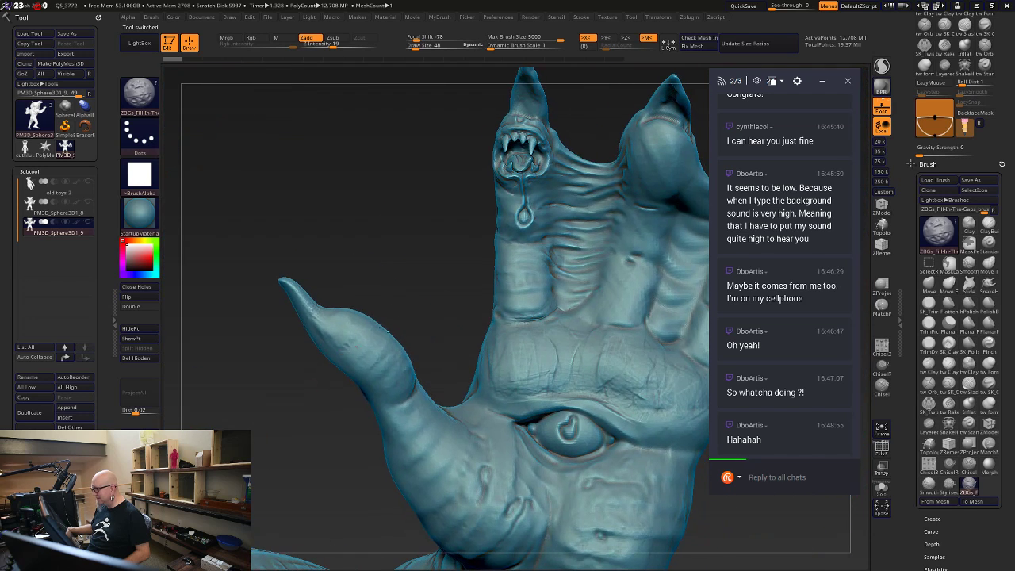
left_click_drag(423, 216, 278, 267)
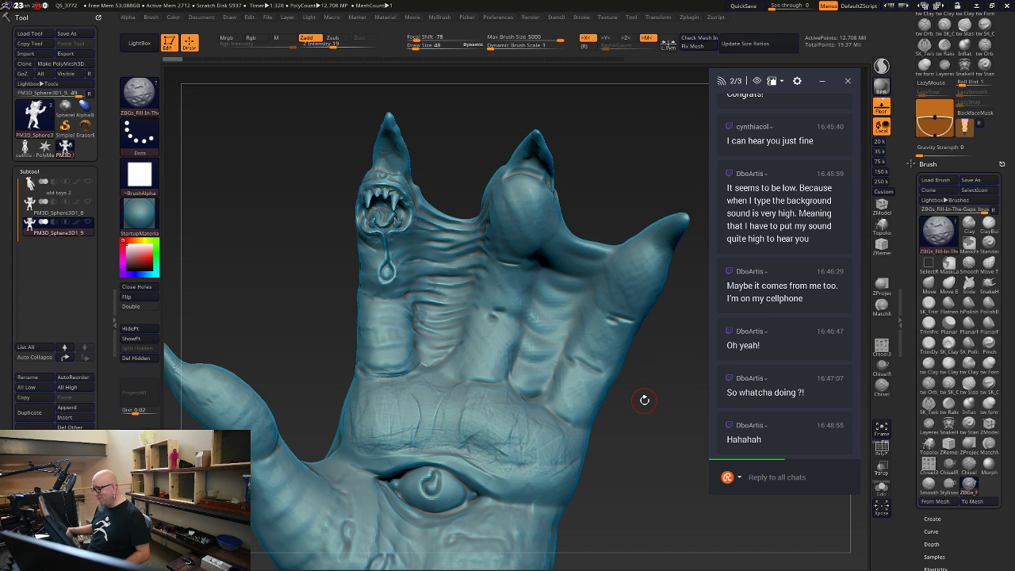
Examine the creature's raised hand, face, torso and whole body from the front
mouse_move(642, 398)
left_mouse_down()
mouse_move(669, 411)
mouse_move(651, 425)
mouse_move(612, 376)
mouse_move(449, 407)
mouse_move(446, 360)
left_mouse_up()
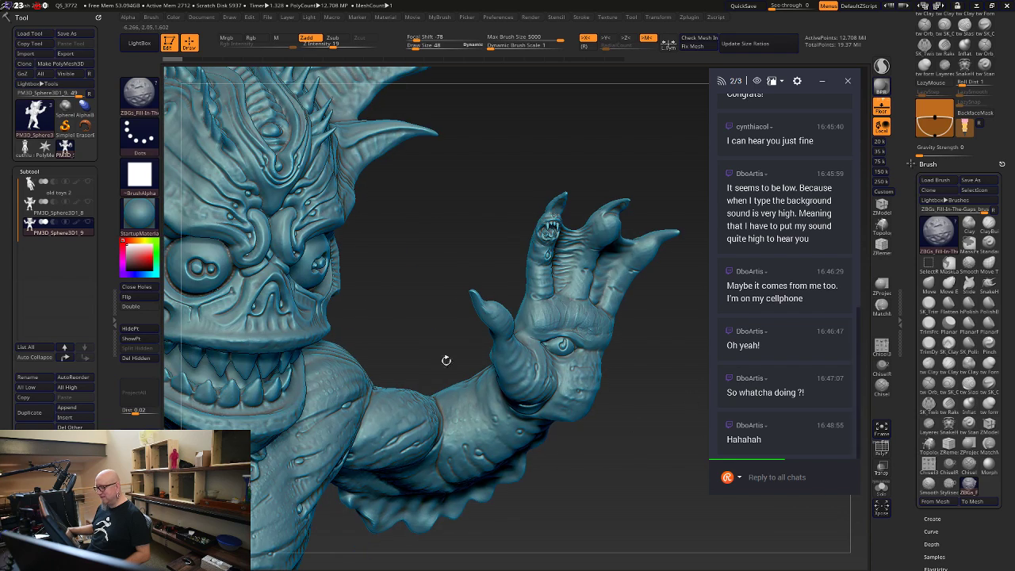
mouse_move(421, 255)
left_mouse_down()
mouse_move(362, 258)
mouse_move(524, 498)
mouse_move(626, 439)
left_mouse_up()
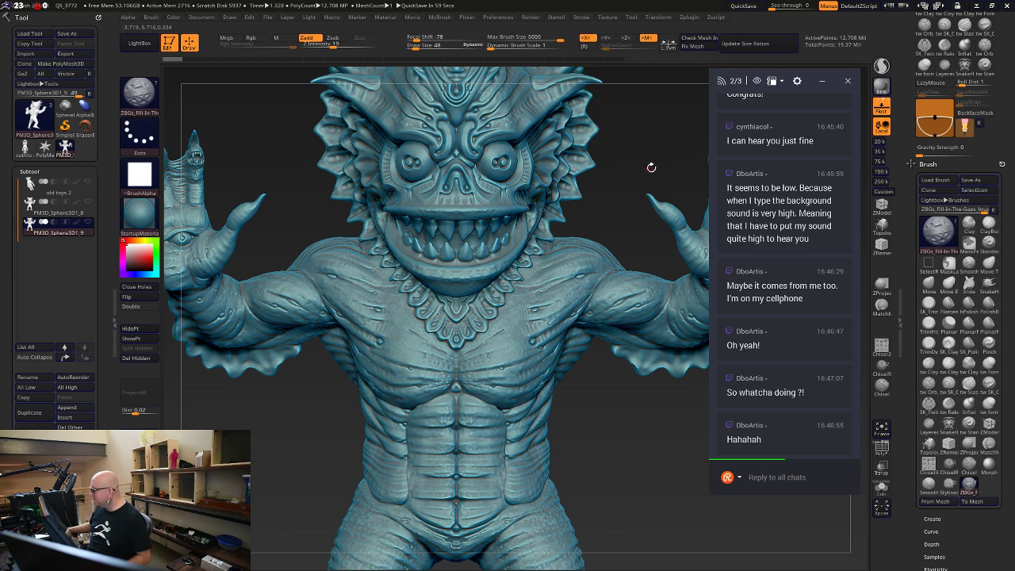
mouse_move(648, 160)
left_mouse_down("alt")
mouse_move(637, 140)
mouse_move(650, 214)
left_mouse_up("alt")
mouse_move(624, 383)
left_mouse_down("alt")
mouse_move(583, 365)
mouse_move(626, 452)
mouse_move(633, 392)
left_mouse_up("alt")
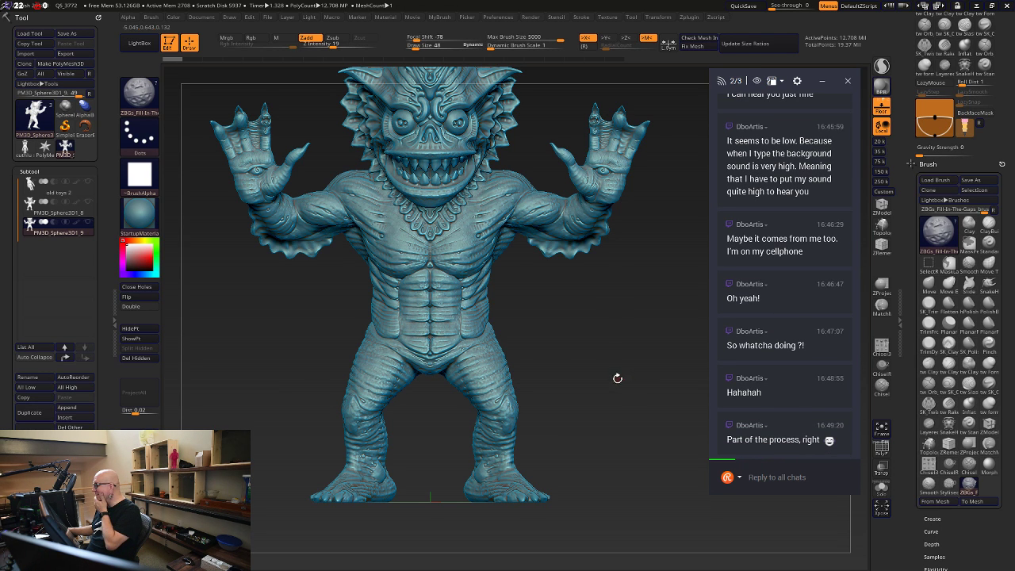
mouse_move(616, 378)
left_mouse_down()
mouse_move(603, 361)
mouse_move(630, 349)
mouse_move(623, 320)
mouse_move(609, 318)
mouse_move(619, 376)
left_mouse_up()
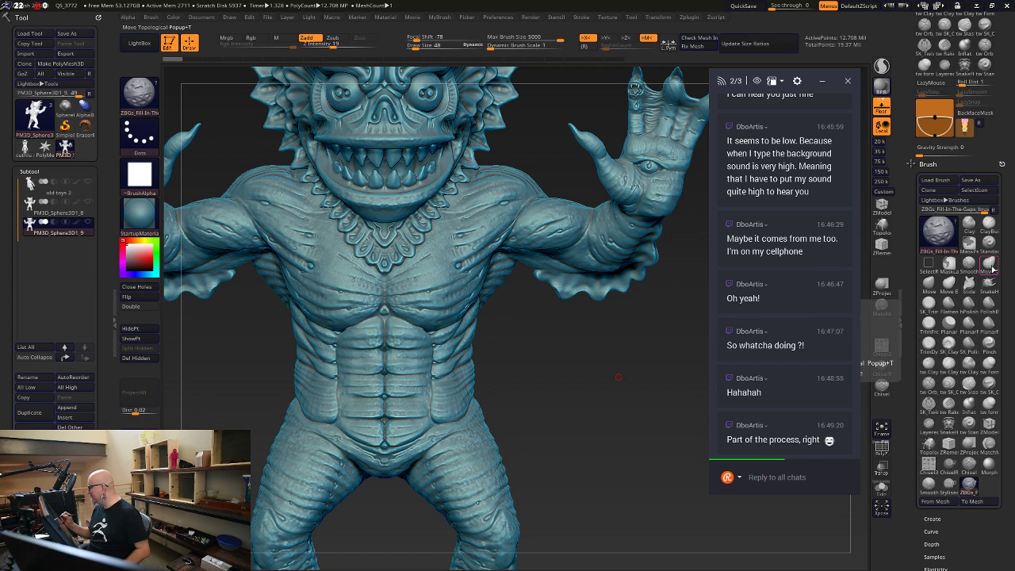
Reshape the sides of the creature's waist with the Move Elastic brush at draw size 813, working from the front
left_click(949, 283)
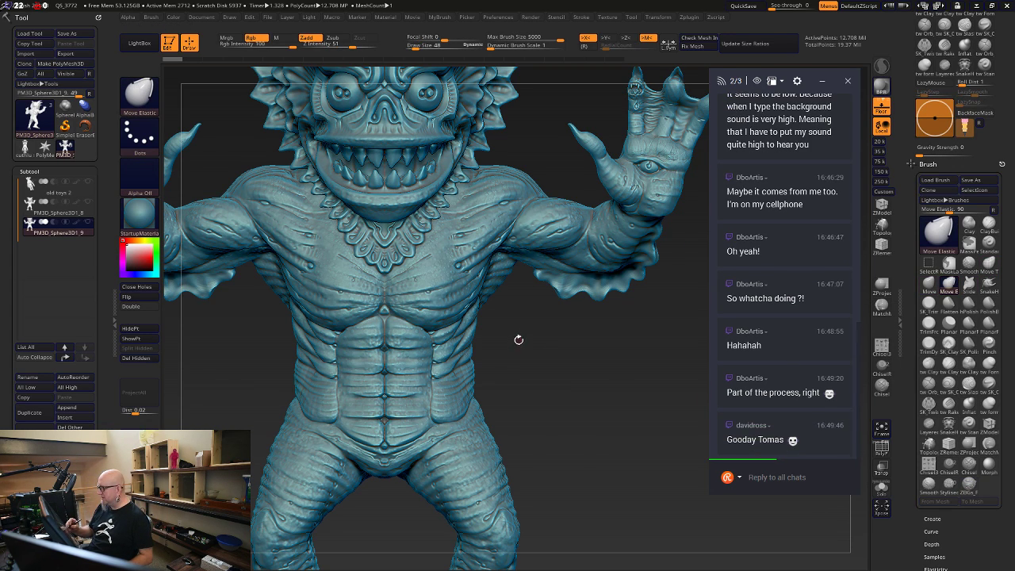
key("space")
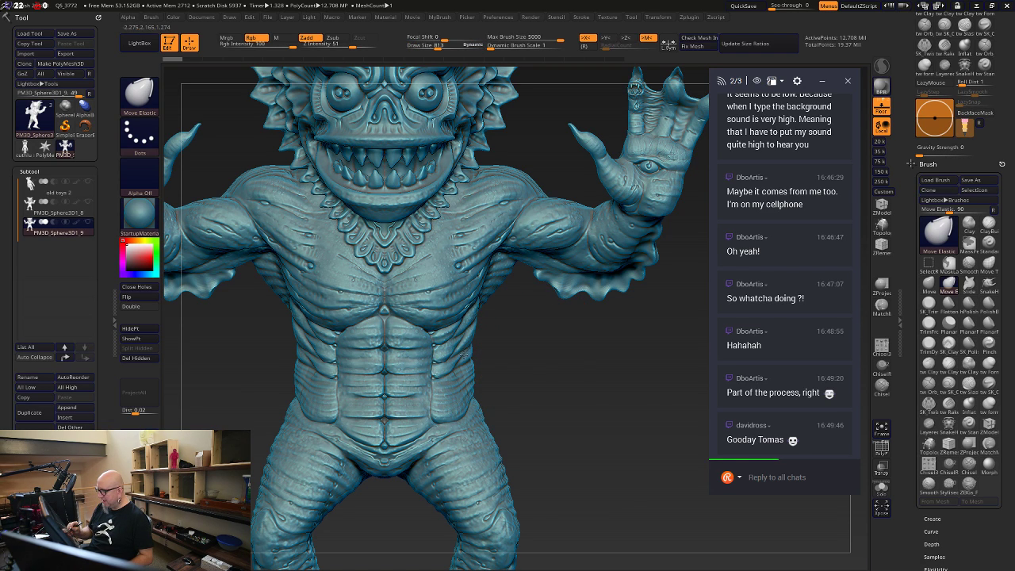
left_click_drag(464, 354, 468, 357)
mouse_move(618, 420)
left_mouse_down()
mouse_move(602, 412)
mouse_move(650, 416)
mouse_move(563, 394)
mouse_move(565, 369)
mouse_move(583, 357)
mouse_move(576, 327)
left_mouse_up()
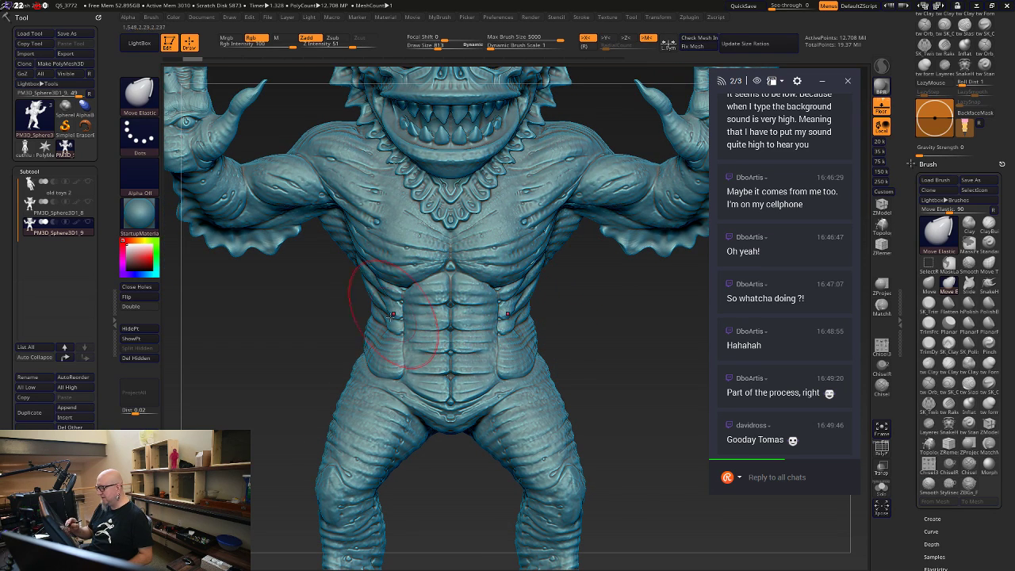
left_click_drag(372, 321, 375, 324)
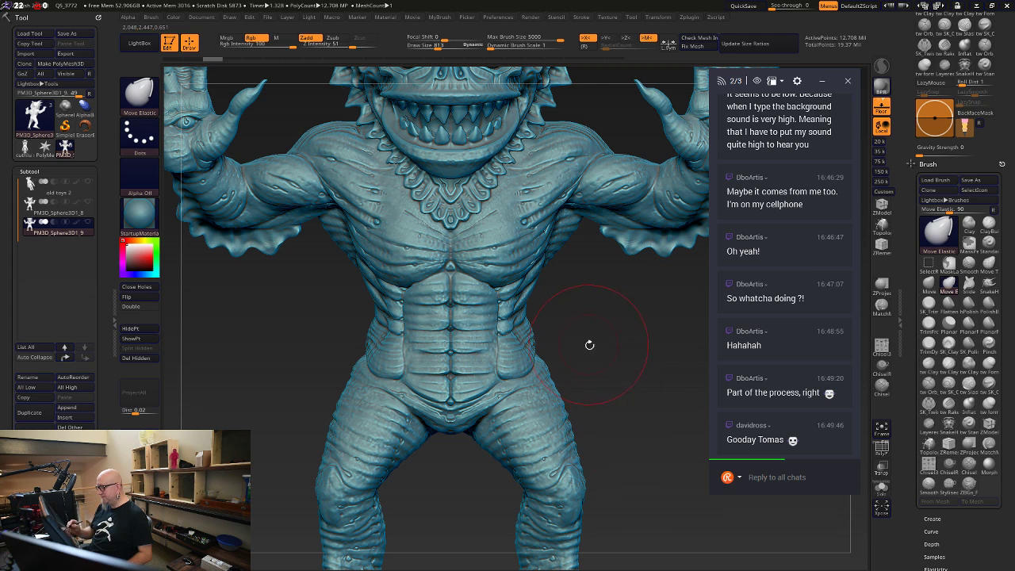
mouse_move(589, 345)
left_mouse_down()
mouse_move(598, 349)
mouse_move(557, 329)
left_mouse_up()
Refine the waist contour with the Move Elastic brush at draw size 516 and Z Intensity 14
key("space")
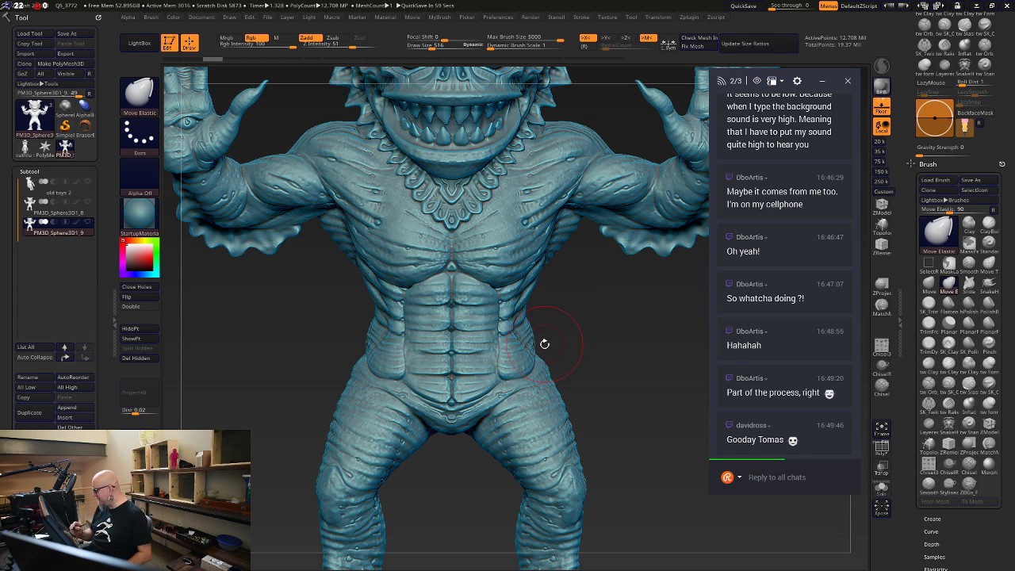
left_click_drag(534, 346, 536, 347)
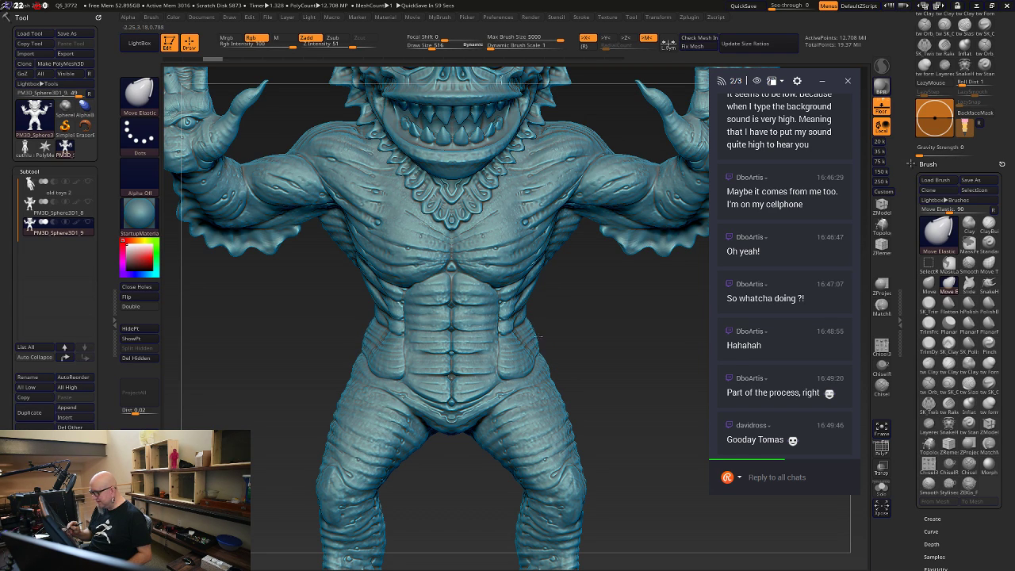
left_click_drag(350, 46, 346, 47)
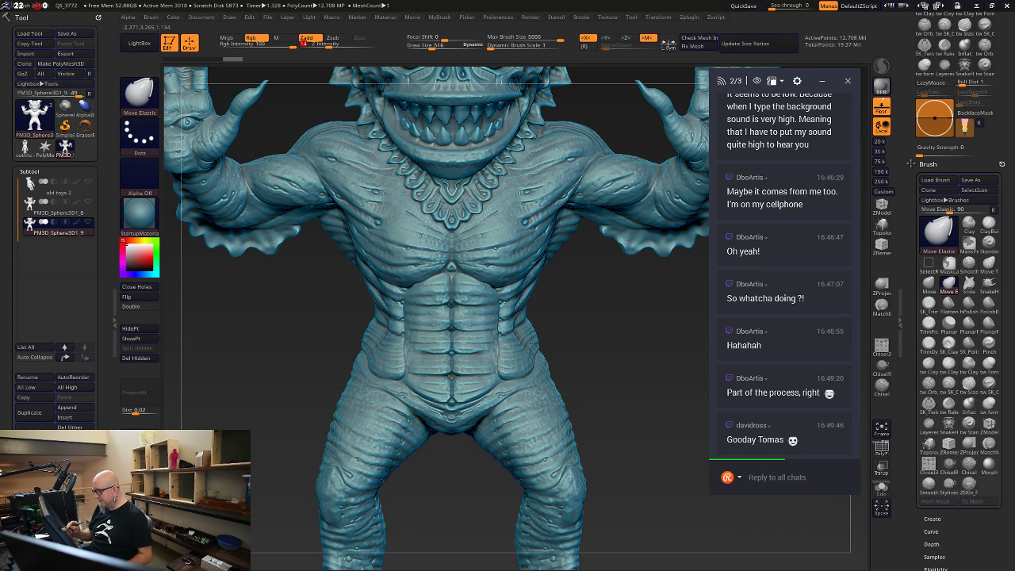
left_click_drag(533, 343, 529, 342)
Adjust the creature's hip and buttock contours with the Move Elastic brush, working from the side and back
left_click_drag(604, 370, 493, 363)
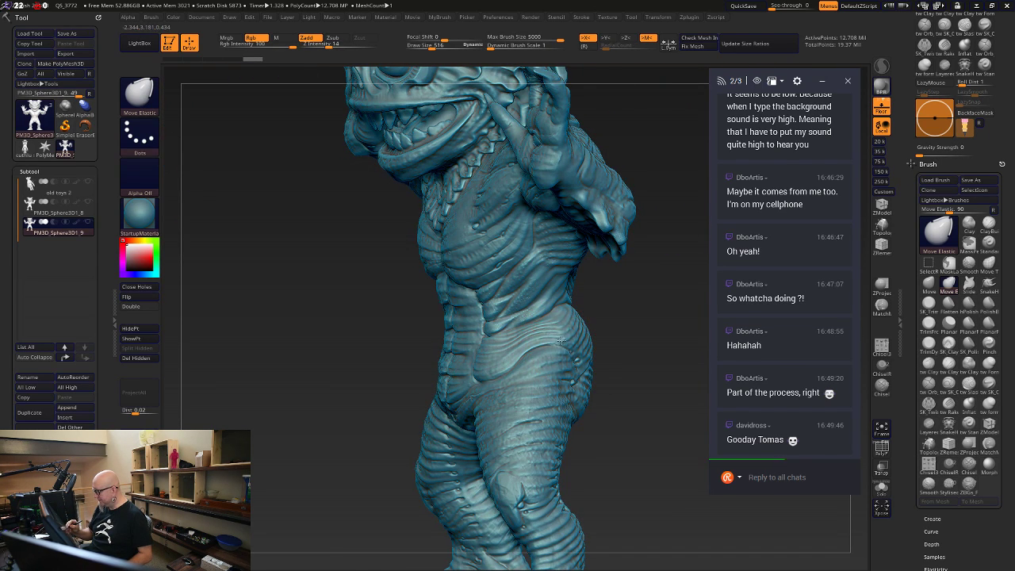
mouse_move(560, 340)
left_mouse_down()
mouse_move(518, 327)
mouse_move(534, 308)
left_mouse_up()
left_click_drag(550, 365, 545, 360)
mouse_move(607, 398)
left_mouse_down()
mouse_move(616, 417)
mouse_move(567, 425)
mouse_move(414, 379)
left_mouse_up()
left_click_drag(547, 357, 539, 350)
left_click_drag(619, 497, 602, 484)
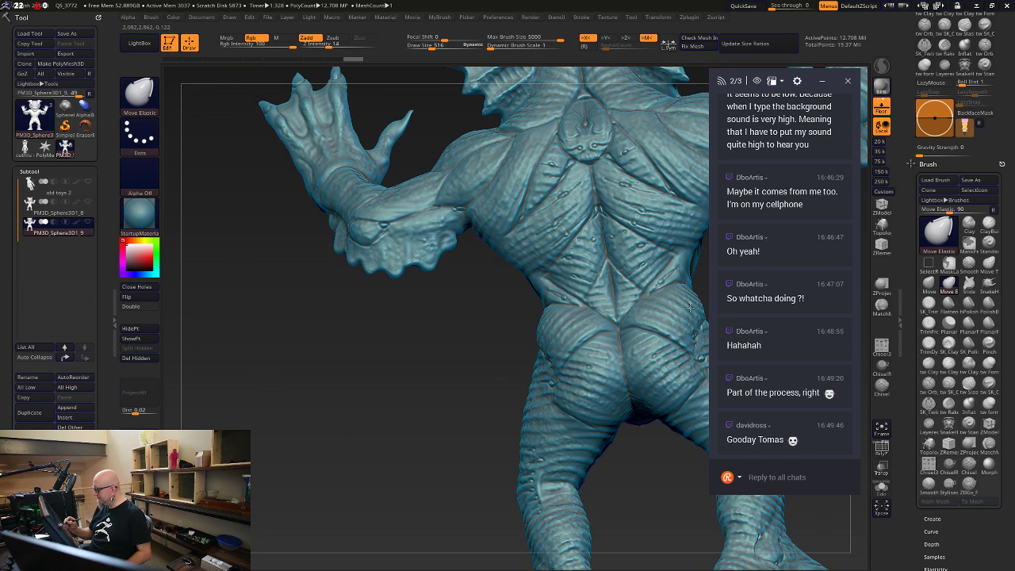
left_click_drag(690, 307, 686, 309)
Fine-tune the lower torso and upper thighs with small Move Elastic strokes, checking the proportions from the front
left_click_drag(642, 517, 606, 476, "alt")
left_click_drag(548, 516, 302, 516)
left_click_drag(579, 371, 601, 365, "alt")
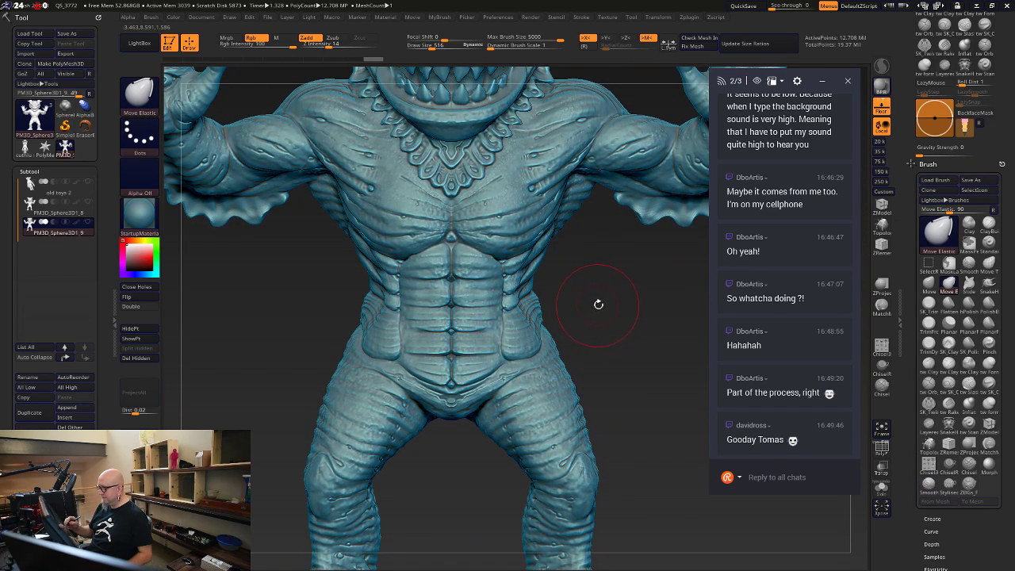
left_click_drag(599, 304, 651, 346)
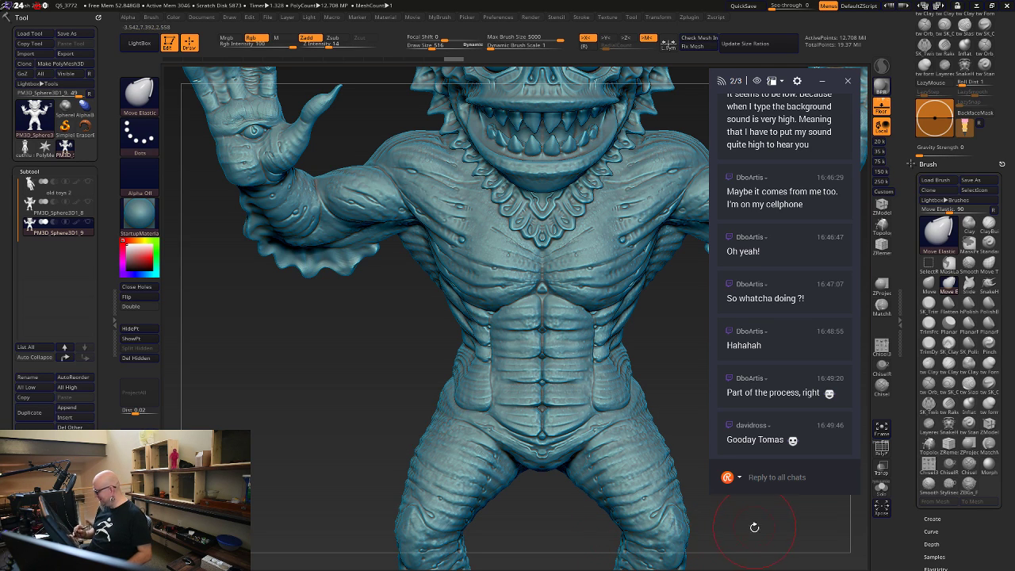
left_click_drag(754, 527, 726, 517, "alt")
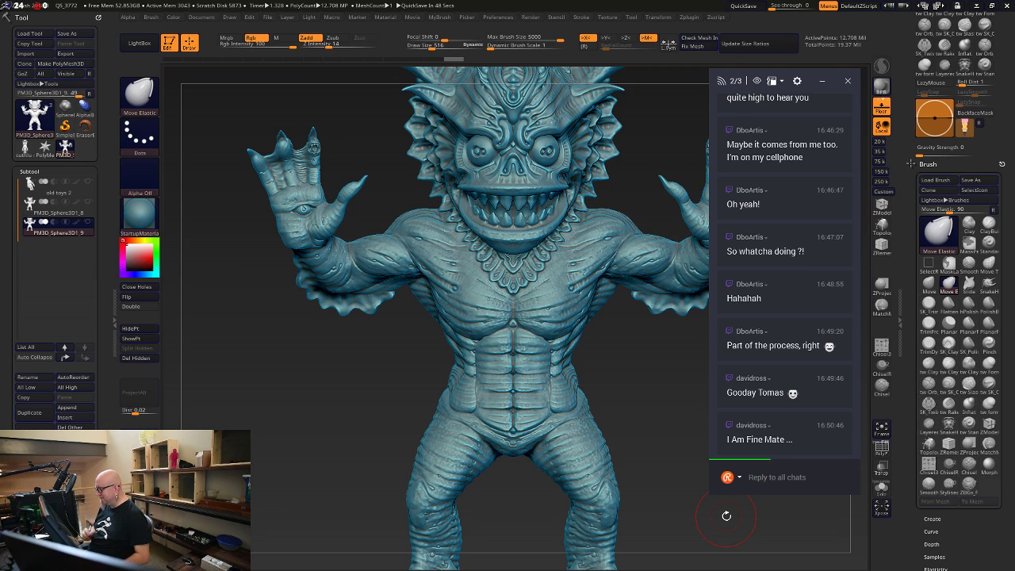
mouse_move(552, 431)
left_mouse_down()
mouse_move(549, 411)
mouse_move(524, 403)
left_mouse_up()
left_click_drag(524, 444, 524, 439)
mouse_move(602, 392)
left_mouse_down()
mouse_move(650, 387)
mouse_move(632, 301)
mouse_move(527, 421)
mouse_move(519, 466)
left_mouse_up()
mouse_move(683, 491)
left_mouse_down()
mouse_move(674, 379)
mouse_move(687, 533)
mouse_move(720, 554)
left_mouse_up()
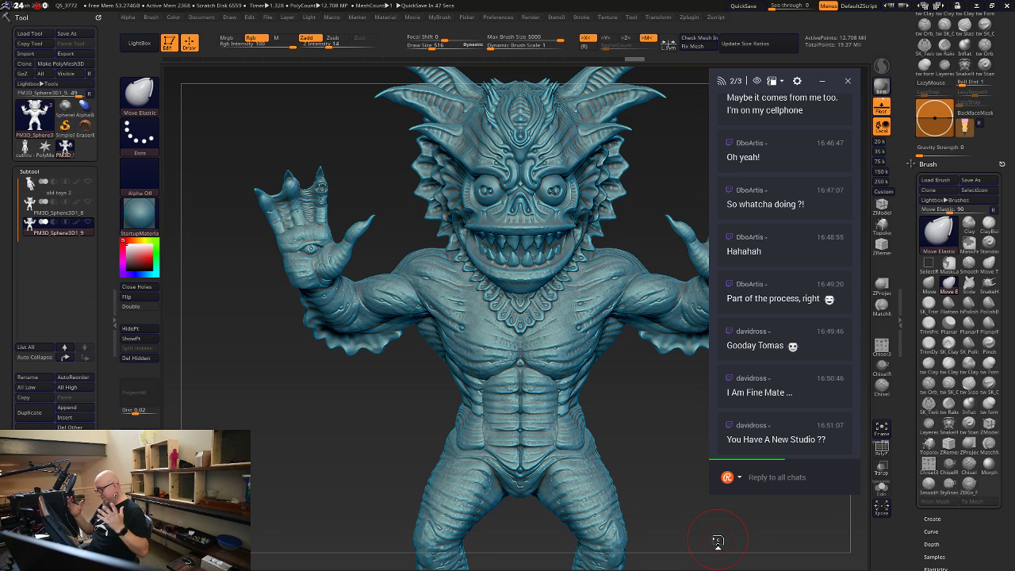
mouse_move(583, 389)
left_mouse_down()
mouse_move(573, 357)
mouse_move(594, 350)
mouse_move(659, 546)
left_mouse_up()
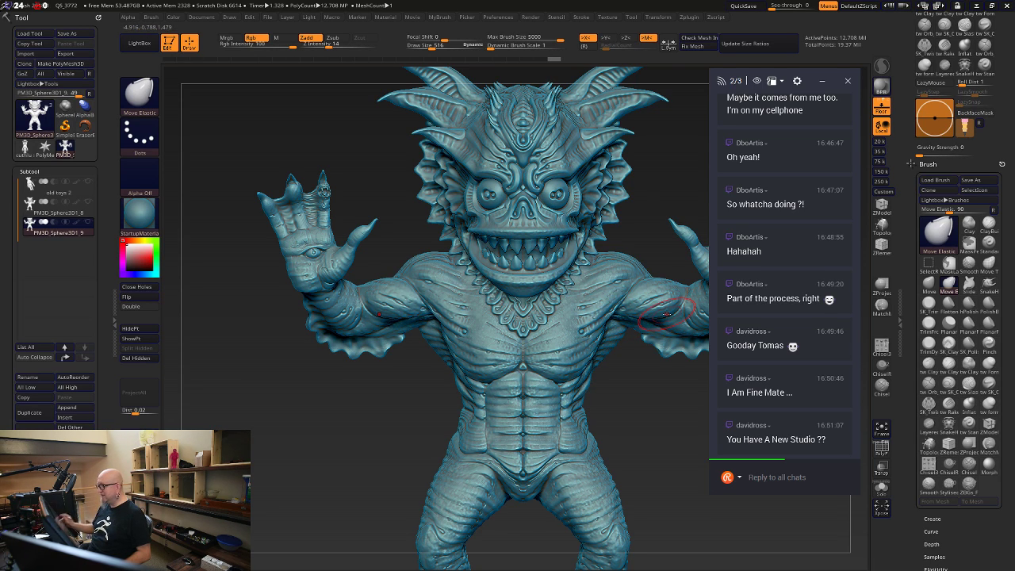
Select the old toys 2 subtool and examine the big-eared figure from the side, front and back
left_click_drag(383, 401, 166, 340, "alt")
left_click(32, 211)
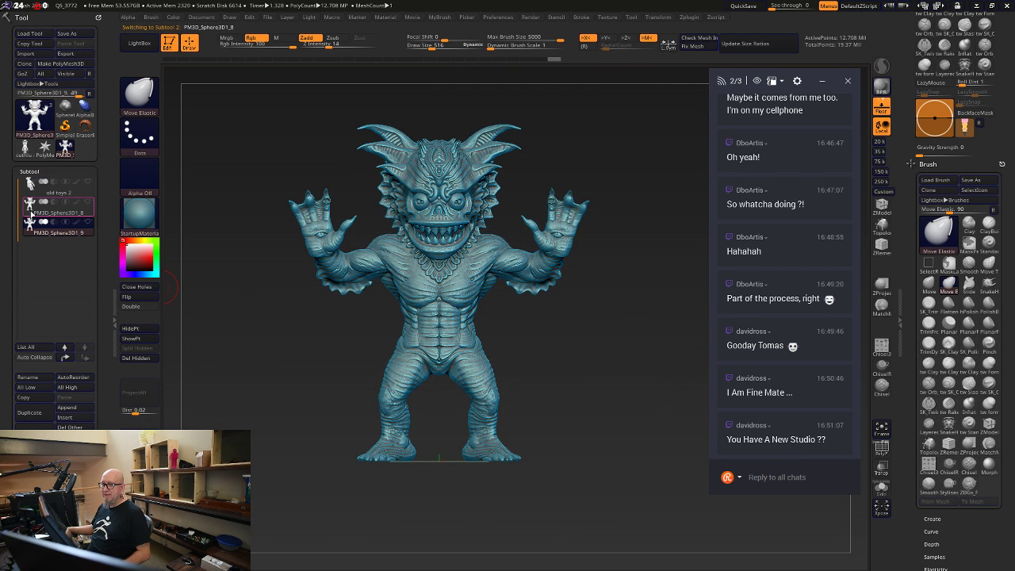
left_click(32, 186)
left_click_drag(268, 418, 291, 419, "shift")
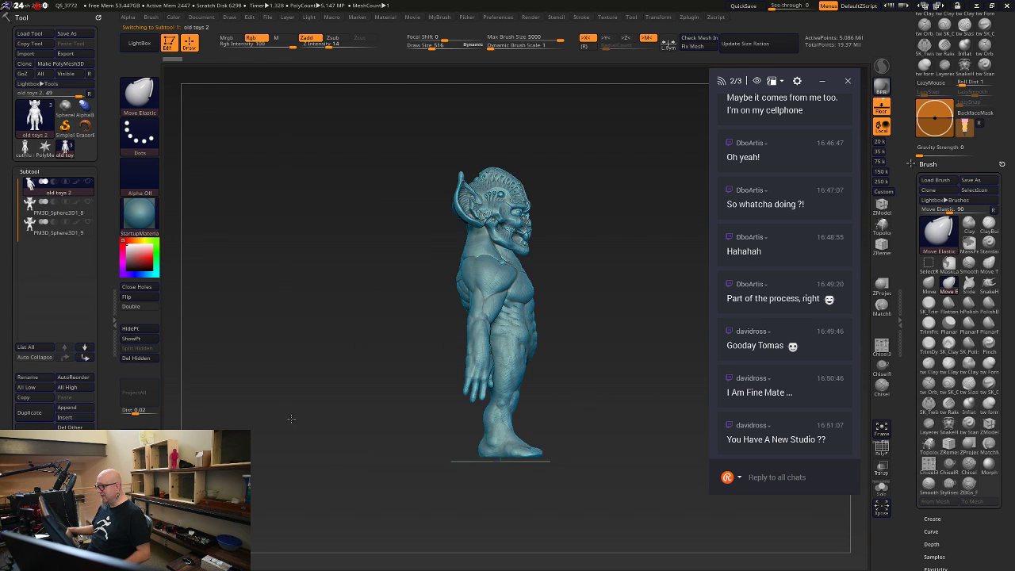
left_click_drag(270, 317, 279, 464, "alt")
mouse_move(626, 339)
left_mouse_down()
mouse_move(598, 340)
mouse_move(634, 236)
mouse_move(710, 222)
left_mouse_up()
mouse_move(646, 219)
left_mouse_down()
mouse_move(635, 218)
mouse_move(671, 243)
mouse_move(706, 380)
mouse_move(518, 456)
mouse_move(552, 501)
left_mouse_up()
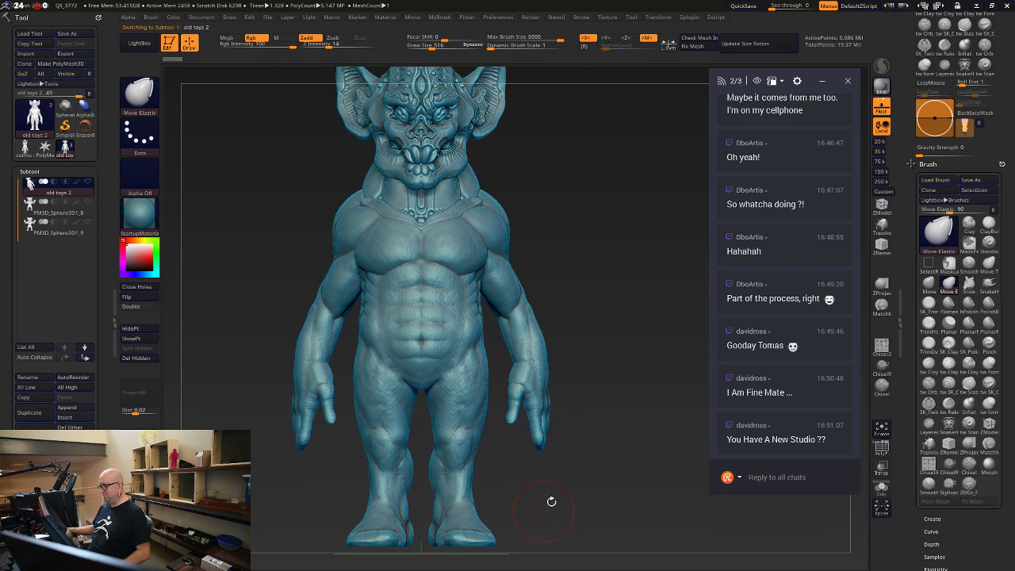
mouse_move(629, 297)
left_mouse_down()
mouse_move(513, 297)
mouse_move(536, 333)
mouse_move(607, 330)
mouse_move(673, 353)
left_mouse_up()
Switch to the cuthlu skull toy 2 tool and examine its head, chest and abdomen up close
left_click(24, 148)
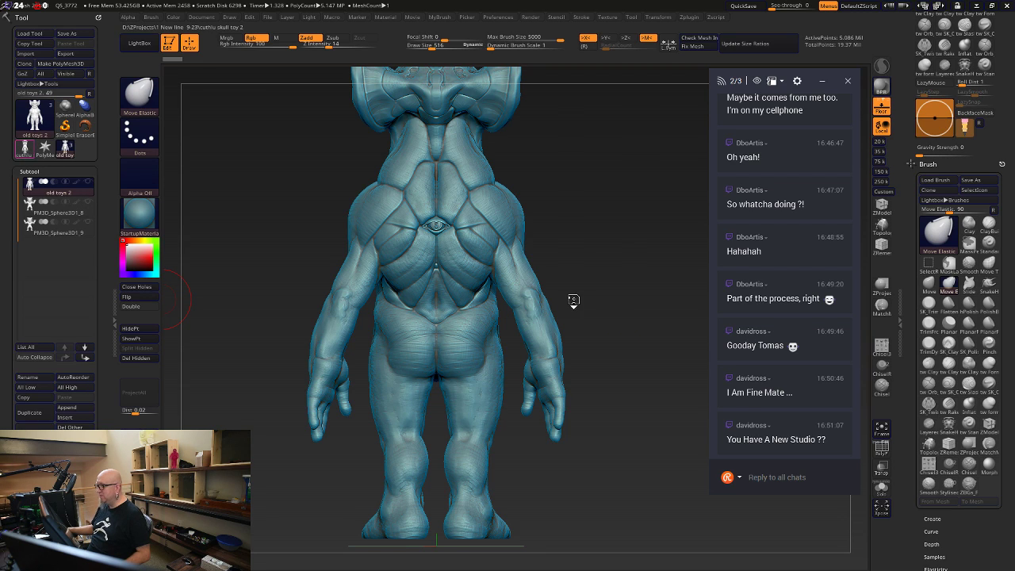
mouse_move(631, 214)
left_mouse_down("alt")
mouse_move(668, 294)
mouse_move(626, 303)
left_mouse_up("alt")
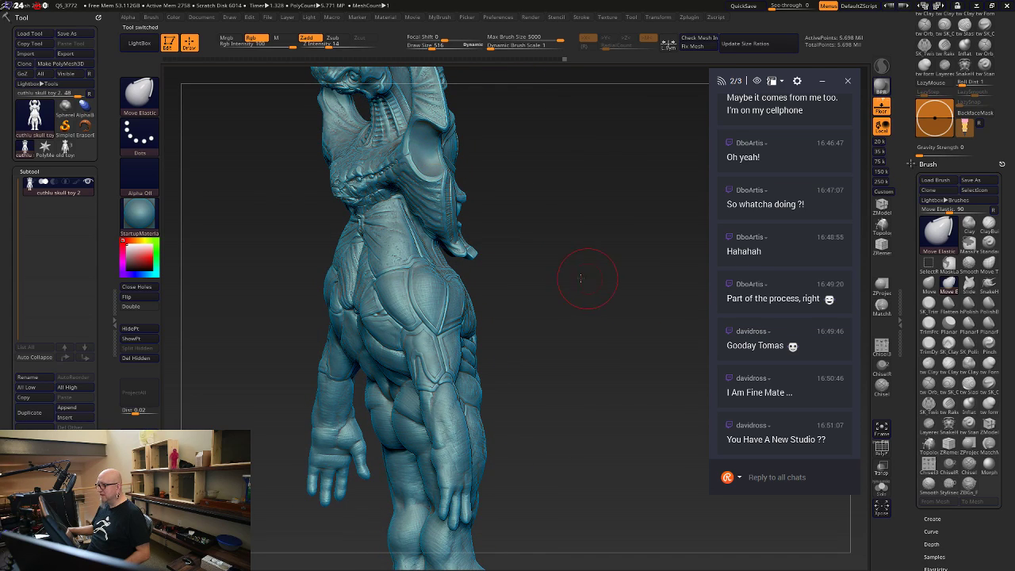
mouse_move(581, 278)
left_mouse_down()
mouse_move(536, 281)
mouse_move(561, 293)
mouse_move(338, 289)
left_mouse_up()
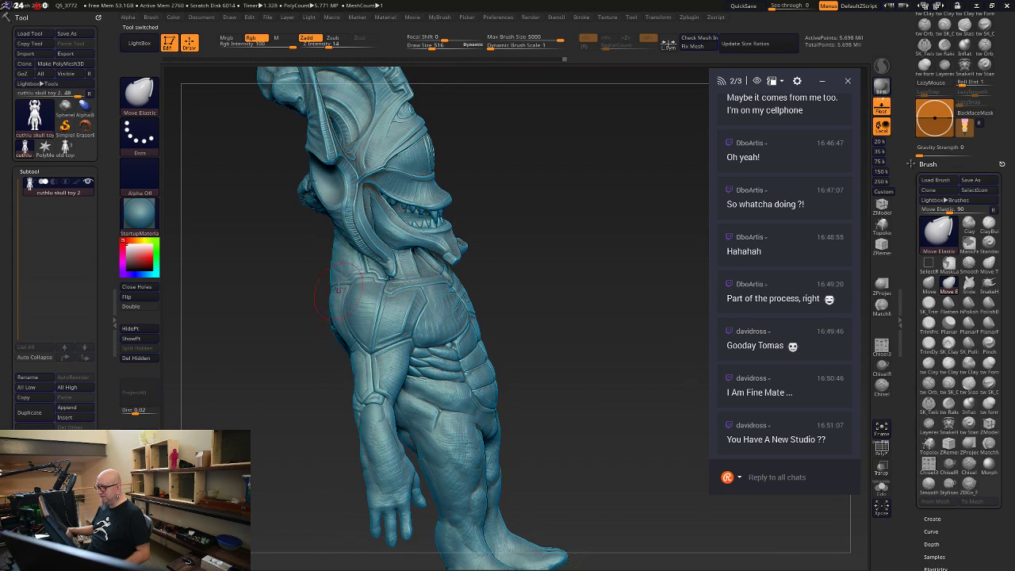
mouse_move(590, 412)
left_mouse_down("alt")
mouse_move(605, 322)
mouse_move(643, 389)
mouse_move(669, 151)
left_mouse_up("alt")
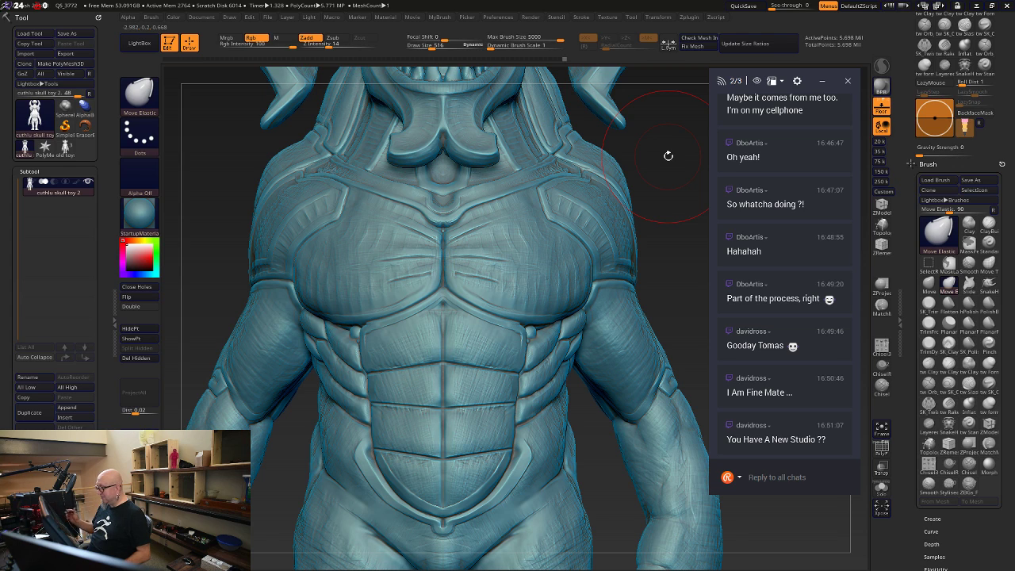
left_click_drag(609, 472, 601, 354, "alt")
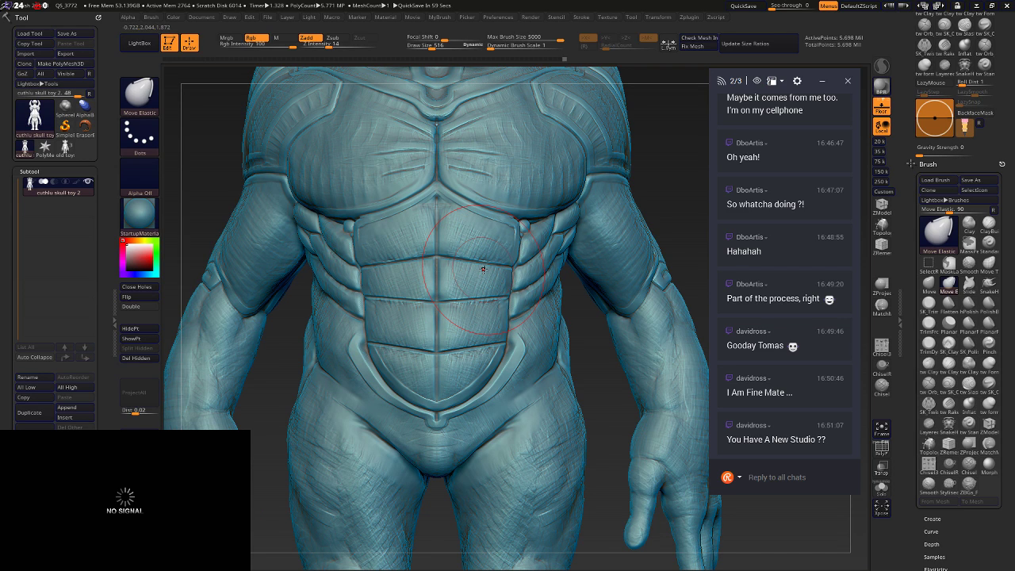
scroll(483, 270, "up", 2)
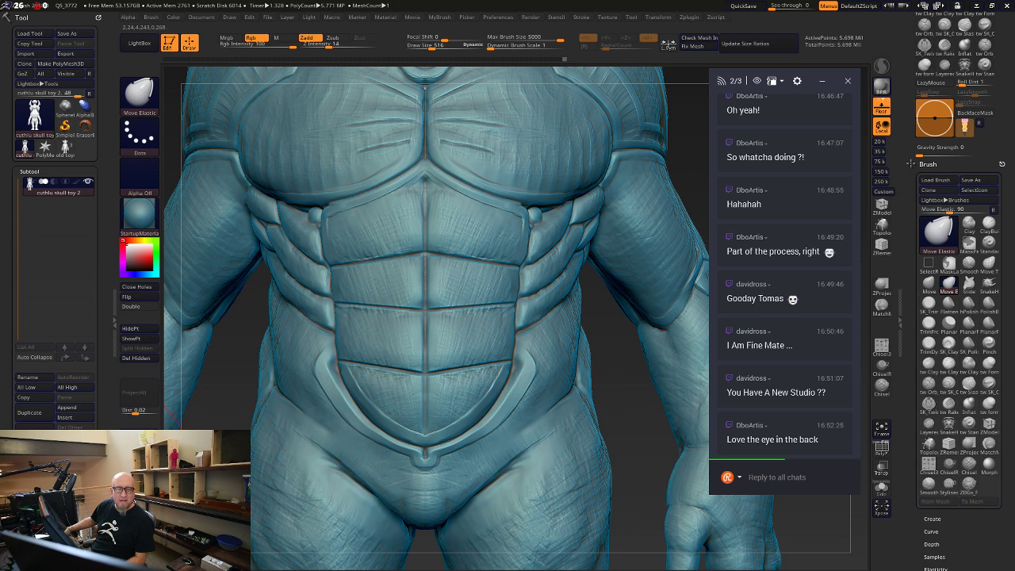
left_click_drag(188, 413, 198, 413)
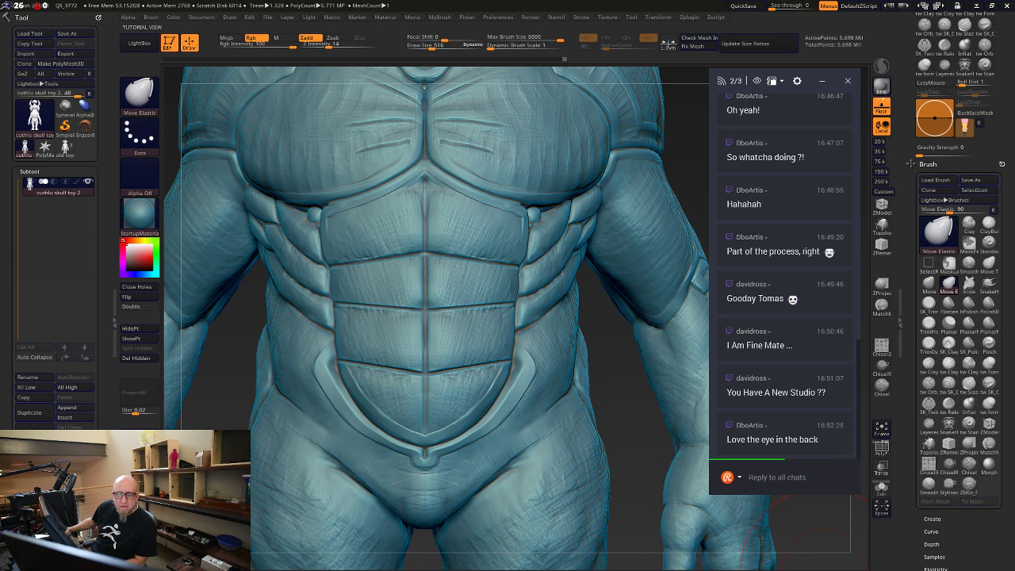
left_click_drag(233, 358, 231, 364)
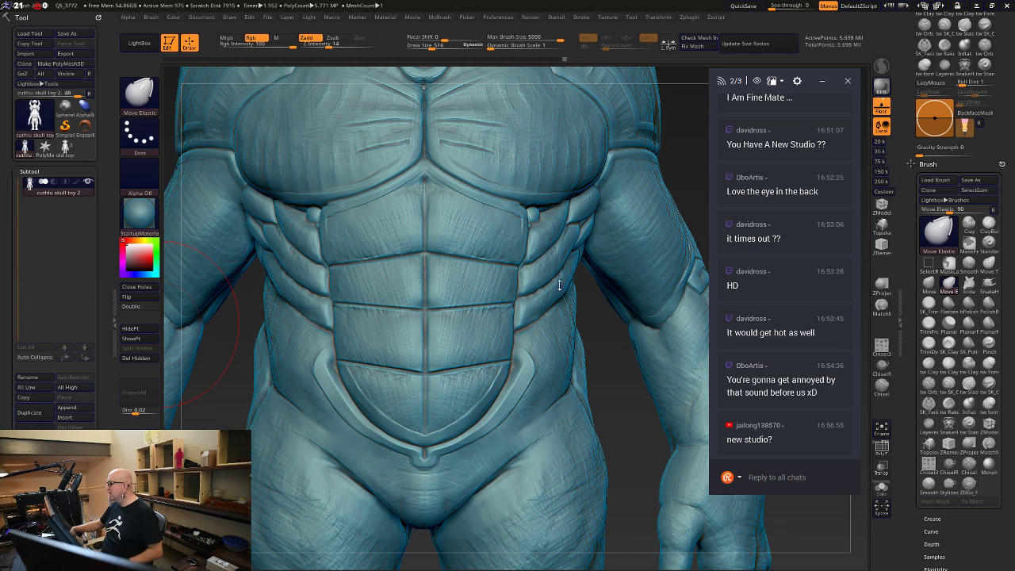
Switch to Chrome and search Google for "how to keep live view on nikon d850 from timing out"
key("super")
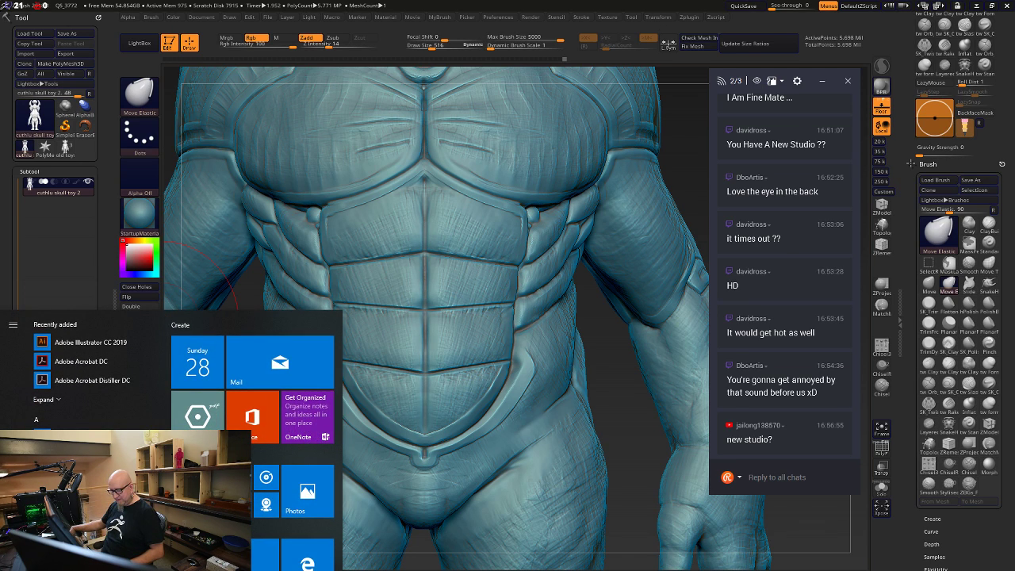
key("super")
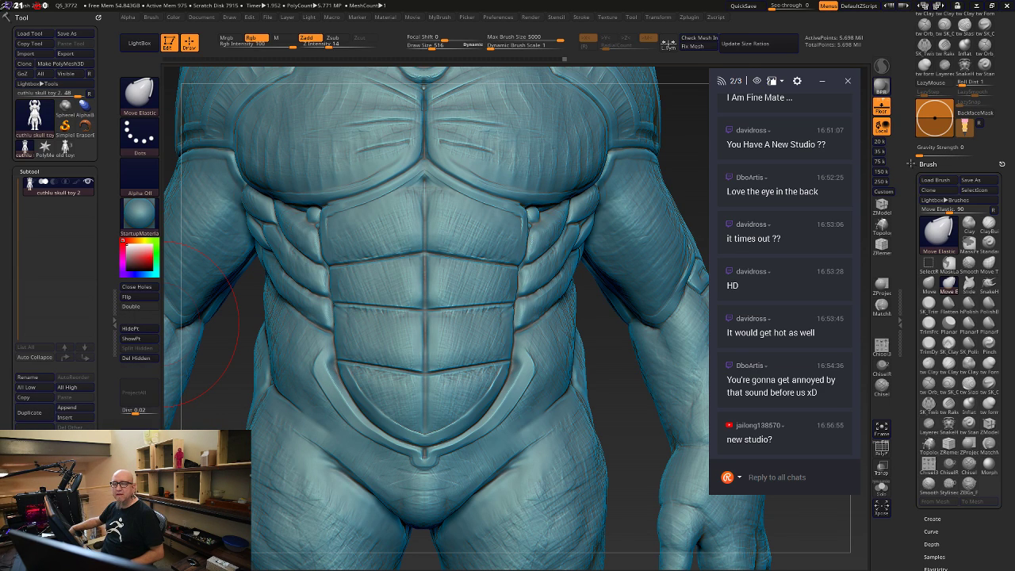
left_click_drag(295, 315, 396, 131)
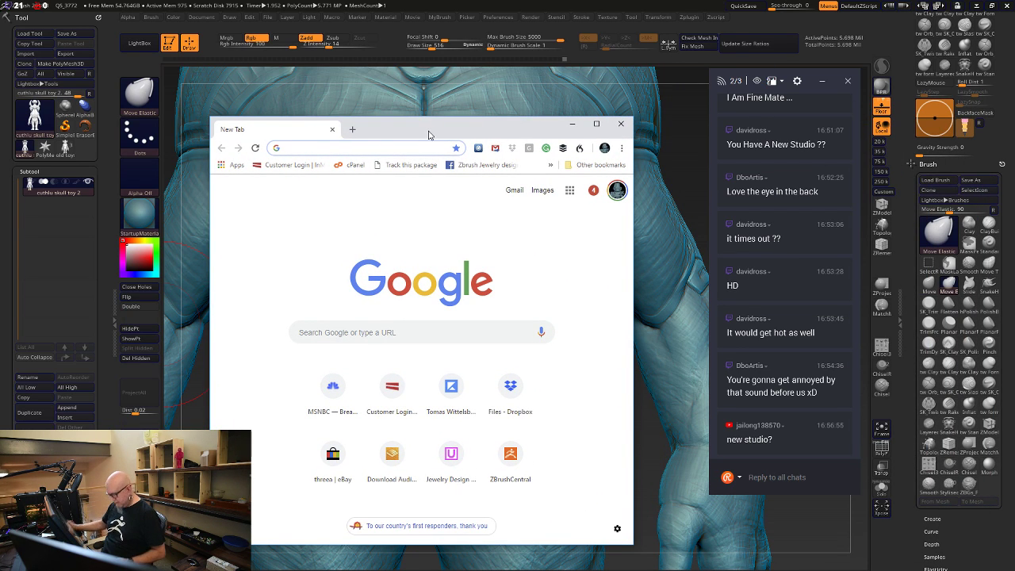
type("h")
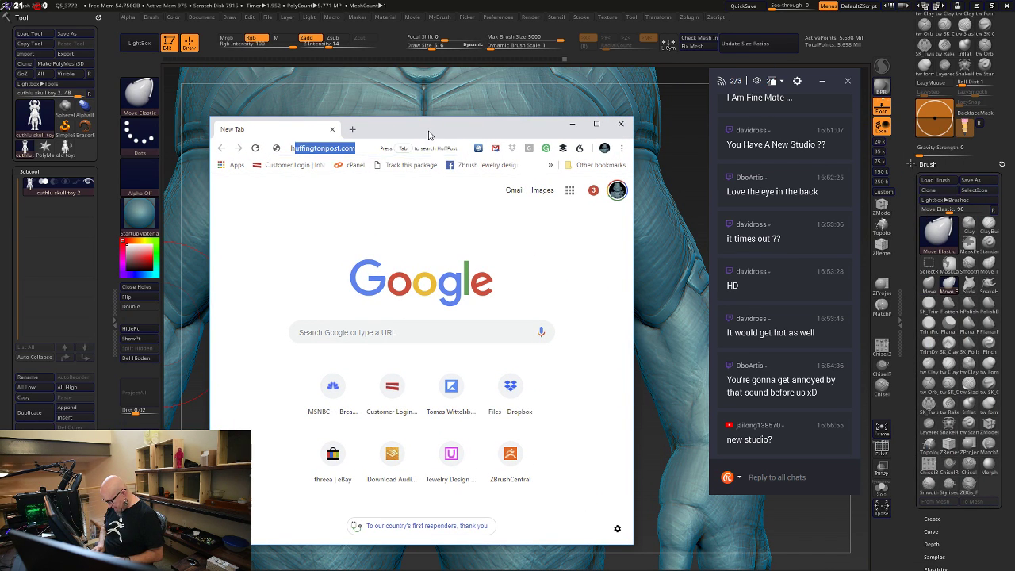
type("ow to k")
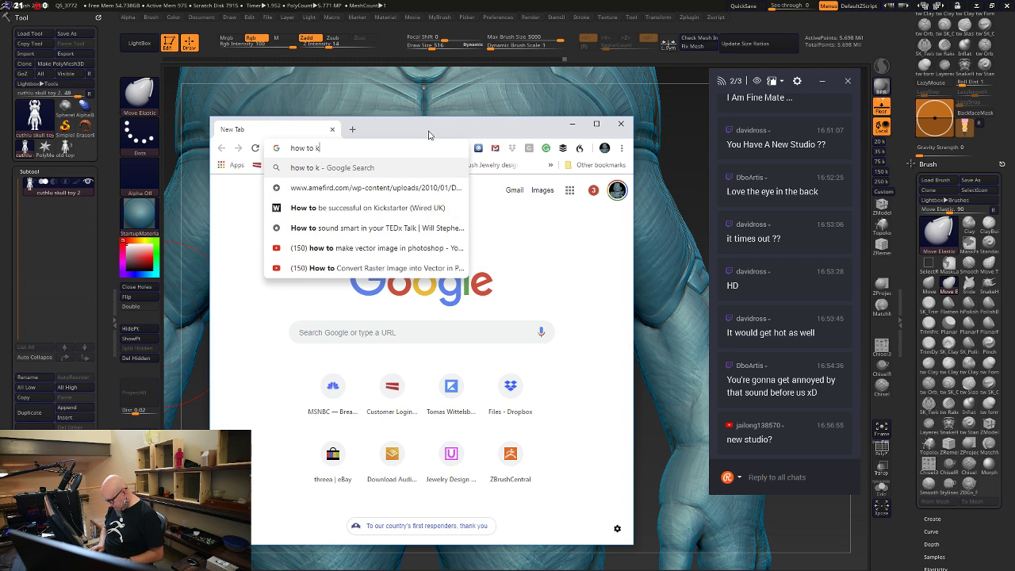
type("eep live")
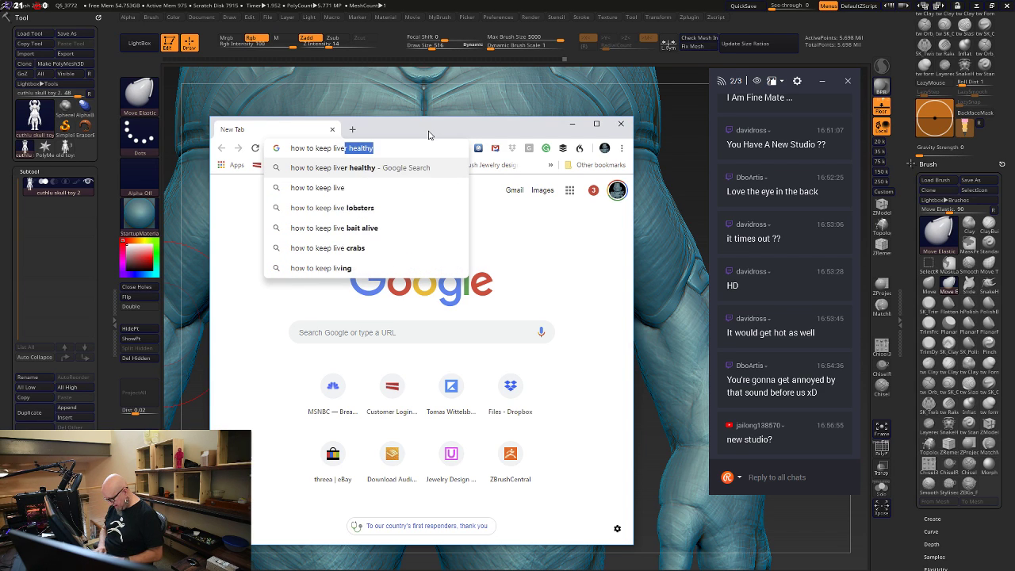
type(" view on ")
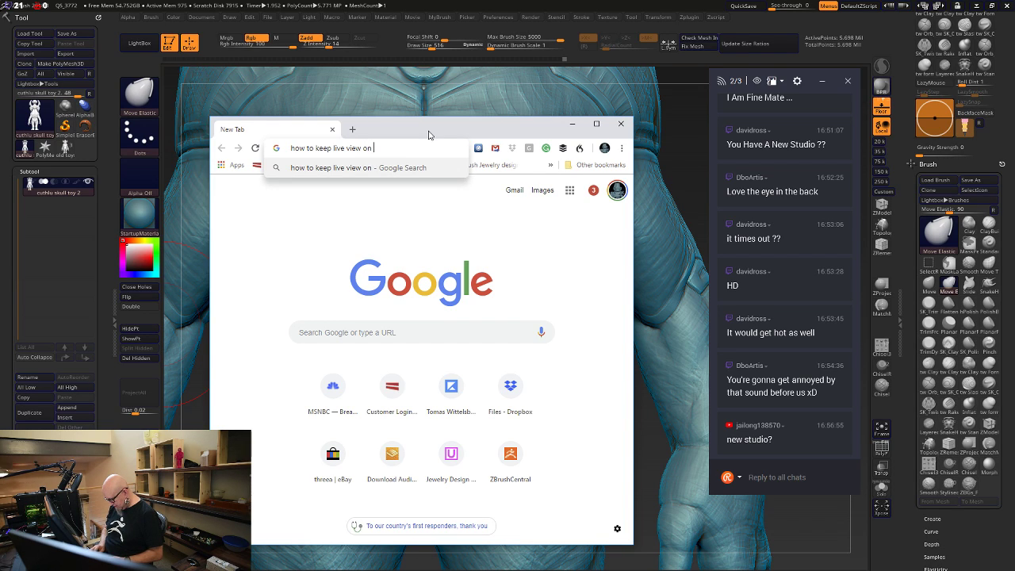
type("nikon d")
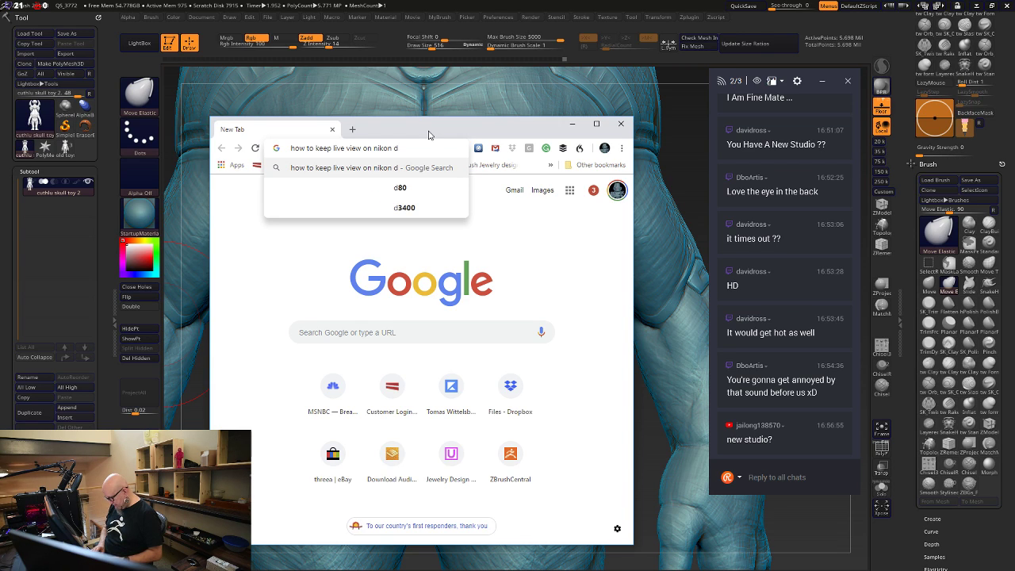
type("850 ")
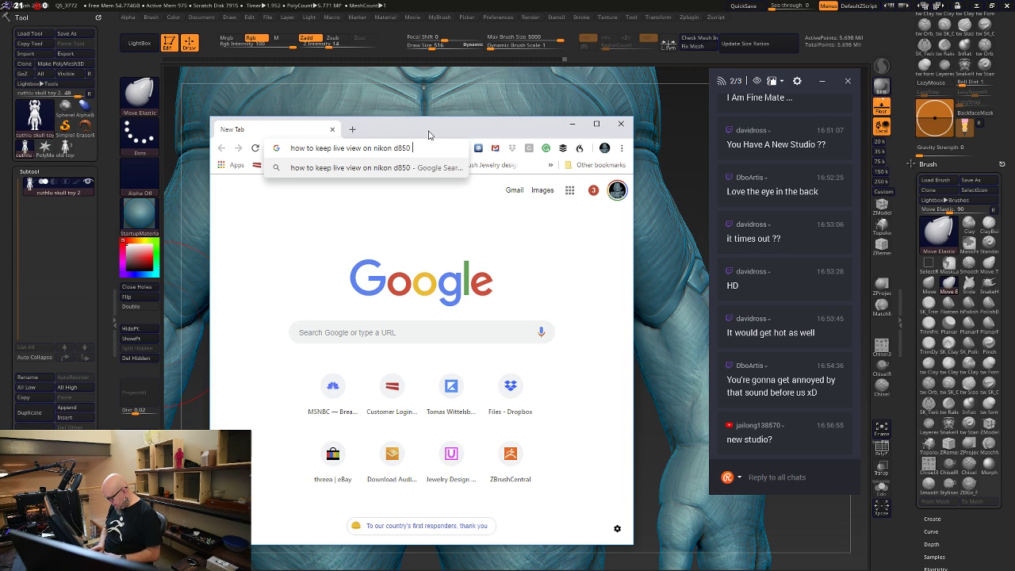
type("from tim")
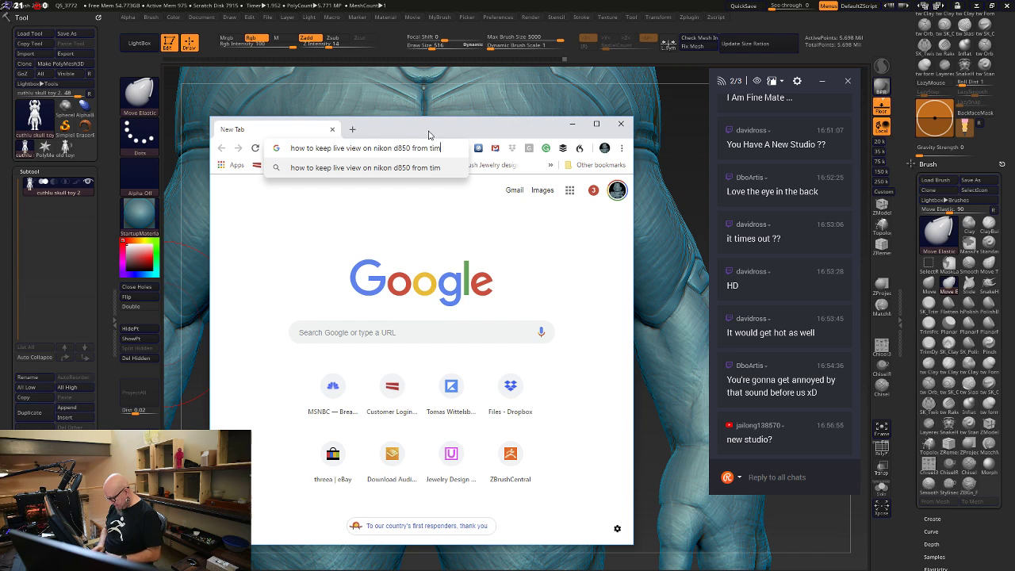
type("ing out")
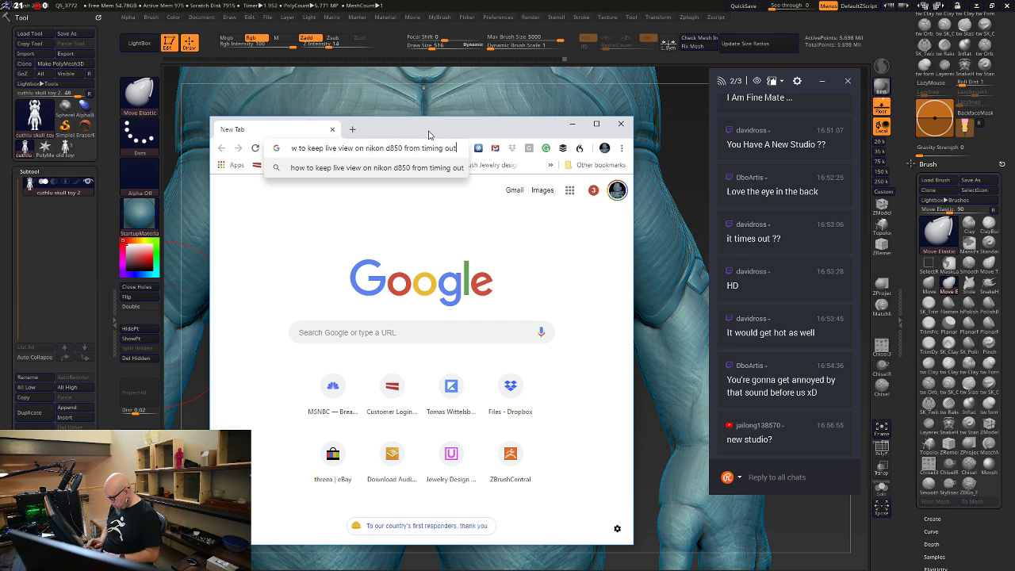
key("Return")
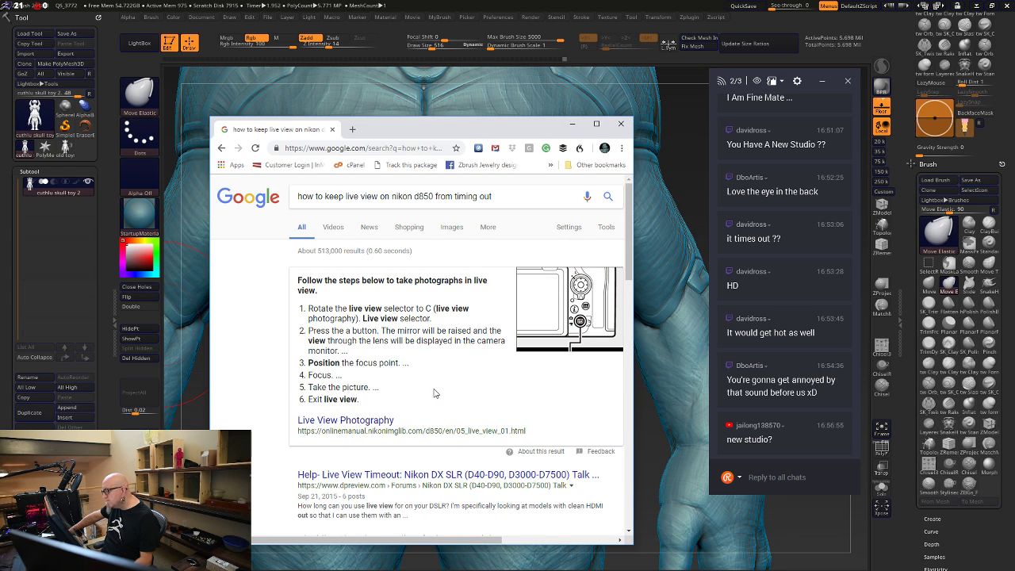
Open the Atomos support article on disabling live view for long record times, read its timer instructions, and close the browser
scroll(433, 392, "down", 1)
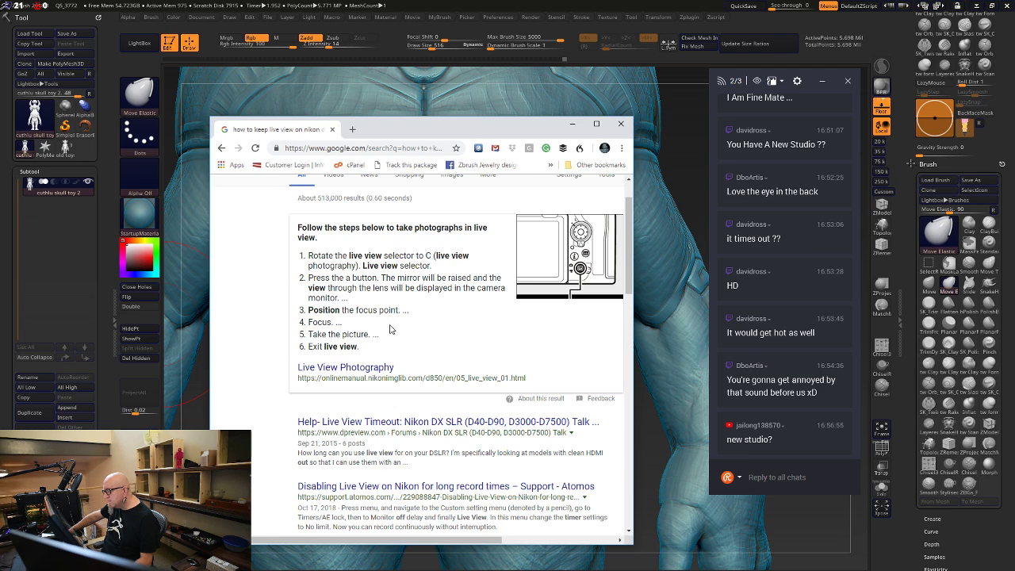
scroll(341, 341, "down", 2)
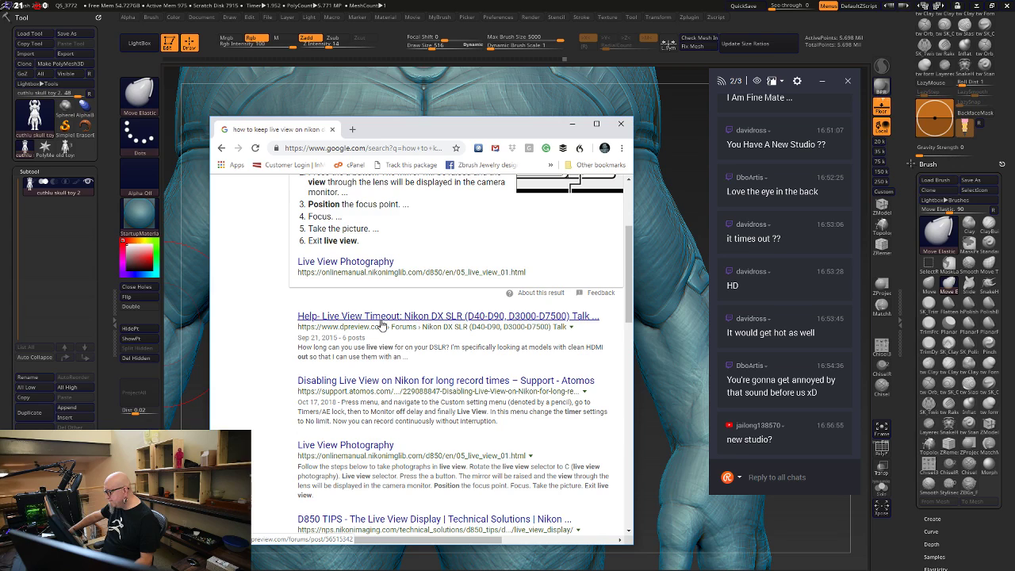
left_click(434, 384)
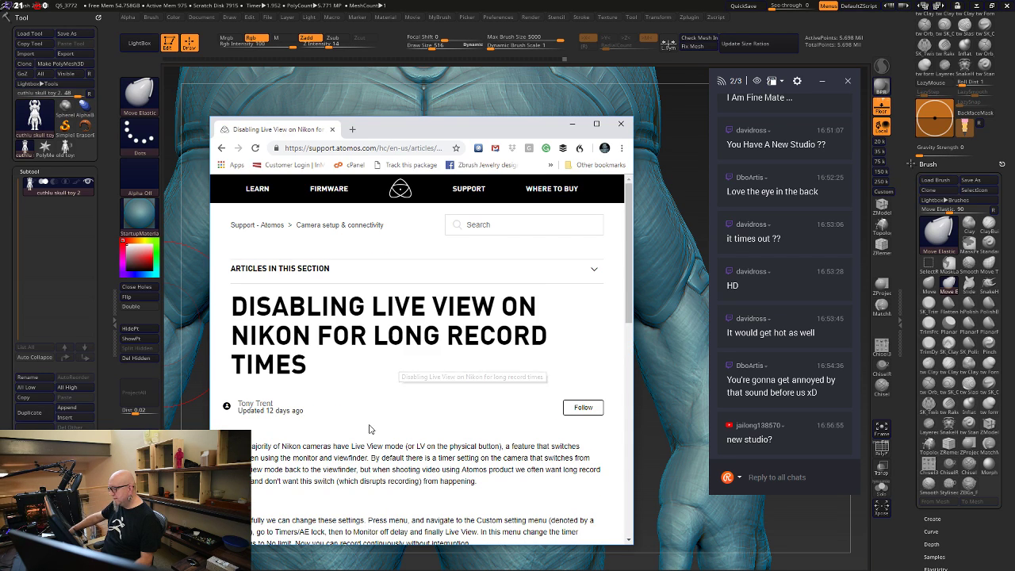
scroll(432, 365, "down", 3)
scroll(294, 414, "down", 1)
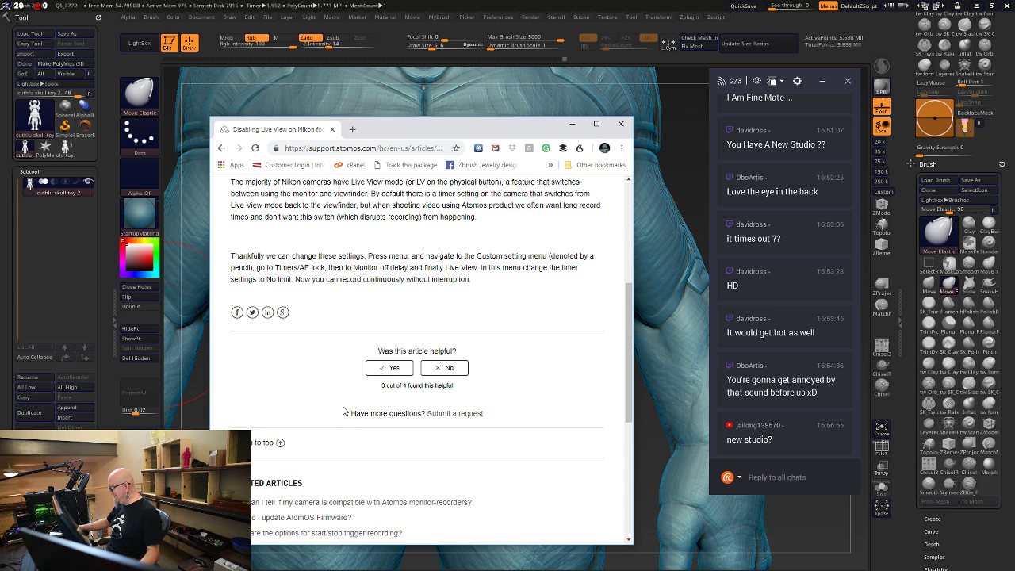
left_click(615, 124)
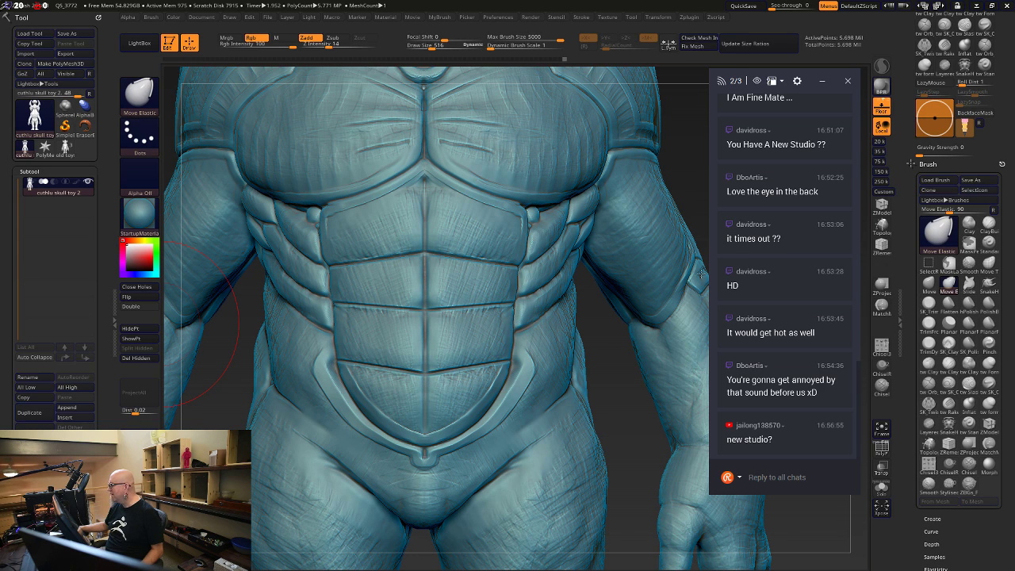
Widen the viewer chat window slightly beside the torso
left_click_drag(700, 275, 700, 249)
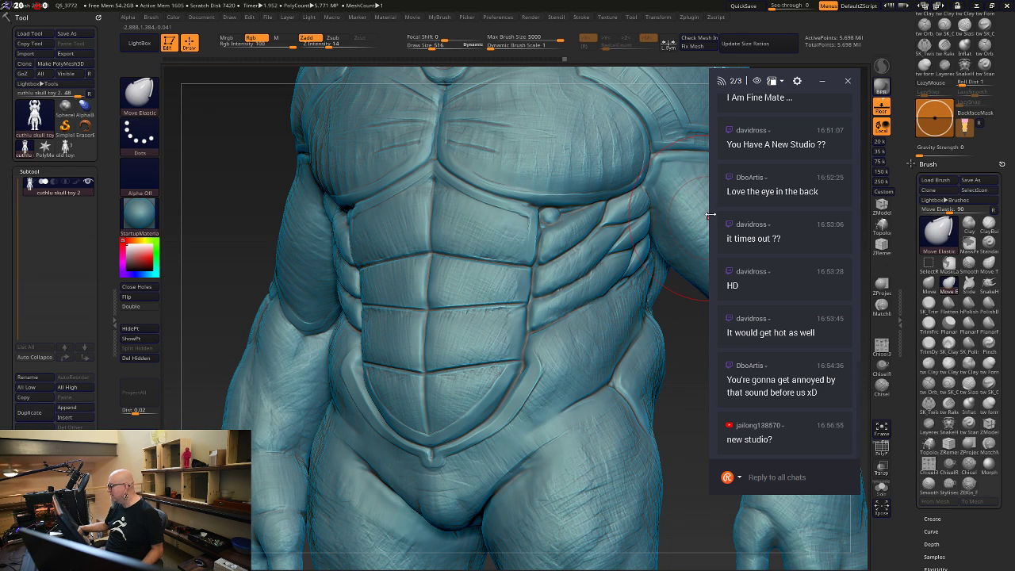
mouse_move(710, 213)
left_mouse_down()
mouse_move(676, 211)
mouse_move(692, 211)
left_mouse_up()
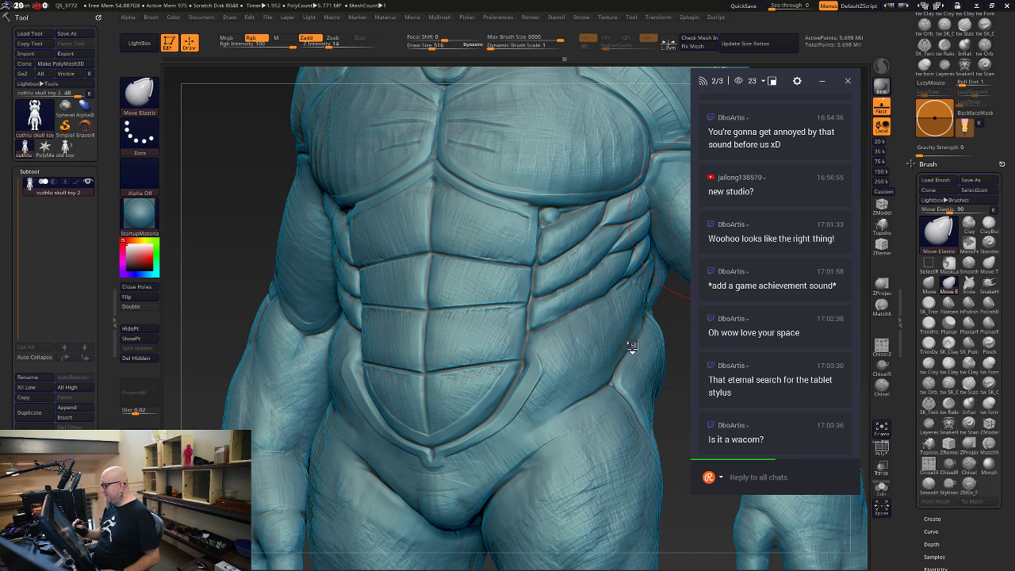
Set the draw size to 112 and try a Move Elastic stroke at the outer edge of the upper abdominal block
mouse_move(632, 347)
left_mouse_down()
mouse_move(666, 318)
mouse_move(621, 334)
left_mouse_up()
left_click_drag(280, 466, 274, 517, "alt")
key("space")
left_click_drag(540, 332, 516, 334)
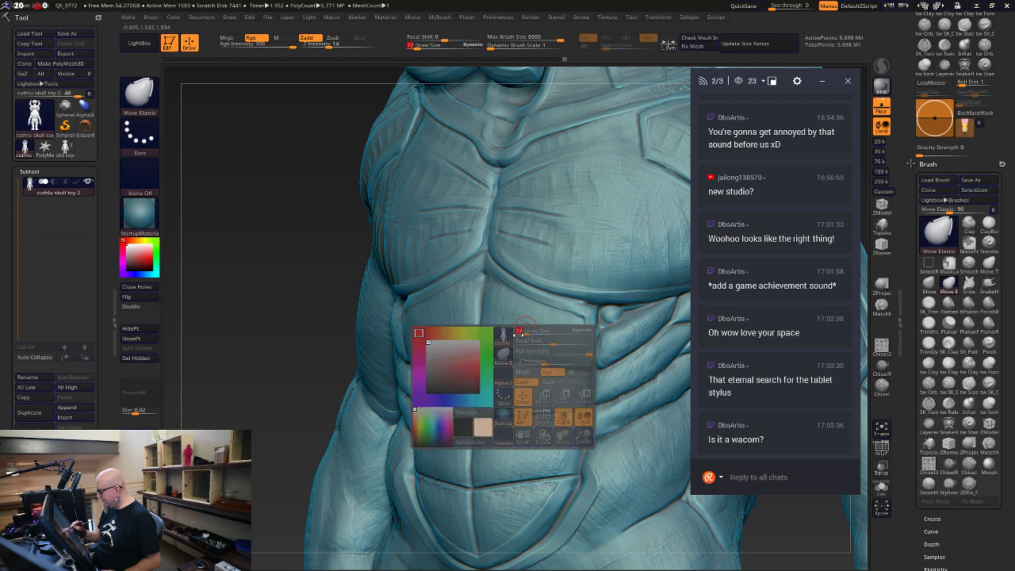
key("shift")
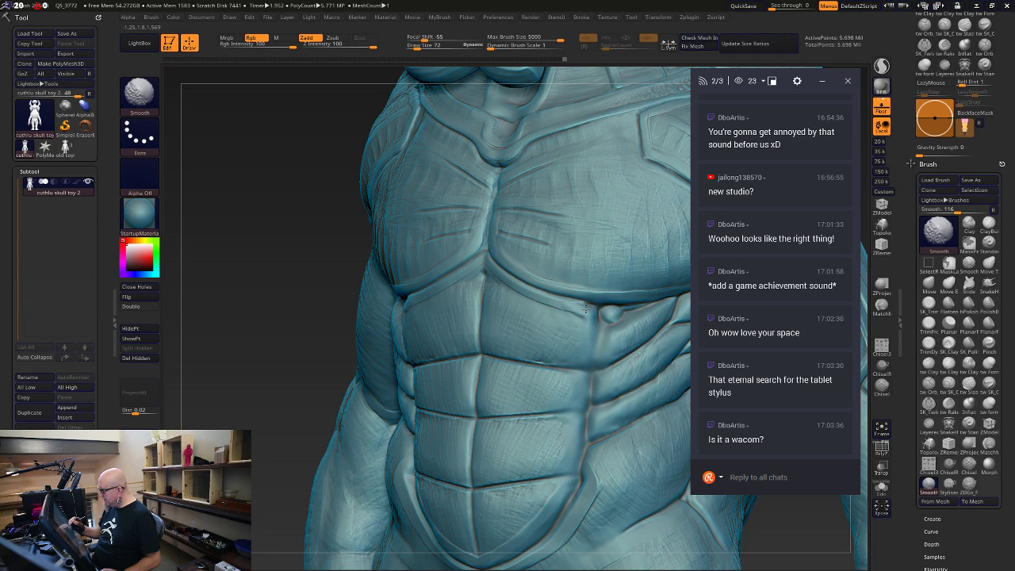
key("shift")
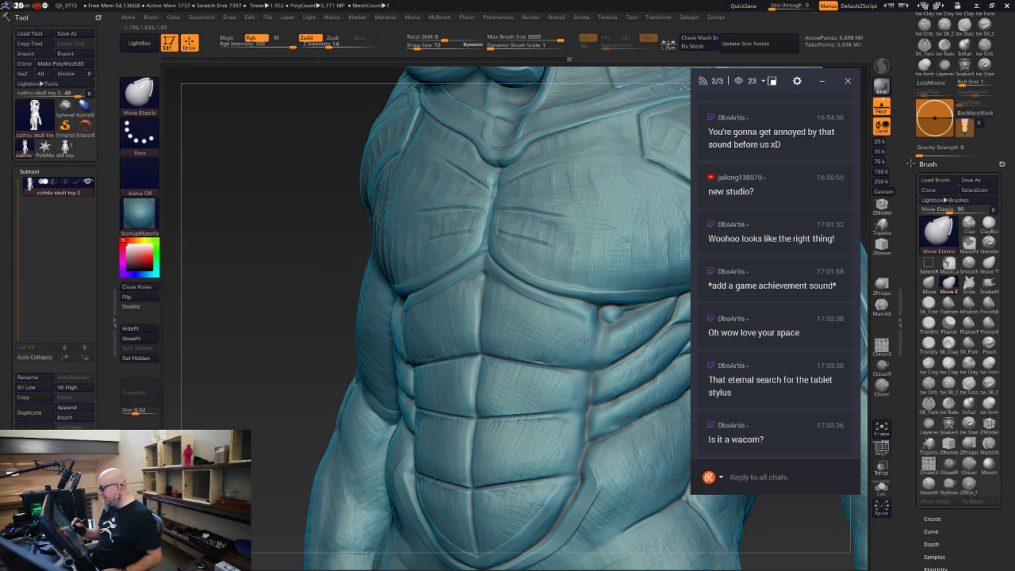
key("space")
left_click_drag(584, 339, 584, 354)
key("ctrl")
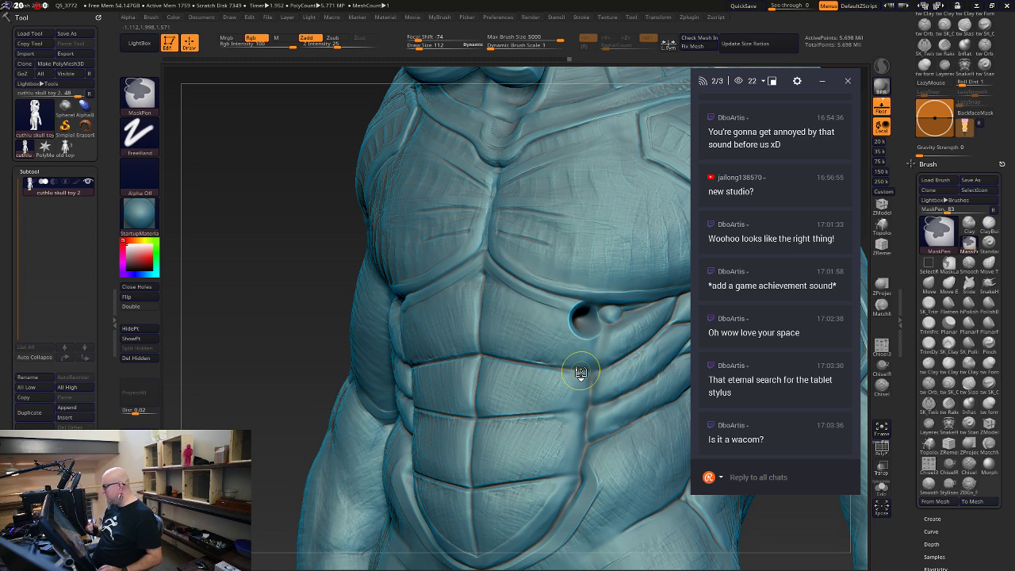
key("ctrl+z")
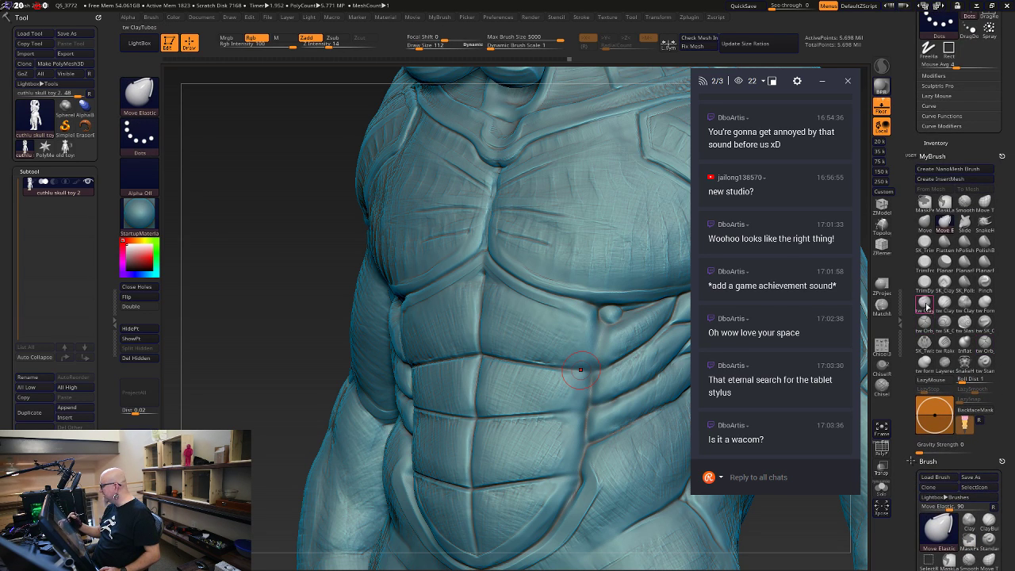
Select the tw ClayTubes brush, test it along the upper abdominal block's outer edge, and set its Z Intensity to 11
left_click(924, 301)
left_click_drag(591, 318, 585, 368)
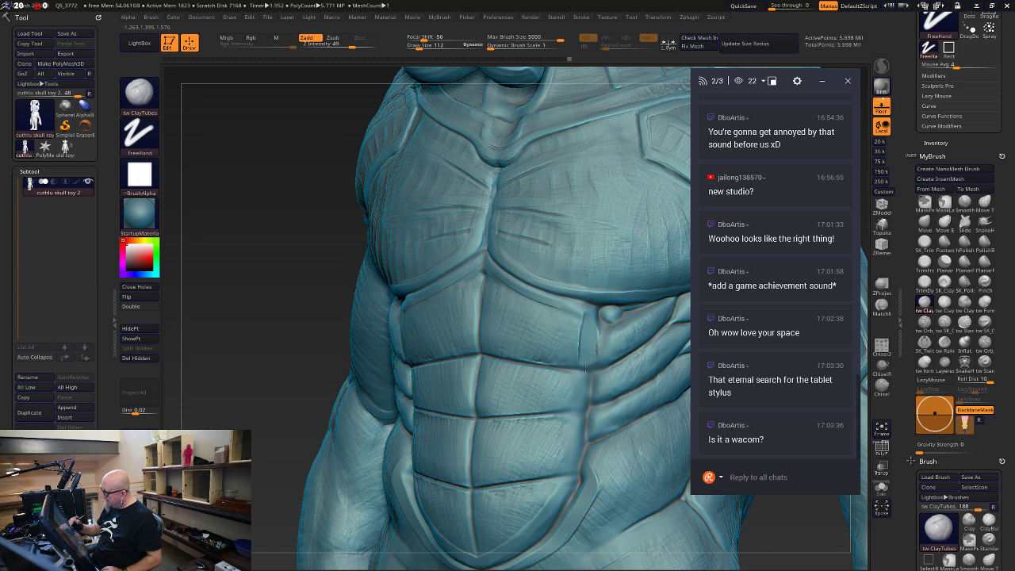
left_click_drag(587, 315, 589, 354)
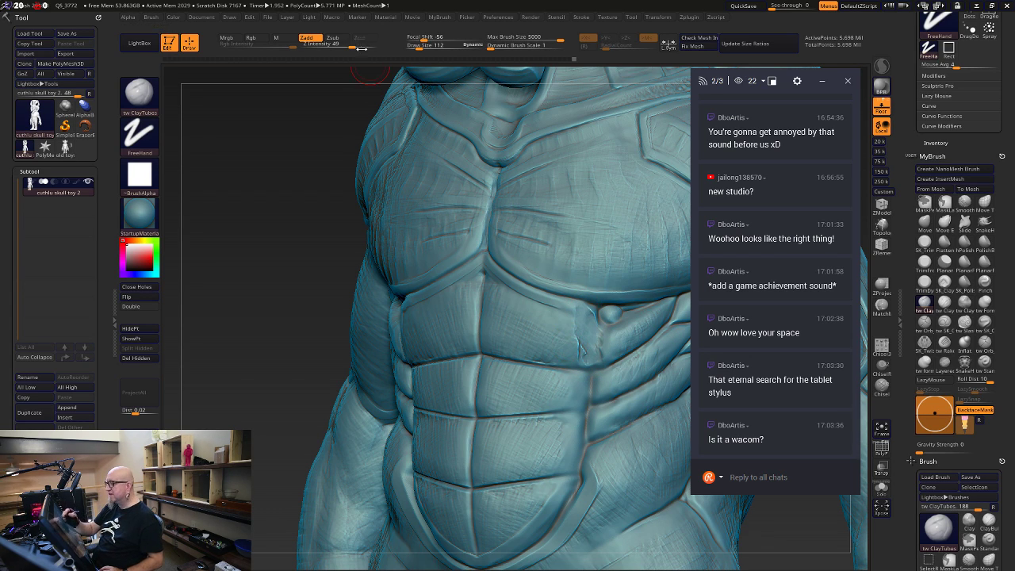
left_click_drag(350, 45, 336, 46)
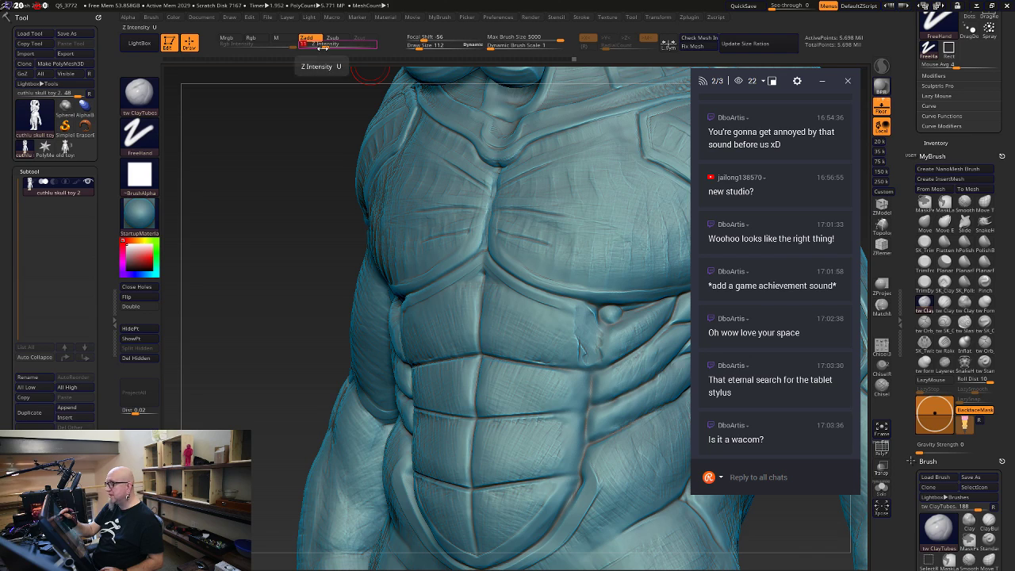
Try a long tw ClayTubes stroke down the outer edge of the abdominals, and undo the one-sided clay strokes
mouse_move(581, 318)
left_mouse_down()
mouse_move(582, 430)
mouse_move(559, 507)
left_mouse_up()
left_click_drag(254, 525, 272, 521)
left_click_drag(680, 513, 672, 500)
key("ctrl")
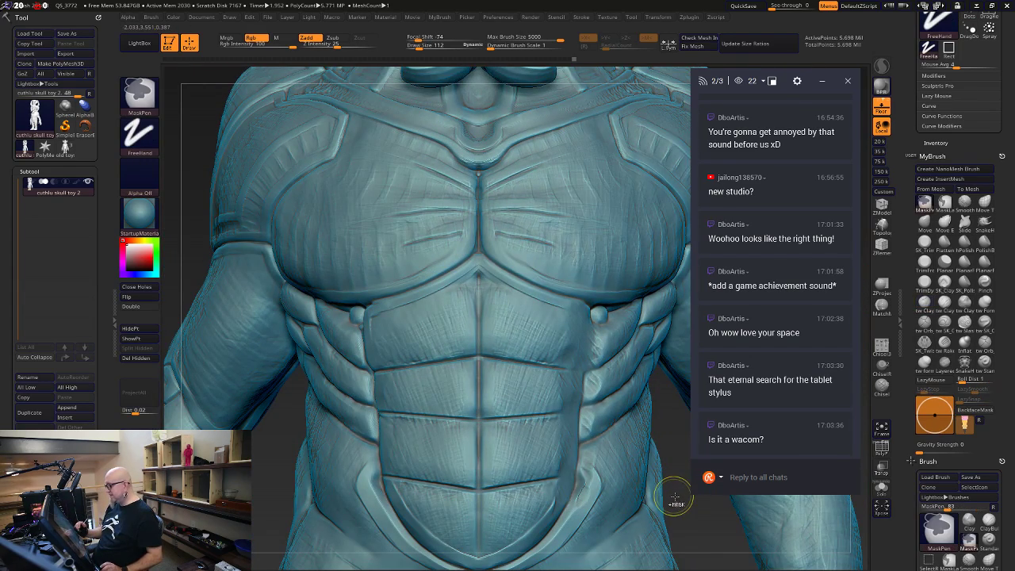
key("ctrl+z")
key("ctrl+z")
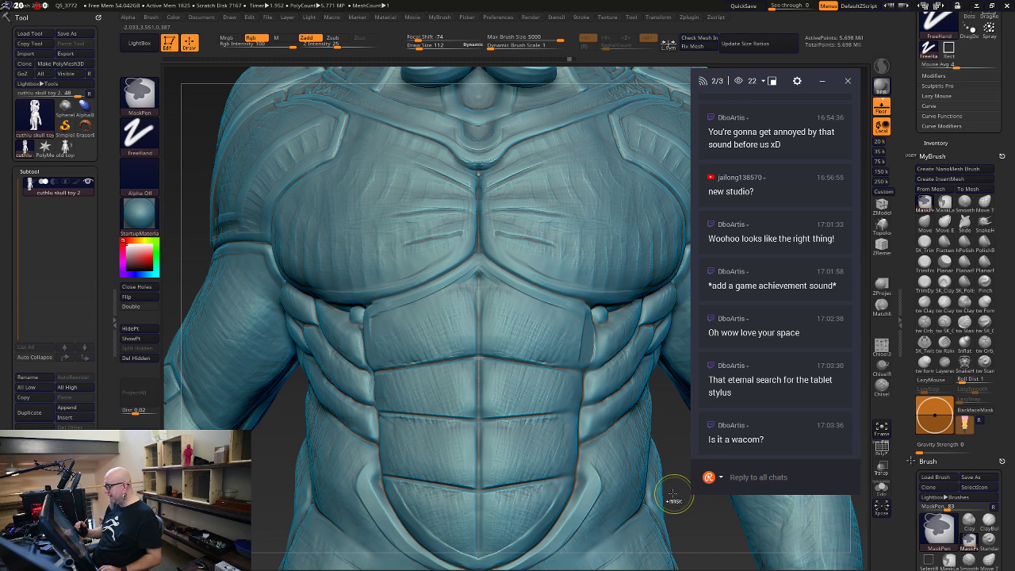
key("ctrl+z")
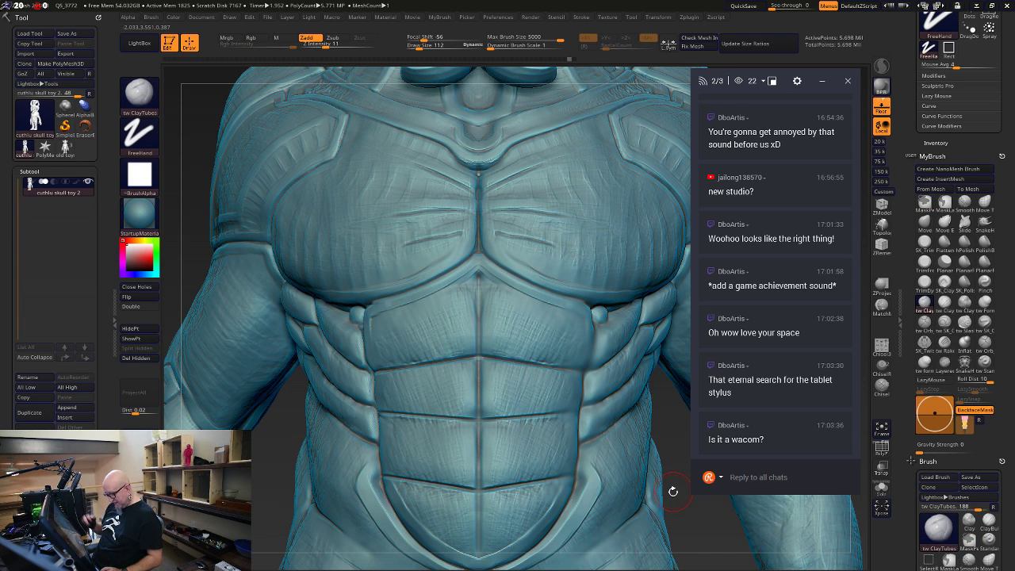
Activate X symmetry and fill the groove between the abdominals and the rib muscles with tw ClayTubes strokes
key("x")
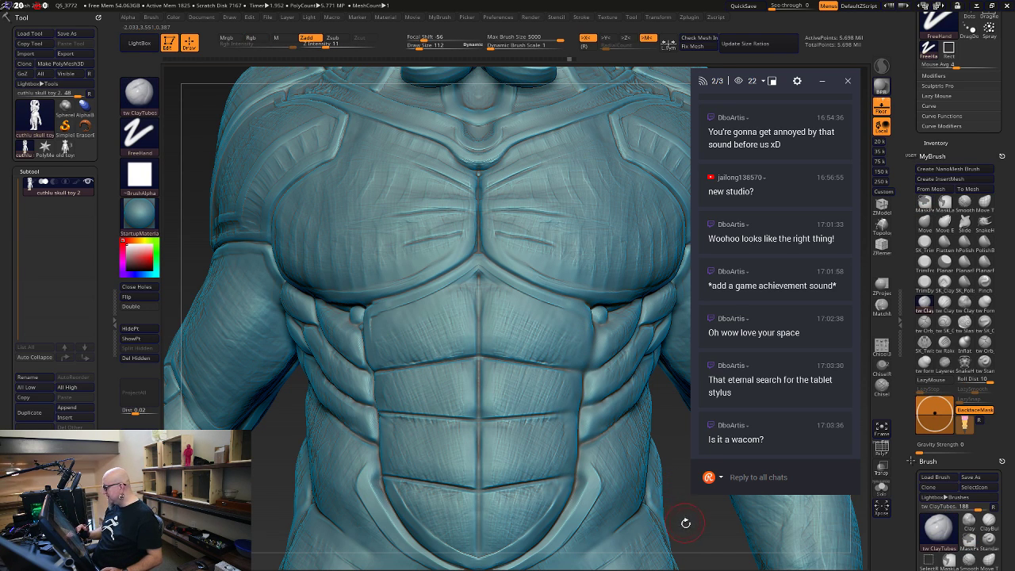
left_click_drag(686, 523, 773, 501)
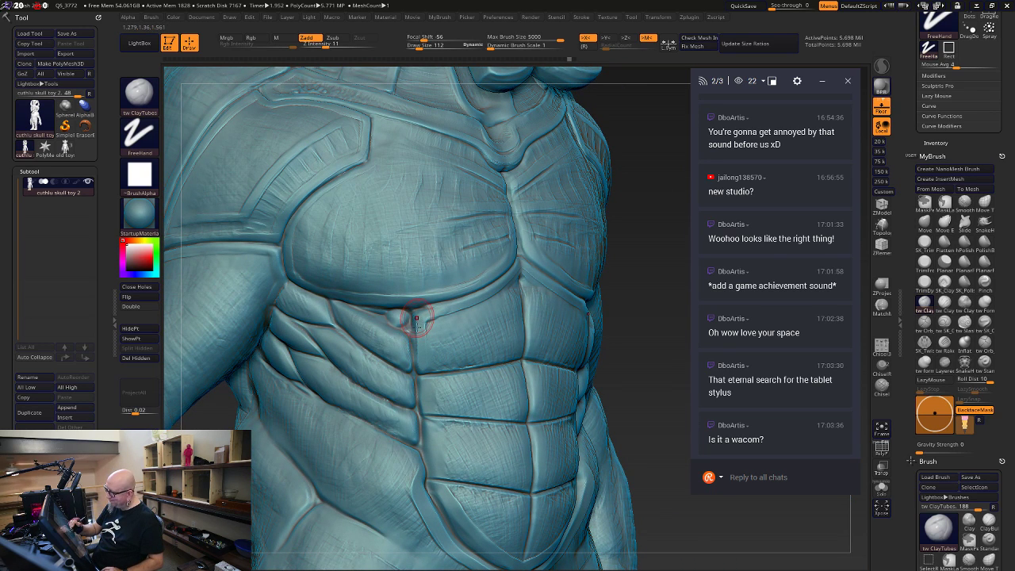
mouse_move(416, 319)
left_mouse_down()
mouse_move(425, 440)
mouse_move(411, 428)
mouse_move(414, 457)
mouse_move(427, 313)
mouse_move(423, 370)
mouse_move(438, 337)
mouse_move(419, 406)
mouse_move(373, 333)
mouse_move(387, 341)
mouse_move(374, 371)
mouse_move(414, 419)
mouse_move(361, 399)
mouse_move(394, 430)
mouse_move(428, 440)
mouse_move(418, 484)
left_mouse_up()
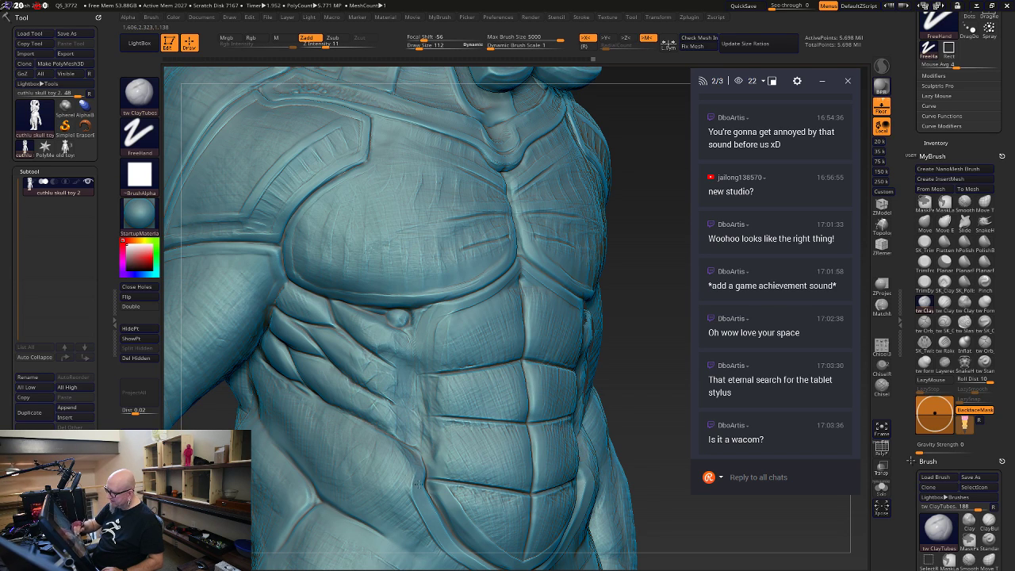
Build up the flanks beside the lower abdominals with symmetrical tw ClayTubes strokes, blending them toward the lowest rib muscles
left_click_drag(426, 428, 453, 548)
mouse_move(688, 529)
left_mouse_down("alt")
mouse_move(641, 426)
mouse_move(555, 416)
mouse_move(501, 490)
mouse_move(524, 442)
mouse_move(579, 424)
mouse_move(494, 473)
mouse_move(489, 456)
left_mouse_up("alt")
left_click_drag(528, 423, 594, 416)
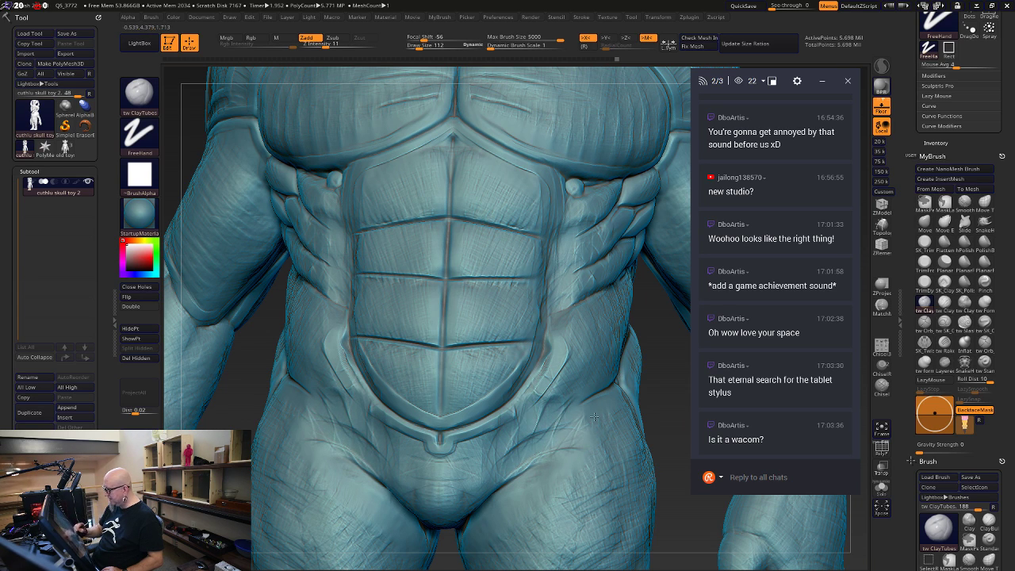
left_click_drag(705, 504, 627, 430, "shift")
left_click_drag(648, 333, 603, 262, "alt")
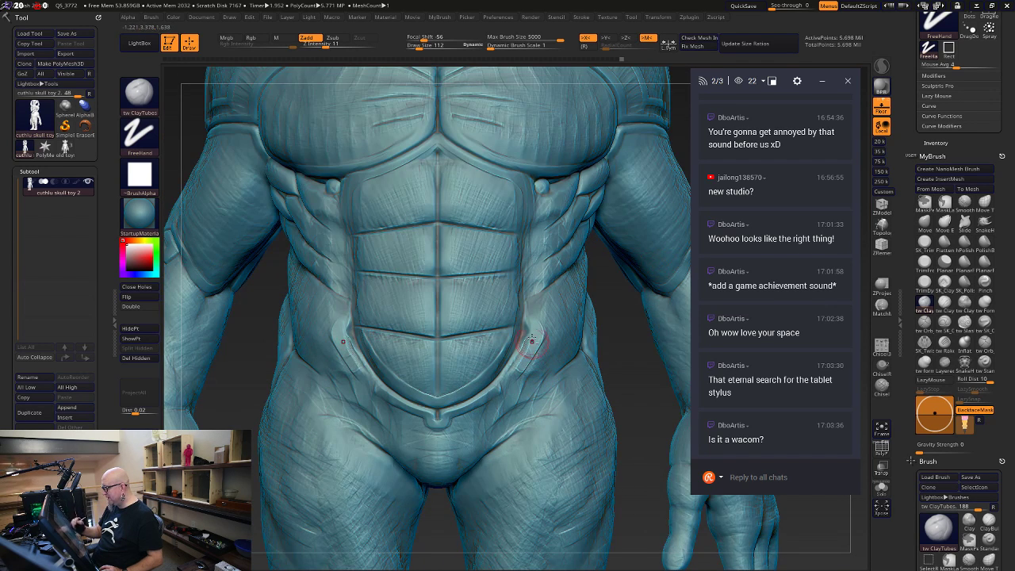
mouse_move(522, 327)
left_mouse_down()
mouse_move(532, 373)
mouse_move(506, 372)
mouse_move(546, 279)
left_mouse_up()
left_click_drag(621, 310, 593, 318)
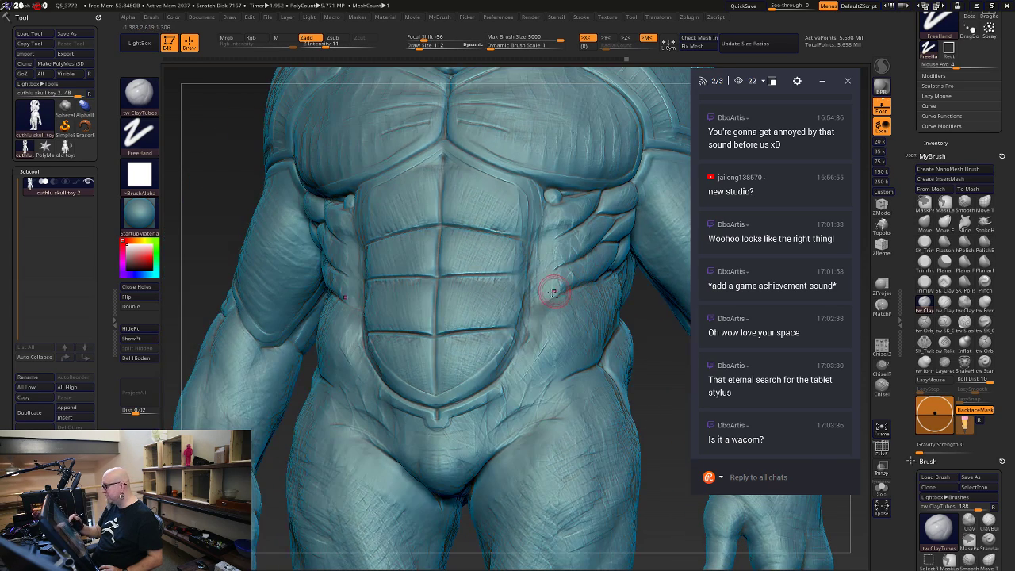
left_click_drag(555, 287, 573, 276)
mouse_move(639, 352)
left_mouse_down()
mouse_move(665, 410)
mouse_move(646, 389)
left_mouse_up()
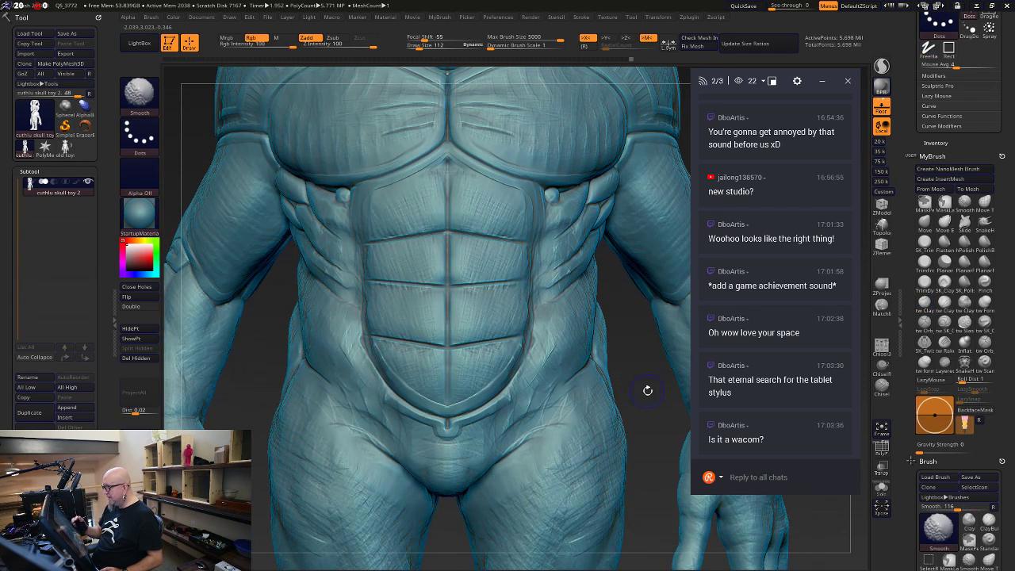
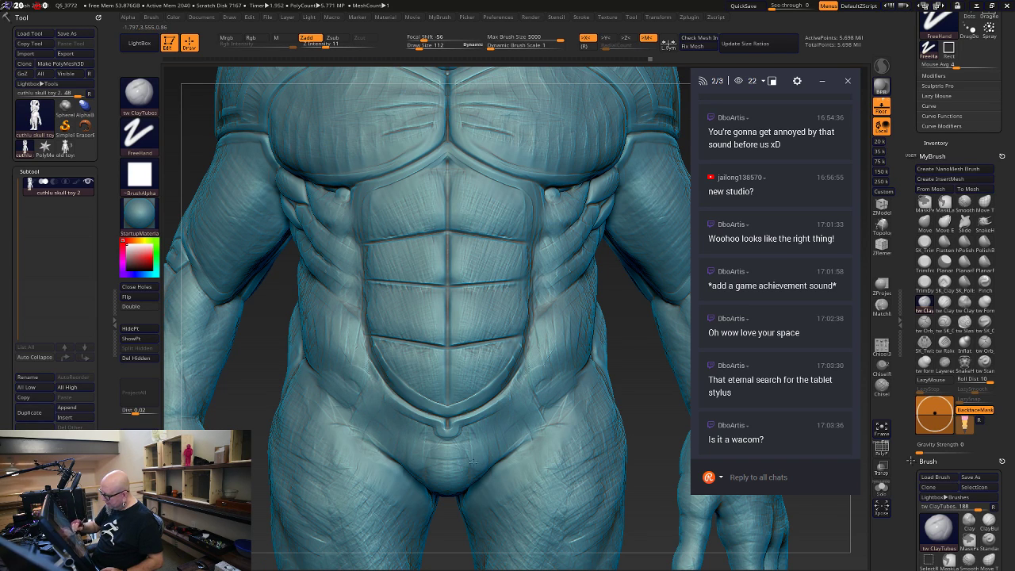
Fill the creases between the groin and the inner thighs with tw ClayTubes strokes, checking the form from below
left_click_drag(657, 475, 672, 362, "alt")
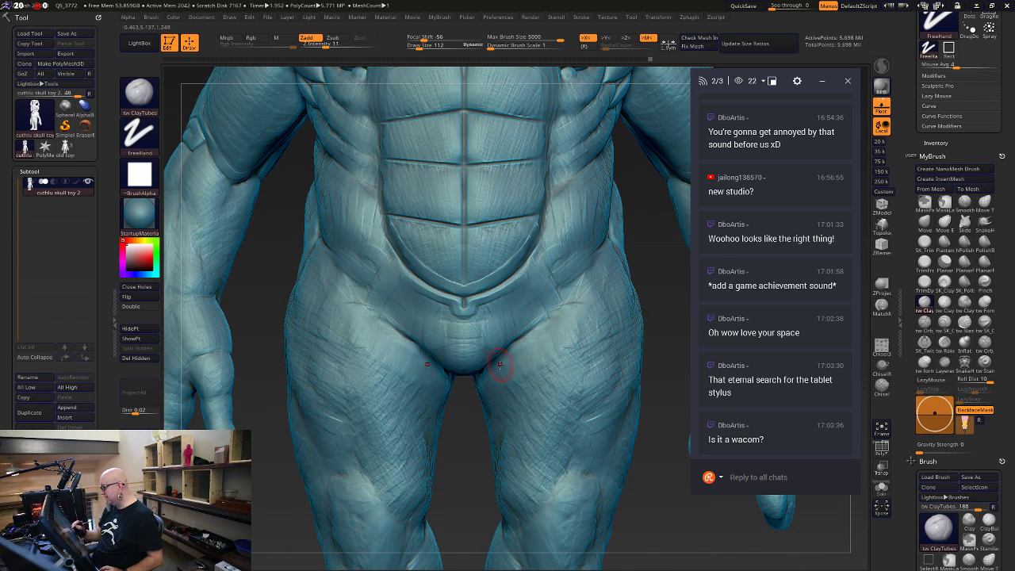
left_click_drag(430, 384, 416, 366)
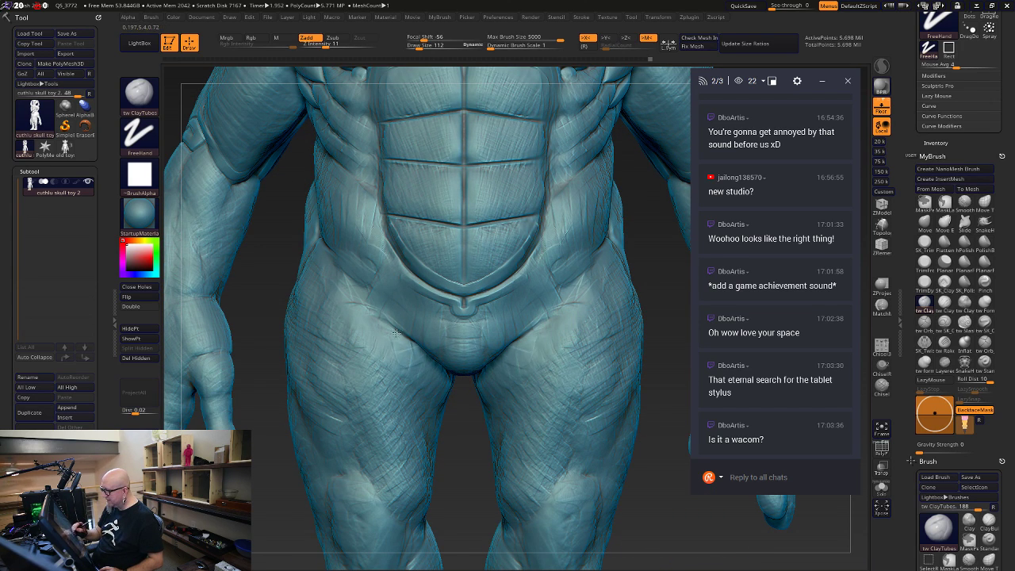
left_click_drag(523, 335, 548, 320)
mouse_move(463, 463)
left_mouse_down()
mouse_move(429, 417)
mouse_move(441, 411)
mouse_move(433, 413)
left_mouse_up()
mouse_move(454, 367)
left_mouse_down()
mouse_move(429, 414)
mouse_move(445, 403)
mouse_move(425, 390)
mouse_move(436, 359)
mouse_move(421, 368)
left_mouse_up()
left_click_drag(430, 358, 417, 414)
left_click_drag(429, 376, 421, 436)
mouse_move(474, 500)
left_mouse_down()
mouse_move(444, 476)
mouse_move(471, 451)
mouse_move(472, 402)
left_mouse_up()
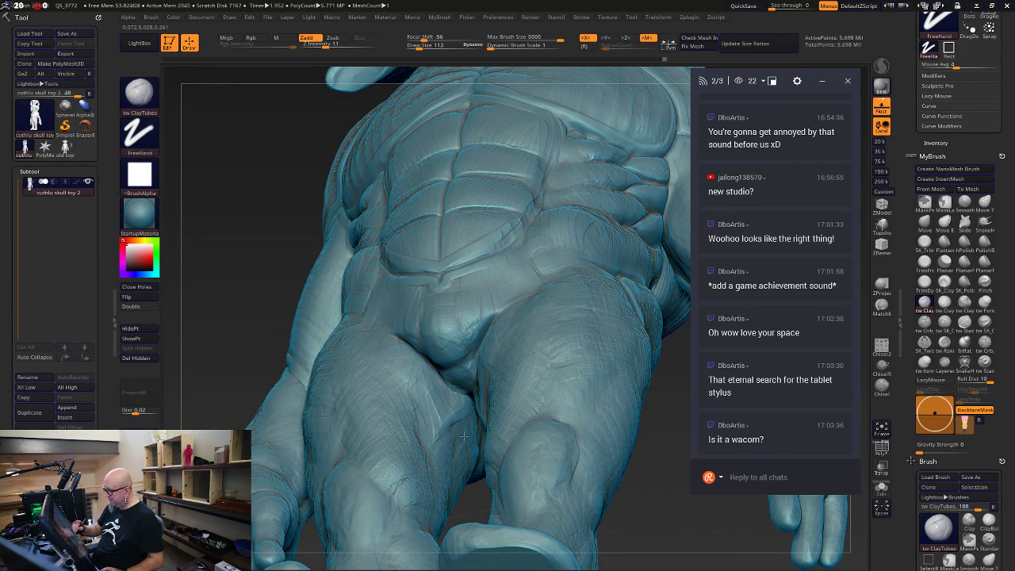
key("shift")
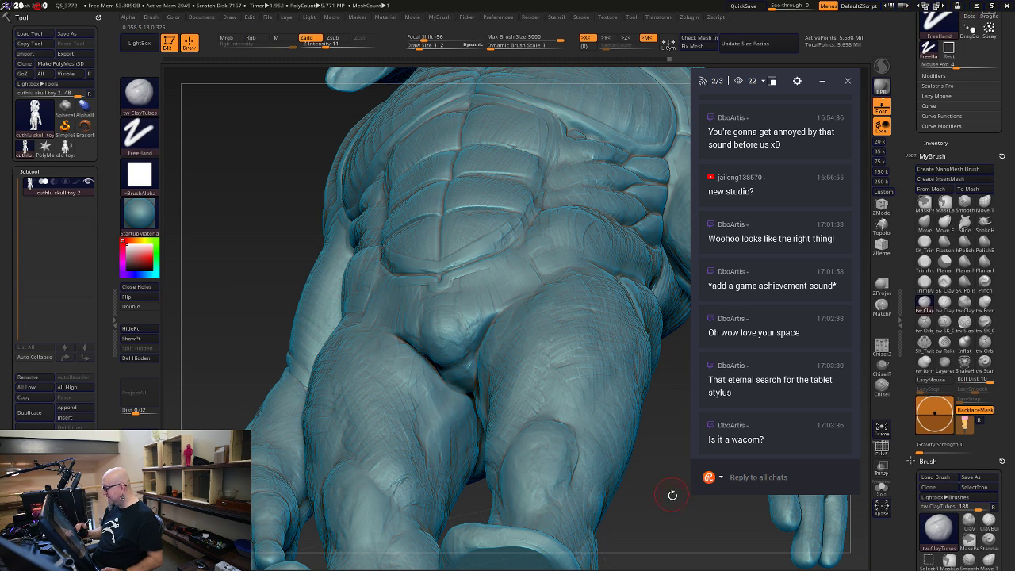
mouse_move(671, 494)
left_mouse_down("shift")
mouse_move(653, 468)
mouse_move(610, 481)
mouse_move(660, 547)
mouse_move(687, 532)
mouse_move(652, 517)
left_mouse_up("shift")
key("f")
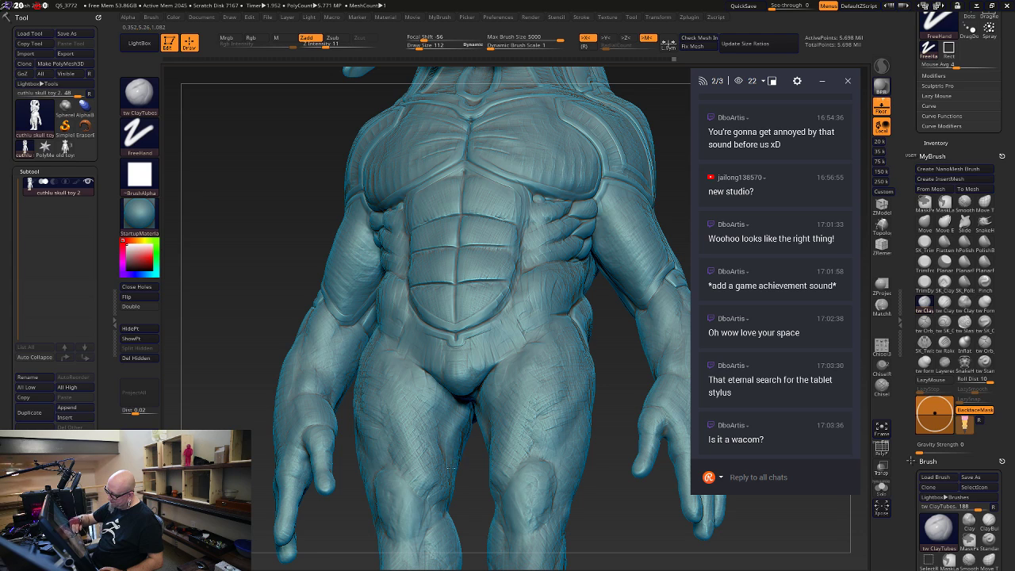
Set the draw size to 189 and lay broad tw ClayTubes strokes from the inner thighs up the groin folds to the hips
left_click_drag(578, 536, 600, 526)
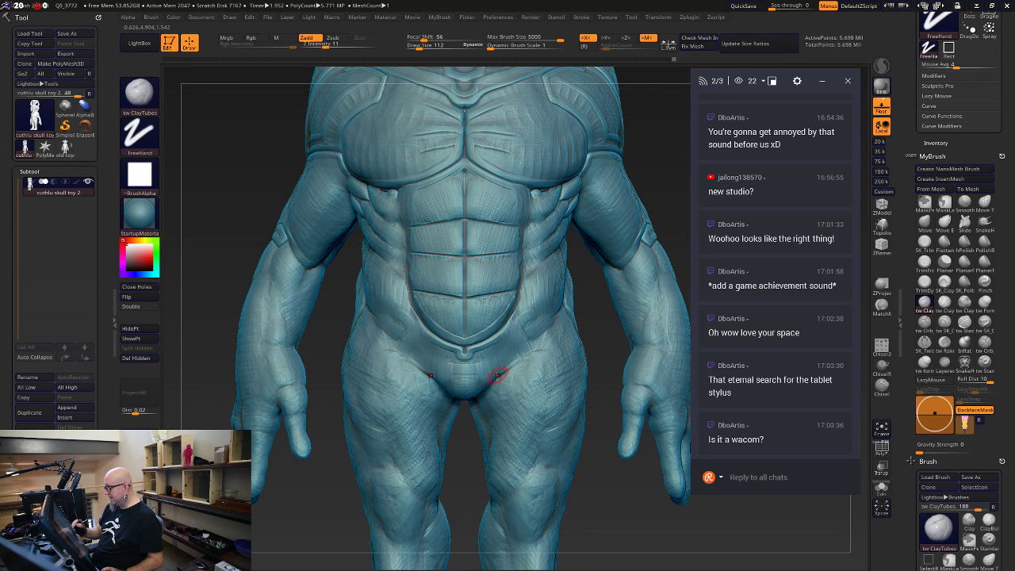
key("space")
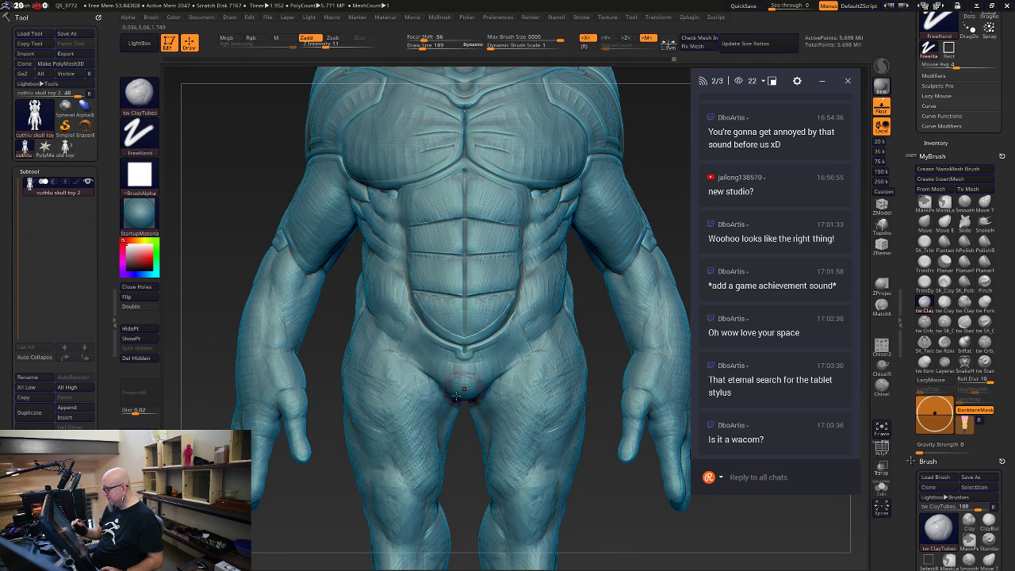
left_click_drag(441, 405, 425, 379)
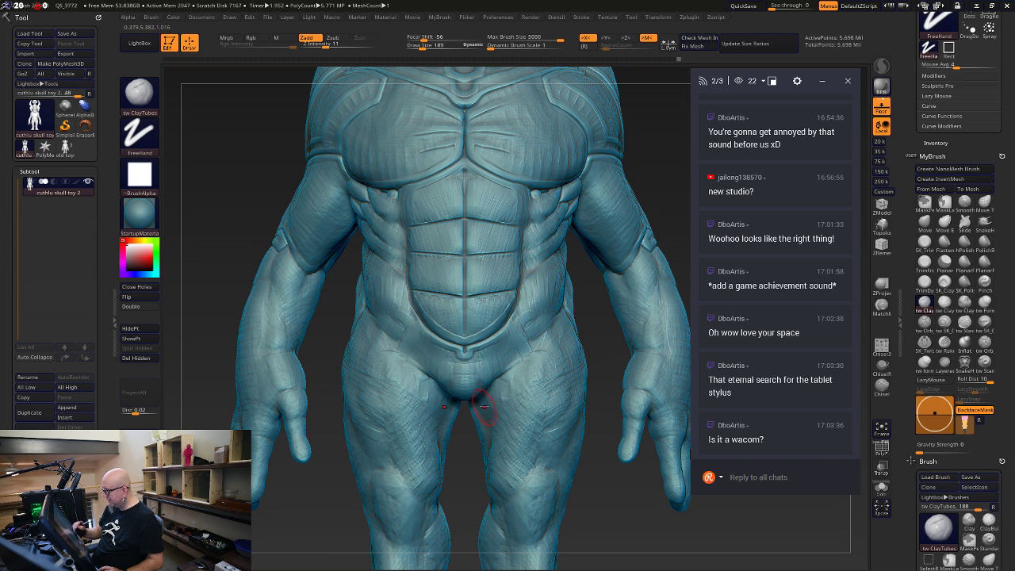
mouse_move(492, 411)
left_mouse_down()
mouse_move(512, 365)
mouse_move(486, 399)
mouse_move(524, 350)
mouse_move(547, 341)
left_mouse_up()
key("shift")
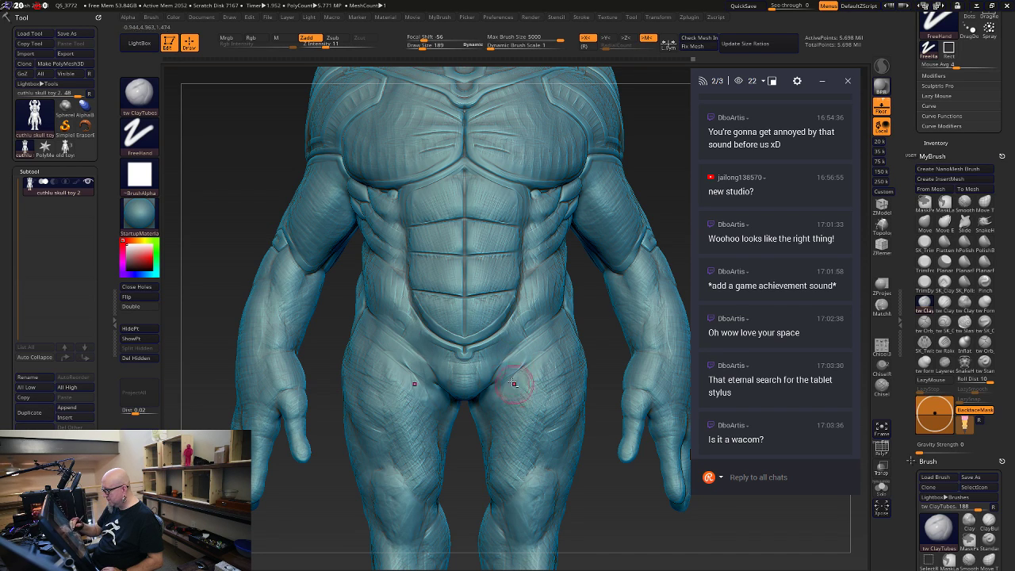
left_click_drag(503, 369, 544, 333)
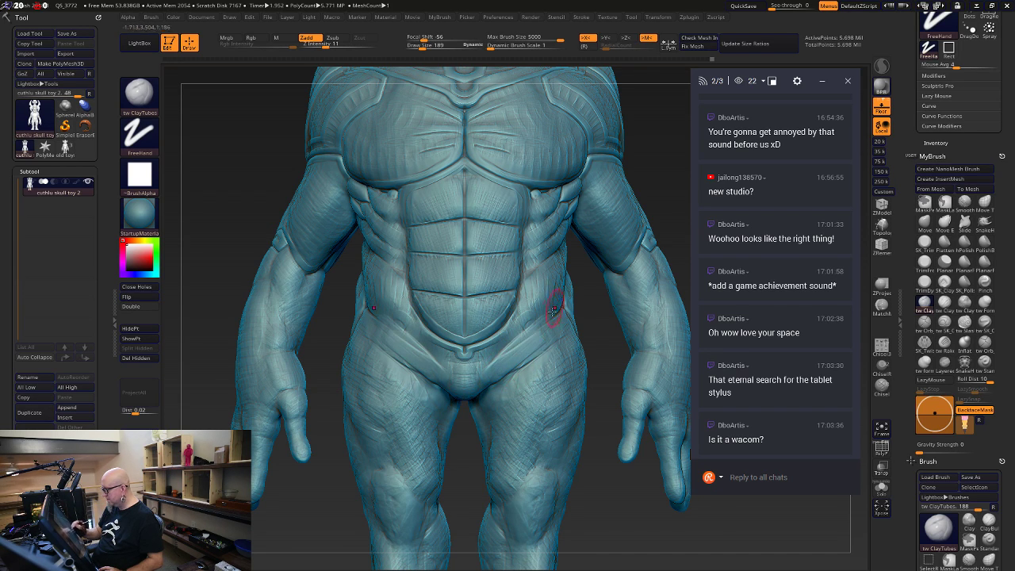
left_click_drag(501, 363, 544, 341)
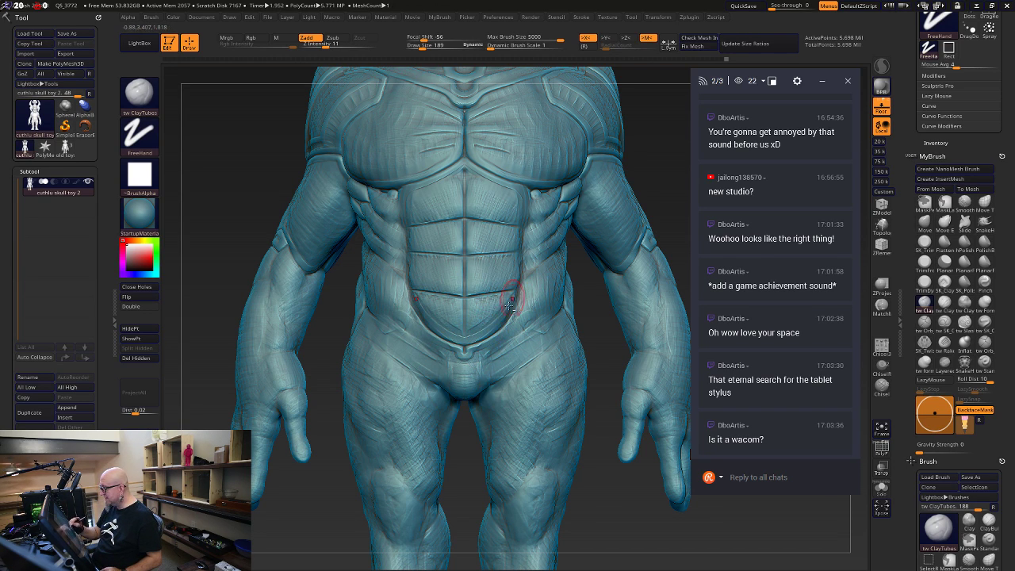
Fill the outer edges and the central groove of the abdominal blocks with broad tw ClayTubes strokes
left_click_drag(424, 275, 429, 303)
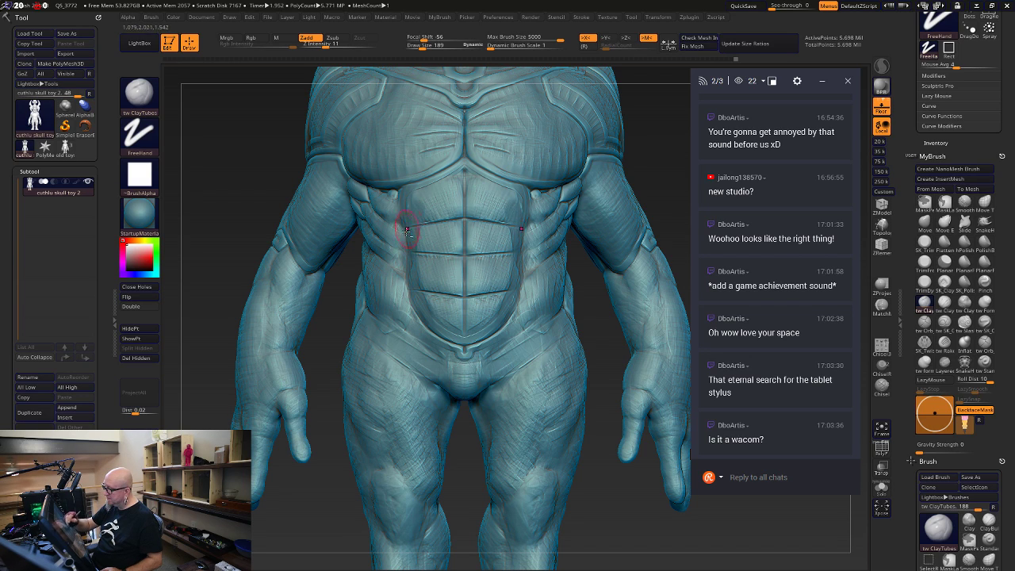
left_click_drag(412, 203, 411, 228)
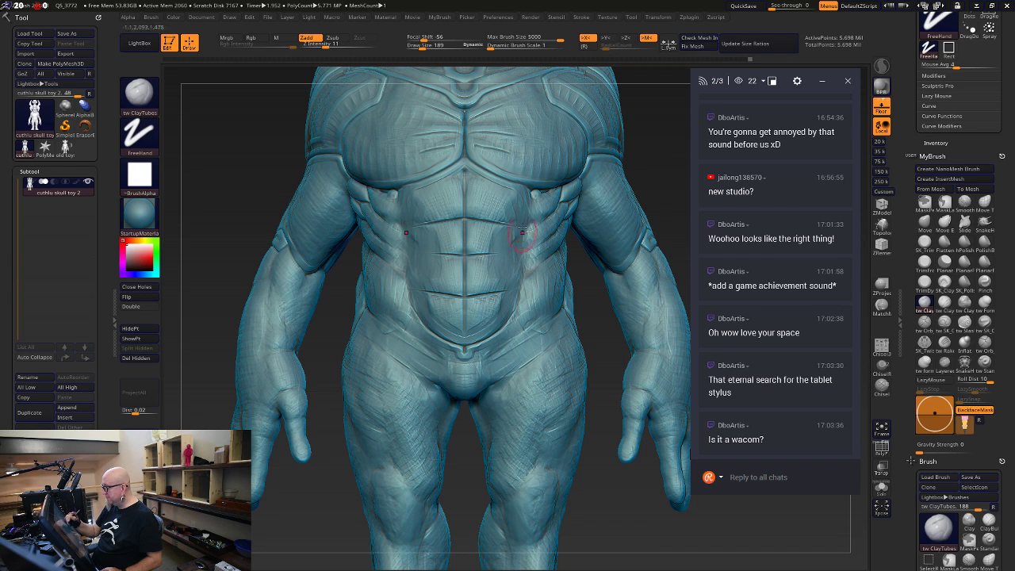
mouse_move(505, 228)
left_mouse_down()
mouse_move(484, 254)
mouse_move(482, 277)
left_mouse_up()
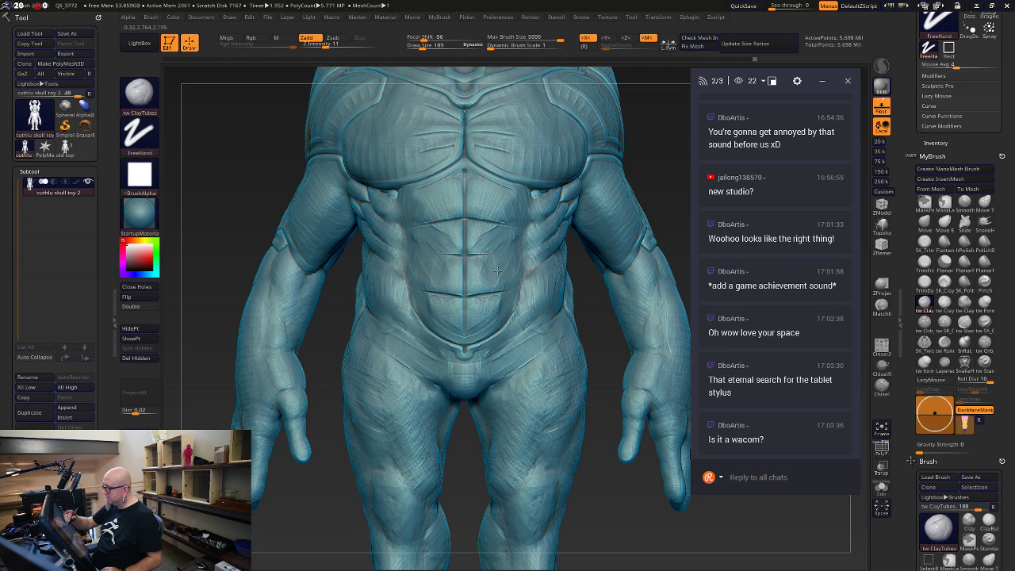
key("shift")
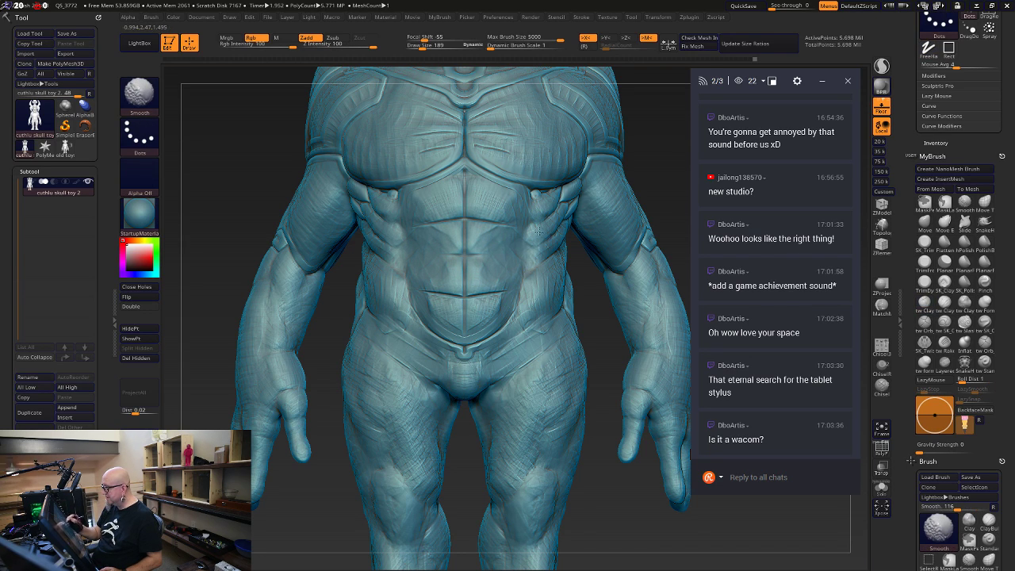
left_click_drag(466, 238, 465, 278)
mouse_move(463, 230)
left_mouse_down()
mouse_move(464, 301)
mouse_move(465, 212)
mouse_move(475, 238)
mouse_move(467, 303)
left_mouse_up()
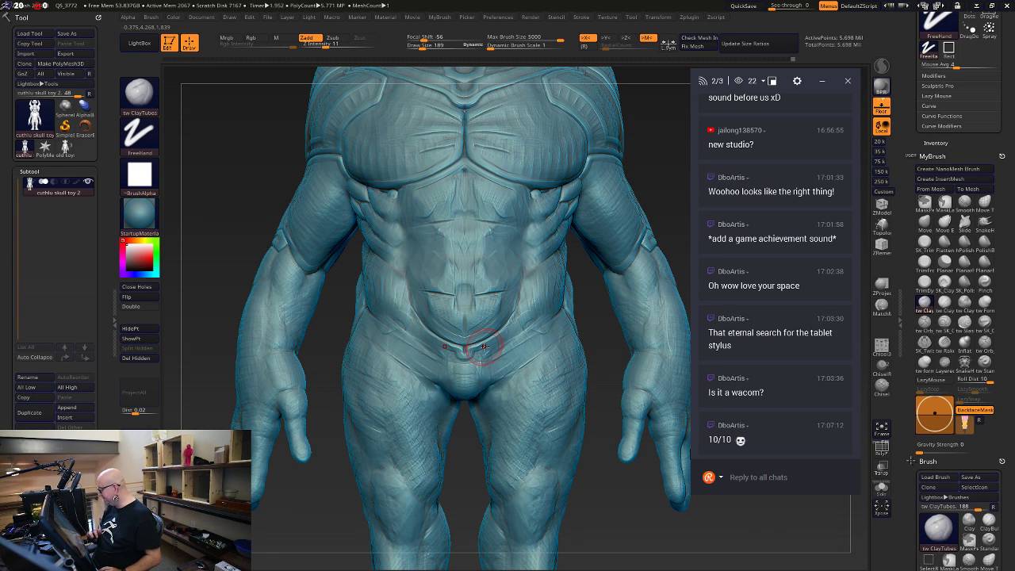
Rebuild the abdominal muscles as softer rows with tw ClayTubes strokes running outward from the centre line
mouse_move(473, 266)
left_mouse_down()
mouse_move(473, 279)
mouse_move(503, 293)
left_mouse_up()
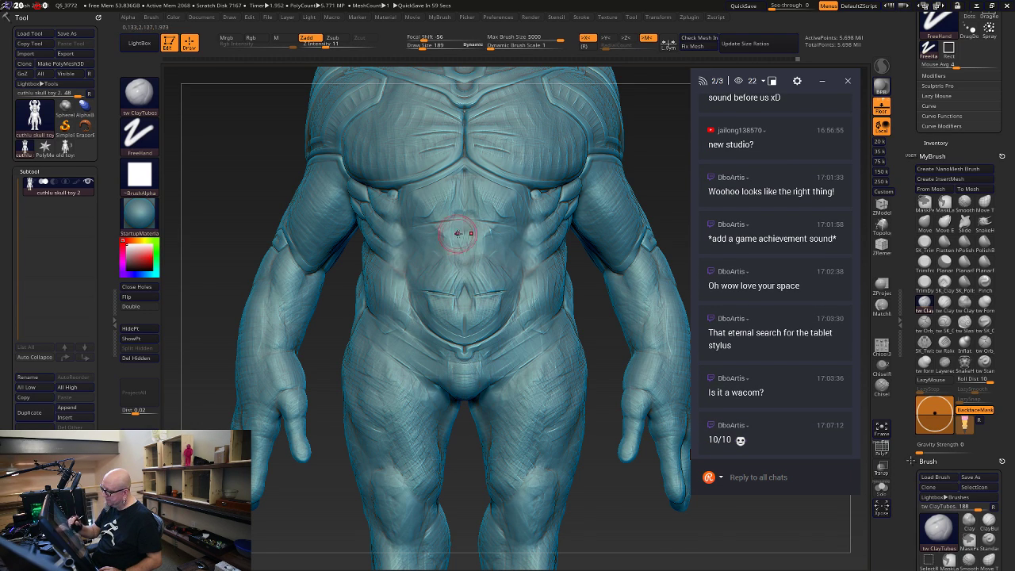
left_click_drag(456, 243, 419, 247)
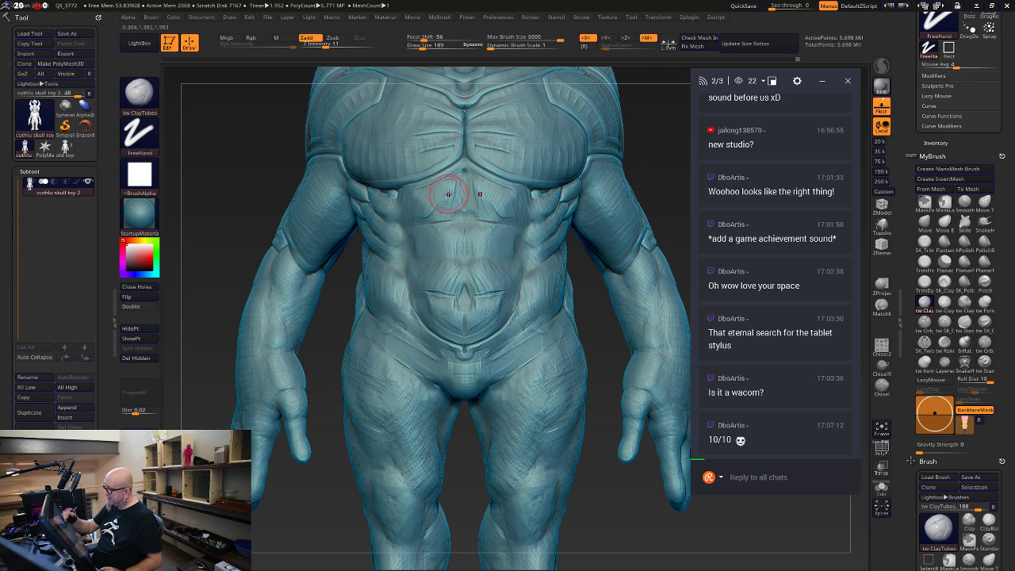
left_click_drag(459, 196, 401, 212)
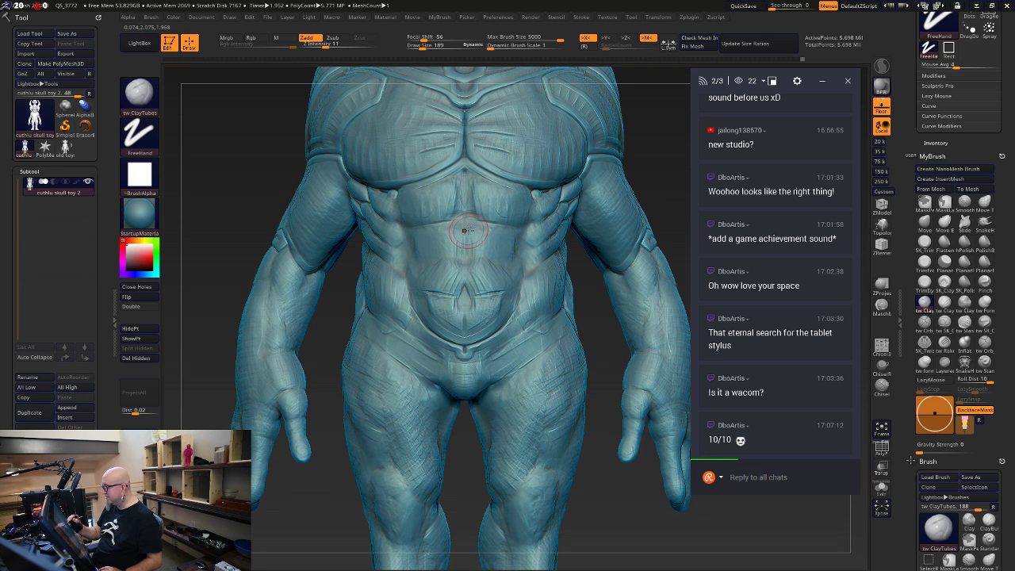
left_click_drag(466, 241, 516, 236)
left_click_drag(468, 271, 518, 280)
mouse_move(467, 305)
left_mouse_down()
mouse_move(474, 317)
mouse_move(491, 302)
mouse_move(507, 308)
mouse_move(467, 305)
left_mouse_up()
mouse_move(466, 344)
left_mouse_down()
mouse_move(466, 299)
mouse_move(519, 312)
left_mouse_up()
left_click_drag(466, 279, 508, 282)
left_click_drag(473, 226, 495, 239)
Smooth the obliques and build up the sides of the lower belly with tw ClayTubes strokes
left_click_drag(526, 289, 528, 314, "shift")
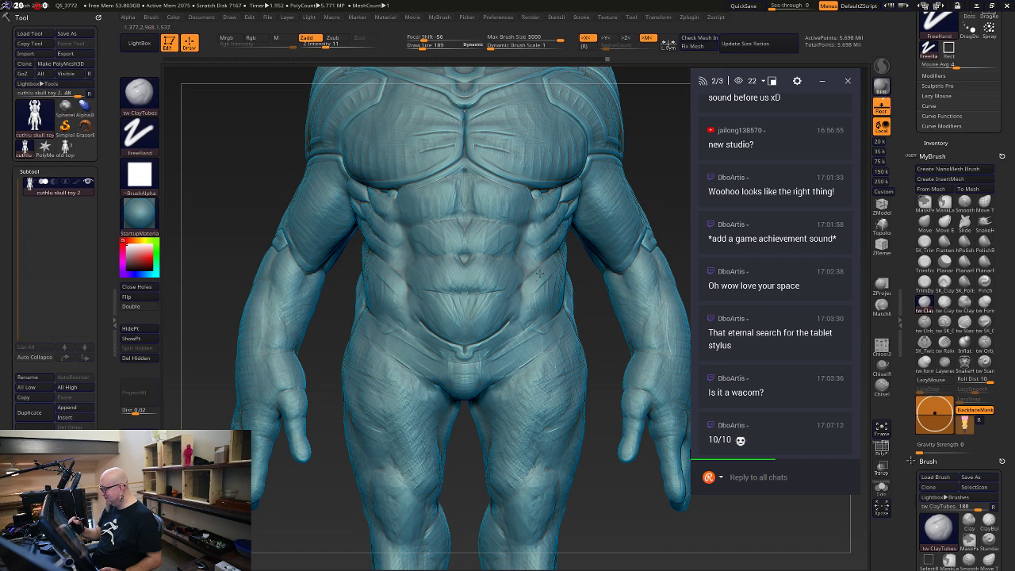
mouse_move(540, 274)
left_mouse_down()
mouse_move(516, 322)
mouse_move(540, 285)
left_mouse_up()
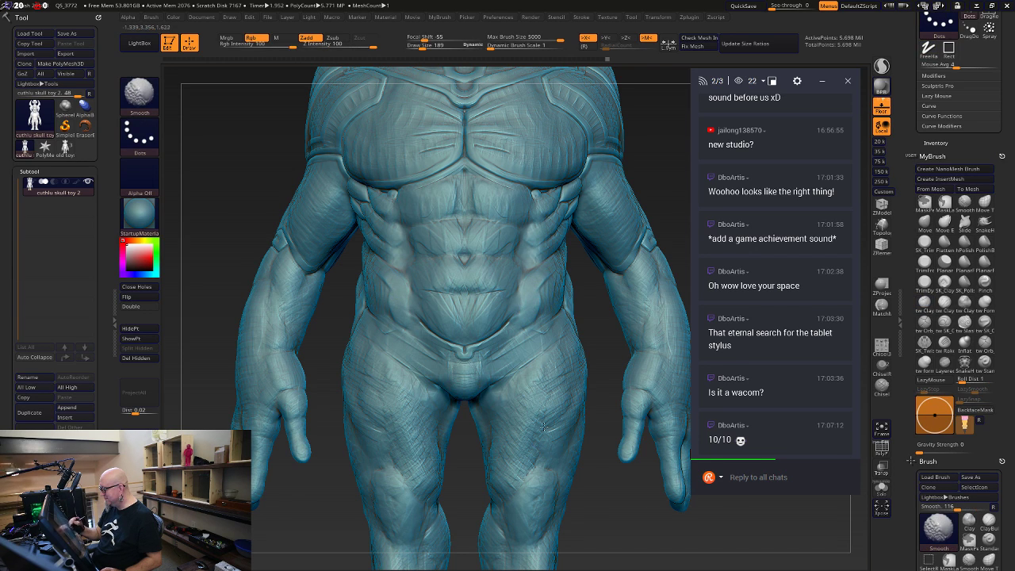
mouse_move(609, 479)
left_mouse_down("alt")
mouse_move(626, 500)
mouse_move(600, 517)
mouse_move(584, 506)
left_mouse_up("alt")
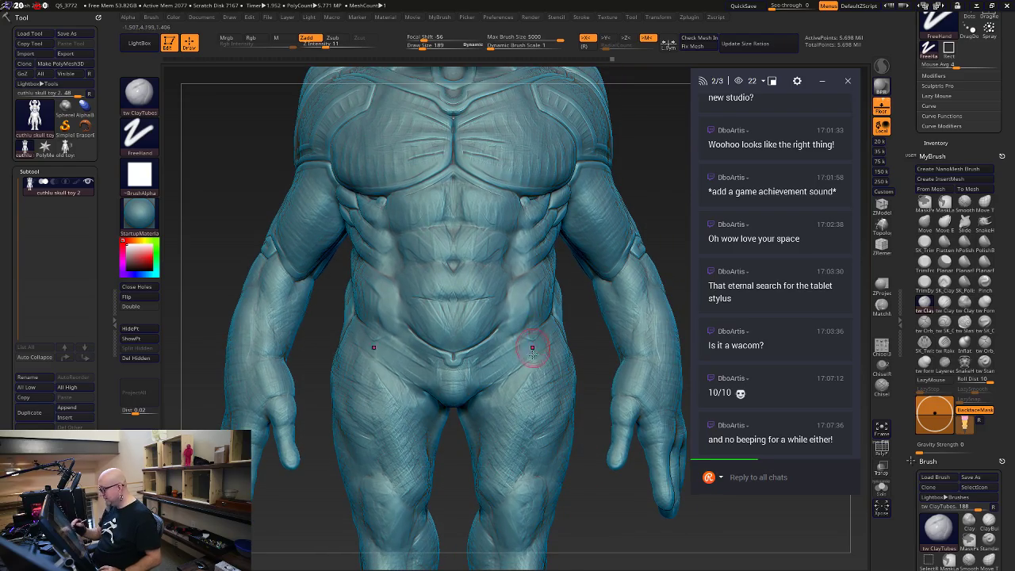
mouse_move(732, 514)
left_mouse_down()
mouse_move(726, 460)
mouse_move(635, 432)
mouse_move(607, 510)
mouse_move(586, 455)
left_mouse_up()
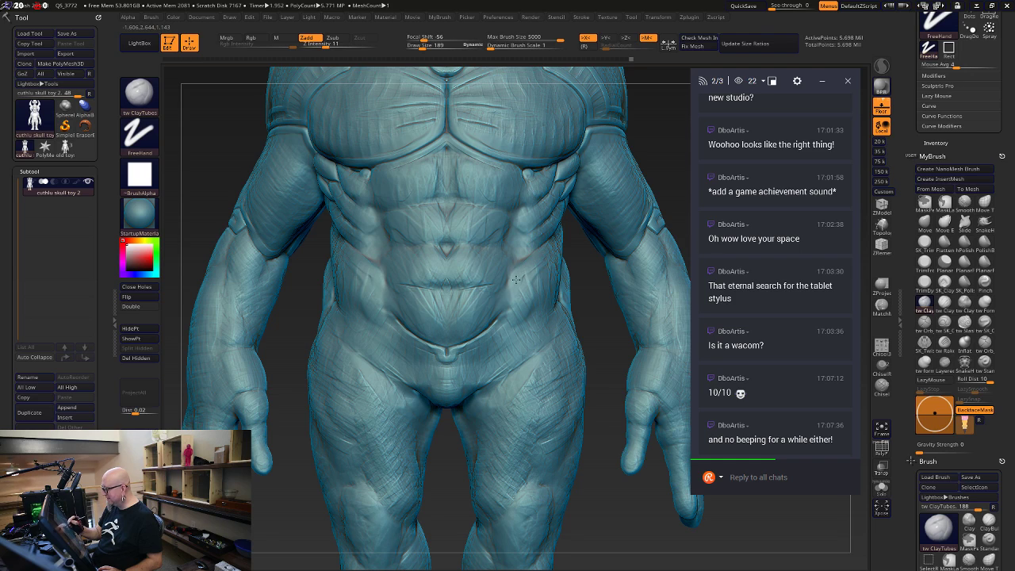
mouse_move(516, 279)
left_mouse_down()
mouse_move(517, 308)
mouse_move(499, 326)
left_mouse_up()
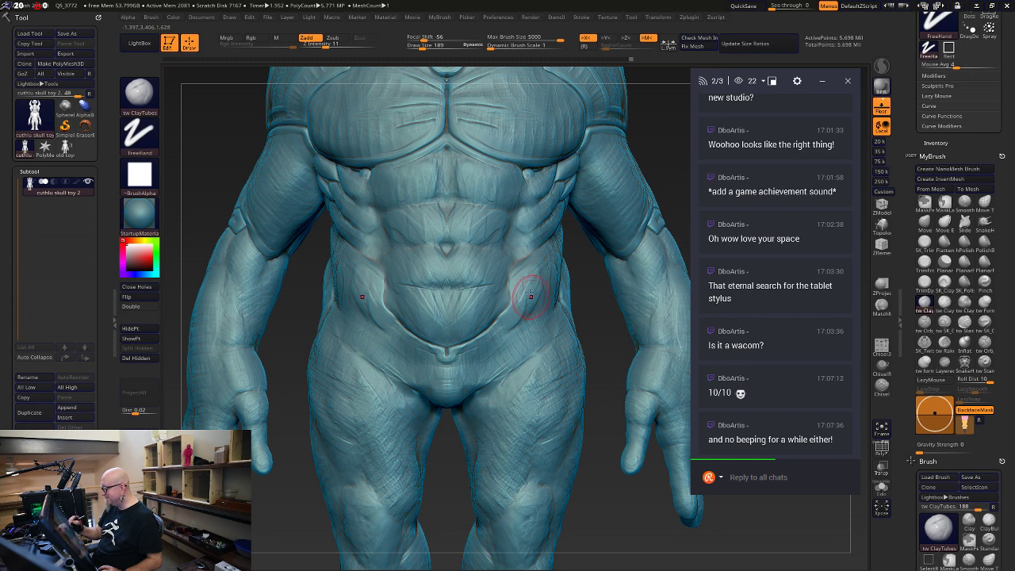
left_click_drag(514, 288, 504, 329)
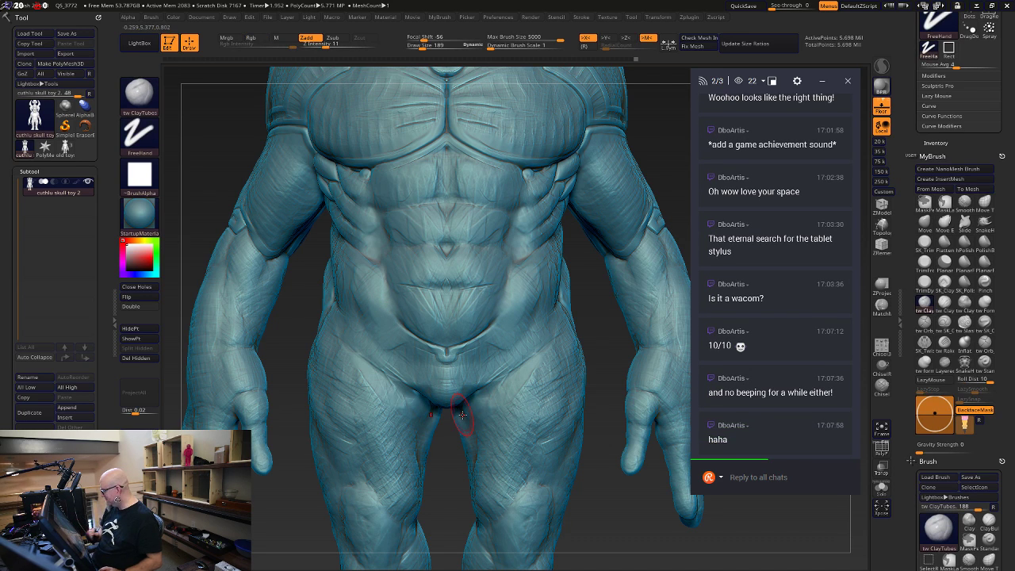
mouse_move(472, 328)
left_mouse_down()
mouse_move(504, 290)
mouse_move(482, 317)
mouse_move(490, 295)
left_mouse_up()
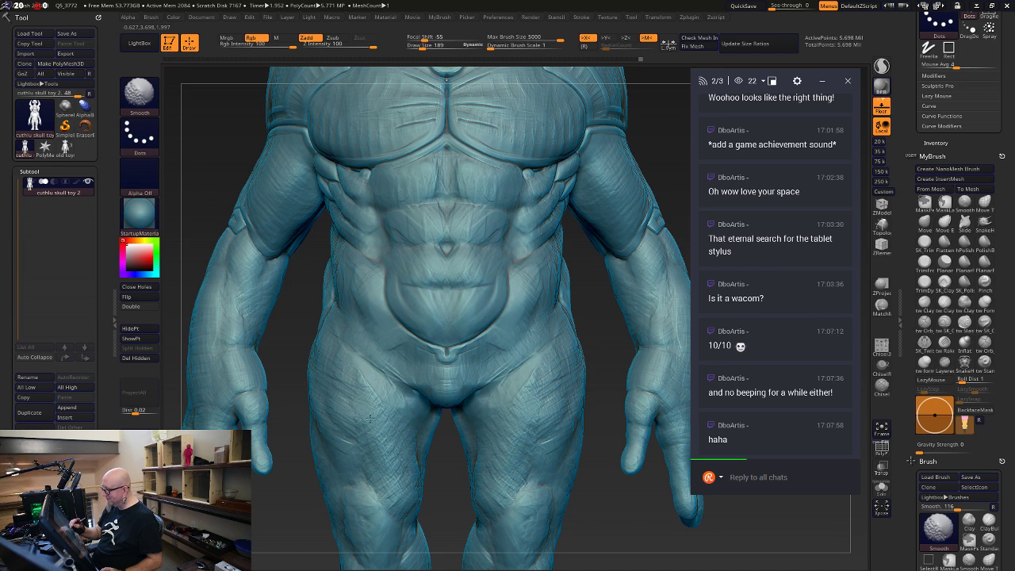
Build up the outer edges of the upper abdominal blocks with long downward tw ClayTubes strokes and smooth them lightly
left_click_drag(616, 501, 505, 457)
left_click_drag(349, 544, 270, 559, "alt")
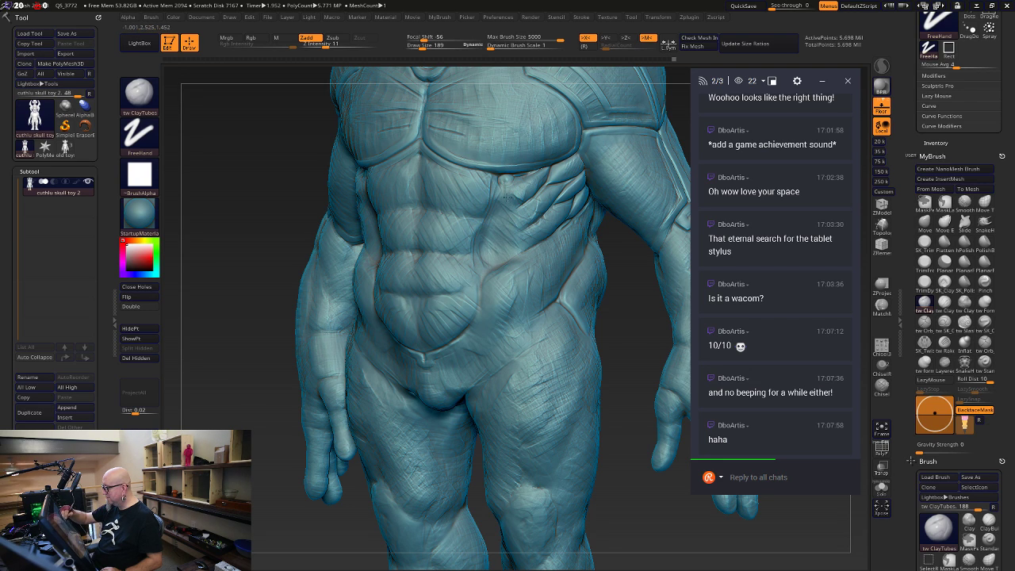
mouse_move(625, 331)
left_mouse_down("alt")
mouse_move(643, 378)
mouse_move(669, 384)
mouse_move(598, 432)
left_mouse_up("alt")
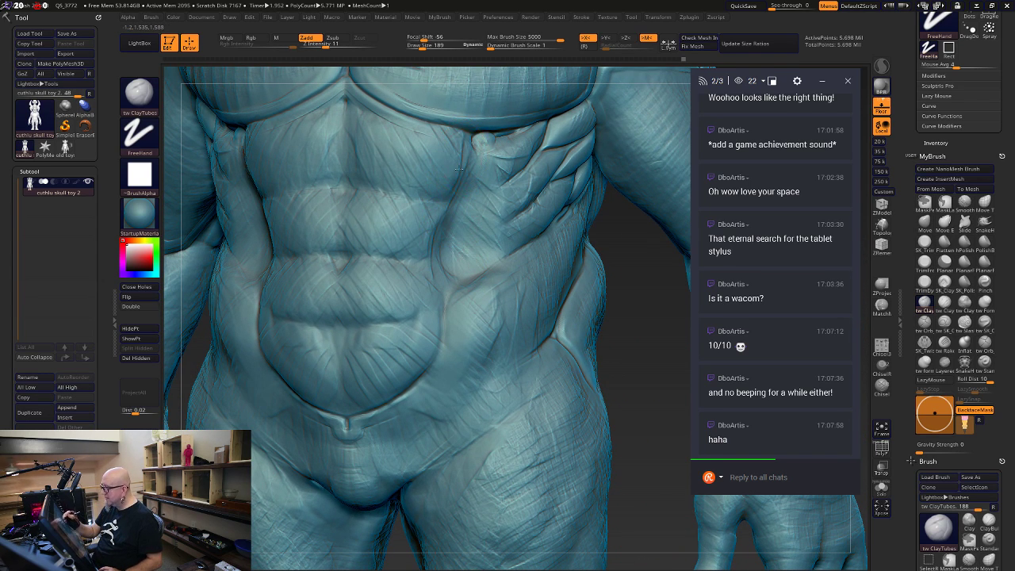
left_click_drag(459, 152, 424, 249)
left_click_drag(451, 139, 418, 250)
left_click_drag(459, 158, 428, 247, "shift")
mouse_move(461, 158)
left_mouse_down()
mouse_move(426, 255)
mouse_move(449, 230)
mouse_move(429, 260)
left_mouse_up()
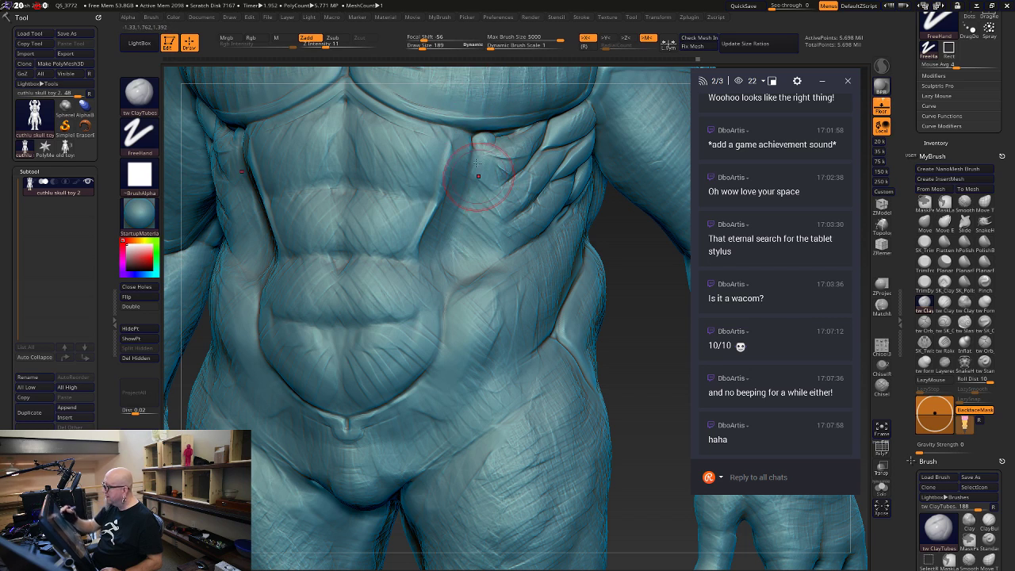
key("shift")
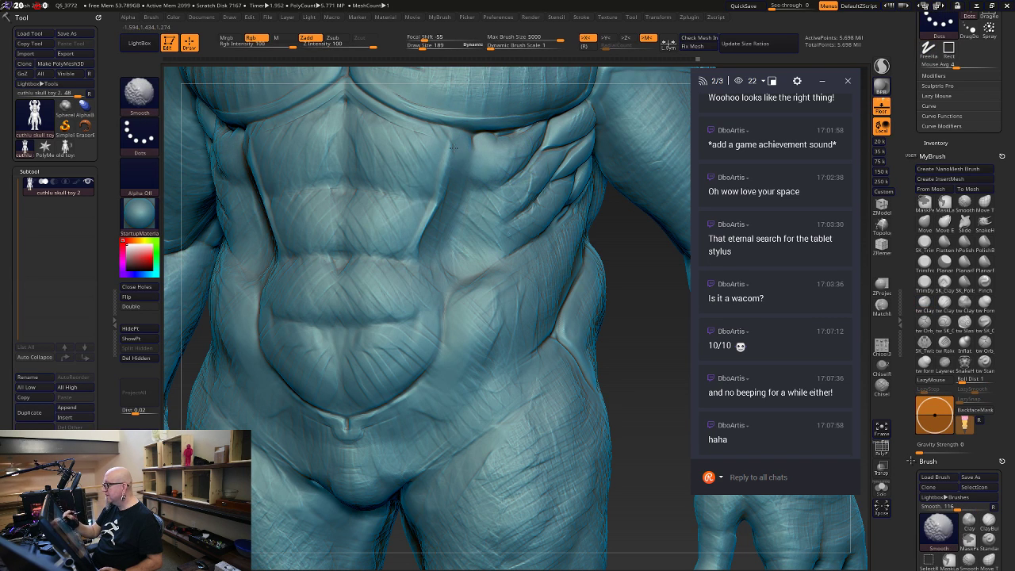
Isolate the chest and abdomen by hiding the rest of the figure
left_click_drag(593, 413, 587, 315)
left_click_drag(626, 422, 634, 564, "alt")
left_click_drag(565, 337, 574, 419, "alt")
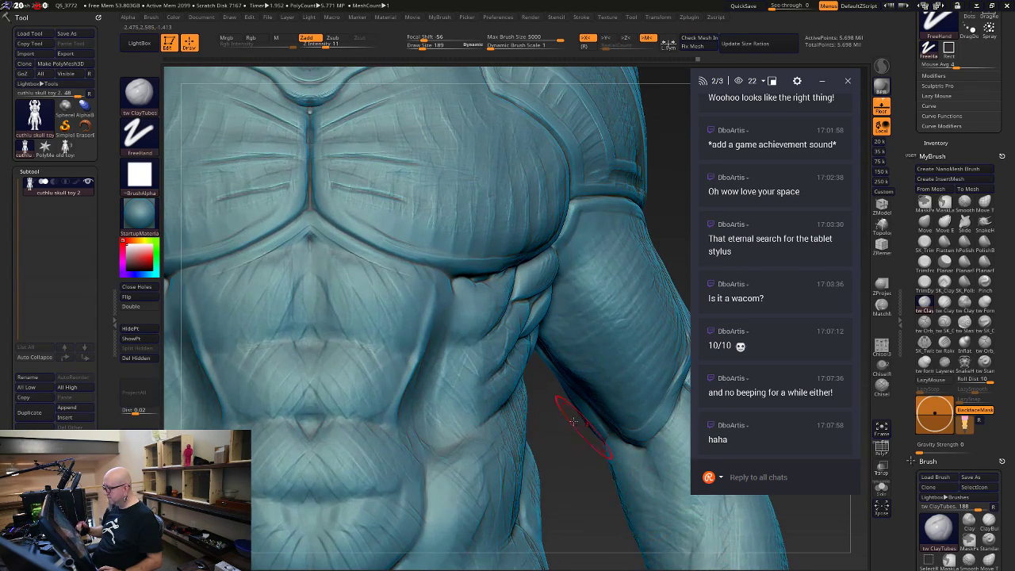
left_click_drag(570, 462, 600, 378, "alt")
key("ctrl+shift")
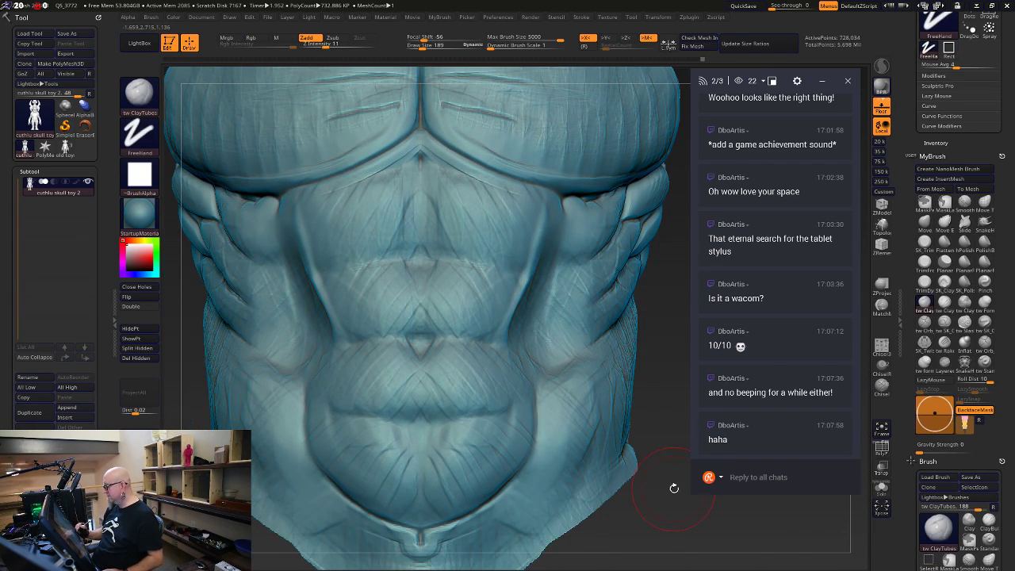
mouse_move(673, 483)
left_mouse_down()
mouse_move(606, 492)
mouse_move(499, 266)
left_mouse_up()
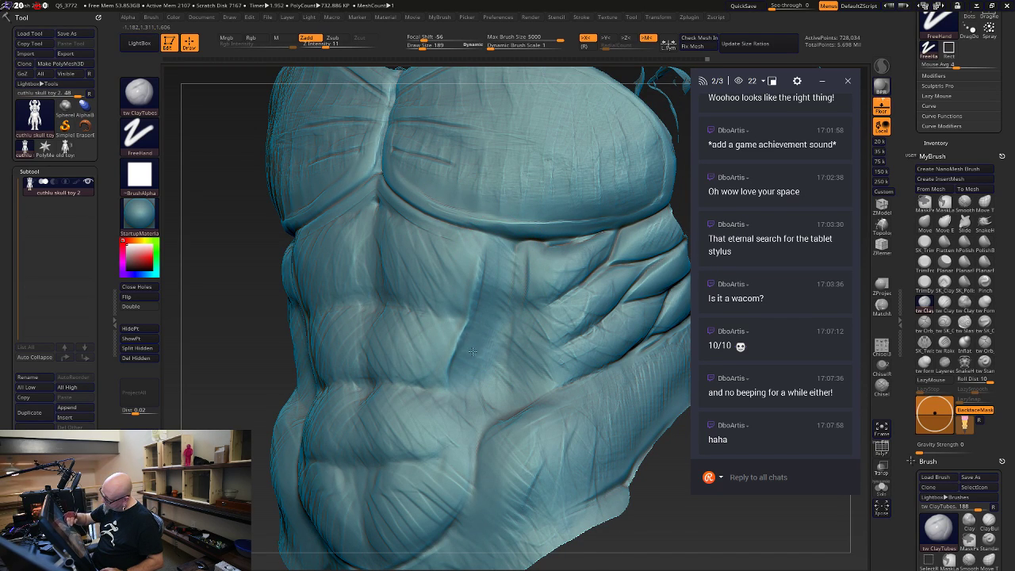
left_click_drag(639, 495, 635, 424, "shift")
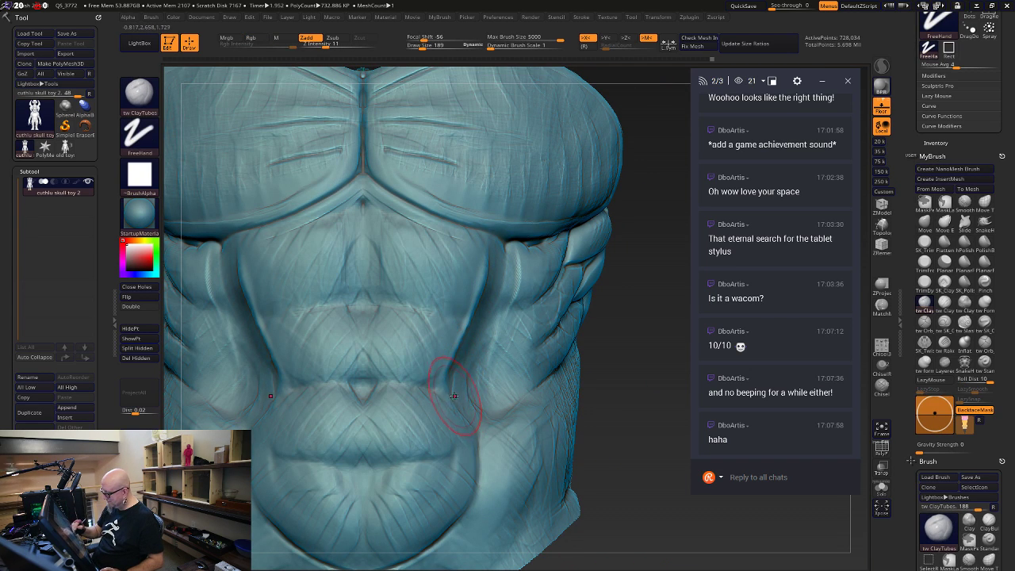
Lay tw ClayTubes strokes down the gap between the lower abdominal rows and the obliques
left_click_drag(453, 396, 463, 466)
left_click_drag(479, 426, 488, 481)
mouse_move(463, 409)
left_mouse_down()
mouse_move(471, 473)
mouse_move(488, 444)
mouse_move(492, 457)
left_mouse_up()
left_click_drag(632, 524, 617, 421, "alt")
mouse_move(442, 416)
left_mouse_down()
mouse_move(451, 371)
mouse_move(472, 337)
mouse_move(479, 263)
left_mouse_up()
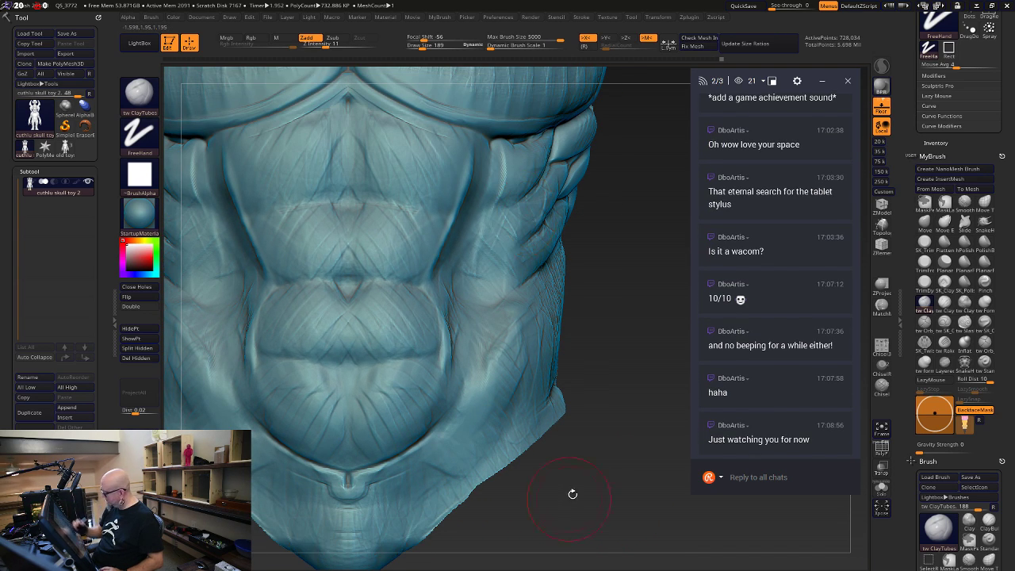
Carry long tw ClayTubes strokes around the outer rim of the lower belly up to the waist
mouse_move(572, 494)
left_mouse_down("alt")
mouse_move(607, 473)
mouse_move(602, 451)
left_mouse_up("alt")
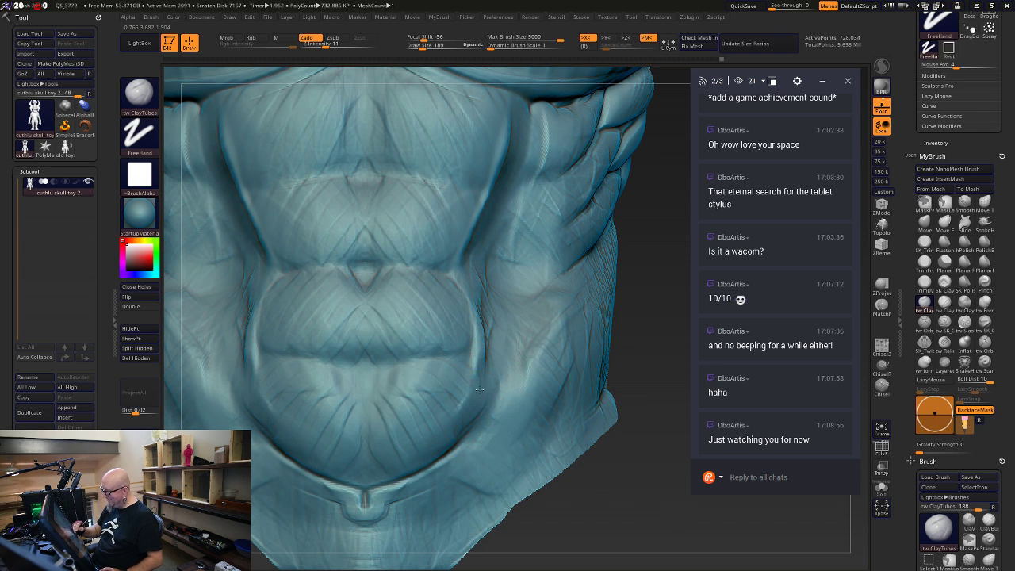
left_click_drag(479, 388, 494, 285)
left_click_drag(584, 494, 552, 405)
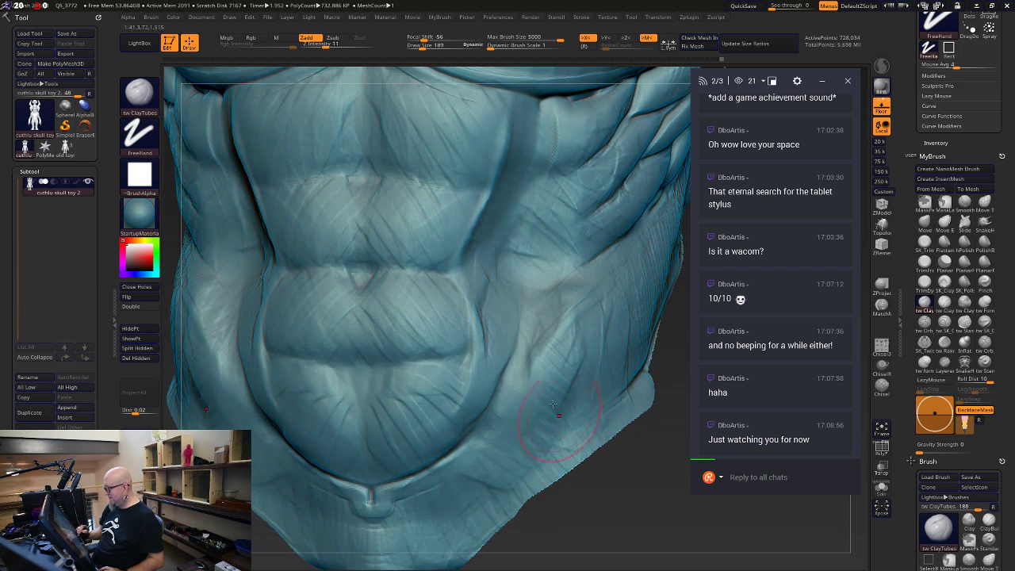
mouse_move(452, 429)
left_mouse_down()
mouse_move(472, 413)
mouse_move(523, 274)
left_mouse_up()
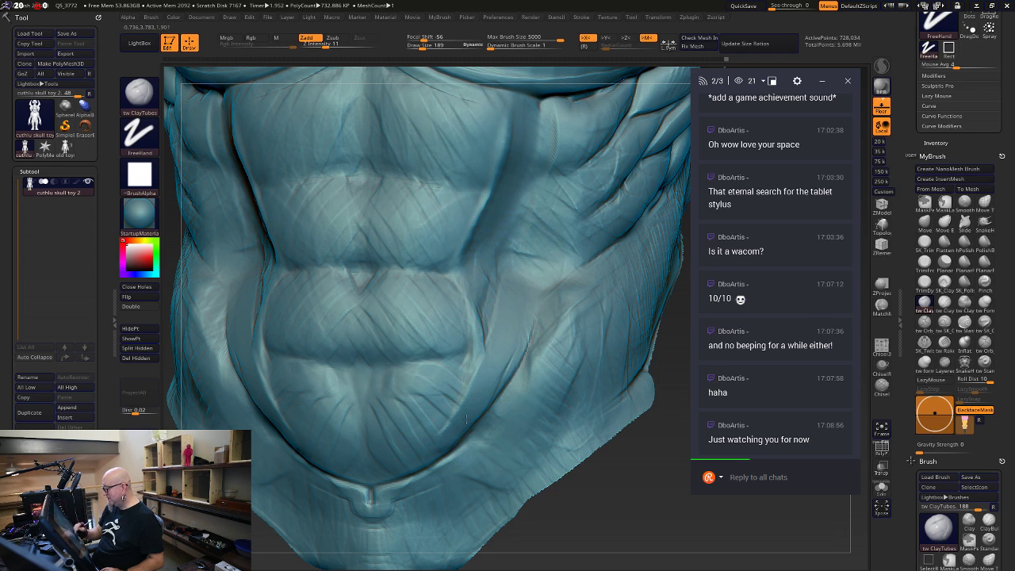
left_click_drag(484, 375, 493, 289)
Sculpt a raised tw ClayTubes band along the lower belly crease from the obliques to the pubic area
left_click_drag(569, 538, 547, 464)
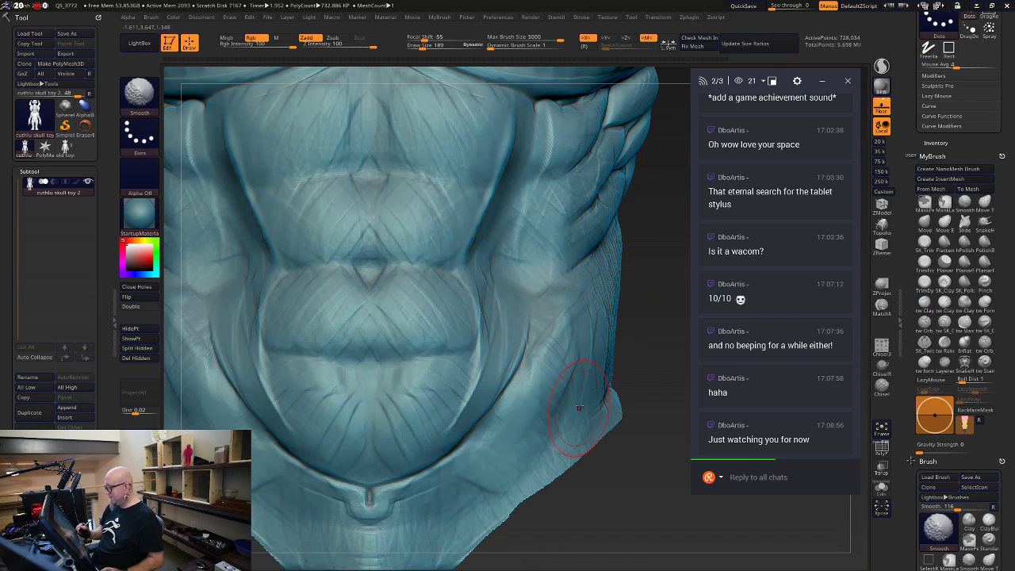
mouse_move(553, 291)
left_mouse_down()
mouse_move(533, 380)
mouse_move(485, 444)
left_mouse_up()
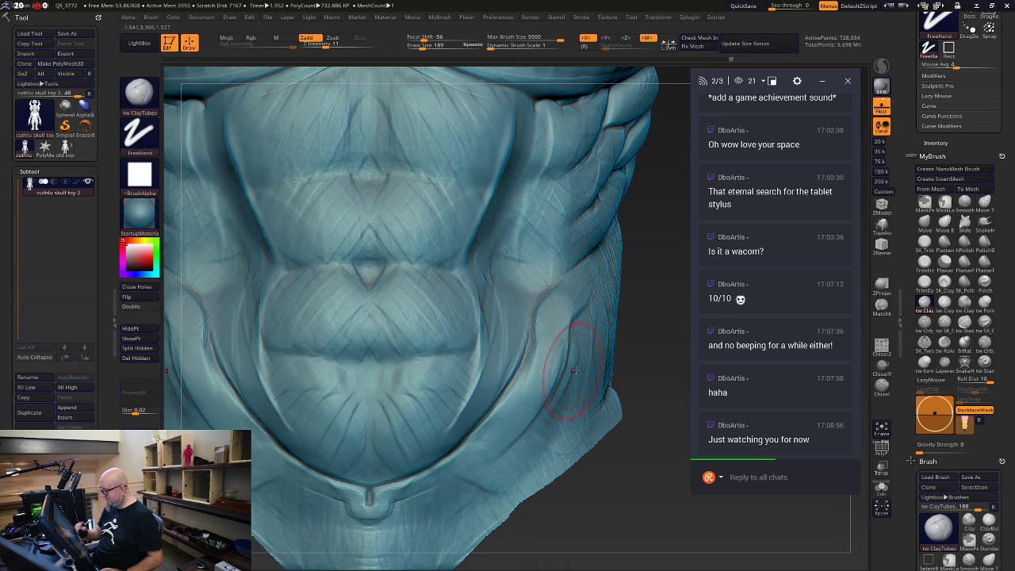
mouse_move(580, 307)
left_mouse_down()
mouse_move(543, 401)
mouse_move(505, 447)
left_mouse_up()
left_click_drag(525, 516, 613, 341)
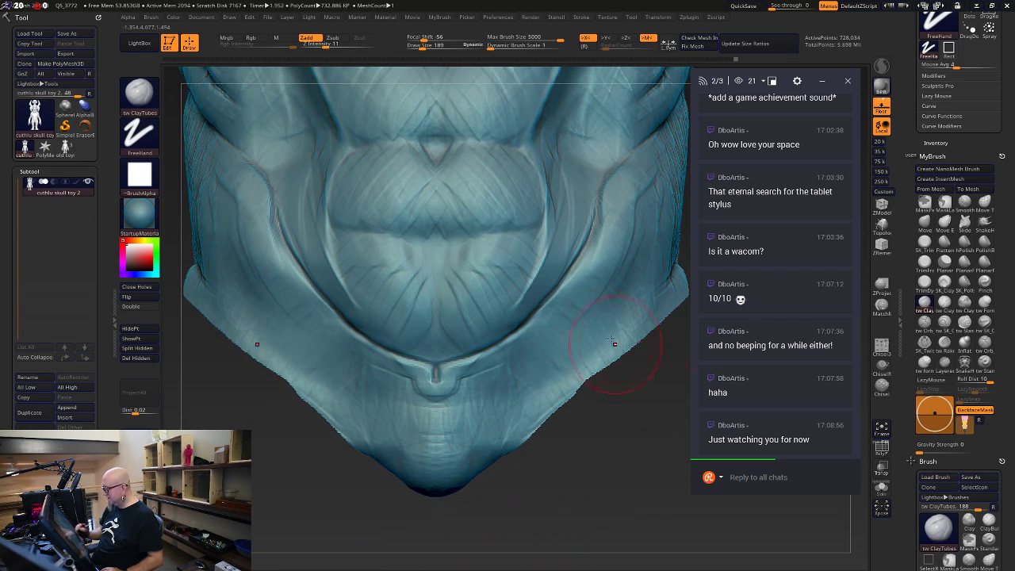
mouse_move(596, 259)
left_mouse_down()
mouse_move(587, 297)
mouse_move(468, 364)
mouse_move(459, 387)
left_mouse_up()
left_click_drag(556, 437, 617, 508)
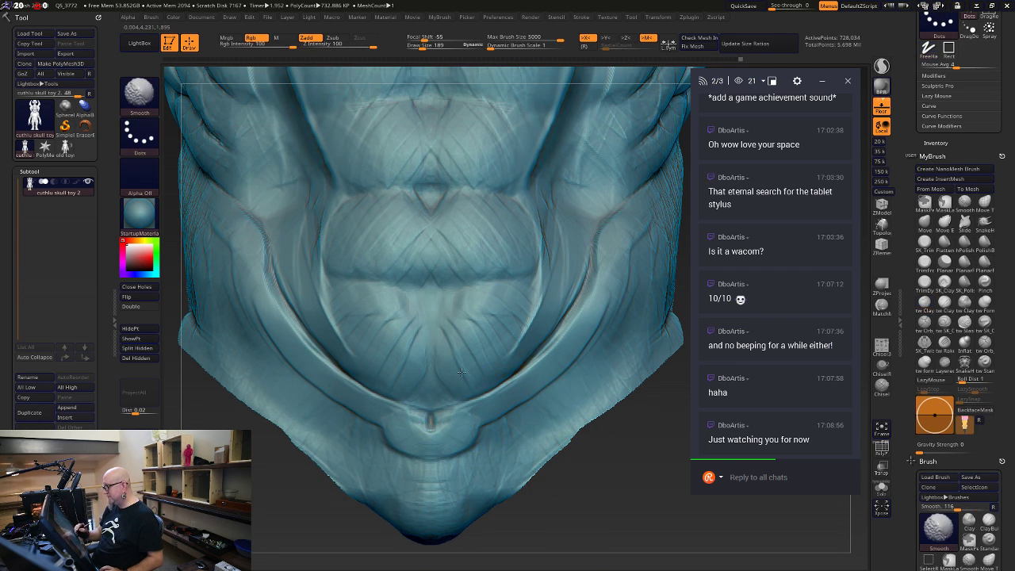
Add short tw ClayTubes strokes to the outer edges of the second abdominal row
key("f")
left_click_drag(578, 468, 613, 509, "alt")
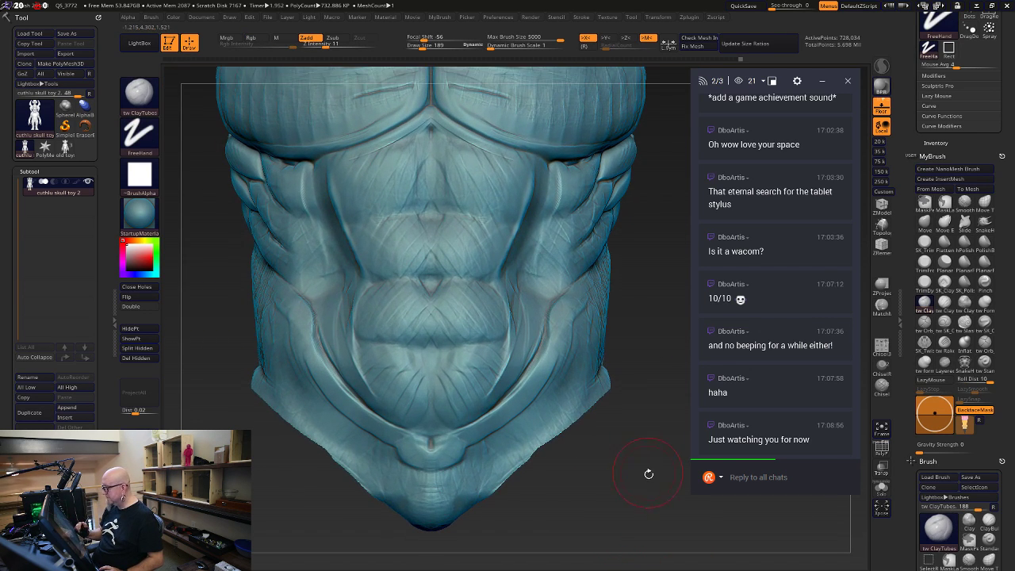
left_click_drag(648, 474, 622, 547, "alt")
left_click_drag(503, 204, 531, 123)
left_click_drag(518, 125, 484, 197)
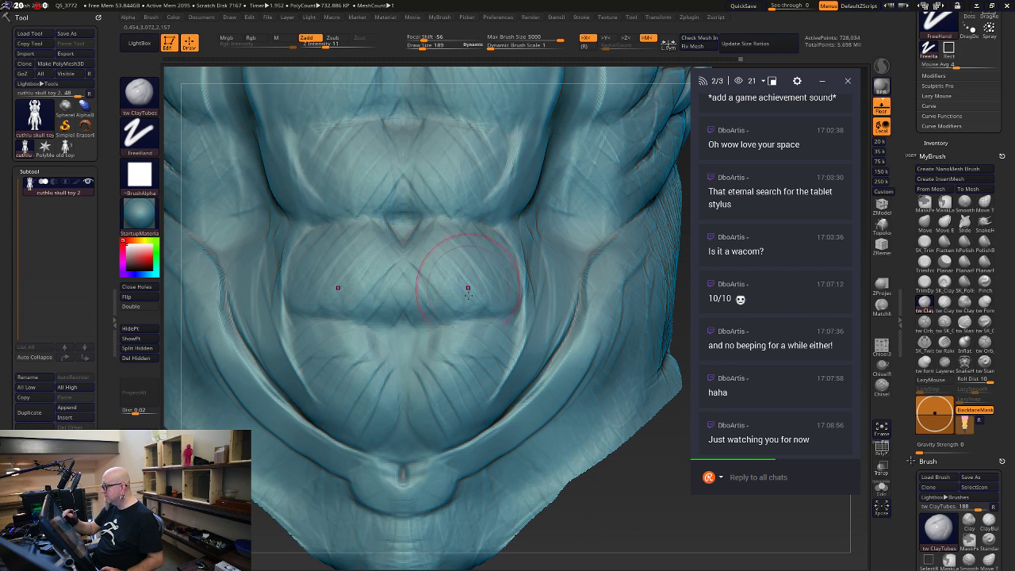
left_click_drag(644, 484, 624, 569, "alt")
left_click_drag(668, 242, 641, 325, "alt")
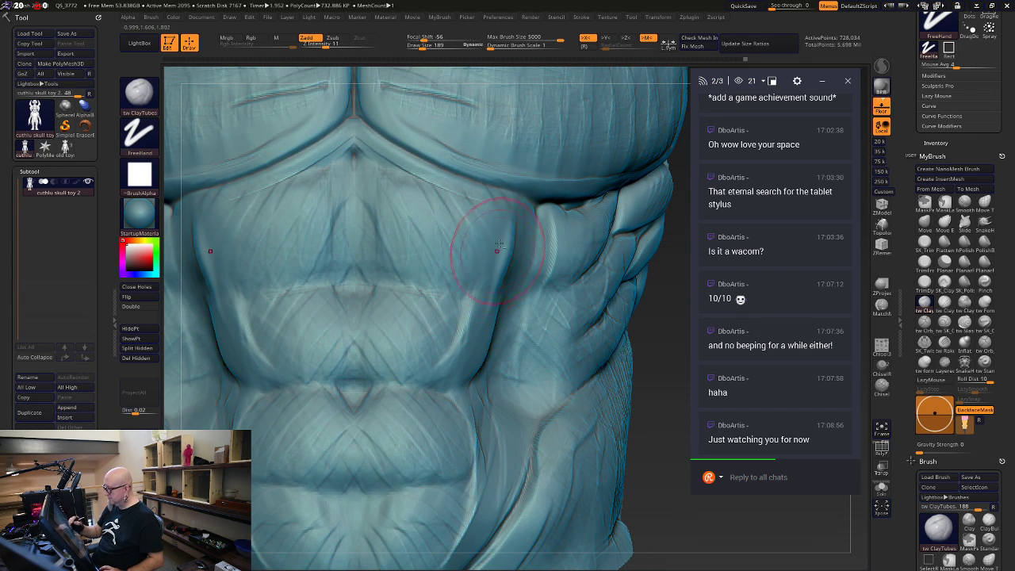
Extend the rib muscle strips diagonally toward the abdominals with tw ClayTubes strokes
left_click_drag(668, 433, 583, 428)
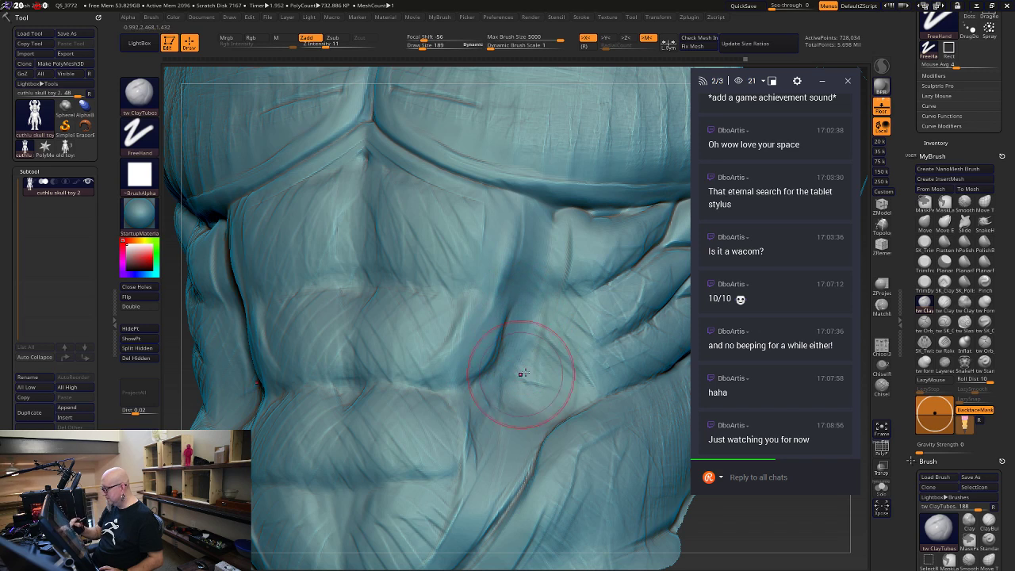
left_click_drag(574, 330, 529, 372)
left_click_drag(727, 544, 600, 535, "alt")
left_click_drag(534, 279, 423, 337)
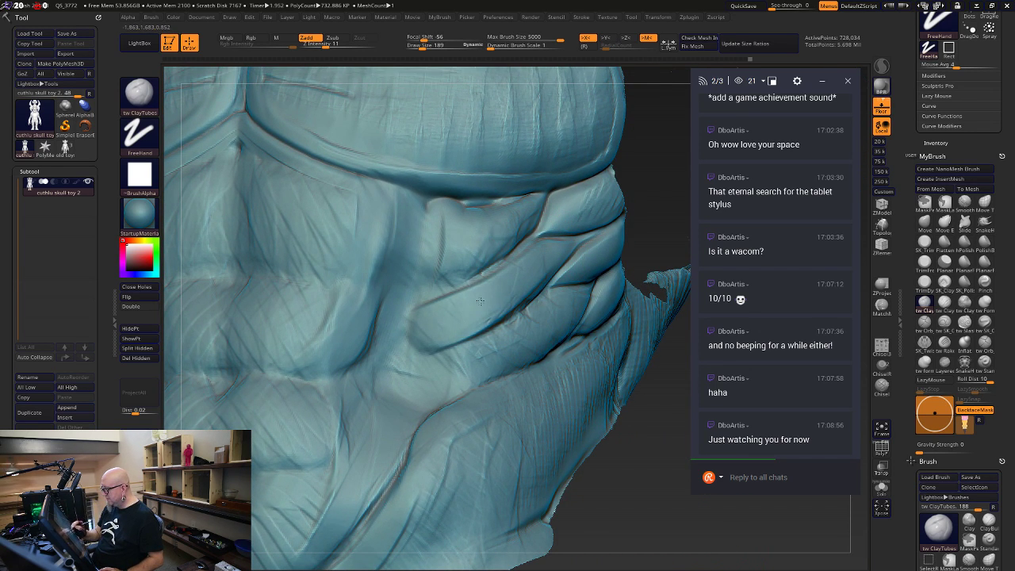
mouse_move(520, 255)
left_mouse_down()
mouse_move(418, 330)
mouse_move(520, 271)
left_mouse_up()
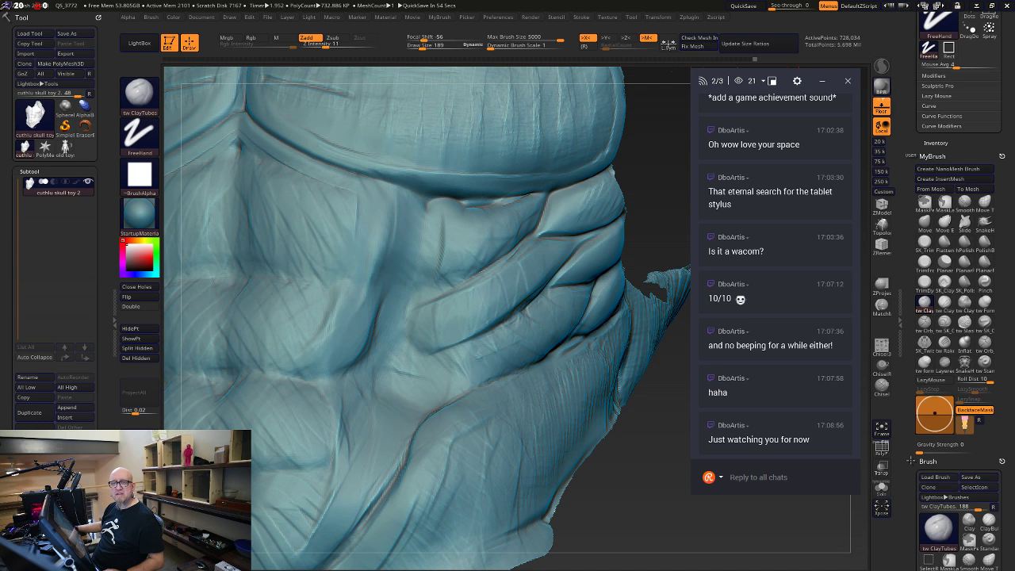
Switch to the Twitch app, look through the first followed channel's page, and minimise the window
left_click_drag(0, 36, 514, 34)
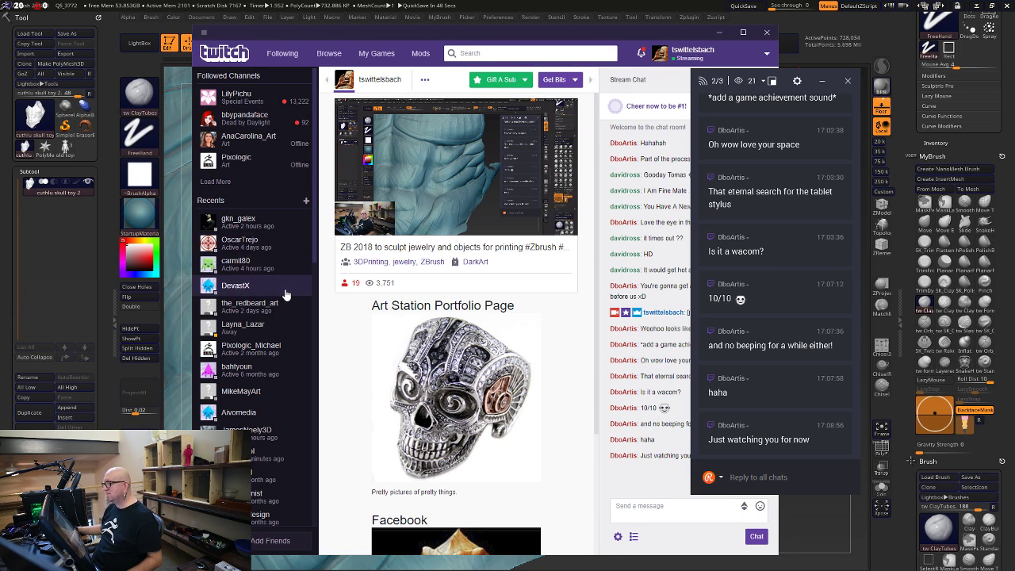
left_click(248, 100)
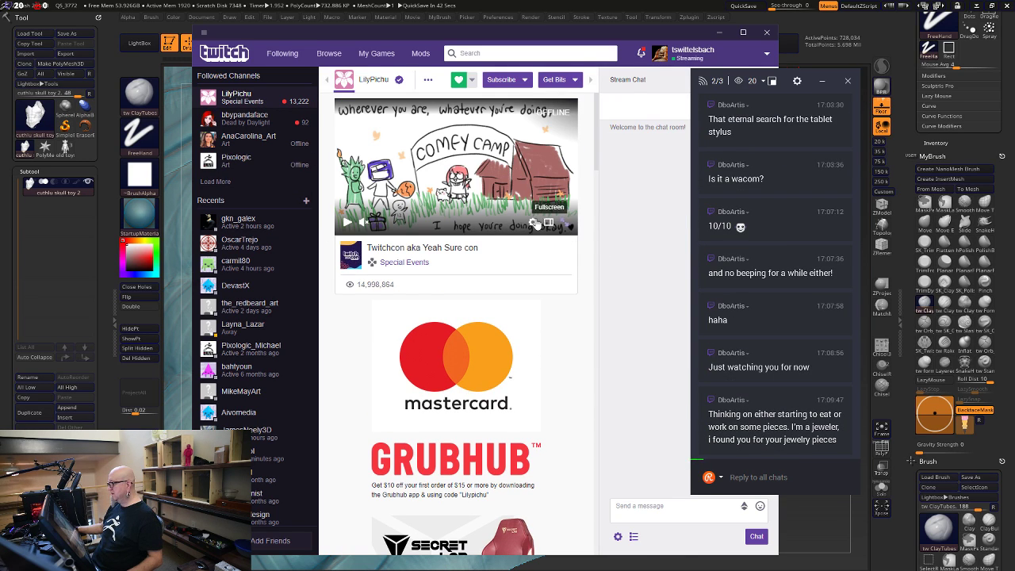
scroll(543, 432, "down", 3)
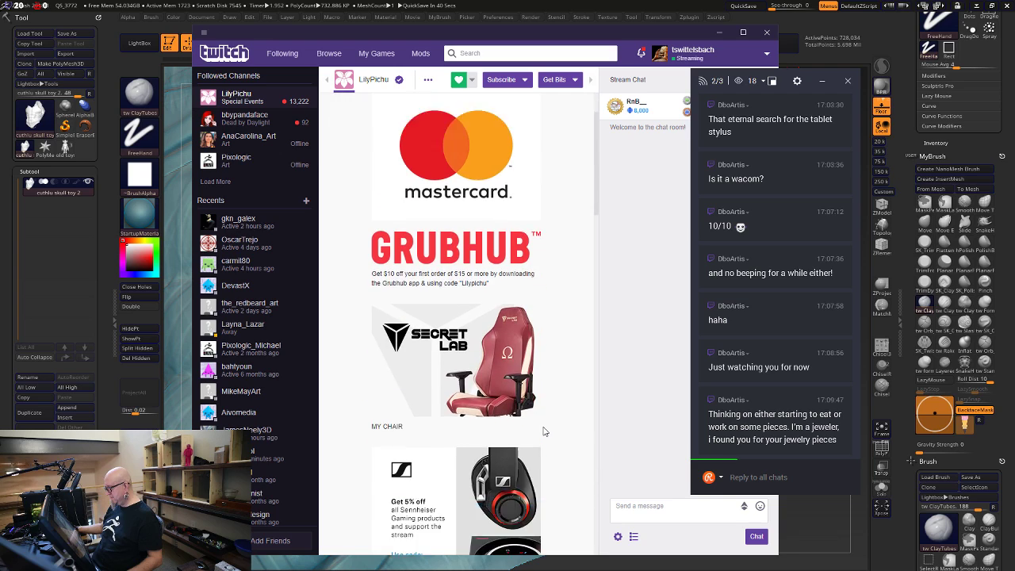
scroll(544, 425, "up", 2)
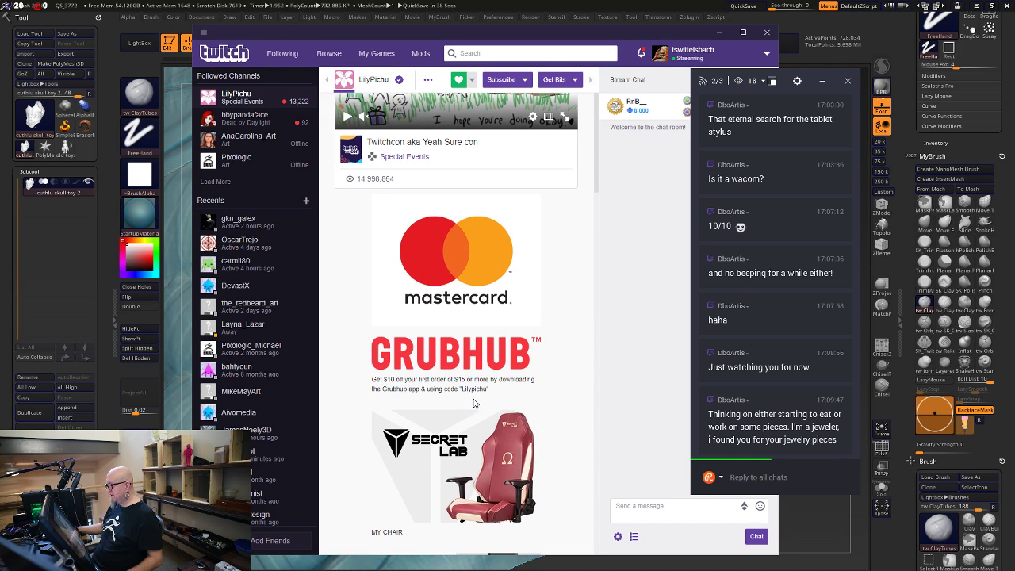
scroll(520, 425, "up", 2)
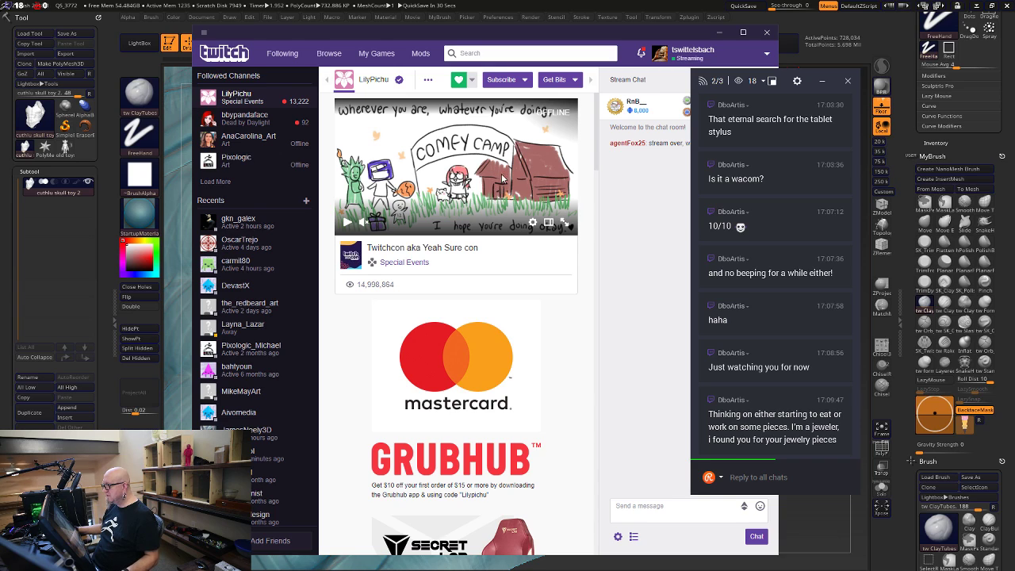
left_click(622, 32)
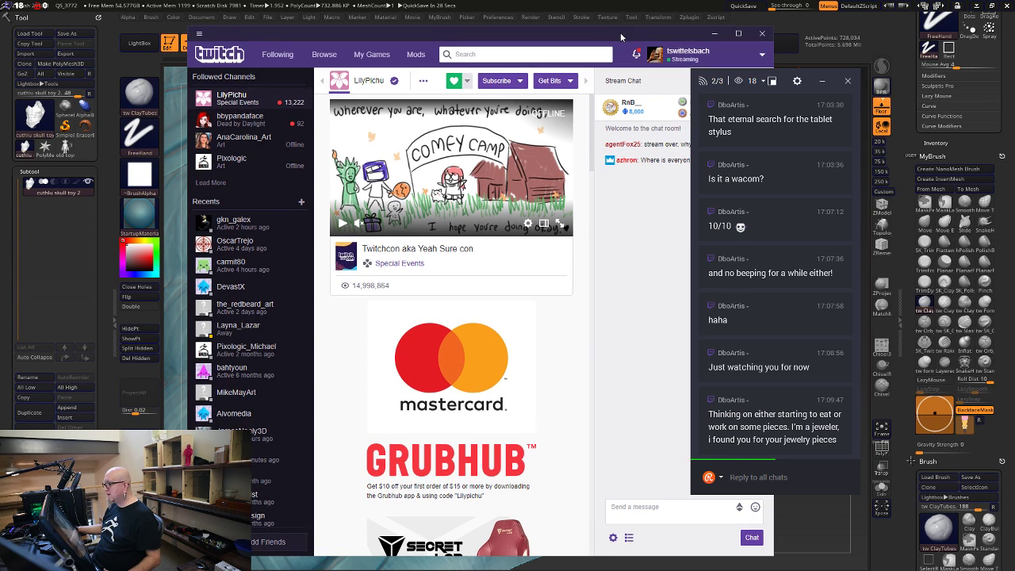
left_click_drag(621, 33, 629, 52)
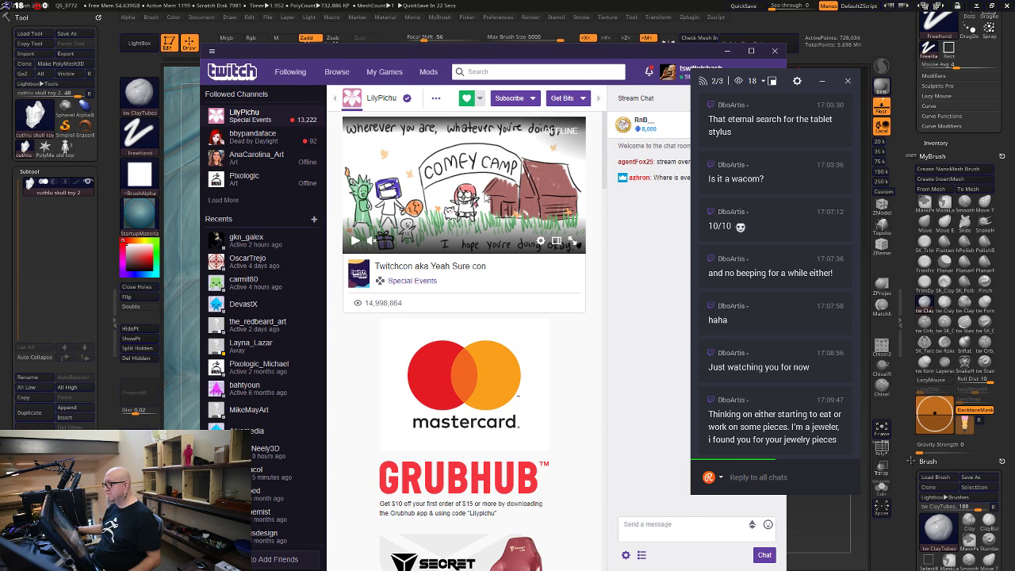
left_click(727, 52)
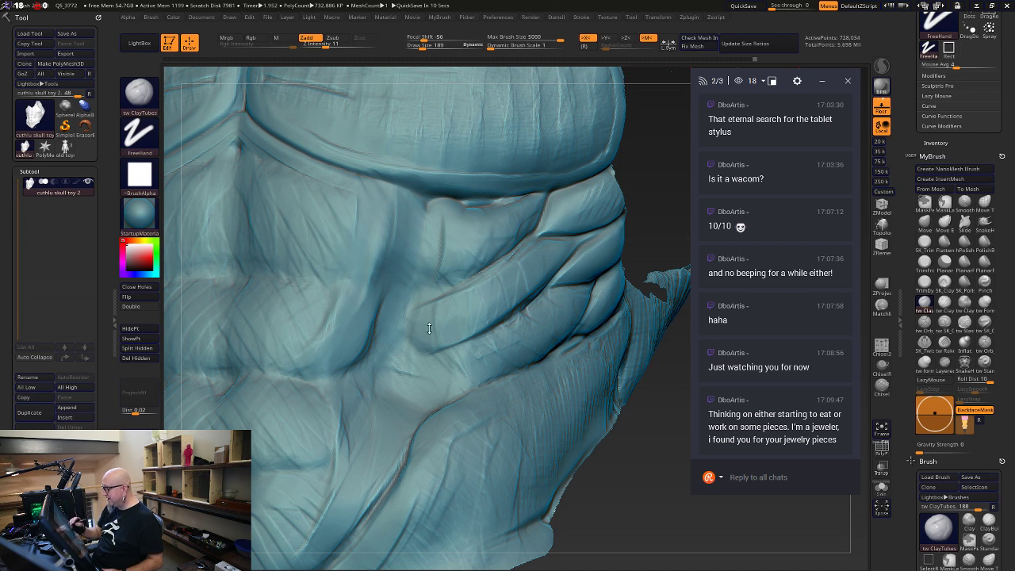
Smooth the creases and inner ends of the diagonal muscle strips along the ribs
key("shift")
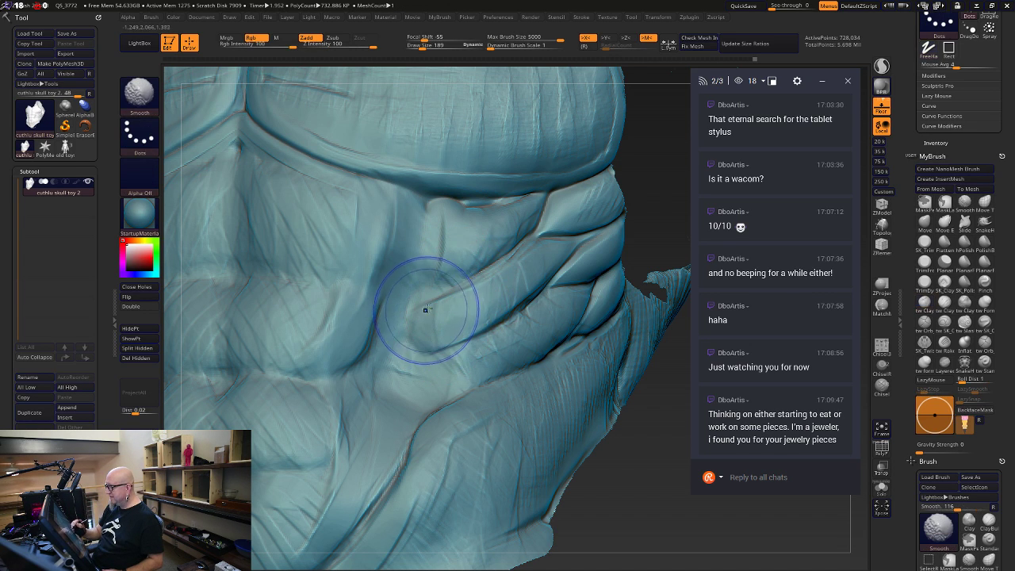
left_click_drag(491, 265, 479, 288, "shift")
left_click_drag(614, 489, 591, 497)
mouse_move(562, 237)
left_mouse_down("shift")
mouse_move(571, 272)
mouse_move(588, 282)
mouse_move(587, 344)
mouse_move(477, 366)
left_mouse_up("shift")
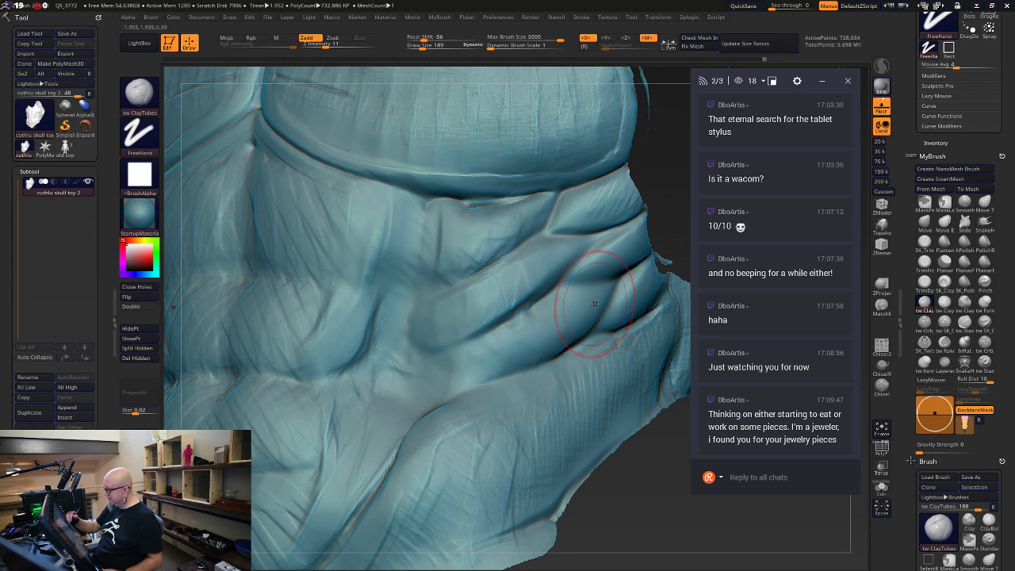
Rebuild the three diagonal rib muscle strips with long tw ClayTubes strokes running down toward the abdominals
mouse_move(604, 304)
left_mouse_down()
mouse_move(559, 337)
mouse_move(417, 384)
left_mouse_up()
mouse_move(554, 277)
left_mouse_down()
mouse_move(547, 290)
mouse_move(531, 262)
mouse_move(419, 332)
left_mouse_up()
mouse_move(551, 220)
left_mouse_down()
mouse_move(441, 257)
mouse_move(414, 281)
left_mouse_up()
mouse_move(626, 507)
left_mouse_down()
mouse_move(661, 502)
mouse_move(565, 391)
mouse_move(608, 426)
mouse_move(607, 406)
mouse_move(616, 410)
mouse_move(625, 432)
left_mouse_up()
left_click_drag(605, 429, 624, 390, "alt")
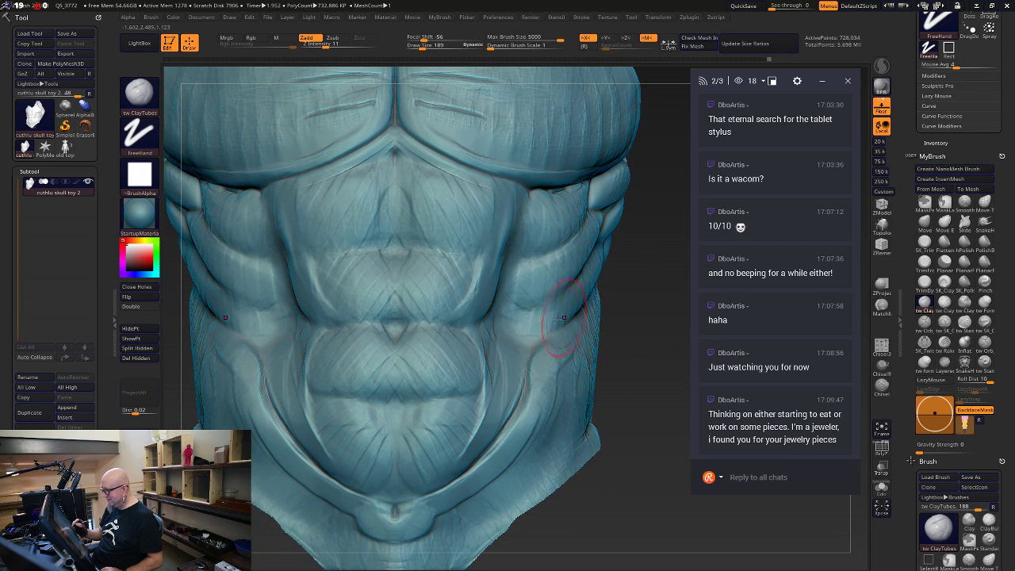
Set the draw size to 175 and smooth the uppermost rib muscle strip beneath the chest
key("space")
left_click(553, 327)
left_click_drag(616, 262, 604, 383, "alt")
mouse_move(677, 532)
left_mouse_down("alt")
mouse_move(635, 462)
mouse_move(632, 490)
left_mouse_up("alt")
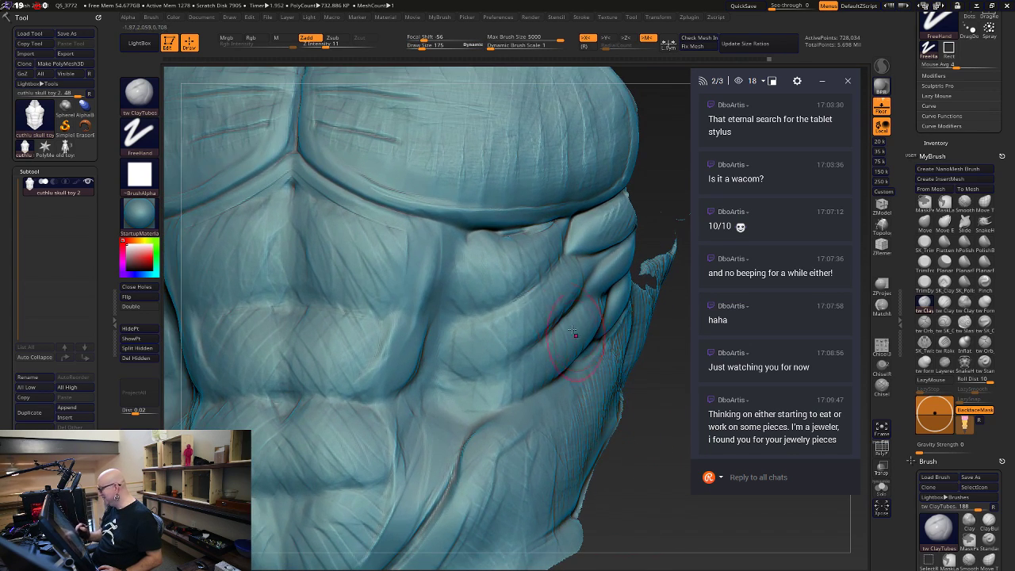
left_click_drag(512, 251, 539, 230, "shift")
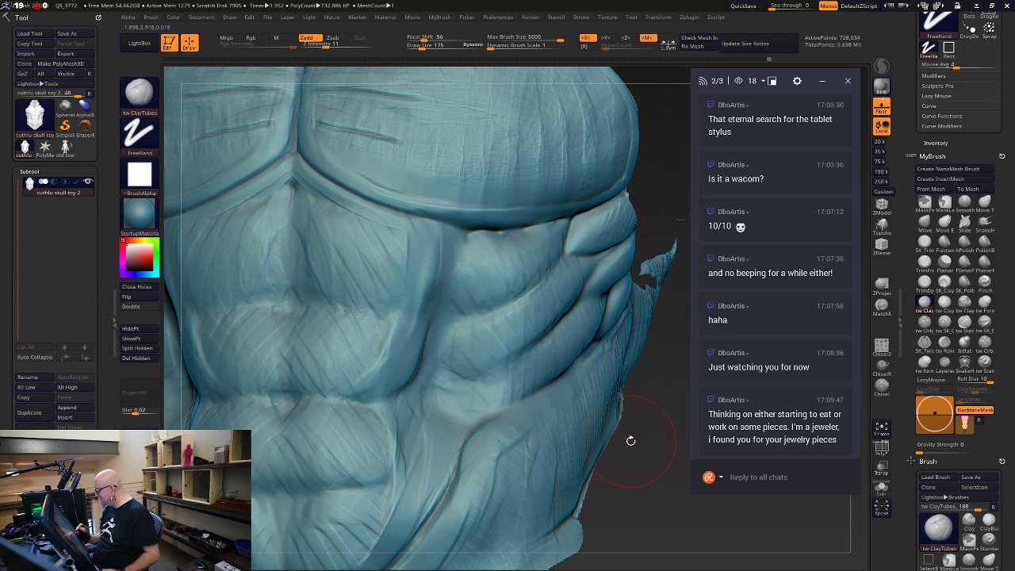
Set the draw size to 112 and reshape the uppermost rib muscle strip beneath the chest with tw ClayTubes, smoothing its surface
left_click_drag(639, 436, 643, 432)
key("space")
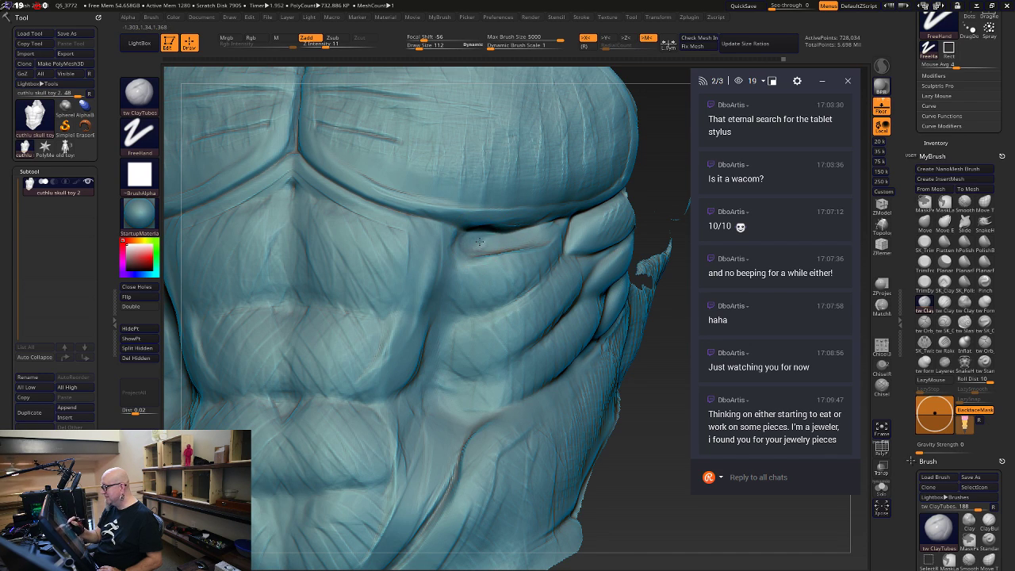
mouse_move(479, 241)
left_mouse_down()
mouse_move(515, 232)
mouse_move(521, 241)
left_mouse_up()
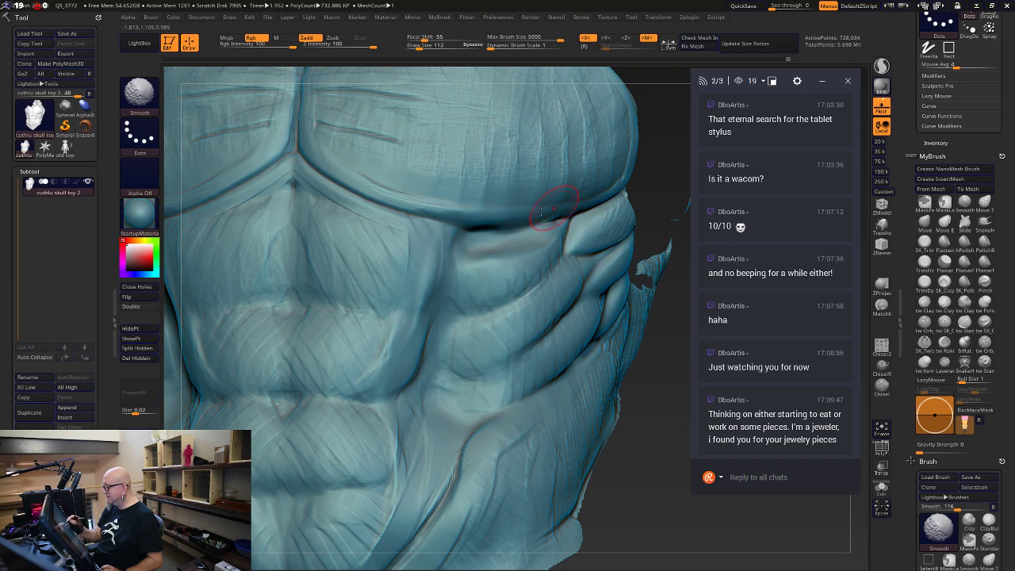
left_click_drag(523, 218, 627, 185, "alt")
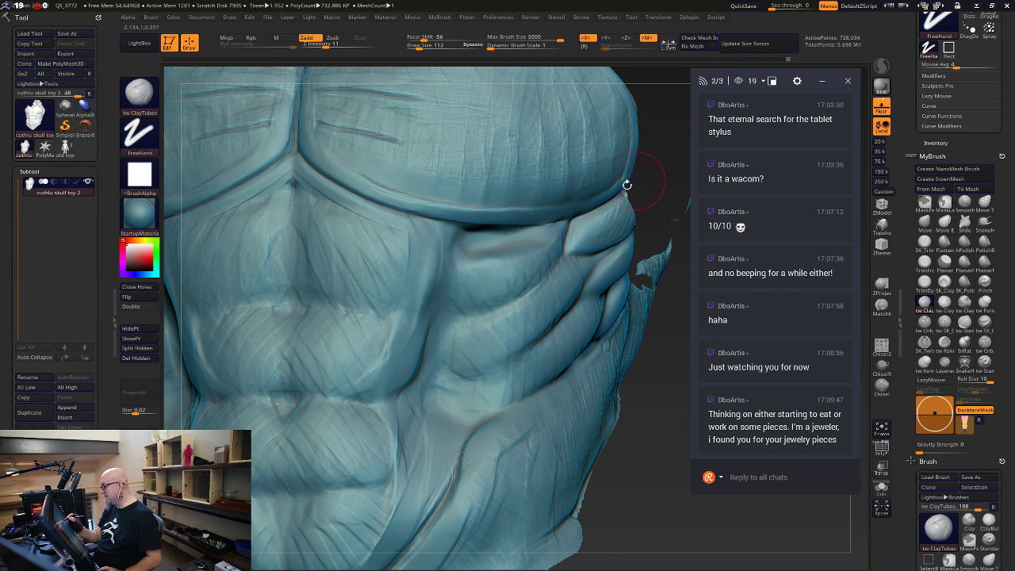
mouse_move(513, 242)
left_mouse_down()
mouse_move(478, 240)
mouse_move(520, 232)
mouse_move(468, 246)
left_mouse_up()
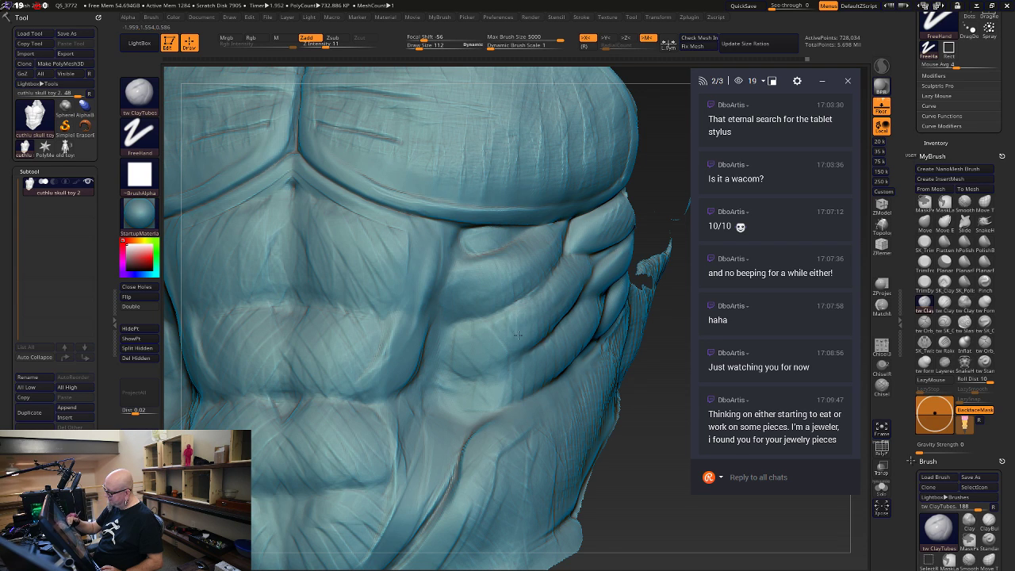
Extend the diagonal rib muscle strips inward toward the abdominals with tw ClayTubes strokes, deepening the separations between them
mouse_move(518, 335)
left_mouse_down()
mouse_move(460, 354)
mouse_move(441, 345)
left_mouse_up()
mouse_move(656, 481)
left_mouse_down("alt")
mouse_move(611, 371)
mouse_move(515, 338)
mouse_move(511, 366)
mouse_move(464, 397)
mouse_move(428, 402)
mouse_move(431, 416)
left_mouse_up("alt")
left_click_drag(504, 319, 425, 365)
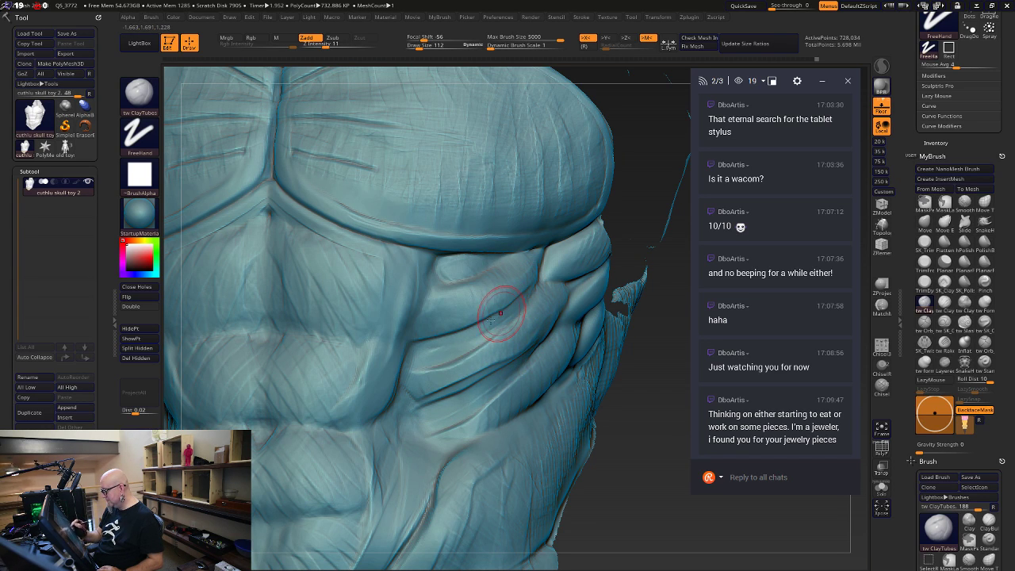
left_click_drag(514, 301, 416, 339)
left_click_drag(482, 274, 436, 292)
mouse_move(495, 326)
left_mouse_down()
mouse_move(419, 357)
mouse_move(462, 339)
left_mouse_up()
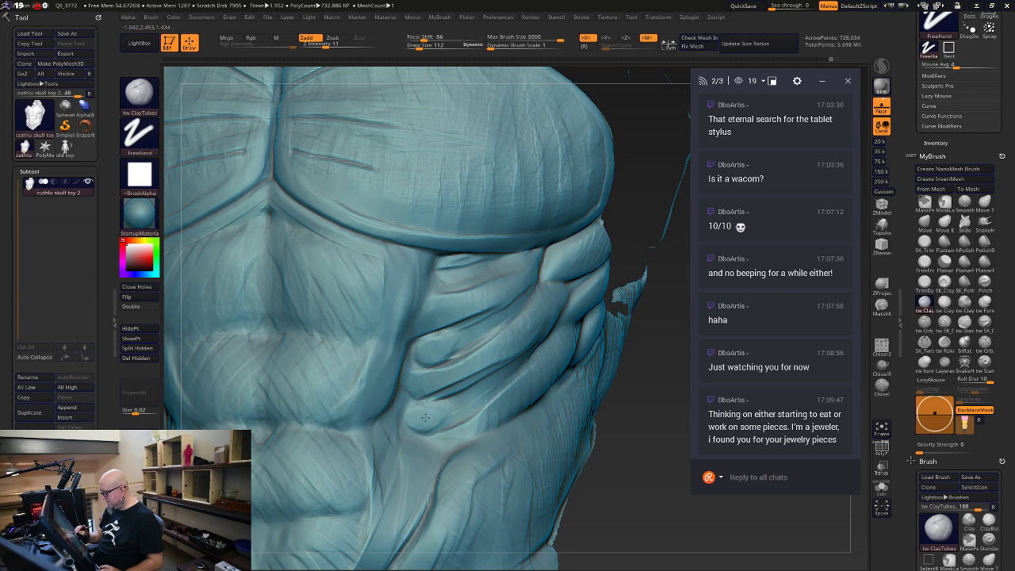
left_click_drag(428, 416, 471, 404)
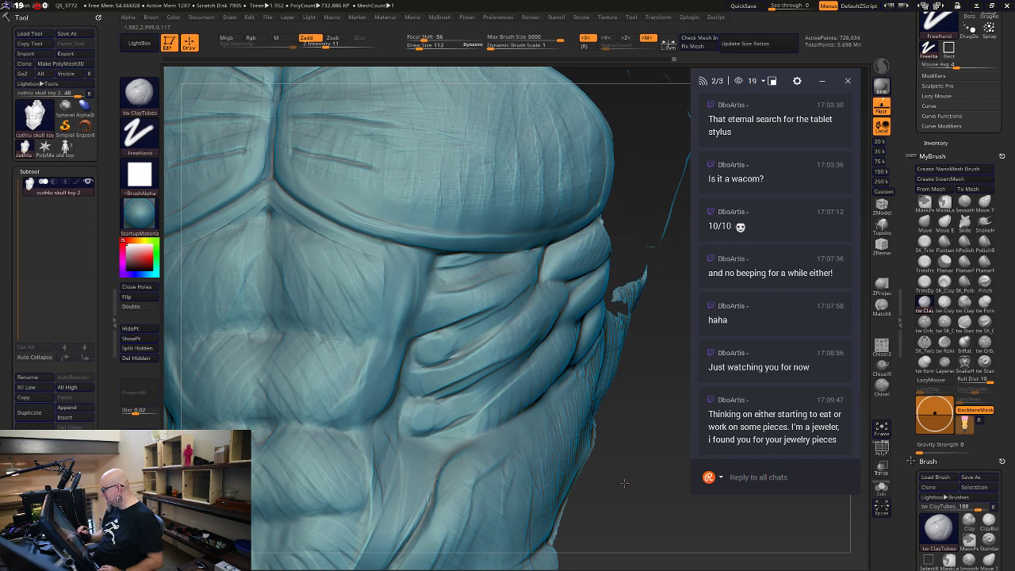
Build up the rounded inner ends of the upper, middle and lowest rib muscle strips with short tw ClayTubes strokes
right_click_drag(453, 320, 454, 308)
left_click_drag(457, 272, 441, 264)
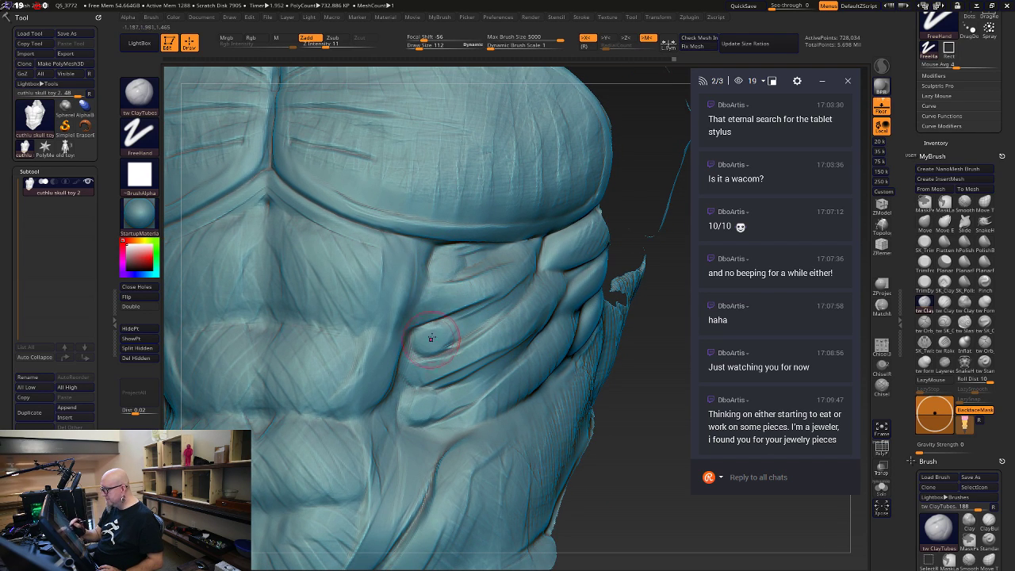
left_click_drag(431, 339, 428, 338)
mouse_move(413, 402)
left_mouse_down()
mouse_move(425, 409)
mouse_move(464, 389)
left_mouse_up()
left_click_drag(412, 340, 484, 309)
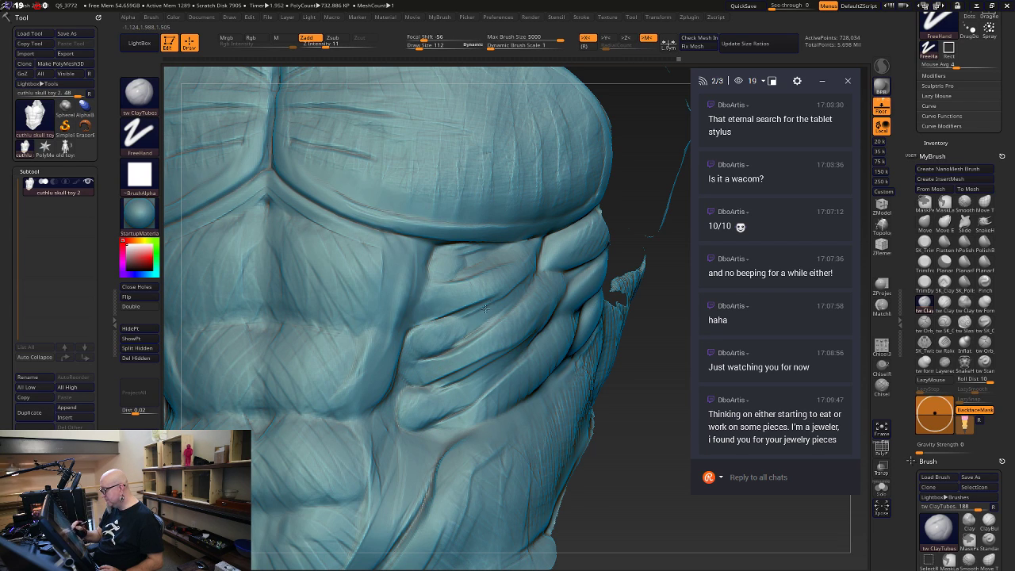
left_click_drag(432, 271, 465, 267)
Lay a long vertical tw ClayTubes band along the abdominals' outer edge from the chest toward the groin and soften its lower part
mouse_move(405, 248)
left_mouse_down()
mouse_move(371, 406)
mouse_move(377, 548)
left_mouse_up()
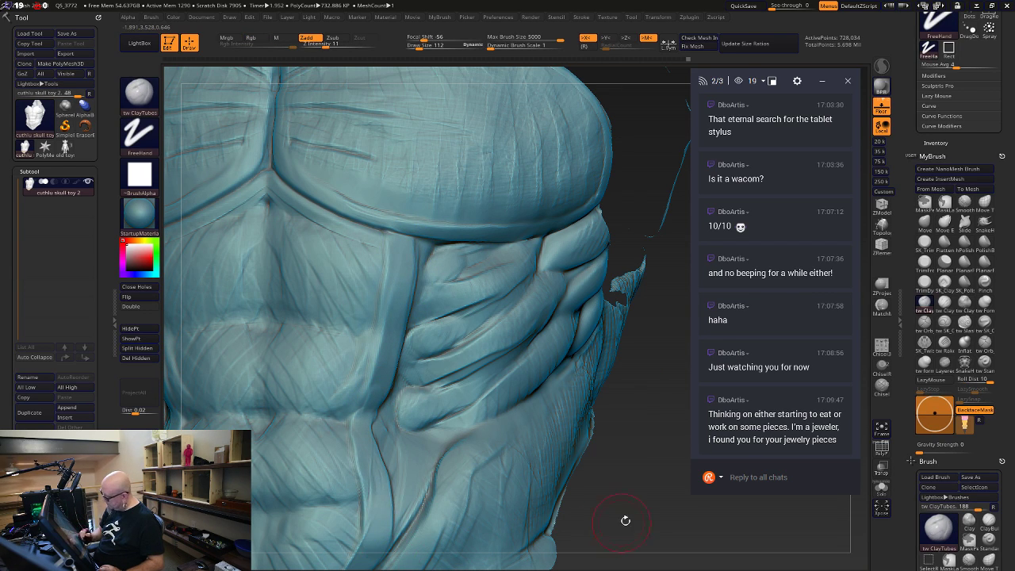
left_click_drag(625, 521, 628, 442, "alt")
mouse_move(371, 345)
left_mouse_down("shift")
mouse_move(385, 441)
mouse_move(351, 539)
left_mouse_up("shift")
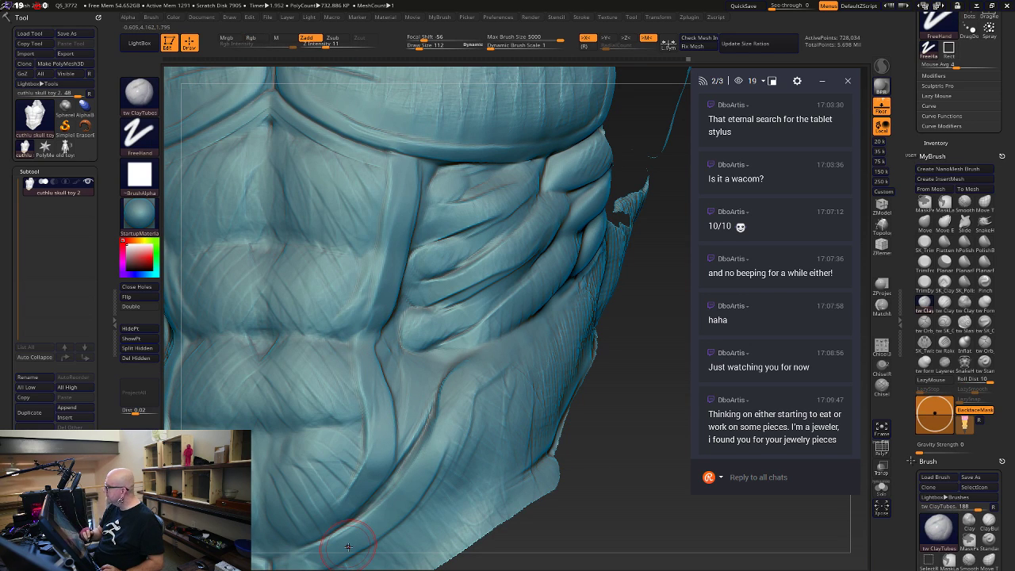
mouse_move(384, 399)
left_mouse_down()
mouse_move(391, 366)
mouse_move(381, 460)
mouse_move(378, 341)
left_mouse_up()
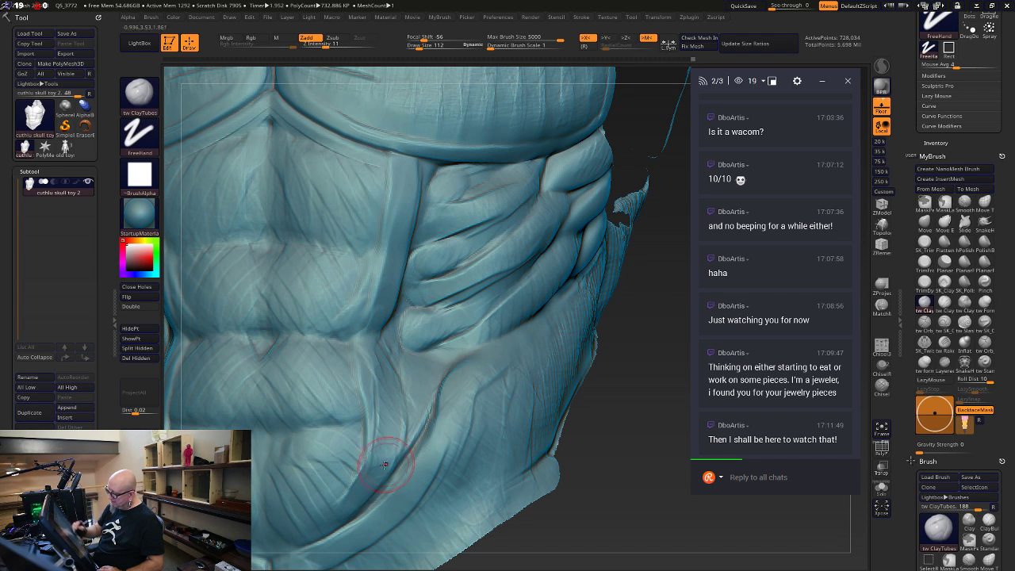
Sculpt and smooth the transition between the lower abdominals and the oblique with short tw ClayTubes strokes
left_click_drag(385, 465, 416, 403)
left_click_drag(375, 467, 387, 444)
mouse_move(368, 369)
left_mouse_down()
mouse_move(372, 450)
mouse_move(385, 428)
left_mouse_up()
left_click_drag(401, 392, 398, 533, "shift")
mouse_move(607, 484)
left_mouse_down()
mouse_move(621, 441)
mouse_move(567, 451)
mouse_move(582, 444)
mouse_move(571, 433)
mouse_move(587, 472)
mouse_move(632, 501)
mouse_move(618, 563)
left_mouse_up()
Thicken the diagonal rib muscle strips with long tw ClayTubes strokes running from their inner ends up toward the side
left_click_drag(489, 359, 532, 329)
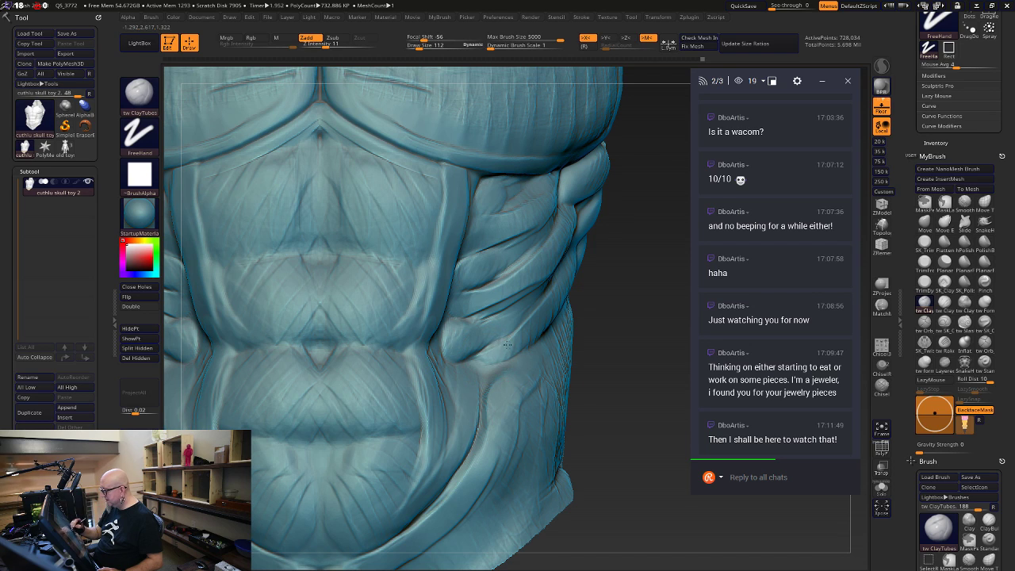
left_click_drag(634, 279, 584, 283)
mouse_move(493, 350)
left_mouse_down()
mouse_move(541, 338)
mouse_move(585, 300)
mouse_move(619, 249)
left_mouse_up()
left_click_drag(497, 345, 533, 326)
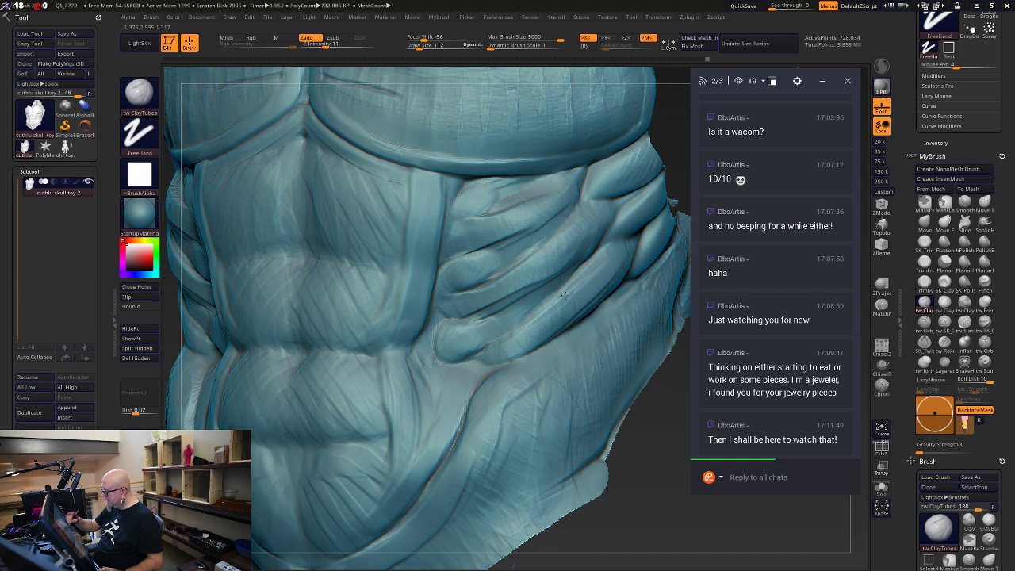
left_click_drag(564, 296, 624, 255)
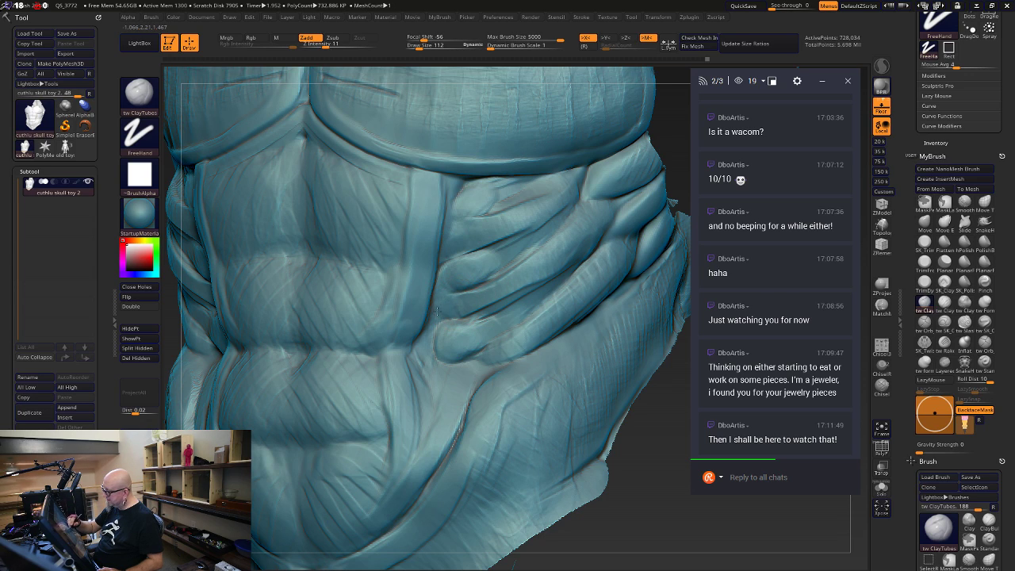
left_click_drag(478, 313, 617, 205)
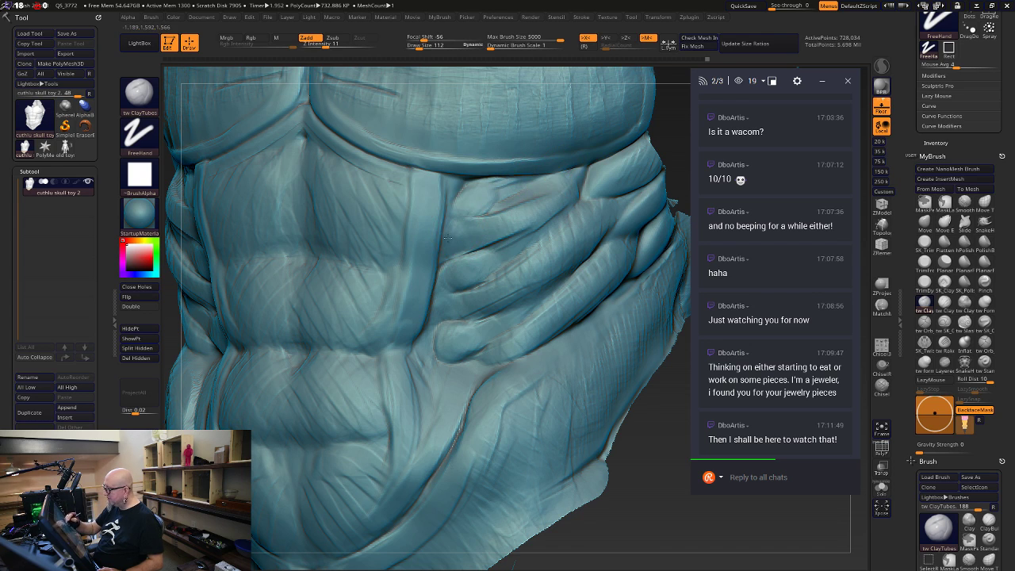
mouse_move(468, 238)
left_mouse_down()
mouse_move(543, 212)
mouse_move(591, 179)
left_mouse_up()
Smooth the inner ends of the rib muscle strips where they meet the abdominals' outer band
left_click_drag(596, 505, 617, 315)
mouse_move(576, 380)
left_mouse_down("alt")
mouse_move(601, 568)
mouse_move(594, 539)
left_mouse_up("alt")
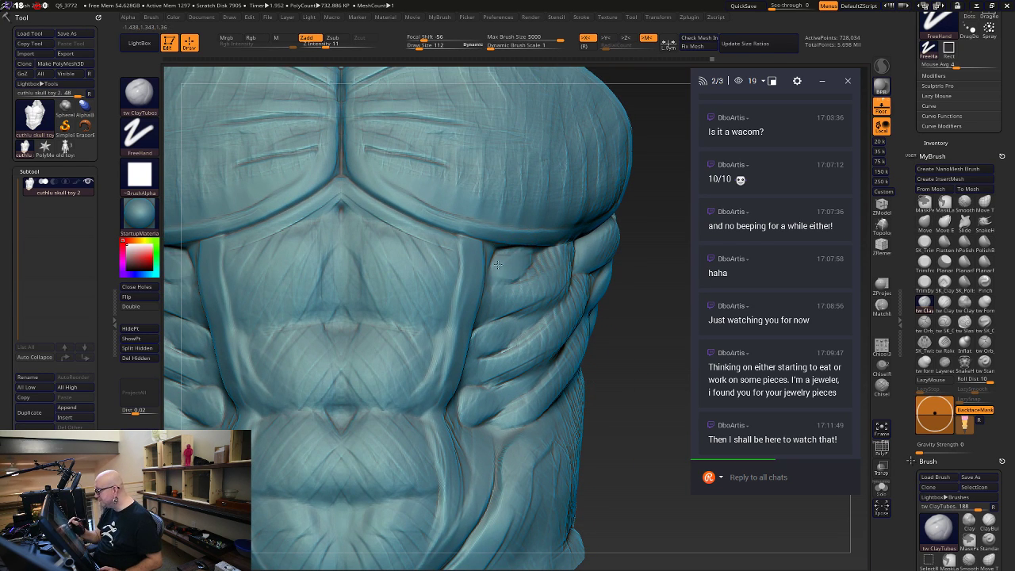
key("shift")
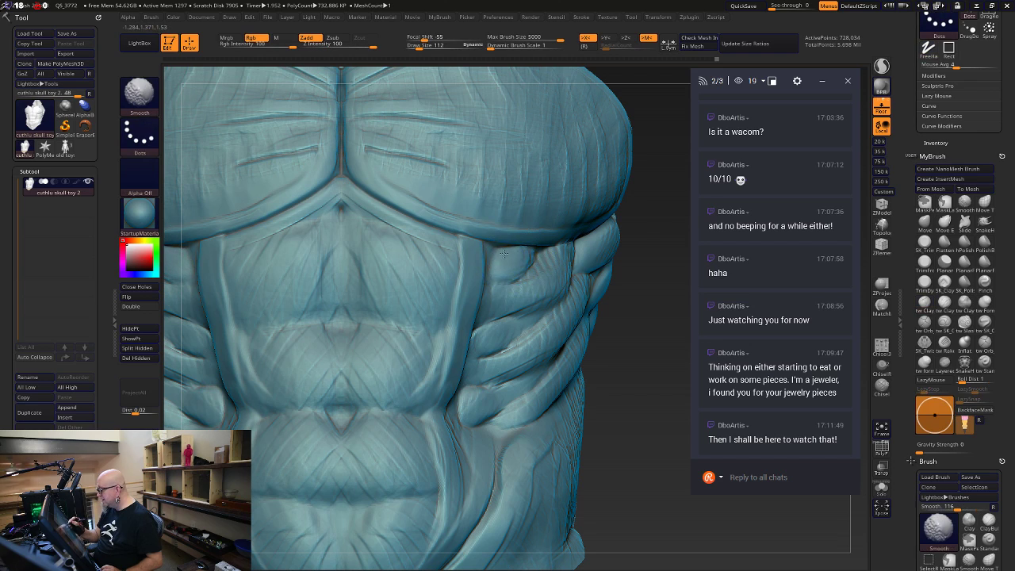
mouse_move(529, 252)
left_mouse_down()
mouse_move(532, 274)
mouse_move(529, 260)
mouse_move(509, 260)
left_mouse_up()
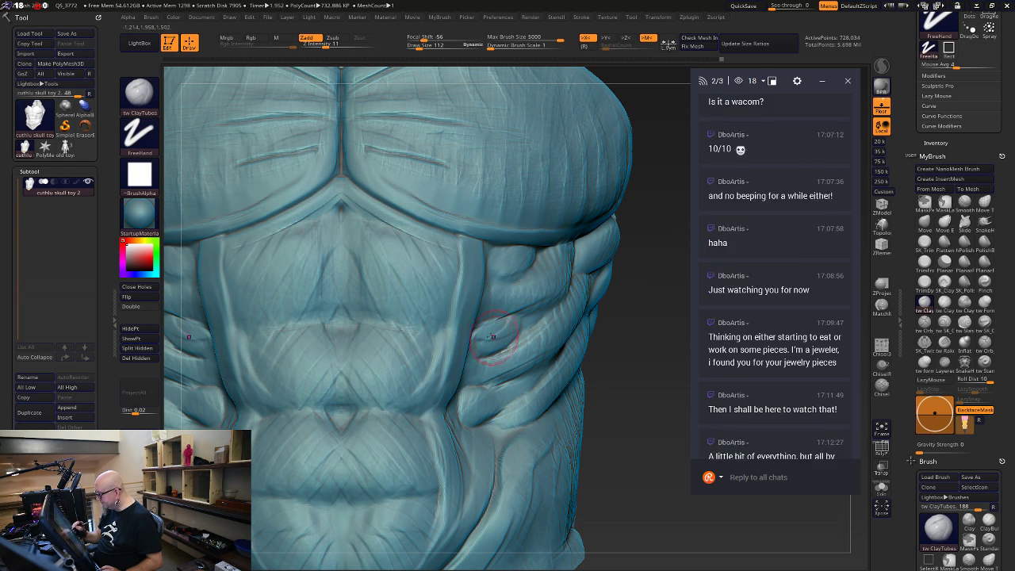
key("shift")
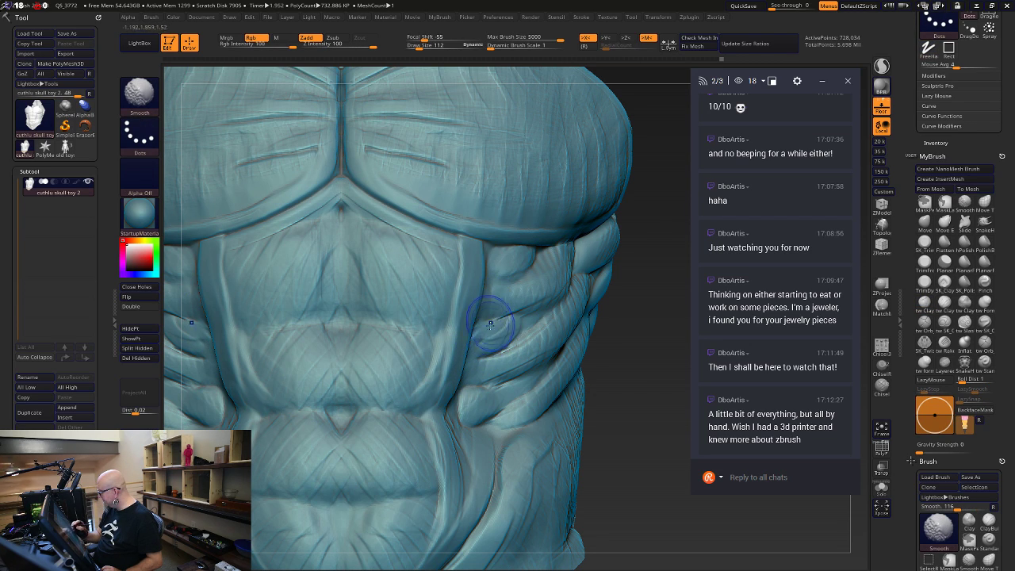
mouse_move(487, 330)
left_mouse_down("shift")
mouse_move(499, 344)
mouse_move(471, 399)
left_mouse_up("shift")
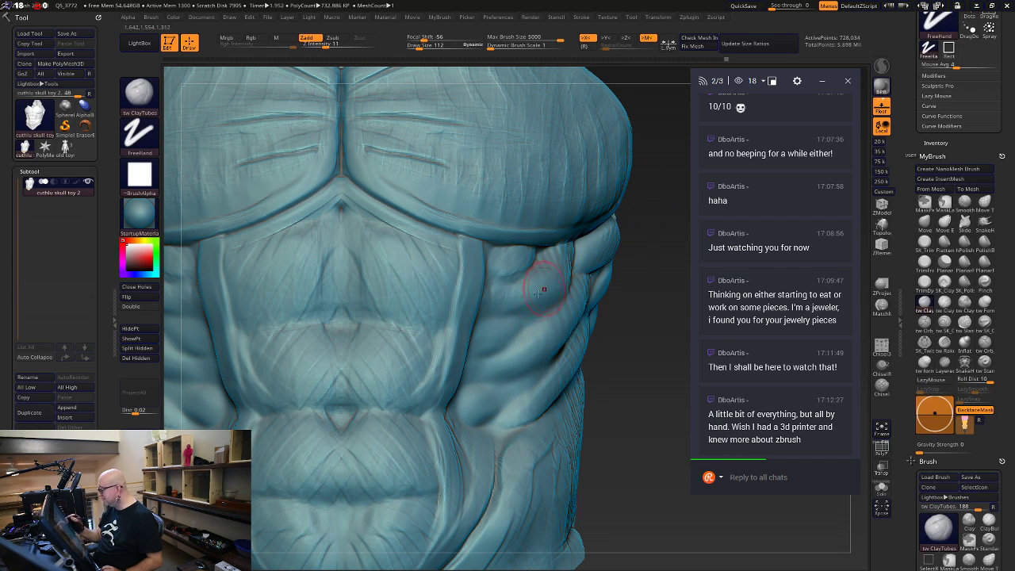
Undo the last rib strokes and resculpt the middle and lowest rib strips with curved tw ClayTubes strokes
left_click_drag(634, 296, 523, 300)
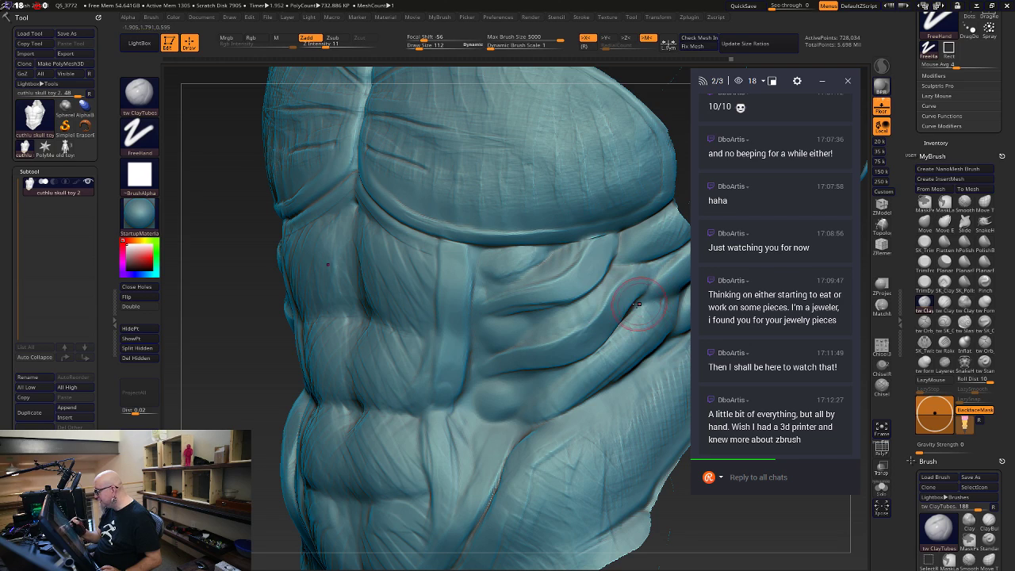
key("ctrl")
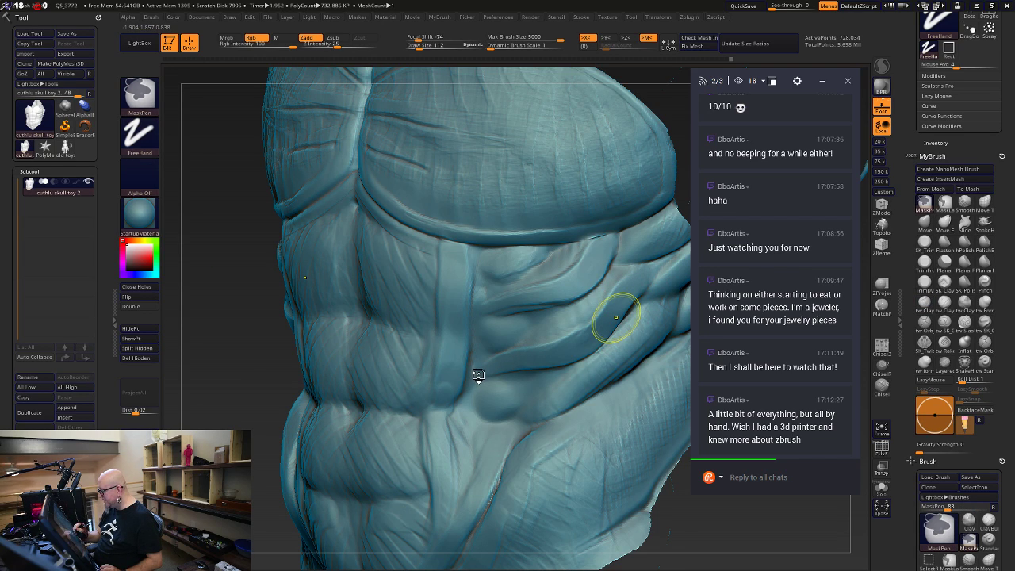
key("ctrl+z")
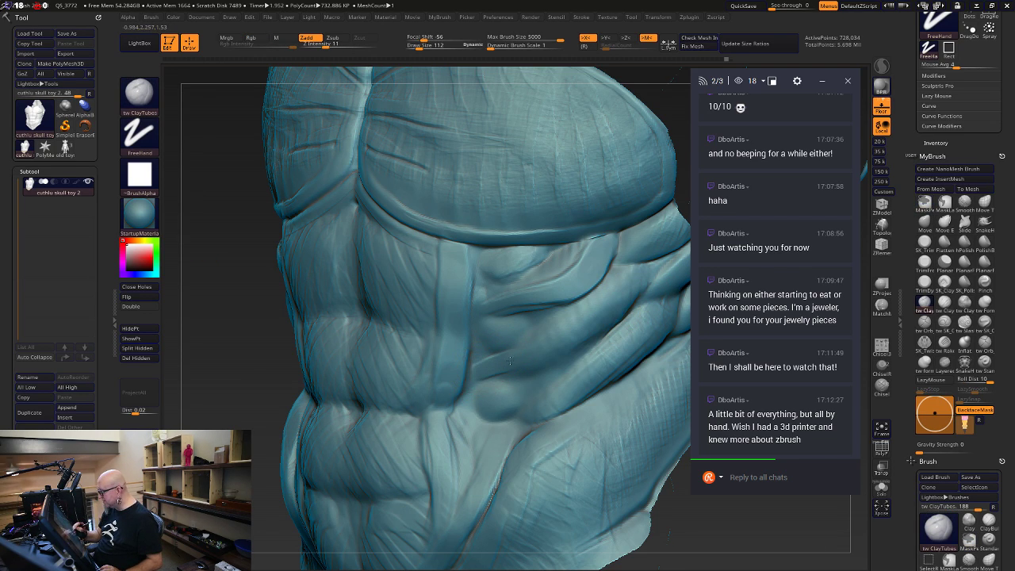
mouse_move(510, 361)
left_mouse_down()
mouse_move(564, 348)
mouse_move(610, 316)
left_mouse_up()
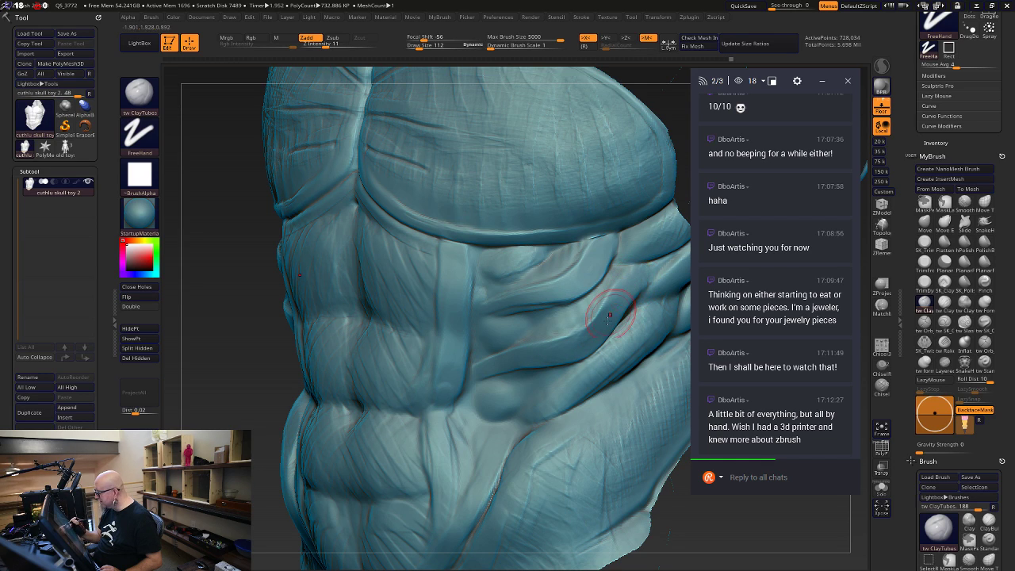
mouse_move(485, 433)
left_mouse_down()
mouse_move(588, 396)
mouse_move(644, 324)
left_mouse_up()
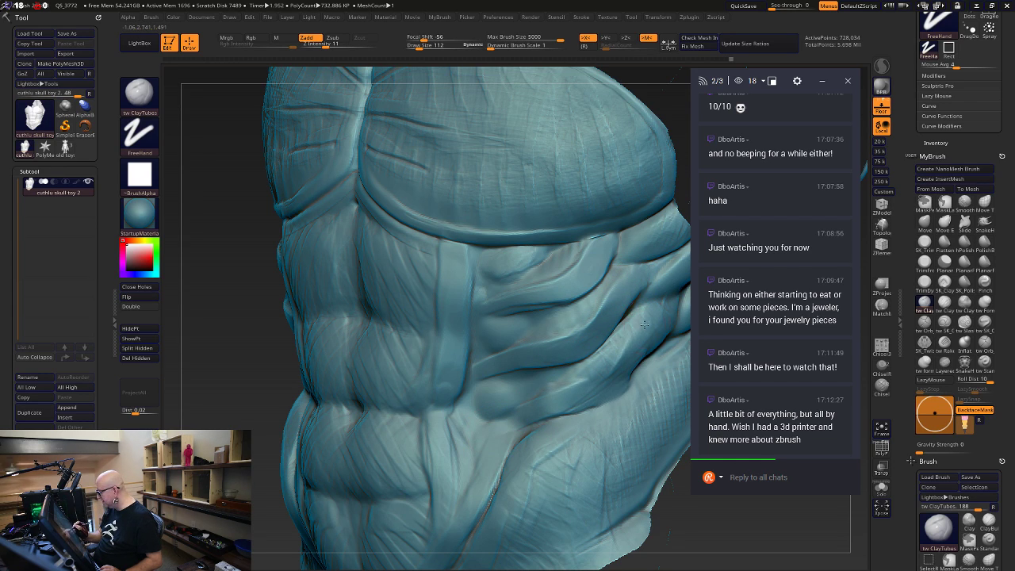
left_click_drag(620, 372, 510, 424)
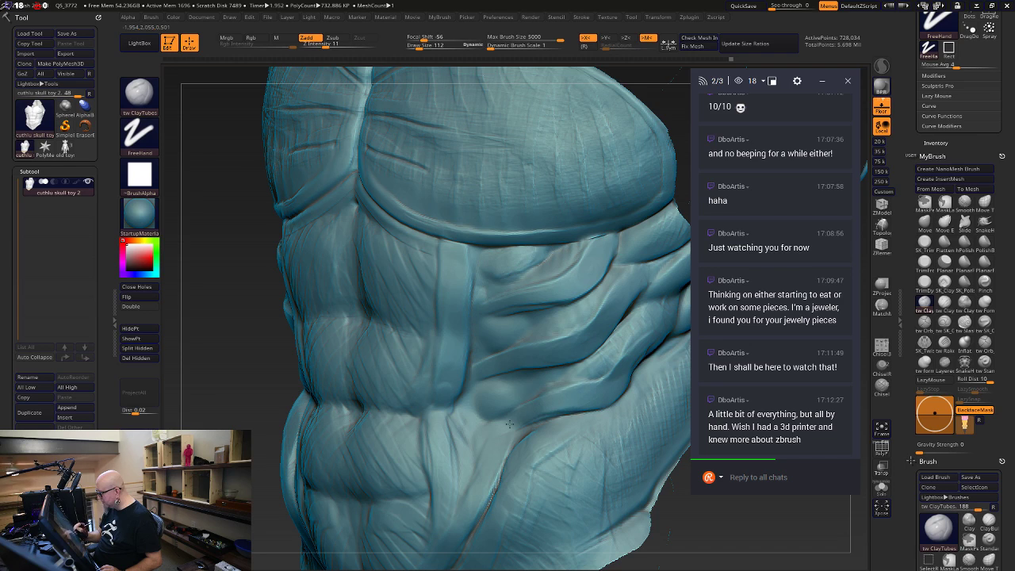
left_click_drag(555, 394, 583, 393)
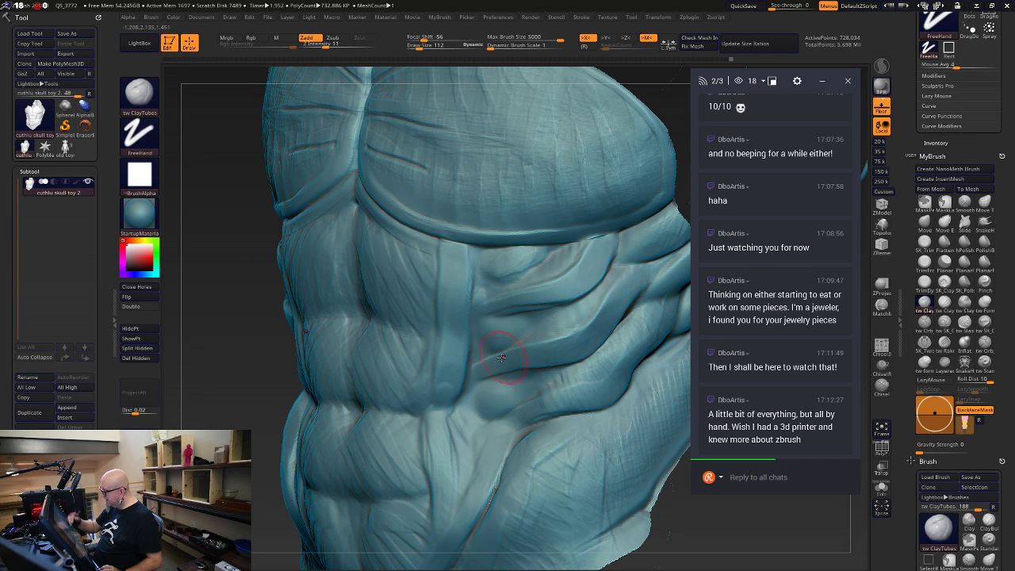
Add volume to the upper rib strips with tw ClayTubes and clean up the crease beneath the chest's lower edge
mouse_move(532, 355)
left_mouse_down()
mouse_move(613, 295)
mouse_move(620, 271)
left_mouse_up()
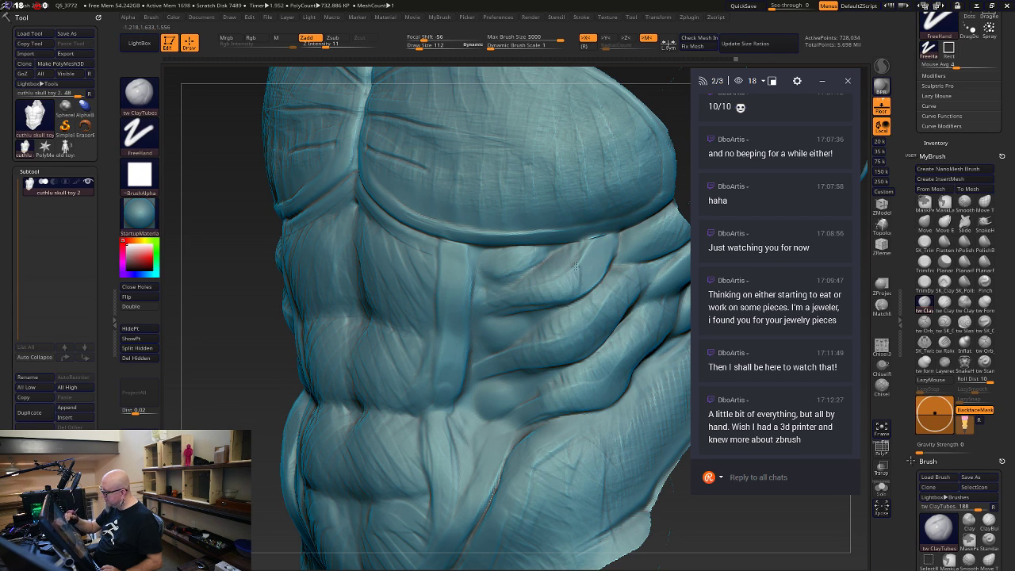
key("shift")
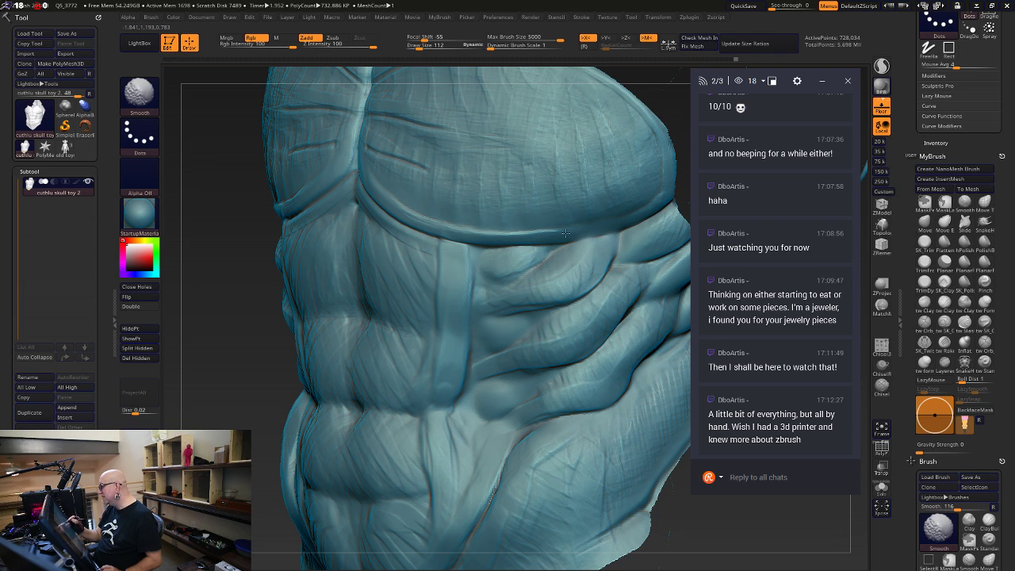
mouse_move(565, 233)
left_mouse_down("shift")
mouse_move(523, 240)
mouse_move(612, 223)
mouse_move(664, 184)
left_mouse_up("shift")
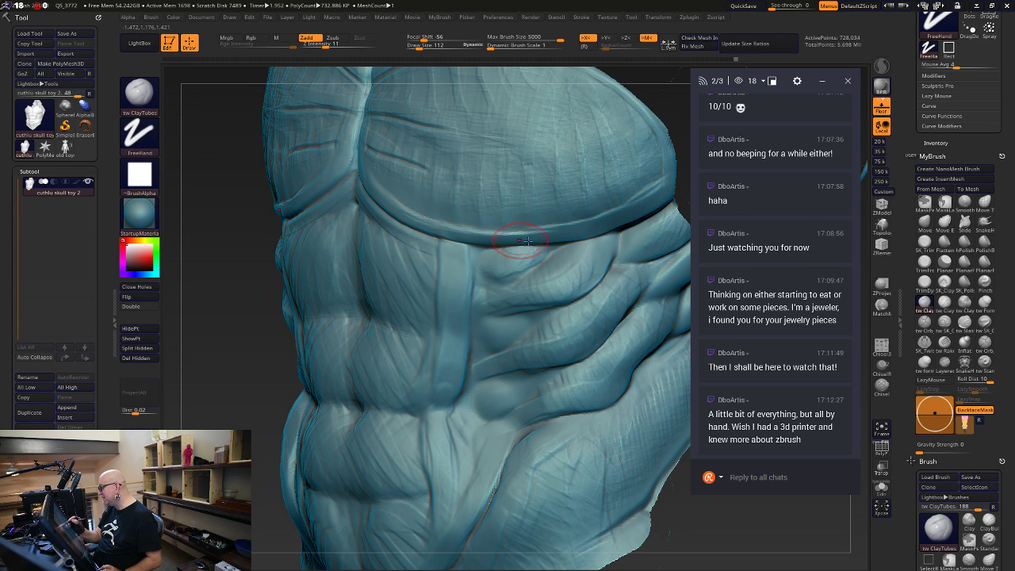
left_click_drag(527, 241, 616, 230)
Fill out the middle rib muscle strips with tw ClayTubes from a side angle and smooth the creases between them
left_click_drag(684, 529, 672, 511)
mouse_move(605, 522)
left_mouse_down("alt")
mouse_move(555, 416)
mouse_move(518, 447)
mouse_move(600, 487)
mouse_move(604, 476)
left_mouse_up("alt")
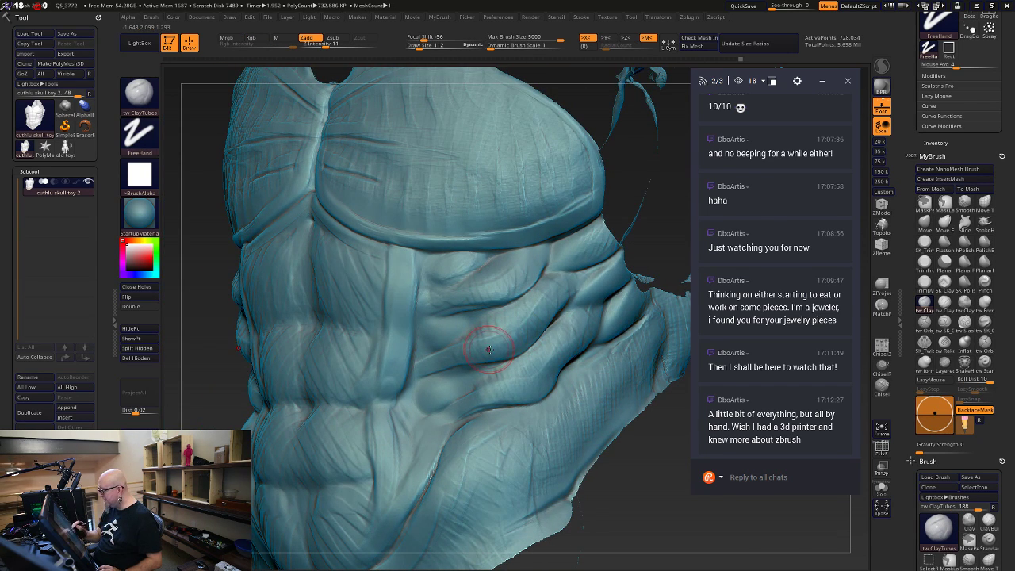
left_click_drag(489, 350, 547, 300)
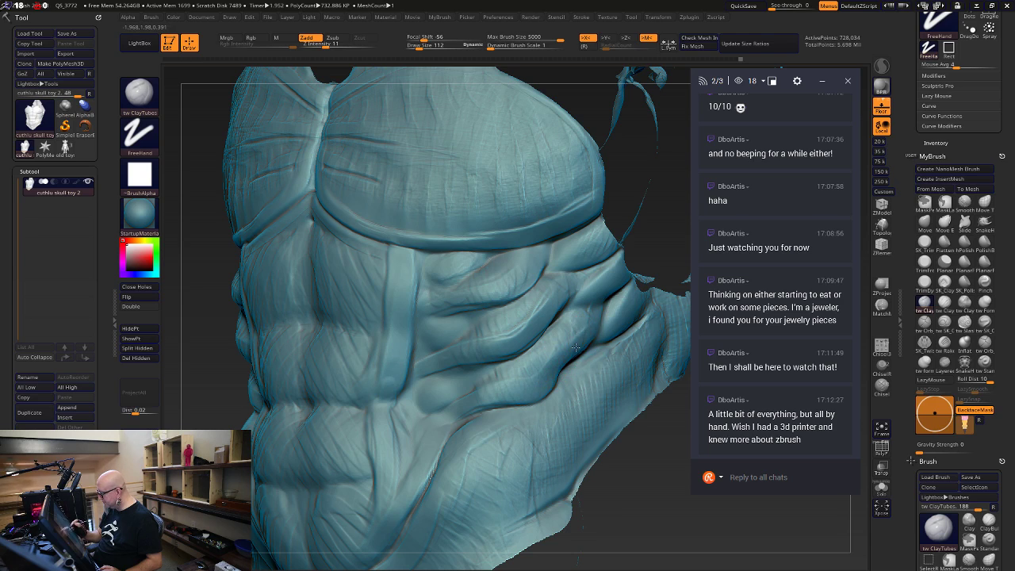
key("shift")
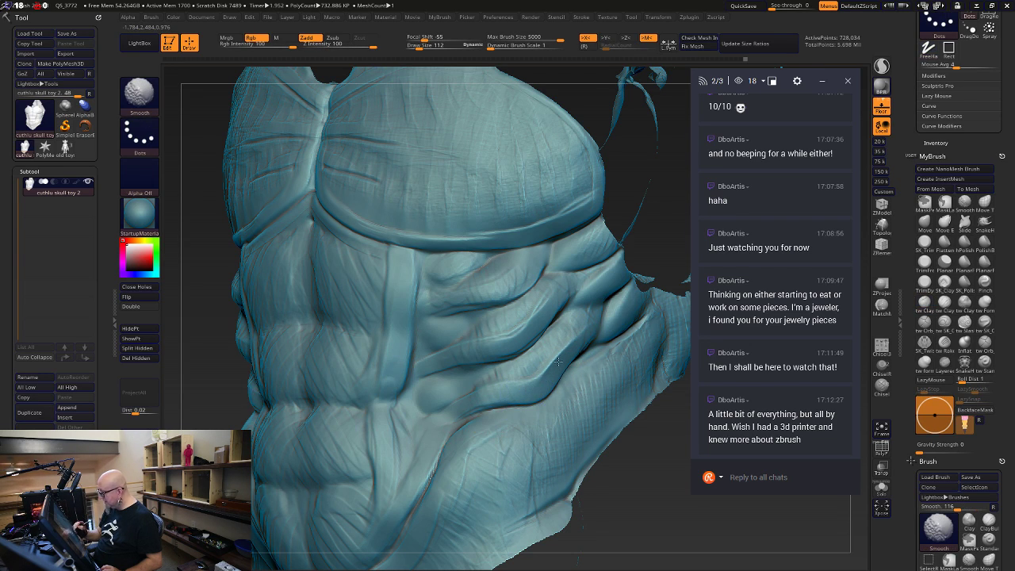
left_click_drag(456, 300, 526, 277, "shift")
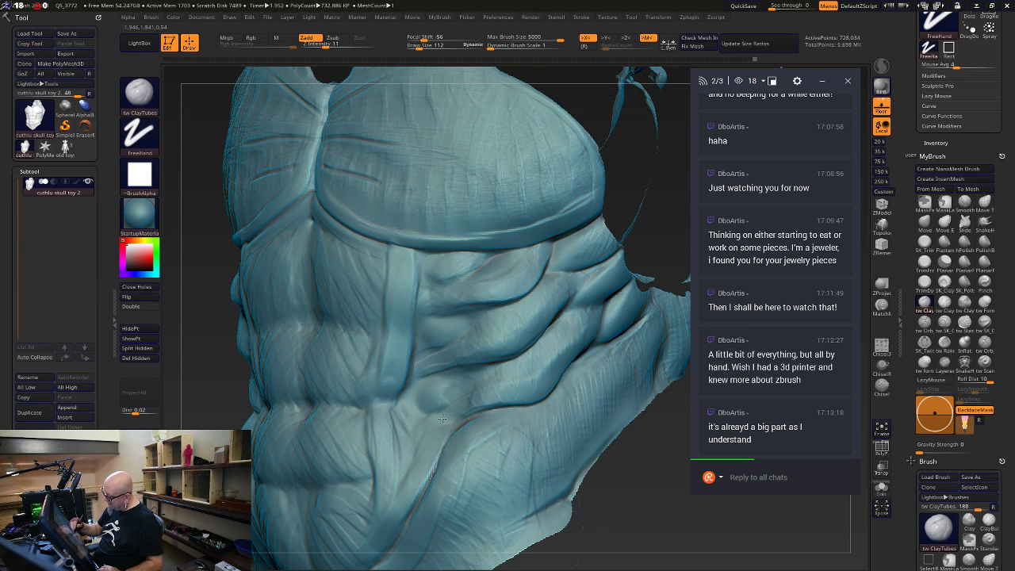
Build up the outer ends of the middle and lower rib muscle strips with tw ClayTubes where they wrap onto the flank
mouse_move(609, 526)
left_mouse_down()
mouse_move(637, 526)
mouse_move(621, 508)
mouse_move(624, 416)
left_mouse_up()
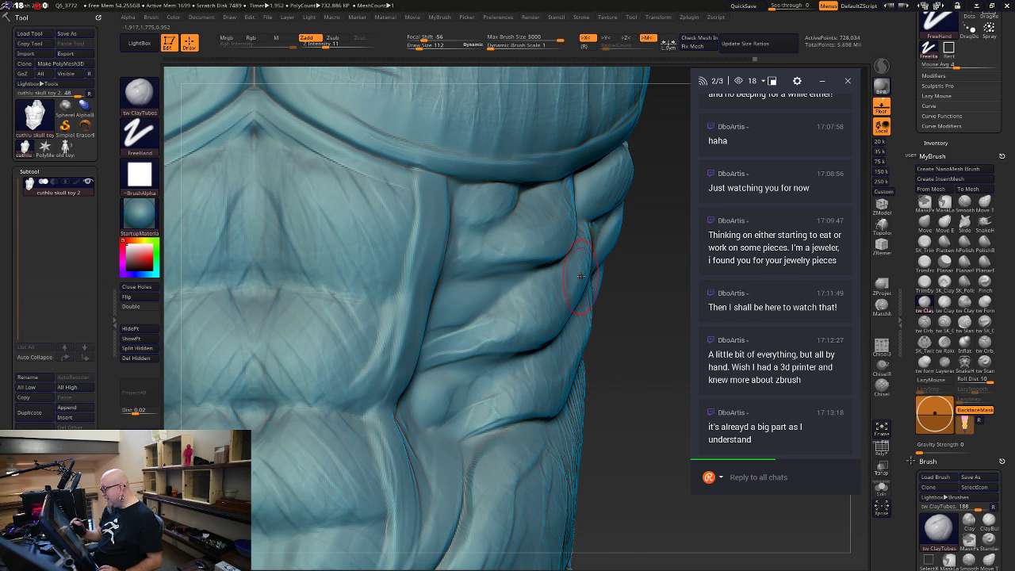
mouse_move(580, 276)
left_mouse_down()
mouse_move(543, 337)
mouse_move(573, 290)
left_mouse_up()
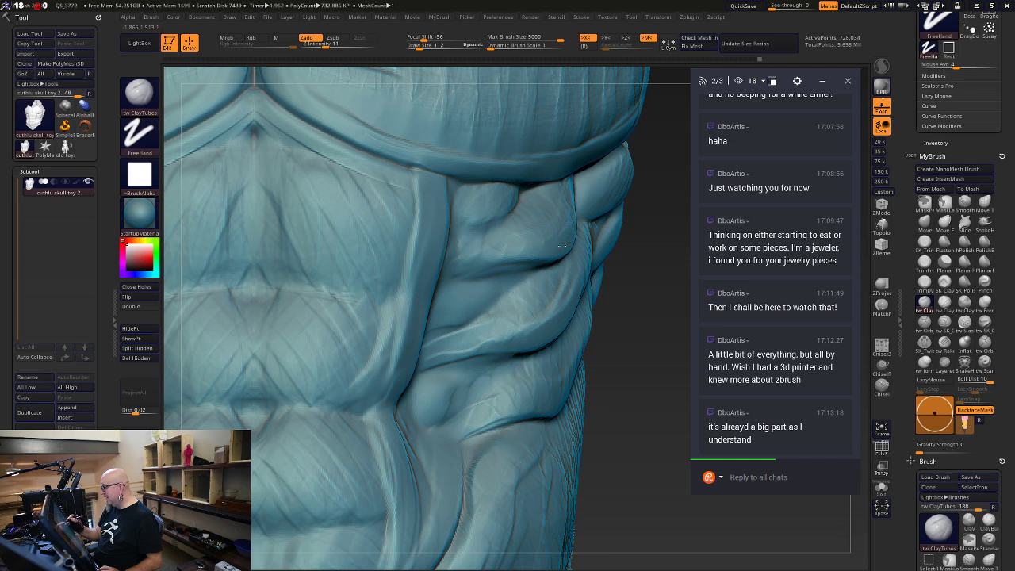
mouse_move(561, 246)
left_mouse_down()
mouse_move(536, 260)
mouse_move(572, 235)
left_mouse_up()
mouse_move(585, 345)
left_mouse_down()
mouse_move(559, 394)
mouse_move(581, 352)
left_mouse_up()
mouse_move(646, 362)
left_mouse_down()
mouse_move(567, 357)
mouse_move(557, 397)
mouse_move(611, 352)
left_mouse_up()
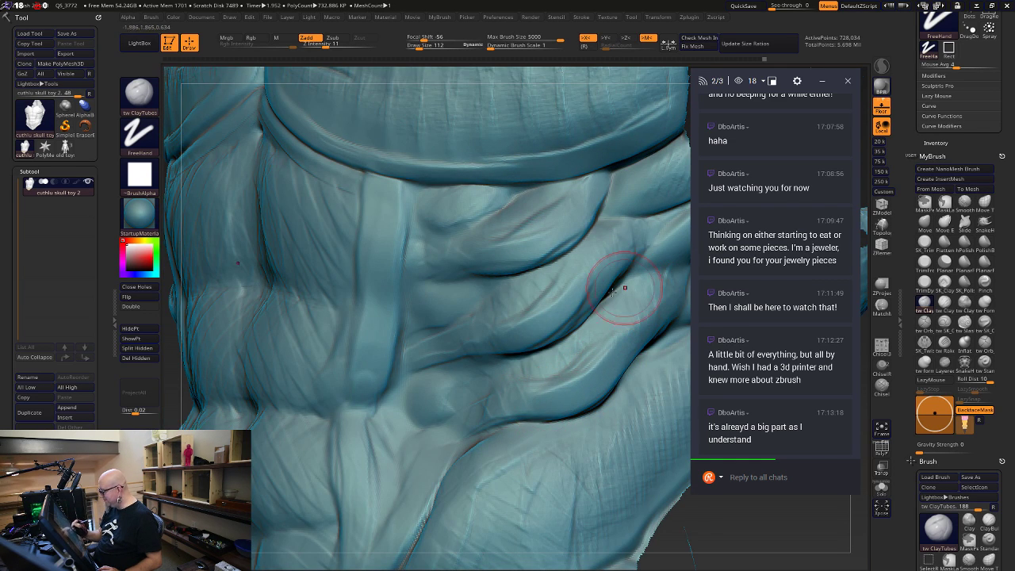
Fill out the upper, middle and lowest rib muscle strips with tw ClayTubes, working along their length from the side
mouse_move(618, 274)
left_mouse_down()
mouse_move(591, 305)
mouse_move(561, 298)
mouse_move(539, 329)
left_mouse_up()
mouse_move(477, 260)
left_mouse_down()
mouse_move(610, 226)
mouse_move(598, 203)
left_mouse_up()
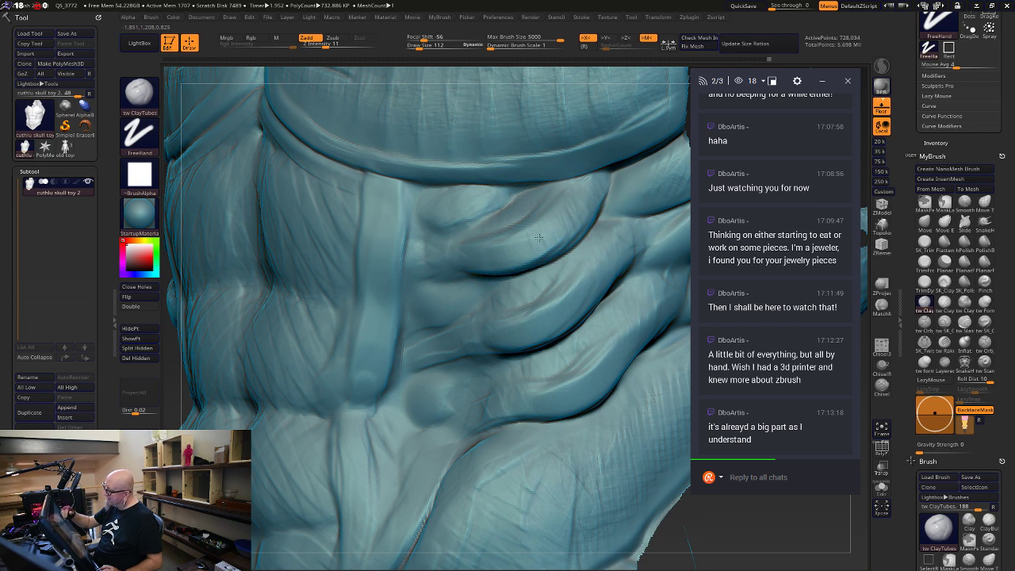
mouse_move(597, 238)
left_mouse_down()
mouse_move(611, 272)
mouse_move(609, 237)
mouse_move(556, 290)
mouse_move(510, 315)
mouse_move(637, 313)
left_mouse_up()
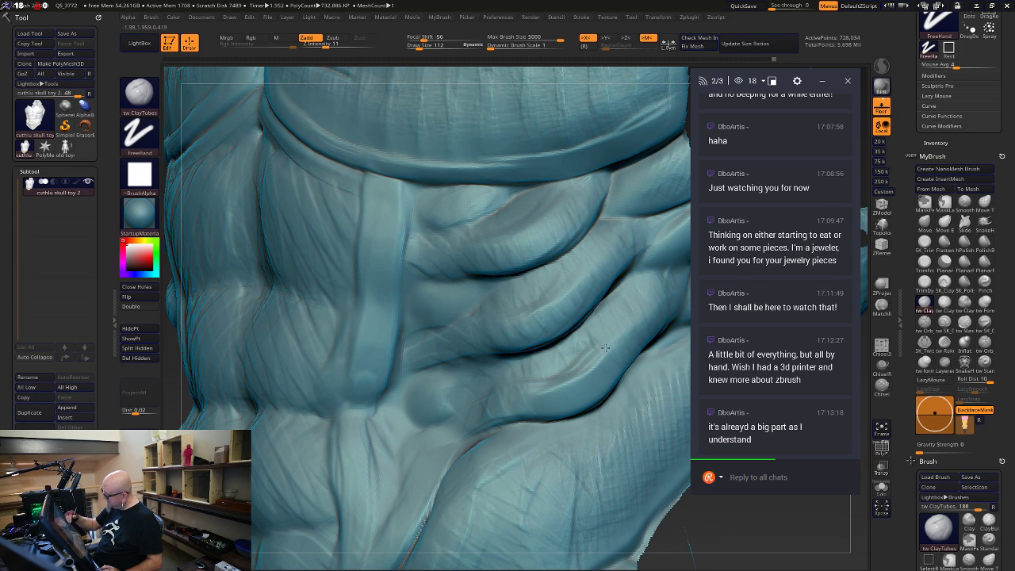
mouse_move(605, 347)
left_mouse_down()
mouse_move(565, 379)
mouse_move(437, 435)
left_mouse_up()
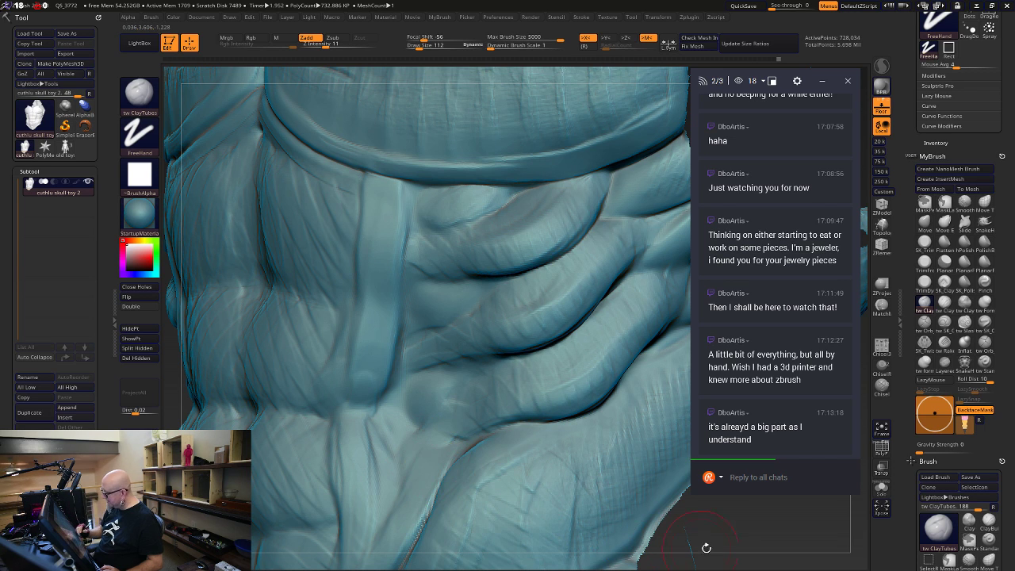
mouse_move(706, 547)
left_mouse_down()
mouse_move(595, 444)
mouse_move(489, 303)
mouse_move(462, 325)
mouse_move(503, 282)
left_mouse_up()
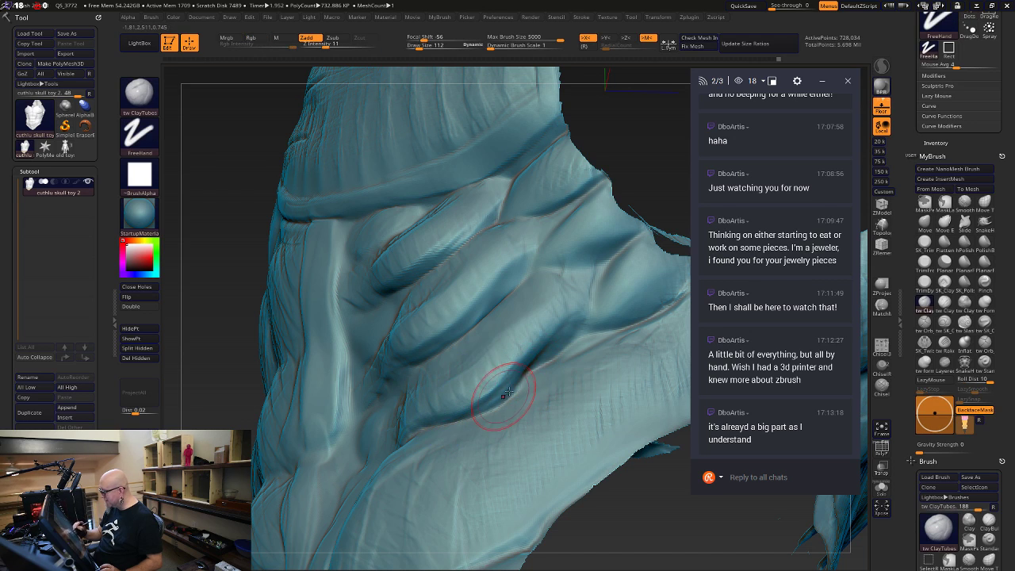
mouse_move(506, 394)
left_mouse_down()
mouse_move(564, 347)
mouse_move(519, 393)
left_mouse_up()
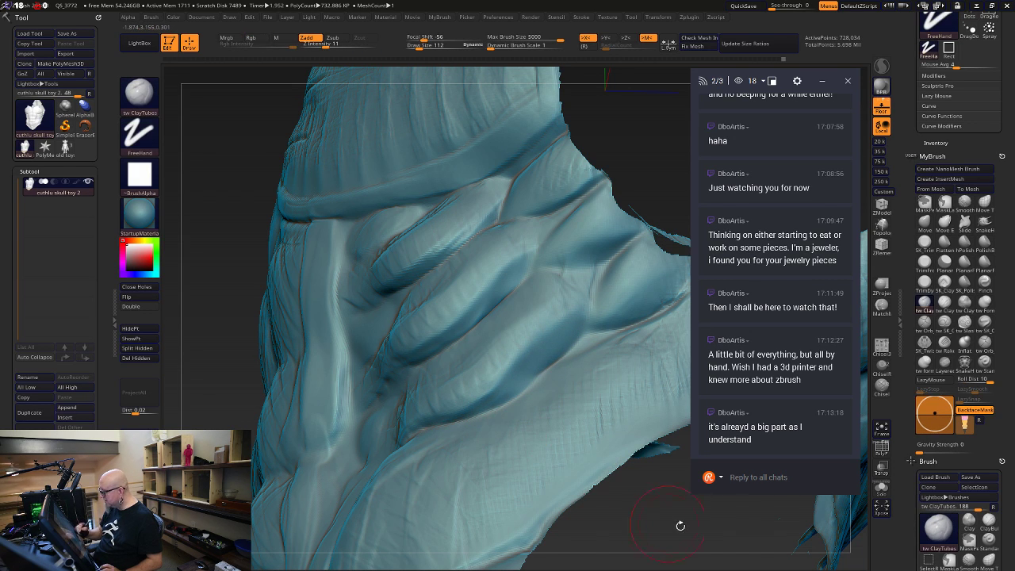
Enlarge the brush to a draw size of 219 and blend the flank beside the lower rib strips into a smoother surface
mouse_move(680, 525)
left_mouse_down("shift")
mouse_move(702, 512)
mouse_move(621, 399)
left_mouse_up("shift")
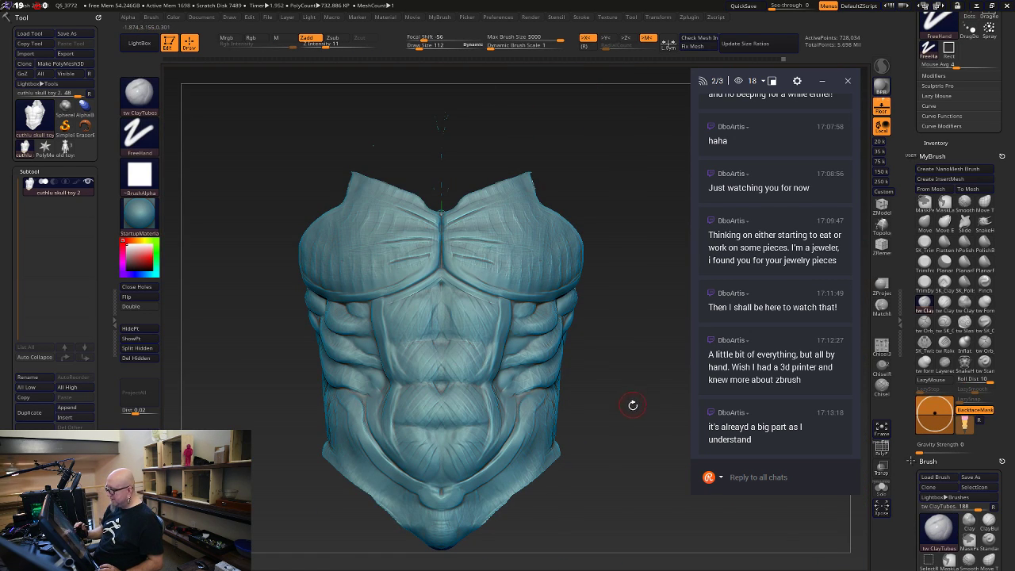
mouse_move(639, 434)
left_mouse_down()
mouse_move(552, 431)
mouse_move(567, 428)
left_mouse_up()
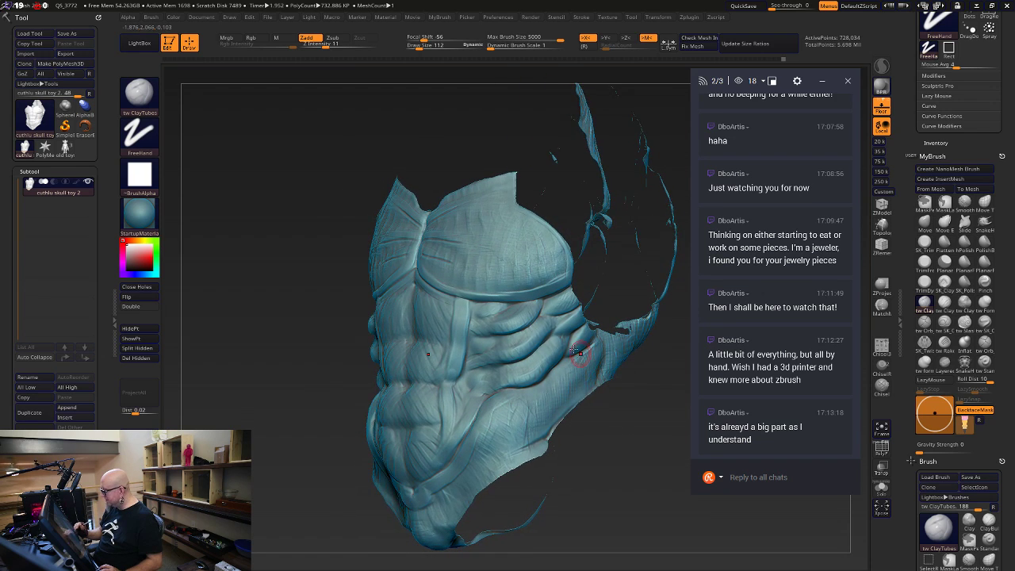
key("space")
left_click_drag(564, 351, 573, 351)
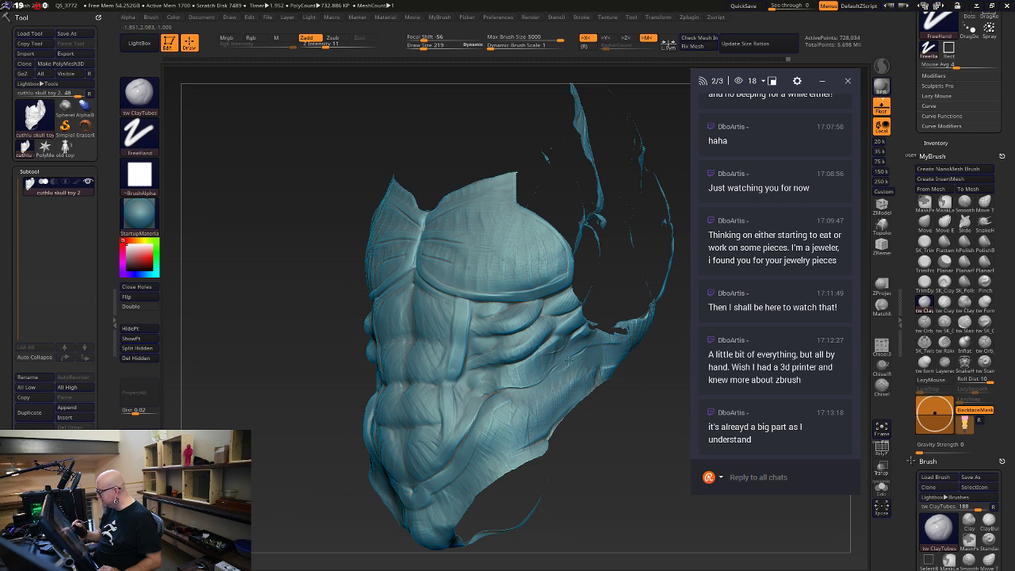
mouse_move(621, 421)
left_mouse_down()
mouse_move(673, 462)
mouse_move(593, 555)
mouse_move(622, 341)
left_mouse_up()
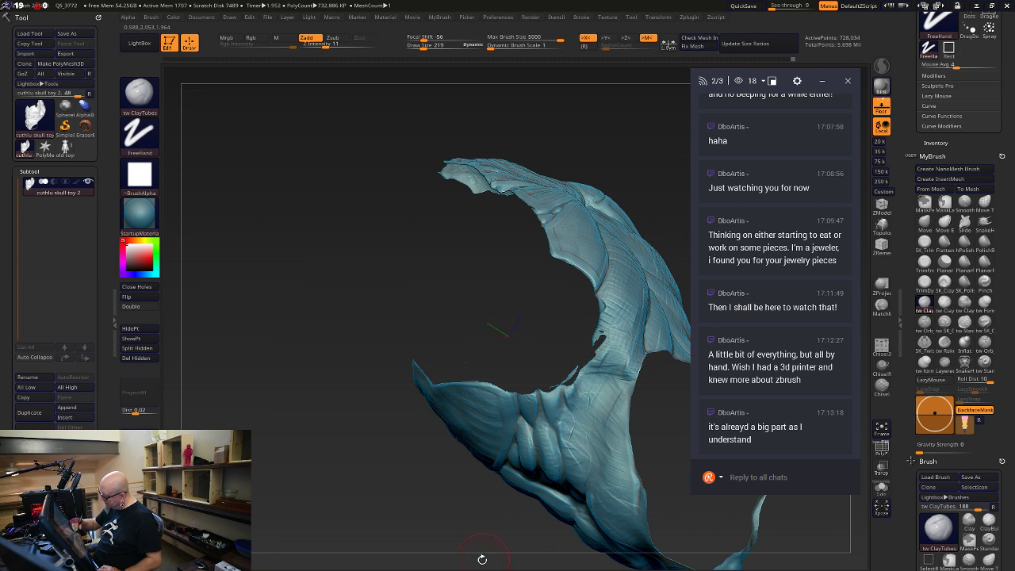
mouse_move(481, 555)
left_mouse_down()
mouse_move(761, 517)
mouse_move(464, 354)
left_mouse_up()
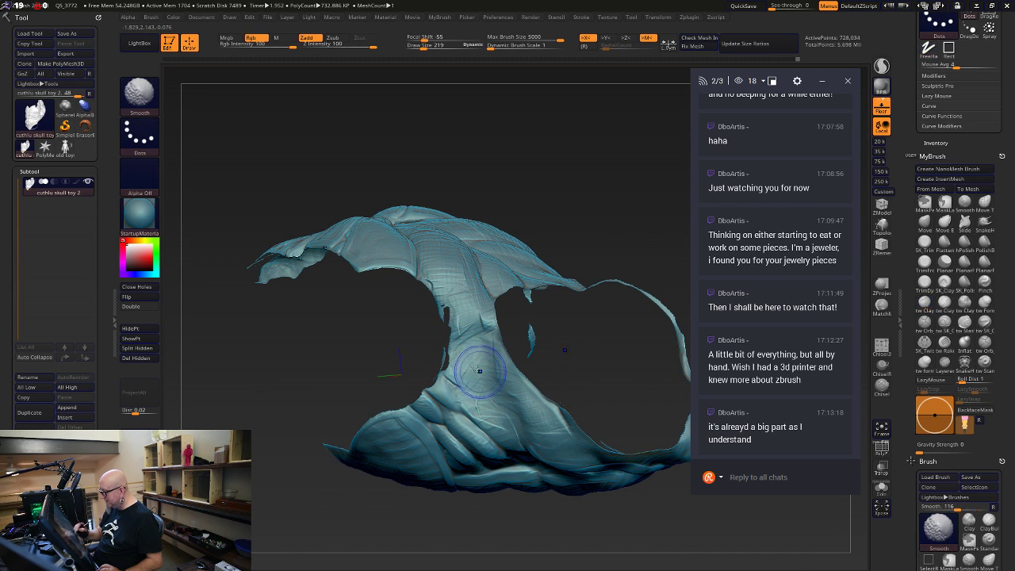
key("shift")
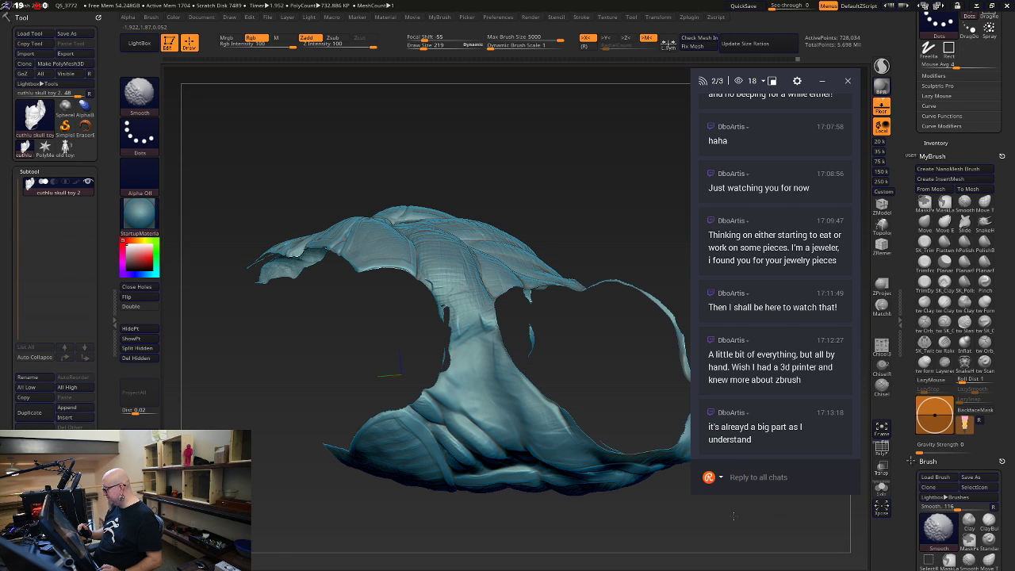
Soften the rib muscle strips into one broad flank form using the Smooth brush at a draw size of 304
mouse_move(735, 514)
left_mouse_down()
mouse_move(544, 523)
mouse_move(679, 493)
mouse_move(687, 528)
mouse_move(611, 358)
mouse_move(544, 279)
mouse_move(513, 303)
left_mouse_up()
right_click(525, 355)
left_click_drag(547, 486, 577, 491, "shift")
mouse_move(591, 442)
left_mouse_down("alt")
mouse_move(592, 462)
mouse_move(621, 462)
mouse_move(569, 451)
left_mouse_up("alt")
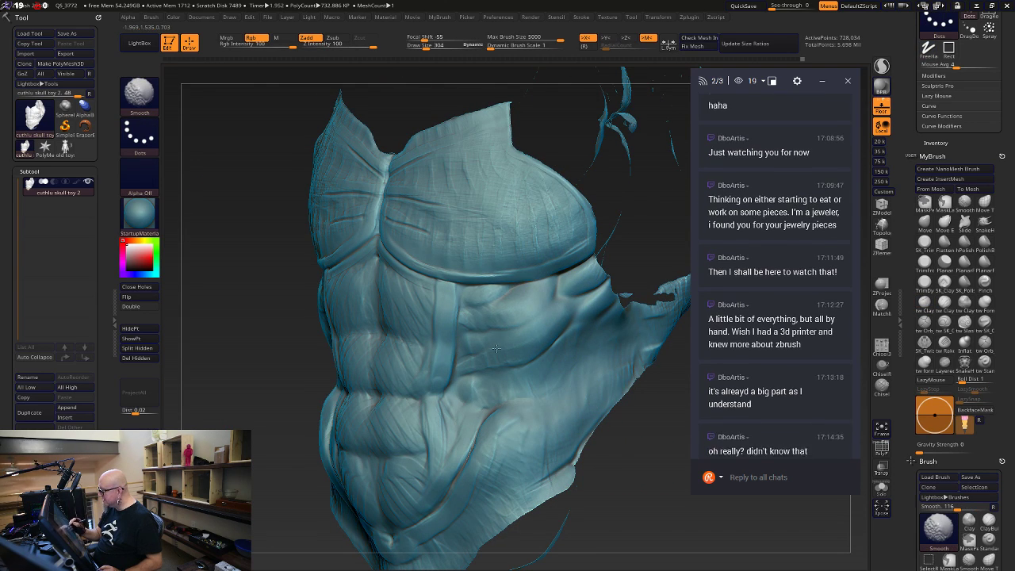
Set the tw ClayTubes draw size to 175 and thicken the outer band along the abdominals from the chest down
key("space")
left_click_drag(547, 321, 538, 322)
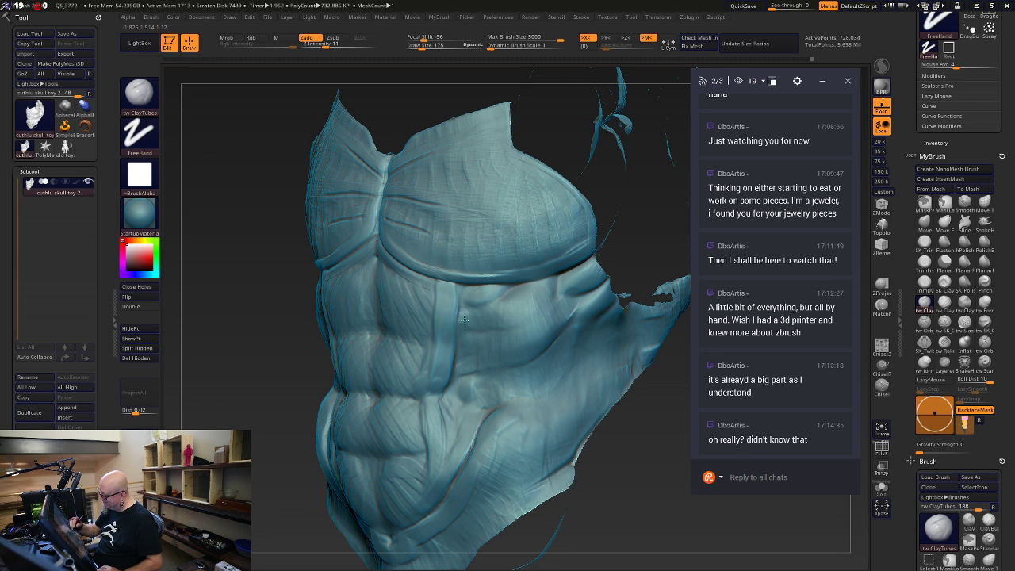
mouse_move(465, 320)
left_mouse_down()
mouse_move(448, 390)
mouse_move(449, 330)
left_mouse_up()
mouse_move(430, 391)
left_mouse_down()
mouse_move(454, 295)
mouse_move(432, 412)
mouse_move(434, 501)
left_mouse_up()
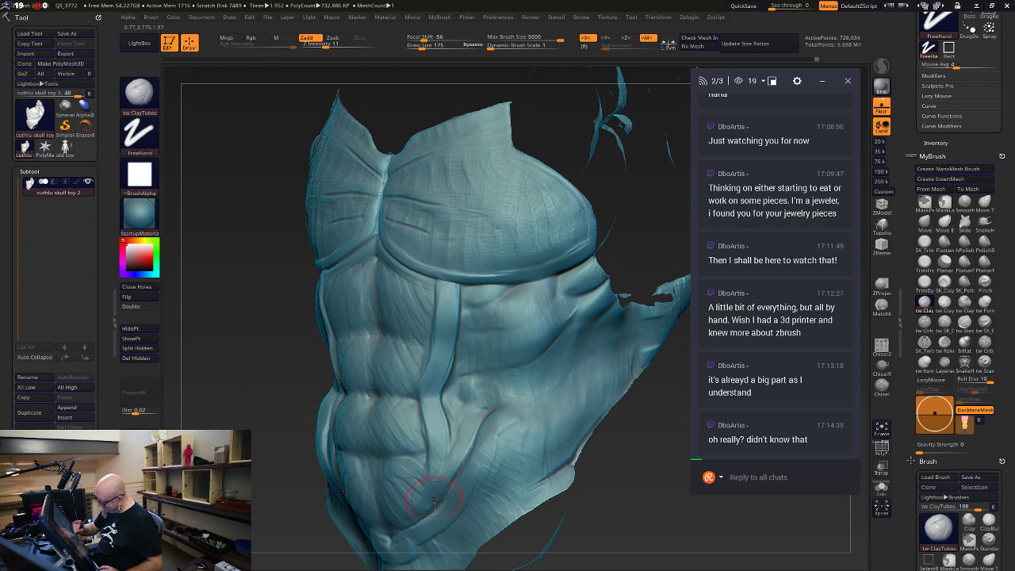
left_click_drag(590, 517, 620, 466, "shift")
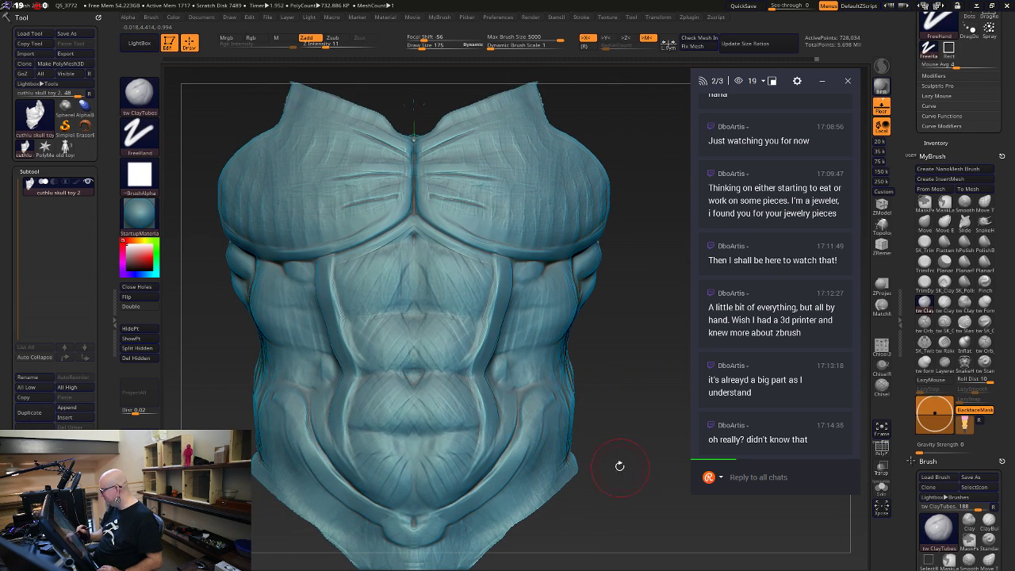
mouse_move(334, 265)
left_mouse_down()
mouse_move(334, 326)
mouse_move(349, 361)
left_mouse_up()
Reduce the draw size to 148 and extend the abdominals' outer band down past the waist with tw ClayTubes
left_click_drag(579, 411, 486, 266)
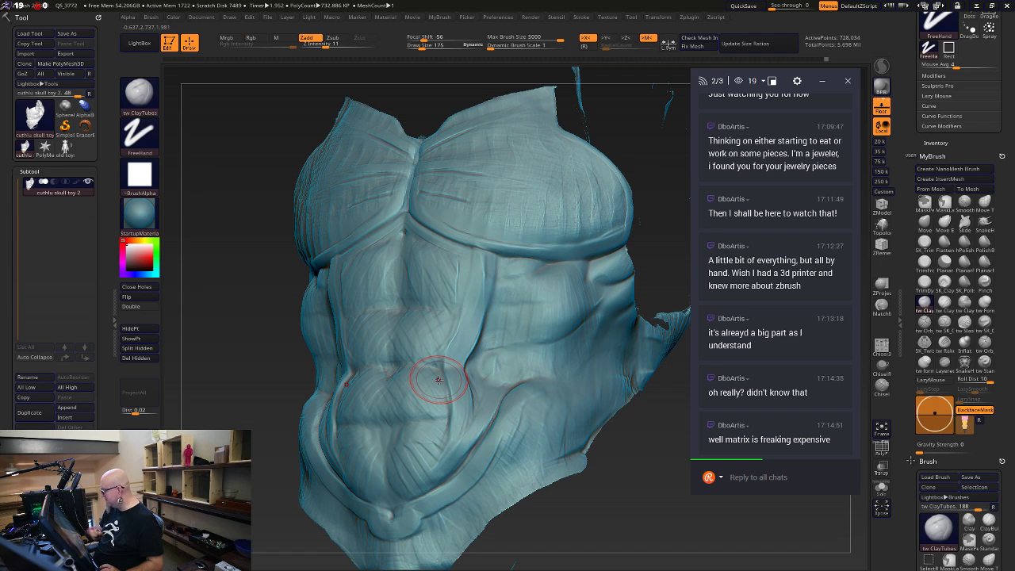
right_click(490, 284)
mouse_move(490, 287)
left_mouse_down()
mouse_move(471, 358)
mouse_move(481, 397)
left_mouse_up()
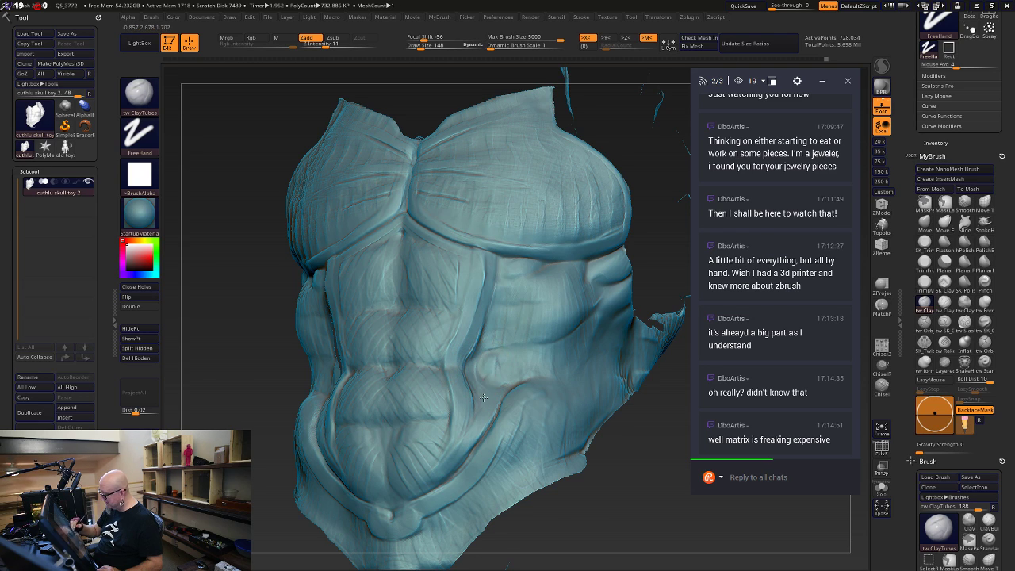
left_click_drag(584, 503, 610, 506)
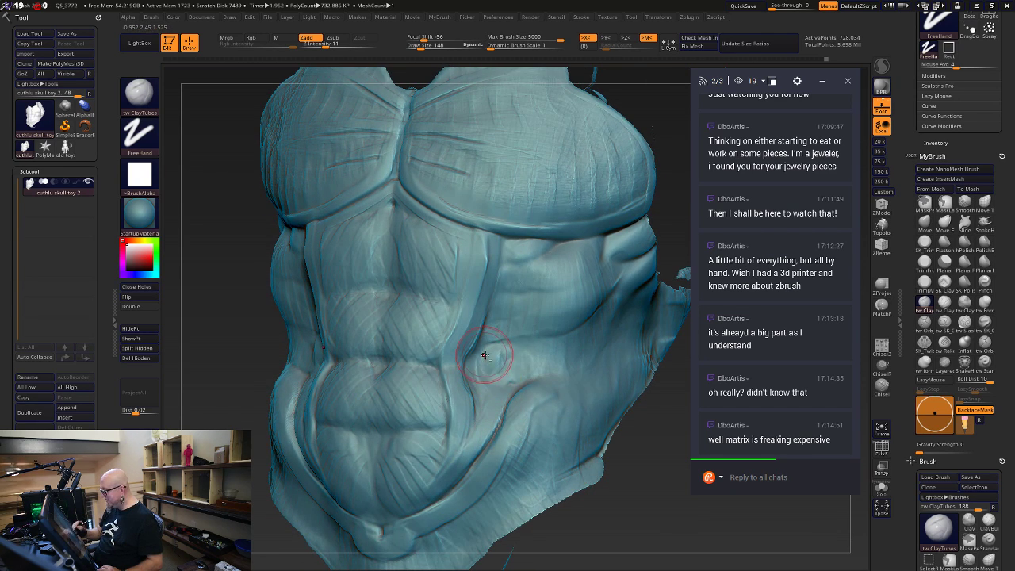
Sculpt a curved ridge sweeping from the abdominals' outer band up along the lower edge of the rib area, above a rounded pocket
mouse_move(490, 364)
left_mouse_down("shift")
mouse_move(474, 369)
mouse_move(525, 333)
mouse_move(468, 362)
left_mouse_up("shift")
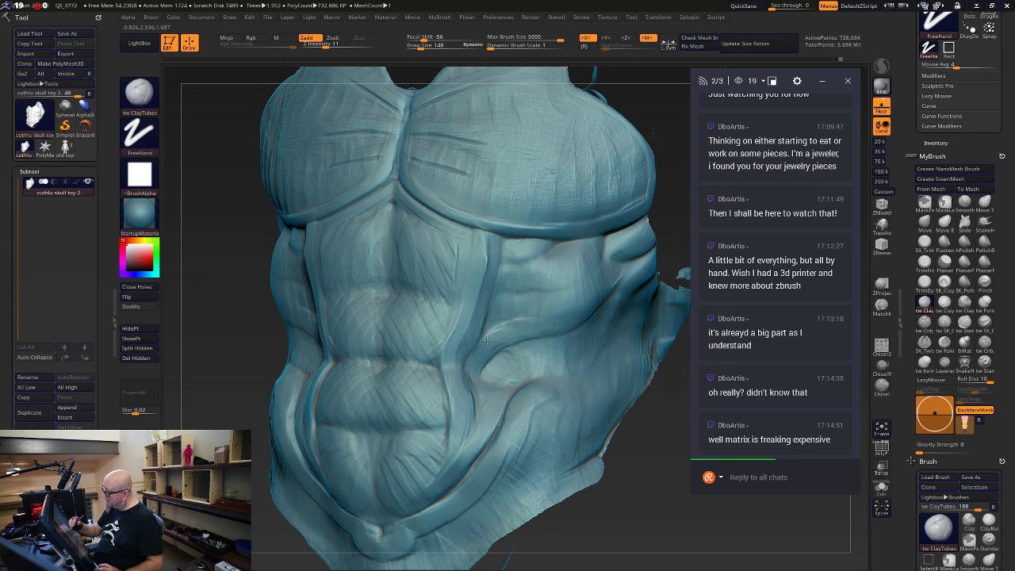
mouse_move(519, 333)
left_mouse_down()
mouse_move(478, 353)
mouse_move(477, 376)
mouse_move(466, 361)
mouse_move(491, 326)
left_mouse_up()
mouse_move(633, 480)
left_mouse_down()
mouse_move(643, 479)
mouse_move(628, 489)
mouse_move(542, 338)
mouse_move(588, 277)
left_mouse_up()
left_click_drag(525, 331, 587, 272)
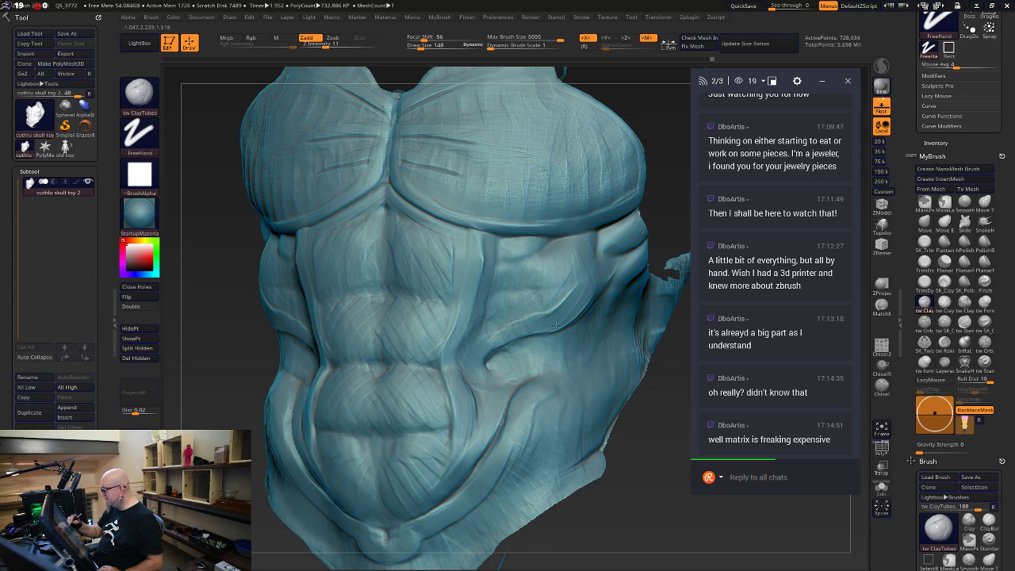
Define the small muscle folds beneath the chest's outer corner with tw ClayTubes strokes
left_click_drag(649, 514, 495, 305)
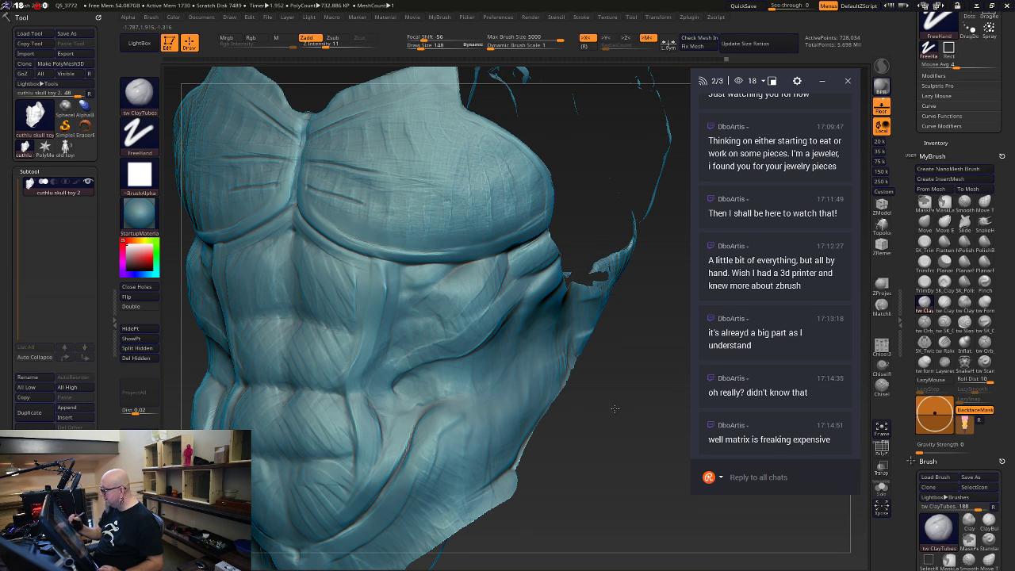
mouse_move(613, 409)
left_mouse_down()
mouse_move(614, 449)
mouse_move(564, 317)
left_mouse_up()
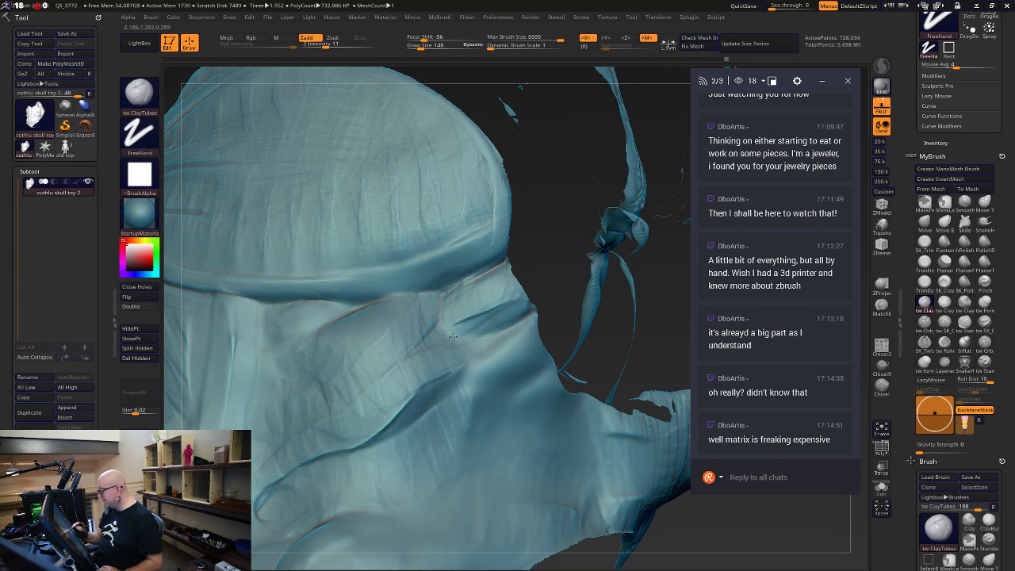
left_click_drag(456, 322, 526, 309)
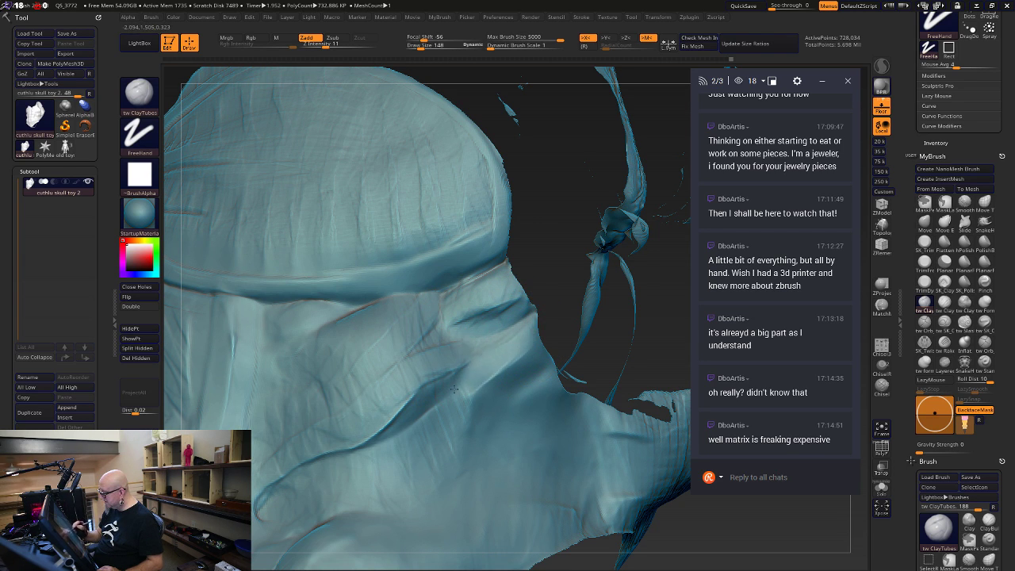
Add diagonal muscle fibres with tw ClayTubes across the flank below the rib ridge, running toward the back
mouse_move(661, 321)
left_mouse_down()
mouse_move(641, 473)
mouse_move(634, 356)
mouse_move(557, 279)
left_mouse_up()
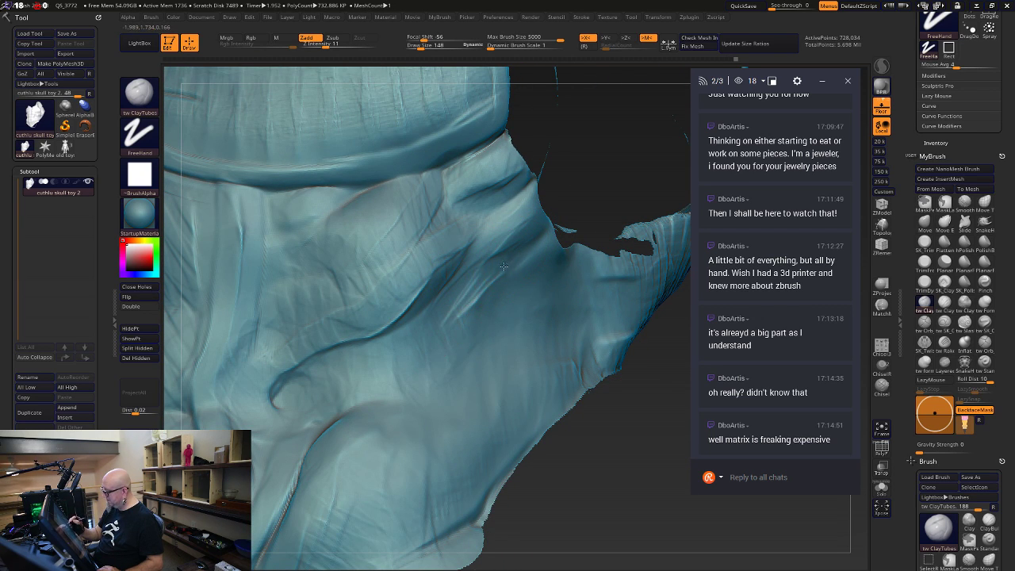
left_click_drag(504, 266, 457, 318)
mouse_move(566, 271)
left_mouse_down()
mouse_move(445, 337)
mouse_move(468, 341)
left_mouse_up()
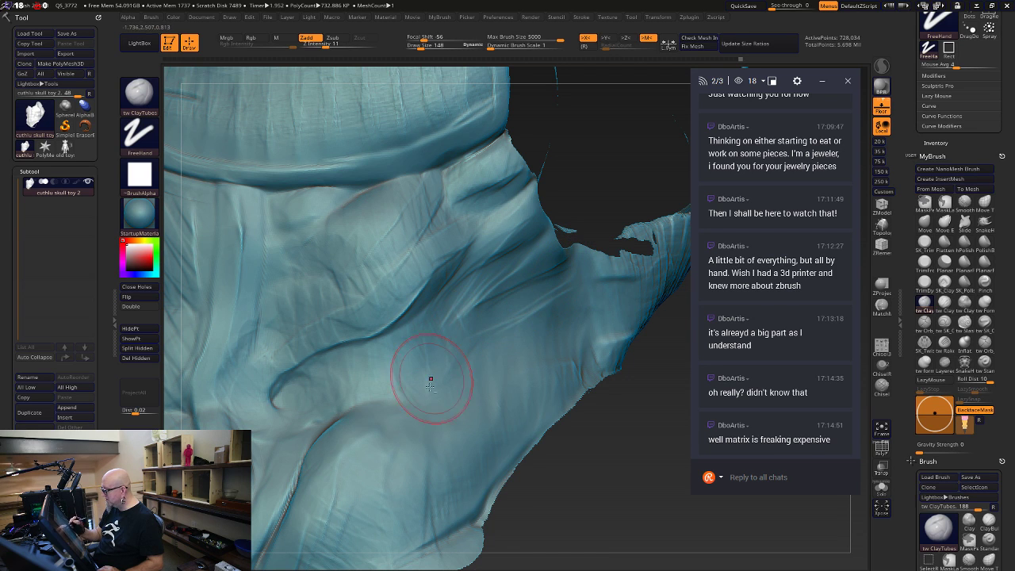
mouse_move(568, 469)
left_mouse_down()
mouse_move(622, 460)
mouse_move(632, 468)
mouse_move(609, 438)
left_mouse_up()
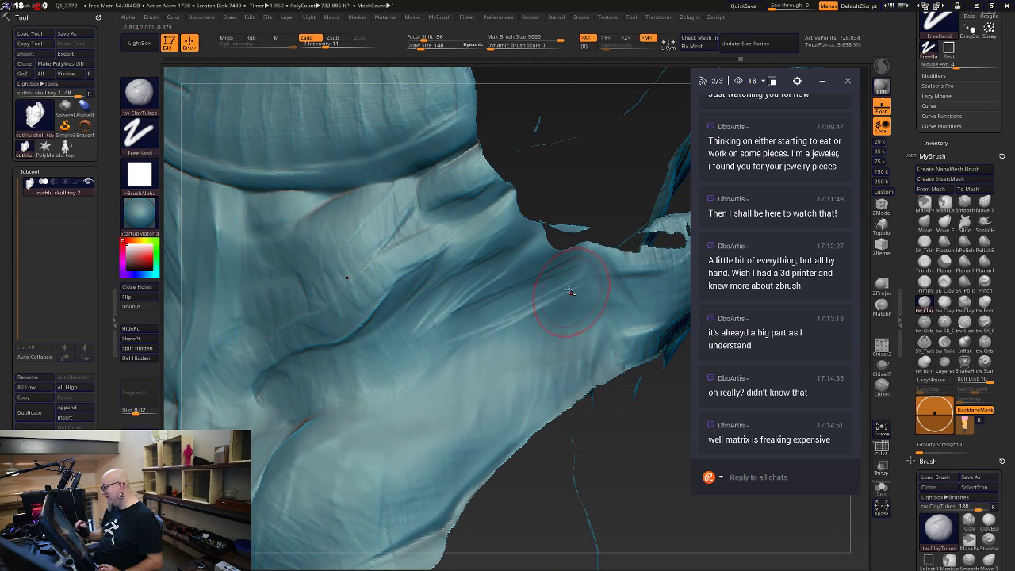
left_click_drag(571, 292, 455, 342)
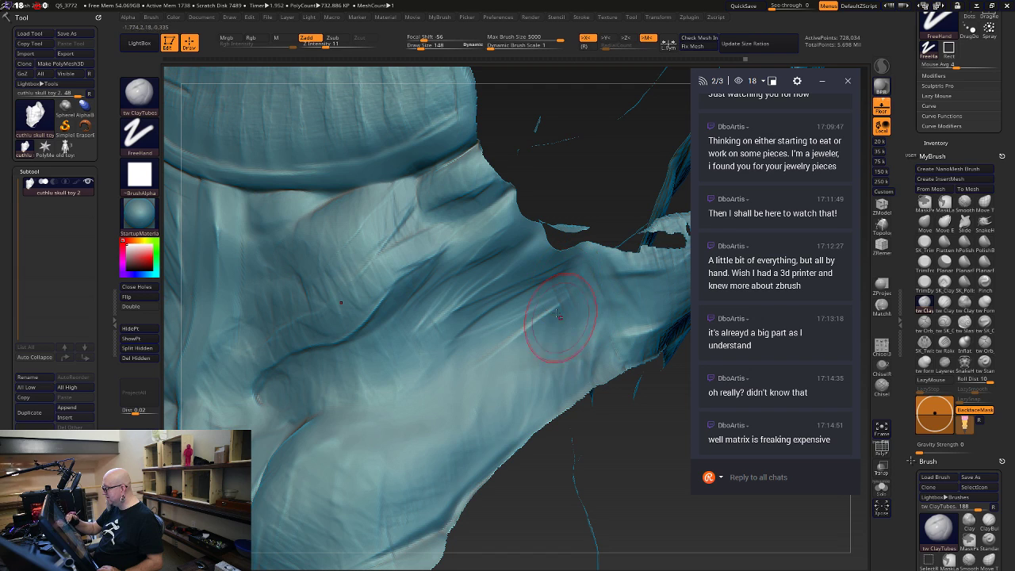
mouse_move(548, 303)
left_mouse_down()
mouse_move(553, 354)
mouse_move(533, 364)
left_mouse_up()
left_click_drag(504, 317, 514, 367)
mouse_move(479, 331)
left_mouse_down()
mouse_move(479, 381)
mouse_move(445, 390)
left_mouse_up()
Set the tw ClayTubes draw size to 91 and resculpt the central abdominals into face-like forms with a lip crease and nose shape
left_click_drag(647, 533, 573, 449, "alt")
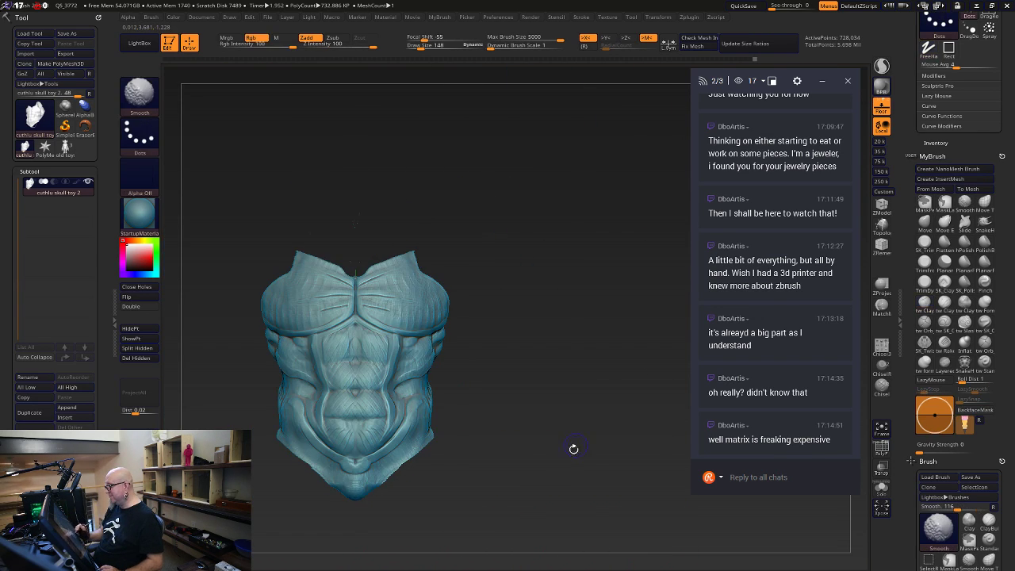
left_click_drag(524, 495, 647, 420, "alt")
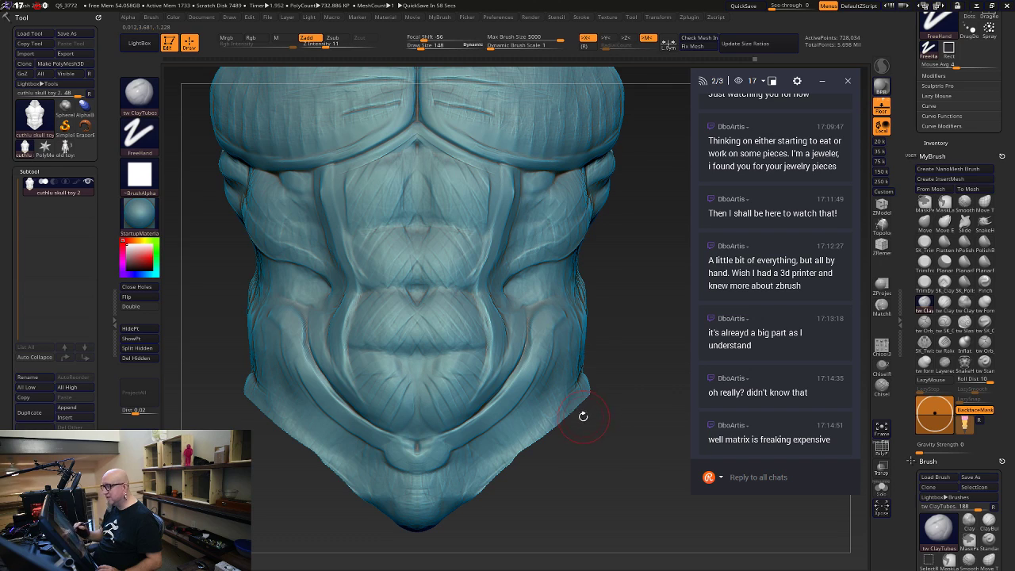
key("space")
left_click_drag(622, 293, 614, 292)
left_click_drag(635, 274, 633, 300)
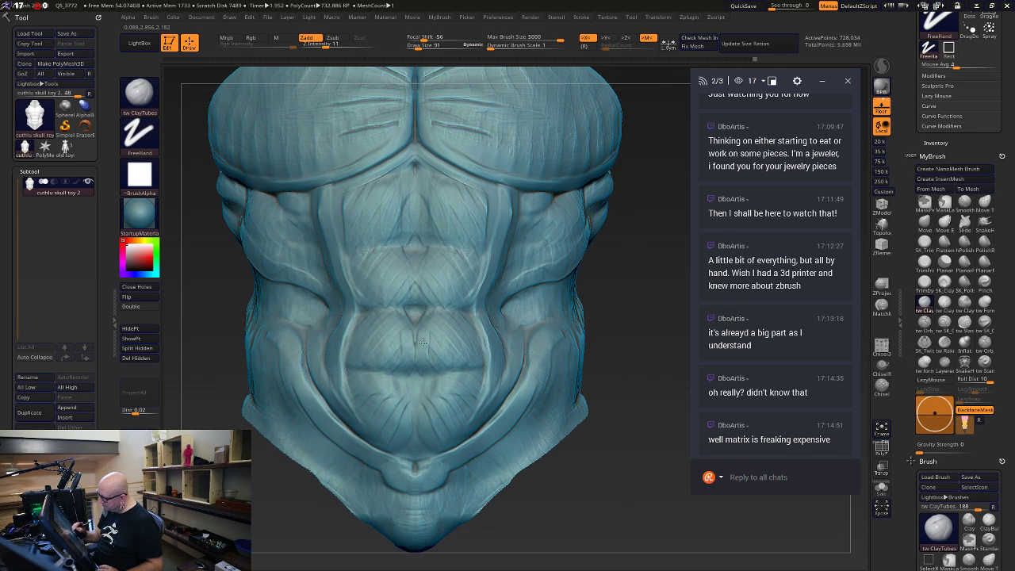
mouse_move(422, 343)
left_mouse_down()
mouse_move(424, 365)
mouse_move(478, 367)
mouse_move(417, 371)
mouse_move(471, 368)
mouse_move(485, 389)
mouse_move(467, 403)
left_mouse_up()
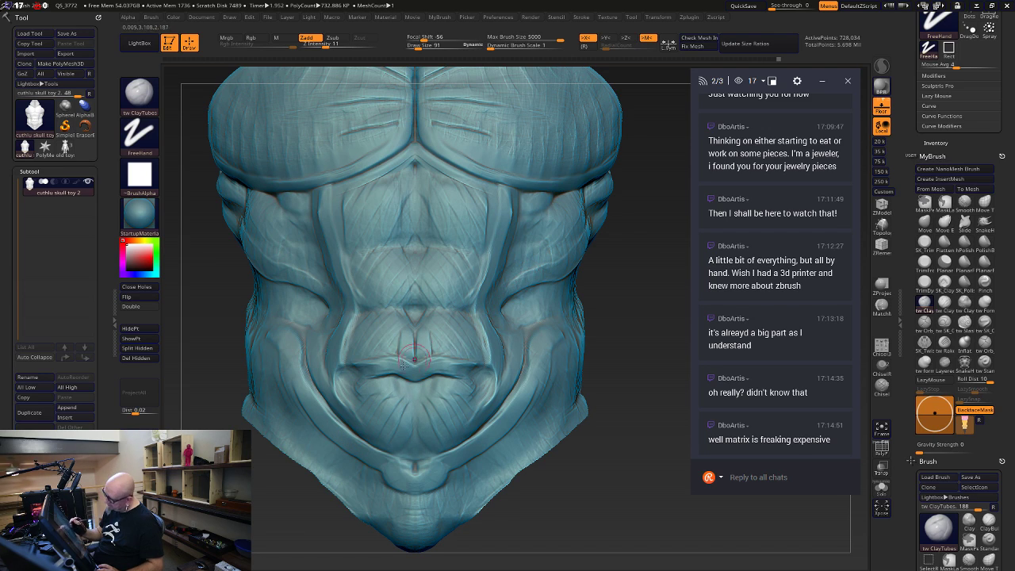
mouse_move(376, 360)
left_mouse_down()
mouse_move(415, 368)
mouse_move(415, 347)
left_mouse_up()
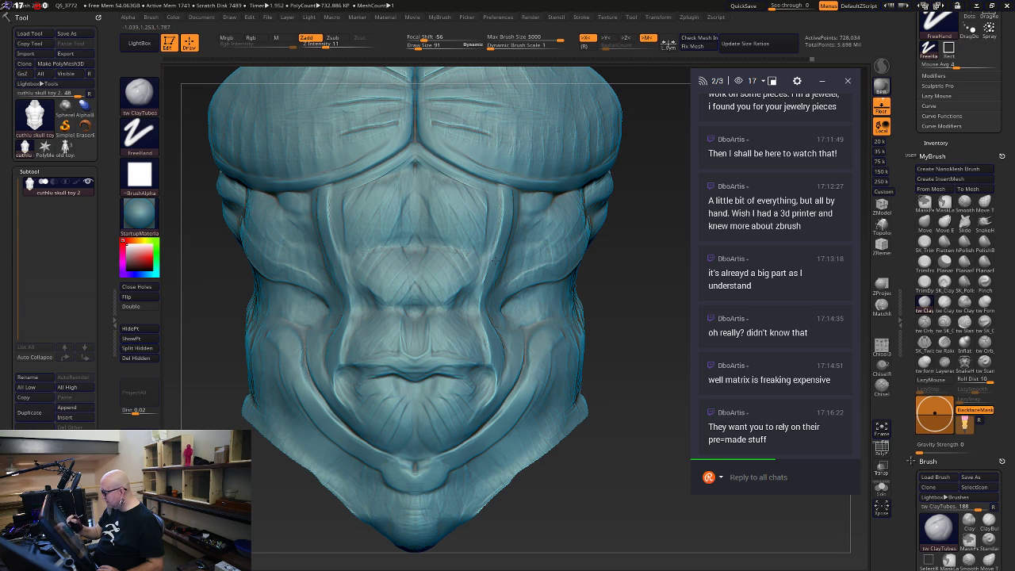
Extend the raised bands beside the central abdominals down around the lip corners with tw ClayTubes and smooth the transition
mouse_move(495, 261)
left_mouse_down()
mouse_move(478, 299)
mouse_move(491, 355)
mouse_move(485, 396)
left_mouse_up()
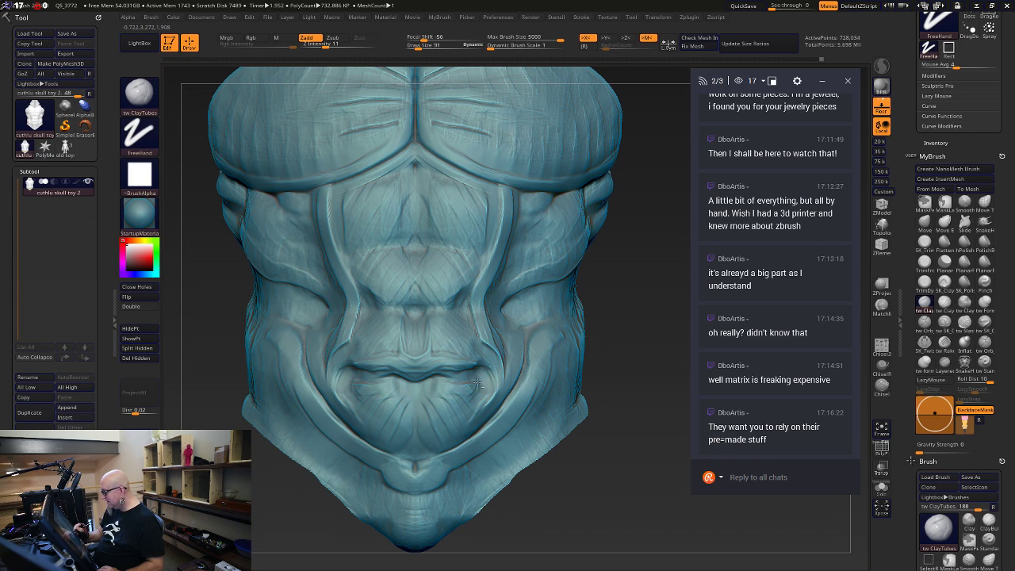
left_click_drag(567, 513, 434, 342, "shift")
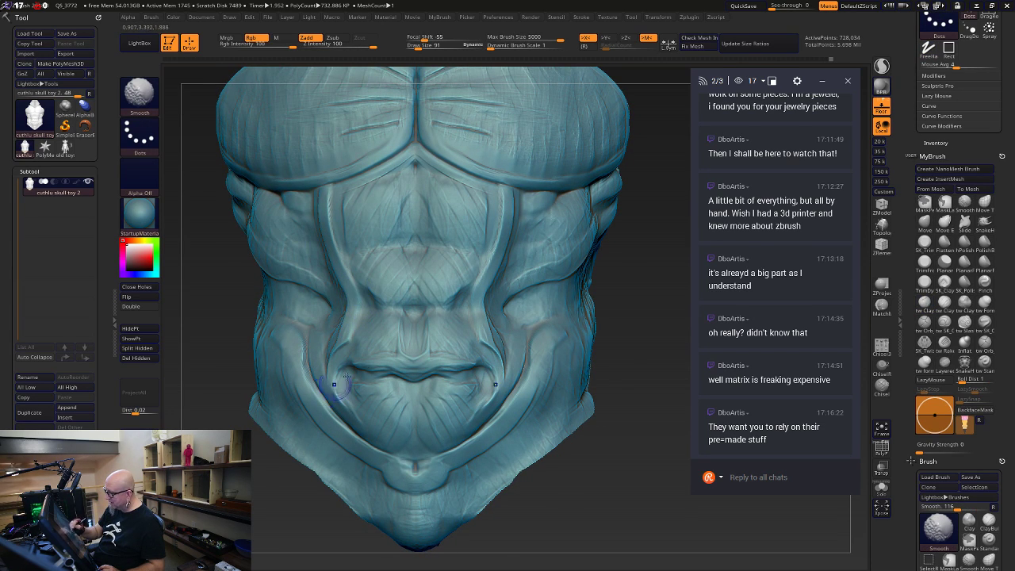
left_click_drag(594, 437, 555, 428)
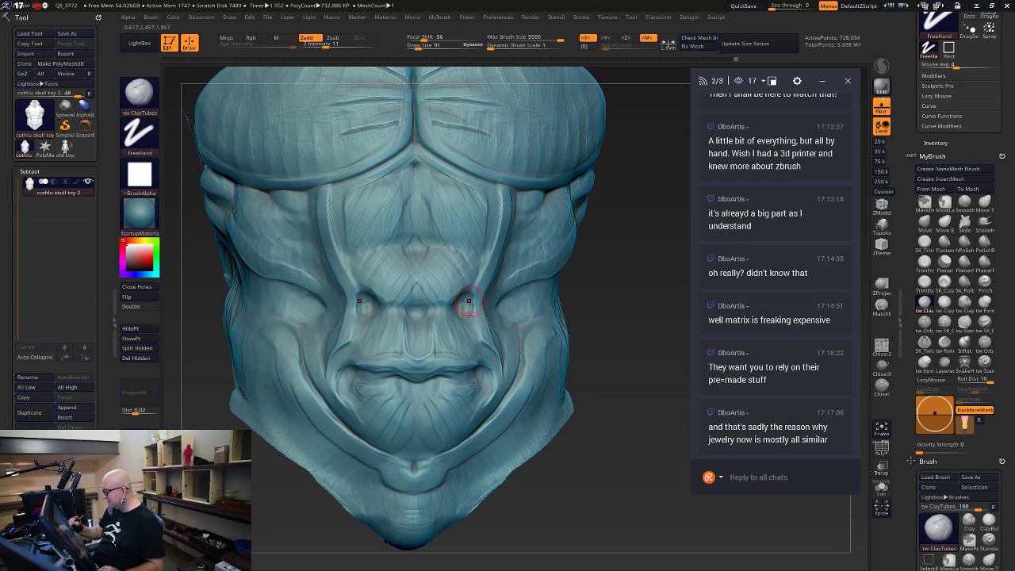
Sculpt the abdominal block below the lip crease into two rounded lobes divided by a central groove
left_click_drag(554, 469, 571, 361, "alt")
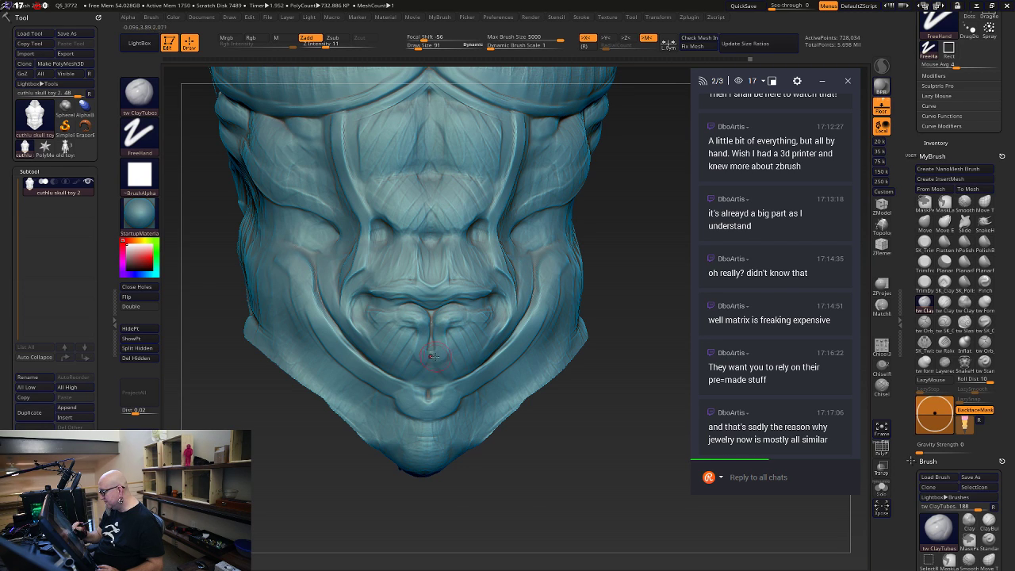
left_click_drag(496, 461, 551, 486)
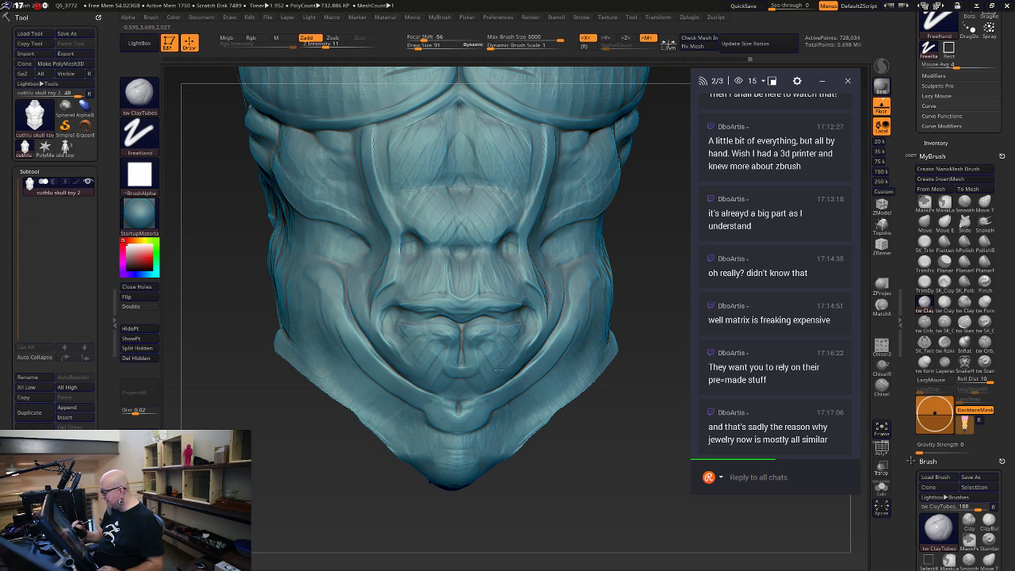
mouse_move(533, 333)
left_mouse_down()
mouse_move(518, 356)
mouse_move(466, 388)
left_mouse_up()
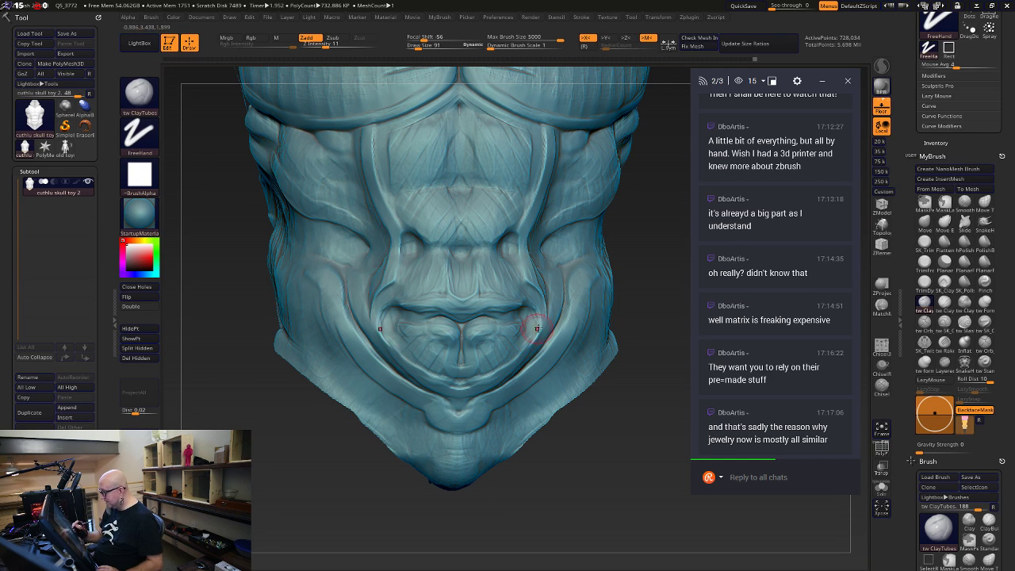
left_click_drag(534, 322, 525, 348)
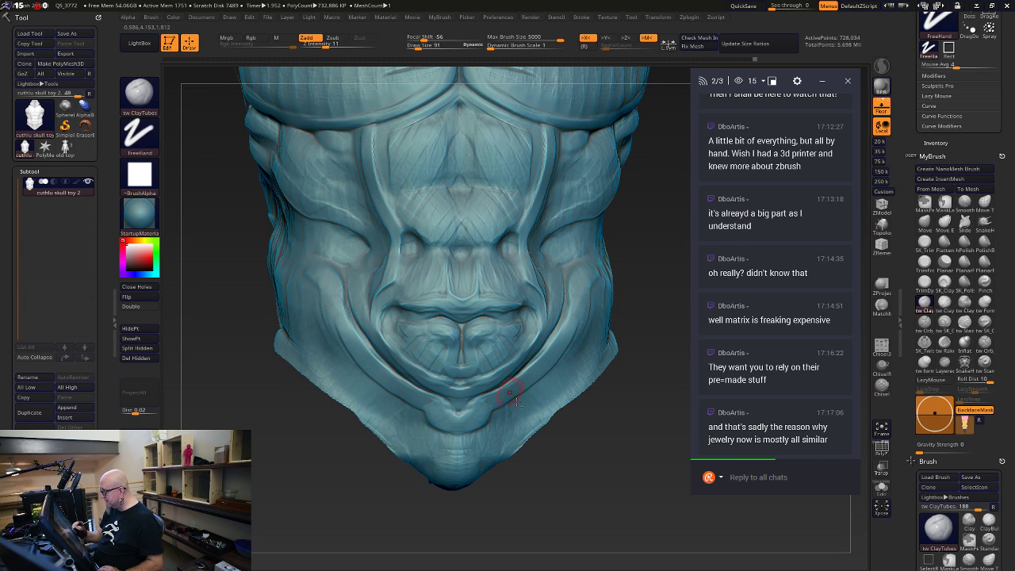
Build up the curved rim beneath the two lobes and define the small cleft form at its lowest point
left_click_drag(575, 485, 574, 527)
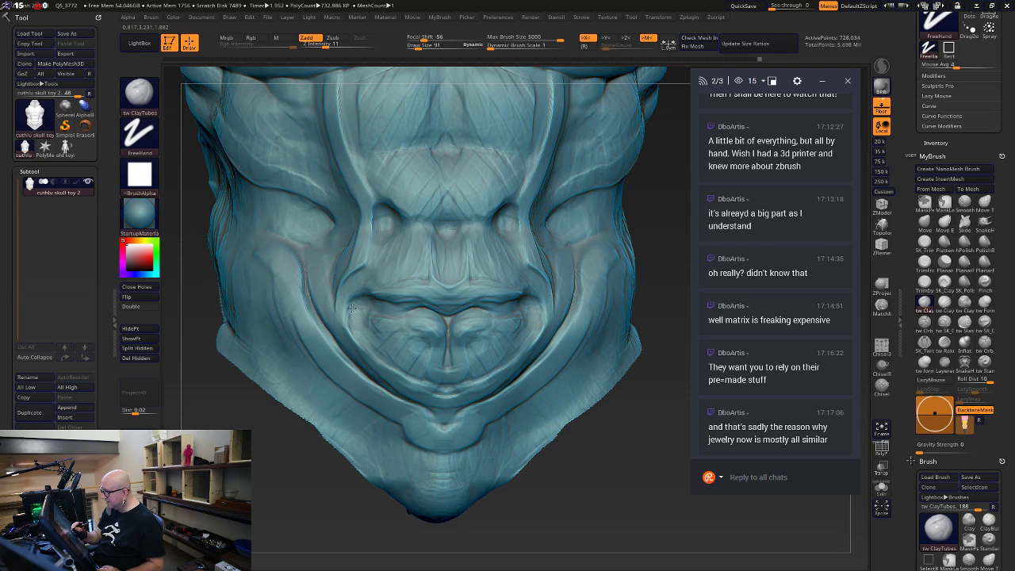
left_click_drag(356, 329, 379, 354)
left_click_drag(452, 387, 499, 369)
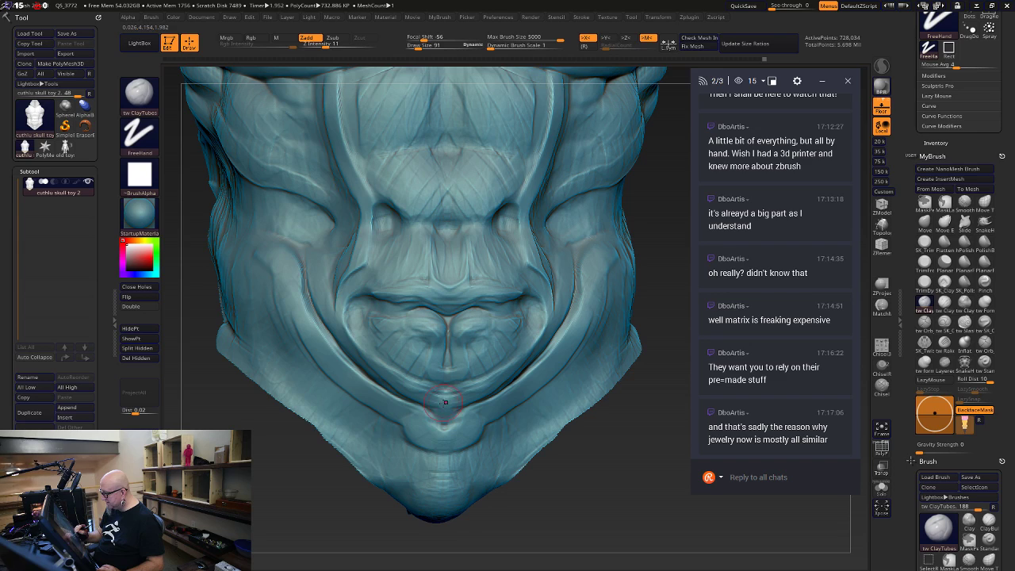
mouse_move(445, 413)
left_mouse_down()
mouse_move(448, 397)
mouse_move(480, 384)
left_mouse_up()
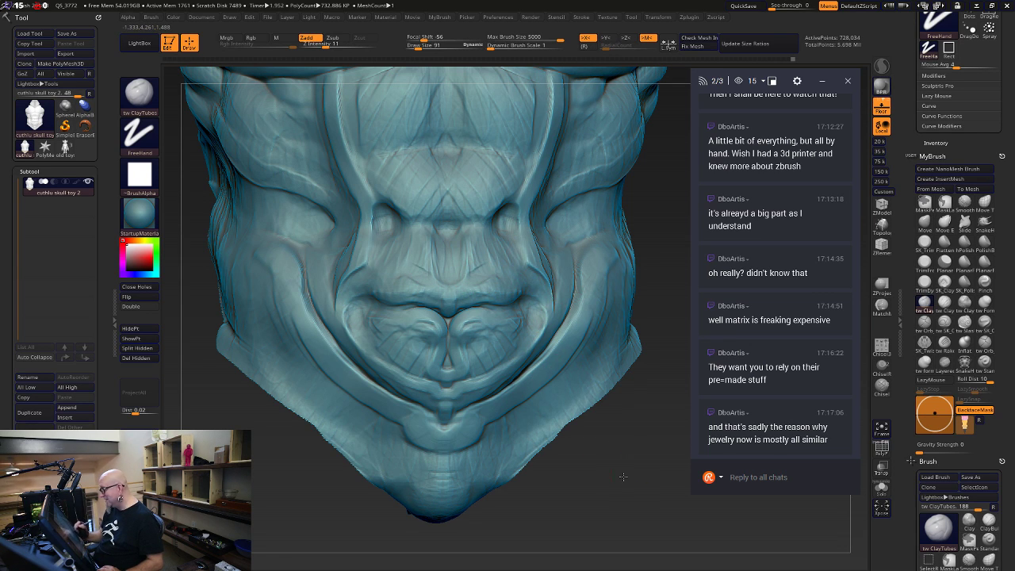
Refine the muscle block above the lip and the long bands framing the abdominals with tw ClayTubes strokes
mouse_move(623, 477)
left_mouse_down()
mouse_move(603, 483)
mouse_move(623, 478)
left_mouse_up()
mouse_move(622, 478)
left_mouse_down("alt")
mouse_move(608, 494)
mouse_move(611, 513)
mouse_move(631, 526)
left_mouse_up("alt")
left_click_drag(493, 295, 499, 286)
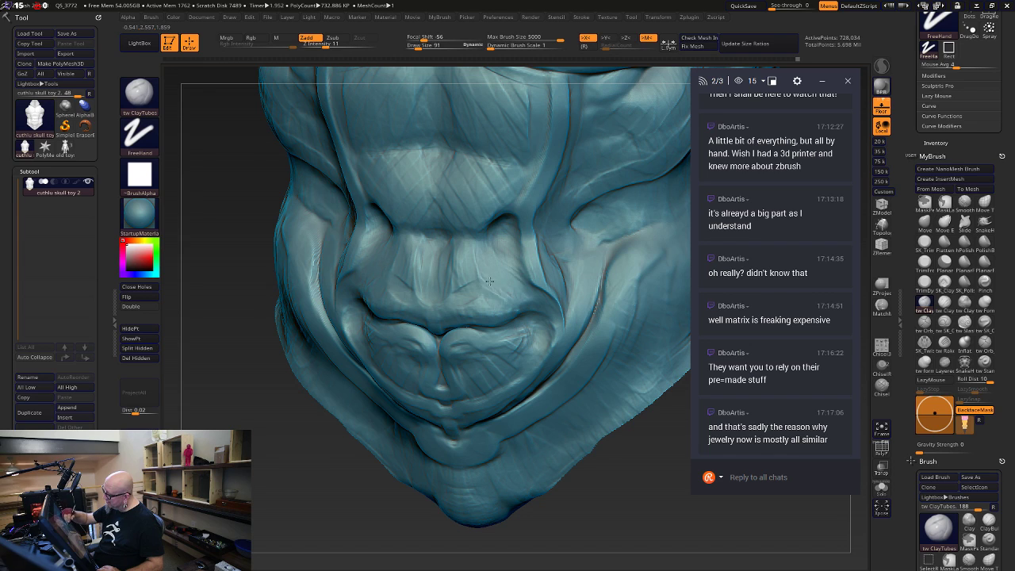
left_click_drag(625, 504, 749, 512)
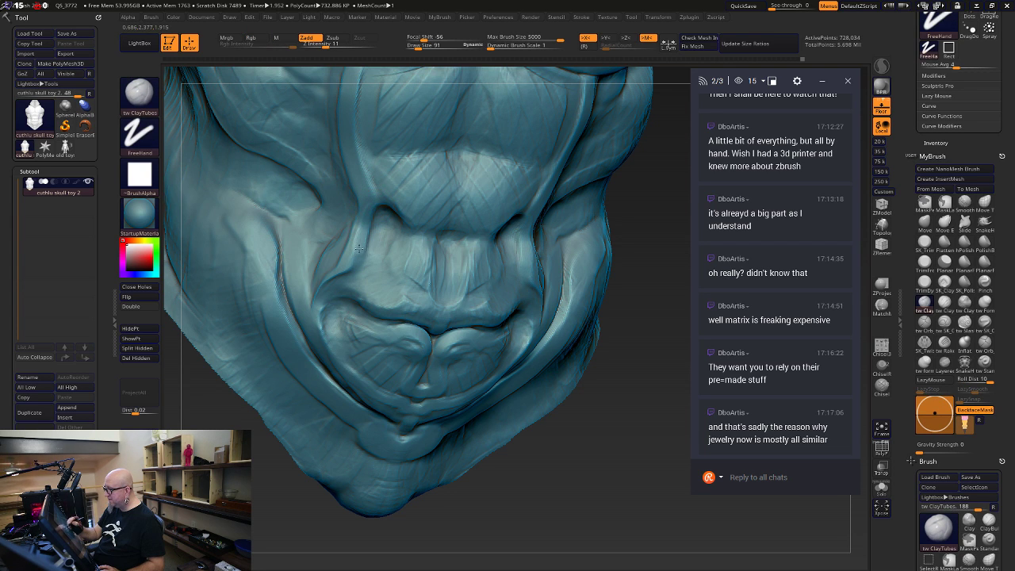
mouse_move(582, 516)
left_mouse_down()
mouse_move(590, 501)
mouse_move(583, 492)
left_mouse_up()
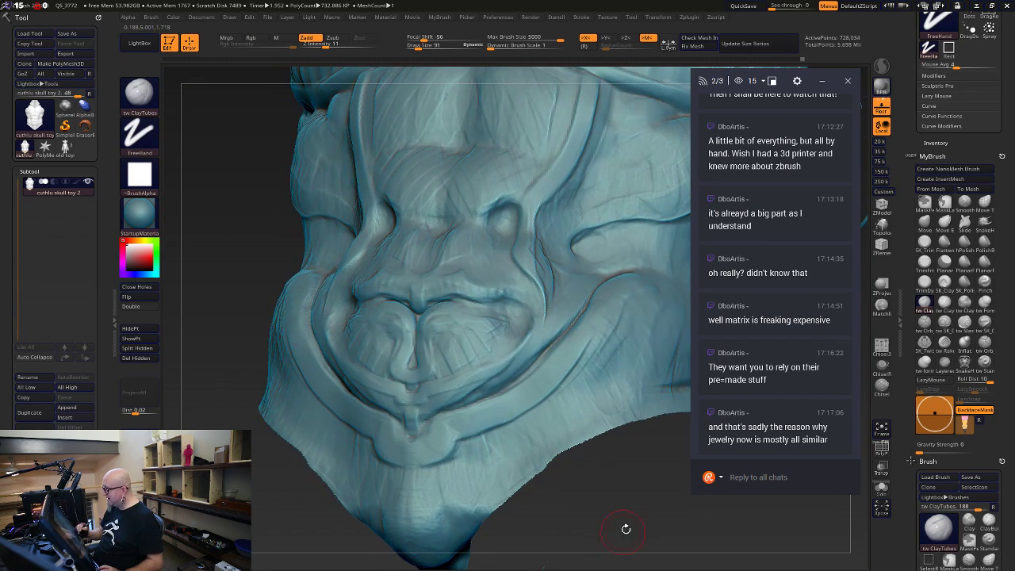
left_click_drag(625, 528, 563, 519)
mouse_move(578, 117)
left_mouse_down()
mouse_move(568, 170)
mouse_move(512, 268)
mouse_move(509, 308)
mouse_move(519, 333)
mouse_move(529, 320)
mouse_move(516, 321)
mouse_move(517, 263)
mouse_move(527, 331)
mouse_move(516, 317)
mouse_move(522, 323)
left_mouse_up()
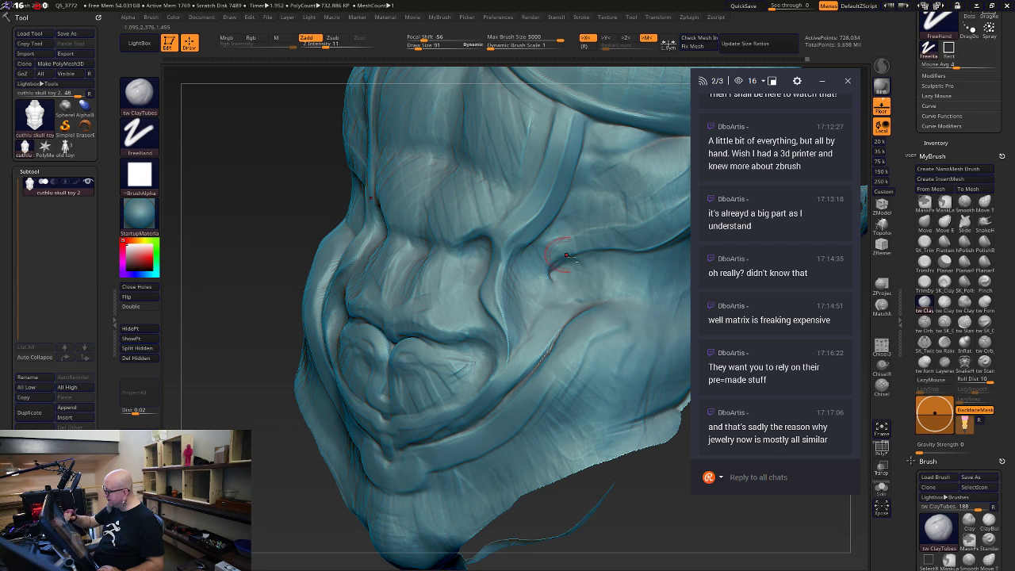
Shape and smooth the folds around both lip corners so they flow into the outer abdominal bands
left_click_drag(679, 516, 680, 505, "shift")
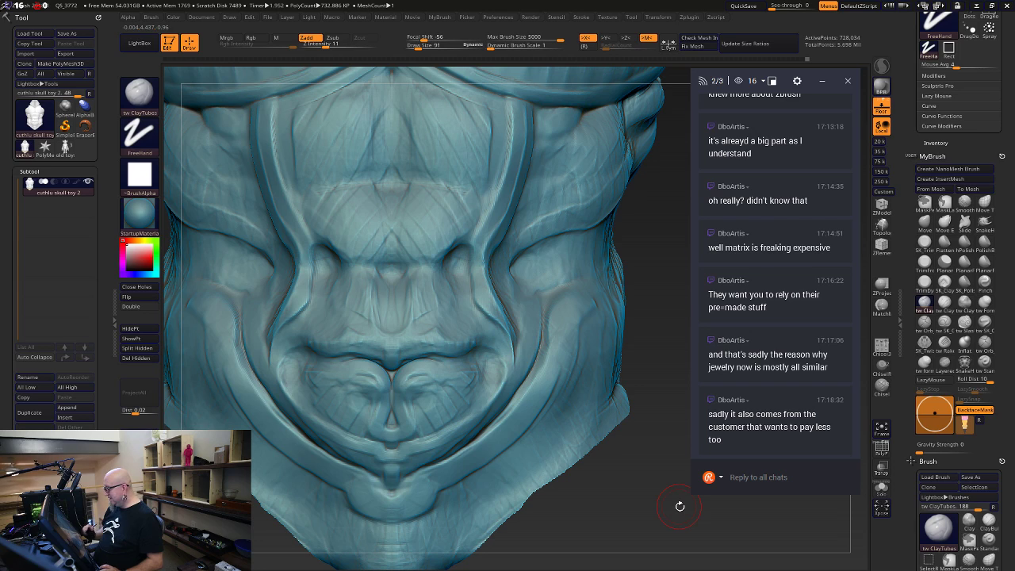
mouse_move(512, 328)
left_mouse_down()
mouse_move(509, 353)
mouse_move(515, 344)
mouse_move(498, 327)
left_mouse_up()
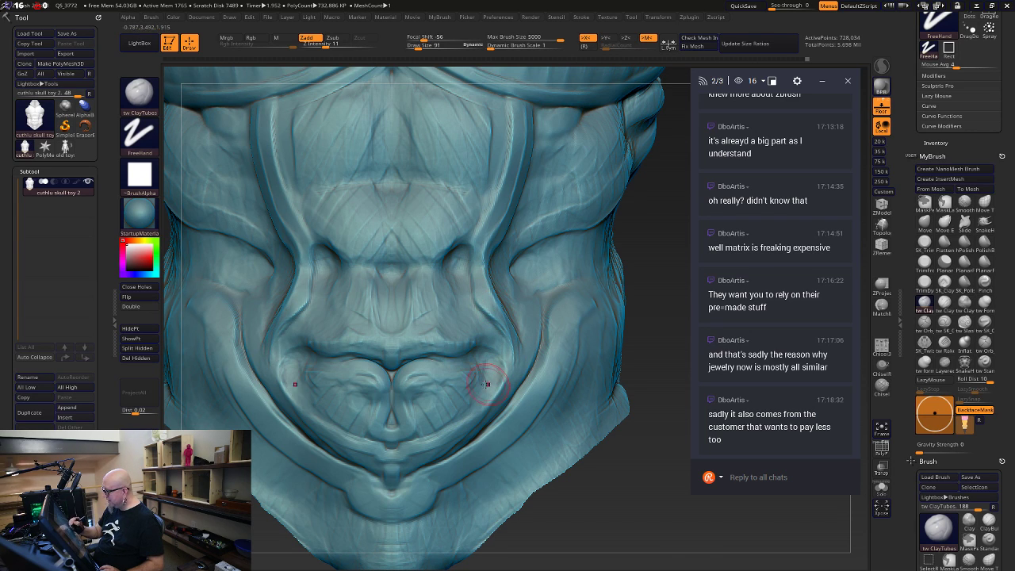
left_click_drag(290, 325, 297, 356, "shift")
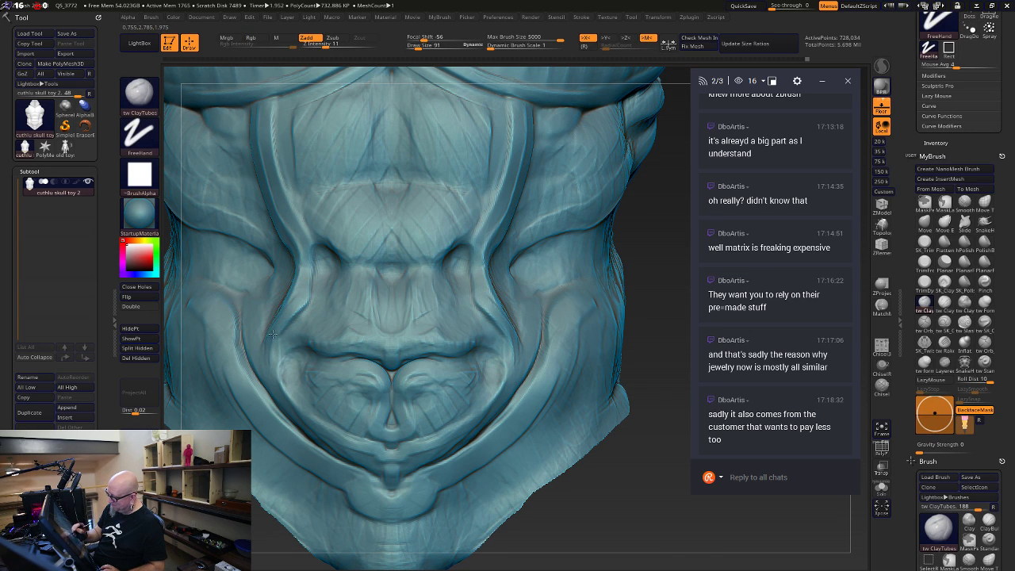
mouse_move(302, 313)
left_mouse_down("shift")
mouse_move(277, 353)
mouse_move(304, 306)
mouse_move(286, 337)
left_mouse_up("shift")
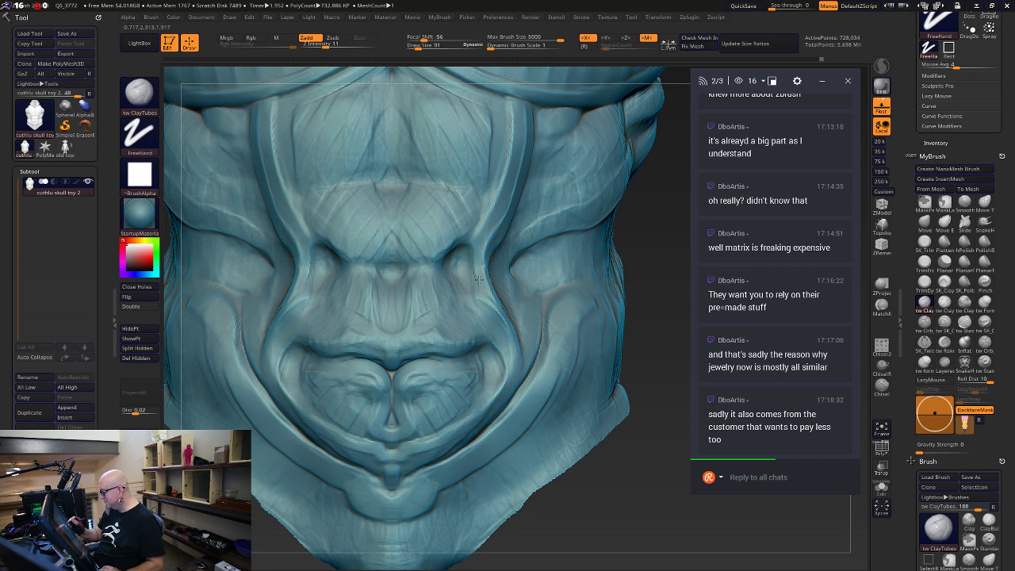
Define the eye-like hollows under the upper abdominal block and the band edges beside them
left_click_drag(479, 279, 485, 246)
left_click_drag(607, 524, 607, 520, "alt")
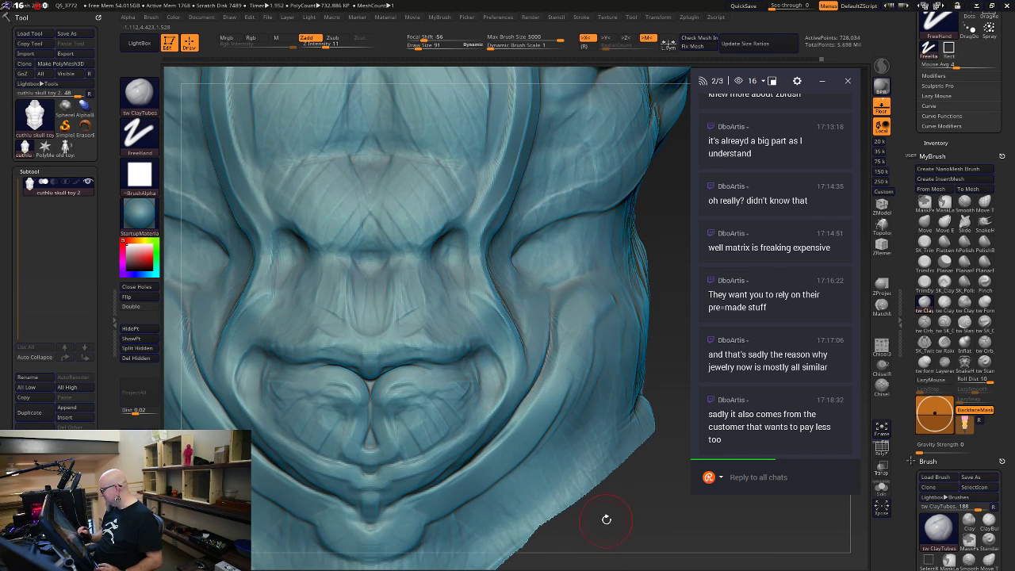
left_click_drag(653, 495, 647, 483)
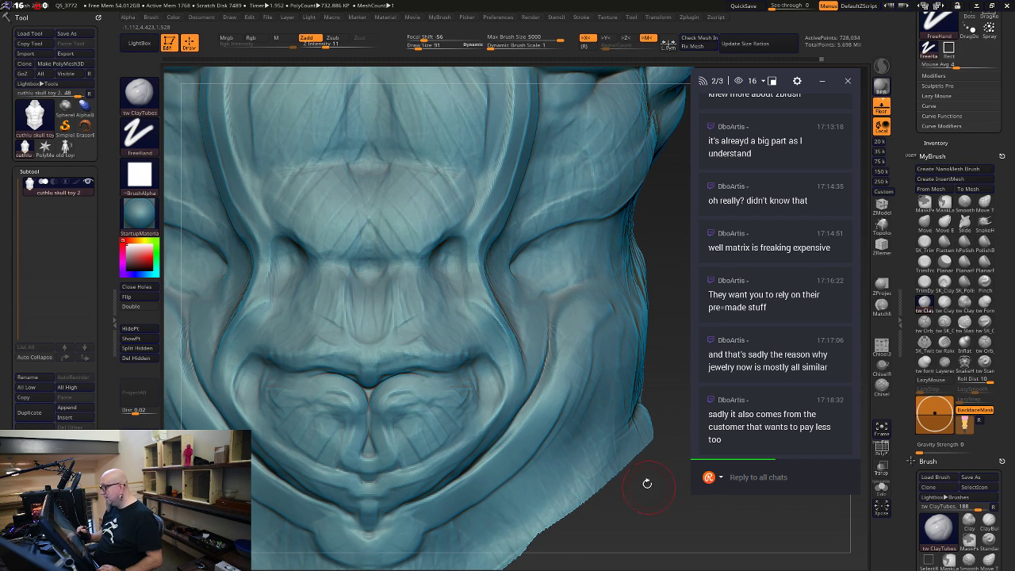
mouse_move(453, 265)
left_mouse_down()
mouse_move(434, 253)
mouse_move(452, 246)
mouse_move(439, 261)
mouse_move(448, 246)
mouse_move(449, 277)
mouse_move(439, 277)
left_mouse_up()
mouse_move(287, 279)
left_mouse_down()
mouse_move(314, 286)
mouse_move(330, 269)
left_mouse_up()
Flatten the cheek planes below the eye-like forms and strengthen the ridge of the upper lip
mouse_move(611, 508)
left_mouse_down()
mouse_move(673, 522)
mouse_move(603, 414)
mouse_move(566, 463)
mouse_move(629, 469)
mouse_move(660, 521)
mouse_move(420, 294)
left_mouse_up()
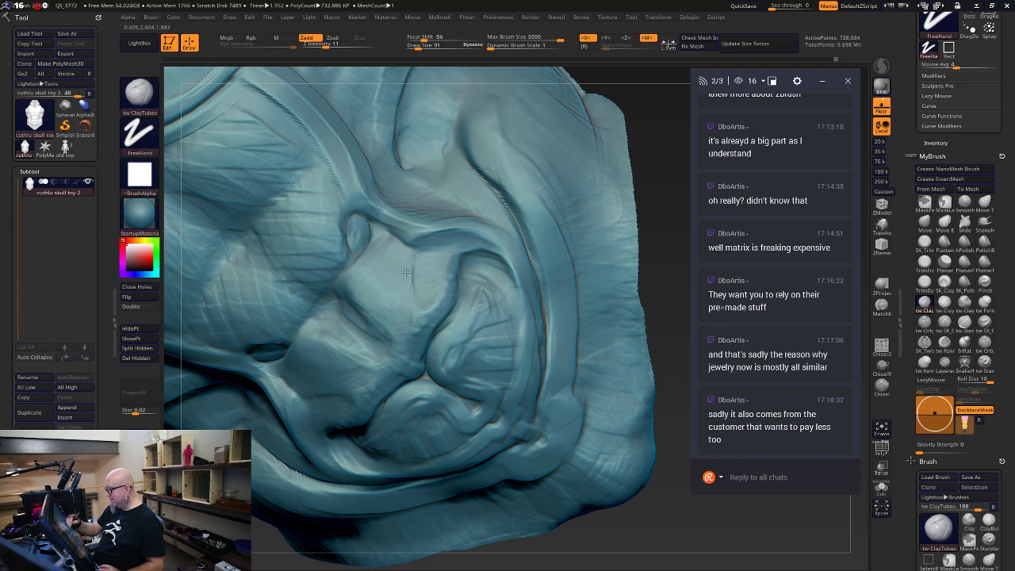
mouse_move(423, 293)
left_mouse_down()
mouse_move(406, 318)
mouse_move(355, 294)
left_mouse_up()
mouse_move(671, 518)
left_mouse_down()
mouse_move(541, 493)
mouse_move(627, 487)
mouse_move(591, 509)
mouse_move(584, 489)
mouse_move(666, 516)
mouse_move(664, 542)
mouse_move(638, 527)
left_mouse_up()
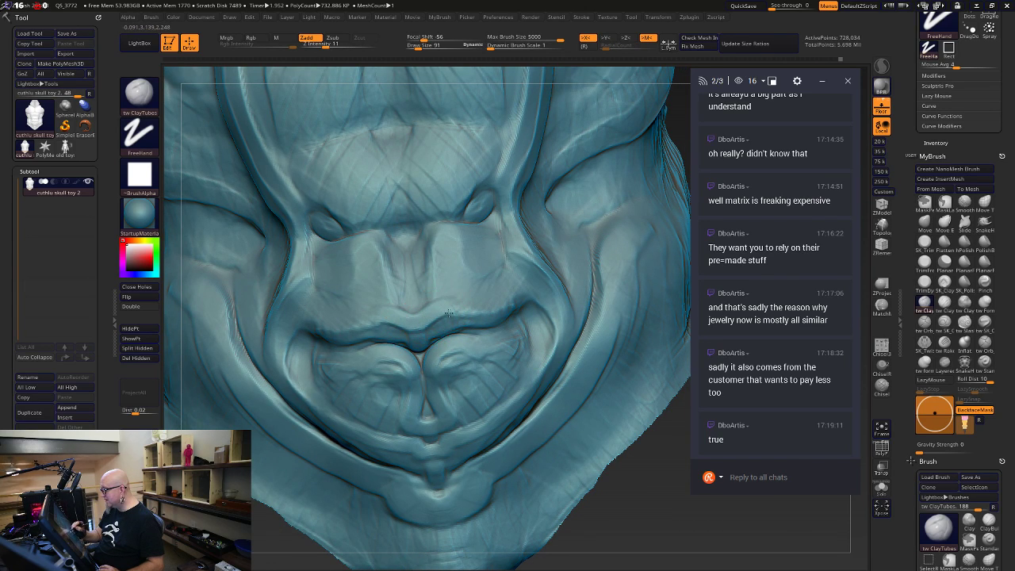
left_click_drag(426, 341, 420, 329)
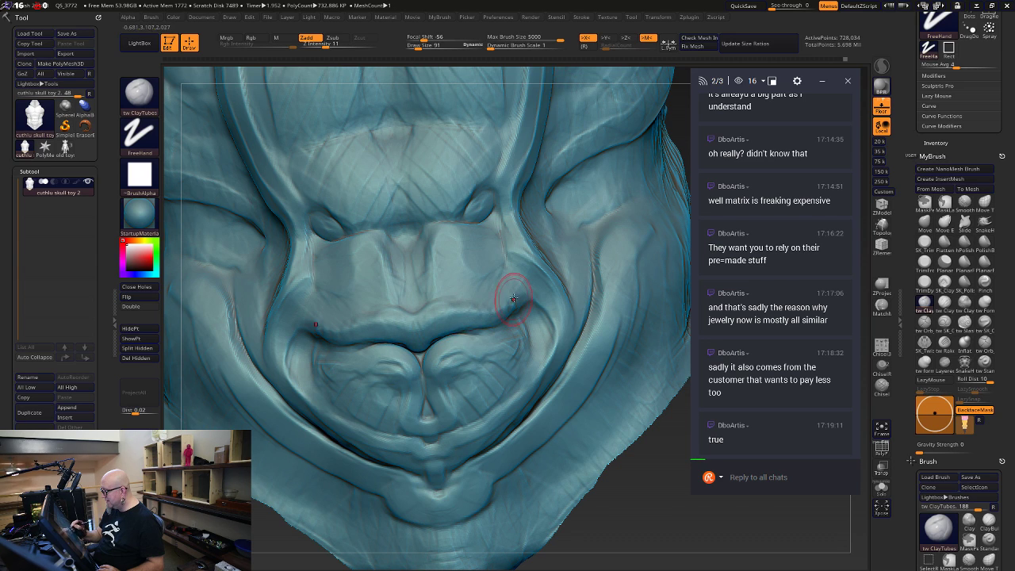
left_click_drag(638, 521, 633, 503)
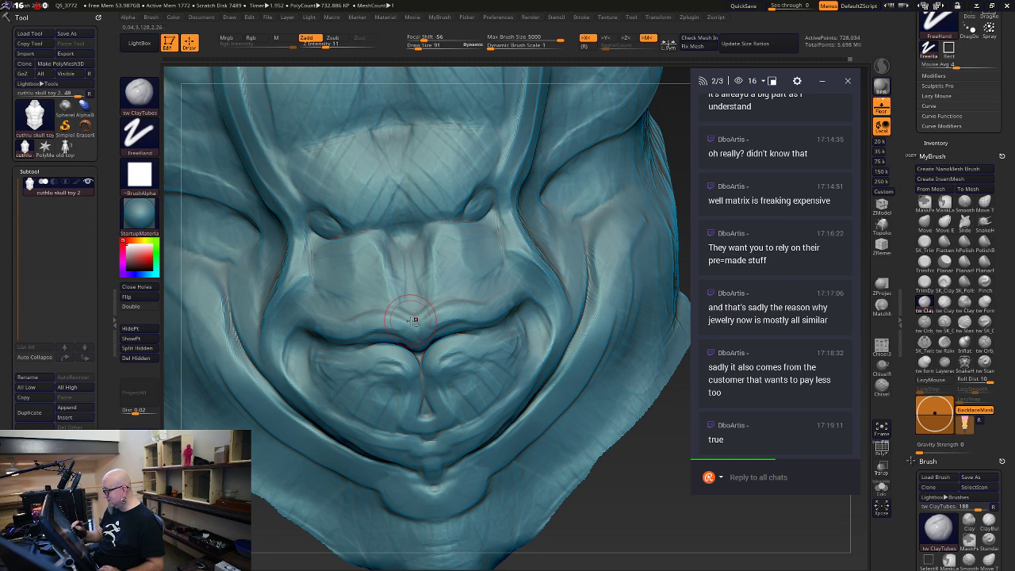
Carve a narrow nose-like groove above the lip and outline the cheek planes on both sides with curved ridges
left_click_drag(435, 307, 441, 268)
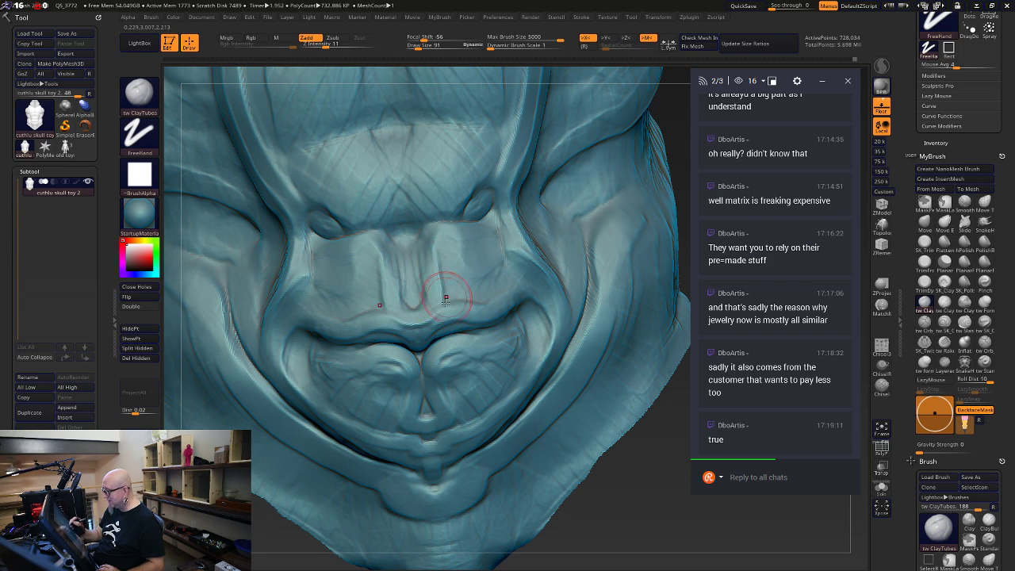
mouse_move(434, 313)
left_mouse_down()
mouse_move(438, 276)
mouse_move(449, 305)
mouse_move(449, 261)
mouse_move(440, 300)
mouse_move(460, 235)
mouse_move(492, 238)
left_mouse_up()
mouse_move(366, 274)
left_mouse_down()
mouse_move(360, 256)
mouse_move(337, 271)
left_mouse_up()
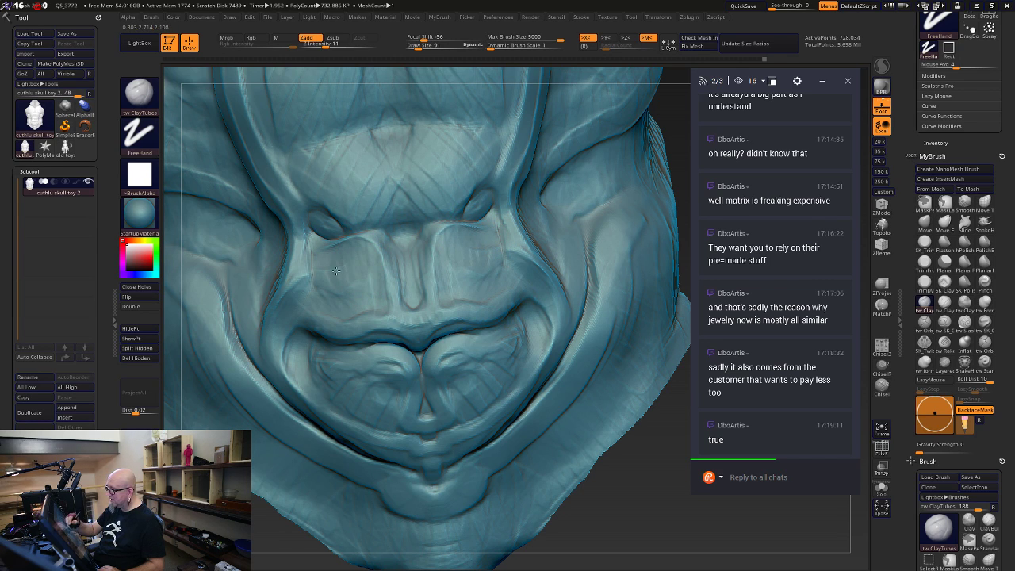
Add curved brow ridges with fine creases above the eye-like forms at the base of the upper abdominal block
left_click_drag(661, 534, 560, 389, "alt")
left_click_drag(547, 468, 613, 563, "shift")
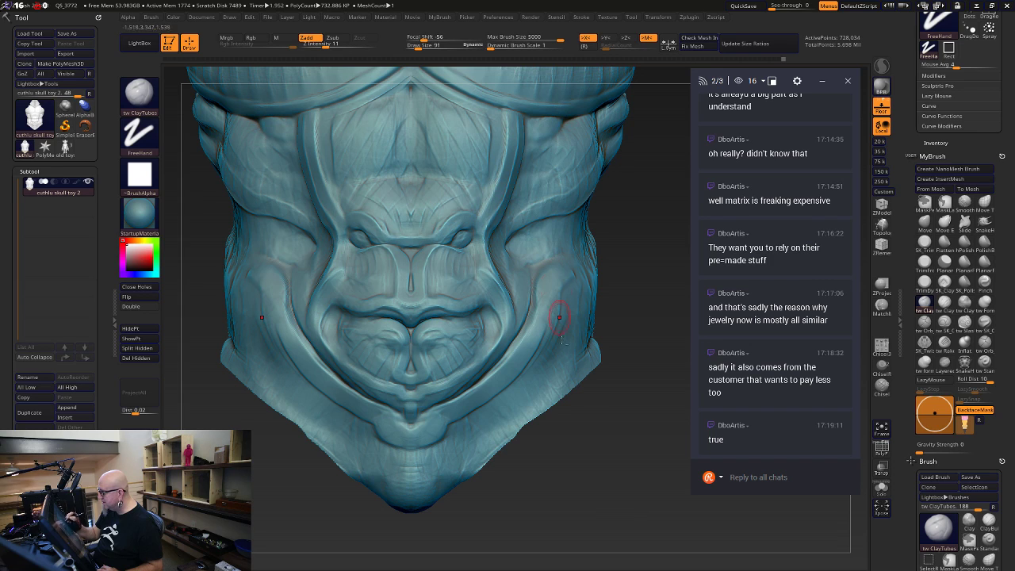
mouse_move(615, 489)
left_mouse_down()
mouse_move(615, 468)
mouse_move(593, 494)
left_mouse_up()
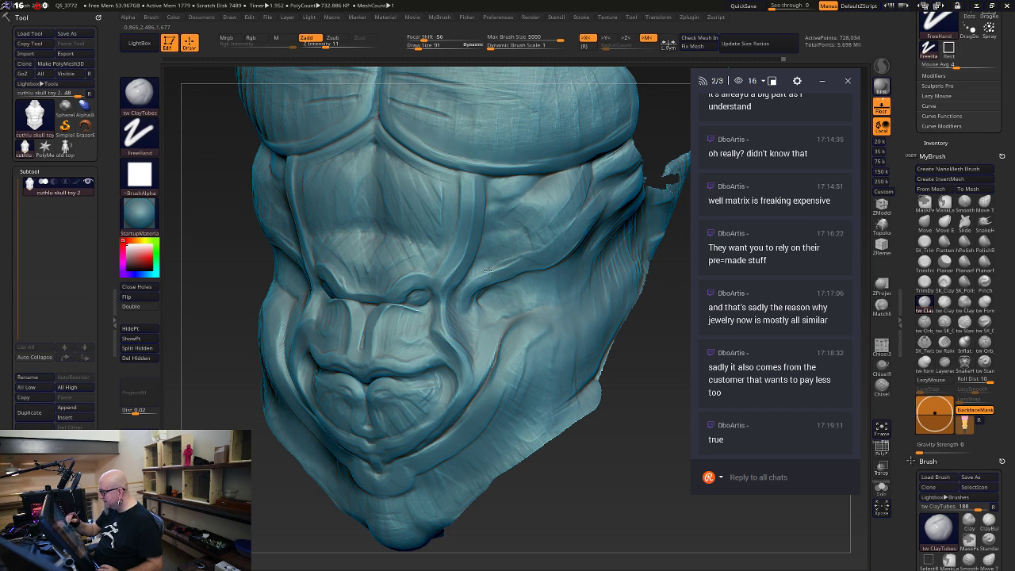
mouse_move(637, 474)
left_mouse_down()
mouse_move(634, 459)
mouse_move(604, 486)
left_mouse_up()
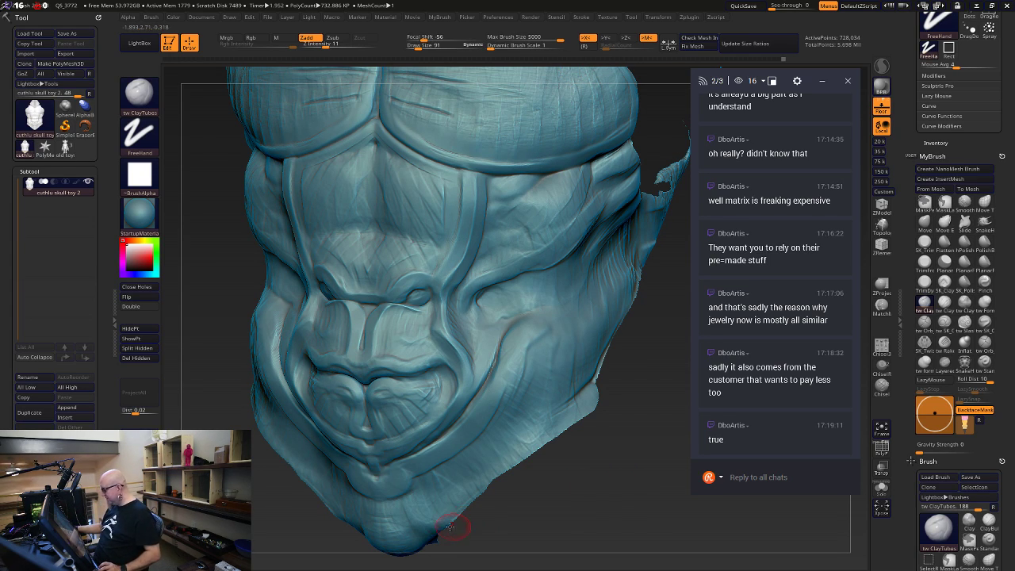
Switch to the Chrome browser and search Google for "astor and orion"
key("super")
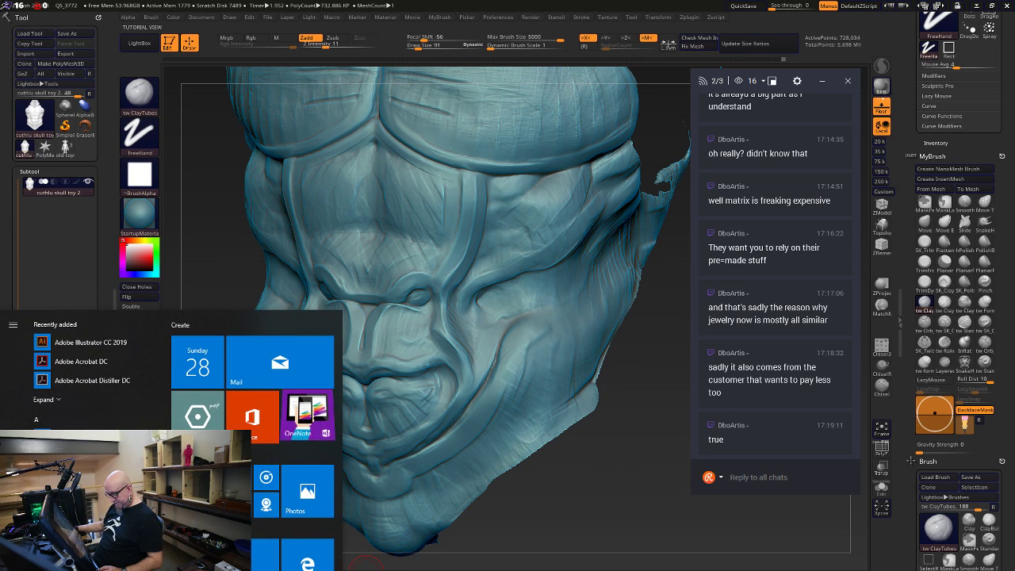
key("super")
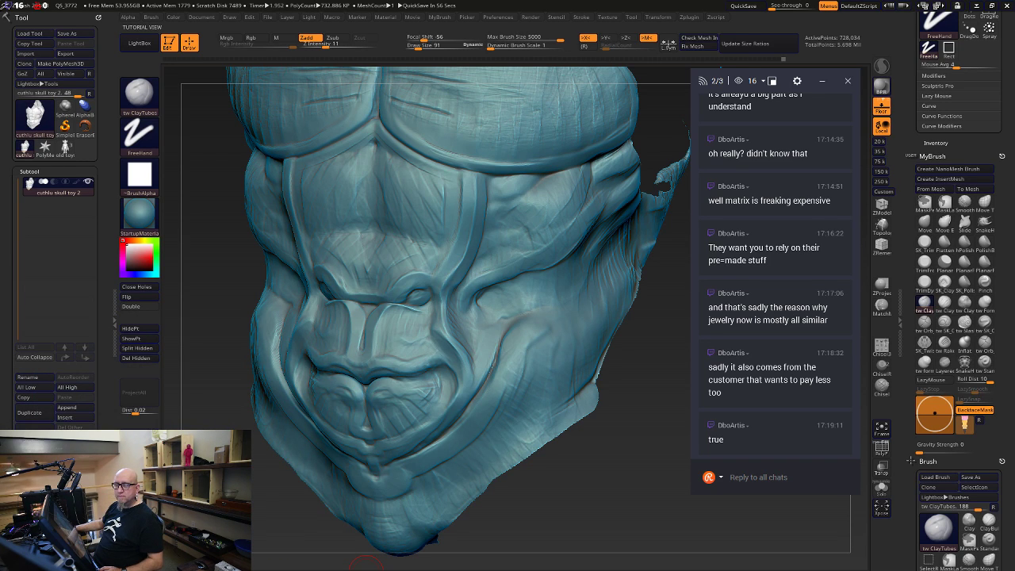
left_click_drag(181, 300, 324, 111)
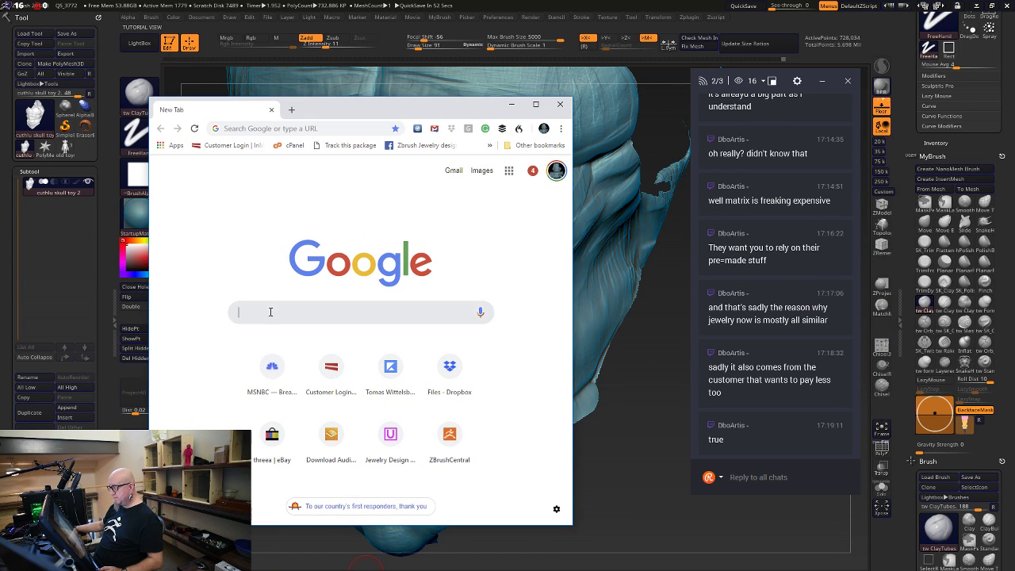
type("as")
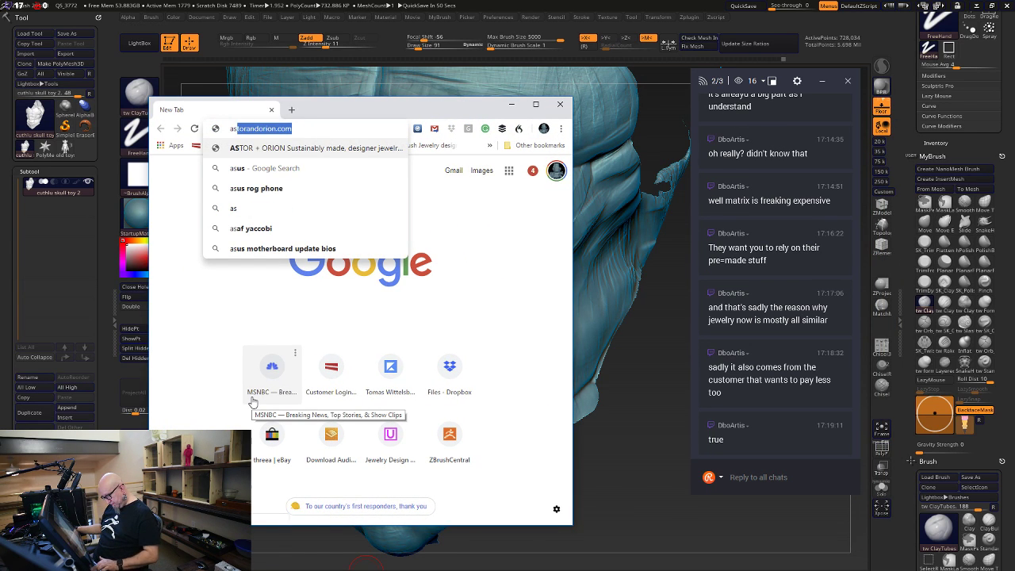
type("t")
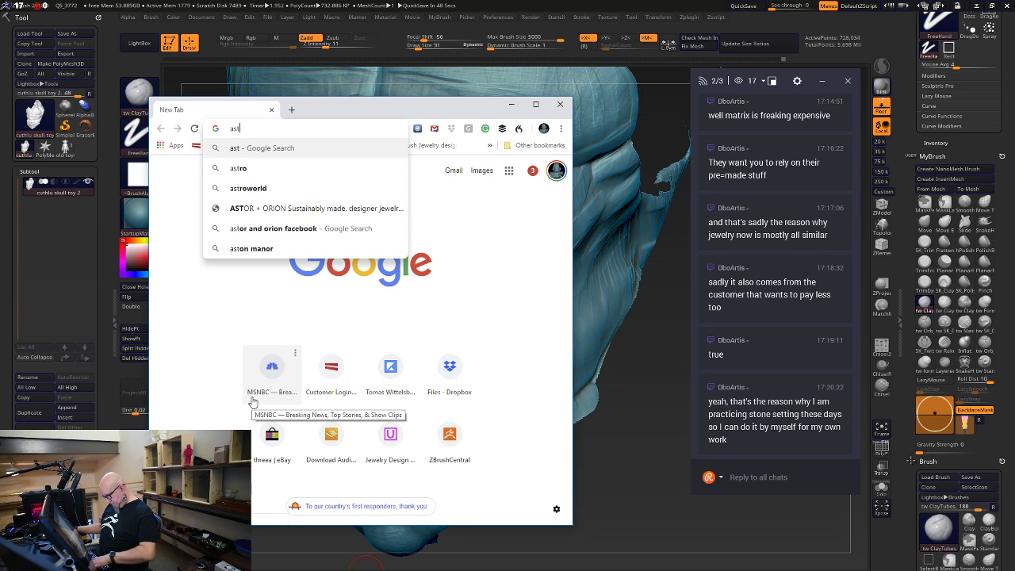
type("or a")
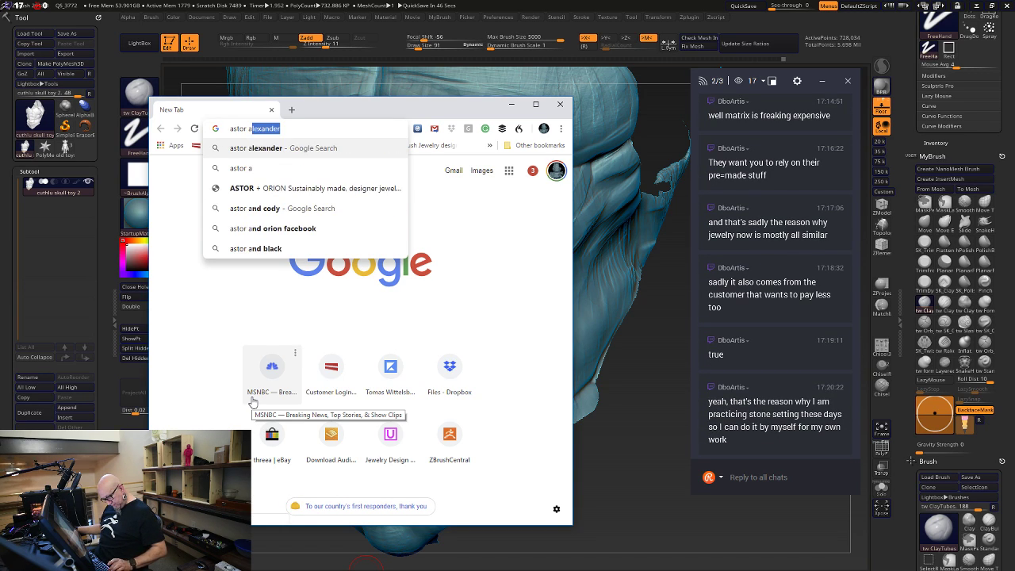
type("nd orion")
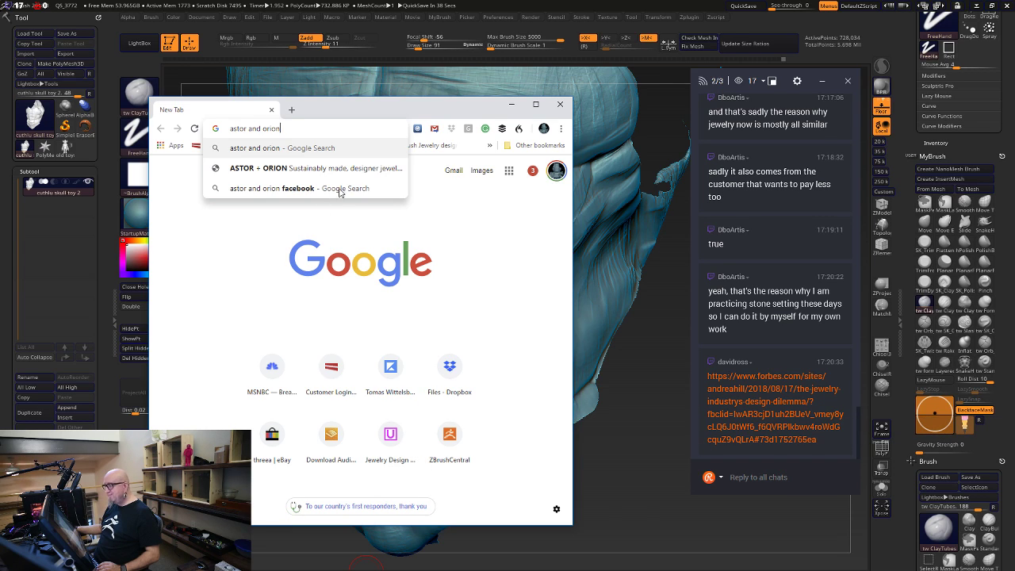
key("Return")
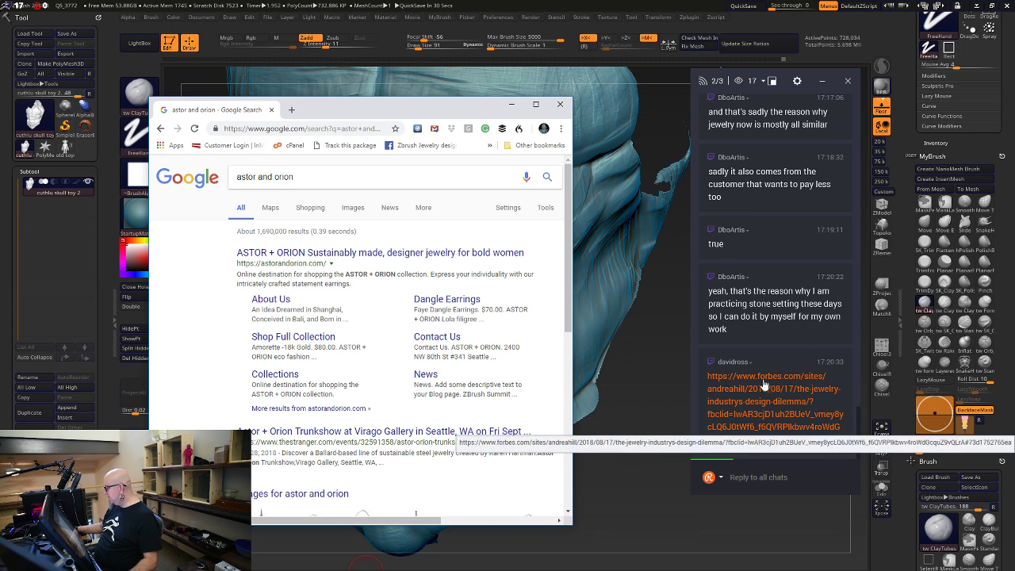
Open the ASTOR + ORION website from the search results and look through its Dangle Earrings collection
left_click_drag(397, 109, 402, 60)
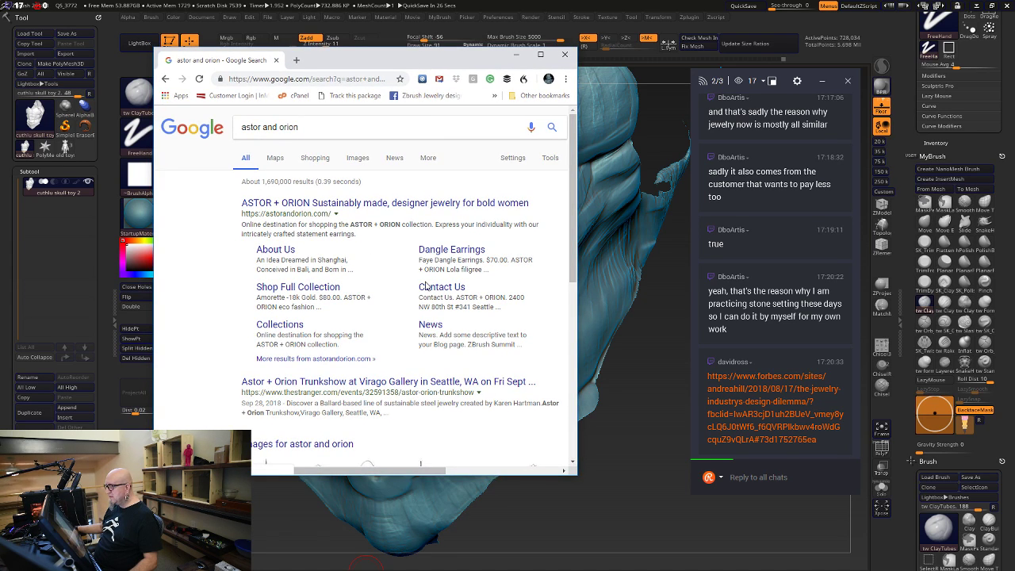
left_click(370, 206)
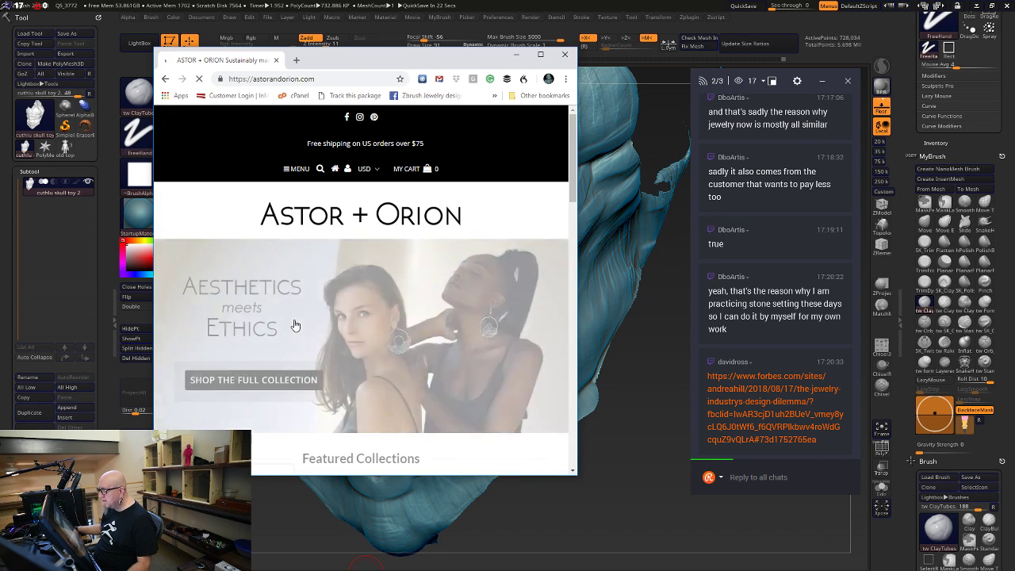
scroll(358, 306, "down", 1)
scroll(357, 303, "down", 5)
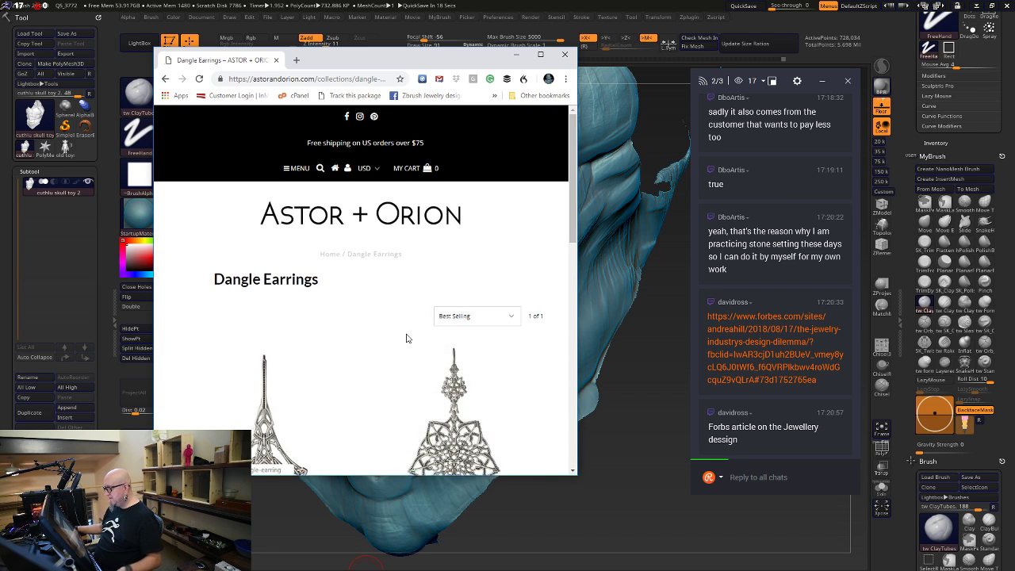
scroll(319, 358, "down", 2)
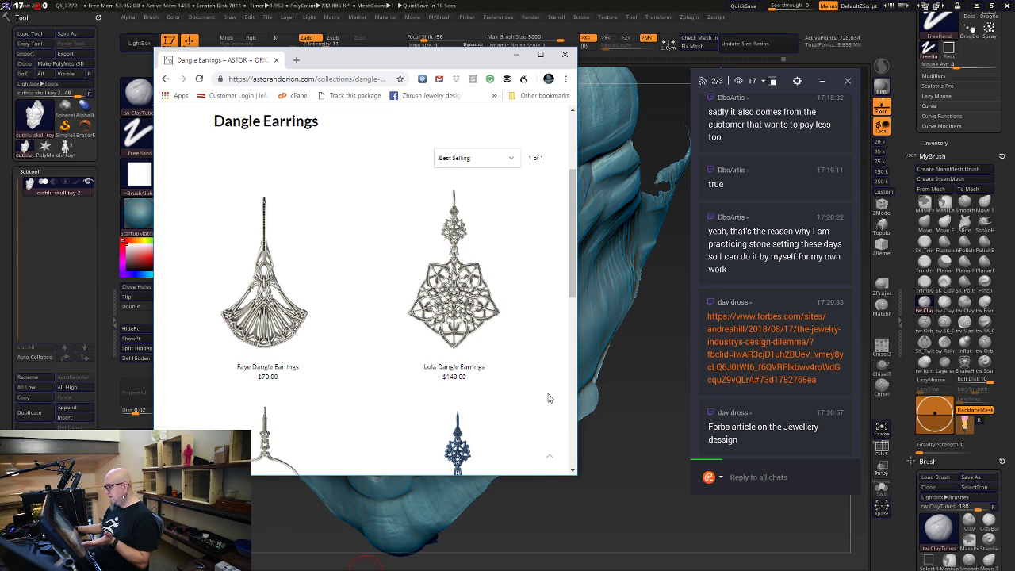
scroll(548, 398, "down", 1)
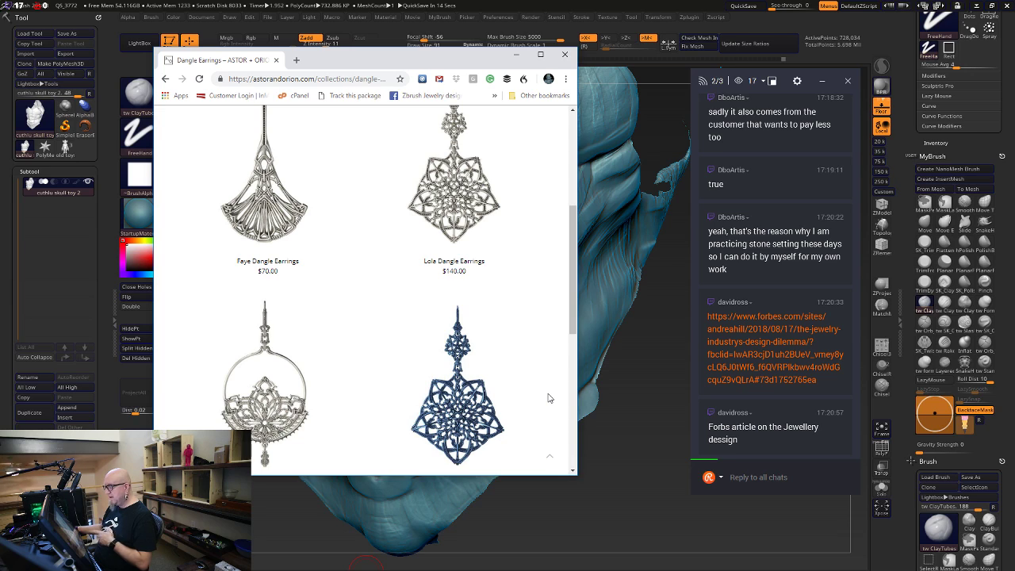
scroll(539, 412, "down", 2)
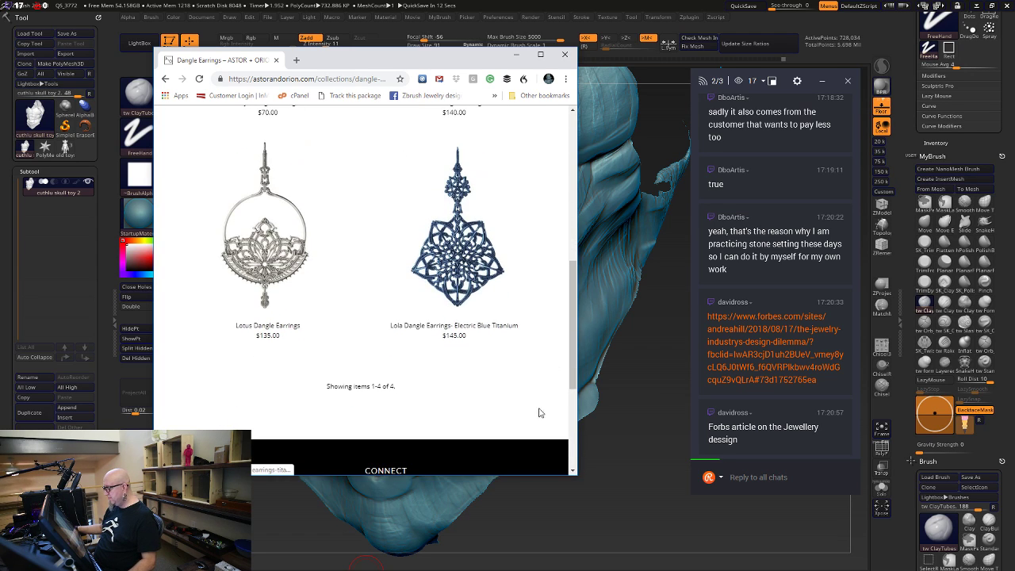
scroll(426, 402, "down", 1)
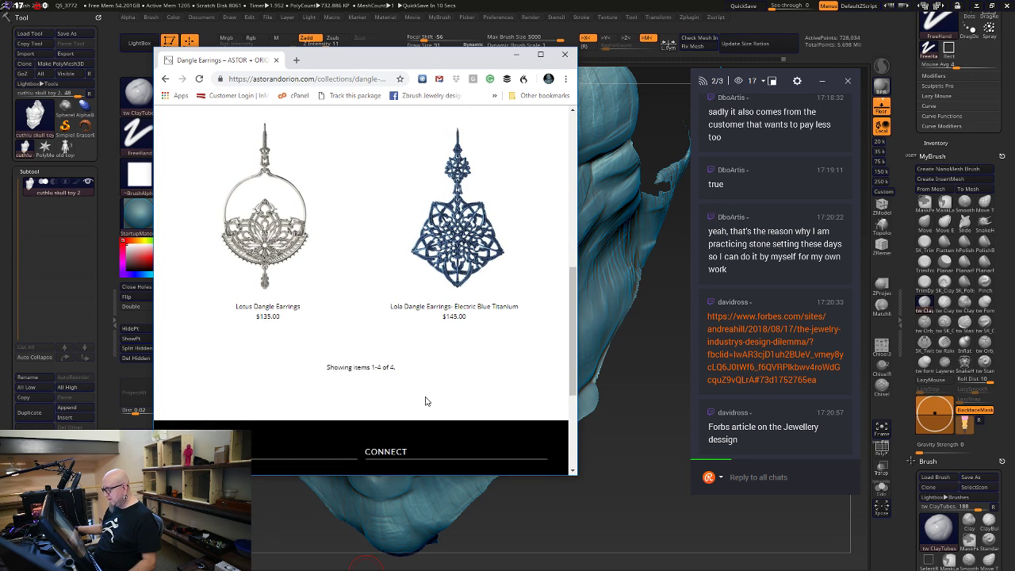
Return to the store's home page, open the Hoop Earrings collection and examine its filigree designs
scroll(430, 356, "up", 5)
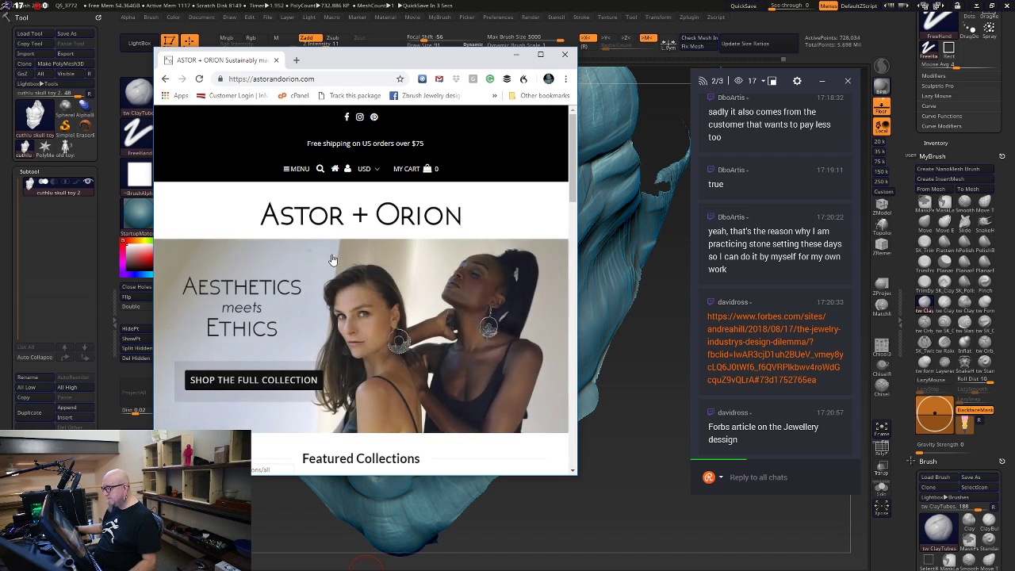
scroll(337, 270, "down", 4)
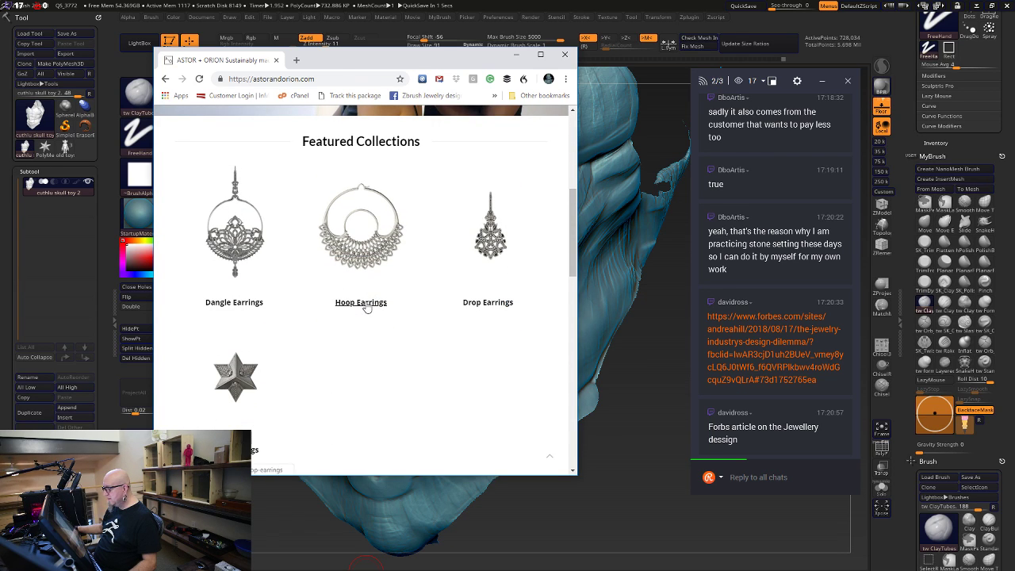
left_click(360, 302)
scroll(375, 349, "down", 3)
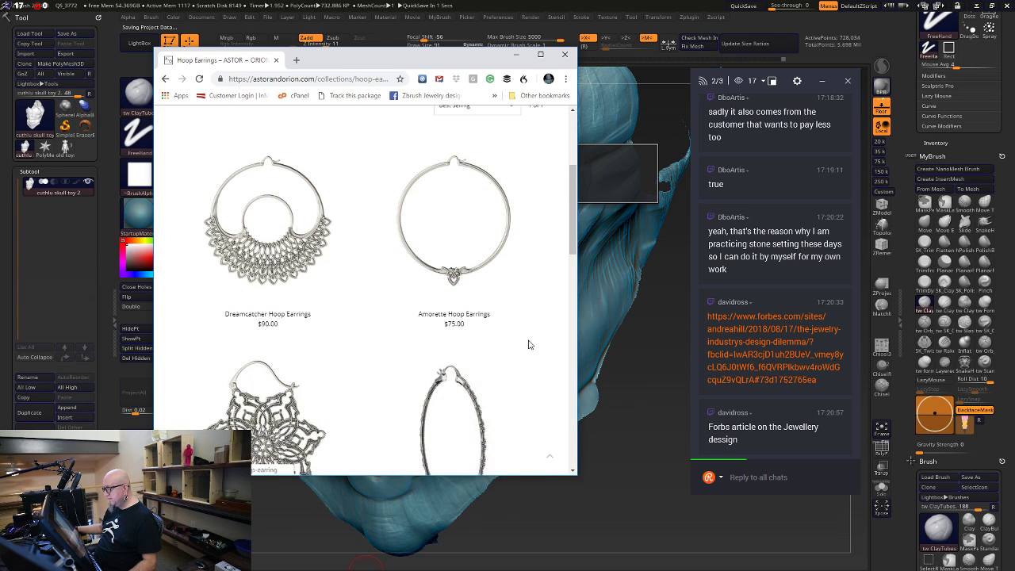
scroll(326, 346, "down", 4)
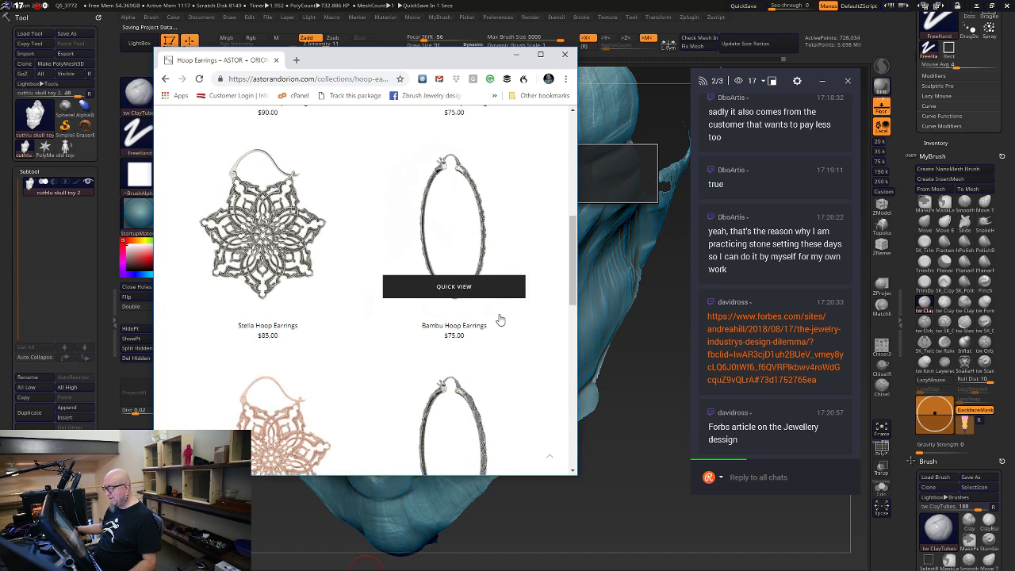
scroll(317, 348, "down", 1)
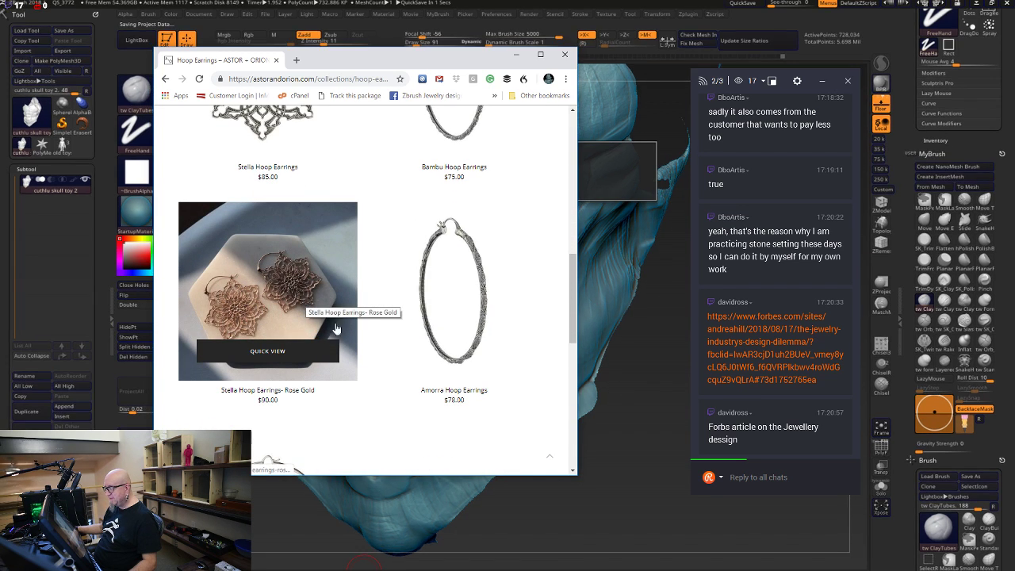
scroll(541, 437, "down", 2)
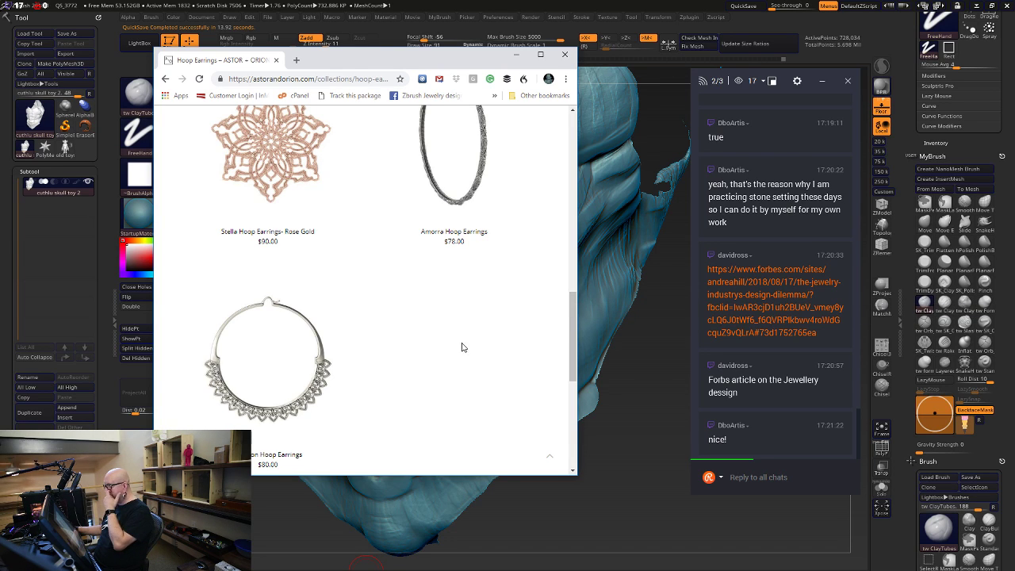
scroll(468, 346, "down", 3)
scroll(478, 349, "up", 3)
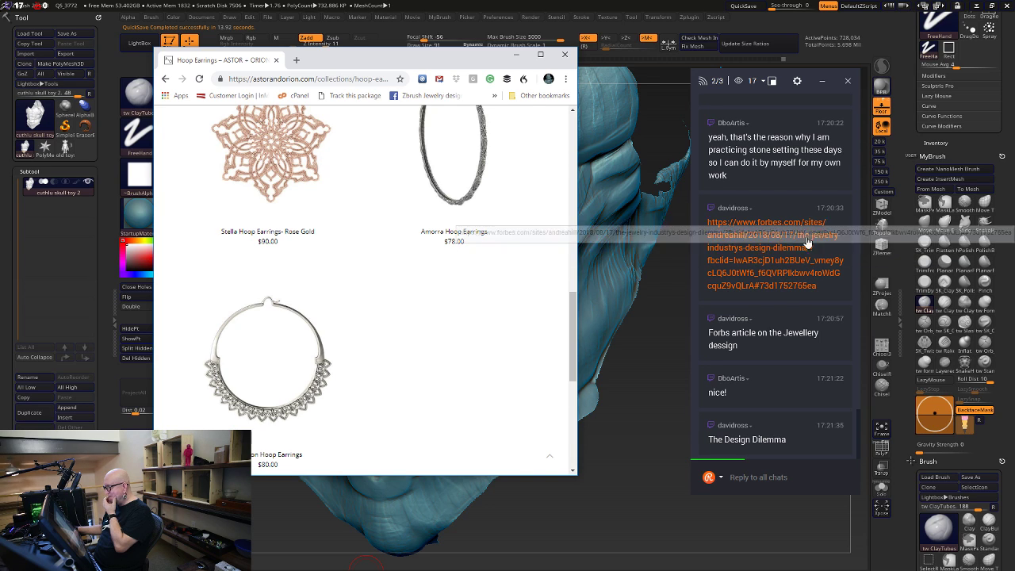
scroll(489, 390, "up", 5)
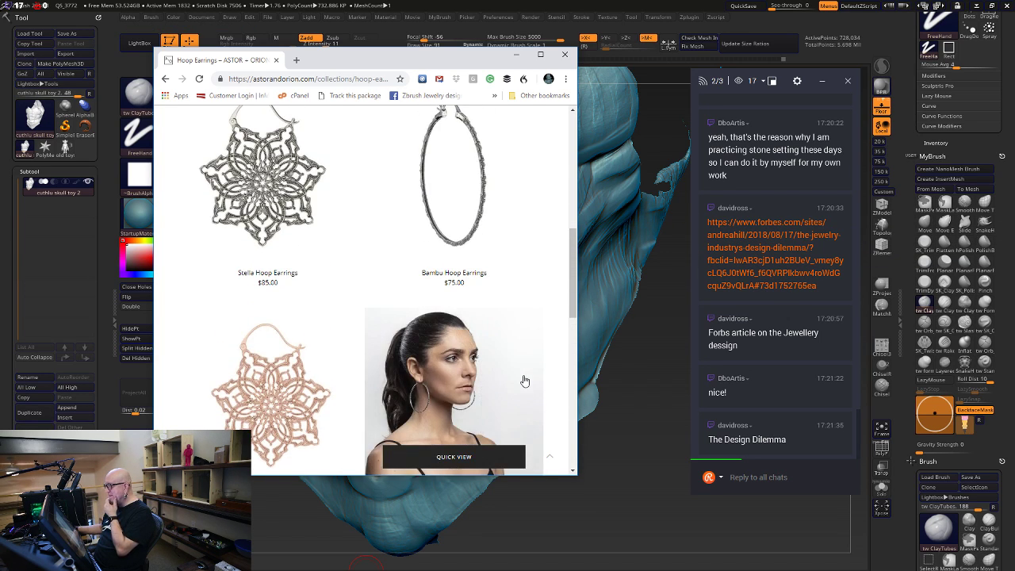
scroll(502, 234, "up", 2)
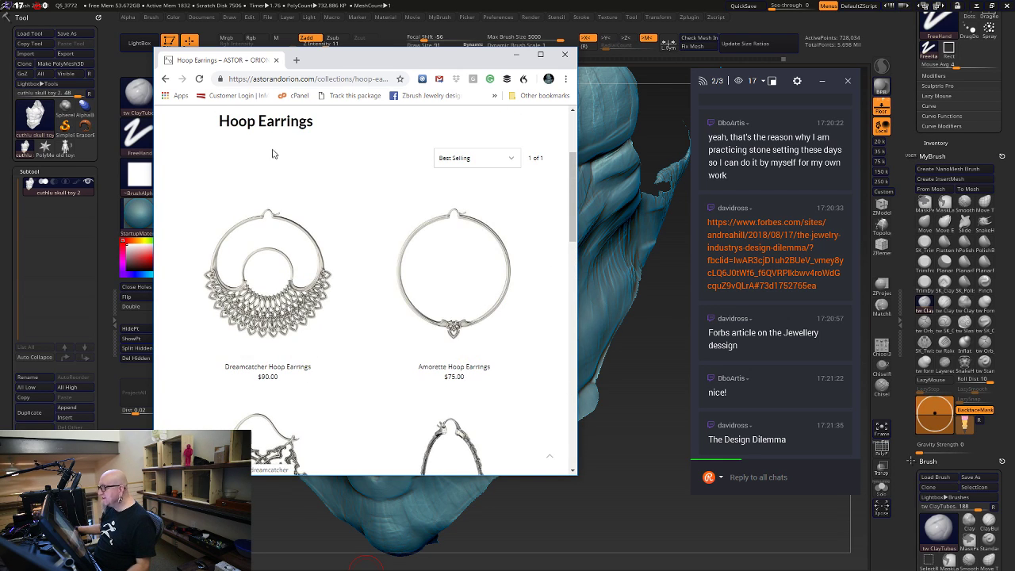
scroll(299, 176, "up", 1)
scroll(302, 179, "up", 2)
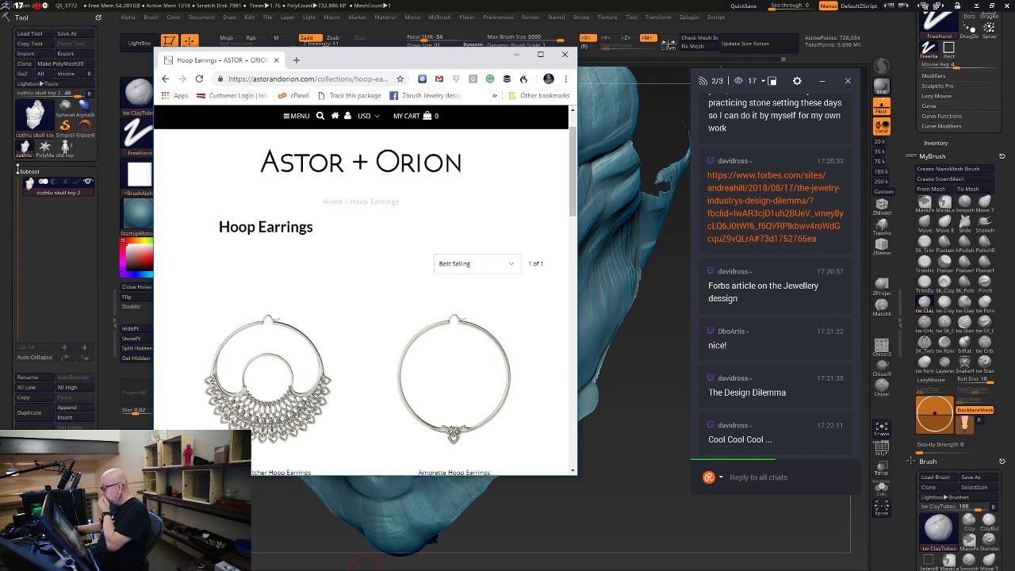
scroll(329, 340, "down", 3)
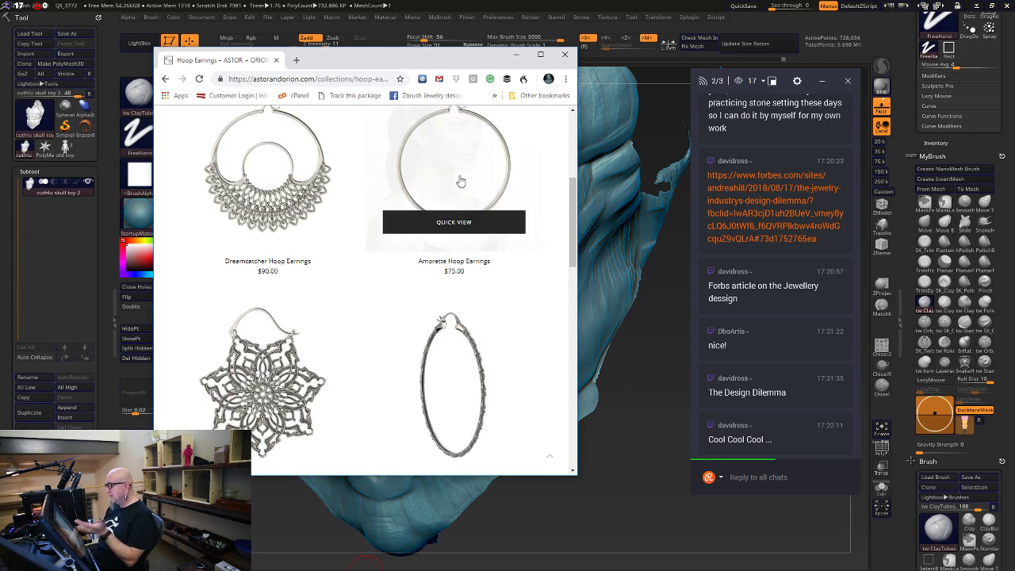
scroll(551, 322, "down", 5)
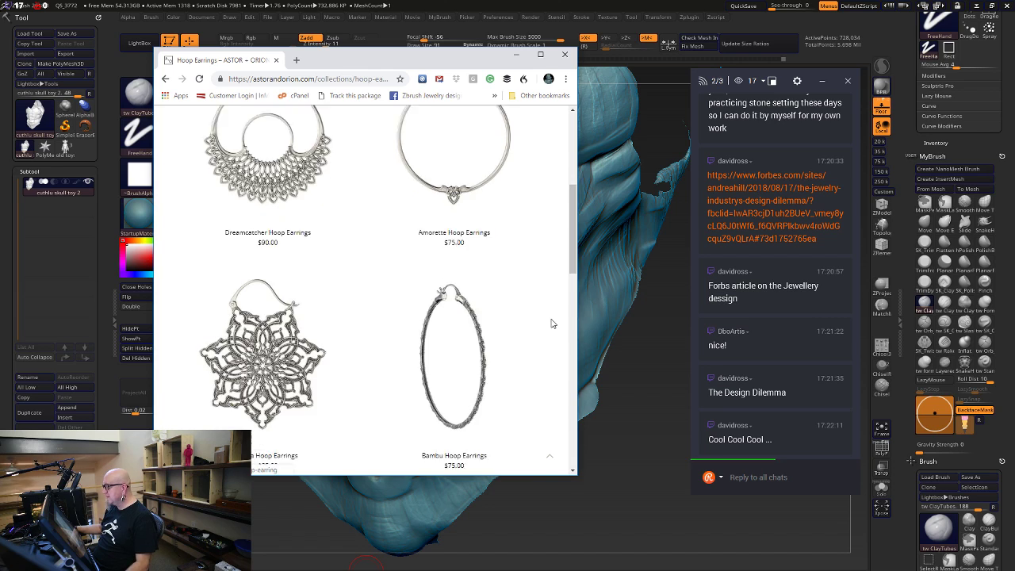
scroll(444, 333, "up", 10)
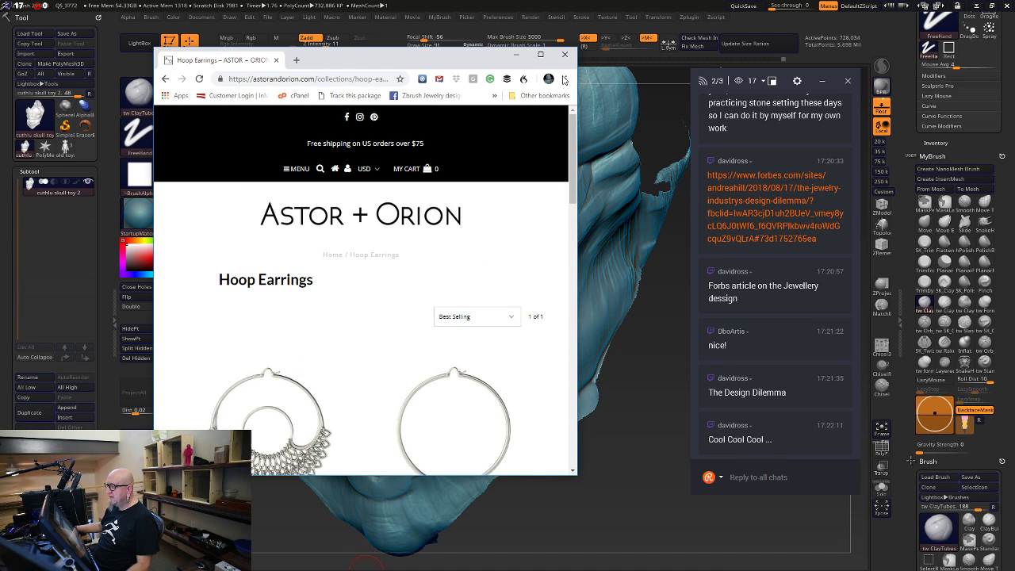
Go back to the home page, open the Drop Earrings collection and examine its designs from first to last
left_click(334, 255)
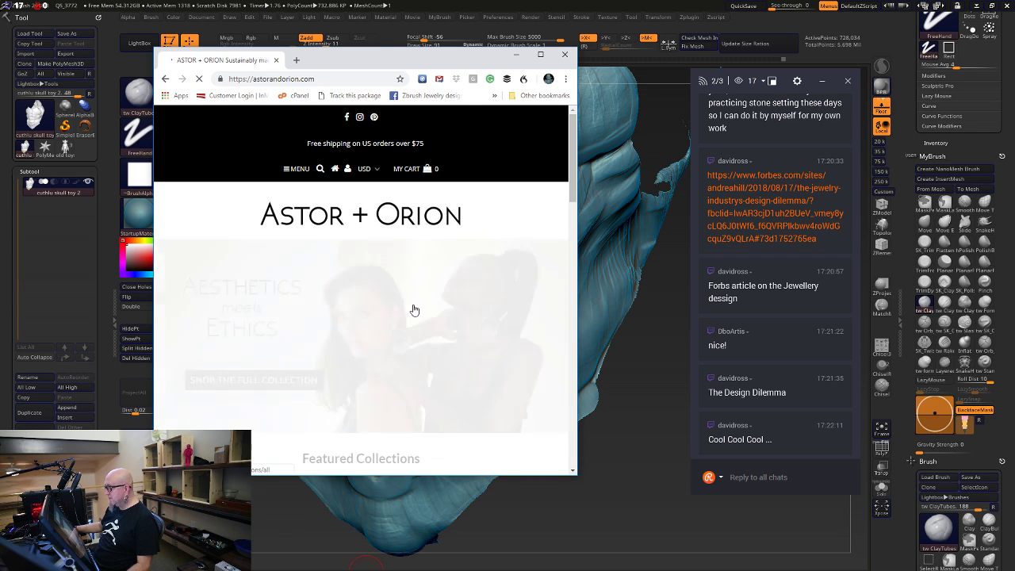
scroll(408, 333, "down", 10)
left_click(498, 153)
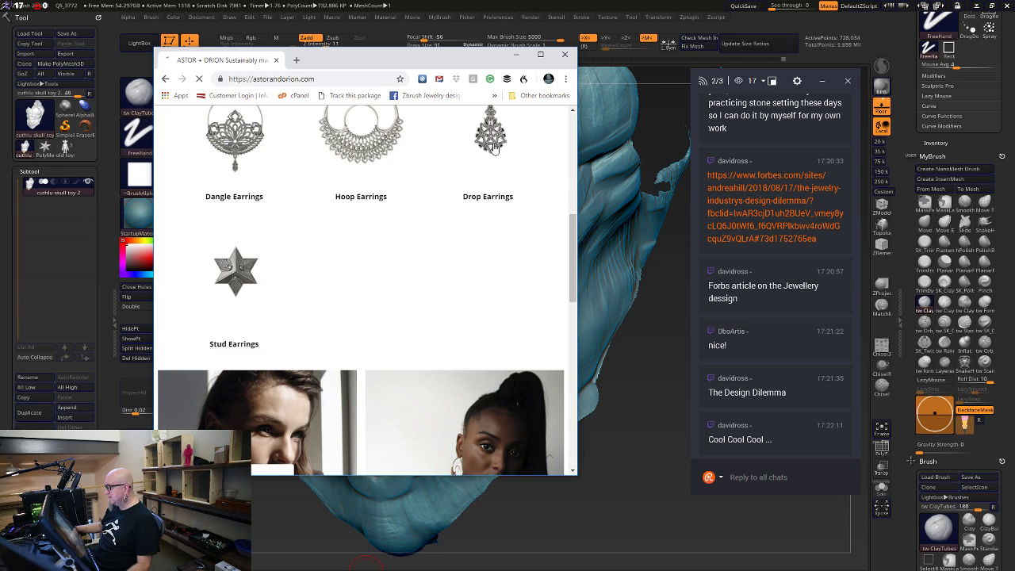
scroll(449, 290, "down", 5)
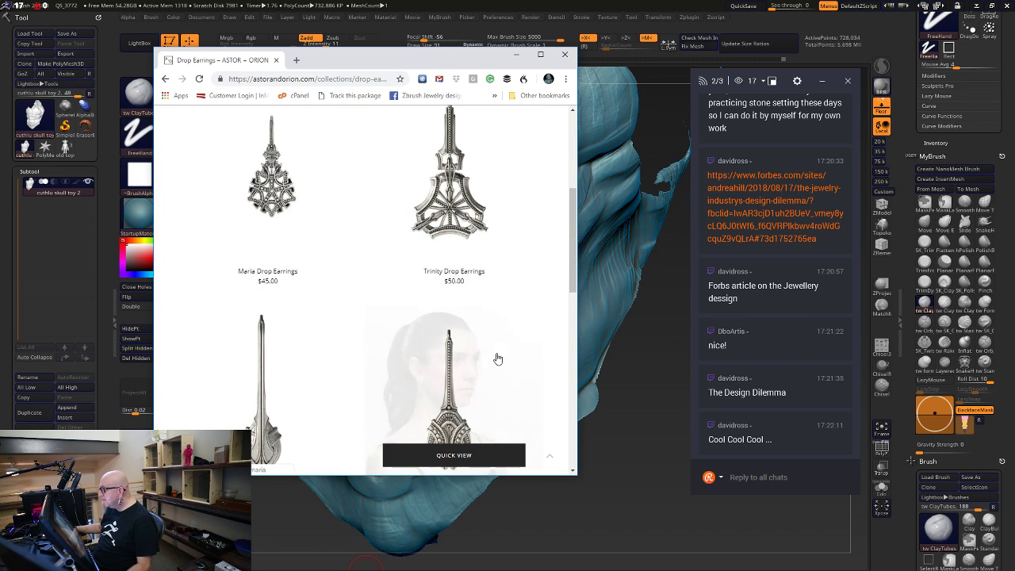
scroll(532, 358, "down", 3)
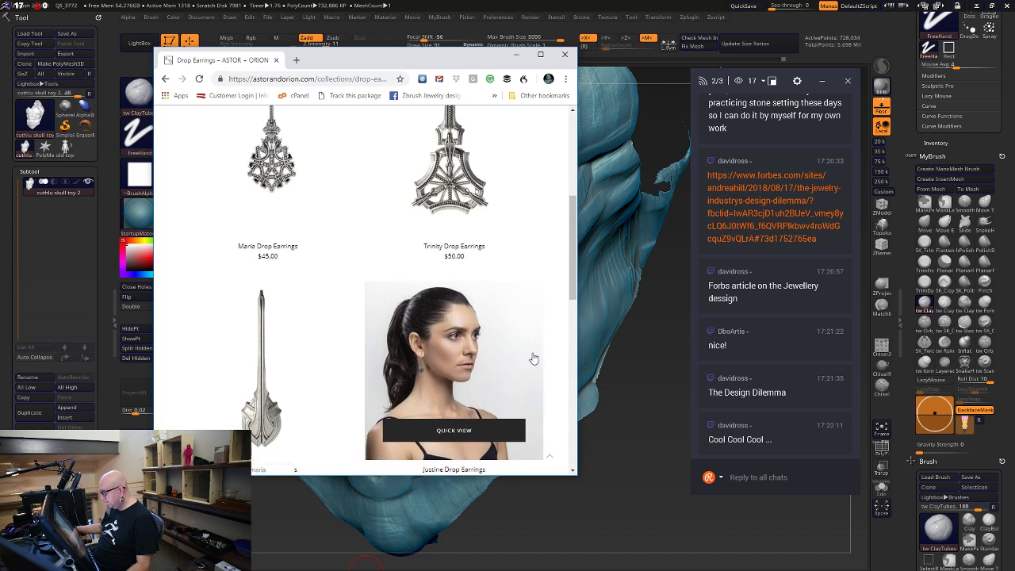
scroll(528, 379, "down", 2)
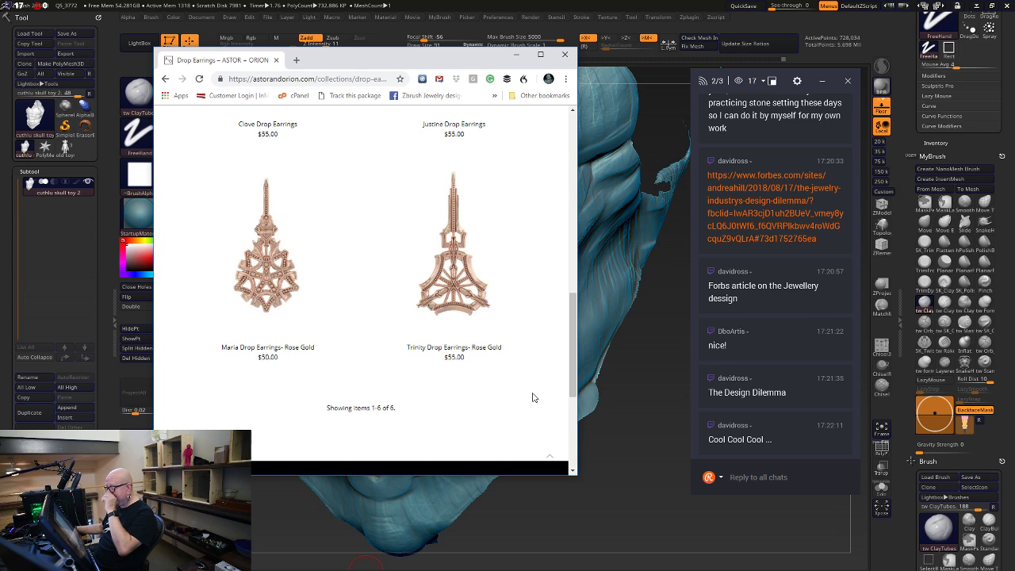
scroll(528, 383, "up", 3)
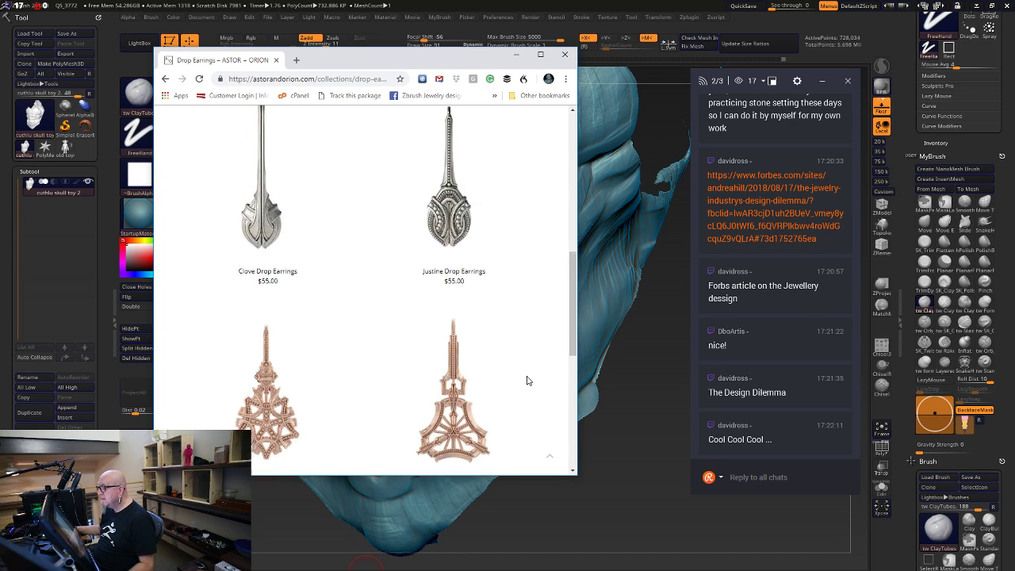
scroll(527, 381, "up", 5)
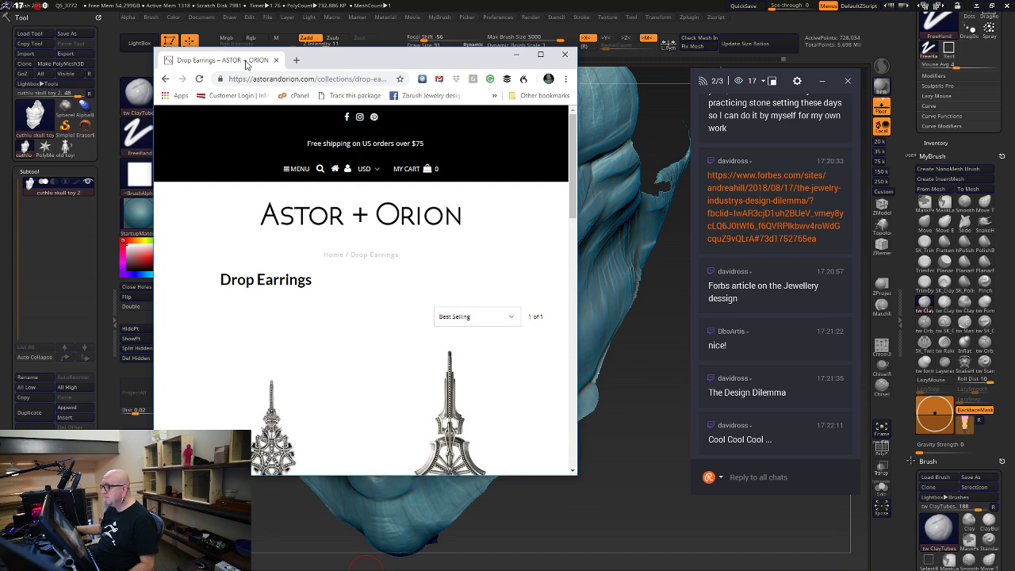
Switch back to ZBrush and build up raised rims around the two chin lobes with ClayTubes at draw size 35, smoothing the strokes
left_click(516, 55)
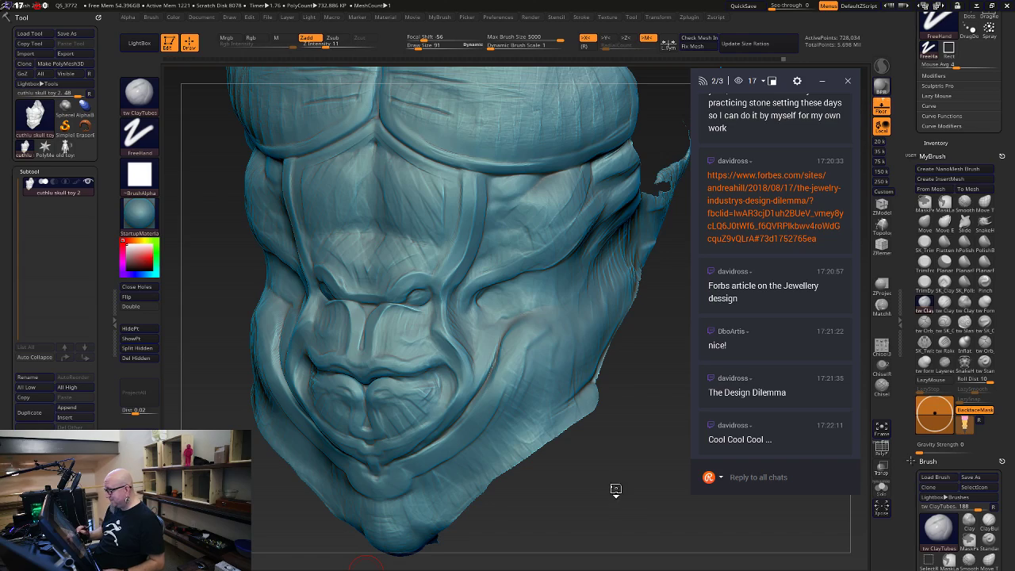
mouse_move(614, 490)
left_mouse_down()
mouse_move(589, 498)
mouse_move(612, 479)
mouse_move(643, 474)
mouse_move(616, 417)
mouse_move(634, 475)
left_mouse_up()
mouse_move(717, 531)
left_mouse_down()
mouse_move(692, 508)
mouse_move(685, 346)
left_mouse_up()
left_click_drag(639, 460, 604, 424)
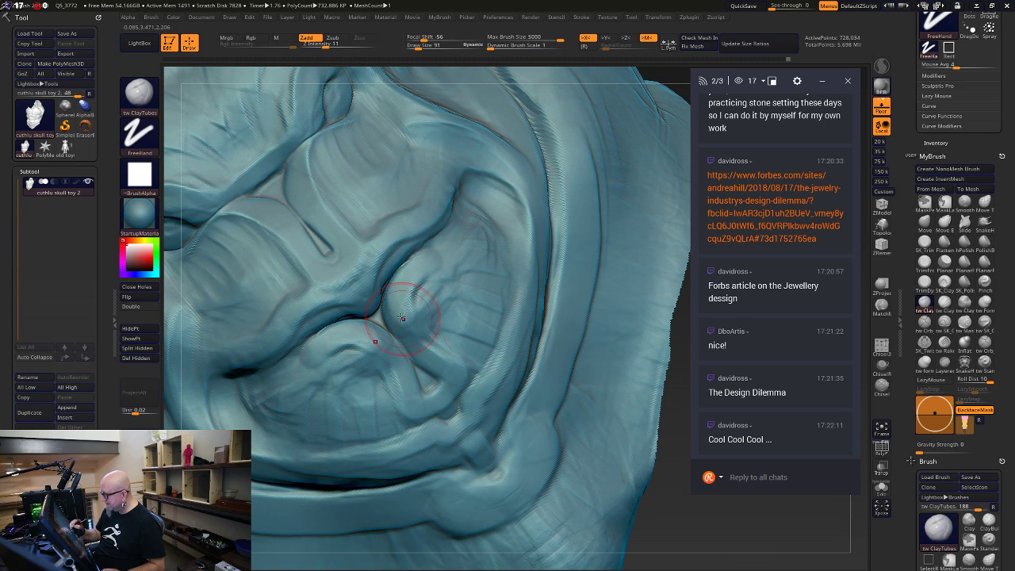
key("space")
left_click_drag(417, 262, 387, 289)
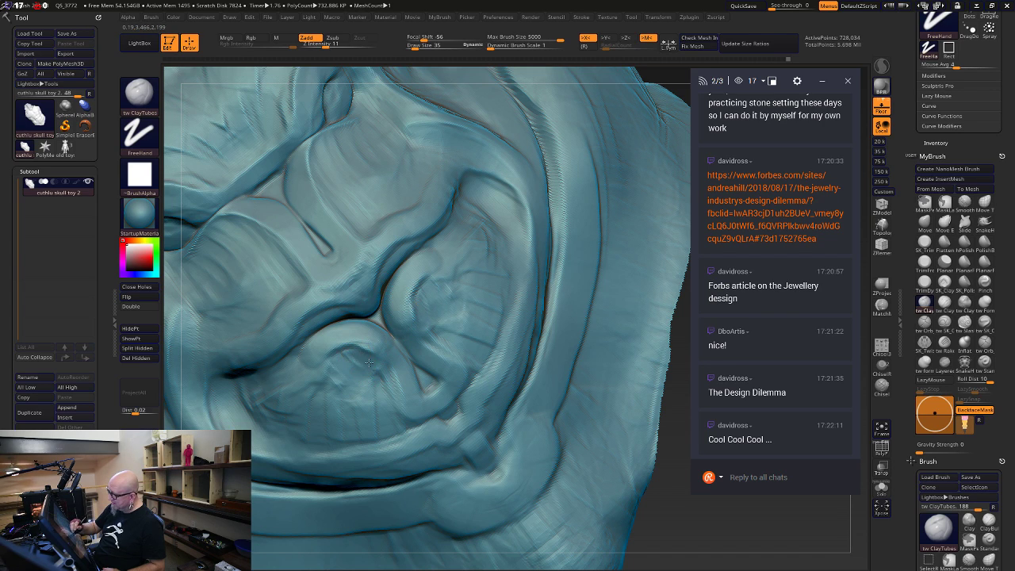
left_click_drag(340, 357, 307, 403)
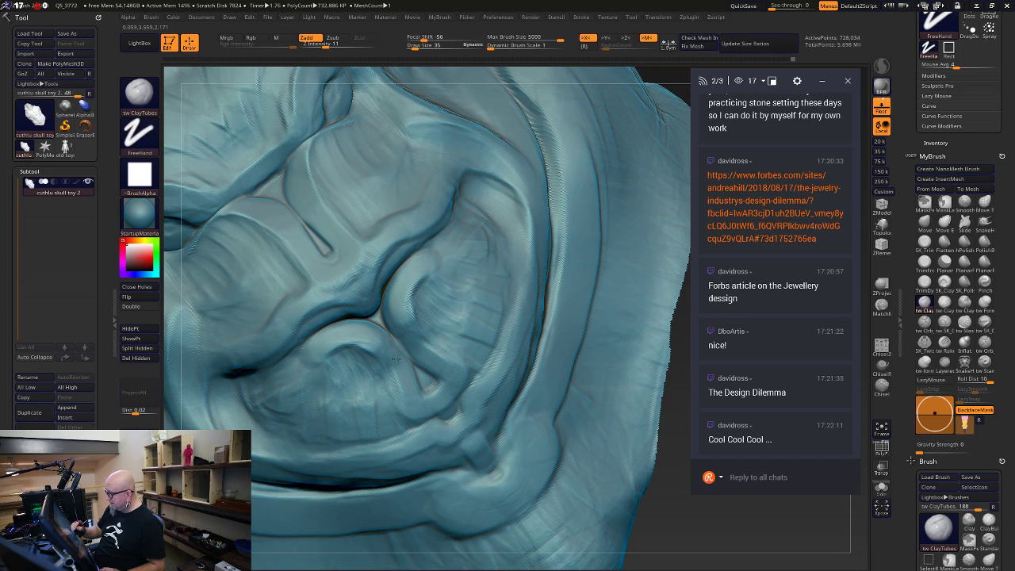
mouse_move(423, 412)
left_mouse_down()
mouse_move(454, 392)
mouse_move(440, 390)
mouse_move(453, 391)
left_mouse_up()
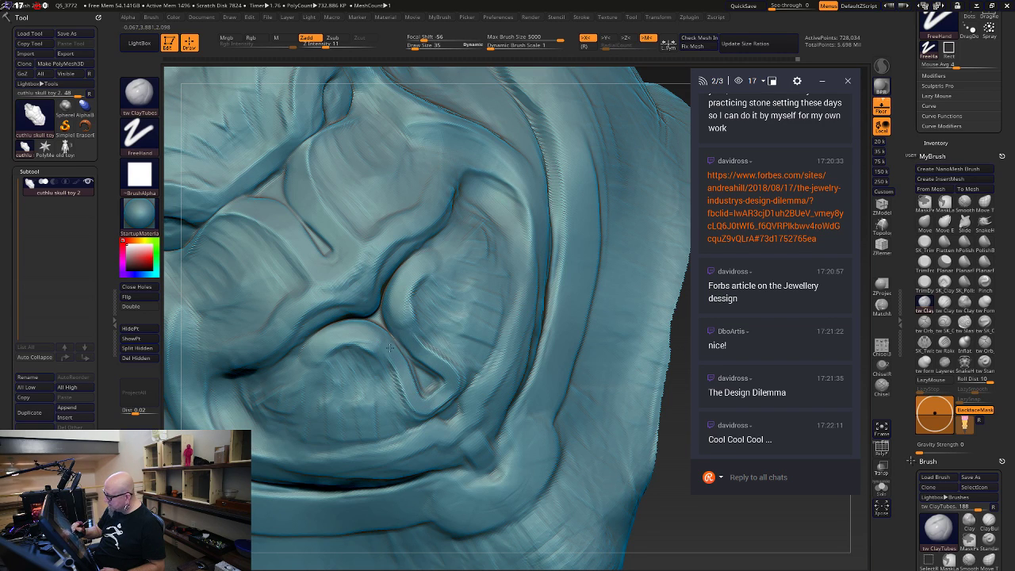
mouse_move(425, 290)
left_mouse_down("shift")
mouse_move(417, 302)
mouse_move(441, 349)
left_mouse_up("shift")
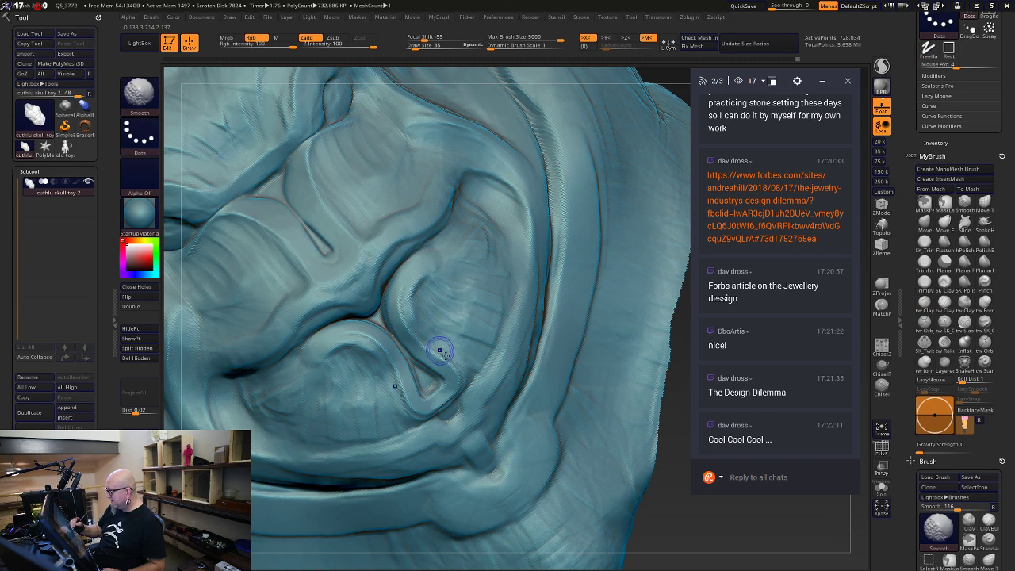
Build up the lower rim around the chin lobes and the outer band framing the mouth with ClayTubes strokes
left_click_drag(658, 521, 617, 389)
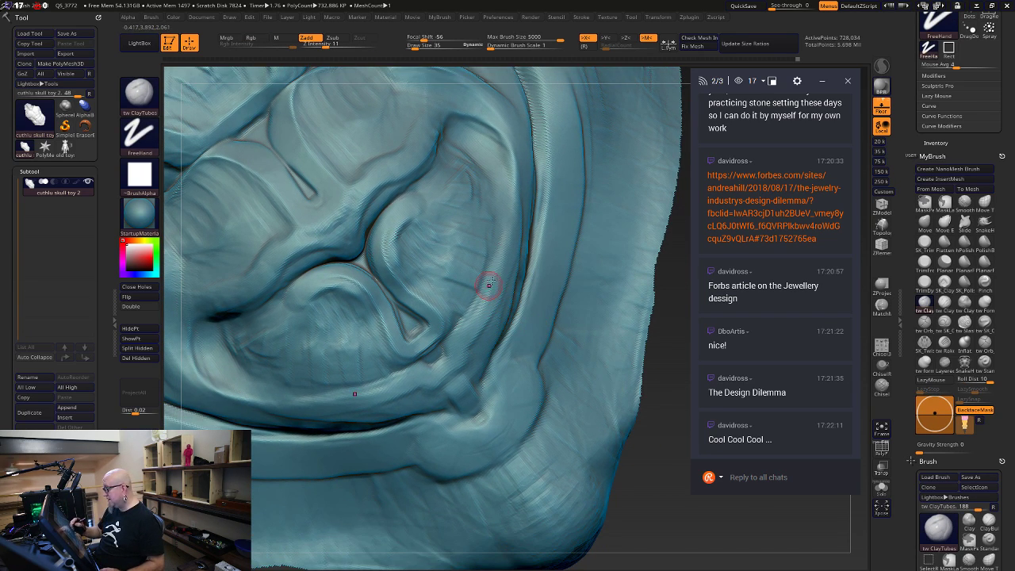
mouse_move(480, 309)
left_mouse_down()
mouse_move(450, 361)
mouse_move(499, 238)
mouse_move(443, 344)
left_mouse_up()
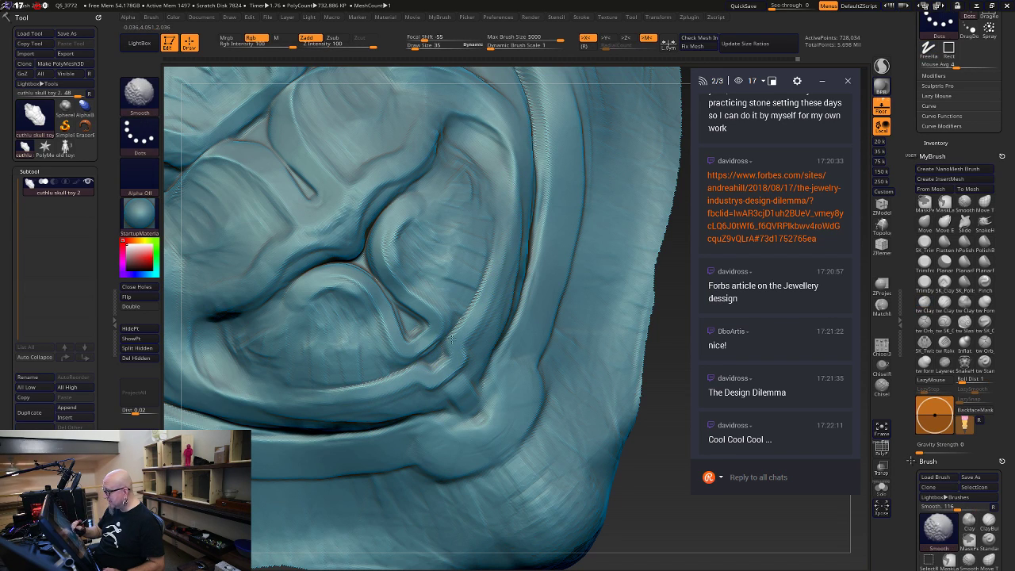
mouse_move(675, 512)
left_mouse_down()
mouse_move(634, 488)
mouse_move(602, 437)
mouse_move(584, 481)
mouse_move(646, 516)
left_mouse_up()
mouse_move(726, 539)
left_mouse_down("alt")
mouse_move(656, 525)
mouse_move(661, 507)
mouse_move(670, 516)
left_mouse_up("alt")
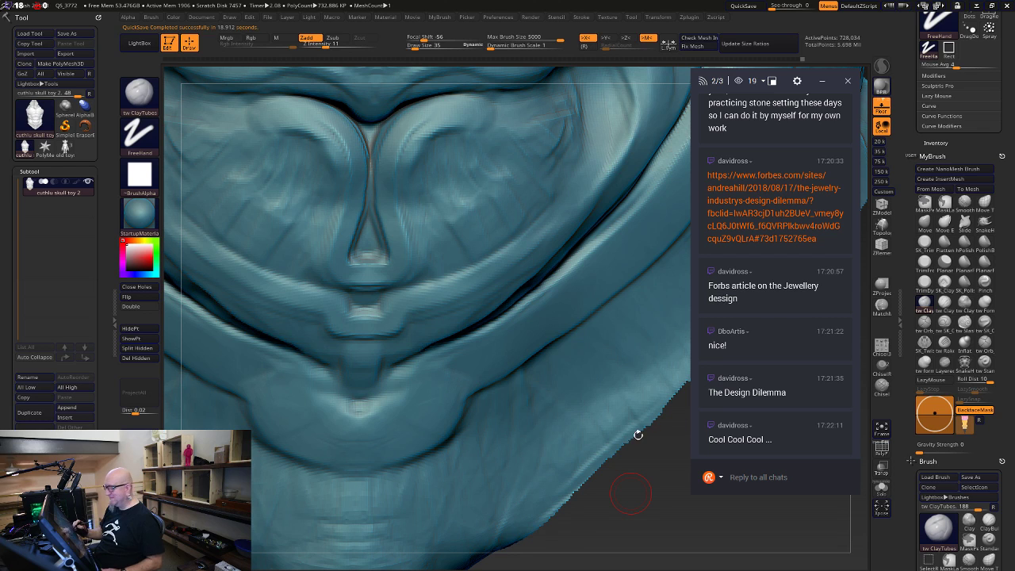
mouse_move(659, 450)
left_mouse_down()
mouse_move(612, 507)
mouse_move(648, 501)
mouse_move(610, 471)
mouse_move(618, 486)
mouse_move(608, 436)
mouse_move(610, 468)
left_mouse_up()
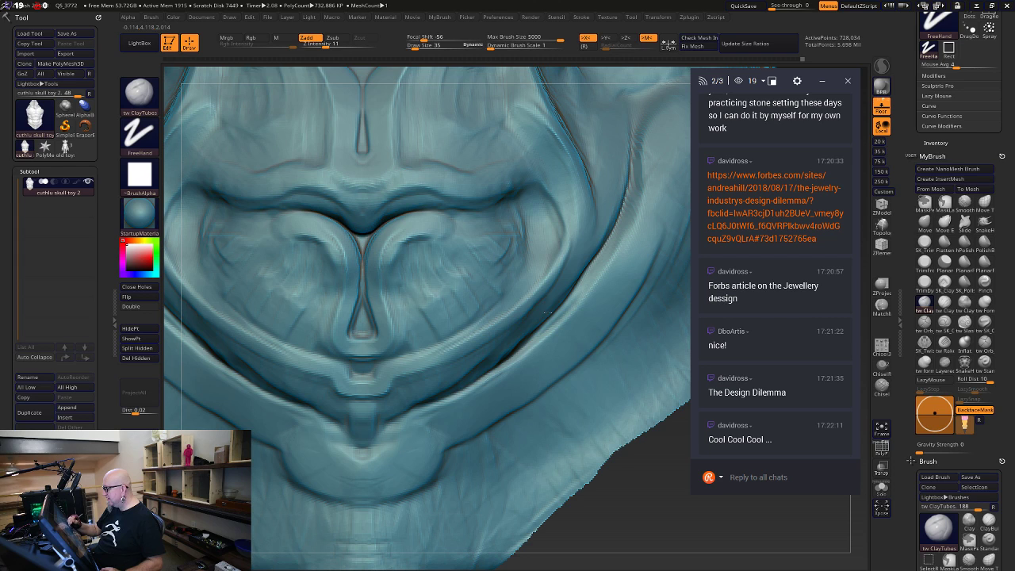
mouse_move(562, 288)
left_mouse_down()
mouse_move(580, 242)
mouse_move(574, 186)
left_mouse_up()
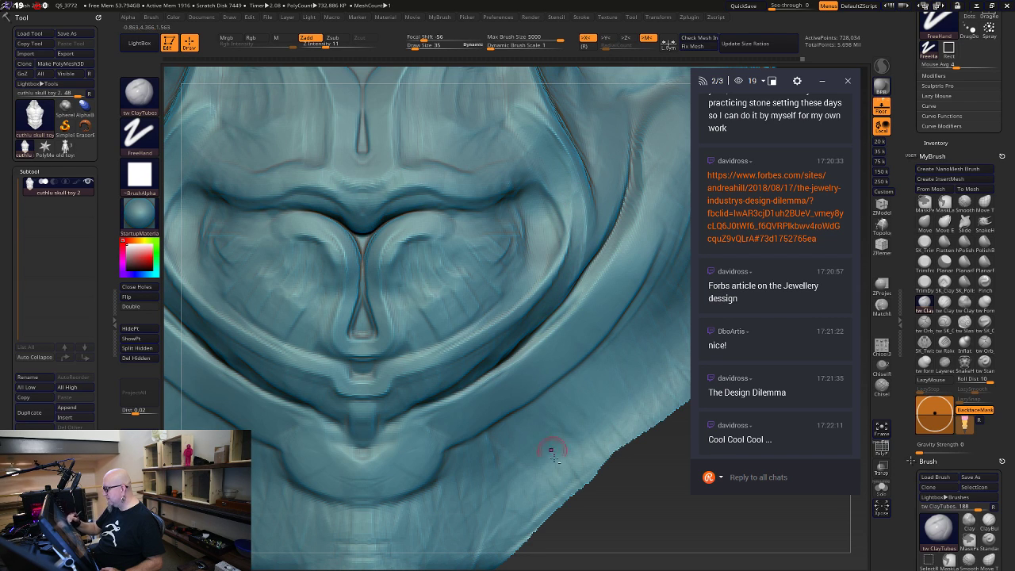
mouse_move(629, 527)
left_mouse_down("alt")
mouse_move(598, 414)
mouse_move(607, 525)
left_mouse_up("alt")
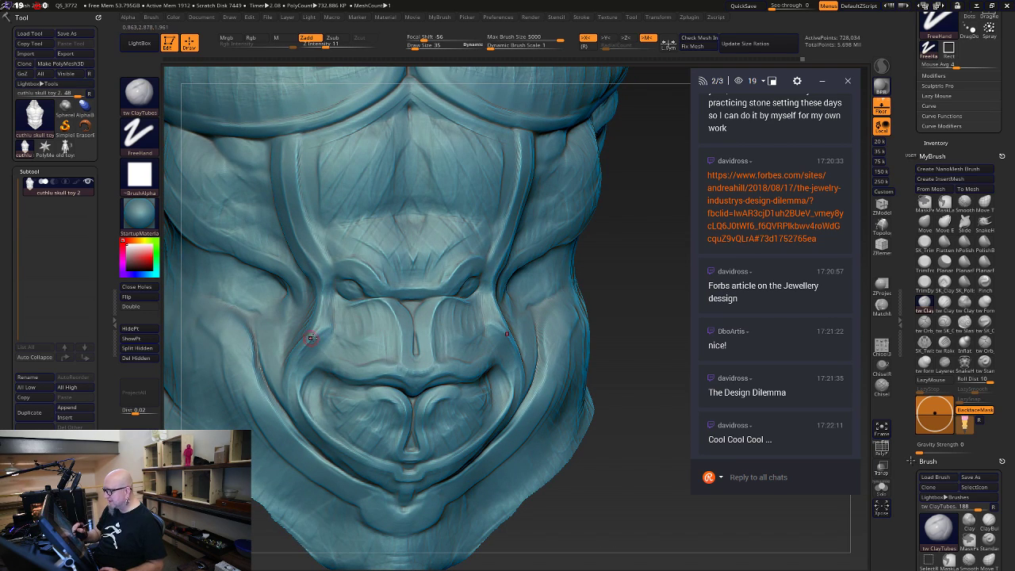
Set the draw size to 48 and sculpt an inner ridge along the sides and top of the upper abdomen panel
mouse_move(641, 195)
left_mouse_down("alt")
mouse_move(641, 245)
mouse_move(626, 238)
left_mouse_up("alt")
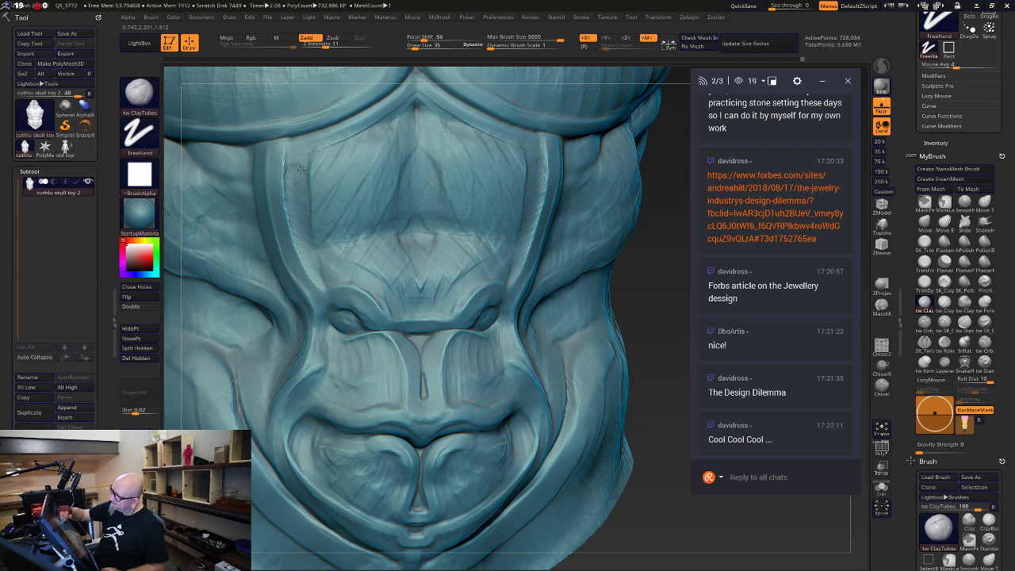
mouse_move(659, 330)
left_mouse_down()
mouse_move(611, 307)
mouse_move(642, 372)
mouse_move(672, 371)
left_mouse_up()
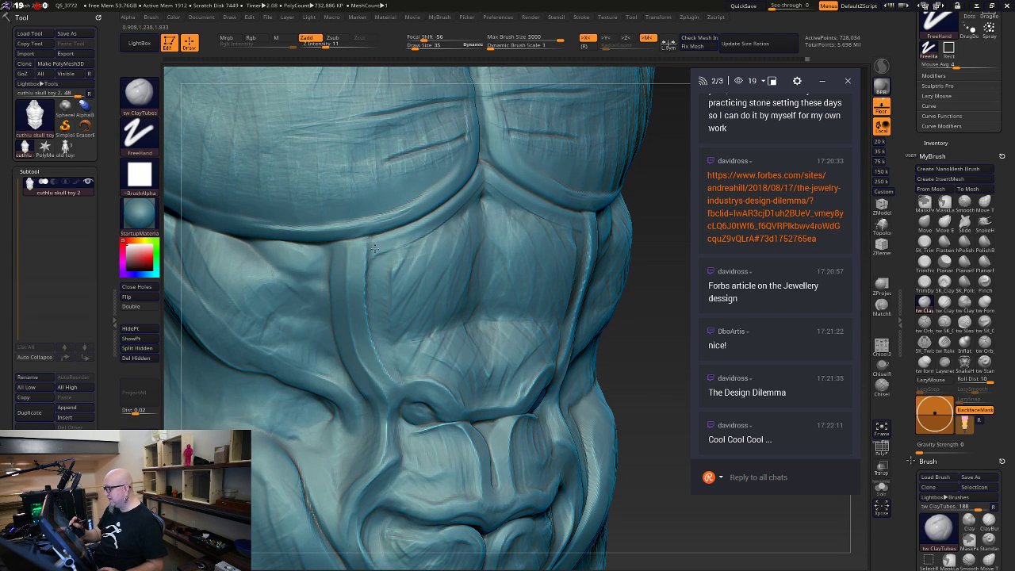
key("s")
left_click_drag(372, 248, 381, 248)
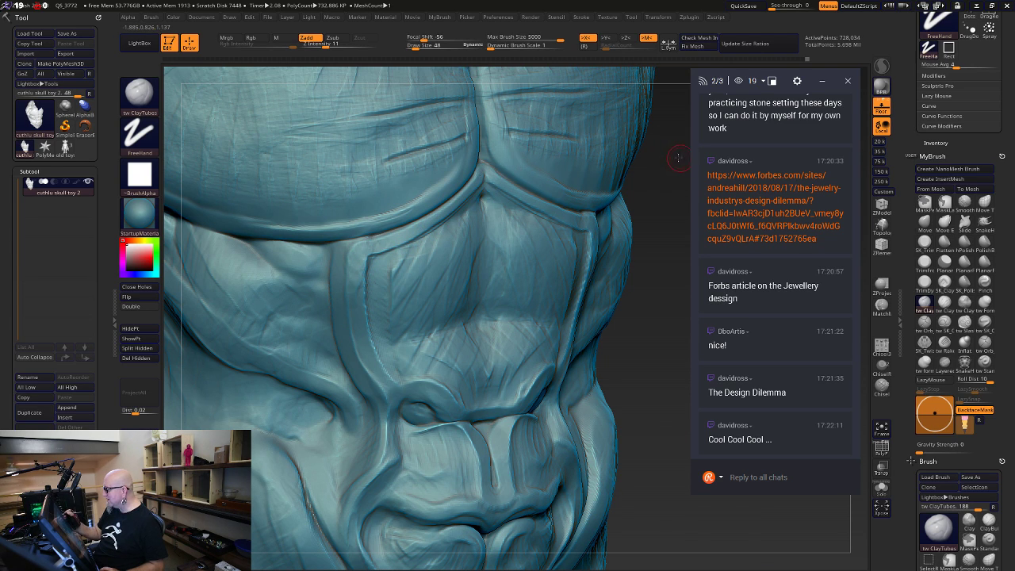
left_click_drag(660, 143, 545, 155)
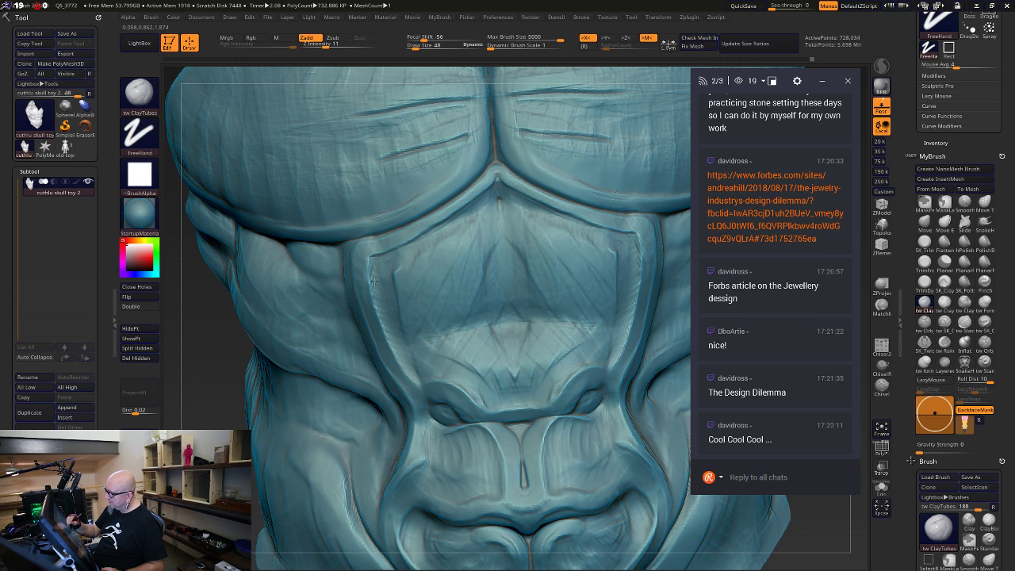
mouse_move(761, 517)
left_mouse_down()
mouse_move(790, 521)
mouse_move(689, 460)
left_mouse_up()
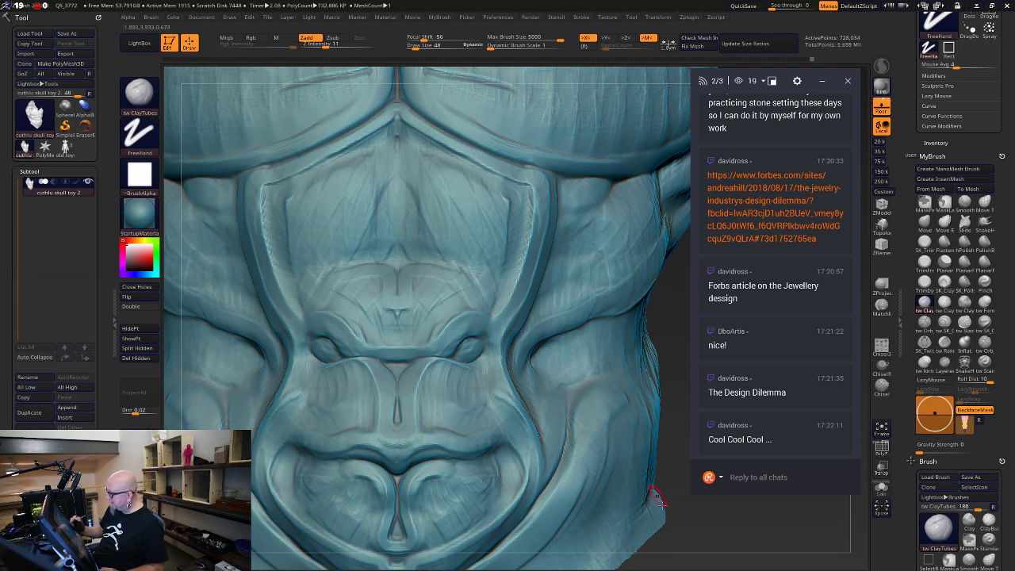
Sculpt a curled U-shaped detail at the centre of the forehead and angled ridges above it on both sides
mouse_move(666, 524)
left_mouse_down()
mouse_move(742, 544)
mouse_move(676, 546)
mouse_move(619, 365)
mouse_move(587, 311)
left_mouse_up()
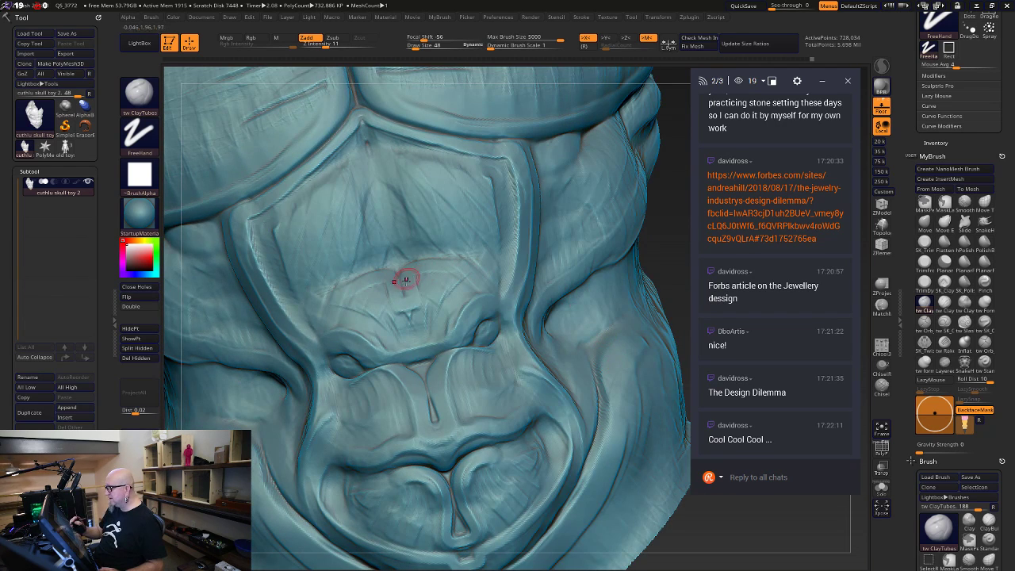
mouse_move(404, 281)
left_mouse_down()
mouse_move(401, 272)
mouse_move(419, 295)
mouse_move(407, 312)
left_mouse_up()
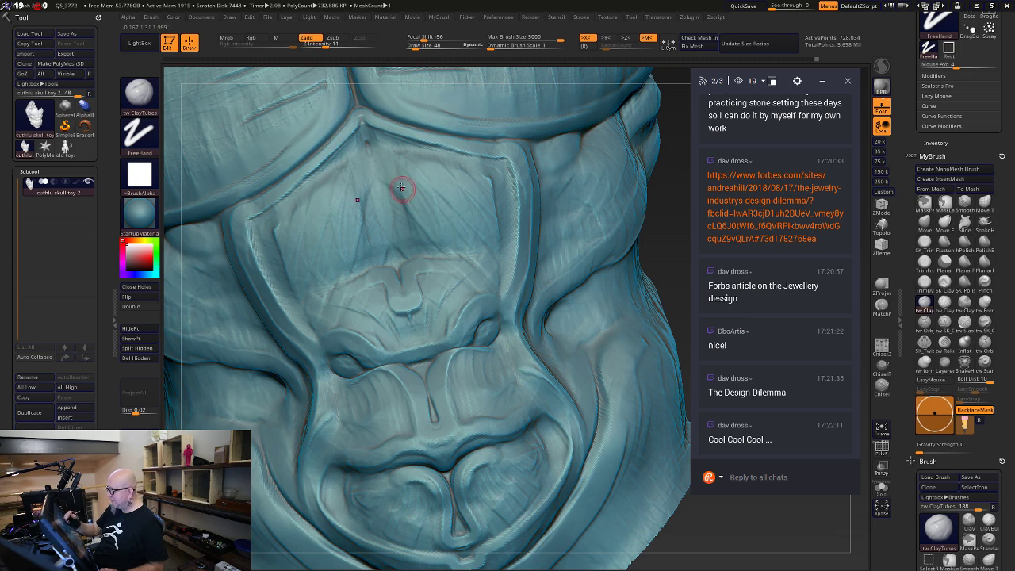
left_click_drag(387, 240, 341, 276)
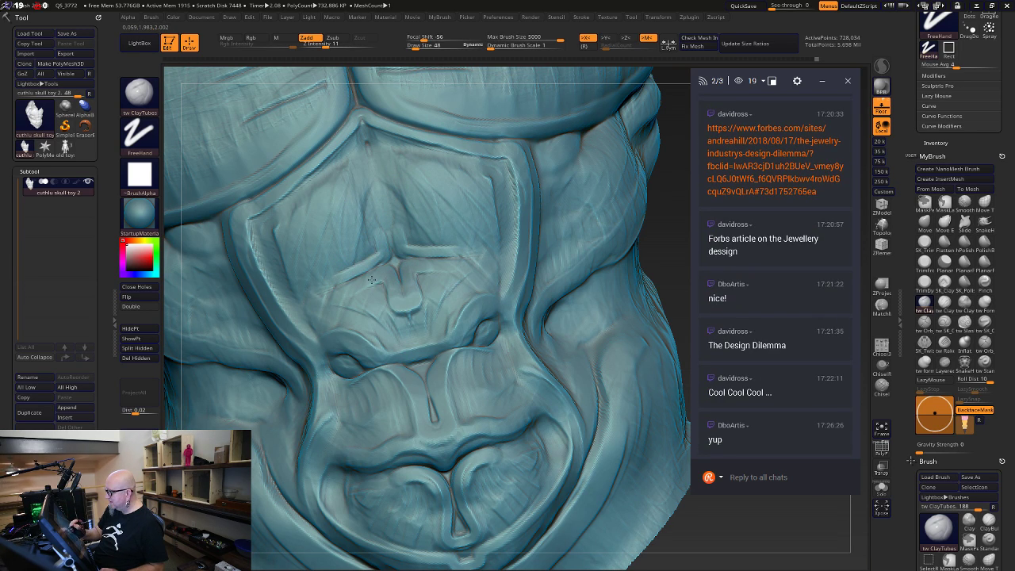
left_click_drag(391, 276, 398, 290)
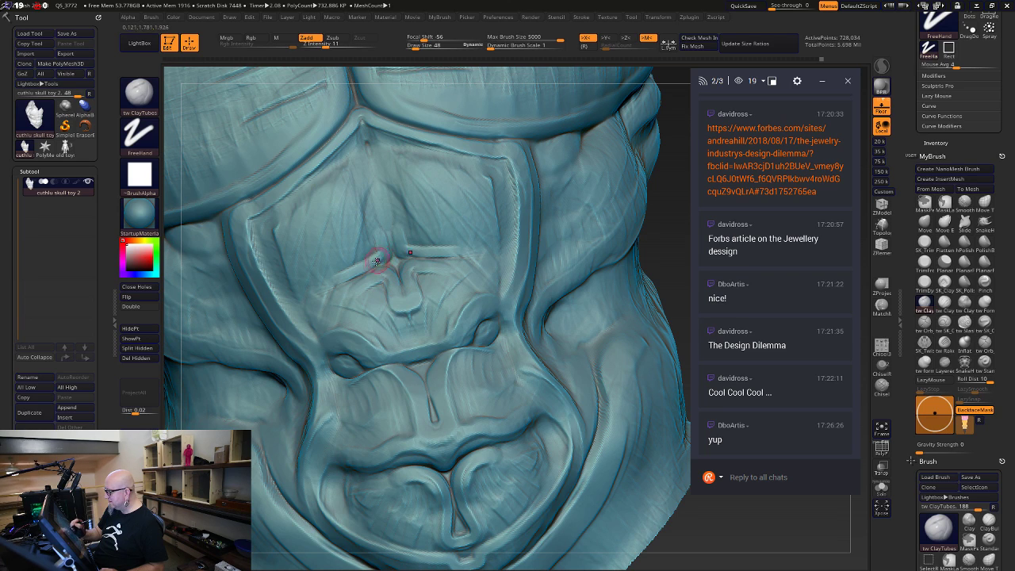
mouse_move(381, 236)
left_mouse_down()
mouse_move(366, 265)
mouse_move(417, 266)
left_mouse_up()
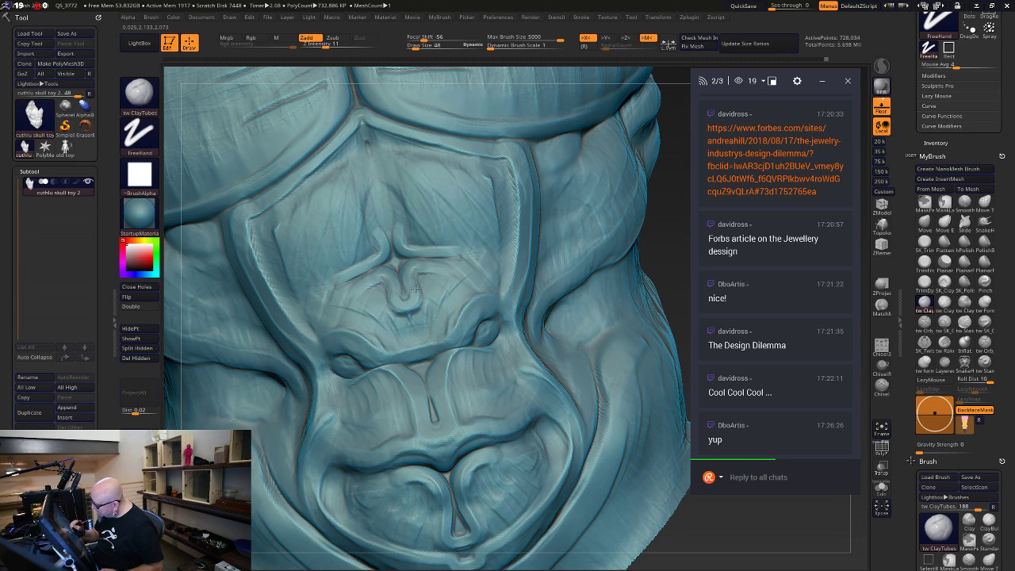
Extend the forehead ridges up the midline to outline the two panels of the upper abdomen
mouse_move(659, 248)
left_mouse_down()
mouse_move(648, 248)
mouse_move(655, 319)
mouse_move(578, 245)
left_mouse_up()
mouse_move(397, 198)
left_mouse_down()
mouse_move(368, 279)
mouse_move(383, 255)
left_mouse_up()
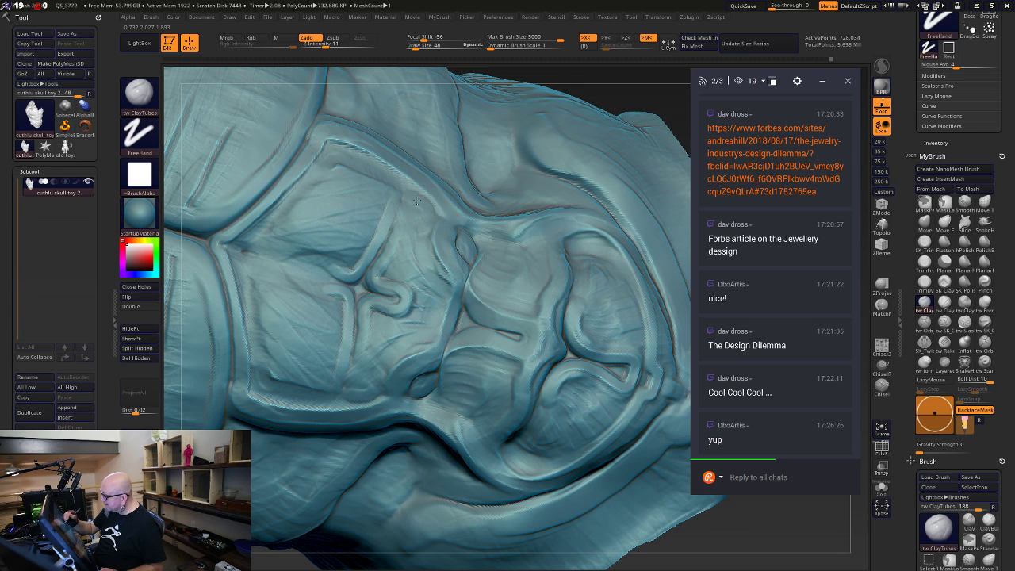
left_click_drag(736, 551, 642, 533, "alt")
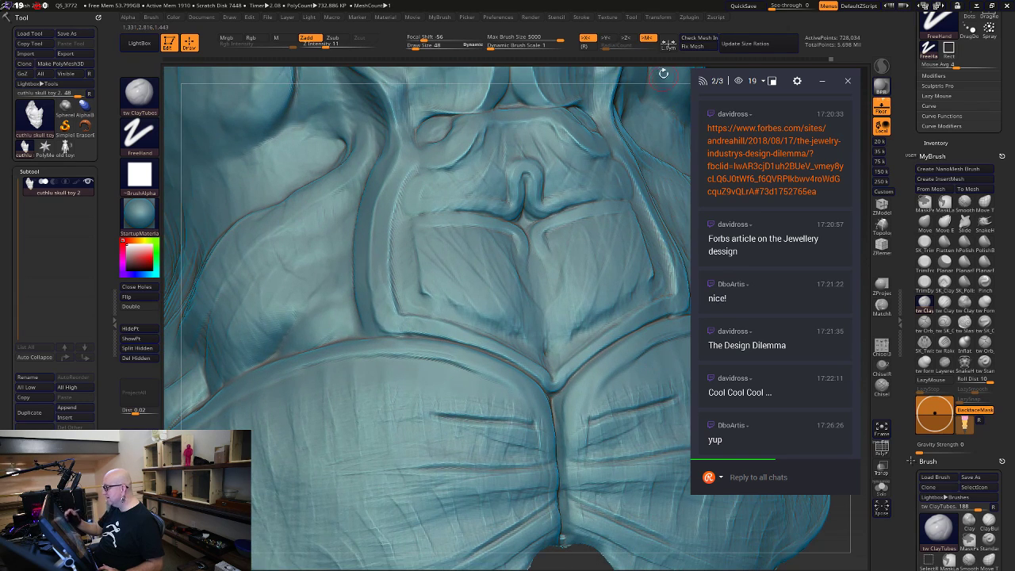
mouse_move(664, 73)
left_mouse_down("alt")
mouse_move(574, 283)
mouse_move(572, 267)
left_mouse_up("alt")
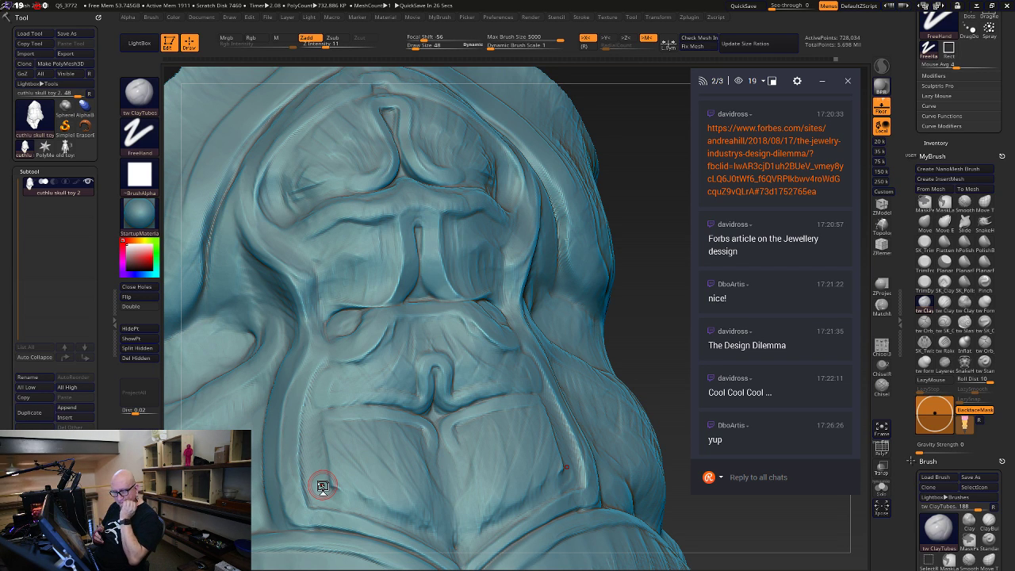
Build up the border of the upper abdomen panels where they meet the frame beneath the chest
mouse_move(658, 307)
left_mouse_down()
mouse_move(683, 254)
mouse_move(633, 155)
left_mouse_up()
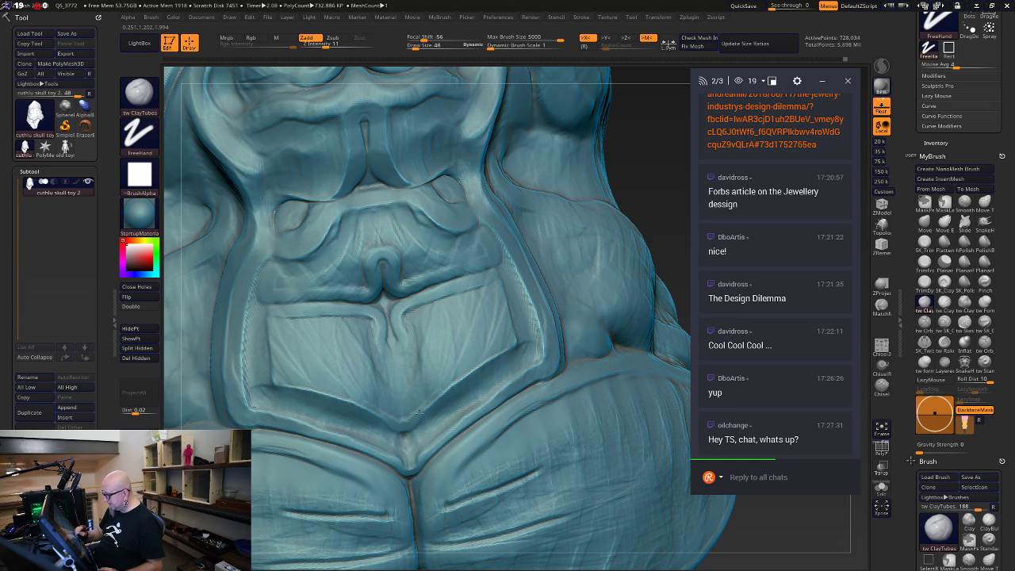
left_click_drag(421, 413, 514, 341)
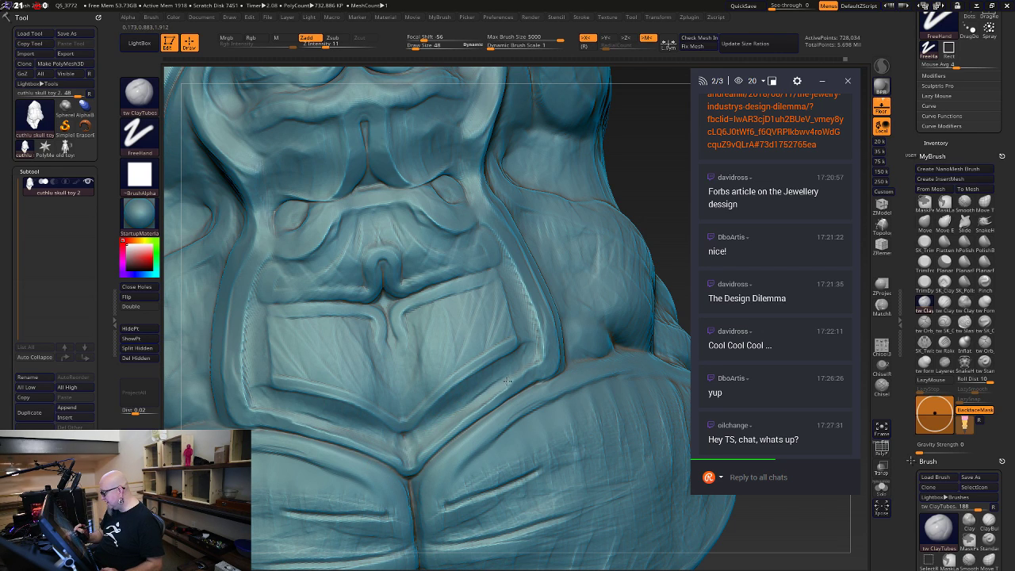
key("shift")
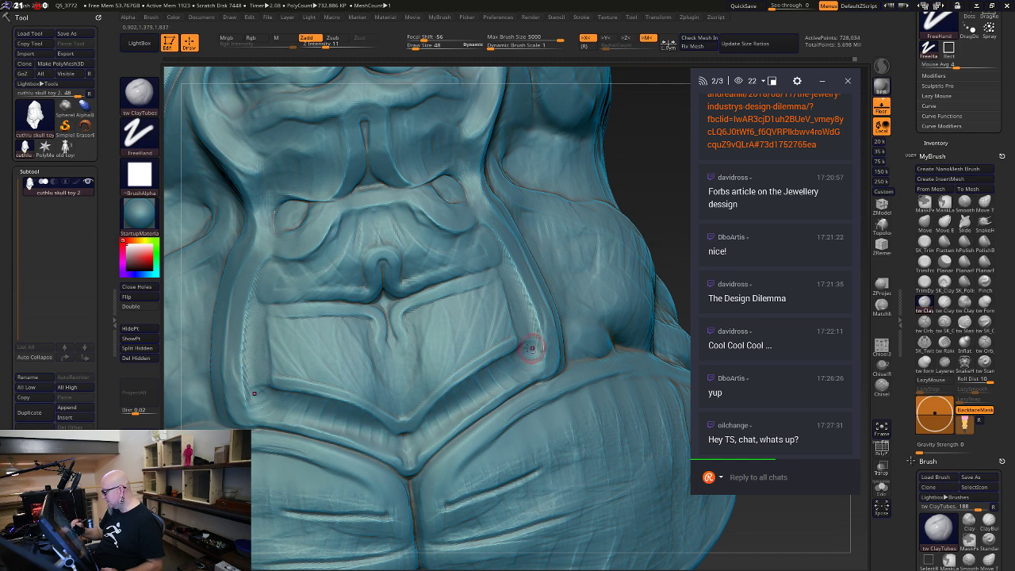
Raise the draw size to 64, then smooth and refine the two upper abdomen panels and their outer corners
key("f")
left_click_drag(624, 130, 582, 114, "alt")
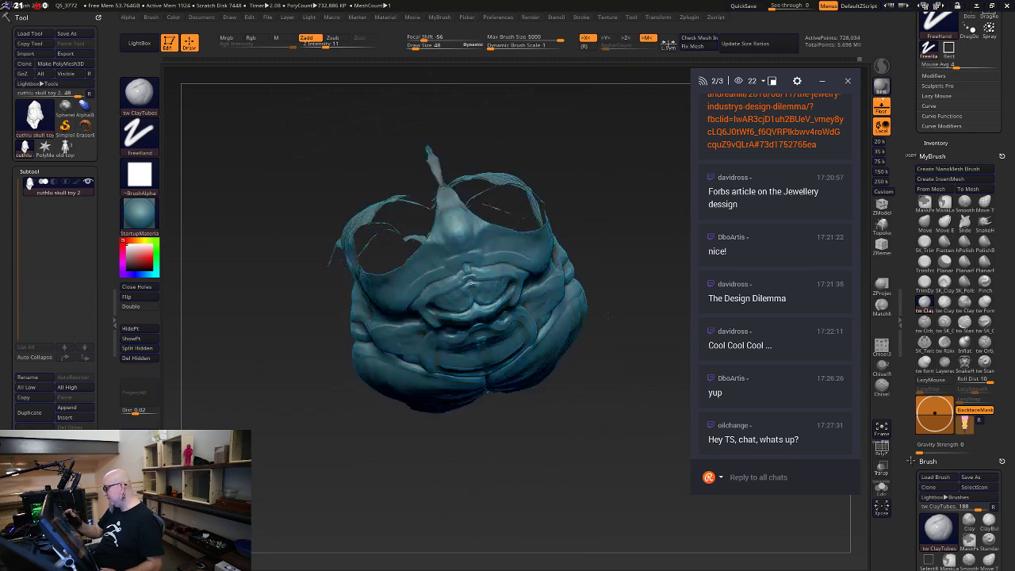
mouse_move(666, 318)
left_mouse_down()
mouse_move(653, 499)
mouse_move(641, 511)
mouse_move(581, 490)
mouse_move(596, 548)
left_mouse_up()
left_click_drag(198, 317, 238, 311)
key("space")
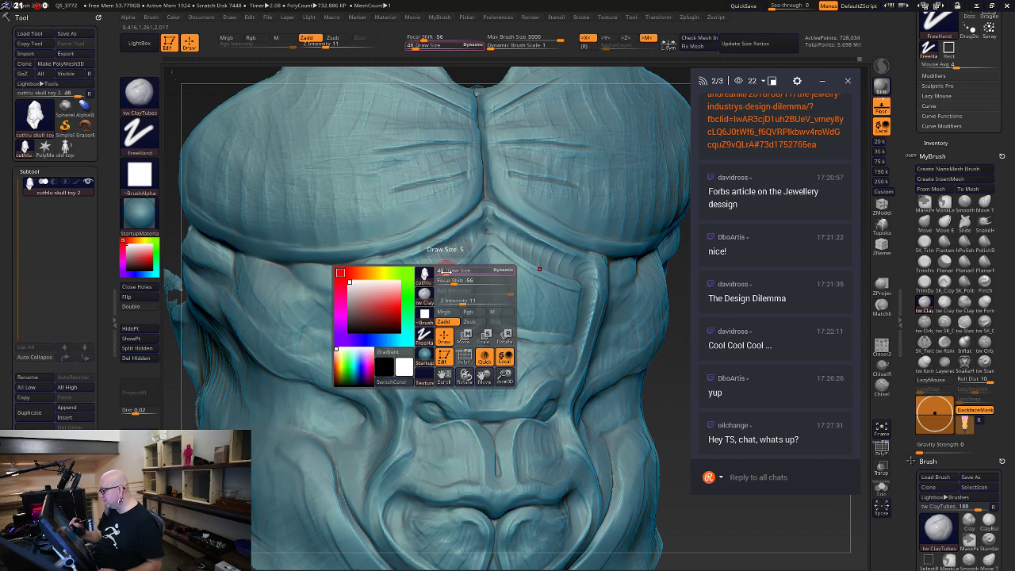
left_click_drag(446, 272, 448, 272)
mouse_move(383, 286)
left_mouse_down("shift")
mouse_move(379, 315)
mouse_move(403, 374)
left_mouse_up("shift")
mouse_move(485, 241)
left_mouse_down()
mouse_move(441, 278)
mouse_move(387, 300)
mouse_move(396, 295)
mouse_move(383, 314)
mouse_move(396, 349)
left_mouse_up()
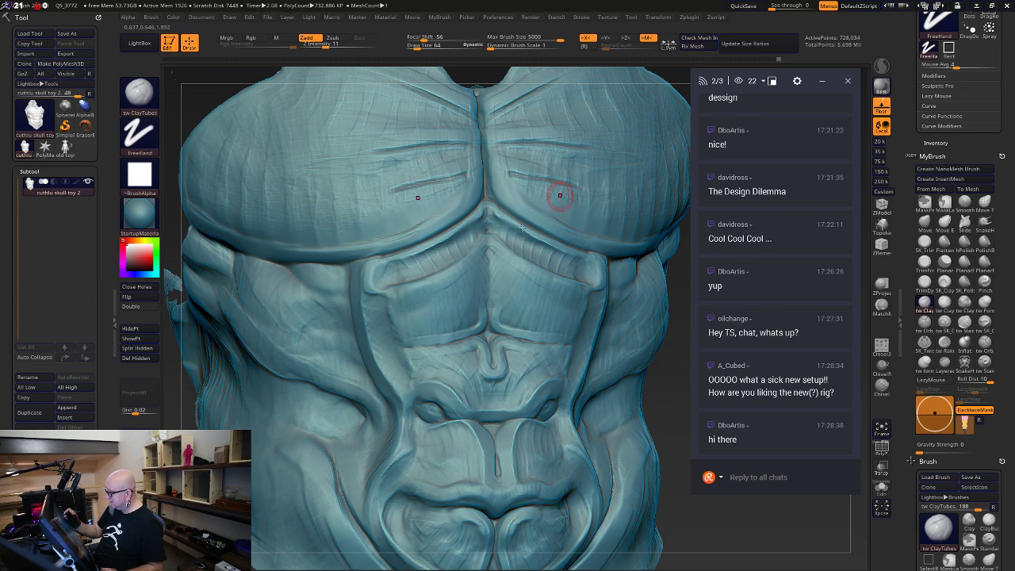
left_click_drag(370, 270, 384, 293)
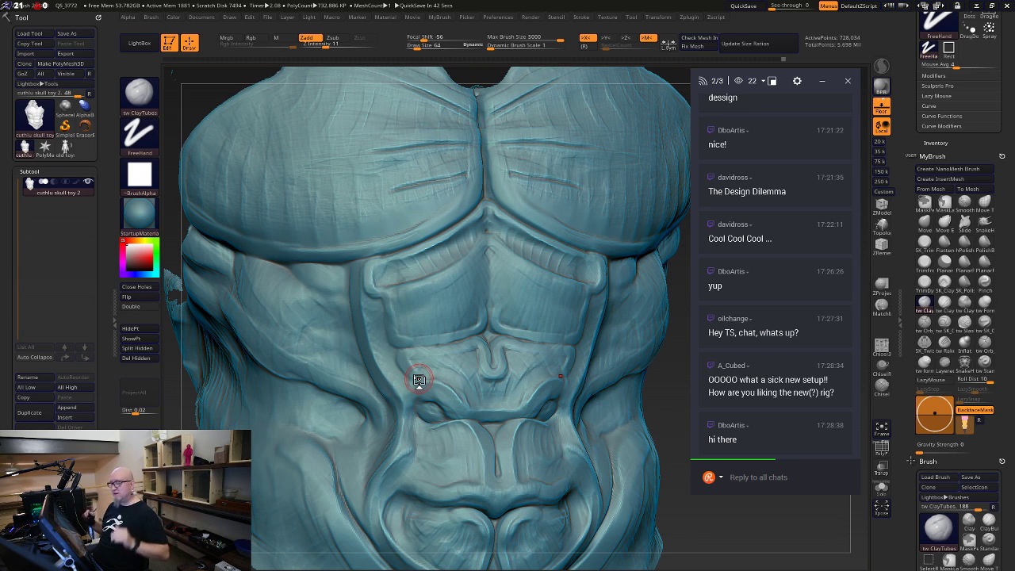
left_click_drag(695, 530, 647, 432, "alt")
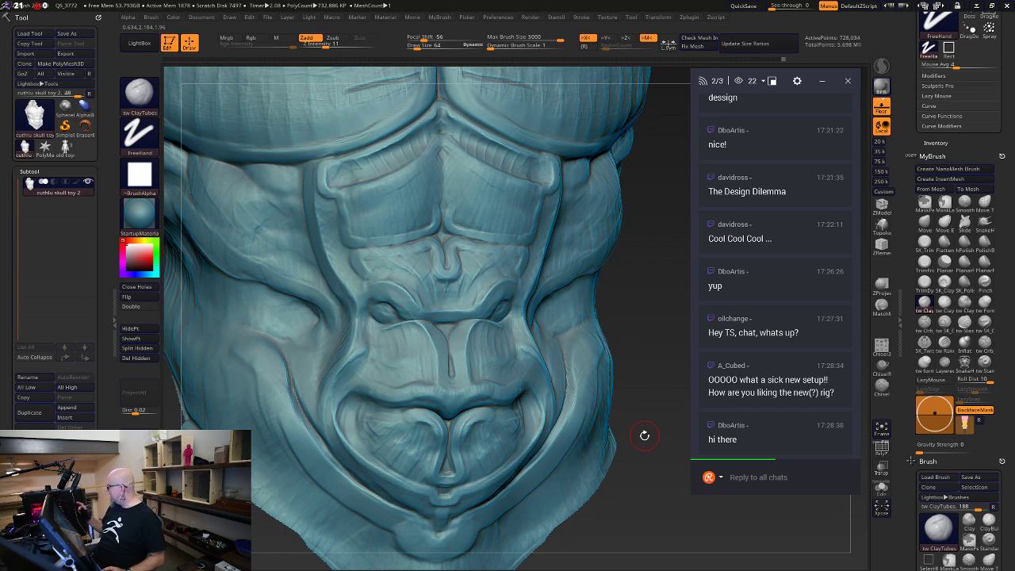
left_click_drag(672, 526, 628, 513, "alt")
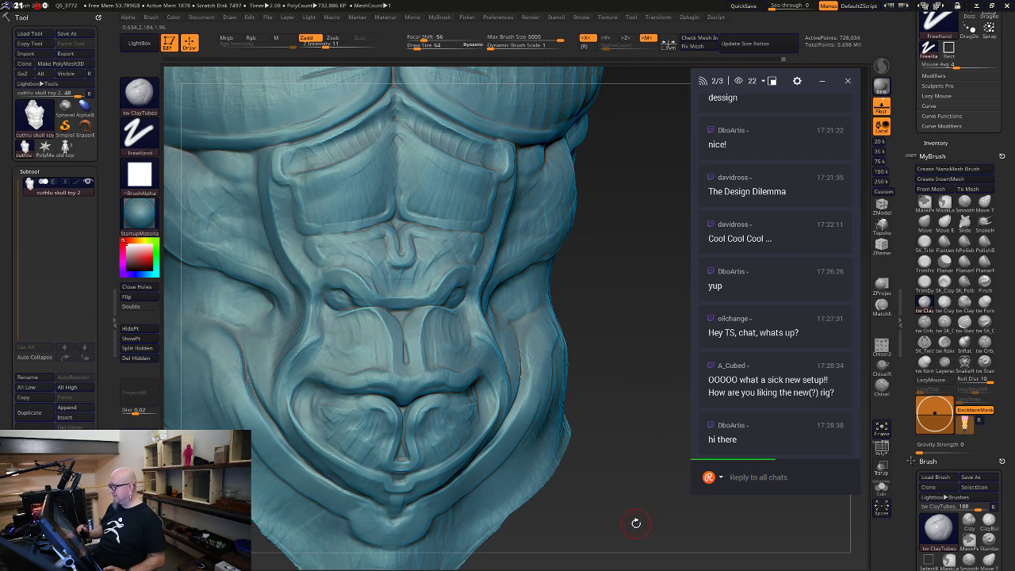
mouse_move(597, 389)
left_mouse_down()
mouse_move(555, 547)
mouse_move(651, 492)
mouse_move(602, 539)
mouse_move(604, 371)
mouse_move(626, 339)
left_mouse_up()
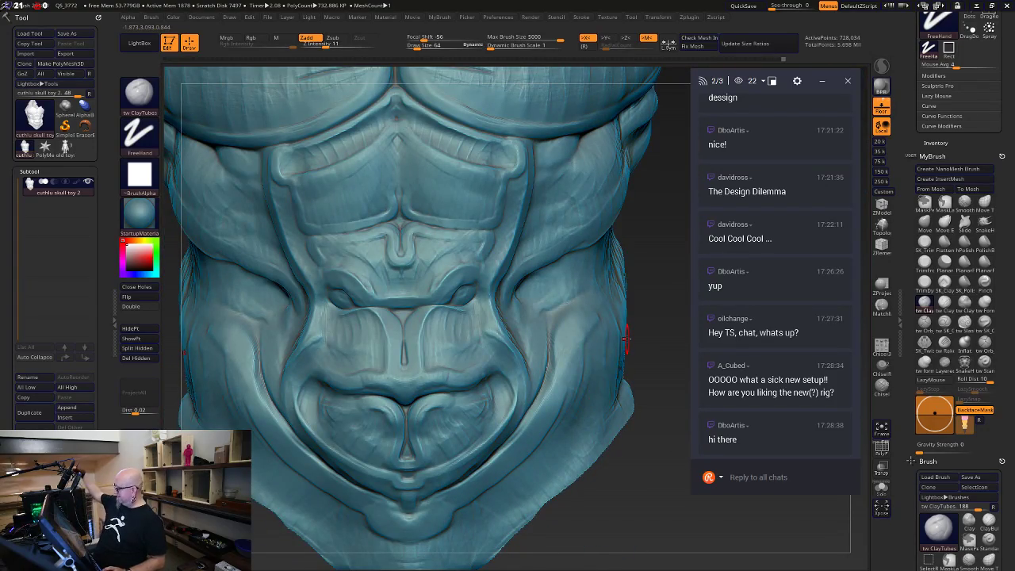
Smooth the side abdomen folds outside the face frame and build up the clay forms alongside the frame on both flanks
mouse_move(648, 471)
left_mouse_down()
mouse_move(631, 508)
mouse_move(617, 459)
left_mouse_up()
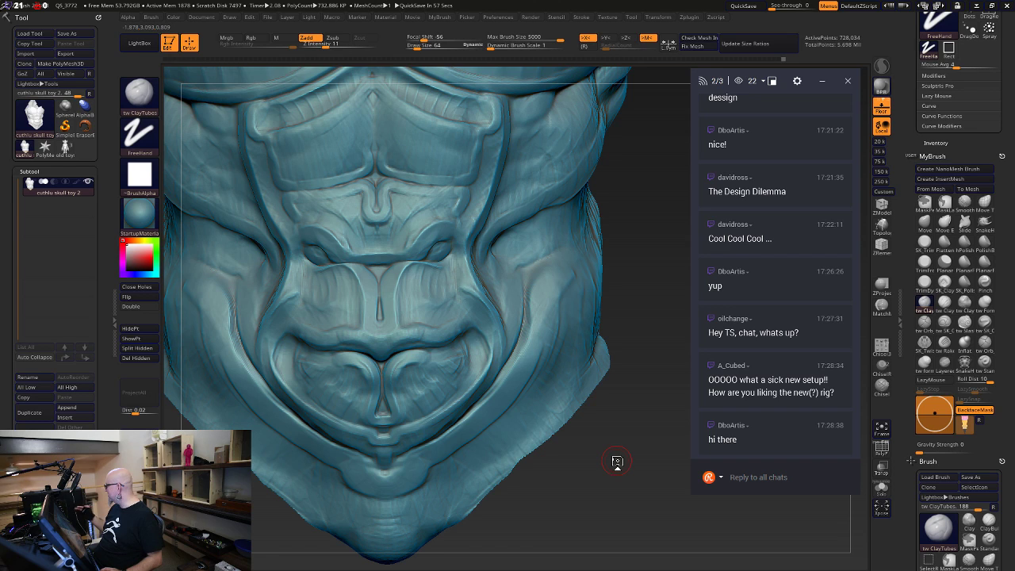
mouse_move(578, 490)
left_mouse_down()
mouse_move(600, 509)
mouse_move(610, 494)
mouse_move(617, 505)
mouse_move(624, 451)
left_mouse_up()
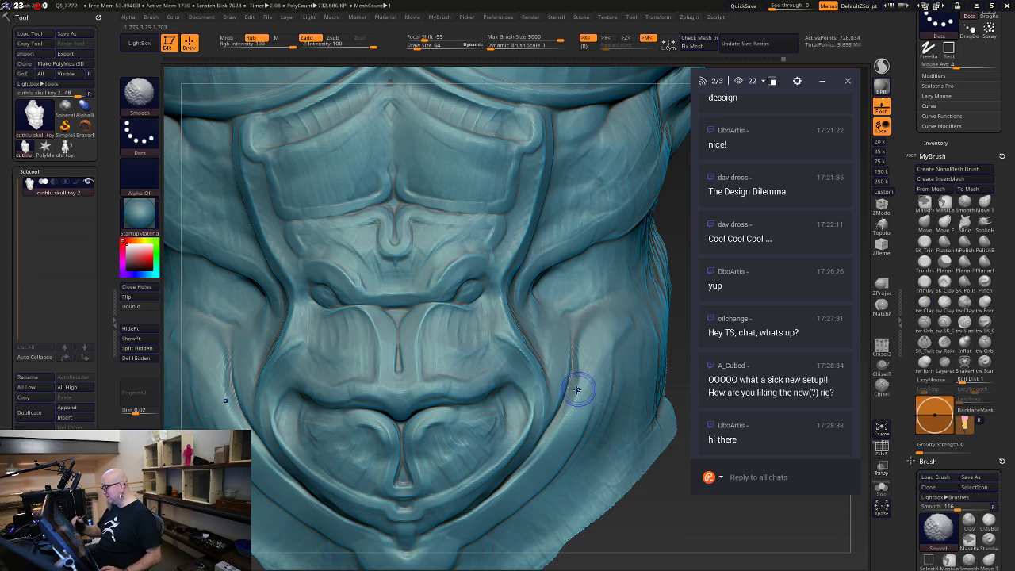
mouse_move(575, 408)
left_mouse_down("shift")
mouse_move(572, 349)
mouse_move(555, 432)
left_mouse_up("shift")
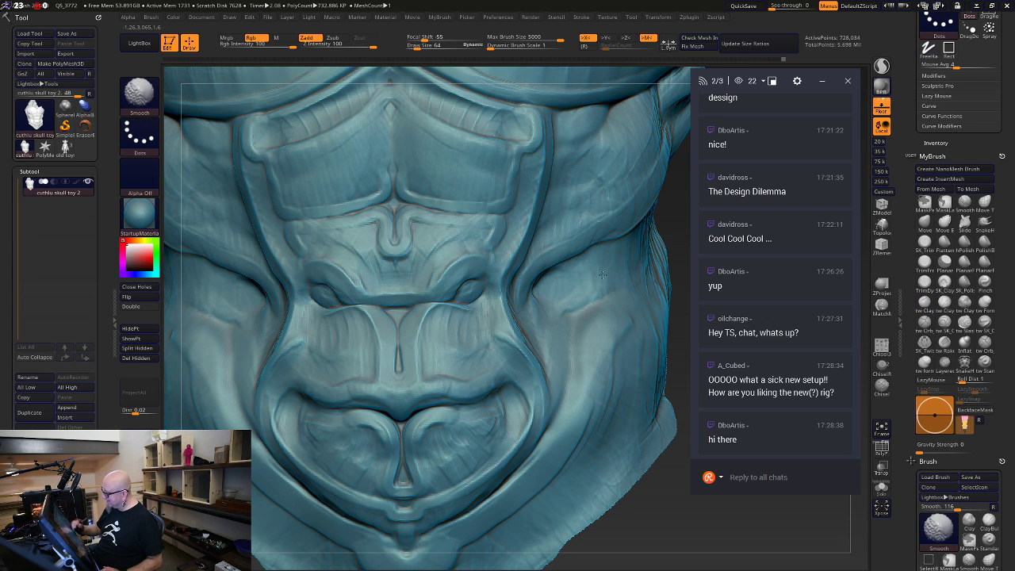
left_click_drag(560, 369, 570, 390)
mouse_move(593, 295)
left_mouse_down()
mouse_move(565, 322)
mouse_move(568, 381)
left_mouse_up()
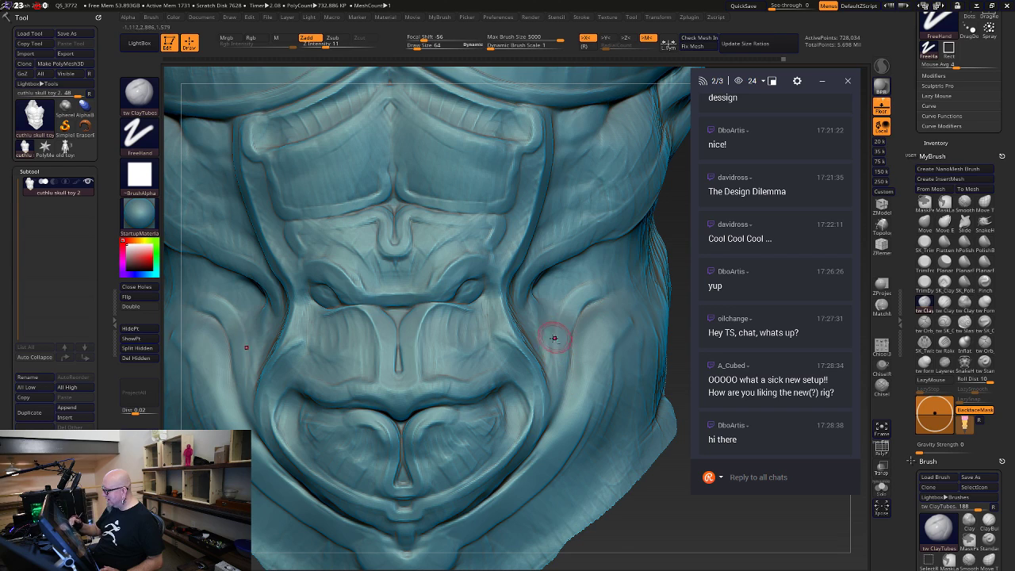
left_click_drag(557, 293, 554, 303)
Unhide the rest of the figure and bring the upper back into view
left_click_drag(723, 539, 718, 471)
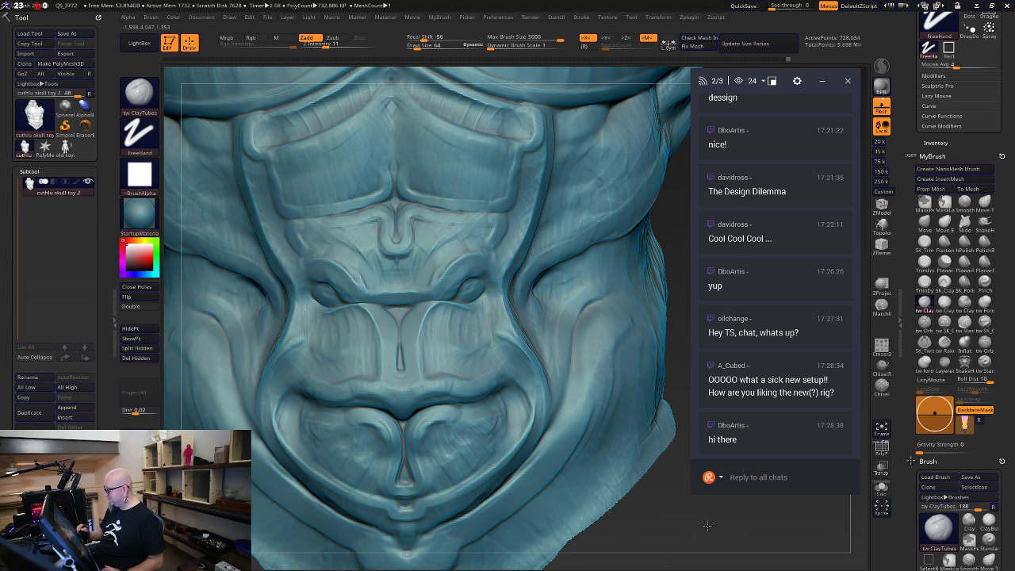
key("f")
key("ctrl+shift")
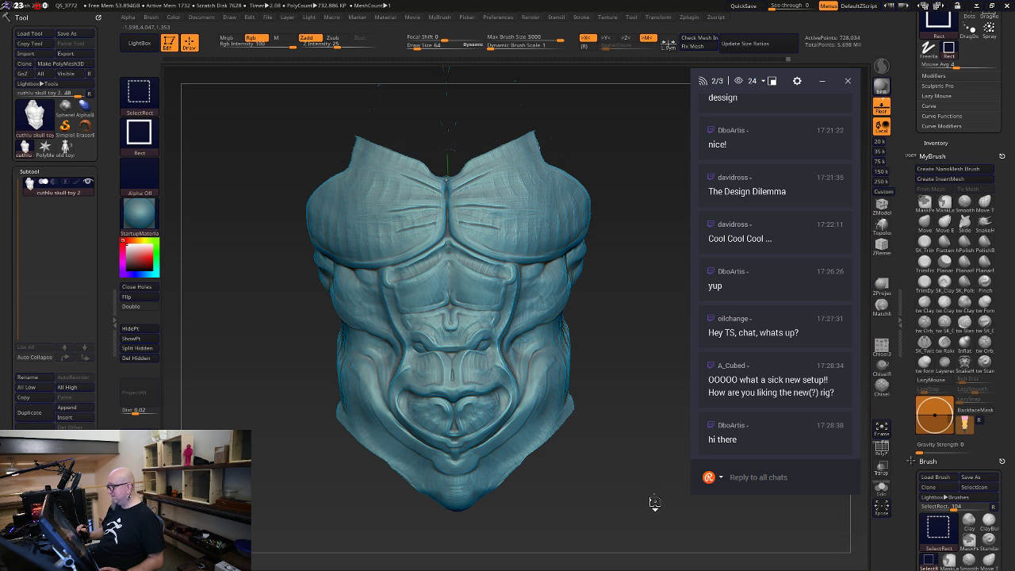
left_click(654, 502, "ctrl+shift")
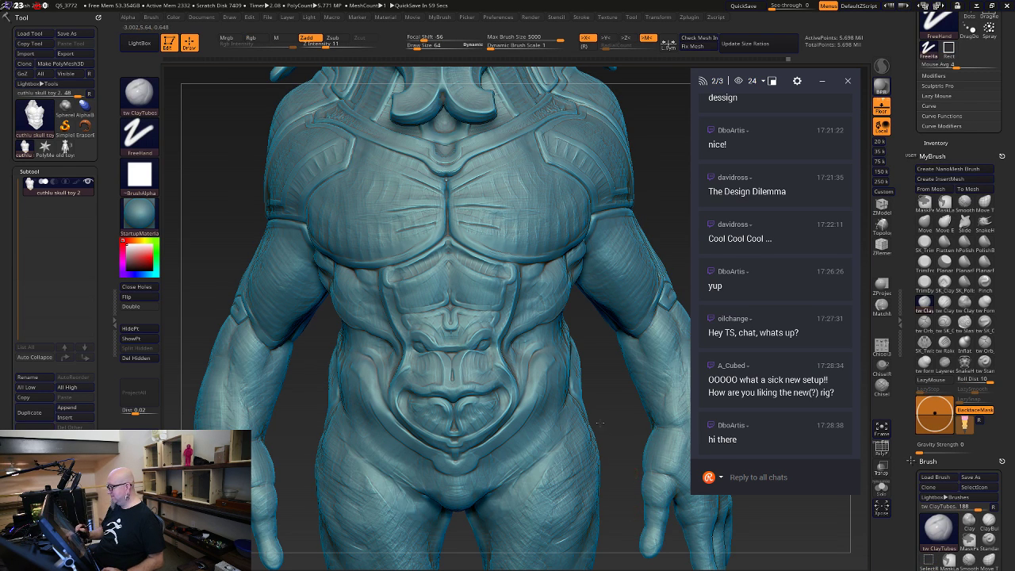
key("f")
left_click_drag(666, 497, 567, 516)
left_click_drag(652, 289, 638, 547, "alt")
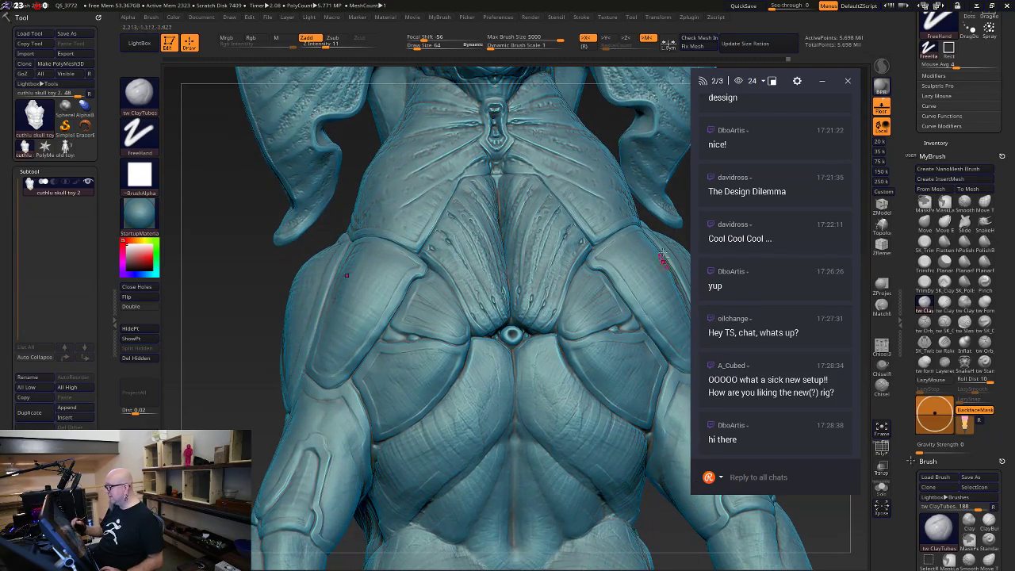
Examine the horned cuthlu skull toy 2 sculpt from the back, head and front
mouse_move(685, 192)
left_mouse_down("alt")
mouse_move(626, 412)
mouse_move(620, 484)
mouse_move(656, 540)
left_mouse_up("alt")
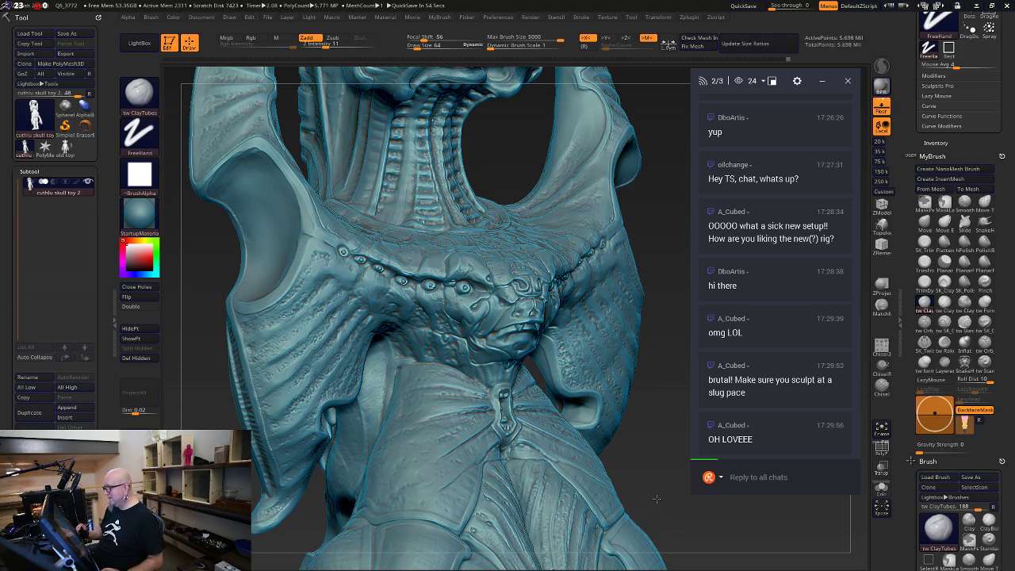
mouse_move(657, 499)
left_mouse_down()
mouse_move(643, 504)
mouse_move(637, 466)
mouse_move(609, 448)
left_mouse_up()
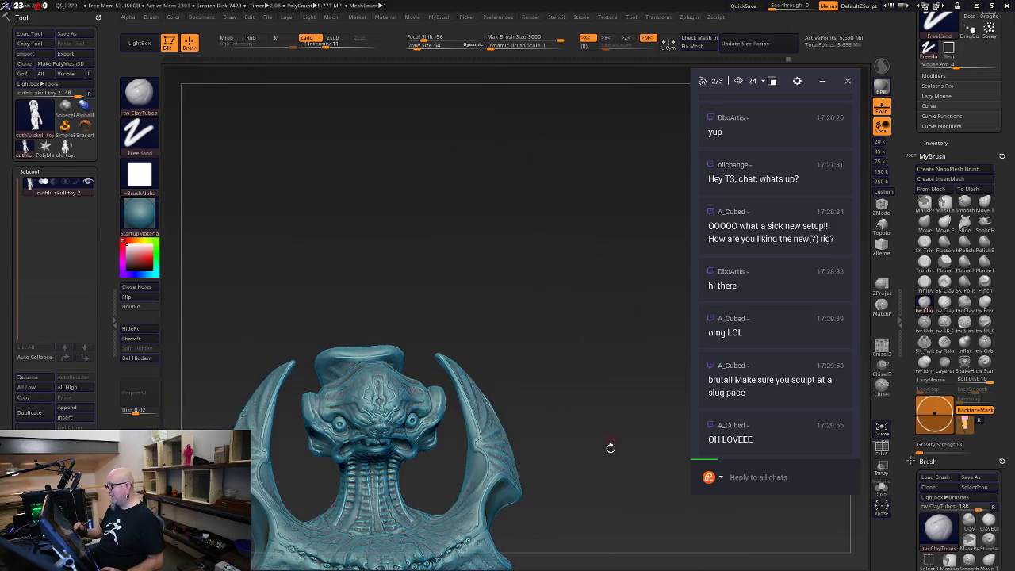
left_click_drag(616, 548, 626, 359, "alt")
mouse_move(665, 502)
left_mouse_down()
mouse_move(636, 510)
mouse_move(608, 472)
mouse_move(635, 263)
left_mouse_up()
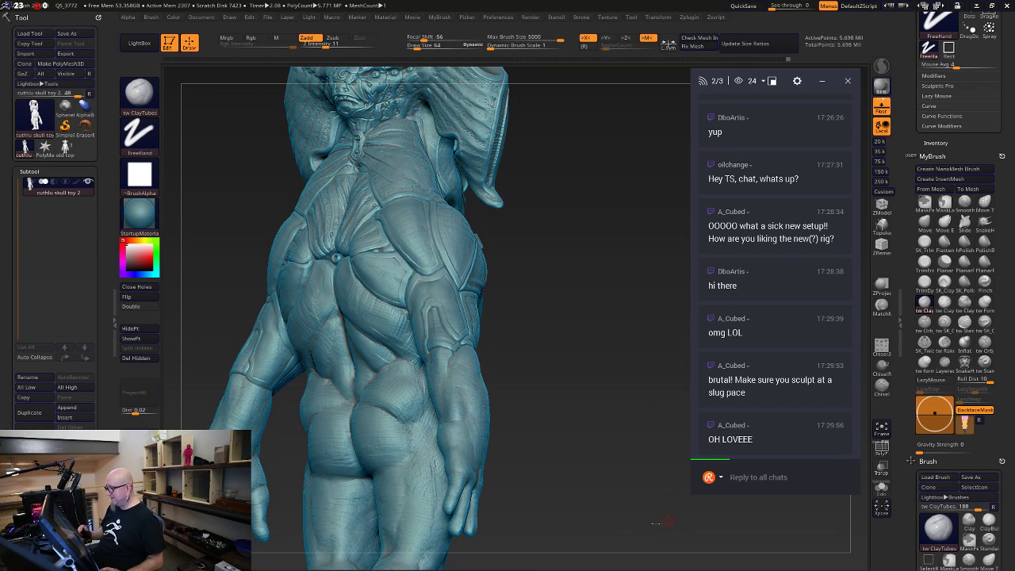
left_click_drag(657, 523, 585, 514)
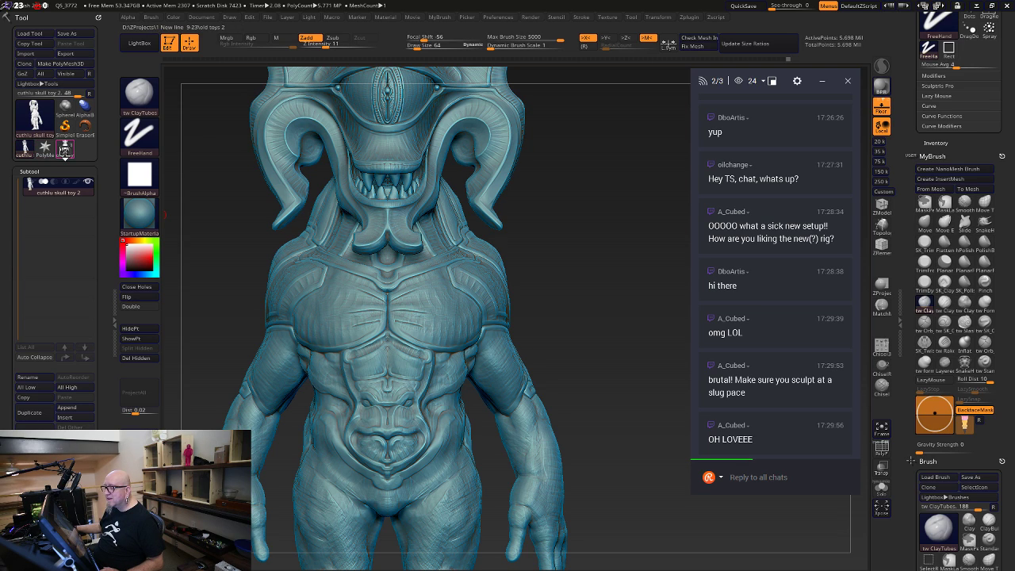
Switch to the old toys 2 model and compare its PM3D_Sphere3D1_8 and PM3D_Sphere3D1_9 subtools
left_click(64, 149)
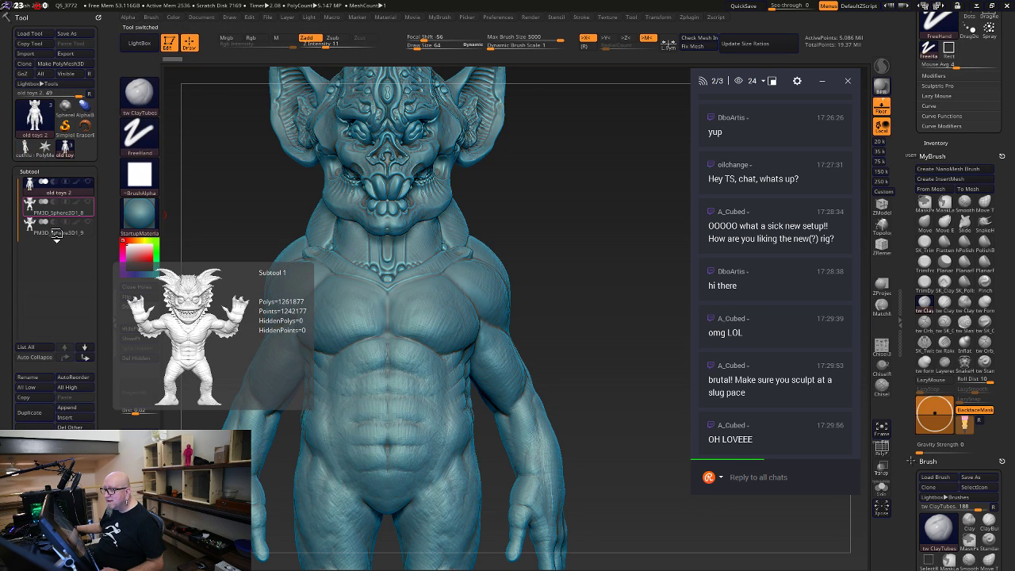
left_click(56, 233)
left_click(63, 211)
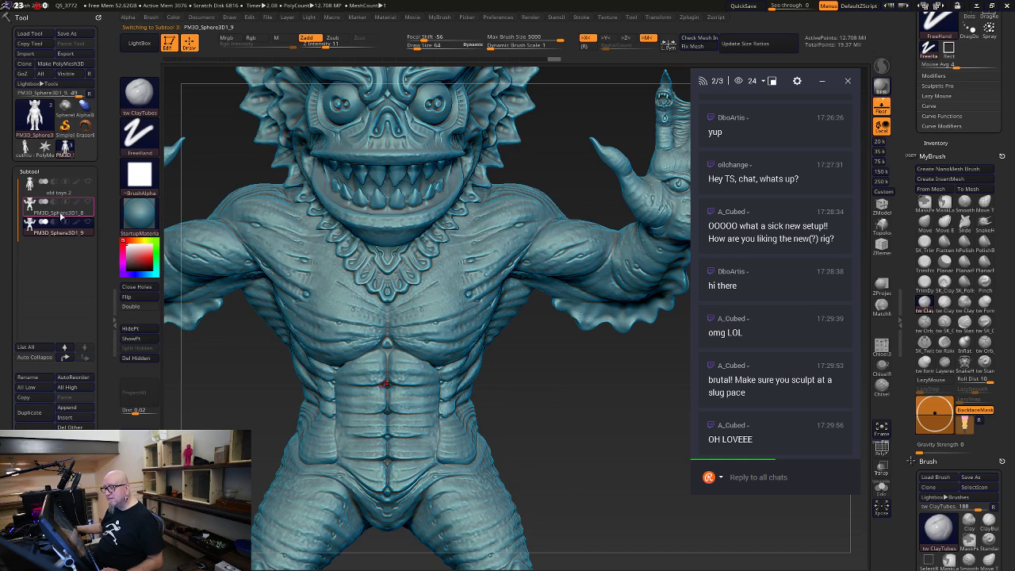
left_click(56, 233)
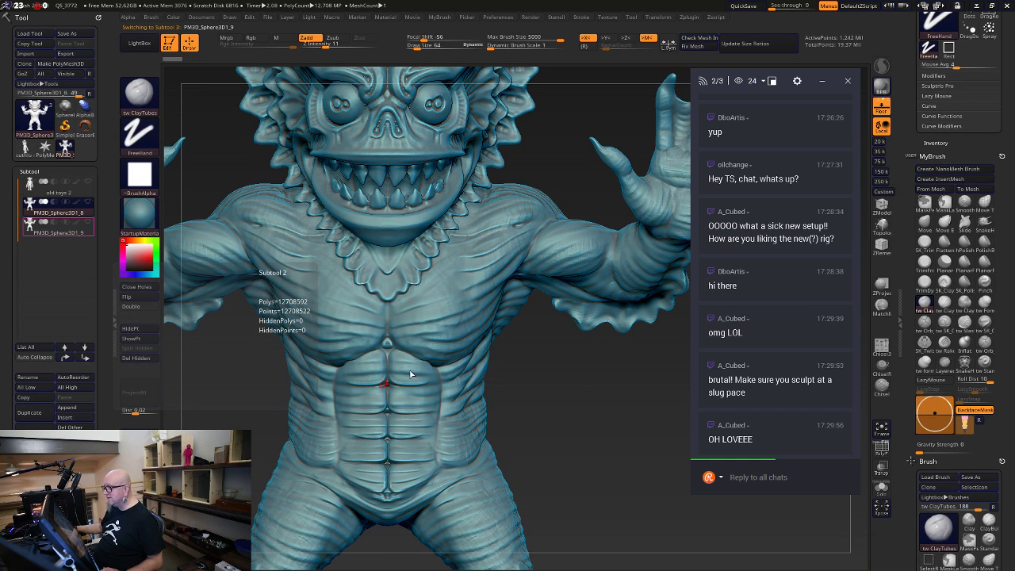
Inspect the PM3D_Sphere3D1_9 creature's raised hand with its finger details, and its full body
mouse_move(627, 379)
left_mouse_down("alt")
mouse_move(464, 462)
mouse_move(446, 447)
left_mouse_up("alt")
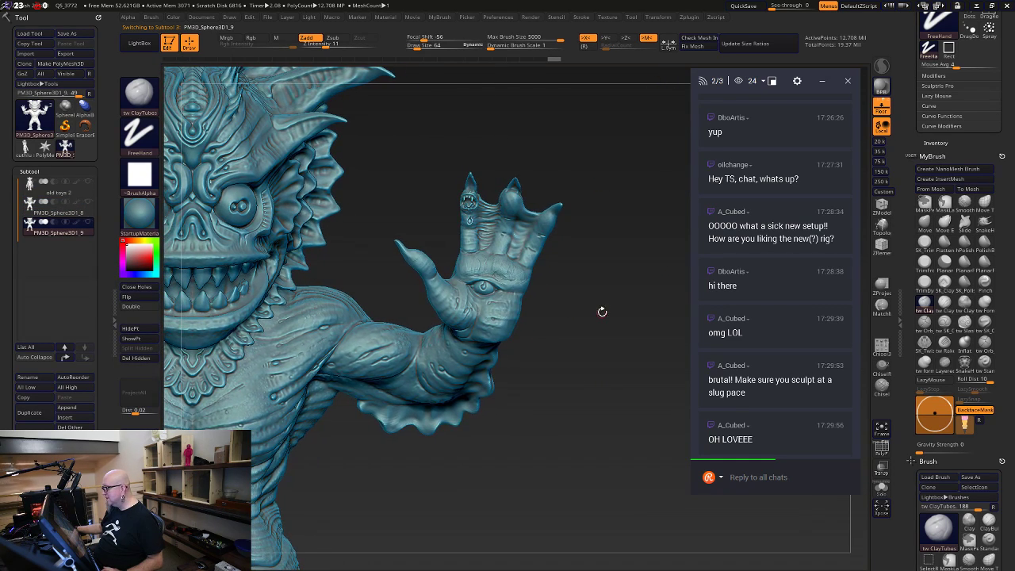
mouse_move(601, 311)
left_mouse_down("alt")
mouse_move(639, 465)
mouse_move(652, 447)
left_mouse_up("alt")
mouse_move(405, 182)
left_mouse_down("alt")
mouse_move(363, 459)
mouse_move(323, 561)
left_mouse_up("alt")
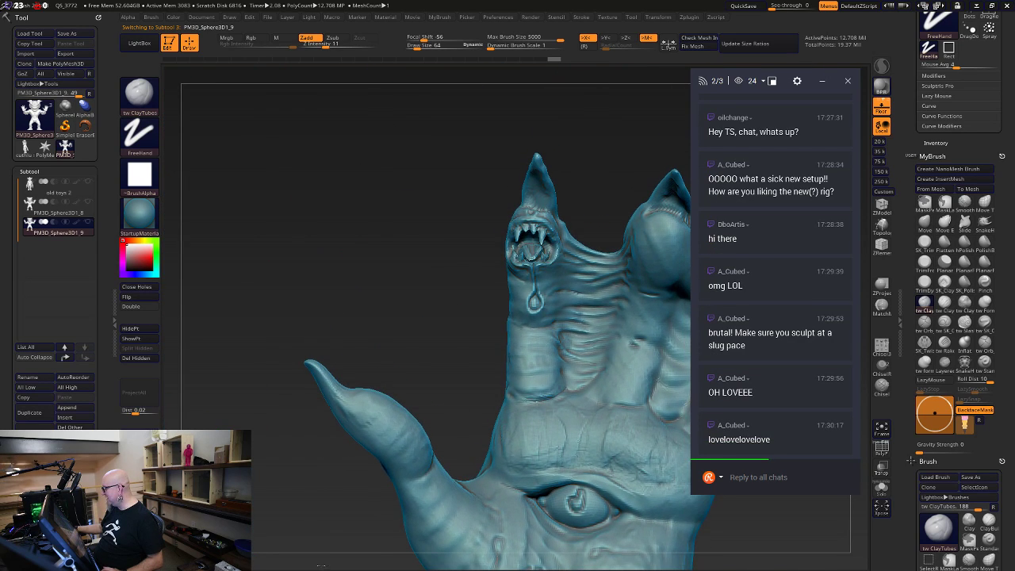
left_click_drag(305, 517, 309, 437, "alt")
left_click_drag(488, 517, 567, 241, "alt")
mouse_move(584, 485)
left_mouse_down()
mouse_move(623, 448)
mouse_move(584, 415)
left_mouse_up()
mouse_move(566, 285)
left_mouse_down("alt")
mouse_move(616, 428)
mouse_move(581, 449)
left_mouse_up("alt")
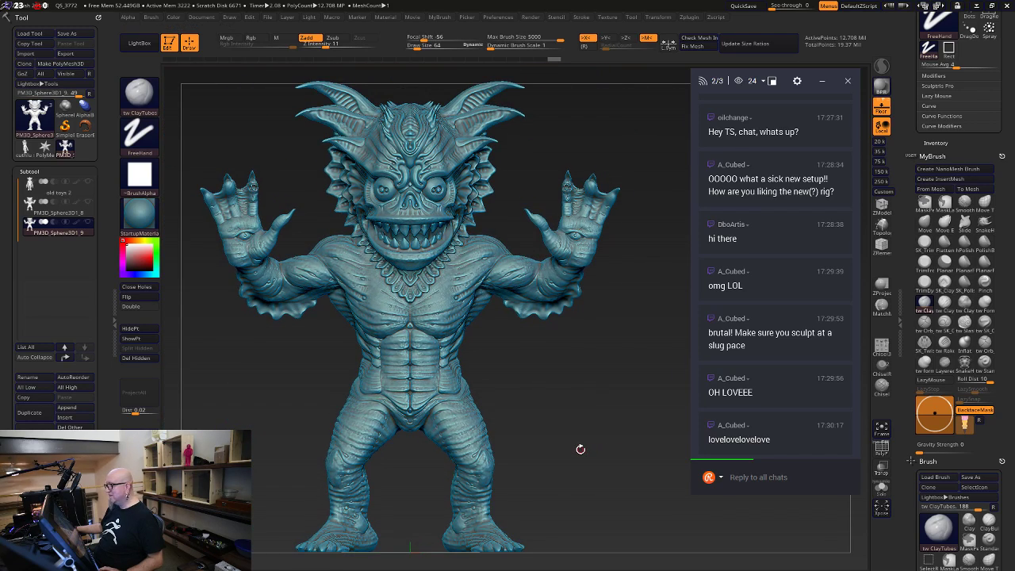
mouse_move(613, 386)
left_mouse_down()
mouse_move(523, 380)
mouse_move(556, 407)
left_mouse_up()
mouse_move(582, 356)
left_mouse_down()
mouse_move(489, 365)
mouse_move(494, 350)
mouse_move(548, 369)
left_mouse_up()
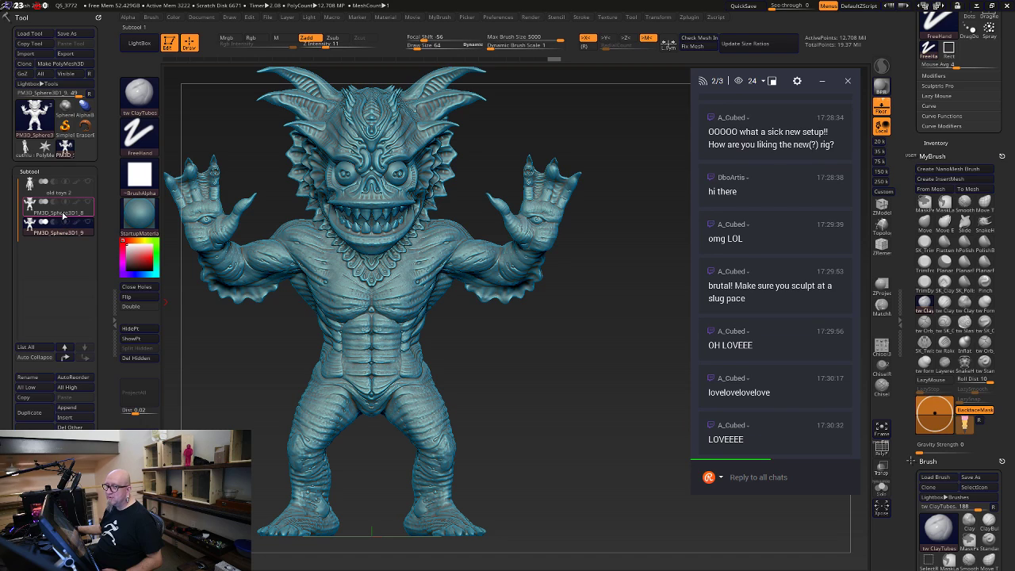
Make cuthlu skull toy 2 the active model again
mouse_move(57, 221)
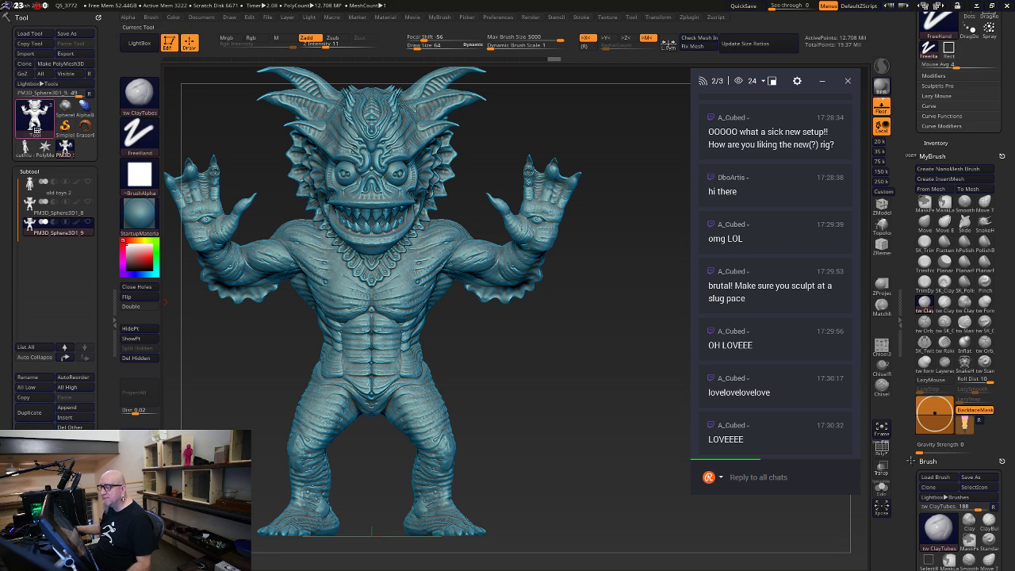
left_click(24, 149)
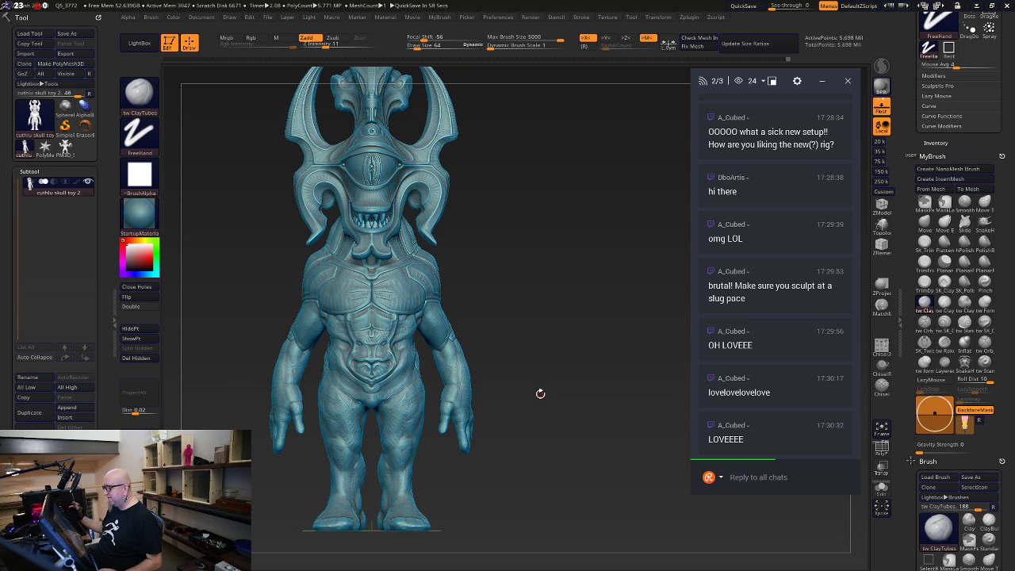
Sculpt a round eyeball and curved cheek folds on the flank beside the abdominal face with the tw ClayTubes brush
left_click_drag(516, 373, 700, 547, "alt")
left_click_drag(620, 377, 652, 487)
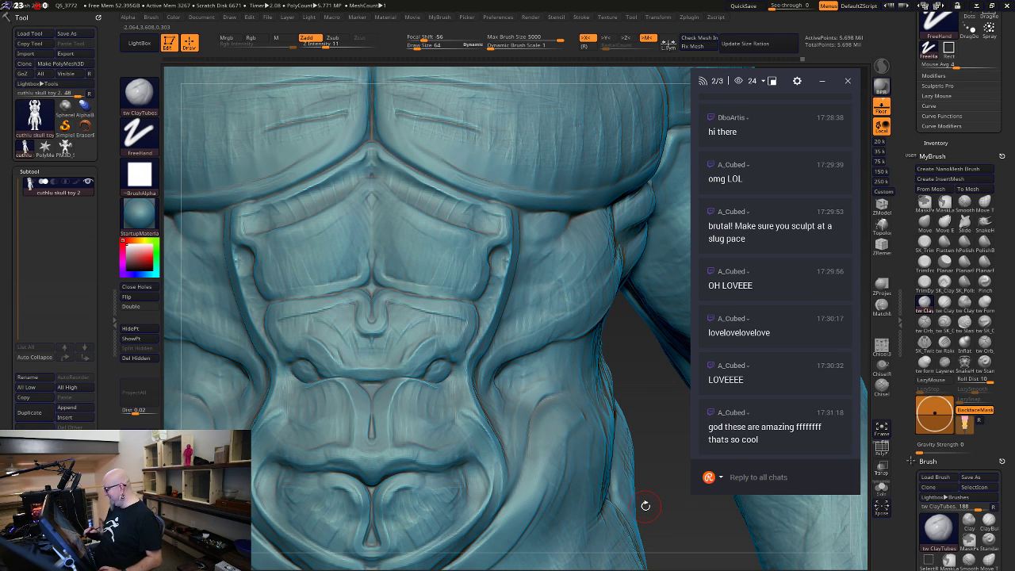
left_click_drag(645, 403, 591, 449)
left_click_drag(665, 449, 646, 343, "alt")
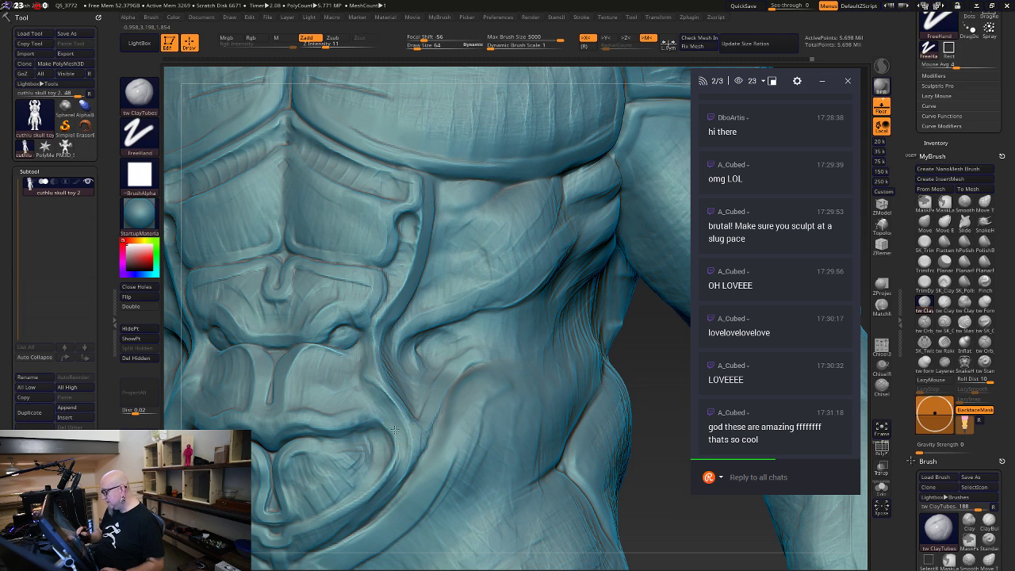
left_click_drag(681, 530, 512, 352)
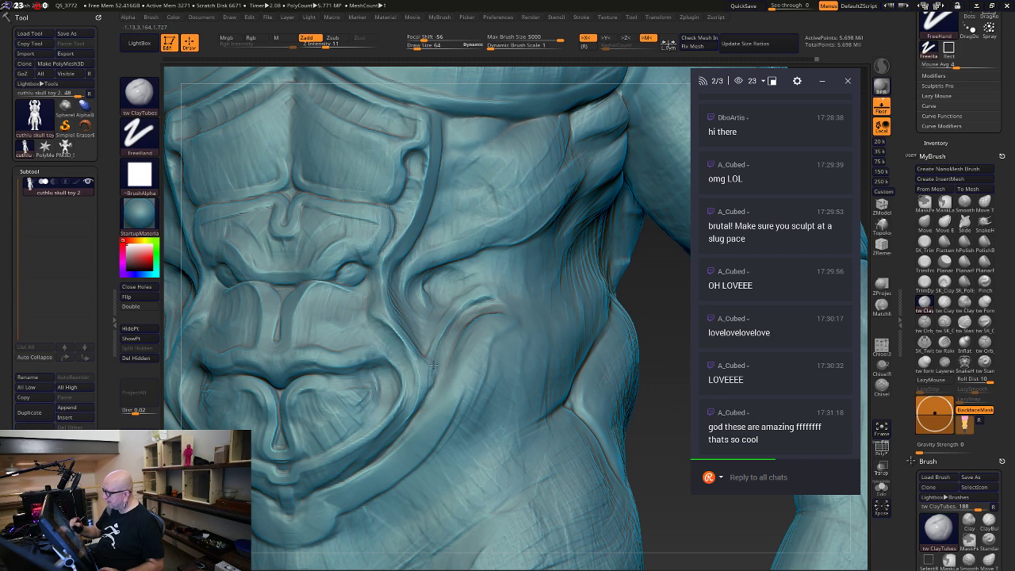
left_click_drag(449, 319, 500, 298)
left_click_drag(669, 456, 686, 467)
mouse_move(452, 317)
left_mouse_down()
mouse_move(469, 294)
mouse_move(508, 282)
left_mouse_up()
key("shift")
mouse_move(447, 276)
left_mouse_down()
mouse_move(430, 285)
mouse_move(444, 274)
mouse_move(437, 278)
left_mouse_up()
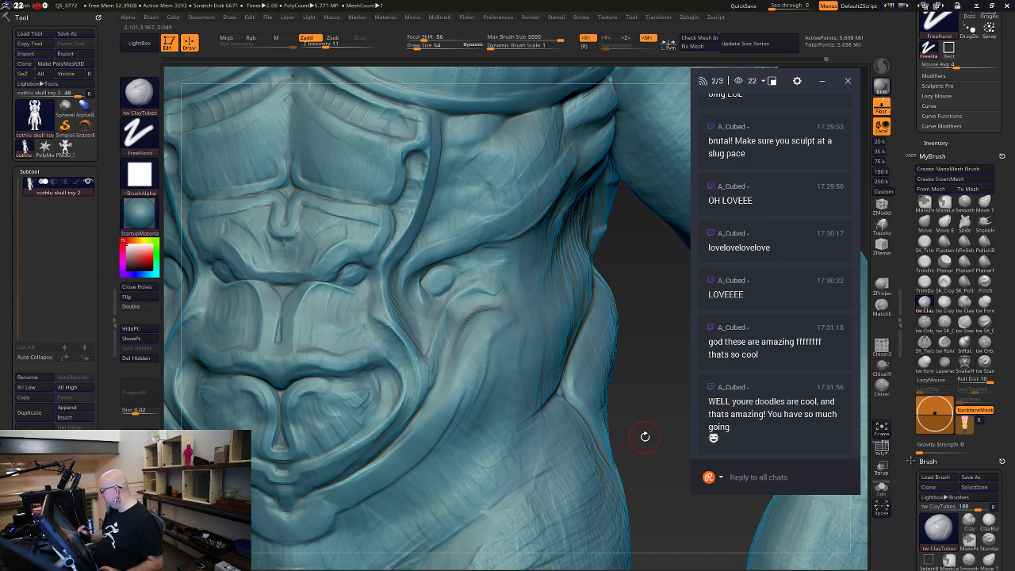
Carve a second, smaller eye socket under the flank's brow ridge, on the outer side of the round eyeball
mouse_move(644, 436)
left_mouse_down("alt")
mouse_move(619, 508)
mouse_move(476, 356)
left_mouse_up("alt")
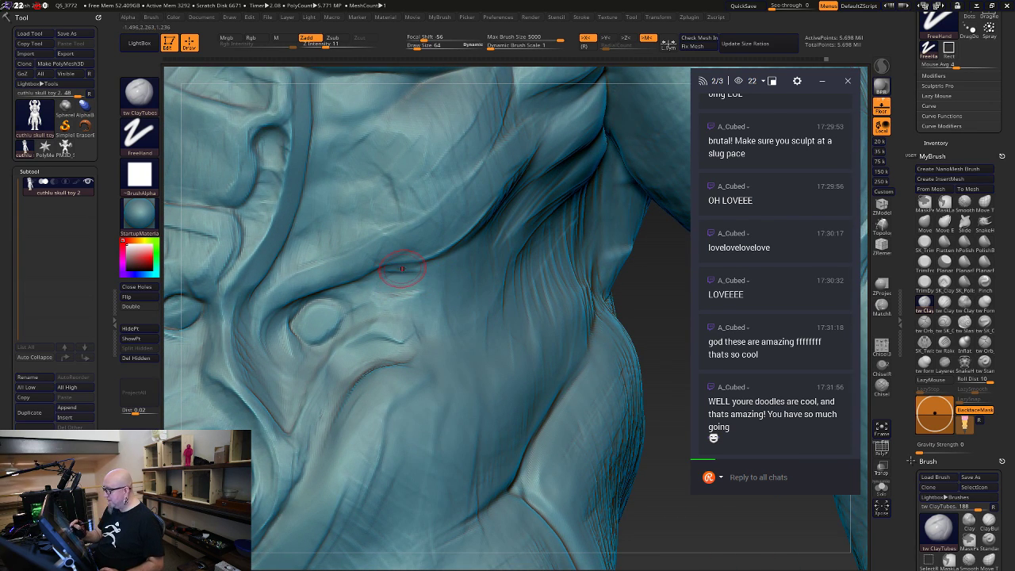
left_click_drag(402, 269, 373, 284)
mouse_move(439, 242)
left_mouse_down()
mouse_move(376, 279)
mouse_move(433, 285)
mouse_move(386, 283)
mouse_move(420, 302)
mouse_move(435, 284)
mouse_move(396, 292)
left_mouse_up()
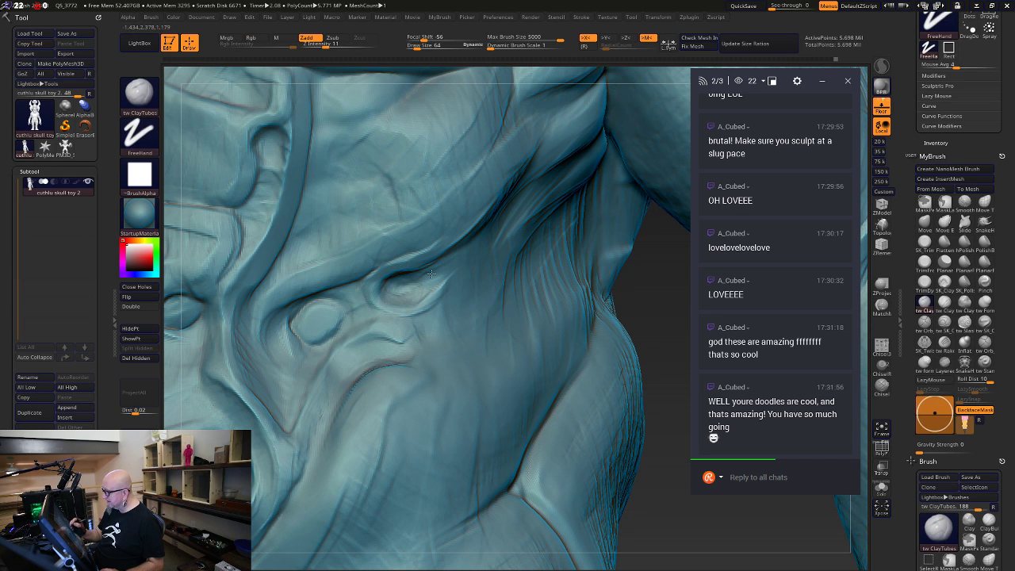
mouse_move(636, 319)
left_mouse_down("alt")
mouse_move(639, 425)
mouse_move(611, 349)
left_mouse_up("alt")
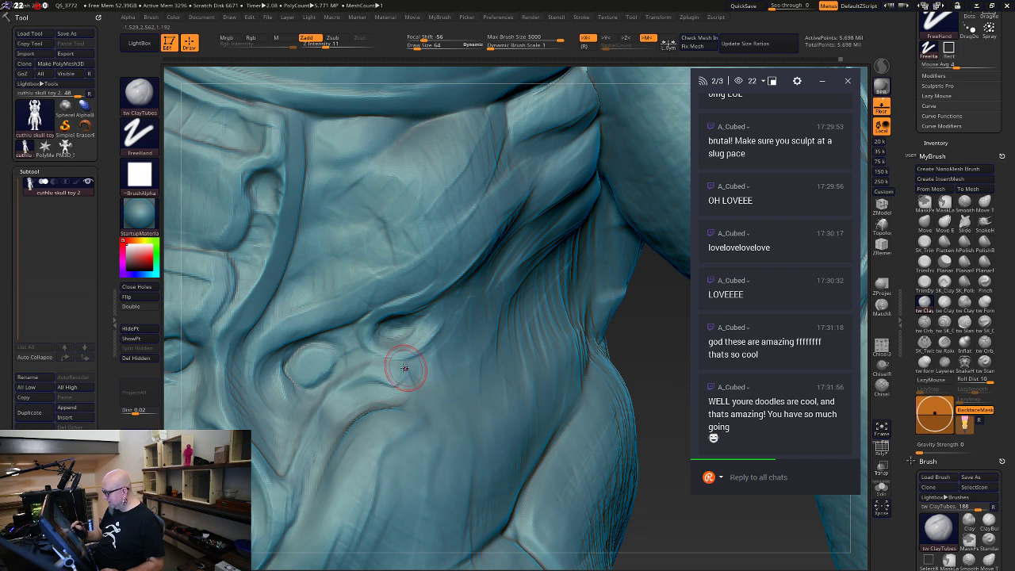
left_click_drag(669, 513, 679, 447, "alt")
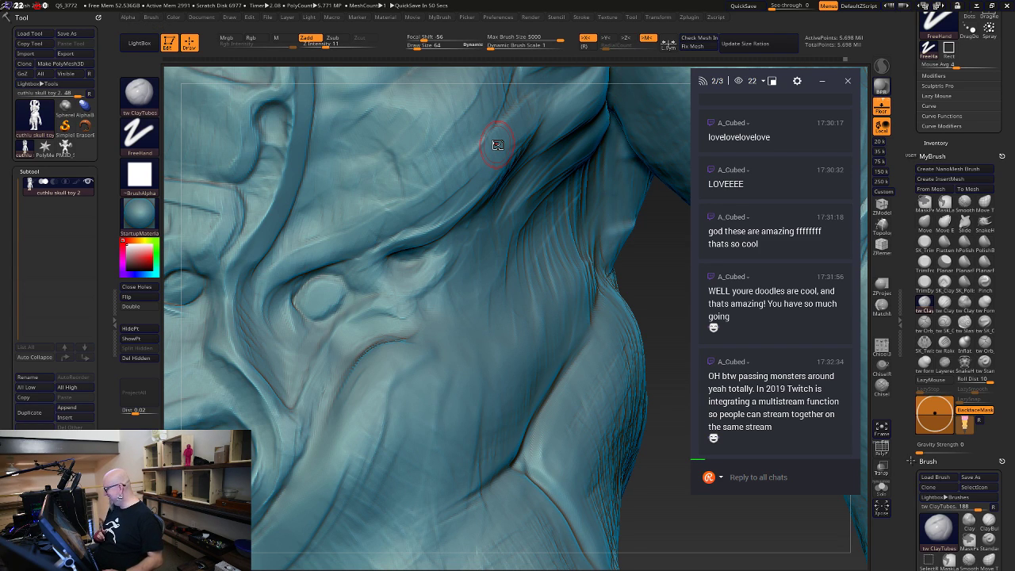
mouse_move(673, 506)
left_mouse_down("alt")
mouse_move(638, 503)
mouse_move(665, 518)
left_mouse_up("alt")
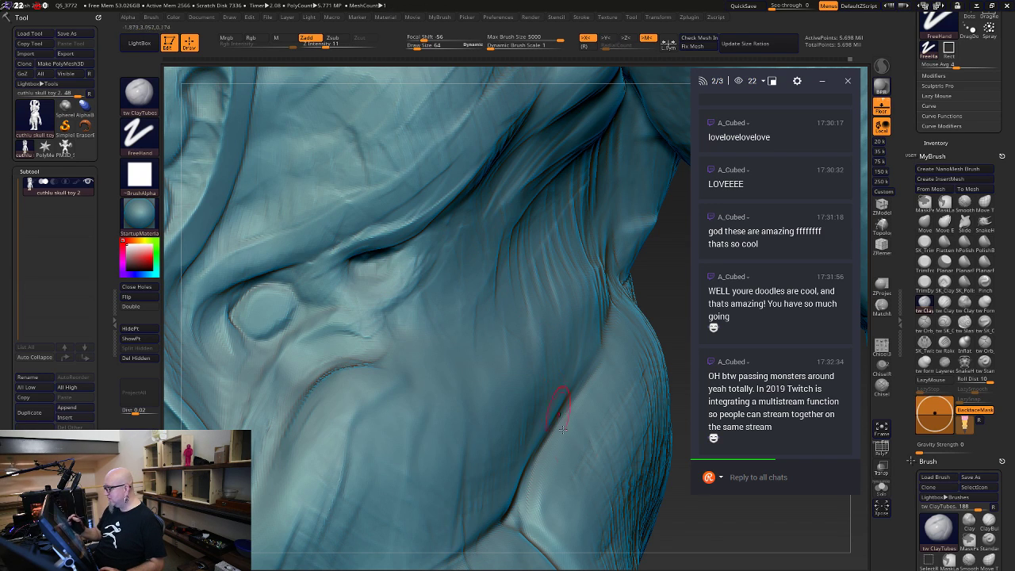
left_click_drag(680, 520, 634, 460)
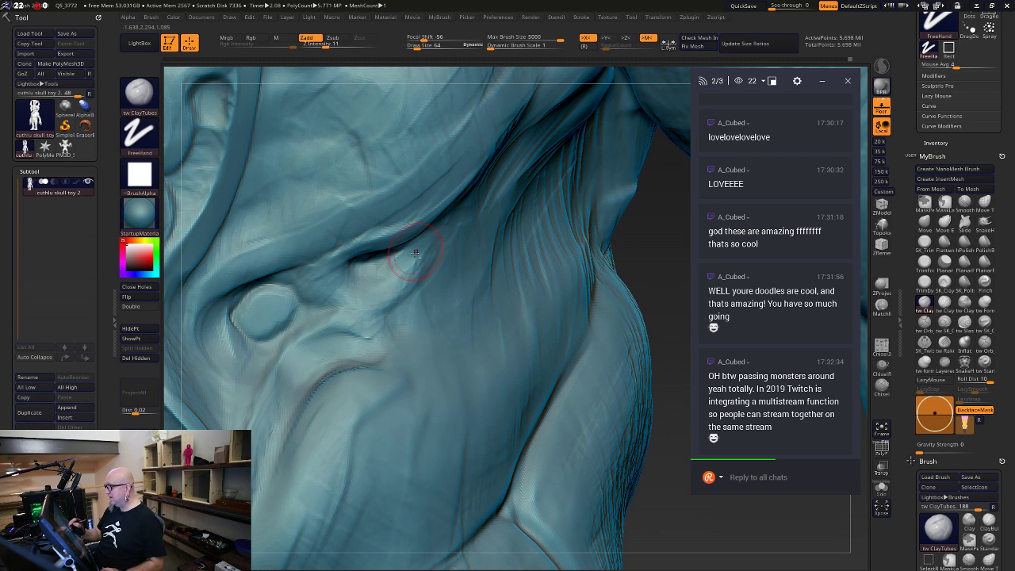
Reduce the brush's draw size to 41 and sculpt wrinkled folds under the two eyes on the flank
key("space")
left_click_drag(365, 302, 360, 301)
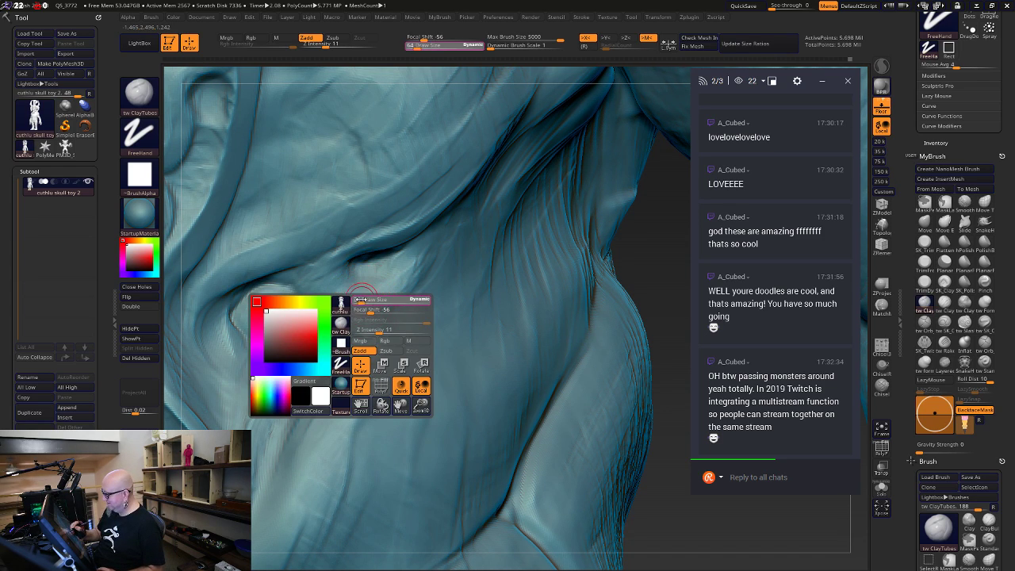
left_click_drag(274, 287, 397, 286)
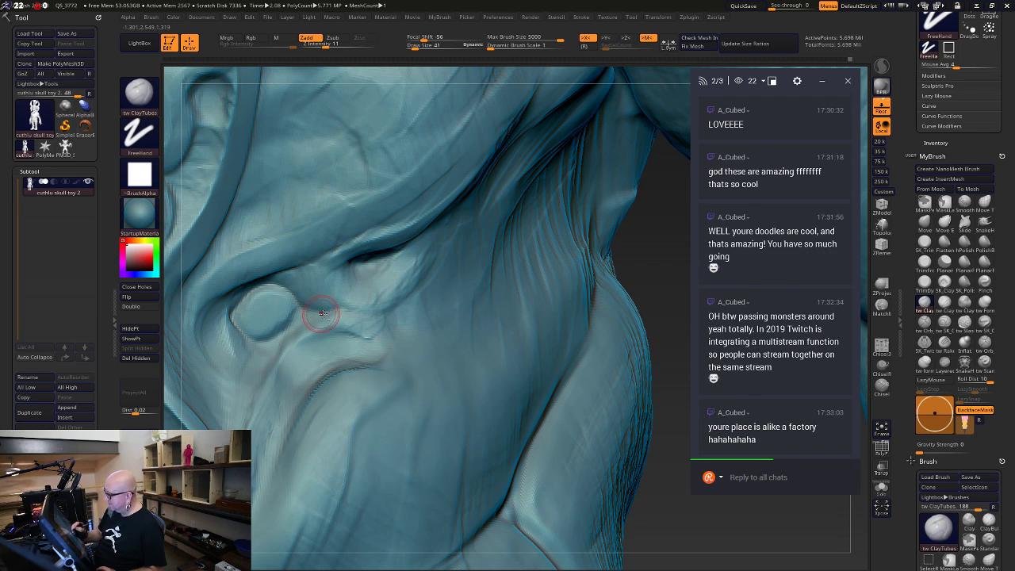
left_click_drag(313, 319, 355, 323)
left_click_drag(681, 517, 626, 477)
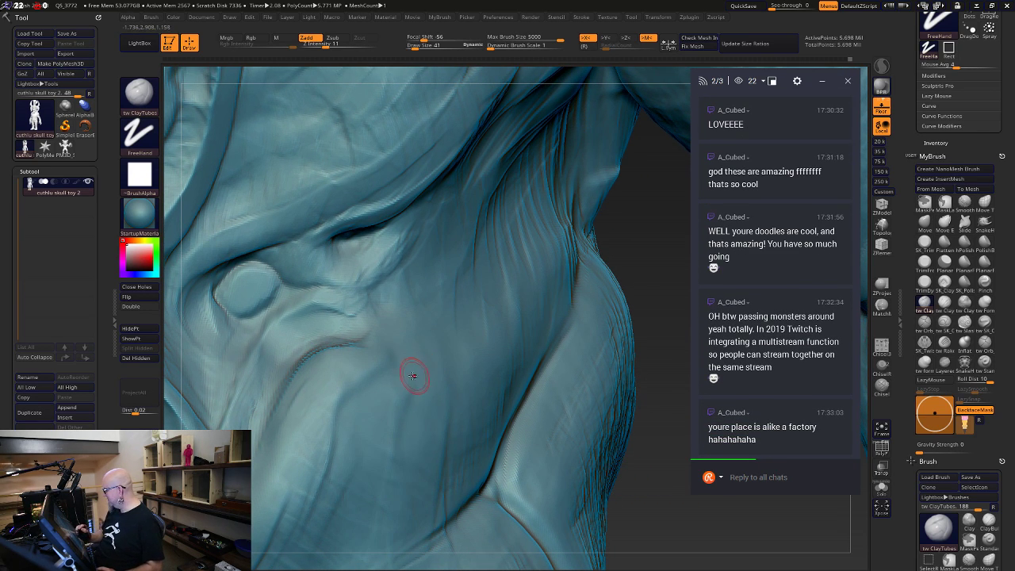
mouse_move(316, 293)
left_mouse_down()
mouse_move(385, 291)
mouse_move(401, 267)
mouse_move(355, 306)
mouse_move(405, 290)
mouse_move(379, 333)
mouse_move(378, 318)
mouse_move(399, 319)
left_mouse_up()
left_click_drag(338, 309, 390, 306)
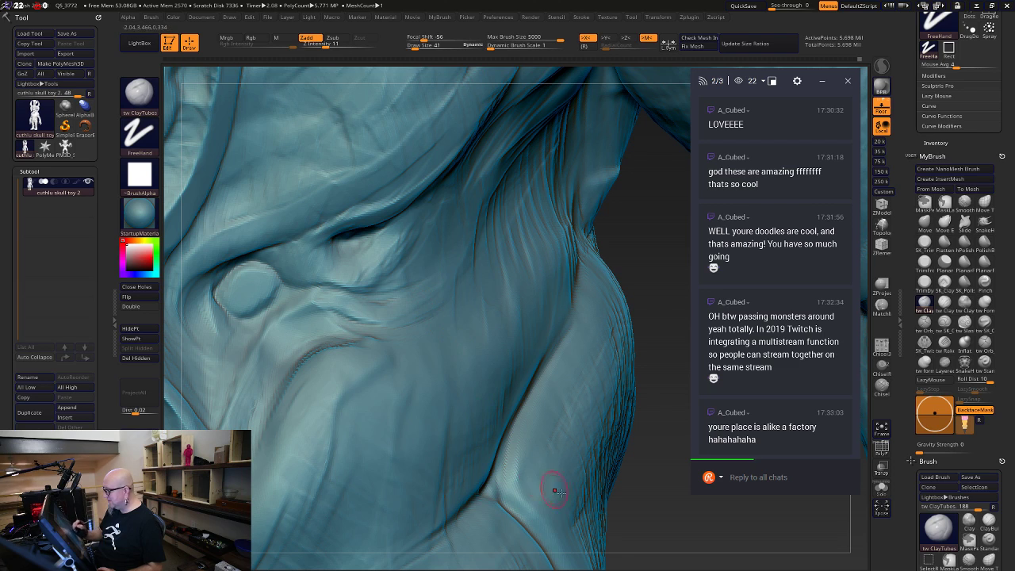
left_click_drag(651, 499, 671, 490)
left_click_drag(326, 303, 375, 295)
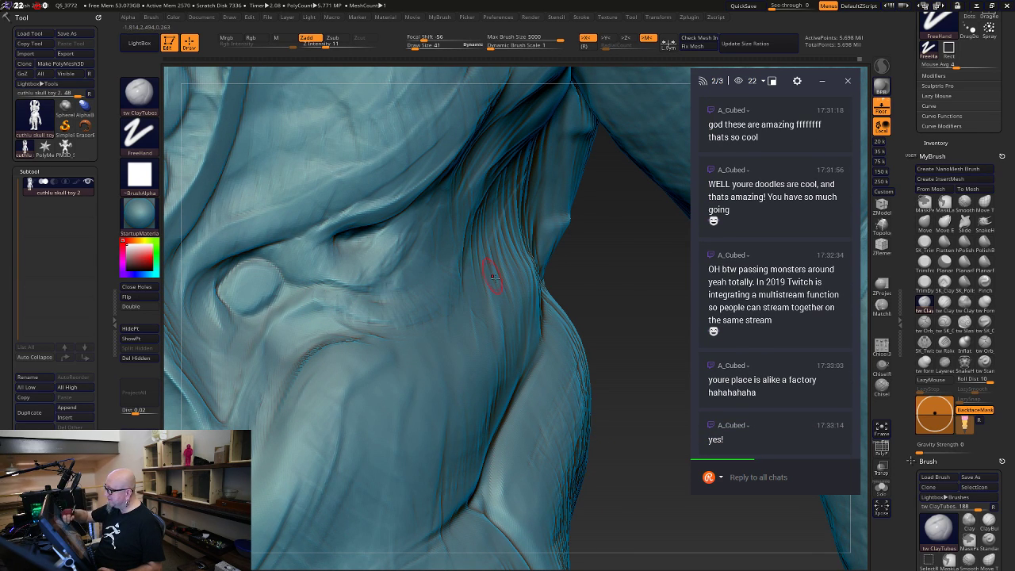
Refine the lower lid and outer corner of the smaller eye socket on the flank
left_click_drag(605, 447, 689, 442, "alt")
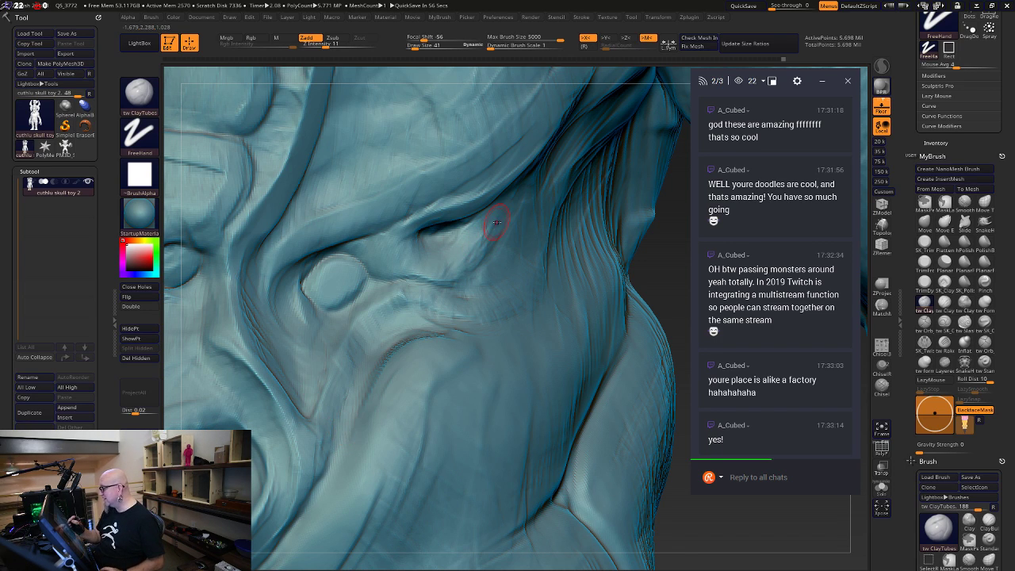
left_click_drag(485, 237, 465, 260)
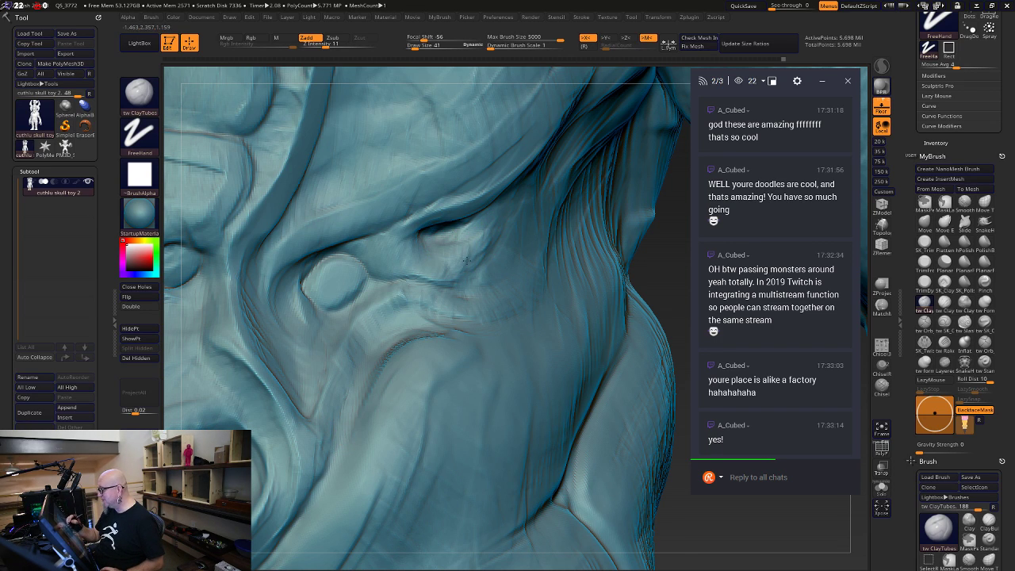
left_click_drag(715, 521, 765, 501)
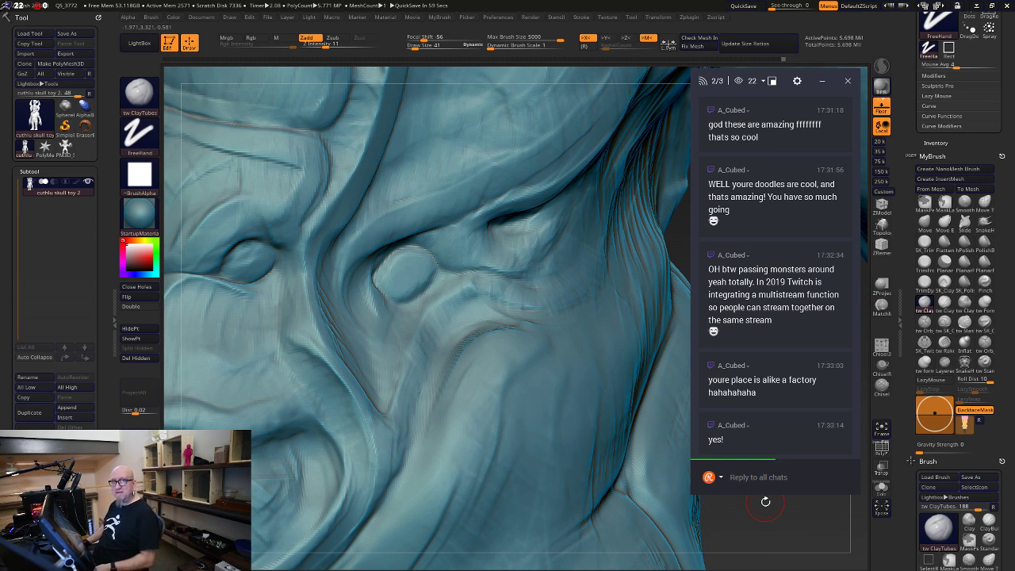
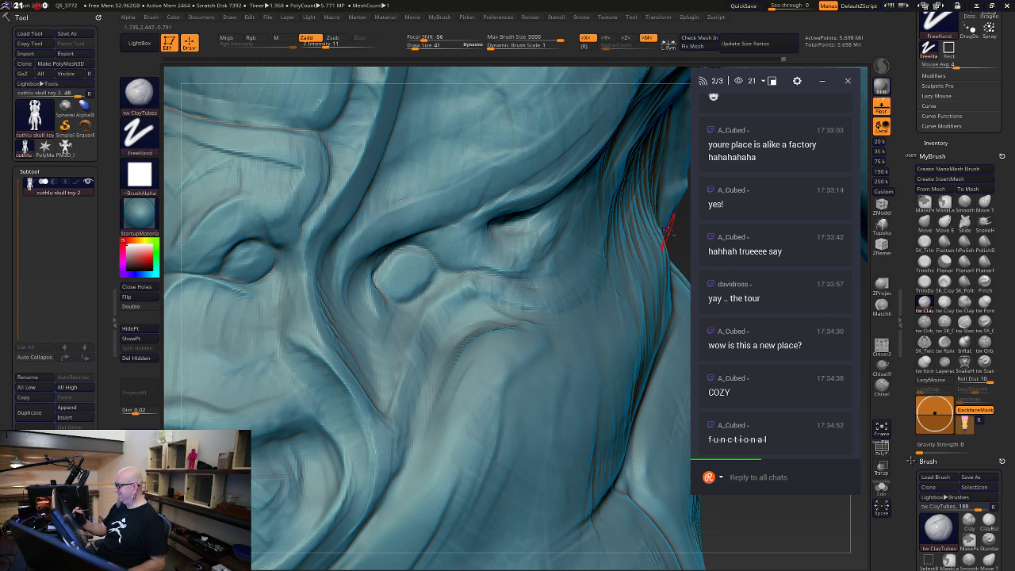
Carve another small eye-like hollow with a crease above the flank's brow ridge, beside the raised band framing the abdominal face
left_click_drag(662, 314, 661, 347, "alt")
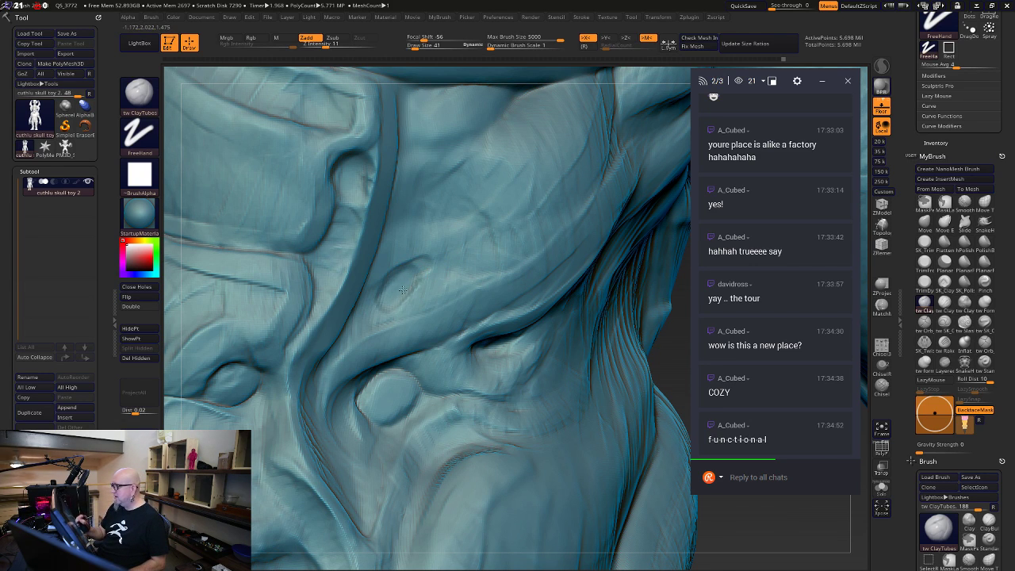
mouse_move(403, 278)
left_mouse_down()
mouse_move(386, 297)
mouse_move(397, 273)
mouse_move(416, 284)
mouse_move(408, 289)
mouse_move(431, 271)
mouse_move(403, 286)
mouse_move(426, 256)
left_mouse_up()
mouse_move(380, 303)
left_mouse_down()
mouse_move(464, 242)
mouse_move(383, 297)
mouse_move(409, 279)
left_mouse_up()
left_click_drag(406, 225, 426, 225)
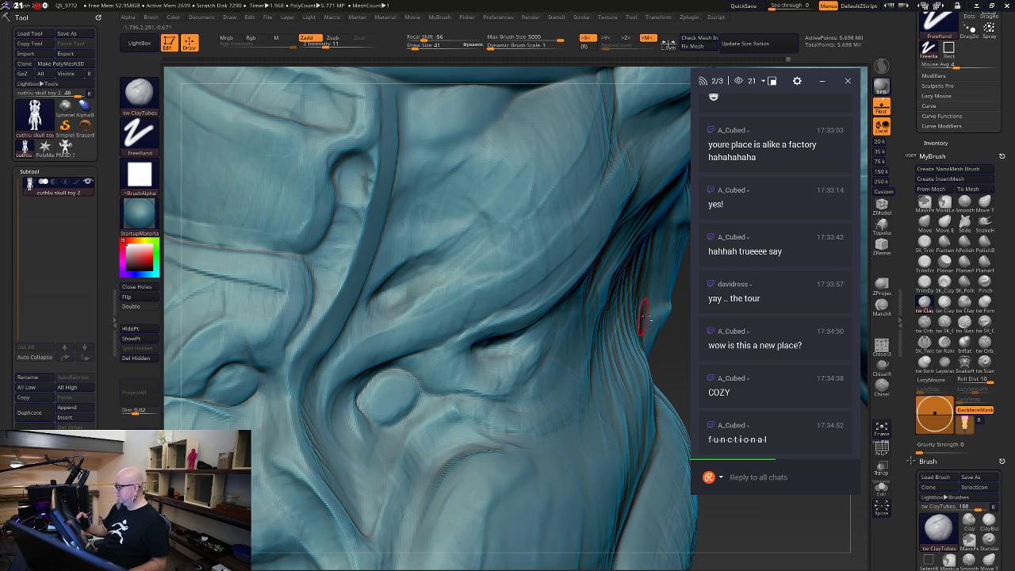
mouse_move(666, 337)
left_mouse_down()
mouse_move(589, 457)
mouse_move(547, 475)
mouse_move(665, 435)
mouse_move(614, 433)
mouse_move(591, 484)
left_mouse_up()
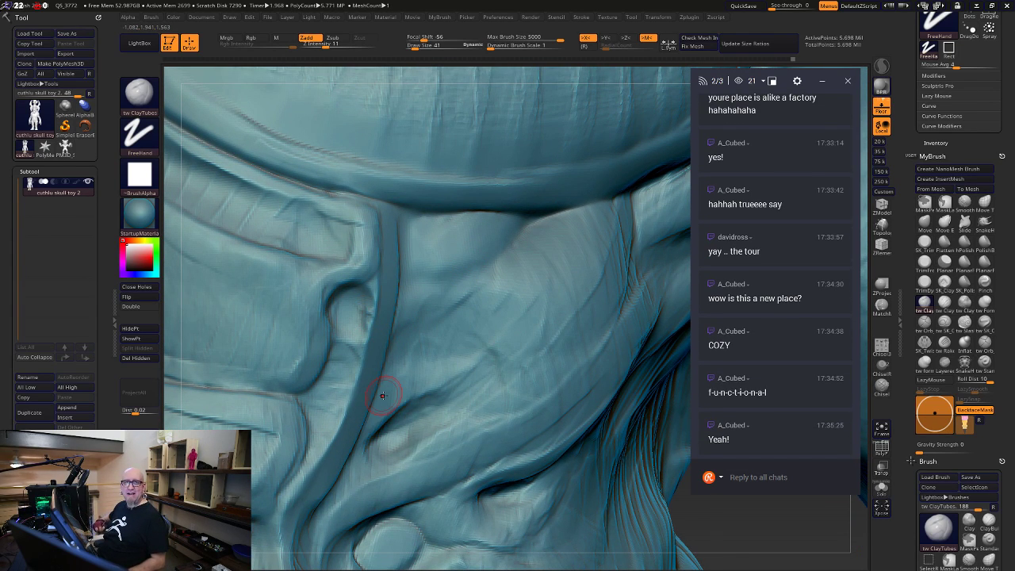
Set the draw size to 56, deepen the hollow above the flank's brow ridge and fill both upper eye sockets with rounded eyeballs
left_click_drag(703, 518, 687, 485)
key("space")
left_click_drag(434, 310, 437, 310)
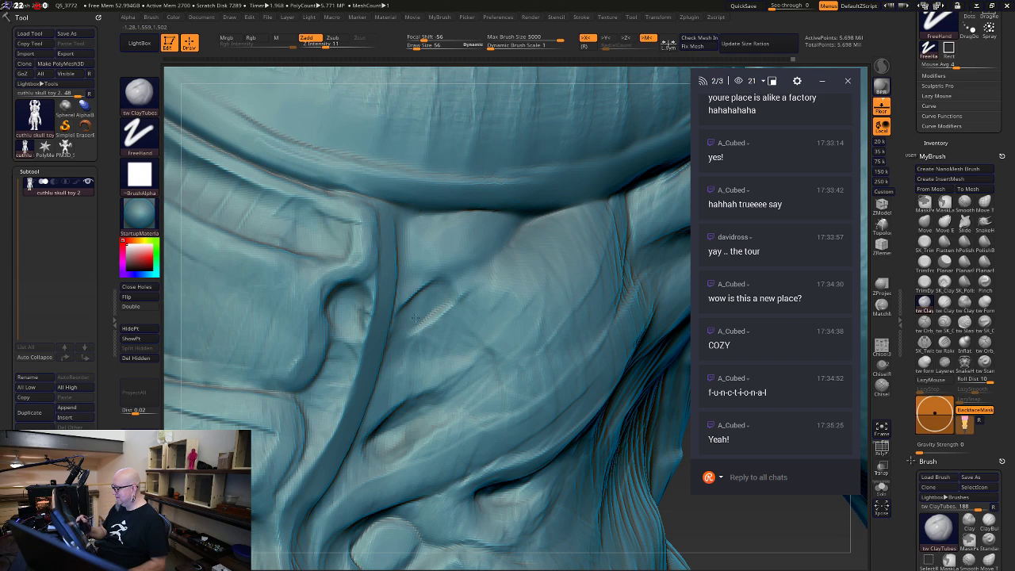
mouse_move(434, 302)
left_mouse_down()
mouse_move(412, 321)
mouse_move(456, 293)
mouse_move(432, 317)
left_mouse_up()
mouse_move(410, 407)
left_mouse_down()
mouse_move(378, 445)
mouse_move(434, 413)
left_mouse_up()
mouse_move(428, 313)
left_mouse_down()
mouse_move(417, 337)
mouse_move(424, 313)
mouse_move(435, 320)
mouse_move(413, 347)
mouse_move(405, 333)
mouse_move(520, 284)
mouse_move(493, 279)
mouse_move(444, 328)
mouse_move(432, 321)
left_mouse_up()
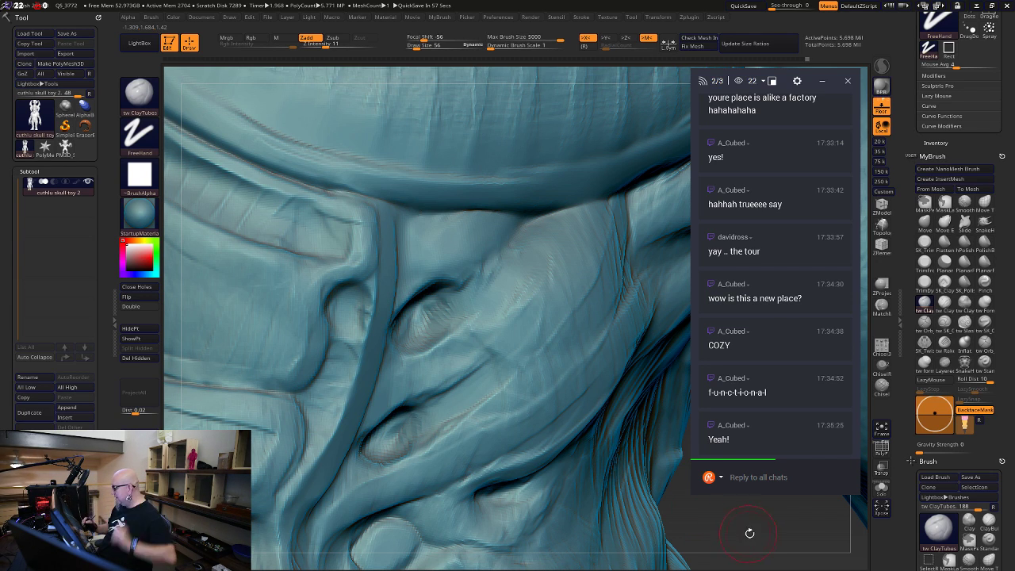
Sculpt long curved folds sweeping diagonally across the flank beneath the two upper eyes
left_click_drag(750, 536, 728, 517, "alt")
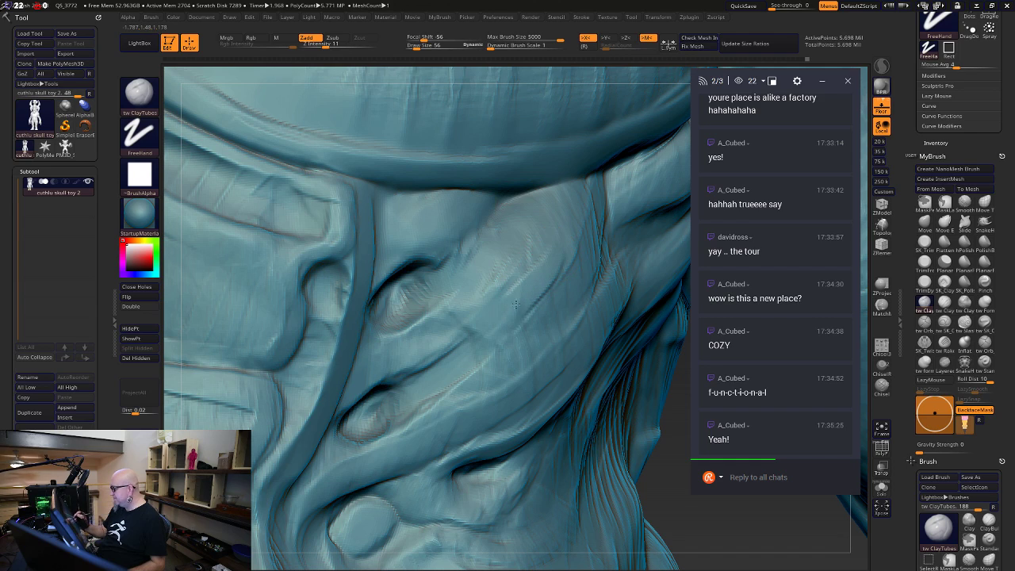
left_click_drag(546, 281, 426, 359)
left_click_drag(485, 399, 414, 437)
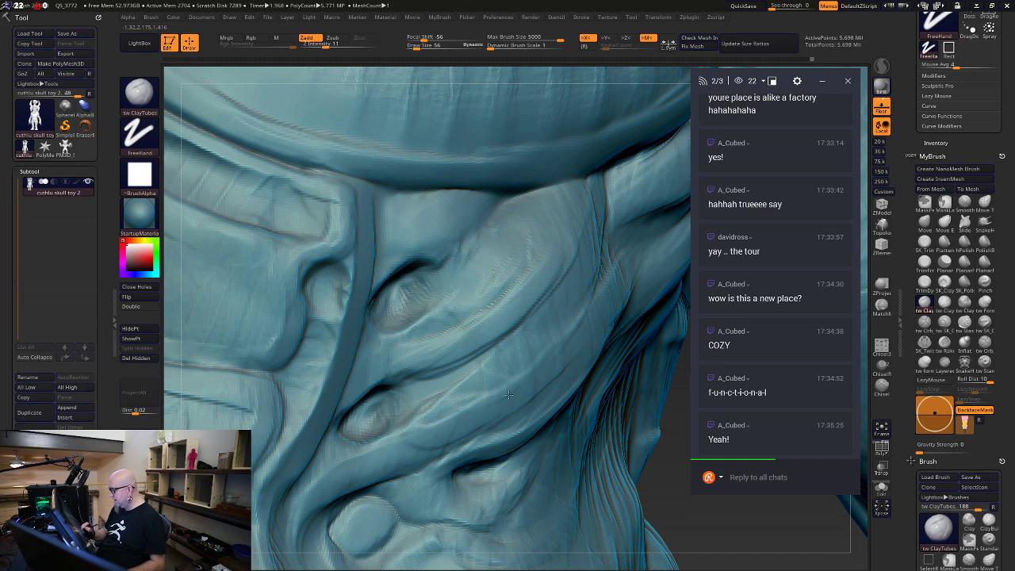
left_click_drag(520, 379, 352, 474)
mouse_move(492, 403)
left_mouse_down()
mouse_move(311, 490)
mouse_move(333, 501)
mouse_move(312, 516)
left_mouse_up()
Refine the brow ridge above the flank's round eyeball and sculpt a small fold below that eyeball
left_click_drag(689, 531, 634, 533, "alt")
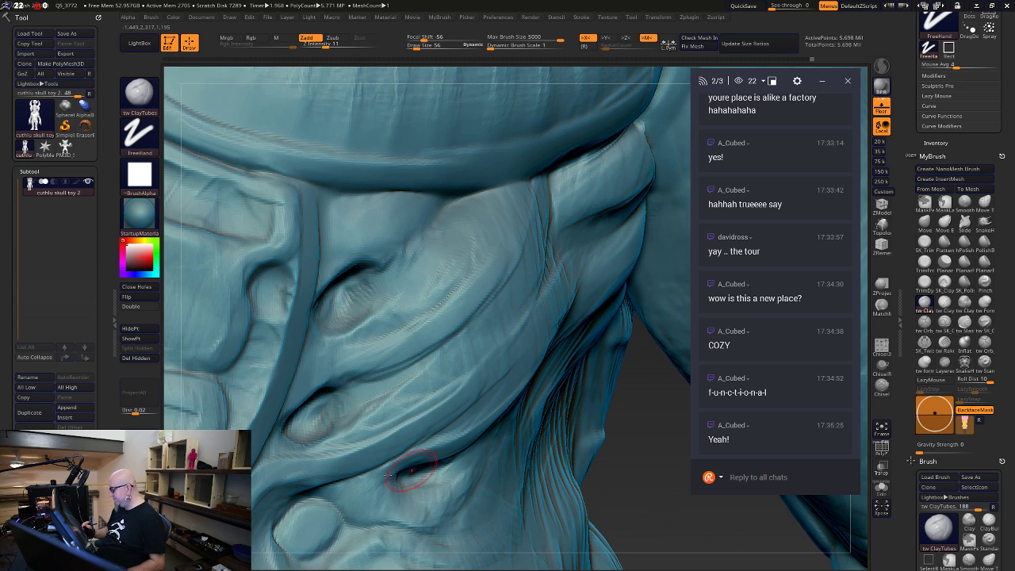
left_click_drag(349, 482, 287, 506)
left_click_drag(659, 463, 658, 360, "alt")
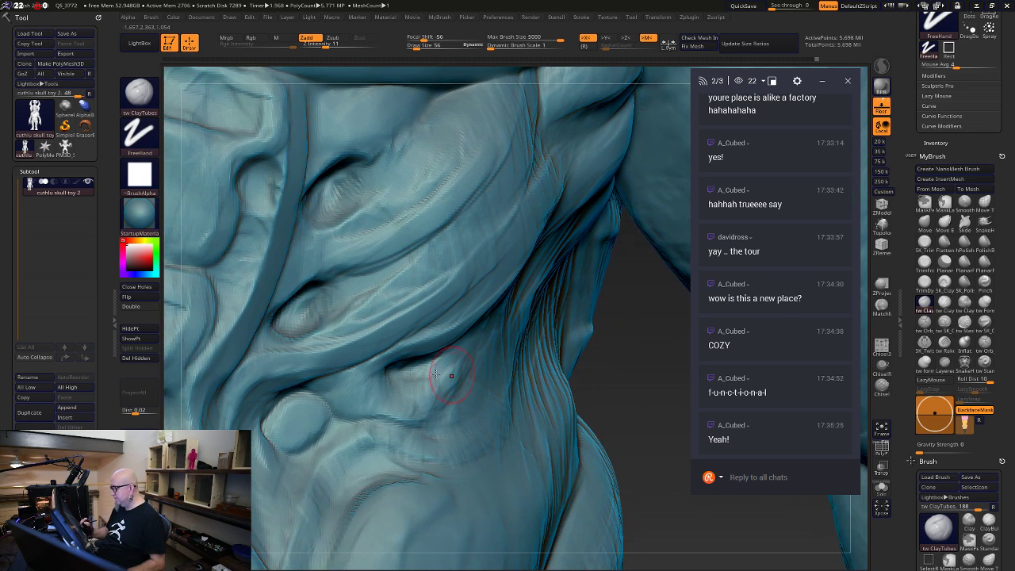
left_click_drag(664, 511, 664, 459, "alt")
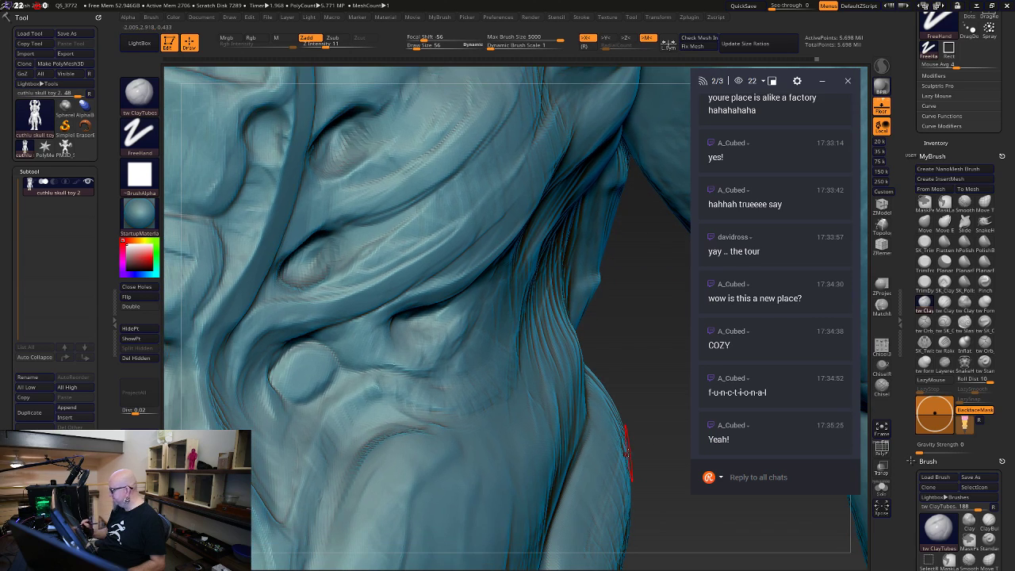
left_click_drag(311, 445, 292, 478)
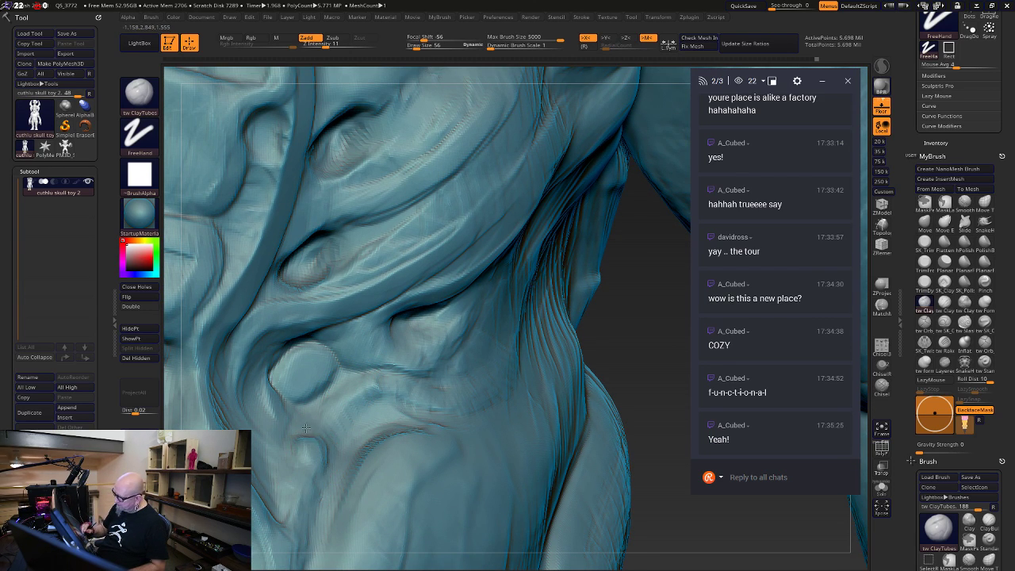
mouse_move(330, 444)
left_mouse_down()
mouse_move(335, 424)
mouse_move(328, 460)
mouse_move(346, 436)
left_mouse_up()
Sculpt rounded forms in the mouth corners of the abdominal face and shape the panels inside its mouth
left_click_drag(688, 515, 561, 556, "alt")
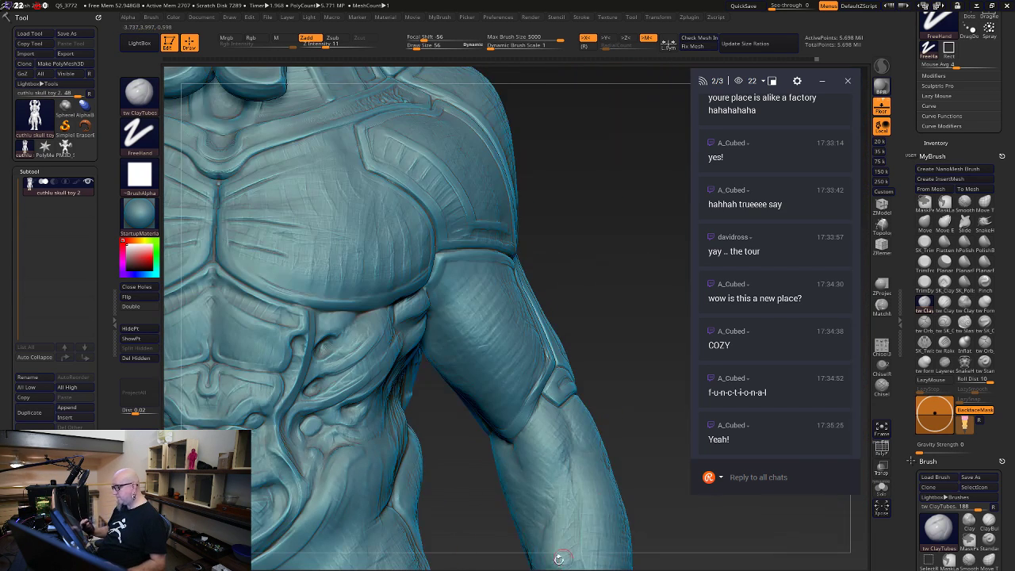
mouse_move(529, 461)
left_mouse_down("alt")
mouse_move(507, 519)
mouse_move(493, 529)
mouse_move(600, 453)
mouse_move(587, 532)
mouse_move(572, 466)
left_mouse_up("alt")
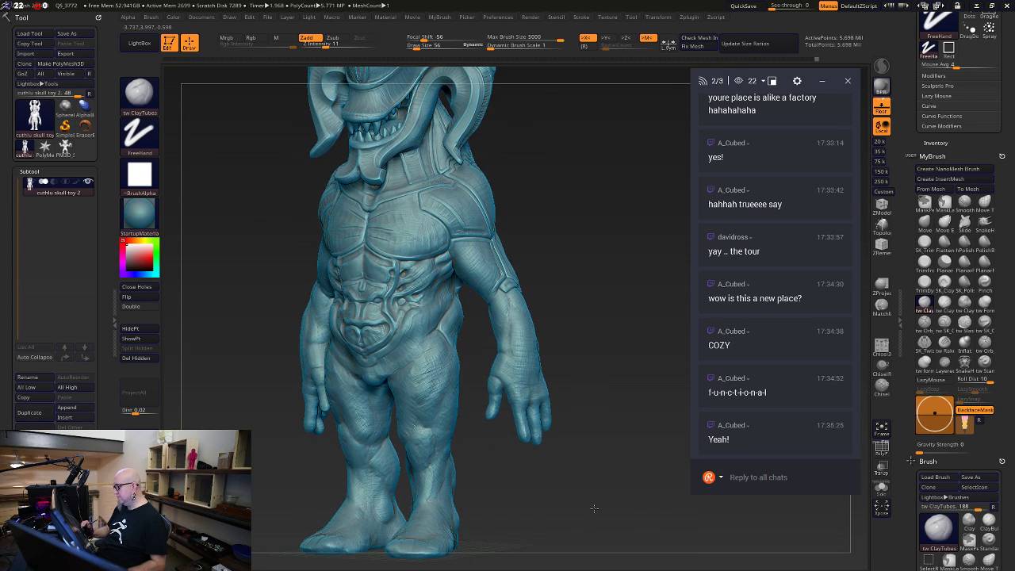
left_click_drag(595, 509, 684, 484, "alt")
left_click_drag(660, 386, 680, 347)
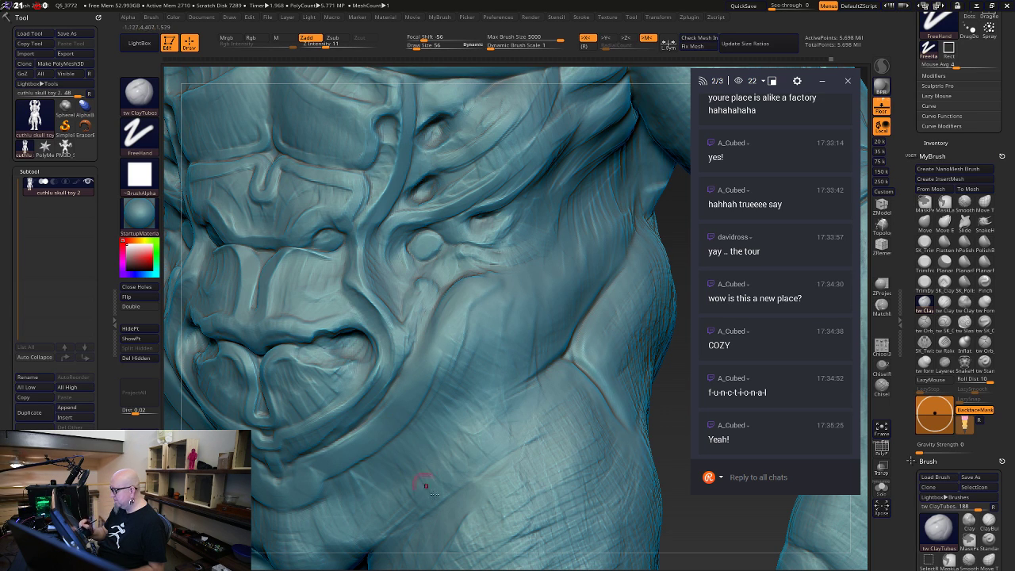
left_click_drag(706, 516, 797, 511)
left_click_drag(500, 444, 593, 454, "alt")
mouse_move(238, 338)
left_mouse_down()
mouse_move(227, 356)
mouse_move(249, 335)
mouse_move(278, 334)
mouse_move(325, 354)
left_mouse_up()
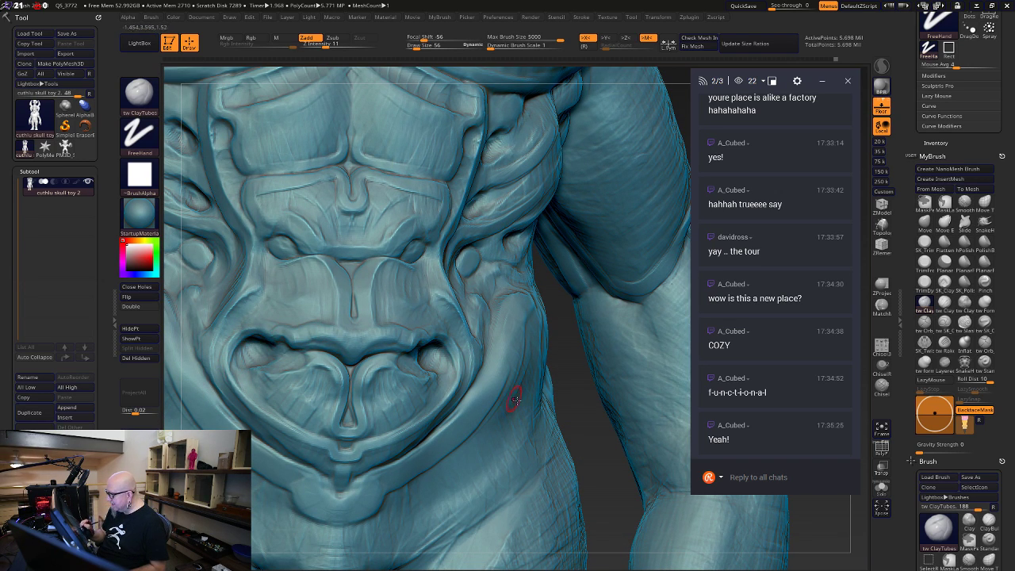
left_click_drag(589, 390, 540, 388)
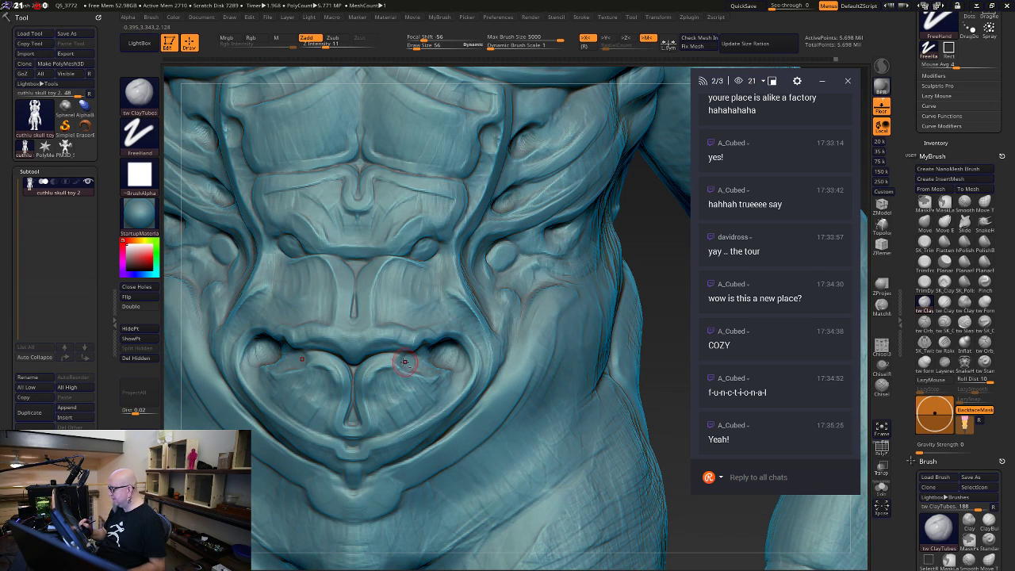
mouse_move(404, 362)
left_mouse_down()
mouse_move(429, 354)
mouse_move(451, 367)
mouse_move(455, 403)
left_mouse_up()
left_click_drag(689, 495, 651, 490)
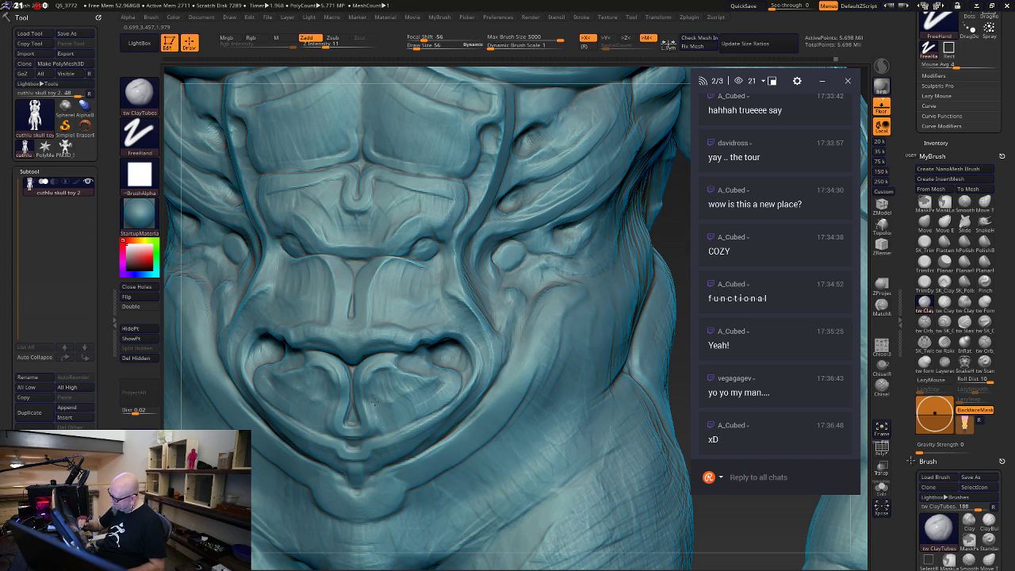
Sculpt curled, nostril-like folds on both sides of the central ridge inside the abdominal face's mouth
mouse_move(373, 398)
left_mouse_down()
mouse_move(378, 414)
mouse_move(372, 387)
mouse_move(381, 427)
mouse_move(378, 405)
mouse_move(380, 418)
left_mouse_up()
mouse_move(365, 382)
left_mouse_down()
mouse_move(367, 429)
mouse_move(374, 404)
mouse_move(385, 415)
left_mouse_up()
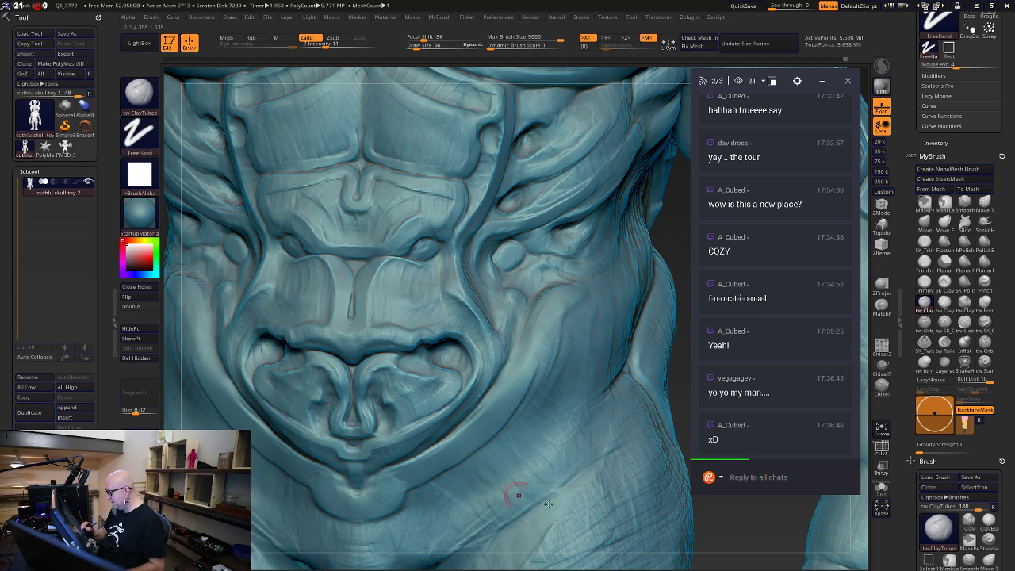
left_click_drag(706, 501, 630, 457, "alt")
mouse_move(314, 356)
left_mouse_down()
mouse_move(314, 367)
mouse_move(342, 371)
mouse_move(307, 370)
mouse_move(317, 375)
mouse_move(367, 352)
mouse_move(319, 388)
mouse_move(314, 378)
mouse_move(355, 361)
mouse_move(335, 362)
mouse_move(323, 380)
mouse_move(318, 370)
left_mouse_up()
left_click_drag(657, 486, 689, 435, "alt")
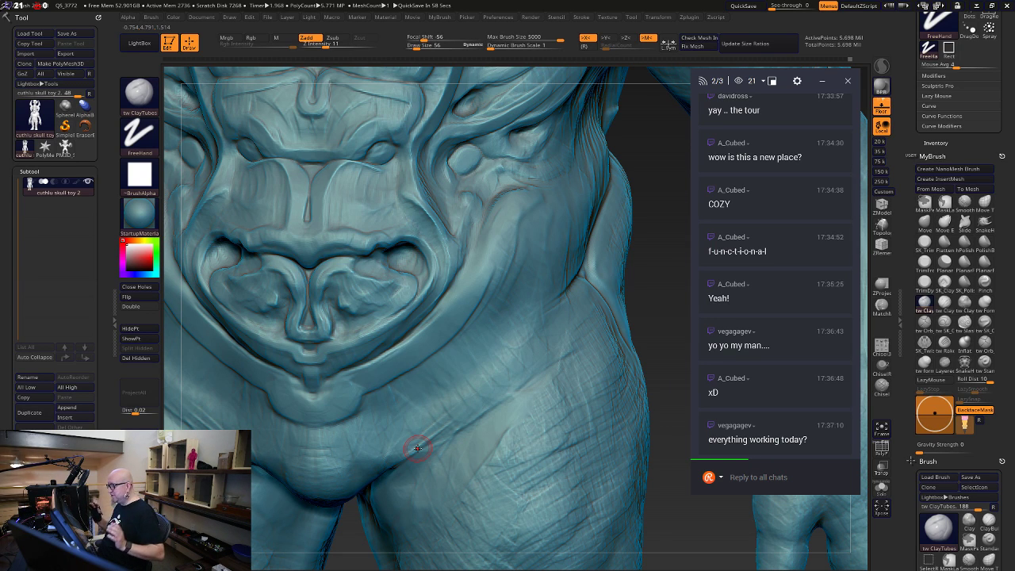
Carve creases and wrinkles into the two panels beside the nose ridge of the abdominal face
left_click_drag(648, 370, 654, 420, "alt")
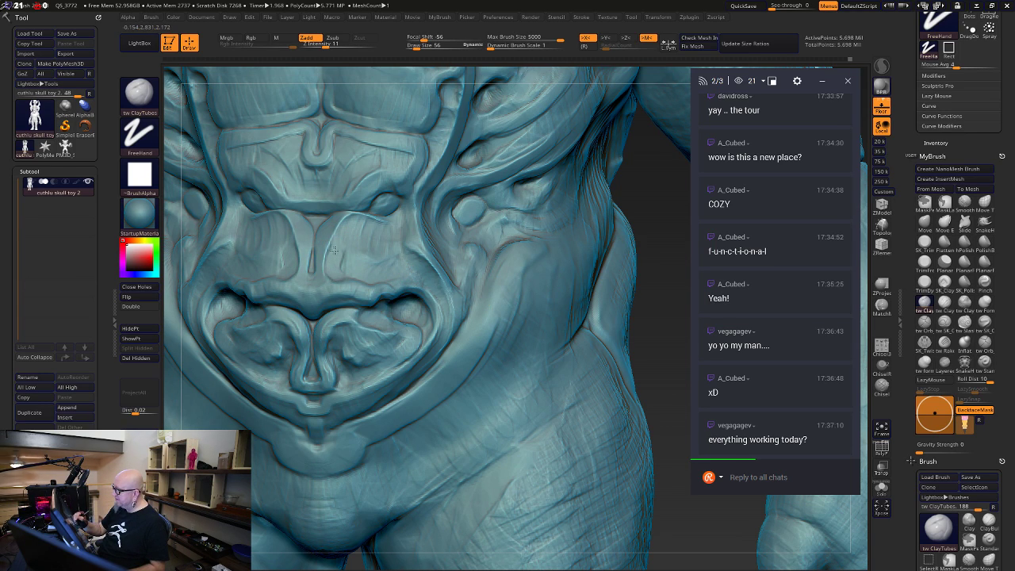
mouse_move(342, 230)
left_mouse_down()
mouse_move(338, 265)
mouse_move(327, 267)
mouse_move(351, 228)
mouse_move(373, 231)
left_mouse_up()
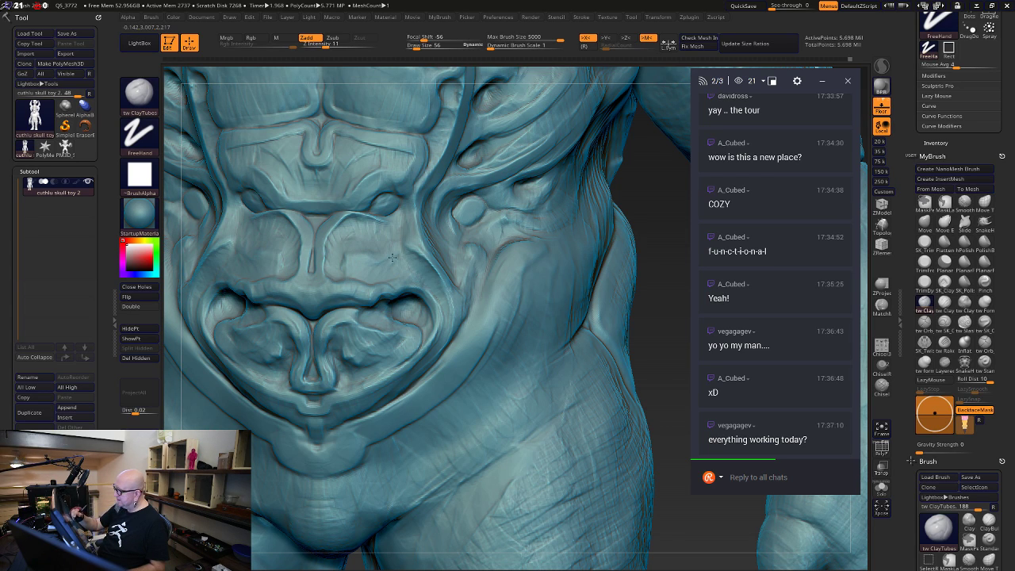
left_click_drag(646, 240, 653, 295, "alt")
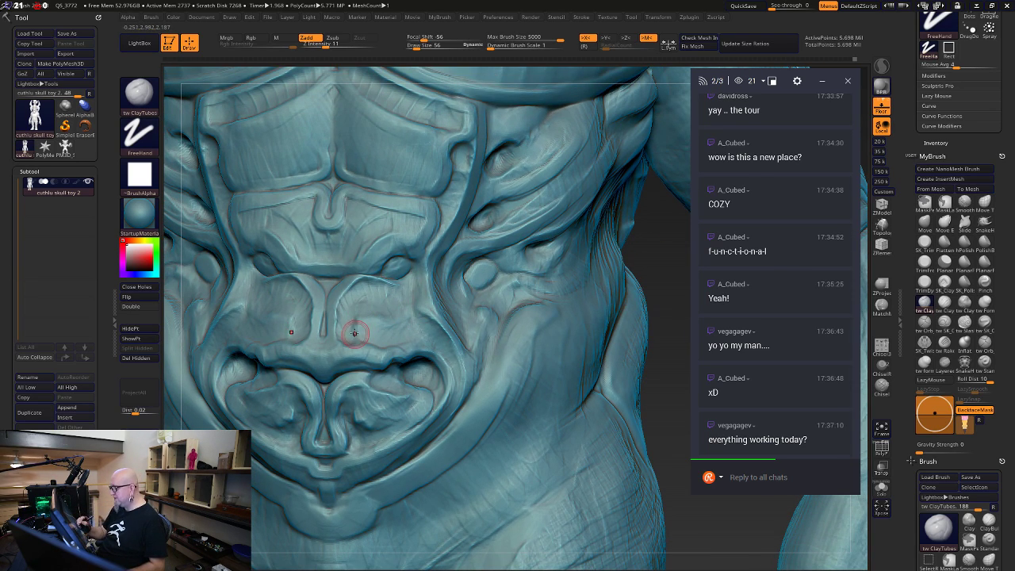
mouse_move(356, 327)
left_mouse_down()
mouse_move(355, 308)
mouse_move(382, 319)
mouse_move(364, 314)
left_mouse_up()
left_click_drag(369, 294, 351, 333)
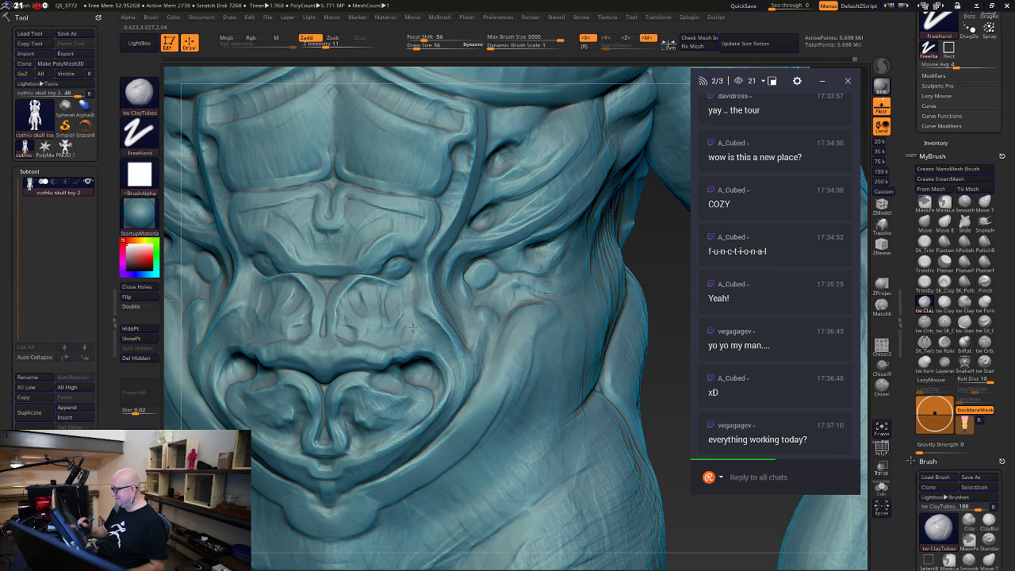
Add small tusks near the abdominal face's mouth corners and carve hollows and wrinkles beneath its eyes
left_click_drag(671, 506, 641, 435, "alt")
left_click_drag(649, 400, 673, 312, "alt")
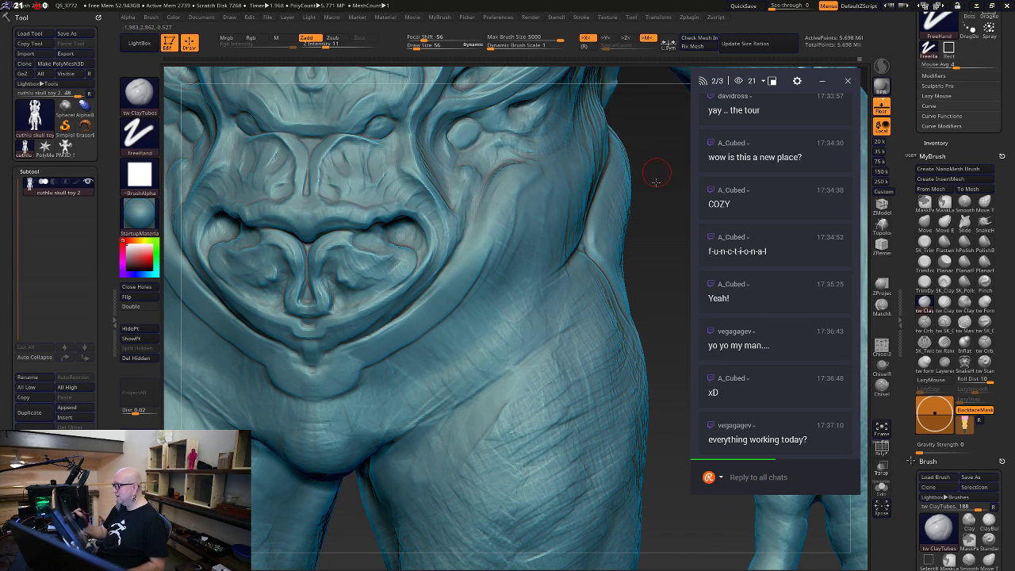
left_click_drag(655, 176, 657, 201, "alt")
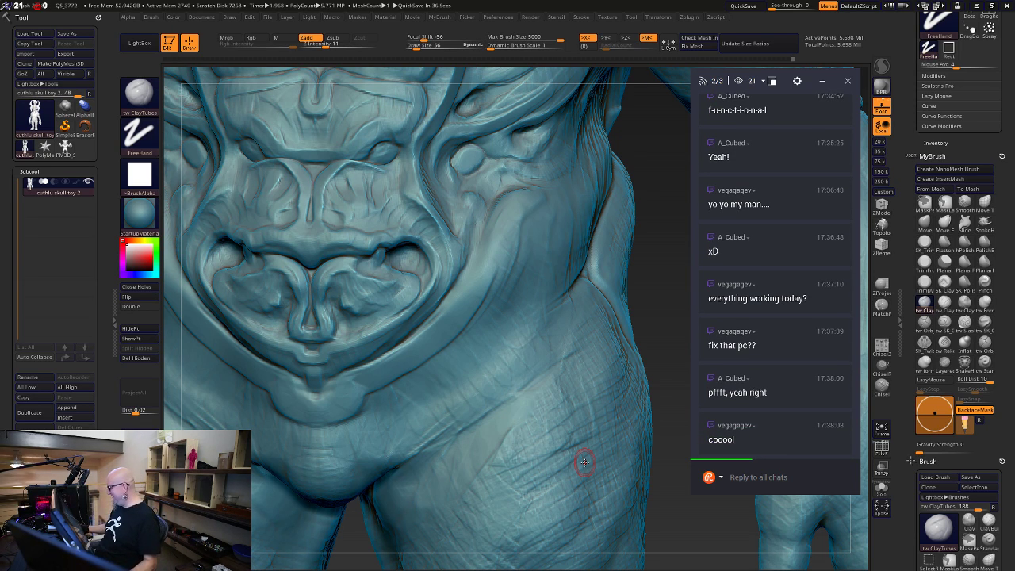
left_click_drag(653, 203, 653, 268, "alt")
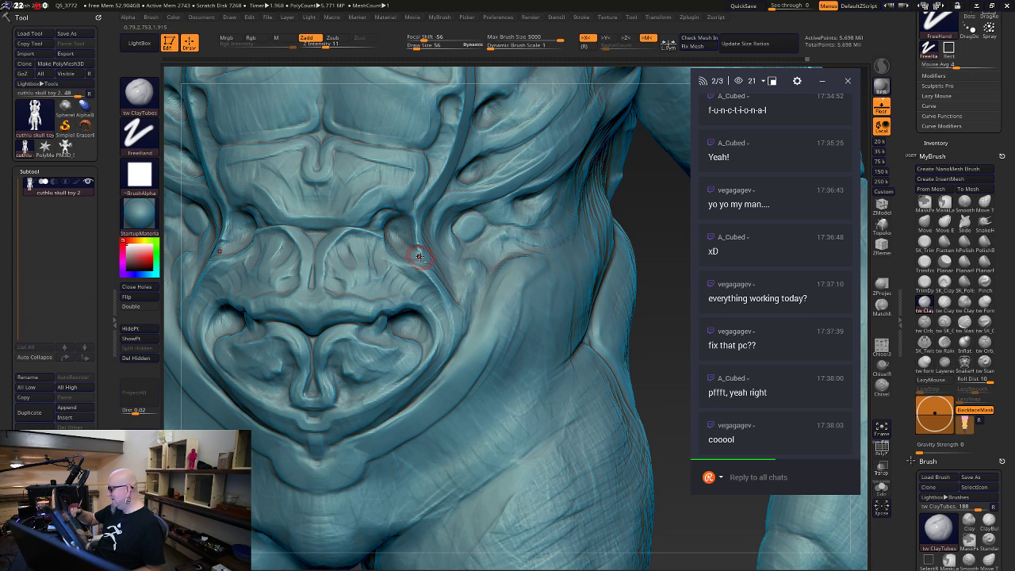
left_click_drag(646, 389, 641, 417)
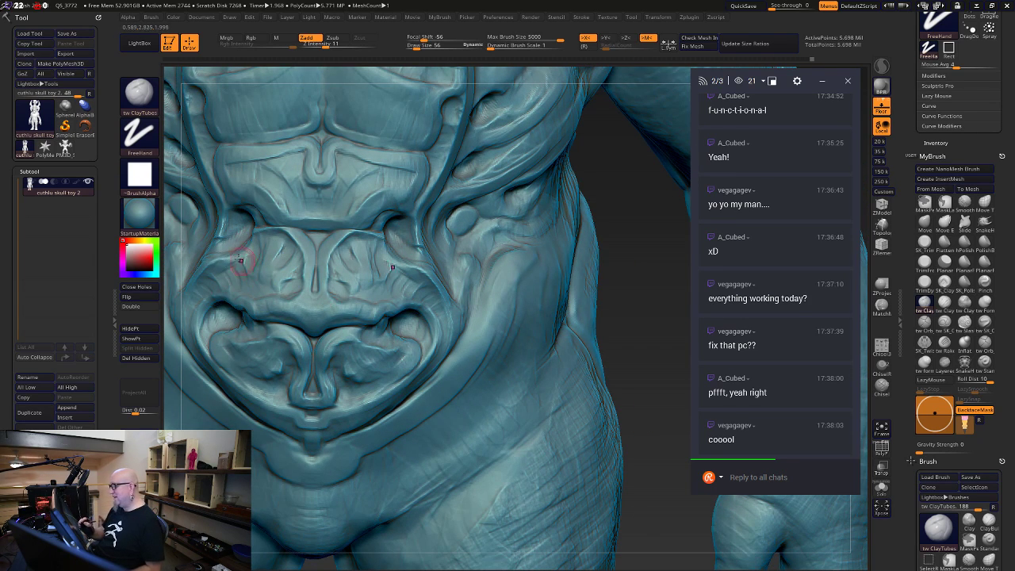
Build up and sharpen the small tusks at the mouth corners of the abdominal face, working from an angled view
left_click_drag(637, 214, 682, 216)
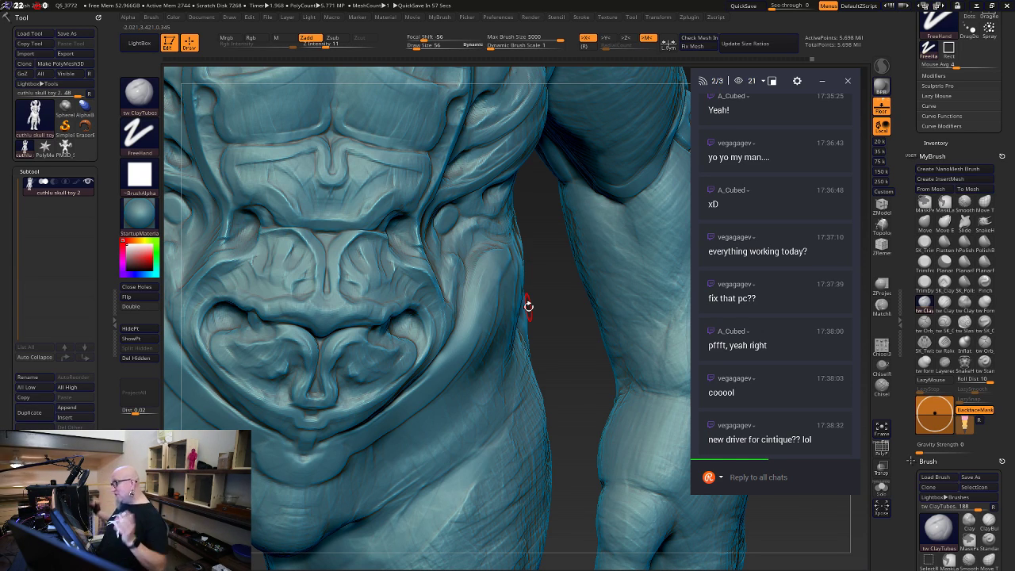
mouse_move(559, 290)
left_mouse_down()
mouse_move(571, 322)
mouse_move(628, 291)
mouse_move(494, 276)
left_mouse_up()
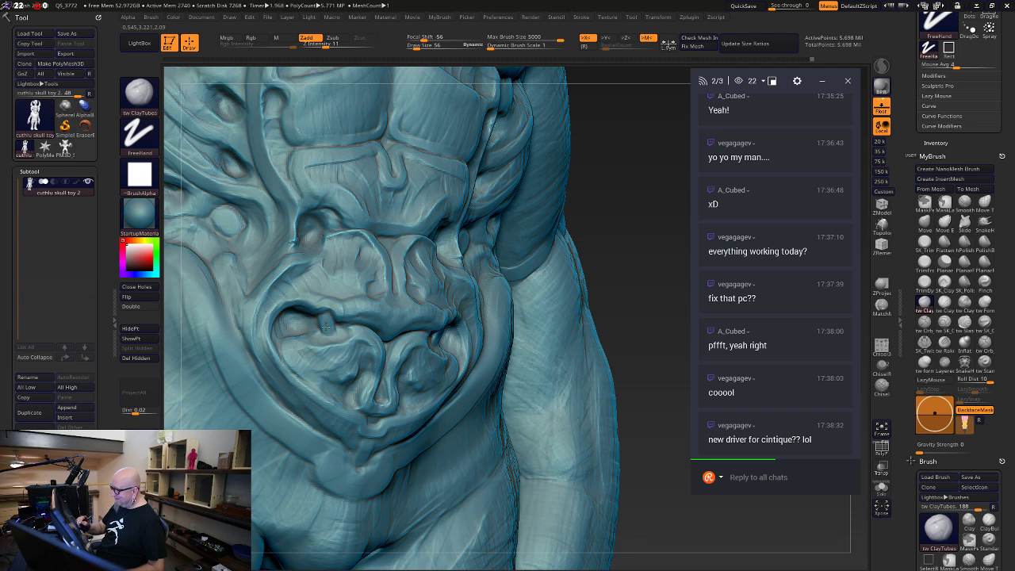
left_click_drag(322, 315, 329, 334)
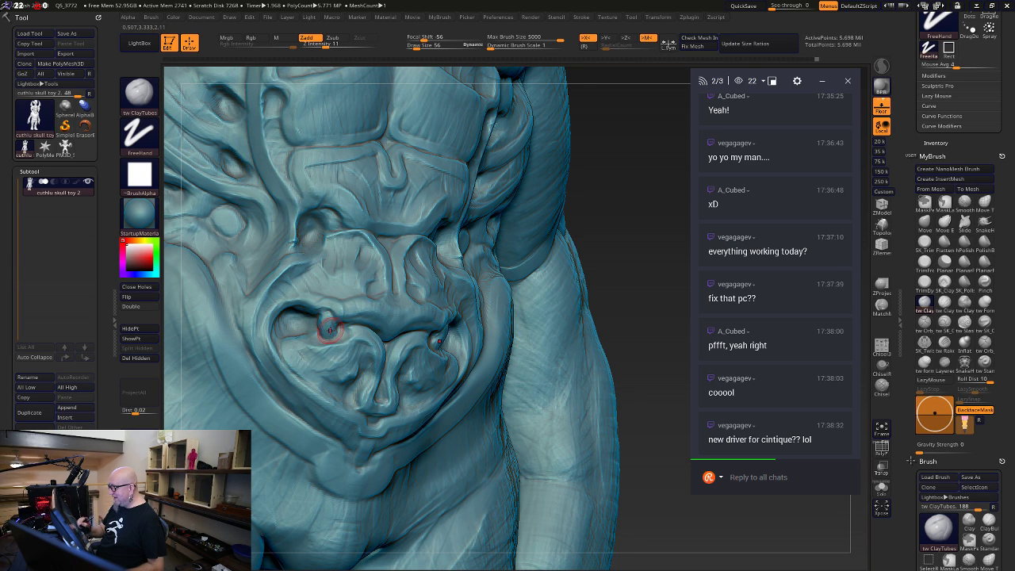
left_click_drag(582, 237, 632, 227)
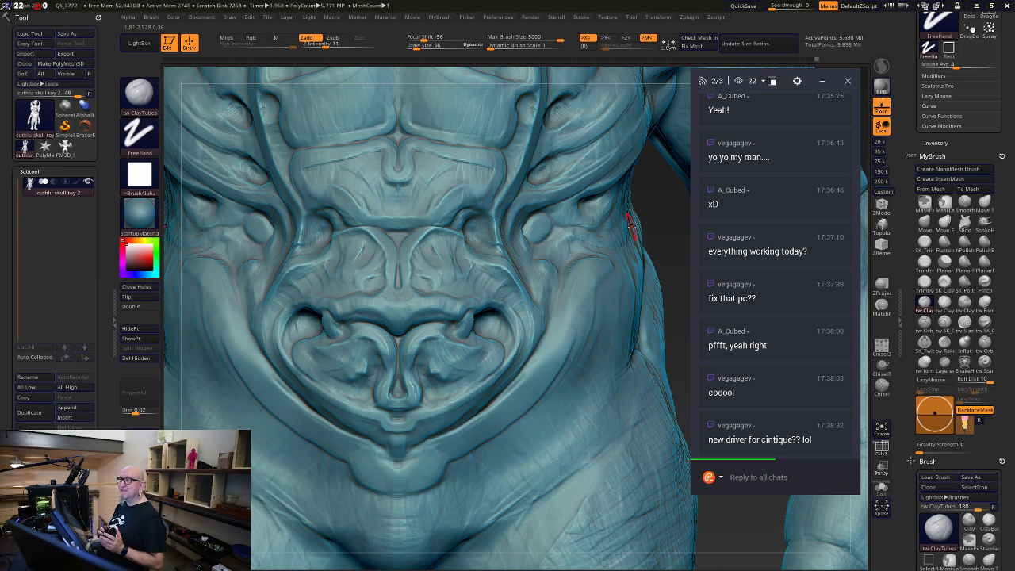
Sculpt the edge of the abdominal face's upper lip between the two tusks
mouse_move(470, 328)
left_mouse_down()
mouse_move(462, 335)
mouse_move(458, 311)
mouse_move(414, 324)
left_mouse_up()
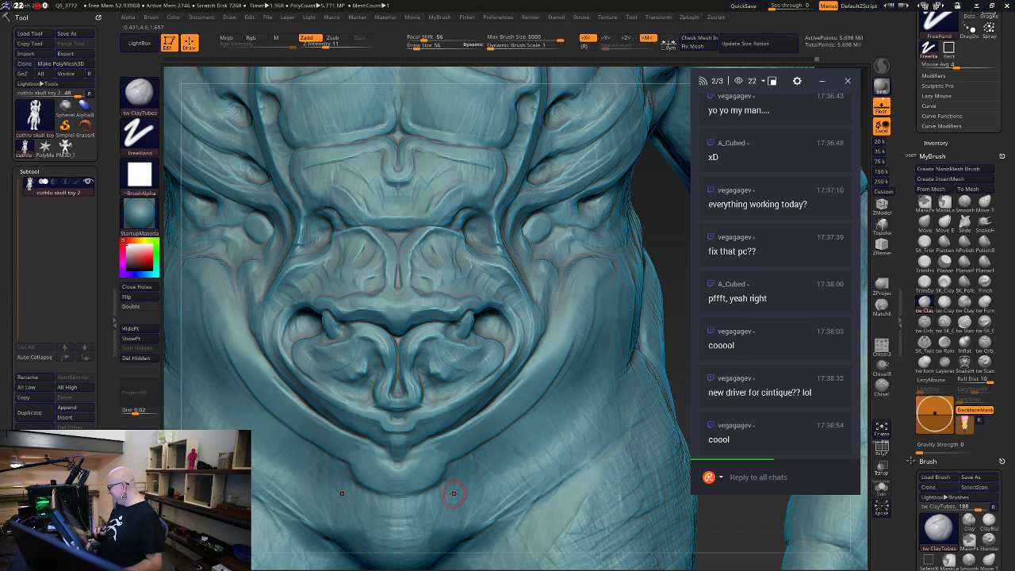
mouse_move(394, 302)
left_mouse_down()
mouse_move(447, 306)
mouse_move(402, 311)
mouse_move(410, 319)
left_mouse_up()
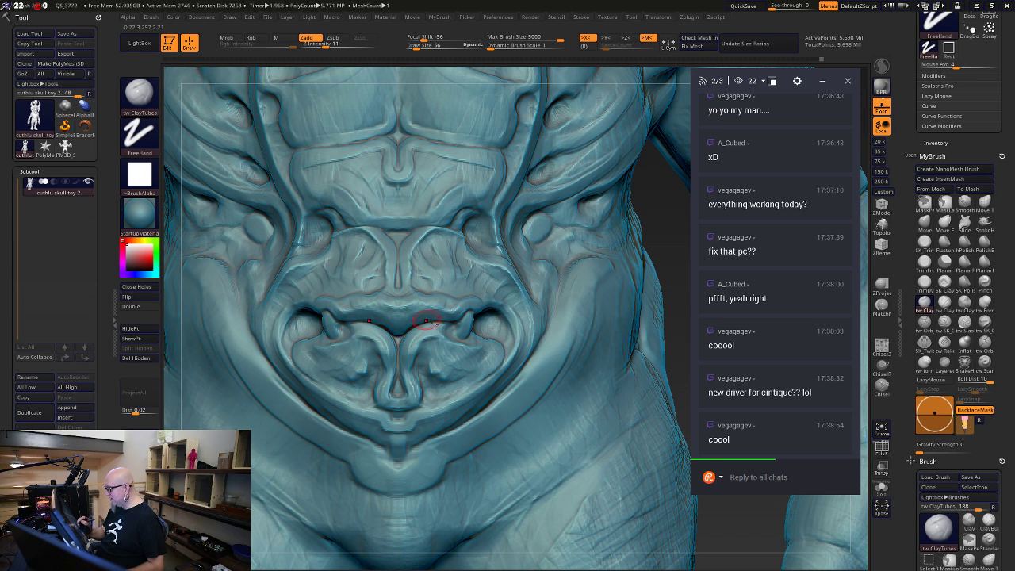
mouse_move(407, 320)
left_mouse_down()
mouse_move(398, 325)
mouse_move(423, 310)
mouse_move(354, 313)
left_mouse_up()
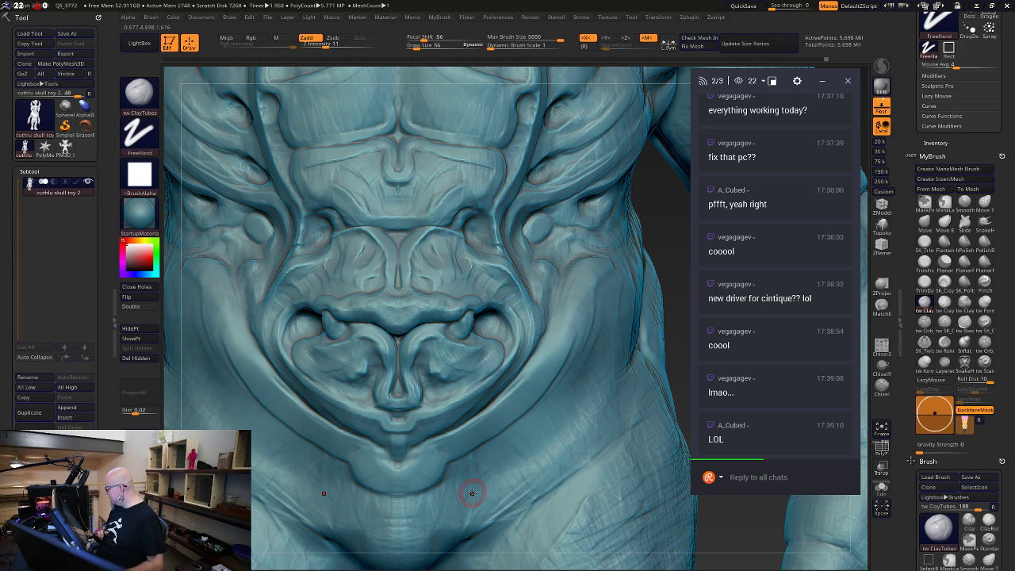
Sculpt the lower lip of the abdominal face with small folds beside the base of the mouth's central ridge
mouse_move(665, 254)
left_mouse_down()
mouse_move(607, 277)
mouse_move(595, 266)
left_mouse_up()
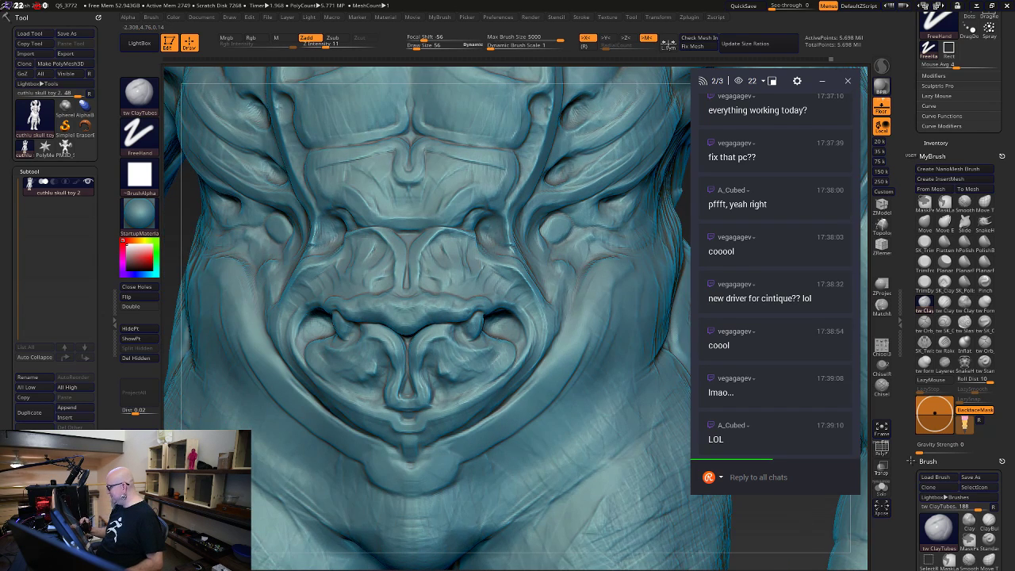
left_click_drag(808, 520, 787, 515, "shift")
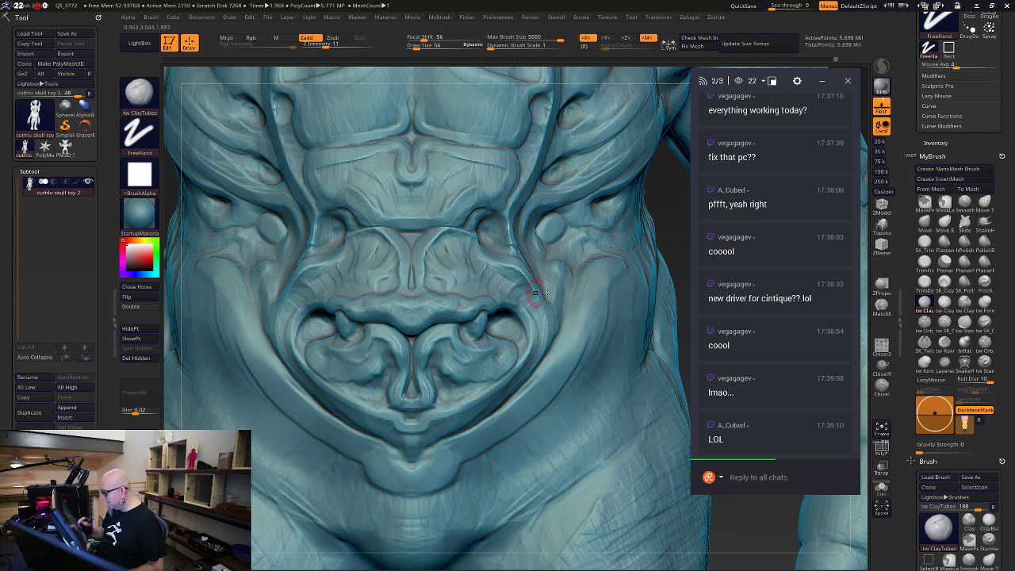
left_click_drag(679, 354, 661, 259, "alt")
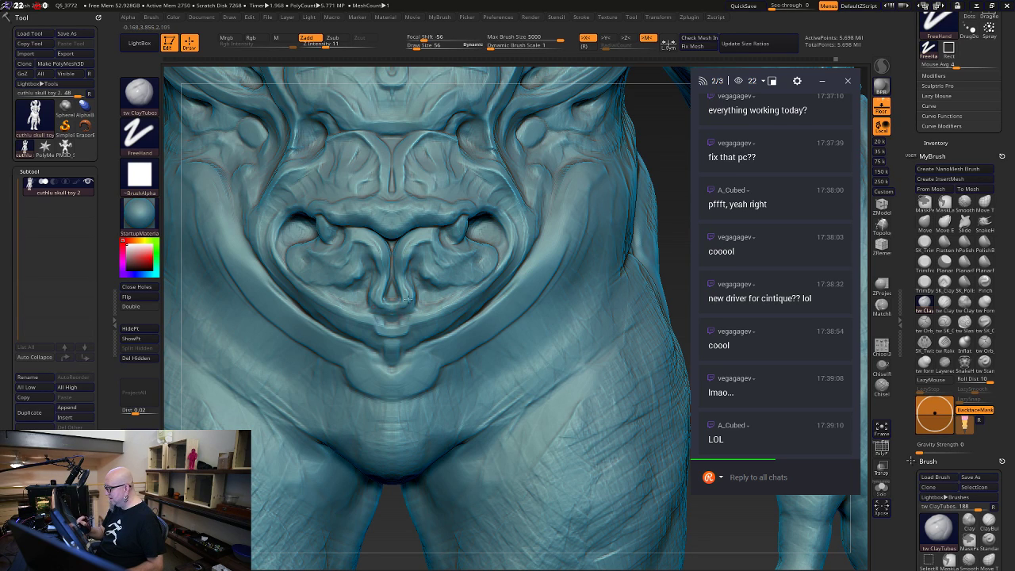
mouse_move(409, 298)
left_mouse_down()
mouse_move(416, 321)
mouse_move(452, 306)
left_mouse_up()
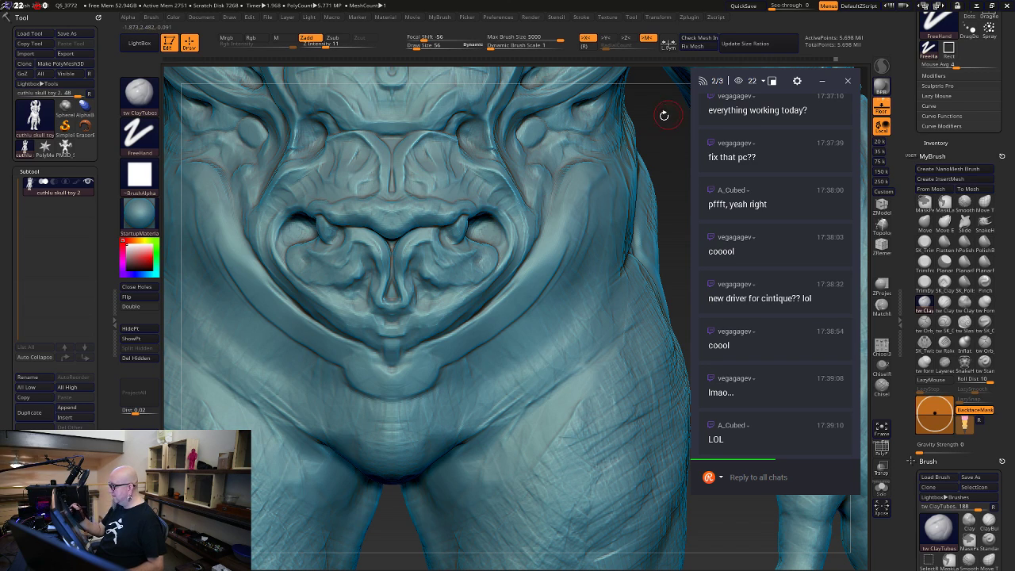
Refine the cheek surfaces above the abdominal face's mouth with the tw ClayTubes brush and switch to the tw formbump brush
left_click_drag(664, 115, 625, 126, "alt")
mouse_move(408, 237)
left_mouse_down()
mouse_move(412, 216)
mouse_move(413, 235)
left_mouse_up()
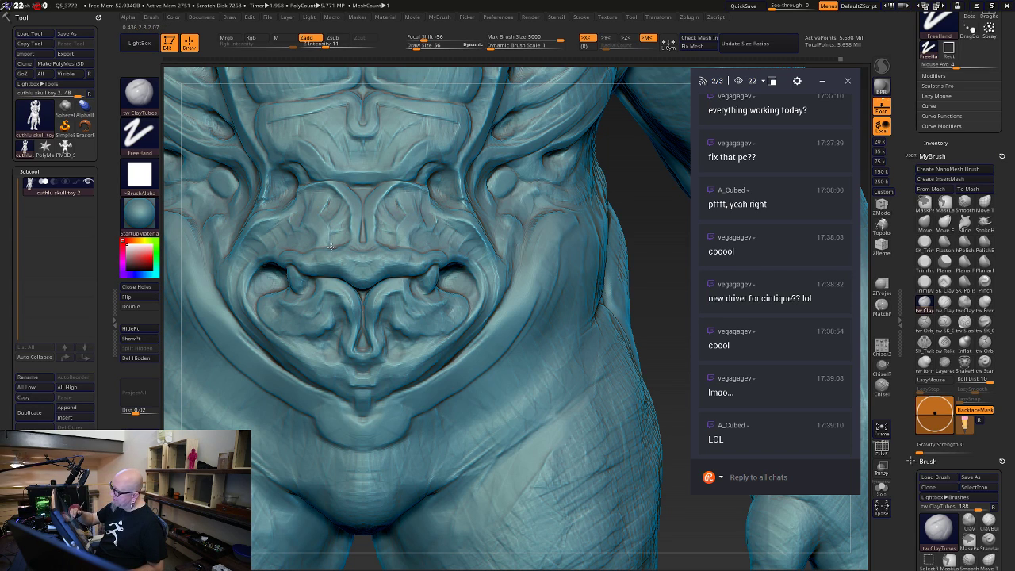
mouse_move(339, 238)
left_mouse_down()
mouse_move(347, 213)
mouse_move(325, 204)
mouse_move(250, 241)
left_mouse_up()
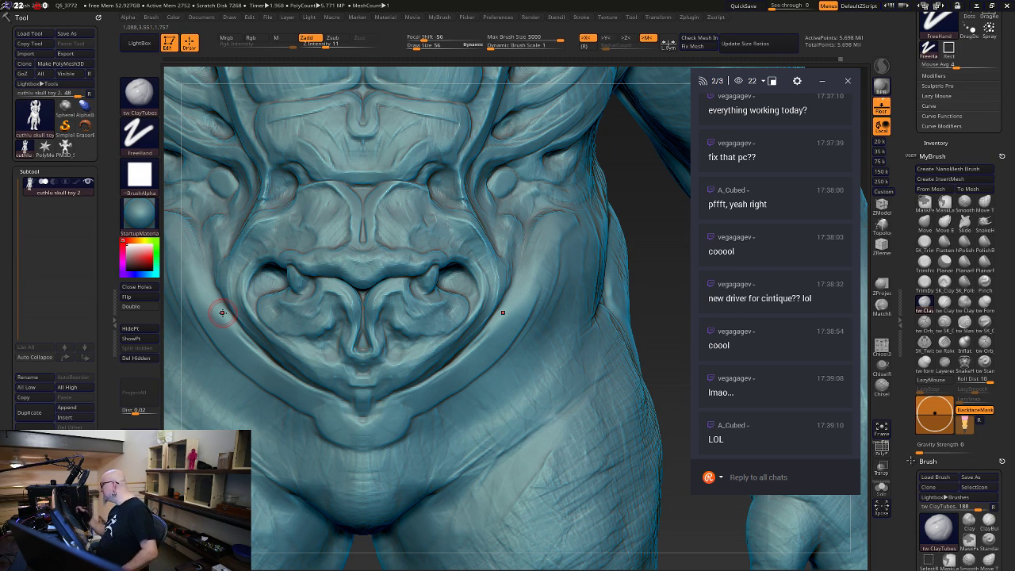
left_click(924, 362)
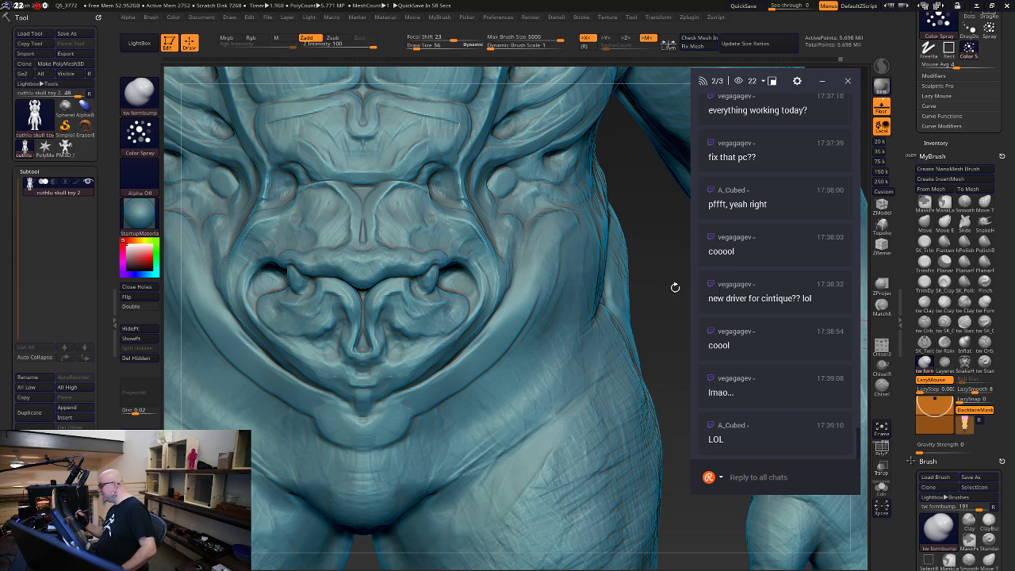
left_click(399, 210)
left_click_drag(397, 214, 402, 224)
key("ctrl")
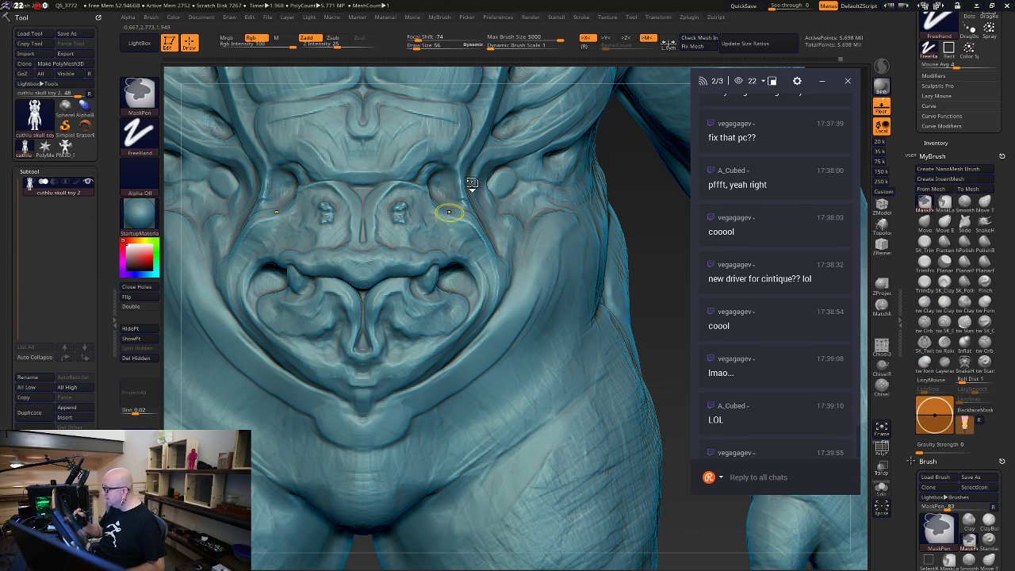
key("ctrl+z")
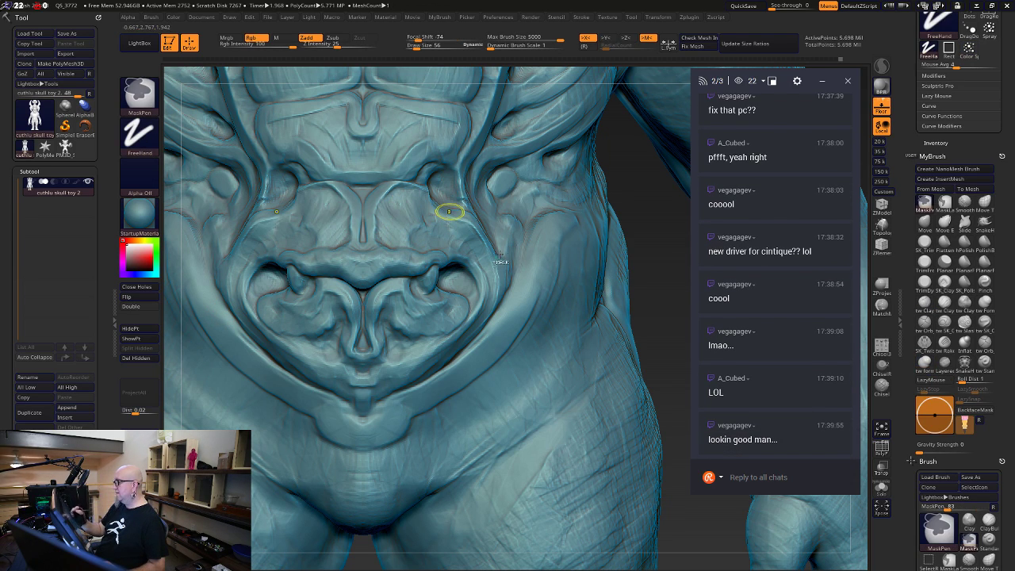
Spray small bumps onto the two panels beside the face's central ridge at intensity 63 and draw size 24, with LazyMouse off
left_click_drag(368, 44, 350, 44)
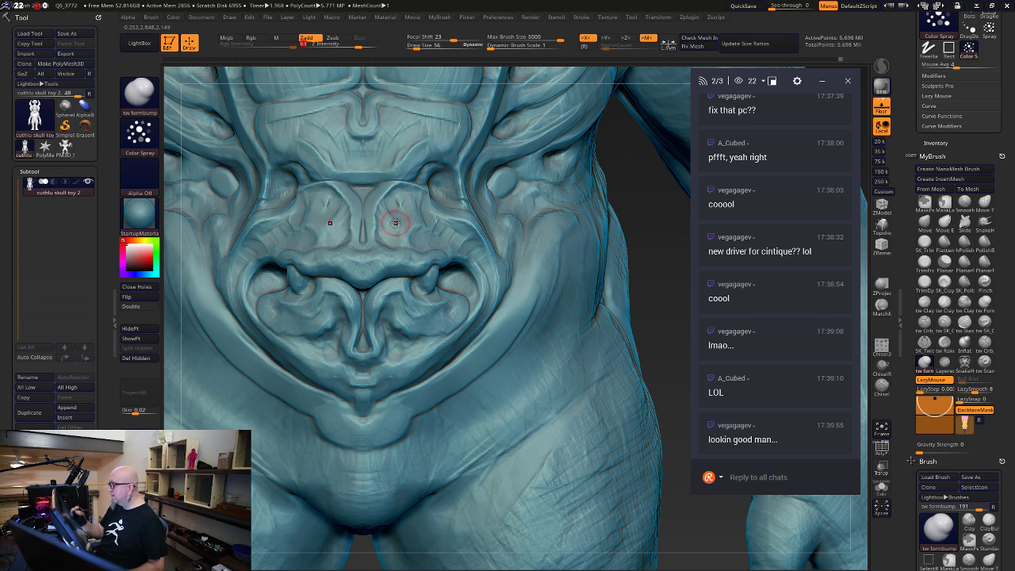
key("space")
mouse_move(393, 222)
left_mouse_down()
mouse_move(449, 226)
mouse_move(391, 234)
left_mouse_up()
key("space")
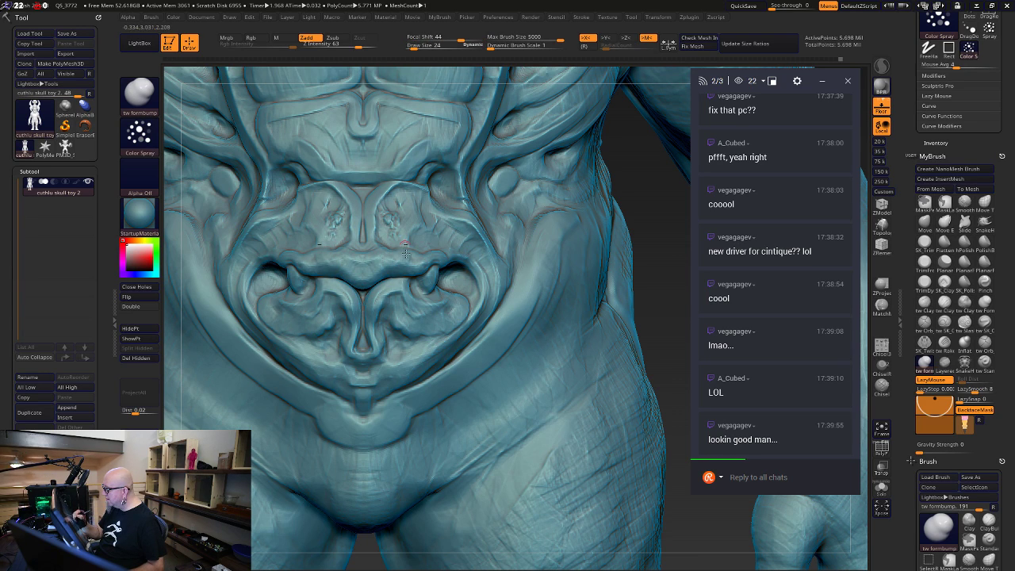
left_click(938, 380)
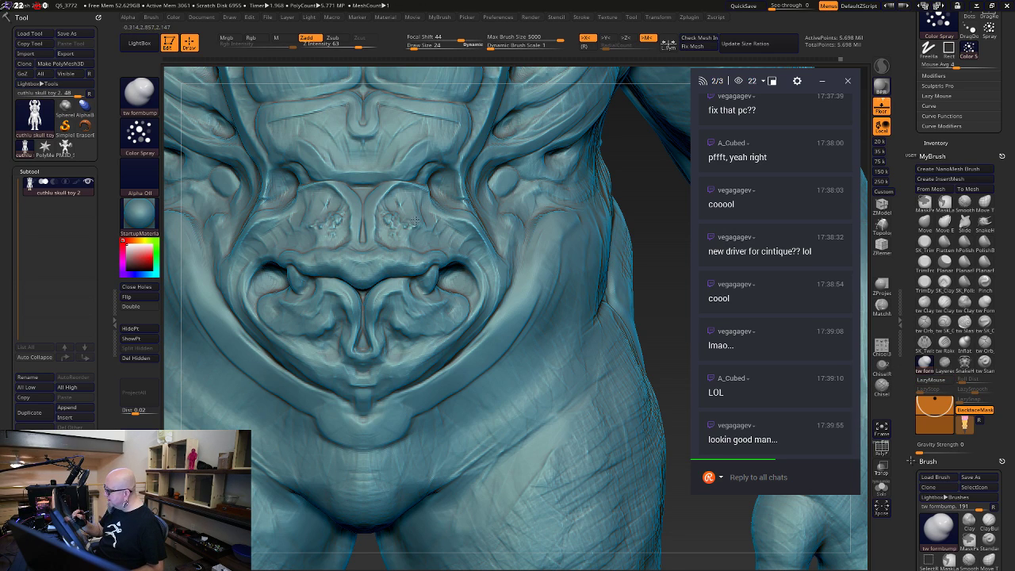
mouse_move(417, 238)
left_mouse_down()
mouse_move(443, 245)
mouse_move(405, 199)
mouse_move(383, 208)
left_mouse_up()
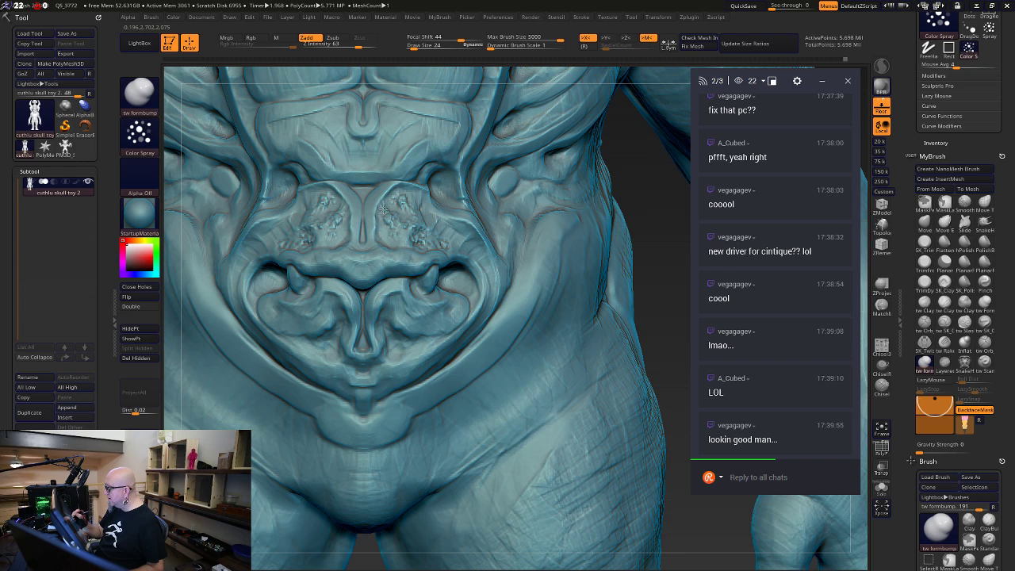
Flatten the sprayed bumps beside the abdominal face's central ridge with the SK_TrimPolish brush at draw size 48
left_click(924, 241)
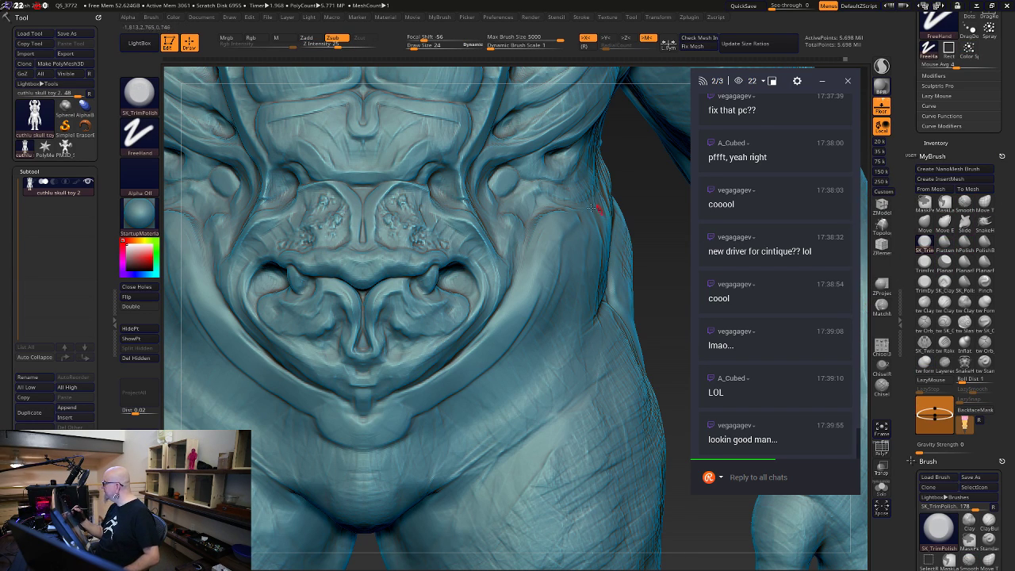
key("space")
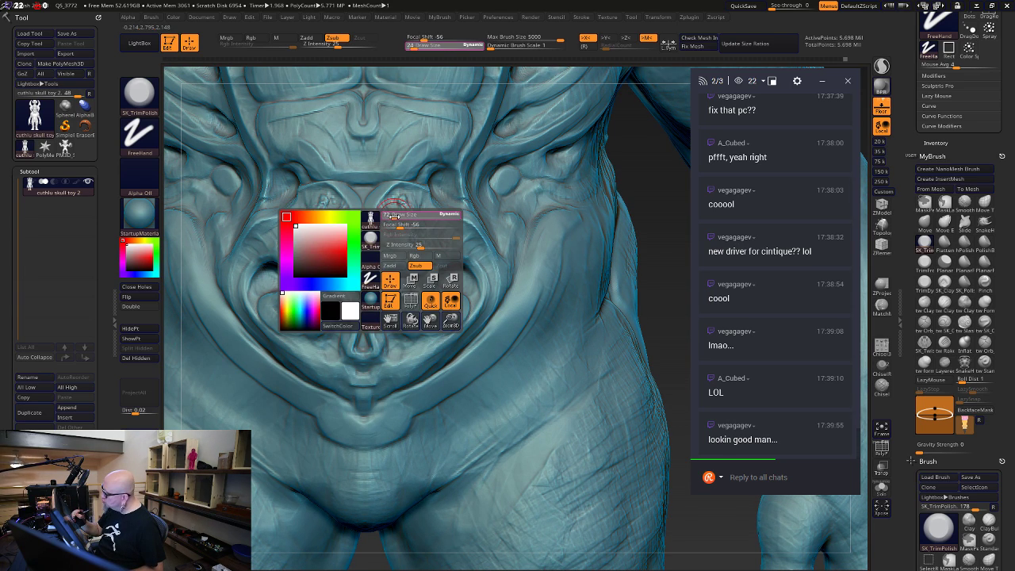
left_click_drag(394, 215, 397, 220)
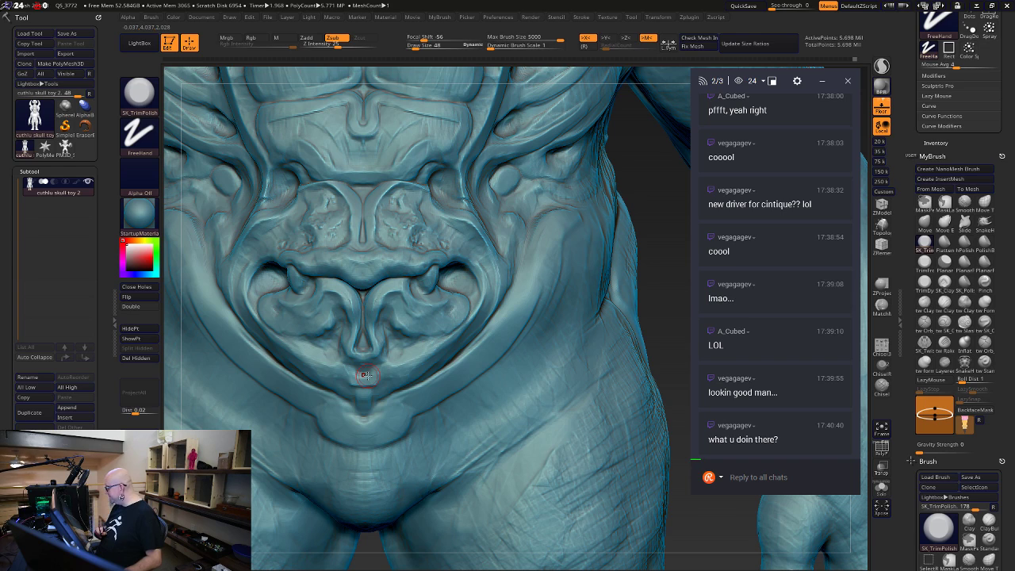
left_click_drag(701, 528, 566, 280, "alt")
mouse_move(607, 534)
left_mouse_down()
mouse_move(635, 505)
mouse_move(589, 505)
mouse_move(623, 464)
mouse_move(595, 499)
mouse_move(577, 462)
mouse_move(602, 484)
mouse_move(587, 487)
mouse_move(580, 430)
mouse_move(648, 309)
left_mouse_up()
left_click_drag(659, 143, 582, 414, "alt")
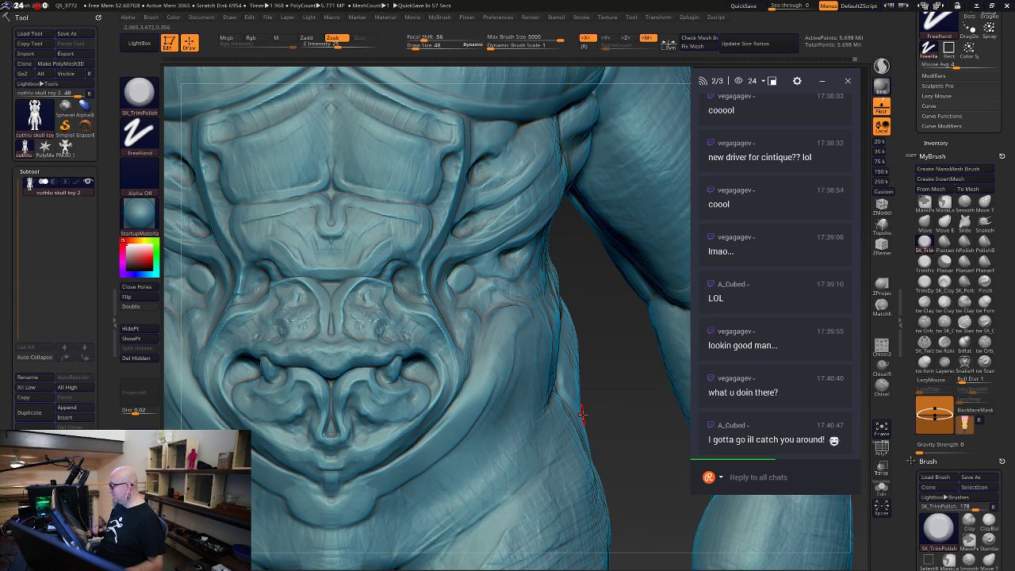
left_click(739, 429)
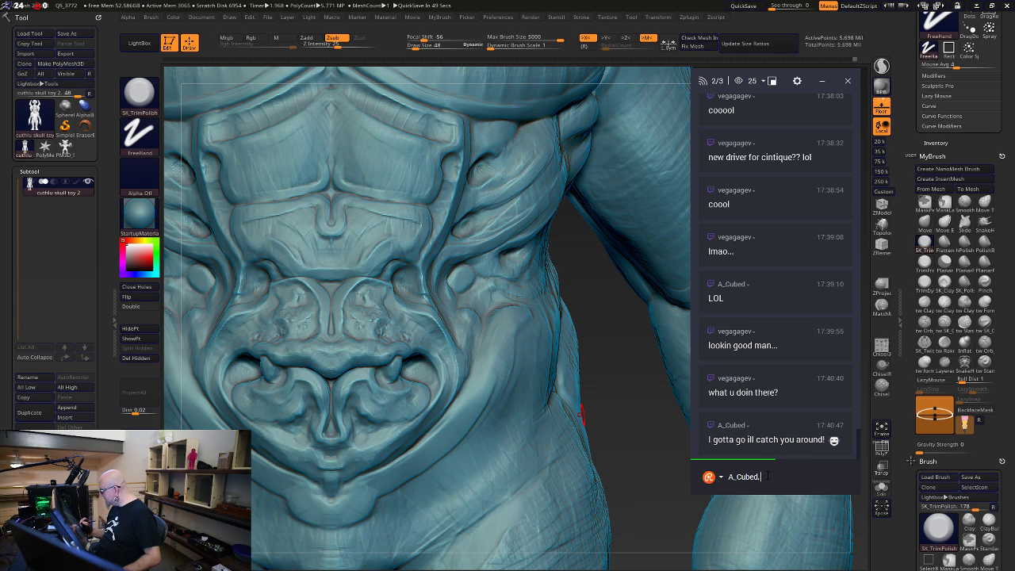
left_click_drag(763, 476, 701, 491)
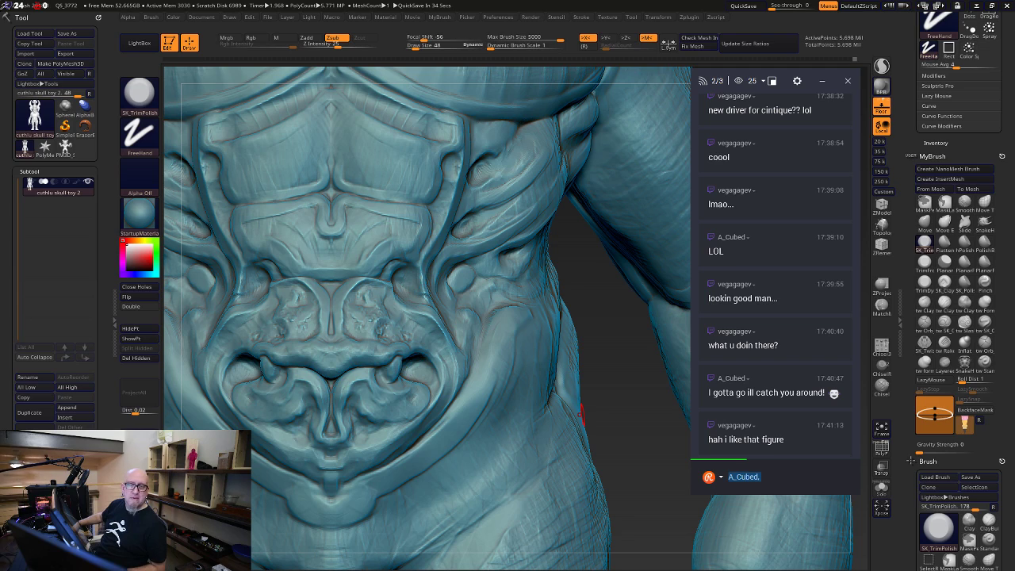
left_click(760, 476)
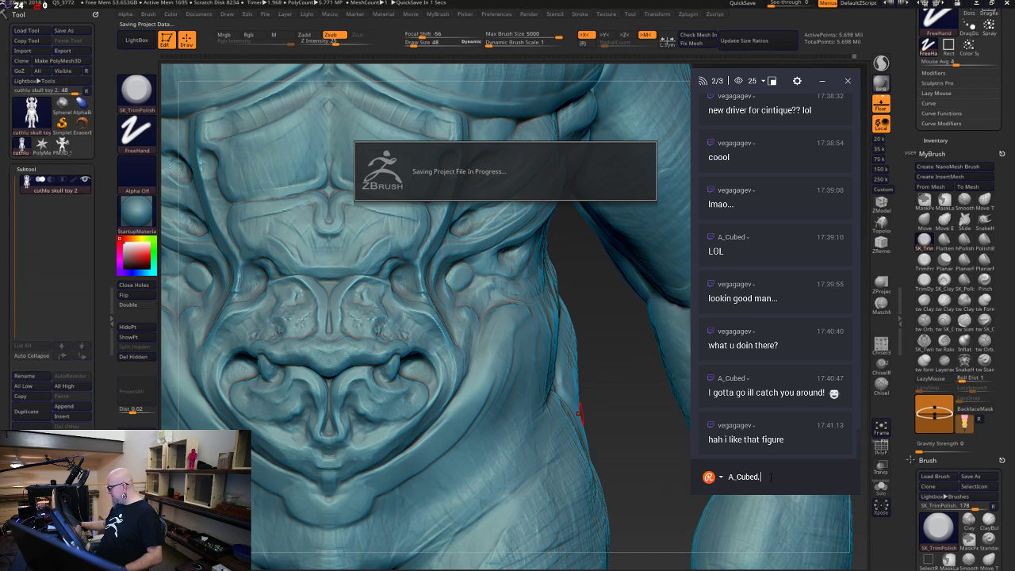
left_click_drag(761, 477, 715, 479)
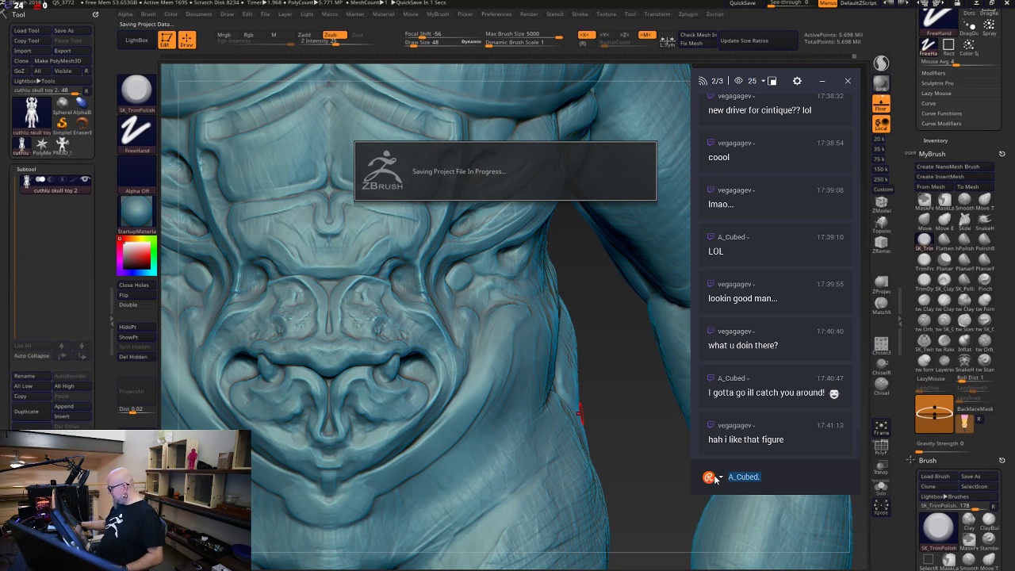
left_click(777, 479)
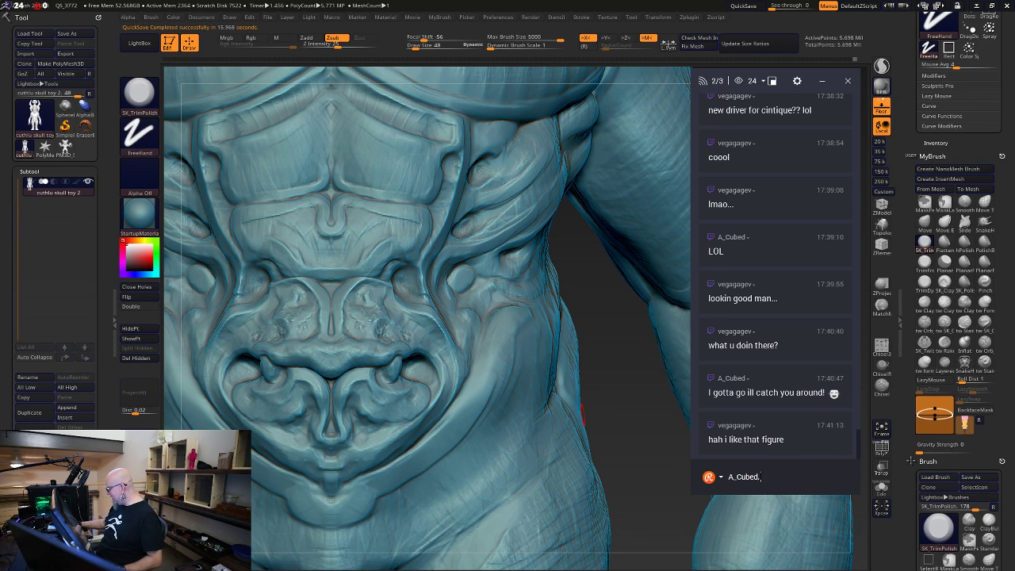
left_click_drag(761, 477, 620, 481)
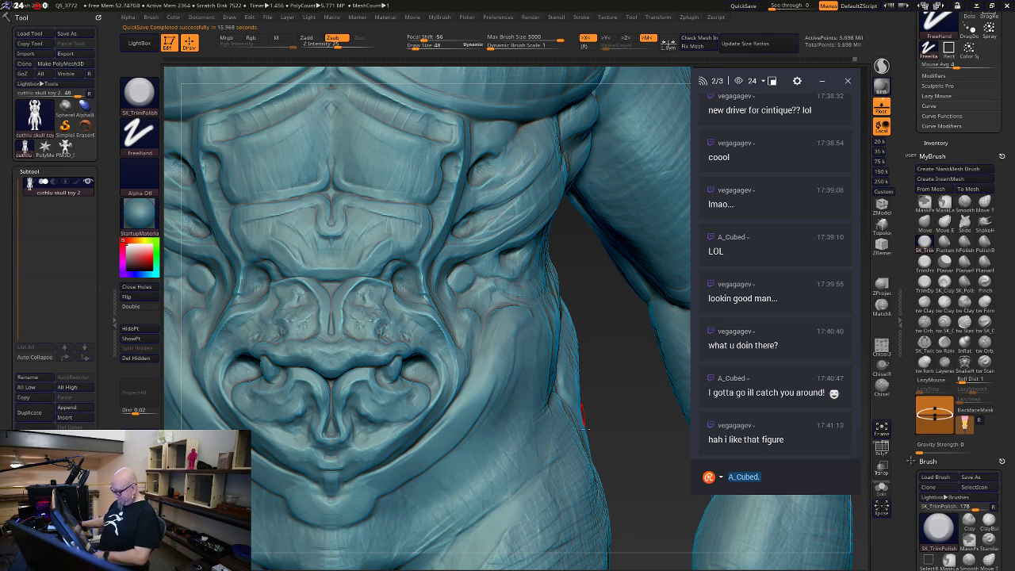
key("BackSpace")
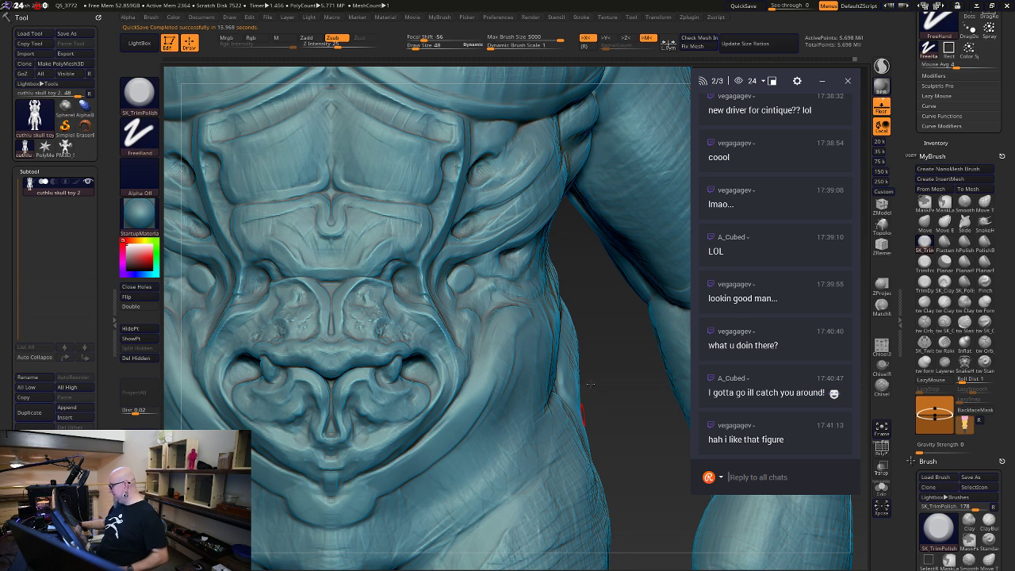
Examine the whole figure's proportions and detail from the front and the back
left_click_drag(624, 404, 584, 362)
right_click_drag(293, 475, 224, 208, "ctrl")
left_click_drag(293, 325, 582, 419)
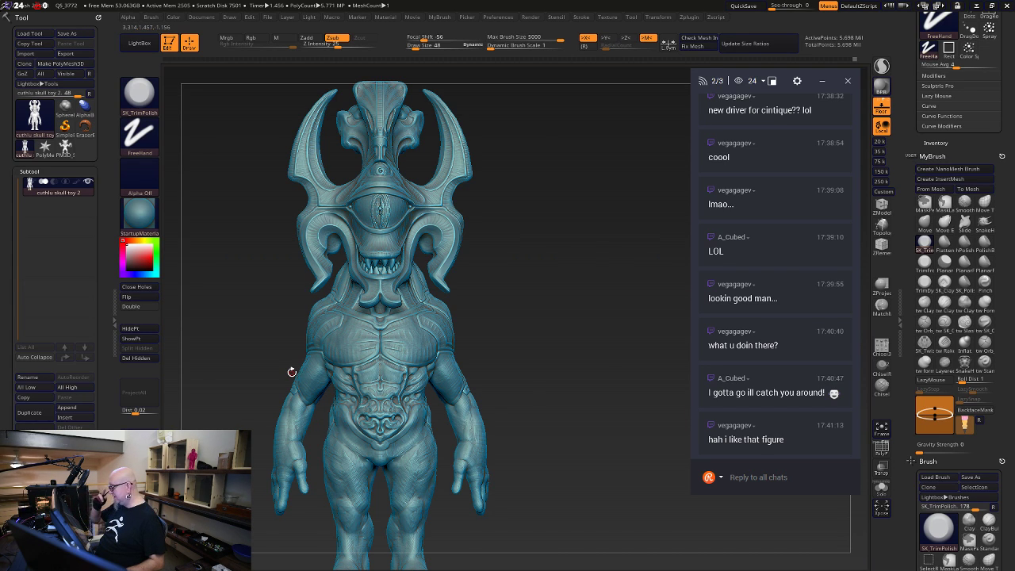
mouse_move(585, 437)
left_mouse_down()
mouse_move(481, 454)
mouse_move(530, 437)
left_mouse_up()
left_click_drag(582, 457, 580, 457, "shift")
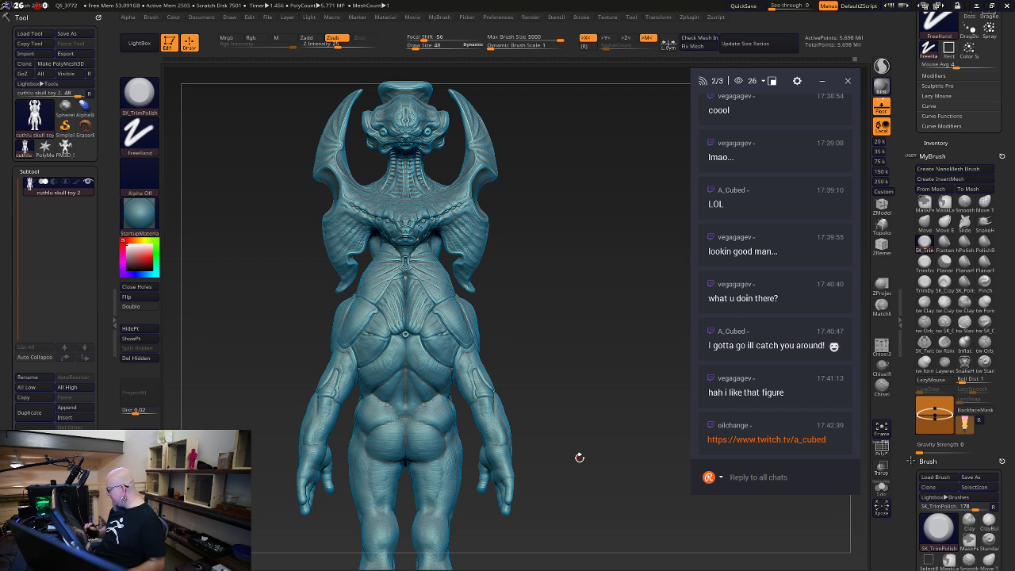
mouse_move(607, 356)
left_mouse_down()
mouse_move(510, 356)
mouse_move(505, 347)
left_mouse_up()
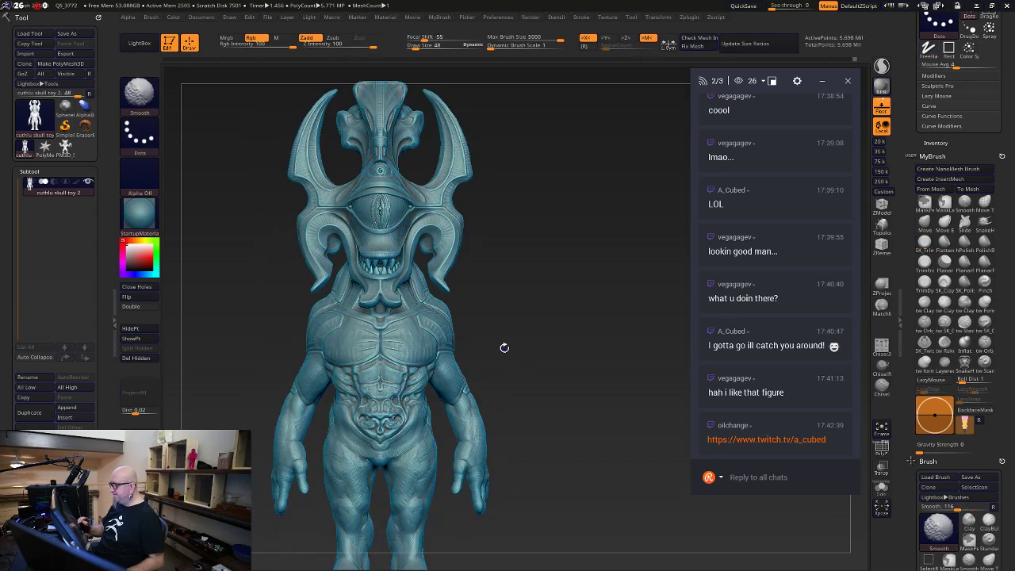
left_click_drag(557, 428, 568, 371, "alt")
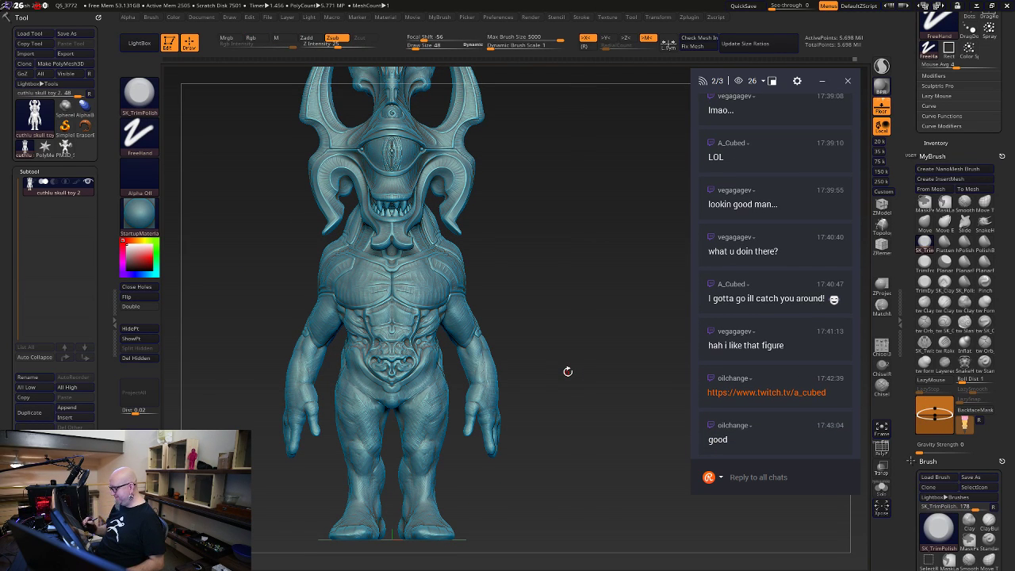
Build up rounded eyeballs in the eye sockets of the abdominal face with the tw ClayTubes brush
mouse_move(587, 471)
left_mouse_down()
mouse_move(597, 477)
mouse_move(585, 463)
mouse_move(597, 521)
mouse_move(587, 293)
mouse_move(617, 360)
mouse_move(600, 357)
mouse_move(573, 382)
mouse_move(625, 390)
mouse_move(627, 436)
mouse_move(575, 329)
left_mouse_up()
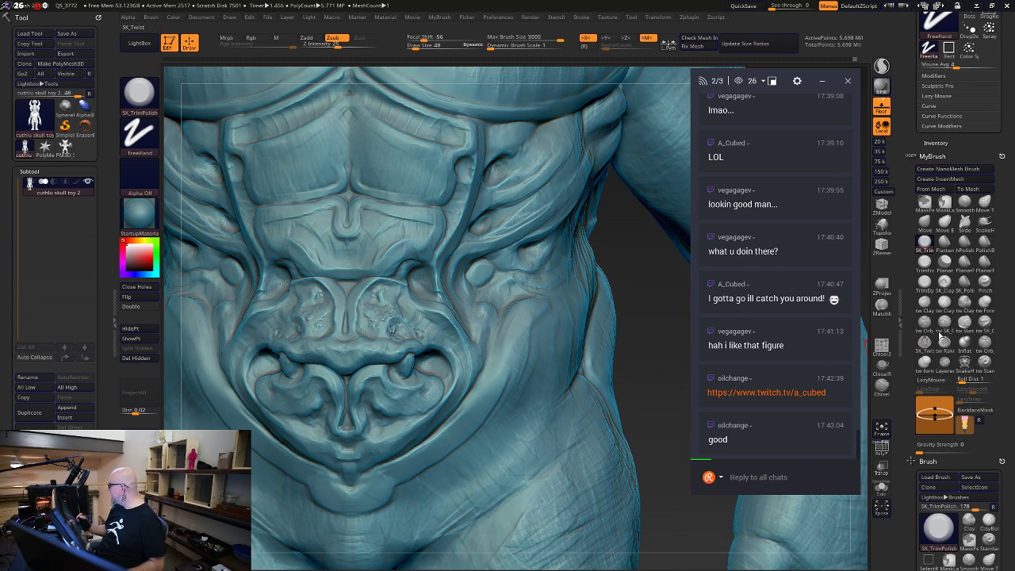
left_click(923, 310)
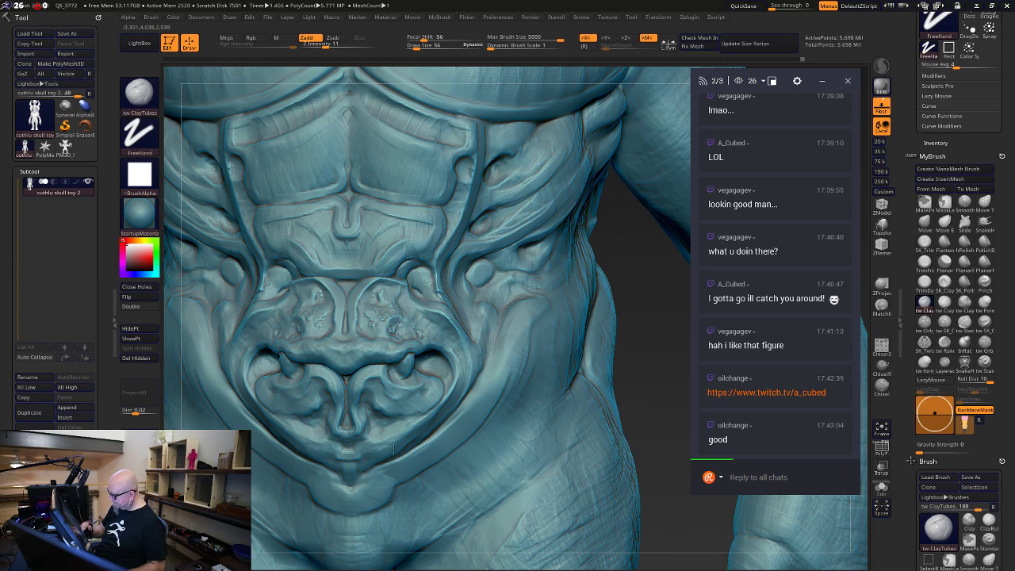
left_click_drag(645, 444, 498, 367)
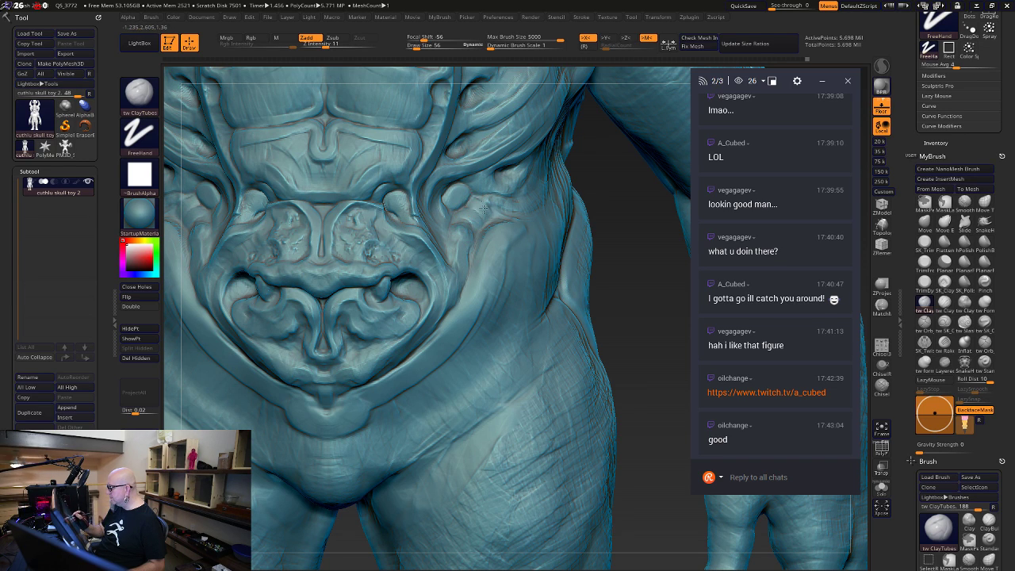
left_click_drag(625, 249, 604, 248)
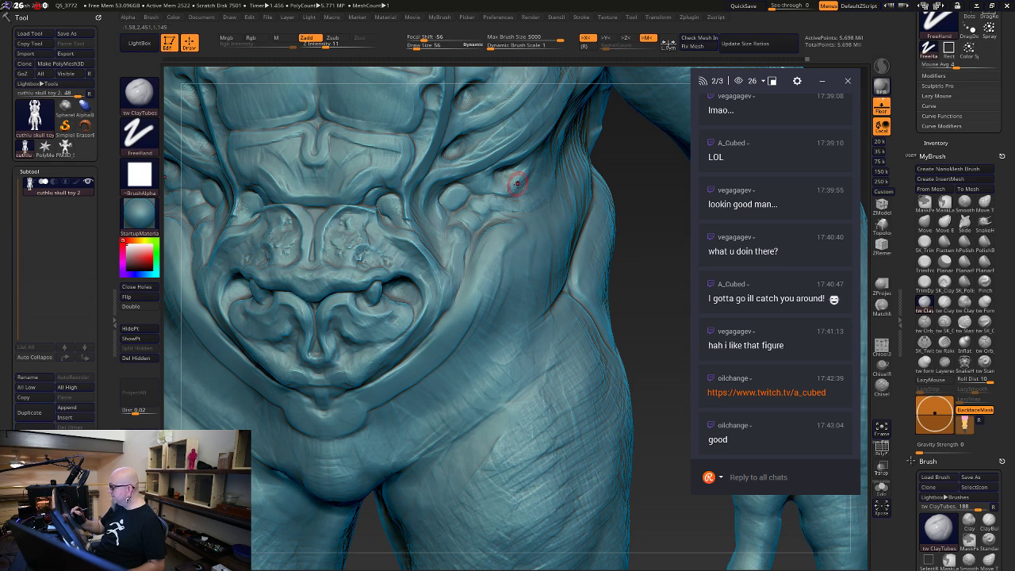
Carve a rounded hollow into the hip beside the abdominal face's jaw with the tw ClayTubes brush at draw size 91
left_click_drag(642, 248, 606, 317, "alt")
mouse_move(606, 317)
left_mouse_down()
mouse_move(564, 306)
mouse_move(553, 324)
left_mouse_up()
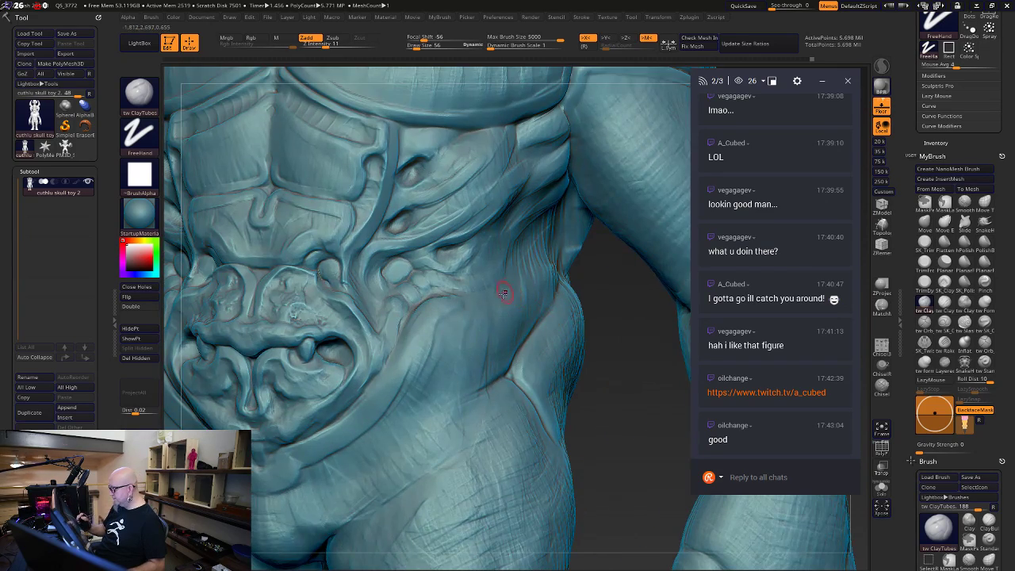
key("space")
left_click_drag(434, 377, 430, 381)
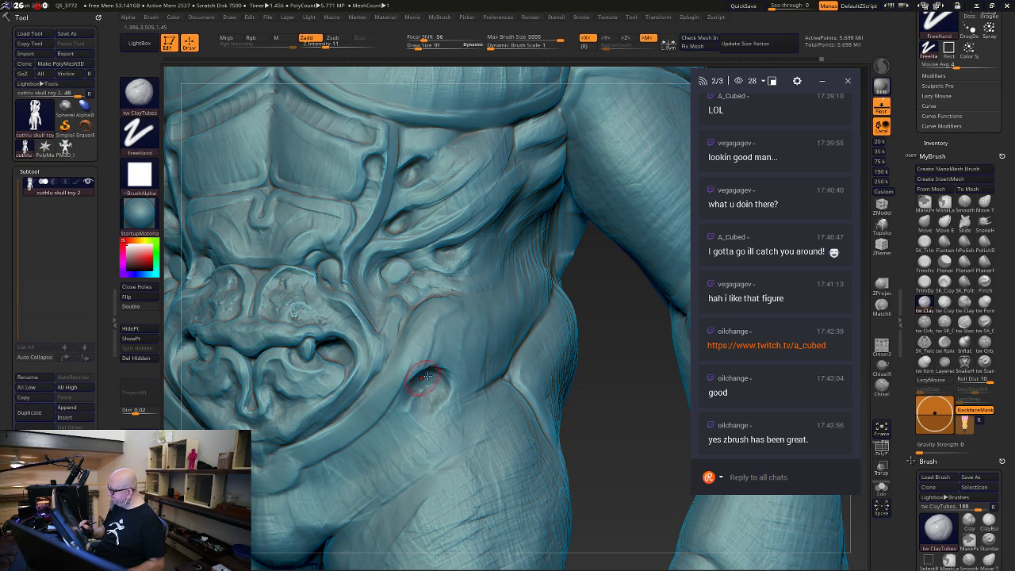
mouse_move(421, 382)
left_mouse_down()
mouse_move(434, 379)
mouse_move(438, 392)
mouse_move(428, 385)
mouse_move(401, 417)
mouse_move(412, 413)
mouse_move(387, 422)
left_mouse_up()
Extend the hip hollow into a tapering fold toward the groin and define the lower border of the abdominal face's jaw and chin
left_click_drag(639, 438, 528, 142, "alt")
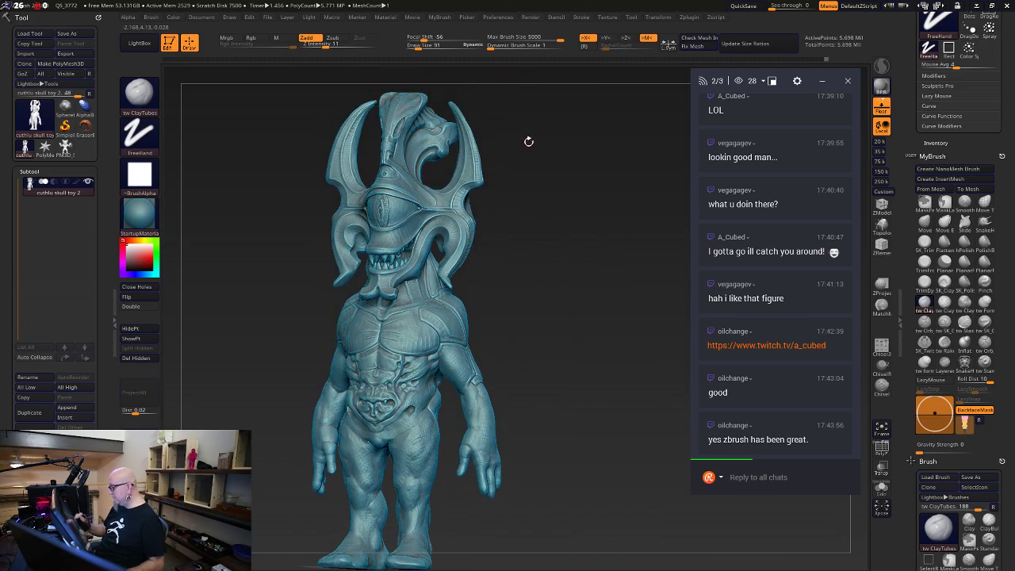
left_click_drag(574, 295, 582, 287, "shift")
mouse_move(548, 512)
left_mouse_down("alt")
mouse_move(574, 435)
mouse_move(567, 512)
left_mouse_up("alt")
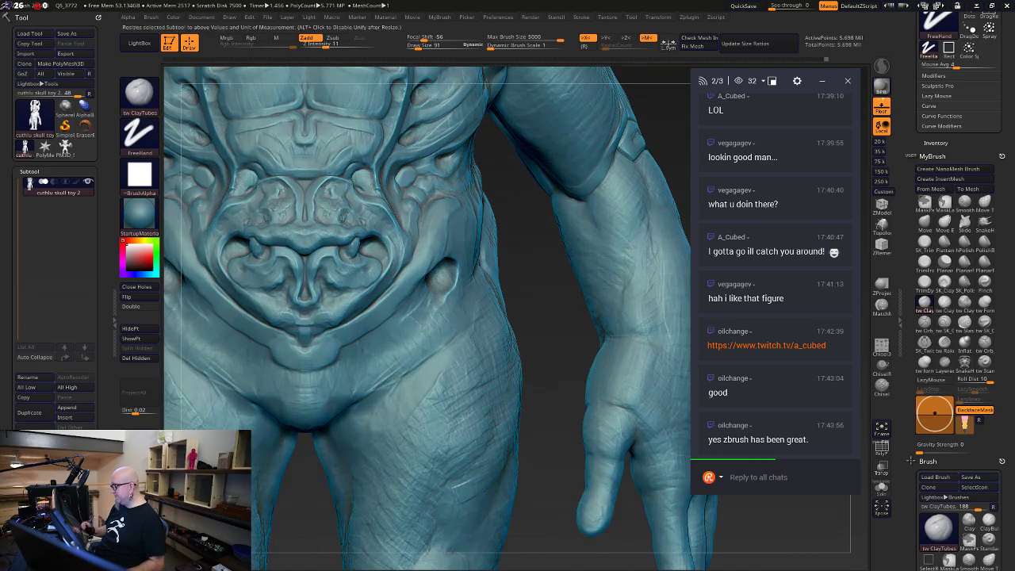
left_click_drag(560, 374, 507, 357)
mouse_move(433, 281)
left_mouse_down()
mouse_move(418, 293)
mouse_move(449, 279)
mouse_move(391, 329)
left_mouse_up()
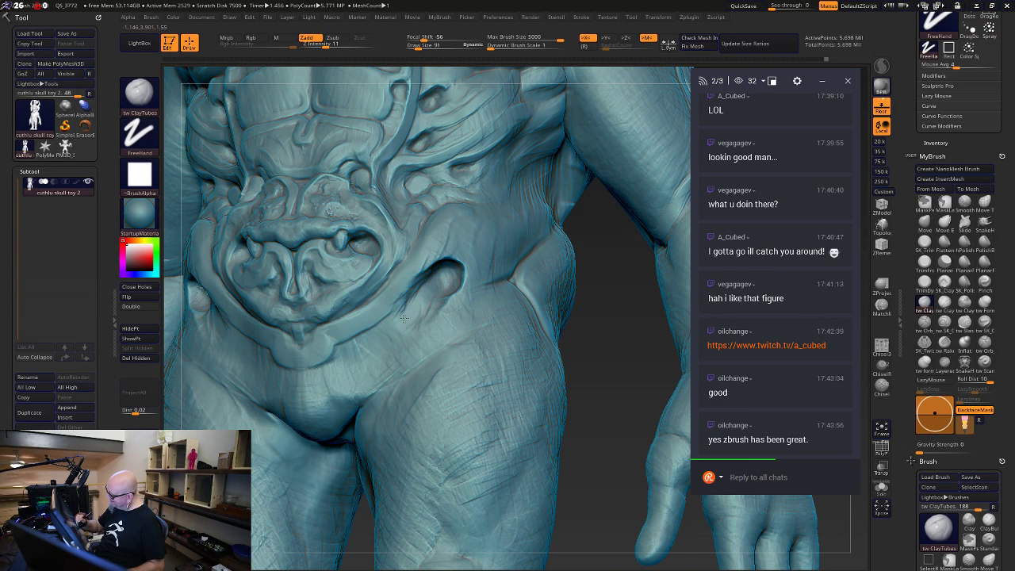
mouse_move(416, 279)
left_mouse_down()
mouse_move(355, 334)
mouse_move(376, 310)
left_mouse_up()
left_click_drag(441, 259, 410, 281)
mouse_move(366, 331)
left_mouse_down()
mouse_move(346, 343)
mouse_move(368, 320)
mouse_move(359, 339)
mouse_move(414, 303)
mouse_move(433, 267)
mouse_move(388, 290)
mouse_move(336, 351)
mouse_move(333, 341)
left_mouse_up()
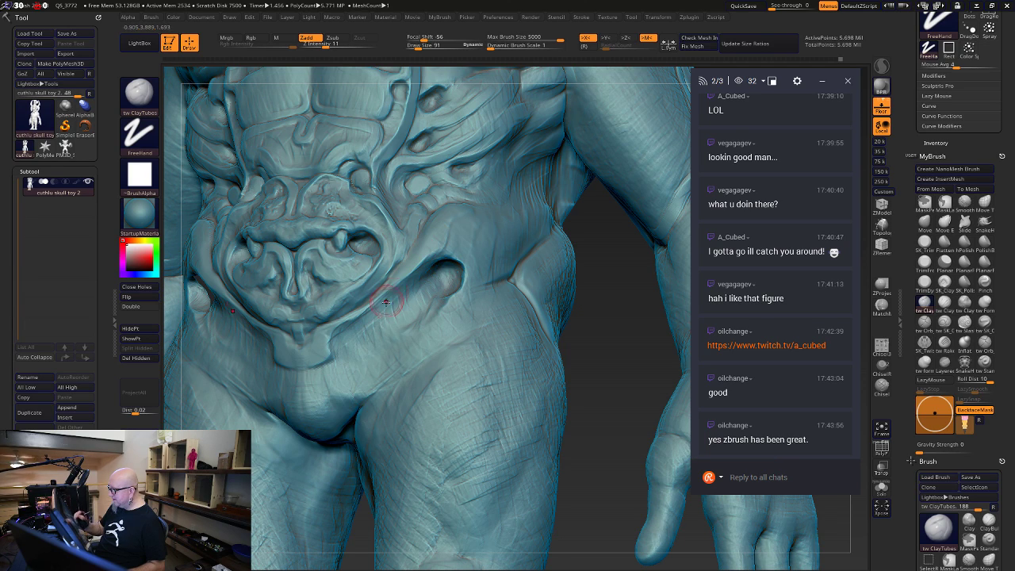
mouse_move(330, 327)
left_mouse_down()
mouse_move(317, 349)
mouse_move(344, 341)
left_mouse_up()
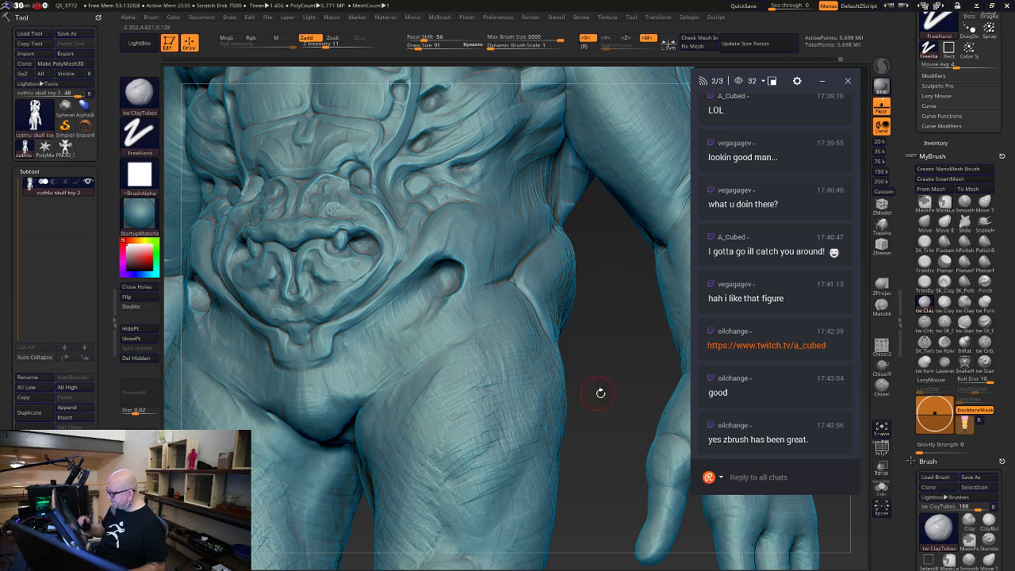
Build up a rounded knob inside the hip hollow and sculpt curling folds beside the abdominal face's chin with the tw ClayTubes brush
mouse_move(600, 391)
left_mouse_down("shift")
mouse_move(526, 437)
mouse_move(568, 454)
left_mouse_up("shift")
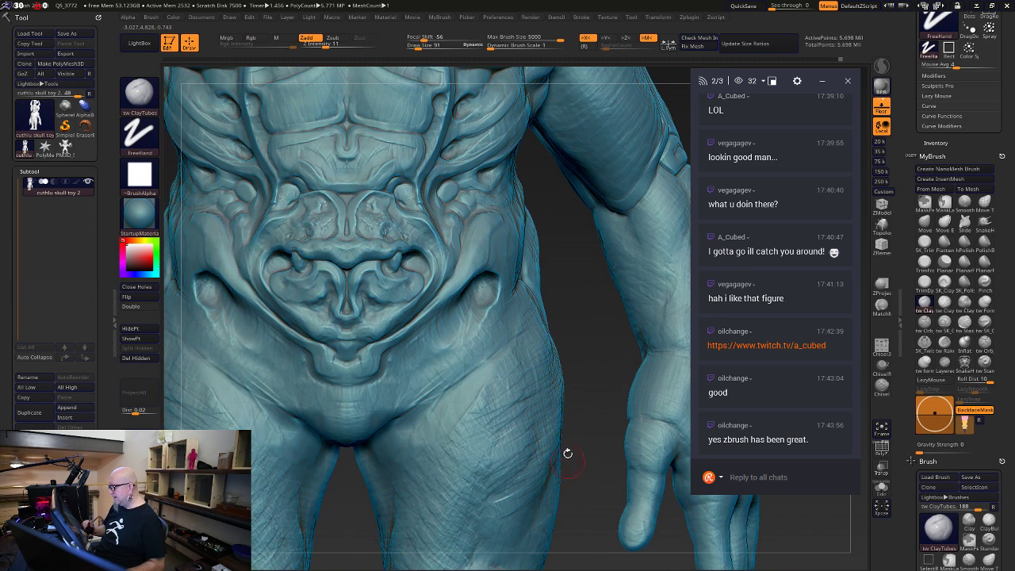
left_click_drag(594, 380, 530, 361)
mouse_move(479, 296)
left_mouse_down()
mouse_move(482, 283)
mouse_move(493, 294)
mouse_move(468, 314)
left_mouse_up()
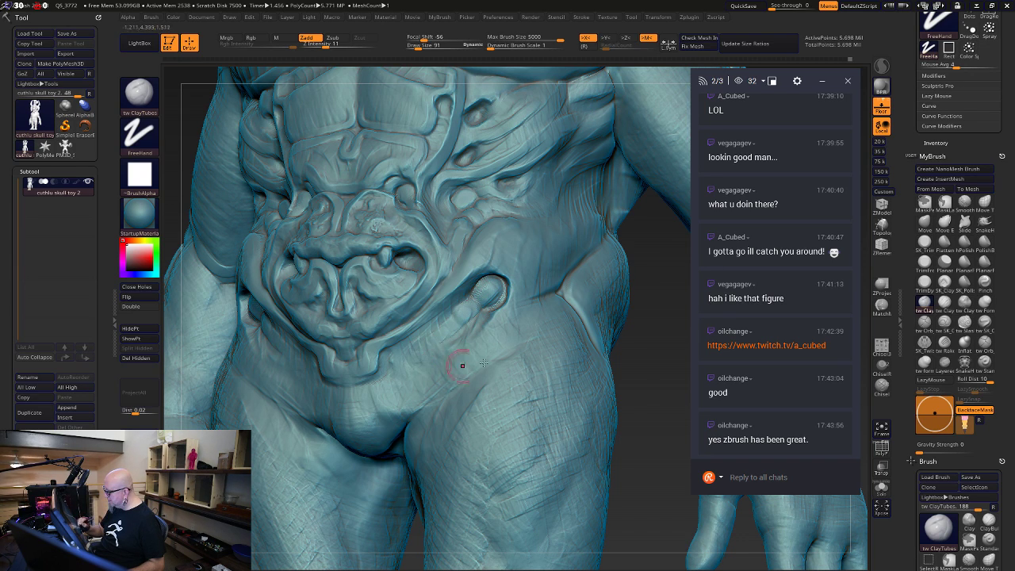
left_click_drag(651, 360, 718, 357)
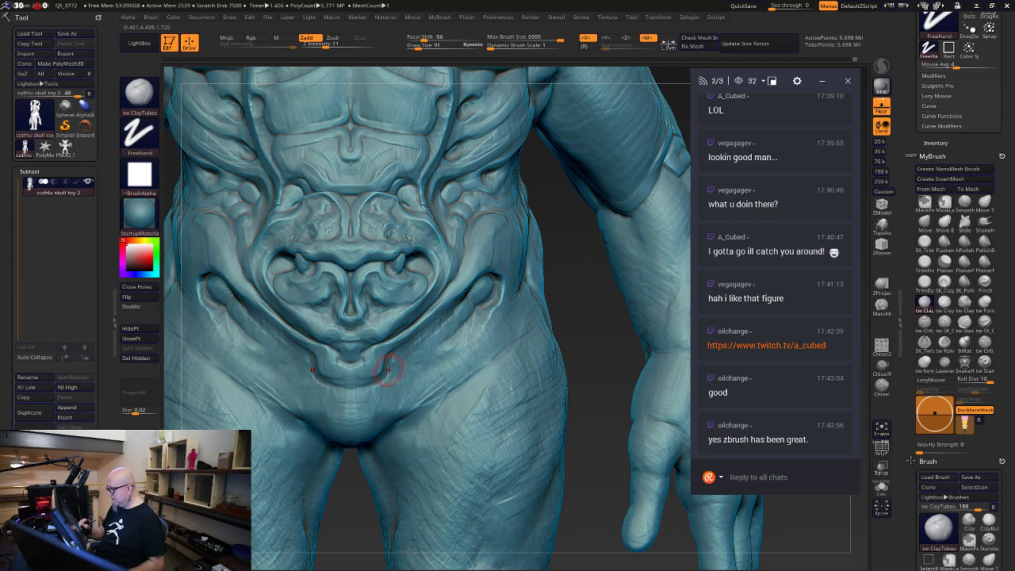
mouse_move(401, 382)
left_mouse_down()
mouse_move(392, 355)
mouse_move(410, 393)
mouse_move(384, 417)
mouse_move(440, 328)
mouse_move(423, 373)
mouse_move(446, 356)
mouse_move(431, 354)
mouse_move(459, 344)
left_mouse_up()
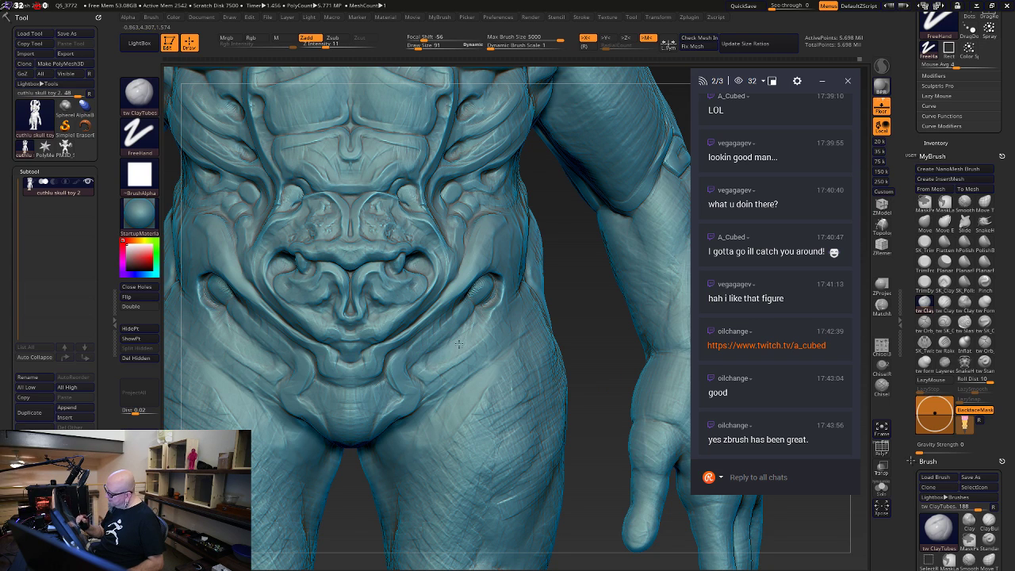
Set the draw size to 124 and sculpt broad folds along the crease between the hip hollow and the upper thigh
mouse_move(496, 317)
right_mouse_down()
mouse_move(543, 305)
mouse_move(533, 319)
right_mouse_up()
key("space")
mouse_move(532, 319)
left_mouse_down()
mouse_move(460, 375)
mouse_move(480, 346)
mouse_move(473, 371)
left_mouse_up()
mouse_move(528, 320)
left_mouse_down()
mouse_move(474, 367)
mouse_move(527, 329)
left_mouse_up()
mouse_move(477, 365)
left_mouse_down()
mouse_move(517, 366)
mouse_move(551, 340)
mouse_move(503, 414)
left_mouse_up()
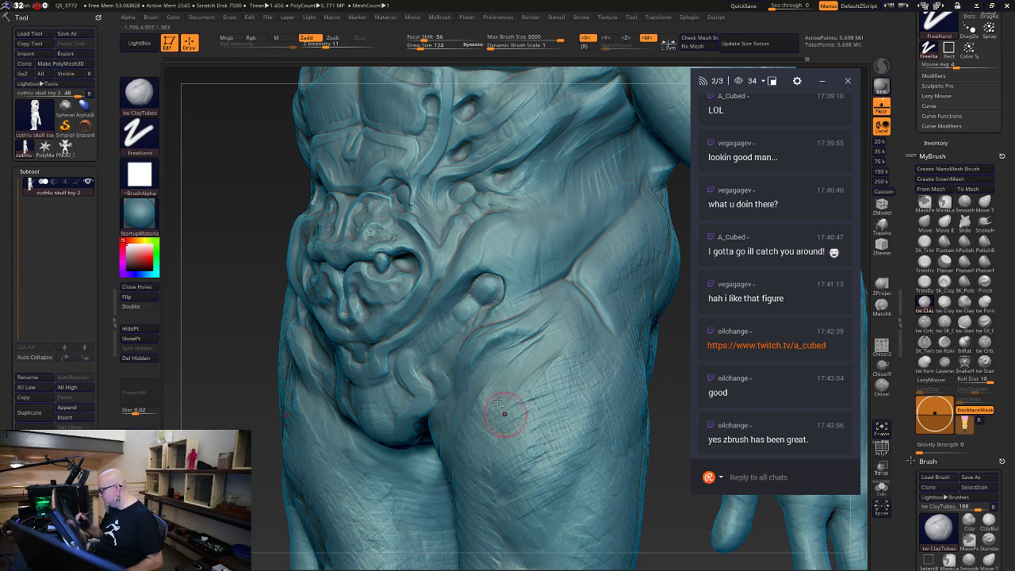
mouse_move(497, 351)
left_mouse_down()
mouse_move(525, 371)
mouse_move(556, 349)
mouse_move(551, 335)
mouse_move(491, 379)
mouse_move(489, 393)
left_mouse_up()
Check the front of the whole figure and smooth the knob and its surroundings inside the hip hollow
left_click_drag(267, 494, 571, 478, "shift")
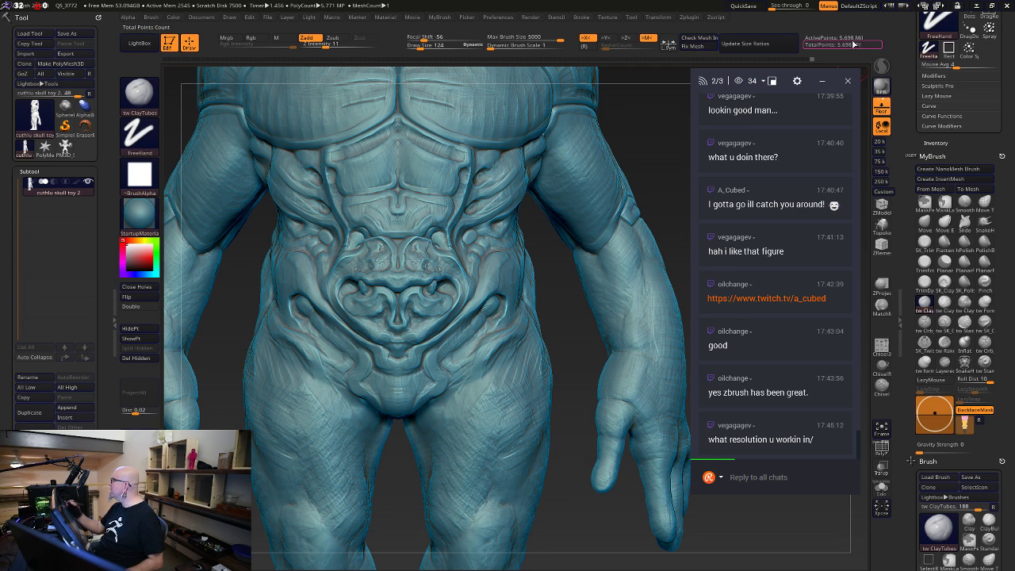
left_click_drag(551, 442, 543, 493, "alt")
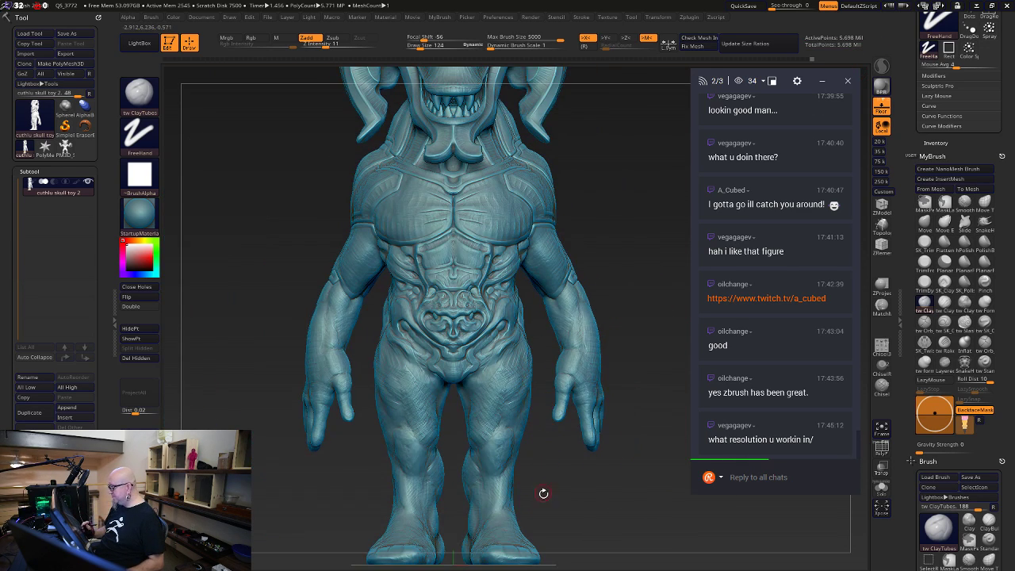
mouse_move(627, 463)
left_mouse_down("alt")
mouse_move(594, 491)
mouse_move(630, 501)
mouse_move(618, 512)
mouse_move(558, 474)
mouse_move(640, 466)
left_mouse_up("alt")
key("shift")
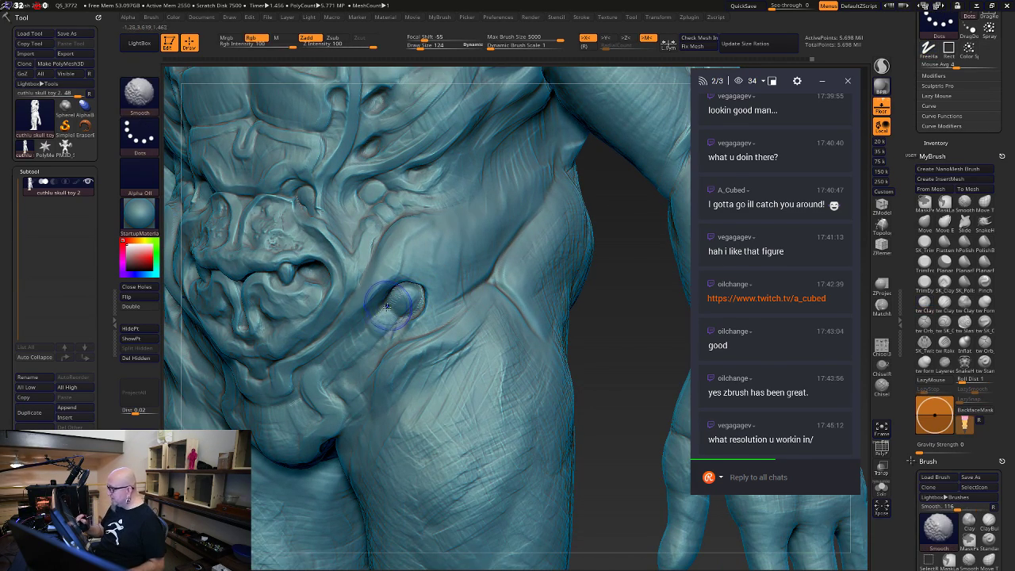
mouse_move(387, 323)
left_mouse_down("shift")
mouse_move(411, 285)
mouse_move(425, 298)
left_mouse_up("shift")
key("shift")
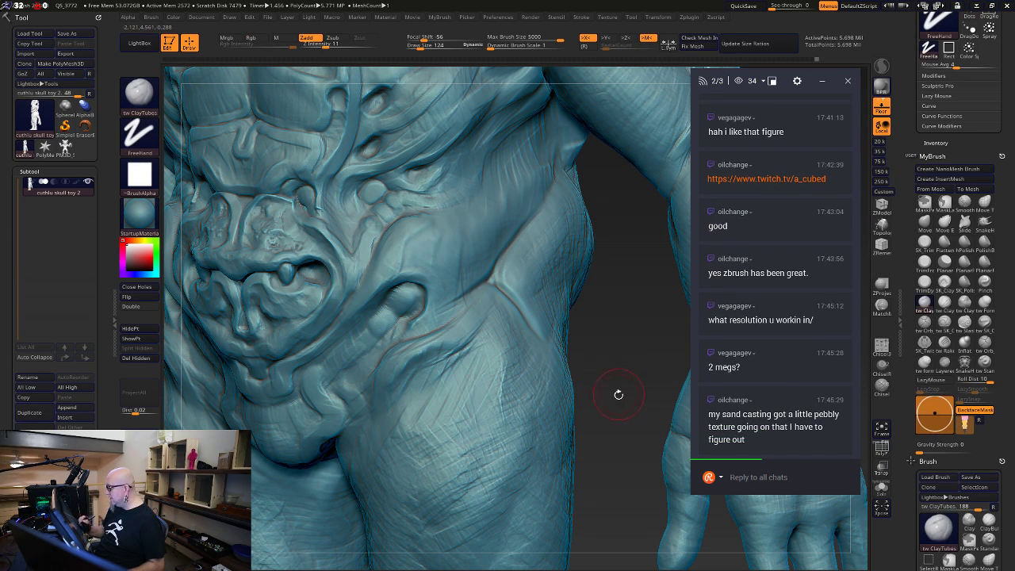
Round out the hip knob and define the rim of its hollow with tw ClayTubes at draw size 124
left_click_drag(623, 499, 609, 516)
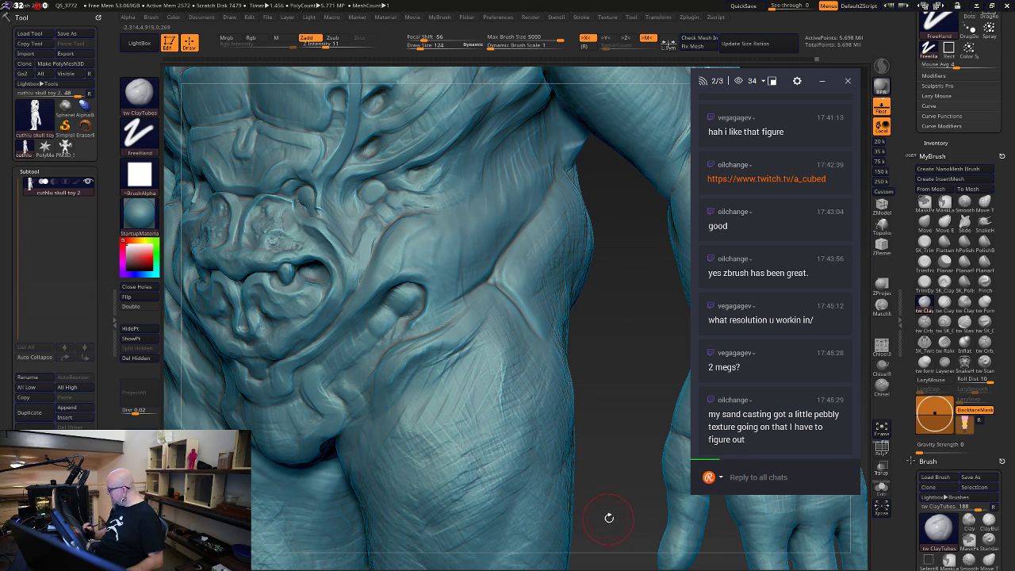
mouse_move(627, 410)
left_mouse_down()
mouse_move(573, 444)
mouse_move(627, 403)
left_mouse_up()
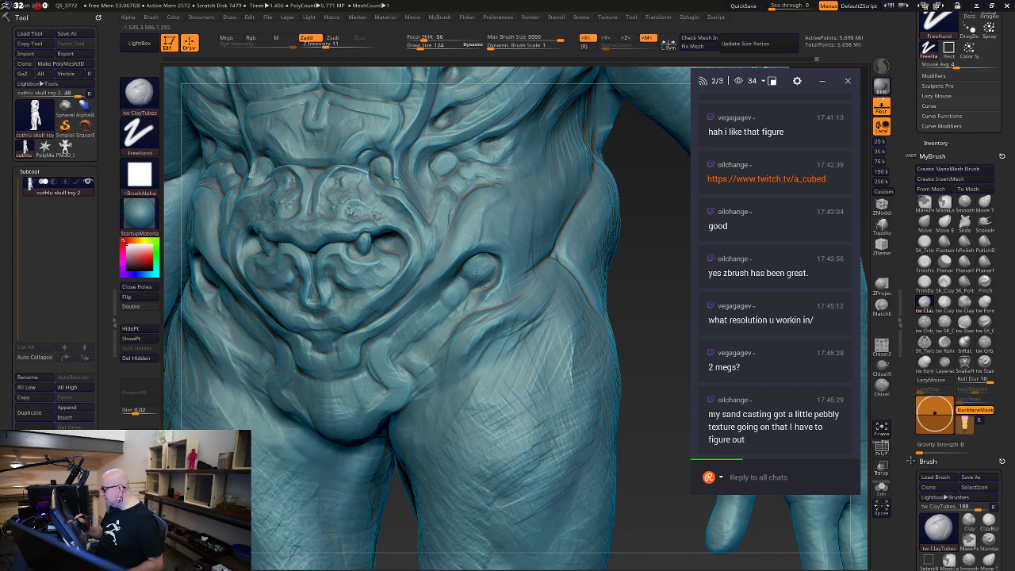
left_click_drag(478, 271, 456, 264)
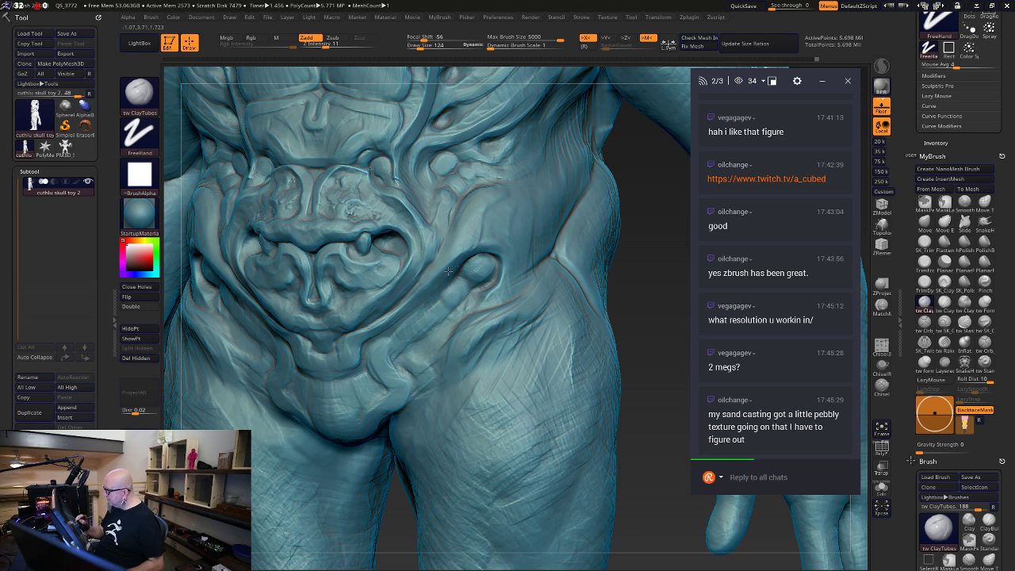
left_click_drag(495, 262, 480, 250)
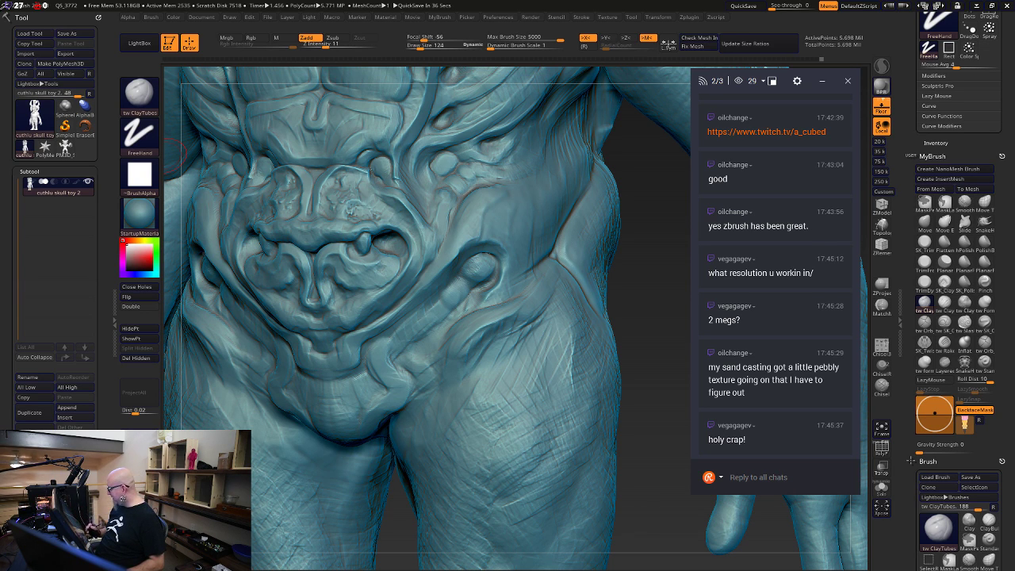
Set the draw size to 235 and shape a raised vertical band down the middle of the groin
left_click_drag(652, 513, 623, 428)
right_click_drag(369, 353, 341, 380)
key("space")
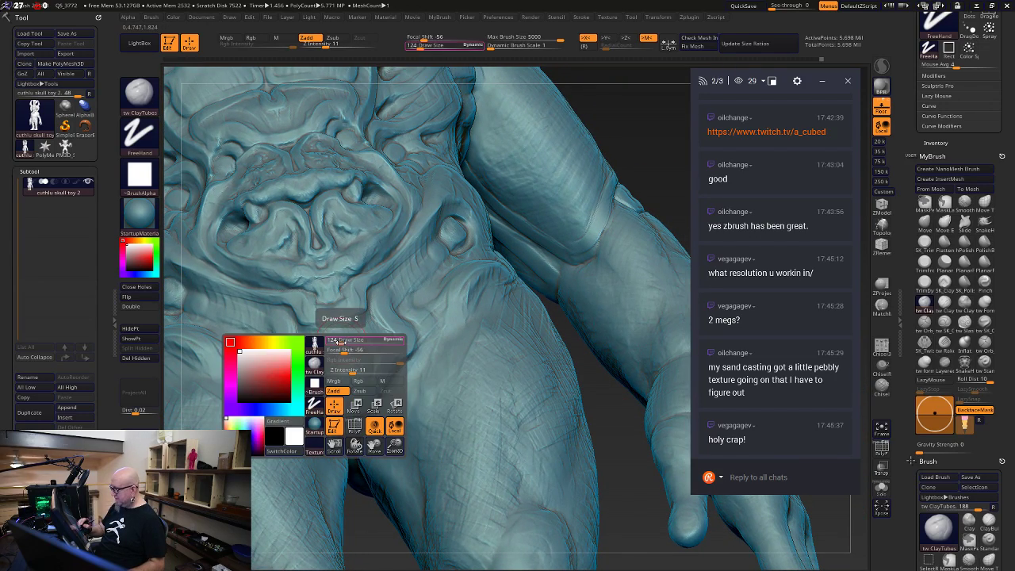
left_click_drag(341, 342, 346, 342)
left_click_drag(636, 394, 628, 329)
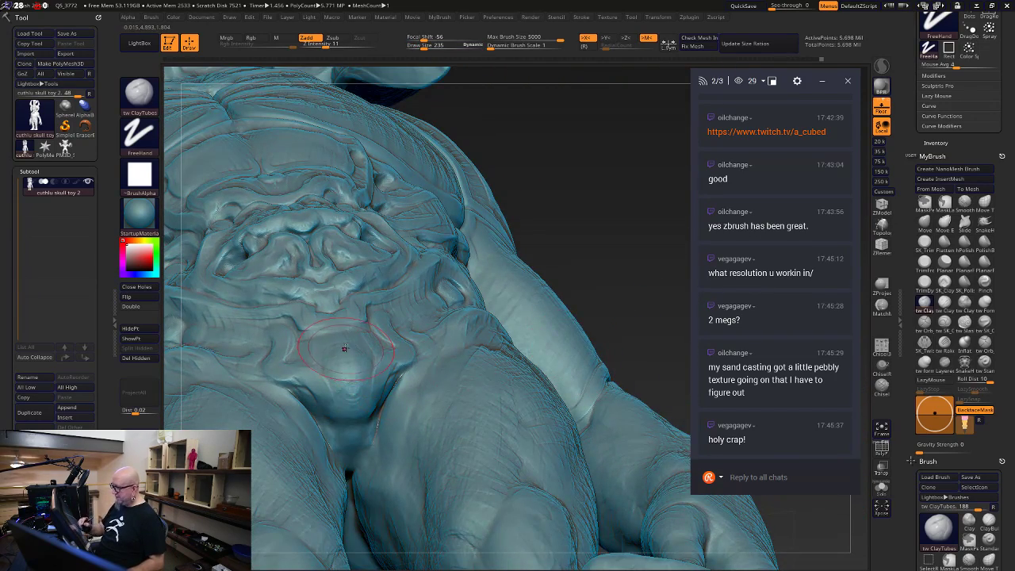
mouse_move(344, 349)
left_mouse_down()
mouse_move(354, 441)
mouse_move(341, 346)
left_mouse_up()
left_click_drag(547, 210, 562, 246)
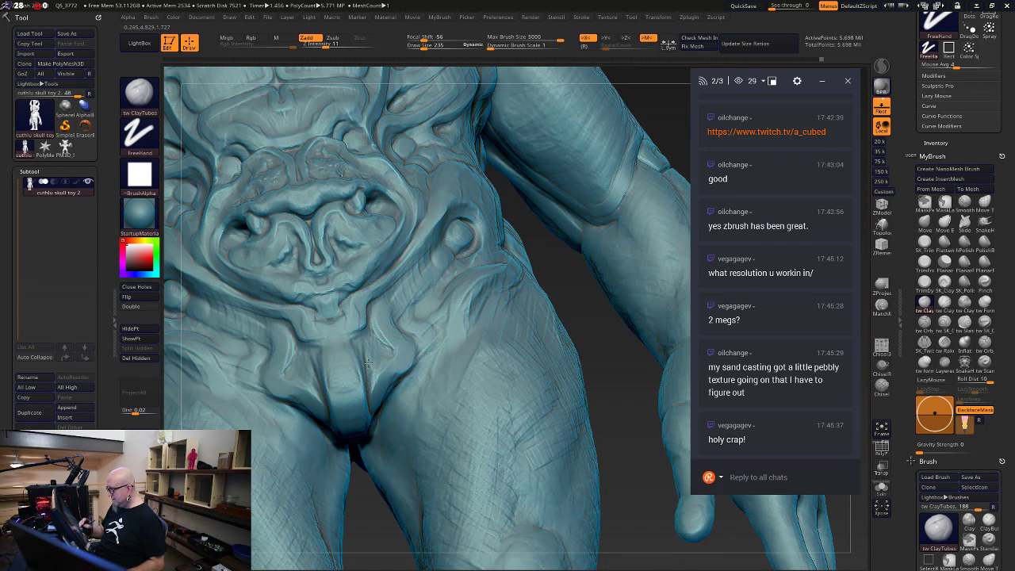
Reduce the draw size to 148 and sculpt the groin band into a rounded, snout-like form beneath the chin folds
key("space")
left_click_drag(371, 362, 366, 363)
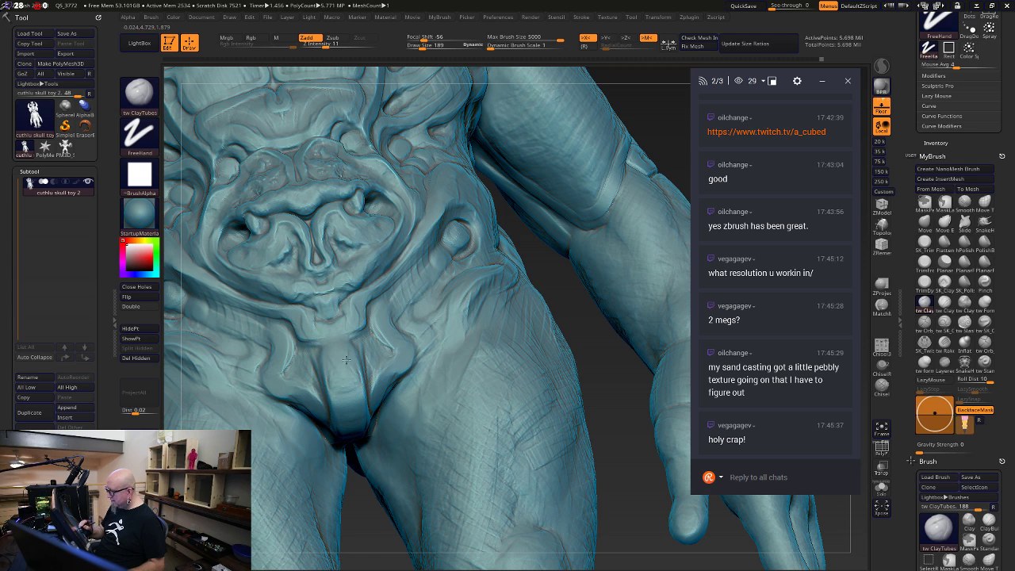
right_click_drag(365, 370, 377, 368)
key("space")
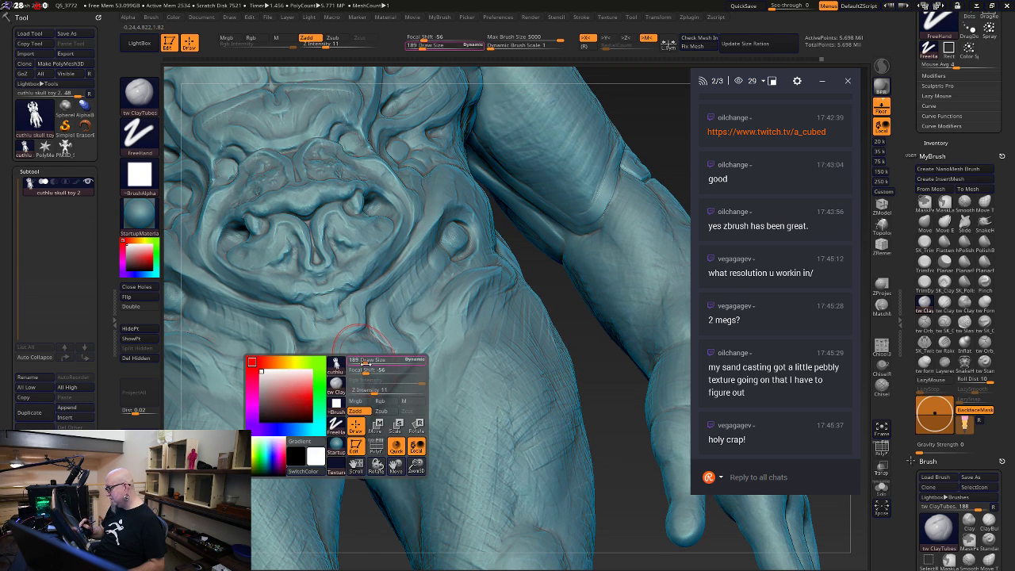
left_click_drag(378, 368, 373, 368)
left_click_drag(624, 423, 592, 361, "alt")
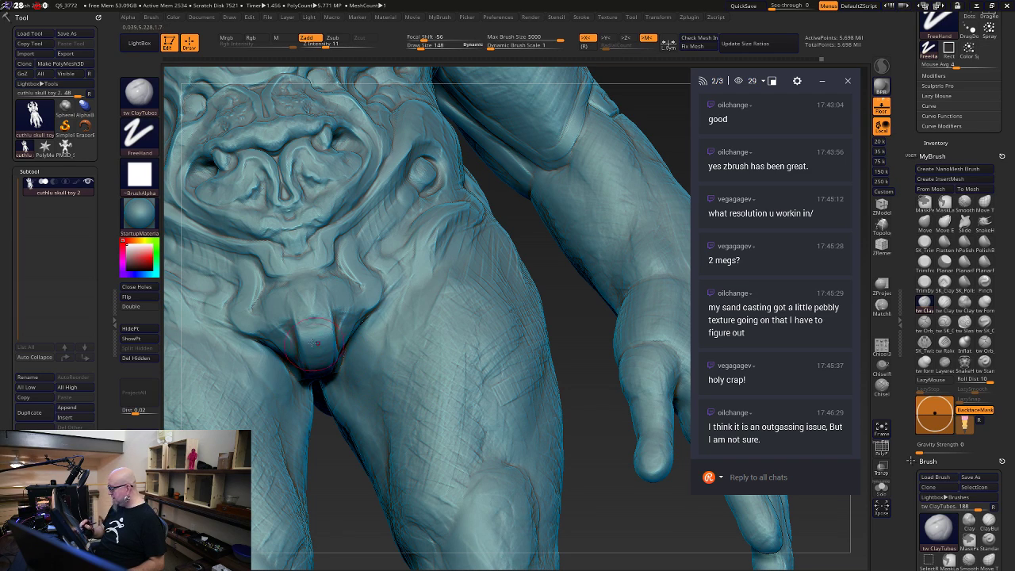
mouse_move(315, 350)
left_mouse_down()
mouse_move(313, 325)
mouse_move(327, 336)
mouse_move(306, 350)
mouse_move(317, 328)
mouse_move(307, 287)
mouse_move(281, 307)
mouse_move(333, 306)
mouse_move(314, 294)
left_mouse_up()
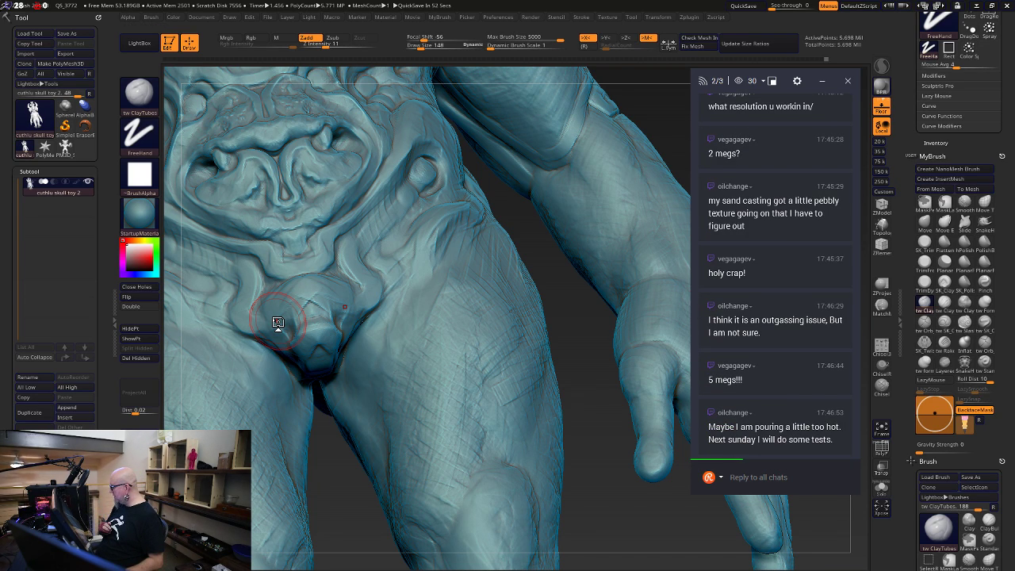
mouse_move(298, 291)
left_mouse_down()
mouse_move(333, 290)
mouse_move(339, 299)
mouse_move(314, 290)
mouse_move(343, 302)
left_mouse_up()
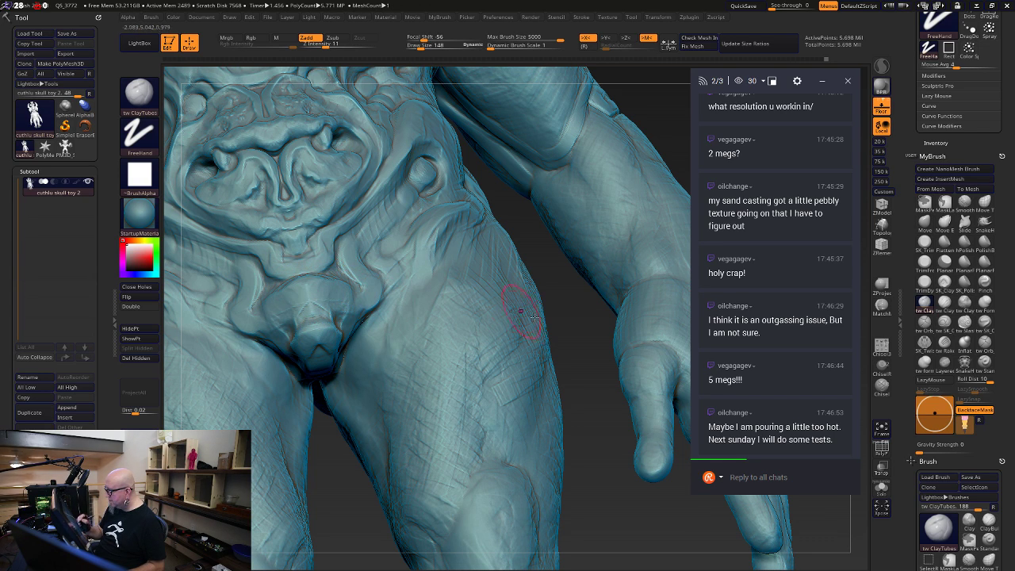
Build up a second rounded lobe on the underside of the groin below the snout-like form
left_click_drag(571, 346, 567, 354)
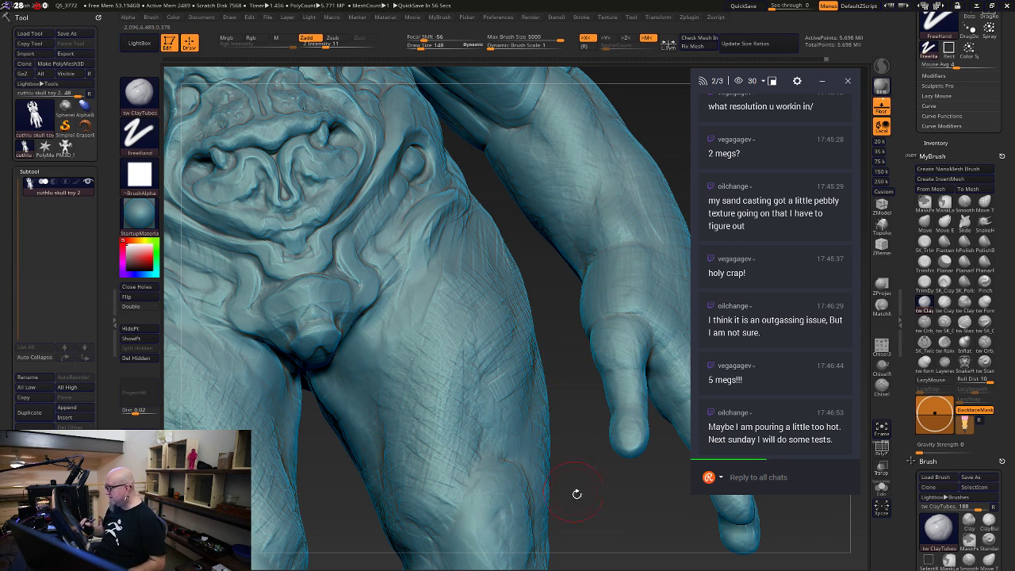
left_click_drag(592, 512, 587, 530)
mouse_move(365, 456)
left_mouse_down("alt")
mouse_move(398, 494)
mouse_move(384, 446)
left_mouse_up("alt")
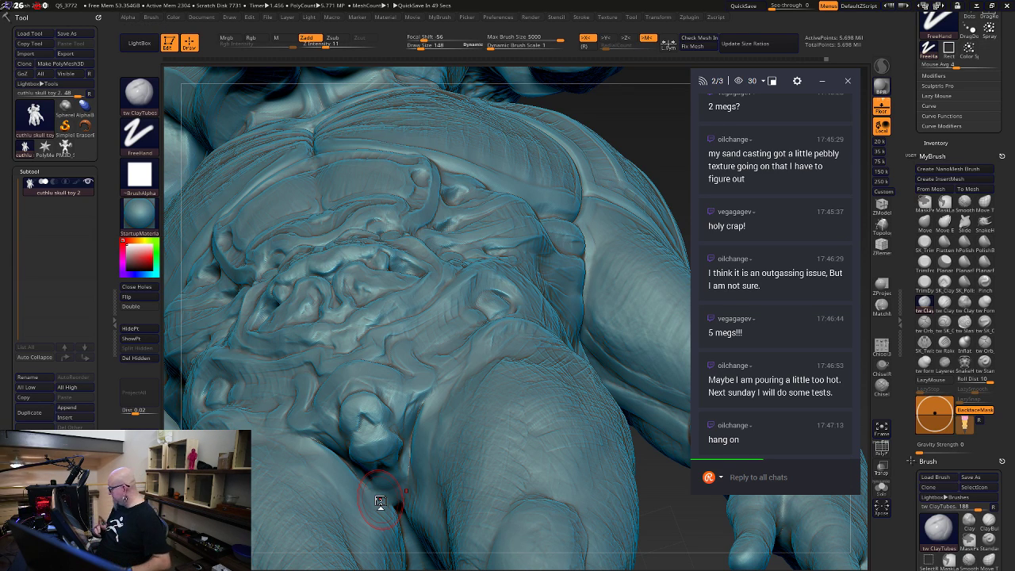
mouse_move(682, 517)
left_mouse_down()
mouse_move(611, 432)
mouse_move(618, 483)
mouse_move(313, 388)
left_mouse_up()
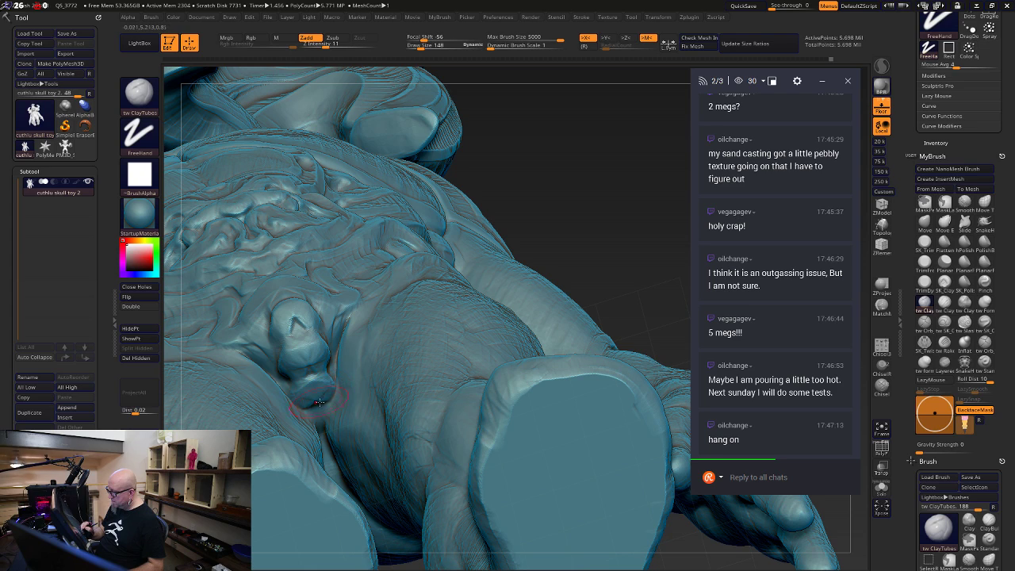
Set the draw size to 81 and carve crisp creases into and between the two groin lobes from below
right_click_drag(351, 340, 319, 391)
key("space")
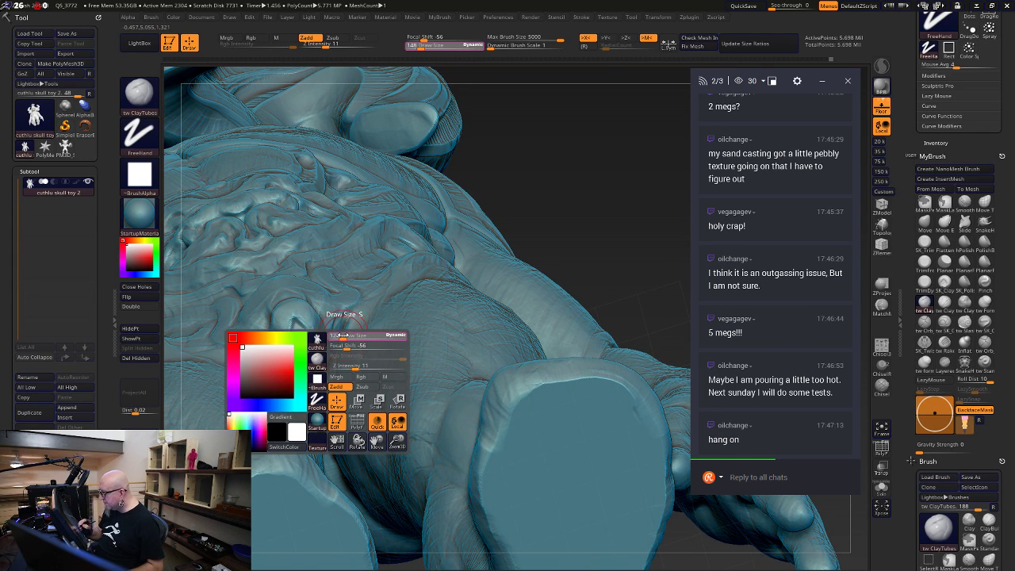
left_click_drag(346, 334, 340, 332)
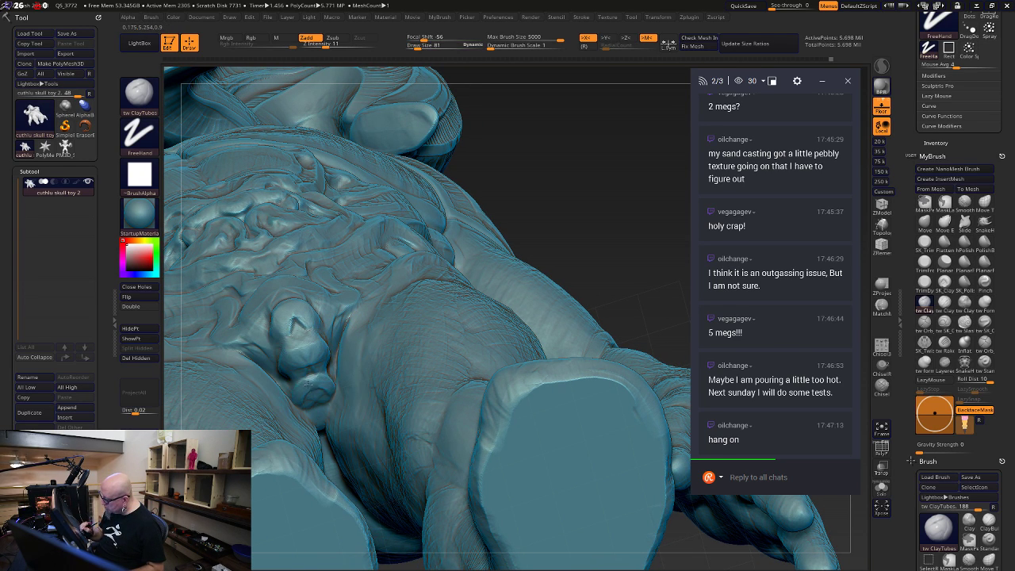
mouse_move(303, 392)
left_mouse_down()
mouse_move(326, 391)
mouse_move(321, 357)
left_mouse_up()
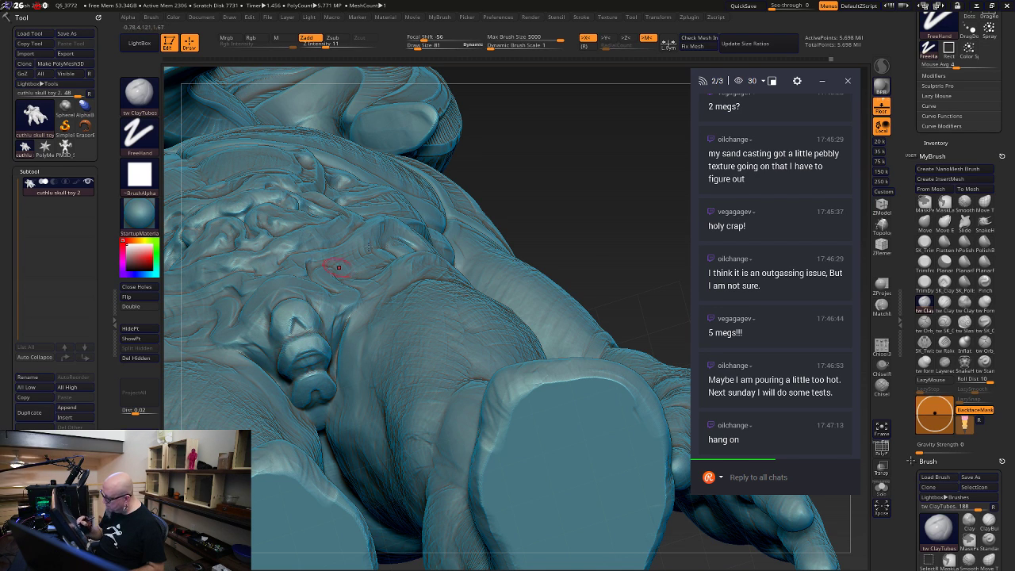
Refine the groin form from several angles, defining its lower lobe and the arched band across its upper part
mouse_move(369, 247)
right_mouse_down()
mouse_move(554, 167)
mouse_move(548, 161)
right_mouse_up()
left_click_drag(286, 303, 256, 341)
left_click_drag(537, 178, 507, 208)
mouse_move(275, 264)
left_mouse_down()
mouse_move(239, 305)
mouse_move(245, 324)
mouse_move(199, 327)
mouse_move(187, 294)
left_mouse_up()
left_click_drag(646, 109, 640, 144)
left_click_drag(576, 478, 576, 523)
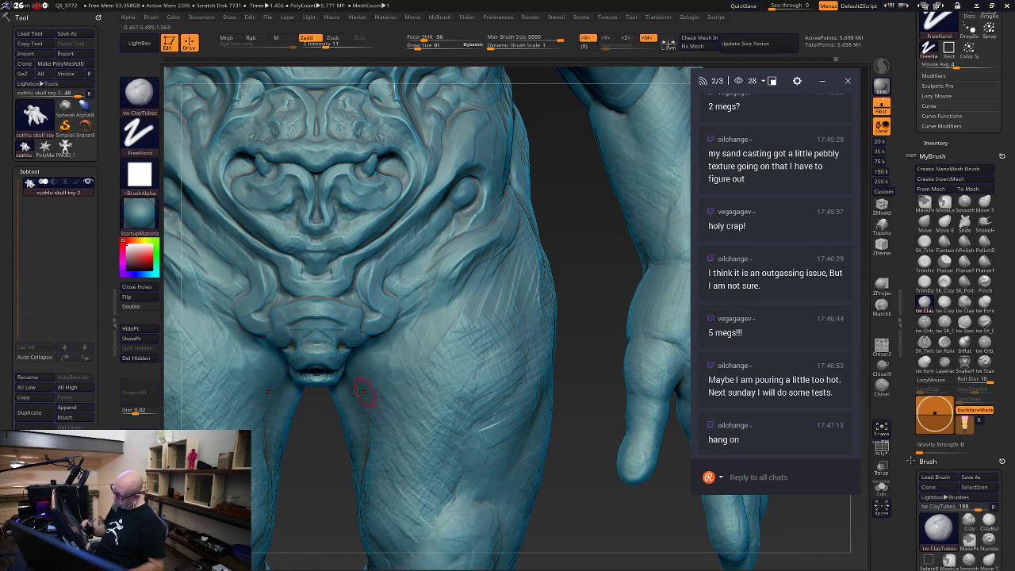
left_click_drag(327, 416, 313, 395)
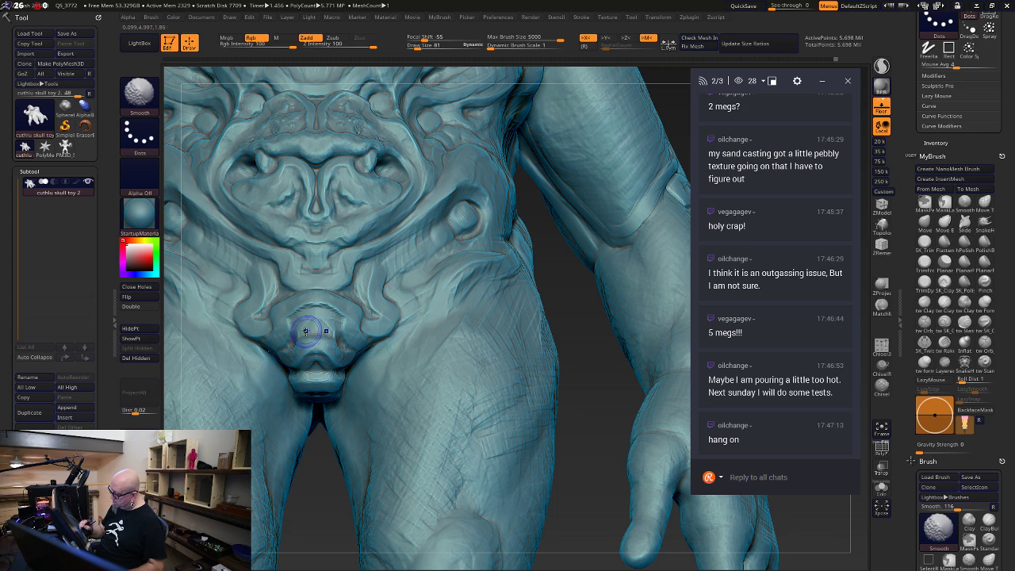
Smooth the groin form and the folds between it and the abdominal face's chin
left_click_drag(582, 328, 574, 344)
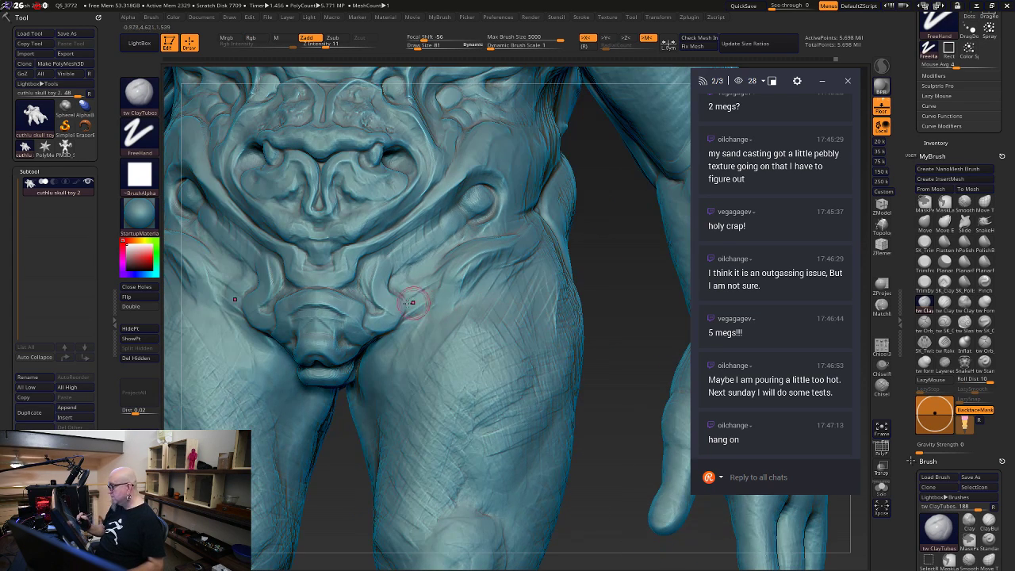
left_click_drag(343, 318, 343, 315, "shift")
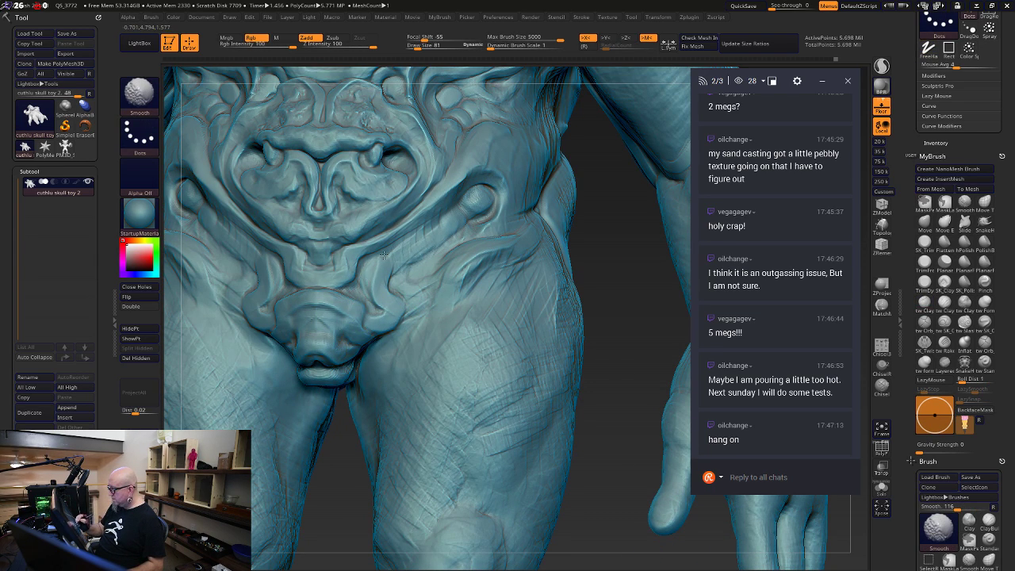
mouse_move(376, 264)
left_mouse_down("shift")
mouse_move(339, 258)
mouse_move(344, 245)
mouse_move(328, 231)
left_mouse_up("shift")
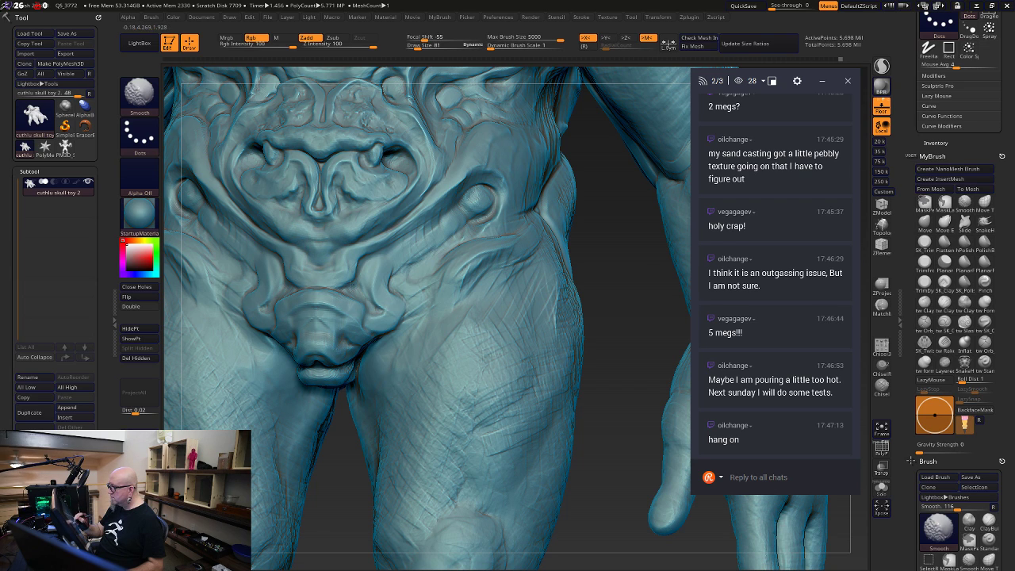
mouse_move(629, 402)
left_mouse_down("alt")
mouse_move(580, 271)
mouse_move(600, 354)
left_mouse_up("alt")
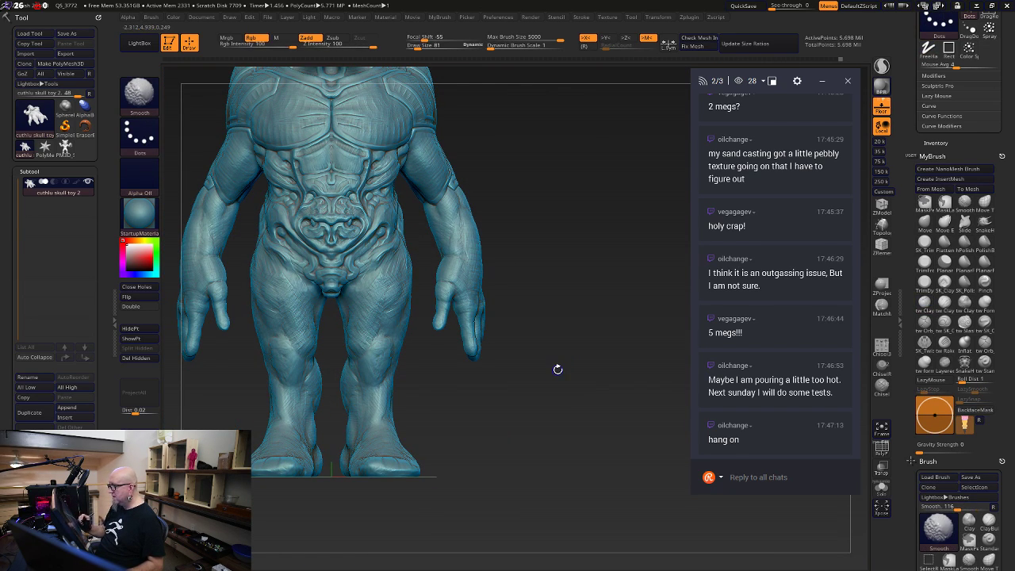
Duplicate the cuthlu skull toy 2 subtool and bring up the copy's Geometry settings
left_click(43, 414)
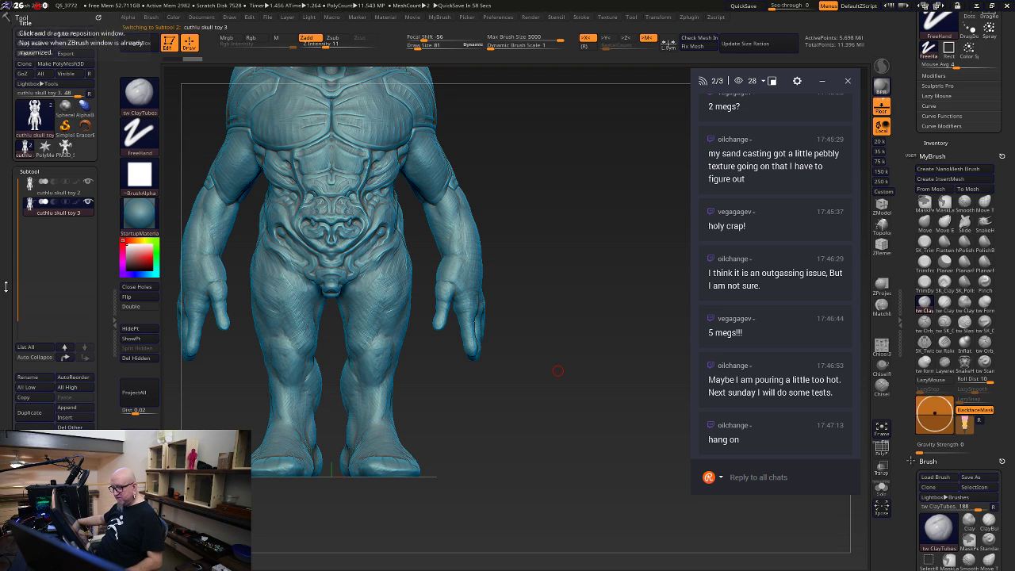
scroll(32, 325, "down", 5)
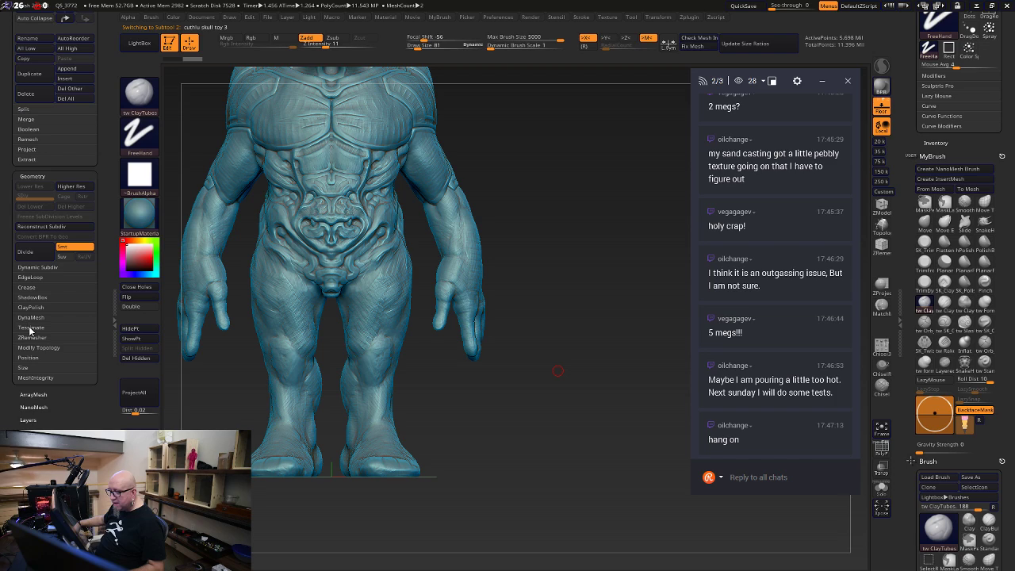
Tessimate the duplicated subtool with Tessellate and Decimate enabled at a polygon size of 1, and hide the original cuthlu skull toy 2
left_click(30, 326)
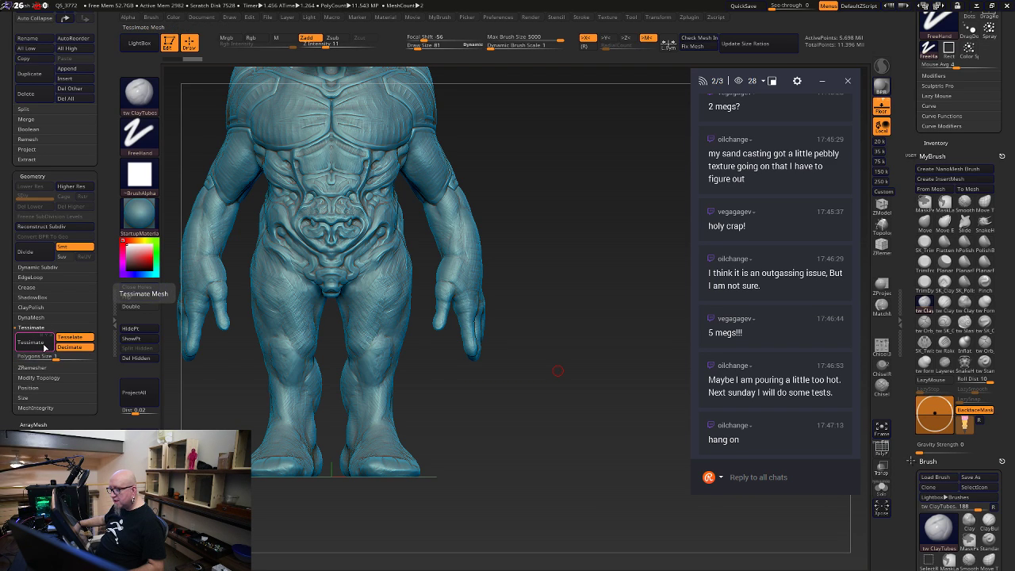
left_click(45, 346)
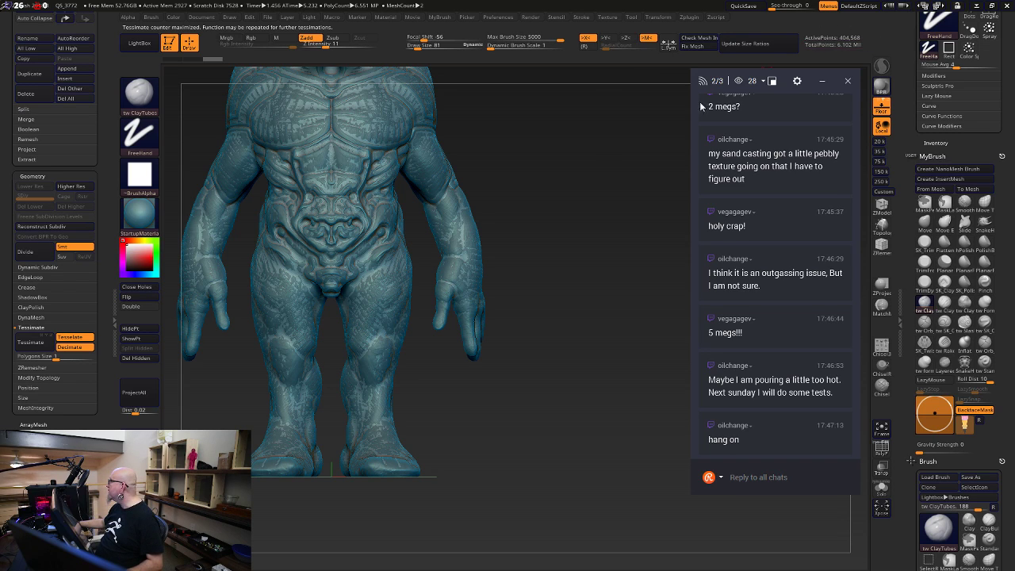
left_click_drag(103, 237, 94, 308)
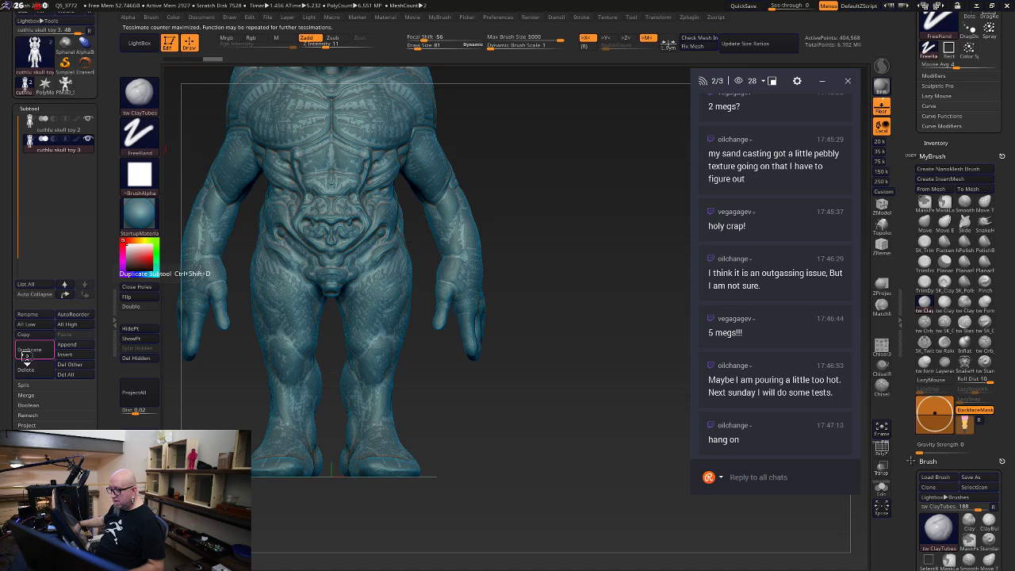
left_click_drag(102, 427, 102, 407)
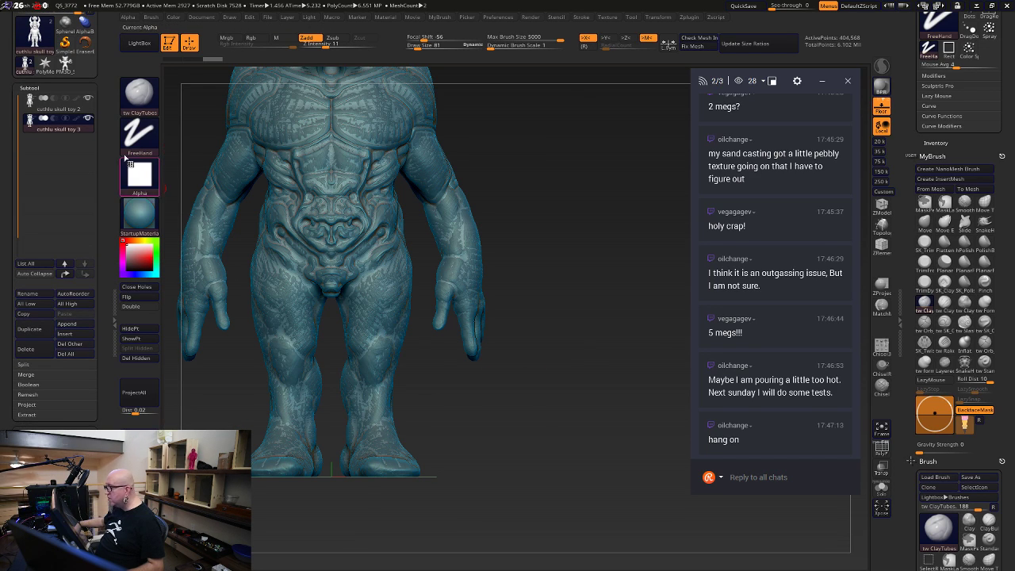
left_click(88, 98)
Inspect the tessimated copy from the back and front, checking the torso's mesh density and polygroups with PolyFrame
mouse_move(527, 159)
left_mouse_down("alt")
mouse_move(584, 295)
mouse_move(602, 313)
mouse_move(496, 306)
left_mouse_up("alt")
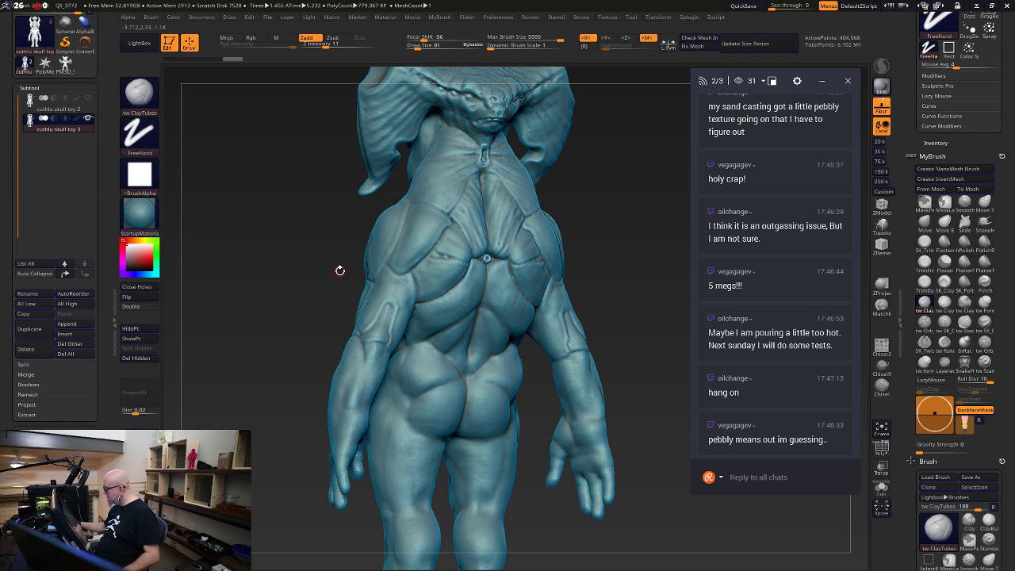
mouse_move(607, 288)
left_mouse_down()
mouse_move(674, 272)
mouse_move(618, 277)
left_mouse_up()
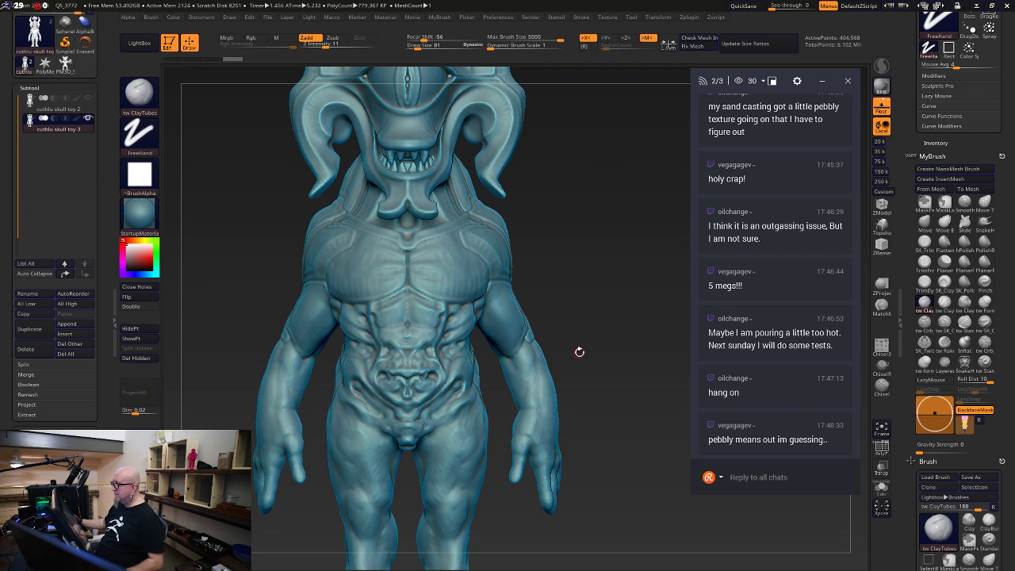
mouse_move(605, 293)
left_mouse_down()
mouse_move(650, 292)
mouse_move(602, 295)
left_mouse_up()
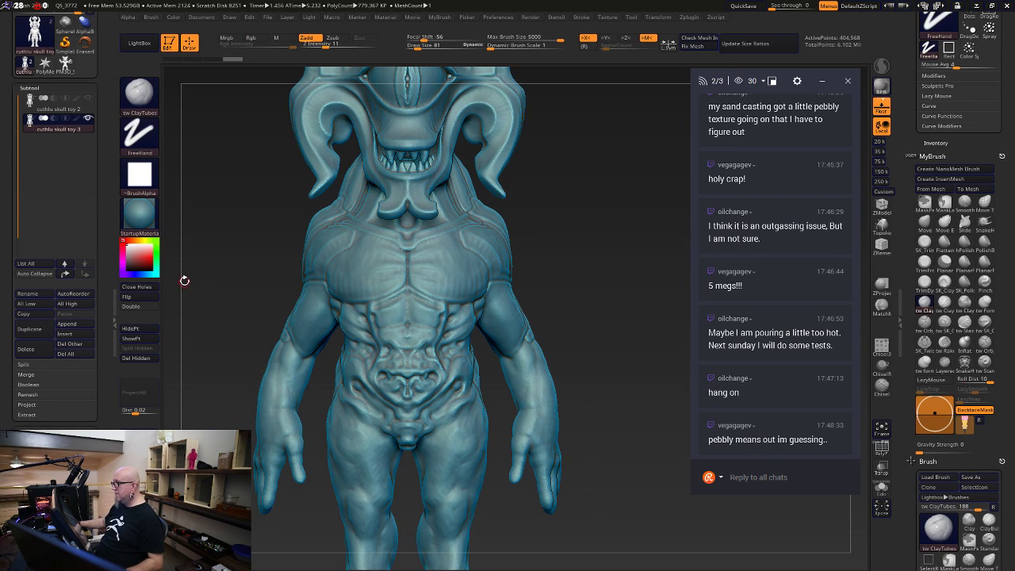
left_click_drag(202, 252, 222, 316, "alt")
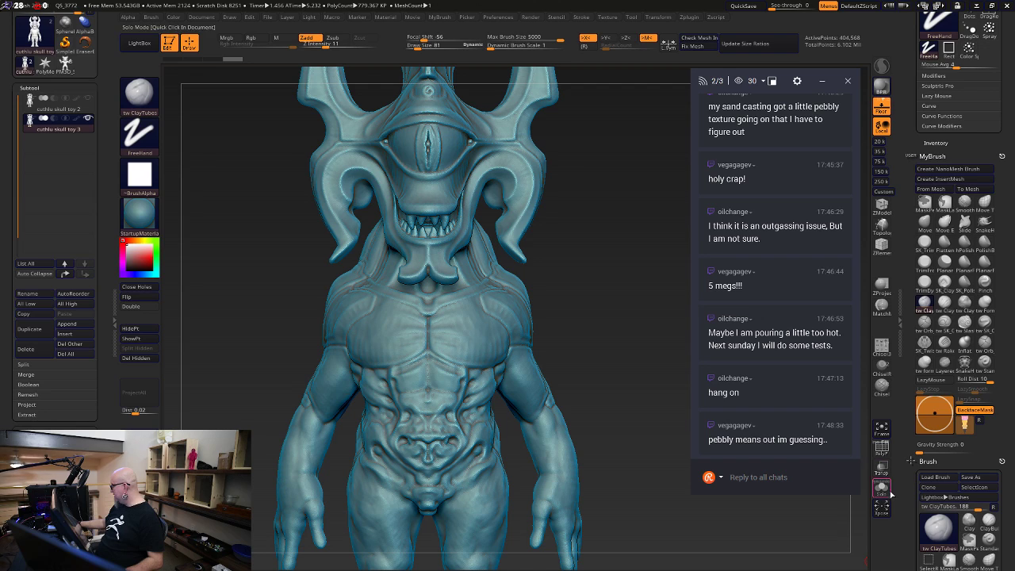
left_click(884, 450)
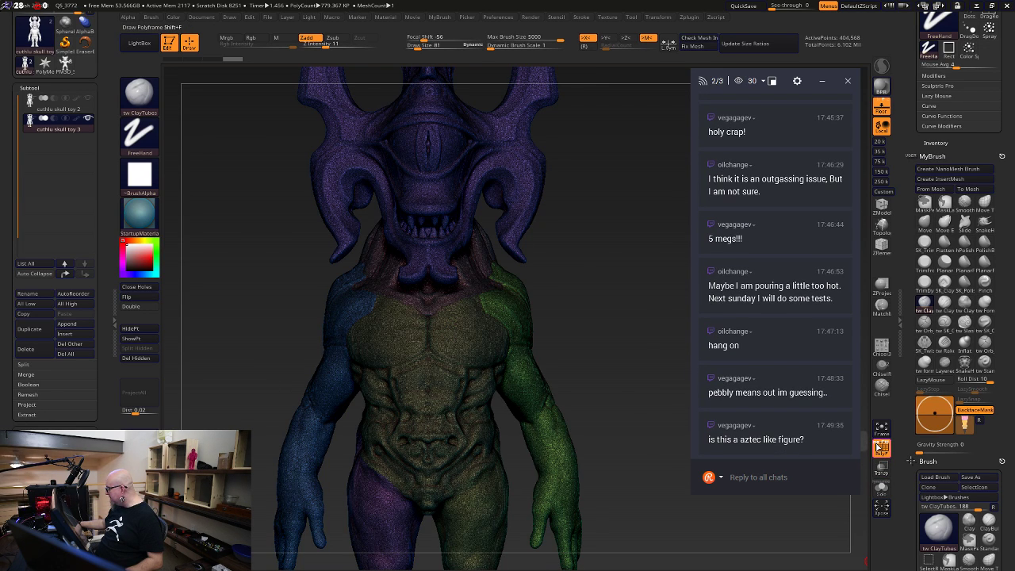
left_click_drag(611, 392, 630, 486, "alt")
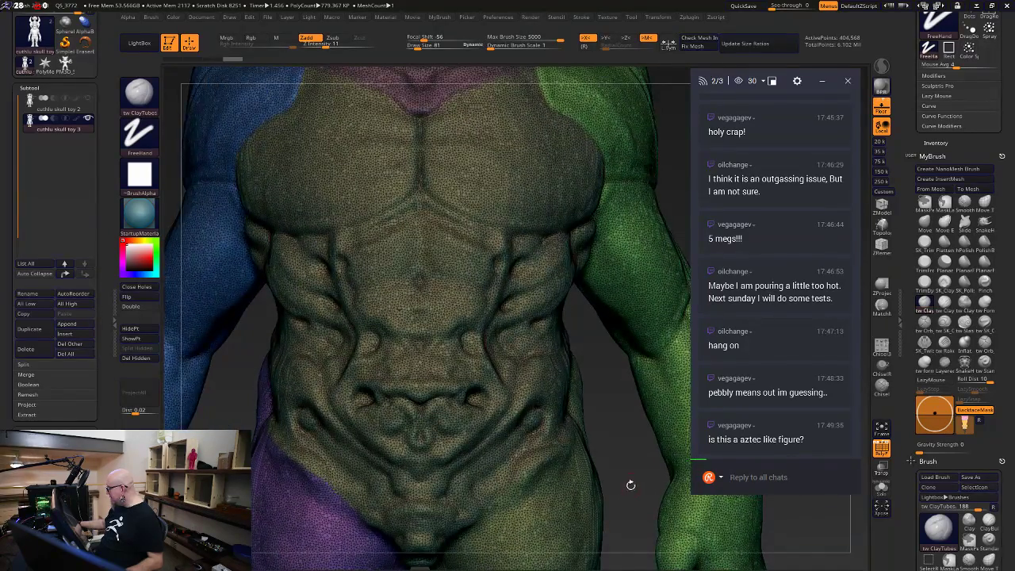
left_click_drag(604, 450, 563, 358, "alt")
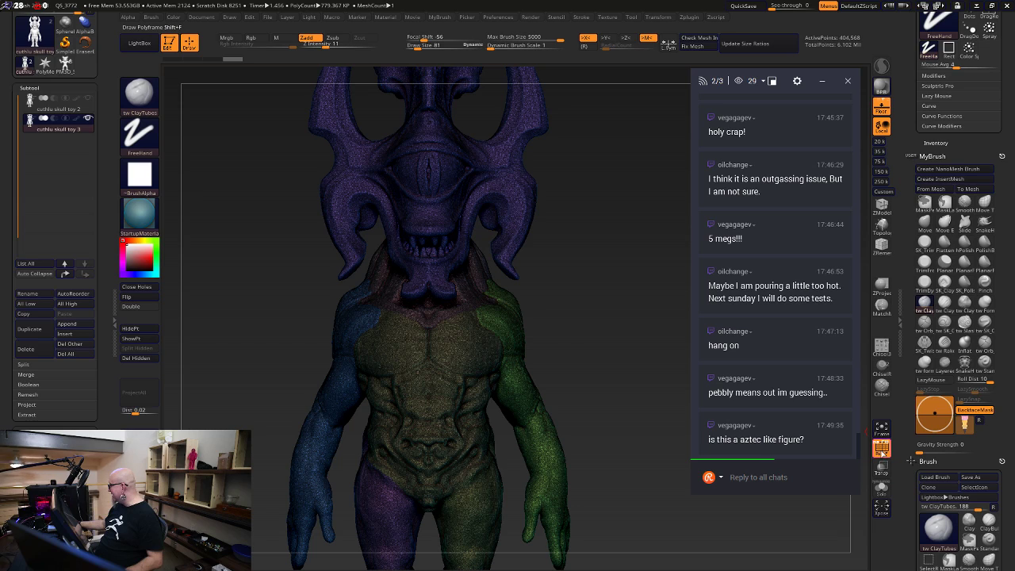
left_click(881, 449)
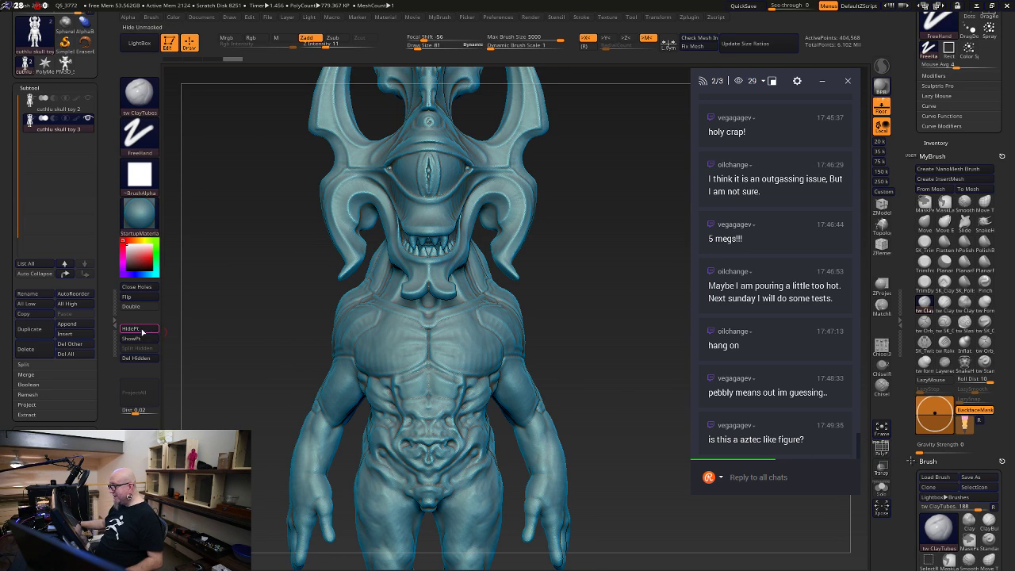
Subdivide cuthlu skull toy 3, select cuthlu skull toy 2 and project all subtools with a distance of 0.02
key("ctrl+d")
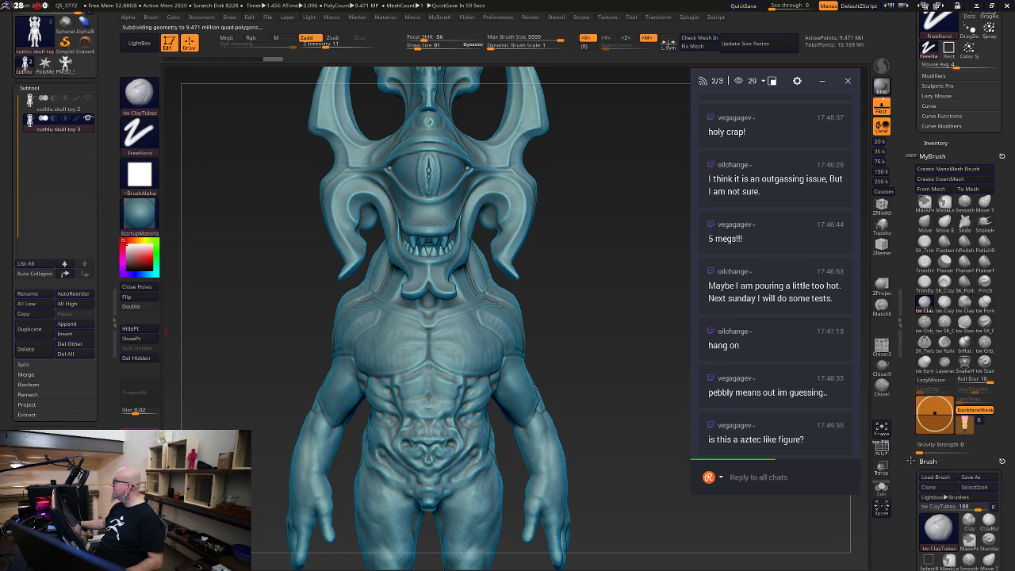
left_click(49, 98)
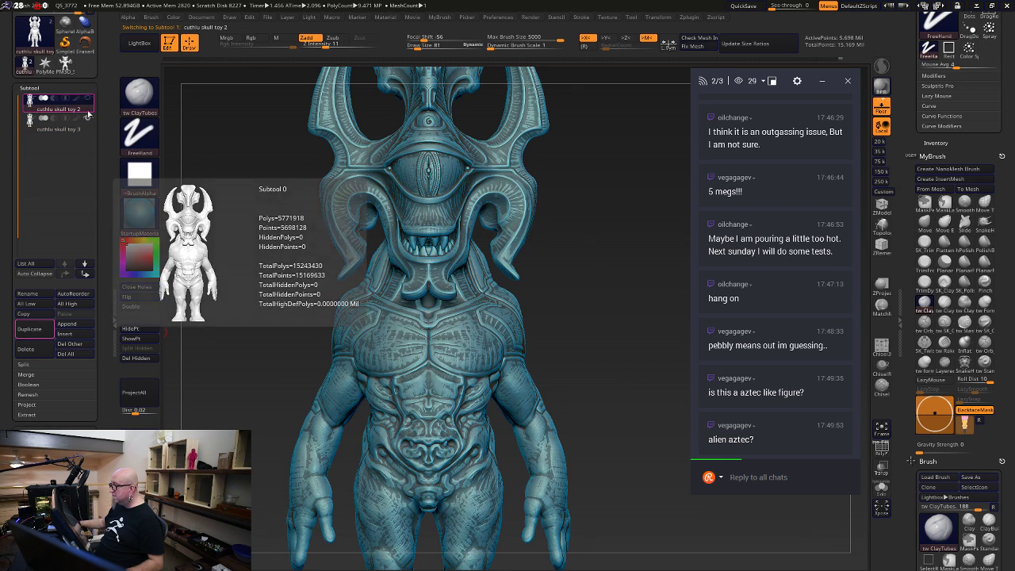
left_click(148, 392)
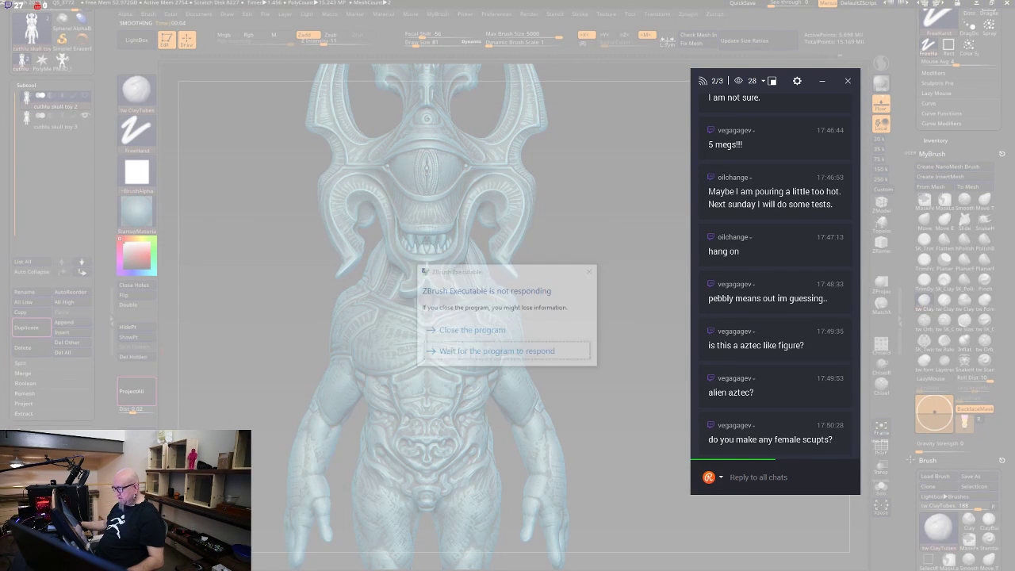
Bring up Process Explorer to check ZBrush's processor and memory load, and put its window away again
key("super")
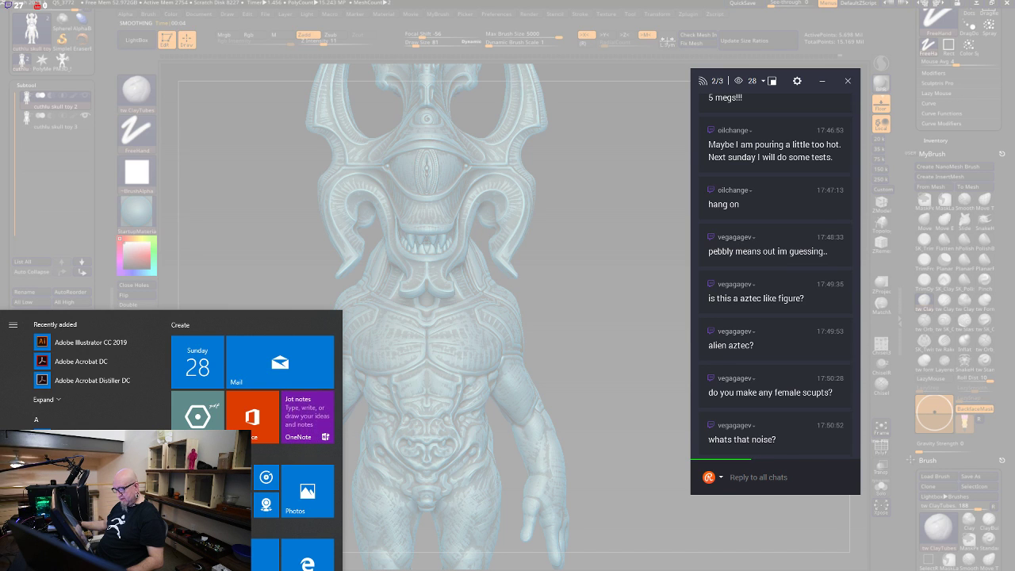
key("super+d")
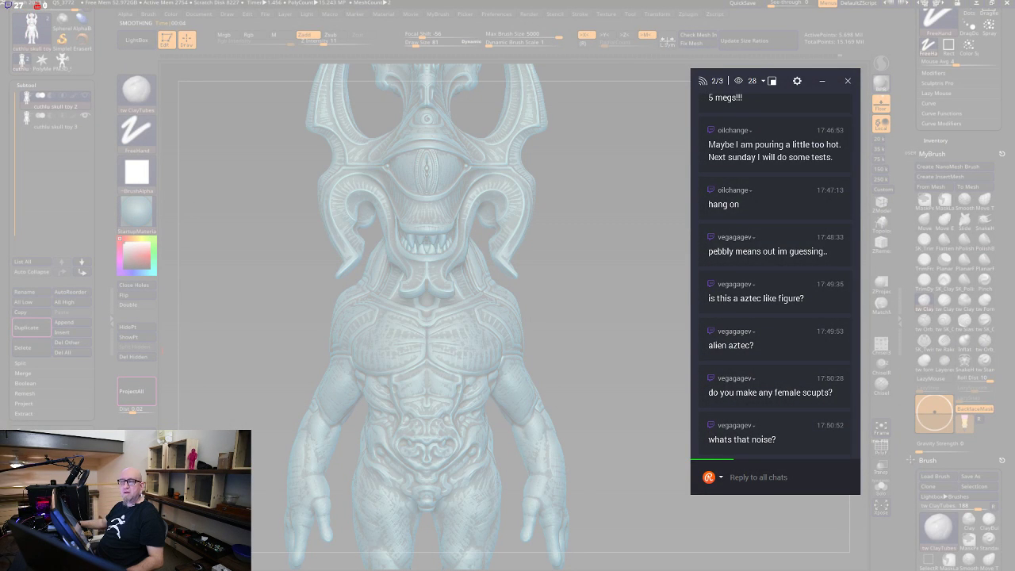
left_click_drag(0, 73, 655, 164)
mouse_move(588, 188)
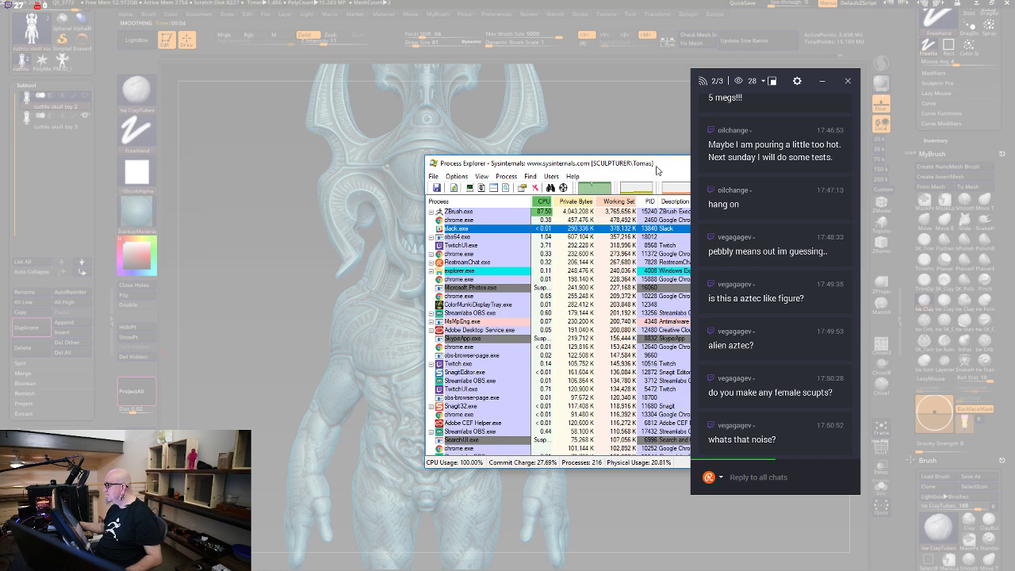
left_click_drag(666, 167, 1, 87)
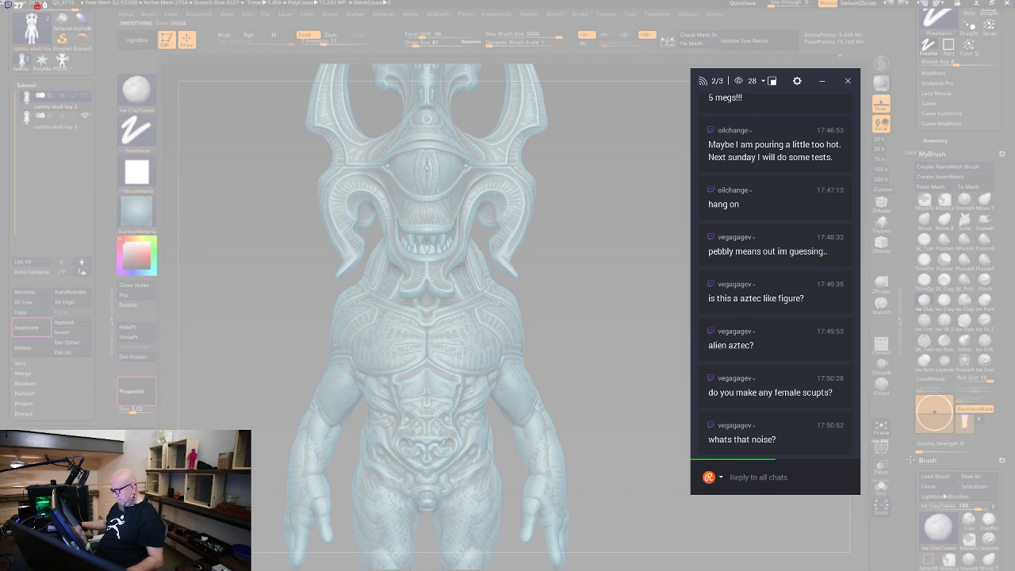
key("super")
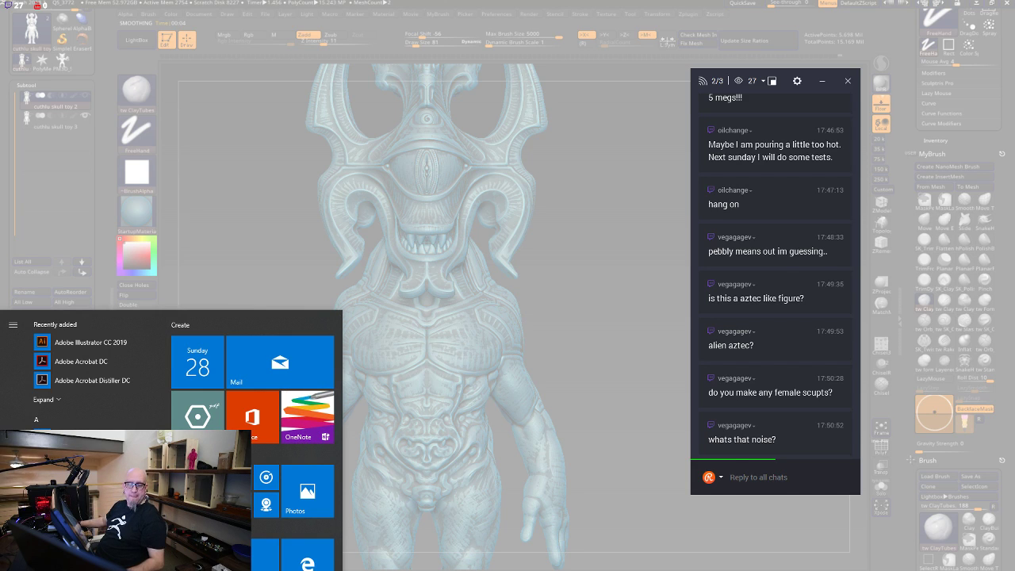
key("super")
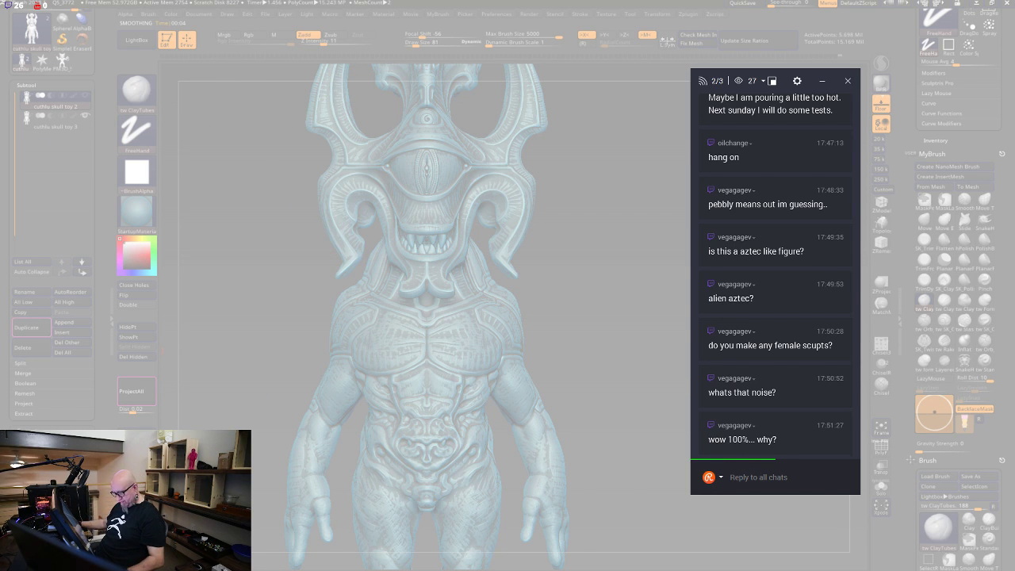
key("super")
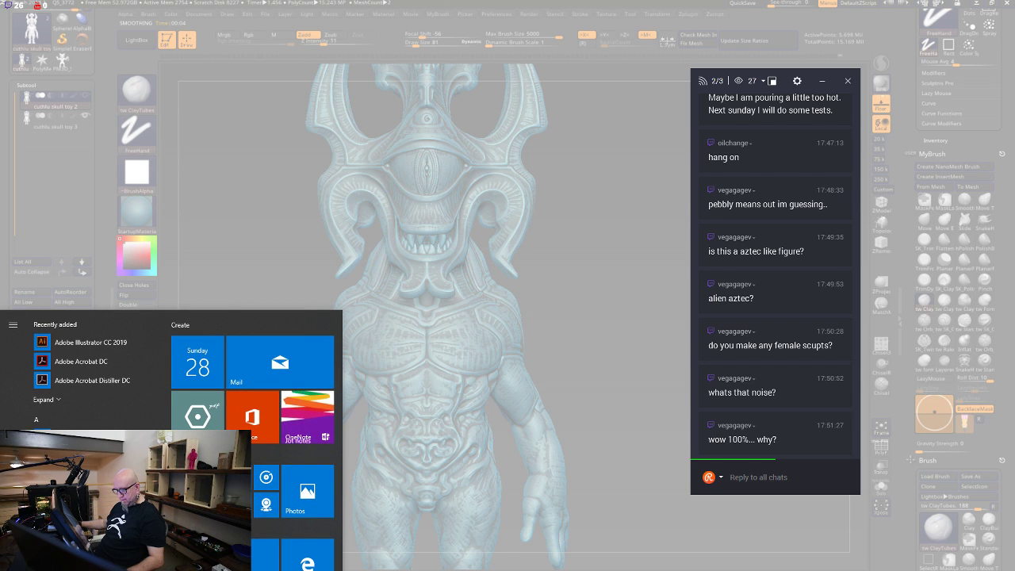
scroll(87, 365, "down", 5)
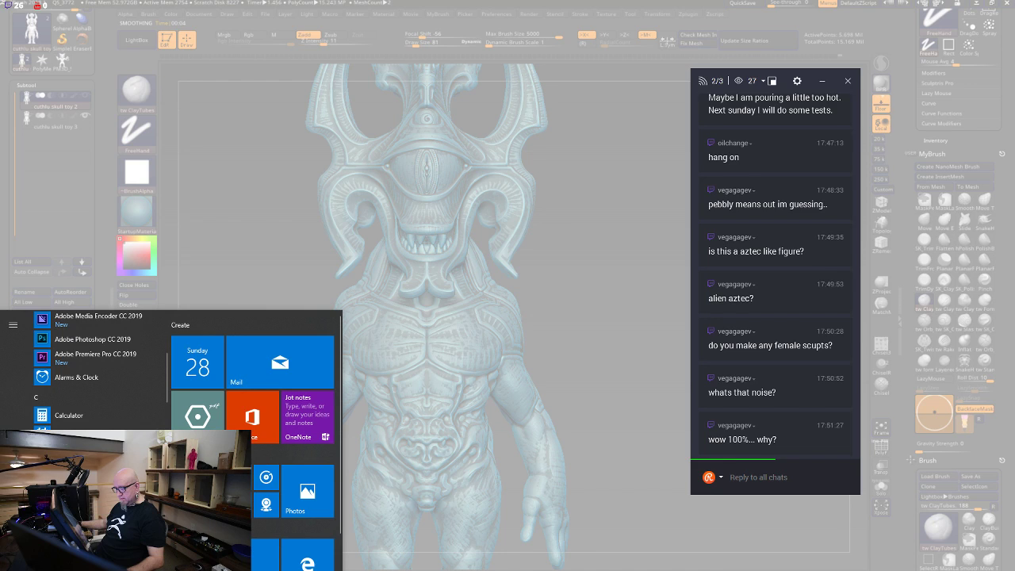
key("ctrl+alt+Delete")
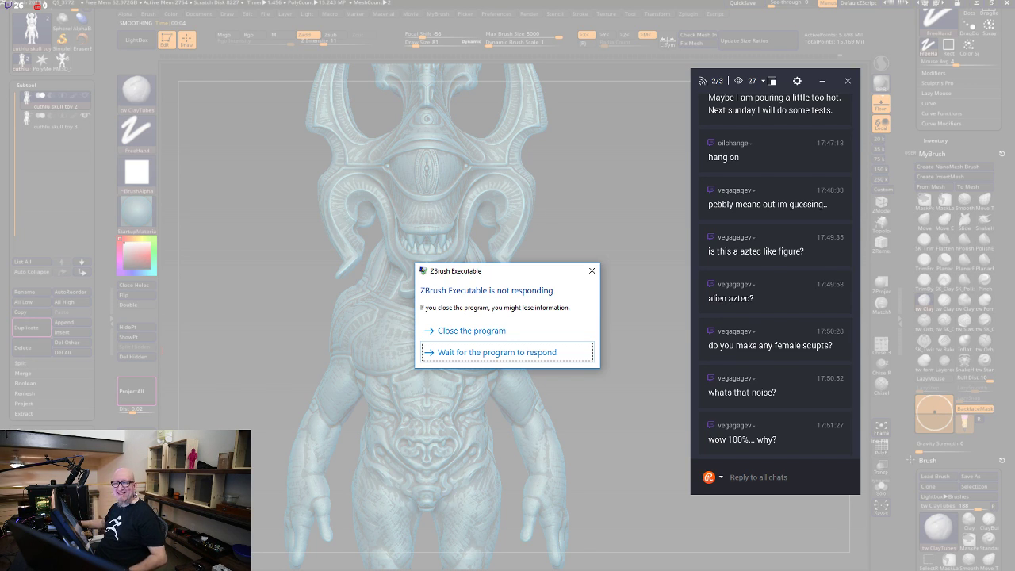
key("super")
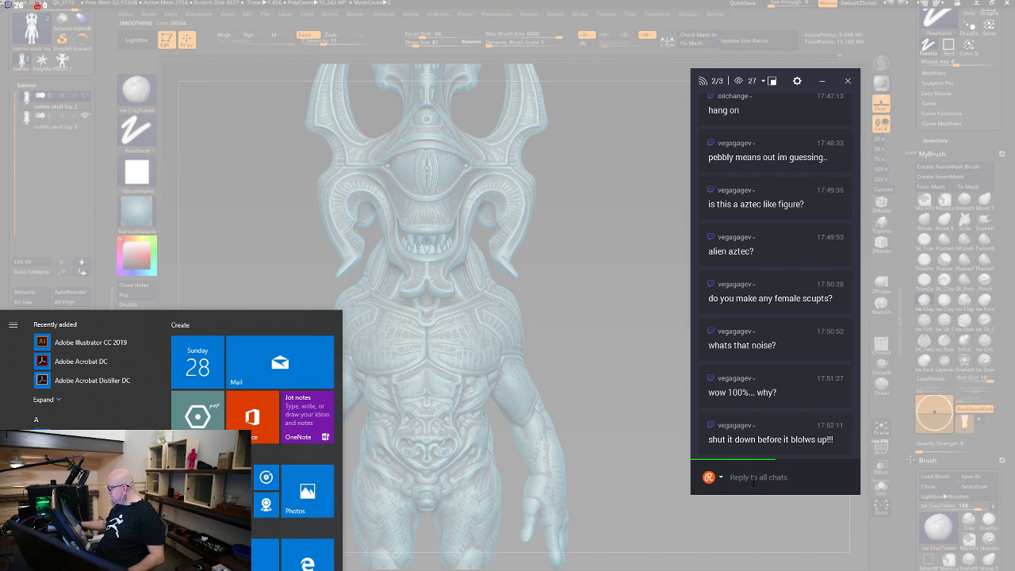
left_click(623, 320)
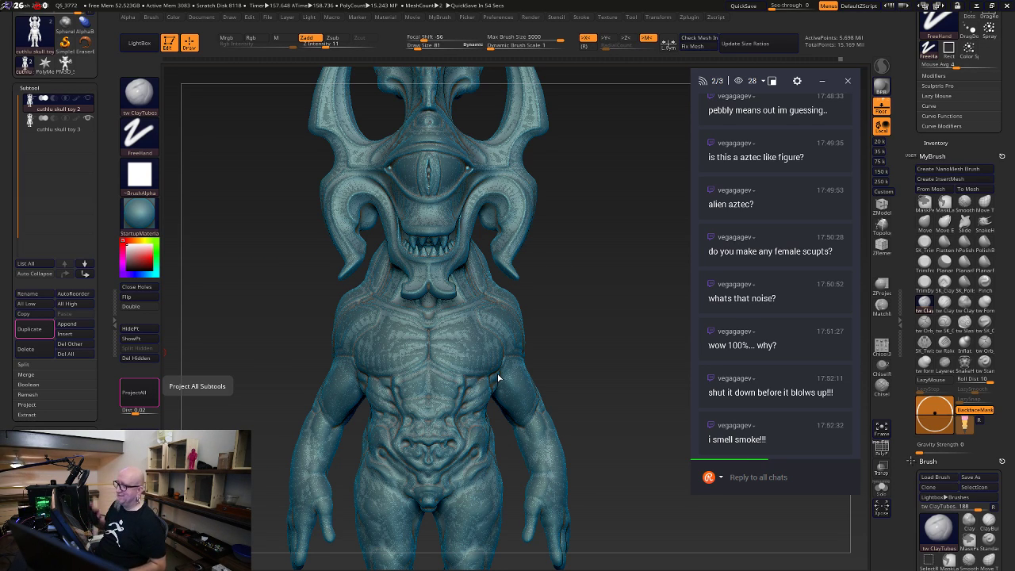
Compare cuthlu skull toy 2 and cuthlu skull toy 3 by alternating their selection and visibility, ending with only toy 3 shown
left_click(66, 127)
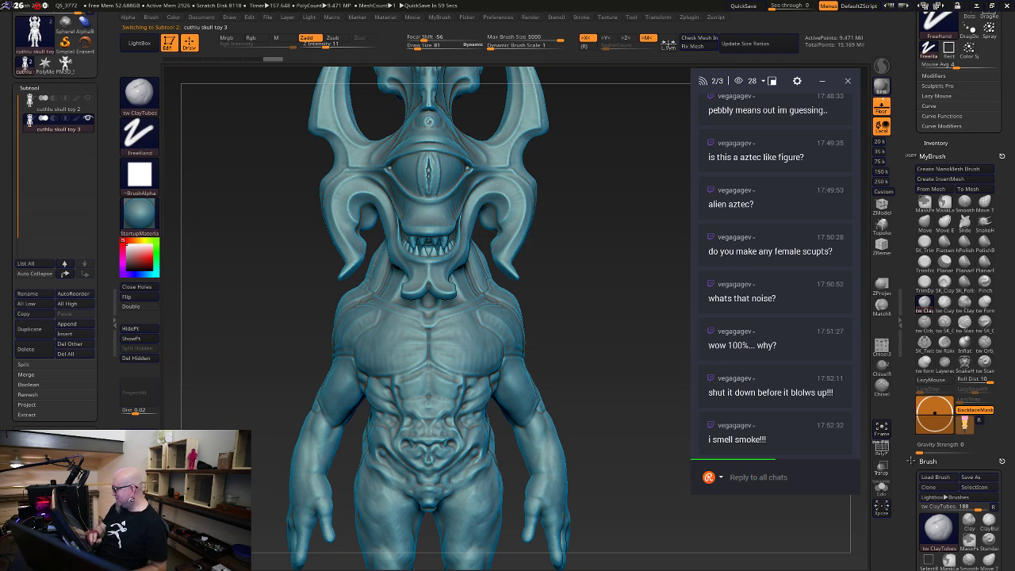
left_click_drag(605, 426, 603, 345, "alt")
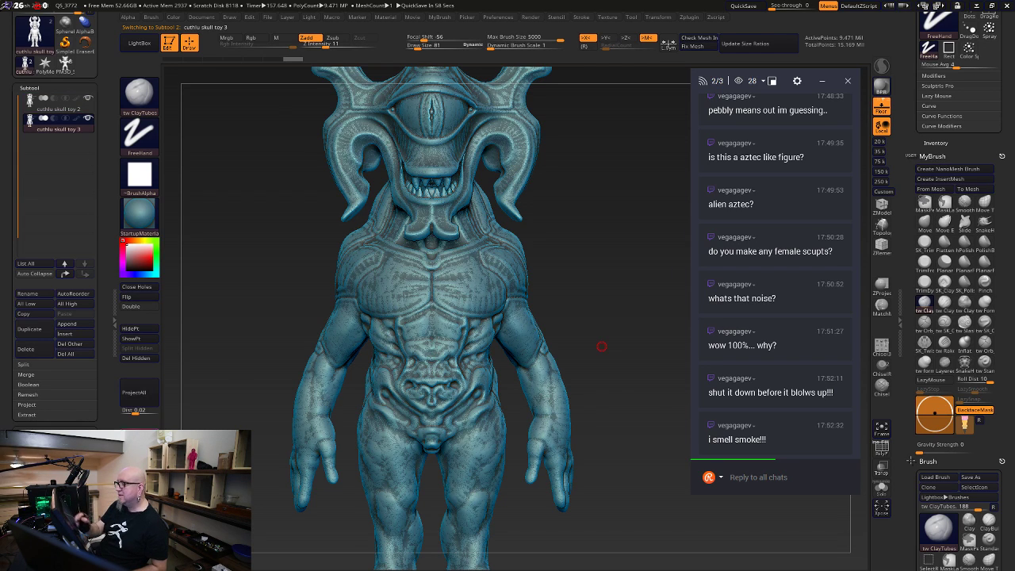
left_click(66, 106)
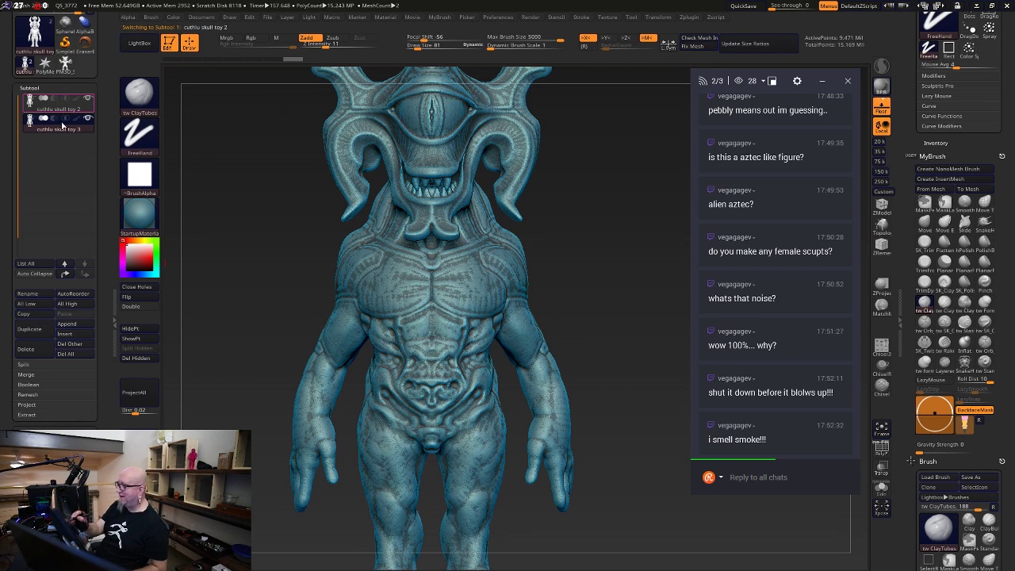
mouse_move(62, 125)
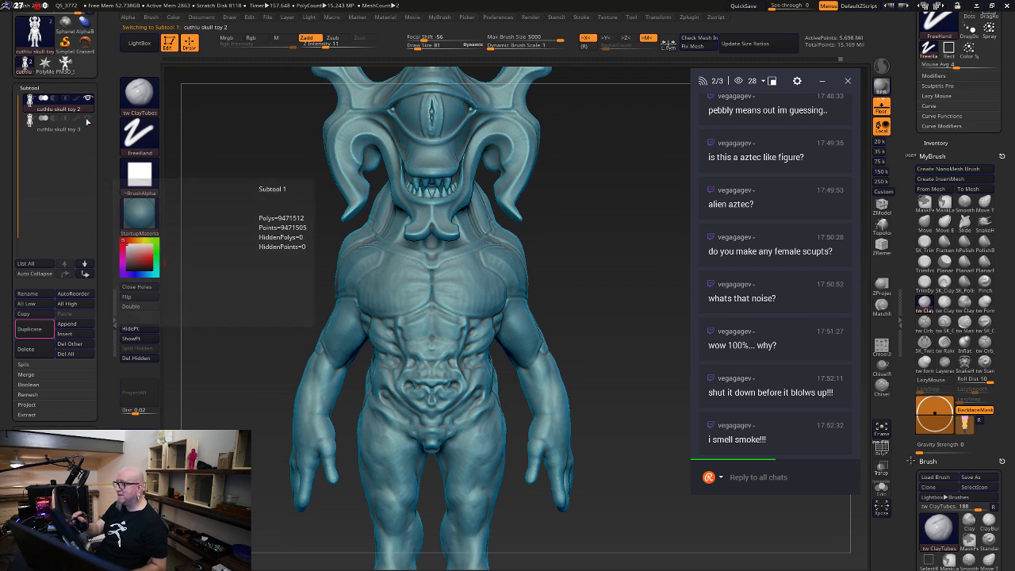
key("ctrl")
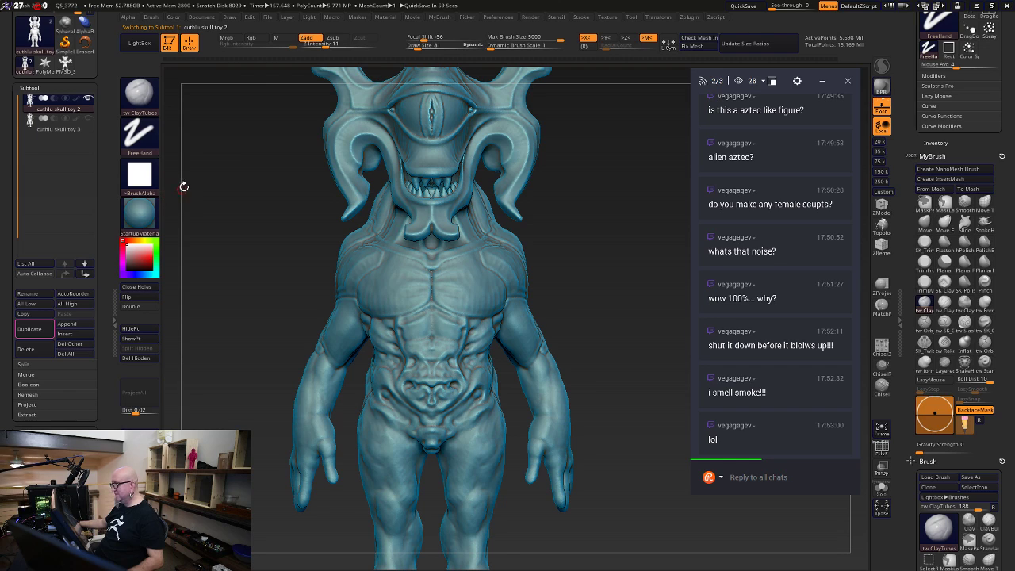
key("ctrl")
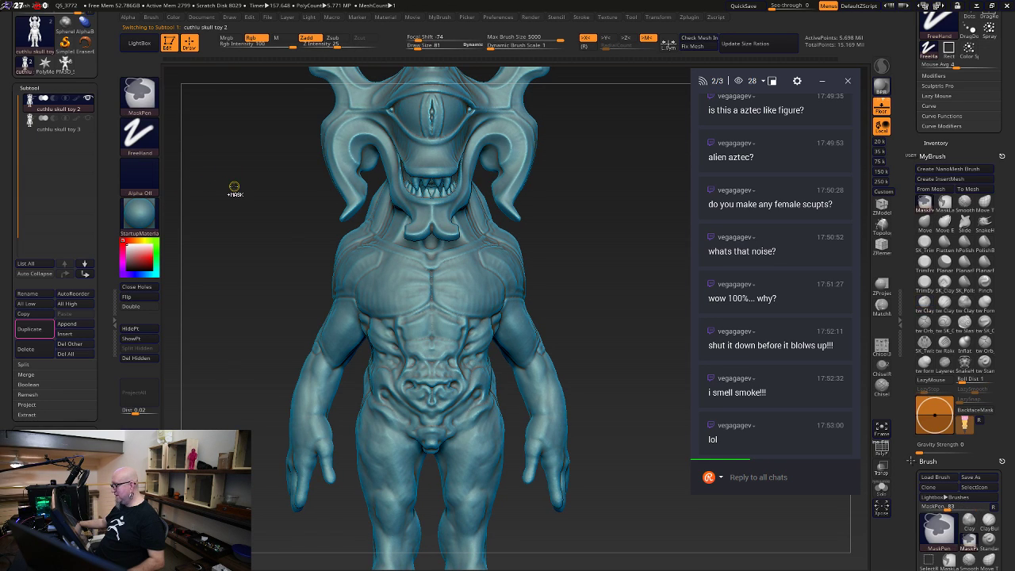
left_click(69, 130)
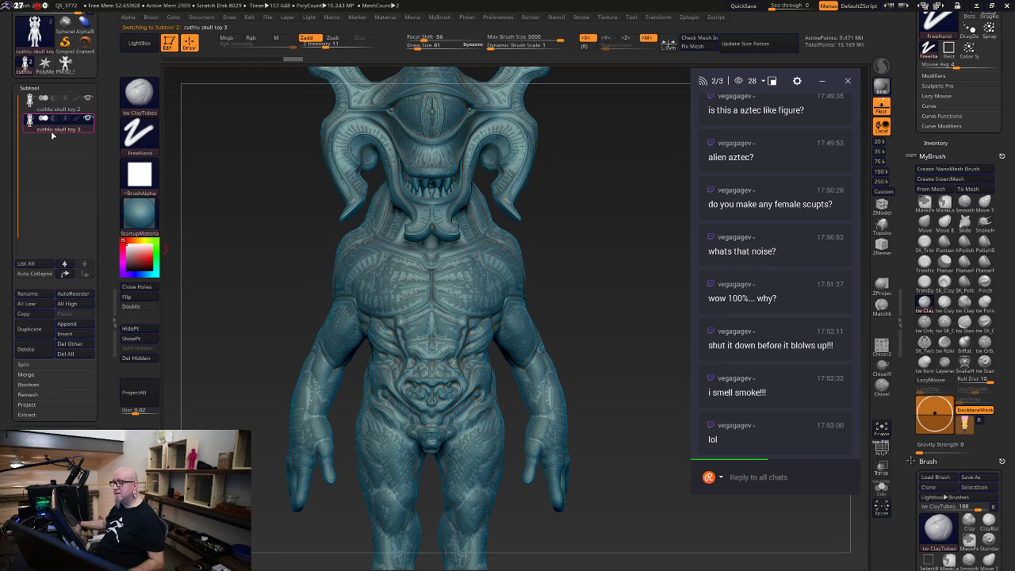
left_click(87, 100)
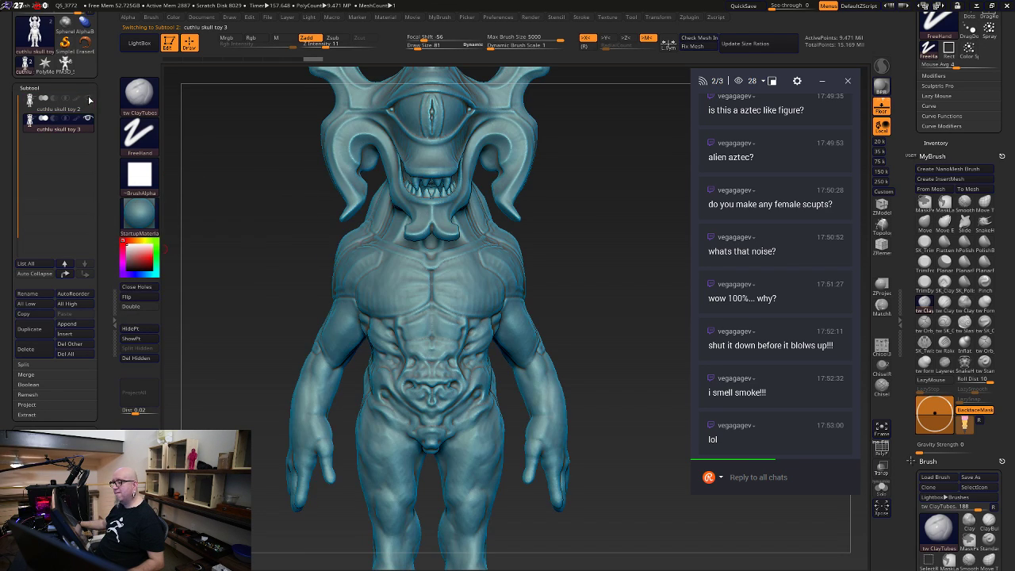
key("ctrl+shift")
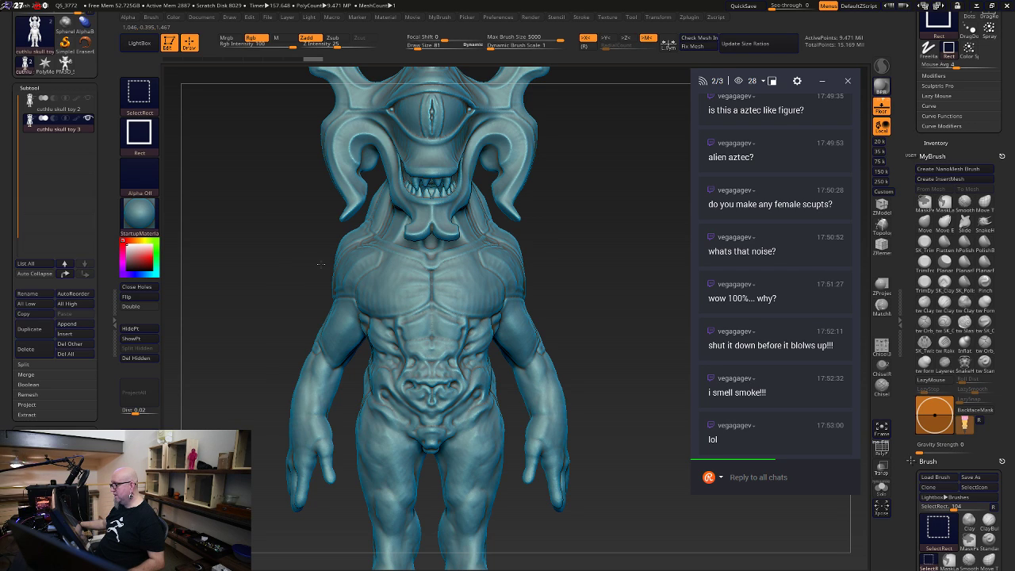
Project cuthlu skull toy 2's detail onto only the torso polygroup of toy 3, and show the whole toy 3 mesh alone again
left_click(460, 303, "ctrl+shift")
left_click(87, 99)
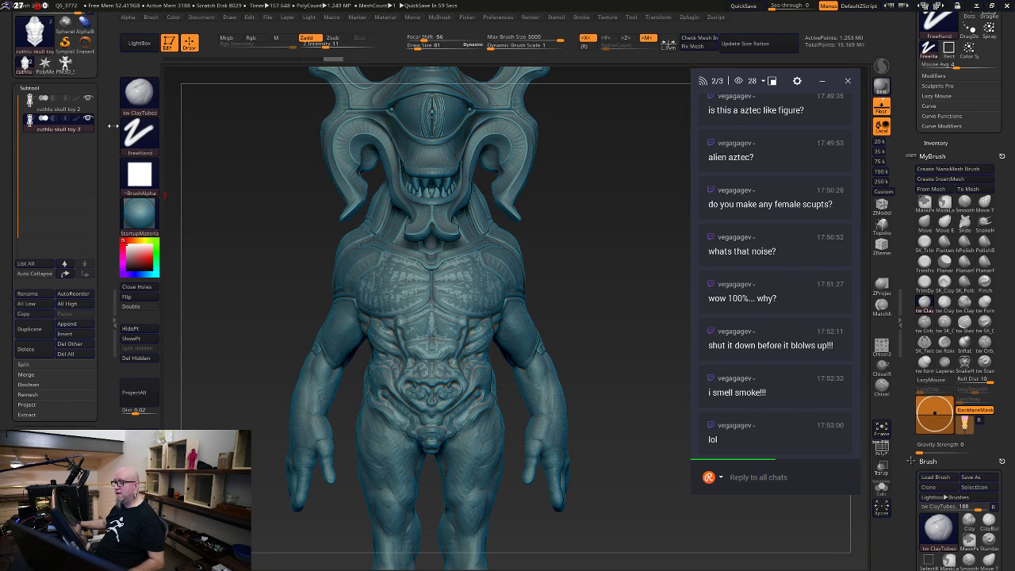
left_click(147, 399)
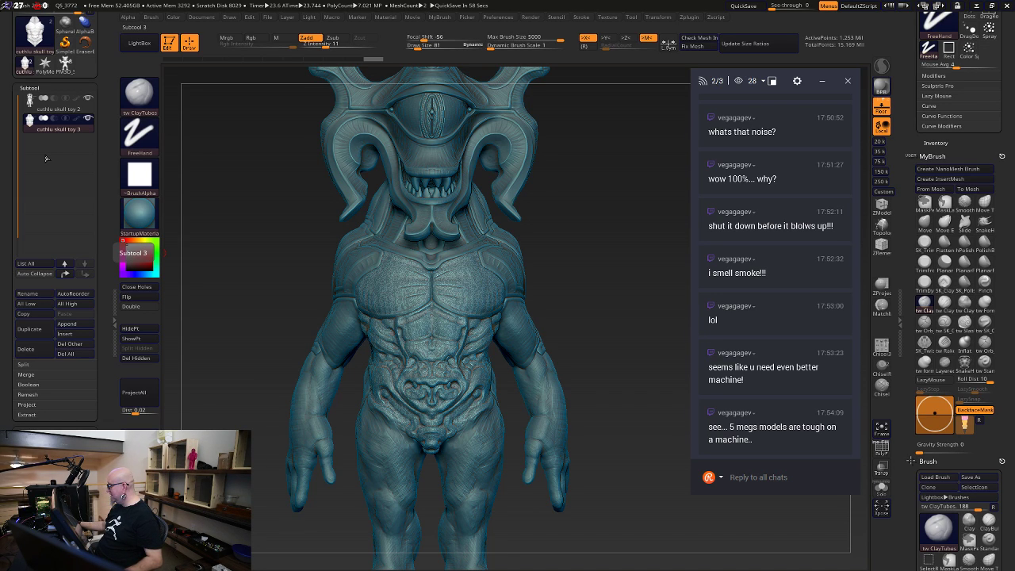
mouse_move(47, 109)
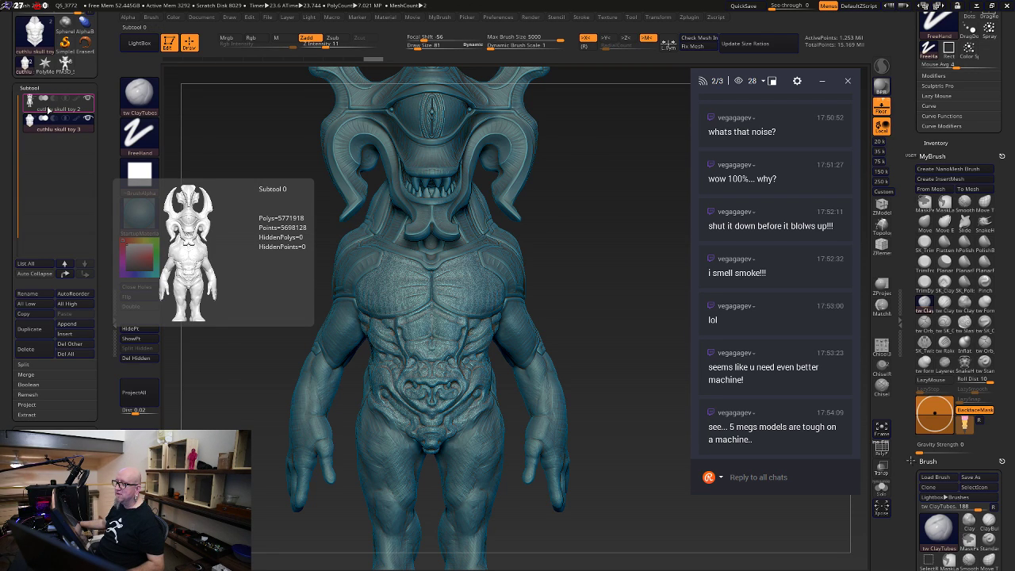
left_click(88, 98)
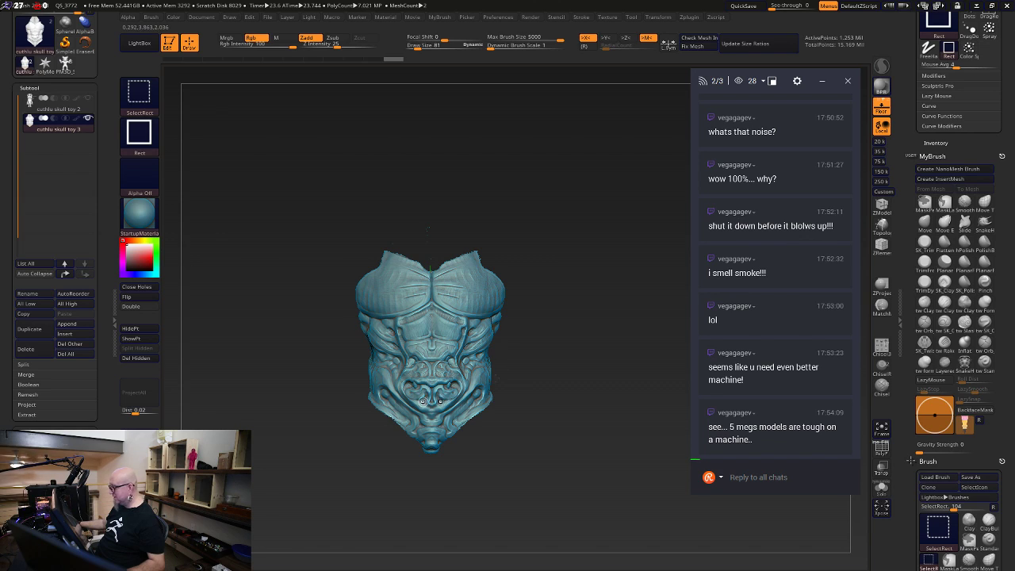
mouse_move(562, 404)
left_mouse_down()
mouse_move(544, 425)
mouse_move(460, 426)
mouse_move(517, 415)
mouse_move(571, 372)
left_mouse_up()
key("ctrl+shift")
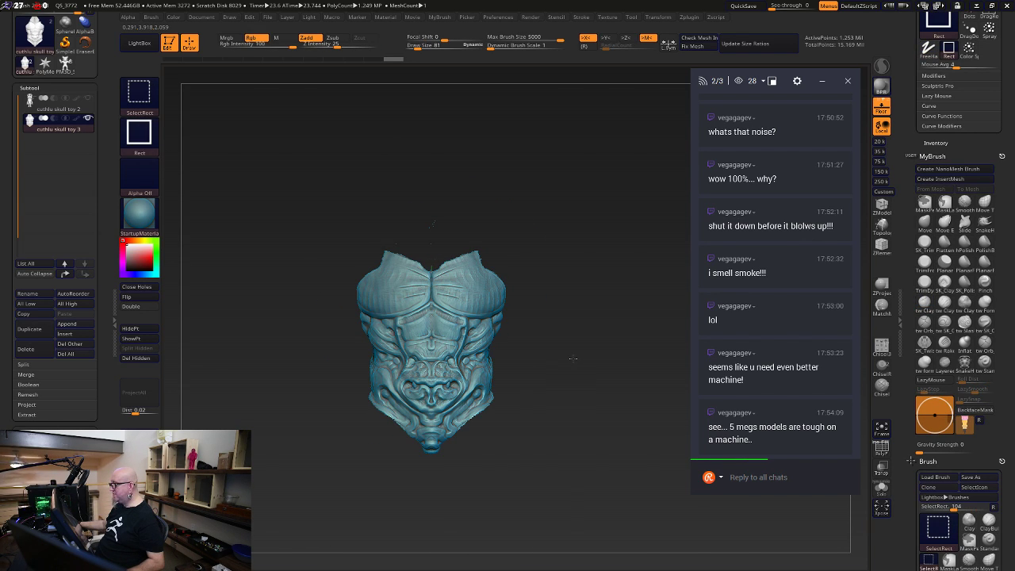
left_click(573, 357, "ctrl+shift")
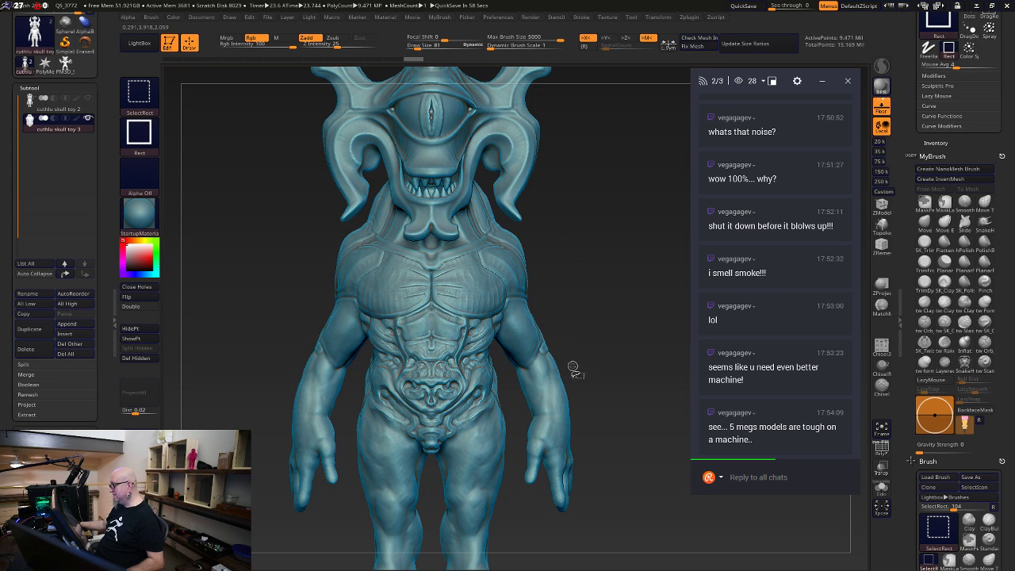
Isolate the figure's left arm polygroup on toy 3, project toy 2's detail onto it, and restore the full toy 3 mesh
left_click(317, 416, "ctrl+shift")
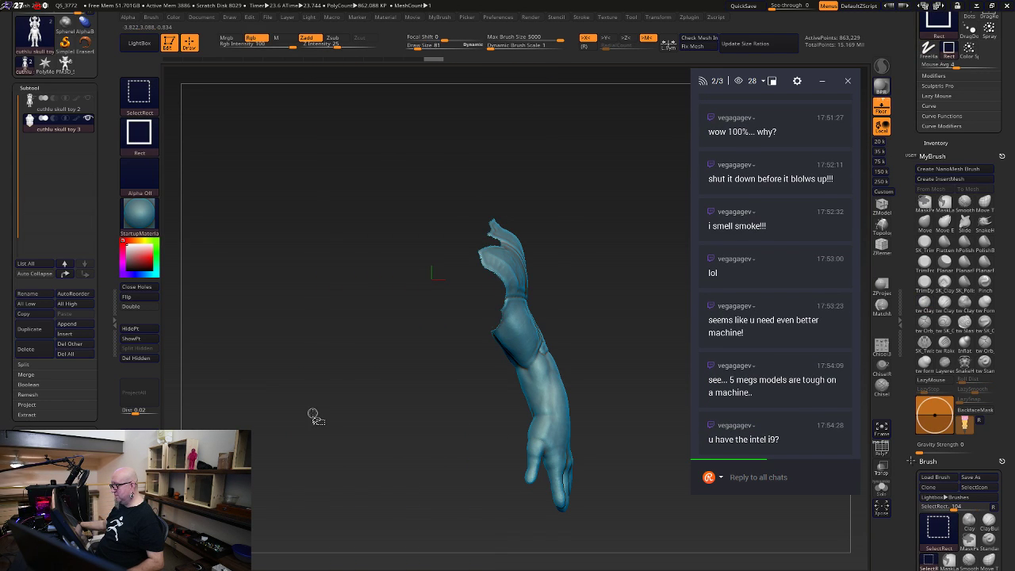
left_click(88, 97)
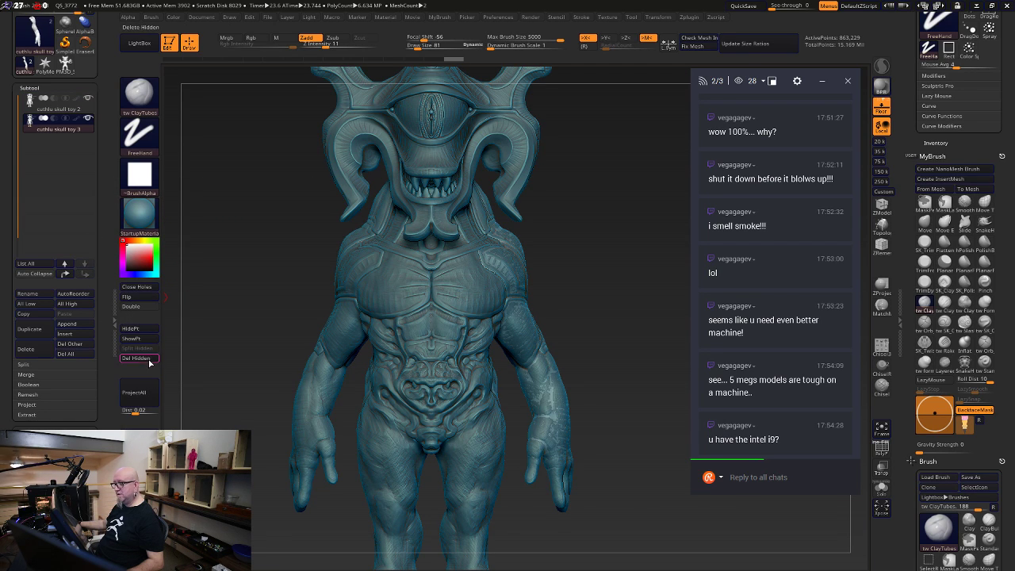
left_click(149, 392)
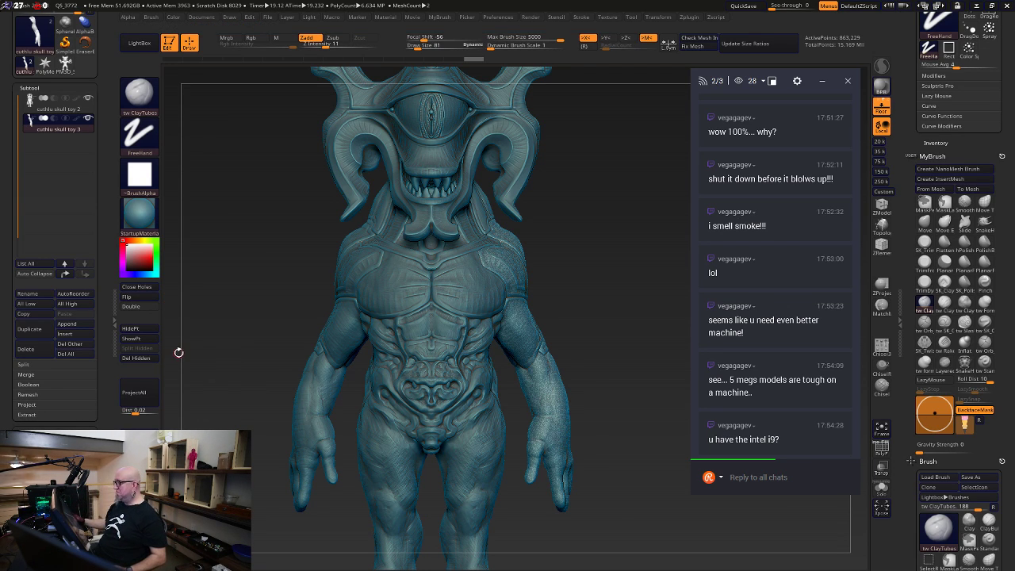
left_click(88, 99)
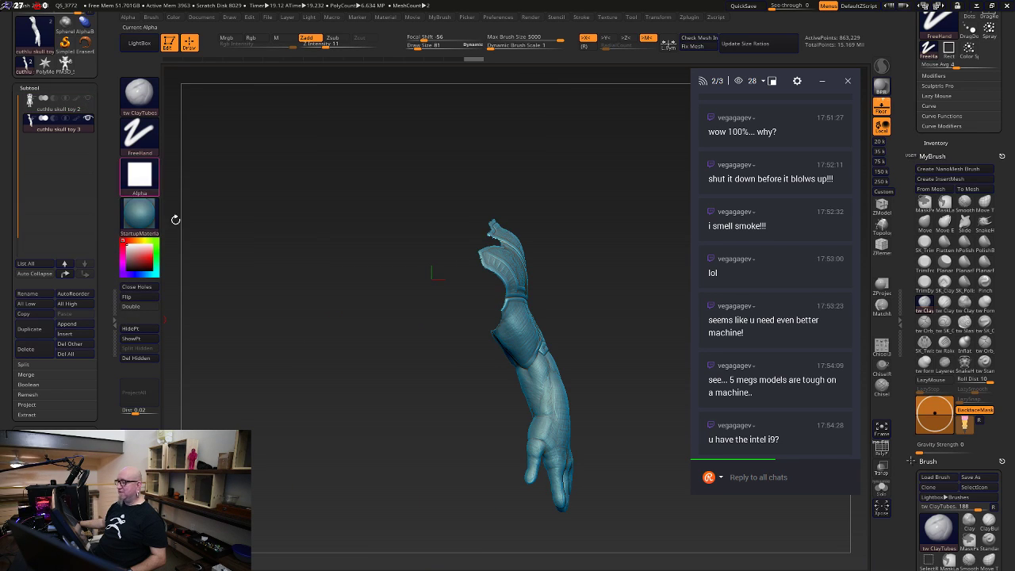
left_click(340, 394, "ctrl+shift")
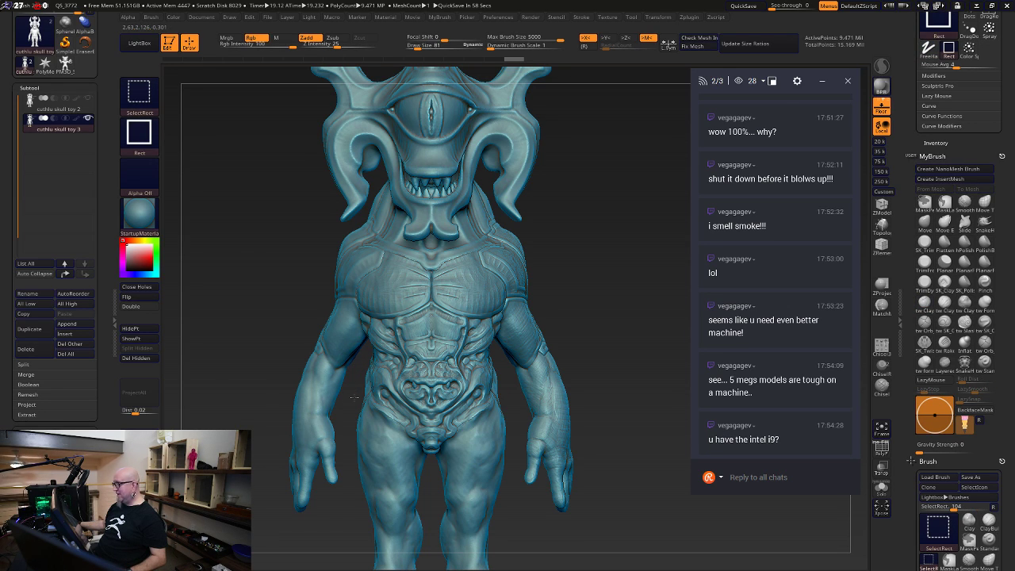
Project toy 2's detail onto only the figure's right arm polygroup of toy 3, and unhide the whole mesh with toy 2 hidden
key("ctrl+shift+z")
left_click(89, 118)
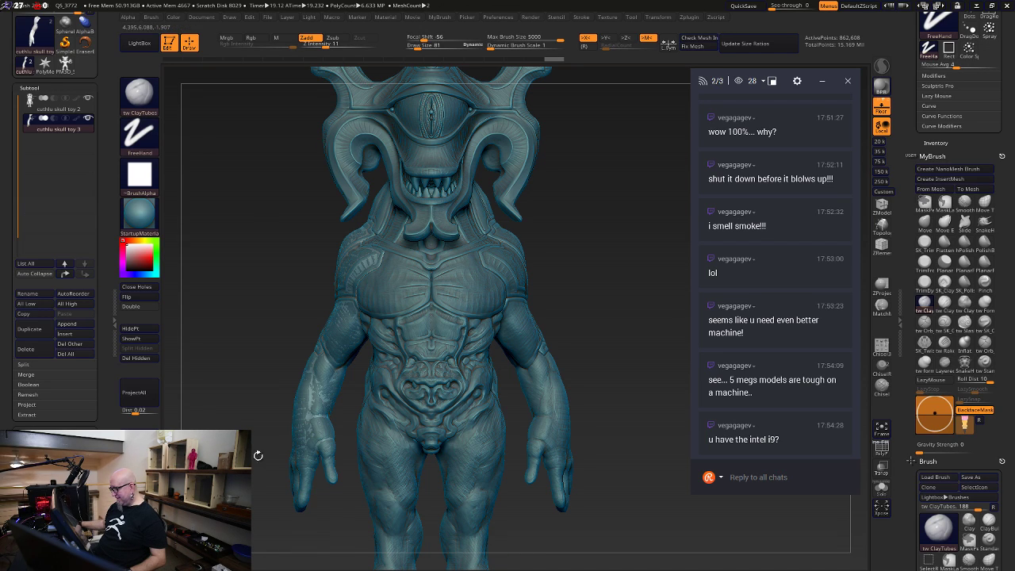
left_click(146, 403)
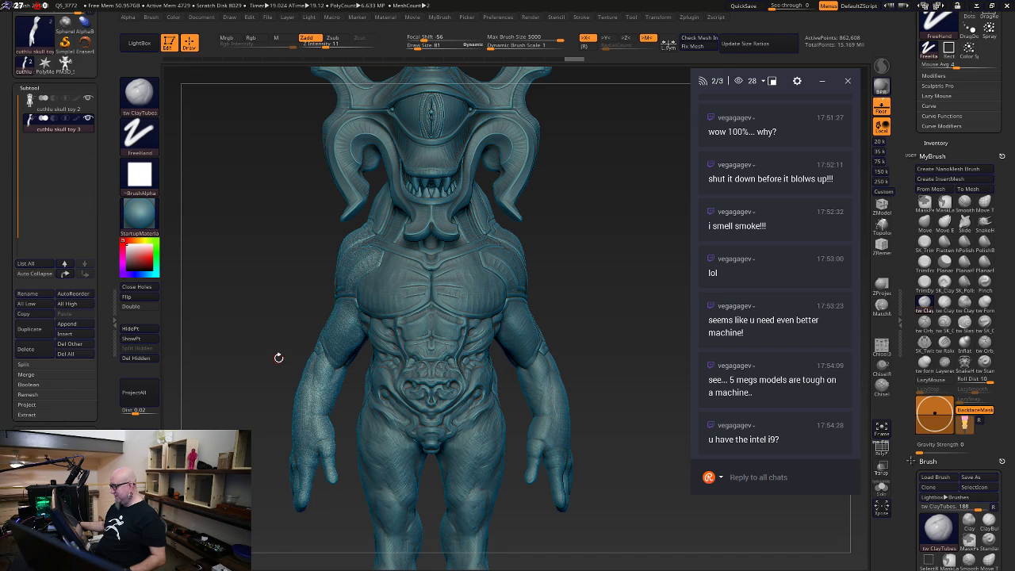
left_click(89, 98)
key("ctrl+shift")
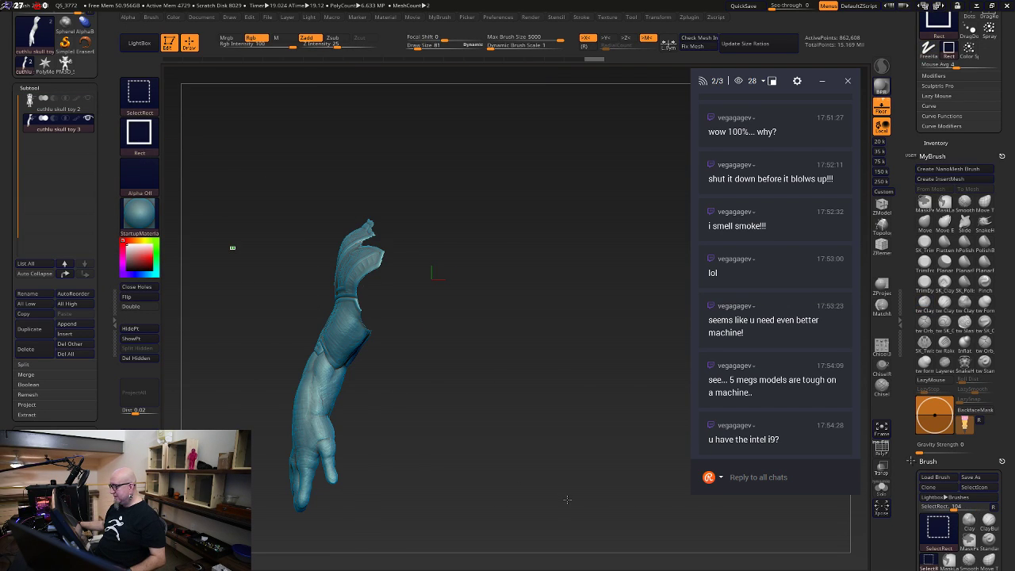
left_click(511, 464, "ctrl+shift")
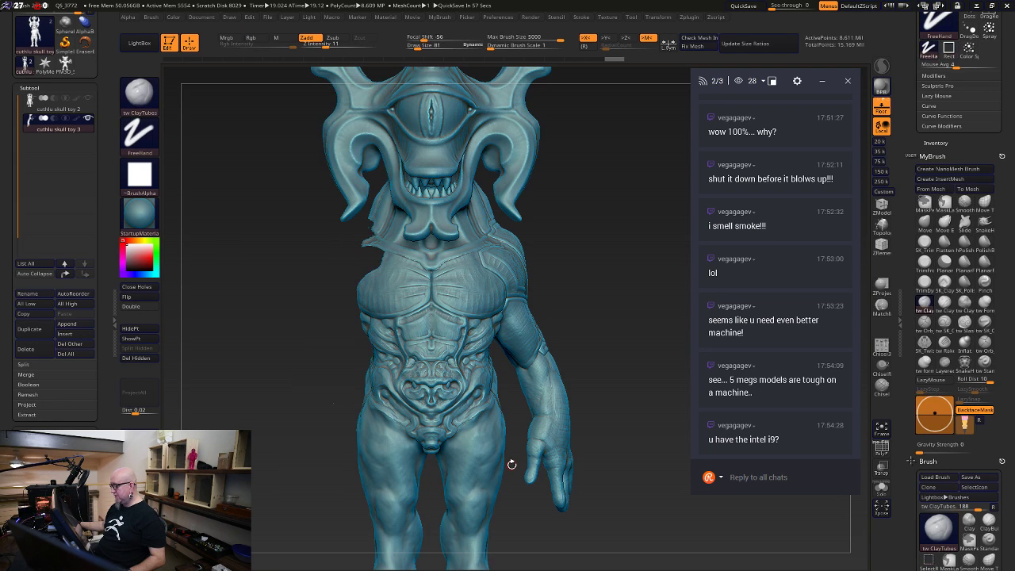
left_click(640, 384, "ctrl+shift")
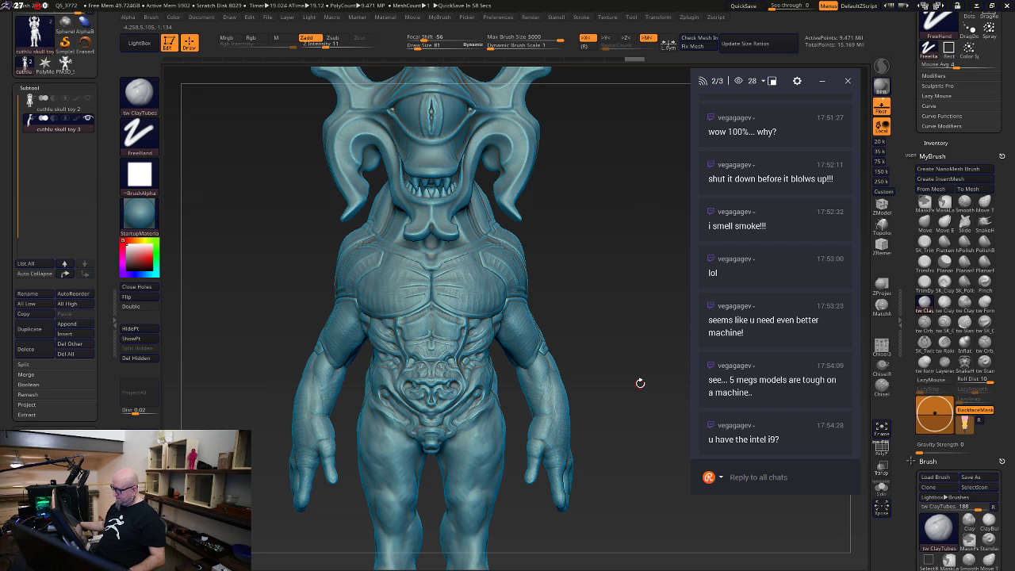
Isolate toy 3's head polygroup from the back, project all subtools with toy 2 visible, and hide toy 2 again
mouse_move(638, 390)
left_mouse_down("alt")
mouse_move(634, 368)
mouse_move(634, 391)
mouse_move(541, 391)
mouse_move(557, 372)
left_mouse_up("alt")
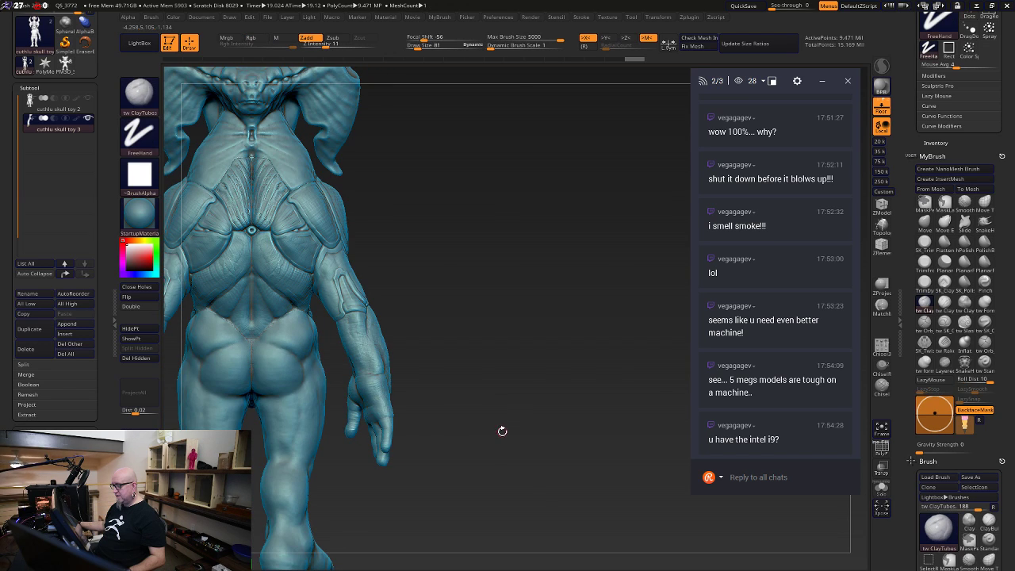
left_click_drag(500, 431, 616, 396)
left_click_drag(601, 242, 553, 334, "alt")
key("ctrl+shift")
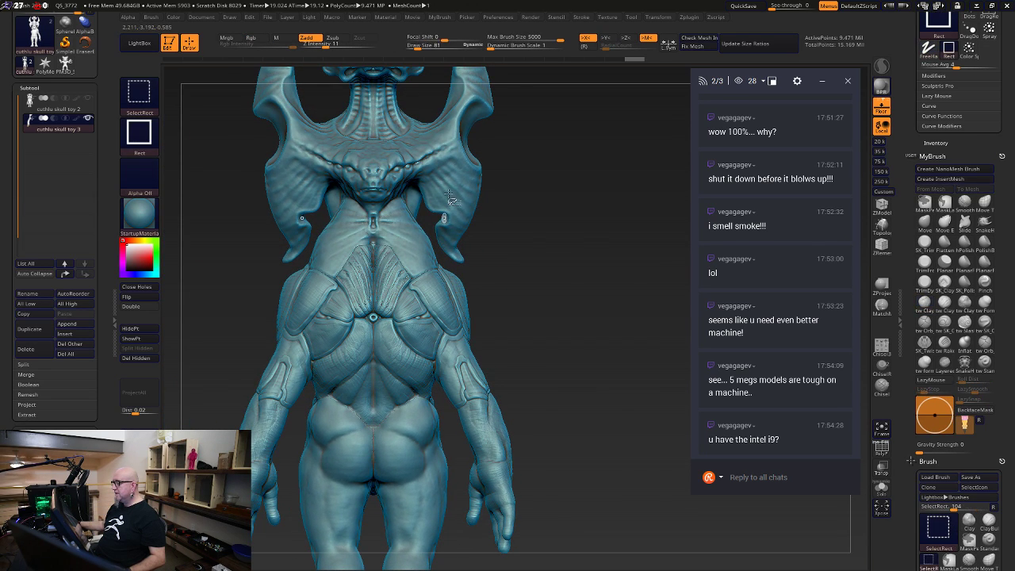
left_click(585, 390, "ctrl+shift")
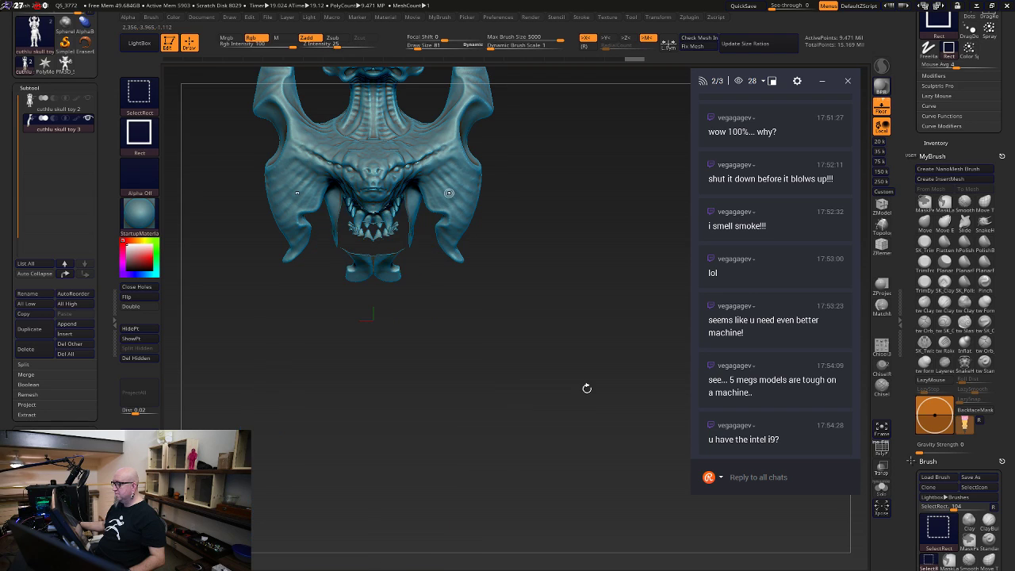
left_click_drag(590, 238, 553, 424)
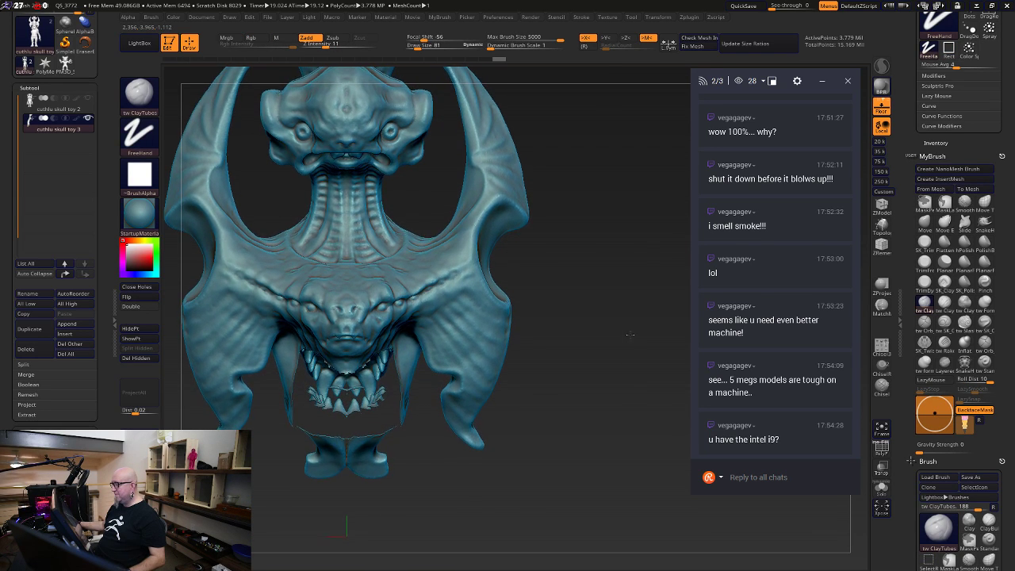
left_click_drag(553, 357, 619, 428, "alt")
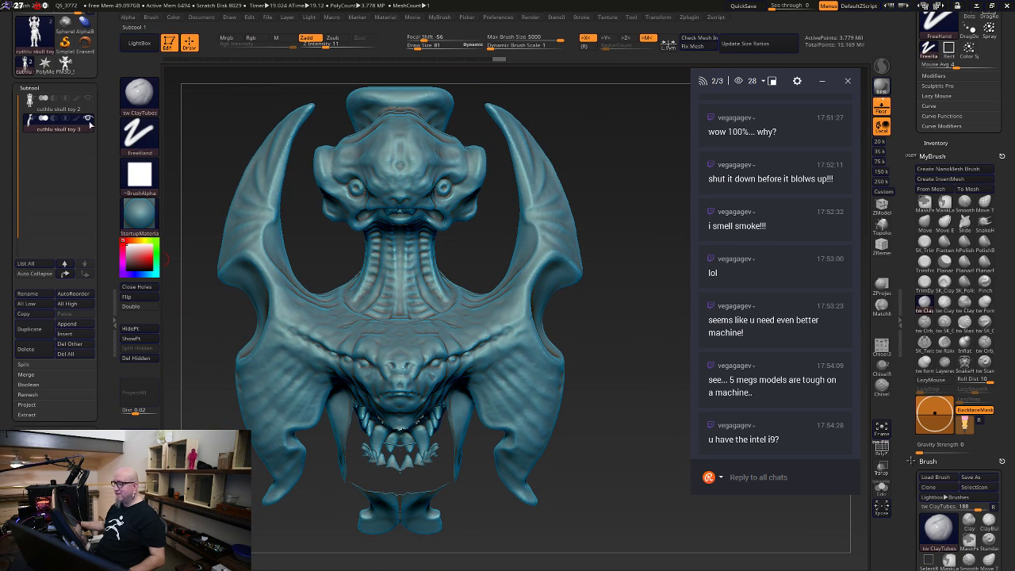
left_click(89, 99)
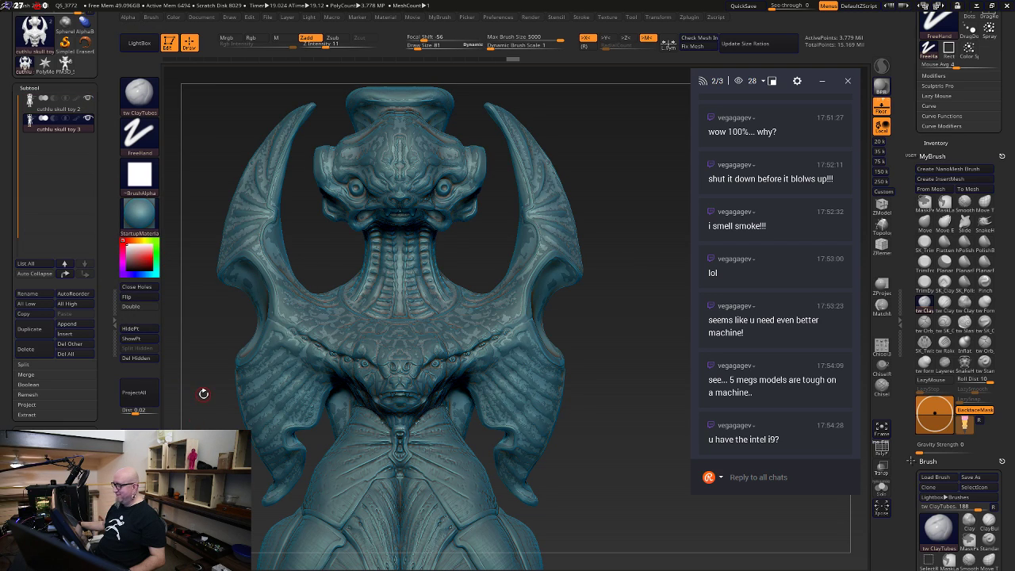
left_click(134, 392)
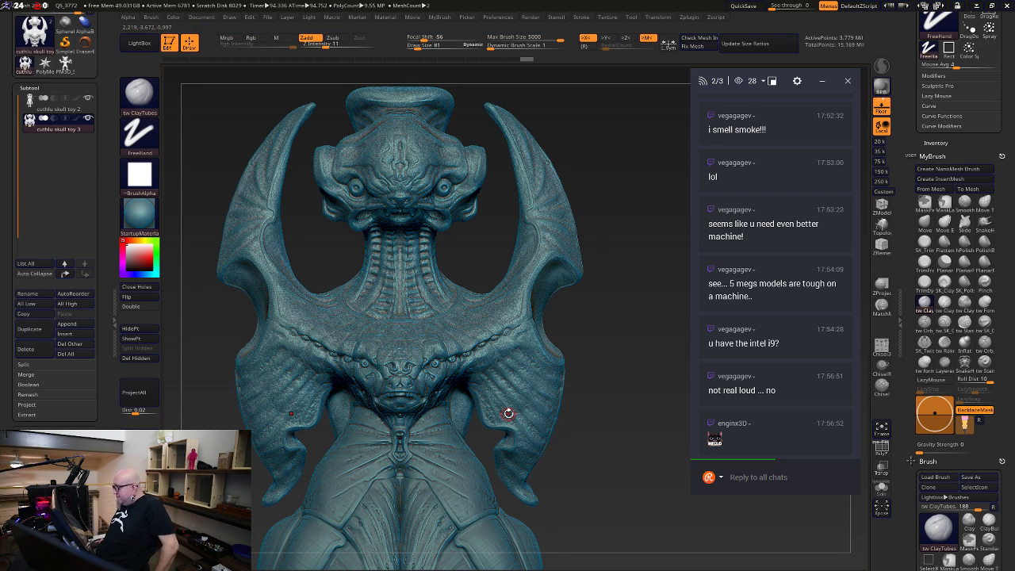
left_click(88, 98)
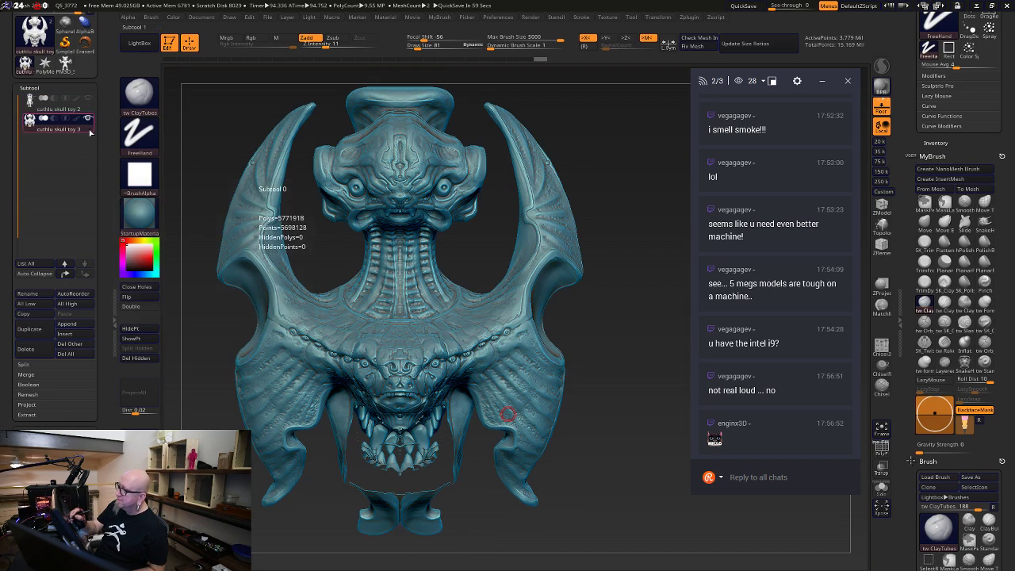
Smooth the back of the teeth inside the isolated head's mouth, and bring back the rest of toy 3's mesh
mouse_move(623, 497)
left_mouse_down()
mouse_move(644, 446)
mouse_move(621, 450)
left_mouse_up()
mouse_move(645, 521)
left_mouse_down()
mouse_move(670, 477)
mouse_move(682, 477)
mouse_move(645, 527)
left_mouse_up()
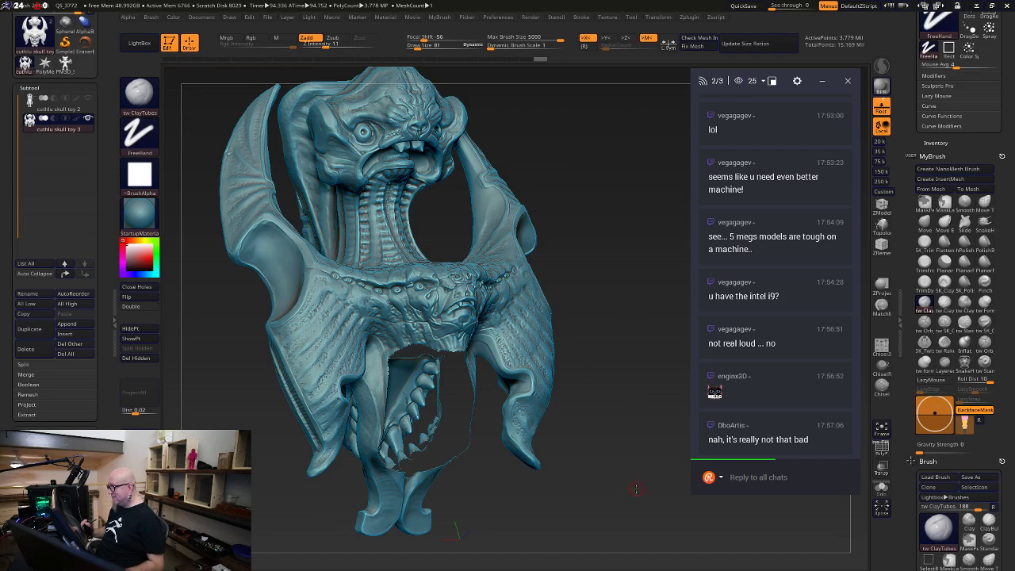
mouse_move(632, 480)
left_mouse_down()
mouse_move(604, 504)
mouse_move(615, 504)
left_mouse_up()
key("shift")
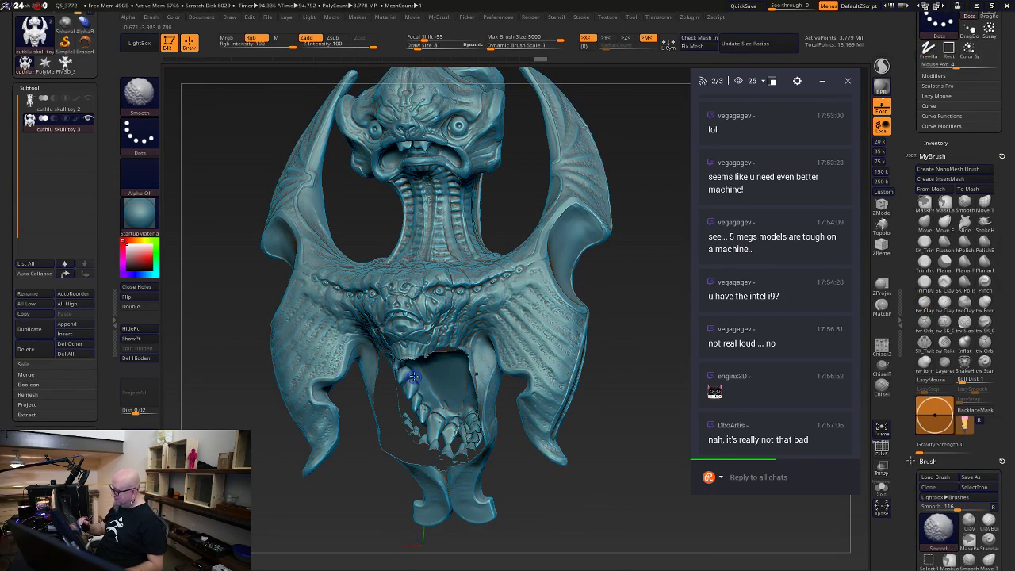
left_click_drag(427, 416, 441, 418, "shift")
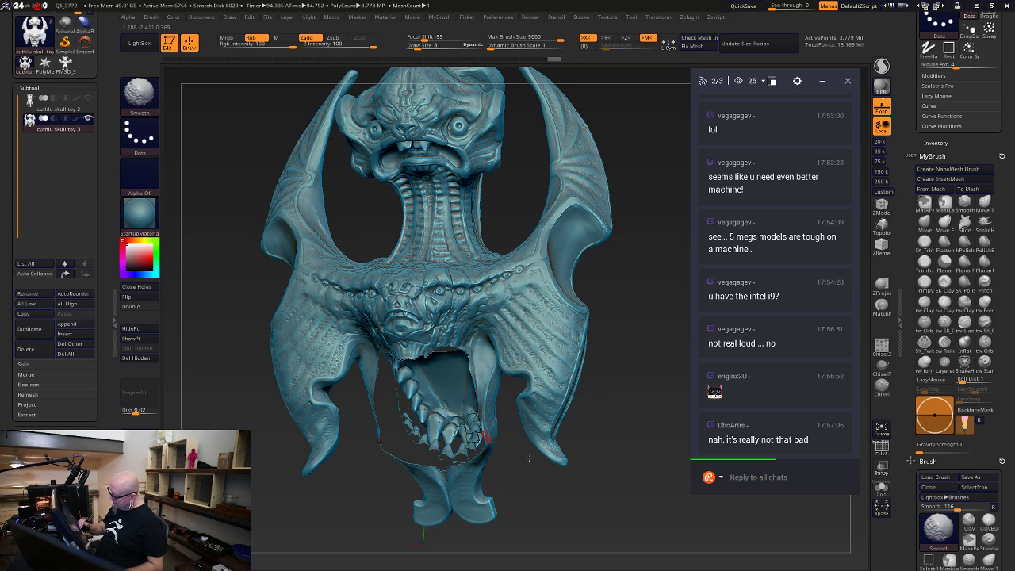
mouse_move(588, 499)
left_mouse_down()
mouse_move(638, 501)
mouse_move(558, 428)
mouse_move(538, 458)
mouse_move(566, 502)
left_mouse_up()
key("shift")
mouse_move(626, 480)
left_mouse_down()
mouse_move(619, 500)
mouse_move(593, 491)
left_mouse_up()
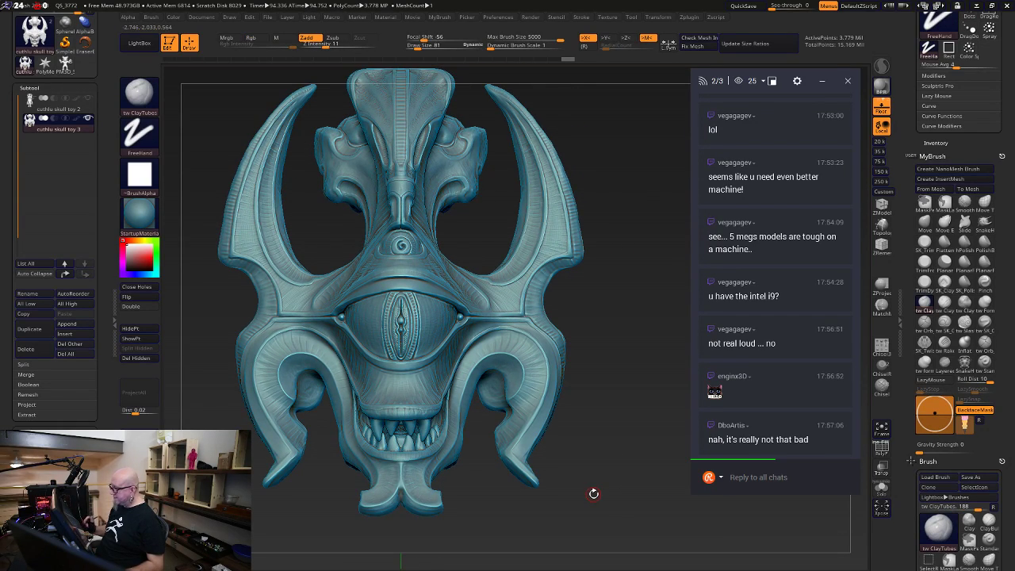
key("ctrl+shift")
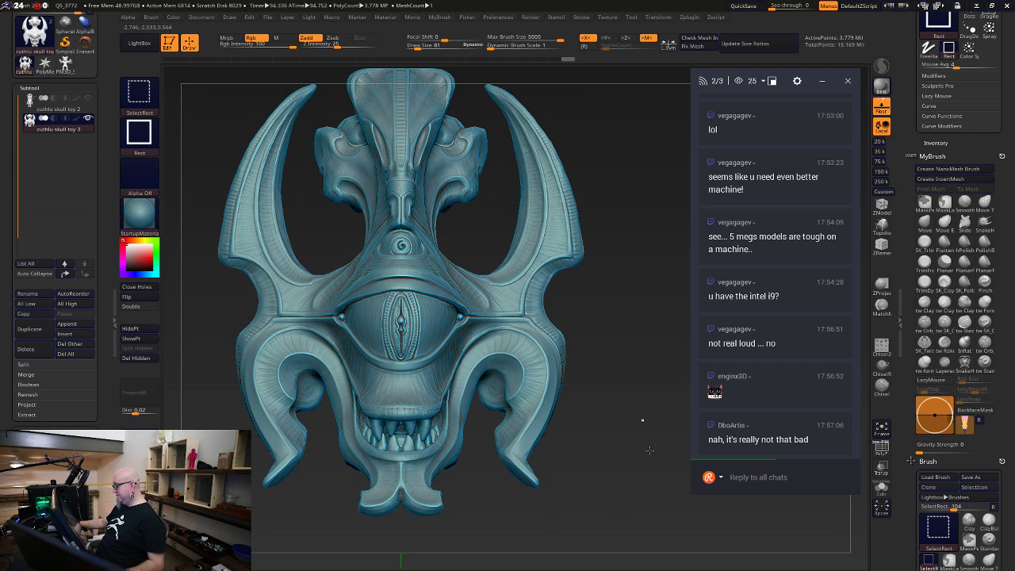
left_click(650, 450, "ctrl+shift")
Isolate toy 3's neck polygroup, project toy 2's detail onto it, and hide toy 2 to check the neck alone
left_click_drag(675, 482, 653, 223, "alt")
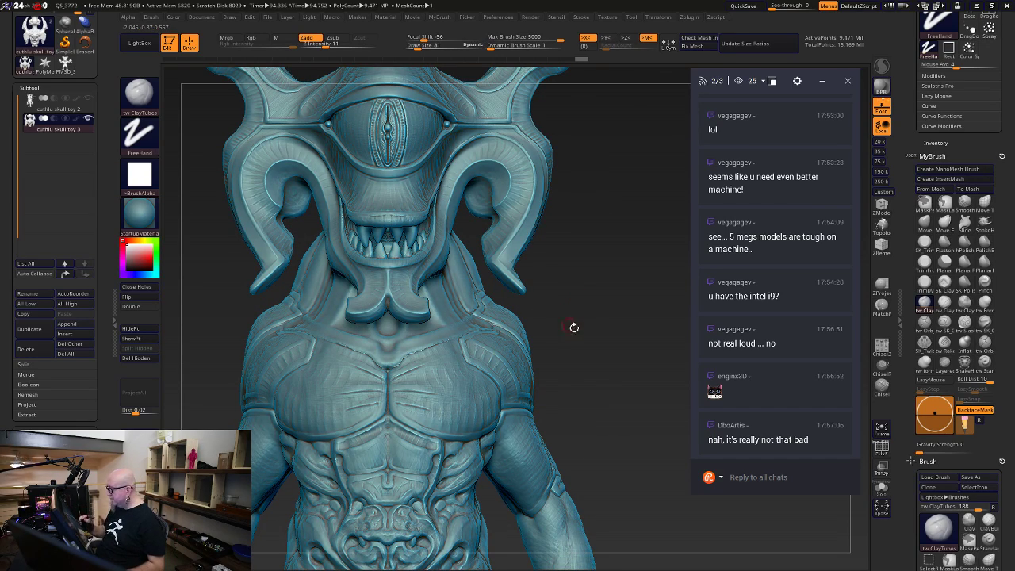
mouse_move(574, 324)
left_mouse_down()
mouse_move(615, 360)
mouse_move(656, 357)
left_mouse_up()
key("ctrl+shift")
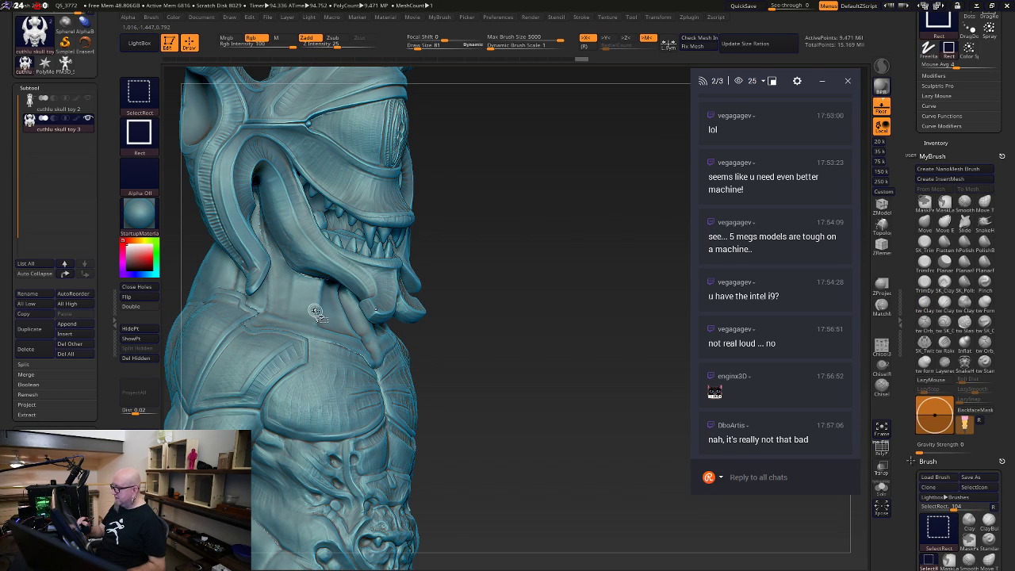
left_click(317, 312, "ctrl+shift")
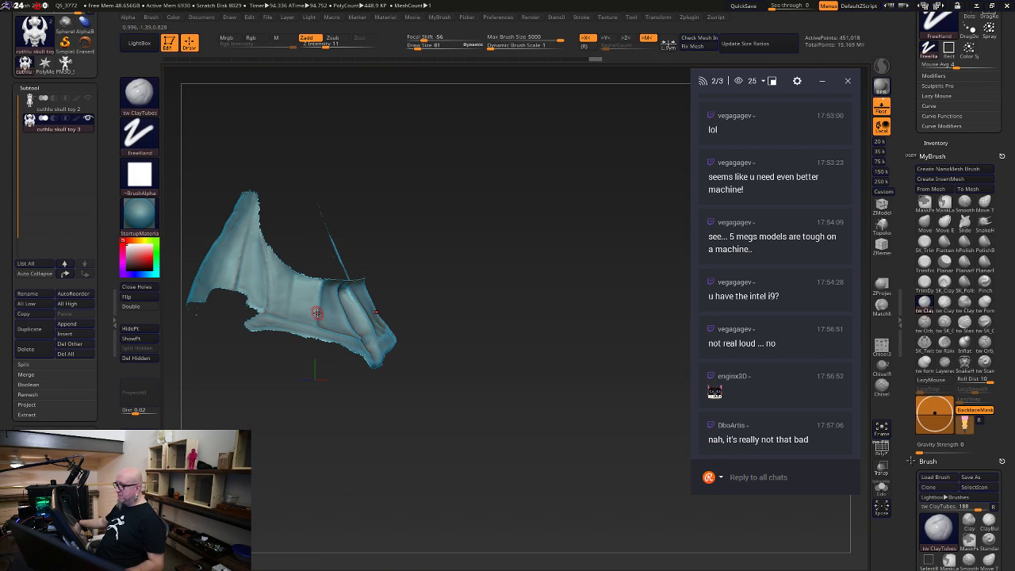
left_click(89, 99)
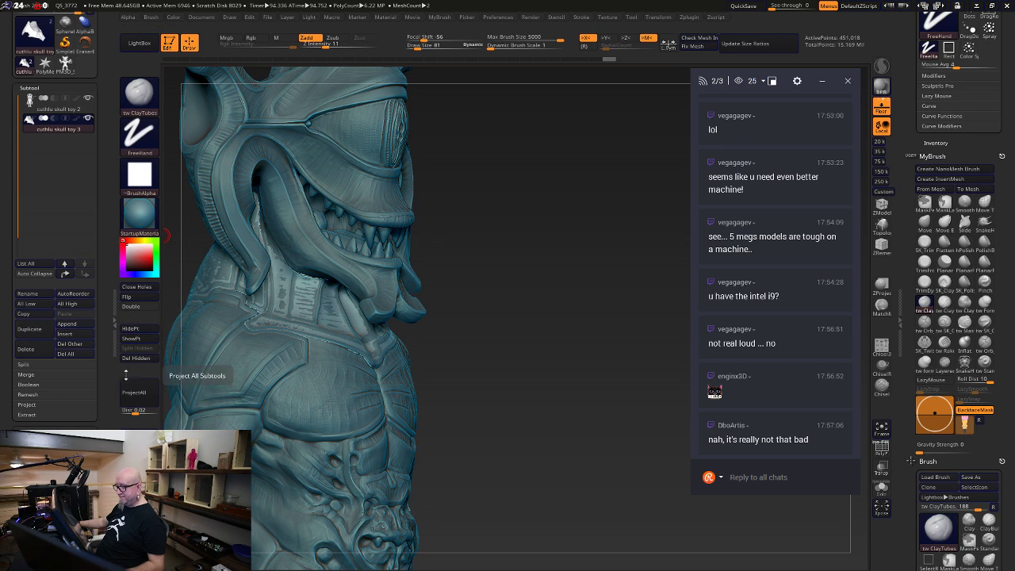
left_click(134, 392)
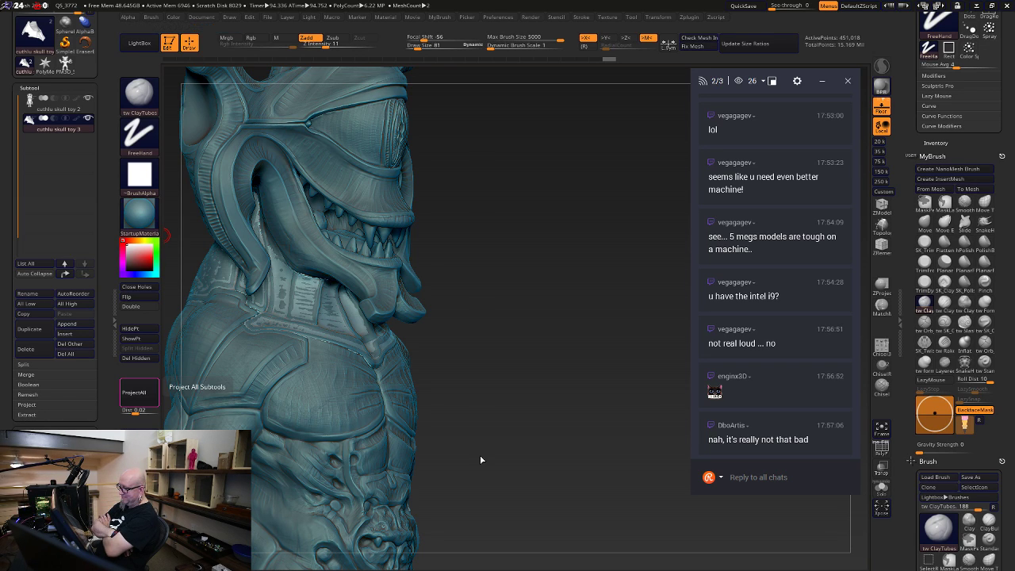
left_click(88, 98)
left_click_drag(459, 369, 515, 375)
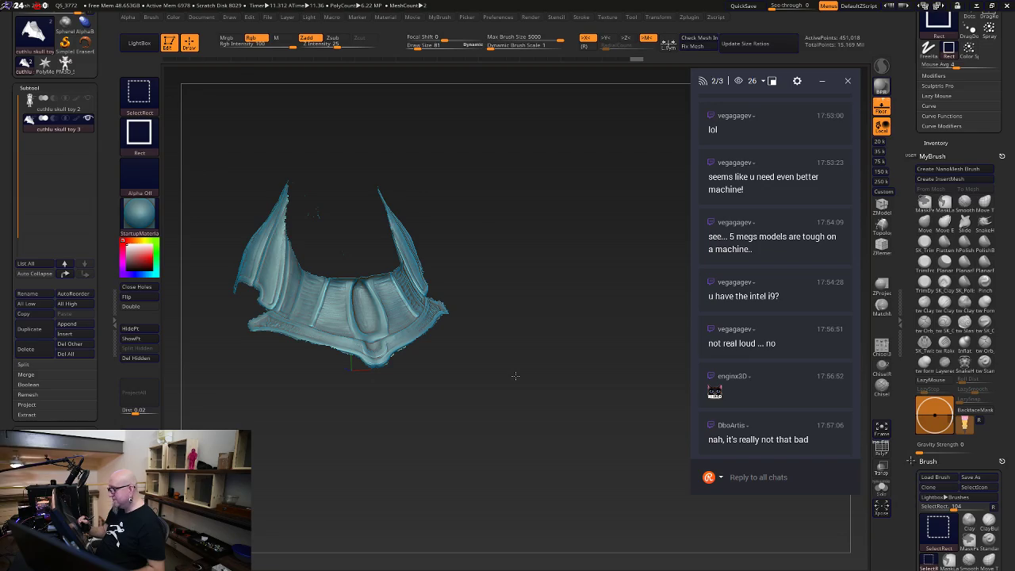
Bring back toy 3's full mesh and isolate the figure's right leg polygroup from the back
left_click(516, 375, "ctrl+shift")
mouse_move(555, 352)
left_mouse_down()
mouse_move(534, 369)
mouse_move(459, 349)
mouse_move(472, 375)
left_mouse_up()
left_click_drag(495, 437, 583, 285)
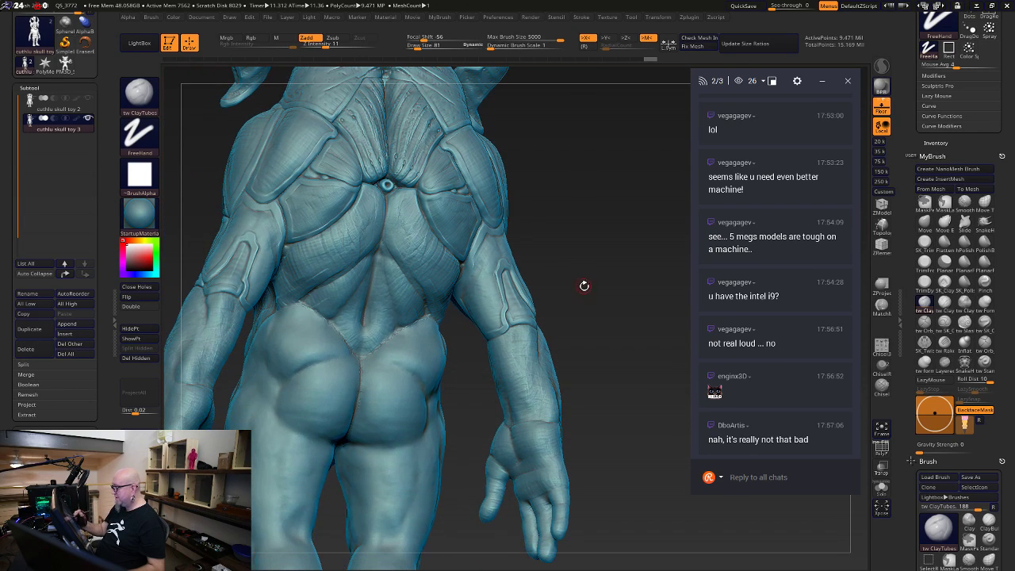
key("shift")
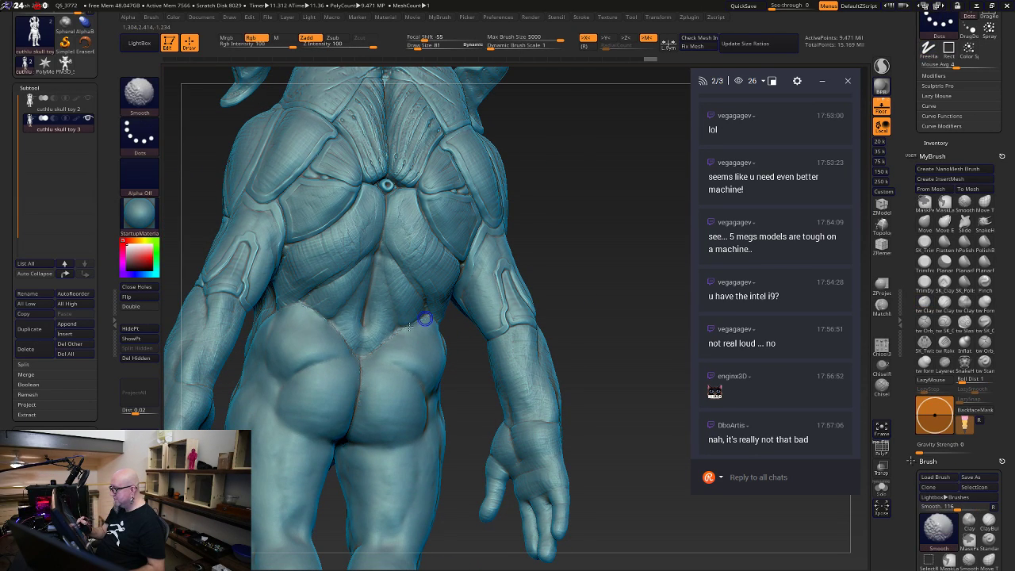
key("ctrl+shift")
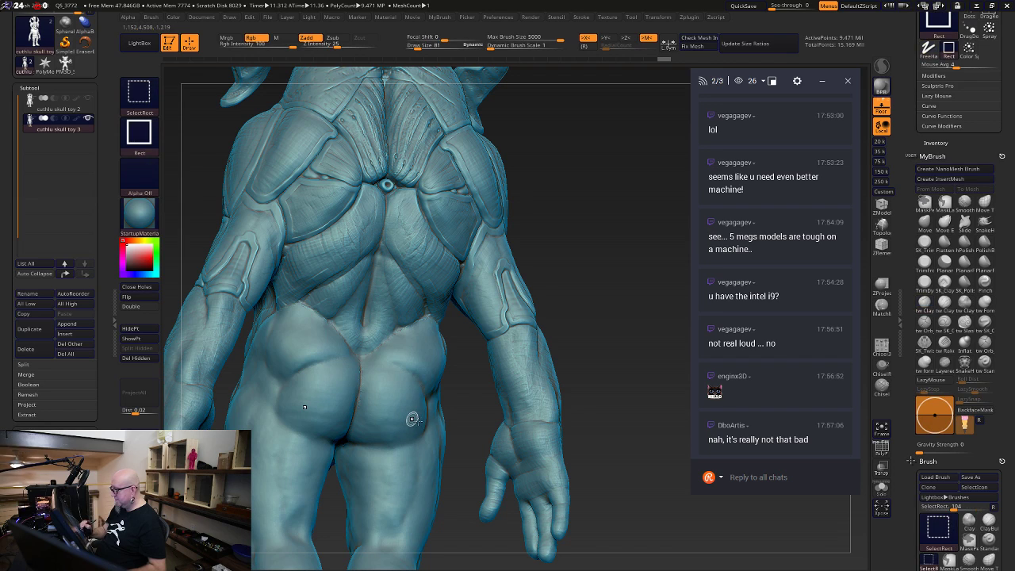
left_click(425, 446, "ctrl+shift")
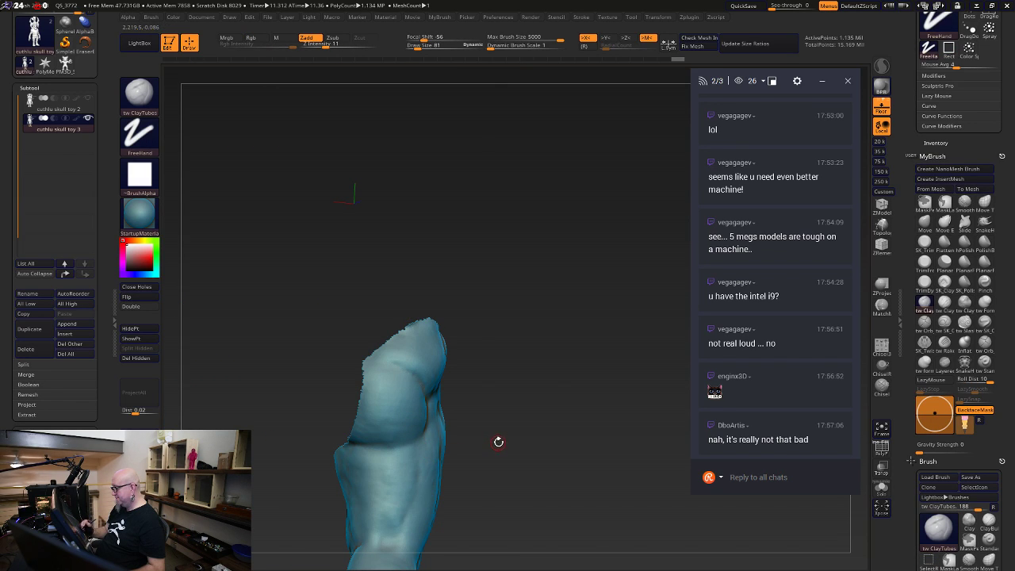
left_click_drag(499, 341, 562, 241)
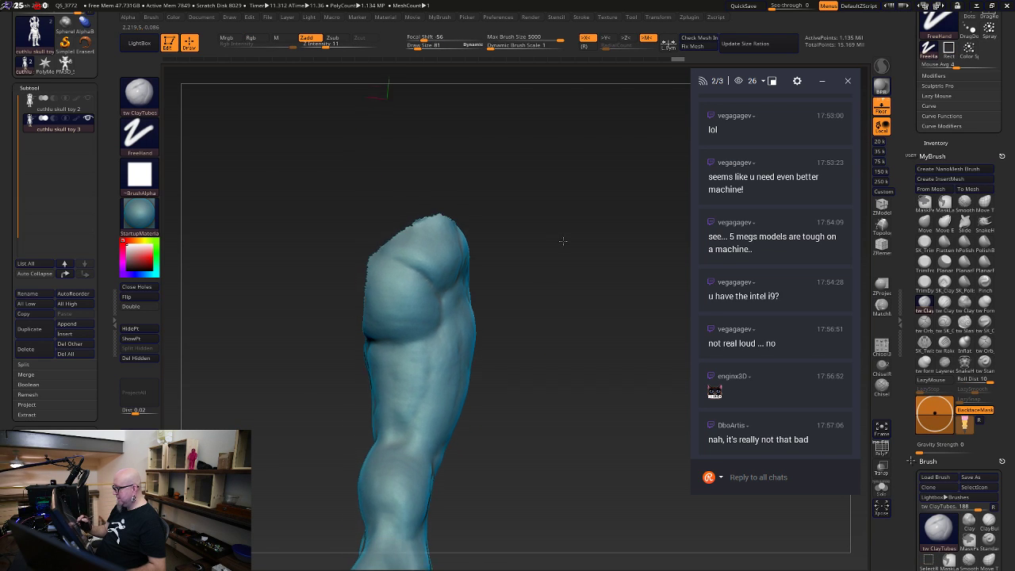
Project all with toy 2 visible onto the isolated right leg, and unhide the whole mesh with toy 2 hidden
left_click(89, 117)
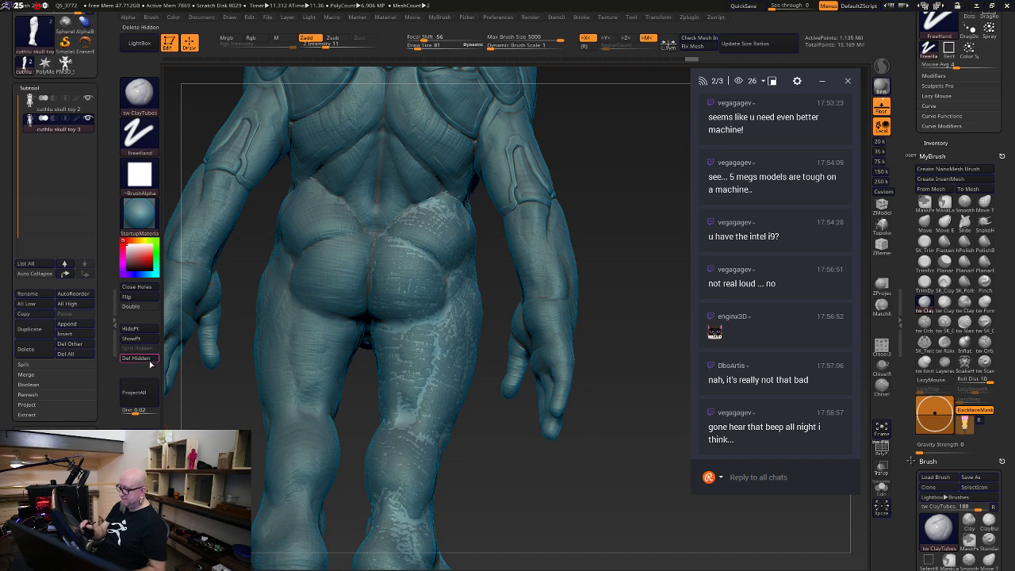
left_click(147, 397)
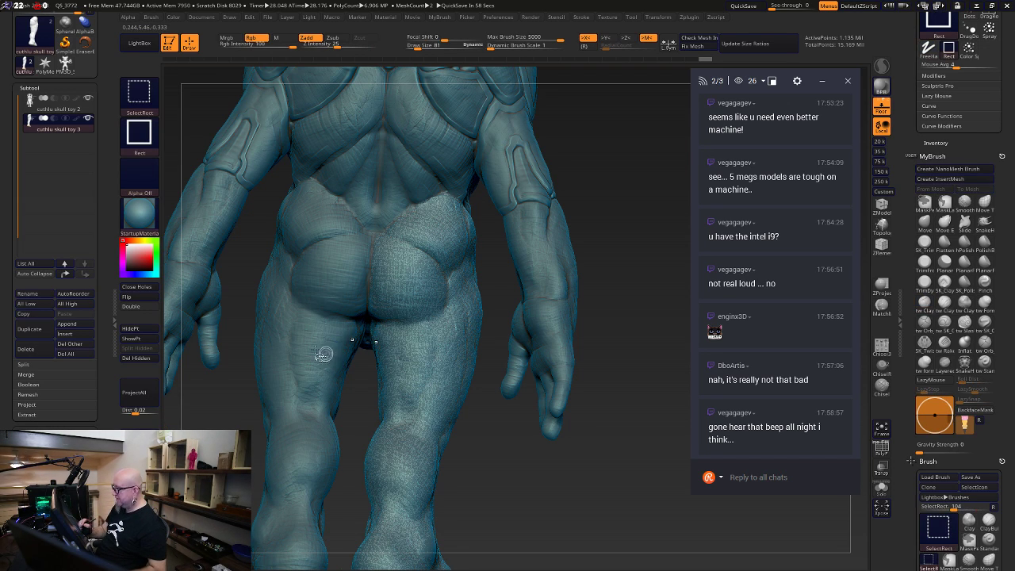
left_click(88, 98)
key("ctrl+shift")
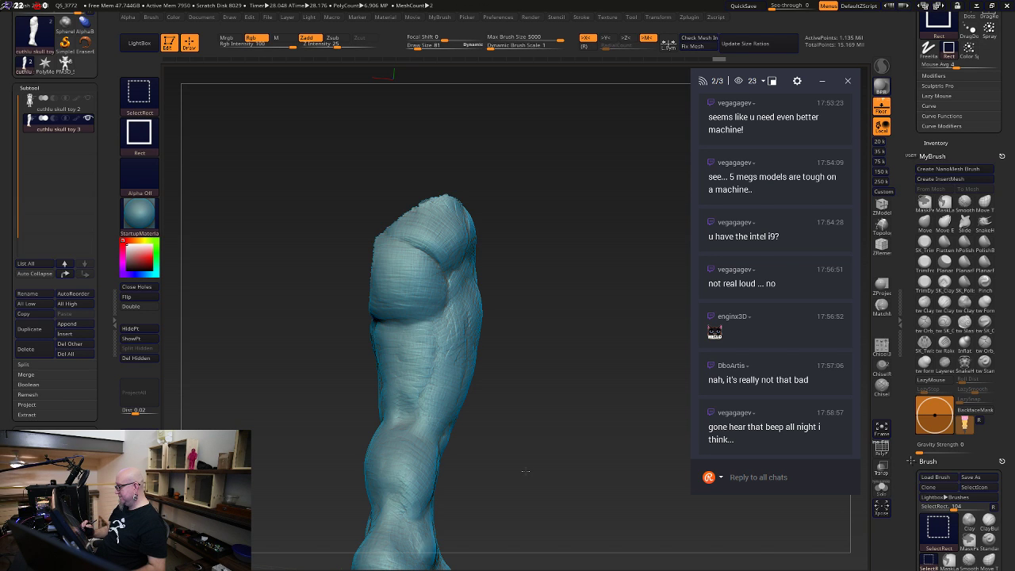
left_click(531, 477, "ctrl+shift")
Project toy 2's detail onto only the figure's left leg polygroup, and restore toy 3's full mesh with toy 2 hidden
mouse_move(531, 492)
left_mouse_down()
mouse_move(586, 436)
mouse_move(517, 411)
left_mouse_up()
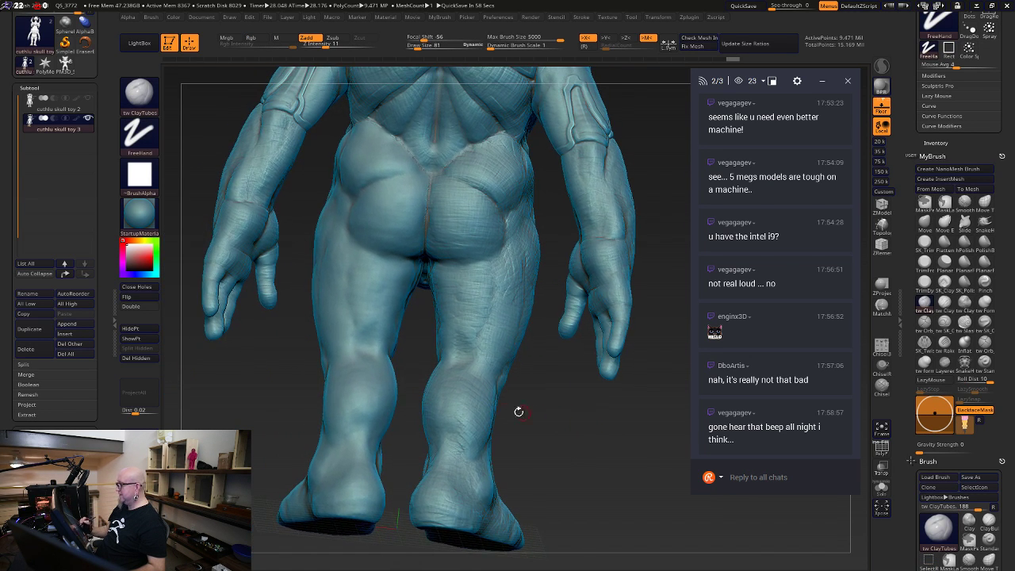
left_click(356, 503, "ctrl+shift")
left_click(88, 98)
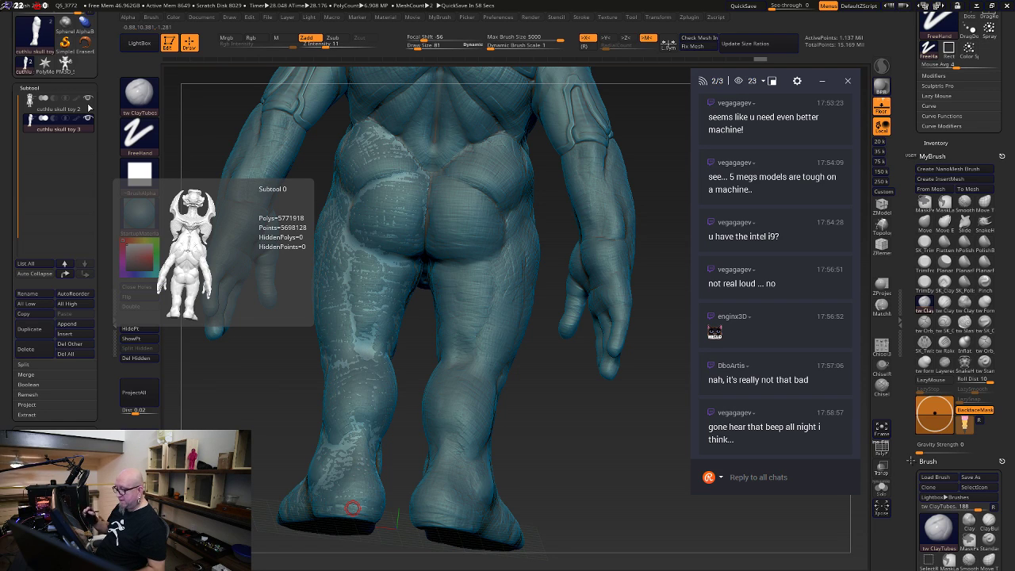
left_click(134, 394)
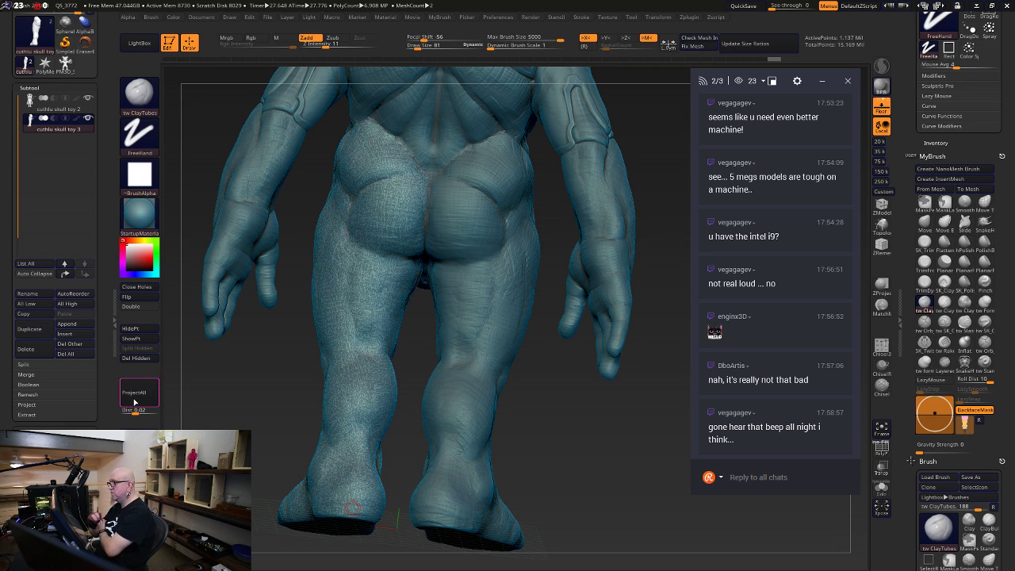
left_click(89, 99)
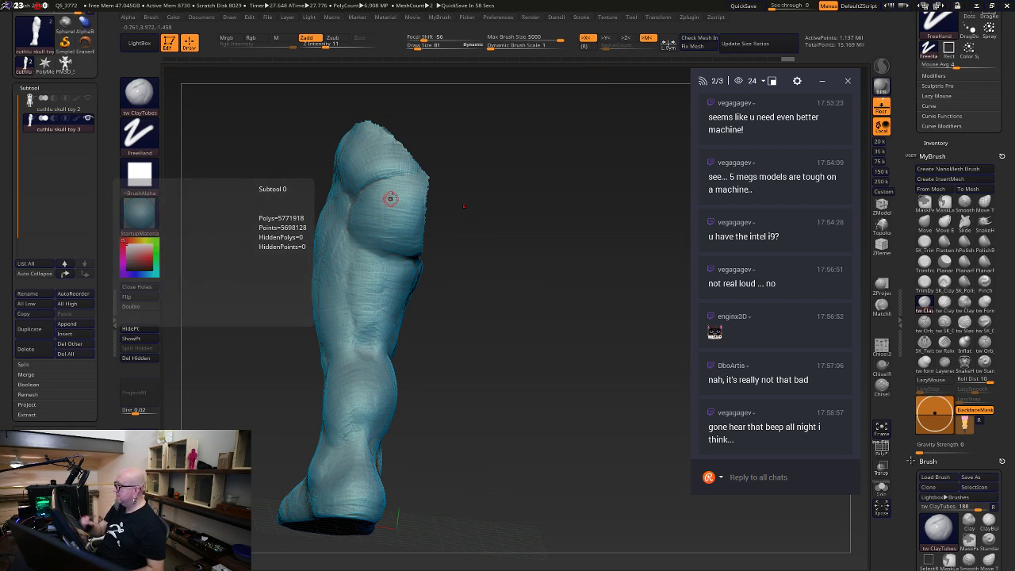
key("ctrl+shift")
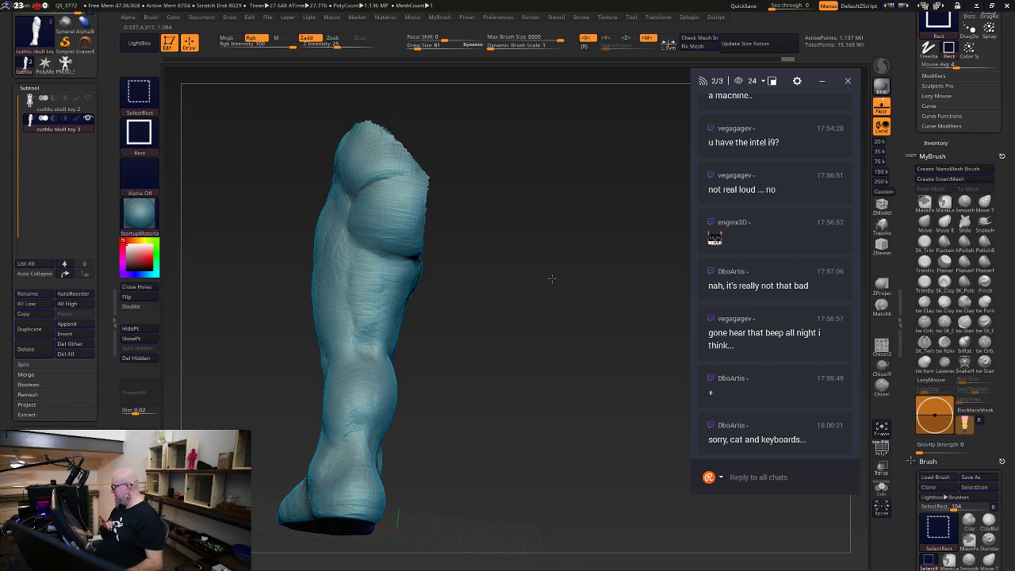
left_click(552, 278, "ctrl+shift")
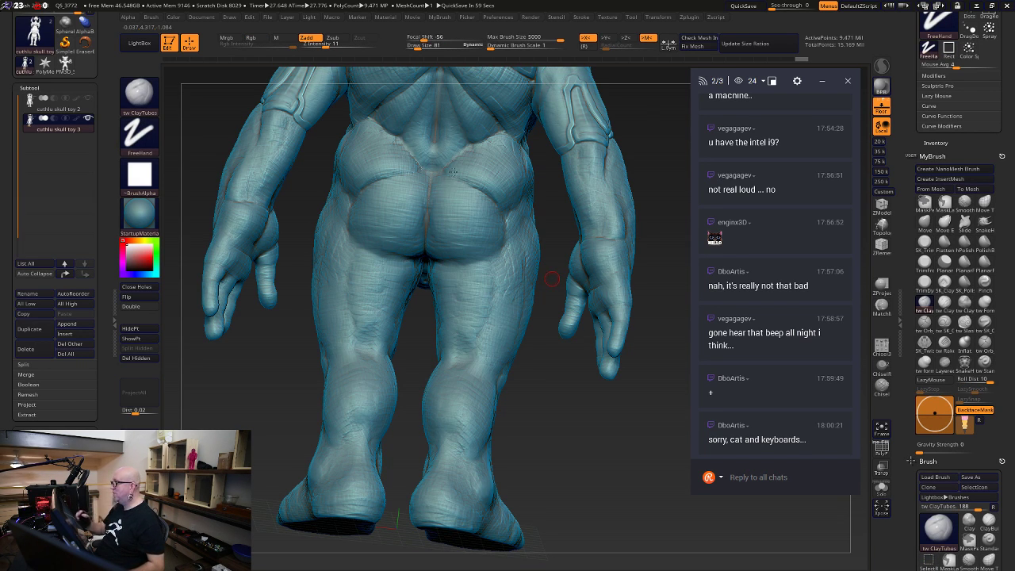
Isolate toy 3's torso polygroup and frame the abdomen close up from the front
key("shift")
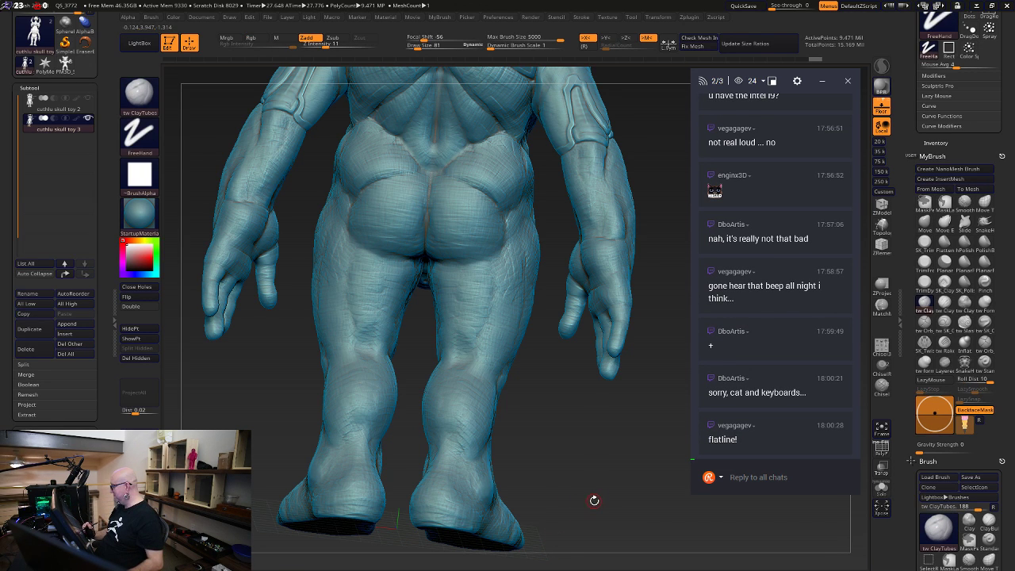
mouse_move(594, 501)
left_mouse_down()
mouse_move(647, 405)
mouse_move(591, 494)
mouse_move(624, 517)
mouse_move(621, 509)
left_mouse_up()
mouse_move(524, 422)
left_mouse_down()
mouse_move(521, 378)
mouse_move(530, 403)
left_mouse_up()
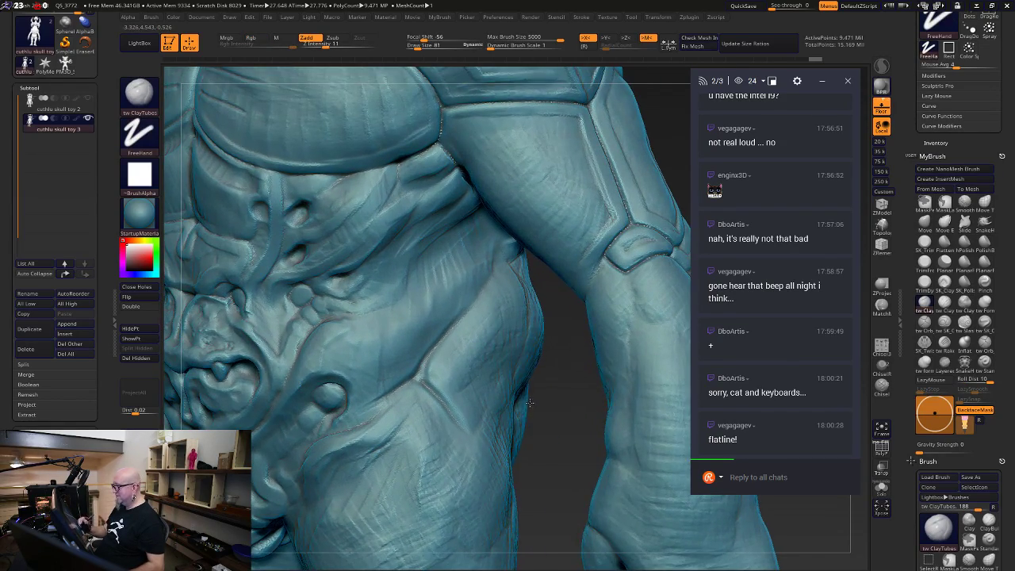
left_click(454, 306, "ctrl+shift")
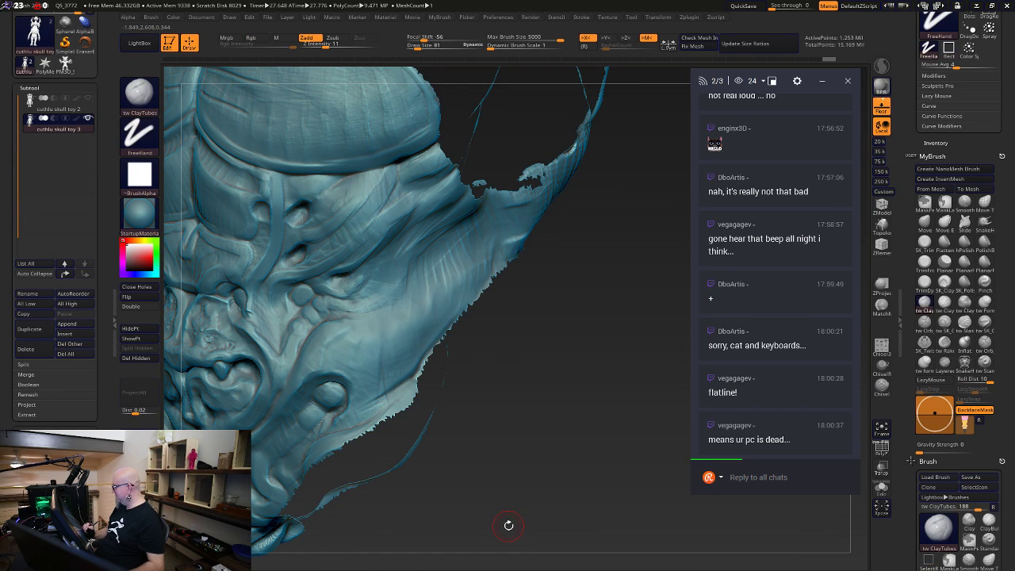
mouse_move(510, 505)
left_mouse_down()
mouse_move(555, 472)
mouse_move(582, 429)
mouse_move(603, 460)
left_mouse_up()
left_click_drag(619, 492, 617, 454)
Reduce the brush's draw size to 35 and smooth the surface around the small hollows and ridges of the abdomen
key("shift")
key("space")
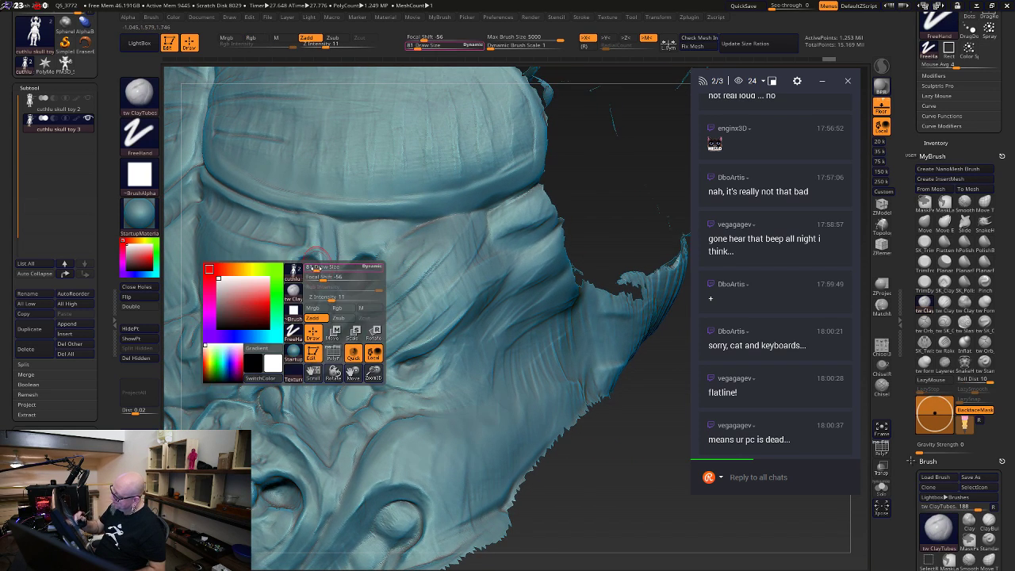
key("shift")
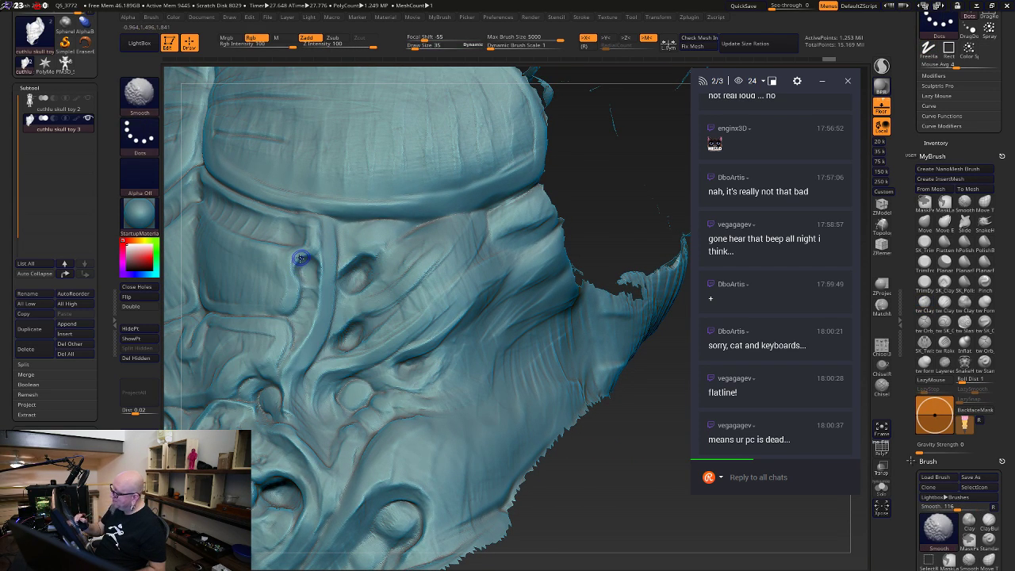
mouse_move(283, 298)
left_mouse_down("shift")
mouse_move(304, 232)
mouse_move(309, 278)
mouse_move(291, 260)
mouse_move(309, 252)
mouse_move(317, 226)
mouse_move(293, 281)
left_mouse_up("shift")
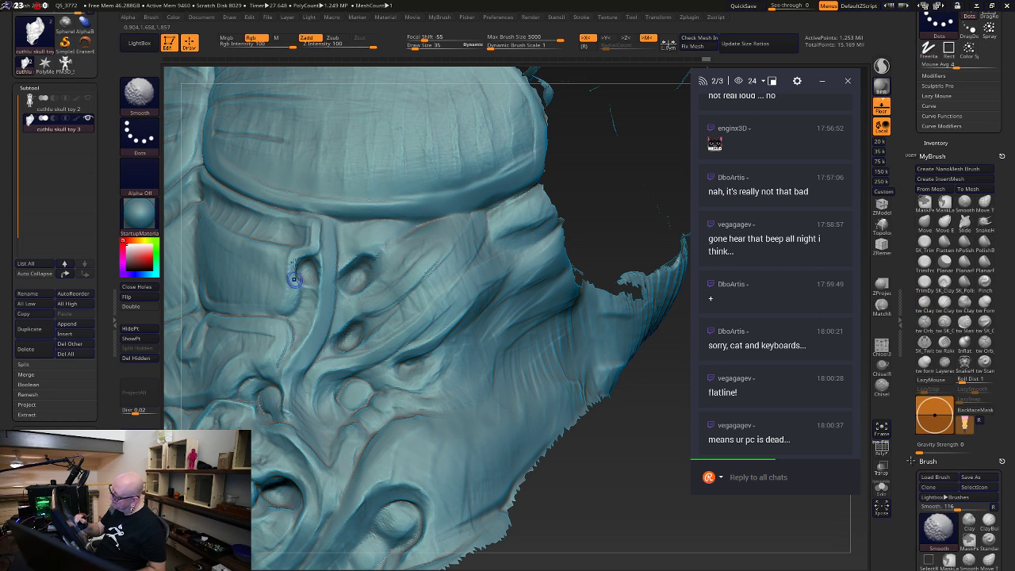
left_click_drag(282, 348, 286, 336)
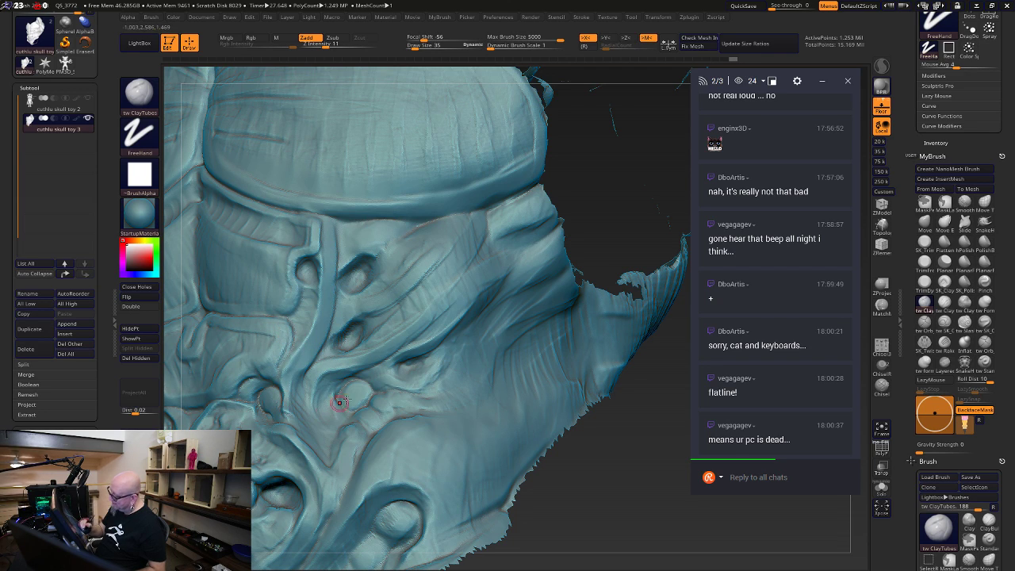
mouse_move(405, 339)
left_mouse_down()
mouse_move(342, 304)
mouse_move(322, 310)
mouse_move(291, 388)
left_mouse_up()
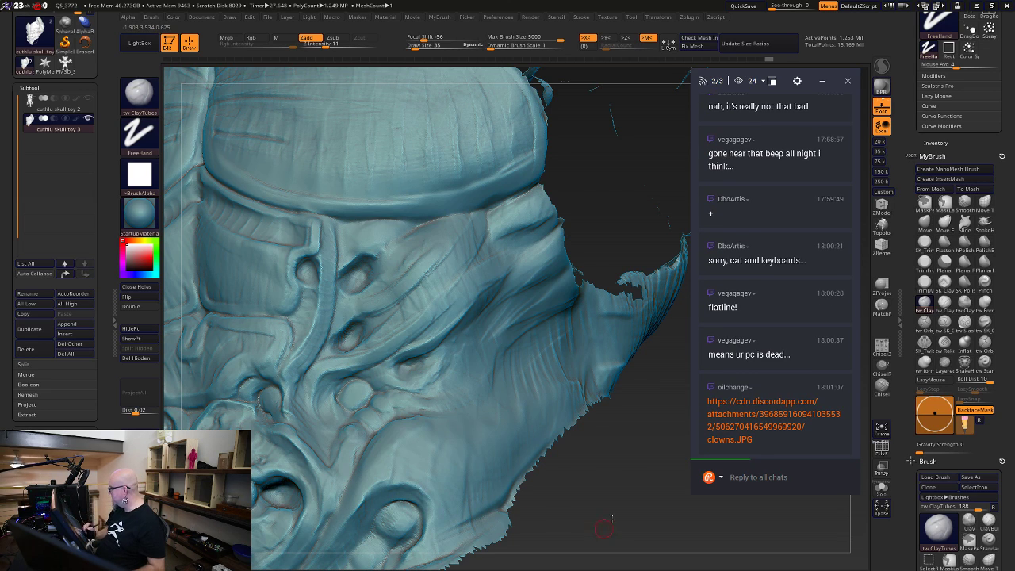
left_click_drag(613, 519, 634, 498, "alt")
Open the clowns.JPG link from the chat in the web browser and examine the cast metal clown faces close up
left_click(794, 420)
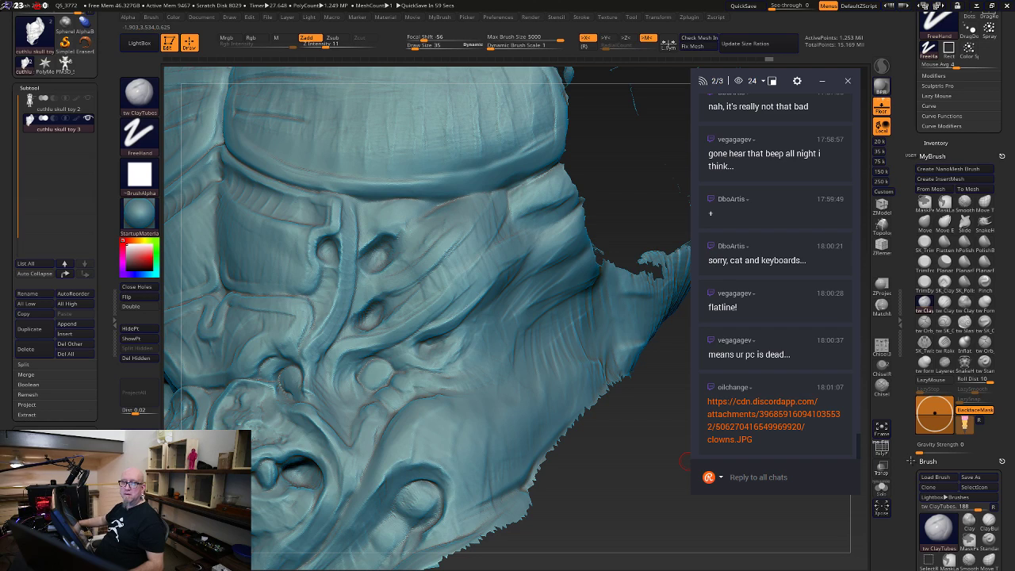
left_click_drag(630, 570, 521, 85)
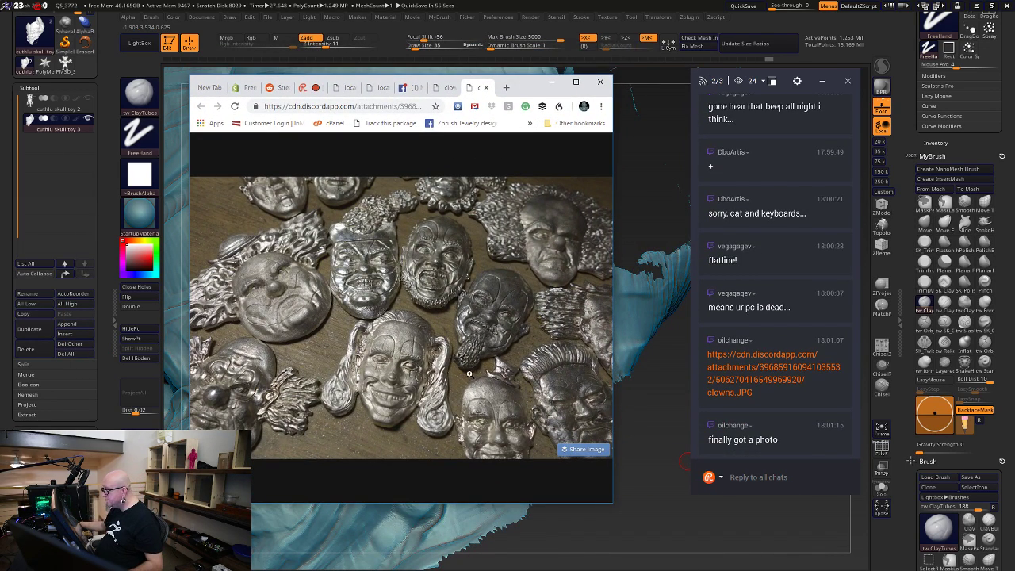
left_click(287, 304)
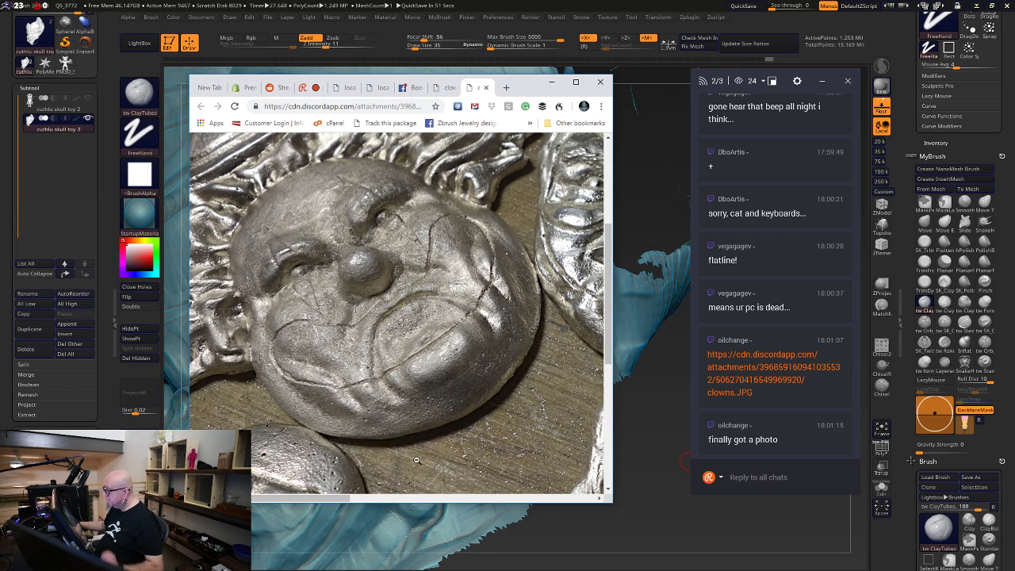
scroll(422, 420, "down", 4)
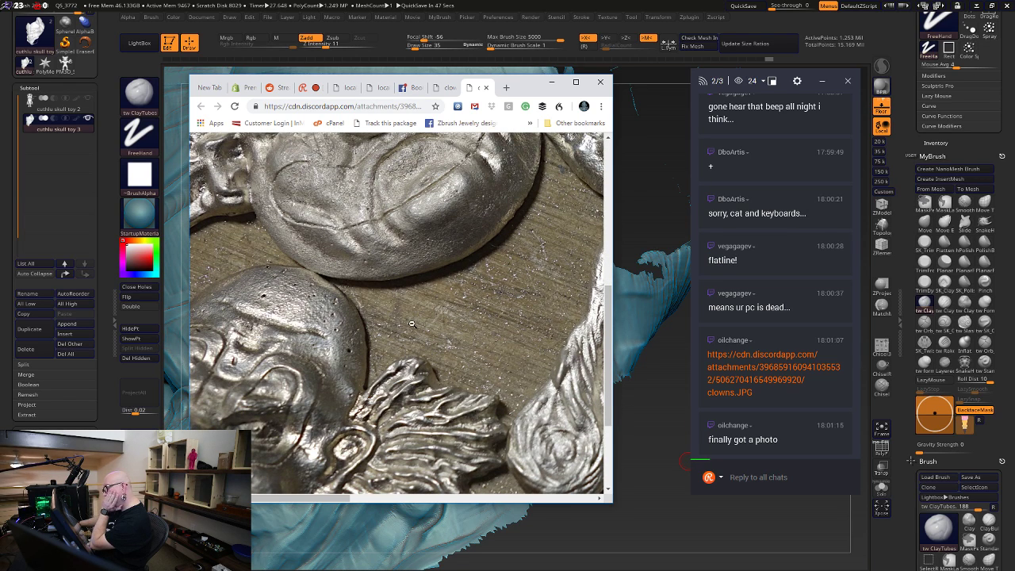
scroll(411, 323, "down", 2)
scroll(406, 326, "up", 1)
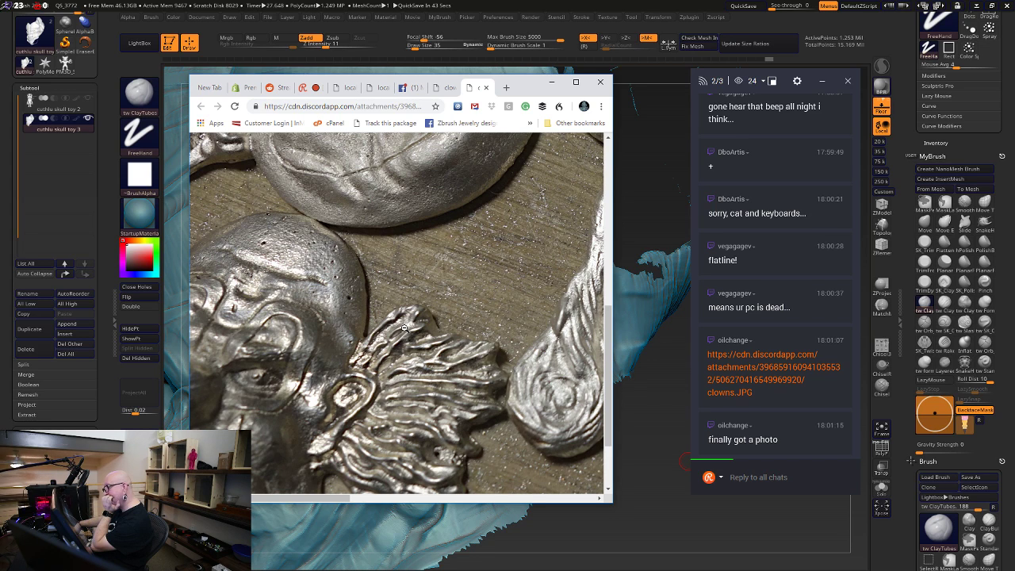
scroll(405, 325, "down", 2)
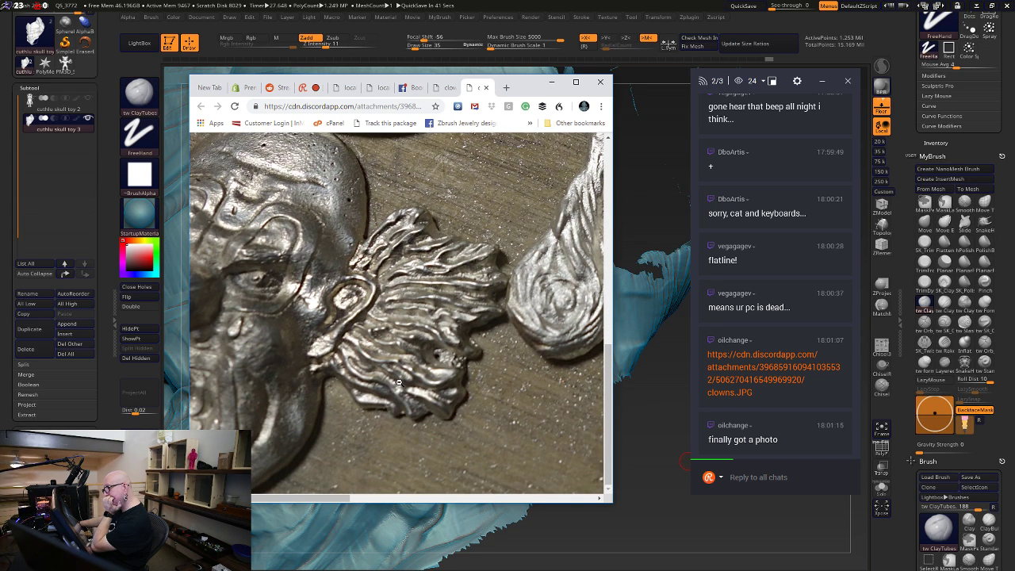
scroll(398, 382, "up", 5)
scroll(401, 381, "up", 1)
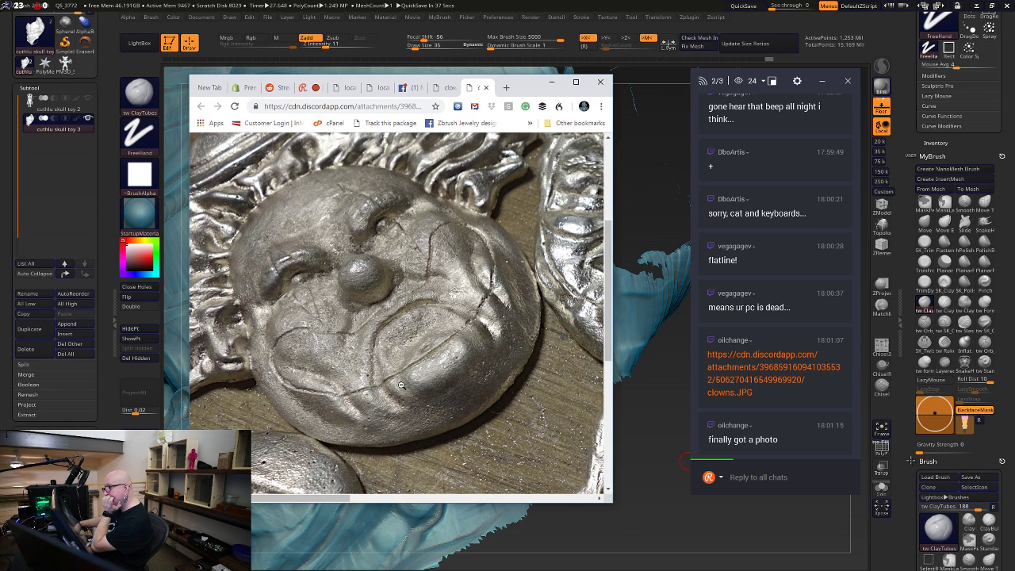
scroll(405, 371, "up", 1)
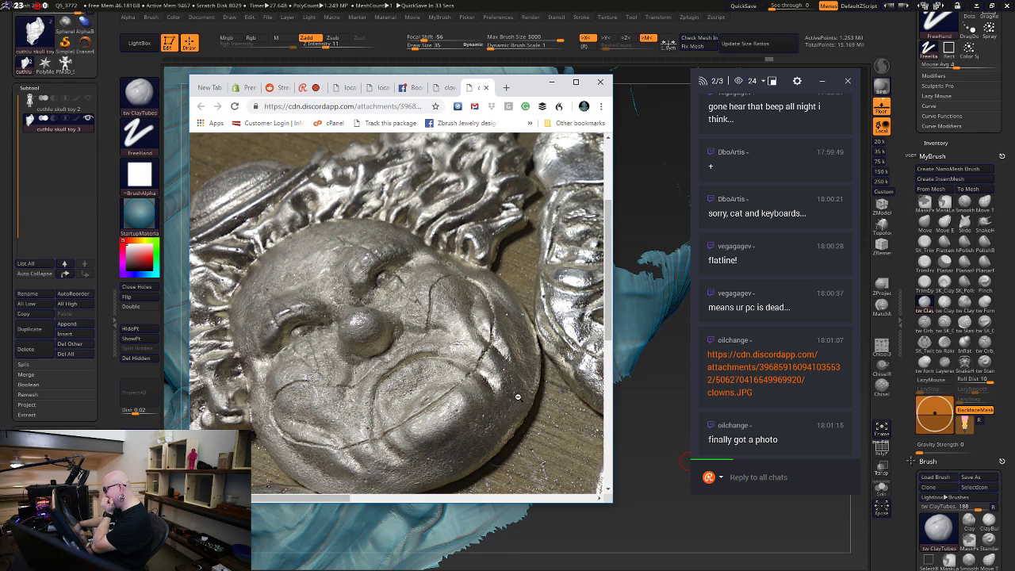
scroll(467, 427, "down", 6)
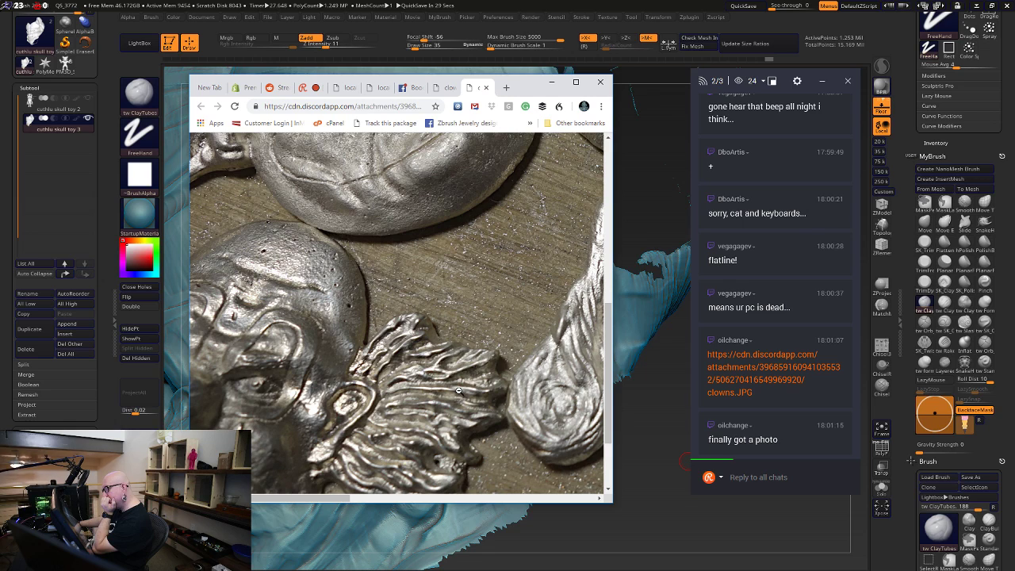
left_click(498, 258)
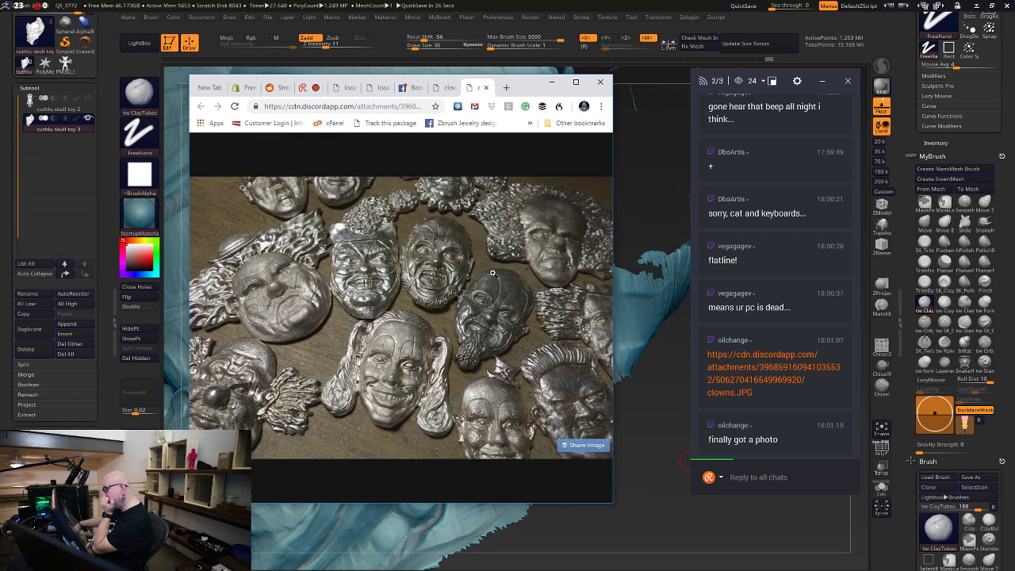
left_click(459, 259)
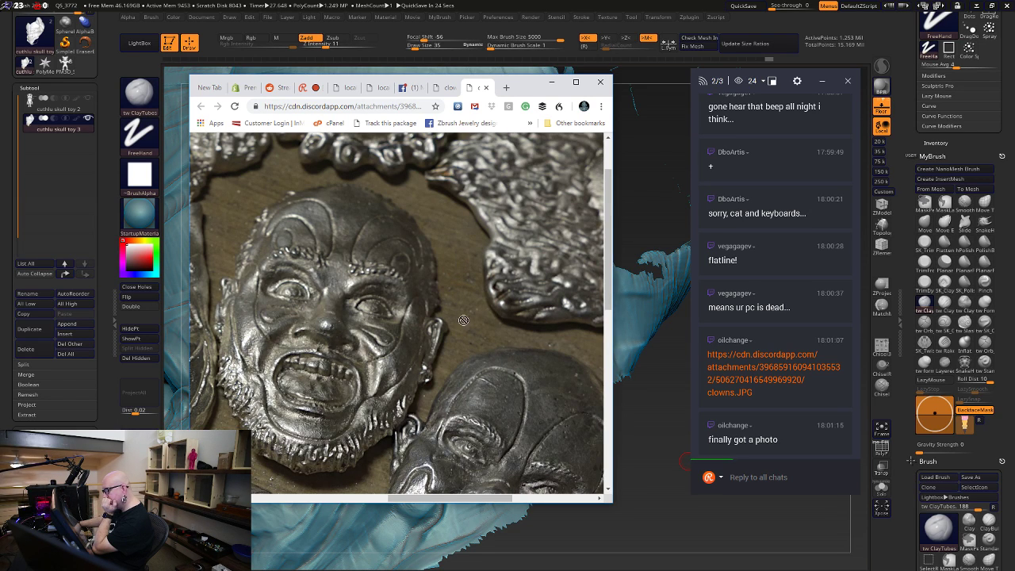
scroll(399, 316, "down", 3)
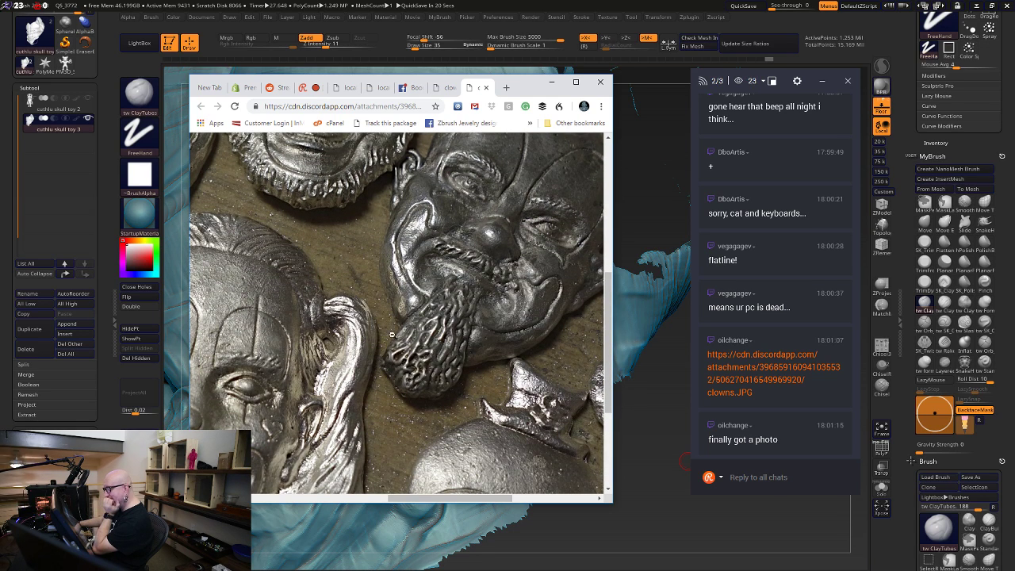
scroll(392, 335, "down", 2)
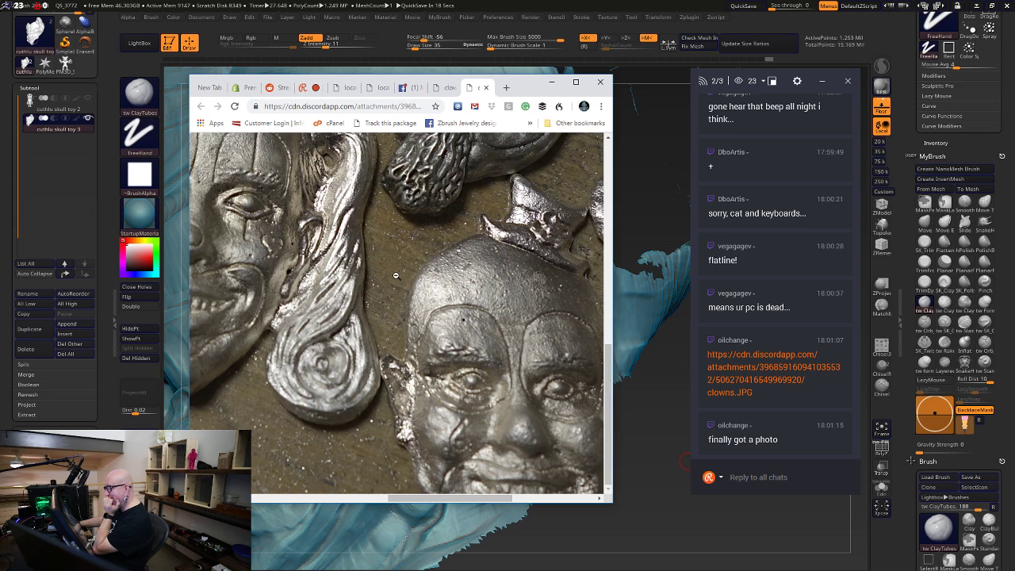
Examine the cast surfaces of the frizzy-haired, face-painted and pigtailed clowns at full size in the clowns.JPG photo
left_click(481, 264)
left_click(580, 252)
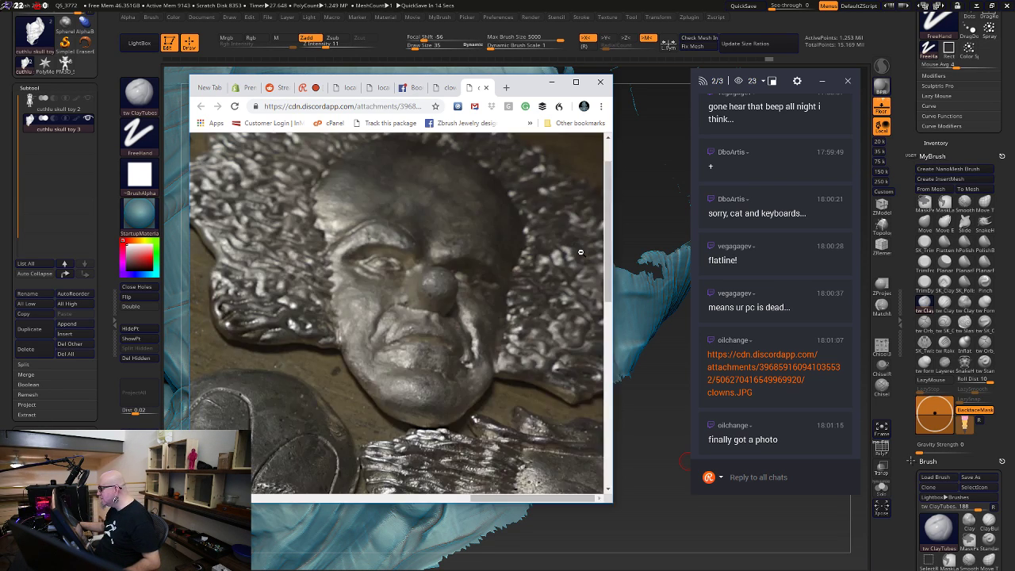
left_click(580, 252)
left_click(590, 234)
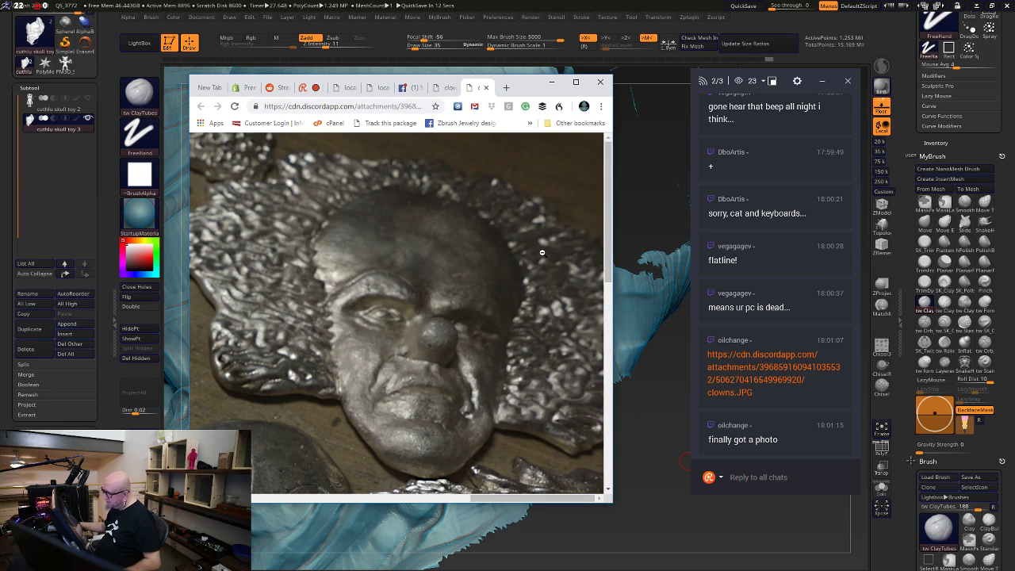
left_click(360, 361)
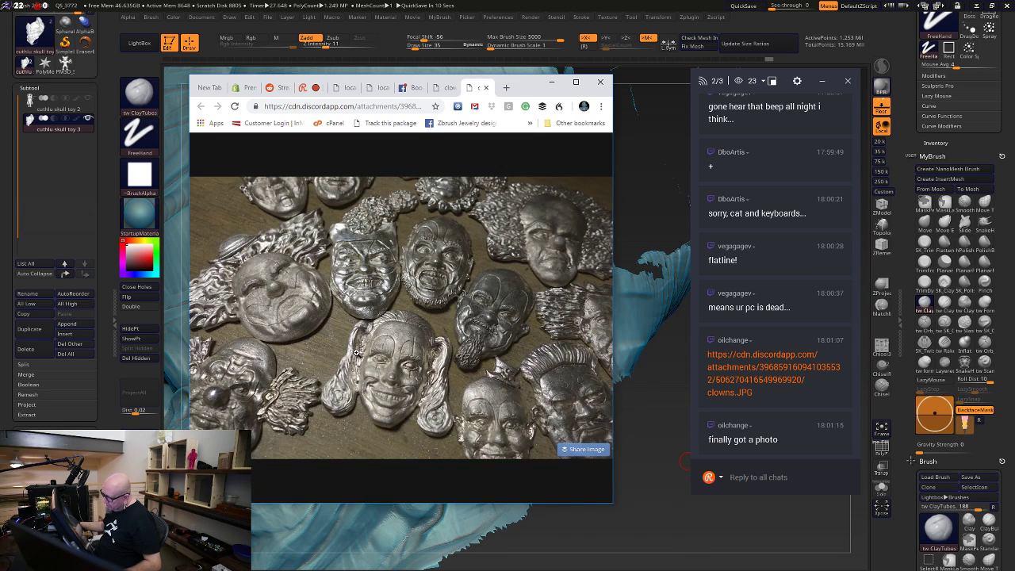
left_click(375, 291)
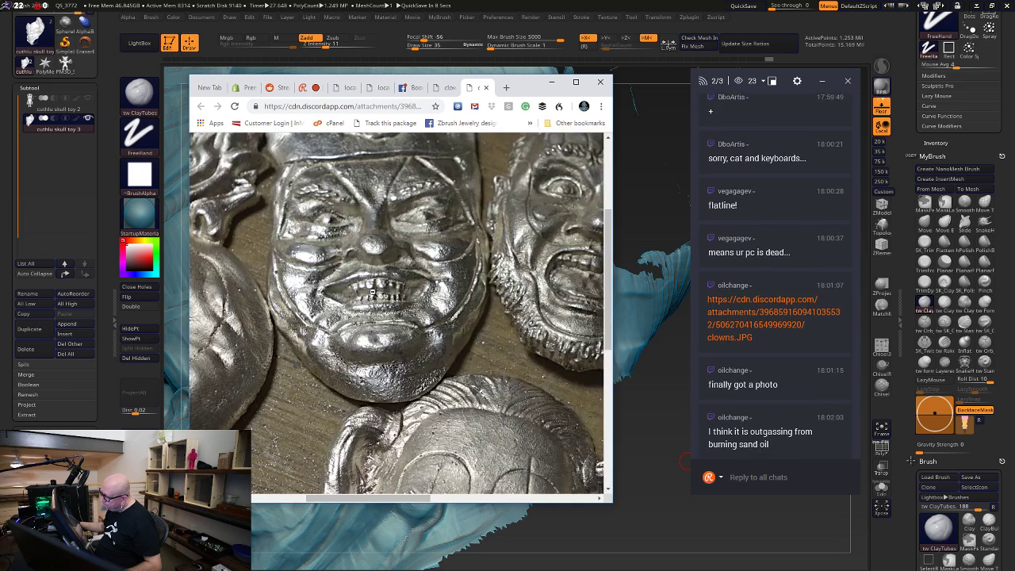
left_click(375, 292)
left_click(375, 293)
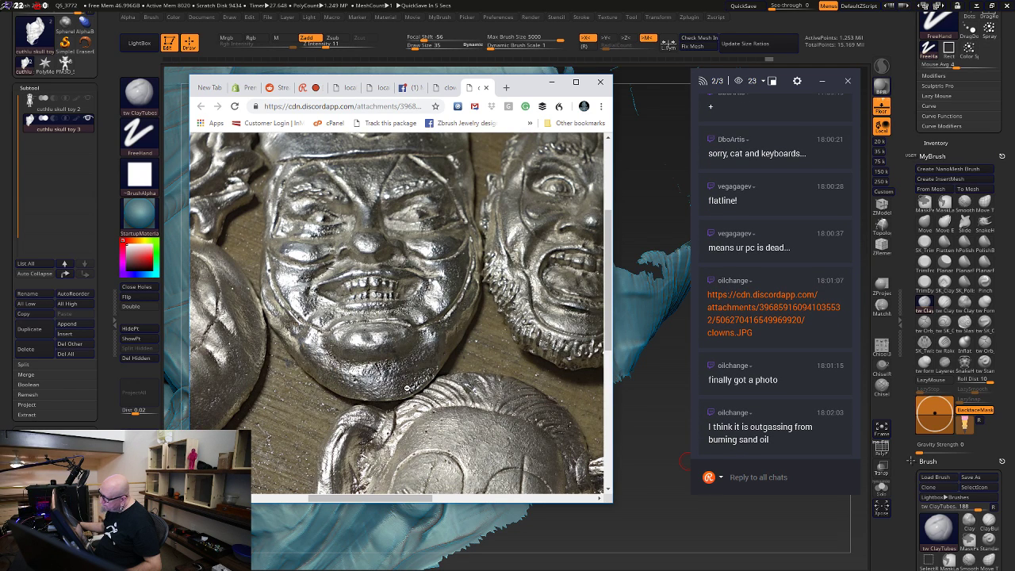
scroll(402, 358, "down", 3)
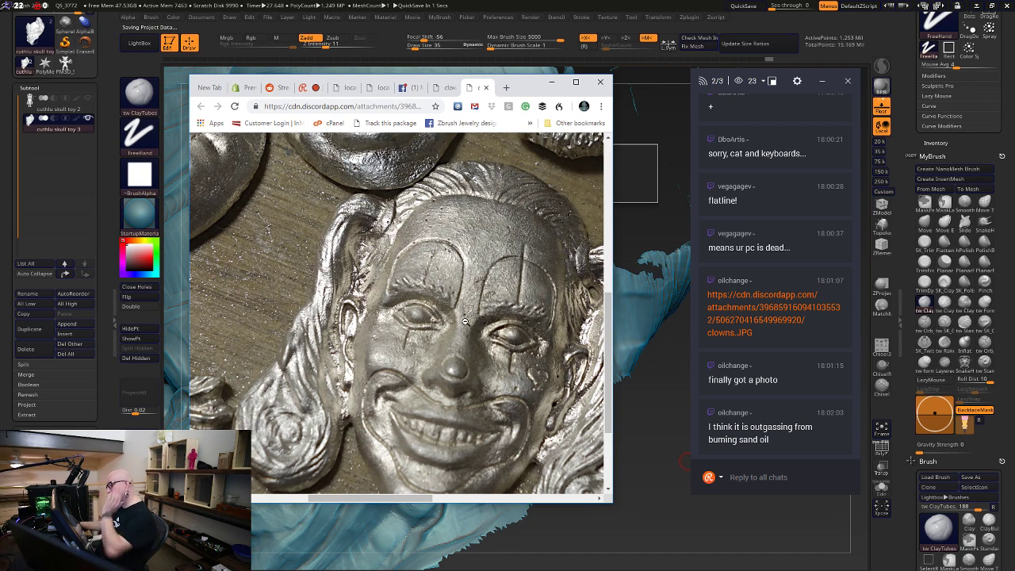
scroll(477, 313, "down", 2)
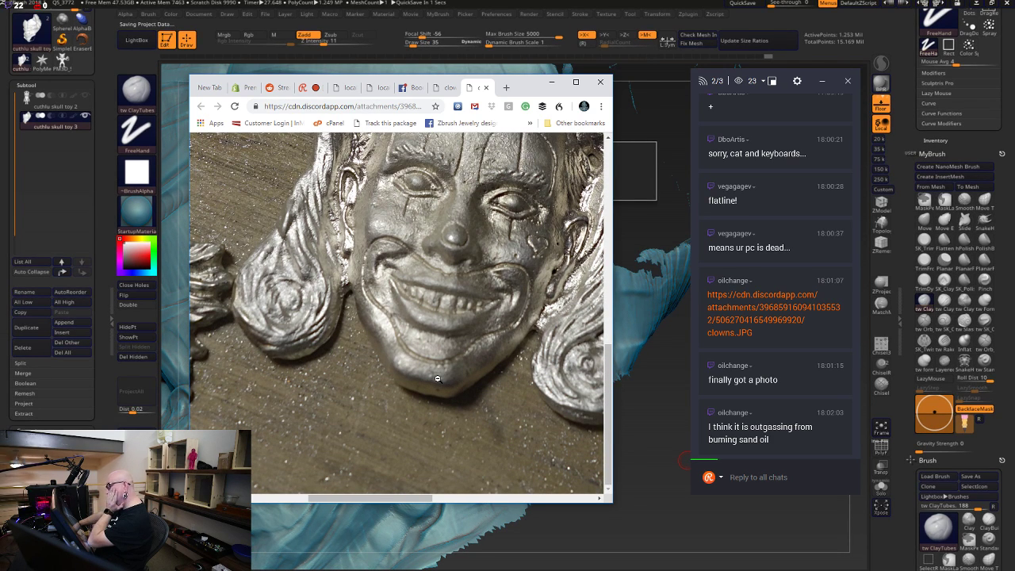
scroll(446, 371, "up", 3)
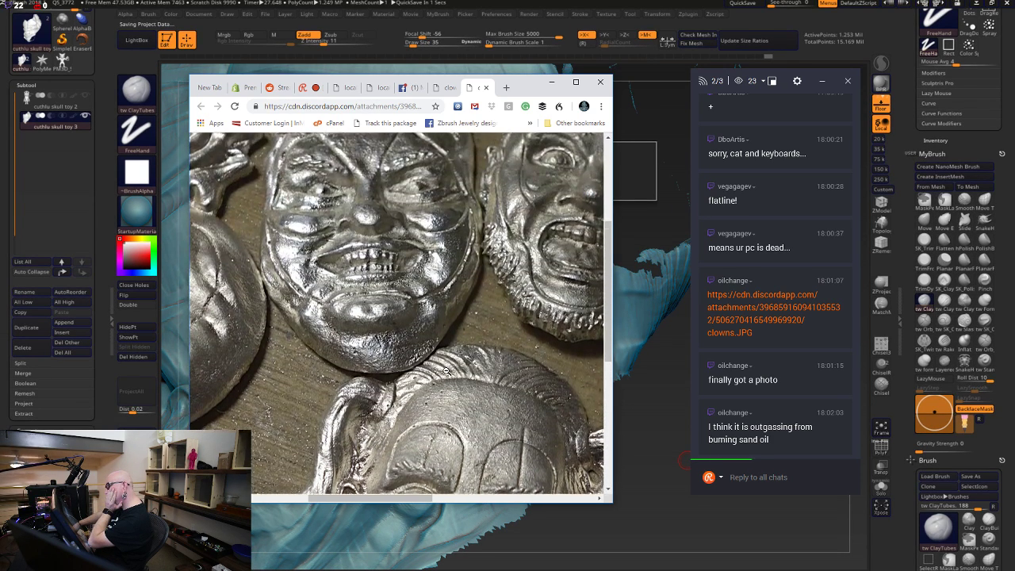
scroll(445, 370, "up", 2)
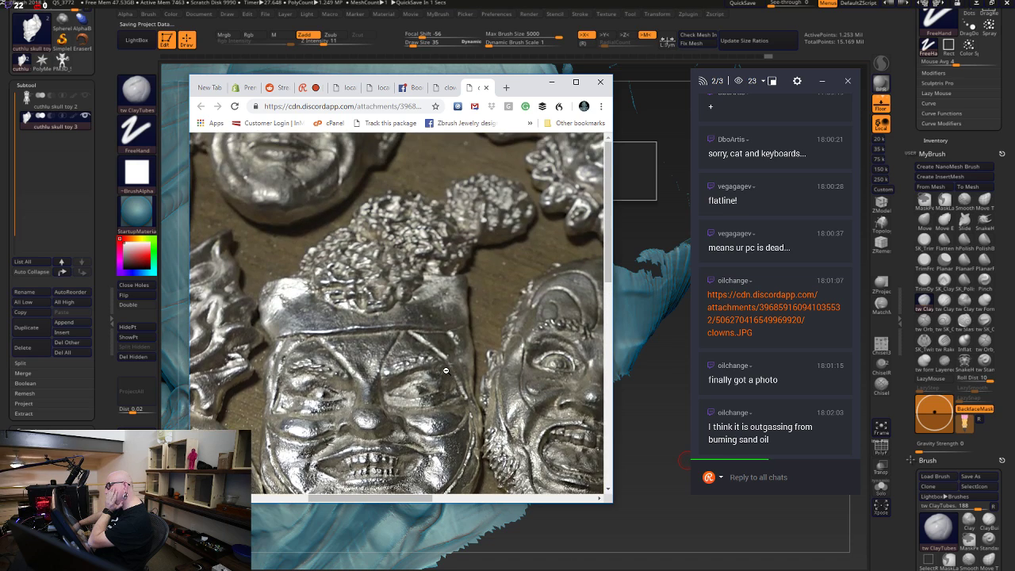
Inspect the bearded clown, the clown with the small hat and their neighbouring castings at full size in the photo
left_click(502, 297)
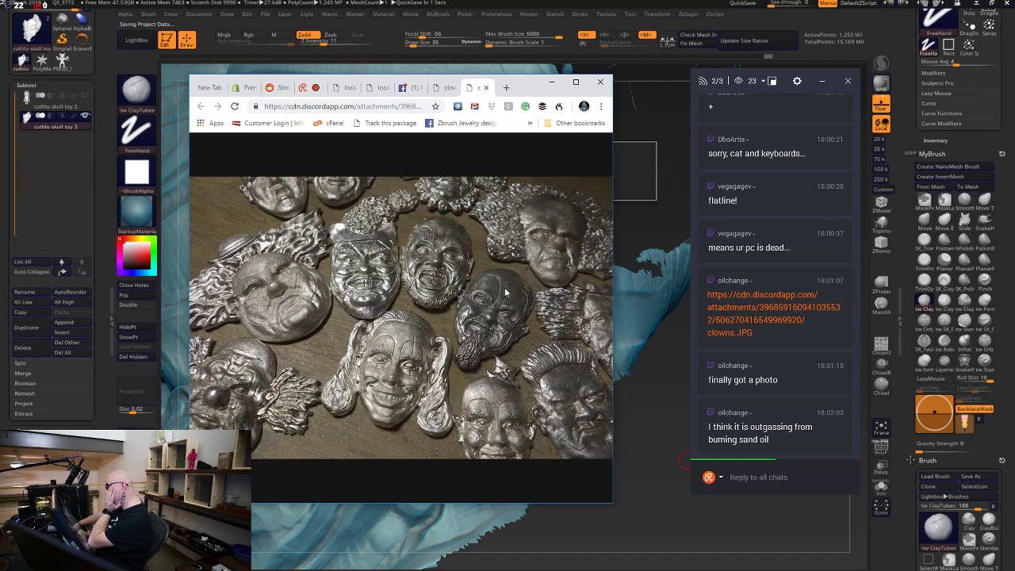
left_click(513, 333)
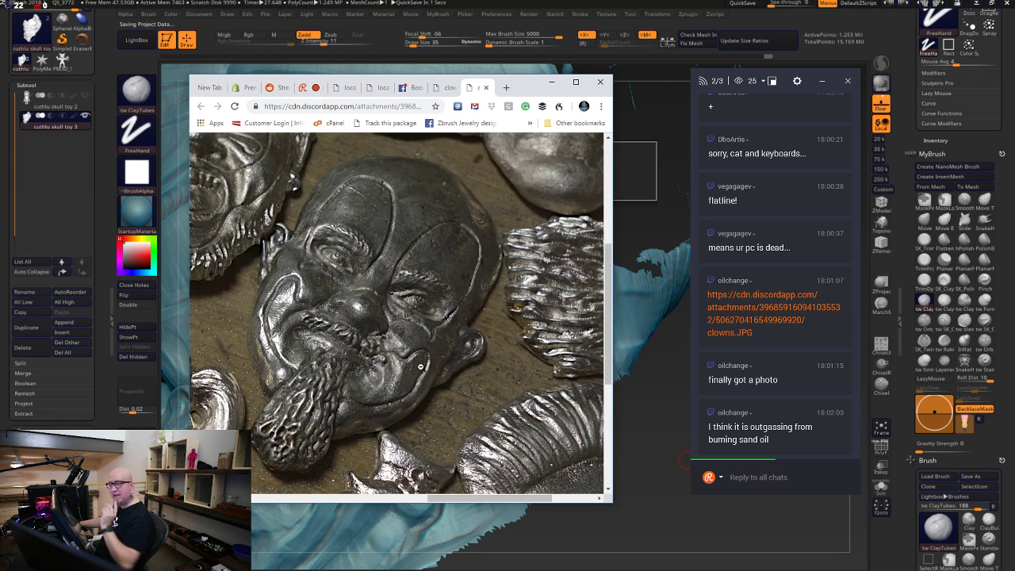
scroll(450, 330, "down", 2)
scroll(449, 330, "down", 1)
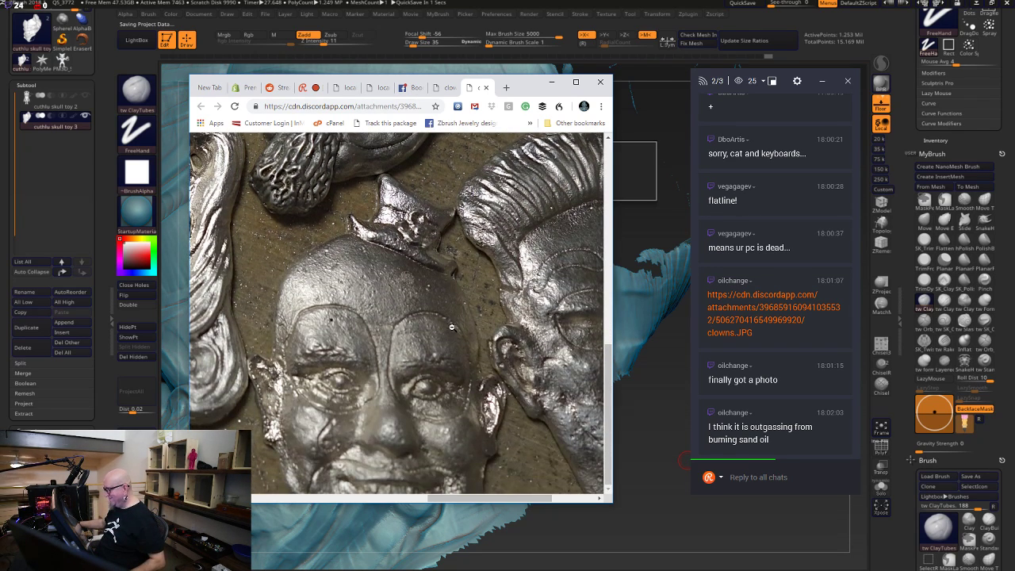
scroll(441, 391, "up", 3)
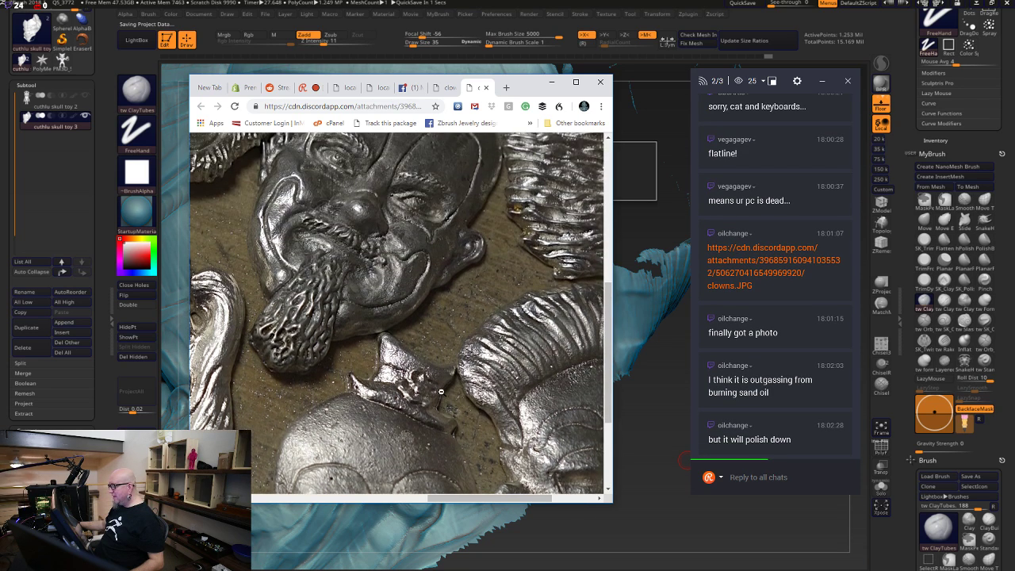
scroll(443, 387, "down", 3)
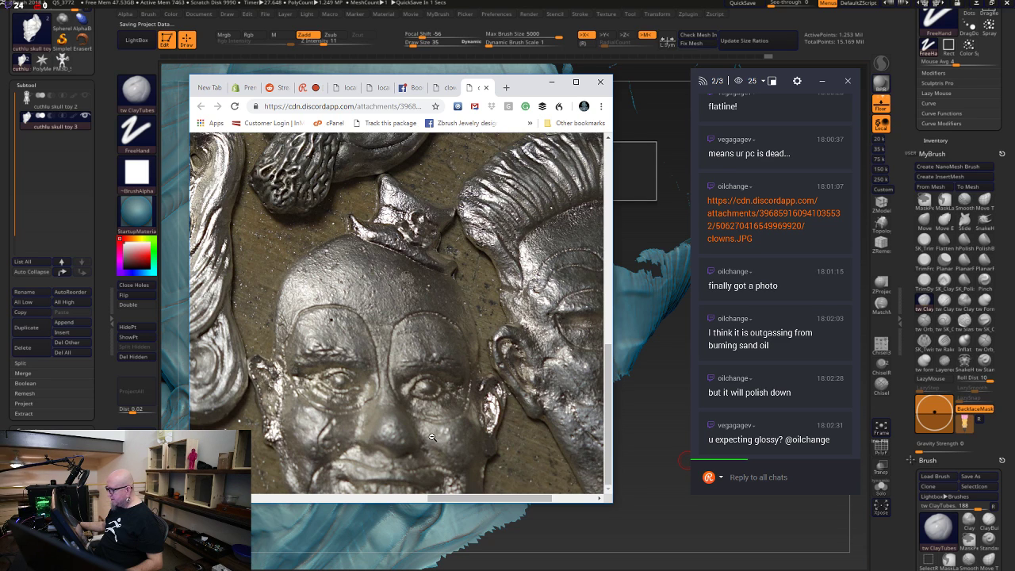
scroll(432, 437, "up", 3)
scroll(423, 428, "up", 2)
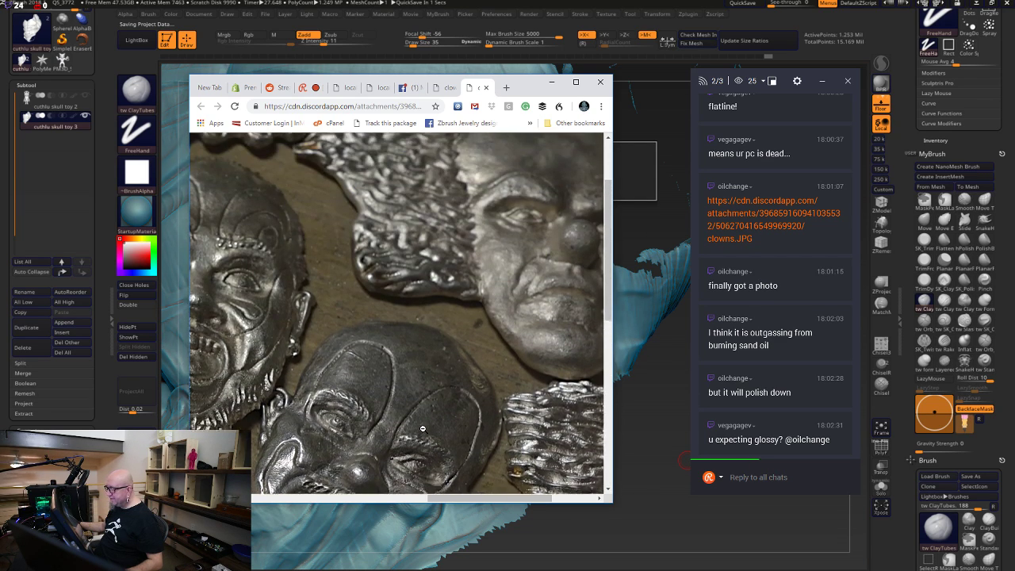
scroll(423, 428, "up", 2)
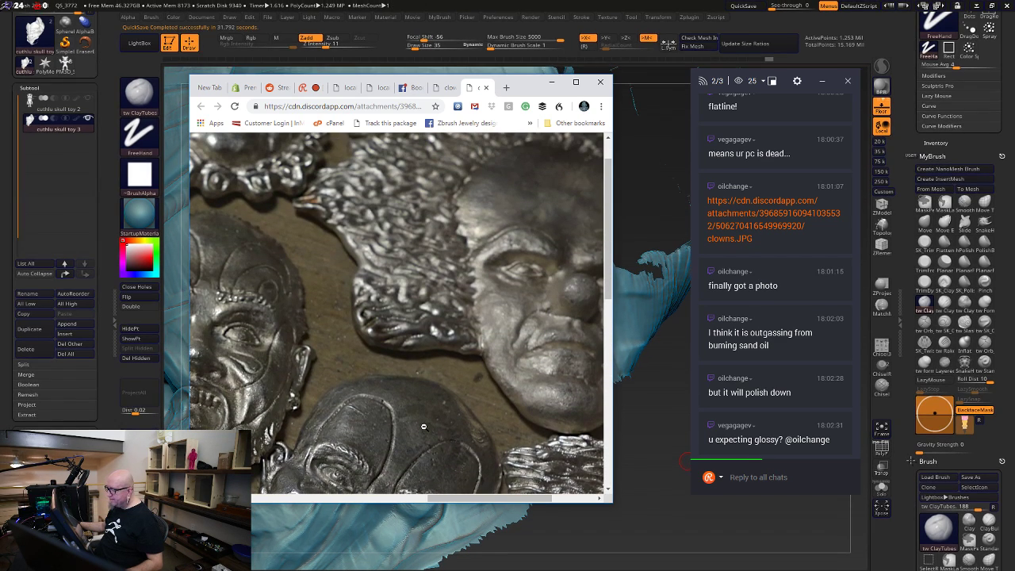
Inspect the round-nosed clown and the castings above it up close, and move the browser window off the ZBrush canvas
left_click(346, 360)
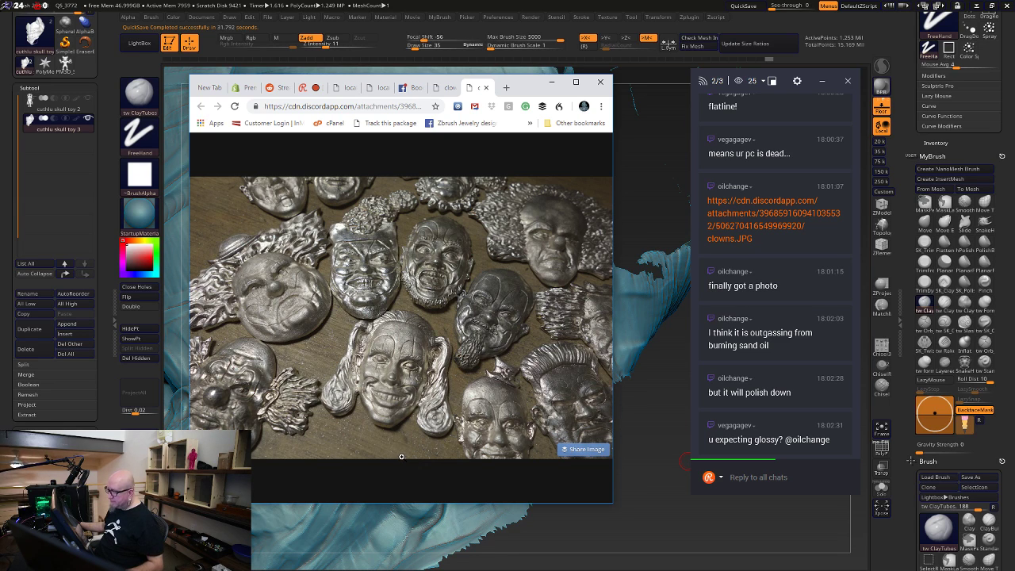
left_click(220, 403)
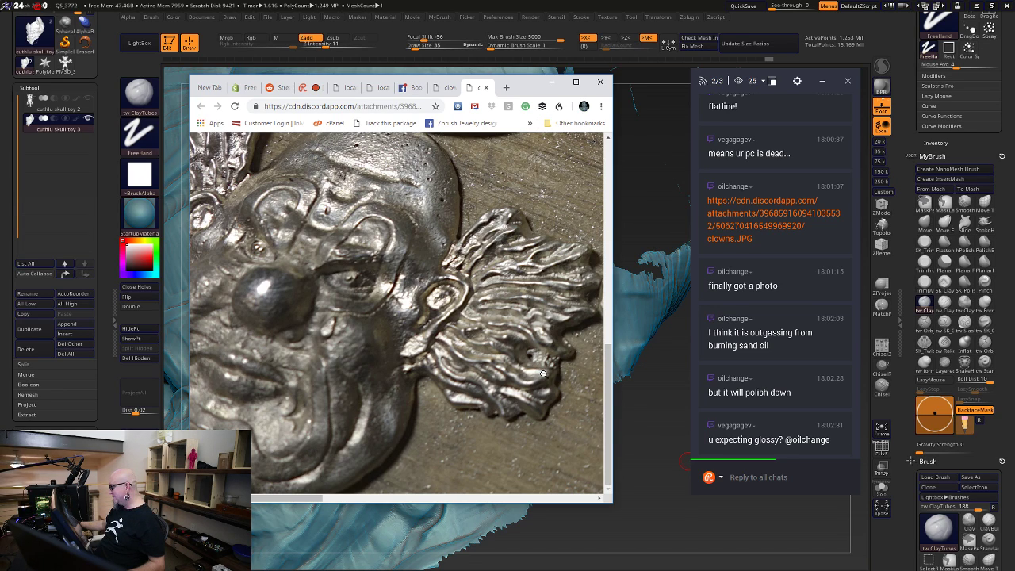
scroll(535, 349, "up", 3)
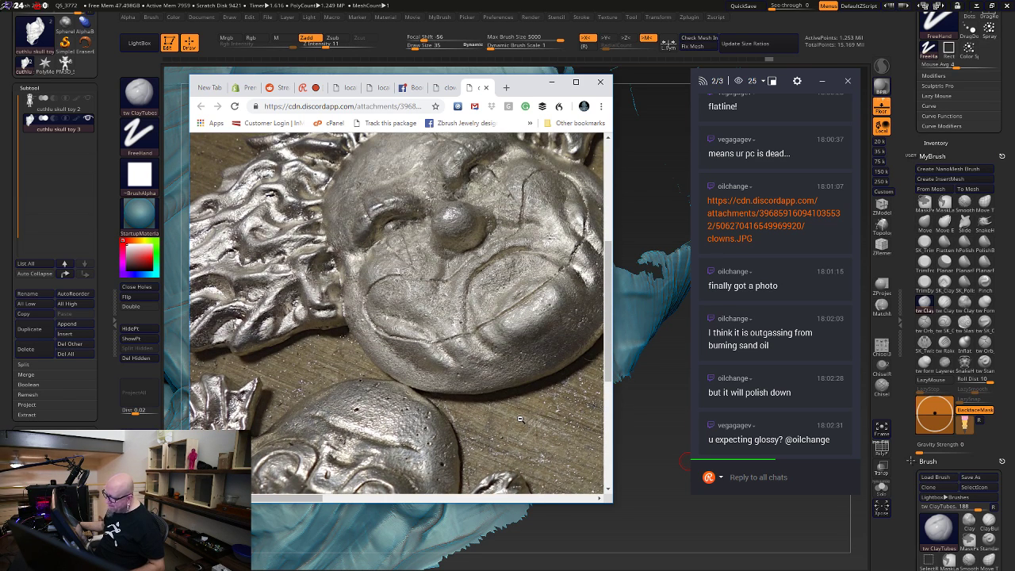
scroll(520, 418, "up", 3)
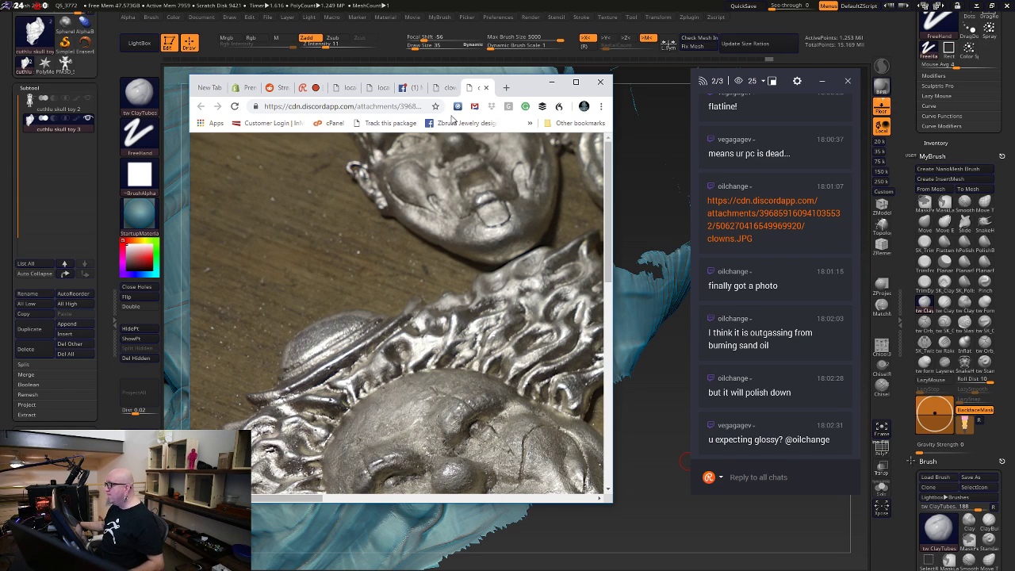
left_click_drag(515, 90, 0, 190)
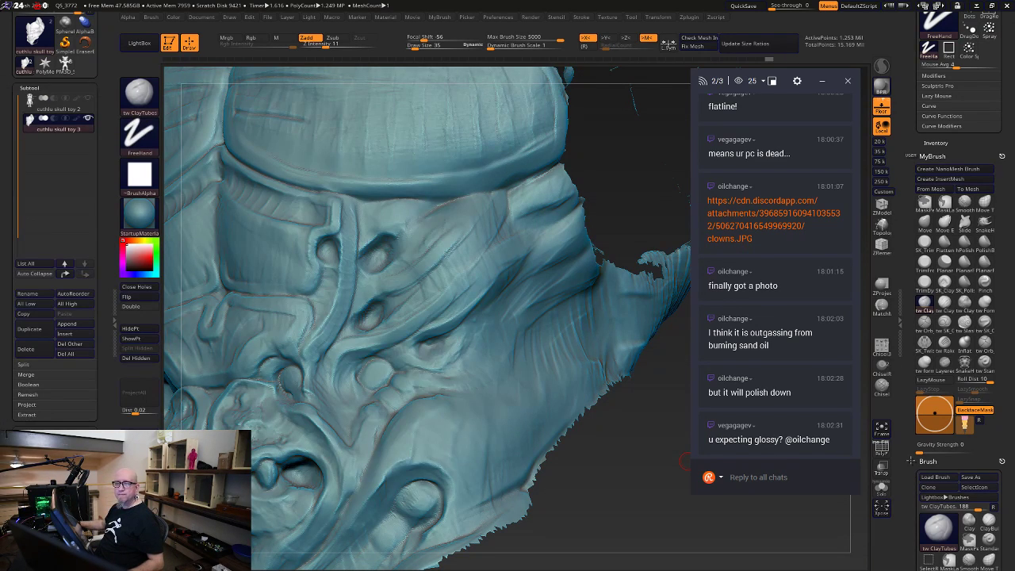
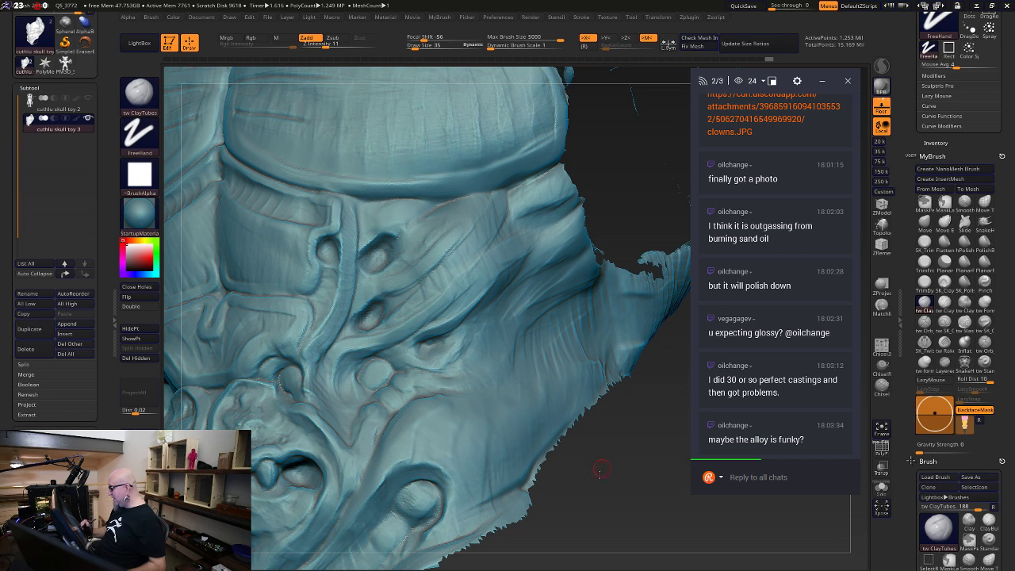
Check toy 3's torso wireframe and smooth the surface around the small hollows at the side of the abdomen
left_click_drag(600, 471, 610, 446)
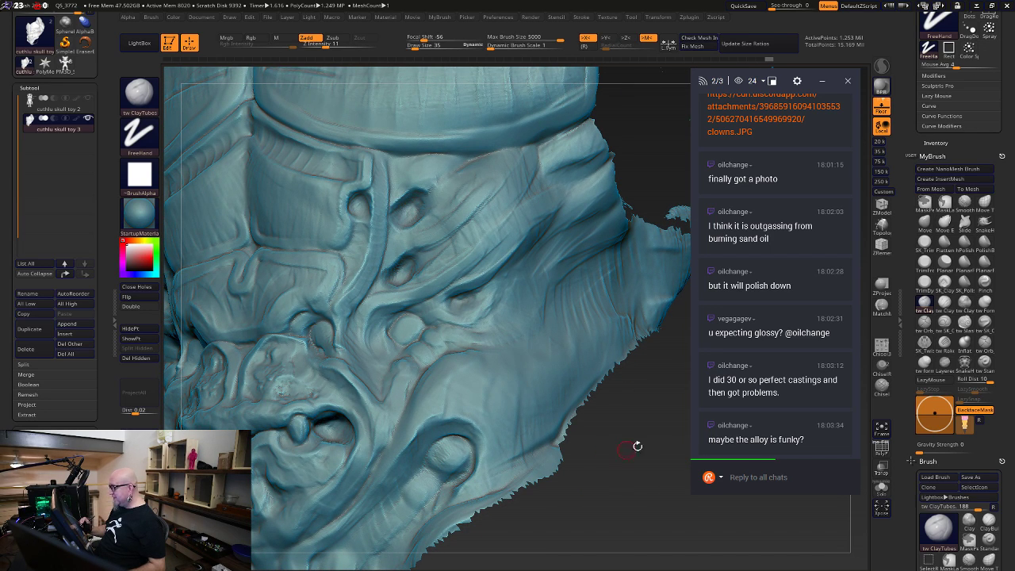
left_click(884, 450)
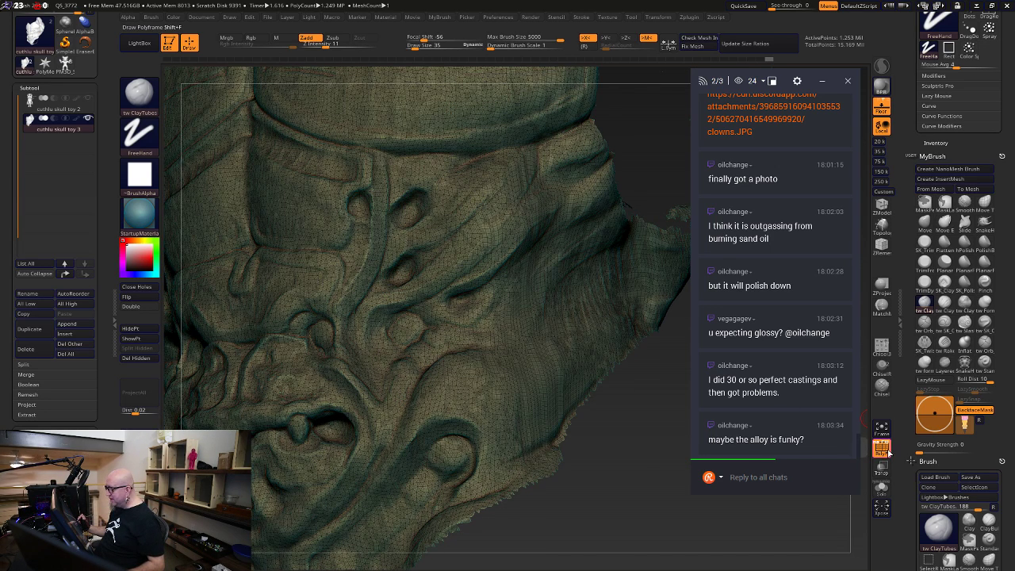
left_click(888, 449)
left_click_drag(650, 484, 605, 486)
key("shift")
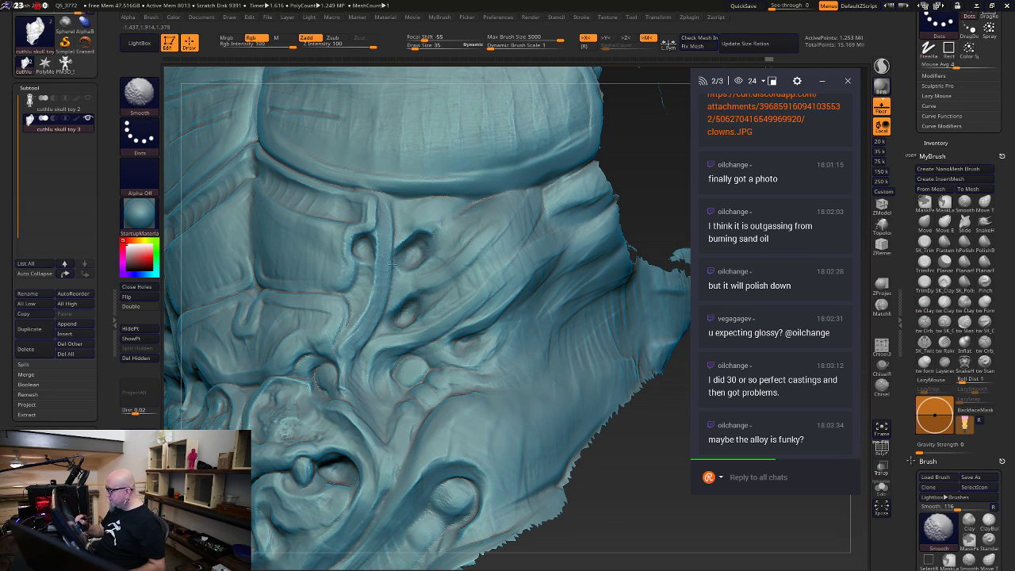
mouse_move(392, 265)
left_mouse_down("shift")
mouse_move(413, 230)
mouse_move(428, 258)
left_mouse_up("shift")
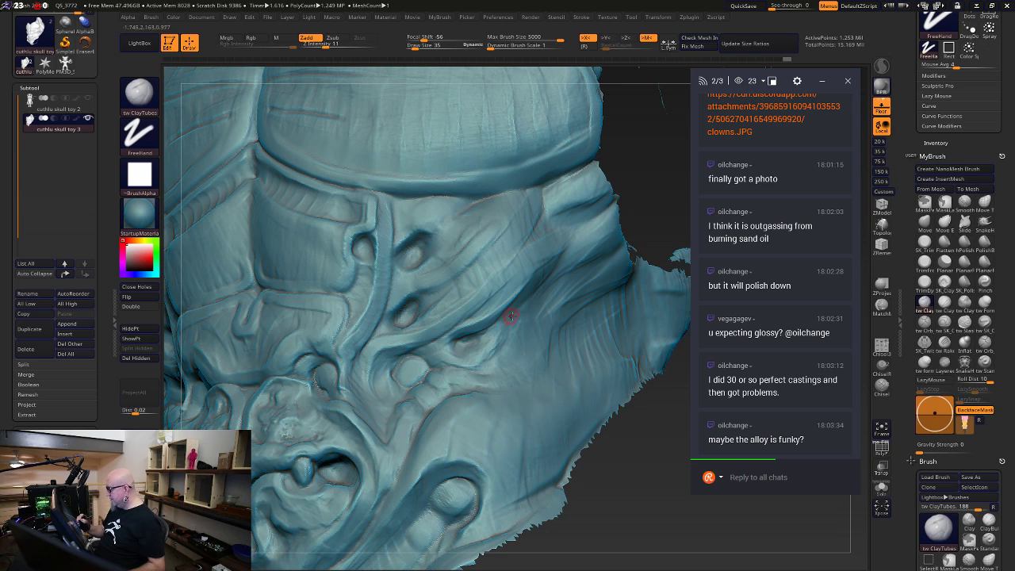
Switch to the cuthlu skull toy 2 subtool and smooth the round knob at the side of its lower abdomen
left_click_drag(605, 532, 379, 424, "alt")
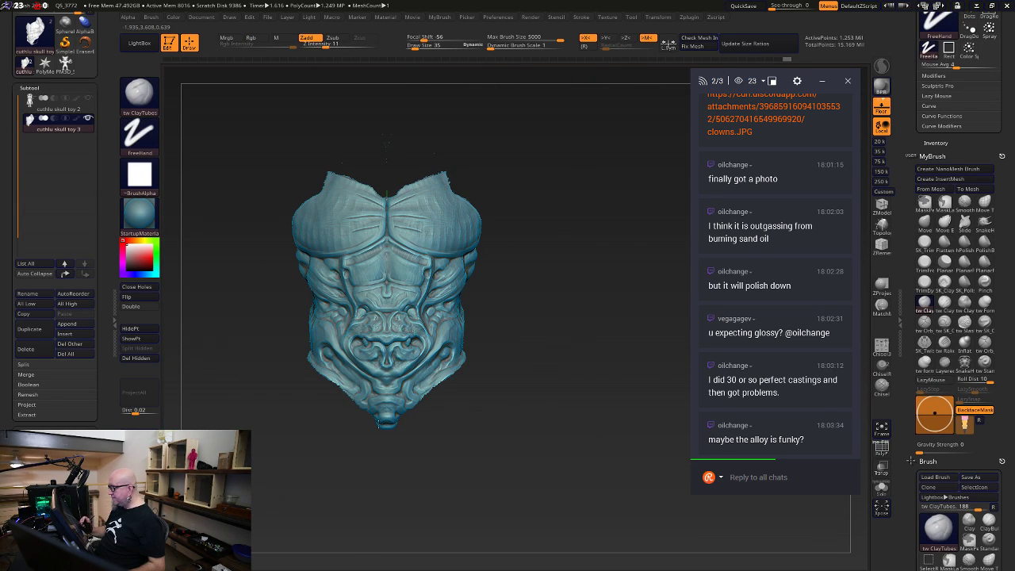
left_click(45, 109)
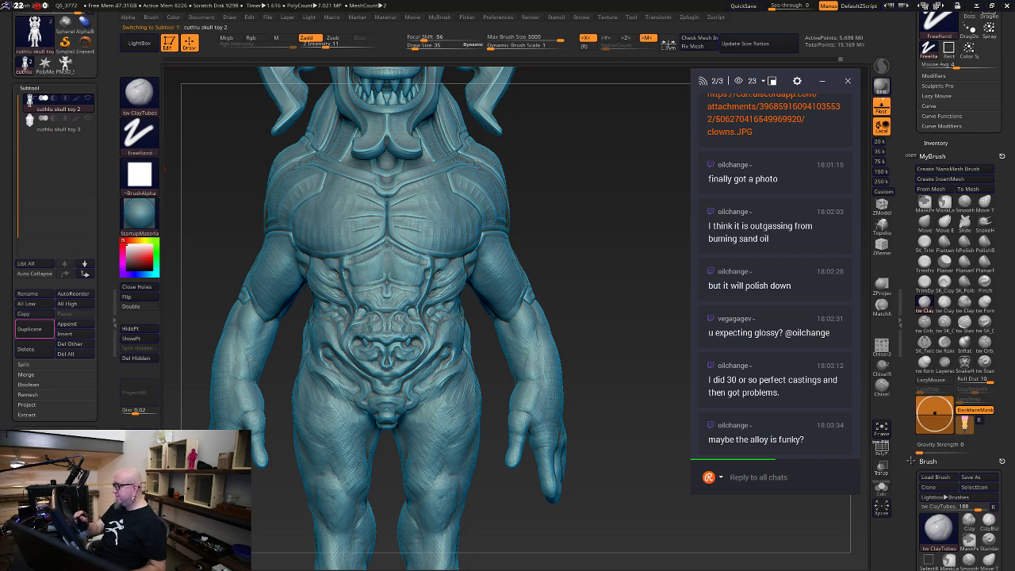
left_click_drag(630, 271, 627, 394, "alt")
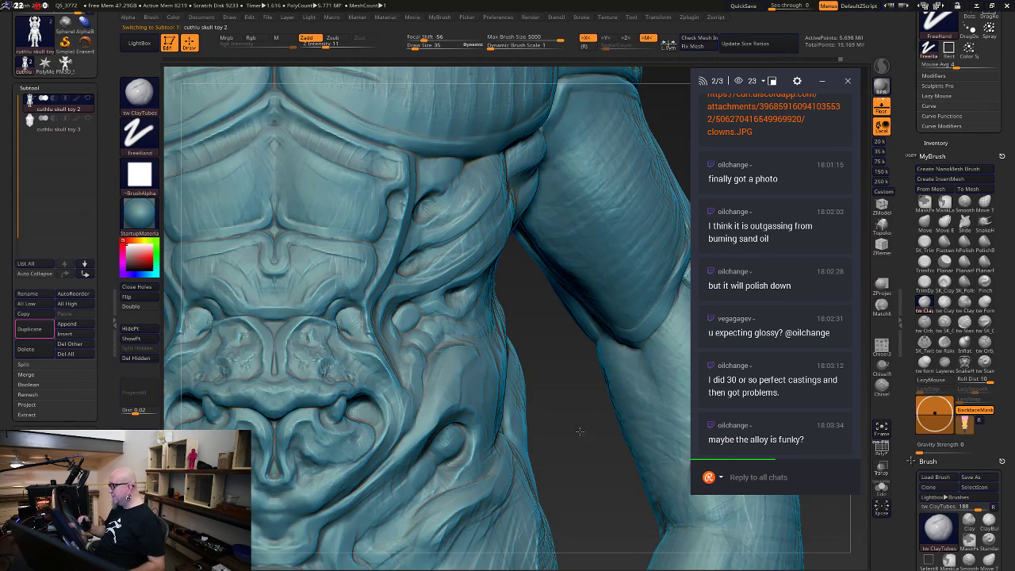
left_click_drag(581, 430, 623, 414)
mouse_move(635, 436)
left_mouse_down("alt")
mouse_move(648, 448)
mouse_move(677, 423)
mouse_move(662, 296)
left_mouse_up("alt")
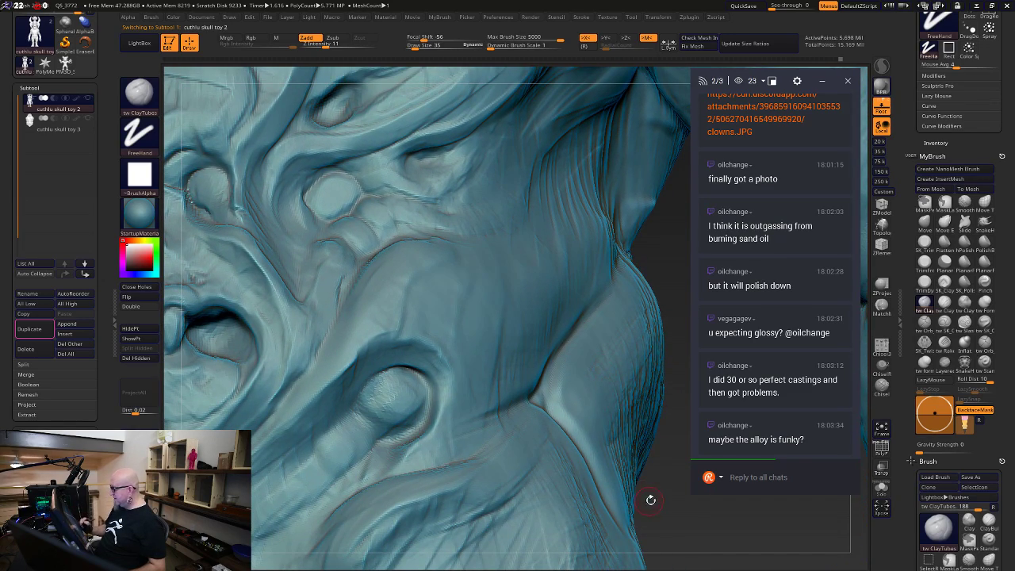
mouse_move(651, 501)
left_mouse_down()
mouse_move(670, 509)
mouse_move(586, 493)
left_mouse_up()
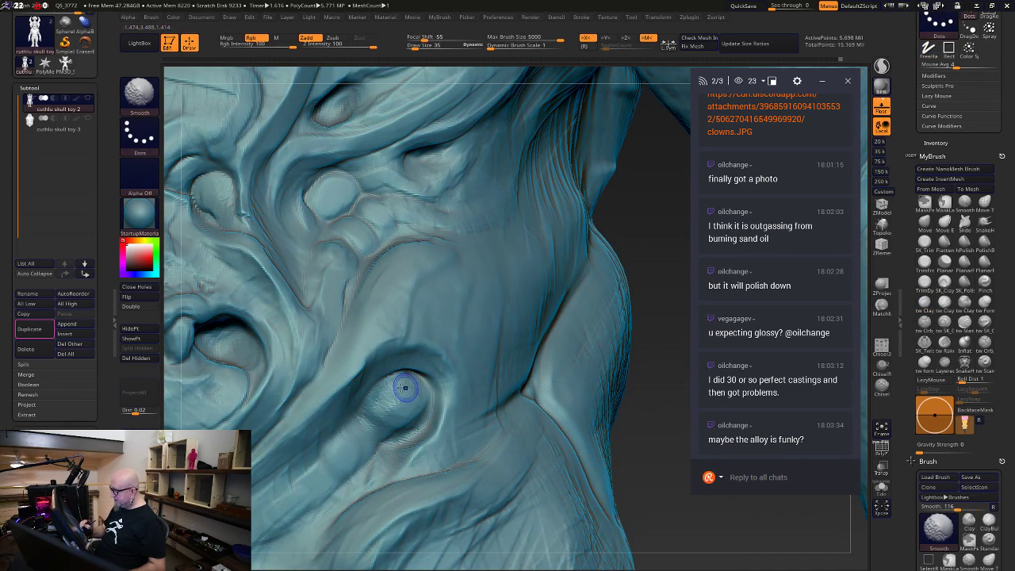
left_click_drag(406, 388, 381, 394, "shift")
Isolate toy 2's torso polygroup and frame the side of the abdomen just below the chest close up
key("ctrl+shift")
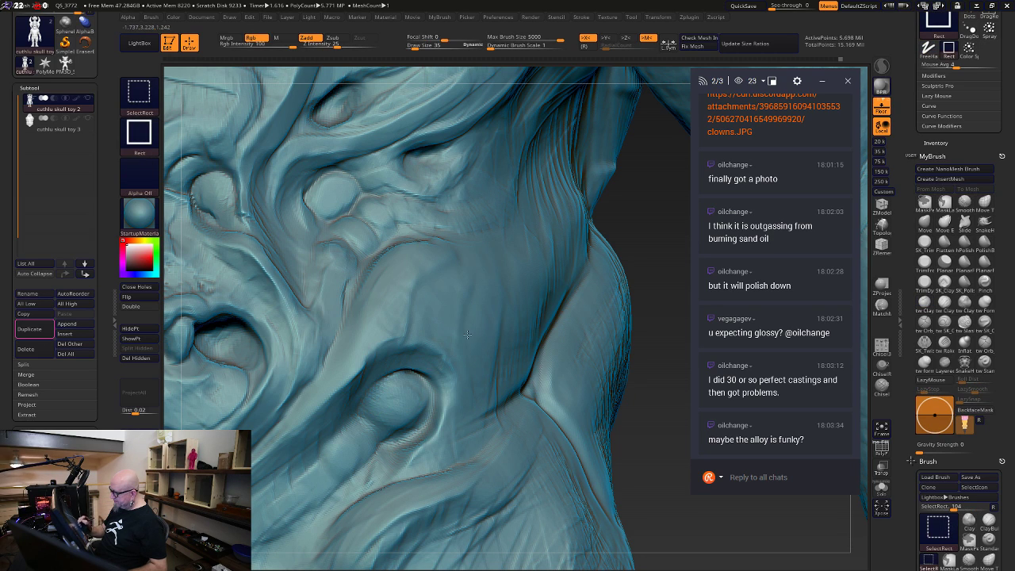
left_click(468, 337, "ctrl+shift")
left_click_drag(600, 400, 625, 510)
left_click_drag(655, 368, 615, 446, "alt")
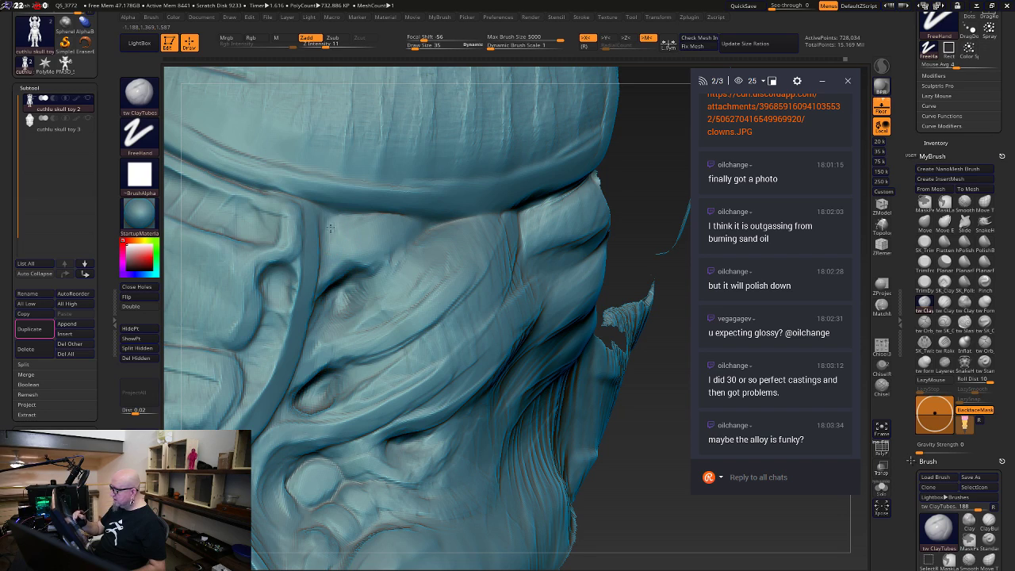
Build up the chest's lower rim above the side of the abdomen with tw ClayTubes strokes at draw size 48, and smooth it
mouse_move(331, 228)
left_mouse_down()
mouse_move(352, 222)
mouse_move(328, 225)
left_mouse_up()
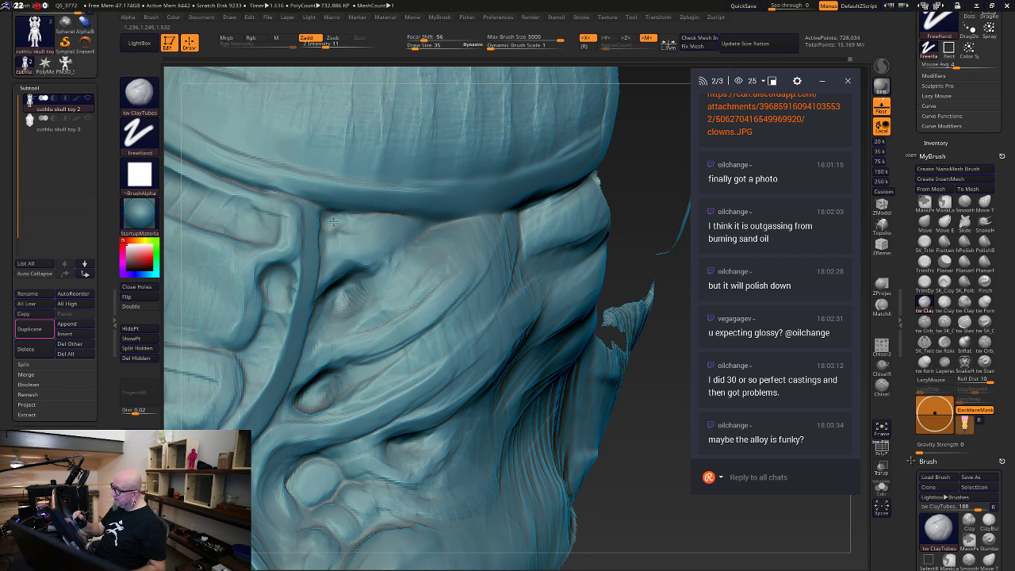
mouse_move(334, 222)
left_mouse_down()
mouse_move(328, 236)
mouse_move(328, 220)
mouse_move(347, 230)
left_mouse_up()
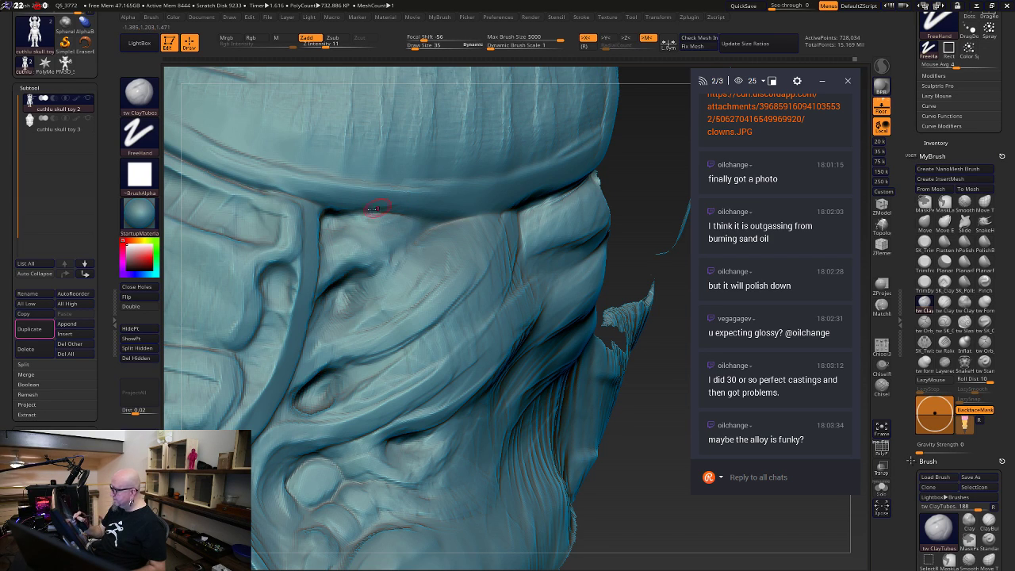
mouse_move(369, 204)
left_mouse_down()
mouse_move(454, 215)
mouse_move(510, 195)
left_mouse_up()
right_click_drag(508, 188, 500, 189)
key("space")
left_click(455, 212)
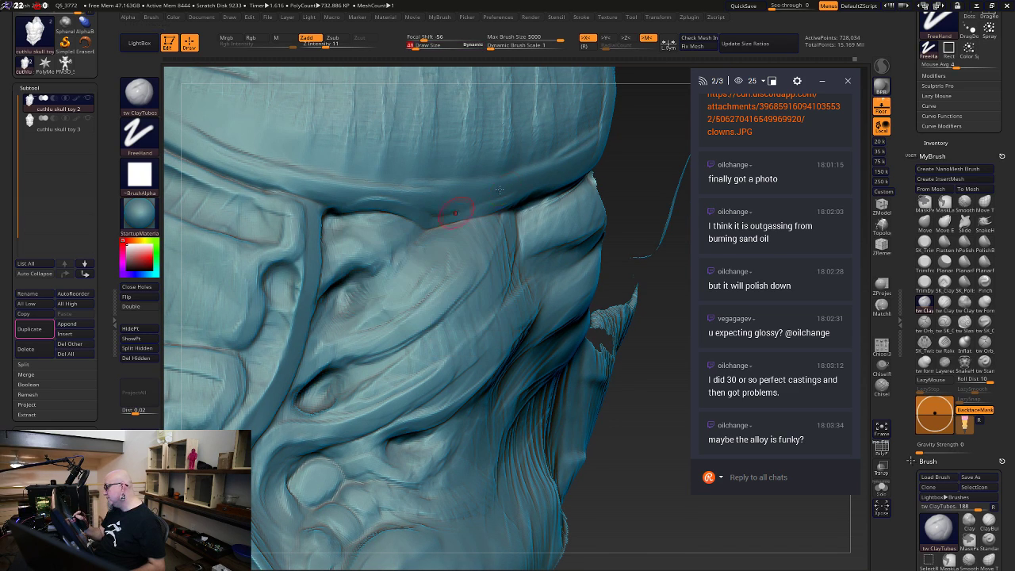
mouse_move(499, 189)
left_mouse_down()
mouse_move(533, 188)
mouse_move(449, 210)
mouse_move(316, 195)
left_mouse_up()
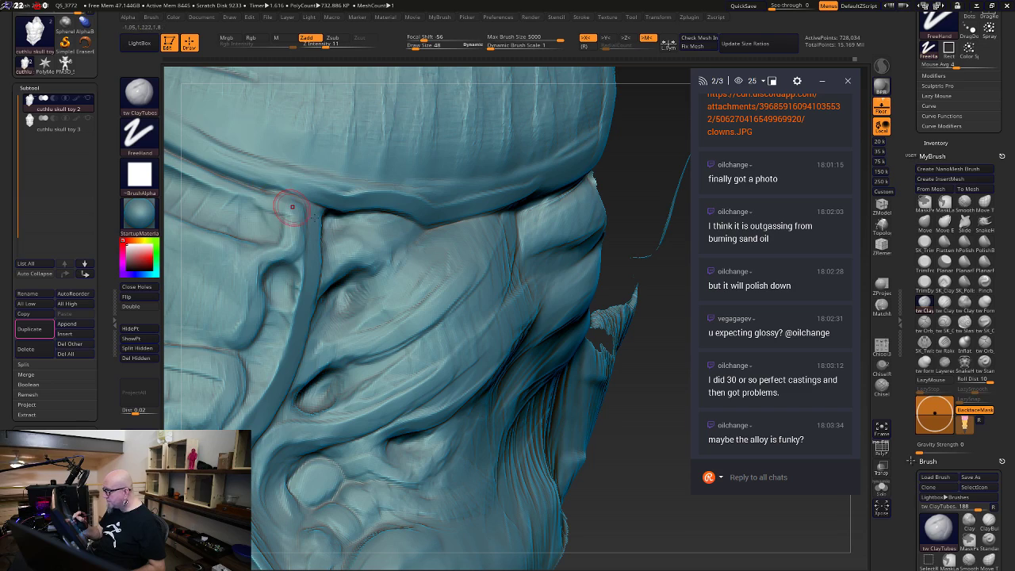
key("shift")
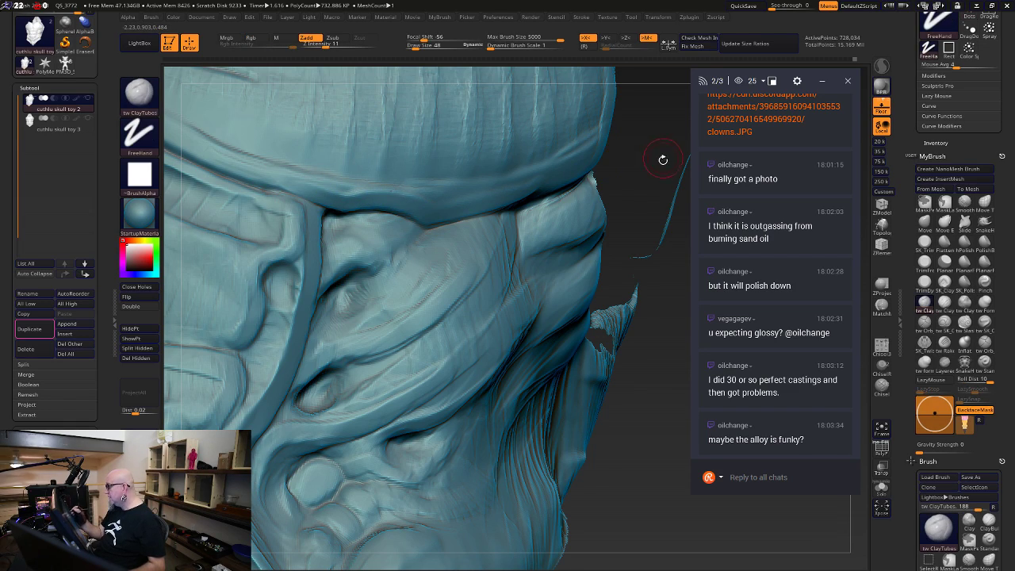
Fill out the band along the chest's lower edge from underneath with long clay strokes and smooth it
mouse_move(664, 159)
left_mouse_down()
mouse_move(662, 269)
mouse_move(562, 411)
mouse_move(616, 423)
mouse_move(578, 226)
mouse_move(682, 127)
mouse_move(453, 204)
left_mouse_up()
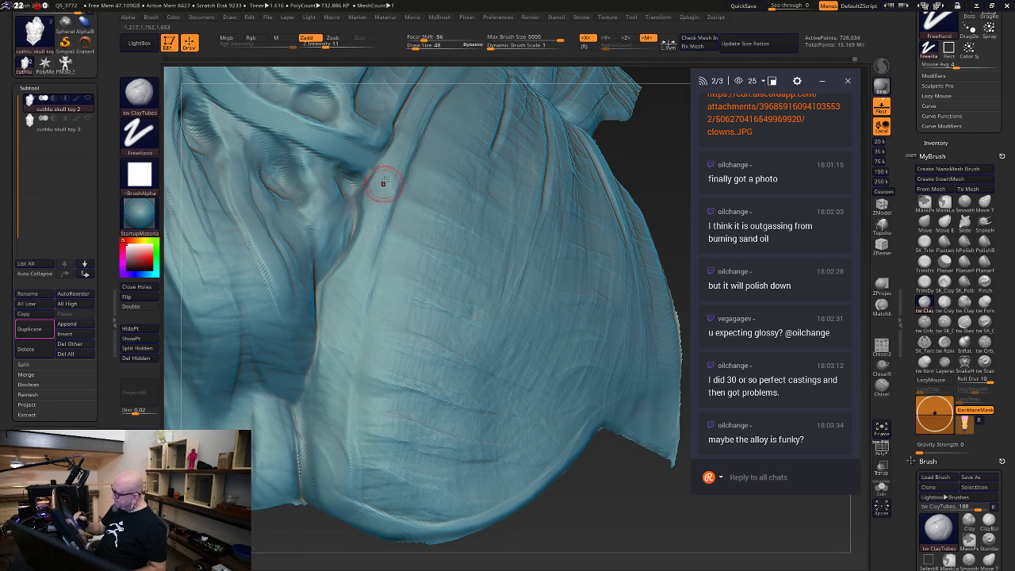
mouse_move(362, 201)
left_mouse_down()
mouse_move(365, 236)
mouse_move(331, 303)
mouse_move(307, 434)
mouse_move(313, 490)
mouse_move(337, 352)
left_mouse_up()
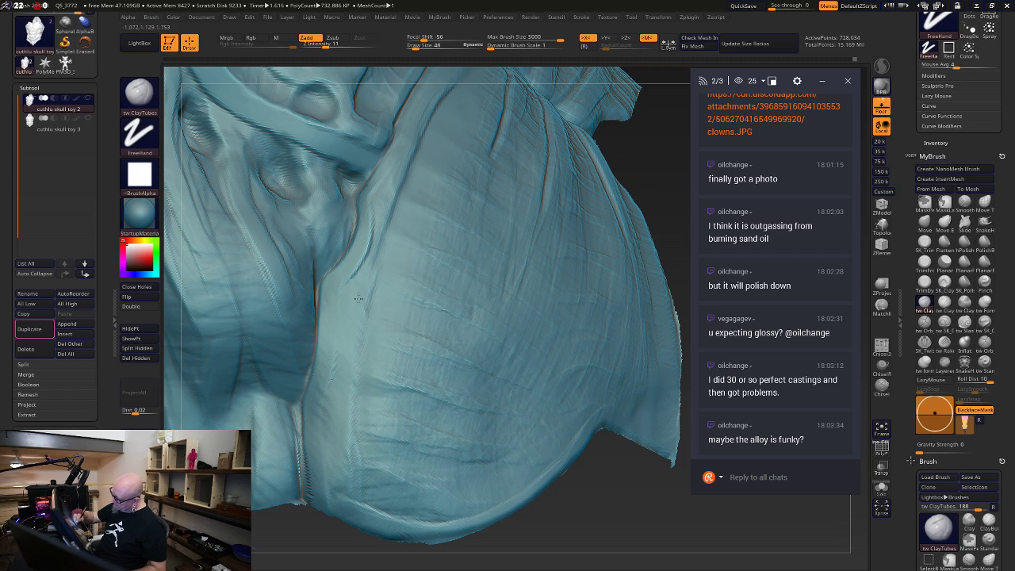
mouse_move(357, 298)
left_mouse_down()
mouse_move(402, 150)
mouse_move(426, 106)
left_mouse_up()
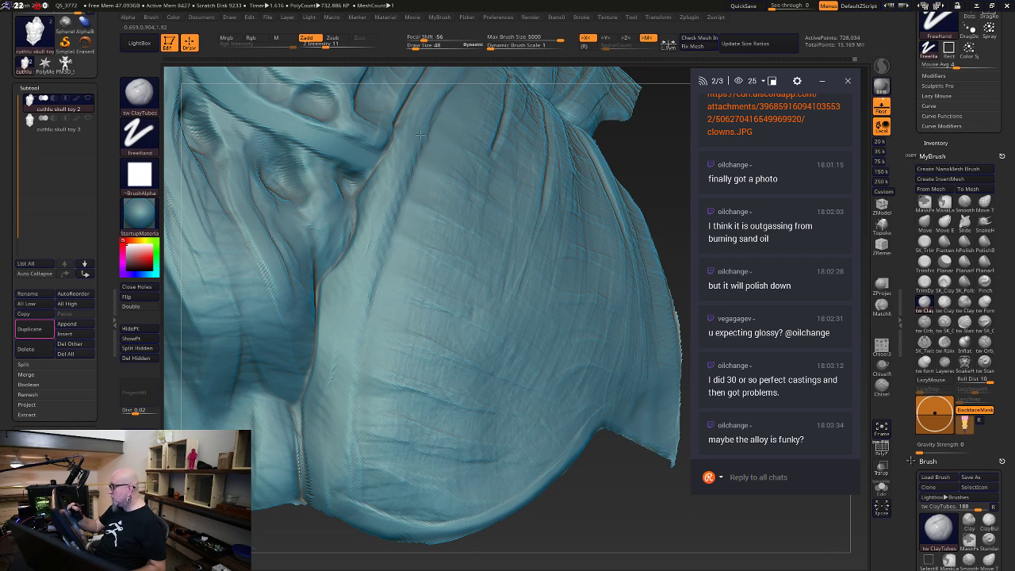
key("shift")
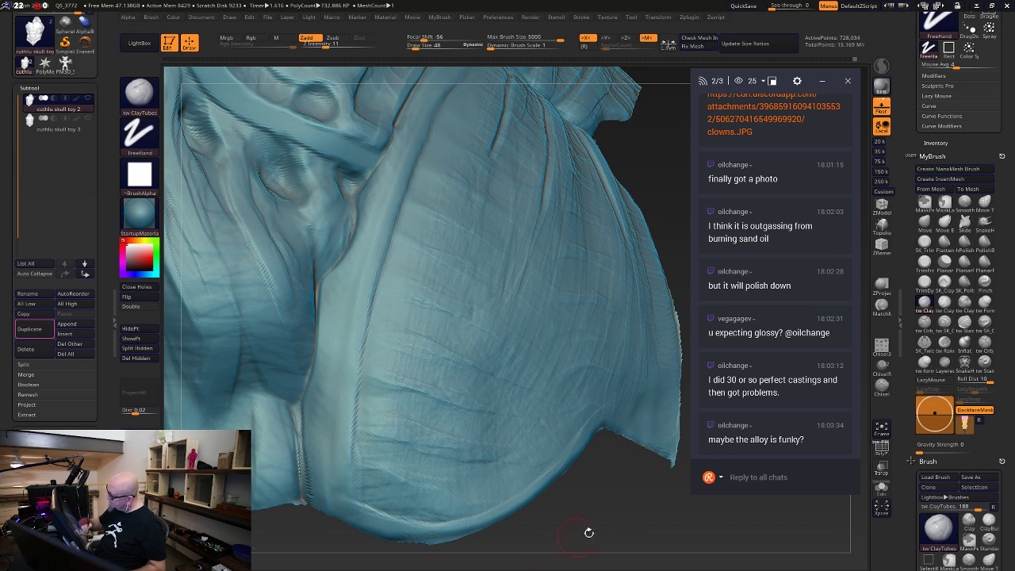
Extend the chest's lower rim over the side muscle around the small notch and smooth its edge
left_click_drag(588, 532, 585, 512)
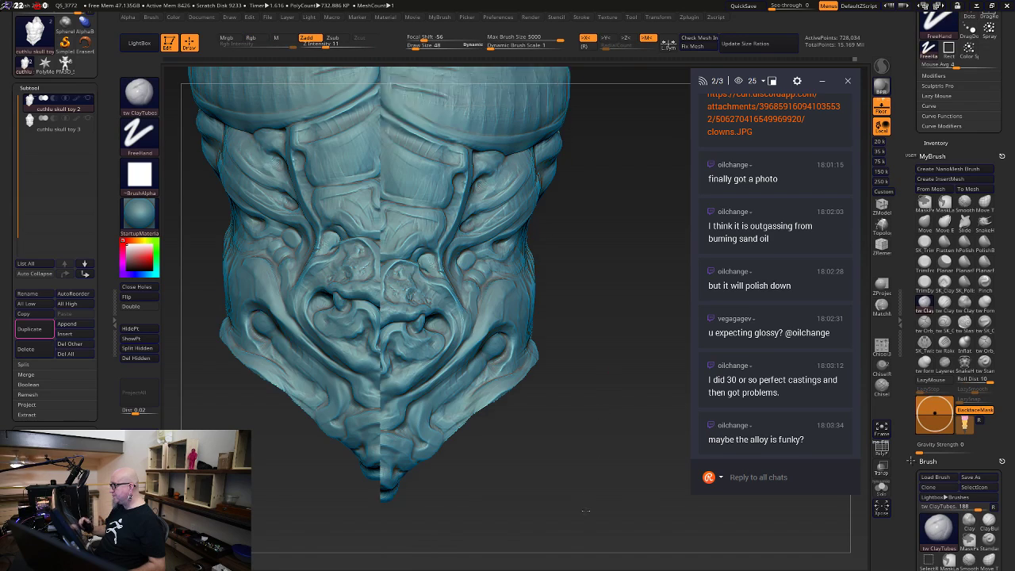
left_click_drag(635, 349, 666, 441, "alt")
left_click_drag(667, 490, 481, 466)
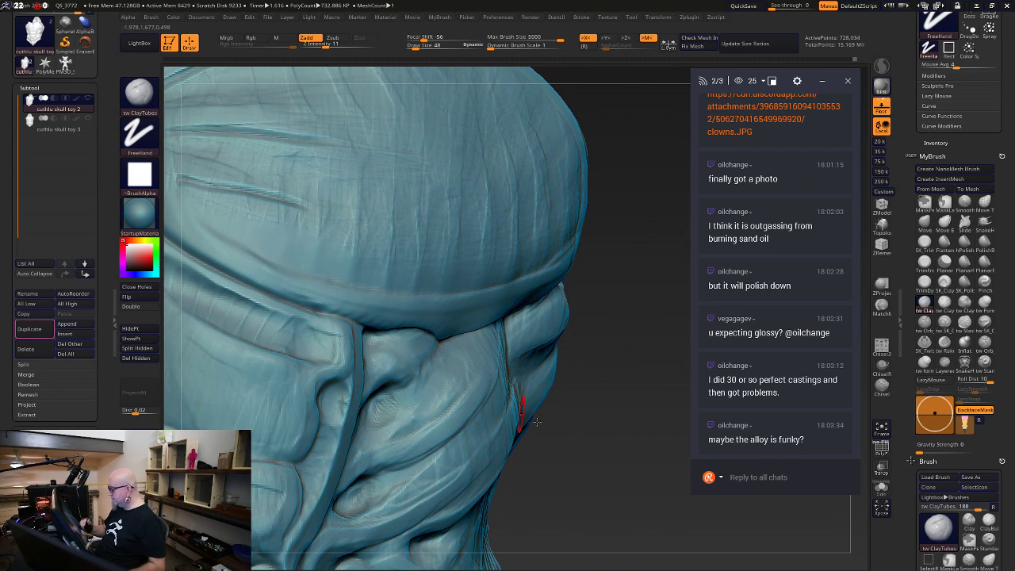
left_click_drag(536, 421, 430, 301)
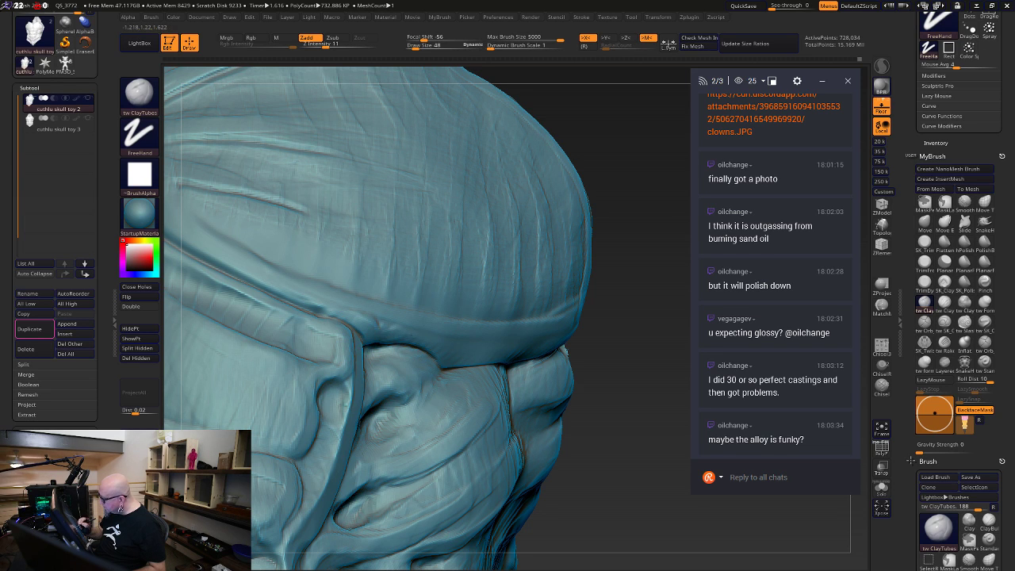
mouse_move(641, 322)
left_mouse_down()
mouse_move(658, 404)
mouse_move(464, 358)
left_mouse_up()
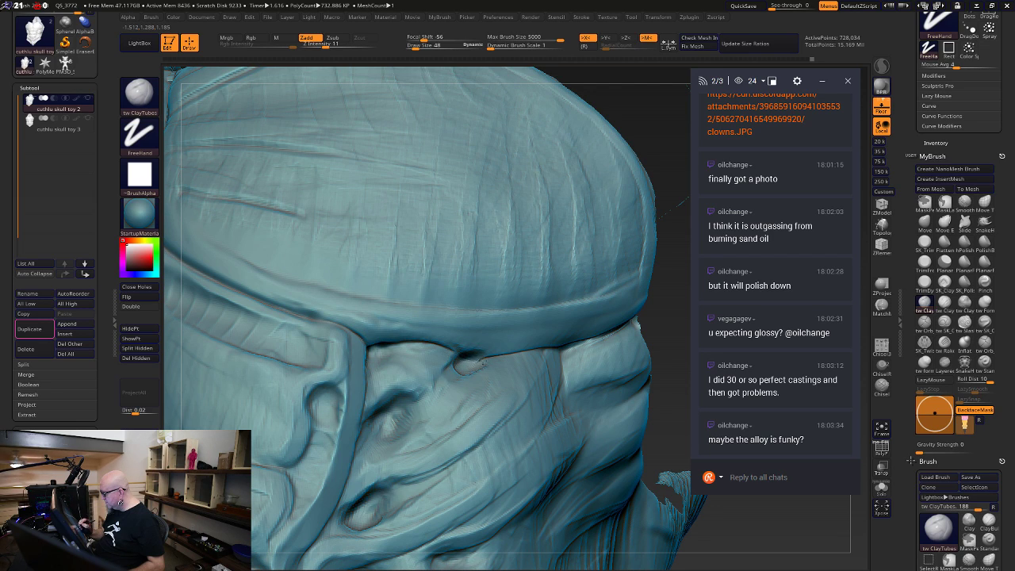
key("shift")
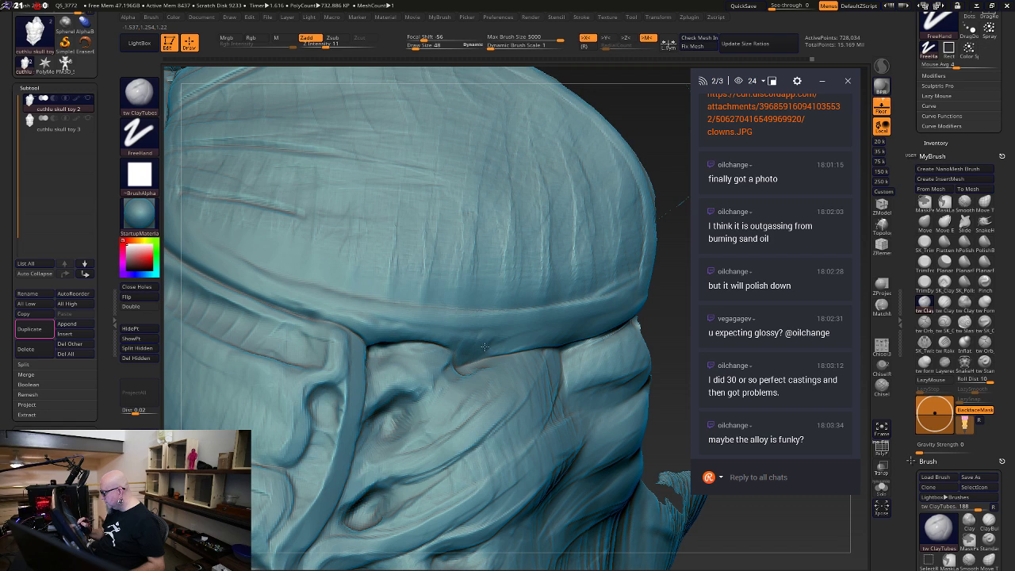
left_click_drag(484, 347, 564, 330)
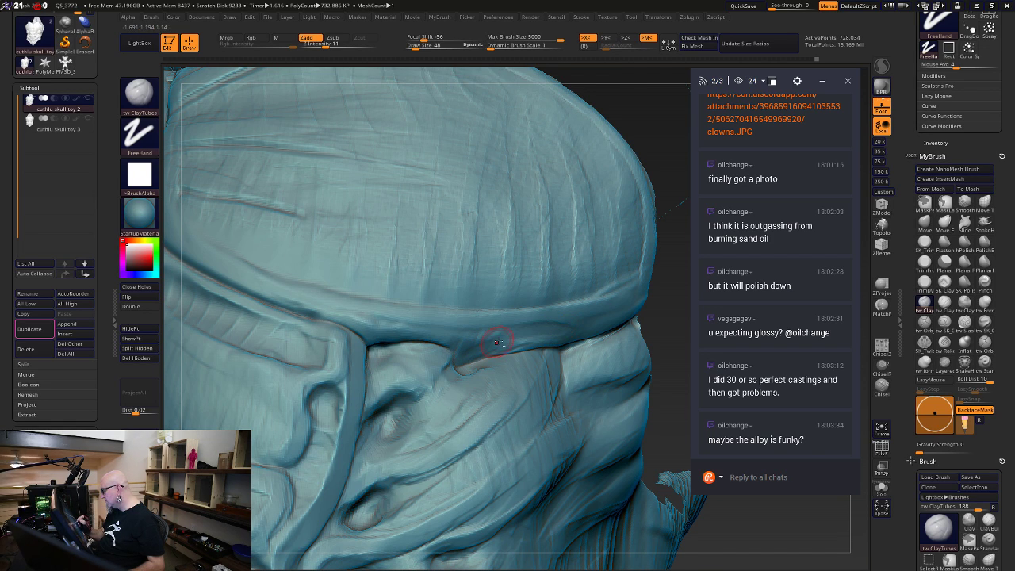
left_click_drag(496, 341, 497, 347)
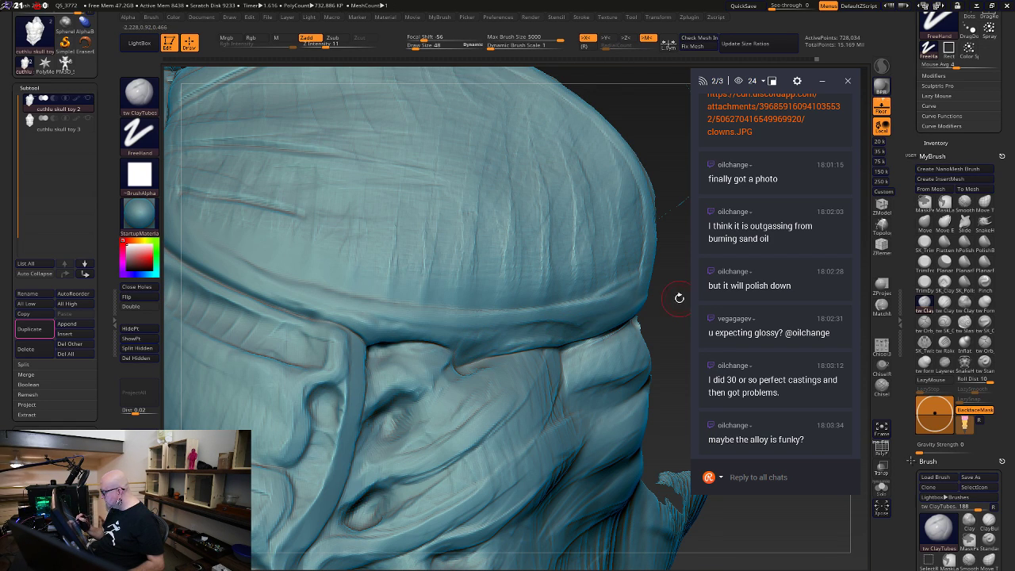
mouse_move(678, 298)
left_mouse_down()
mouse_move(580, 332)
mouse_move(629, 331)
mouse_move(657, 319)
mouse_move(482, 345)
left_mouse_up()
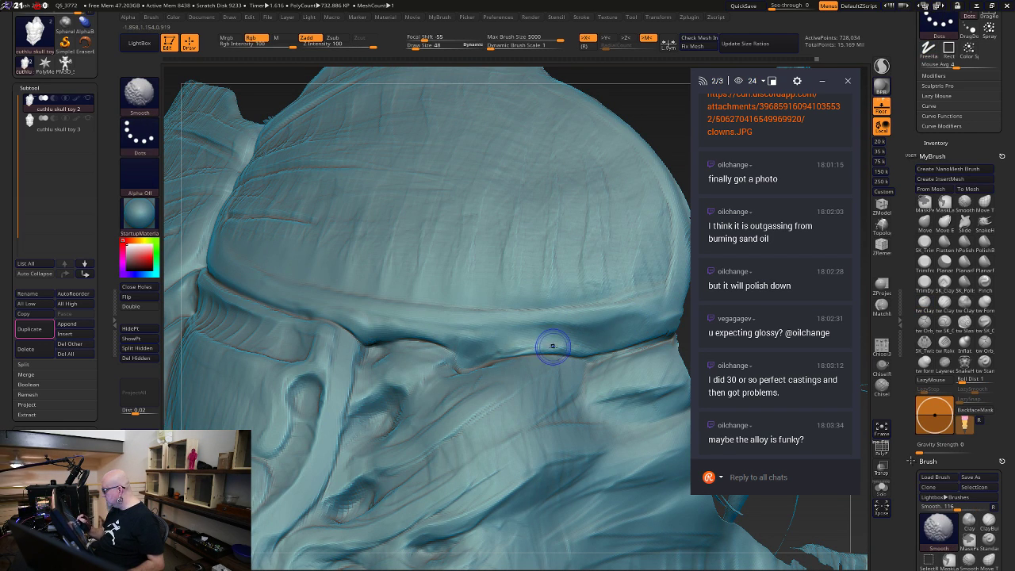
Add clay strokes to the chest's lower rim where it wraps around the side of the torso
mouse_move(680, 344)
left_mouse_down("alt")
mouse_move(636, 192)
mouse_move(643, 267)
left_mouse_up("alt")
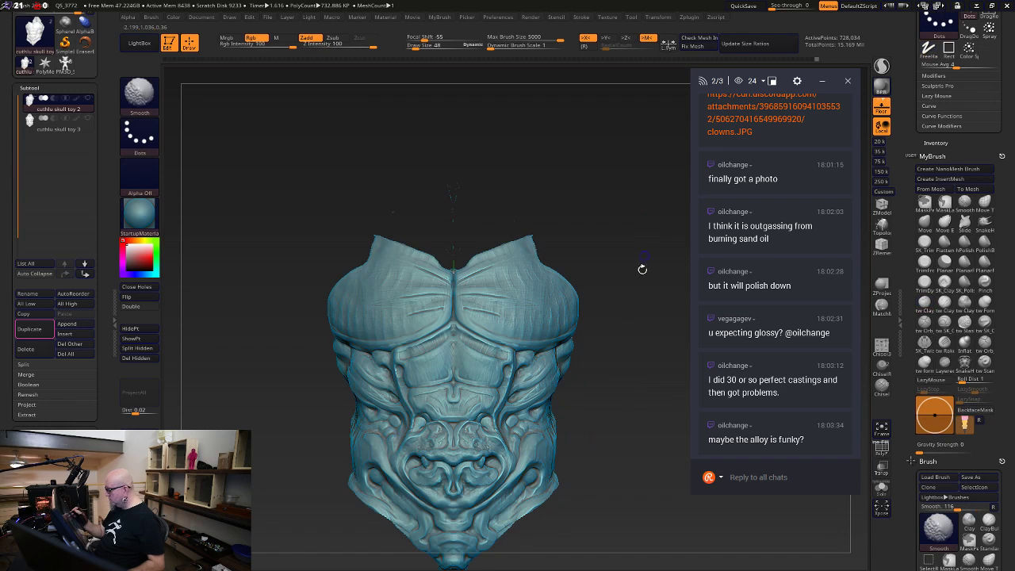
mouse_move(637, 489)
left_mouse_down("alt")
mouse_move(597, 540)
mouse_move(543, 517)
left_mouse_up("alt")
left_click_drag(591, 492, 595, 539, "alt")
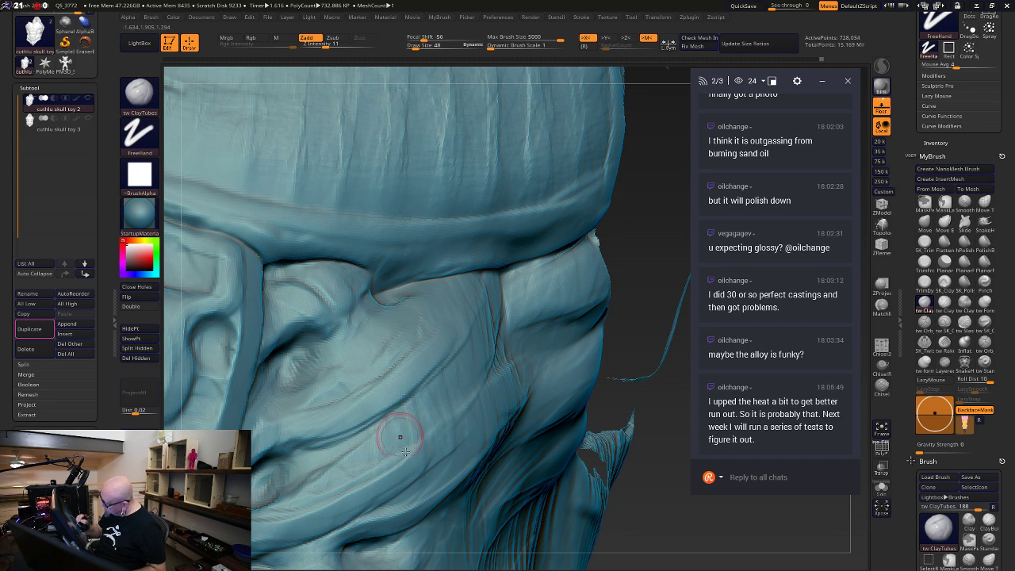
left_click_drag(651, 513, 621, 483)
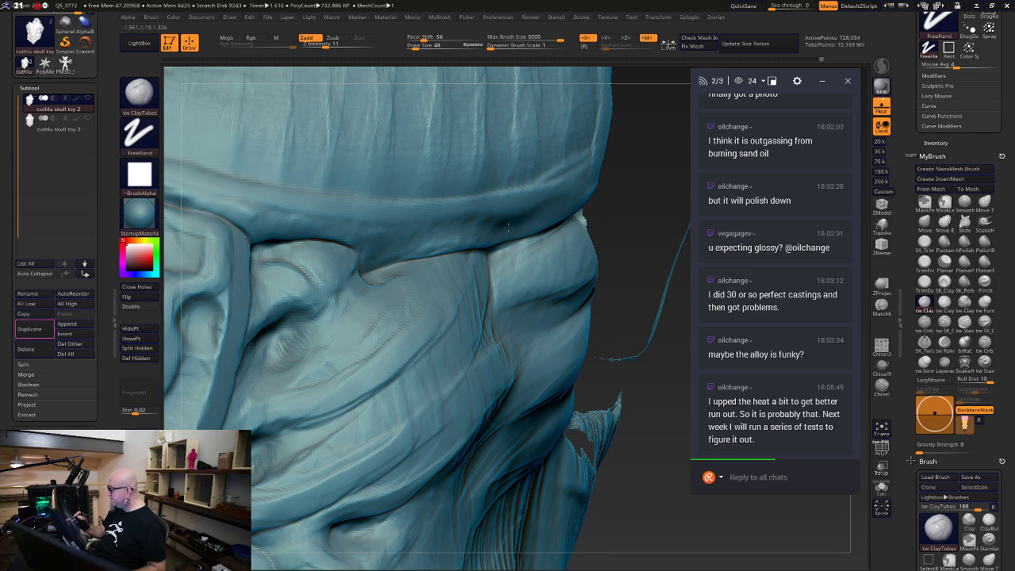
left_click_drag(654, 204, 582, 205)
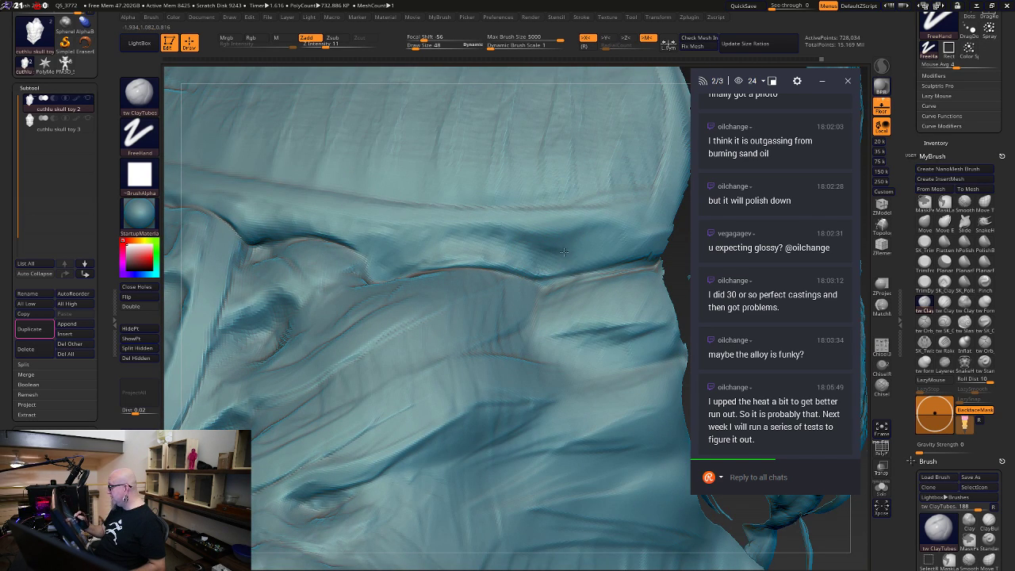
mouse_move(598, 241)
left_mouse_down()
mouse_move(642, 241)
mouse_move(551, 211)
mouse_move(476, 211)
mouse_move(555, 222)
mouse_move(622, 209)
left_mouse_up()
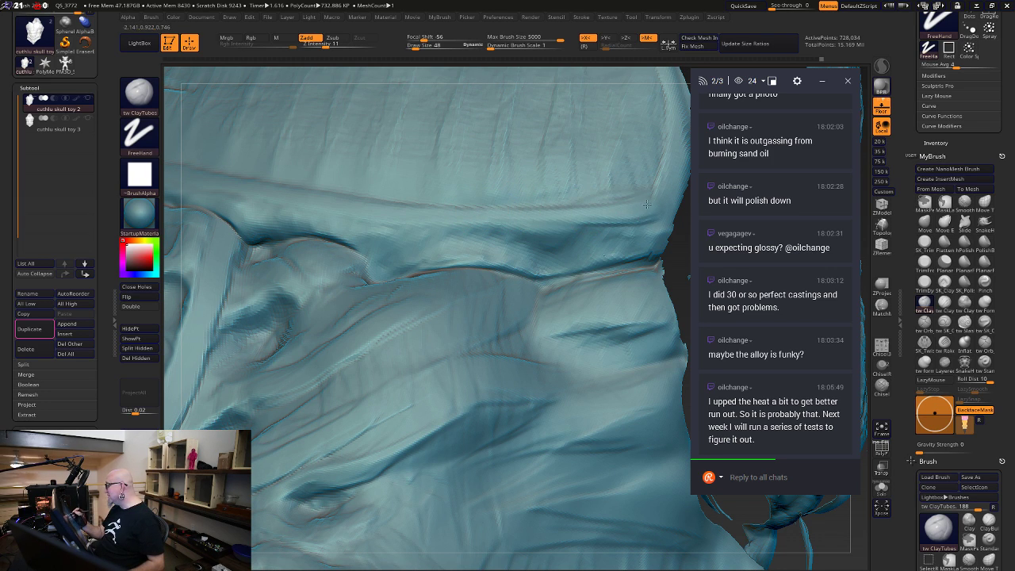
mouse_move(672, 281)
left_mouse_down()
mouse_move(558, 299)
mouse_move(564, 224)
left_mouse_up()
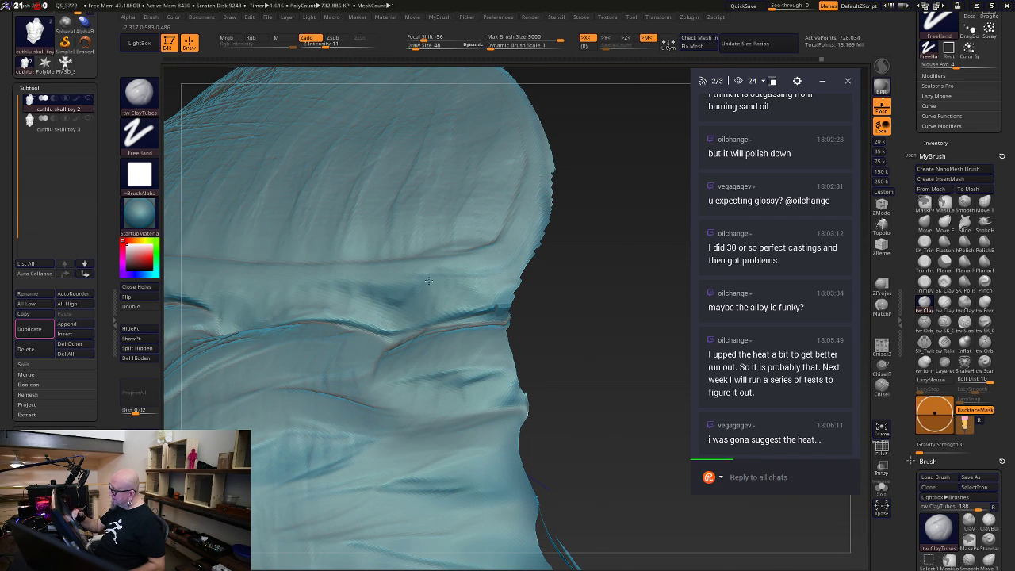
left_click_drag(564, 408, 512, 437)
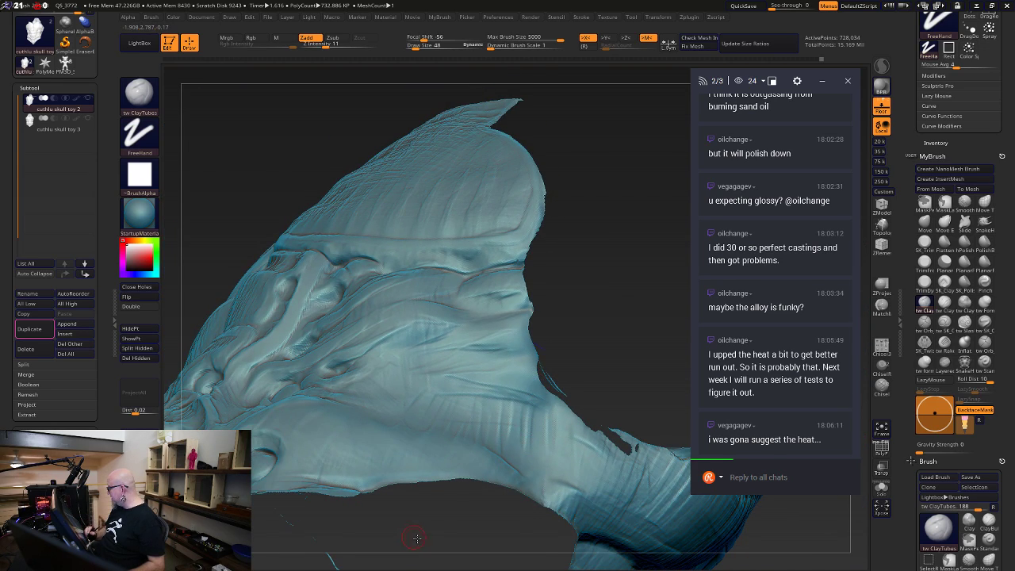
Cut a crease beneath the chest's lower rim, beside the vertical strap, with the tw Slash brush at Z Intensity 17
left_click_drag(417, 539, 441, 544)
mouse_move(530, 534)
left_mouse_down("alt")
mouse_move(566, 480)
mouse_move(546, 476)
mouse_move(600, 420)
left_mouse_up("alt")
left_click_drag(595, 500, 581, 561, "alt")
mouse_move(618, 514)
left_mouse_down()
mouse_move(609, 482)
mouse_move(577, 452)
left_mouse_up()
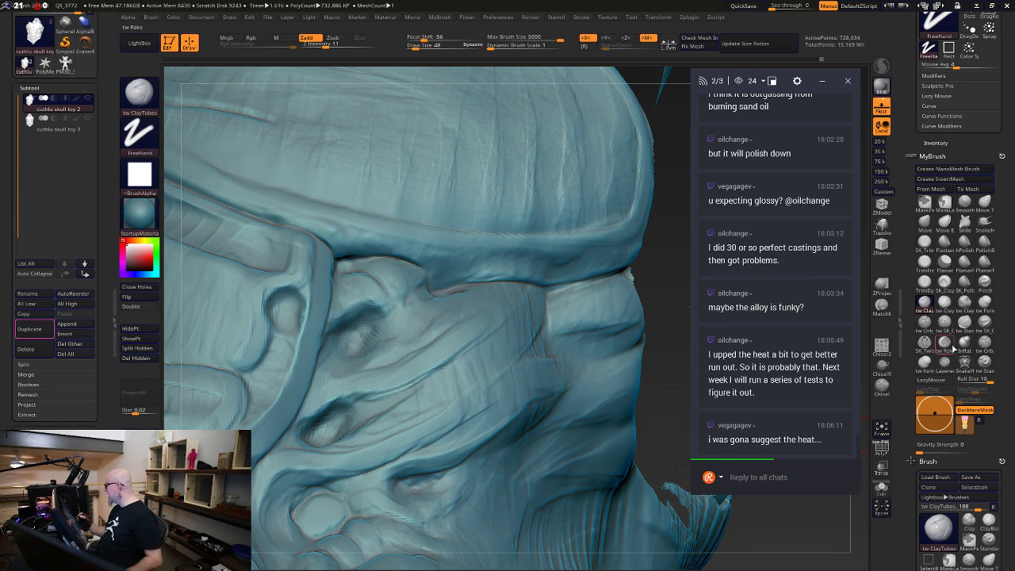
left_click(964, 321)
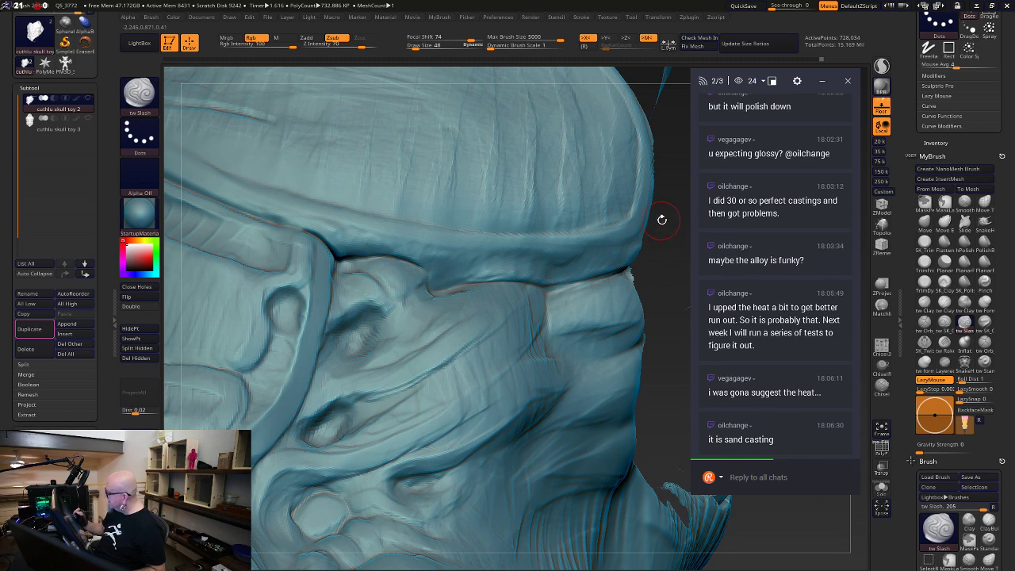
left_click_drag(662, 219, 651, 153)
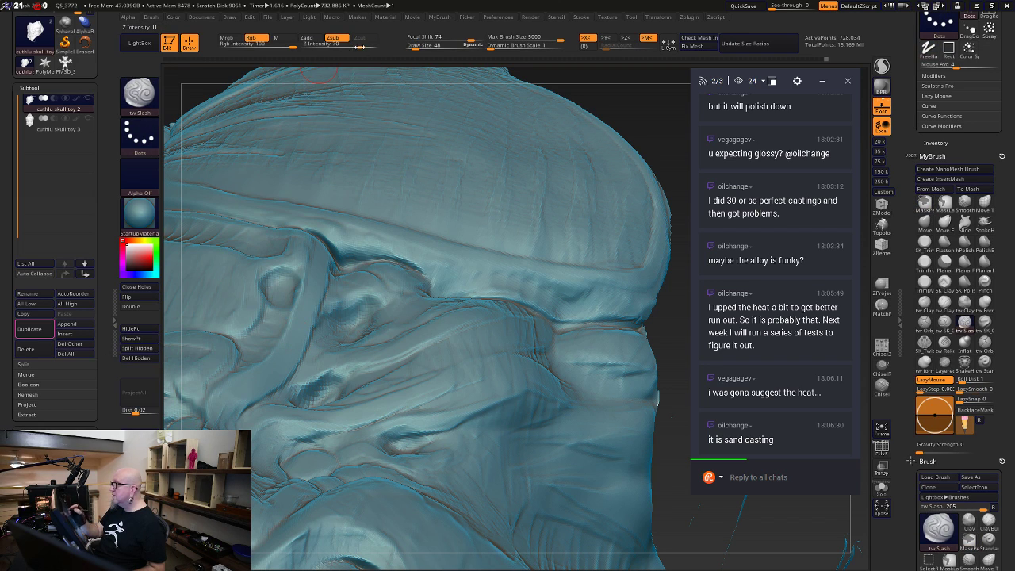
left_click_drag(361, 46, 333, 48)
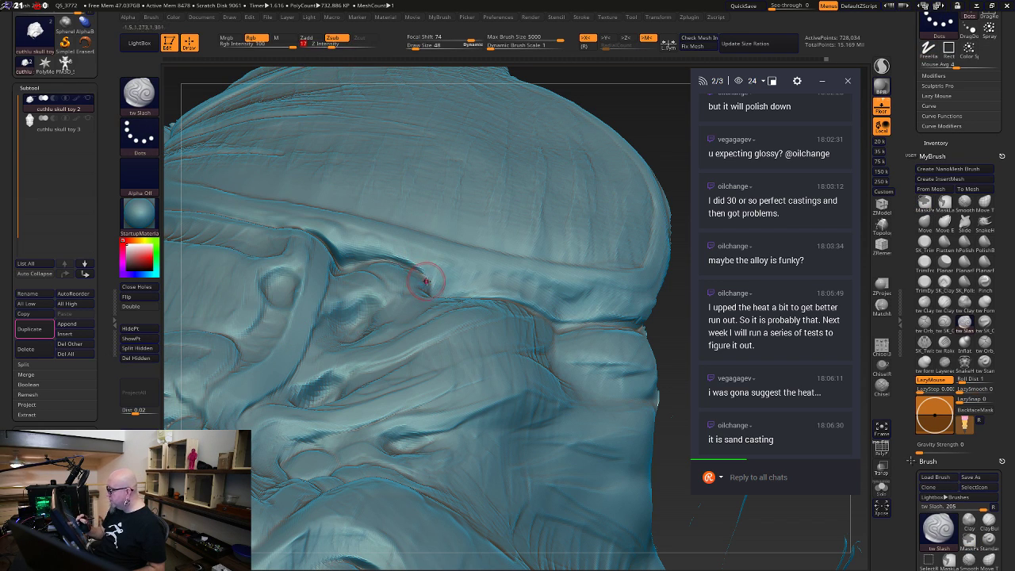
left_click_drag(409, 268, 336, 253)
Smooth the corner where the vertical strap meets the chest's lower rim
left_click_drag(597, 89, 652, 185)
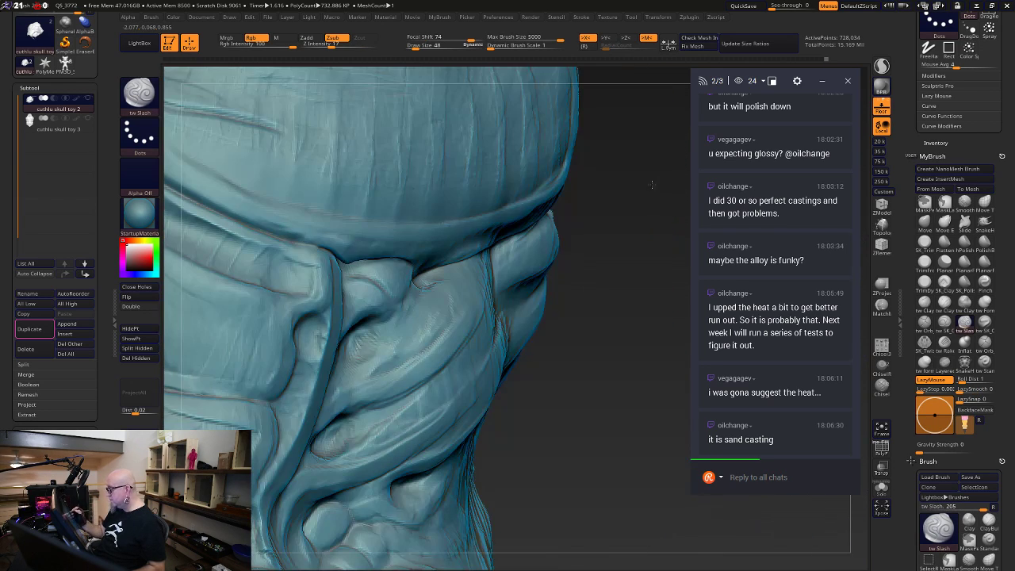
left_click_drag(549, 390, 469, 359)
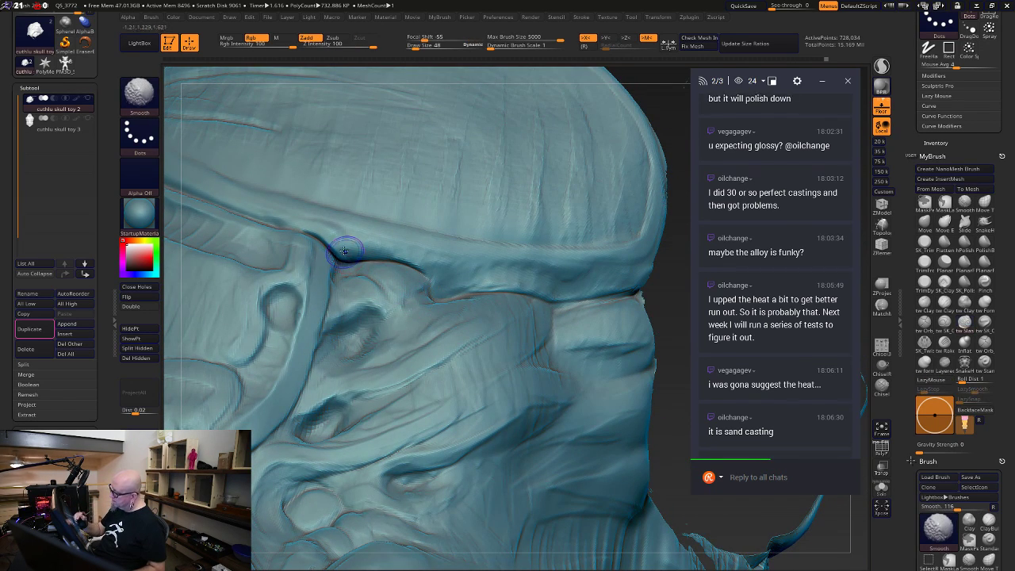
left_click_drag(320, 268, 274, 273, "shift")
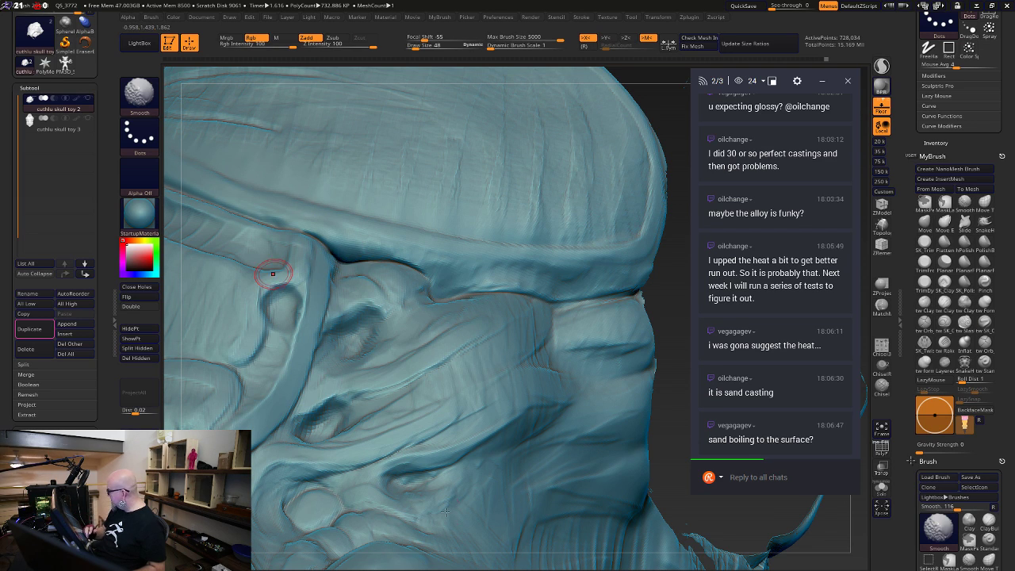
Reduce the draw size to 24, carve the crease under the chest rim with tw Slash, and smooth beside the upper hollow
mouse_move(670, 467)
left_mouse_down()
mouse_move(628, 473)
mouse_move(635, 447)
mouse_move(555, 391)
left_mouse_up()
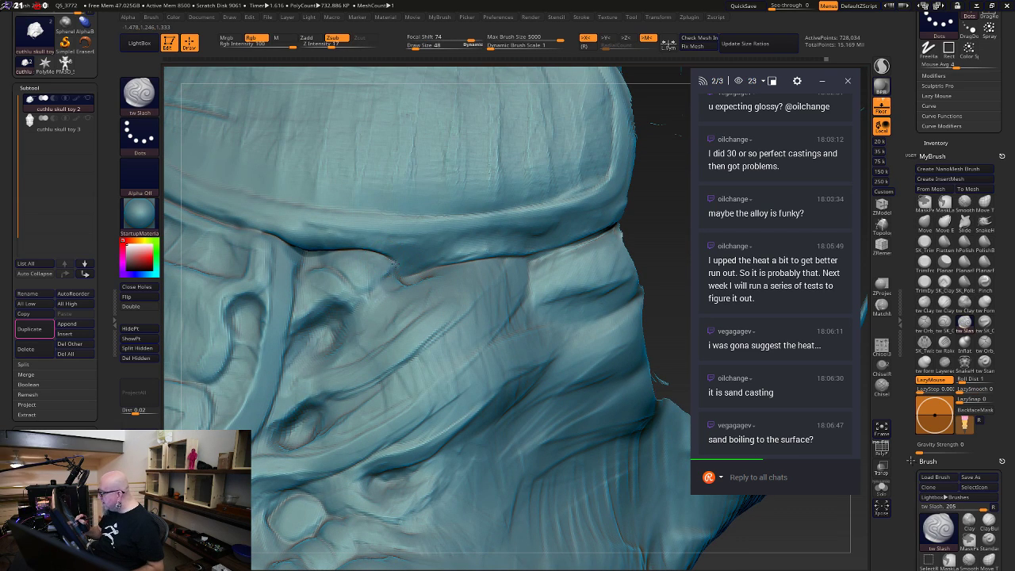
key("space")
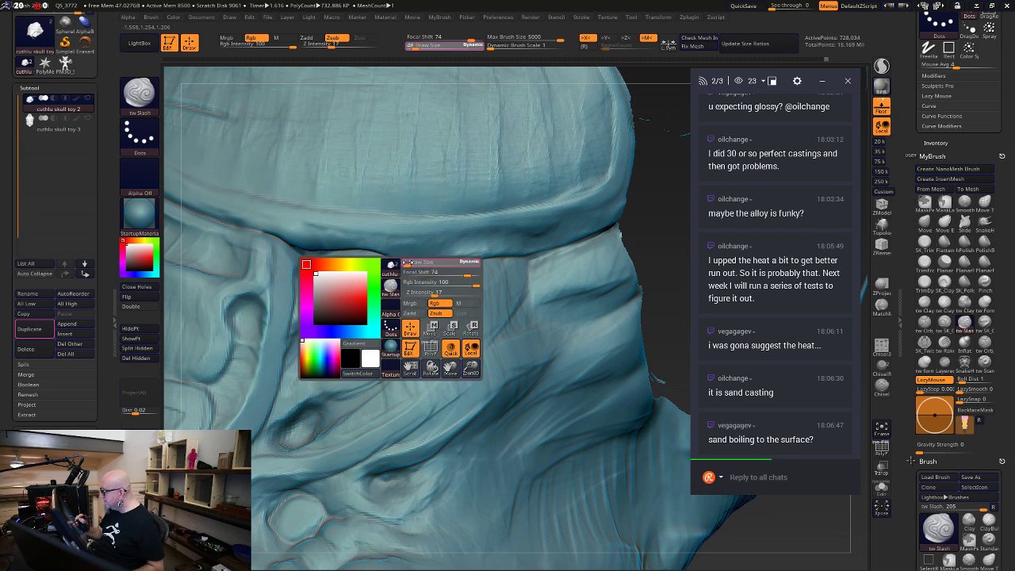
mouse_move(409, 263)
left_mouse_down()
mouse_move(387, 259)
mouse_move(438, 267)
mouse_move(420, 269)
mouse_move(506, 249)
left_mouse_up()
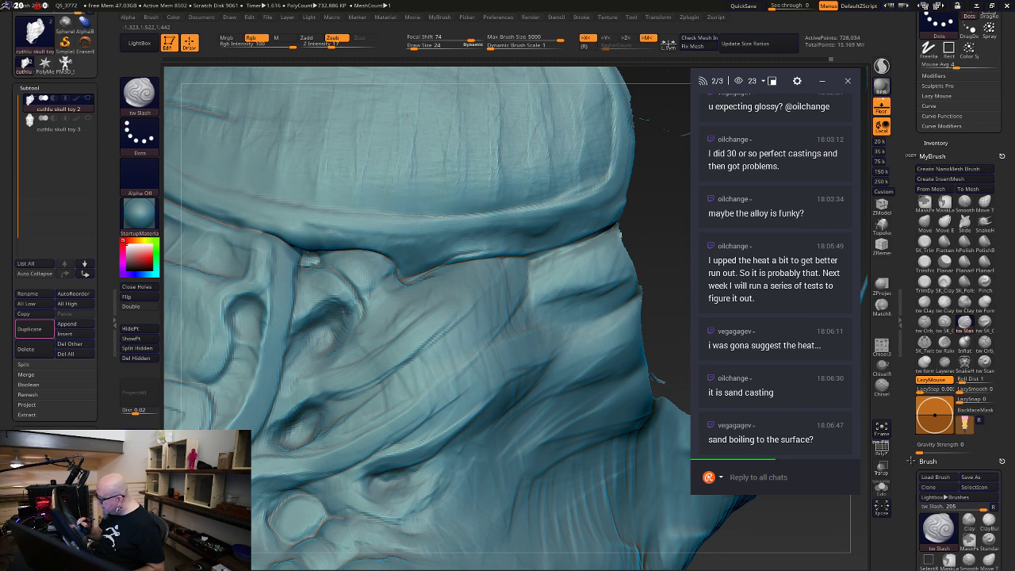
left_click_drag(346, 320, 335, 320, "shift")
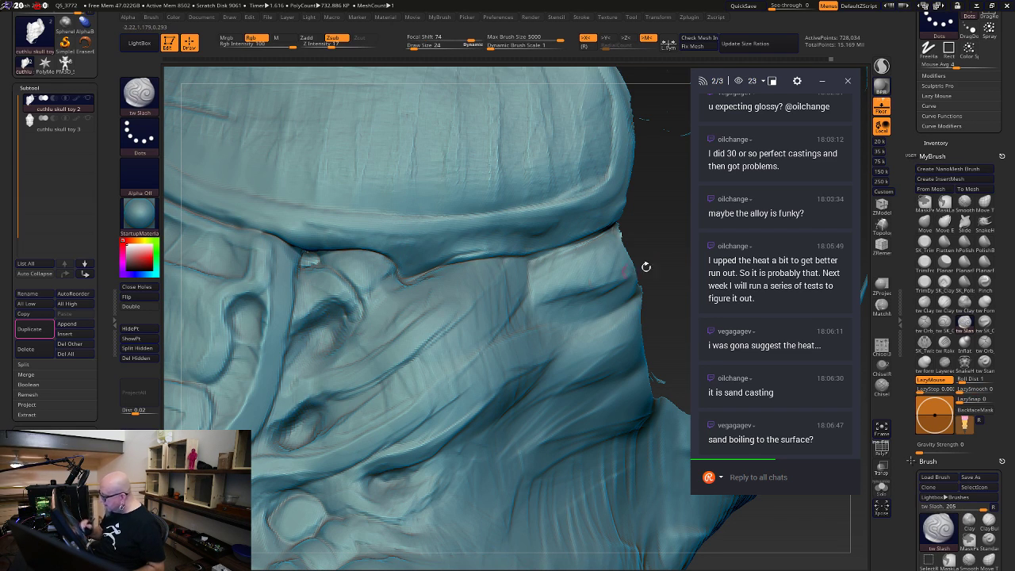
Cut a crease with tw Slash along the horizontal band beside the vertical strap on the torso
mouse_move(643, 268)
left_mouse_down("alt")
mouse_move(556, 67)
mouse_move(555, 39)
left_mouse_up("alt")
left_click_drag(523, 397, 440, 494, "shift")
mouse_move(499, 462)
left_mouse_down("alt")
mouse_move(562, 338)
mouse_move(587, 489)
left_mouse_up("alt")
mouse_move(592, 348)
left_mouse_down()
mouse_move(594, 337)
mouse_move(596, 452)
left_mouse_up()
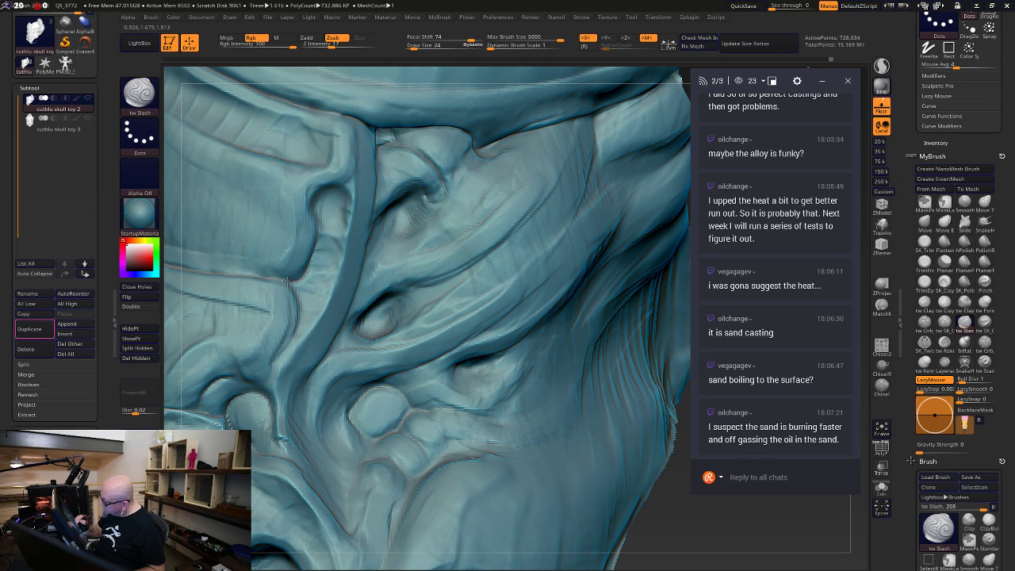
left_click_drag(286, 281, 264, 276)
Unhide the whole figure and subdivide its geometry one level
left_click_drag(665, 533, 587, 311, "alt")
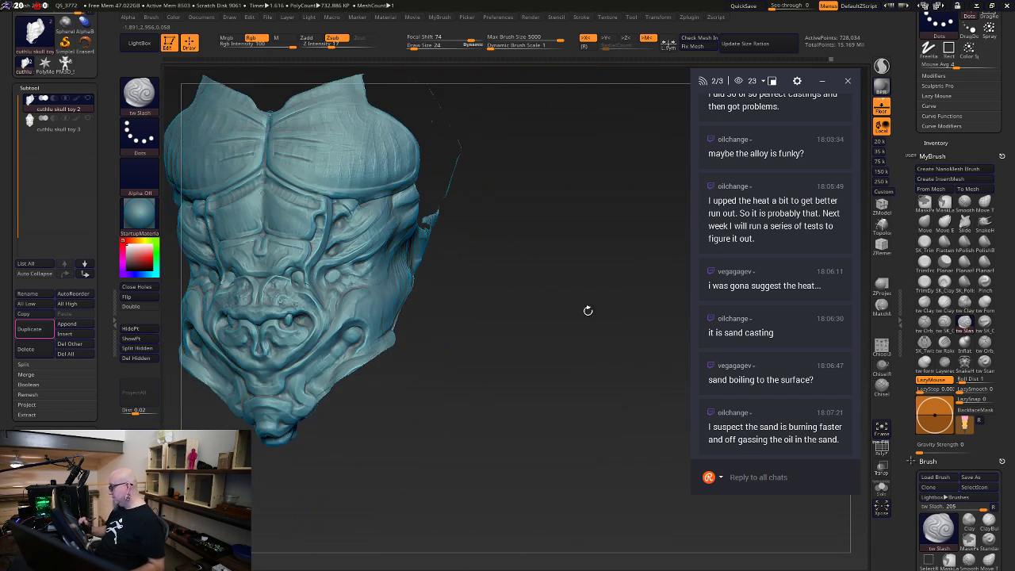
left_click(388, 505, "ctrl+shift")
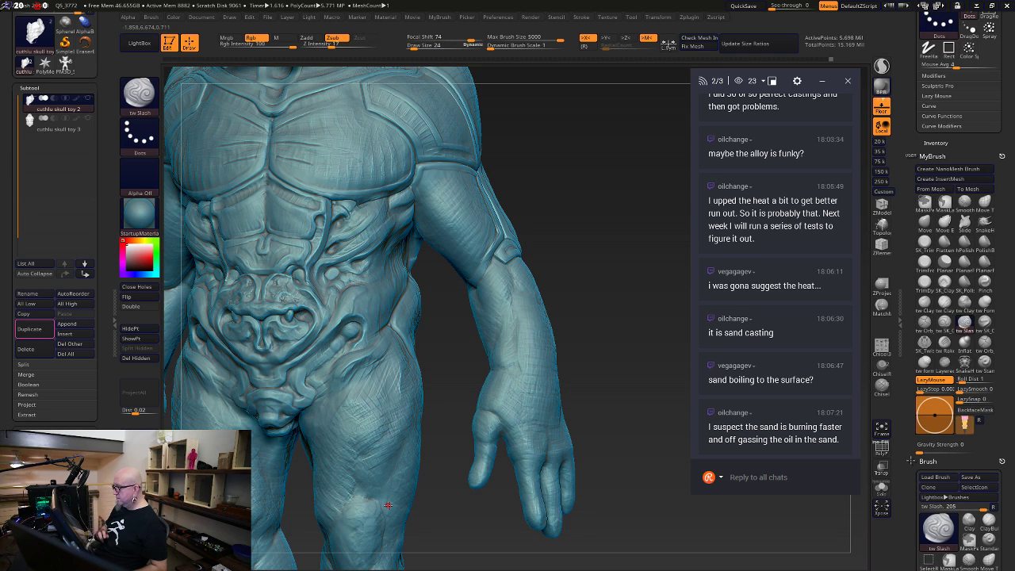
key("ctrl+d")
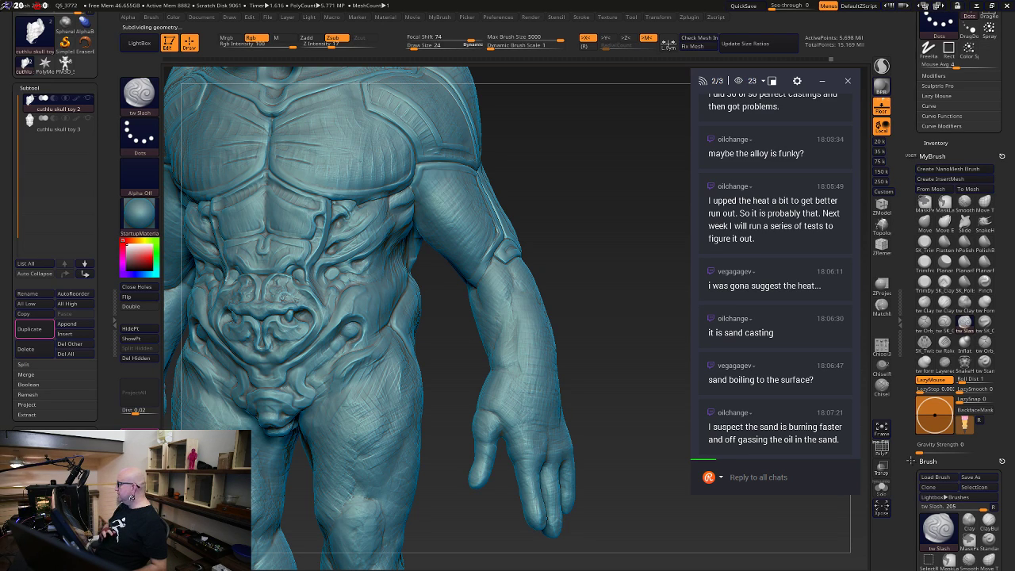
Isolate the torso again by hiding the figure's arms and legs
key("ctrl+shift")
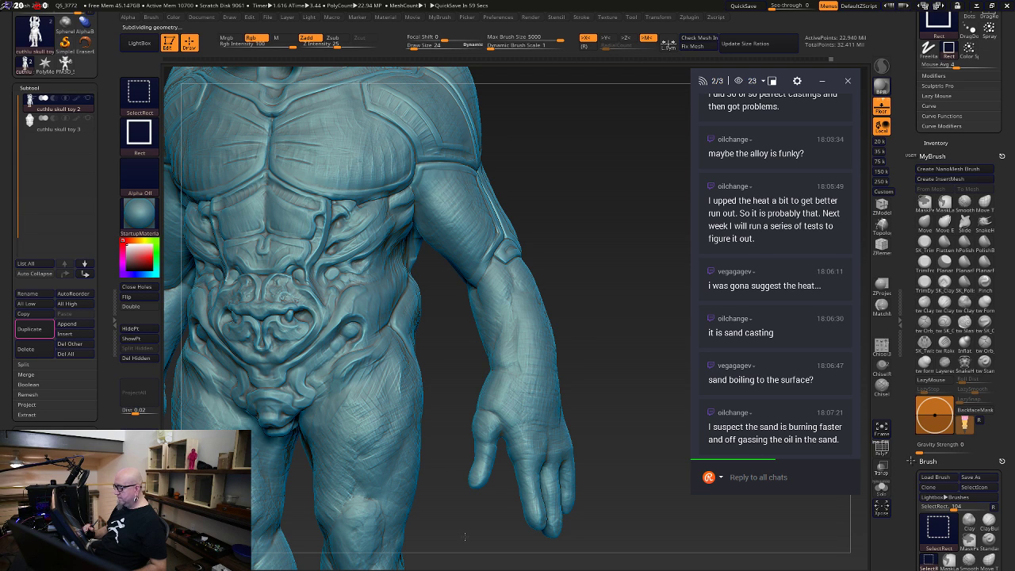
mouse_move(464, 526)
left_mouse_down()
mouse_move(462, 474)
mouse_move(512, 525)
mouse_move(559, 507)
left_mouse_up()
mouse_move(608, 448)
left_mouse_down()
mouse_move(519, 401)
mouse_move(657, 474)
mouse_move(641, 487)
mouse_move(638, 520)
mouse_move(574, 452)
mouse_move(628, 441)
mouse_move(595, 498)
left_mouse_up()
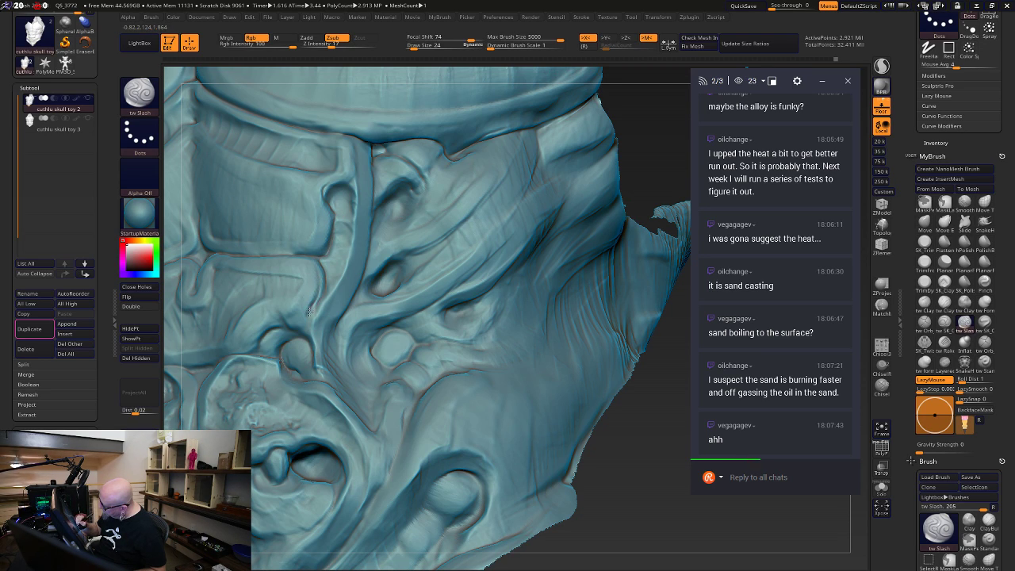
Build up the narrow recess beside the vertical strap with tw ClayTubes at draw size 15, then smooth the strokes
left_click_drag(616, 482, 588, 531, "alt")
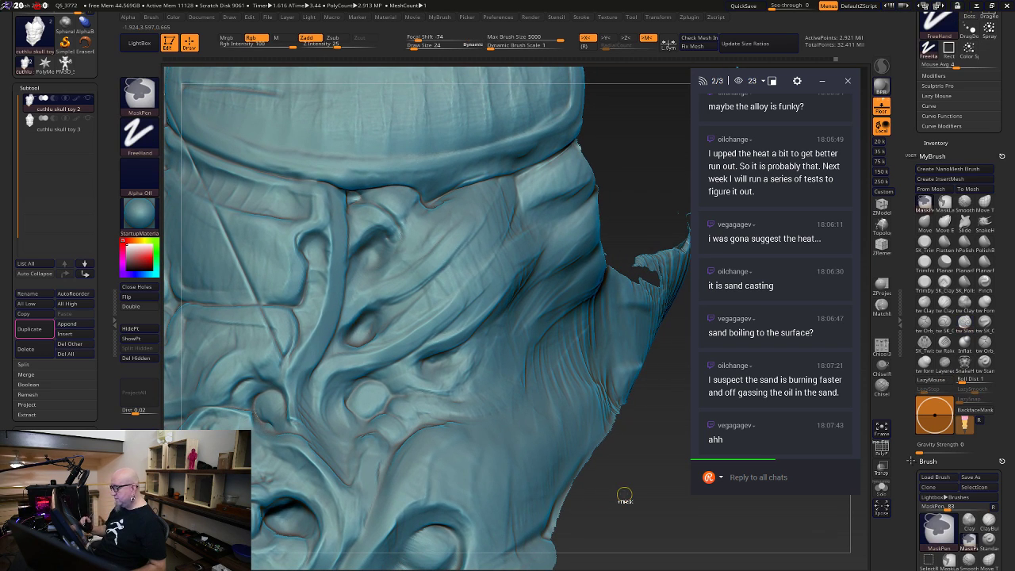
mouse_move(636, 469)
left_mouse_down()
mouse_move(637, 484)
mouse_move(616, 455)
mouse_move(640, 497)
mouse_move(645, 486)
left_mouse_up()
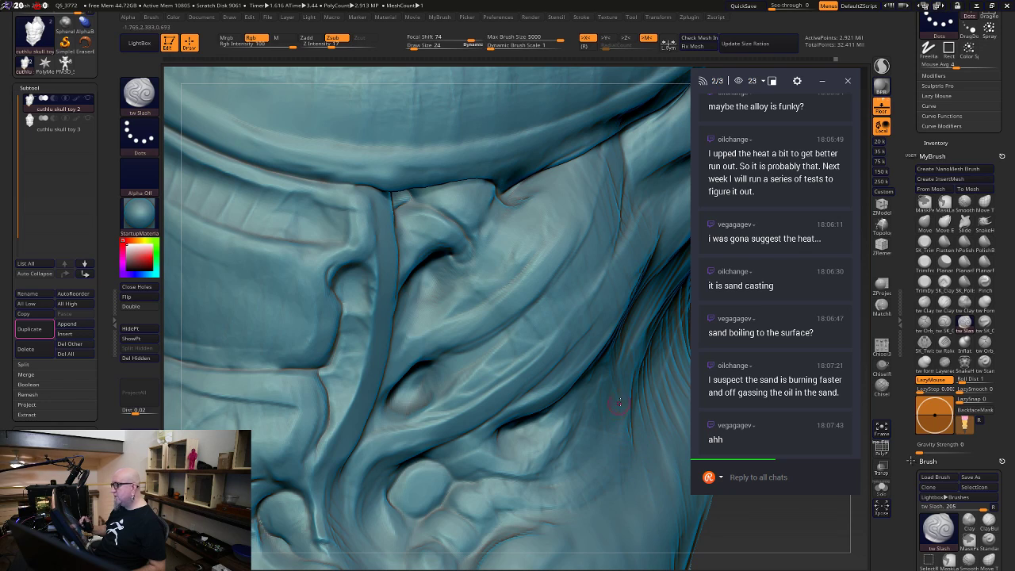
left_click(924, 303)
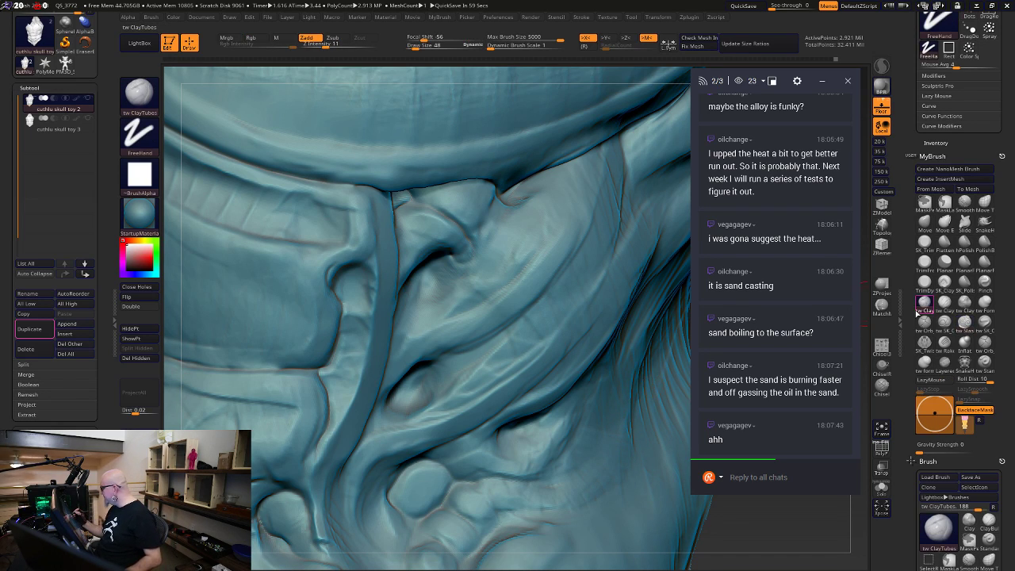
key("space")
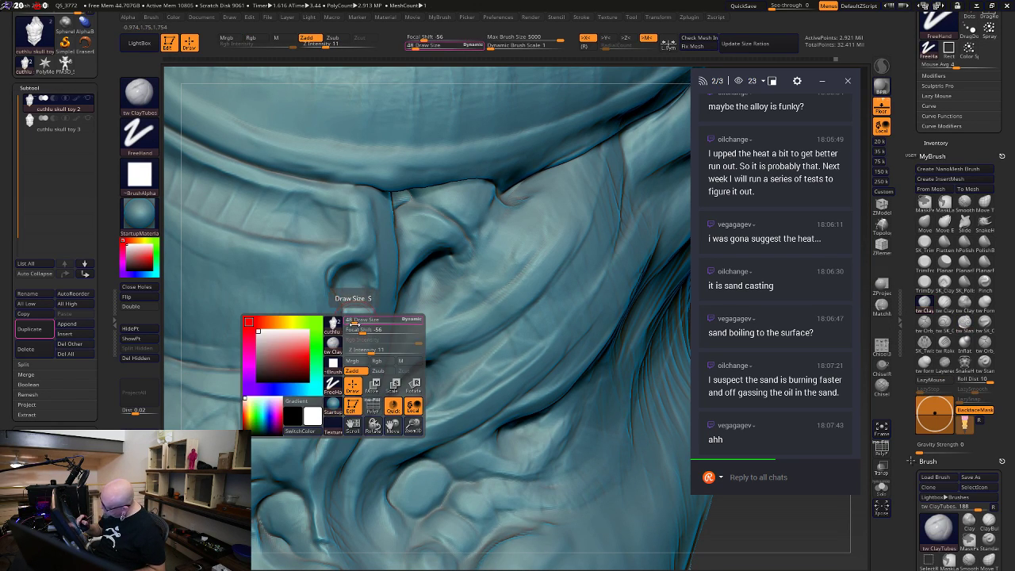
left_click_drag(347, 319, 352, 319)
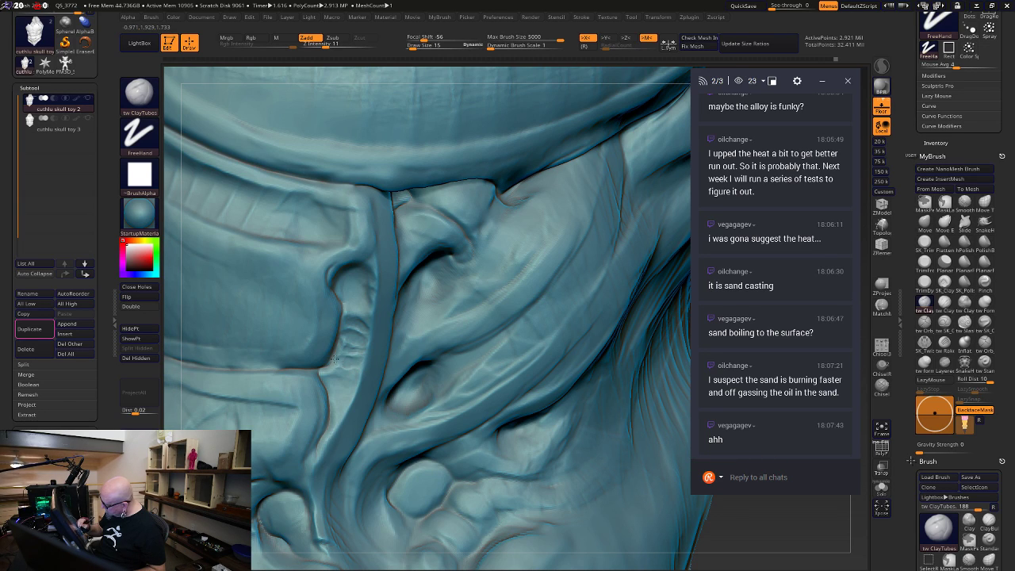
left_click_drag(331, 381, 335, 412)
left_click_drag(360, 353, 357, 382)
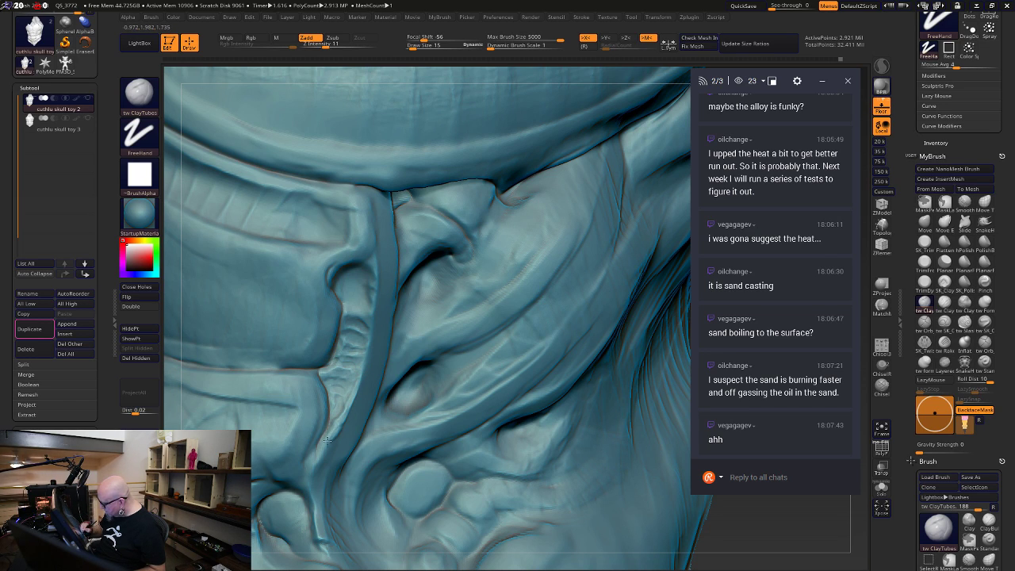
key("shift")
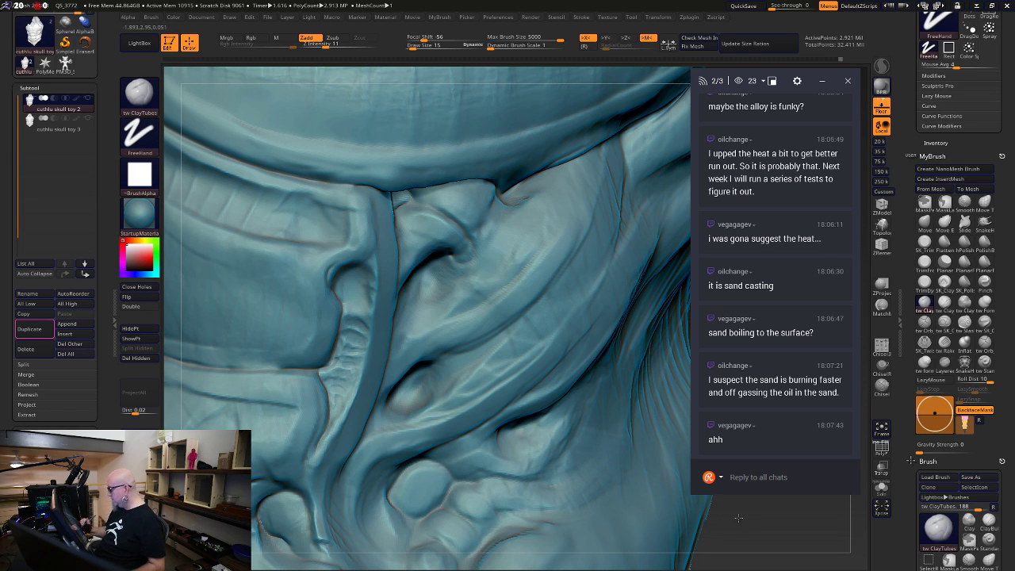
Raise the tw ClayTubes draw size to 29 and build up the ridge from the upper hollow to the chest rim
left_click_drag(727, 528, 688, 525)
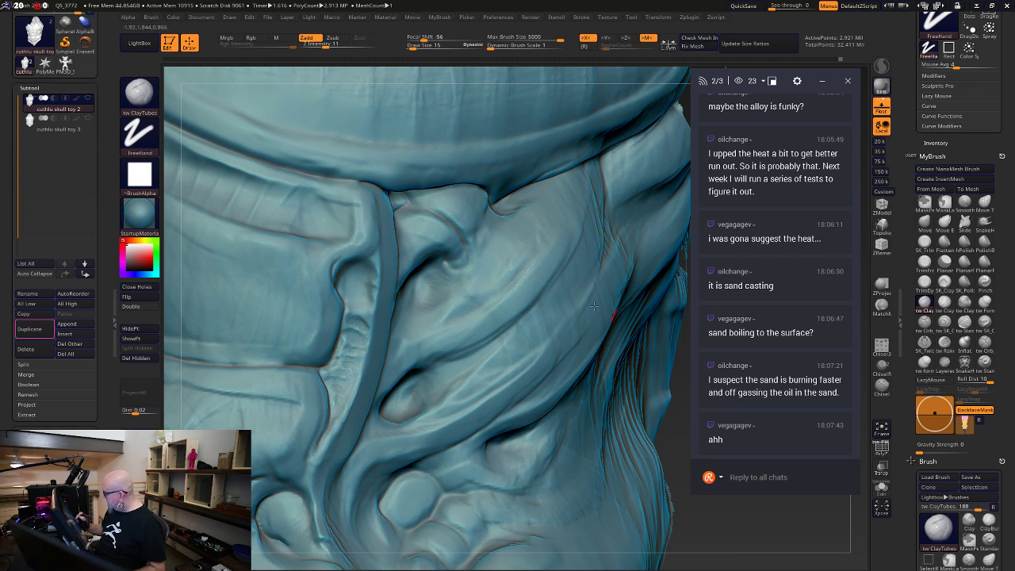
right_click_drag(357, 257, 352, 256)
key("space")
left_click_drag(351, 255, 354, 256)
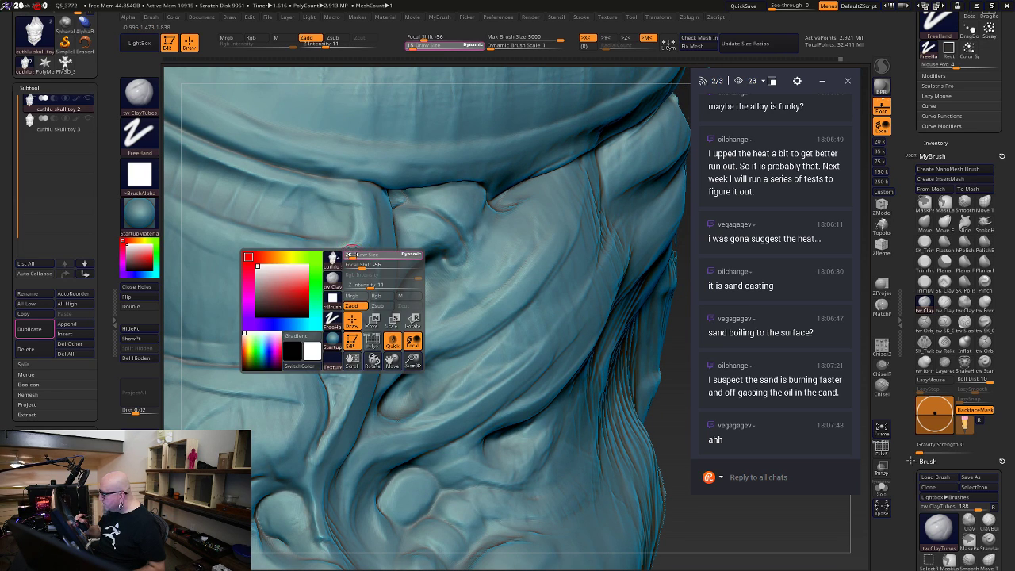
left_click_drag(517, 75, 485, 78)
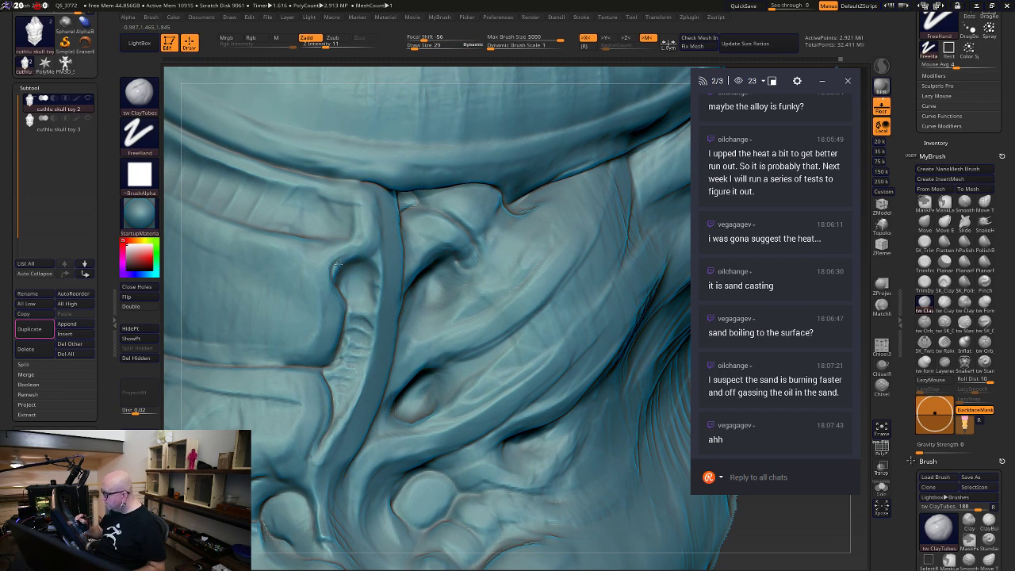
mouse_move(340, 257)
left_mouse_down()
mouse_move(347, 285)
mouse_move(332, 280)
mouse_move(345, 291)
mouse_move(333, 287)
mouse_move(349, 278)
mouse_move(349, 253)
mouse_move(379, 240)
mouse_move(378, 192)
left_mouse_up()
mouse_move(379, 249)
left_mouse_down()
mouse_move(377, 203)
mouse_move(367, 206)
mouse_move(389, 195)
mouse_move(390, 233)
left_mouse_up()
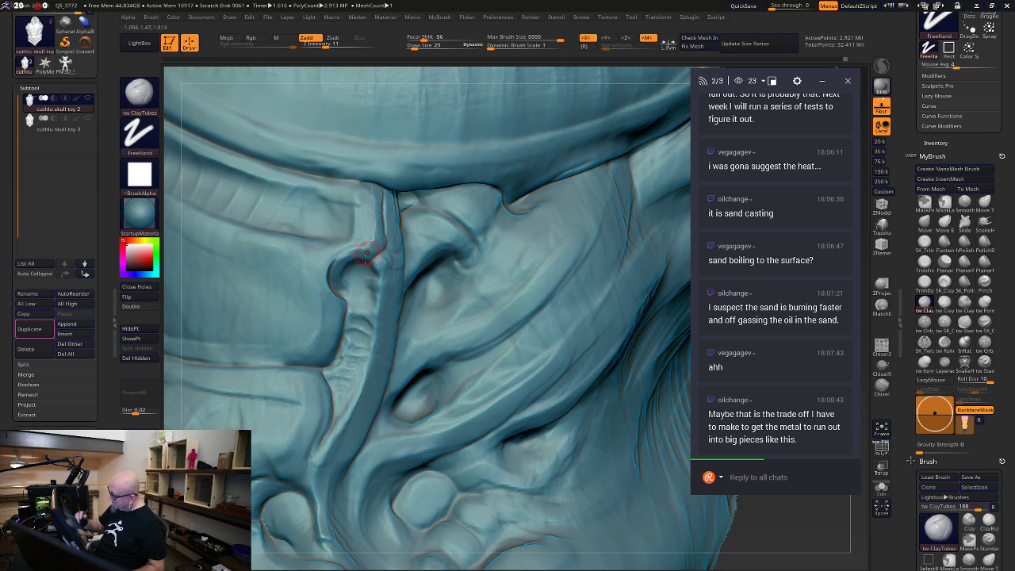
Carve and smooth the small hollow beside the strap, then add clay along the strap's upper part
left_click_drag(352, 270, 363, 273, "alt")
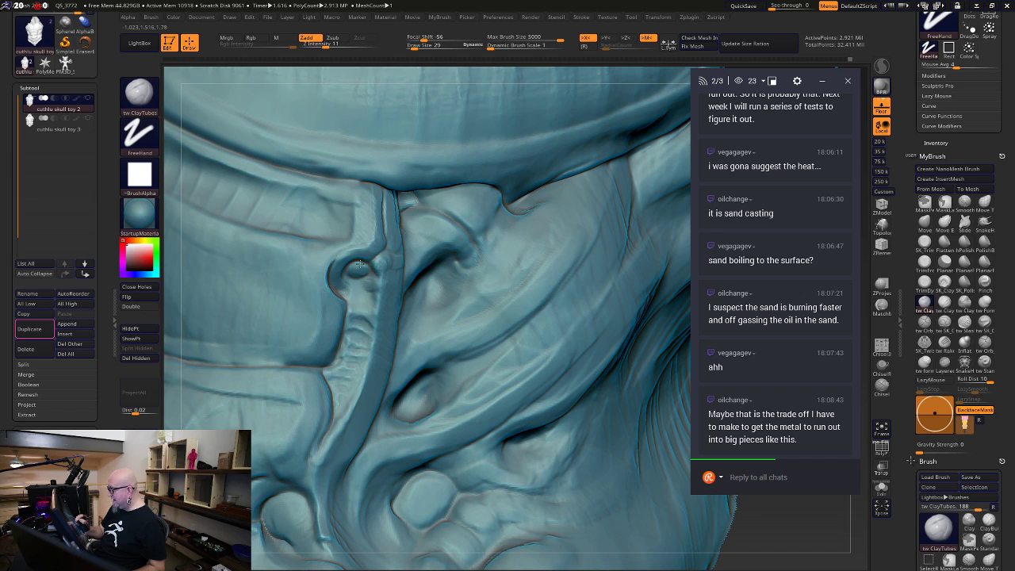
left_click_drag(357, 274, 364, 272, "shift")
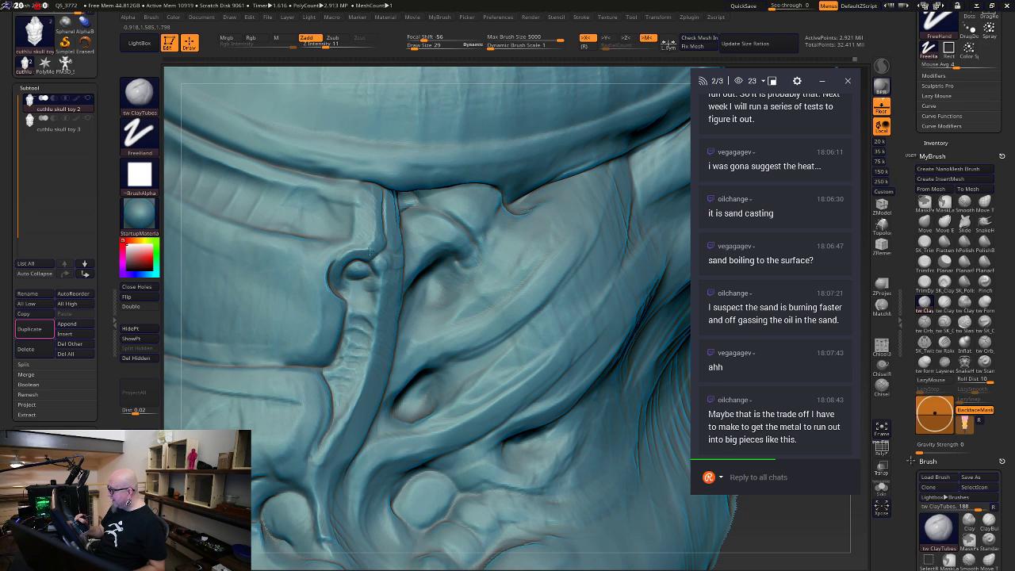
key("shift")
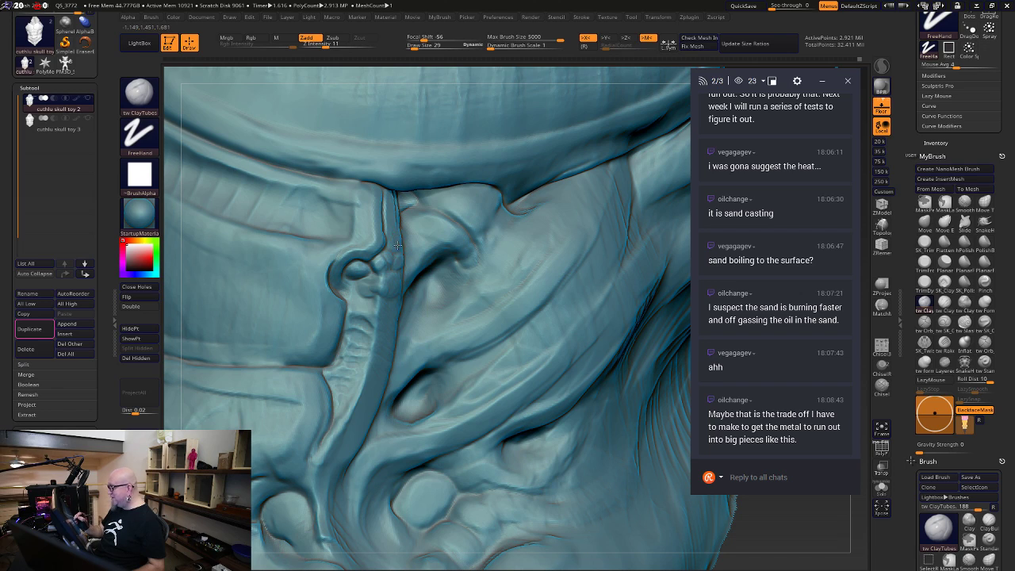
left_click_drag(391, 226, 395, 204)
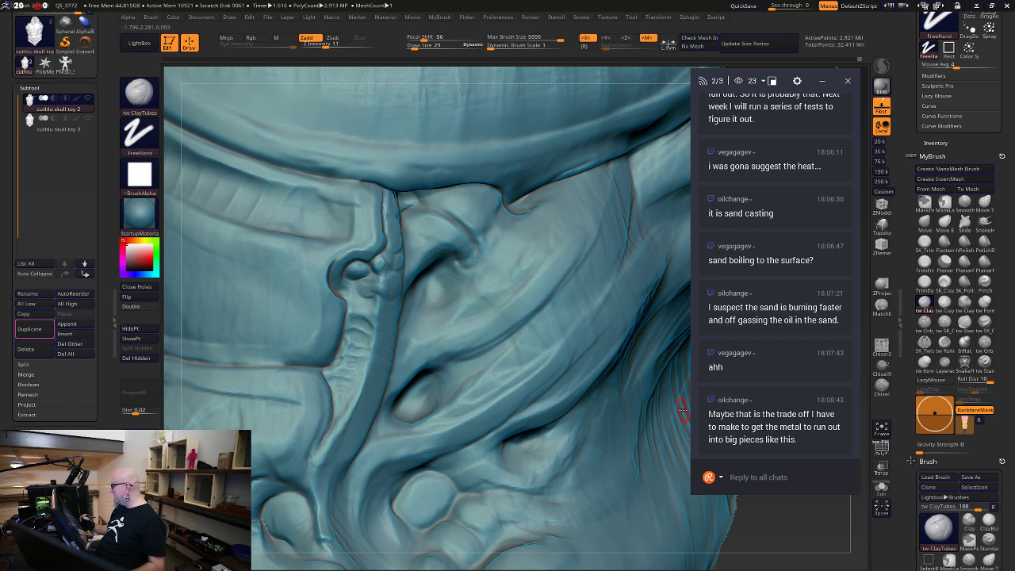
Cut cracks around the small hollow and along the strap's upper part with tw Orb_Cracks at Z Intensity 19 and draw size 19
left_click(926, 325)
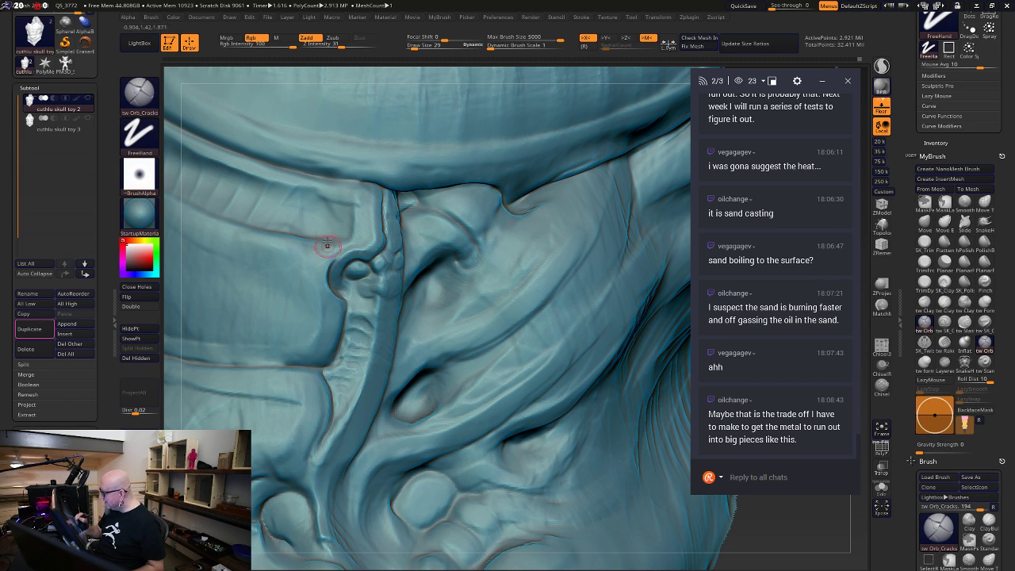
left_click(333, 46)
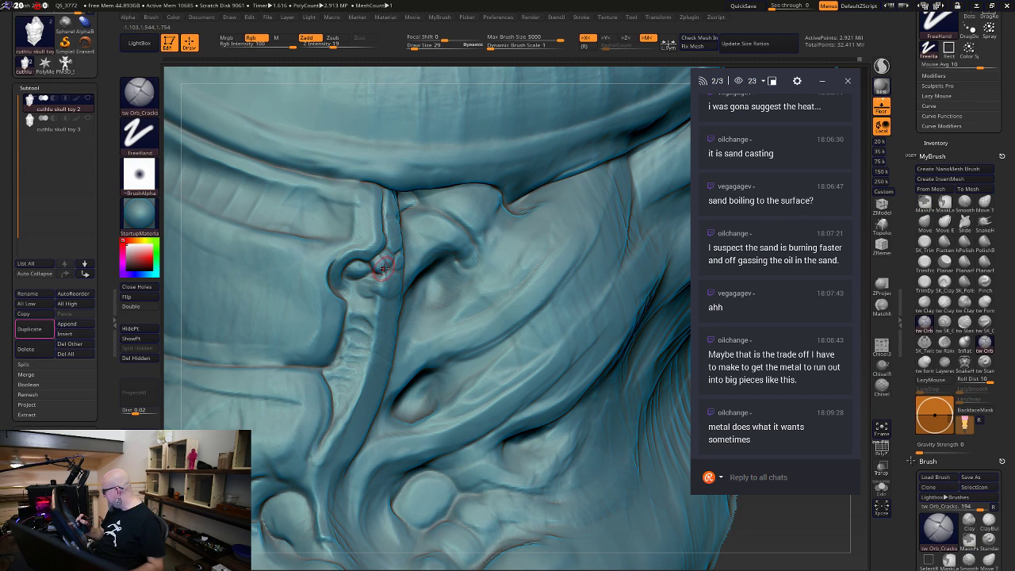
key("space")
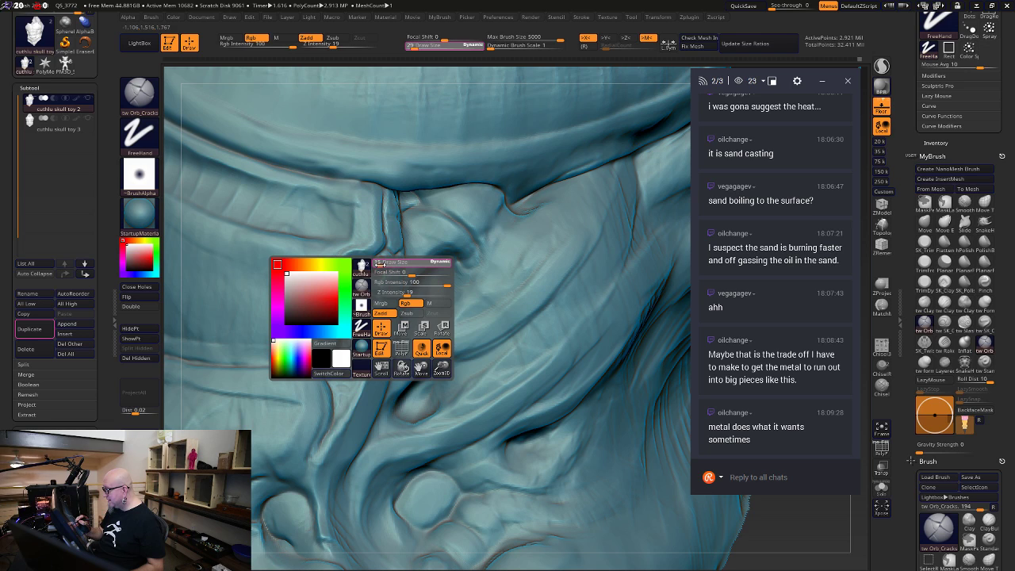
left_click_drag(381, 264, 383, 265)
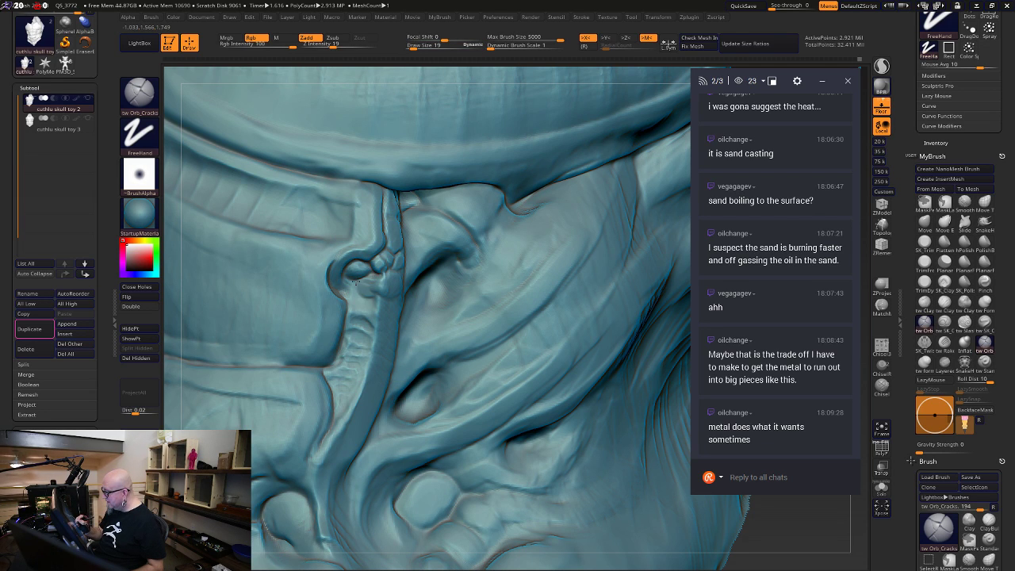
left_click_drag(520, 75, 516, 54)
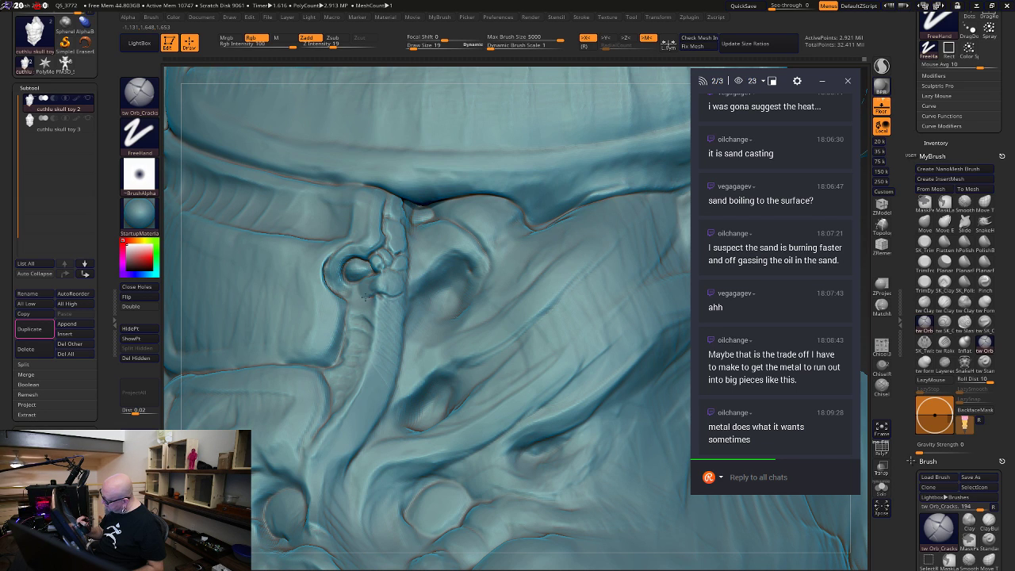
left_click_drag(525, 76, 591, 143)
left_click_drag(642, 262, 556, 305, "alt")
mouse_move(494, 440)
left_mouse_down()
mouse_move(553, 416)
mouse_move(566, 459)
mouse_move(566, 449)
left_mouse_up()
left_click_drag(557, 386, 547, 479, "alt")
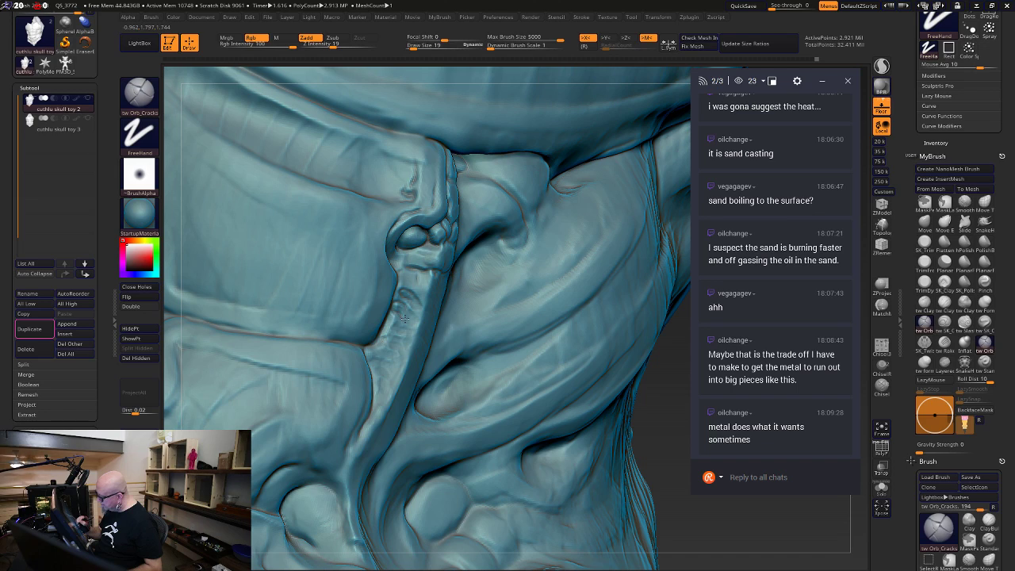
Carve small cracked pits down the narrow strap beside the upper abdominal panel with the tw Orb_Cracks brush at size 19
mouse_move(403, 328)
left_mouse_down()
mouse_move(389, 318)
mouse_move(386, 356)
left_mouse_up()
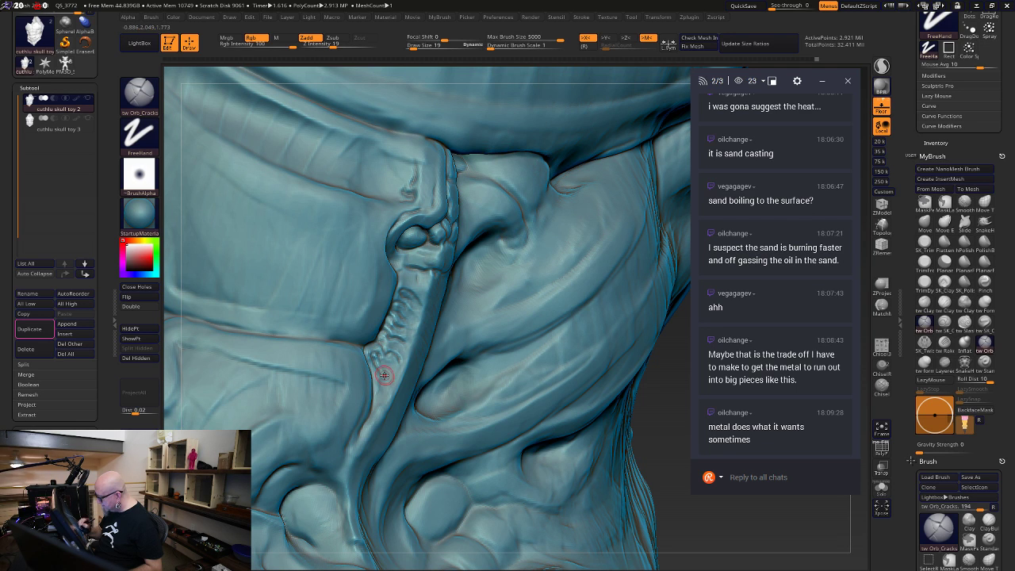
key("shift")
mouse_move(678, 530)
left_mouse_down("alt")
mouse_move(635, 465)
mouse_move(640, 479)
mouse_move(588, 442)
mouse_move(614, 526)
mouse_move(643, 515)
left_mouse_up("alt")
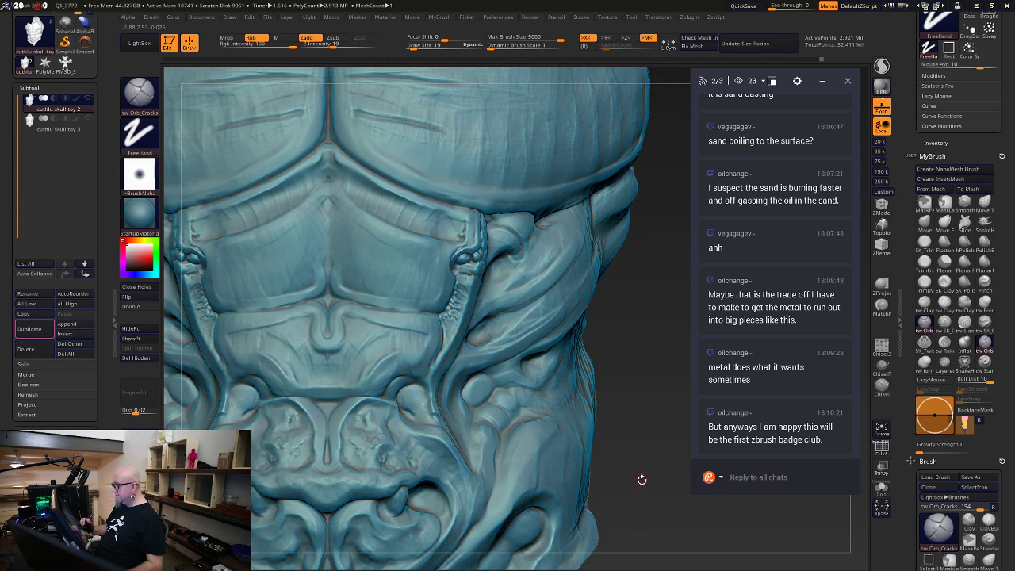
left_click_drag(608, 434, 721, 541, "alt")
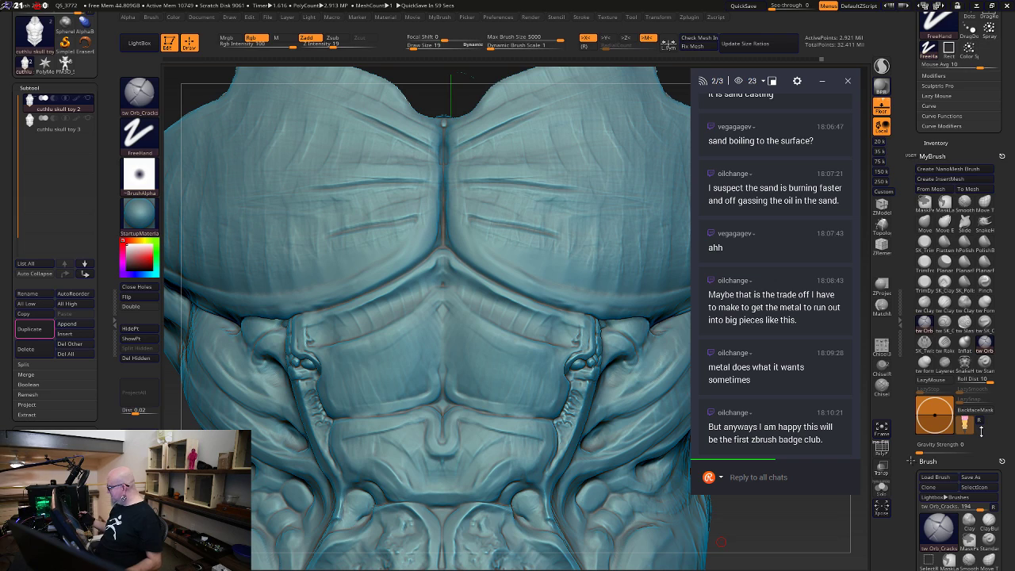
Sculpt segmented ridges along the slanted bands beneath the chest with the tw ClayTubes brush at size 29
left_click(925, 305)
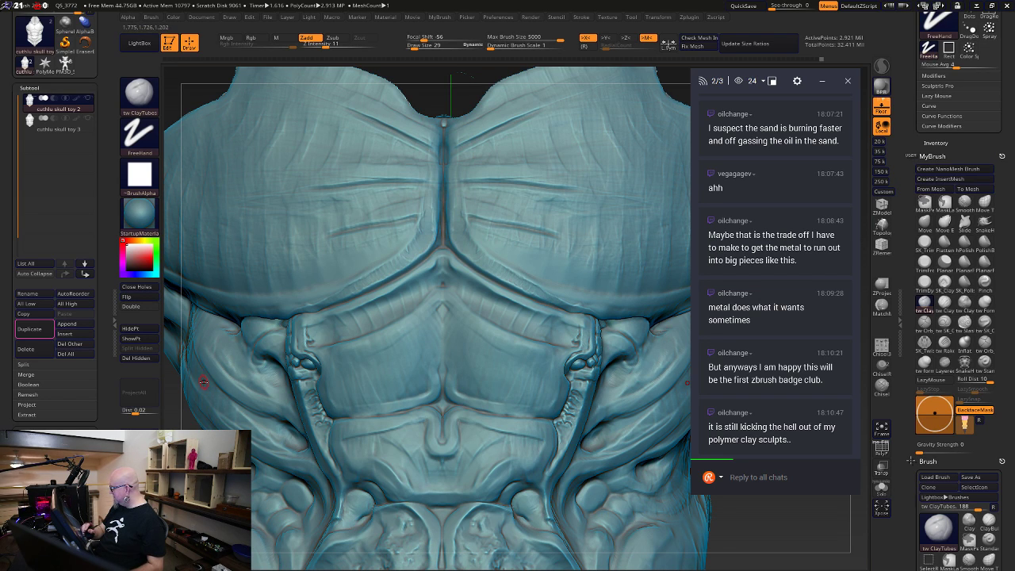
left_click_drag(169, 373, 201, 395, "alt")
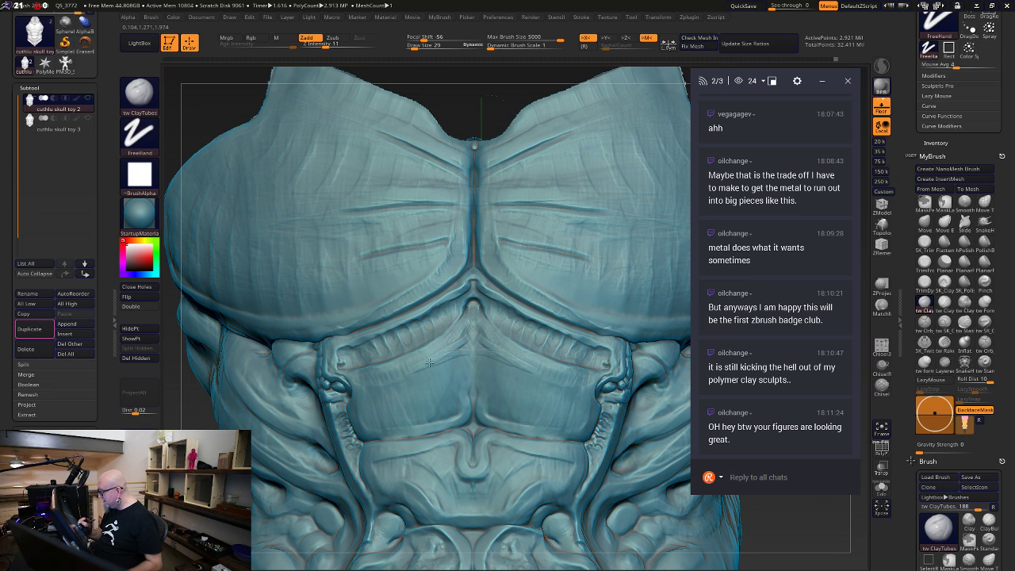
mouse_move(698, 555)
left_mouse_down("alt")
mouse_move(551, 423)
mouse_move(611, 412)
mouse_move(553, 496)
mouse_move(514, 526)
mouse_move(534, 426)
mouse_move(602, 540)
left_mouse_up("alt")
left_click_drag(589, 424, 602, 560, "alt")
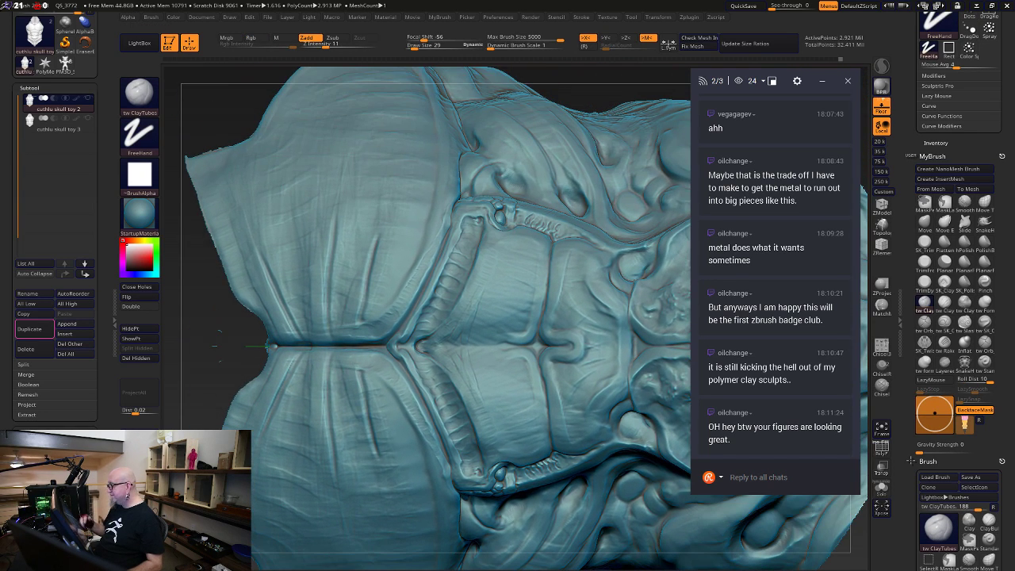
Set the brush size to 72 and sculpt several roughly parallel folds across the upper abdominal panels
key("space")
left_click_drag(476, 268, 479, 269)
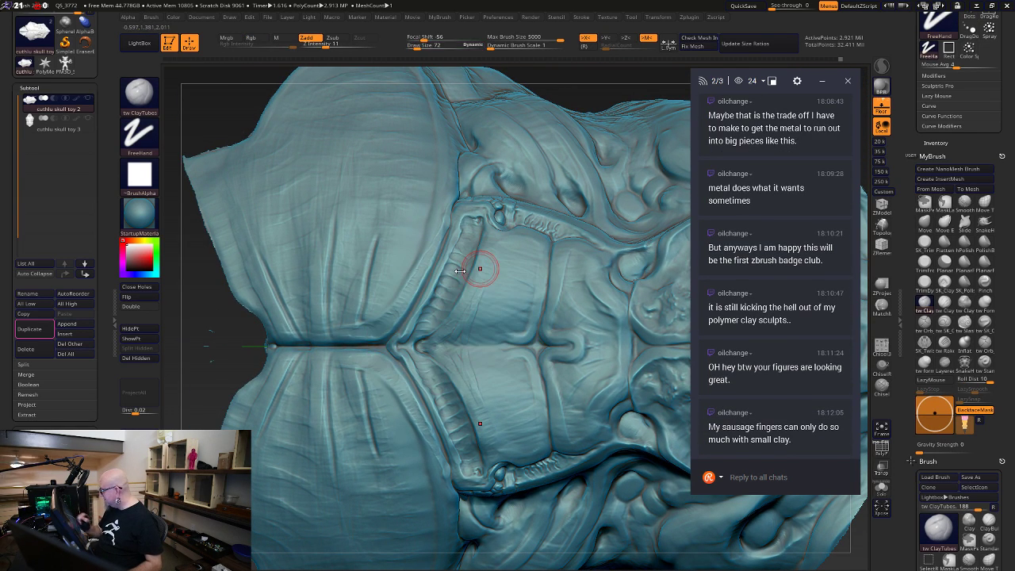
left_click_drag(203, 395, 207, 395)
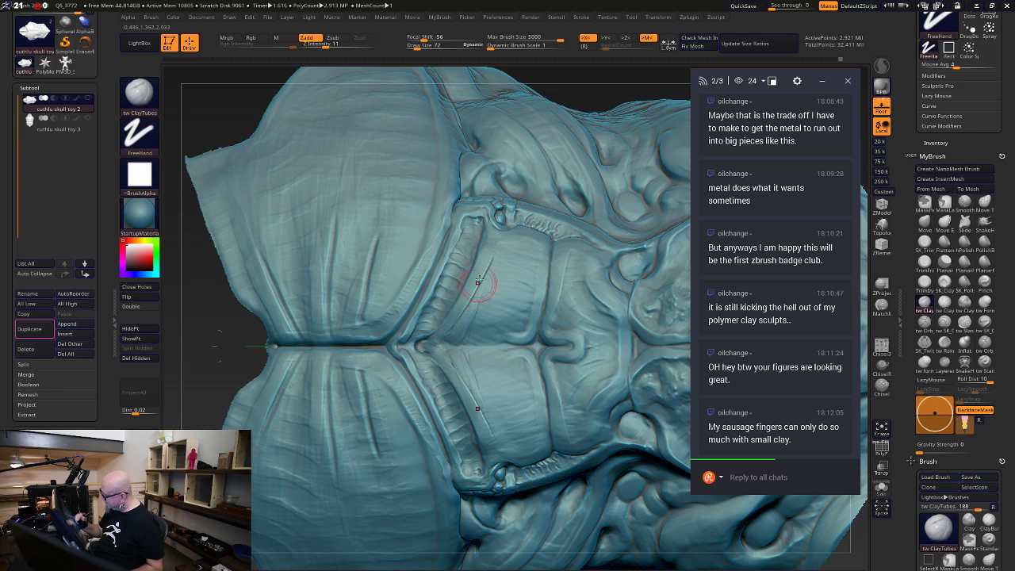
left_click_drag(495, 242, 468, 310)
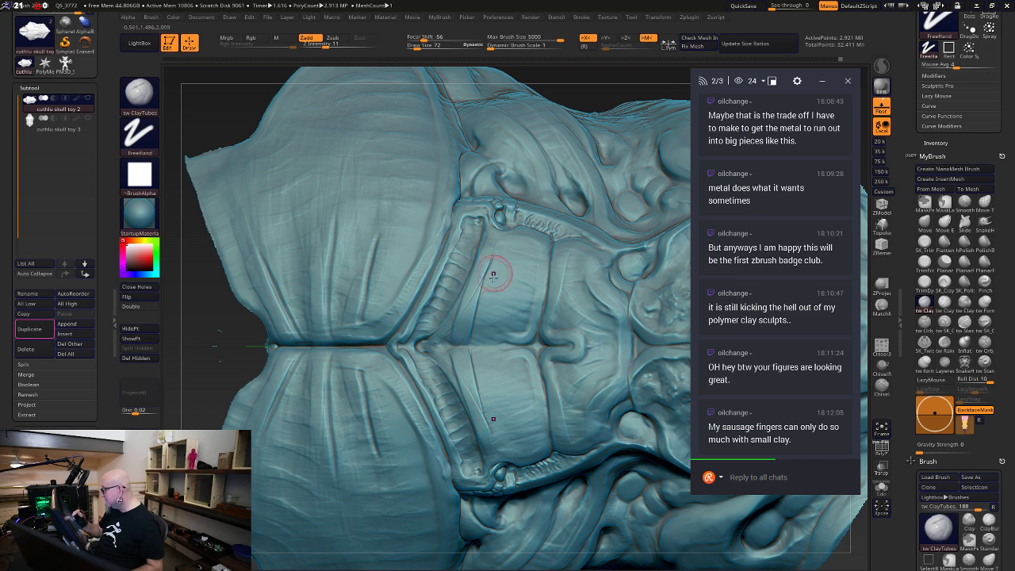
left_click_drag(498, 252, 486, 315)
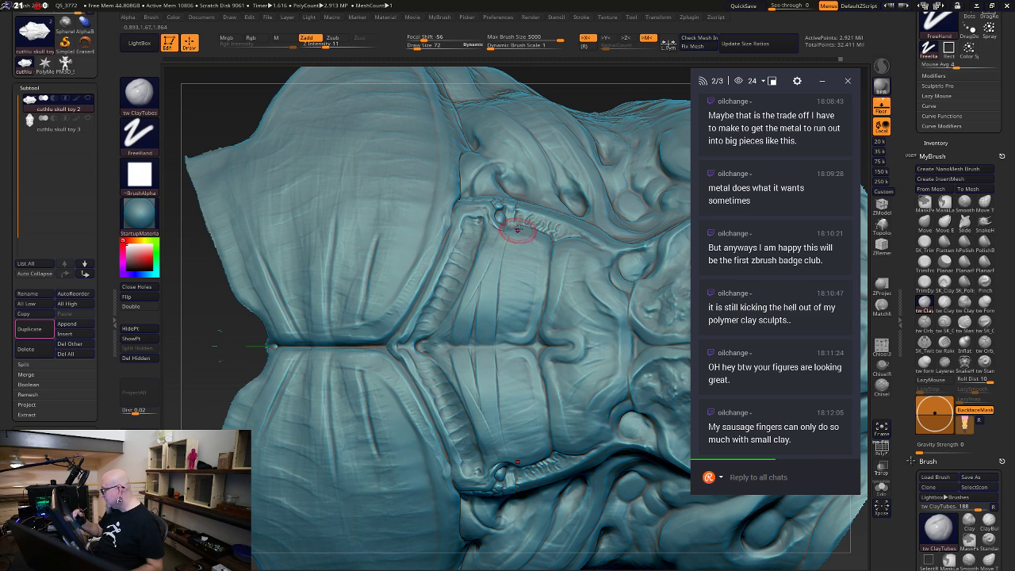
mouse_move(510, 227)
left_mouse_down()
mouse_move(516, 290)
mouse_move(505, 325)
left_mouse_up()
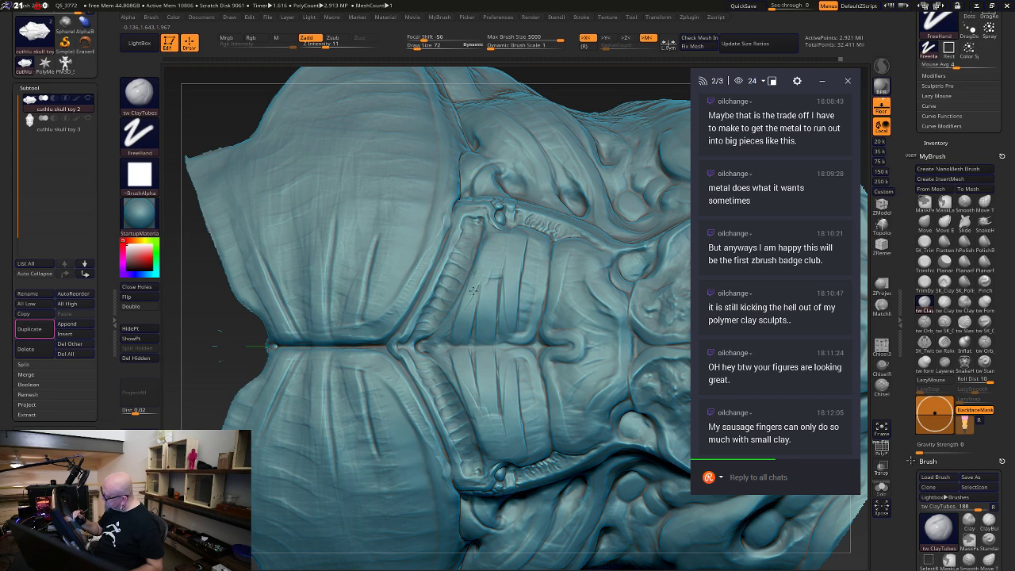
left_click_drag(540, 246, 530, 324)
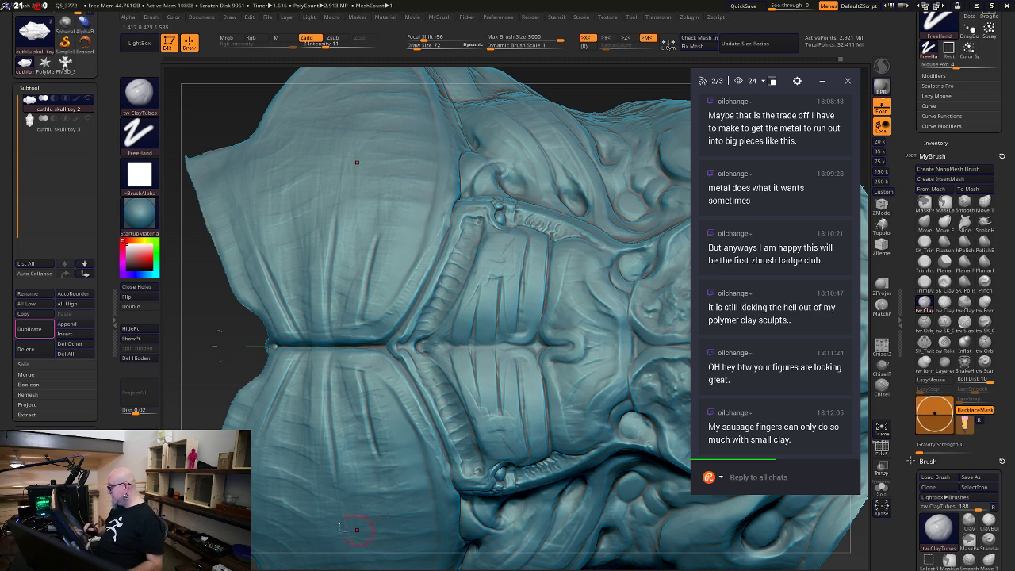
Build and smooth a raised rim around the central notch between the upper abdominal panels, using brush sizes 24 and 35
key("f")
mouse_move(409, 478)
left_mouse_down()
mouse_move(594, 457)
mouse_move(473, 500)
mouse_move(600, 453)
left_mouse_up()
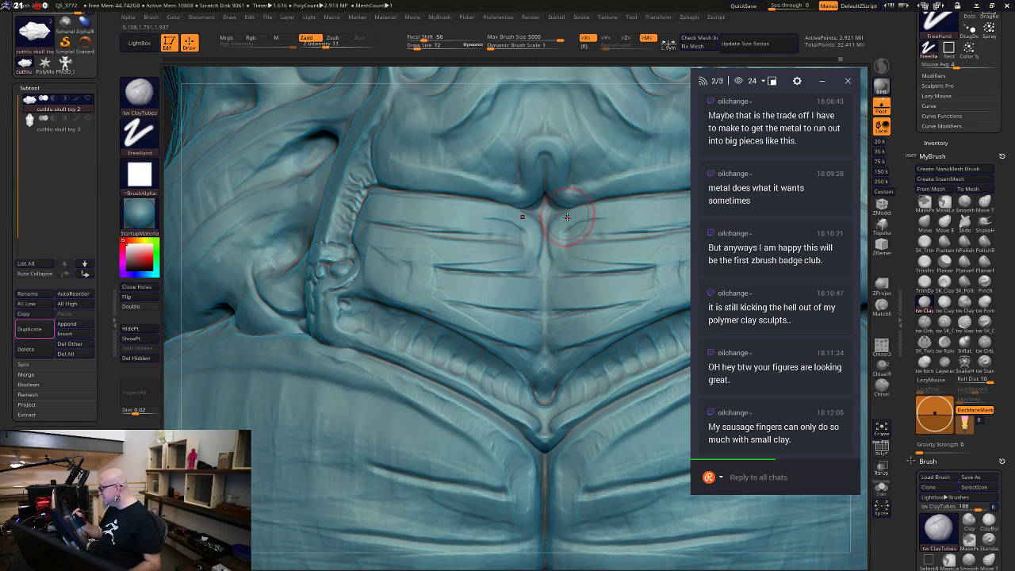
key("space")
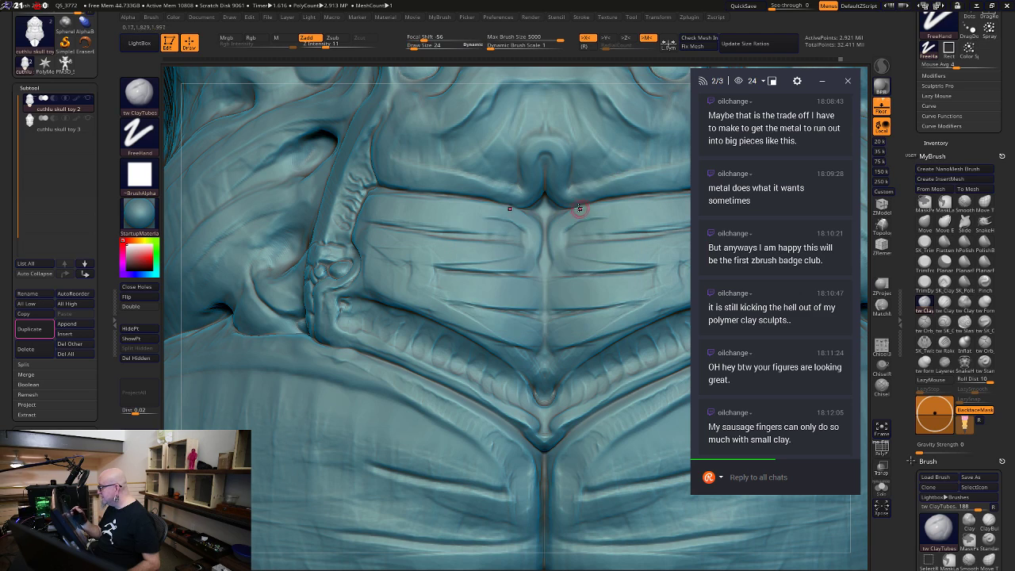
left_click_drag(584, 208, 596, 208)
key("space")
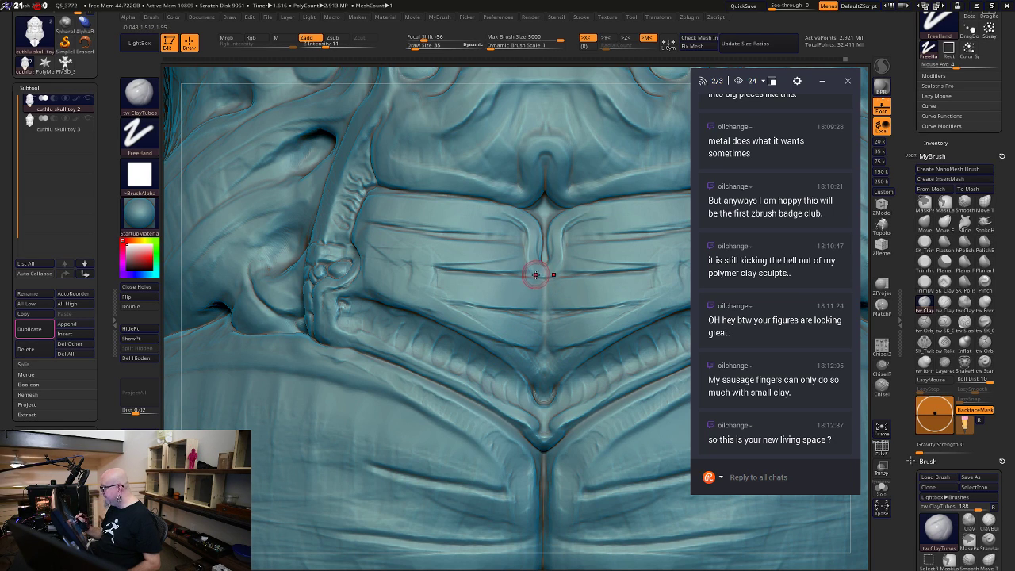
key("shift")
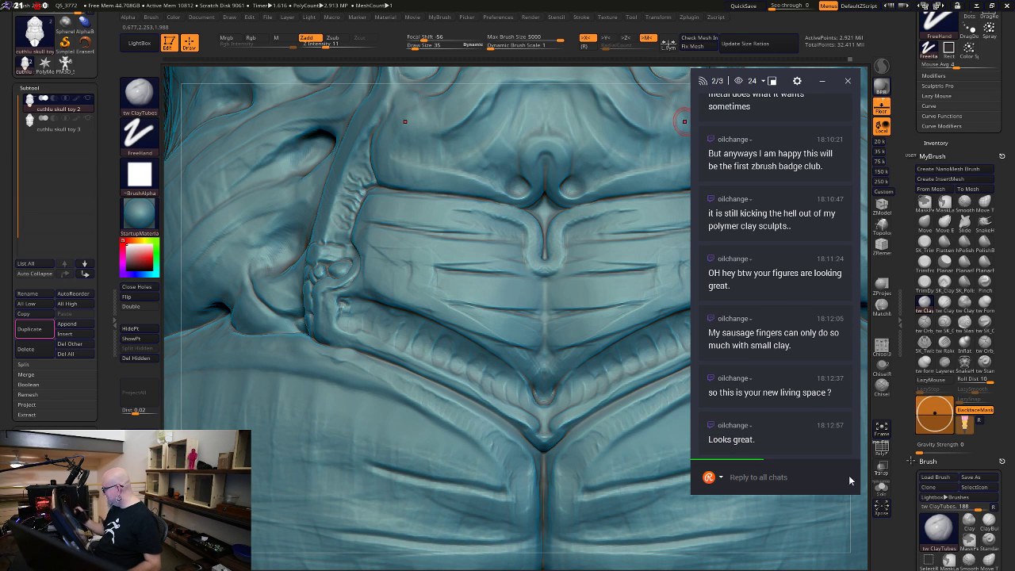
Sculpt folds and surface planes into the abdominal panel around the navel with the tw ClayTubes brush at size 35
left_click_drag(859, 532, 825, 325, "alt")
left_click_drag(577, 482, 545, 487, "alt")
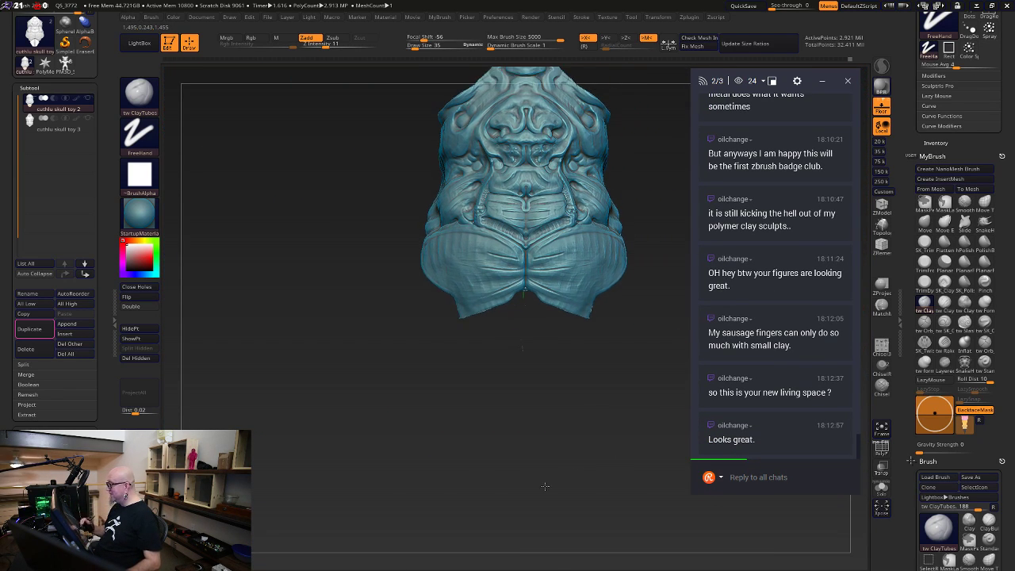
mouse_move(623, 433)
left_mouse_down()
mouse_move(485, 428)
mouse_move(617, 444)
mouse_move(582, 440)
left_mouse_up()
left_click_drag(584, 403, 585, 463, "alt")
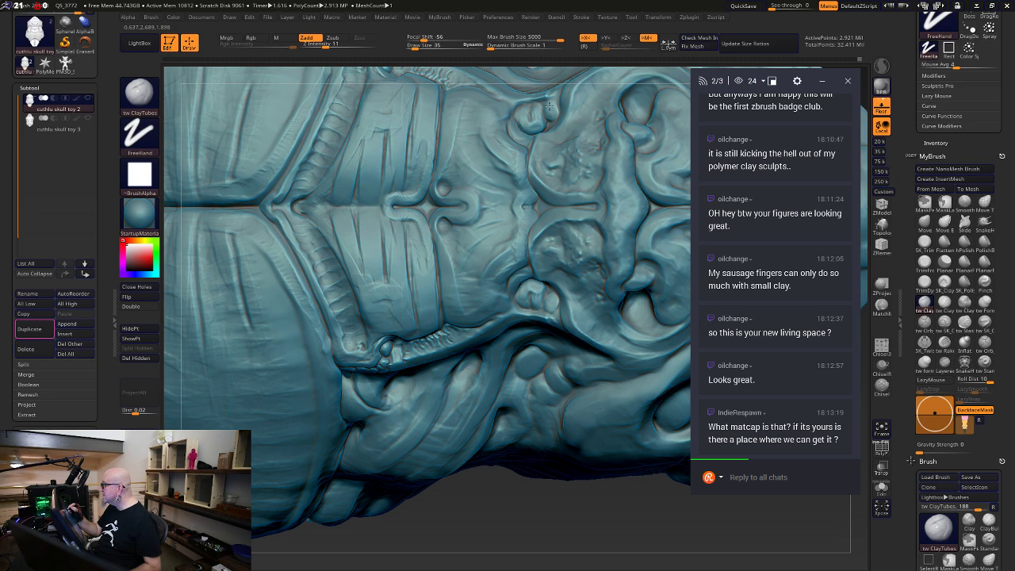
left_click_drag(551, 502, 525, 485, "alt")
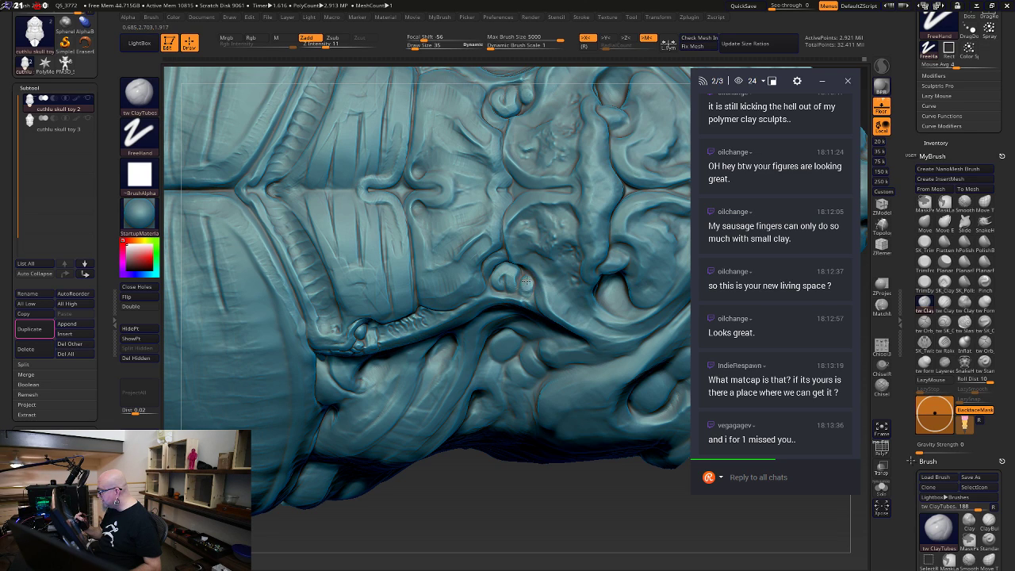
Set the brush size to 56, then build up and smooth the outer end of the upper abdominal panel beside the strap
key("f")
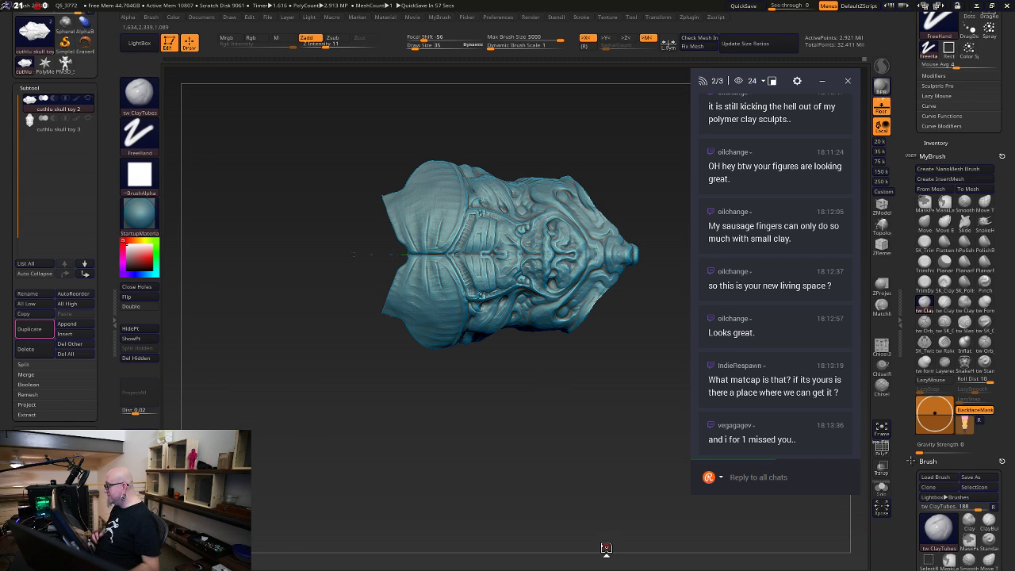
left_click_drag(524, 451, 468, 446)
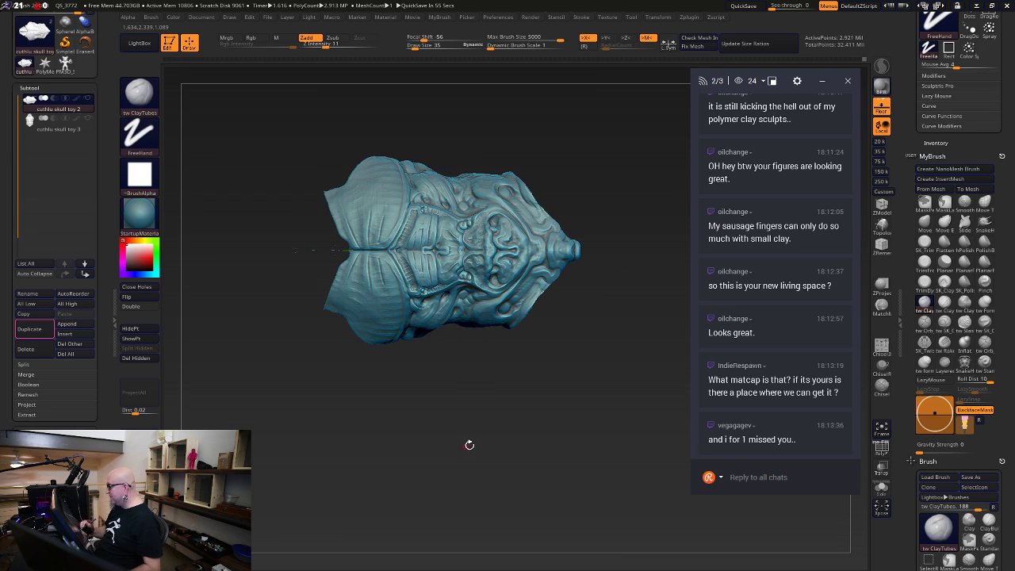
mouse_move(566, 460)
left_mouse_down()
mouse_move(596, 397)
mouse_move(632, 453)
mouse_move(573, 485)
mouse_move(564, 468)
mouse_move(627, 436)
mouse_move(623, 222)
left_mouse_up()
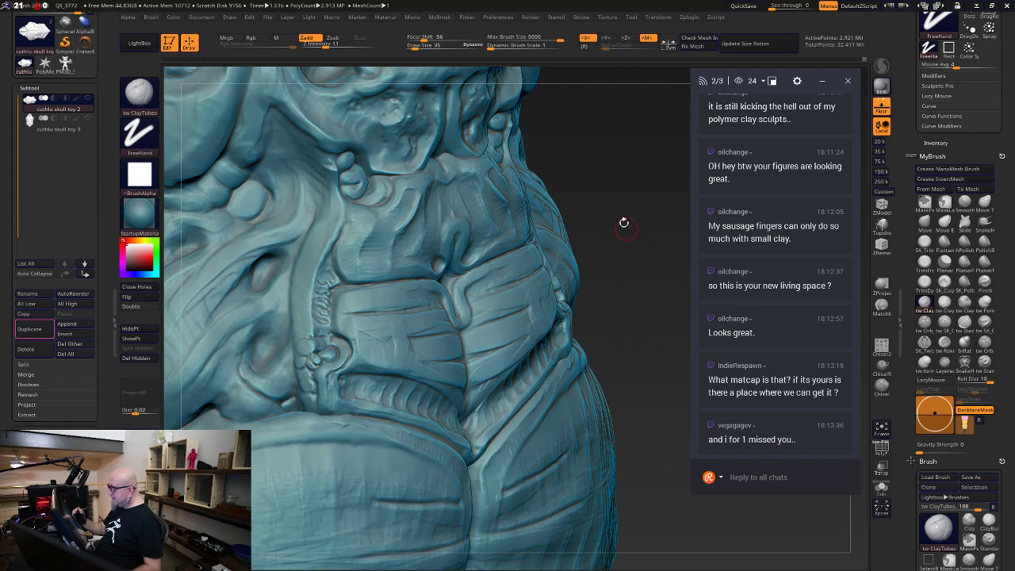
right_click(342, 304)
left_click_drag(337, 305, 342, 304)
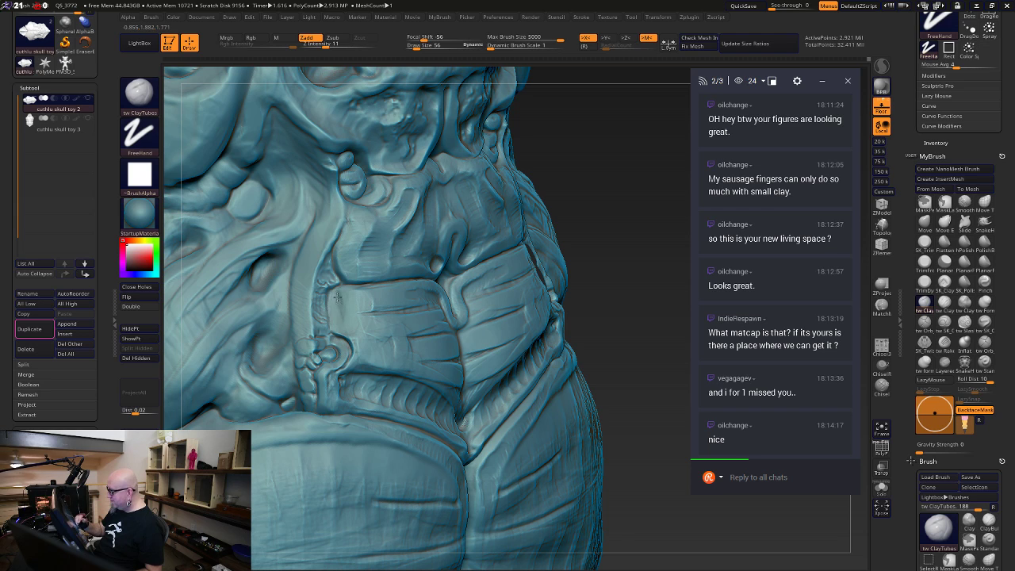
left_click_drag(337, 298, 388, 304)
left_click_drag(659, 238, 630, 240)
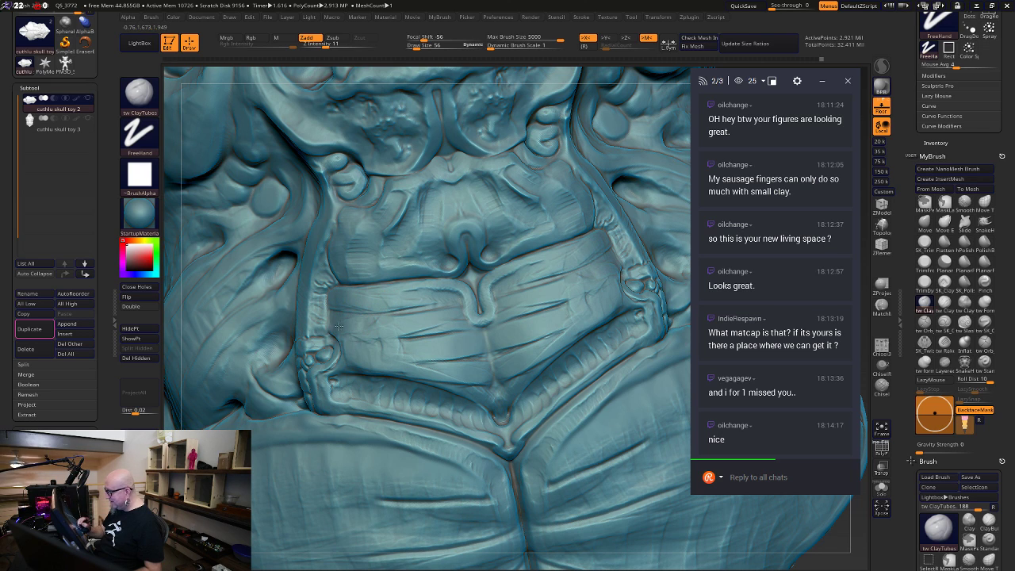
key("shift")
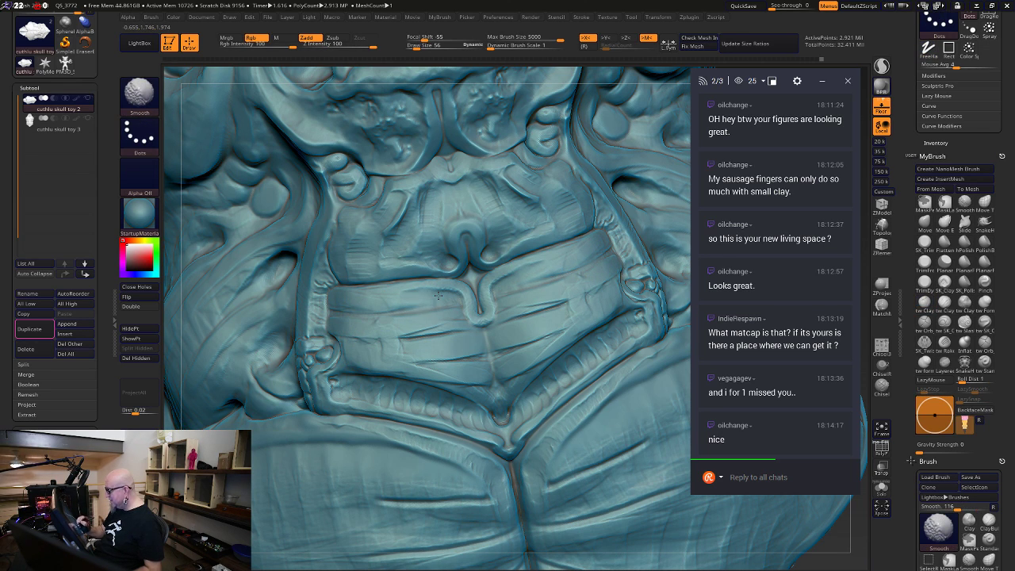
left_click_drag(833, 546, 830, 459, "alt")
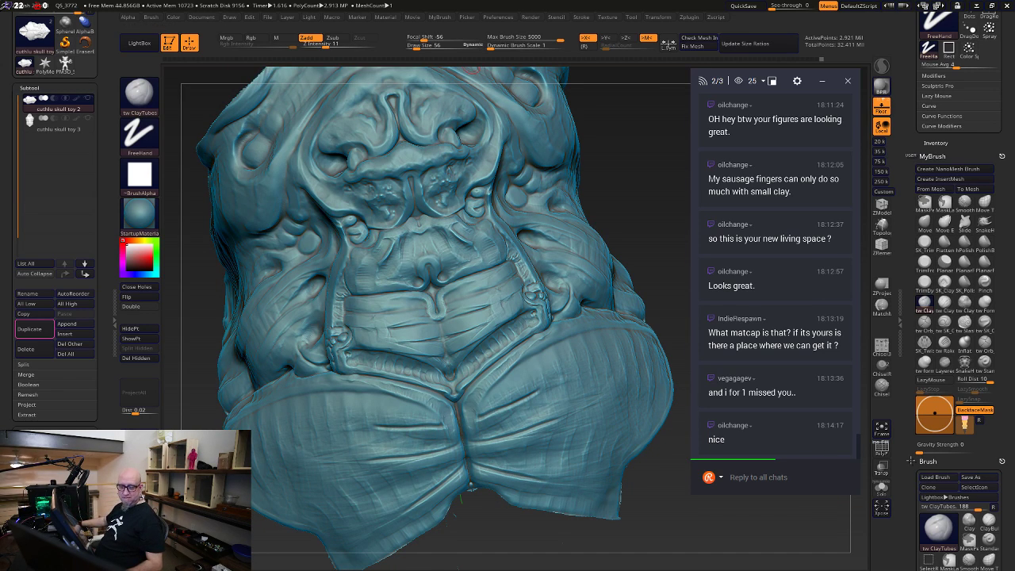
Switch to the Chrome browser and search Google for "speed test"
key("super")
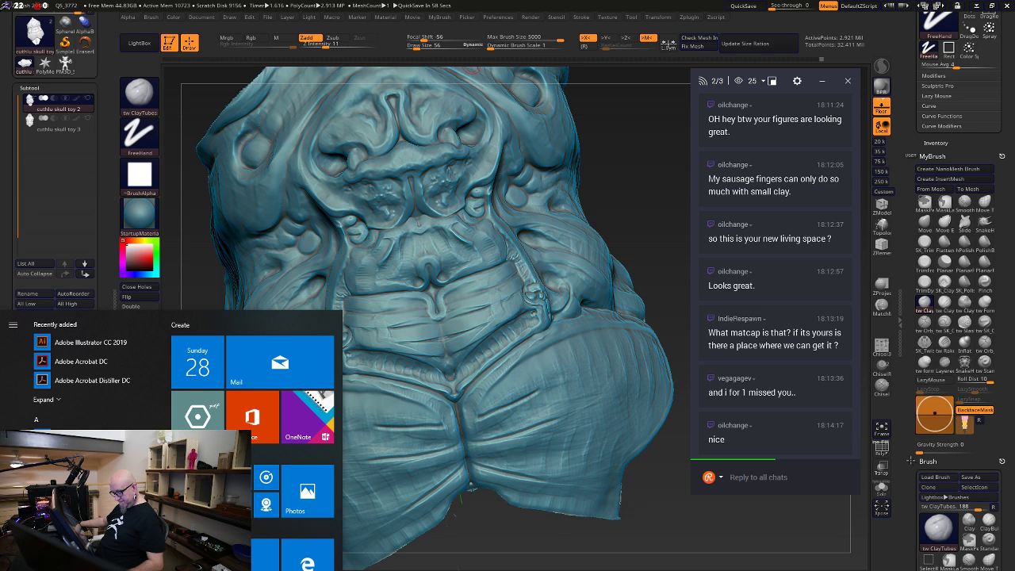
left_click(176, 569)
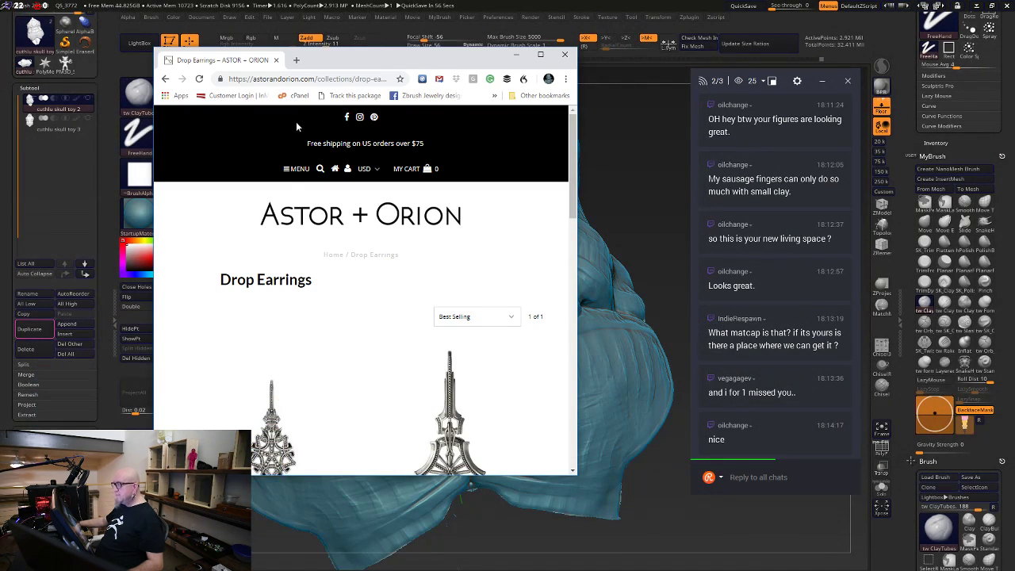
left_click(301, 79)
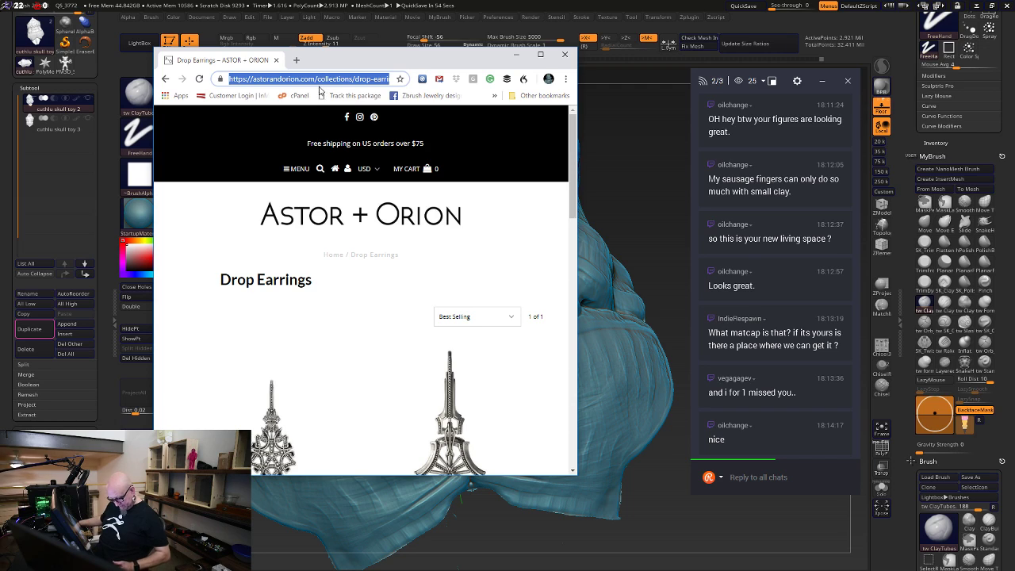
type("speed")
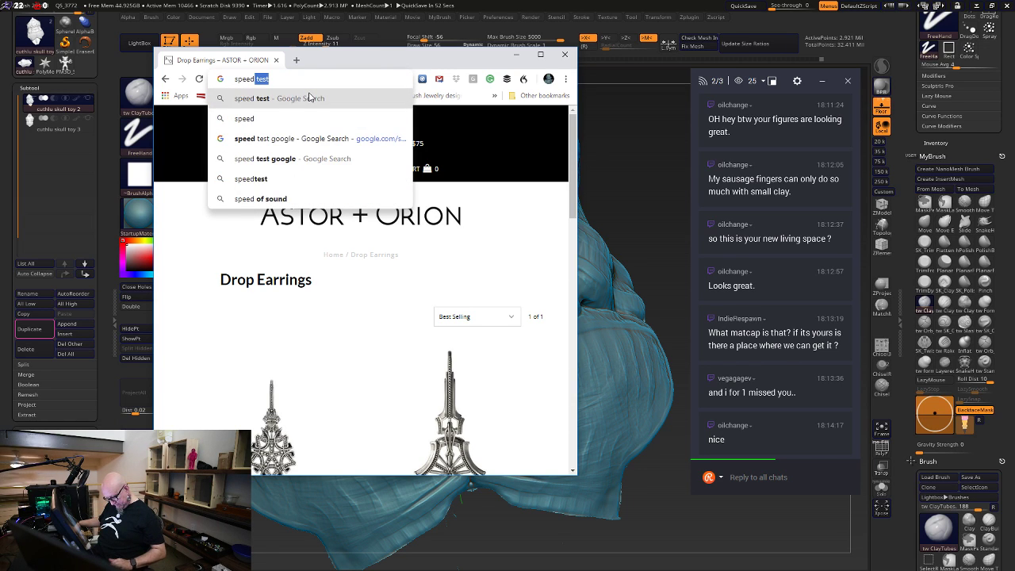
type(" test")
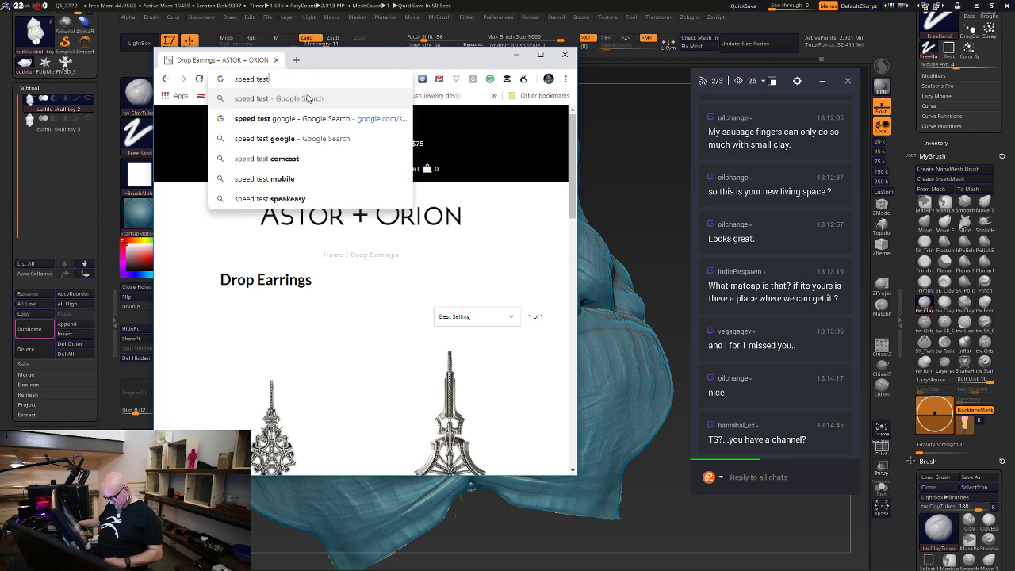
left_click(308, 98)
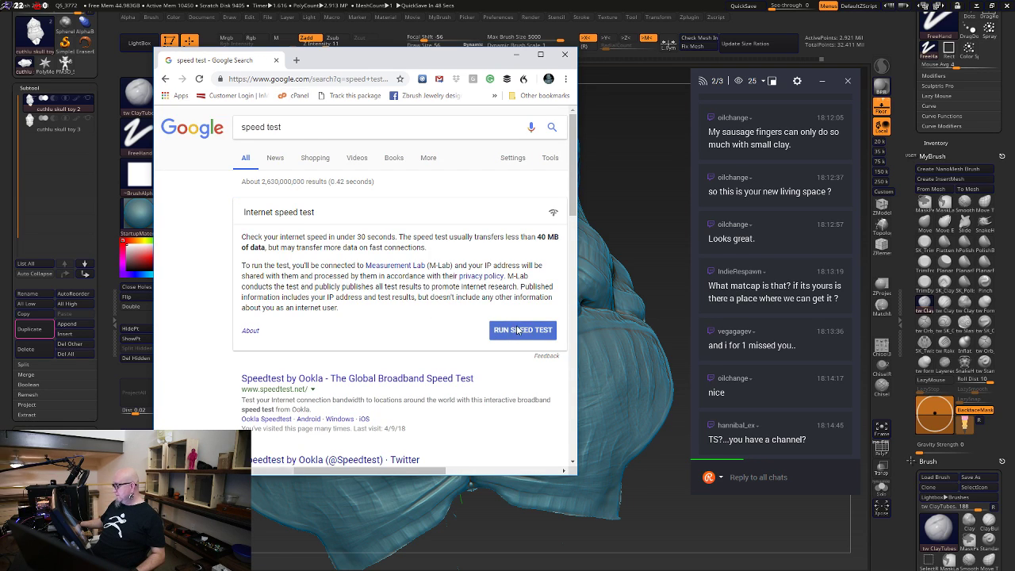
Run Google's internet speed test twice, then return to the sculpt in ZBrush
left_click(517, 331)
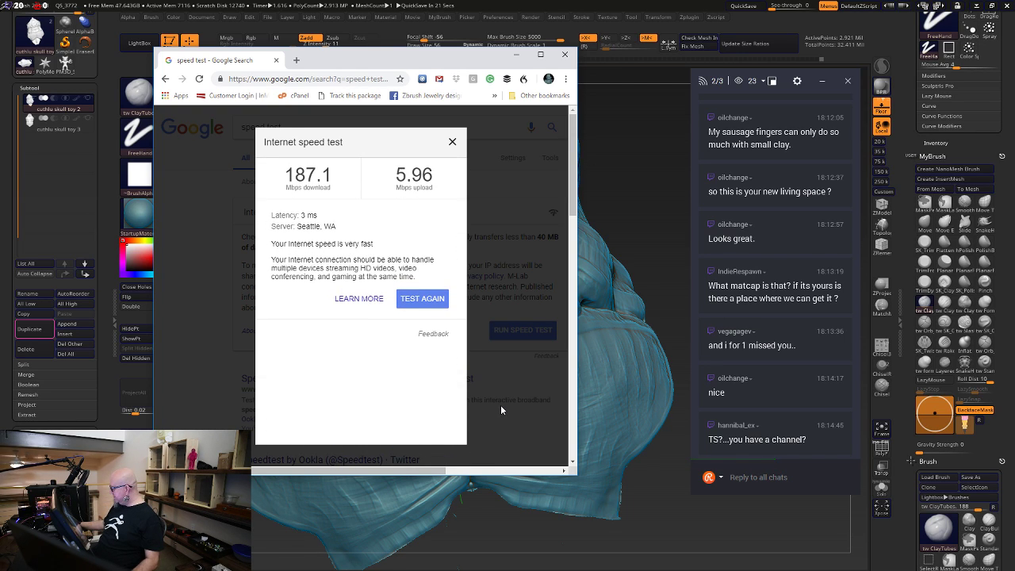
left_click(436, 300)
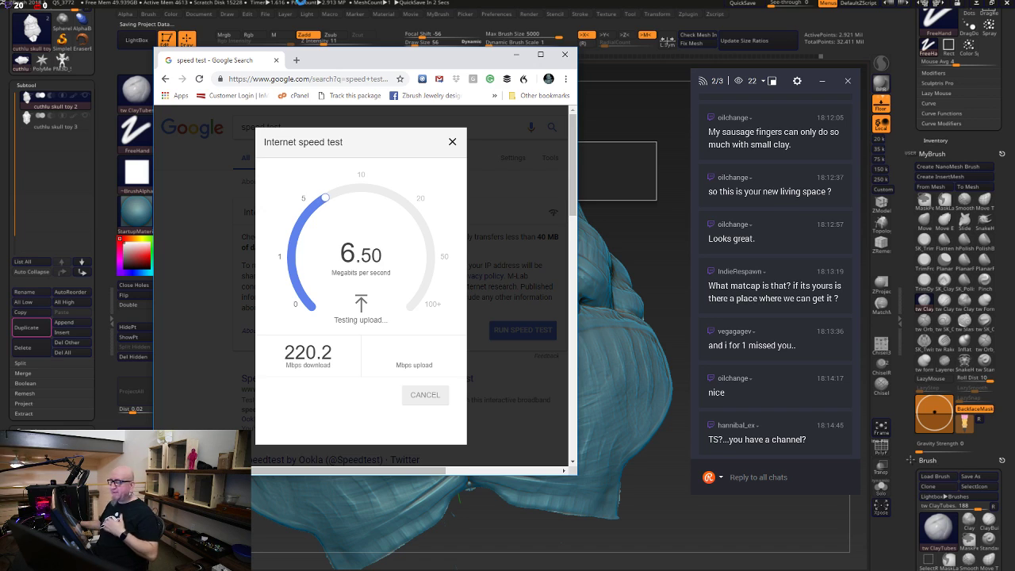
left_click_drag(459, 68, 362, 69)
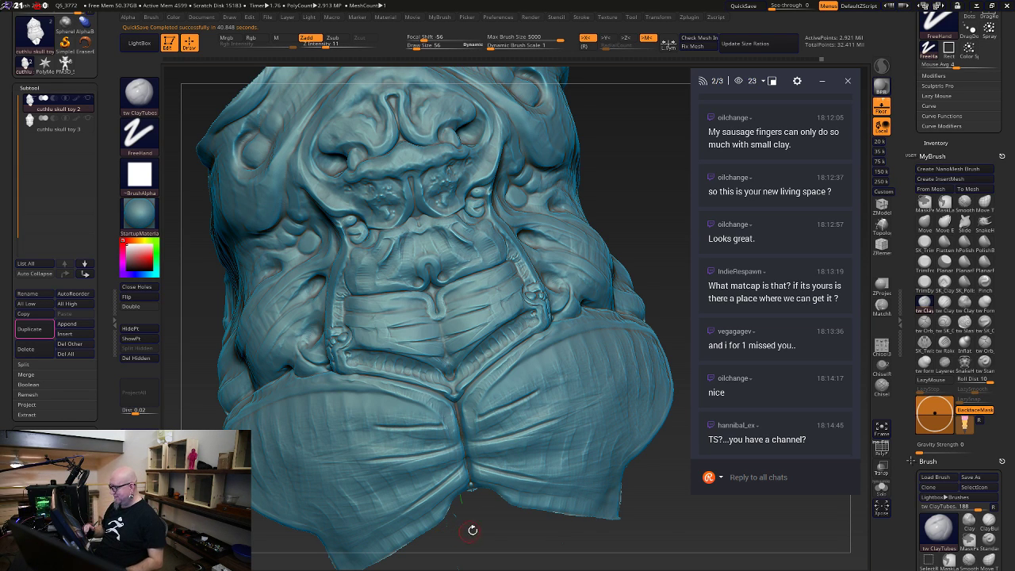
Carve sharp creases around the navel and along the adjoining abdominal folds with the tw Slash brush at size 24
mouse_move(472, 529)
left_mouse_down()
mouse_move(466, 555)
mouse_move(470, 547)
mouse_move(476, 565)
left_mouse_up()
mouse_move(327, 299)
left_mouse_down()
mouse_move(317, 310)
mouse_move(349, 295)
mouse_move(321, 311)
mouse_move(341, 300)
mouse_move(323, 310)
mouse_move(318, 299)
mouse_move(365, 290)
mouse_move(323, 304)
mouse_move(321, 317)
mouse_move(325, 305)
left_mouse_up()
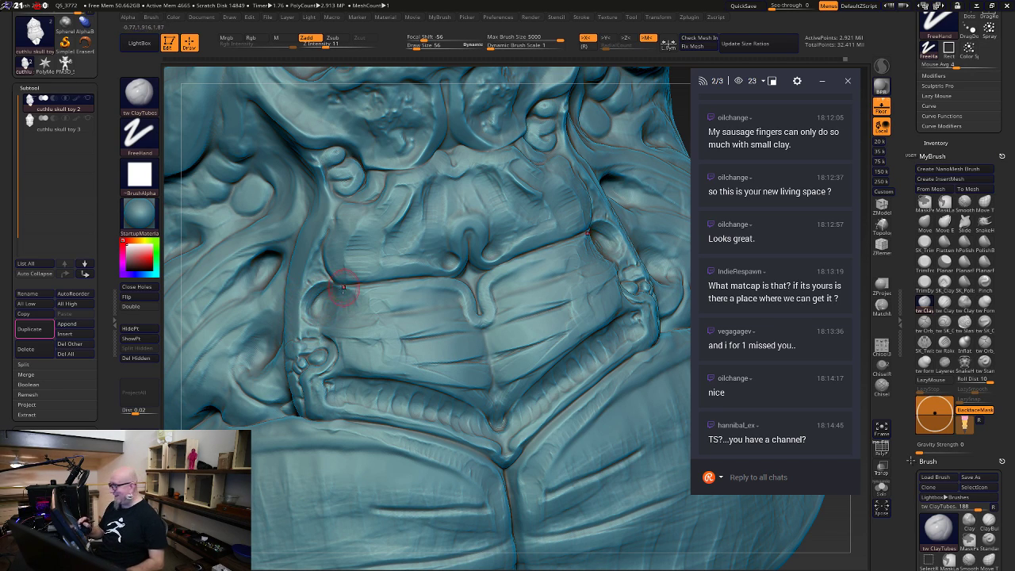
left_click(964, 322)
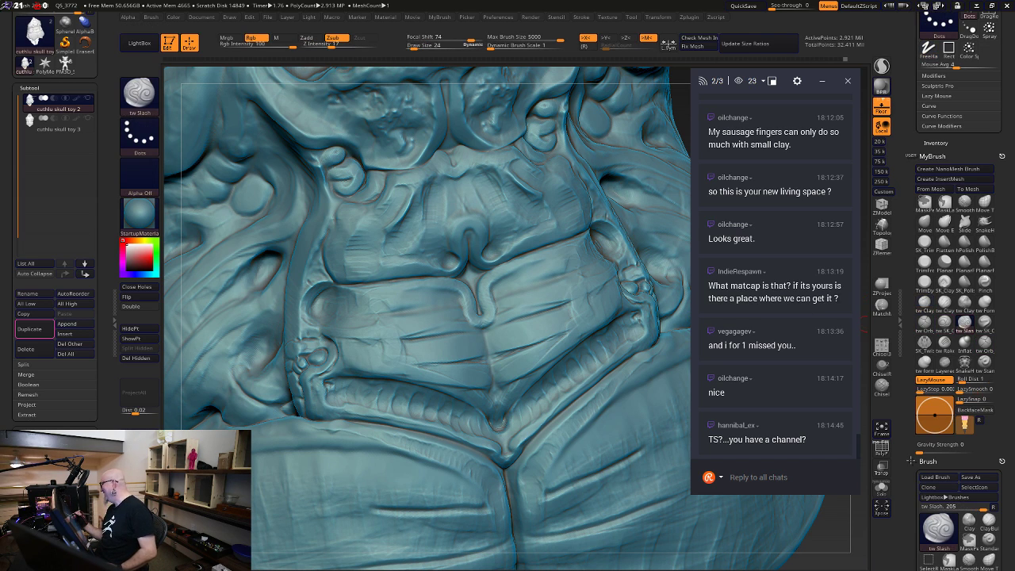
right_click_drag(466, 201, 354, 272)
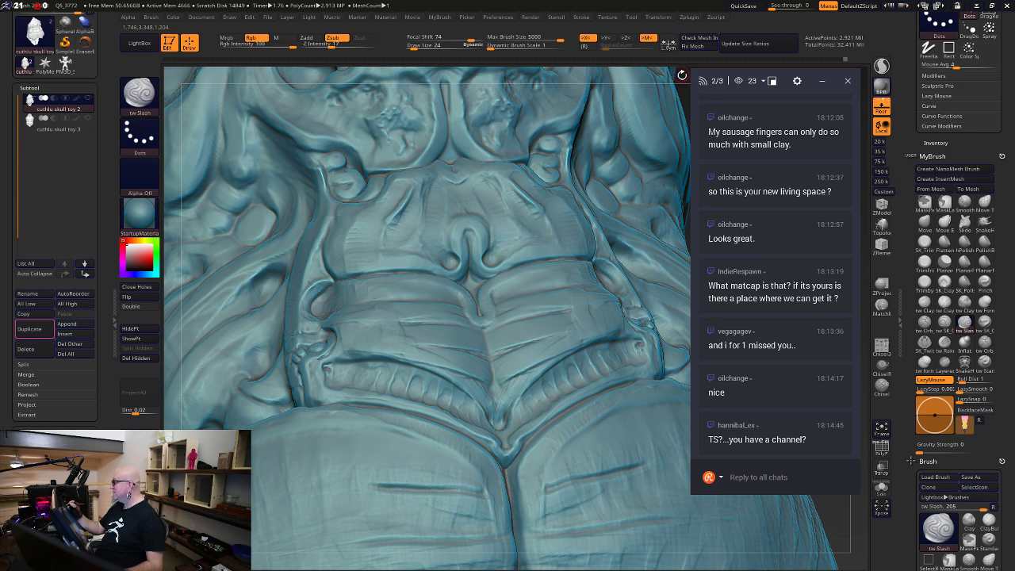
left_click_drag(680, 78, 696, 96)
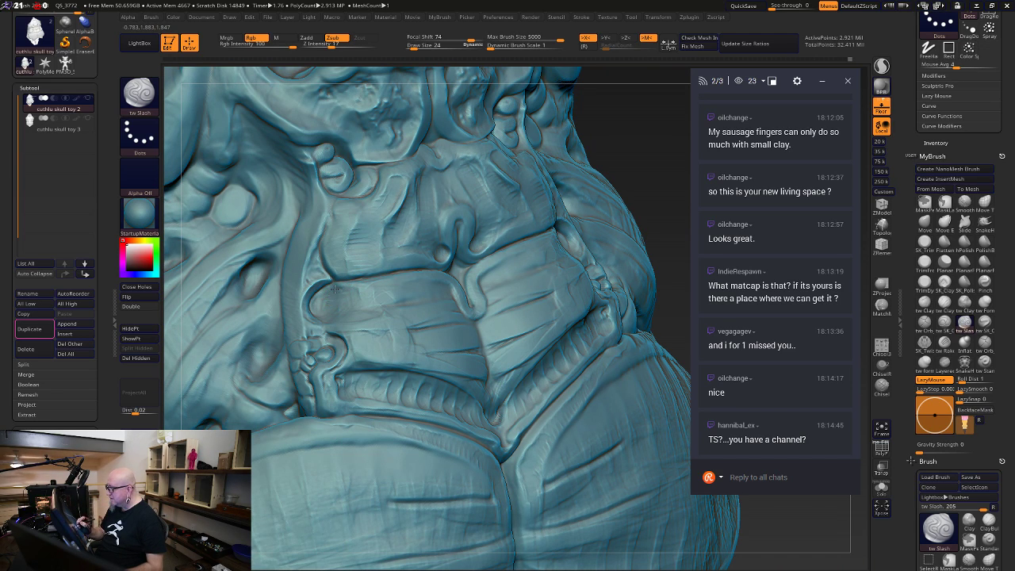
left_click_drag(676, 170, 604, 164)
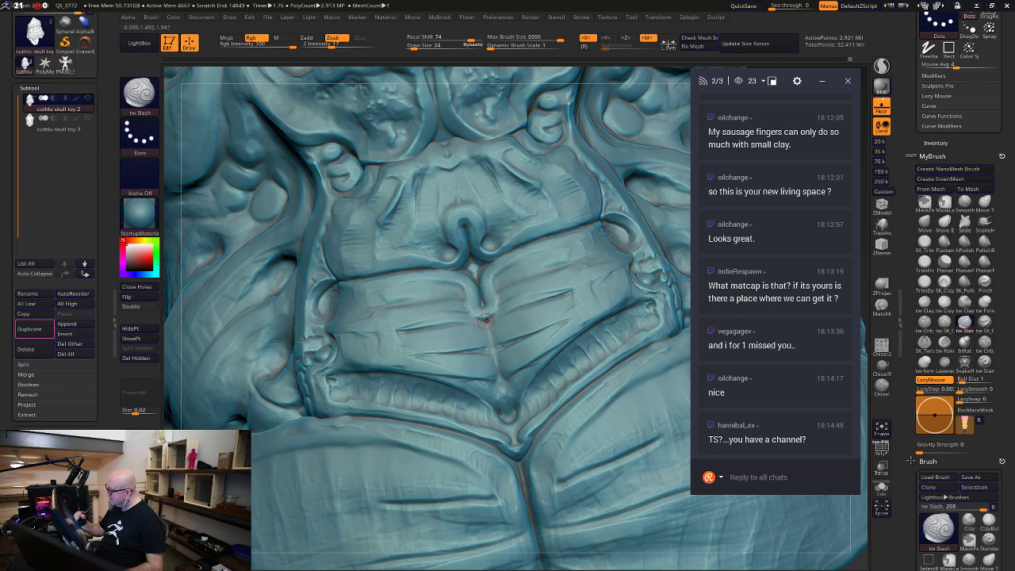
mouse_move(496, 292)
left_mouse_down()
mouse_move(504, 271)
mouse_move(555, 248)
left_mouse_up()
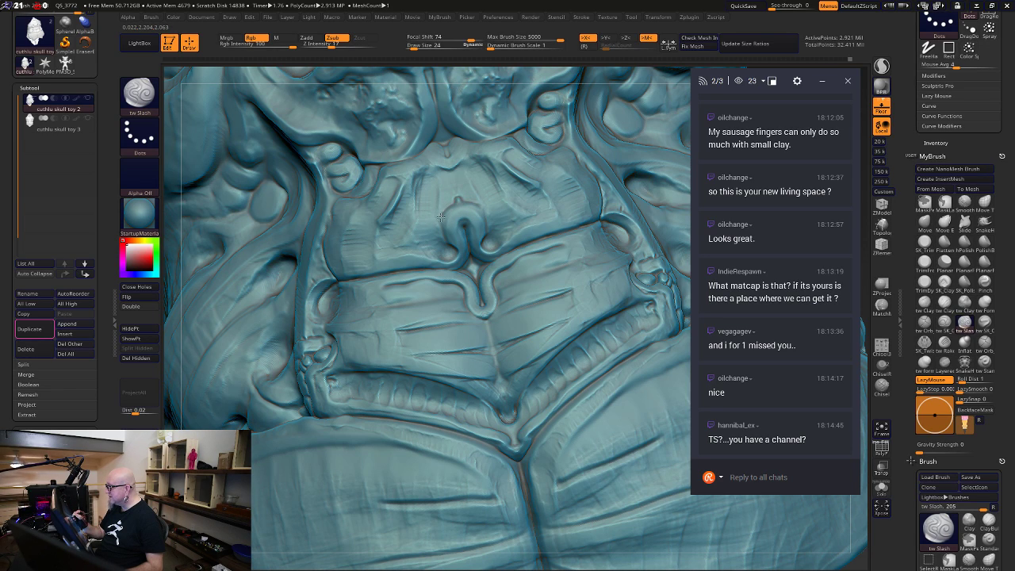
mouse_move(442, 217)
left_mouse_down()
mouse_move(432, 257)
mouse_move(384, 260)
mouse_move(341, 290)
left_mouse_up()
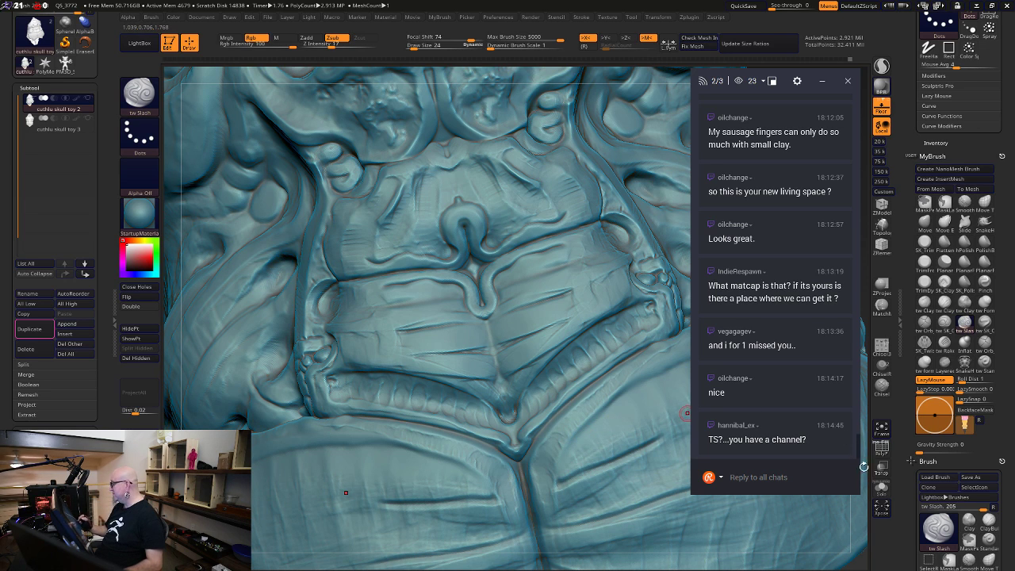
Frame the abdominal face upside down and set the tw Slash brush to Z Intensity 23, Focal Shift 86 and size 35
mouse_move(861, 517)
left_mouse_down()
mouse_move(804, 419)
mouse_move(535, 452)
mouse_move(614, 404)
left_mouse_up()
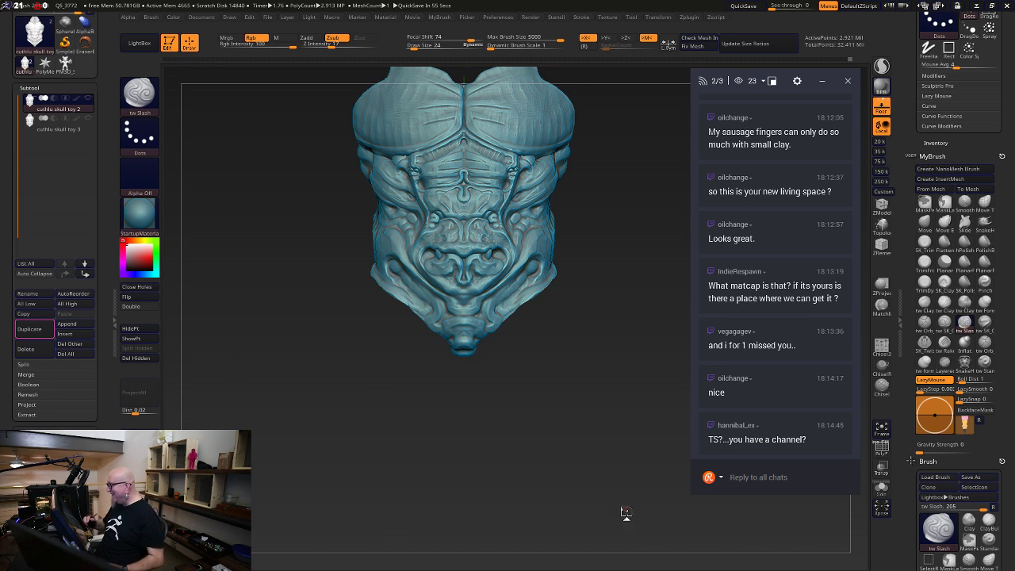
left_click_drag(393, 474, 535, 551, "alt")
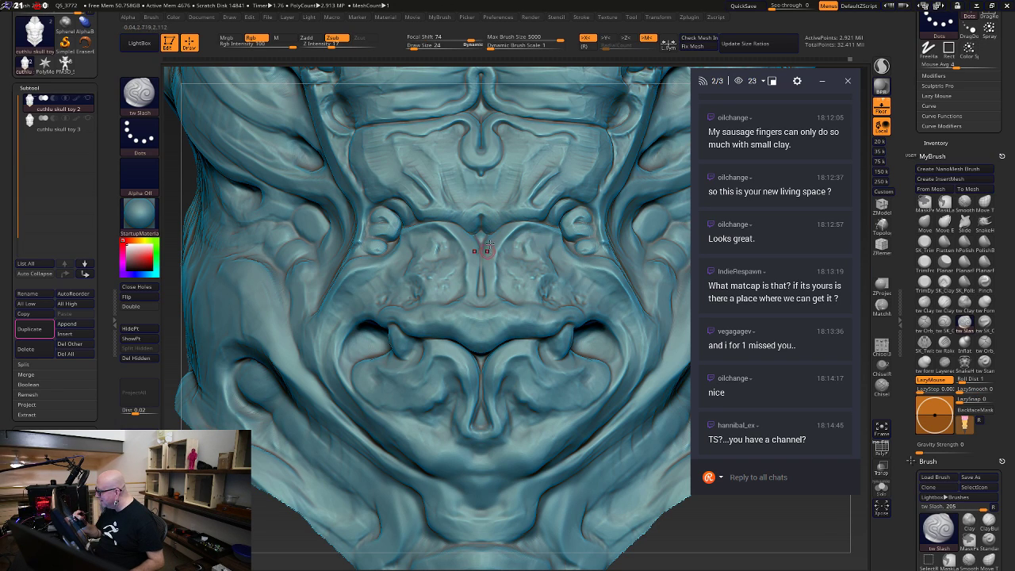
left_click(336, 44)
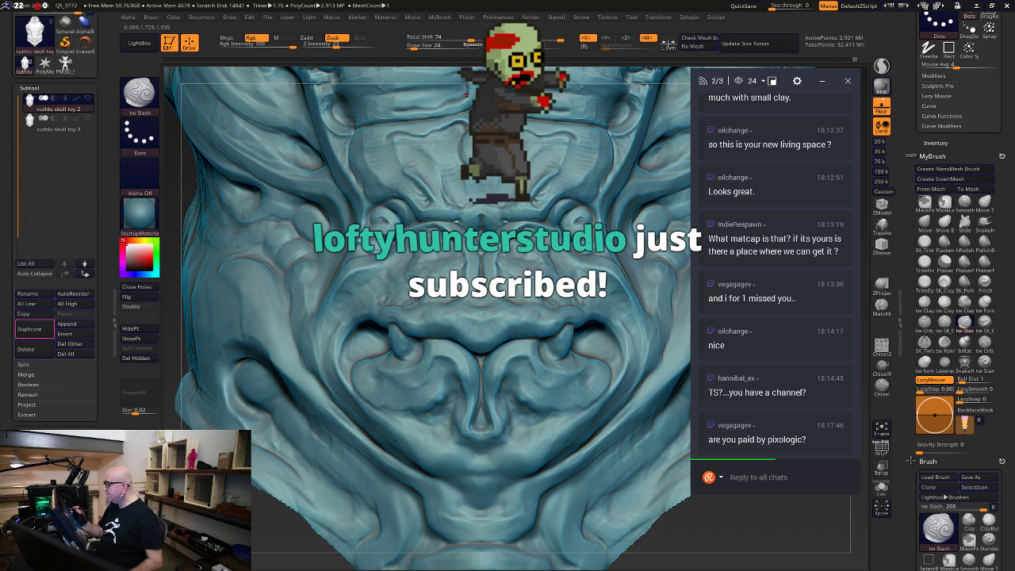
key("space")
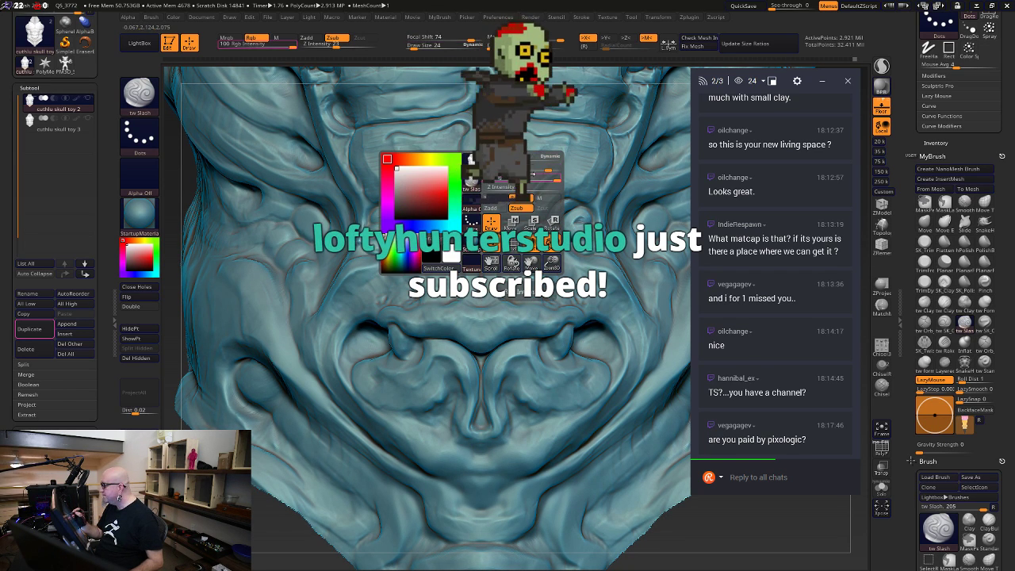
left_click_drag(547, 169, 552, 169)
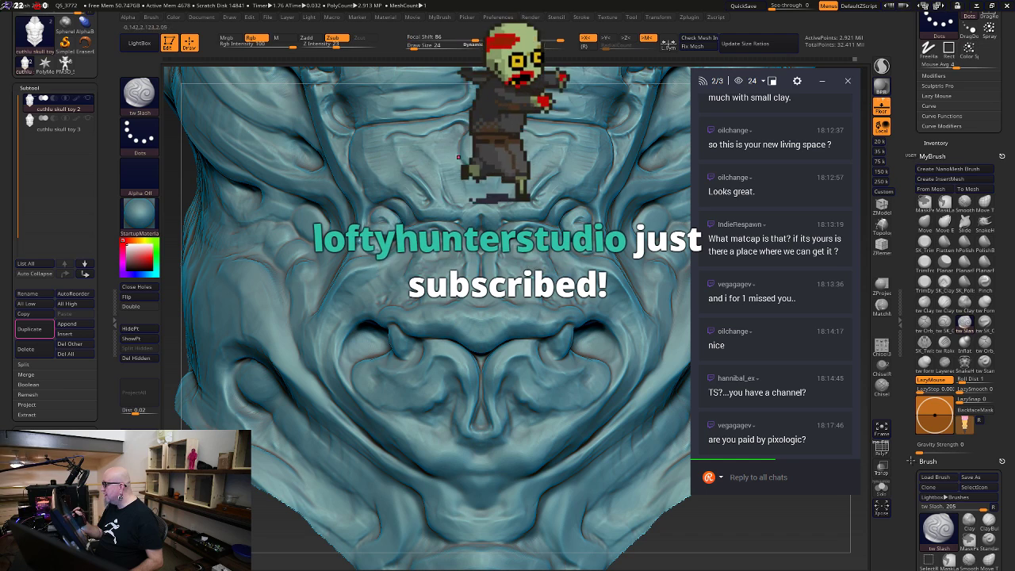
key("space")
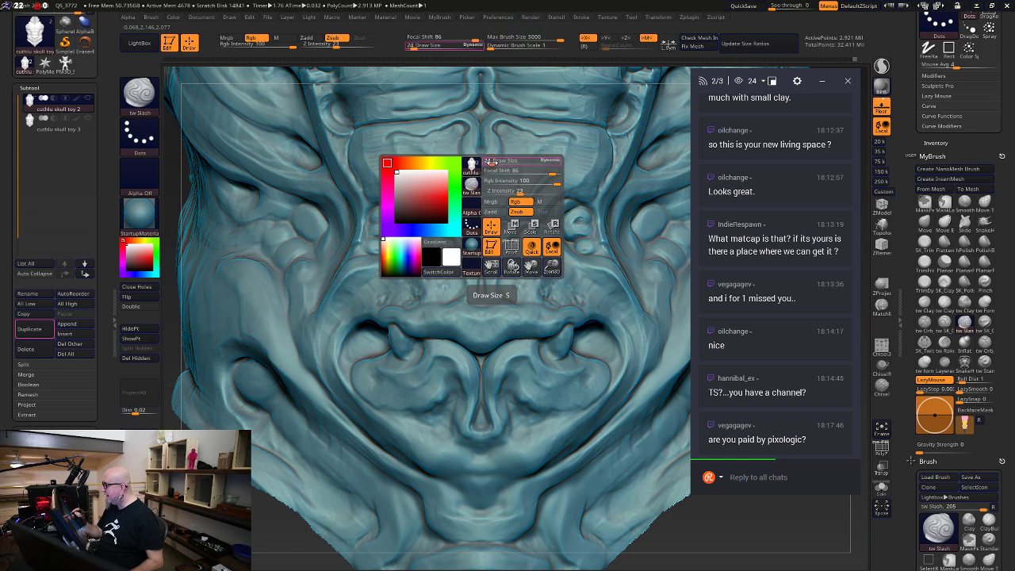
left_click_drag(492, 161, 498, 162)
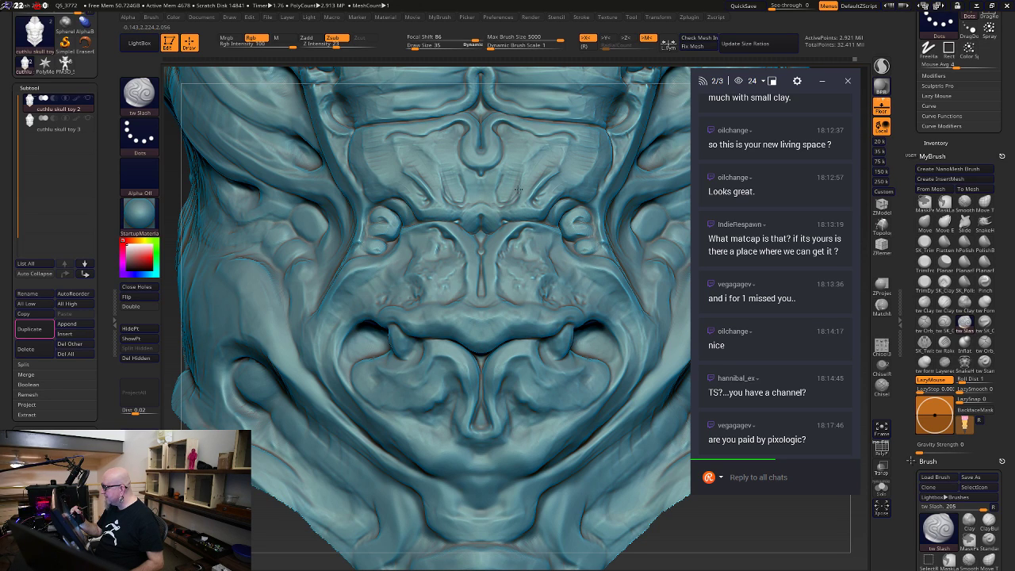
Carve branching creases into the forehead panel and around the nose pits, smoothing between the cuts
key("shift")
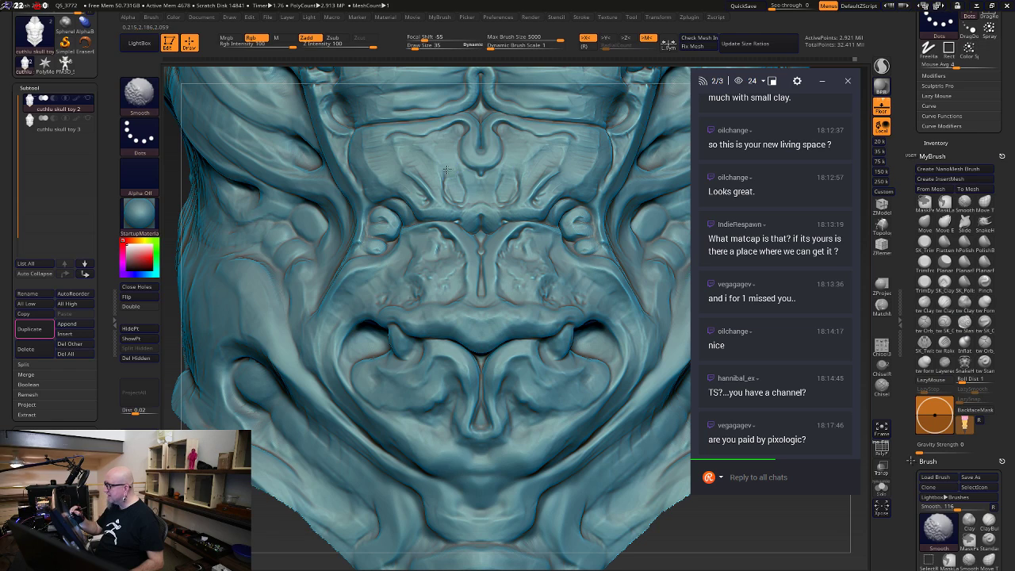
key("shift")
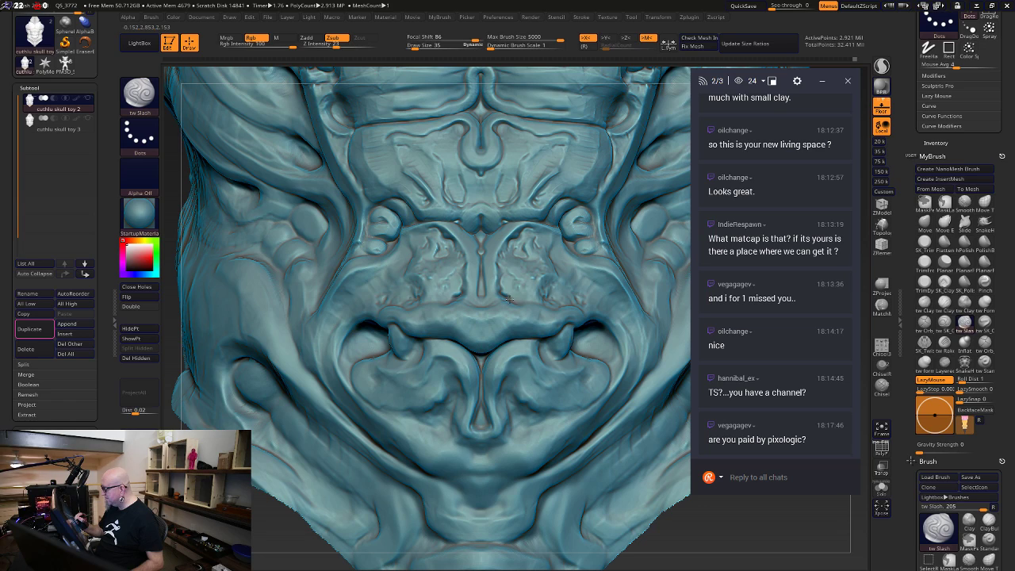
key("shift")
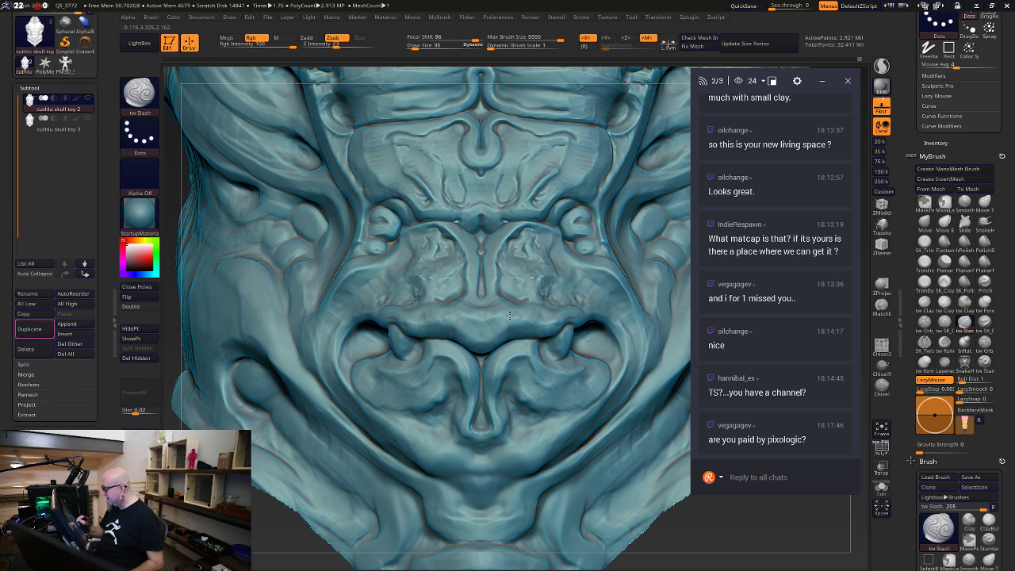
Cut creases along the upper lip and around both tusks, deepening the mouth corners with the tw Slash brush
left_click_drag(509, 315, 523, 319)
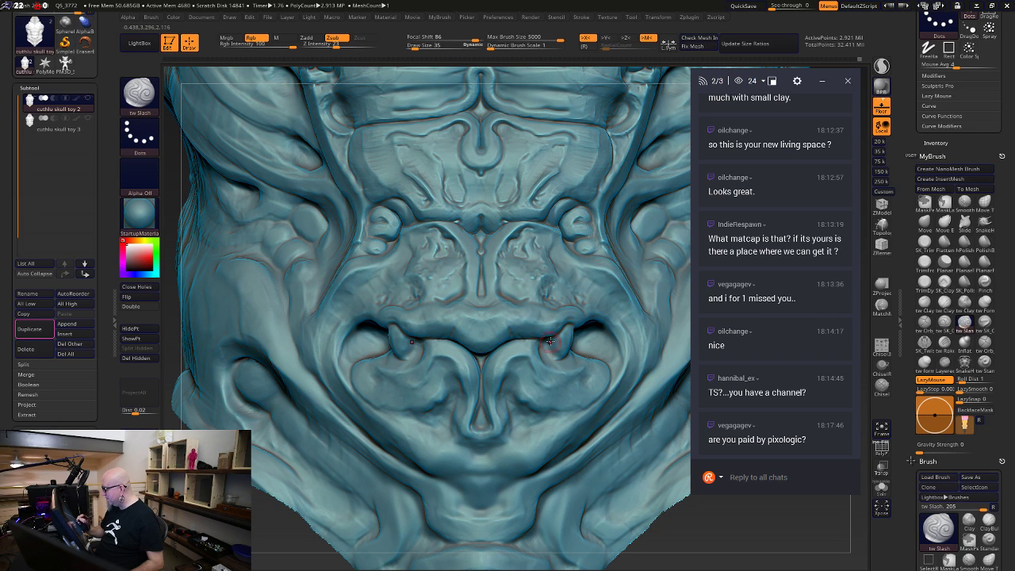
key("ctrl")
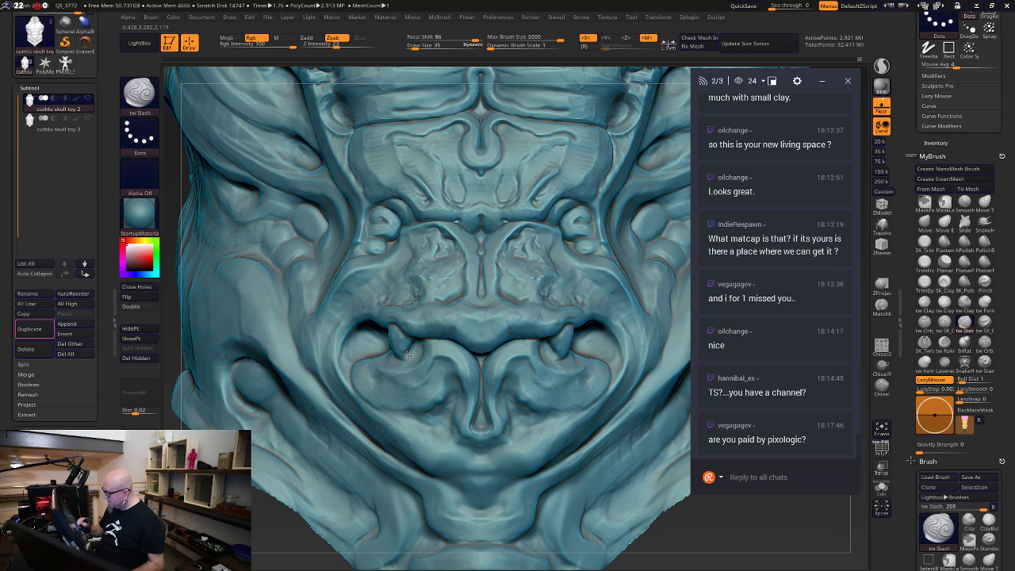
left_click_drag(403, 362, 406, 364)
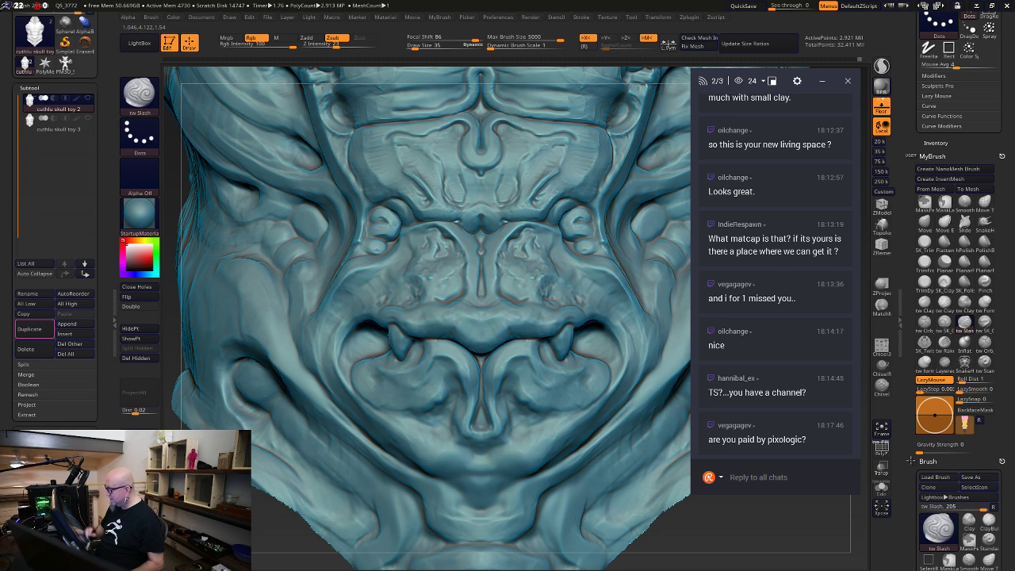
left_click_drag(194, 530, 290, 531)
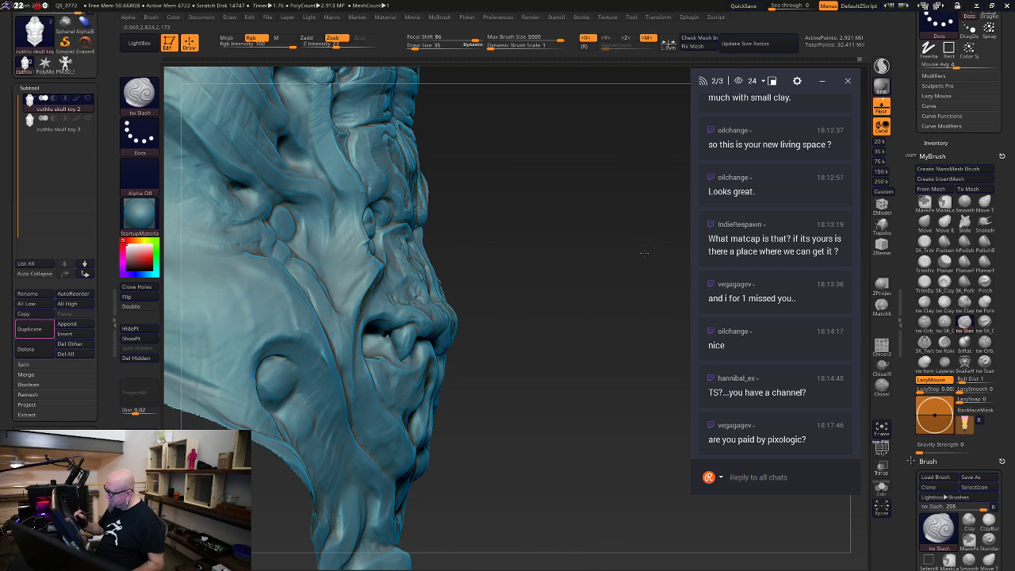
mouse_move(643, 251)
left_mouse_down()
mouse_move(438, 277)
mouse_move(317, 198)
left_mouse_up()
left_click_drag(585, 179, 556, 338)
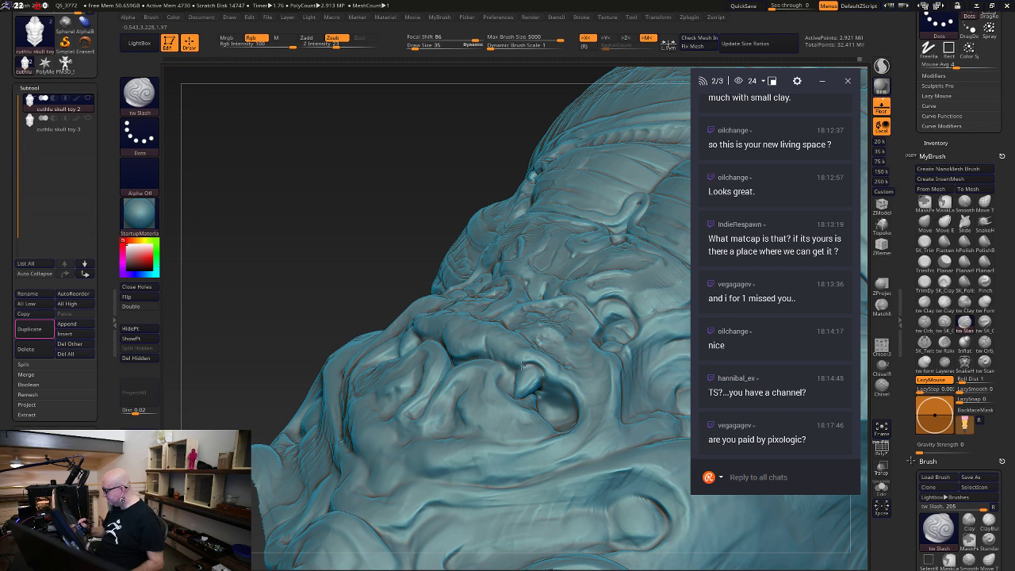
mouse_move(222, 332)
left_mouse_down()
mouse_move(309, 396)
mouse_move(341, 468)
left_mouse_up()
mouse_move(761, 532)
left_mouse_down()
mouse_move(659, 500)
mouse_move(698, 523)
mouse_move(715, 524)
mouse_move(662, 484)
left_mouse_up()
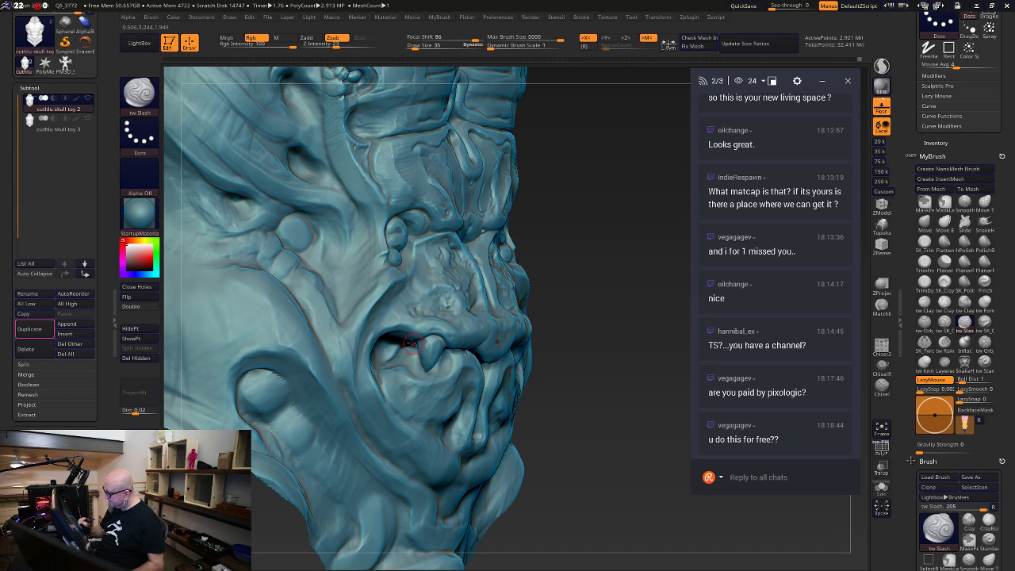
mouse_move(633, 221)
left_mouse_down()
mouse_move(445, 273)
mouse_move(443, 292)
left_mouse_up()
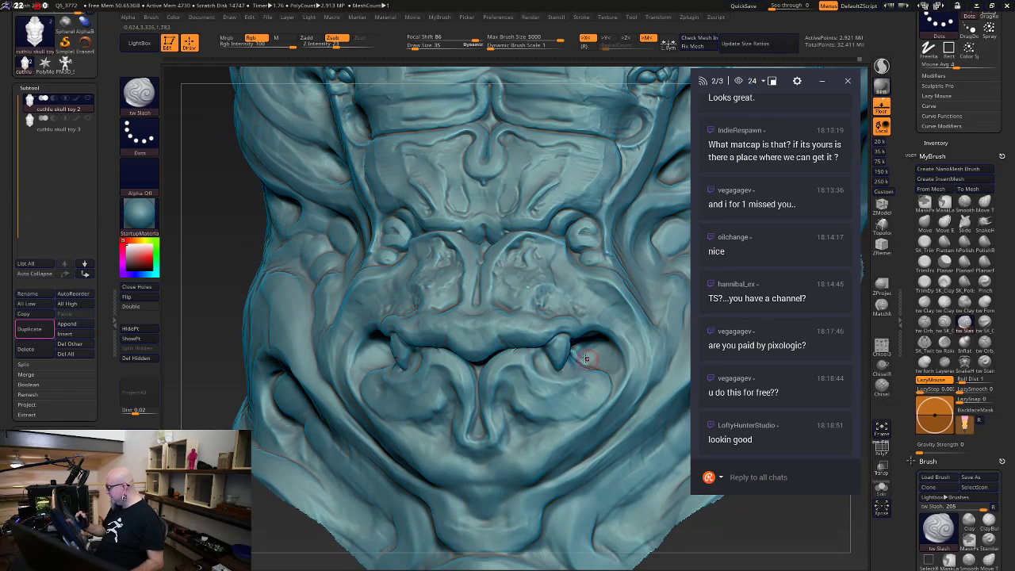
Carve jagged edges into the two fleshy pads below the tusks and around the central chin ridge, smoothing where needed
key("shift")
mouse_move(646, 476)
left_mouse_down()
mouse_move(615, 512)
mouse_move(670, 521)
left_mouse_up()
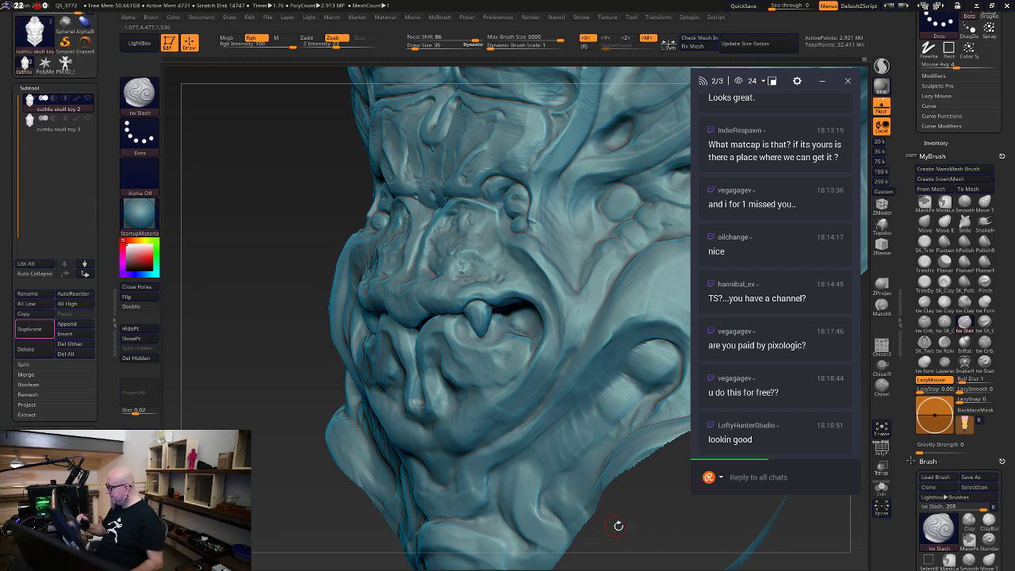
left_click_drag(619, 525, 552, 353, "shift")
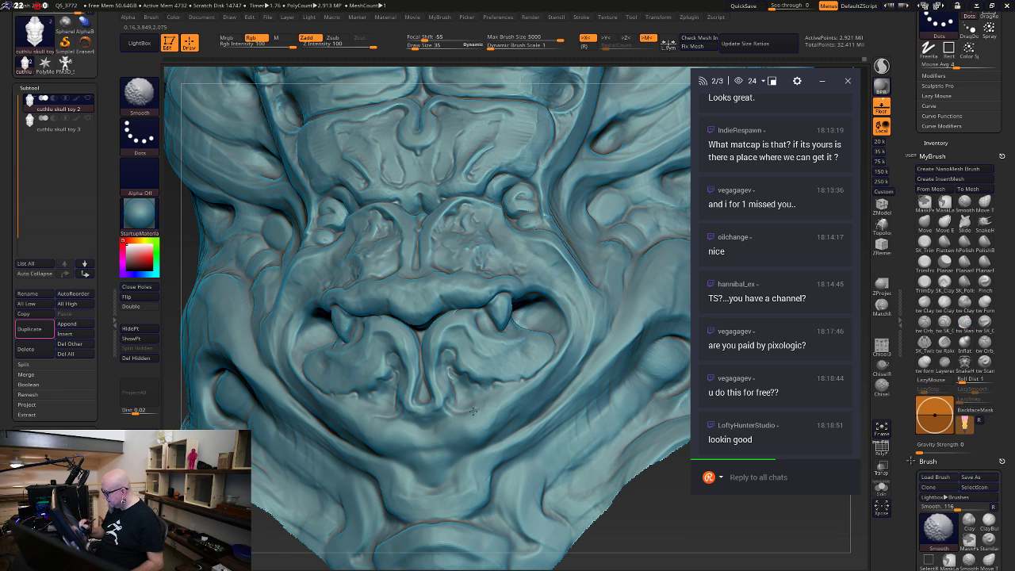
key("f")
left_click_drag(614, 487, 639, 544)
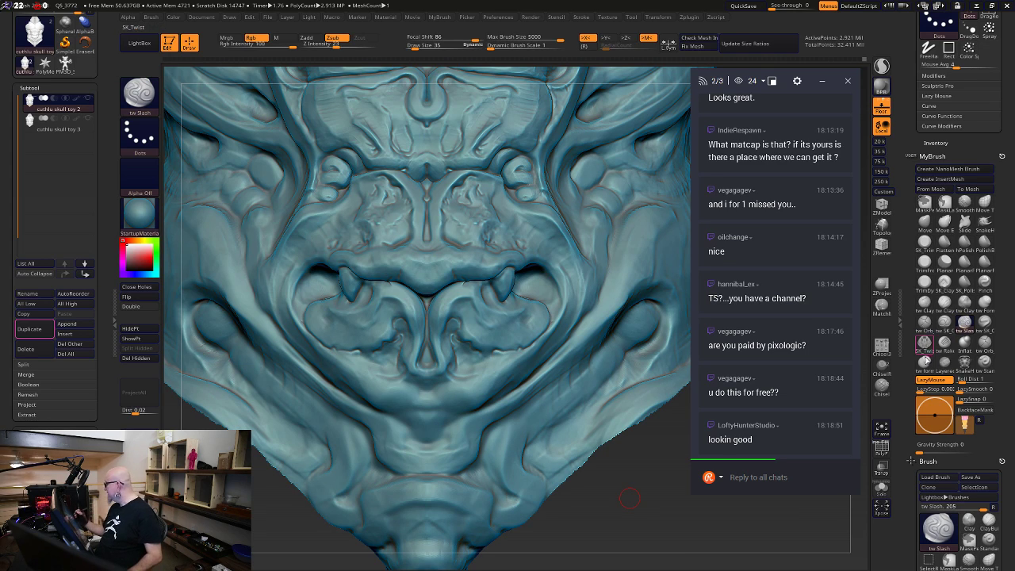
Spray small bumps over the pads below the tusks with tw formbump, and flatten them with hPolish at size 41
left_click(925, 361)
mouse_move(389, 306)
left_mouse_down()
mouse_move(376, 333)
mouse_move(349, 337)
mouse_move(321, 321)
mouse_move(395, 311)
mouse_move(343, 334)
mouse_move(315, 324)
left_mouse_up()
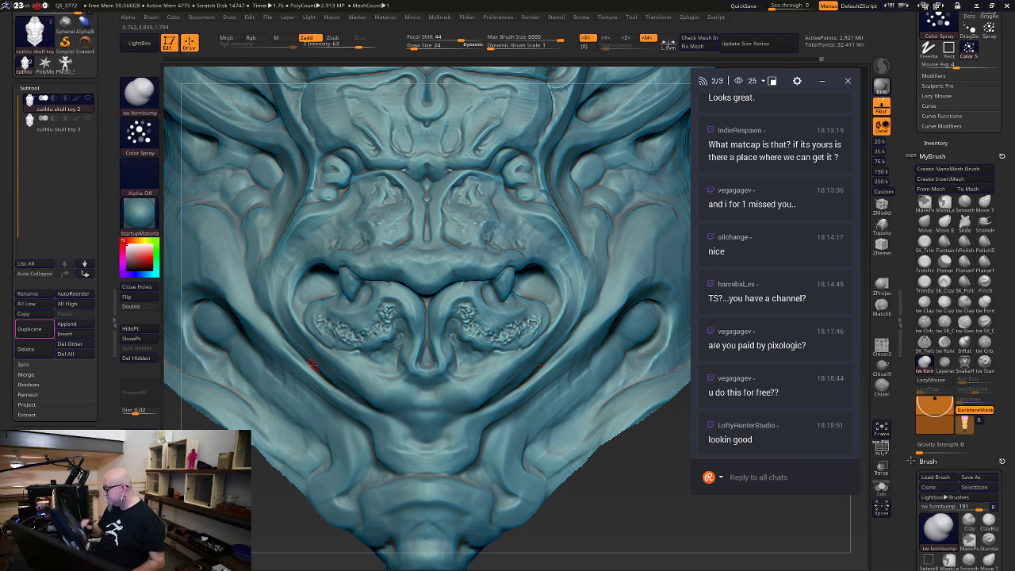
left_click(961, 246)
key("p")
key("space")
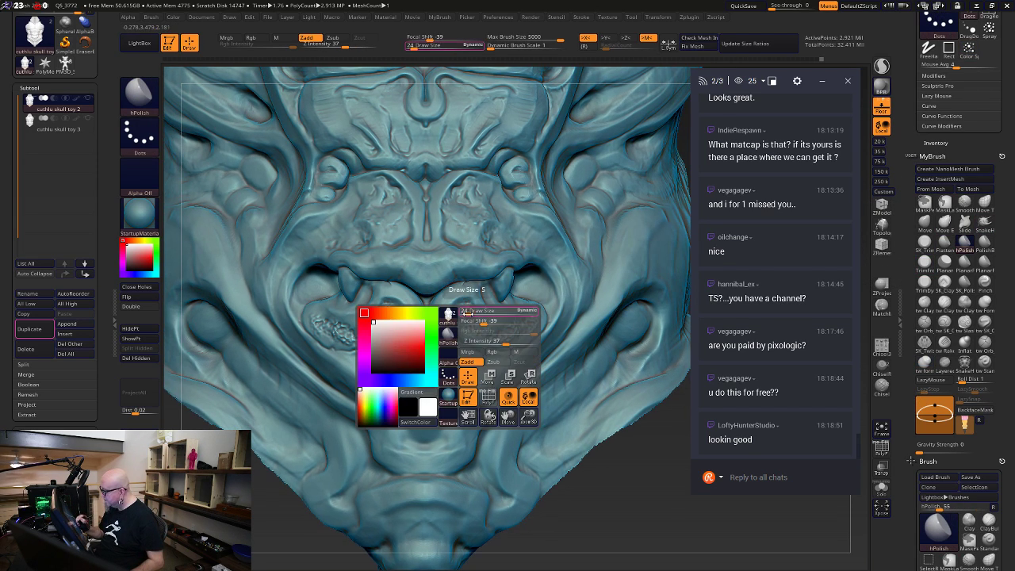
left_click(468, 315)
mouse_move(468, 317)
left_mouse_down()
mouse_move(468, 329)
mouse_move(535, 321)
mouse_move(532, 336)
left_mouse_up()
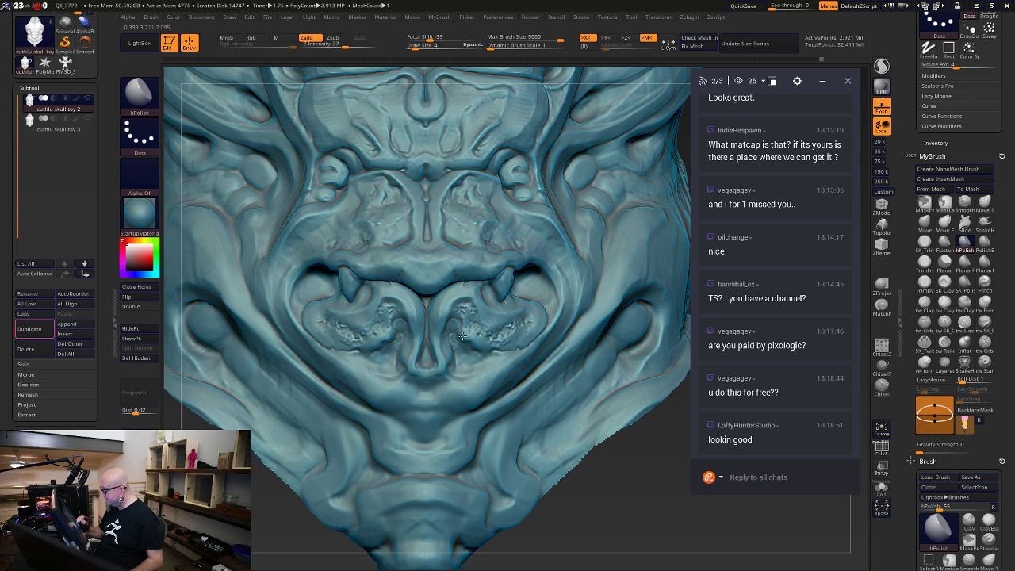
Polish the edges of the central chin ridge with hPolish and smooth the pad surface beneath the tusks
left_click_drag(462, 337, 464, 328)
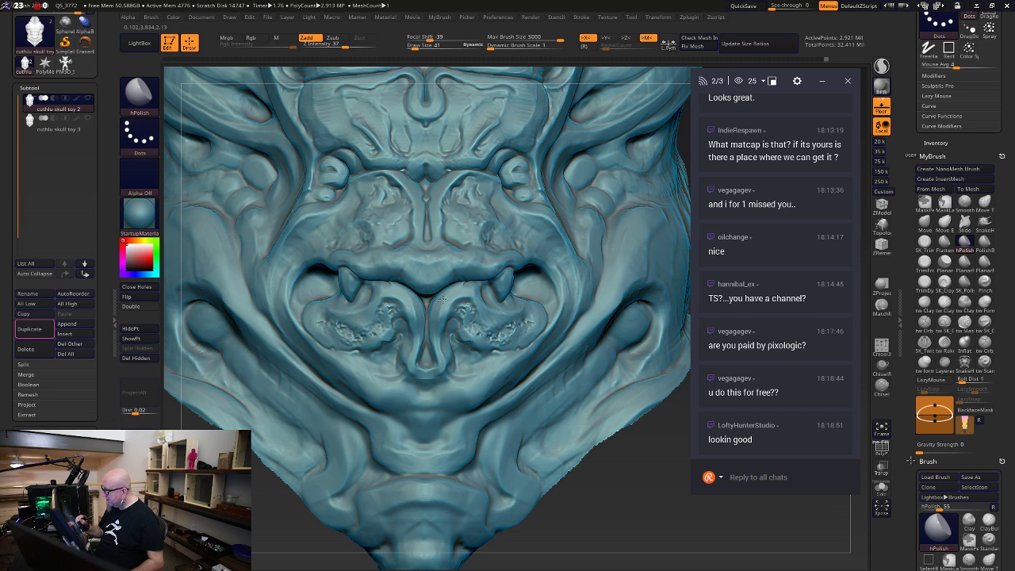
mouse_move(463, 295)
left_mouse_down()
mouse_move(452, 309)
mouse_move(461, 299)
left_mouse_up()
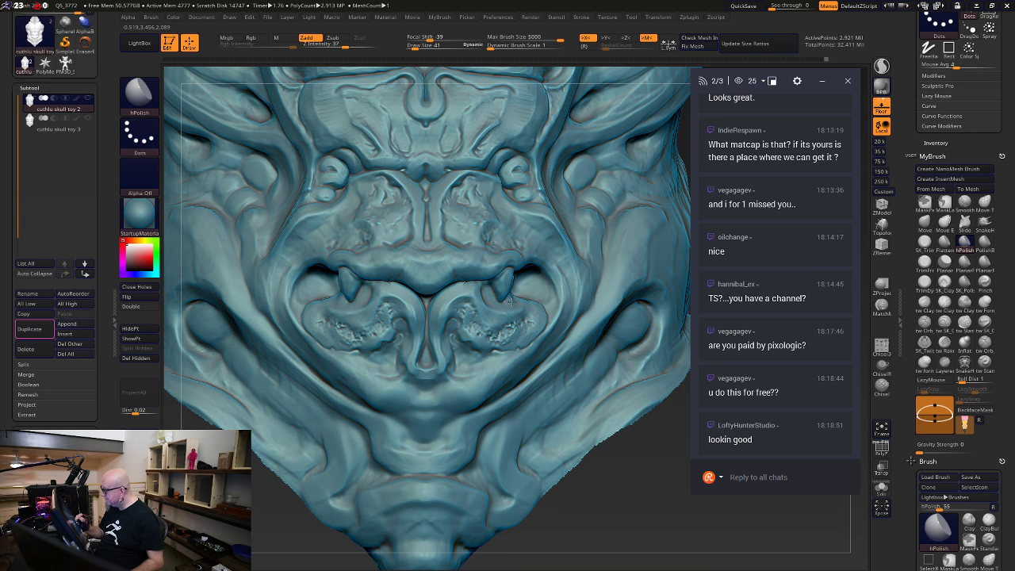
left_click_drag(630, 507, 614, 512)
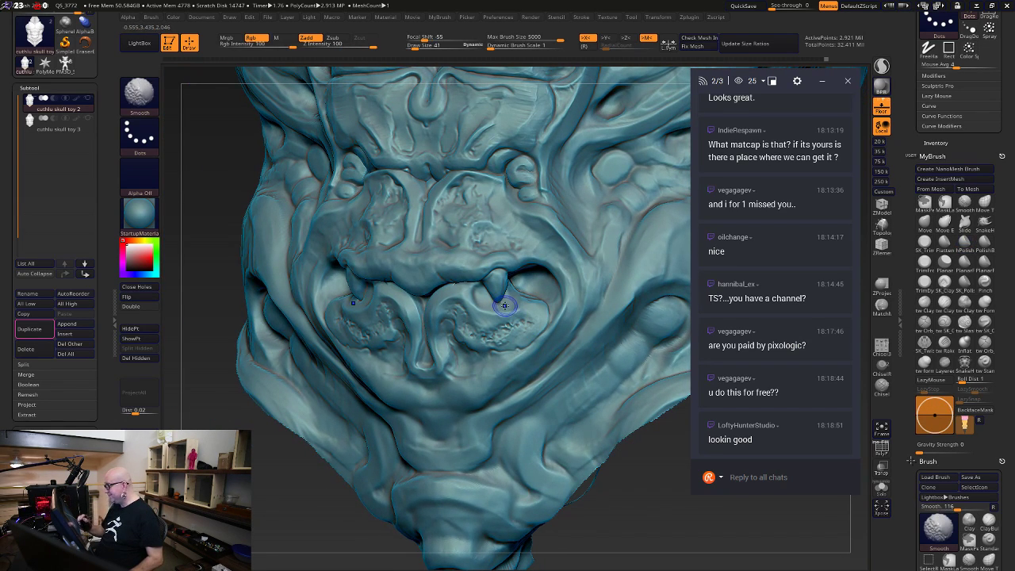
left_click_drag(504, 305, 507, 309, "shift")
left_click_drag(634, 515, 656, 512)
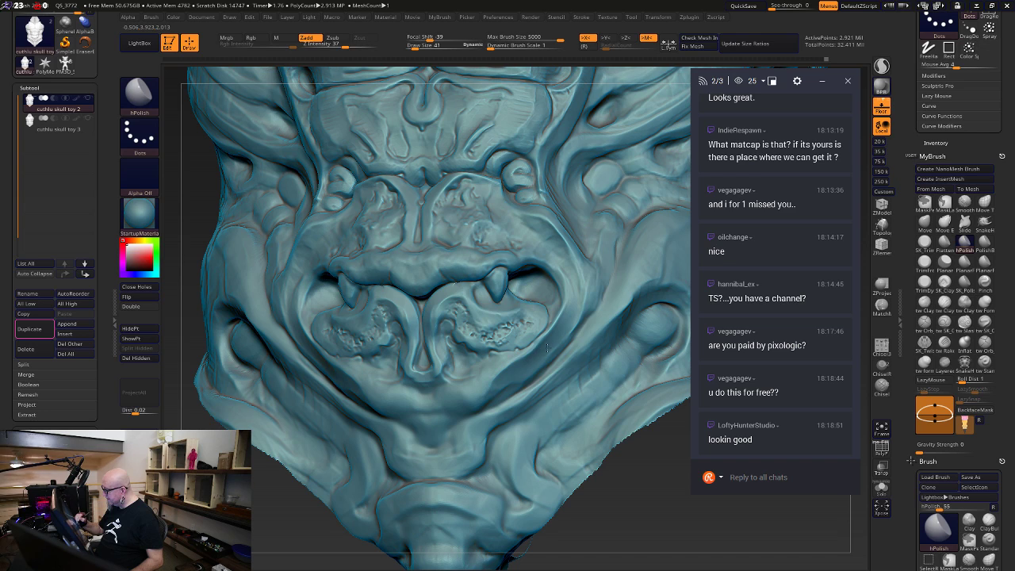
left_click_drag(644, 512, 652, 504, "shift")
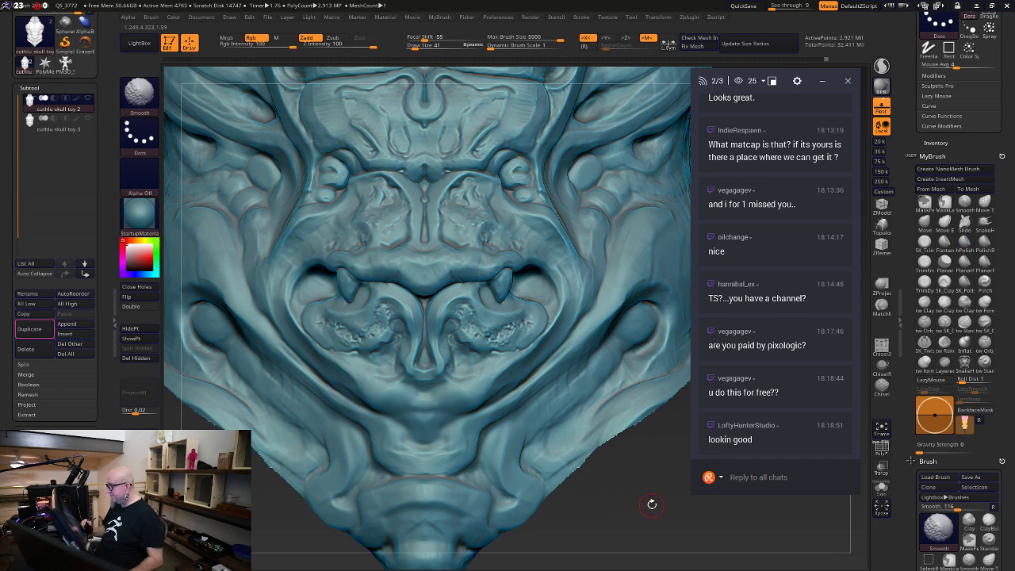
Build up clay strokes along the jaw fold below the outer pads with tw ClayTubes and smooth the adjoining surface
left_click(924, 304)
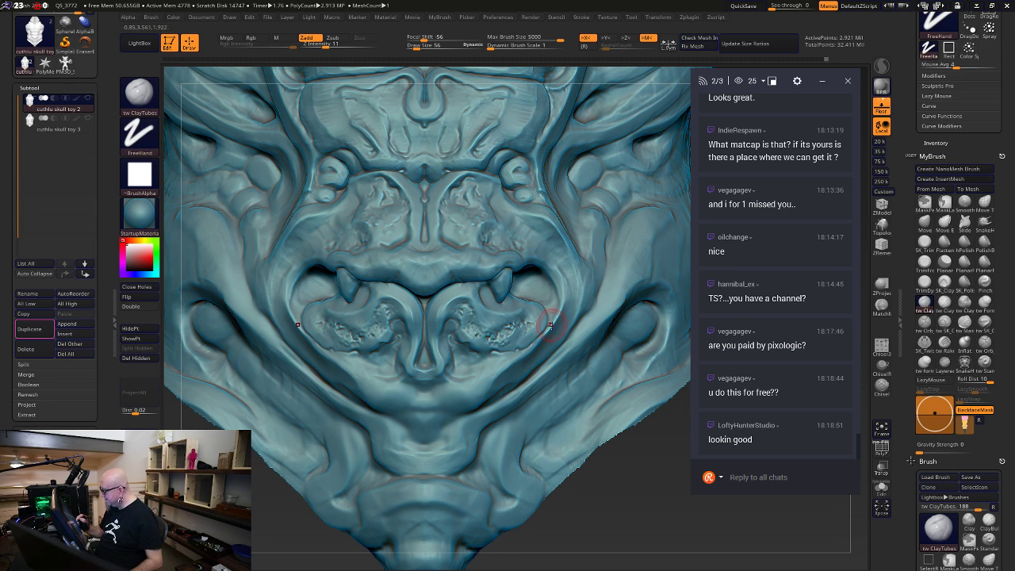
left_click_drag(529, 354, 488, 383)
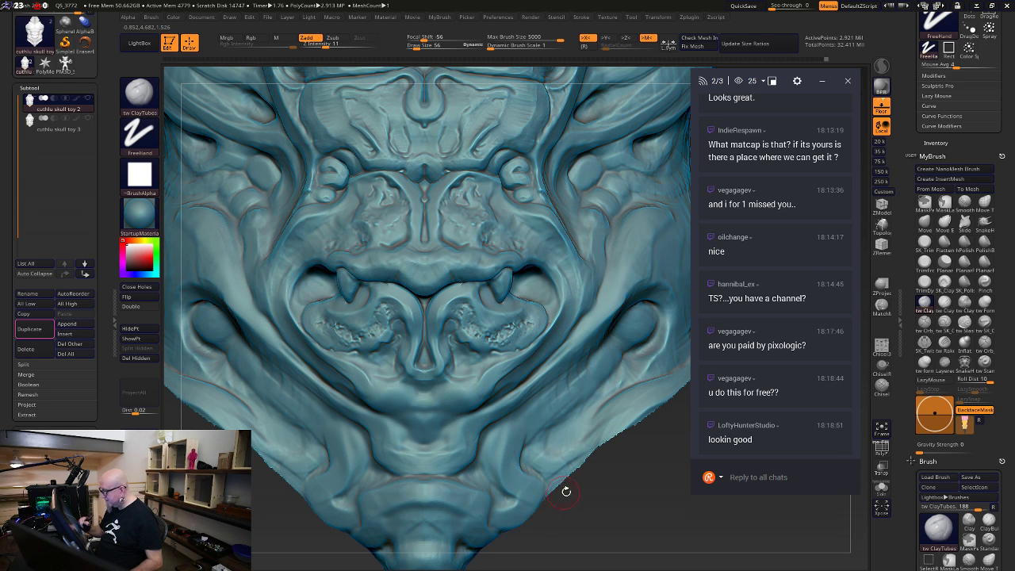
mouse_move(566, 491)
left_mouse_down()
mouse_move(569, 301)
mouse_move(555, 279)
left_mouse_up()
left_click_drag(610, 492, 644, 507)
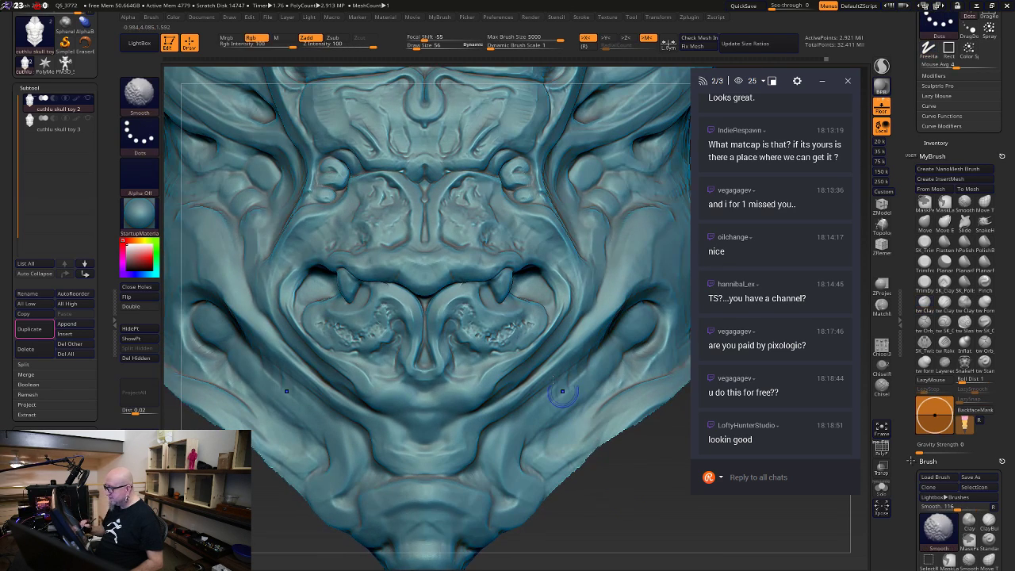
Shape the folds around both mouth corners and the lower lip with tw ClayTubes, checking the face from several angles
left_click_drag(289, 292, 321, 266)
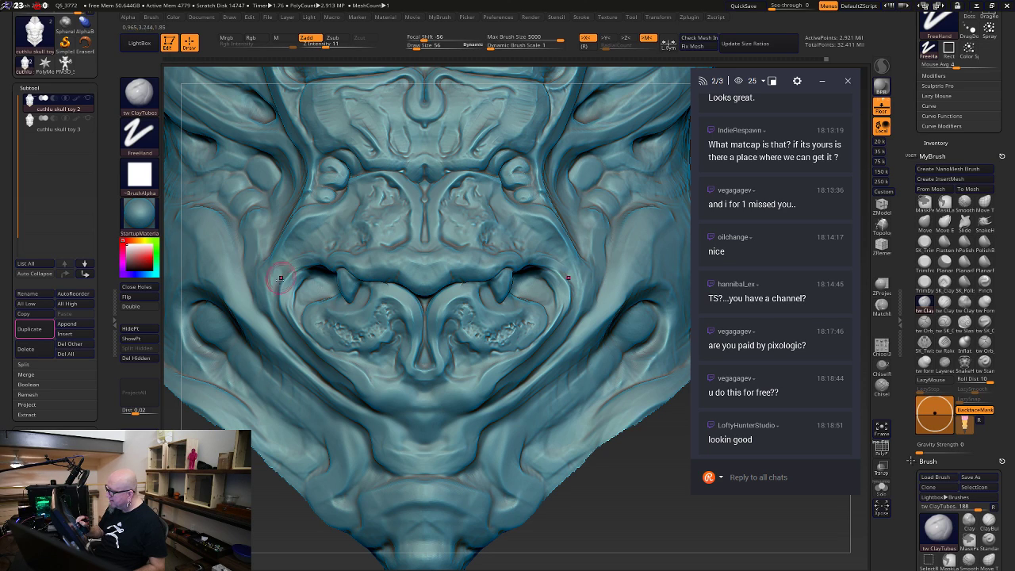
mouse_move(310, 270)
left_mouse_down()
mouse_move(289, 296)
mouse_move(281, 285)
left_mouse_up()
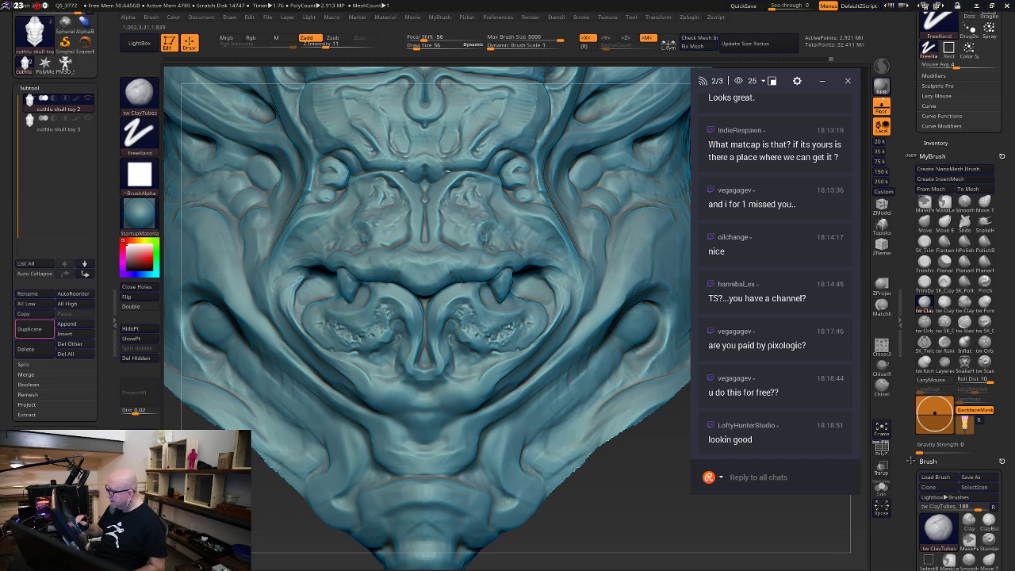
left_click_drag(273, 475, 241, 389)
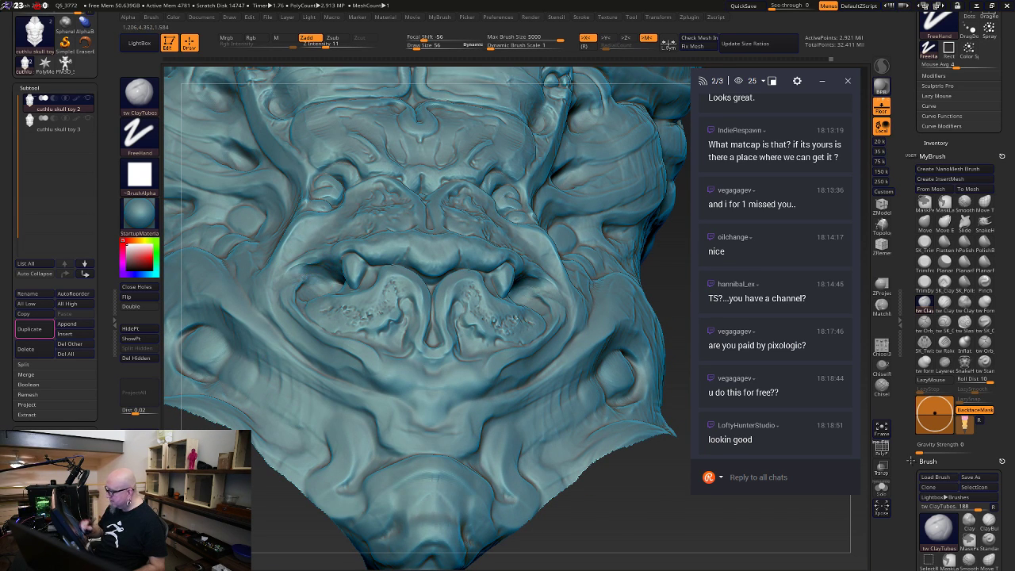
left_click_drag(271, 500, 319, 473)
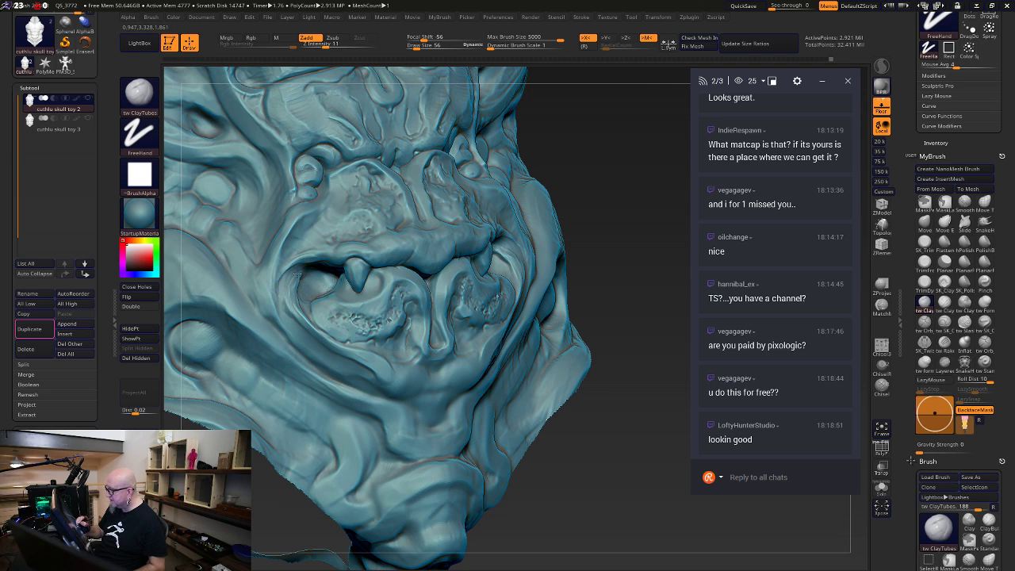
mouse_move(292, 509)
left_mouse_down()
mouse_move(247, 514)
mouse_move(266, 509)
mouse_move(268, 521)
left_mouse_up()
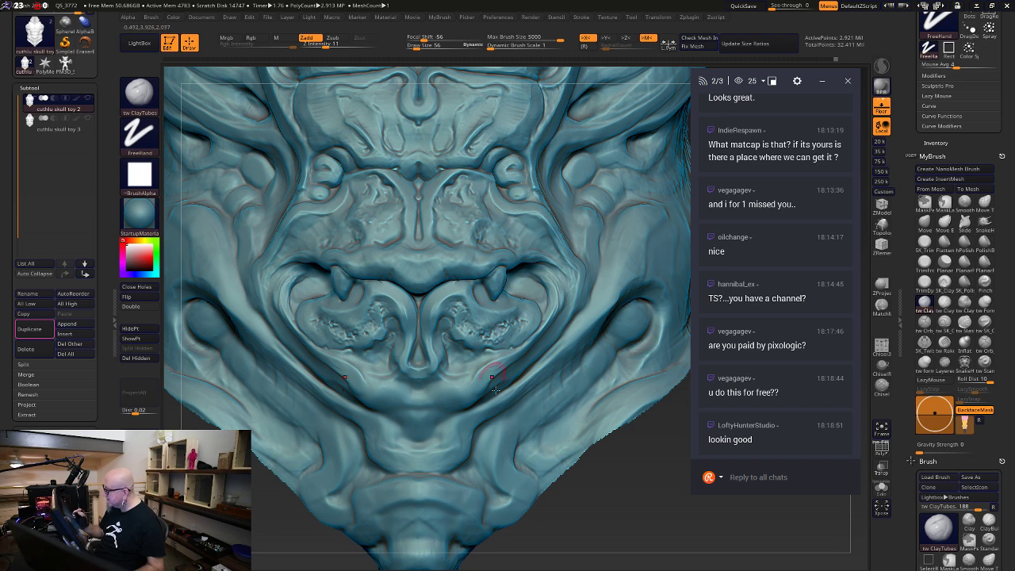
mouse_move(611, 498)
left_mouse_down()
mouse_move(582, 503)
mouse_move(618, 505)
left_mouse_up()
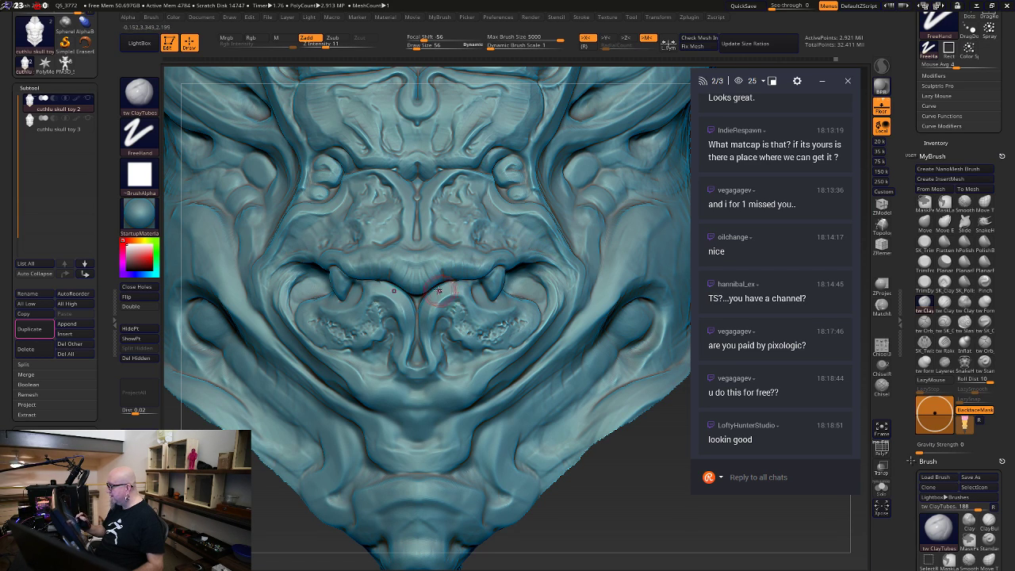
Reduce the brush draw size to 29 and add fine ClayTubes strokes to the curled ridges beneath the upper lip and chin
key("space")
left_click_drag(435, 288, 432, 290)
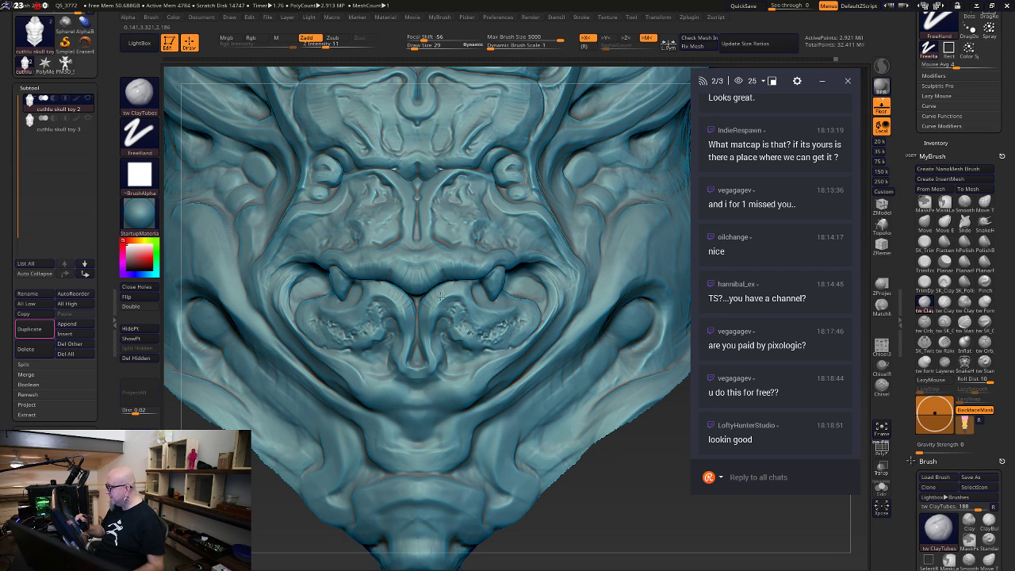
left_click_drag(613, 523, 573, 447)
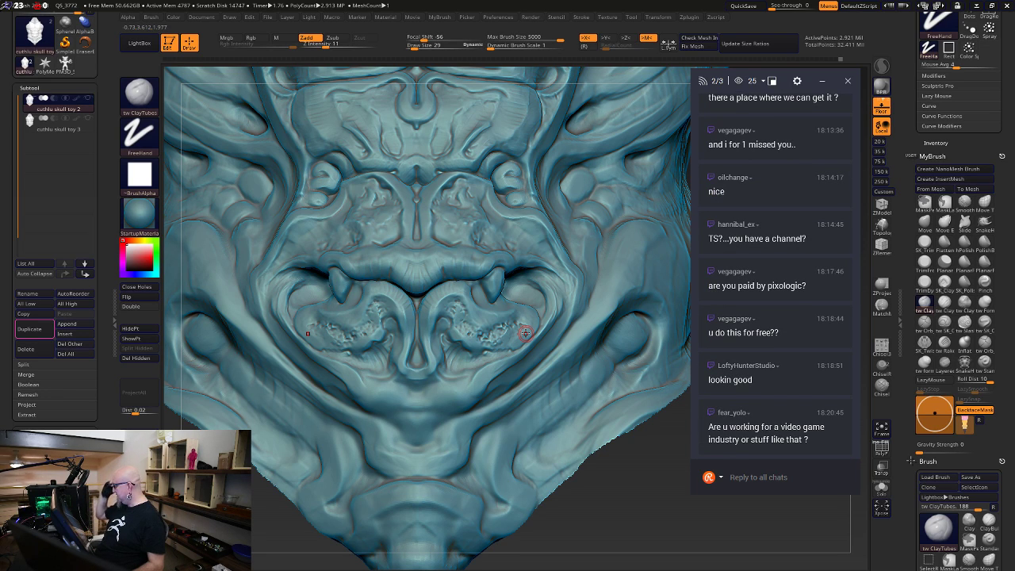
left_click_drag(613, 509, 624, 454, "alt")
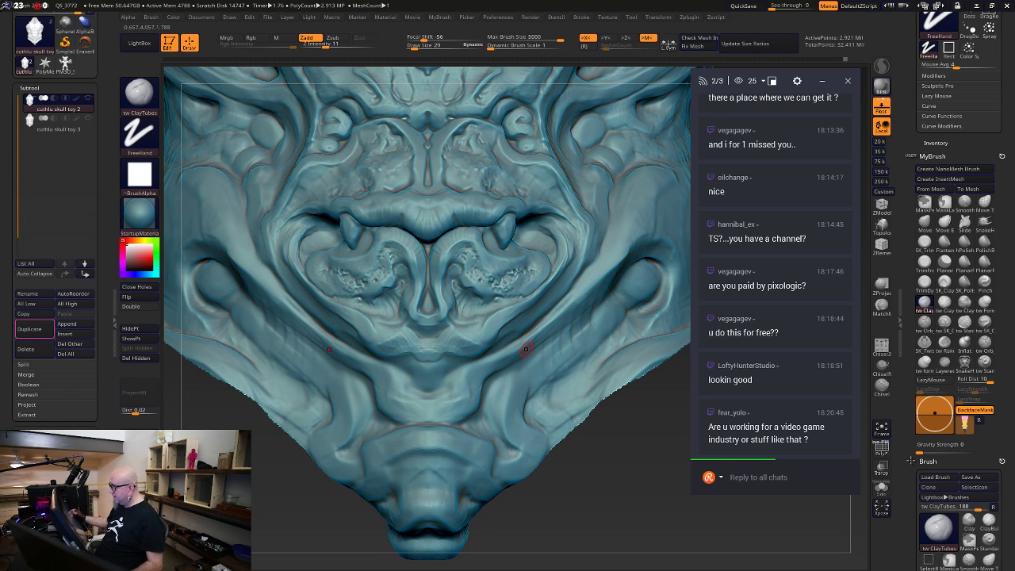
Switch to the Chrome window and open the artist's ArtStation portfolio page
key("super")
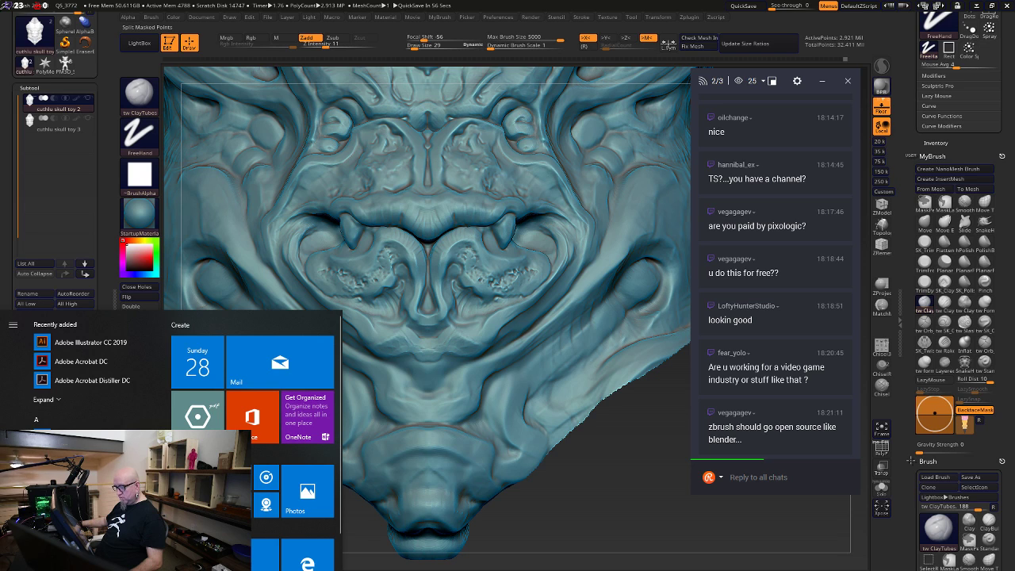
key("super")
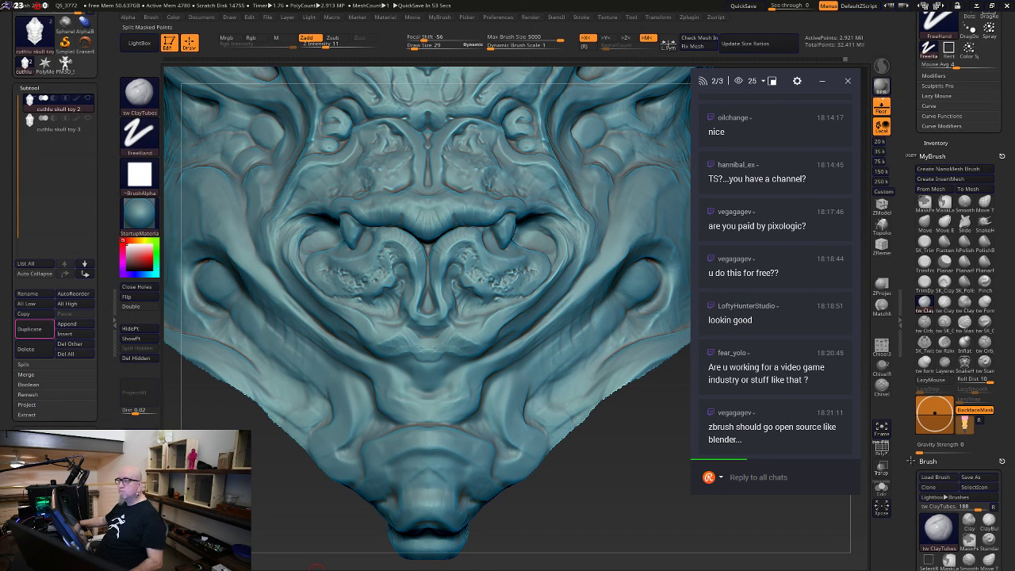
left_click_drag(499, 97, 388, 78)
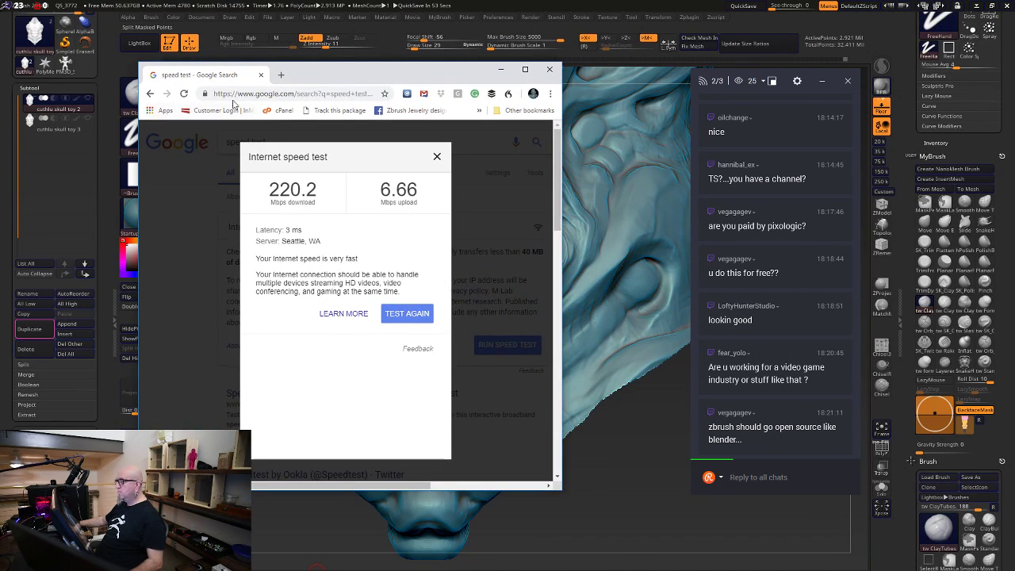
left_click(257, 93)
type("artstation.com/tswittelsbach")
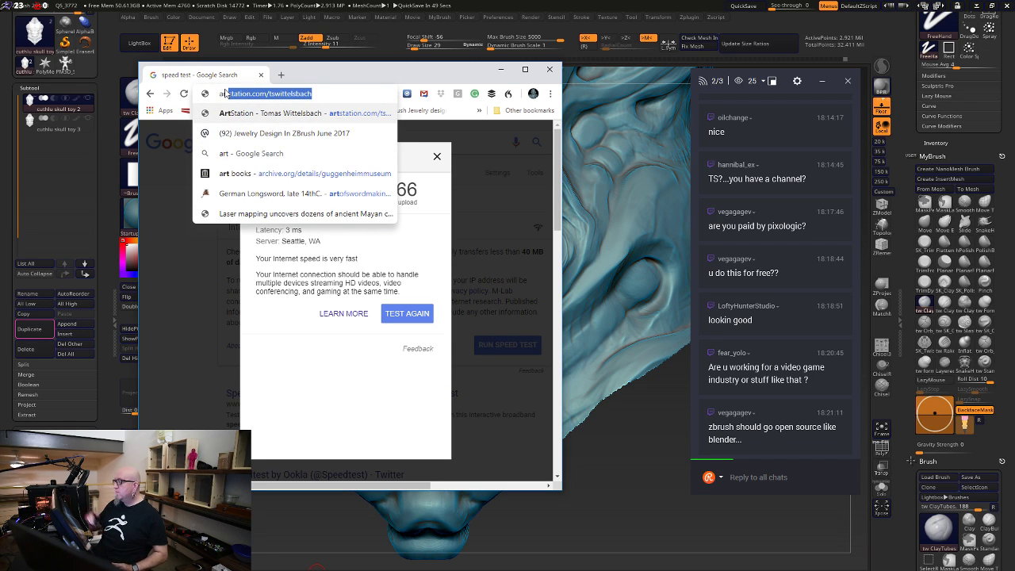
key("Return")
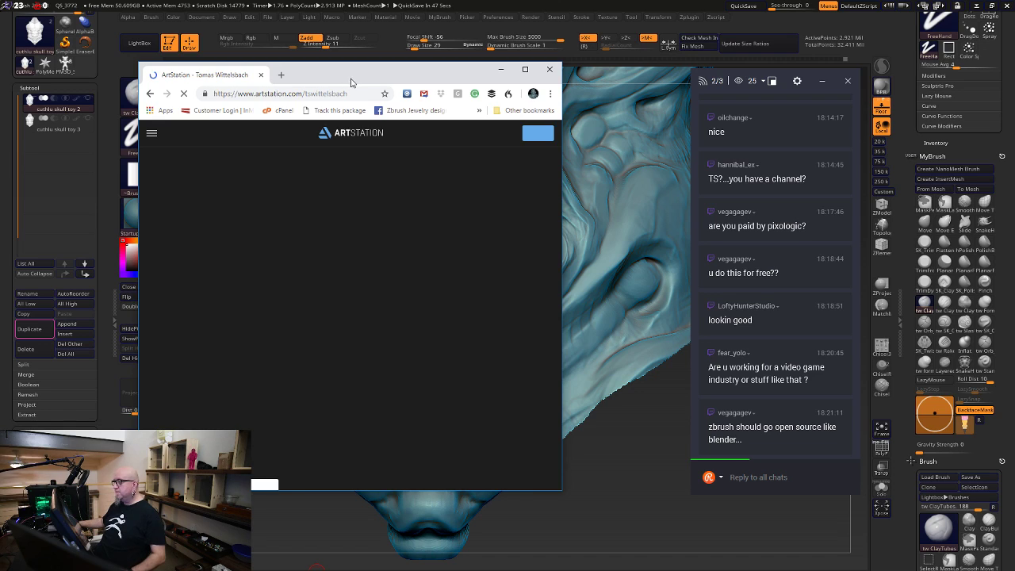
Reposition and enlarge the browser window to full screen height and out to the screen edge, keeping the portfolio header in view
left_click_drag(351, 80, 339, 43)
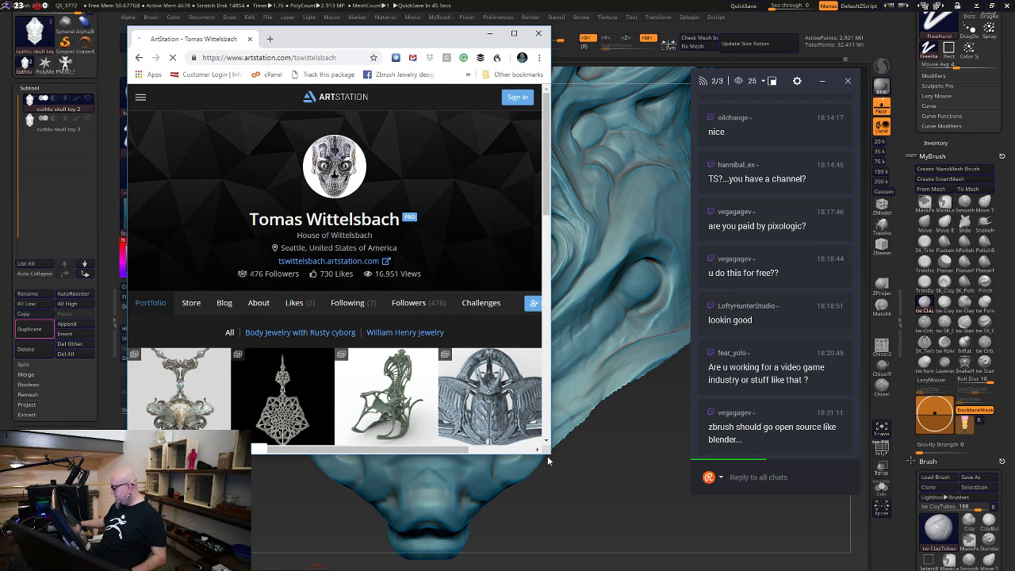
left_click_drag(547, 456, 560, 532)
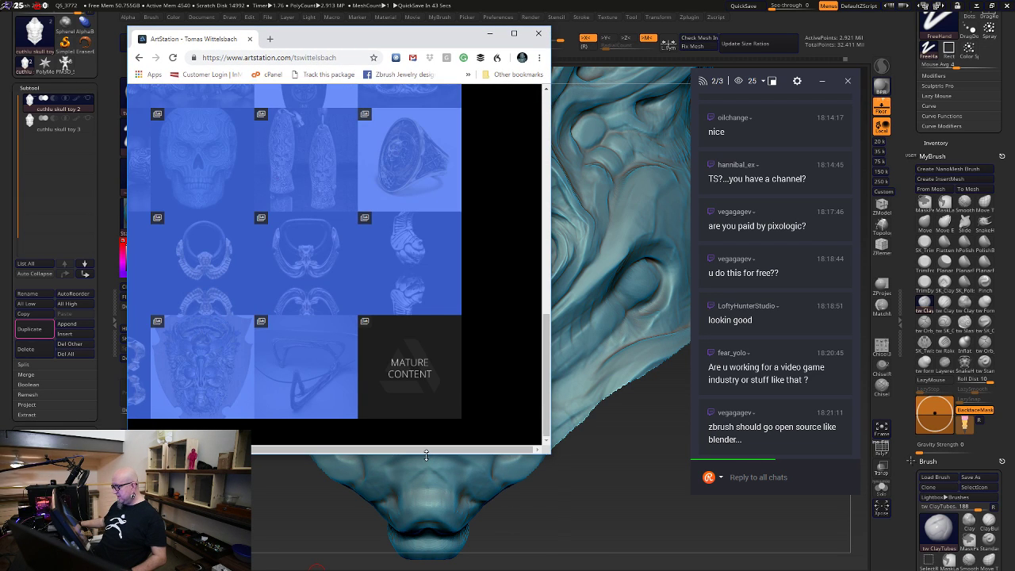
left_click_drag(426, 454, 434, 570)
left_click(492, 510)
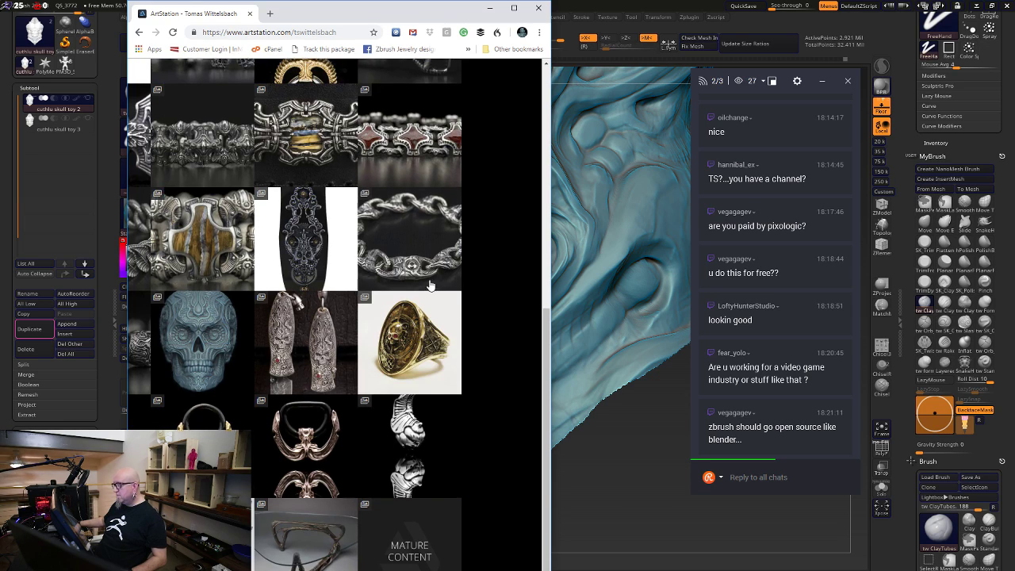
scroll(429, 285, "up", 7)
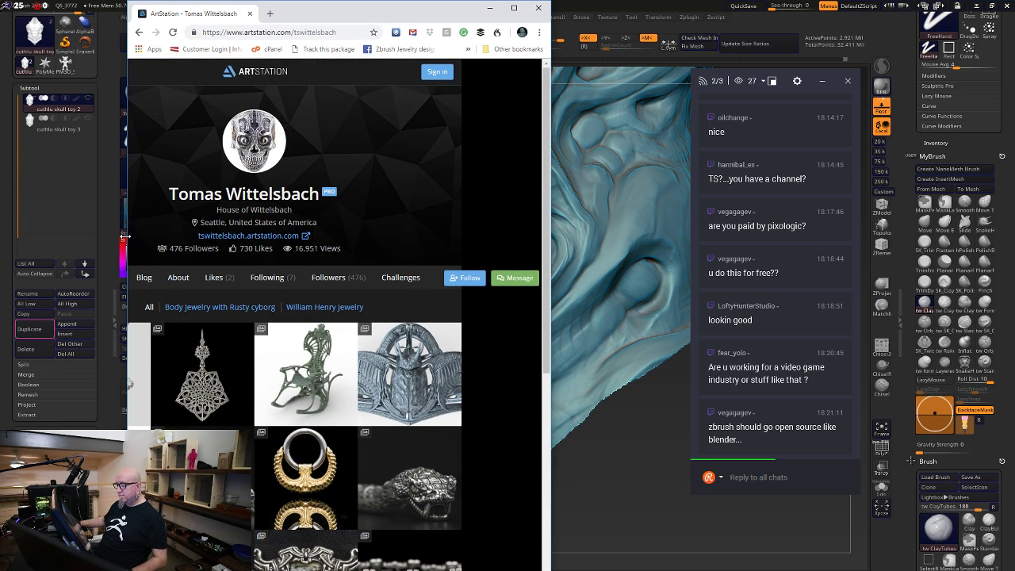
left_click_drag(126, 236, 1, 236)
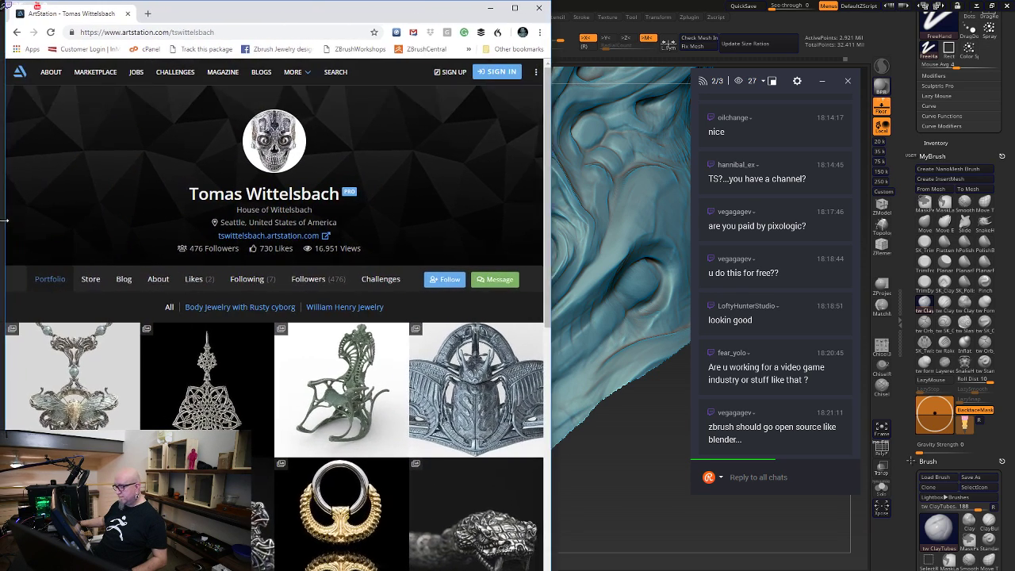
Open the Cicada Necklace artwork and examine the following portfolio pieces one by one up to Rusty Cyborg Body Jewelry
left_click(98, 375)
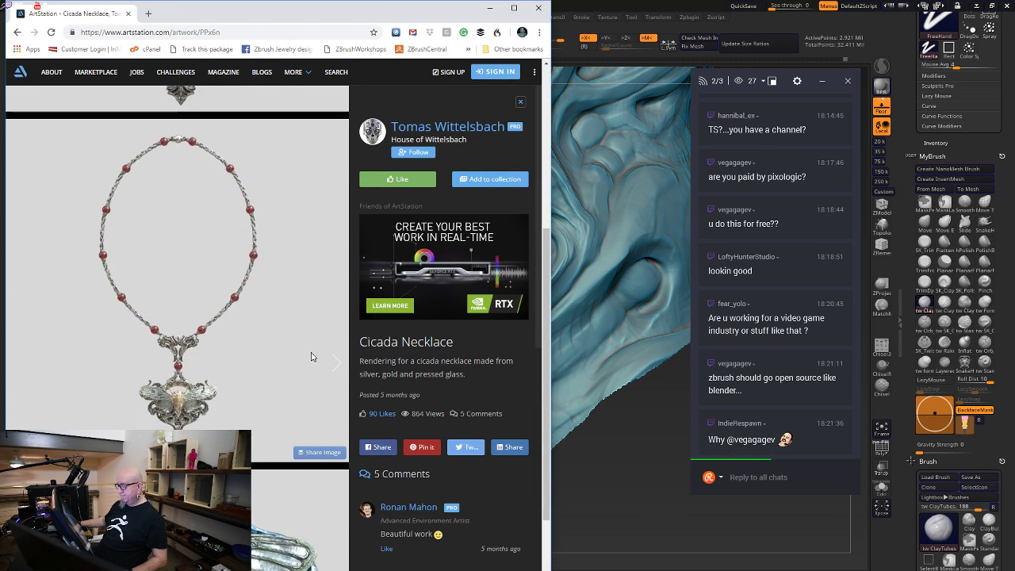
left_click(337, 365)
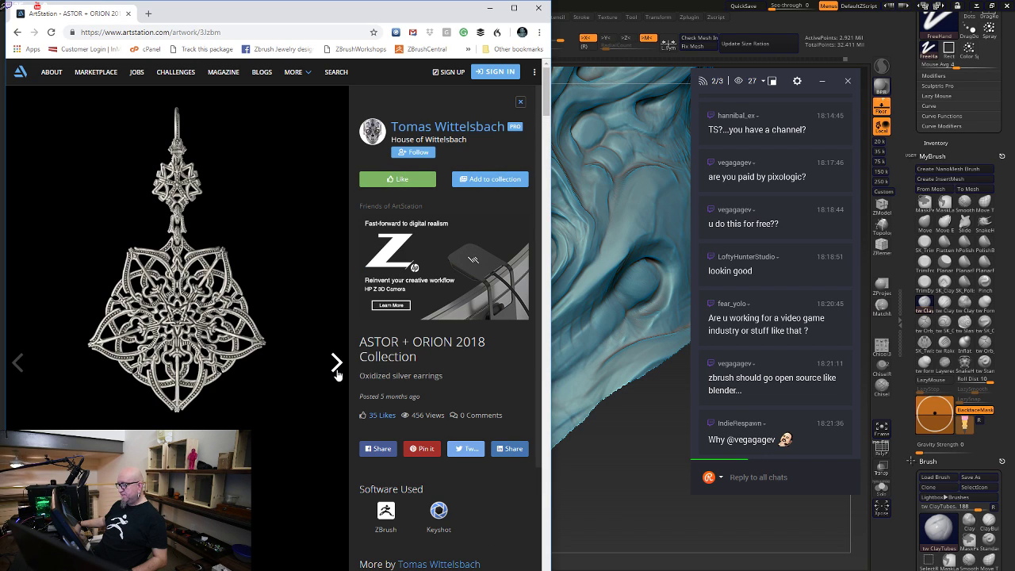
left_click(337, 371)
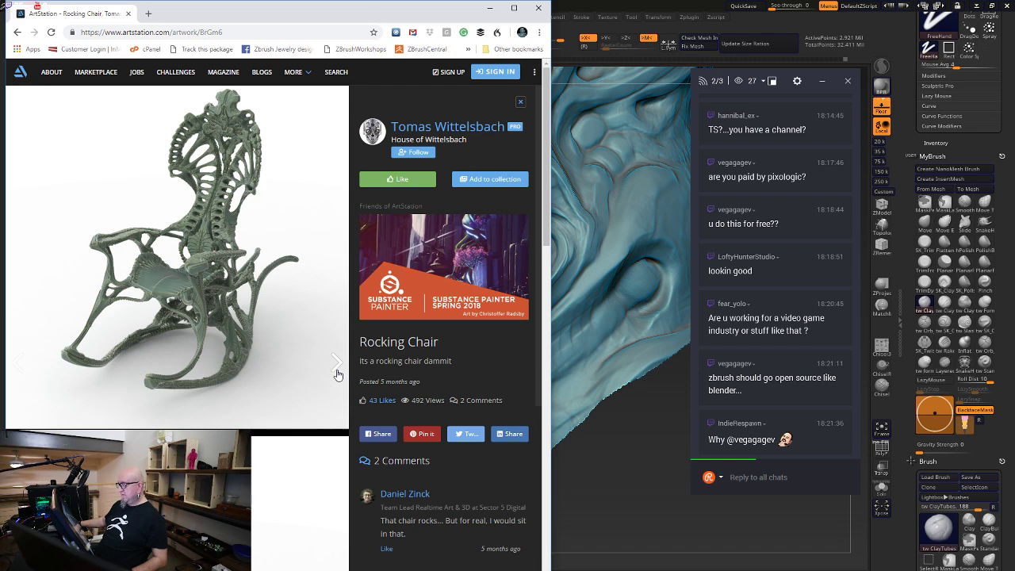
scroll(337, 374, "down", 2)
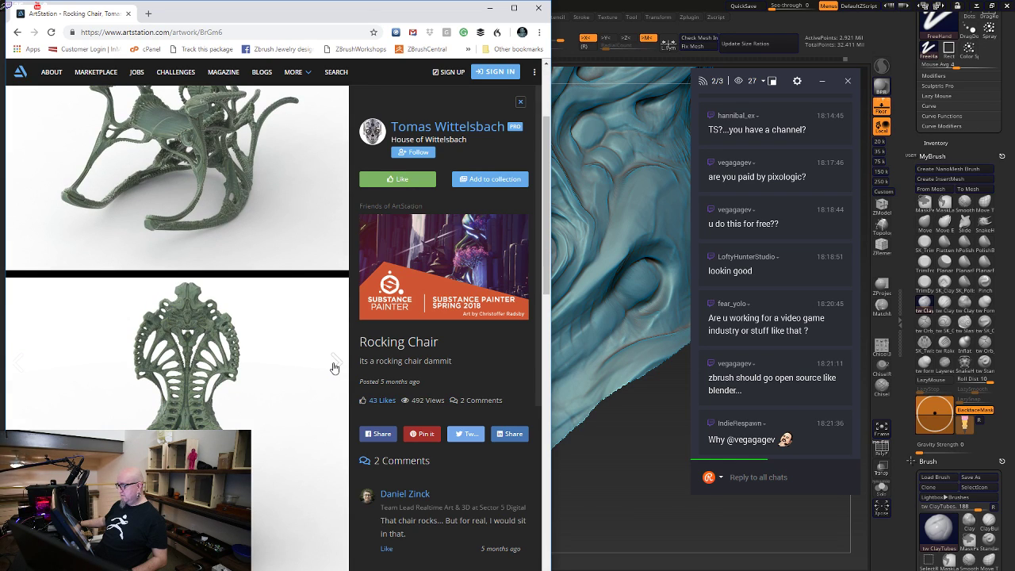
left_click(335, 367)
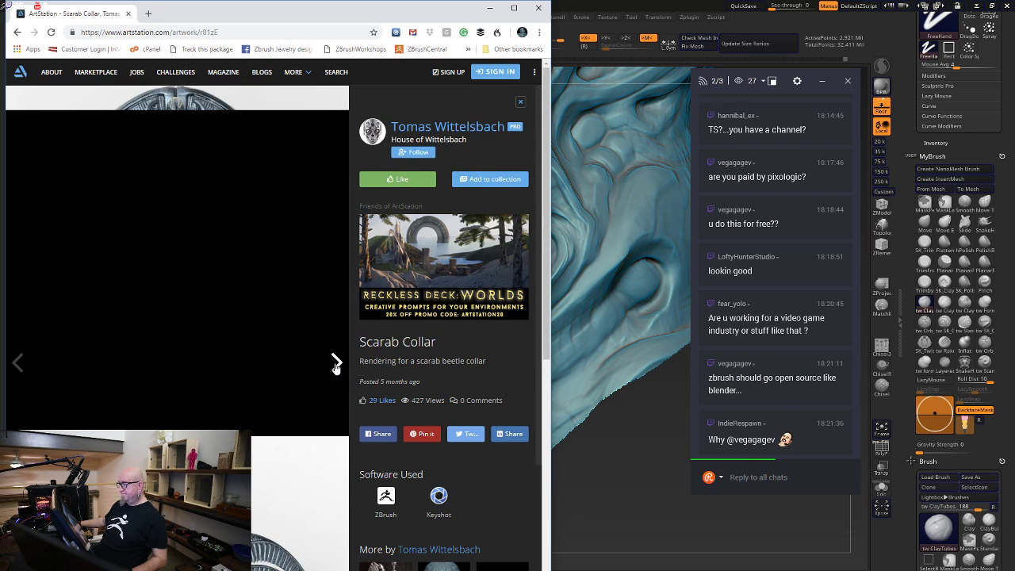
left_click(337, 370)
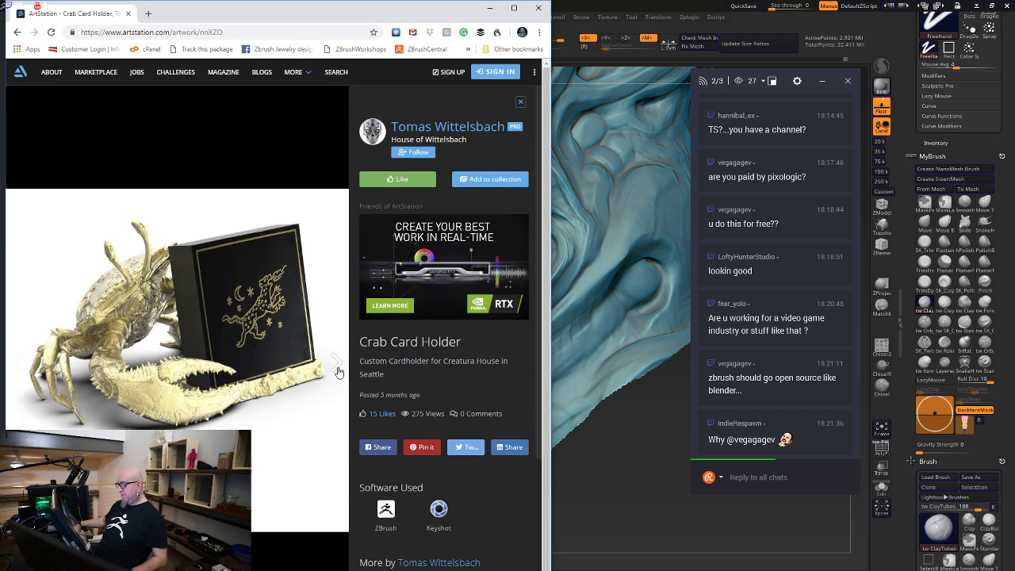
left_click(337, 368)
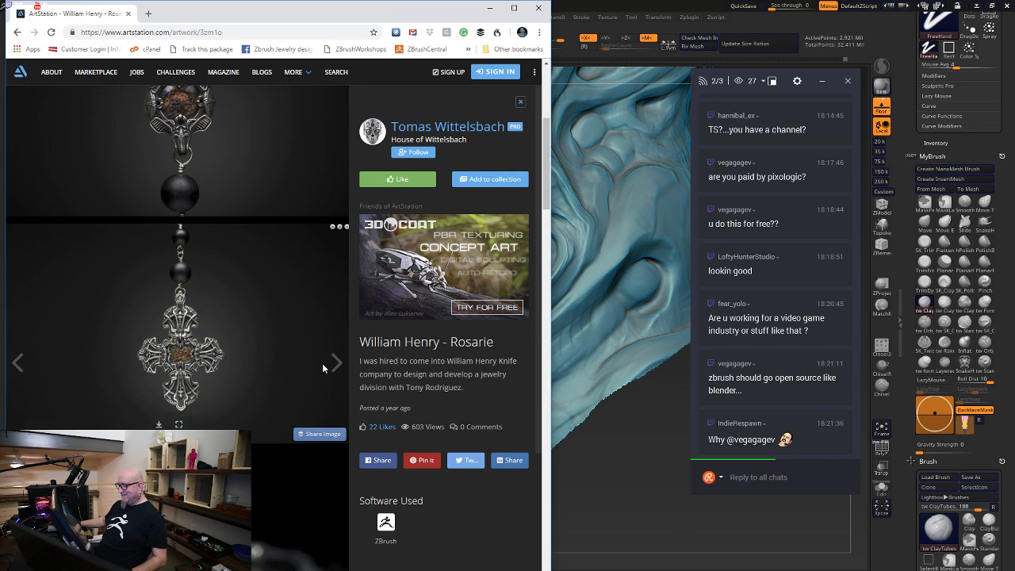
left_click(336, 364)
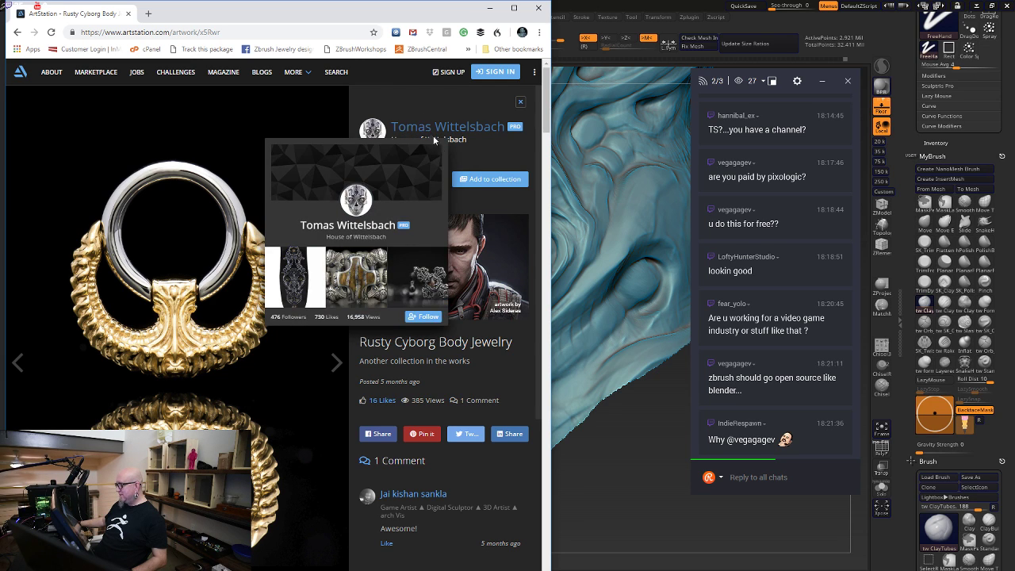
Return to the portfolio overview, open the mature-content Tengu toy sculpt near its end and examine its images
left_click(456, 133)
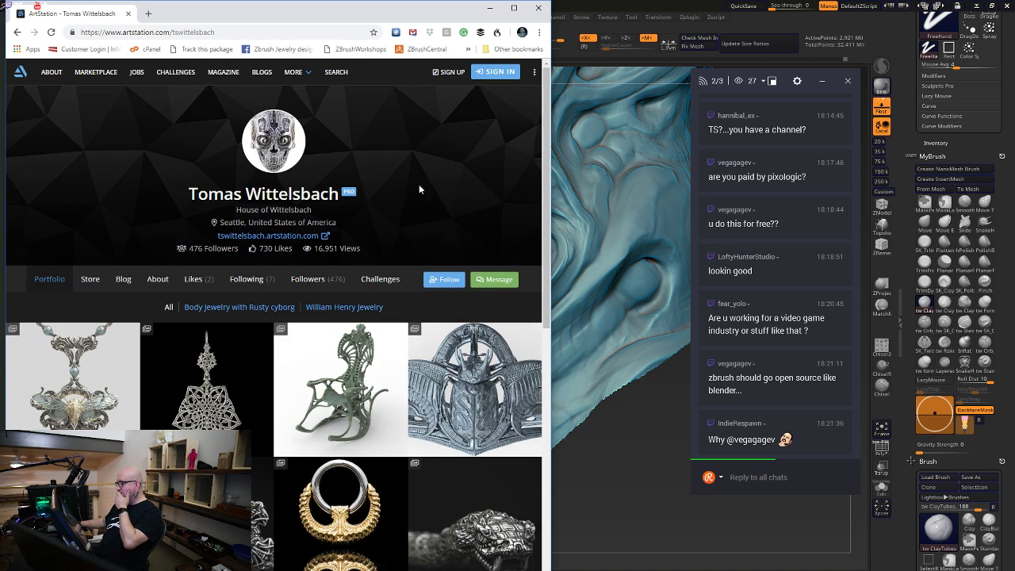
scroll(297, 373, "down", 5)
scroll(297, 374, "down", 2)
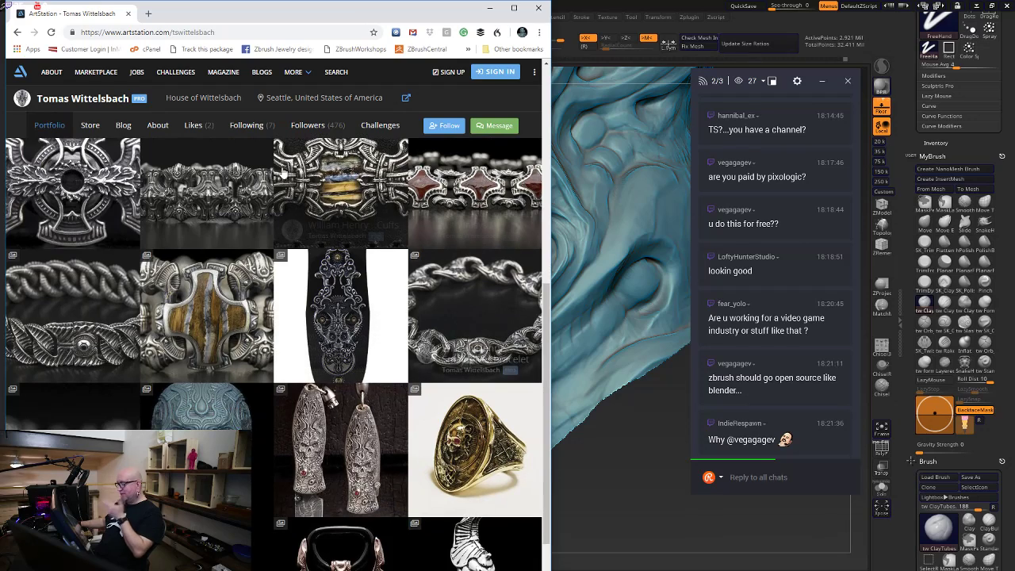
scroll(347, 467, "down", 1)
scroll(346, 466, "down", 2)
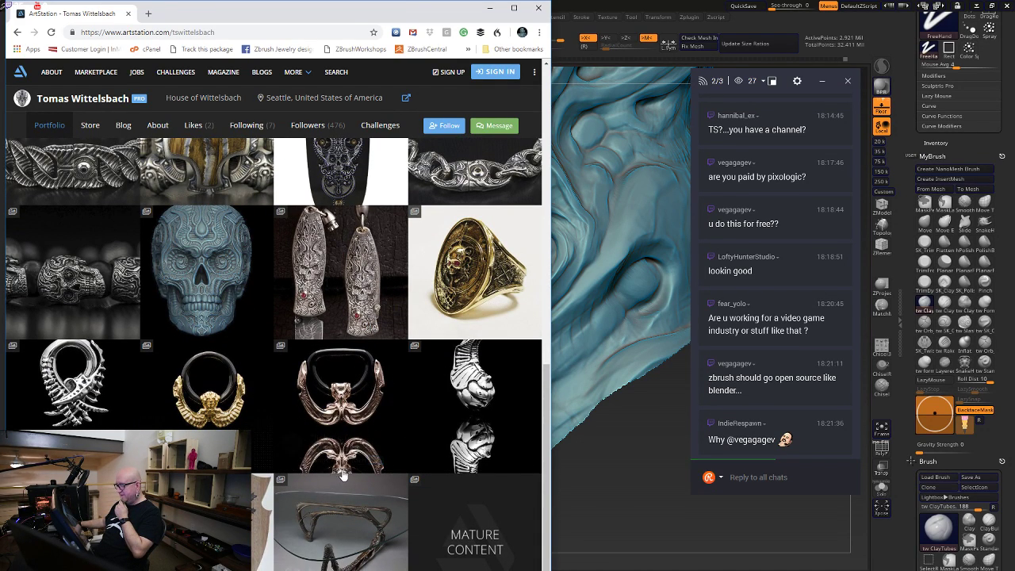
left_click(454, 544)
left_click(200, 369)
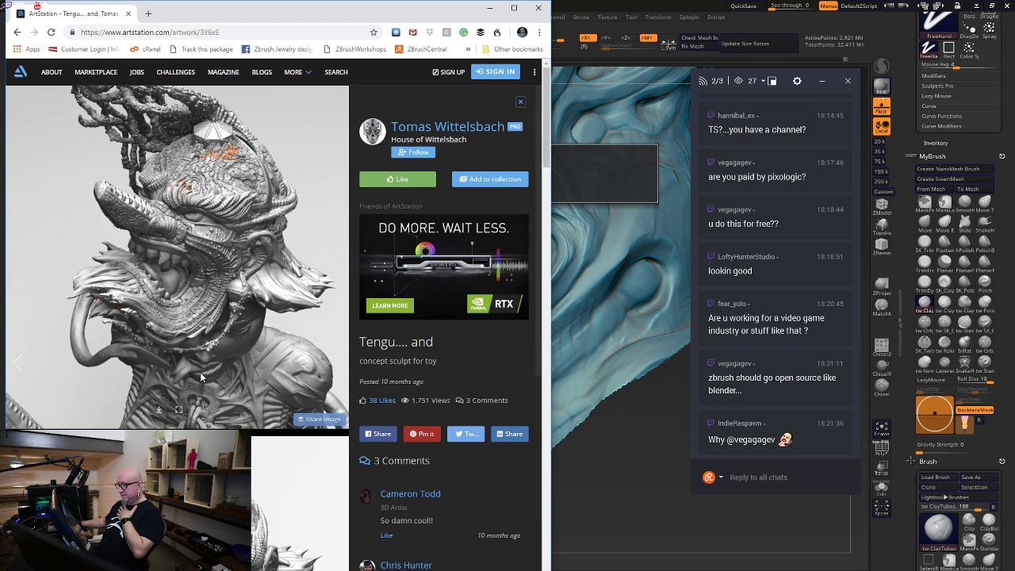
scroll(283, 335, "down", 15)
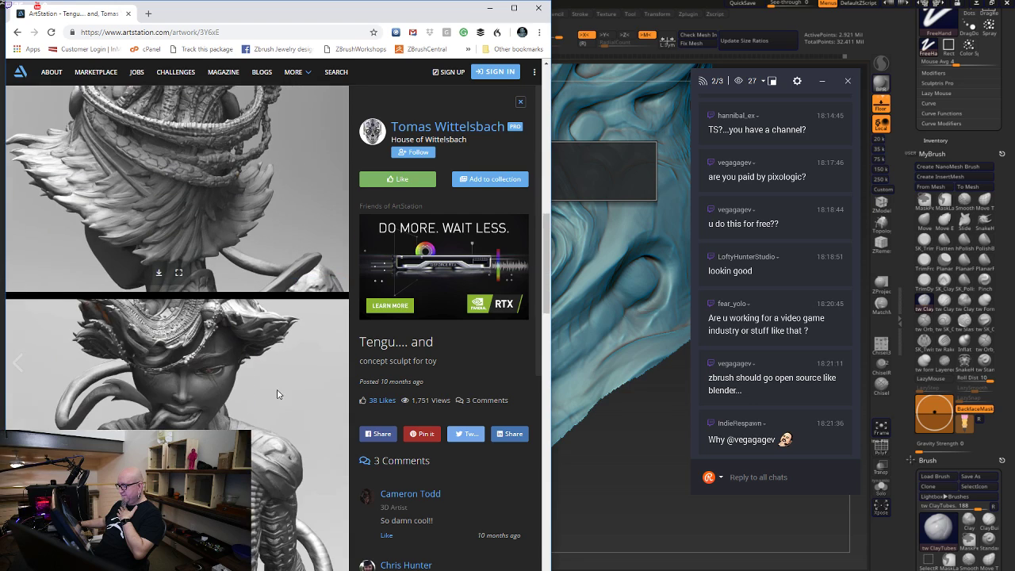
Examine the remaining full-body views of the Tengu sculpt, and minimize the browser window
scroll(275, 389, "down", 5)
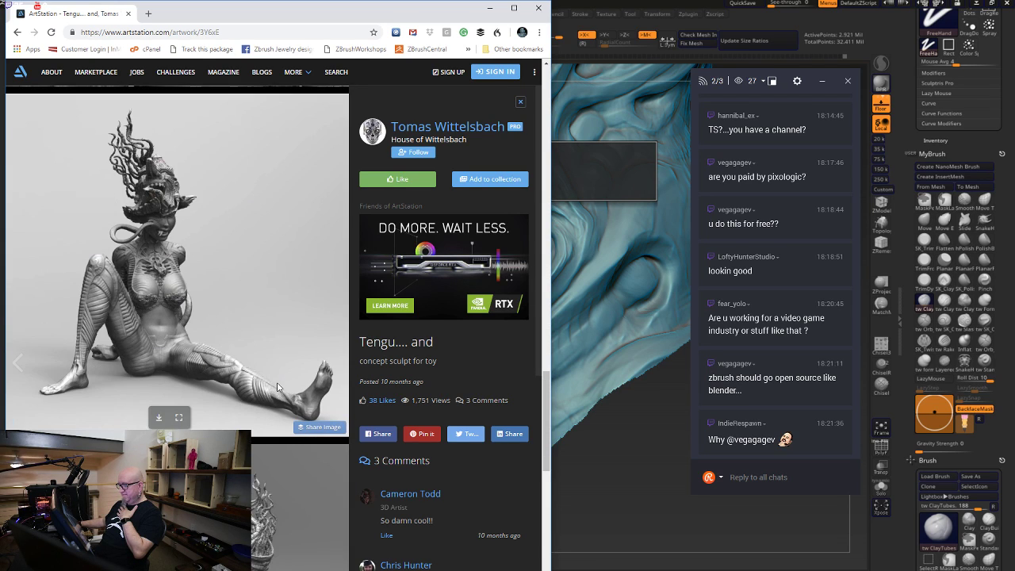
scroll(276, 392, "down", 5)
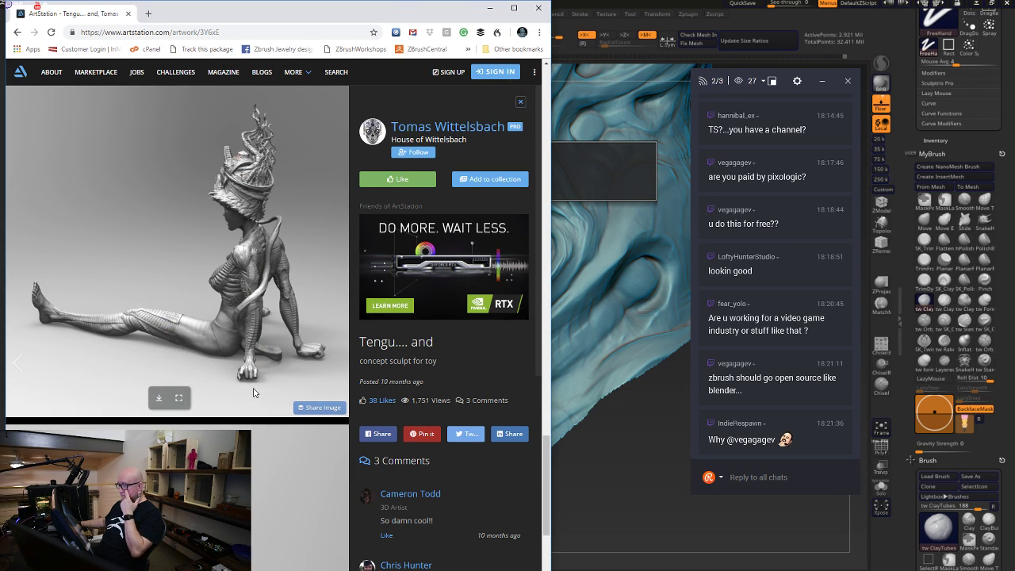
scroll(262, 387, "down", 5)
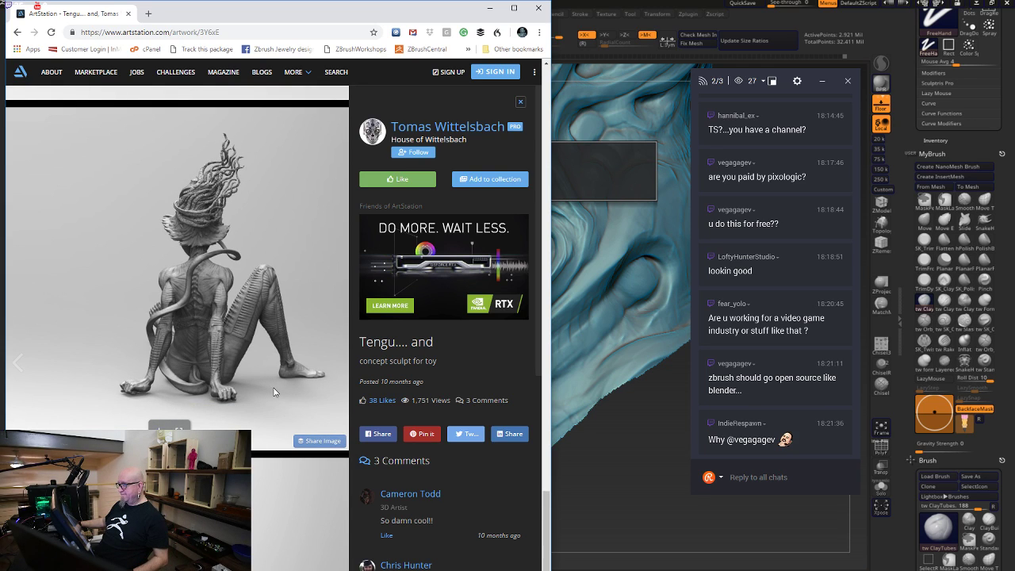
scroll(274, 390, "down", 3)
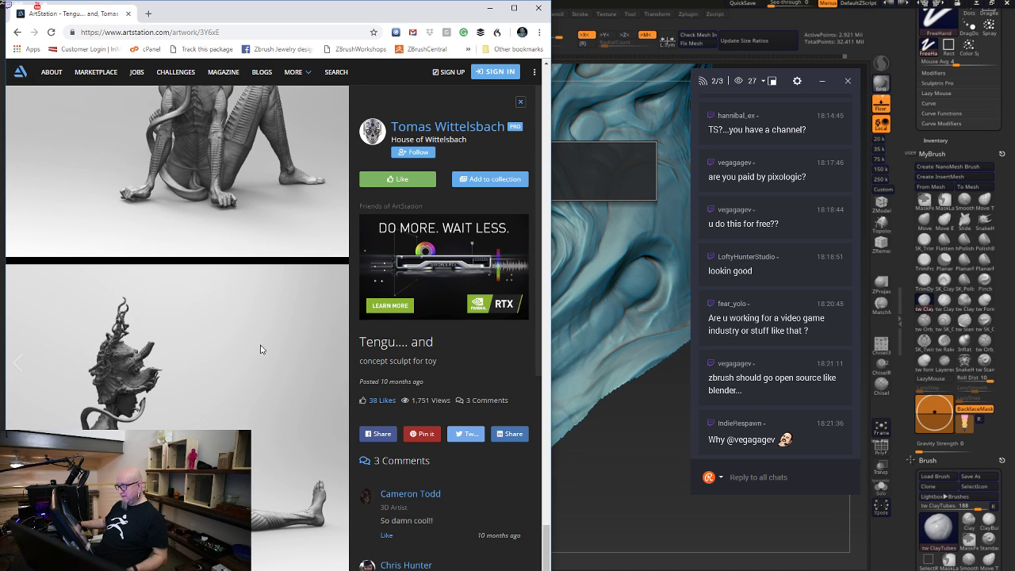
left_click(489, 8)
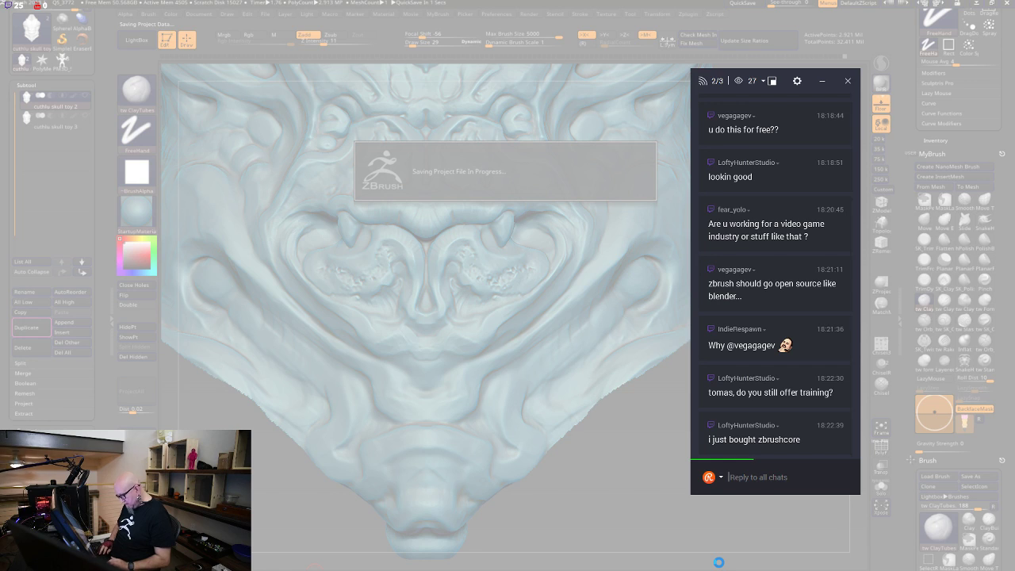
type("www.zbrushjewelryworkshop")
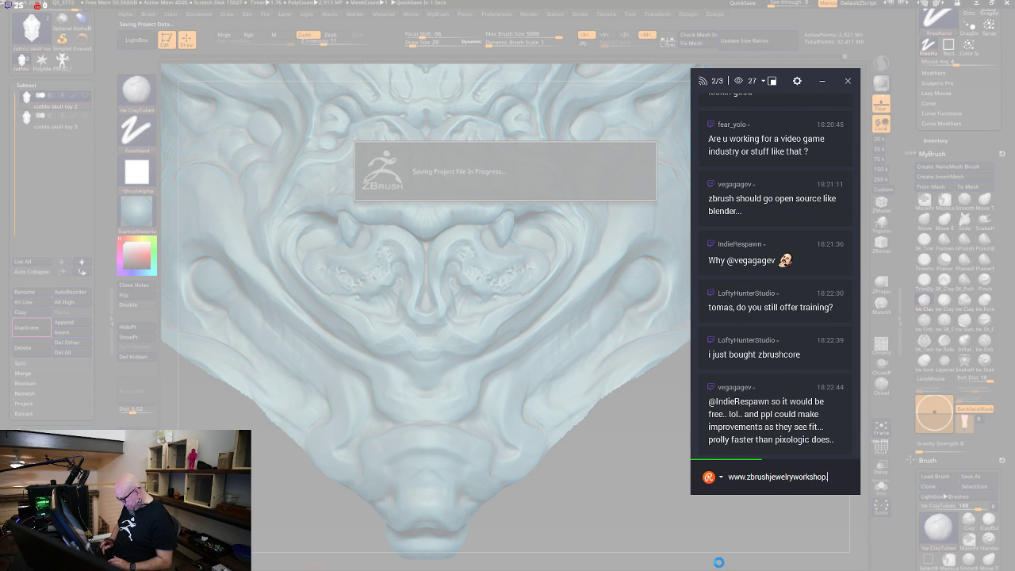
type(".com")
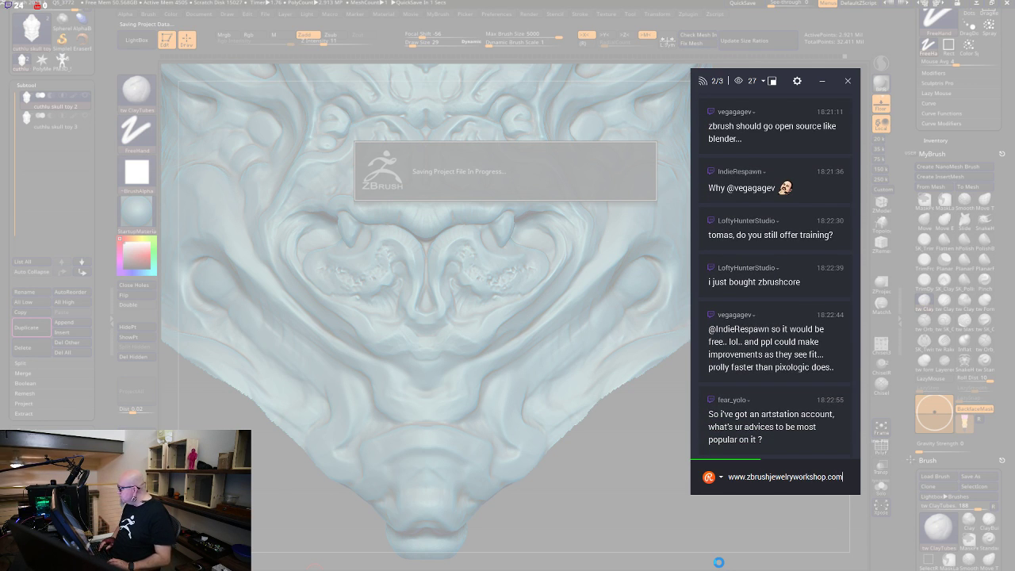
key("Return")
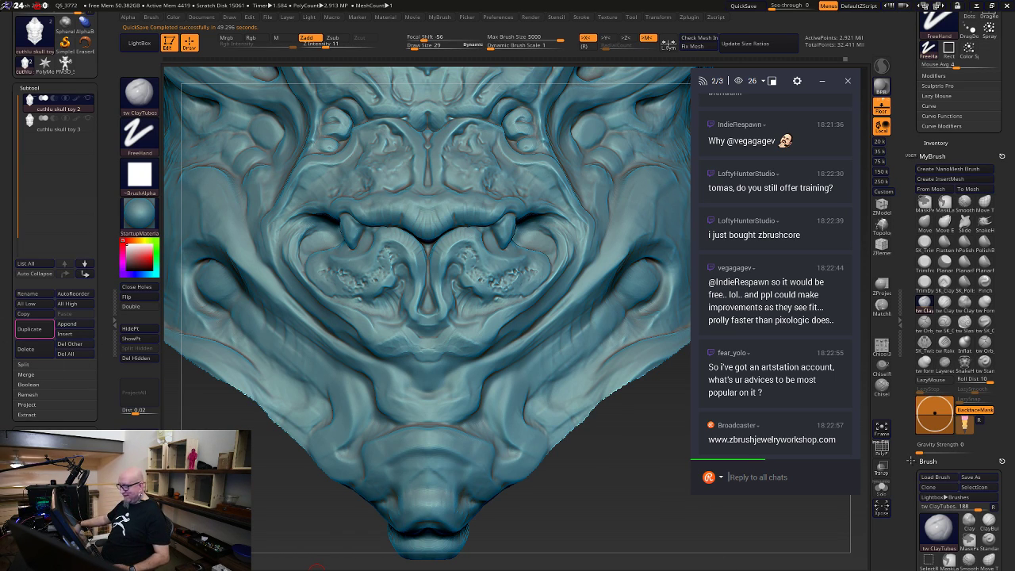
Bring the Chrome window back, return to the artist's portfolio overview and widen the window towards the chat
key("super")
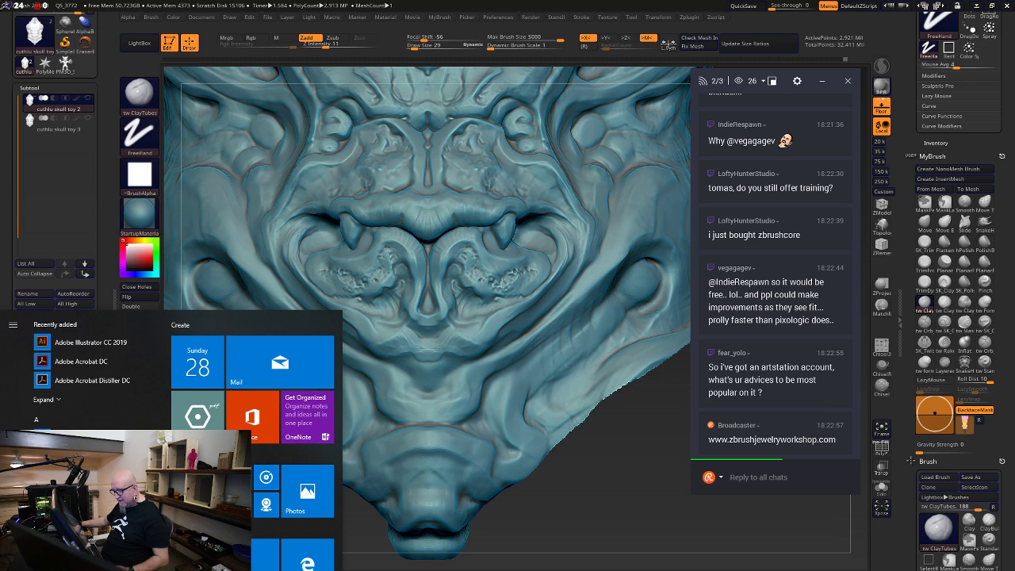
key("alt+Tab")
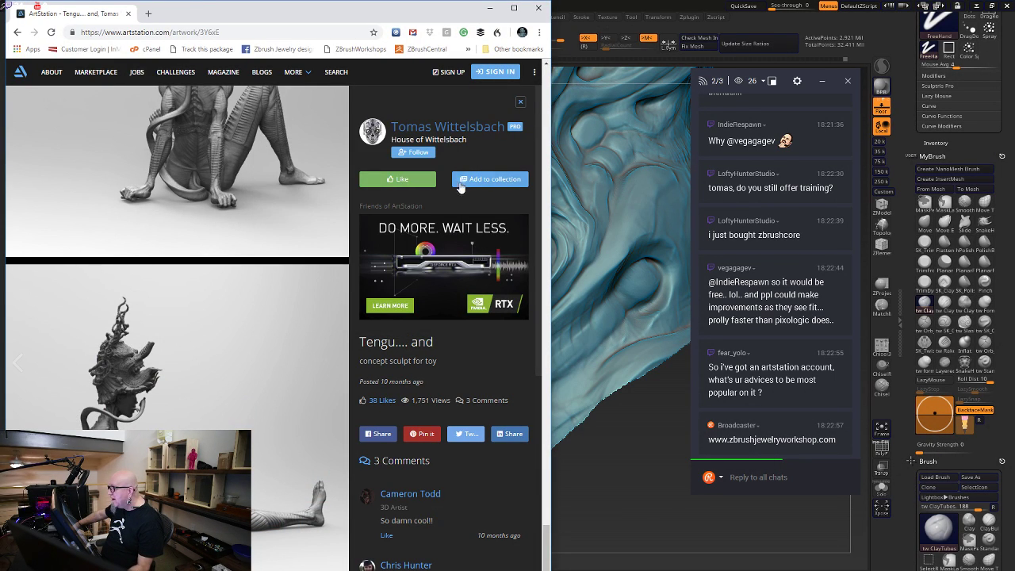
left_click(404, 131)
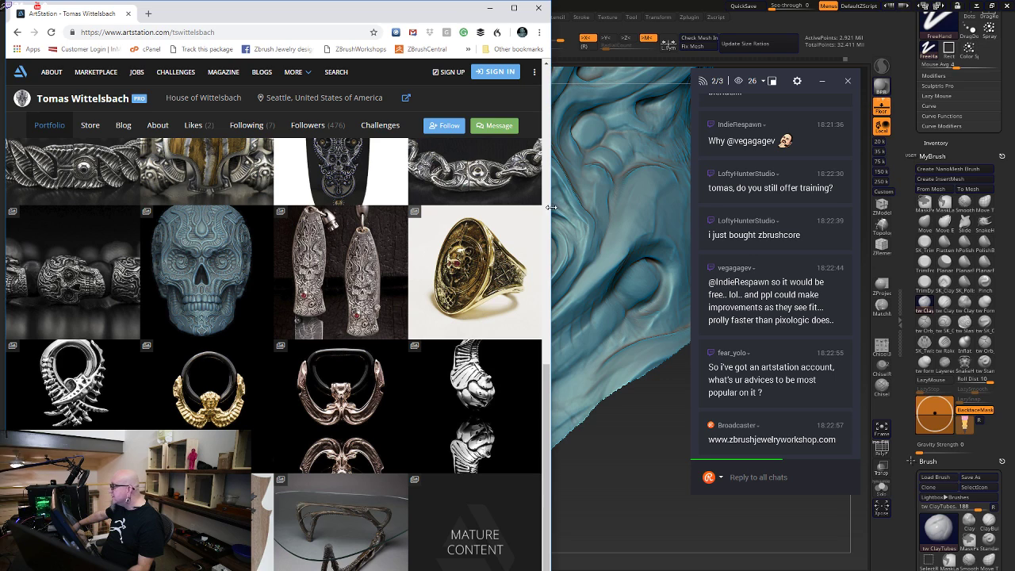
left_click_drag(552, 206, 635, 206)
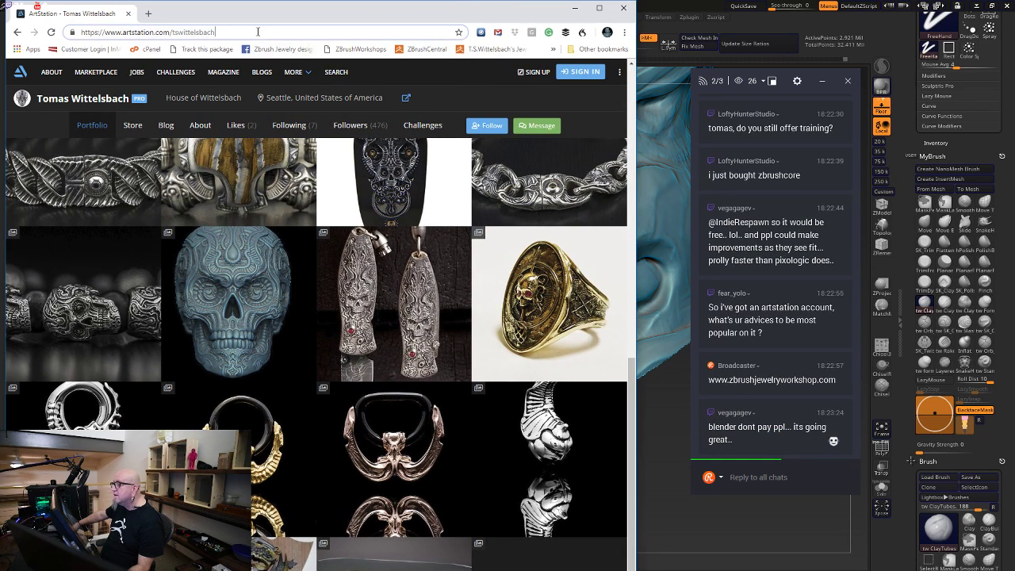
Open the bookmarked Zbrush Jewelry design Facebook group, then view the artist's personal Facebook profile
left_click(279, 49)
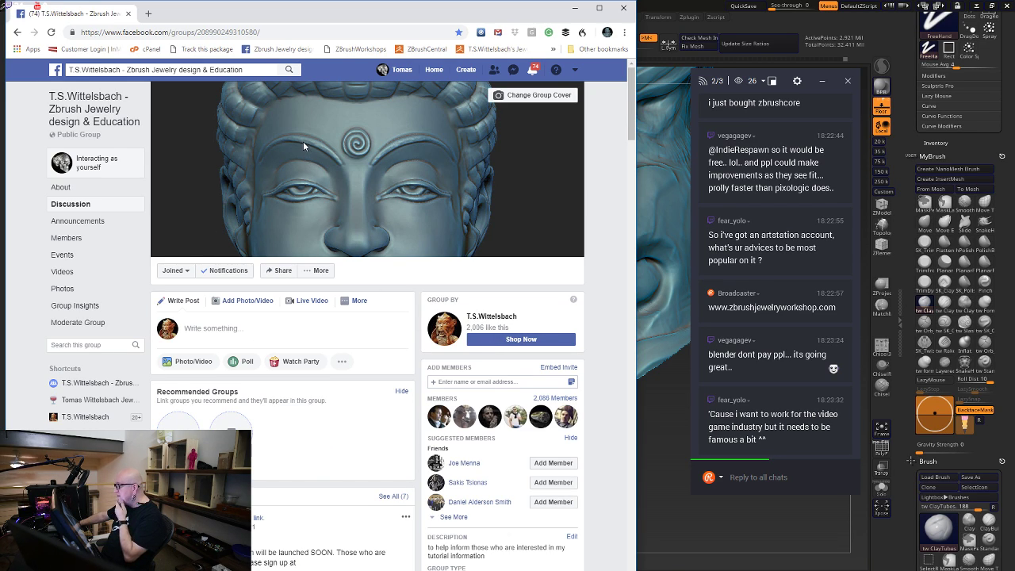
left_click(400, 69)
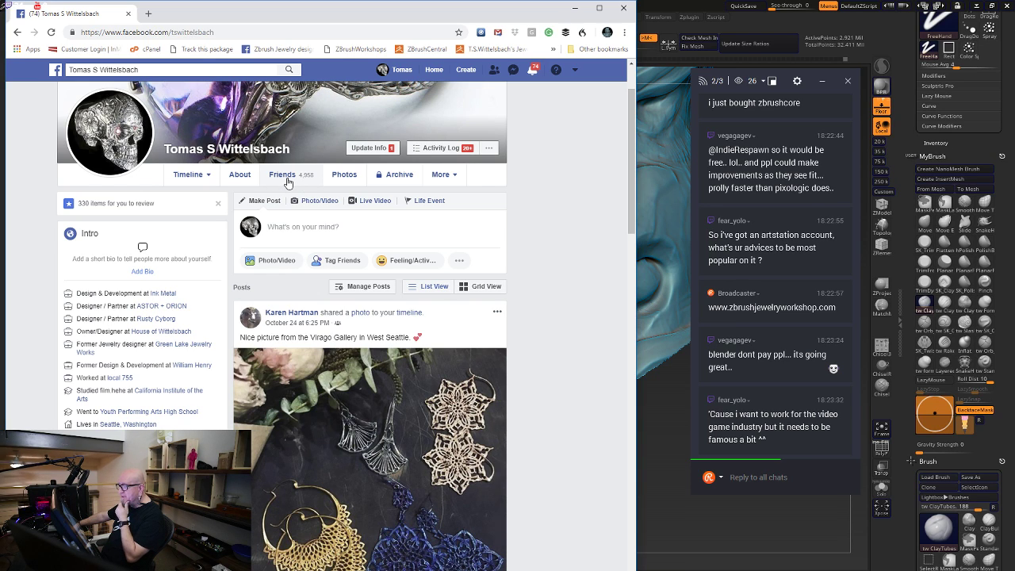
scroll(353, 275, "down", 5)
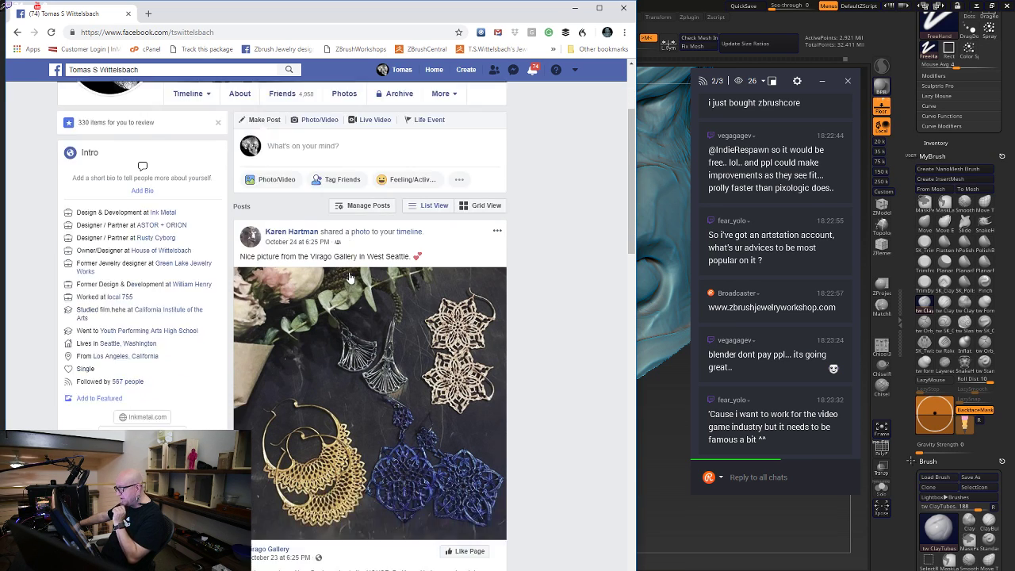
scroll(345, 284, "up", 6)
scroll(343, 284, "up", 1)
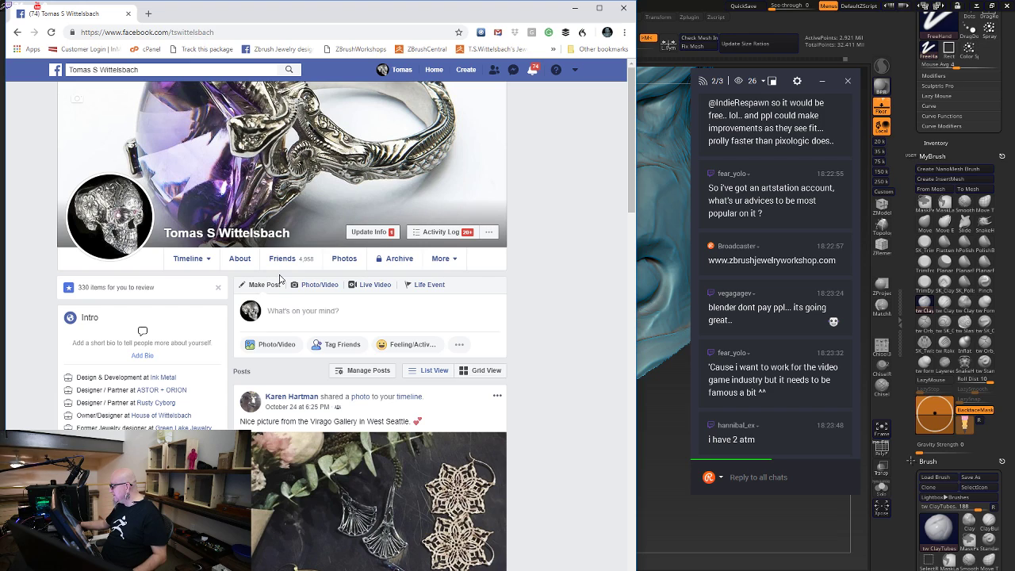
Go to the Facebook home feed, open the artist's business page from the shortcuts and examine its likes and follows
left_click(395, 70)
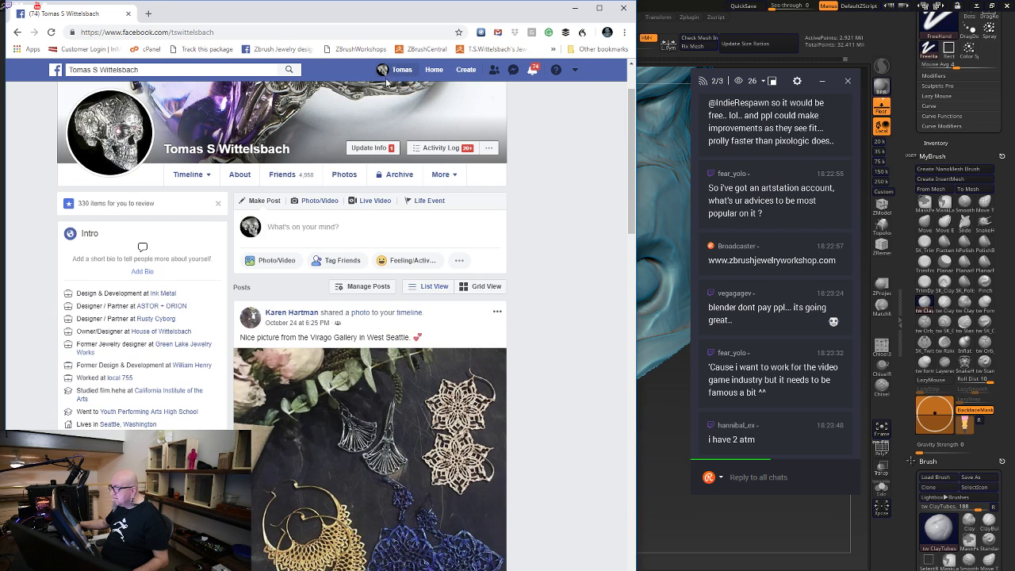
left_click(433, 70)
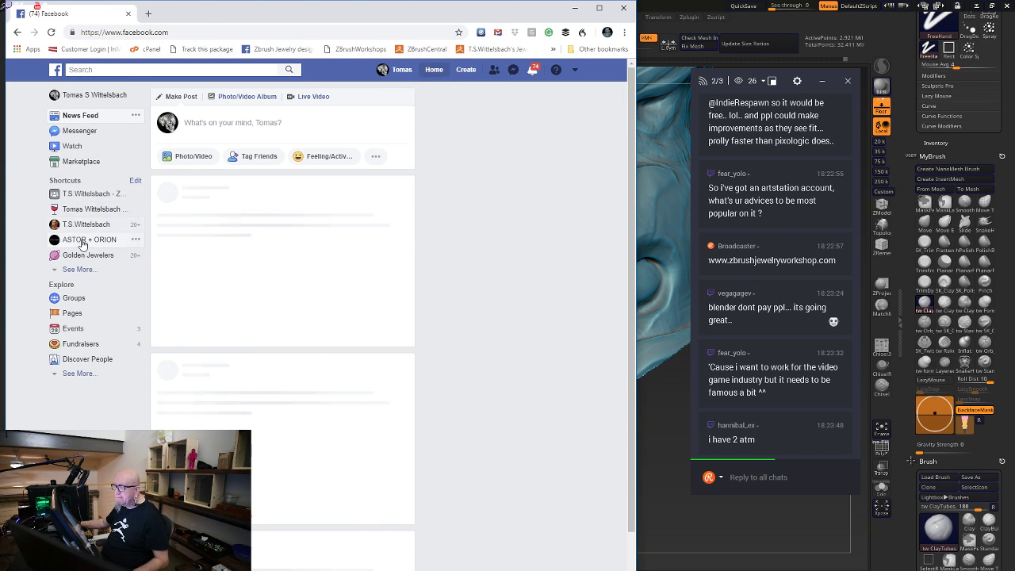
left_click(84, 230)
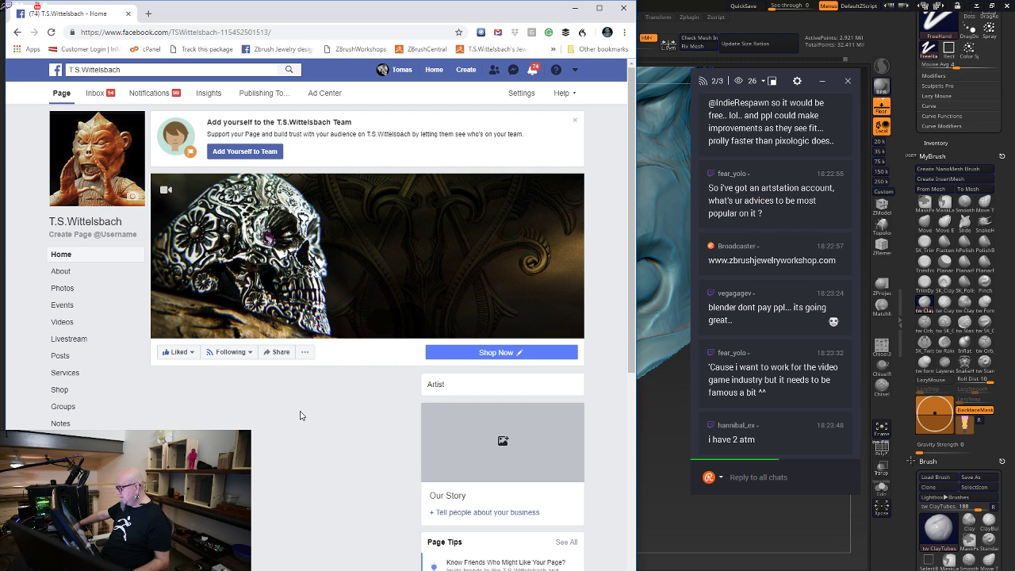
scroll(299, 415, "down", 5)
scroll(322, 418, "up", 5)
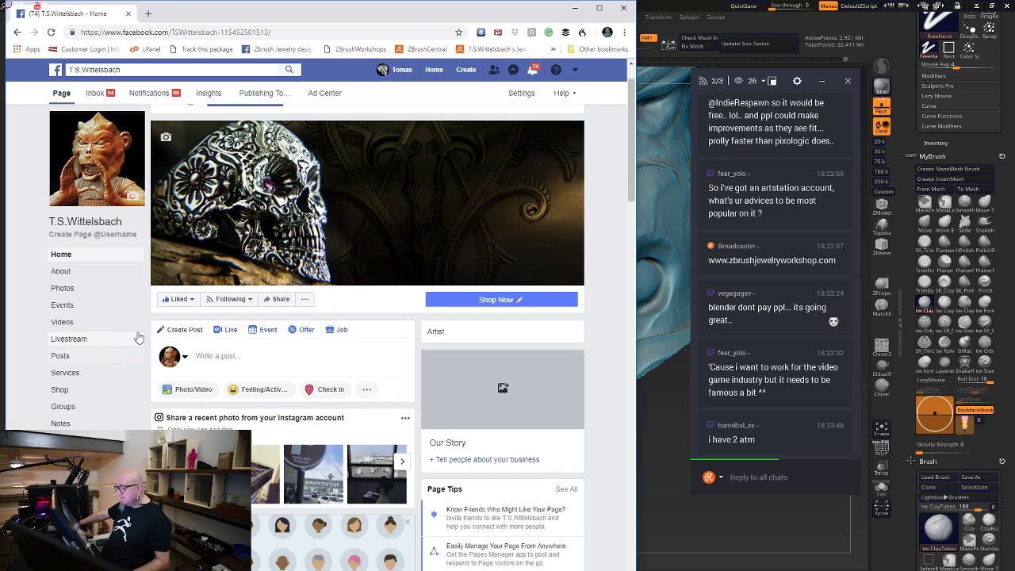
scroll(495, 322, "down", 4)
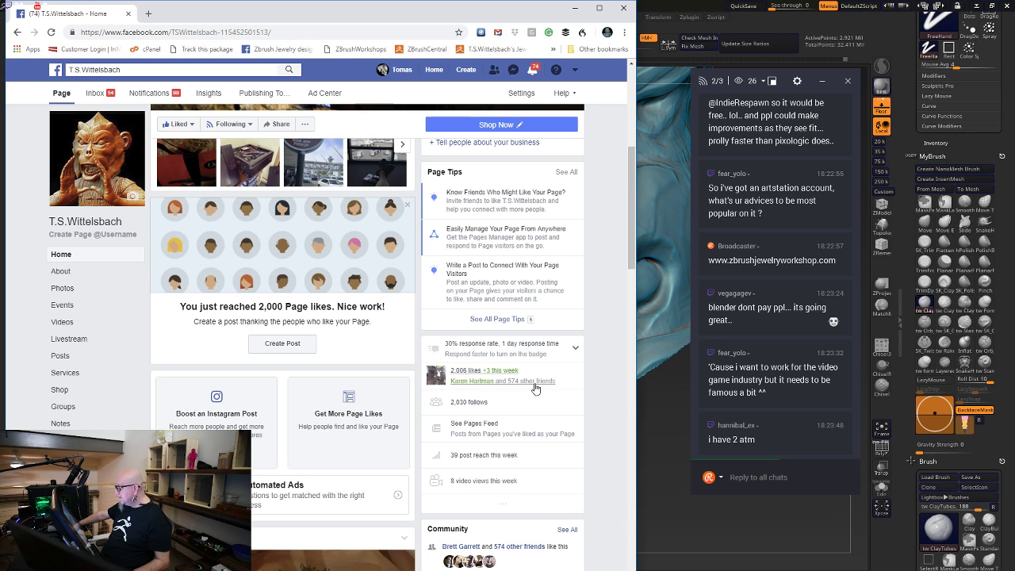
scroll(590, 397, "down", 4)
scroll(593, 400, "up", 10)
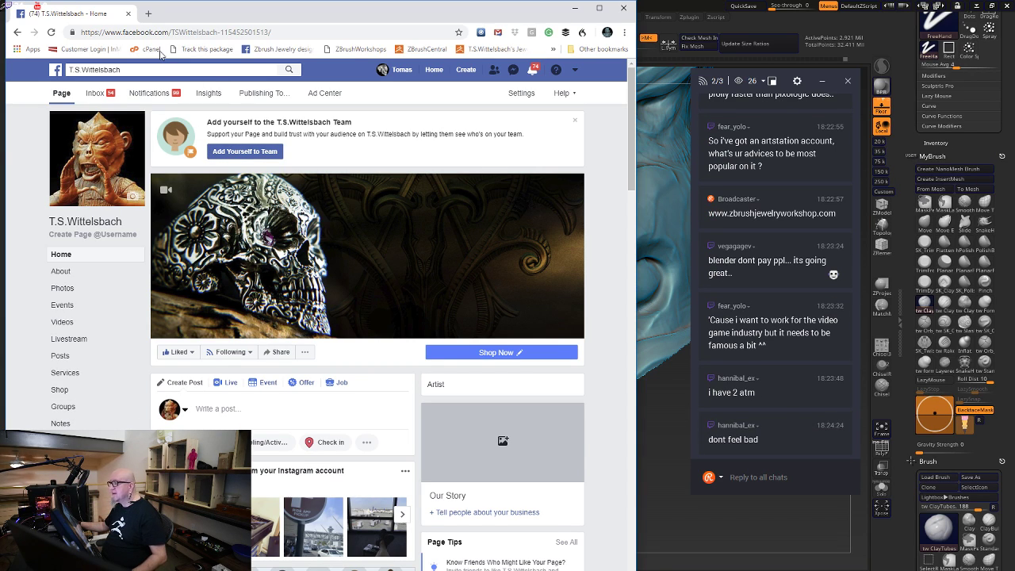
Search the web for "instgram" and open the Instagram site from the results
left_click(190, 33)
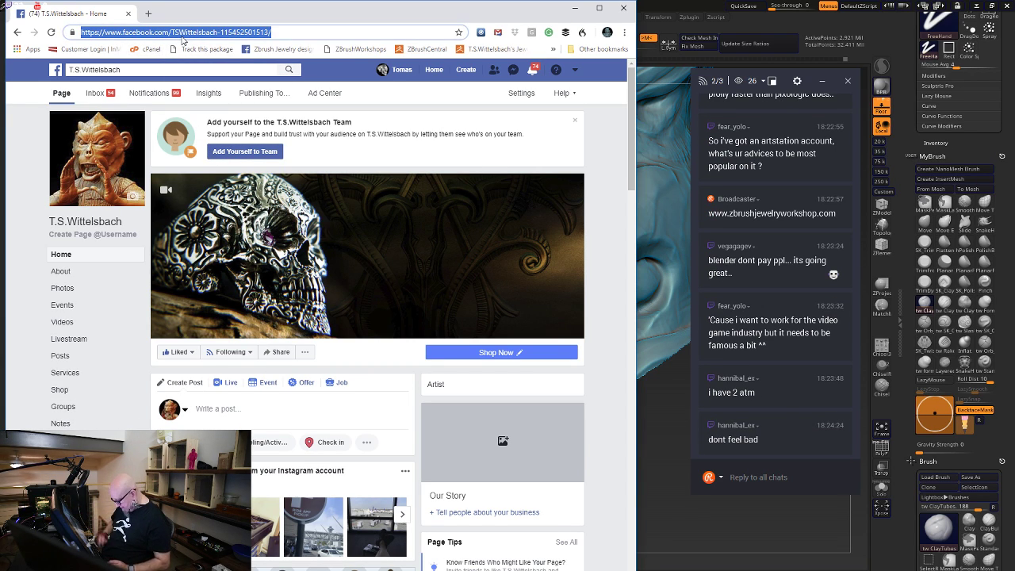
type("inst")
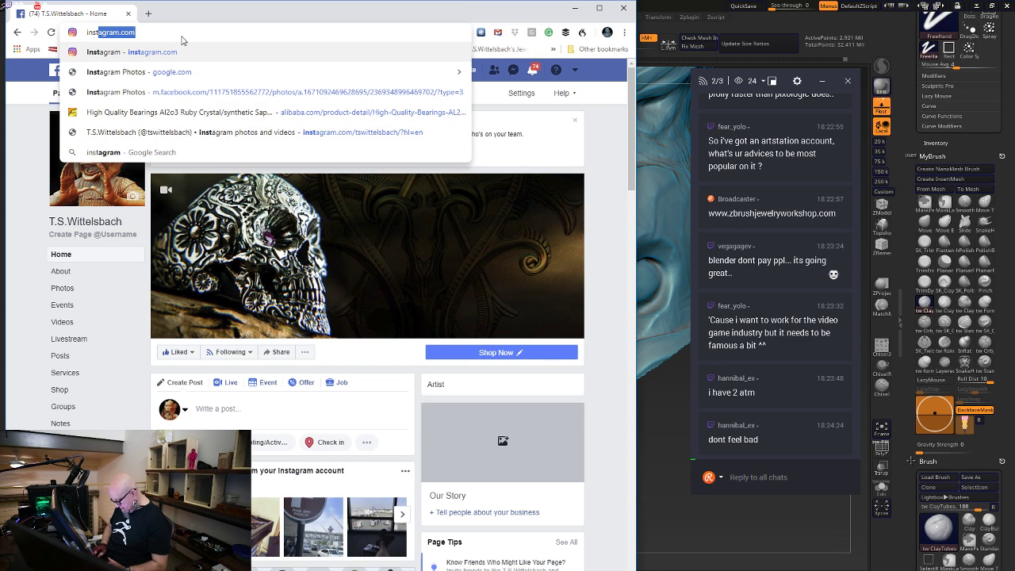
type("gram")
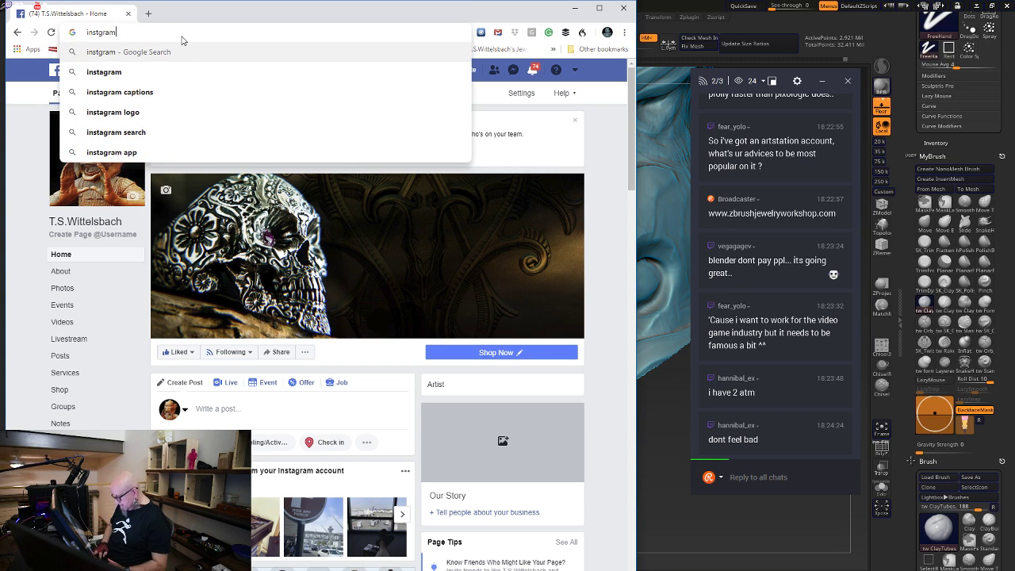
key("Return")
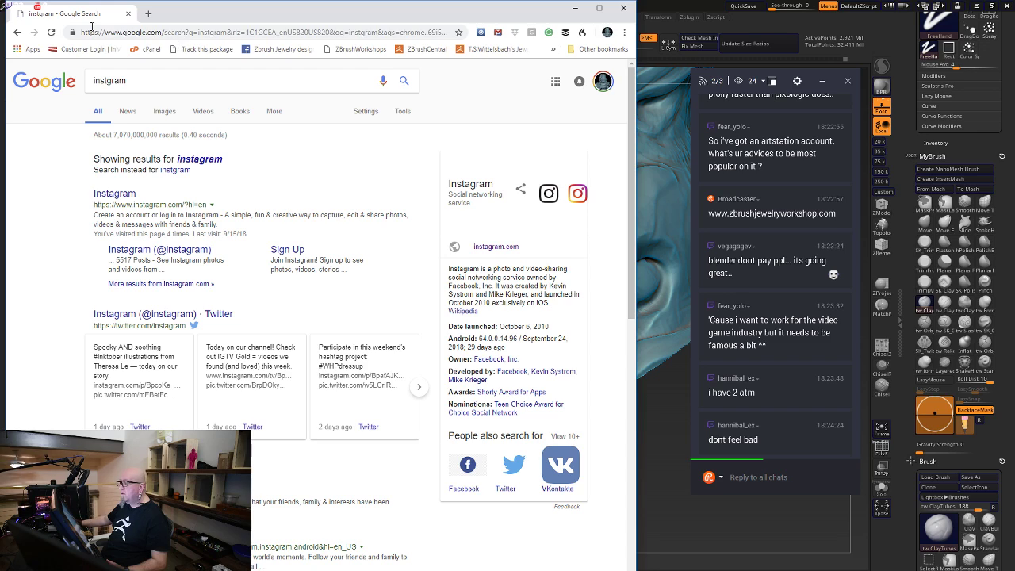
left_click(117, 198)
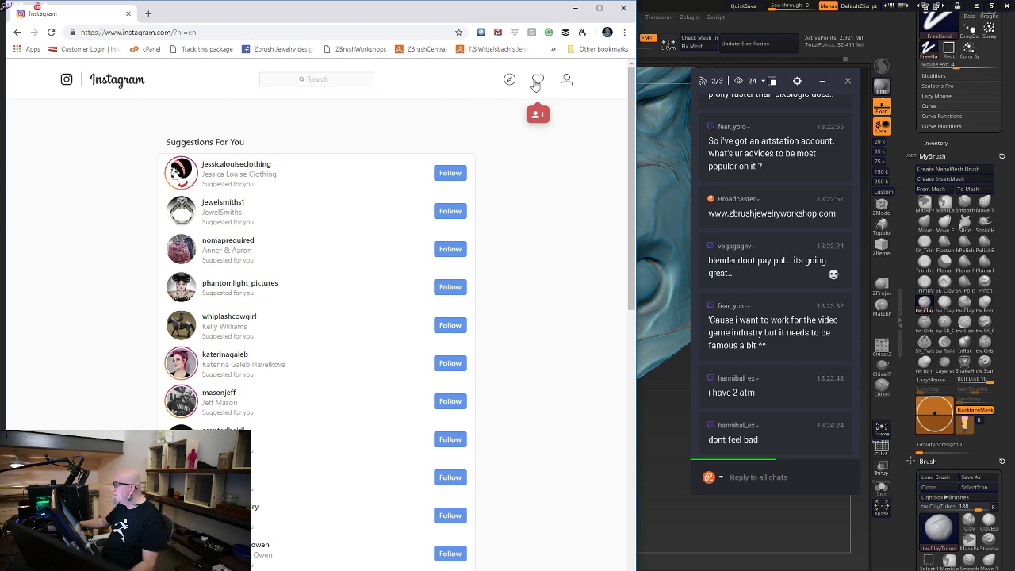
View the Instagram notifications and the account's own profile page, then move the browser window off the sculpting screen
left_click(539, 83)
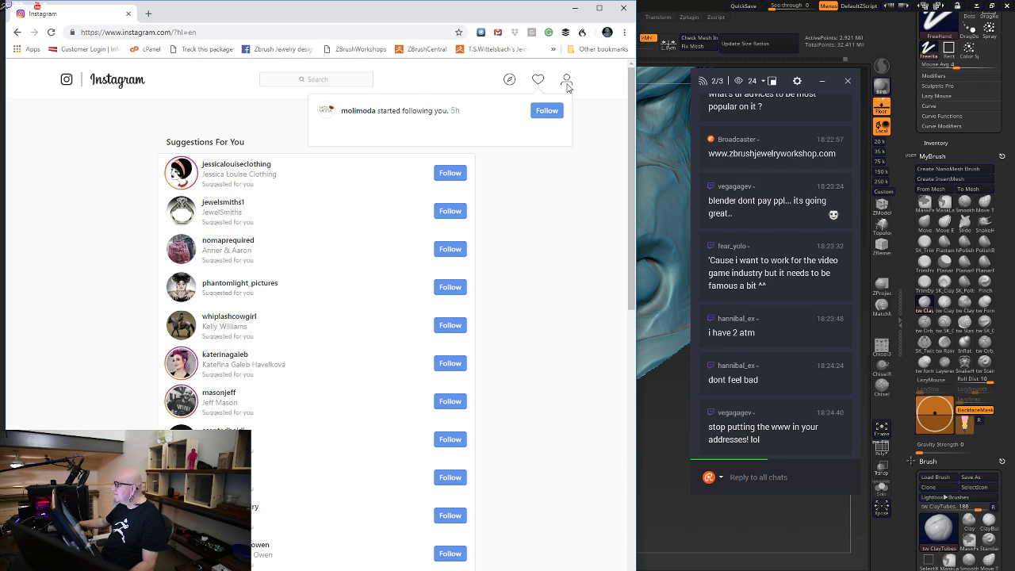
left_click(567, 86)
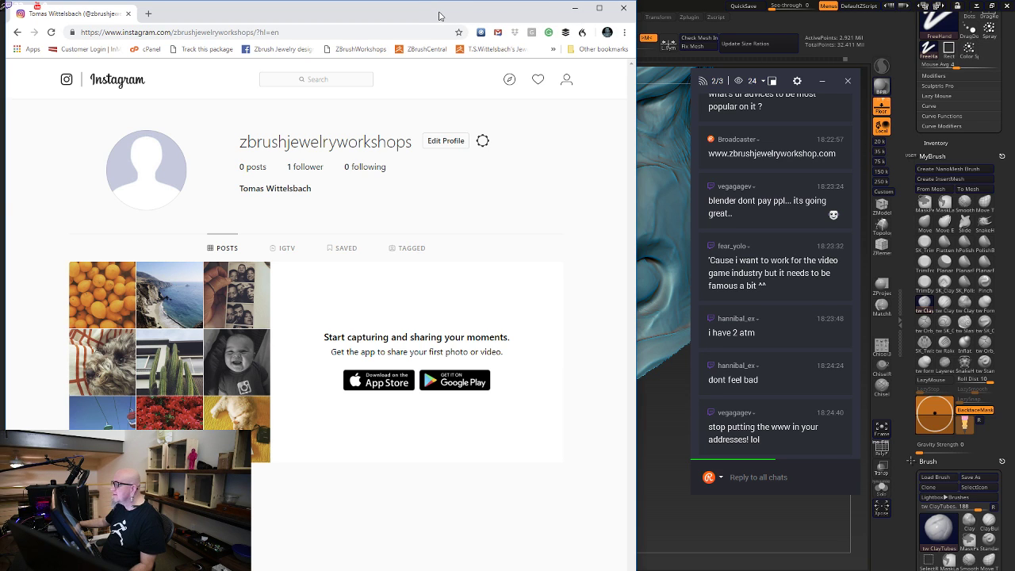
left_click_drag(439, 12, 0, 19)
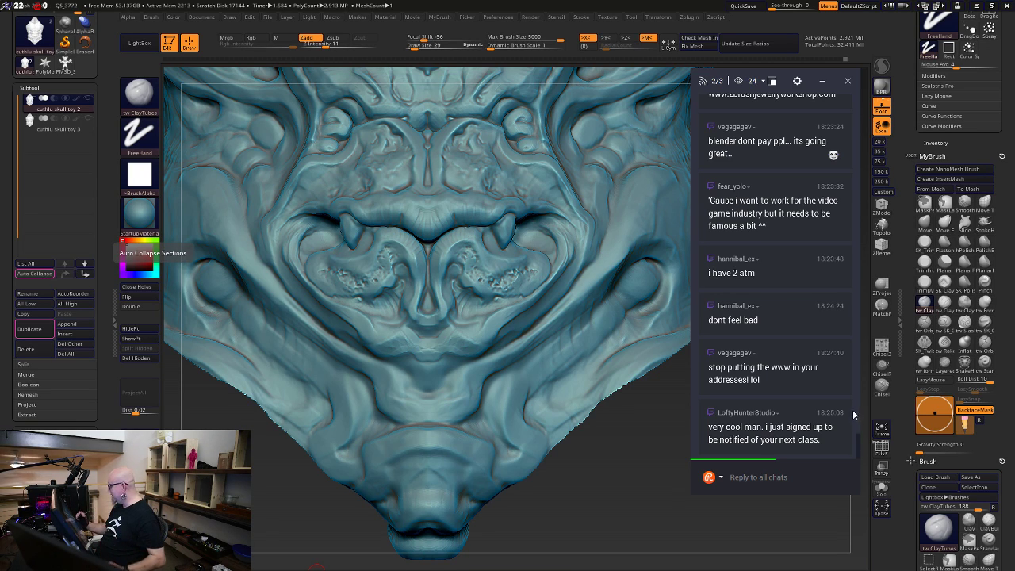
Read back through the earlier stream chat messages and return to the newest one
scroll(858, 444, "up", 5)
scroll(861, 436, "down", 2)
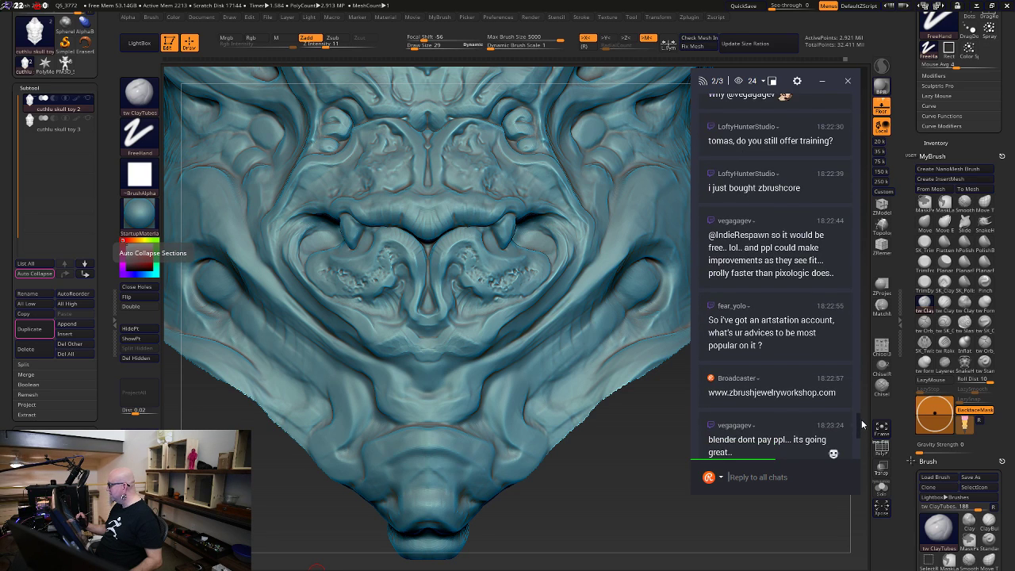
scroll(861, 436, "down", 6)
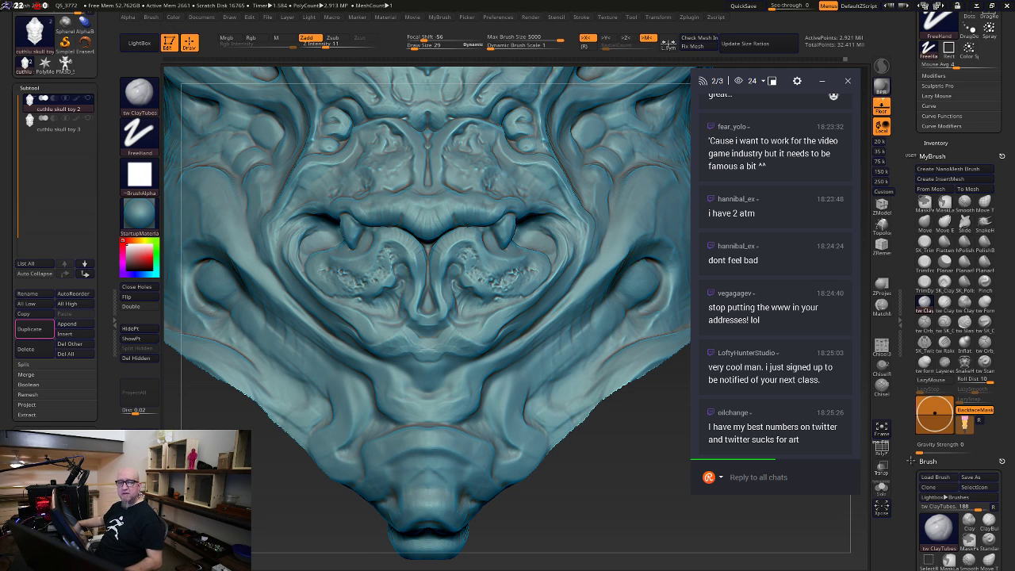
Move the Chrome window with the artist's Twitter profile back onto the sculpting screen, beside the chat
key("super")
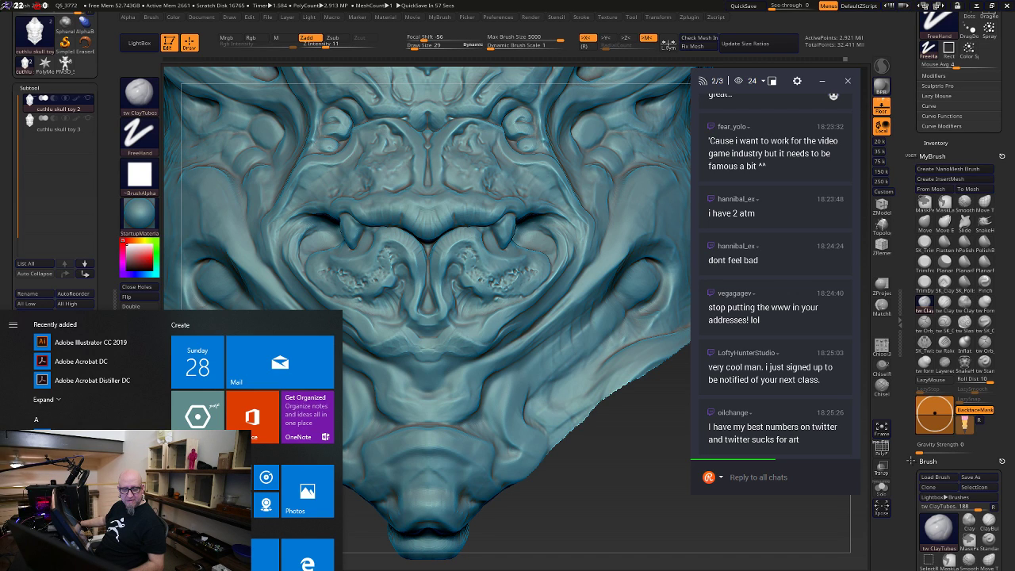
key("super")
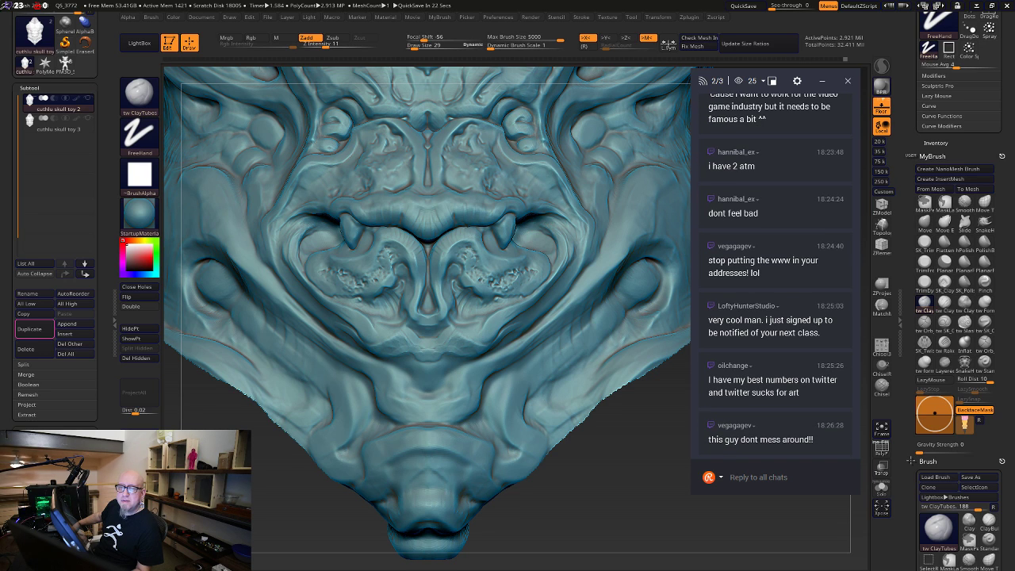
left_click_drag(0, 124, 406, 88)
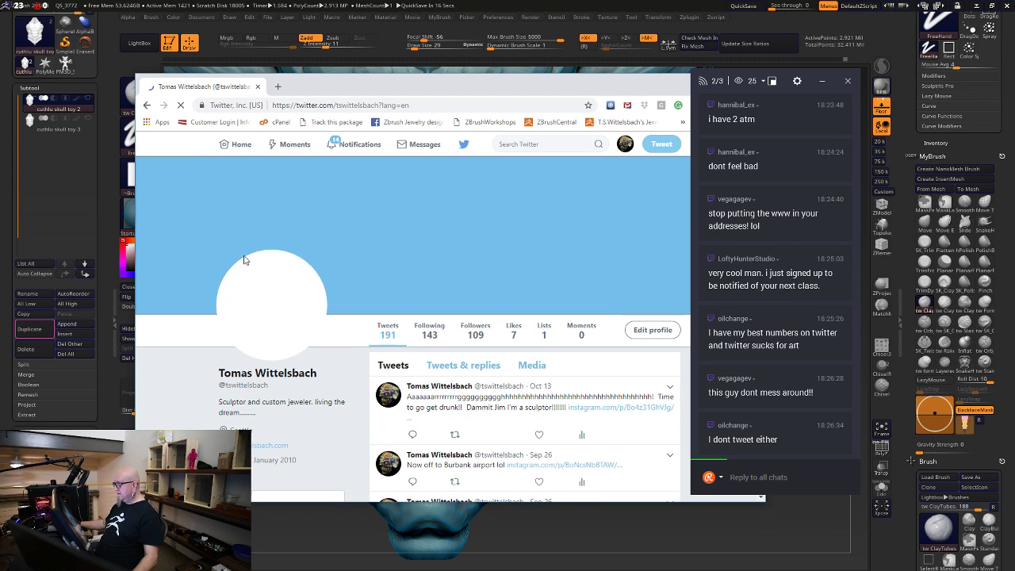
Browse the recent tweets on the artist's Twitter profile back to the March 19 posts, then return to the early June ones
scroll(520, 339, "down", 10)
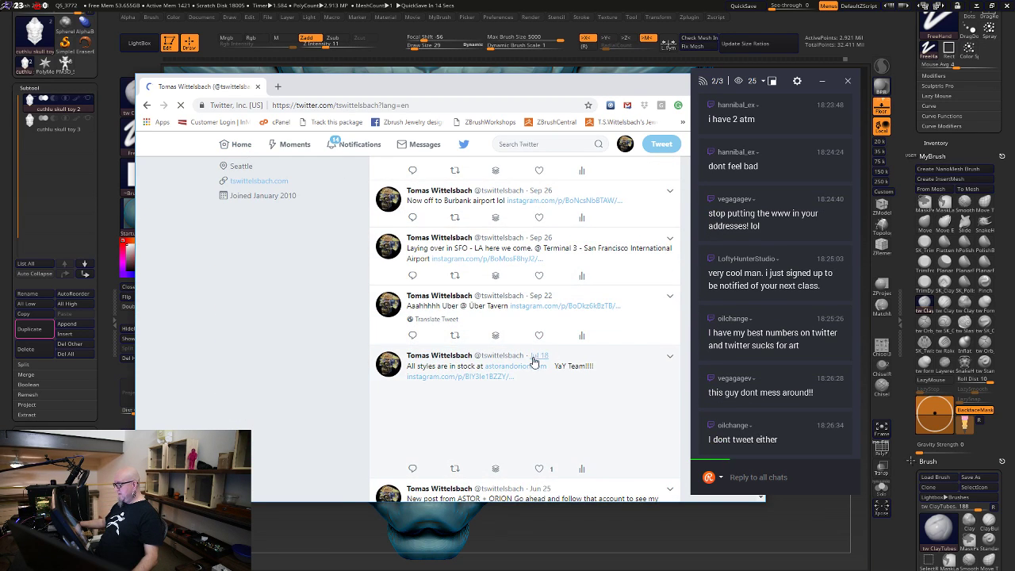
scroll(477, 346, "down", 6)
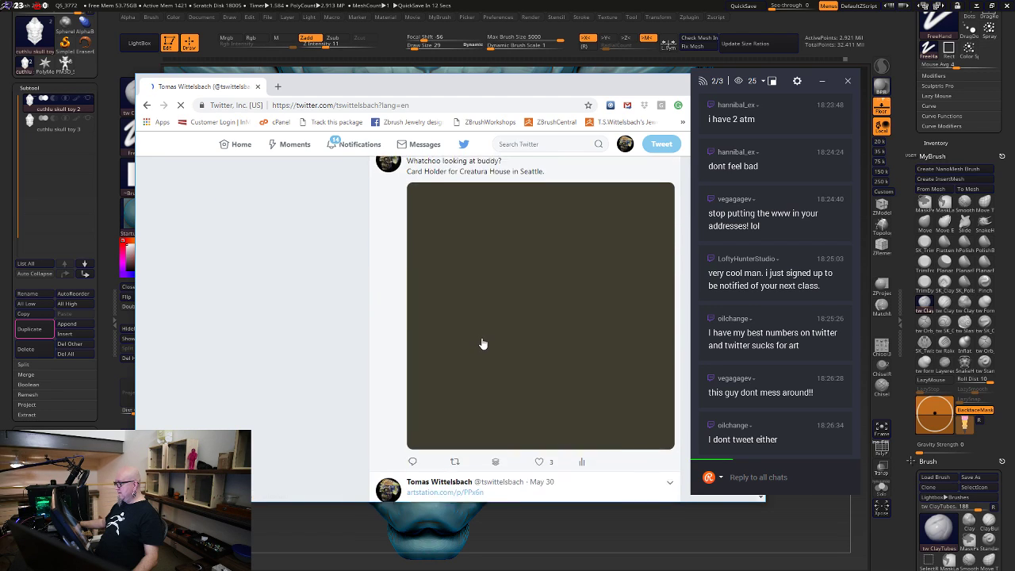
scroll(481, 344, "up", 3)
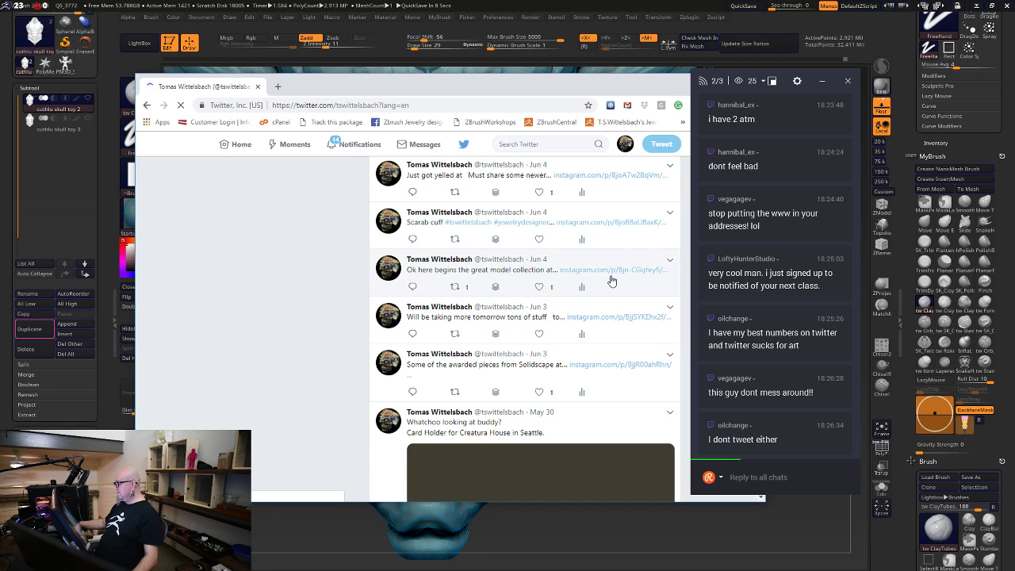
scroll(523, 383, "down", 3)
scroll(547, 380, "down", 3)
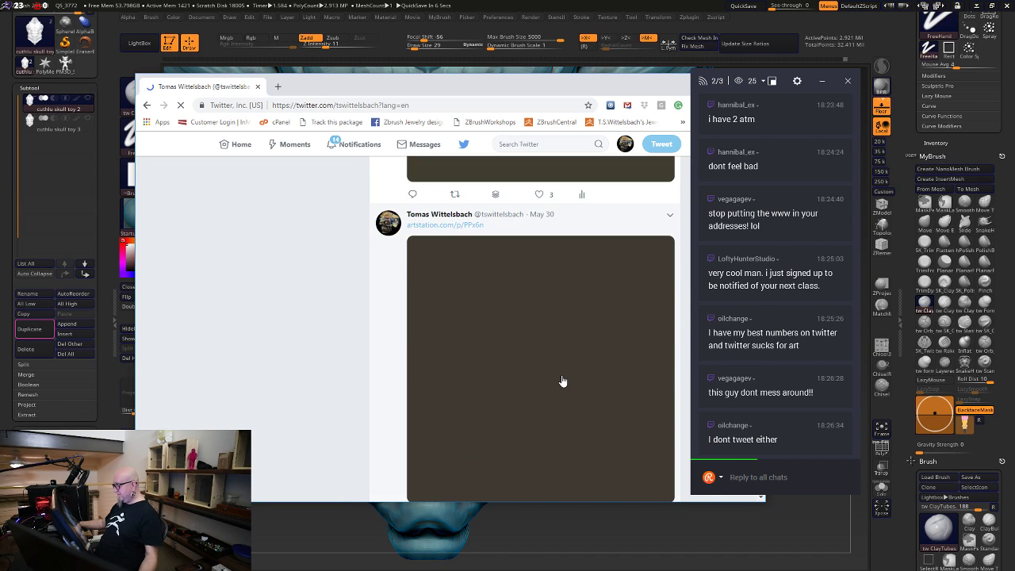
scroll(492, 317, "down", 3)
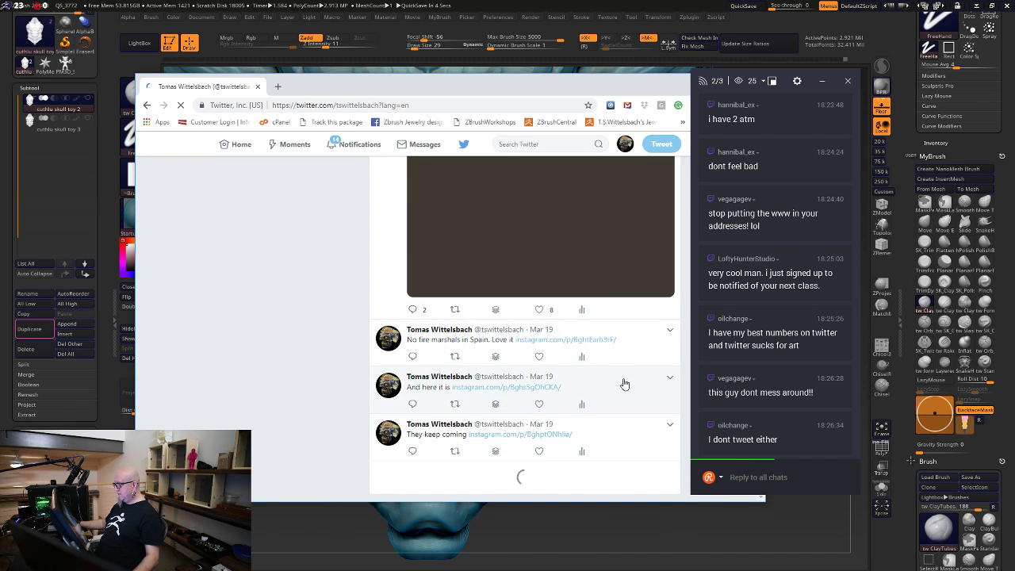
scroll(626, 388, "up", 5)
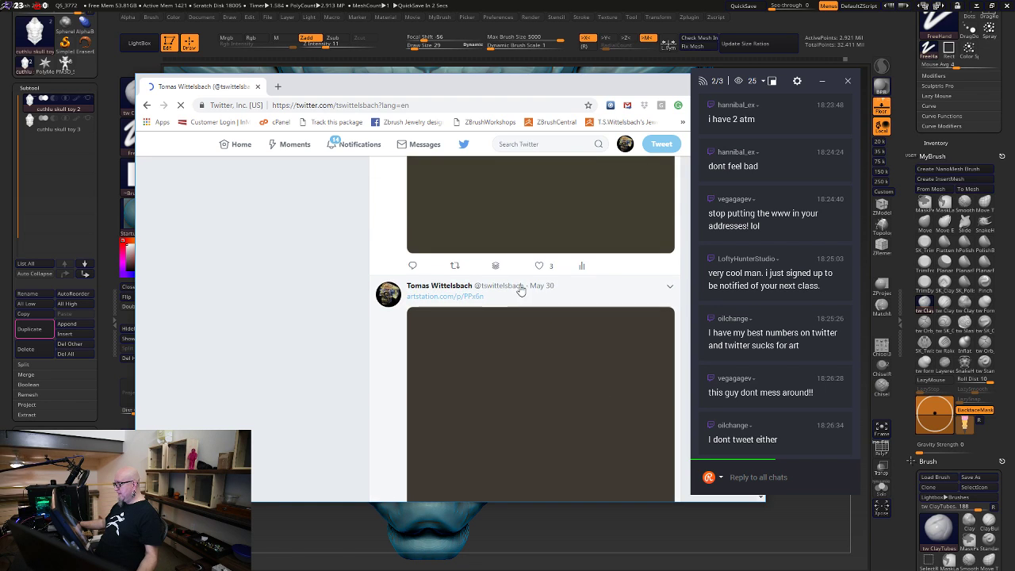
scroll(492, 333, "up", 3)
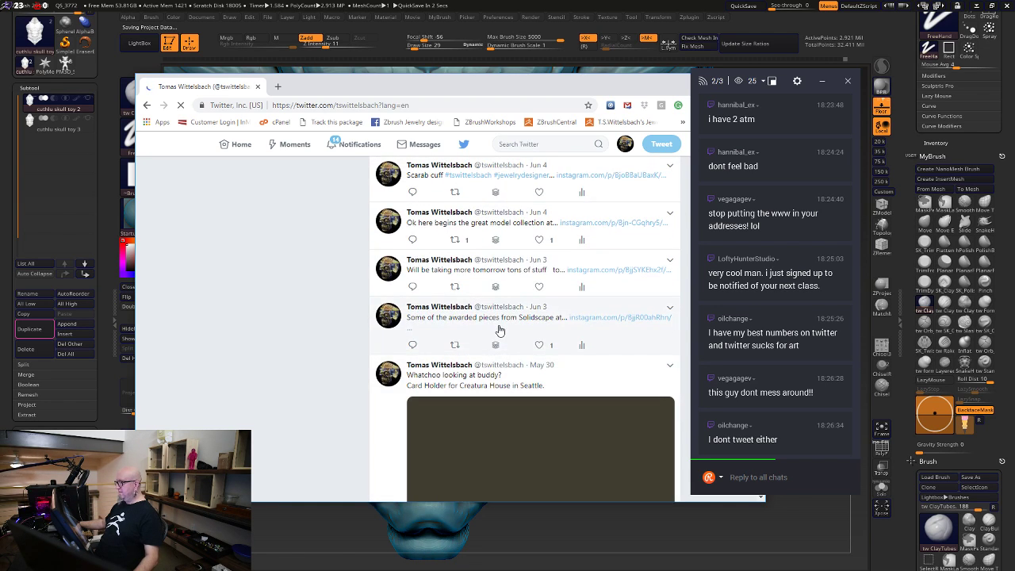
Examine the May 30 posts with the Creatura House card holder and the winged-insect necklace
scroll(562, 389, "down", 3)
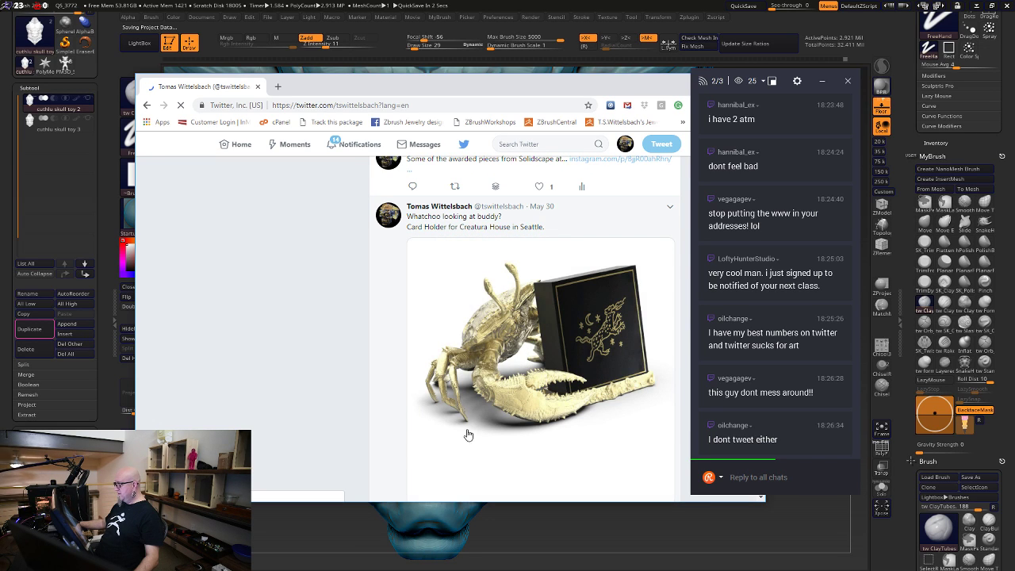
scroll(481, 381, "down", 5)
scroll(484, 365, "down", 3)
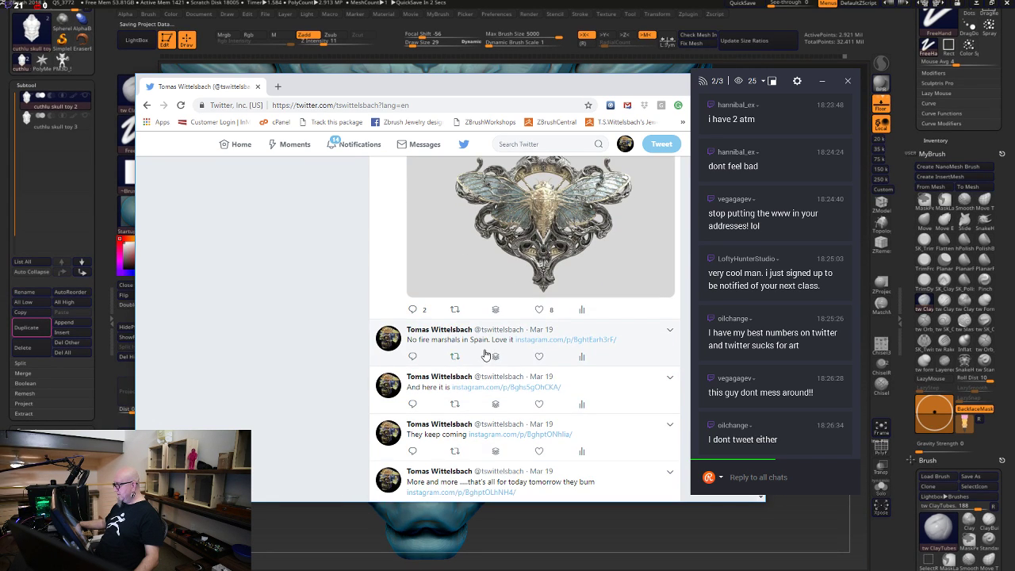
scroll(447, 373, "up", 1)
scroll(446, 369, "up", 3)
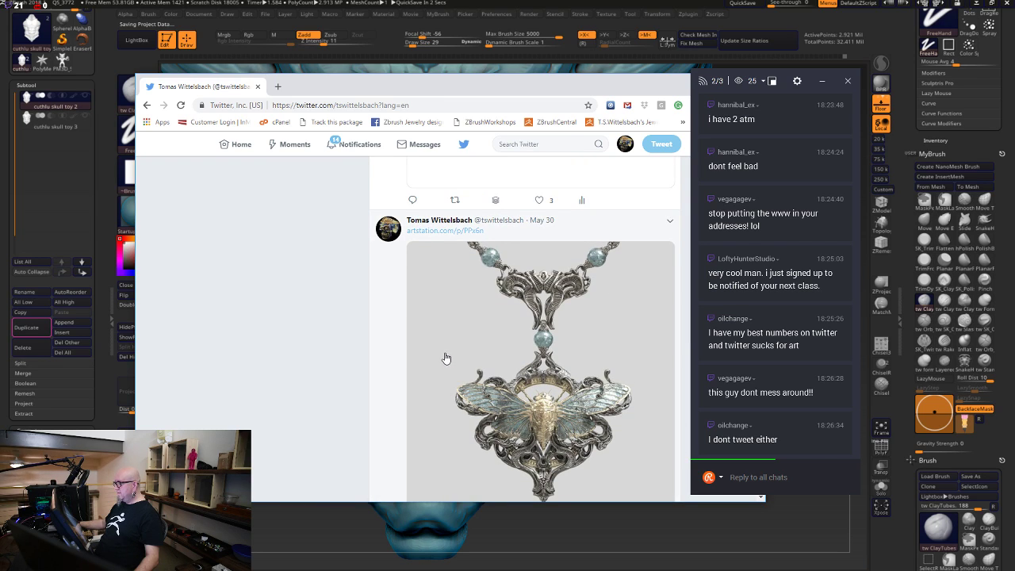
scroll(444, 357, "up", 4)
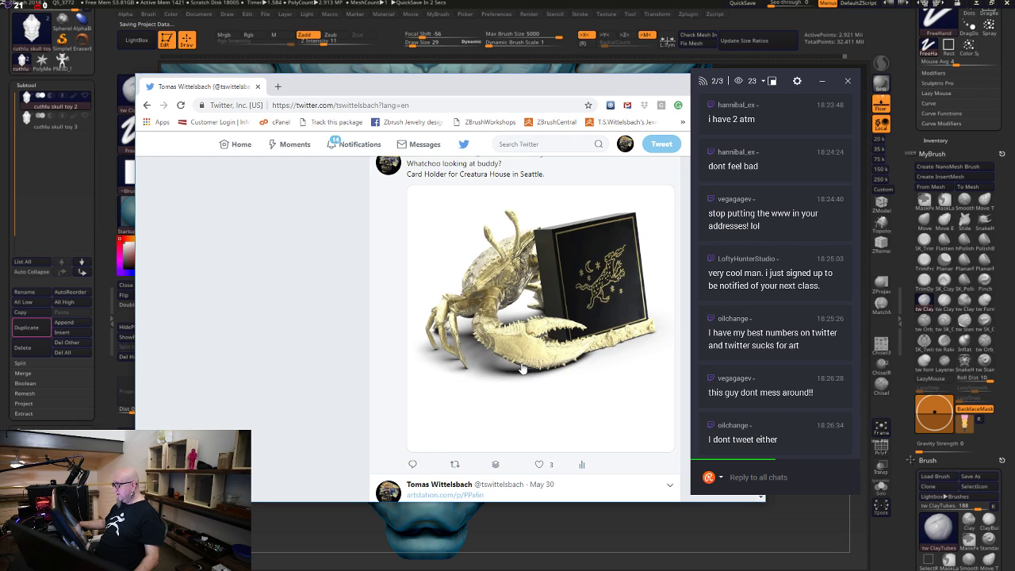
Look through the older tweets from the March Spain posts back to the late December 2017 live-stream posts
scroll(521, 354, "down", 4)
scroll(520, 354, "down", 3)
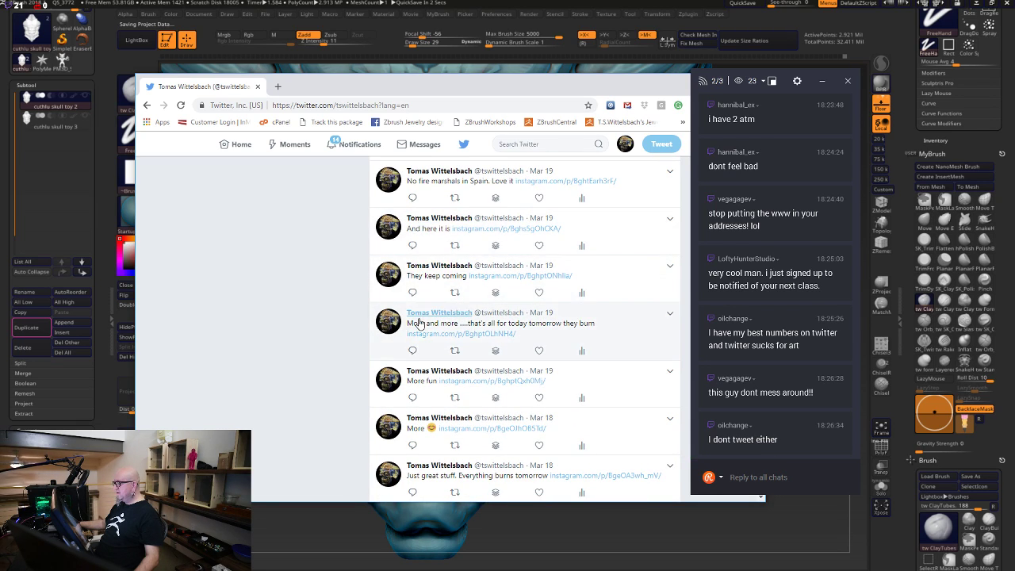
scroll(563, 341, "down", 3)
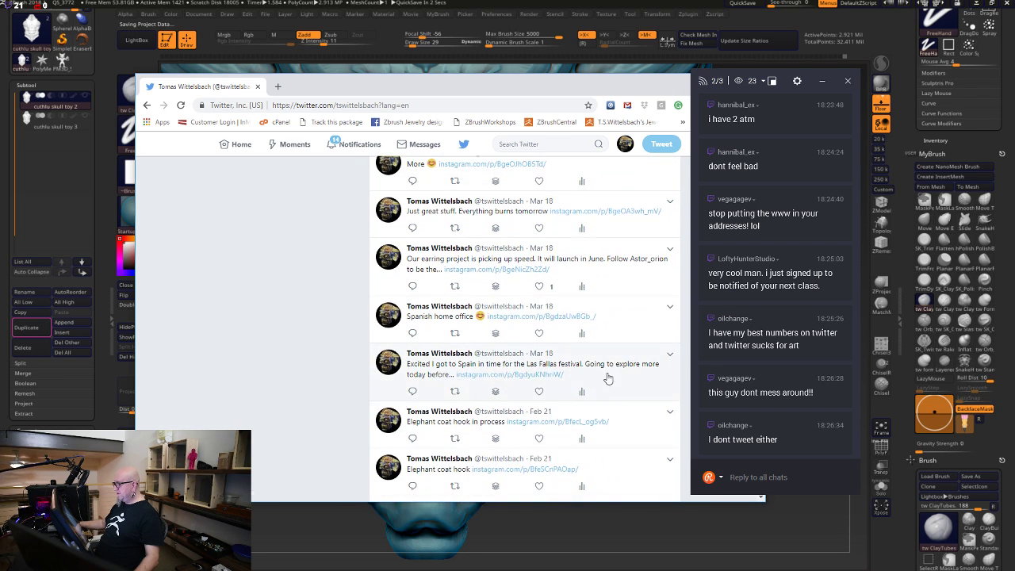
scroll(462, 360, "down", 3)
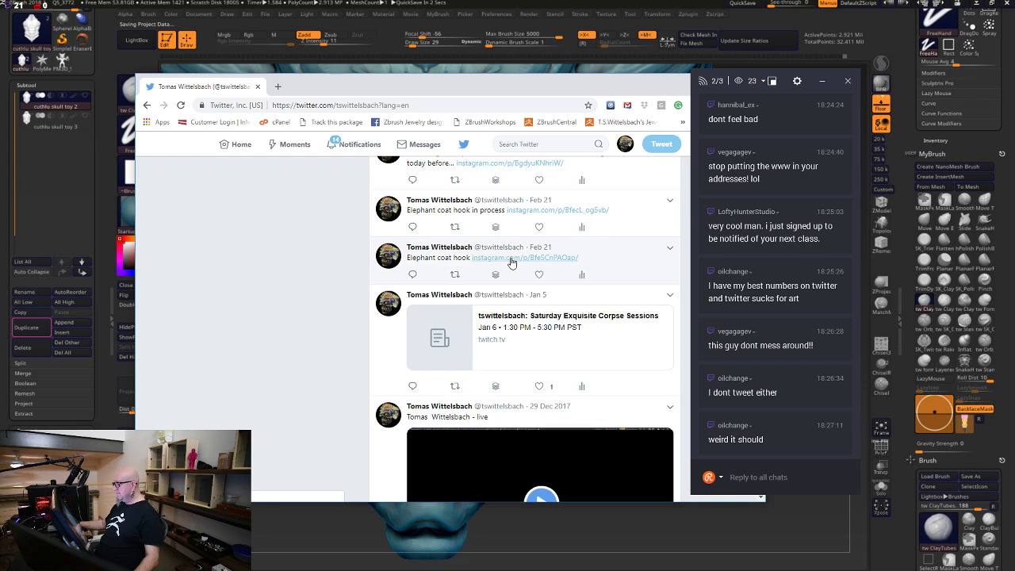
scroll(526, 277, "down", 3)
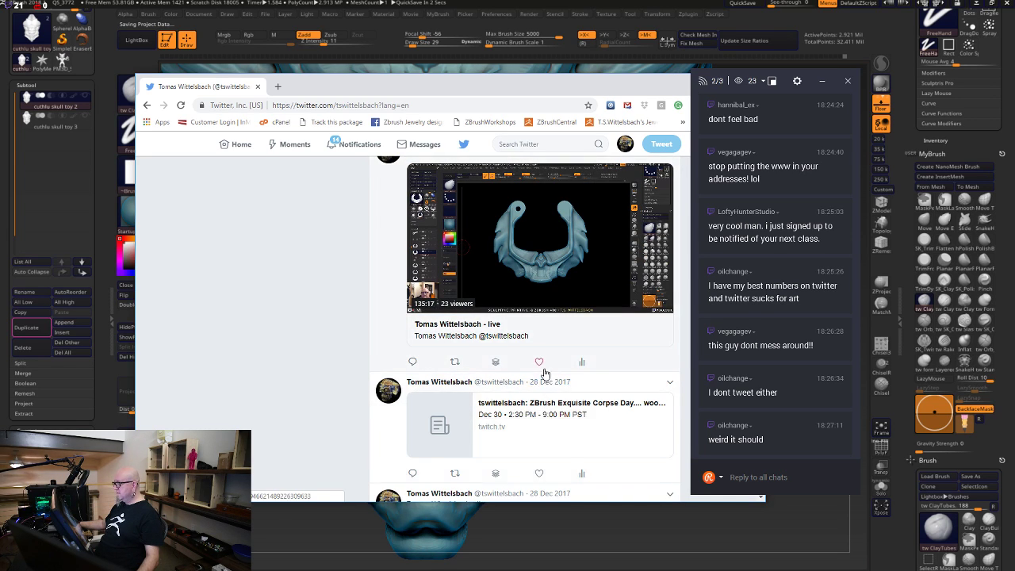
scroll(542, 373, "down", 3)
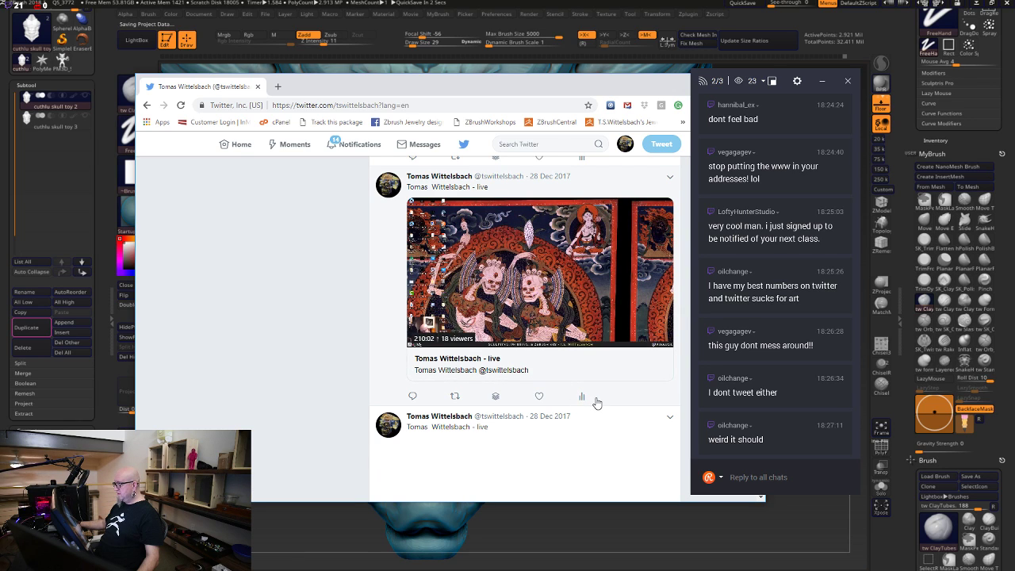
scroll(579, 373, "down", 3)
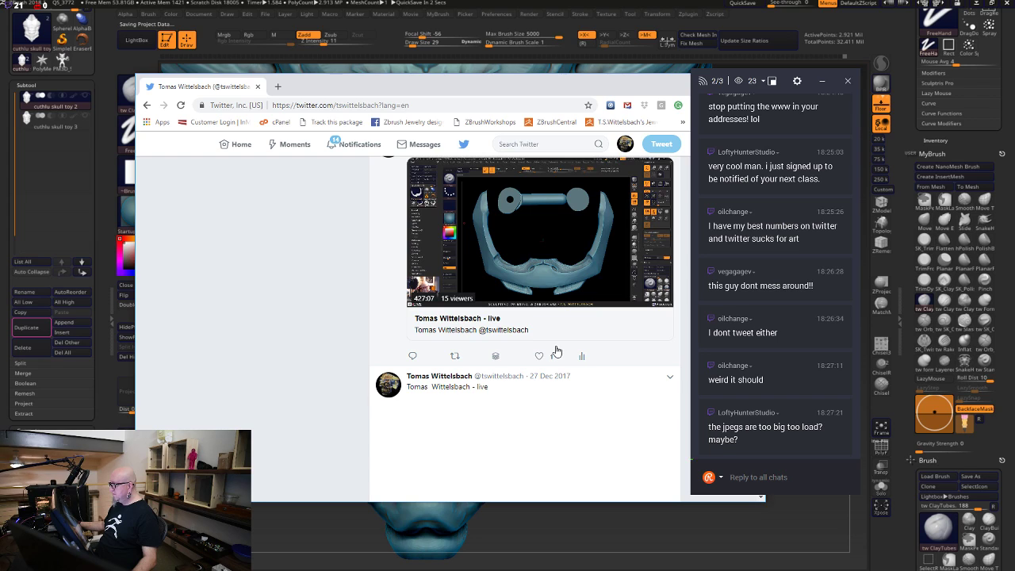
scroll(556, 346, "down", 1)
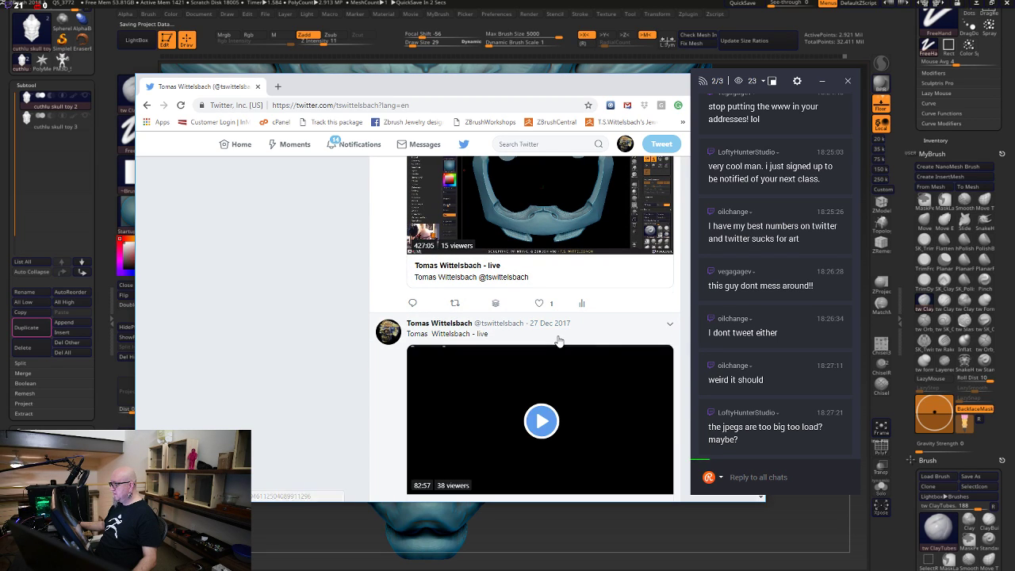
Review the December 2017 live-stream posts back to the color test and first turntable tweets
scroll(562, 328, "down", 4)
scroll(571, 332, "down", 1)
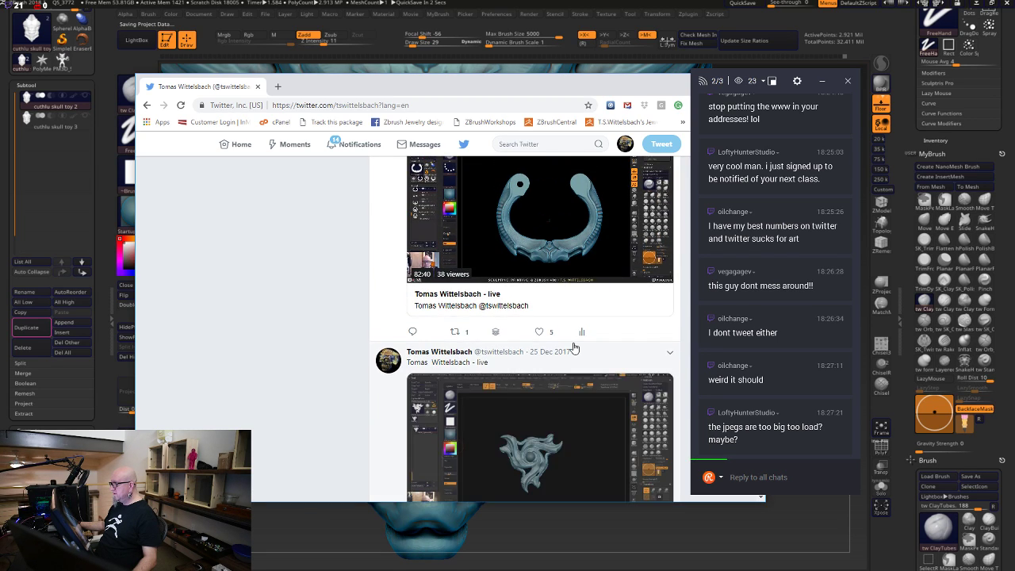
scroll(577, 341, "down", 3)
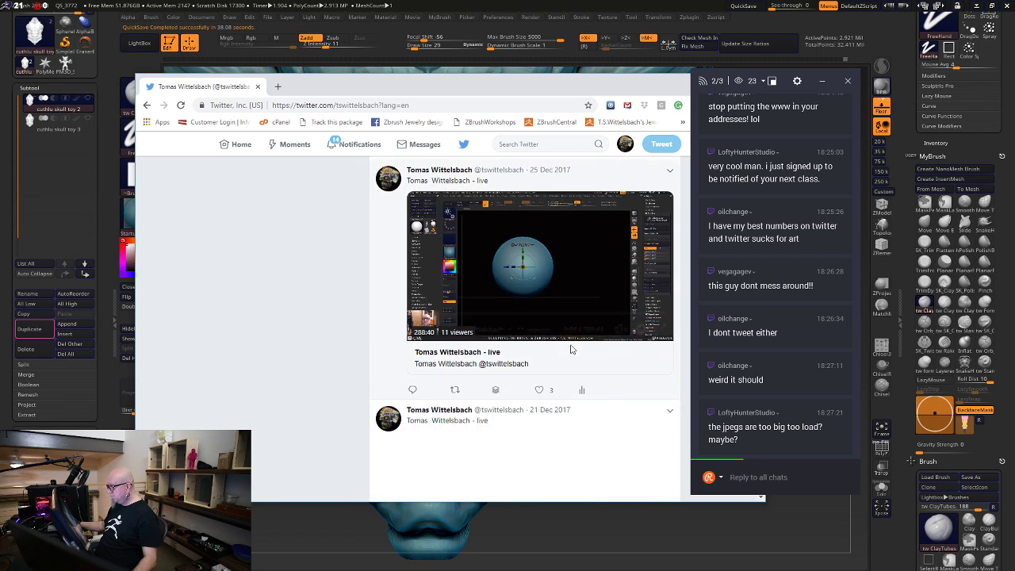
scroll(574, 354, "down", 2)
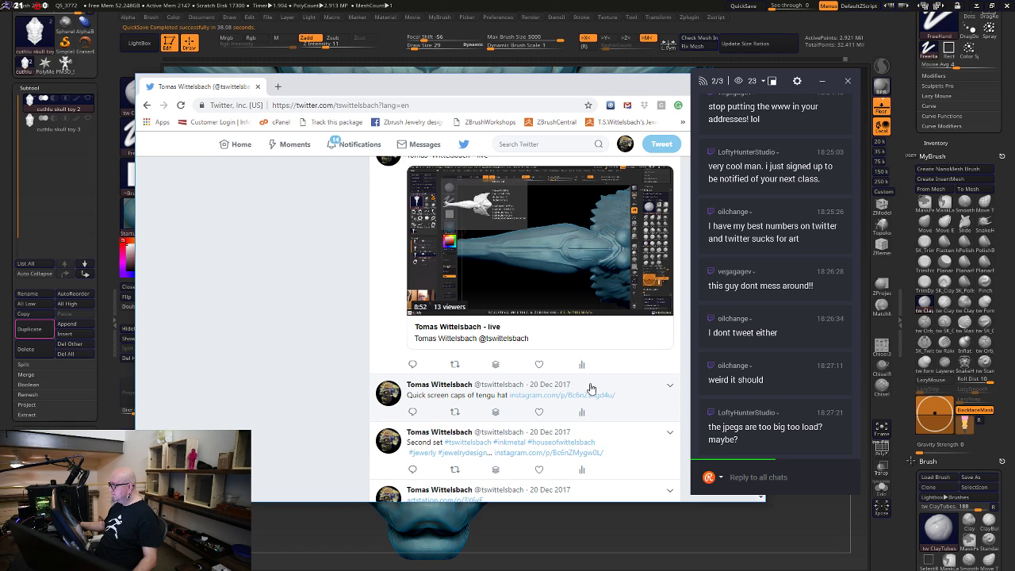
scroll(587, 382, "down", 8)
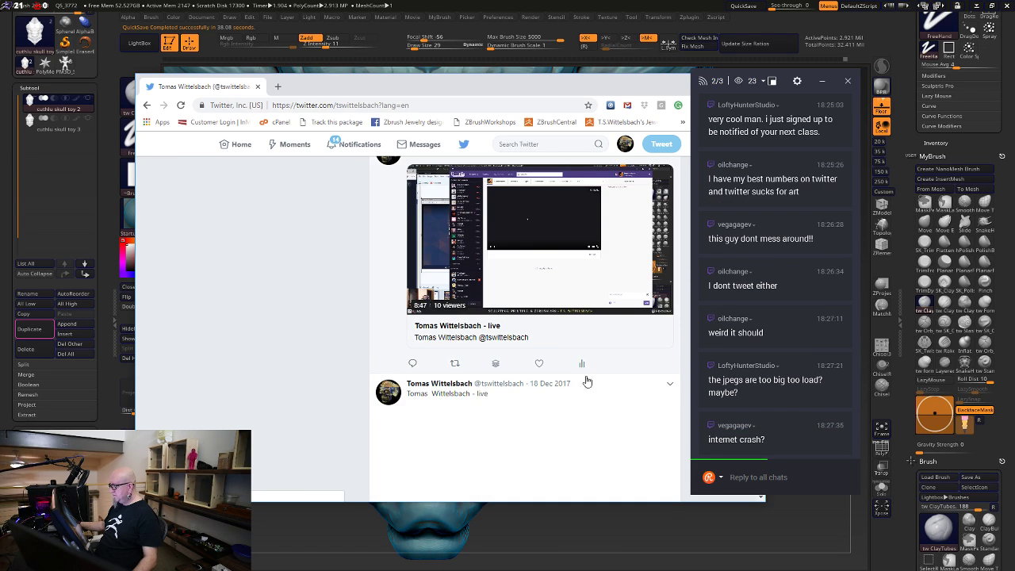
scroll(560, 407, "down", 5)
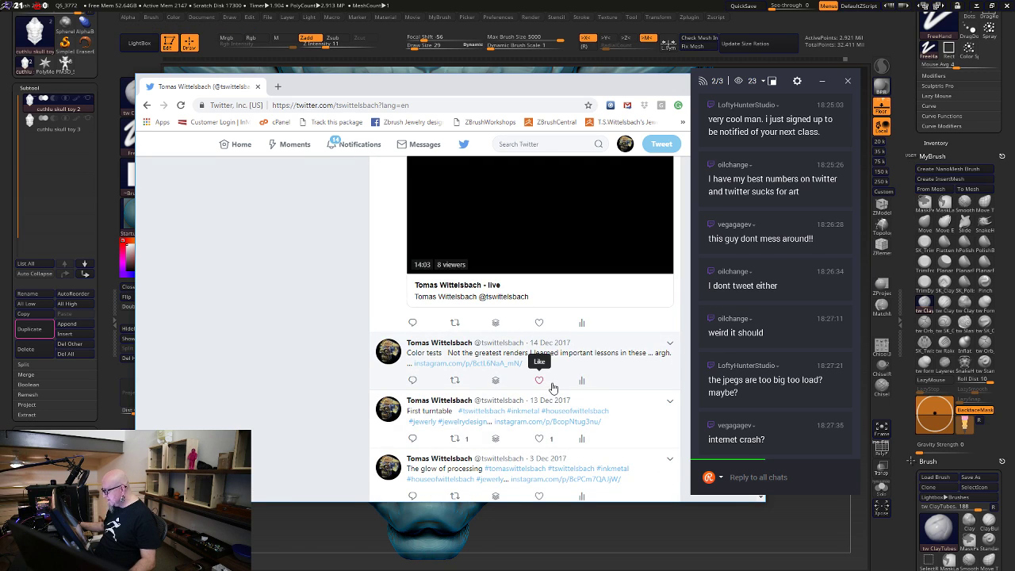
scroll(523, 386, "up", 1)
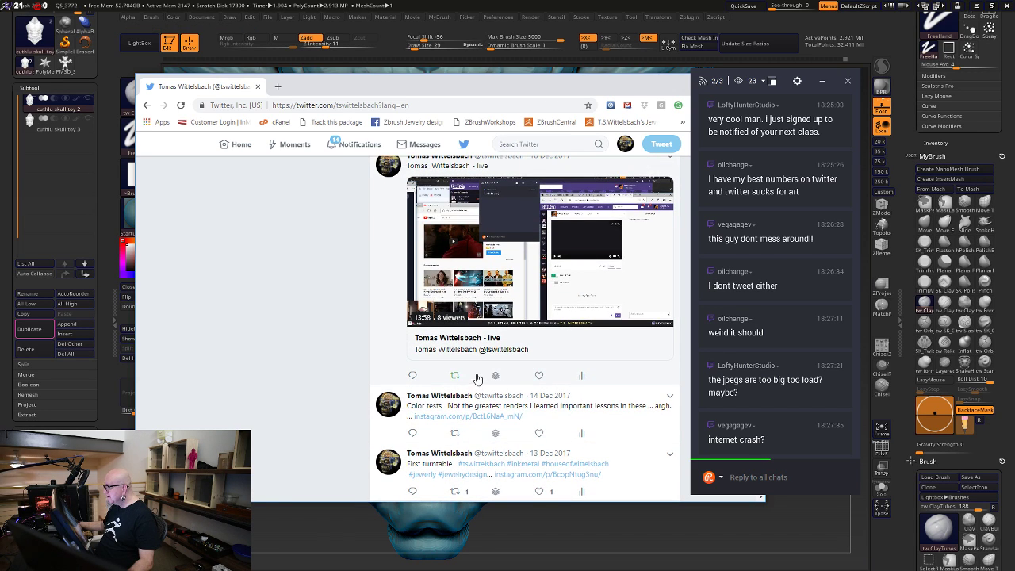
Browse the jewelry and ornate skull posts from December back to mid-October 2017
scroll(473, 364, "down", 12)
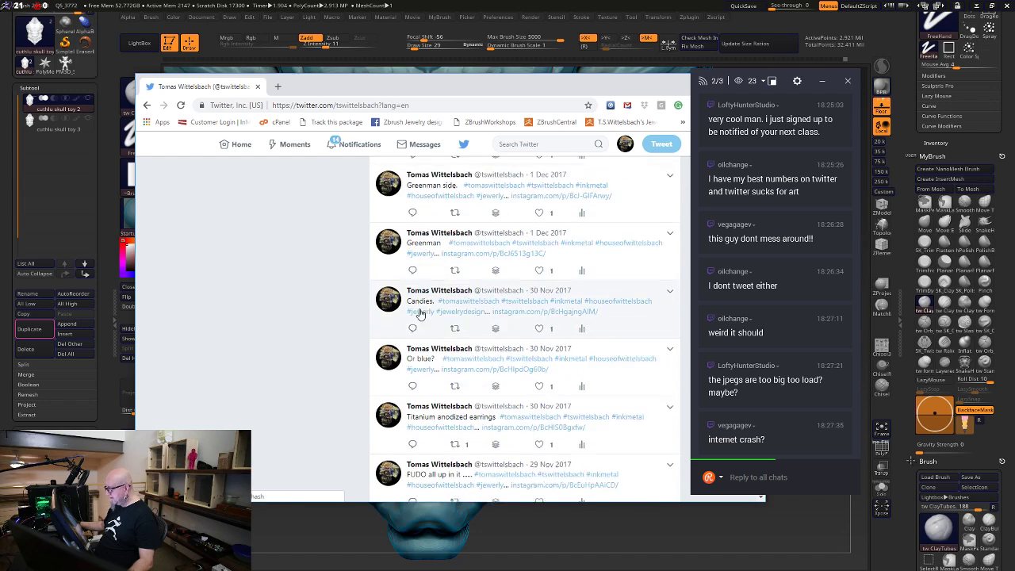
scroll(537, 356, "down", 15)
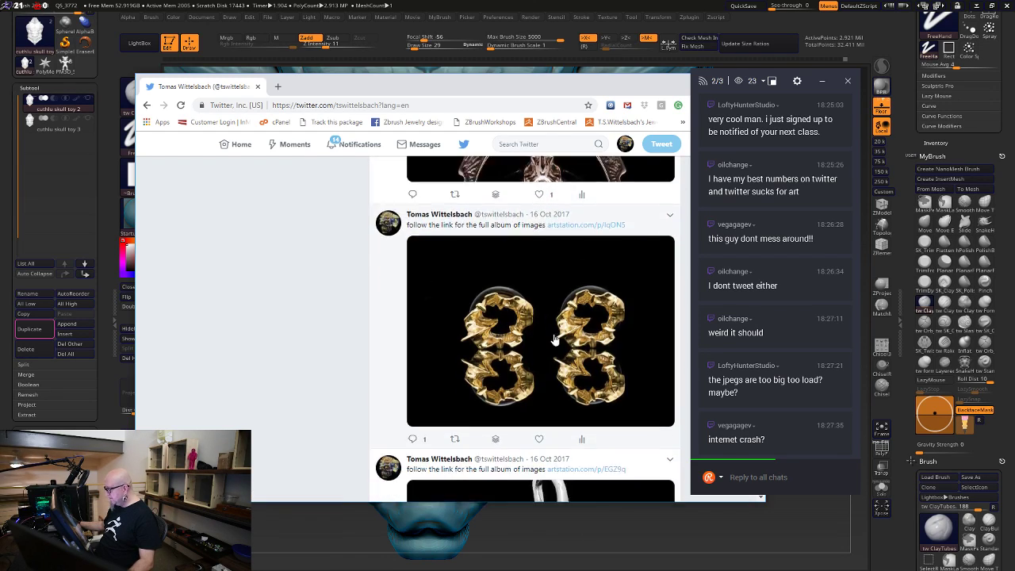
scroll(553, 330, "down", 12)
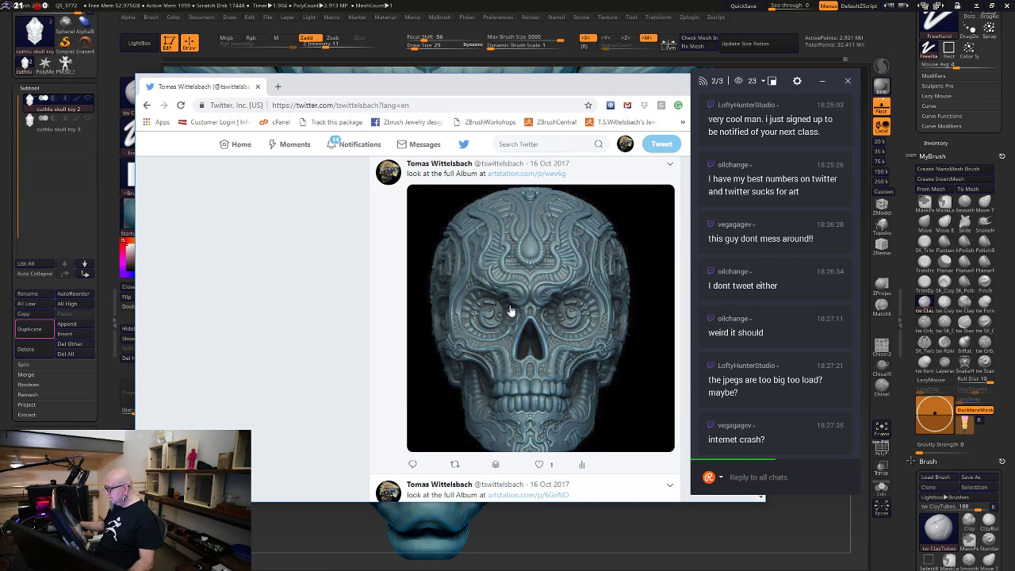
scroll(520, 242, "down", 8)
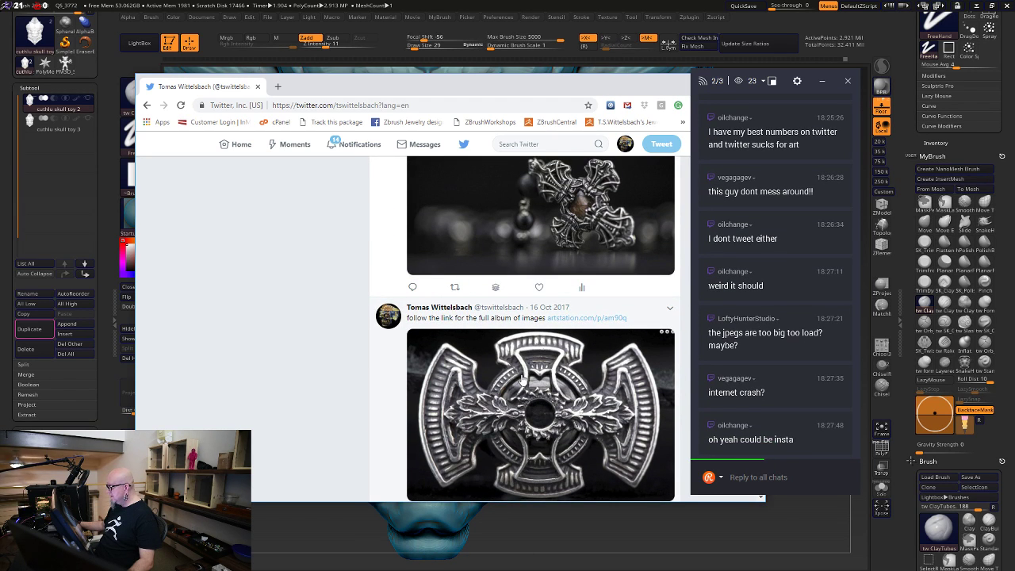
scroll(512, 365, "down", 15)
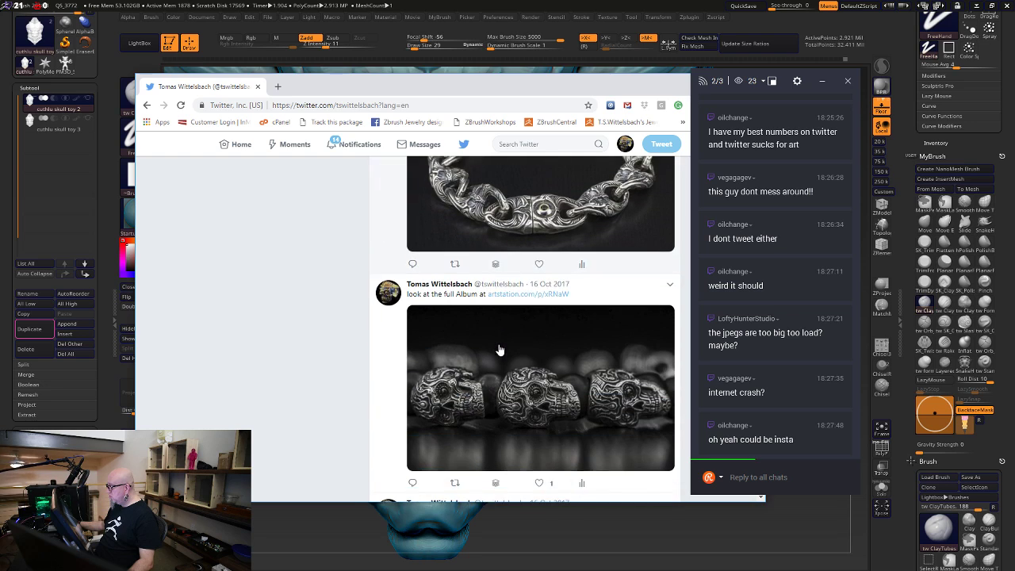
scroll(500, 341, "down", 6)
right_click(520, 337)
left_click(466, 320)
scroll(465, 320, "down", 8)
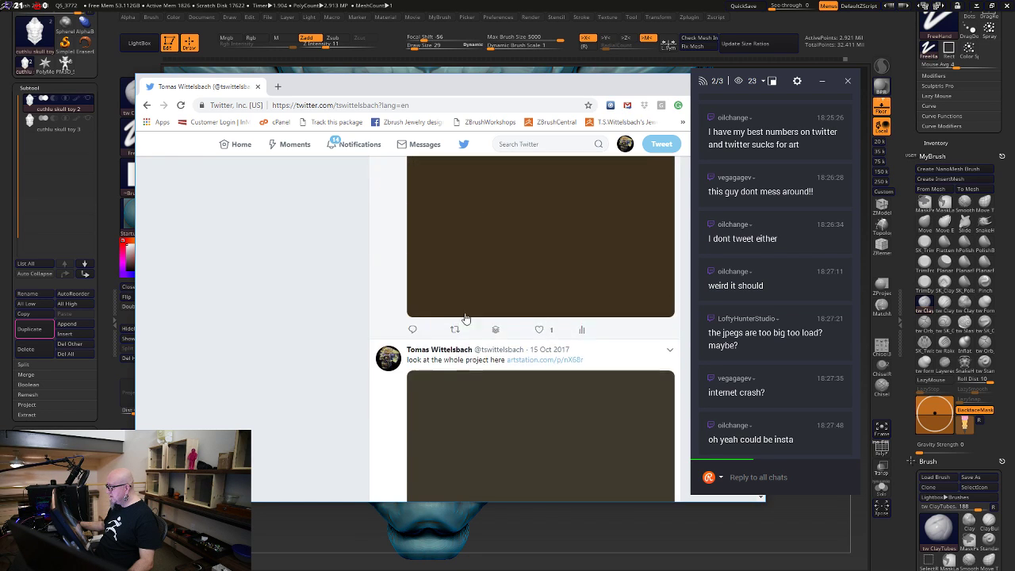
Skim the remaining older tweets from January 2017 back to the first one of March 2010 at the timeline's end
scroll(468, 325, "down", 15)
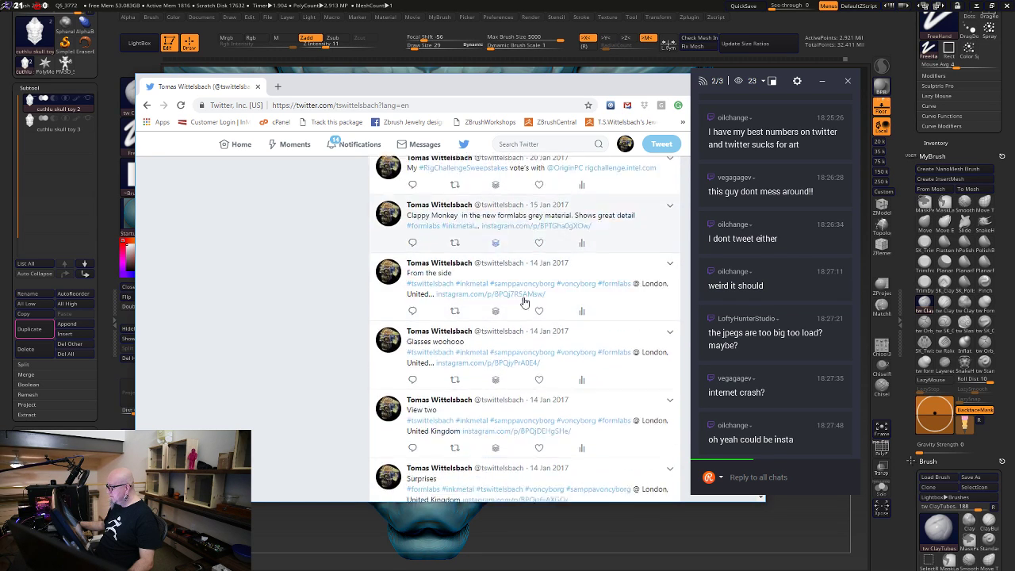
scroll(483, 323, "down", 10)
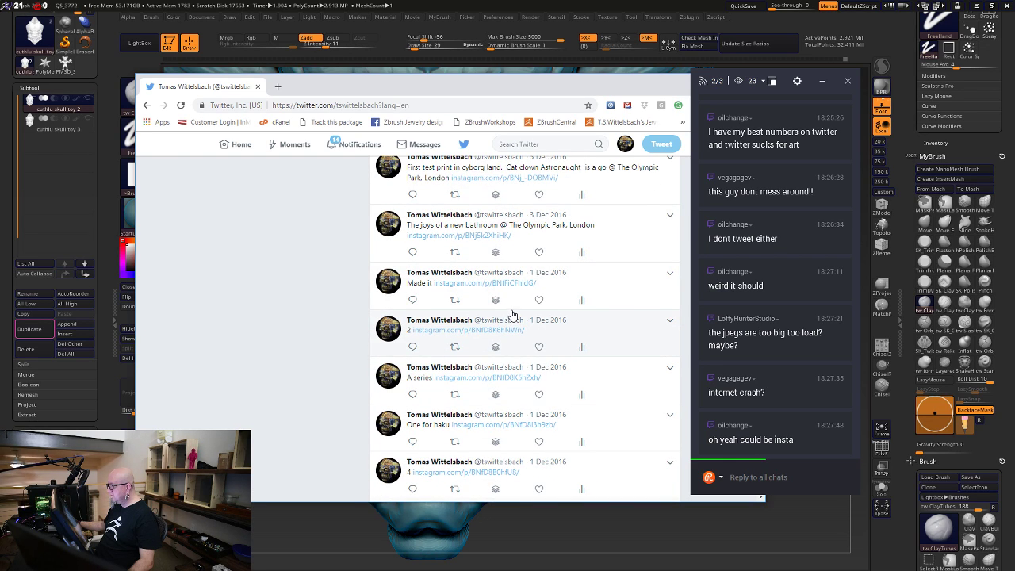
scroll(512, 315, "down", 6)
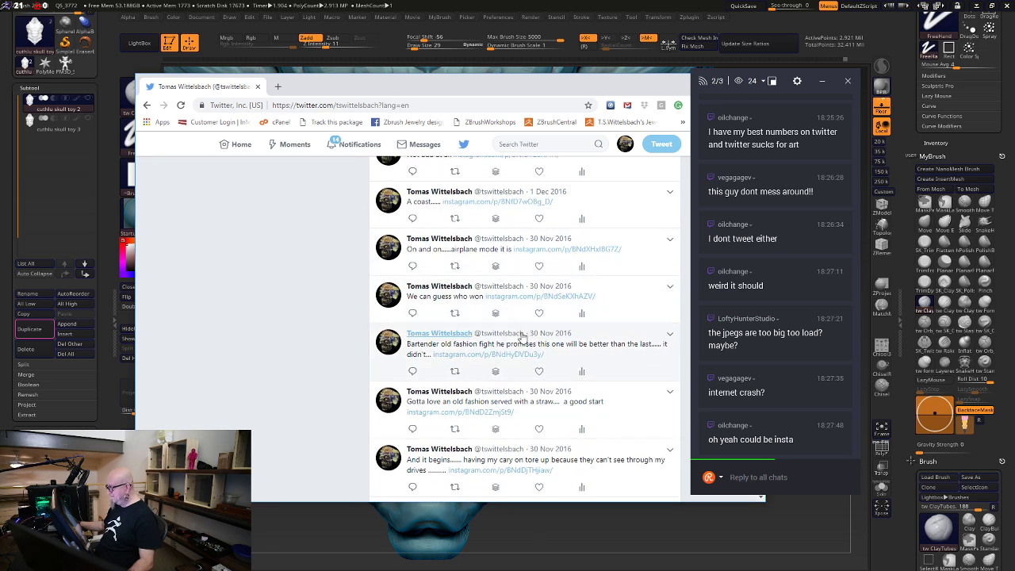
scroll(520, 338, "down", 6)
scroll(512, 342, "down", 15)
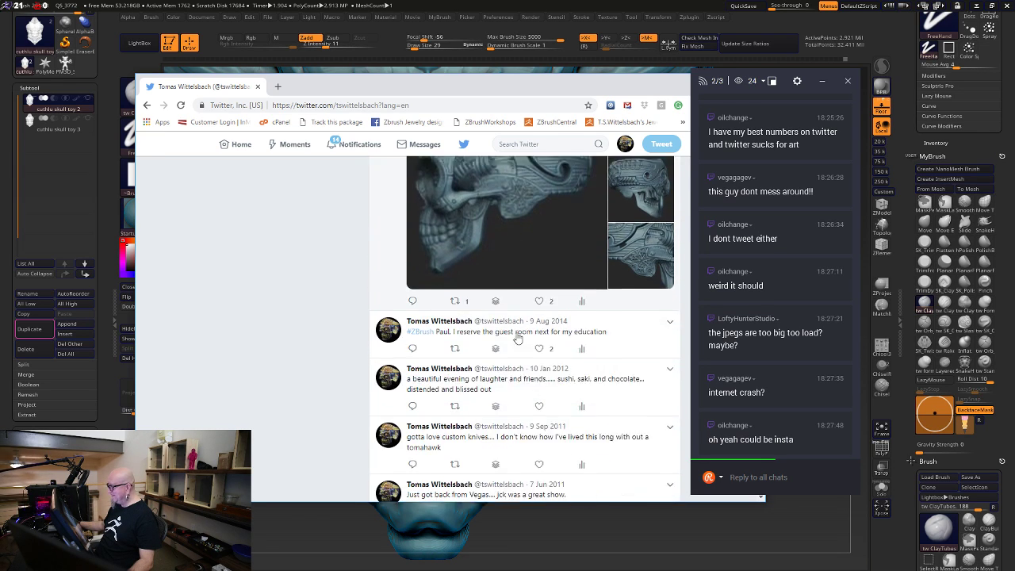
scroll(513, 374, "down", 4)
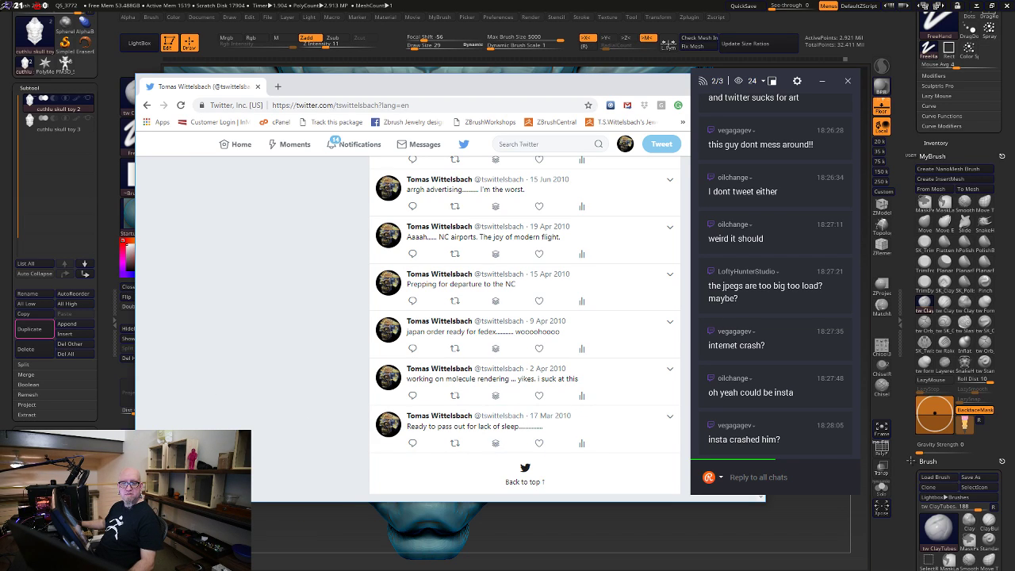
Reply "i crashed?" to all stream chats
left_click(773, 478)
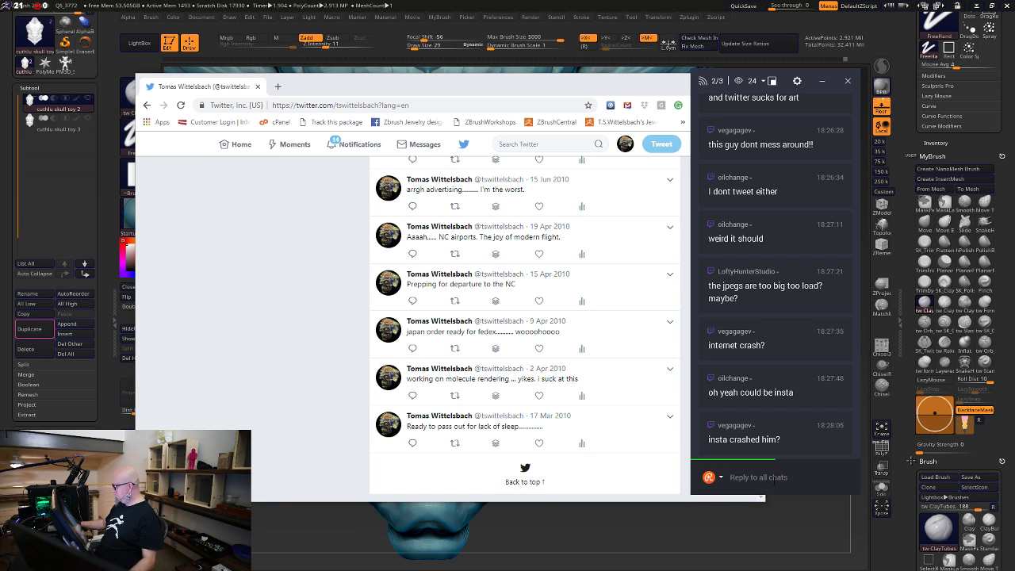
type("i")
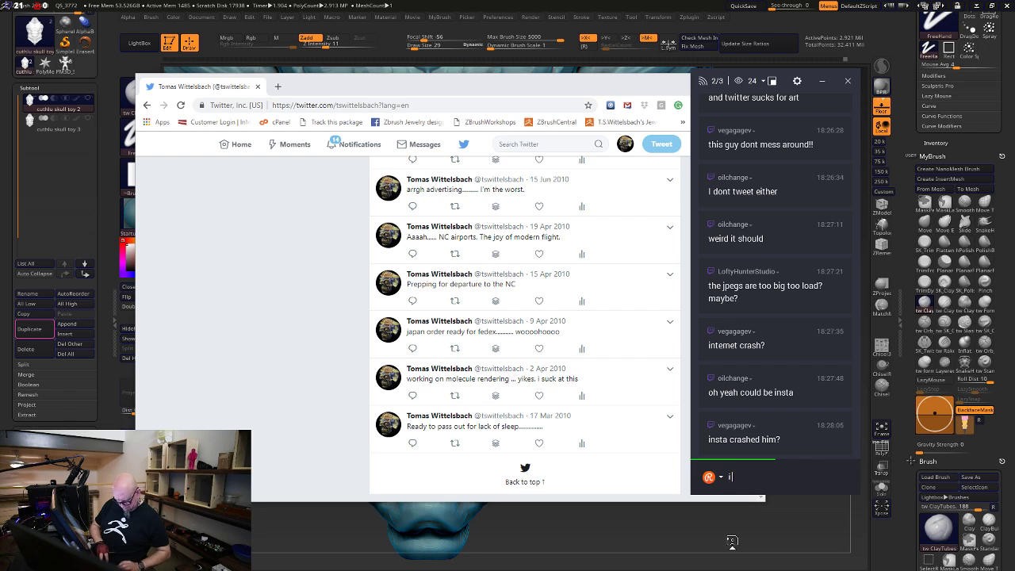
type(" crashed")
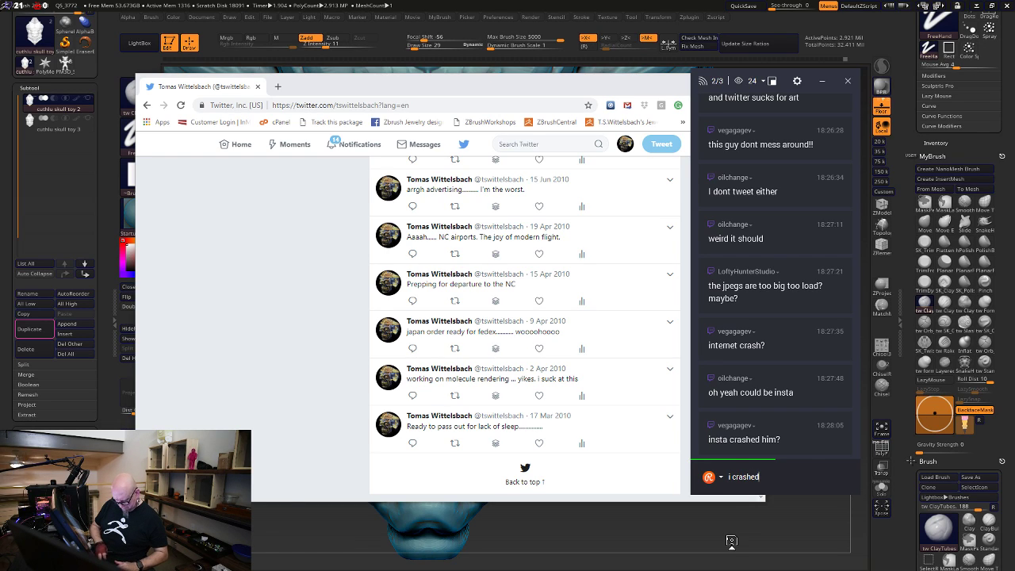
type("?")
key("Return")
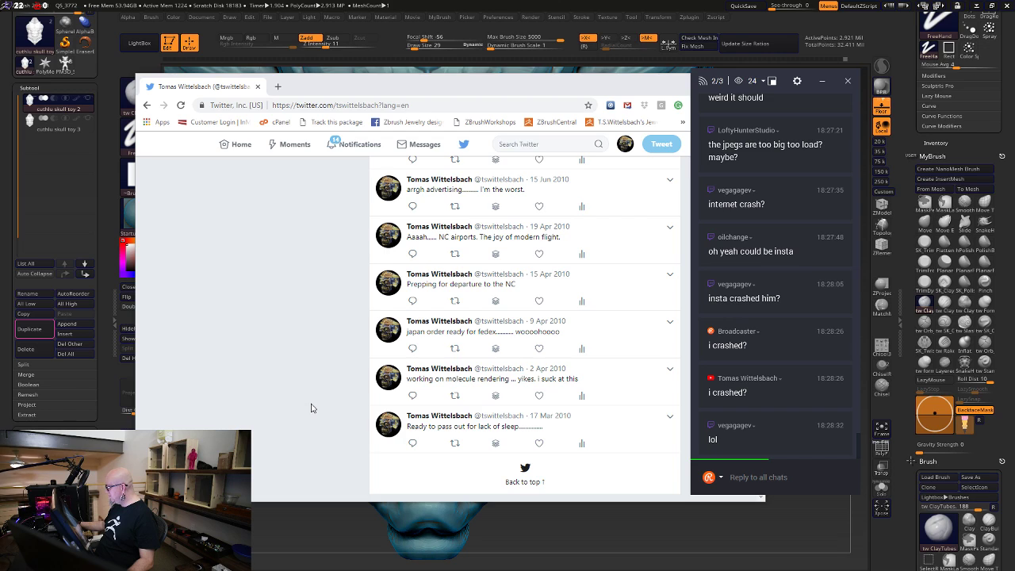
Close the Twitter browser window to return to the skull sculpt and ready the chat for a reply
scroll(313, 409, "up", 1)
scroll(320, 410, "down", 1)
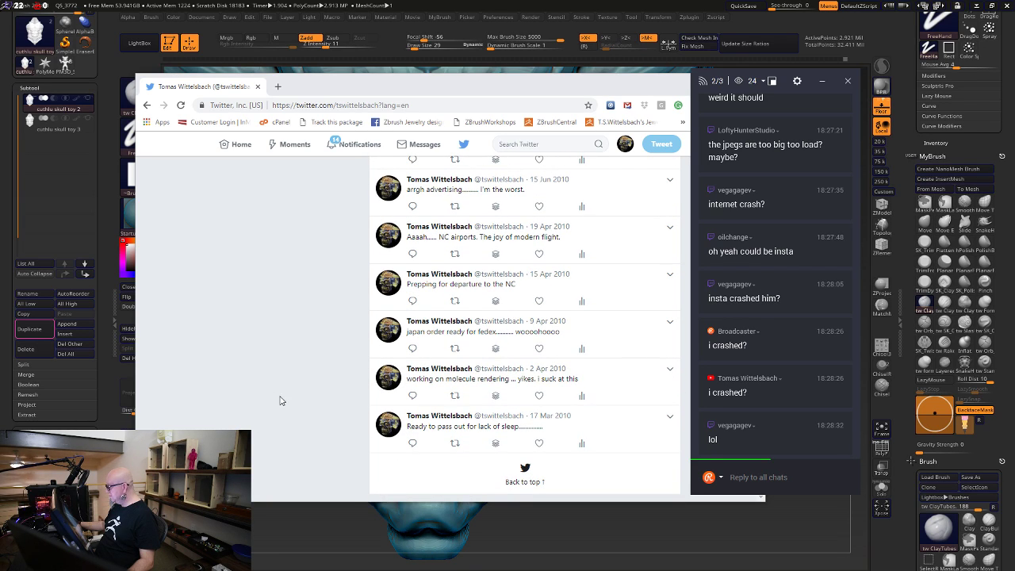
left_click_drag(533, 85, 352, 95)
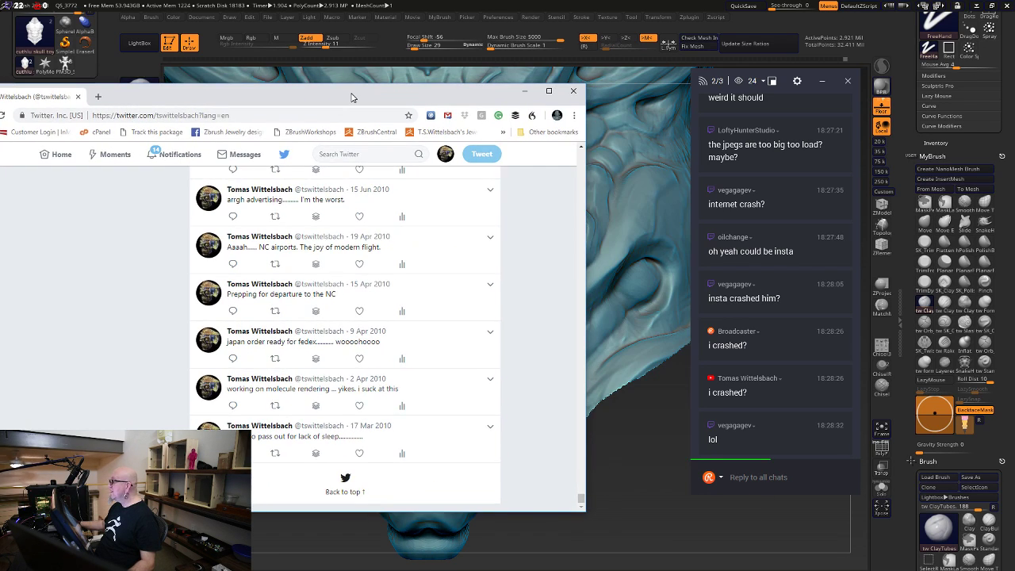
left_click(573, 92)
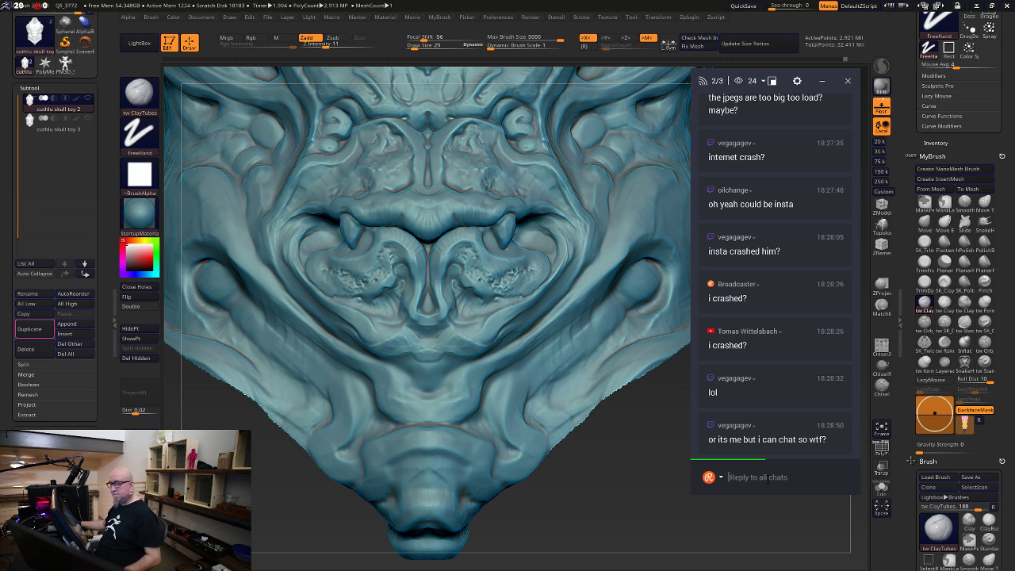
left_click(768, 478)
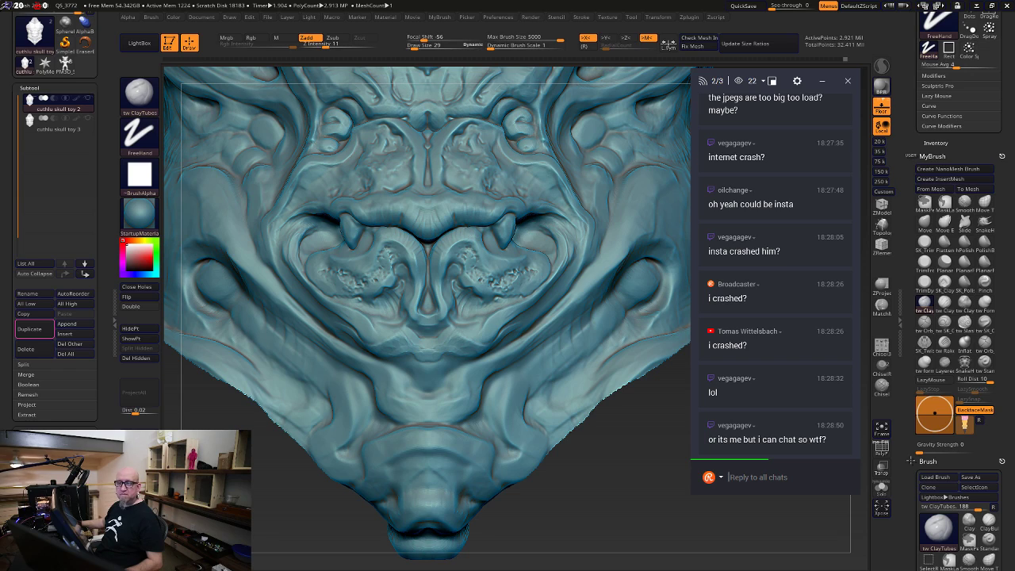
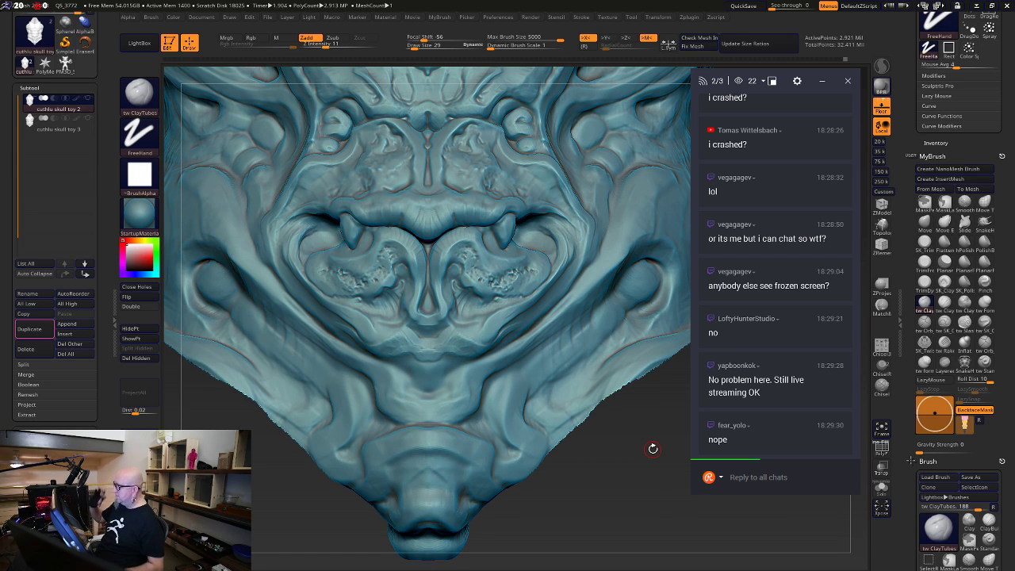
Examine the abdomen face, its ribbed brow bands and the side folds from several angles
mouse_move(576, 491)
left_mouse_down()
mouse_move(607, 475)
mouse_move(549, 523)
mouse_move(596, 482)
mouse_move(610, 521)
left_mouse_up()
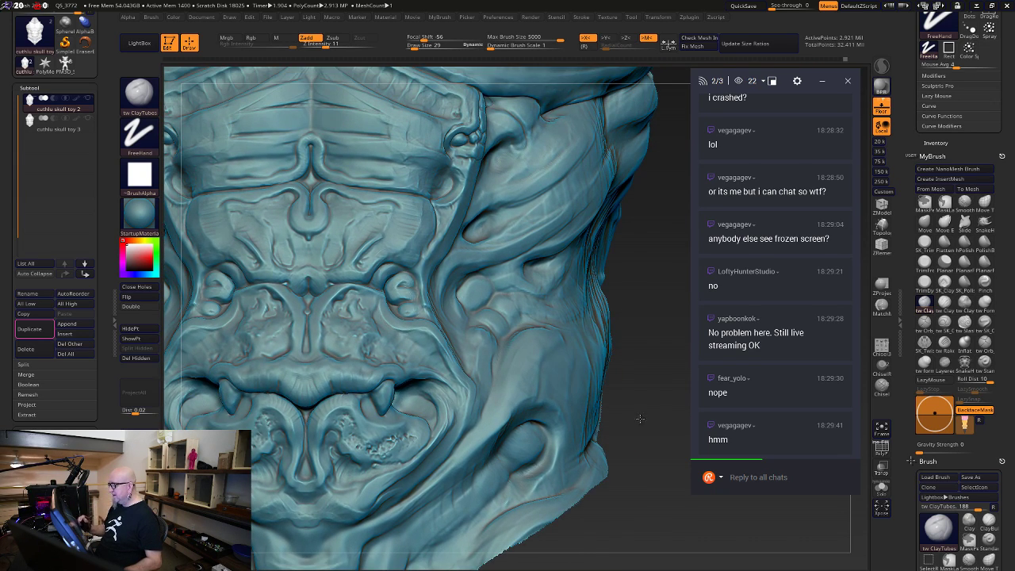
left_click_drag(622, 234, 672, 359, "alt")
mouse_move(672, 398)
left_mouse_down()
mouse_move(683, 401)
mouse_move(663, 392)
left_mouse_up()
left_click_drag(628, 337, 688, 297, "alt")
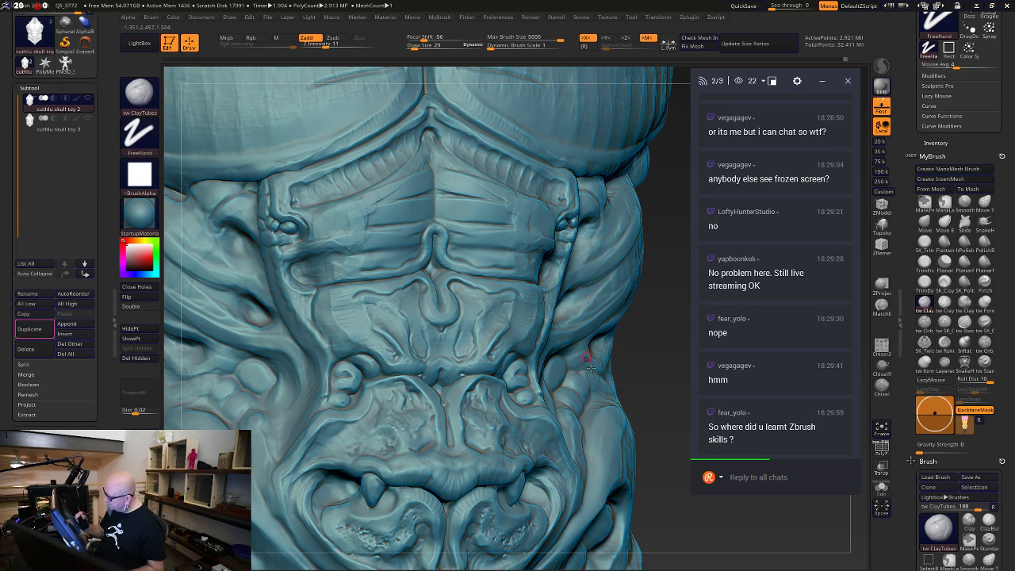
left_click_drag(657, 492, 621, 505)
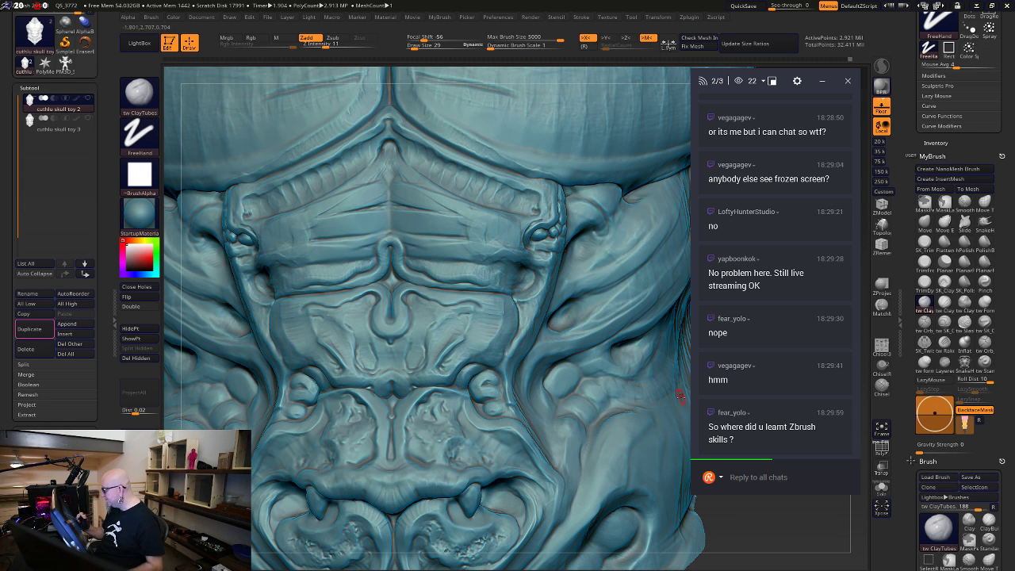
left_click_drag(708, 532, 632, 502)
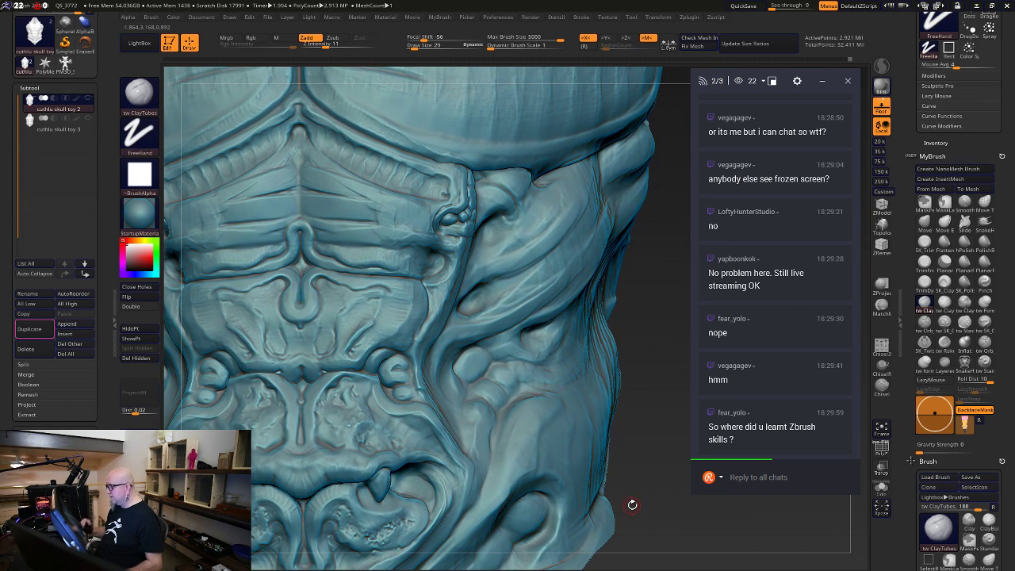
left_click_drag(635, 287, 645, 319, "alt")
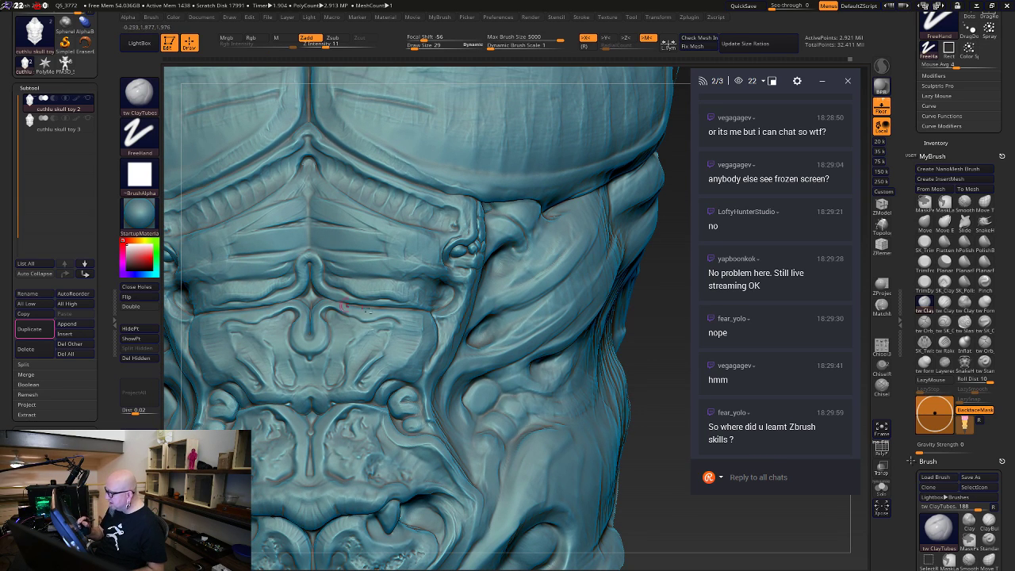
left_click_drag(655, 290, 734, 262, "alt")
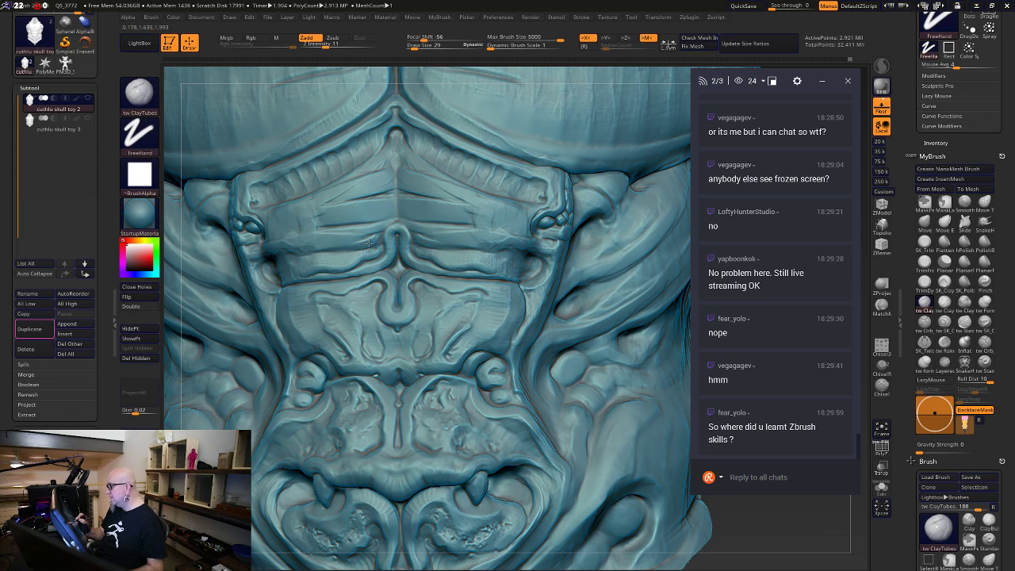
Enlarge the ClayTubes brush to draw size 56 and add clay texture to the panel beside the central loop below the ribbed bands
key("space")
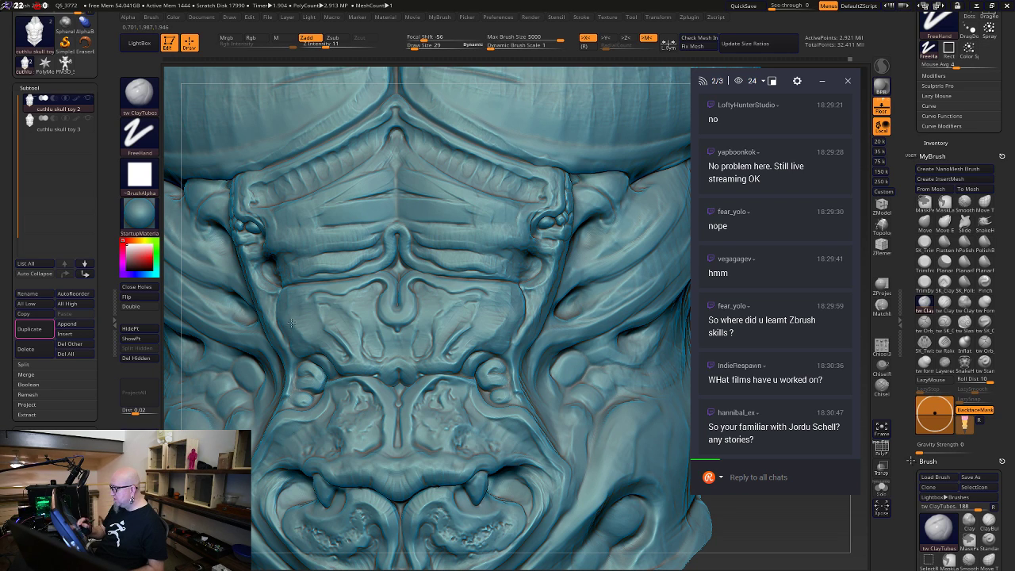
key("space")
left_click_drag(302, 317, 306, 317)
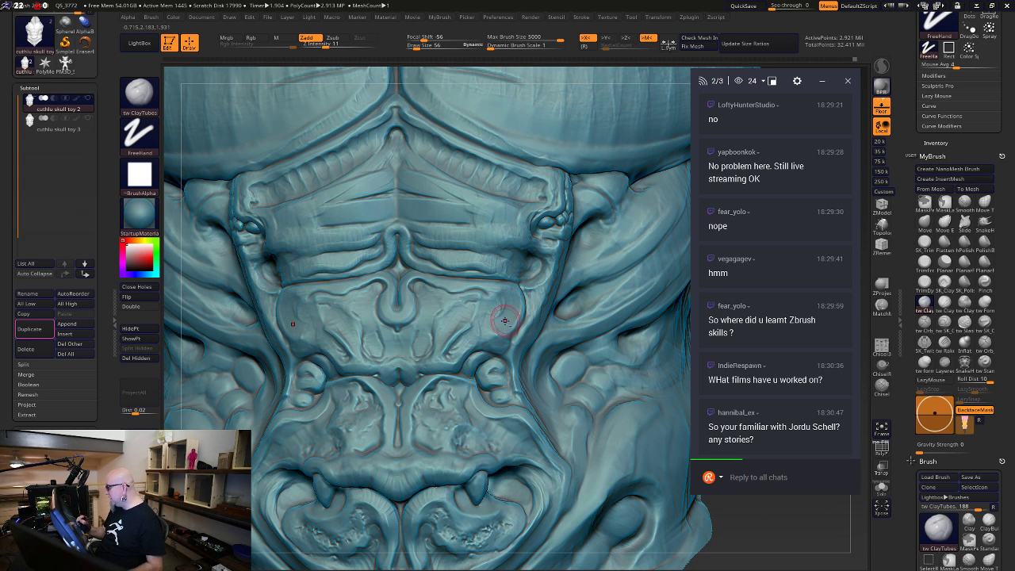
right_click_drag(226, 297, 308, 299)
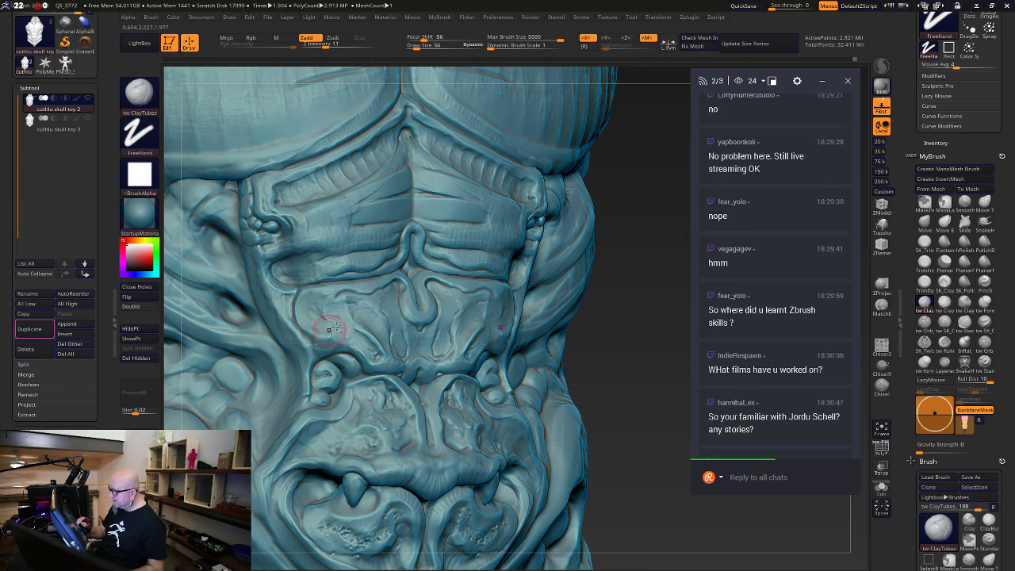
mouse_move(338, 329)
left_mouse_down()
mouse_move(295, 298)
mouse_move(333, 312)
mouse_move(297, 300)
left_mouse_up()
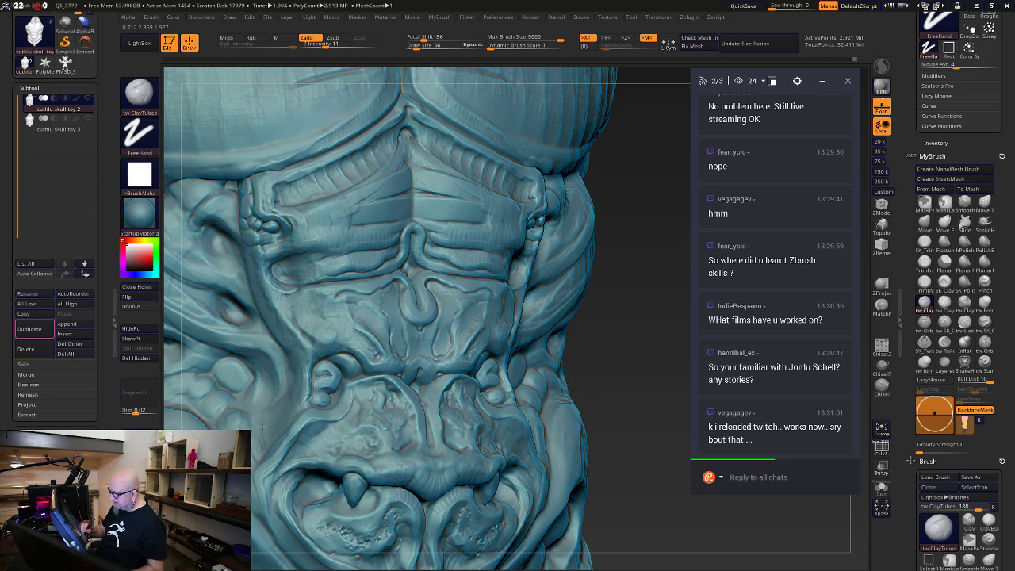
Build up and smooth the round knob and the neighbouring tentacle folds beside the abdomen face
mouse_move(644, 299)
left_mouse_down()
mouse_move(617, 317)
mouse_move(584, 482)
left_mouse_up()
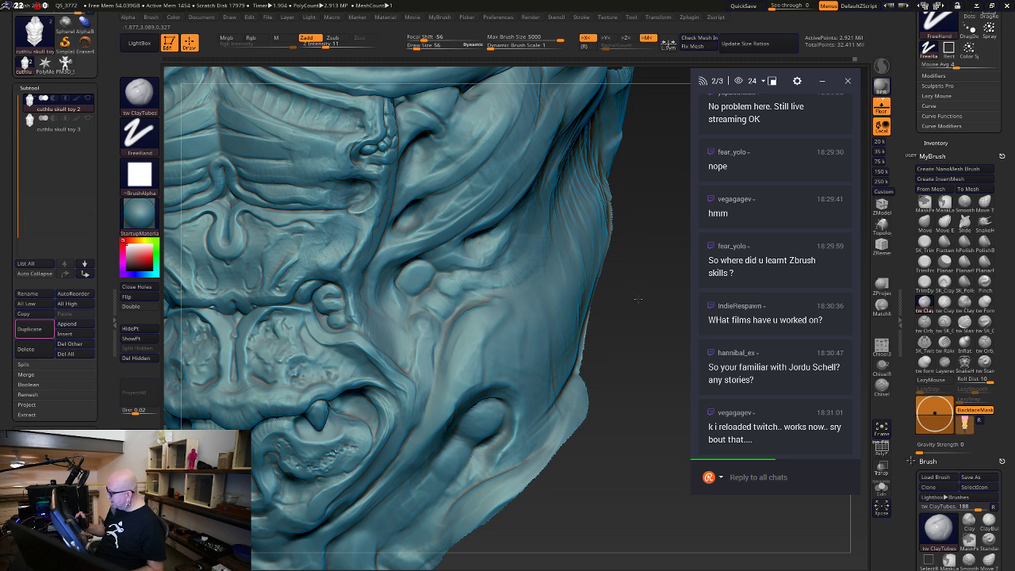
left_click_drag(638, 300, 566, 281)
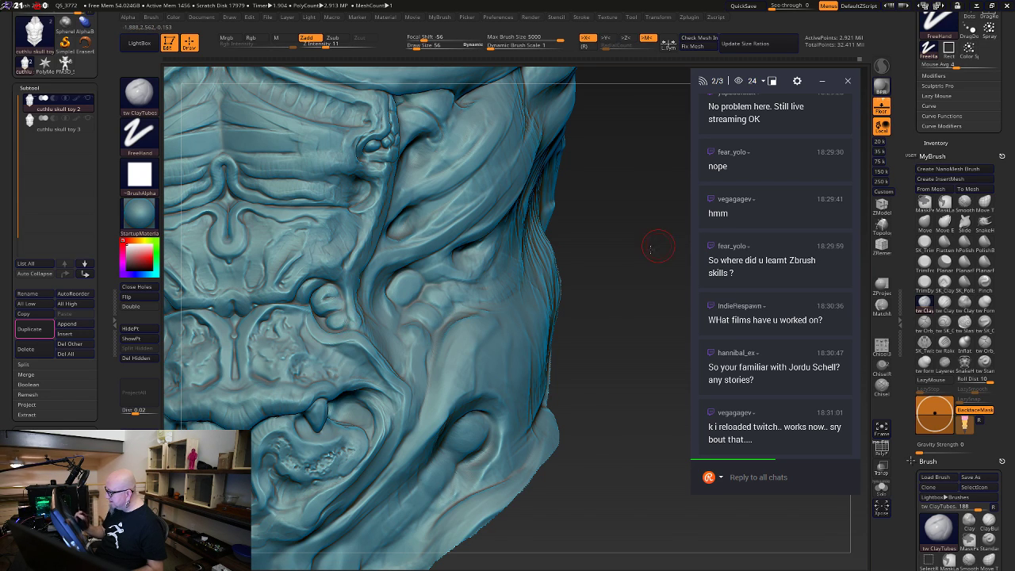
left_click_drag(650, 248, 363, 297)
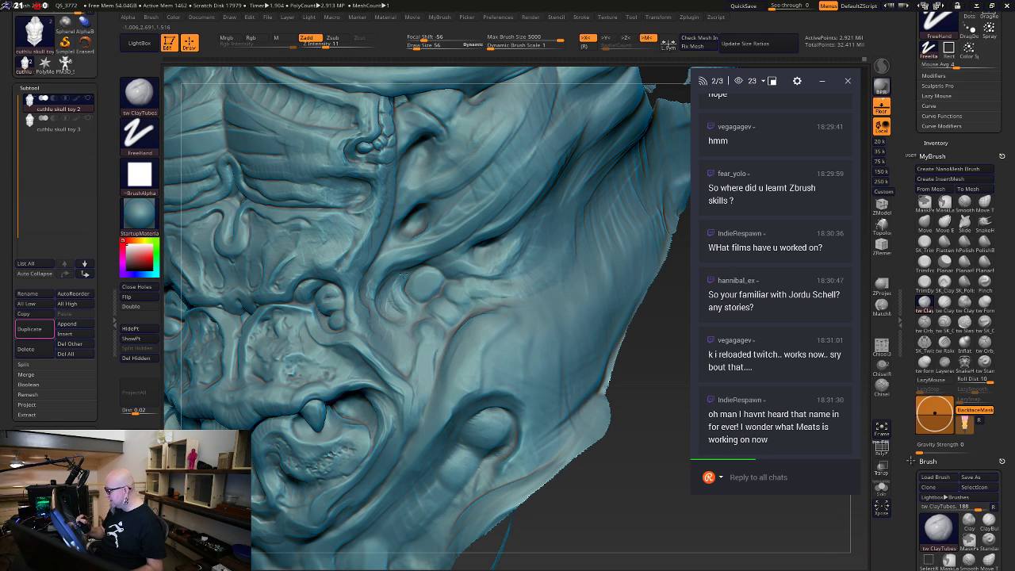
key("shift")
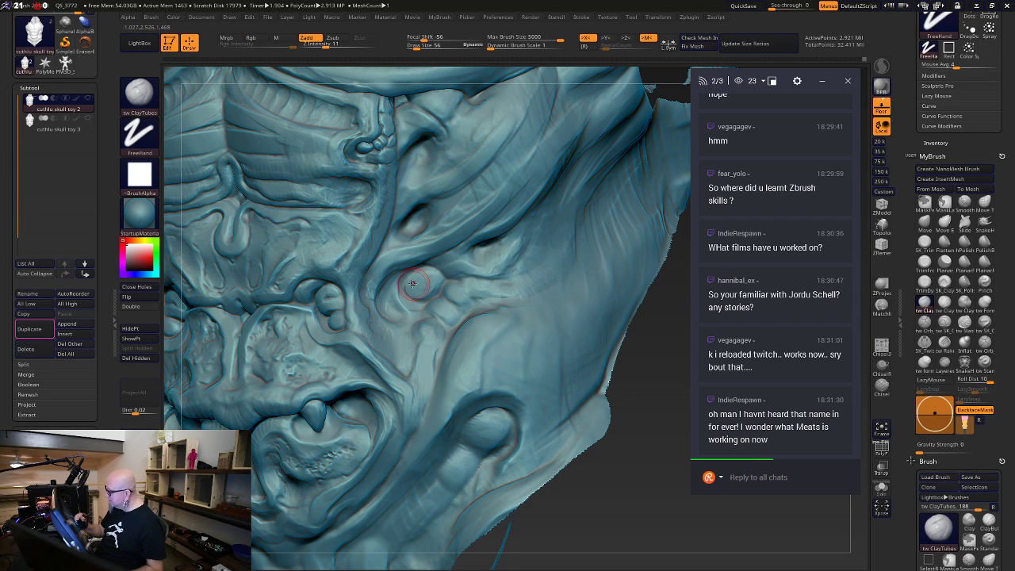
mouse_move(412, 283)
left_mouse_down()
mouse_move(417, 292)
mouse_move(433, 281)
left_mouse_up()
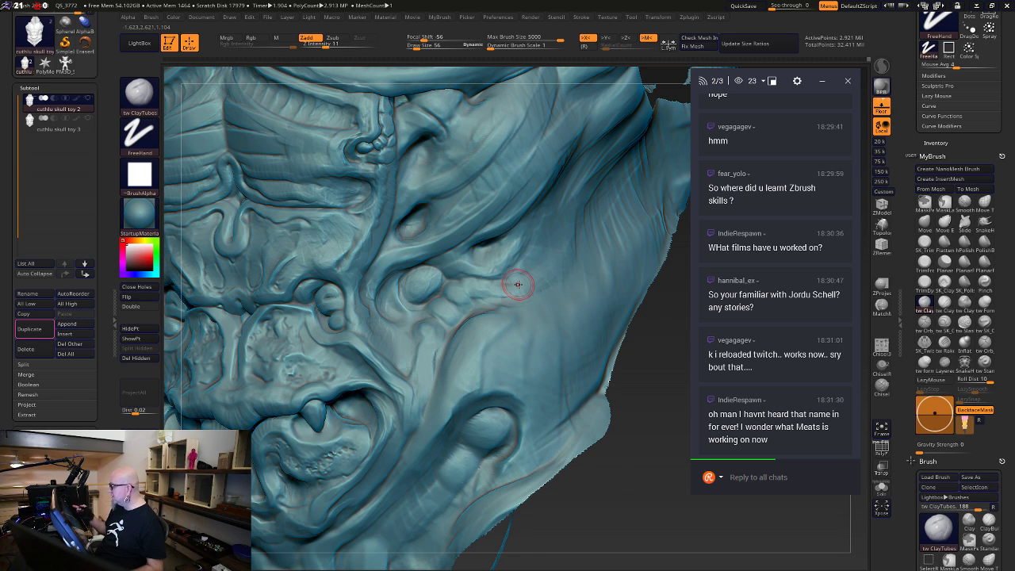
left_click_drag(593, 469, 626, 478)
left_click_drag(423, 235, 485, 210)
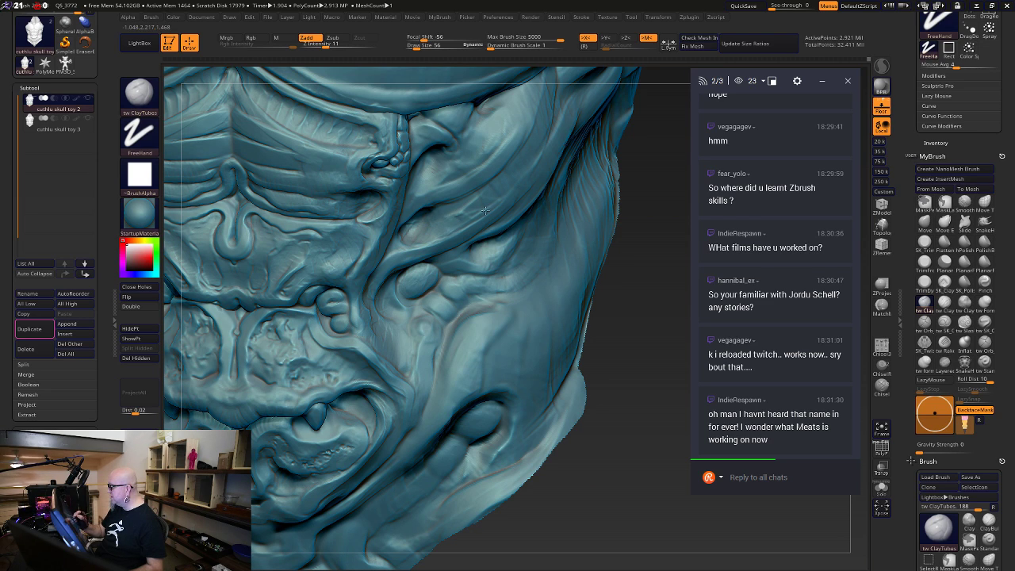
mouse_move(649, 489)
left_mouse_down("alt")
mouse_move(583, 449)
mouse_move(577, 401)
left_mouse_up("alt")
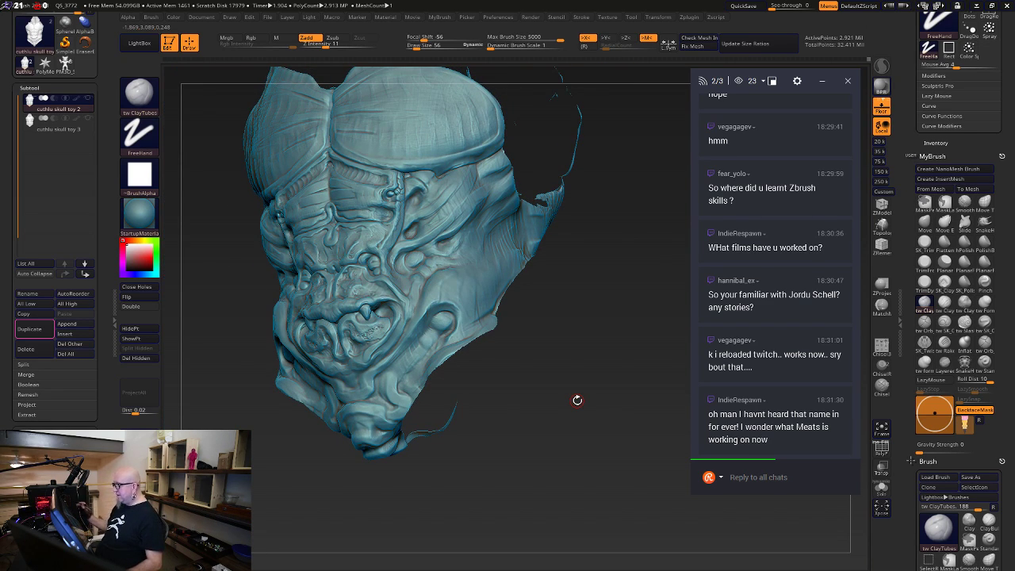
Switch to a File Explorer window and open the Quicksaves (F:) drive
key("super")
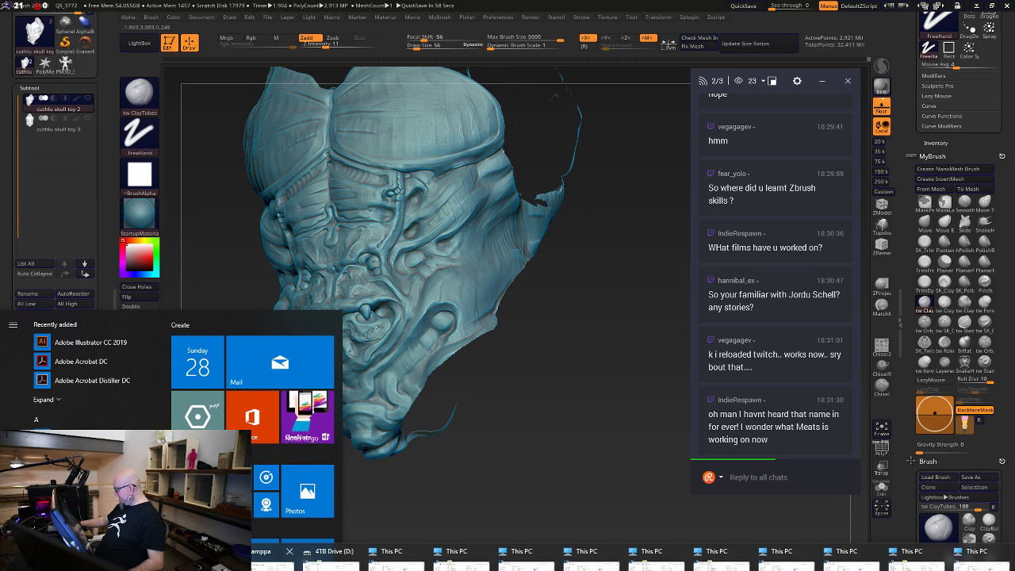
left_click(523, 552)
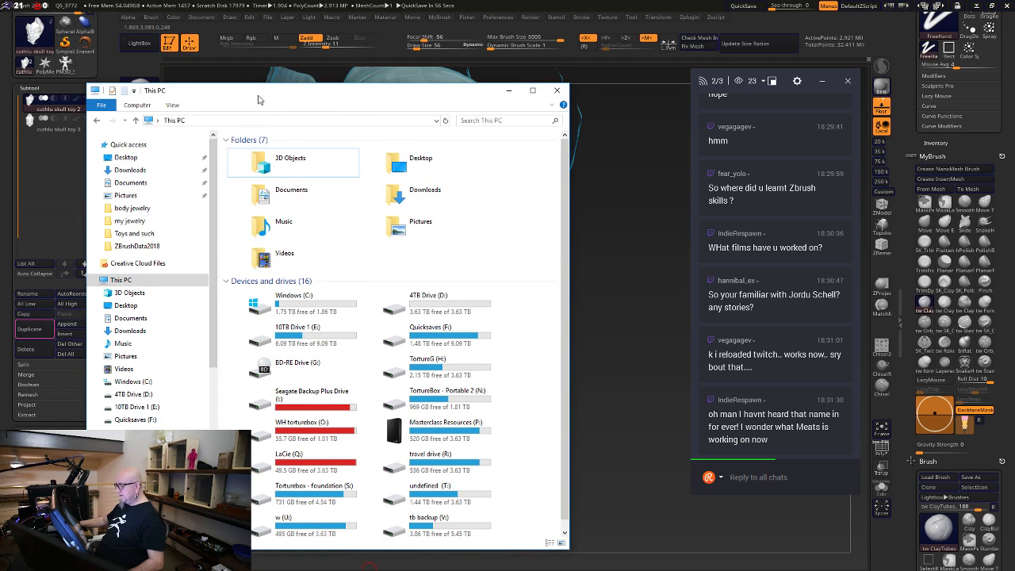
left_click_drag(321, 99, 420, 63)
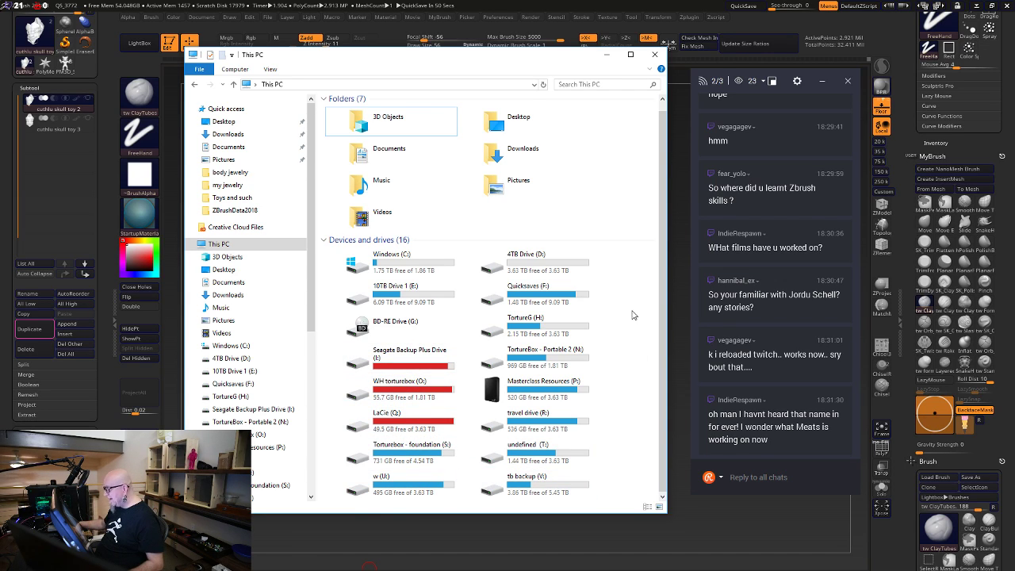
left_click(551, 296)
double_click(551, 297)
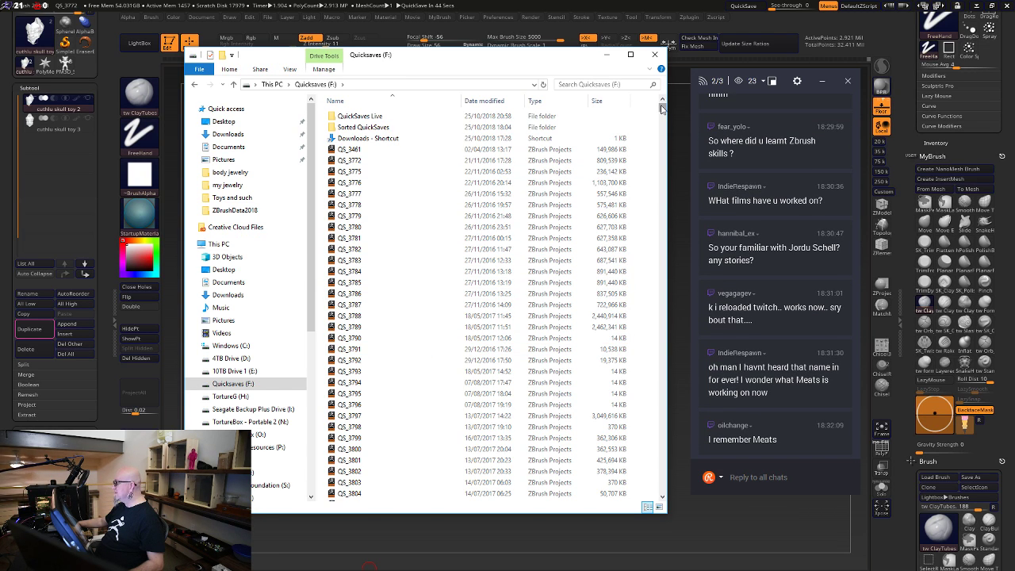
Check the Sorted QuickSaves folder, then look through the QS project files on the Quicksaves drive
mouse_move(662, 111)
left_mouse_down()
mouse_move(662, 482)
mouse_move(662, 107)
left_mouse_up()
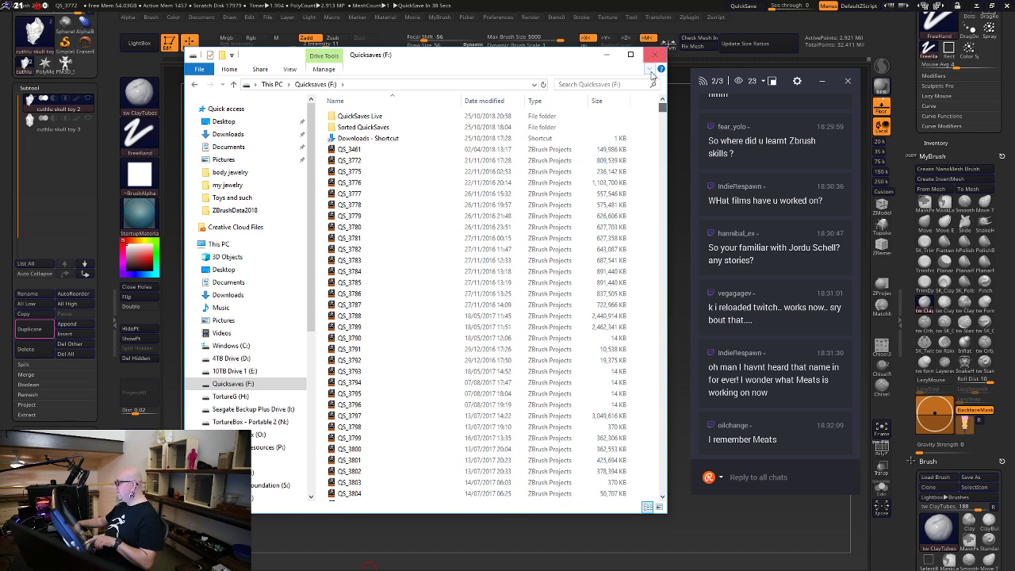
double_click(386, 129)
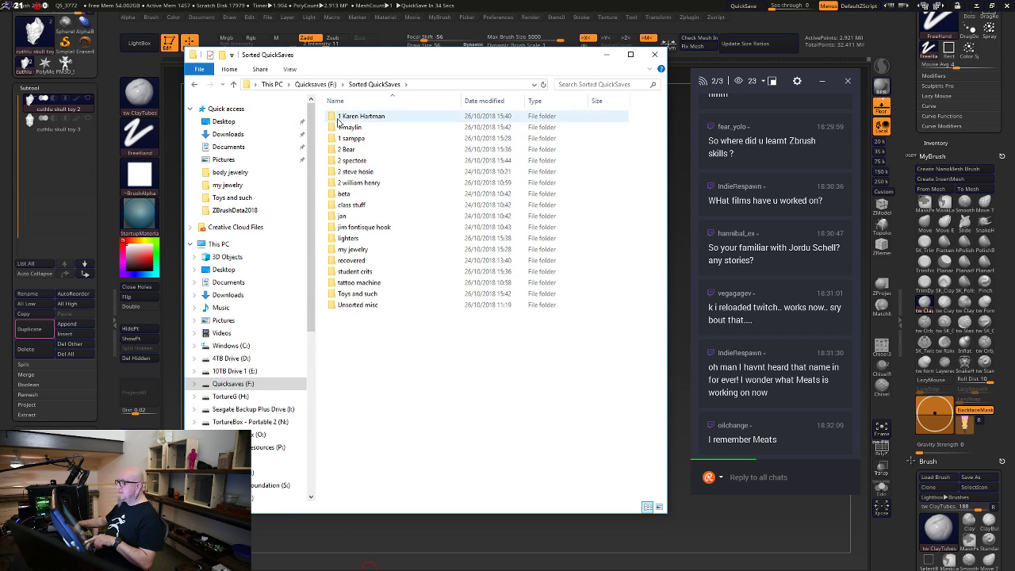
left_click(195, 85)
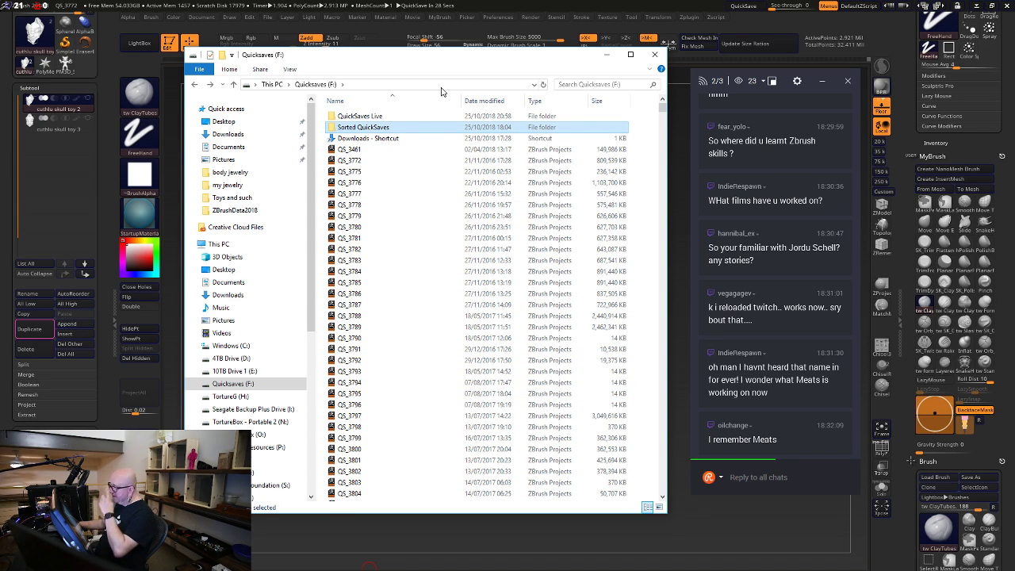
scroll(430, 295, "down", 16)
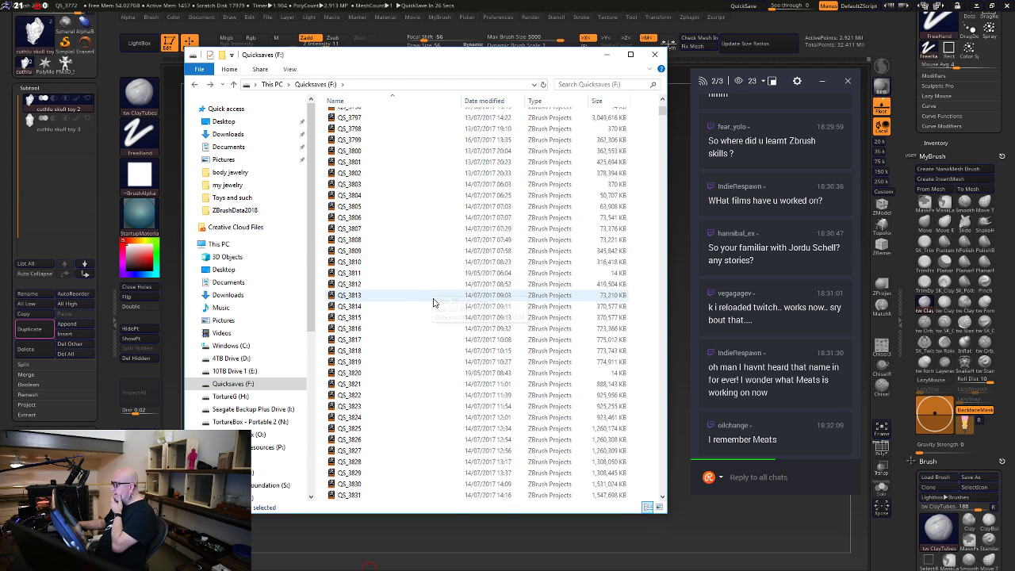
scroll(419, 295, "up", 16)
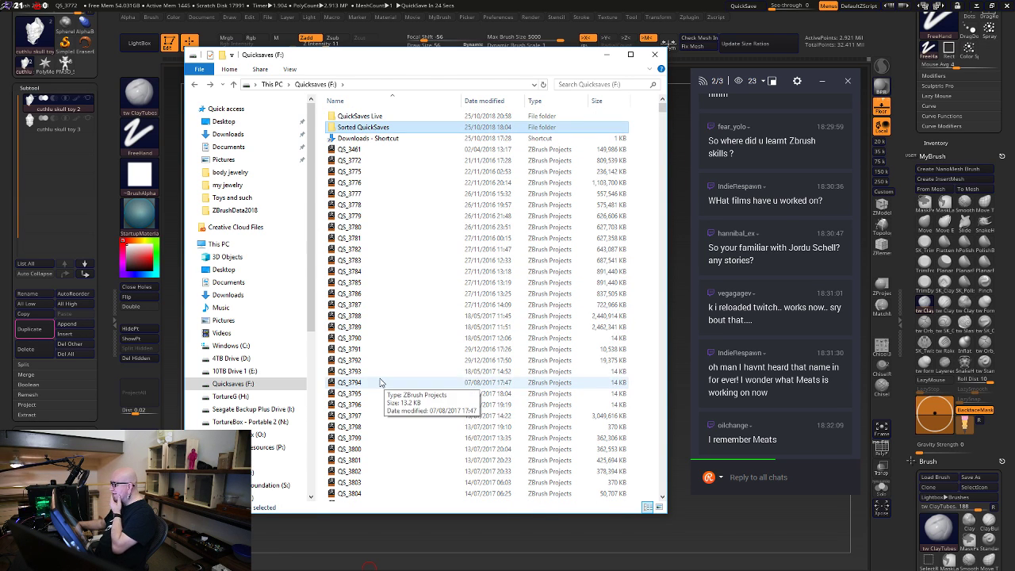
Return to the ZBrush sculpt, reduce the ClayTubes brush to draw size 35, and refine the folds around the abdomen face's mouth corner
left_click_drag(511, 59, 0, 71)
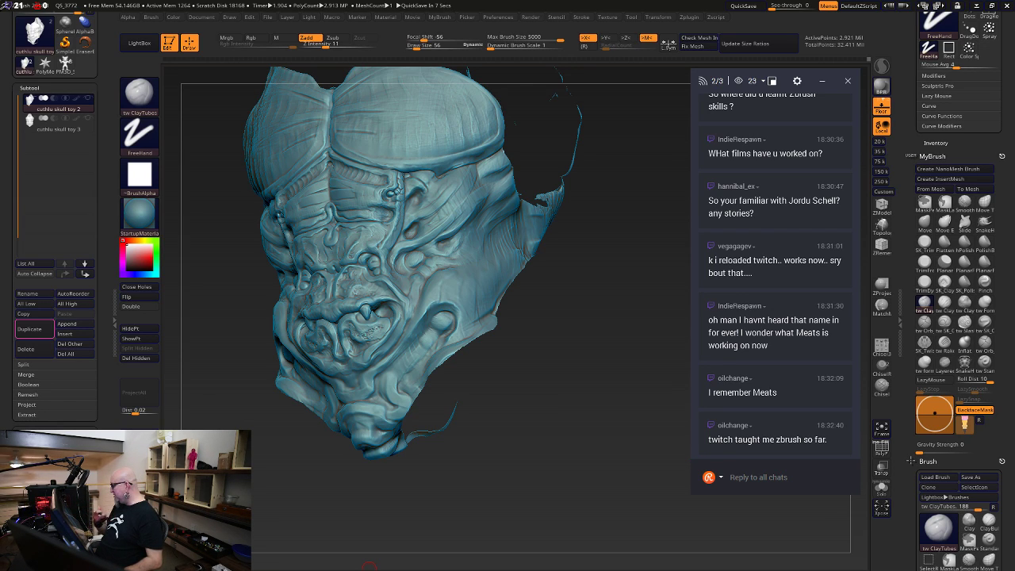
mouse_move(527, 450)
left_mouse_down()
mouse_move(550, 449)
mouse_move(515, 444)
mouse_move(577, 386)
mouse_move(573, 425)
mouse_move(598, 437)
mouse_move(617, 317)
mouse_move(585, 296)
left_mouse_up()
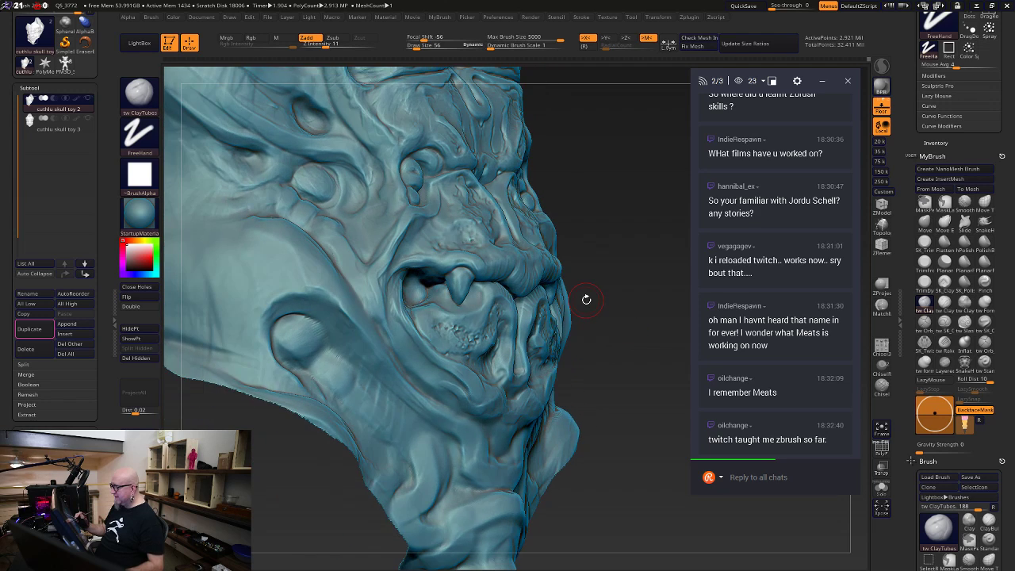
left_click_drag(610, 168, 547, 174)
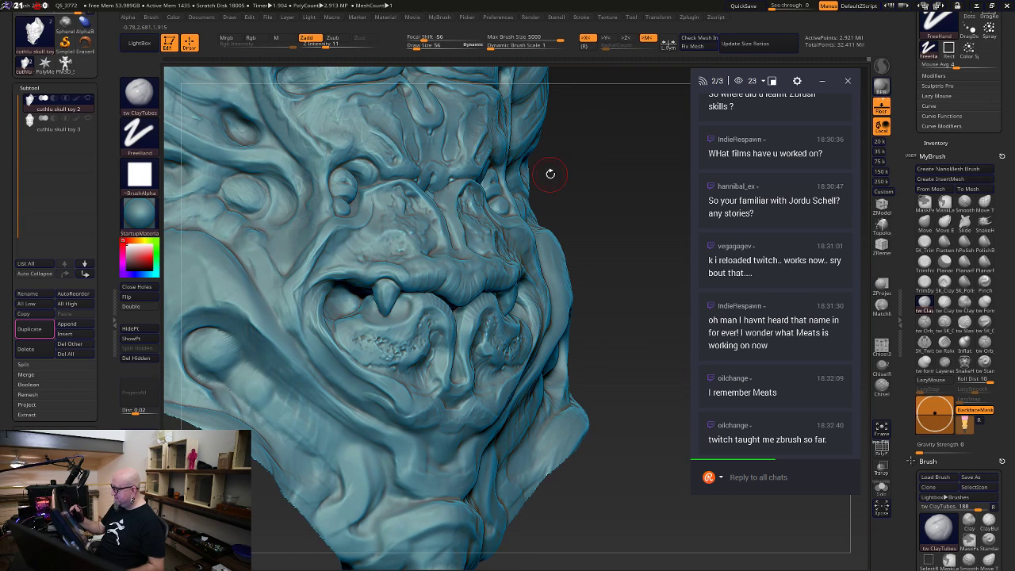
right_click(311, 268)
left_click_drag(314, 271, 312, 272)
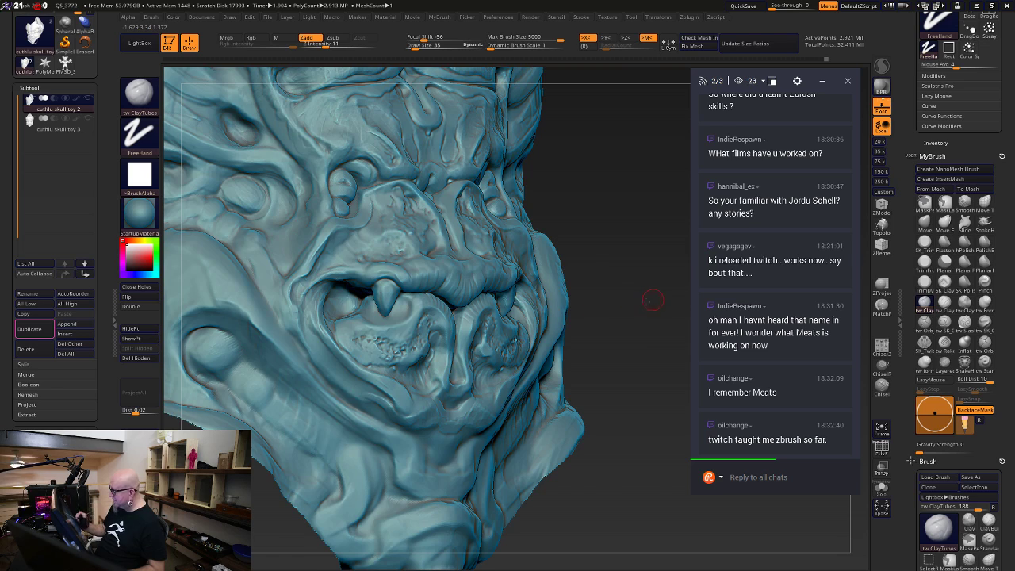
mouse_move(652, 297)
left_mouse_down()
mouse_move(620, 290)
mouse_move(597, 303)
left_mouse_up()
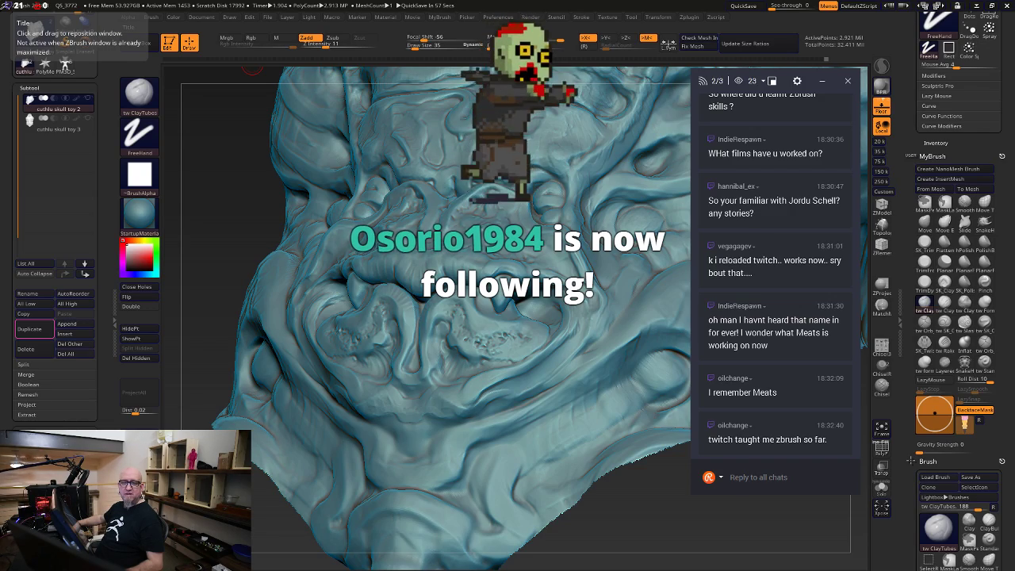
left_click_drag(1, 56, 2, 101)
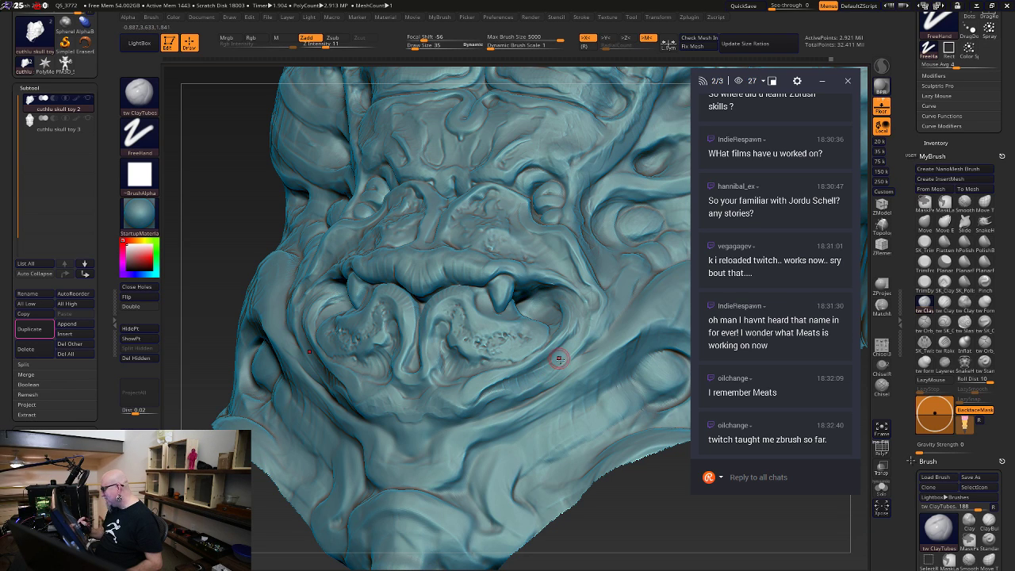
Build up the cheek folds and ridge between the mouth corner and the round knob beside the abdomen face
mouse_move(614, 522)
left_mouse_down()
mouse_move(589, 490)
mouse_move(564, 325)
left_mouse_up()
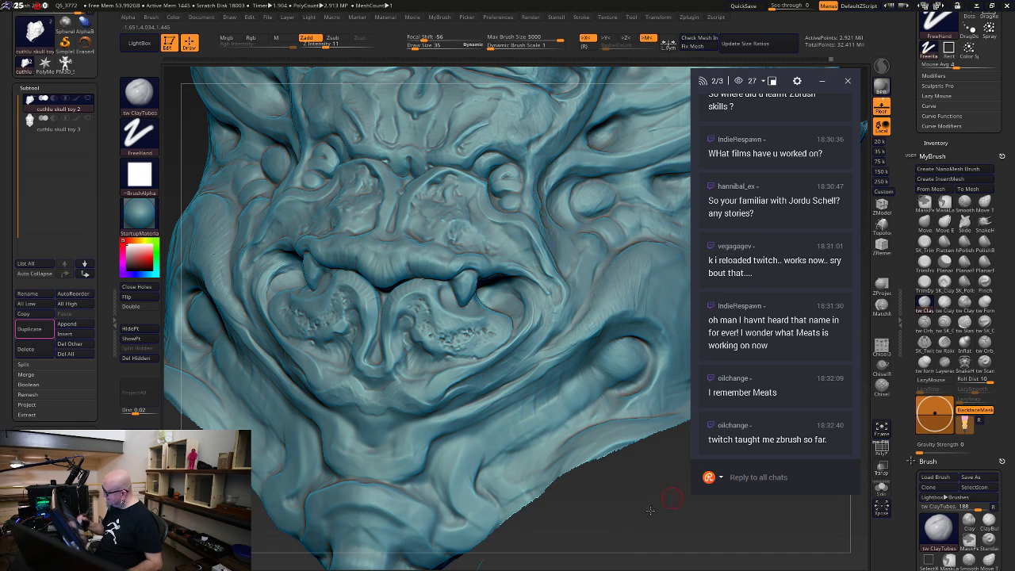
left_click_drag(650, 510, 481, 356)
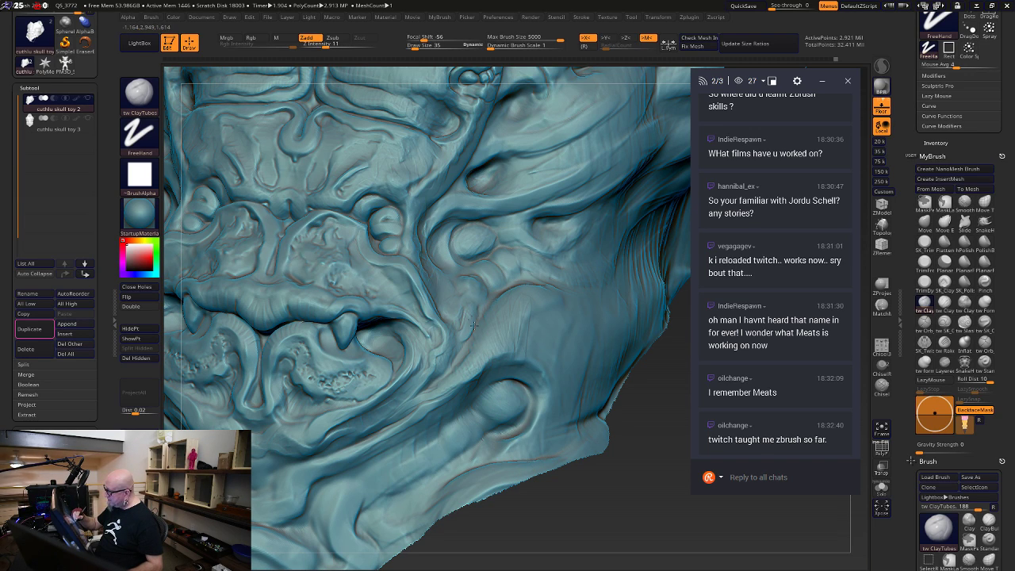
left_click_drag(587, 504, 560, 483)
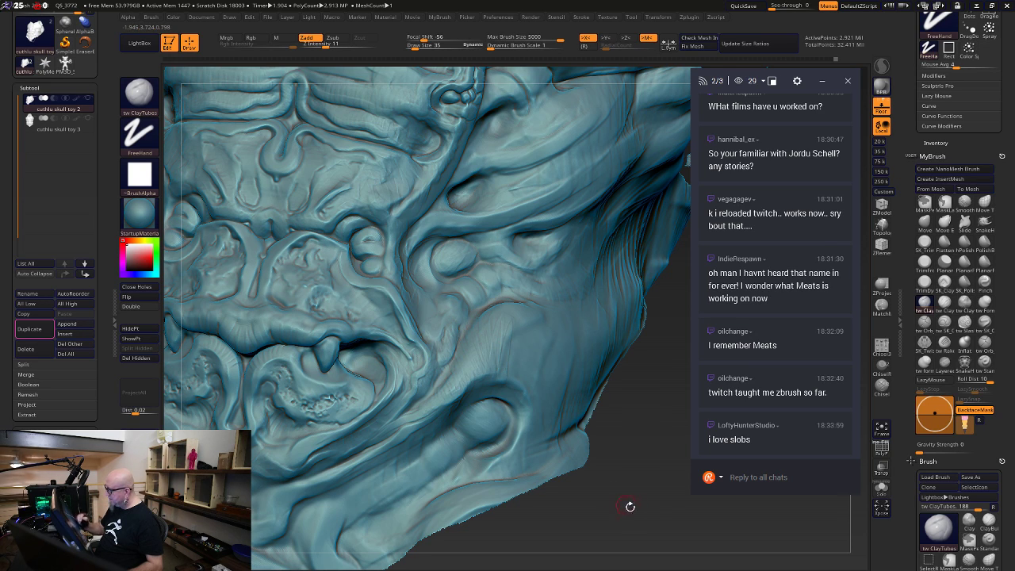
mouse_move(639, 476)
left_mouse_down()
mouse_move(635, 494)
mouse_move(609, 456)
left_mouse_up()
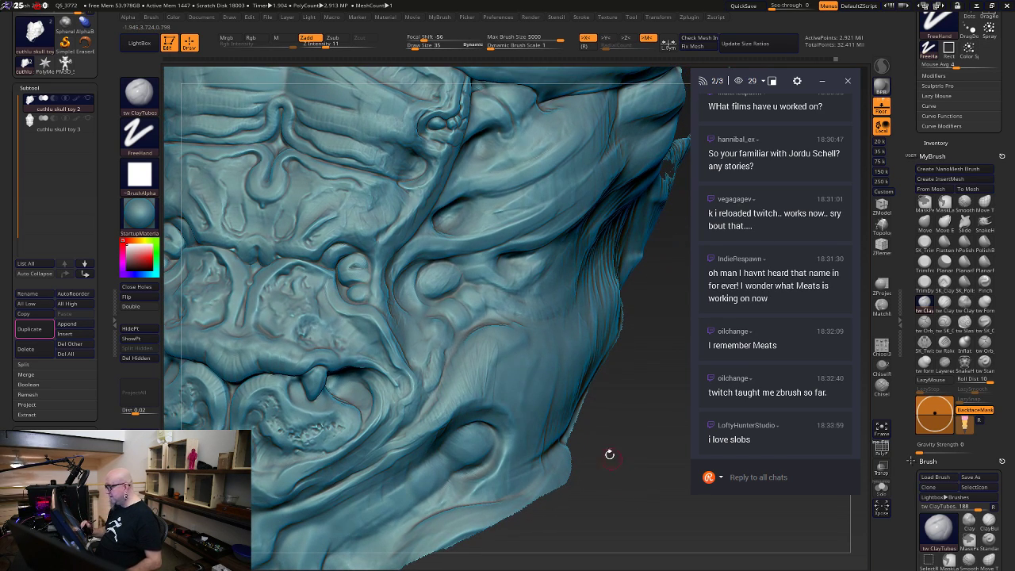
left_click_drag(635, 330, 663, 340)
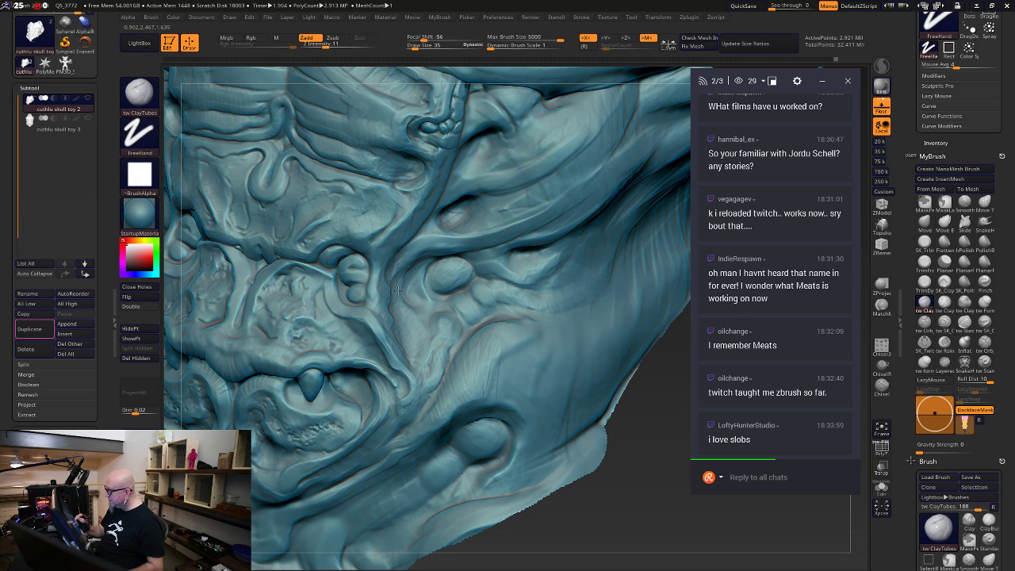
Define the ridge above the round side knob and sculpt a cluster of small lumps beneath it
mouse_move(621, 527)
left_mouse_down()
mouse_move(426, 277)
mouse_move(448, 253)
left_mouse_up()
left_click_drag(647, 456, 618, 380)
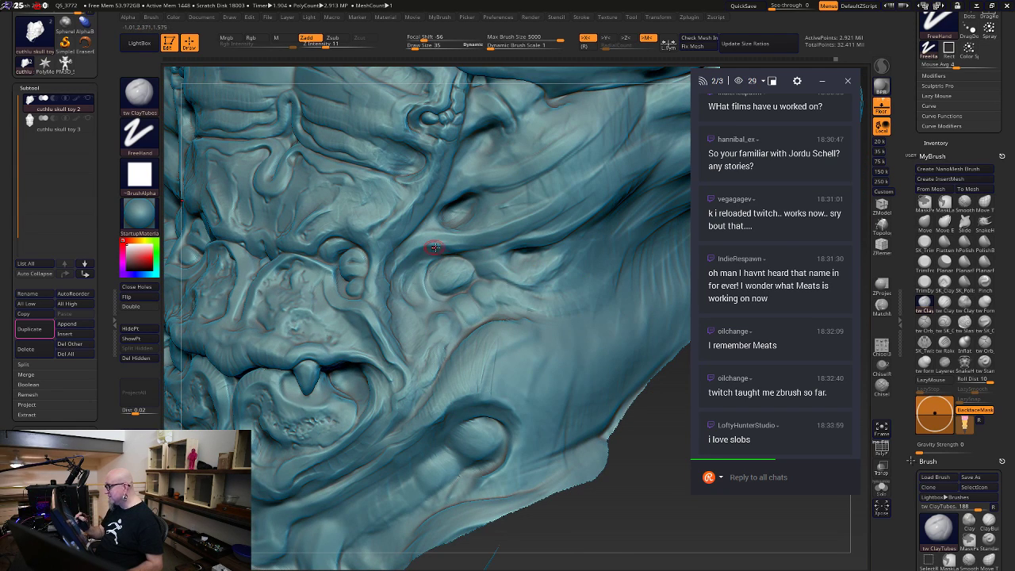
left_click_drag(479, 245, 430, 246)
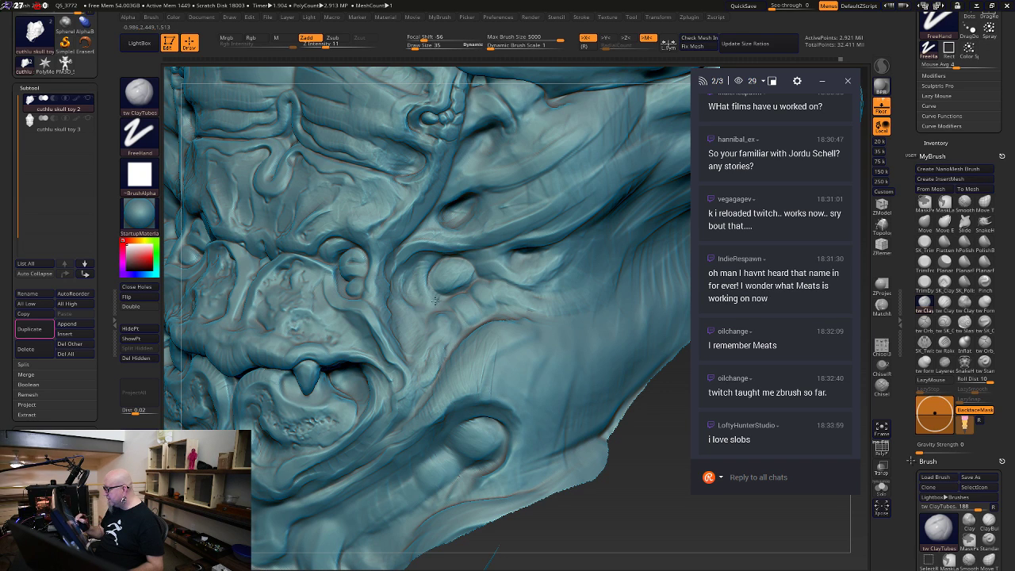
mouse_move(598, 500)
left_mouse_down()
mouse_move(605, 514)
mouse_move(583, 496)
left_mouse_up()
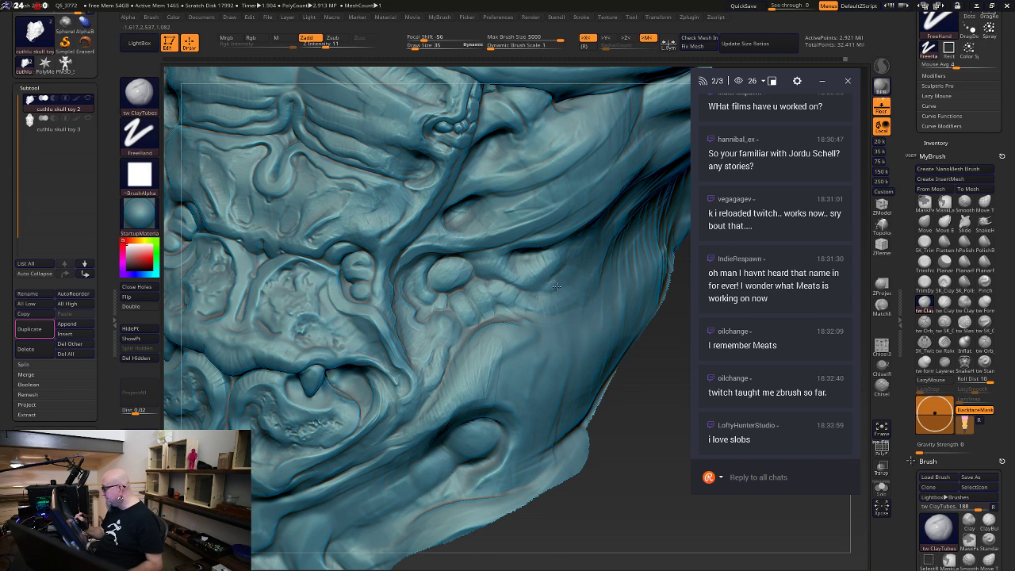
mouse_move(621, 498)
left_mouse_down()
mouse_move(607, 494)
mouse_move(614, 512)
mouse_move(635, 505)
mouse_move(605, 421)
left_mouse_up()
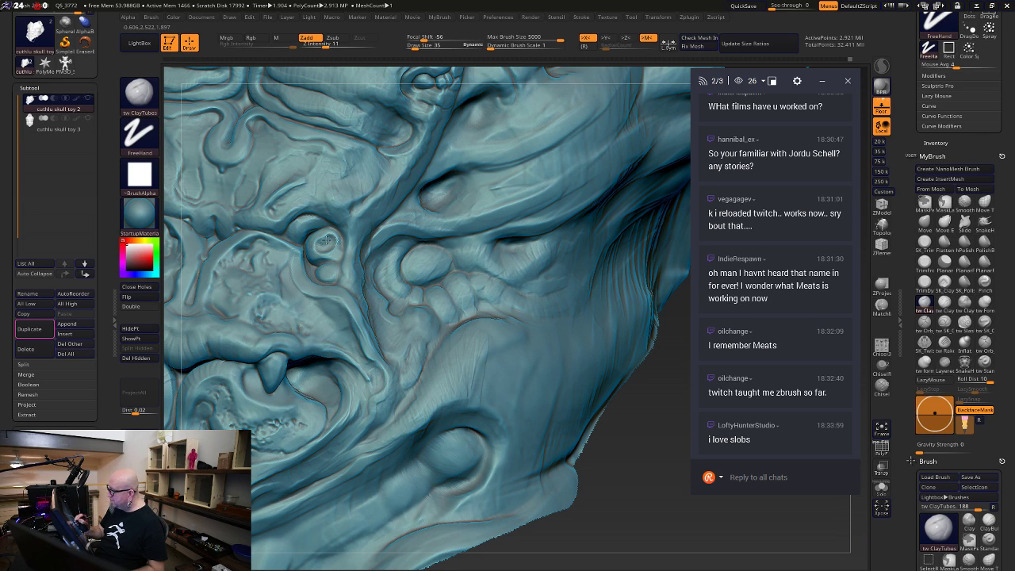
Hollow the small paired eye knobs and carve grooves around them with the tw Orb_Cracks brush
left_click_drag(324, 239, 324, 241)
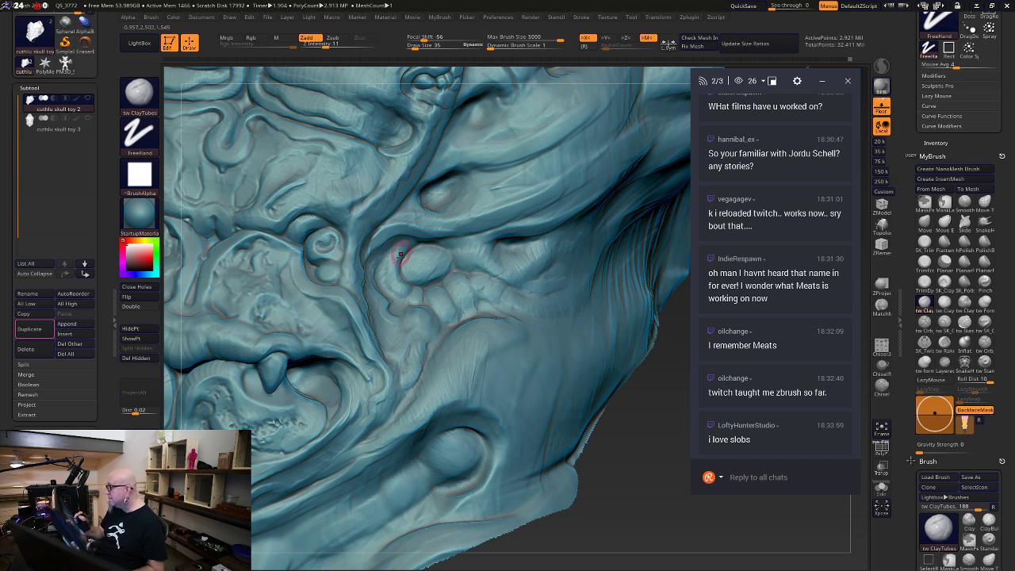
mouse_move(577, 486)
left_mouse_down()
mouse_move(620, 470)
mouse_move(607, 449)
left_mouse_up()
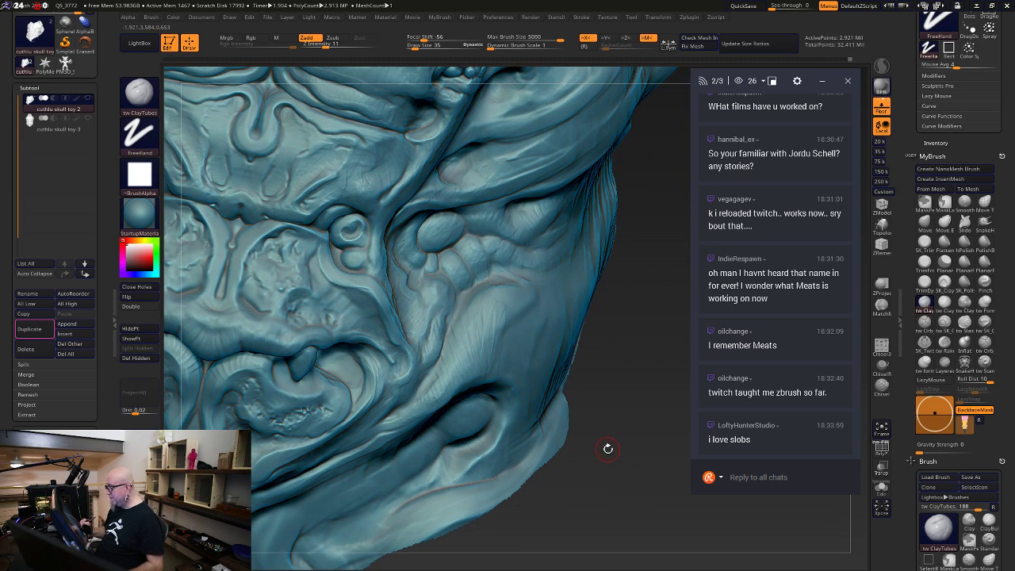
left_click(928, 327)
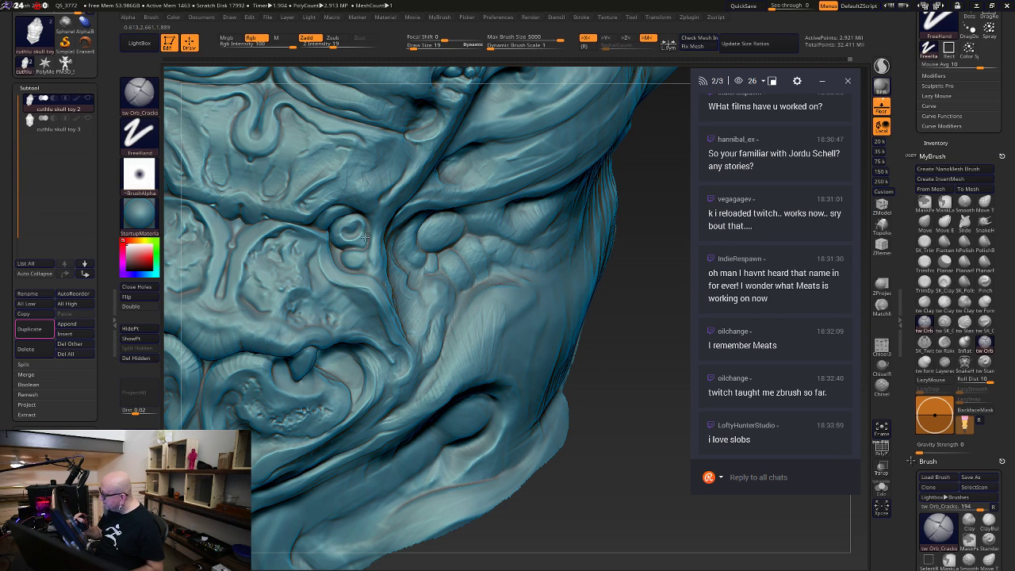
left_click_drag(368, 238, 364, 256, "shift")
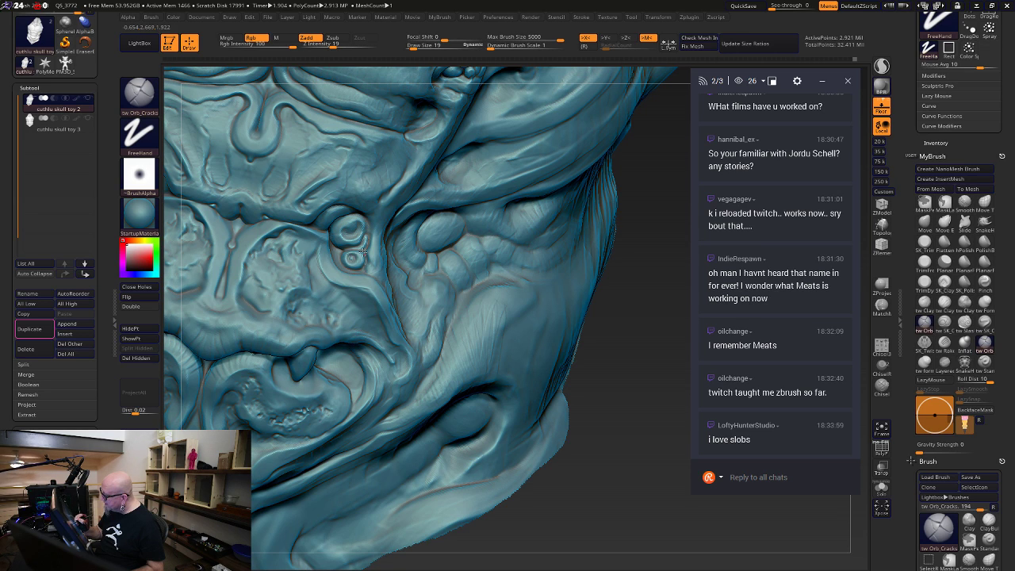
Carve fine cracks along the edges of the textured panels between the eye knobs and the upper lip
left_click_drag(634, 390, 544, 157, "alt")
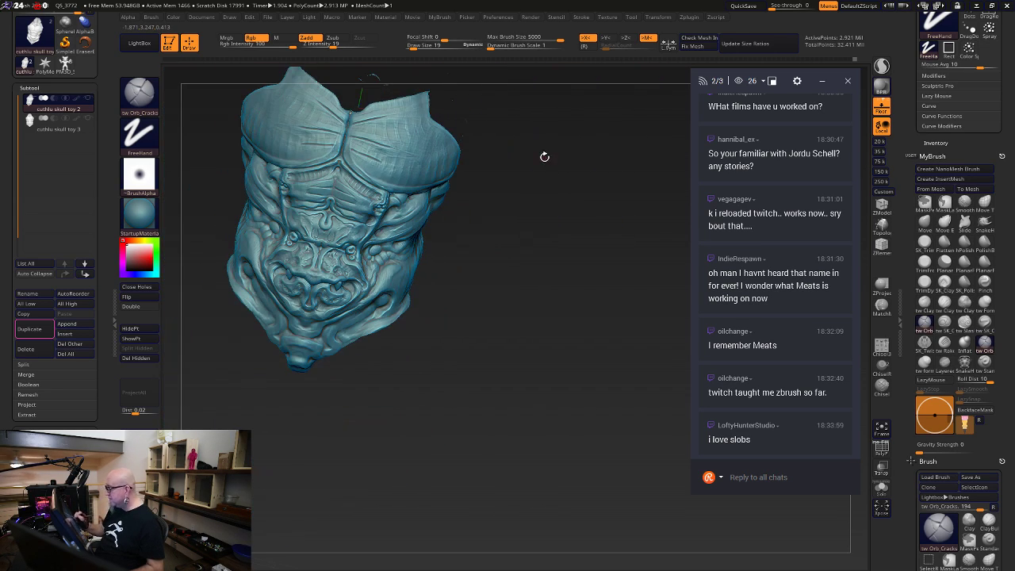
mouse_move(470, 432)
left_mouse_down()
mouse_move(487, 430)
mouse_move(455, 442)
mouse_move(601, 528)
left_mouse_up()
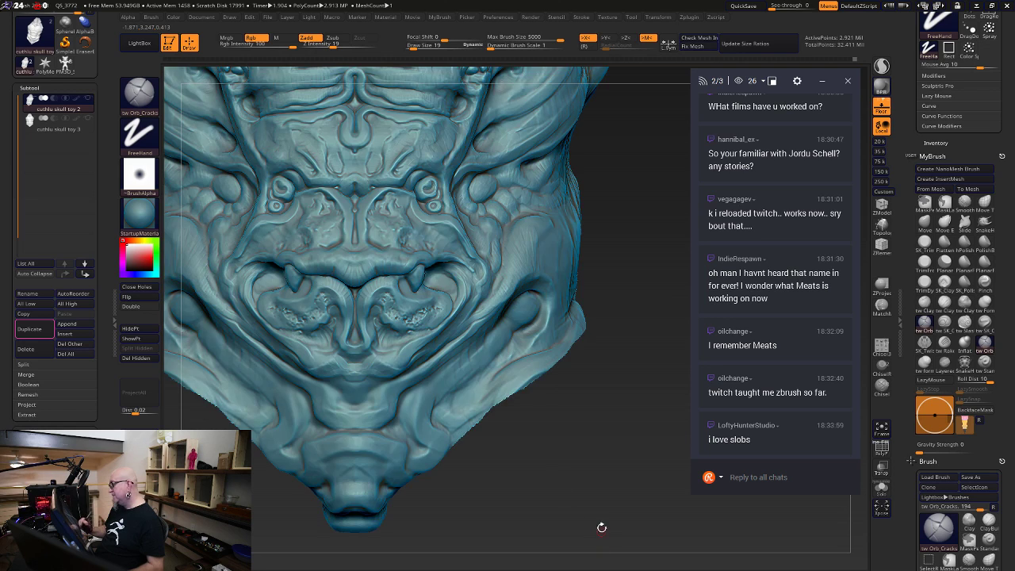
left_click_drag(608, 444, 624, 510, "alt")
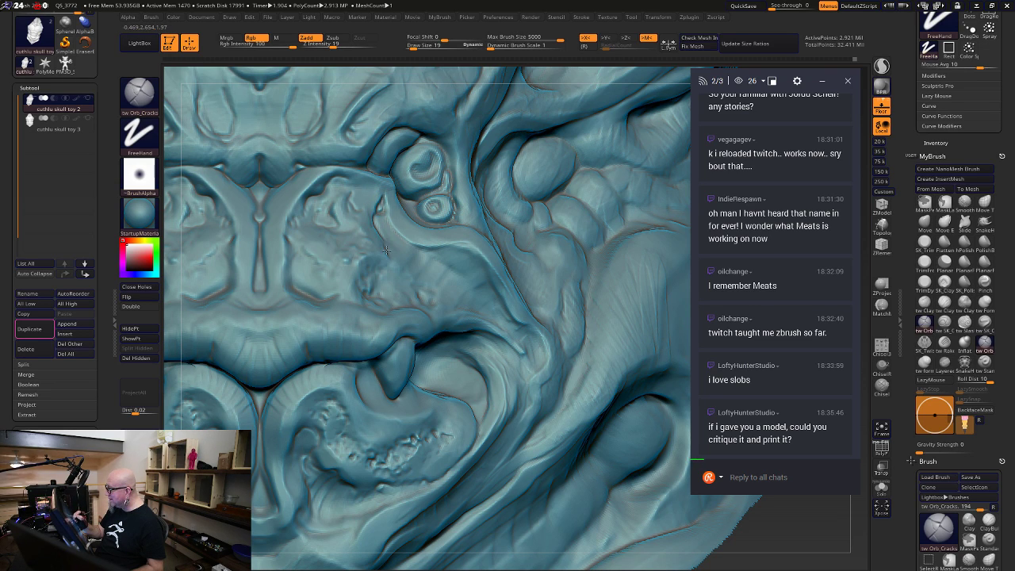
left_click_drag(788, 529, 762, 513, "alt")
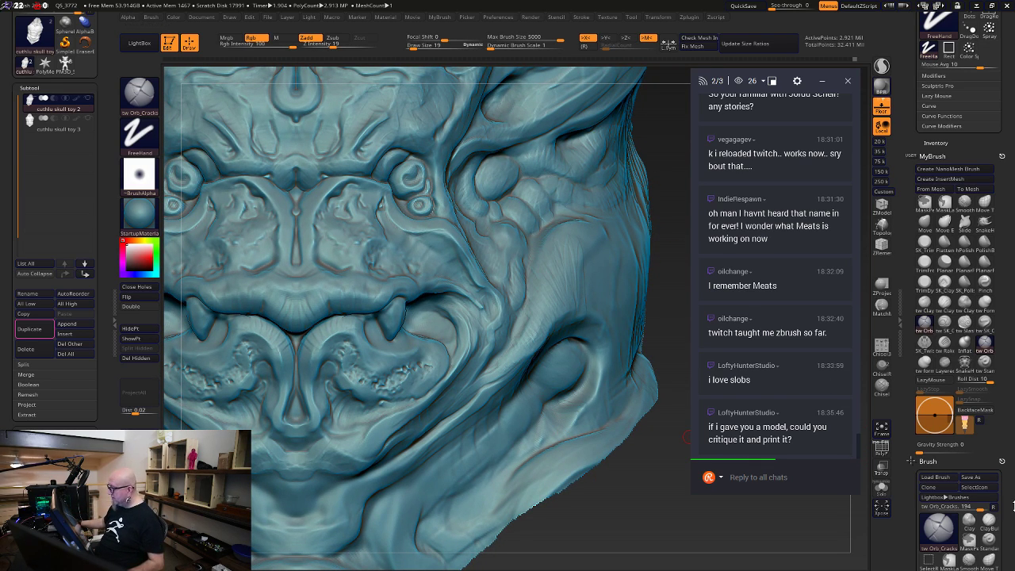
Carve creases into the mouth corner and the surrounding cheek folds with the tw Orb_Cracks brush
left_click_drag(612, 516, 599, 403)
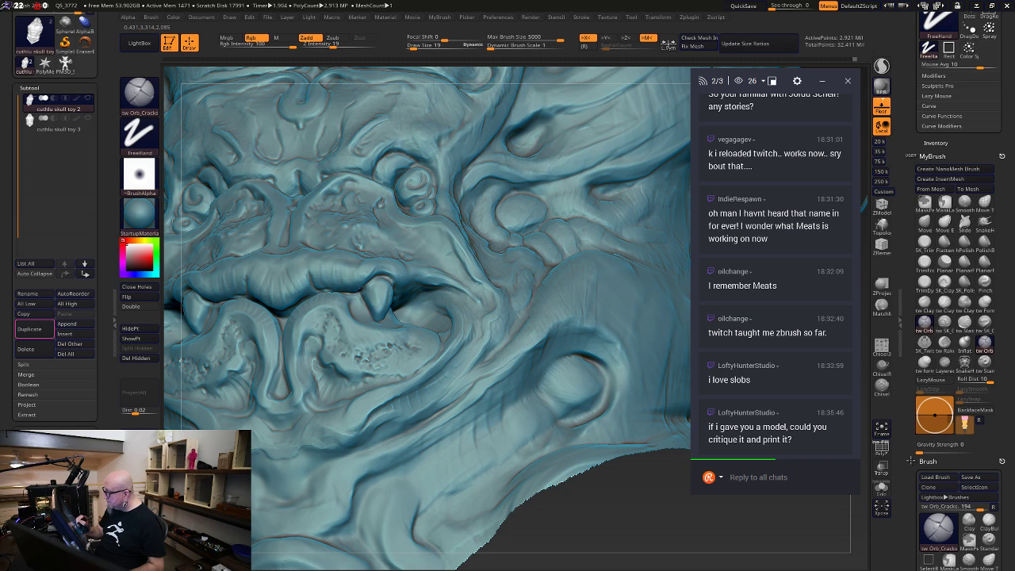
mouse_move(620, 535)
left_mouse_down()
mouse_move(631, 533)
mouse_move(614, 530)
left_mouse_up()
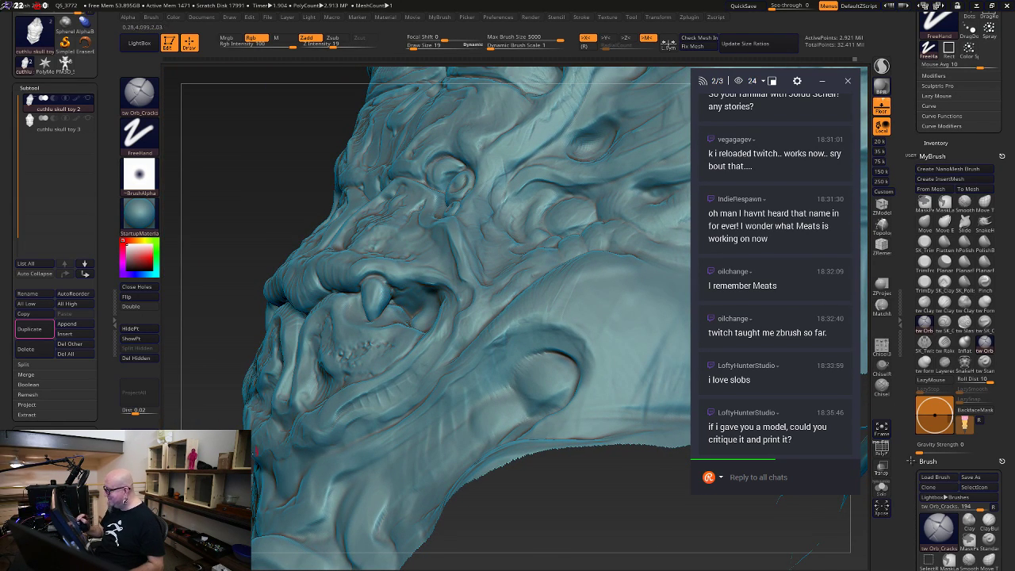
left_click_drag(612, 519, 631, 529)
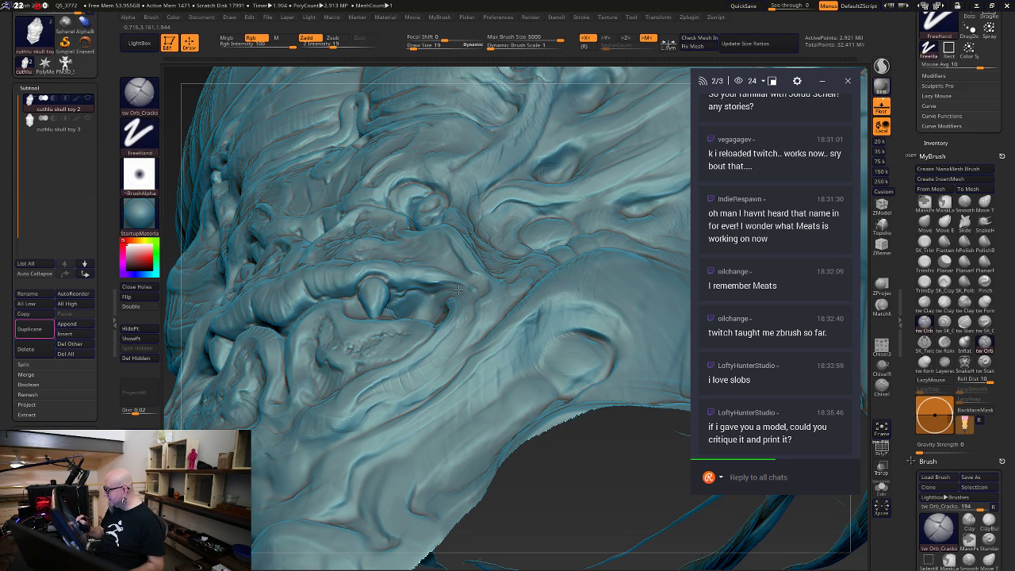
mouse_move(560, 485)
left_mouse_down()
mouse_move(657, 469)
mouse_move(644, 478)
mouse_move(626, 469)
left_mouse_up()
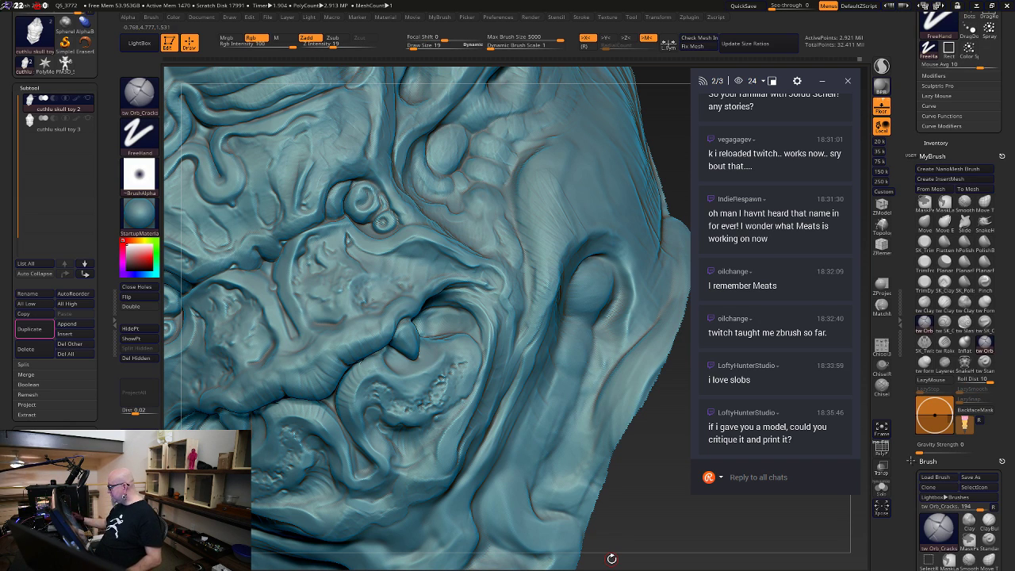
Carve spiral grooves into the round eye knobs and smooth the central part of the upper lip
mouse_move(662, 511)
left_mouse_down()
mouse_move(632, 521)
mouse_move(607, 446)
mouse_move(626, 437)
mouse_move(584, 460)
mouse_move(608, 521)
mouse_move(600, 494)
left_mouse_up()
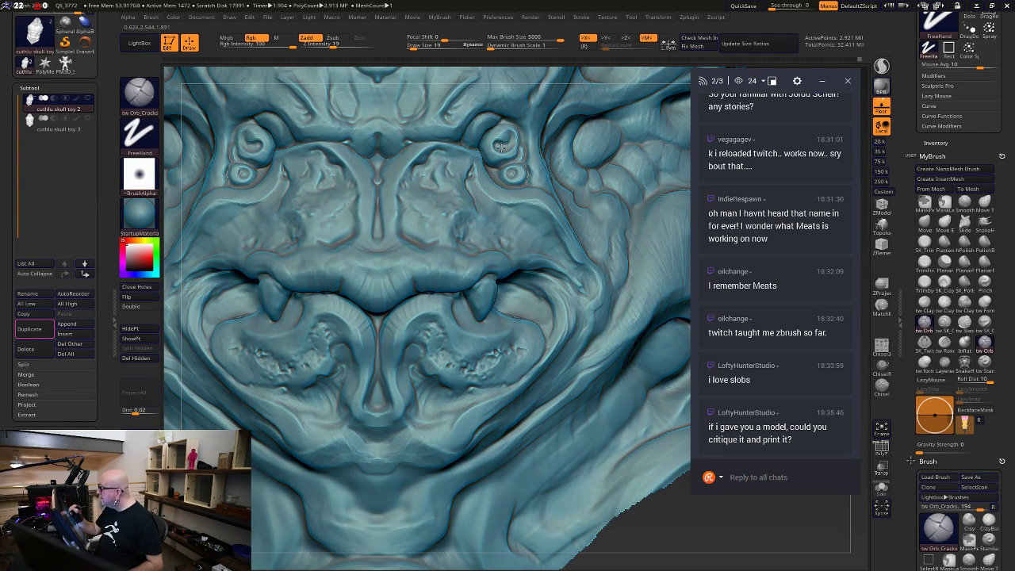
left_click_drag(504, 146, 511, 136)
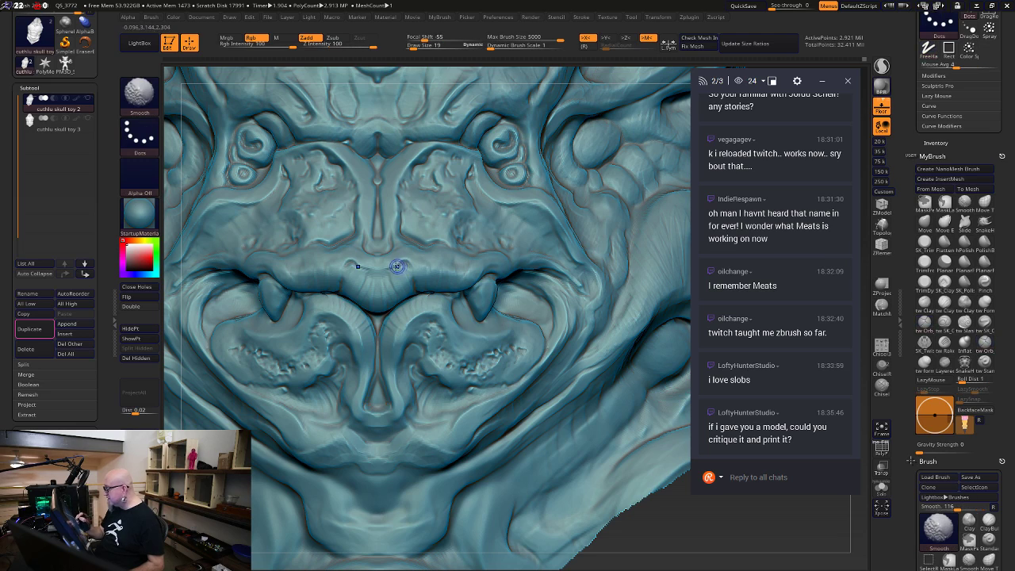
left_click_drag(397, 265, 418, 298, "shift")
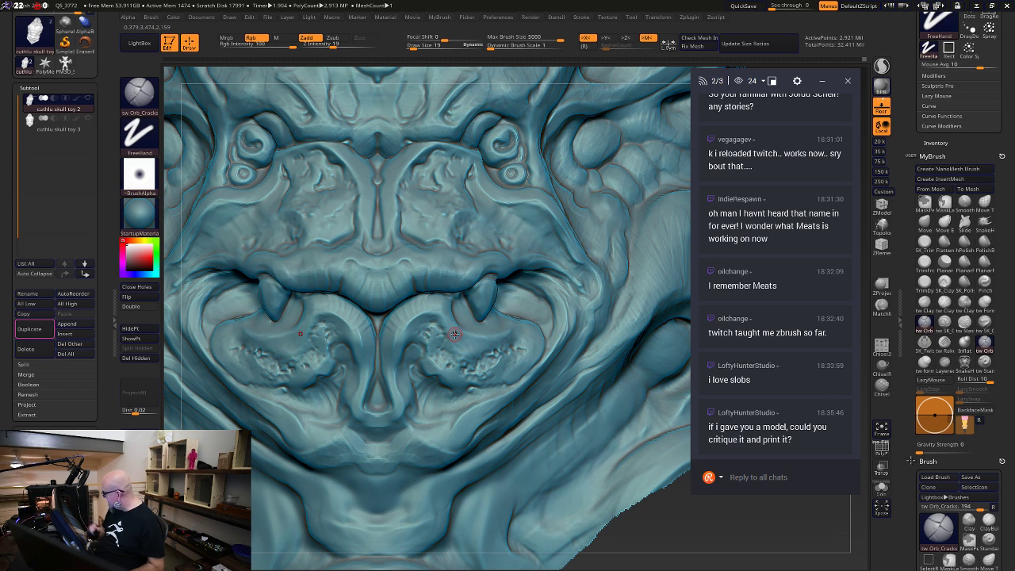
Carve and soften vertical creases across the upper lip between the two fangs
mouse_move(655, 526)
left_mouse_down()
mouse_move(635, 532)
mouse_move(620, 507)
left_mouse_up()
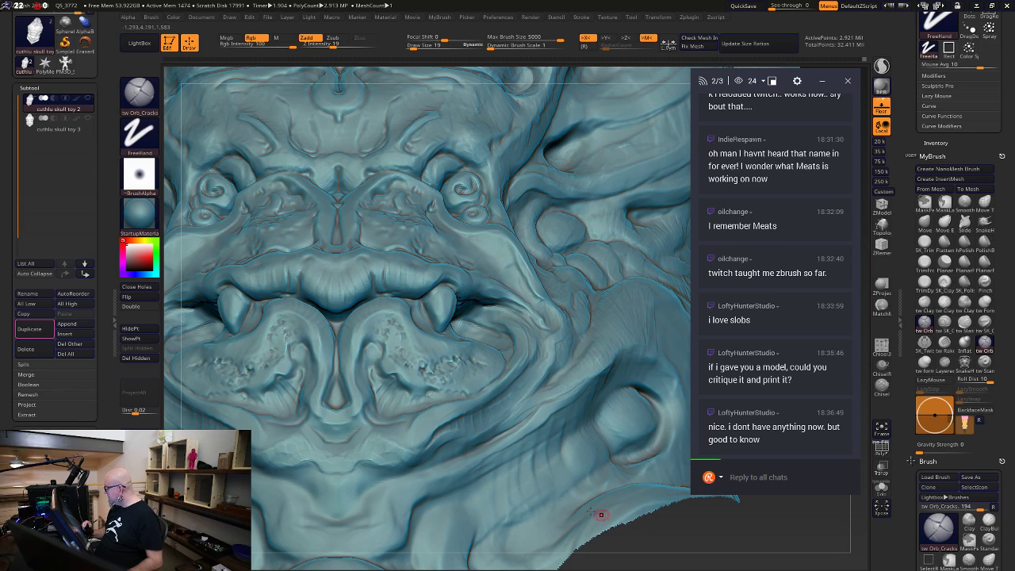
key("shift")
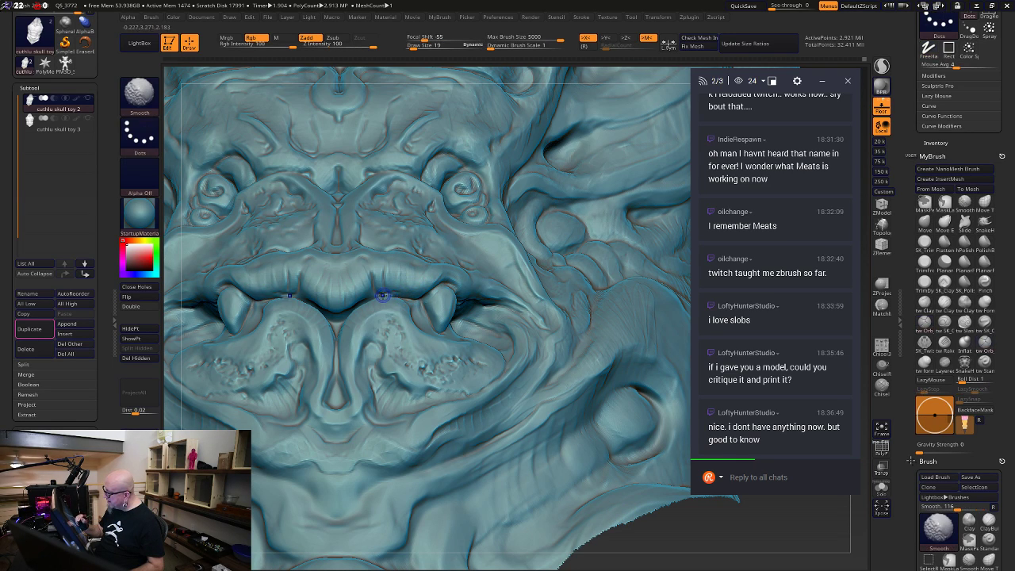
left_click_drag(666, 537, 658, 521)
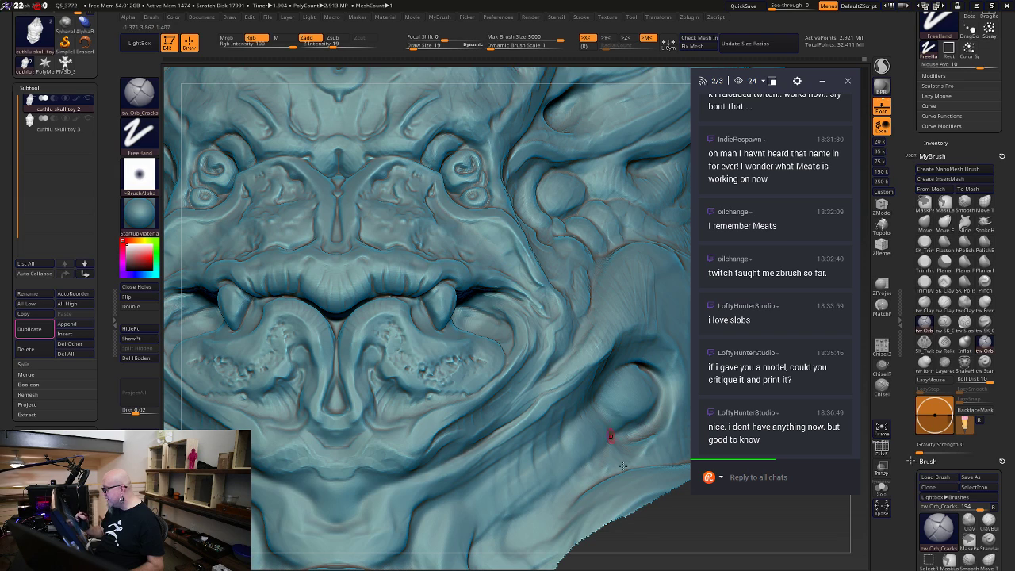
left_click_drag(662, 524, 642, 498)
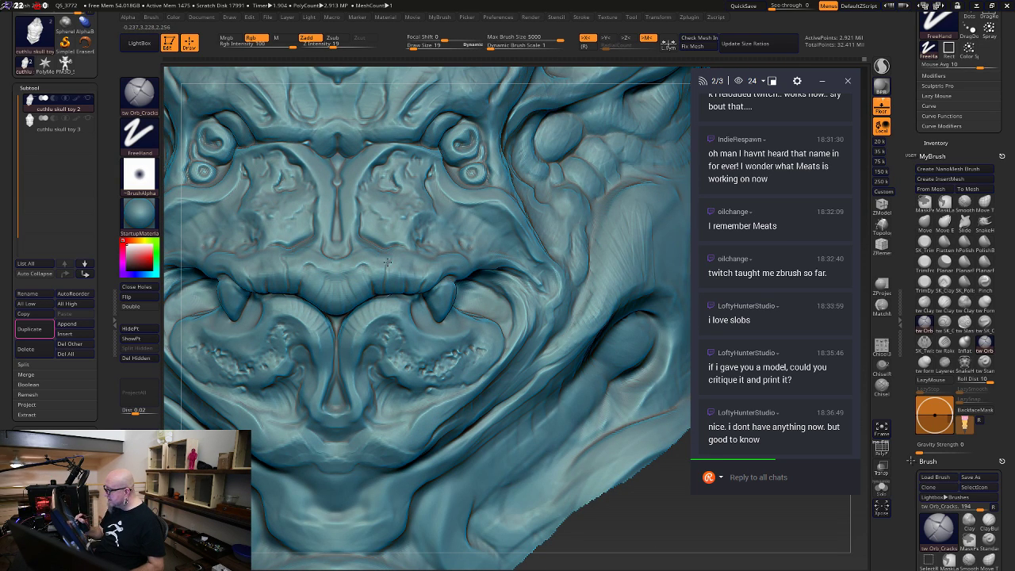
mouse_move(637, 495)
left_mouse_down("alt")
mouse_move(603, 453)
mouse_move(576, 453)
mouse_move(582, 516)
left_mouse_up("alt")
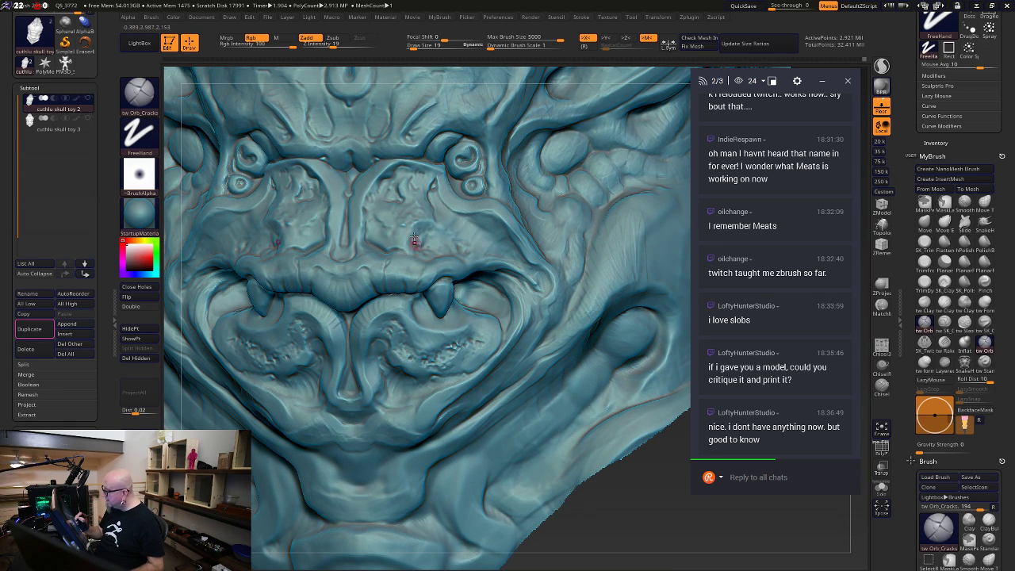
Set the tw Orb_Cracks brush's Z Intensity to 27 and refine the upper lip creases near the fangs, smoothing where needed
left_click_drag(335, 45, 339, 46)
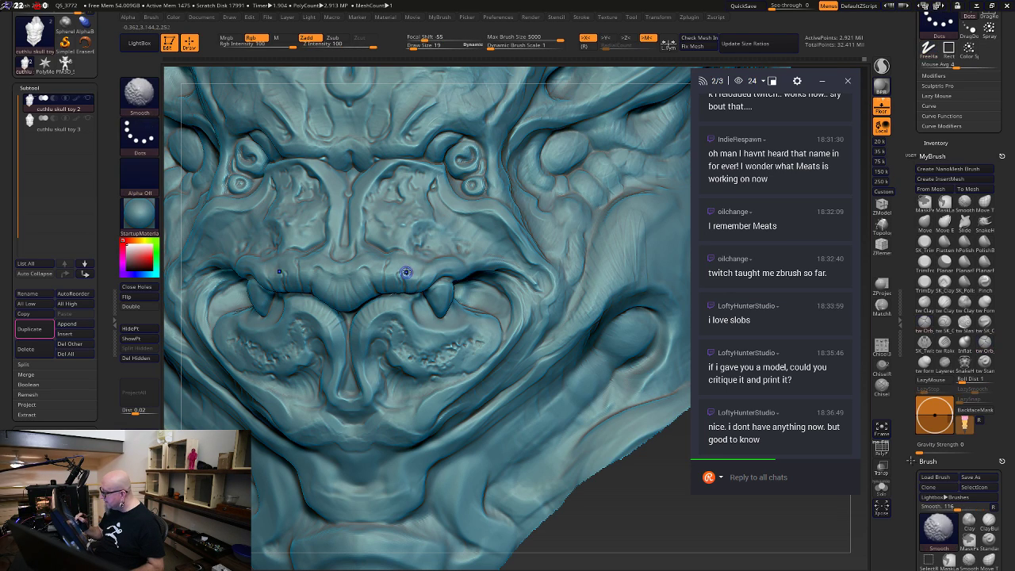
left_click_drag(643, 512, 637, 489, "shift")
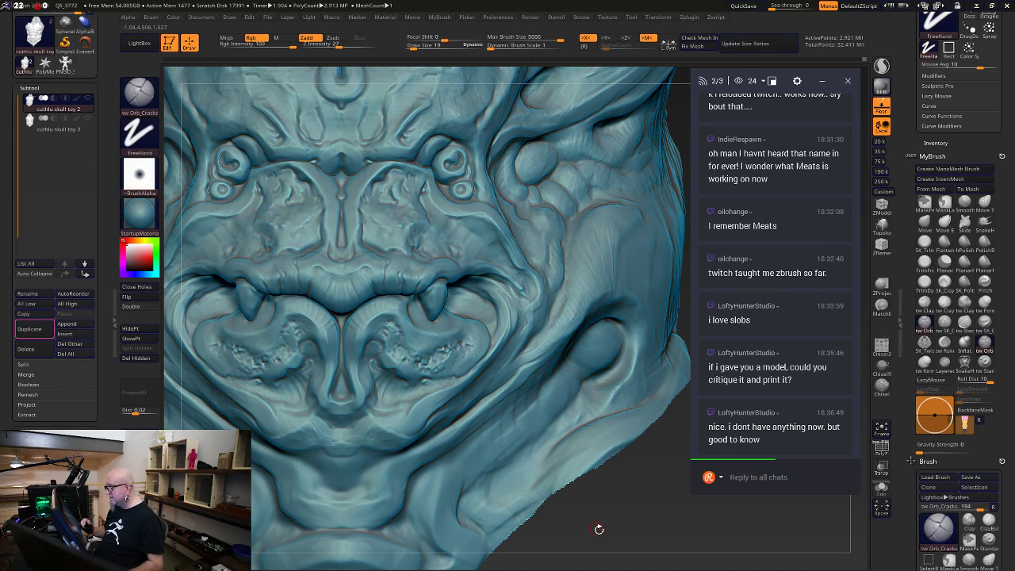
left_click_drag(595, 530, 580, 464, "alt")
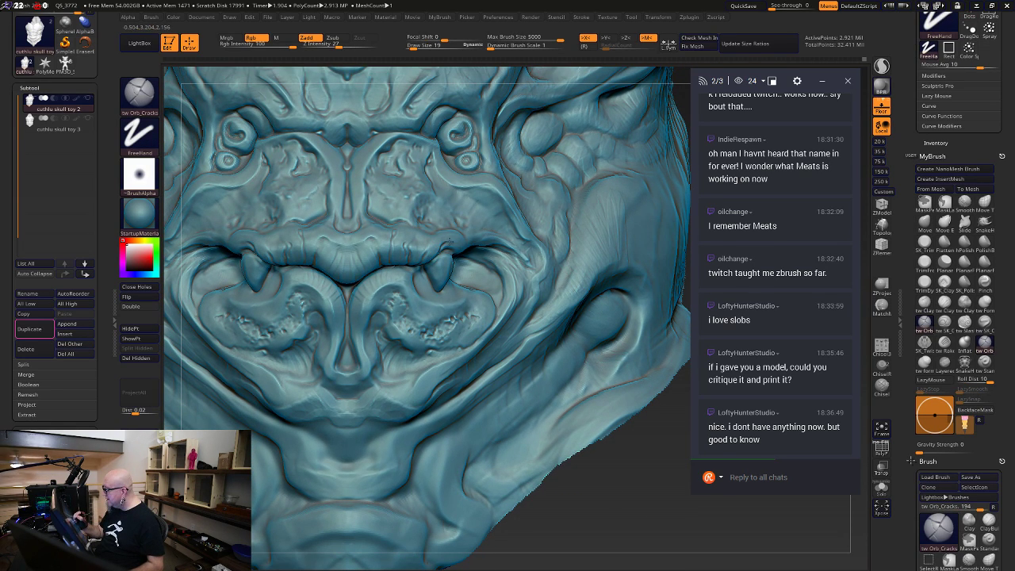
left_click_drag(565, 515, 449, 245)
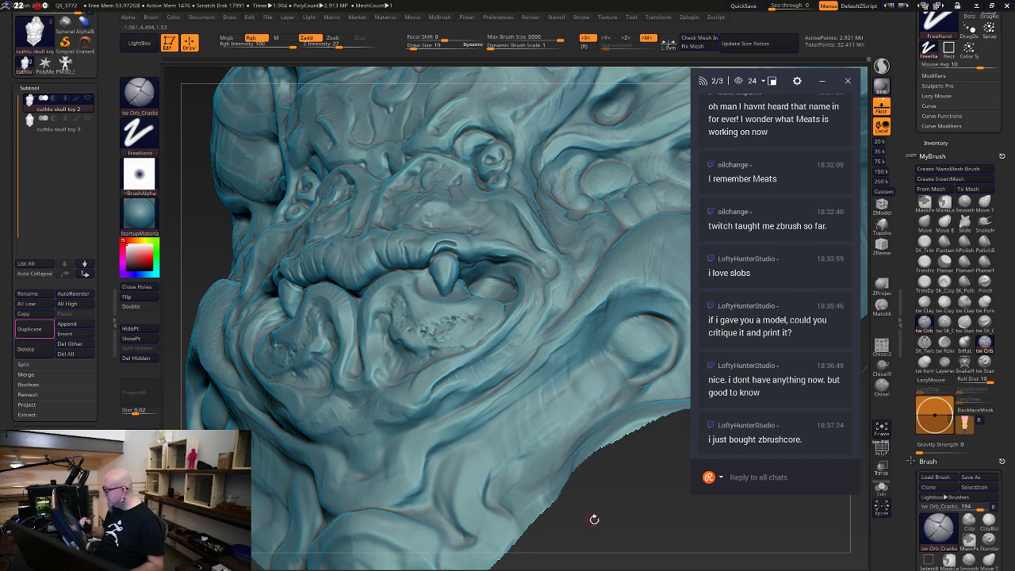
left_click_drag(594, 517, 555, 446)
key("shift")
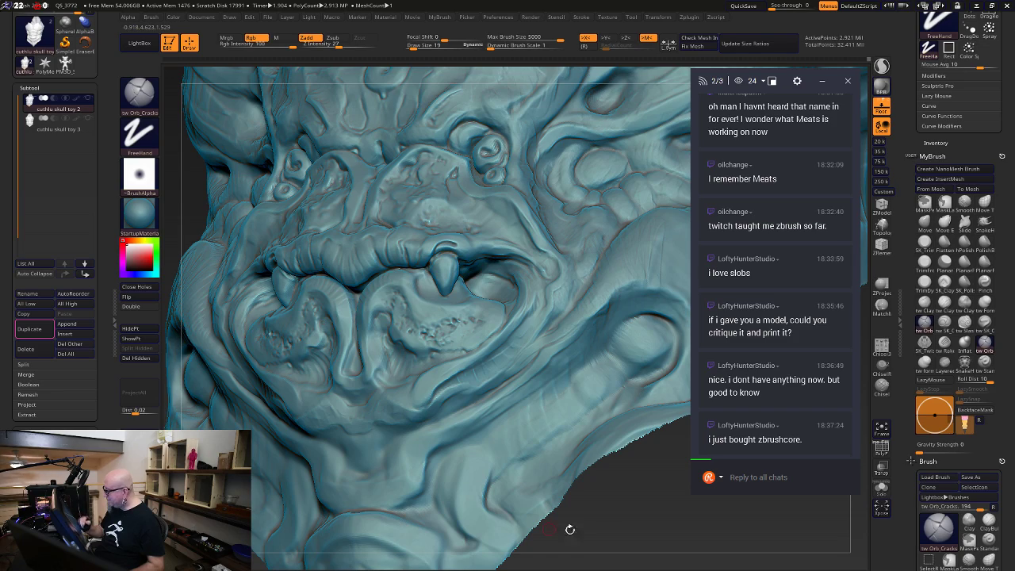
mouse_move(621, 530)
left_mouse_down()
mouse_move(632, 528)
mouse_move(555, 365)
mouse_move(544, 458)
mouse_move(571, 531)
mouse_move(629, 545)
left_mouse_up()
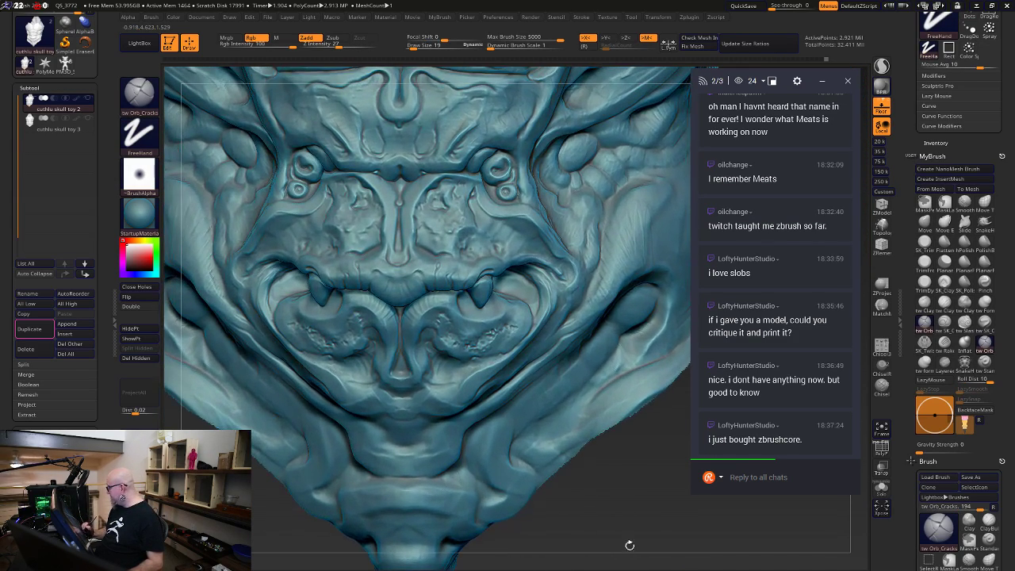
Carve fanned vertical creases into the central lobe of the upper lip, working from the front and from below
mouse_move(624, 504)
left_mouse_down()
mouse_move(622, 445)
mouse_move(608, 410)
left_mouse_up()
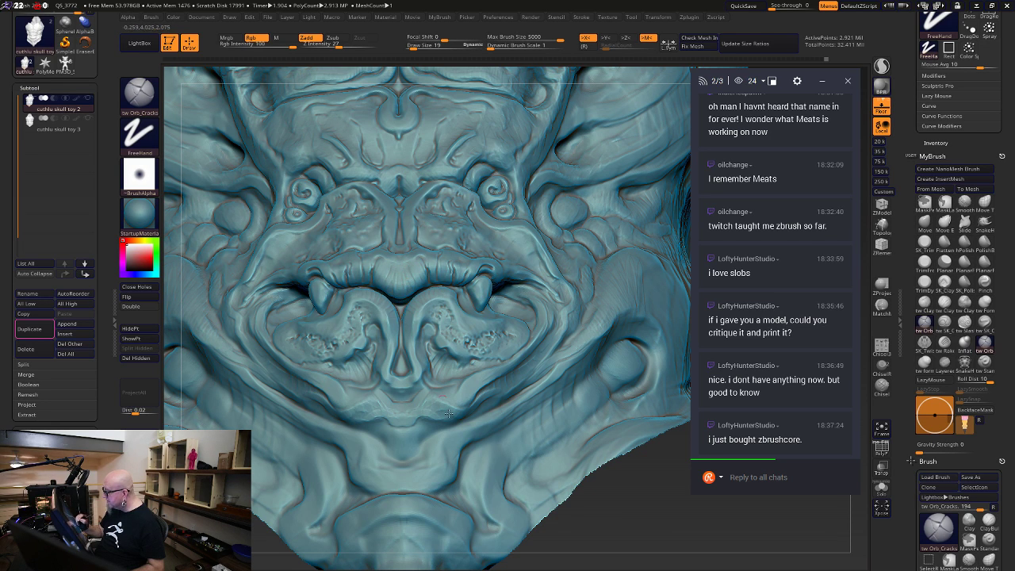
left_click_drag(613, 521, 399, 285)
key("shift")
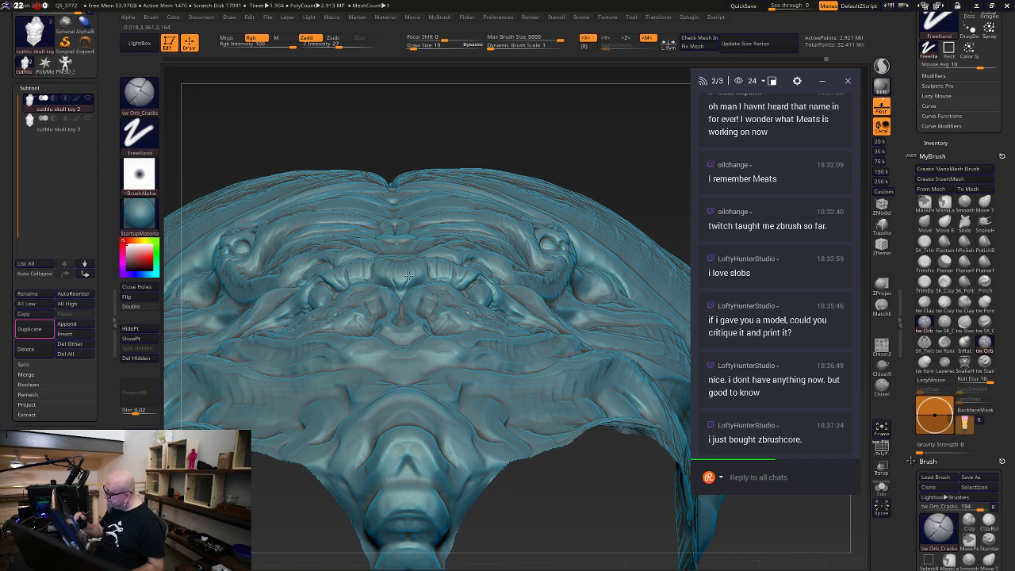
left_click_drag(481, 150, 410, 250)
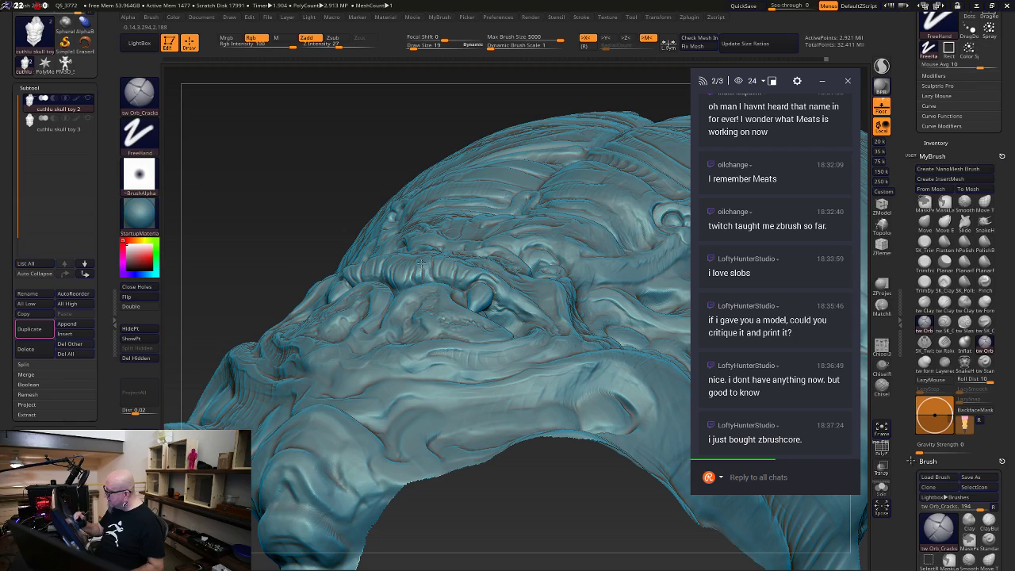
left_click_drag(530, 511, 551, 517)
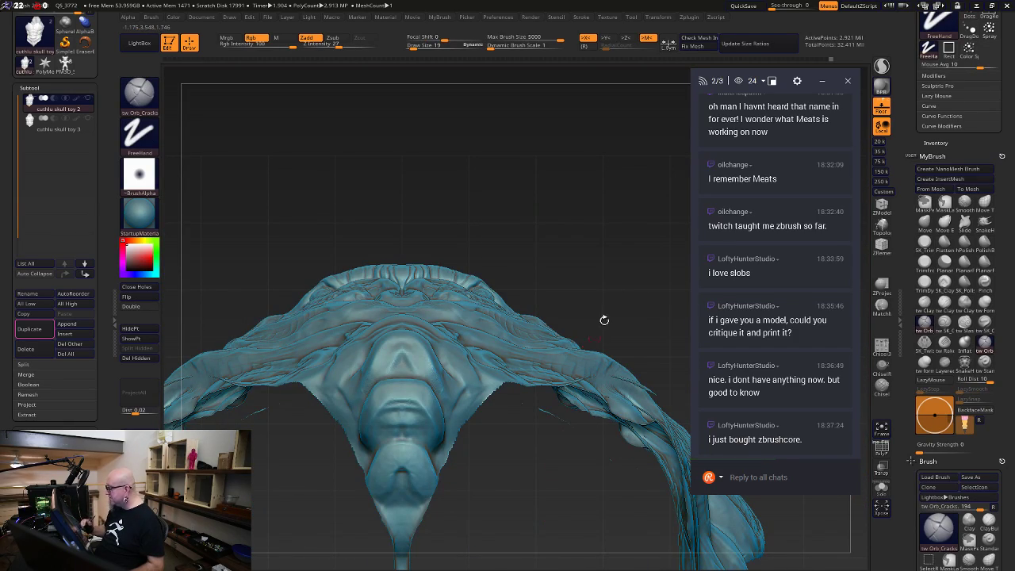
mouse_move(604, 320)
left_mouse_down()
mouse_move(654, 381)
mouse_move(412, 254)
left_mouse_up()
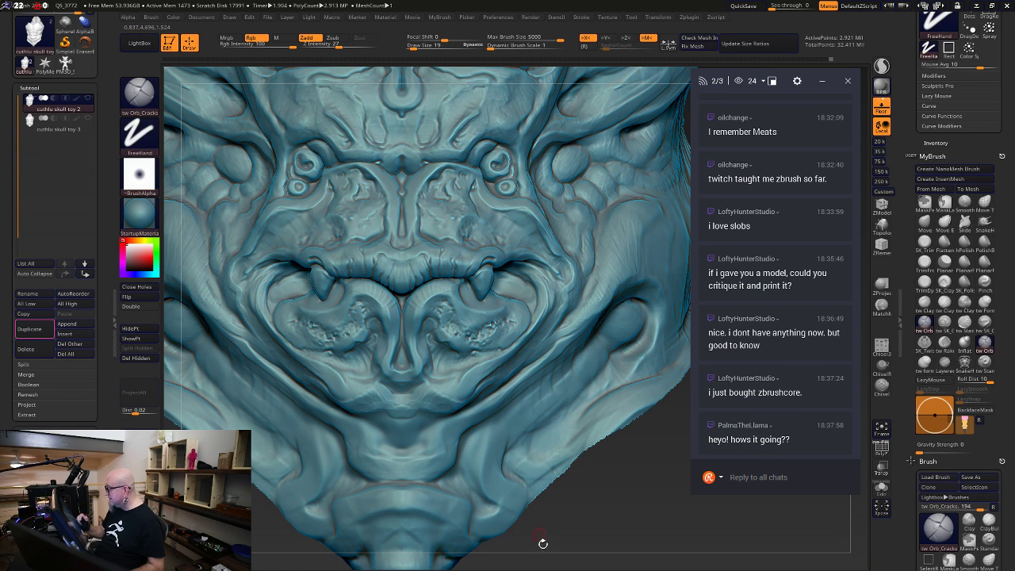
Deepen the creases and curled edges around the upper lip's central lobe and smooth the surface just above it
left_click_drag(581, 475, 600, 511, "alt")
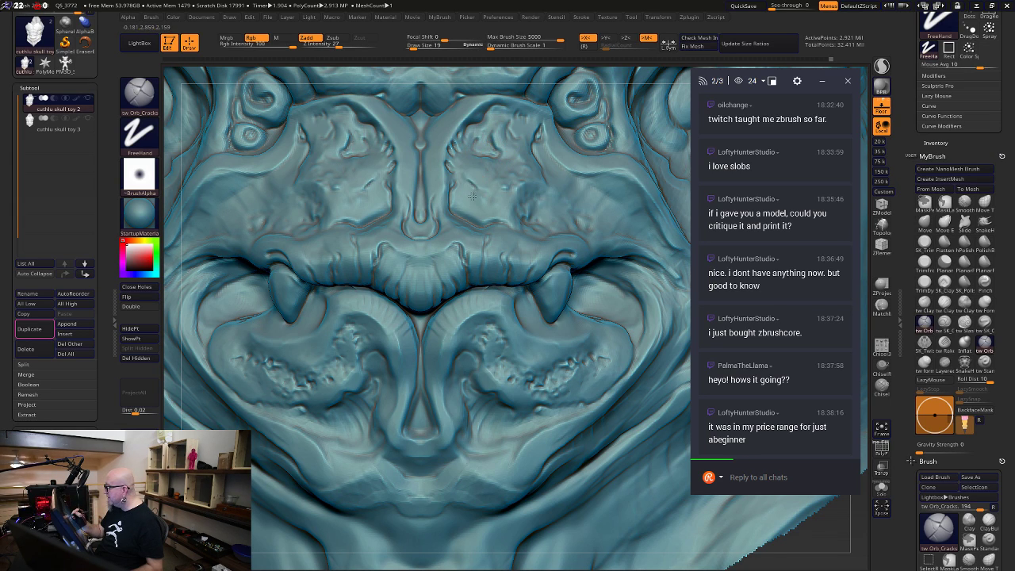
key("shift")
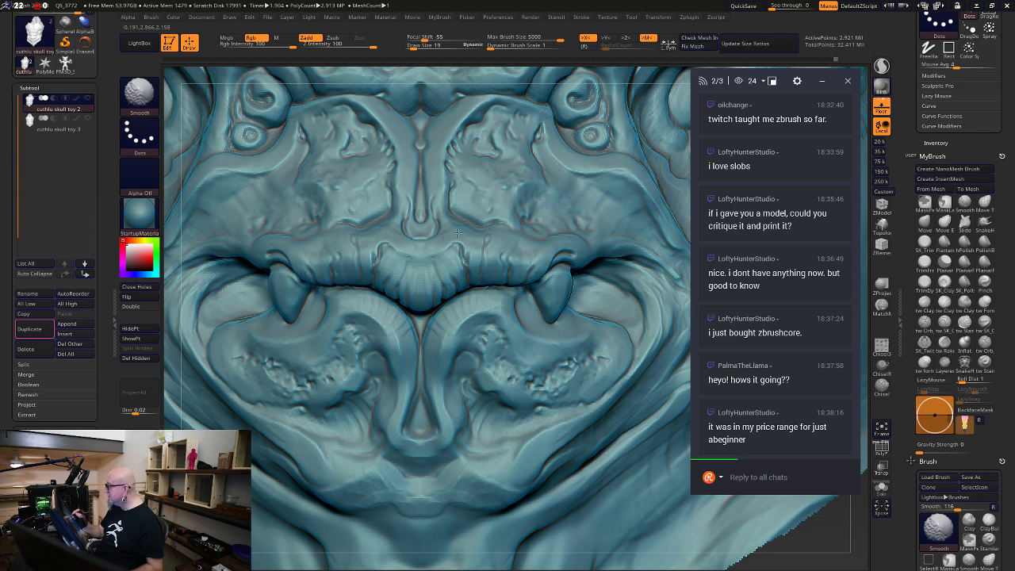
left_click_drag(830, 530, 812, 507, "alt")
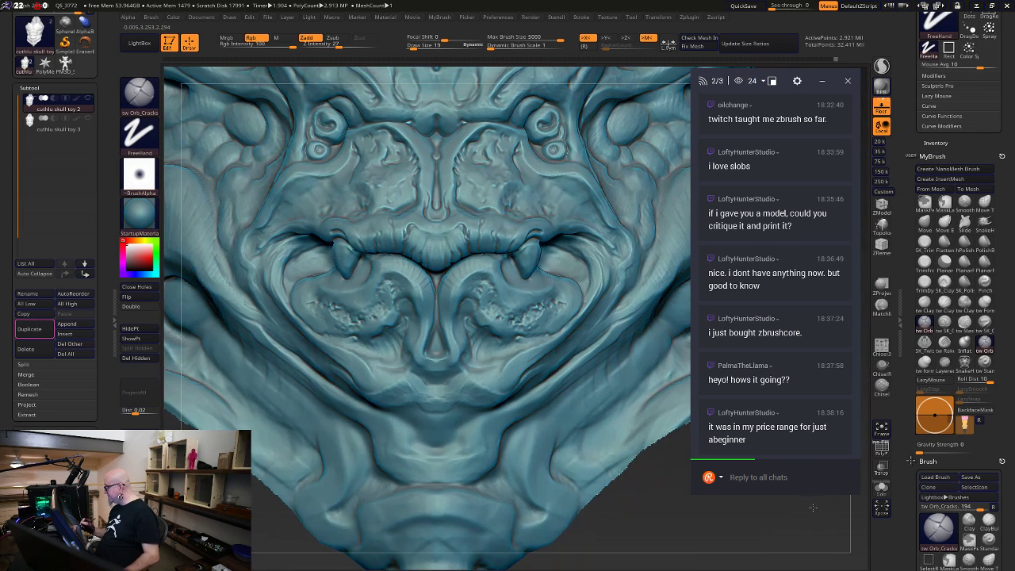
Carve rounded cracks and pits into the lower outer parts of the textured panels above the upper lip
left_click_drag(658, 487, 679, 471)
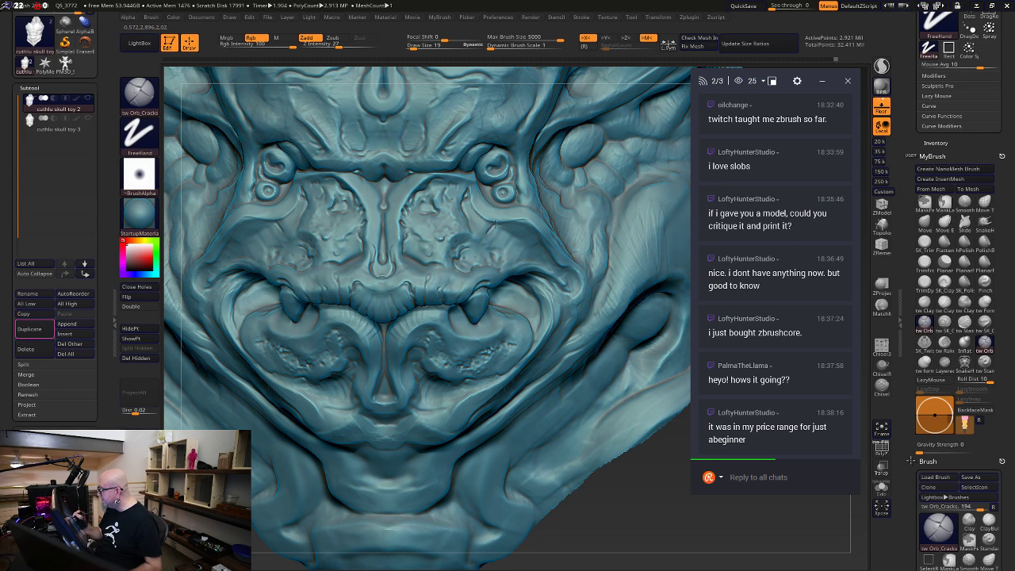
key("shift")
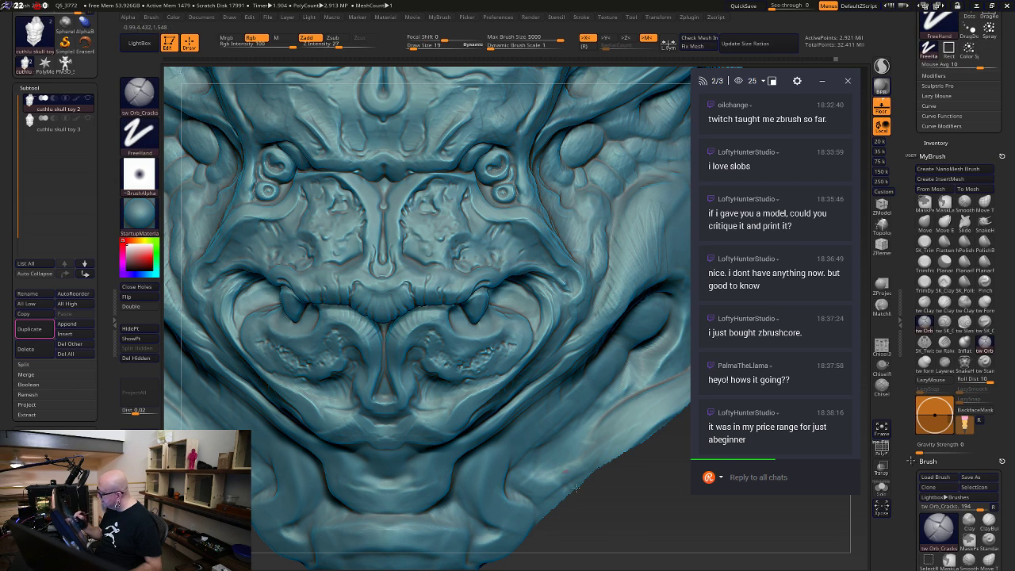
mouse_move(576, 488)
right_mouse_down("ctrl")
mouse_move(594, 430)
mouse_move(577, 500)
right_mouse_up("ctrl")
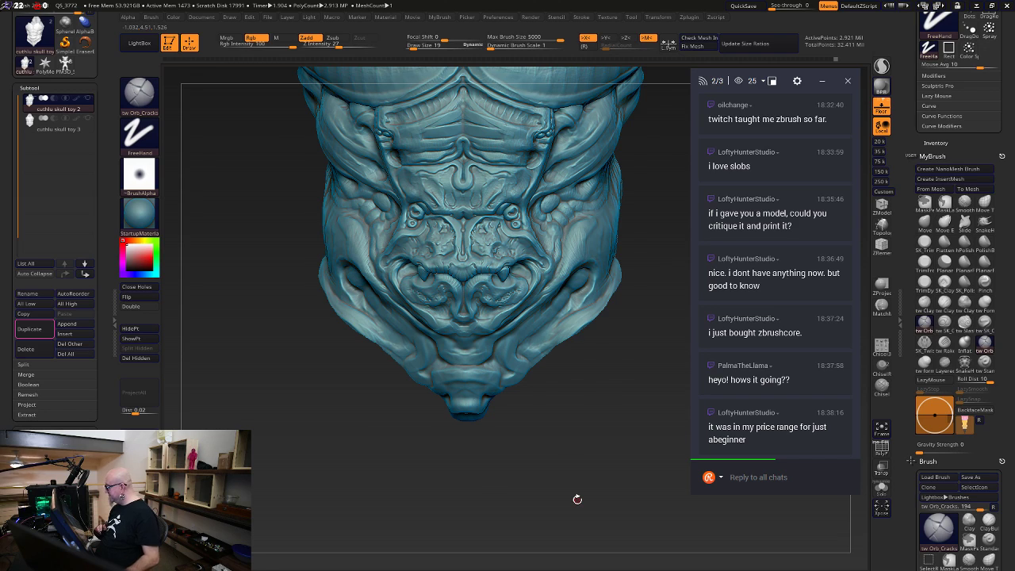
left_click_drag(571, 460, 580, 535, "alt")
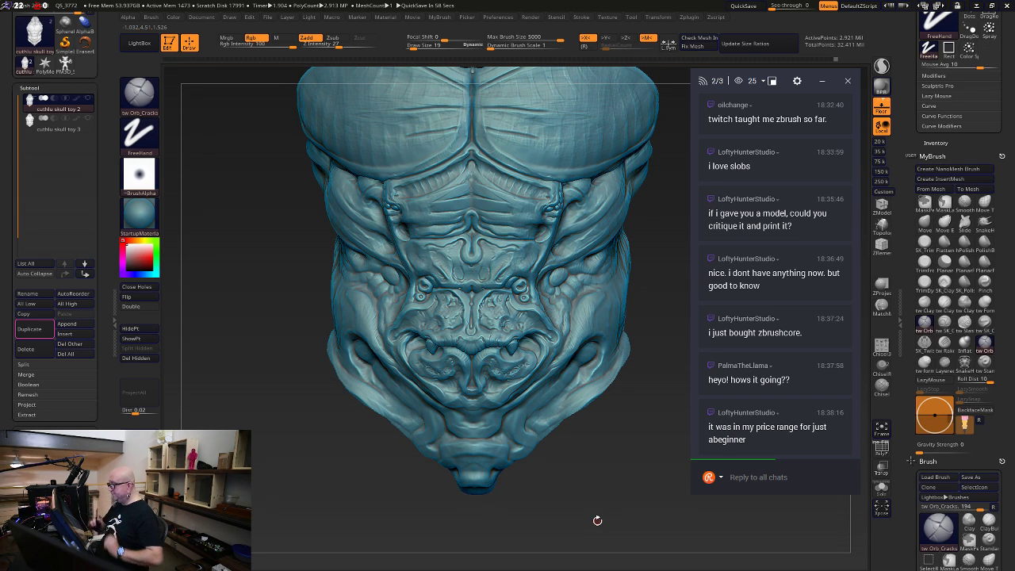
mouse_move(598, 521)
left_mouse_down()
mouse_move(609, 497)
mouse_move(553, 453)
mouse_move(557, 476)
mouse_move(560, 467)
left_mouse_up()
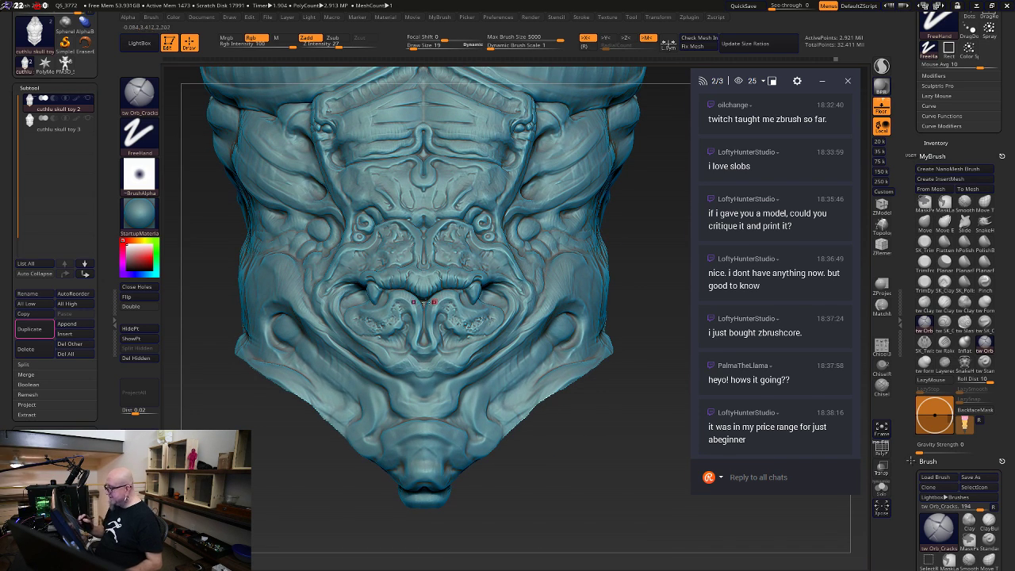
Carve small folds around the base of the lower lip's central groove with Z Intensity at 33
mouse_move(515, 494)
left_mouse_down("alt")
mouse_move(579, 502)
mouse_move(634, 482)
mouse_move(632, 462)
left_mouse_up("alt")
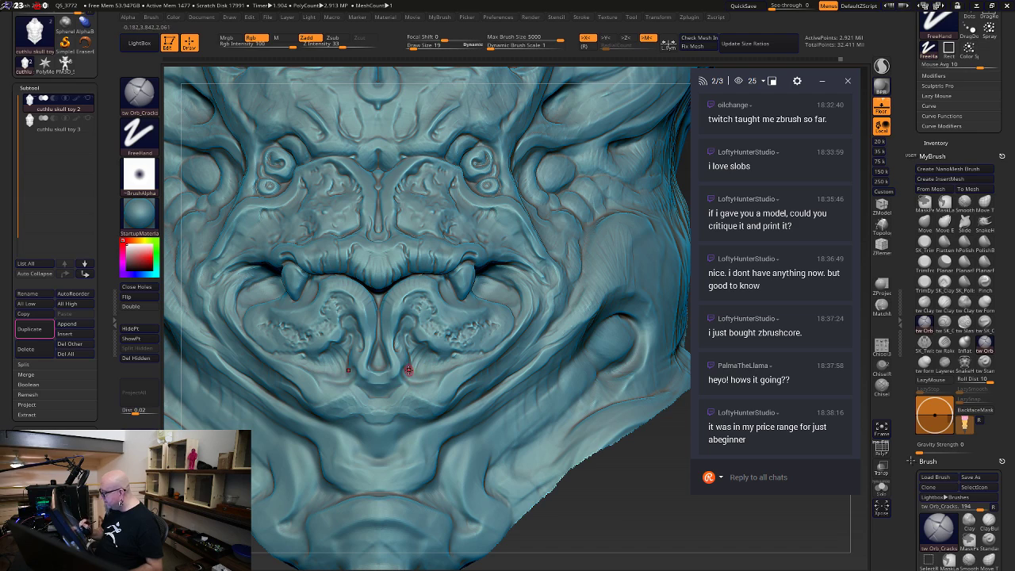
key("shift")
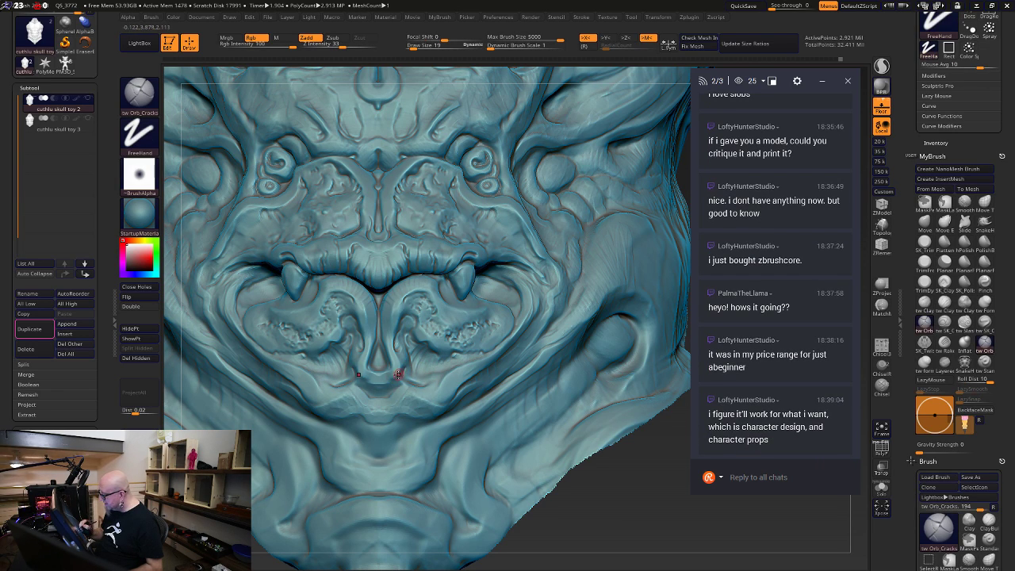
key("shift")
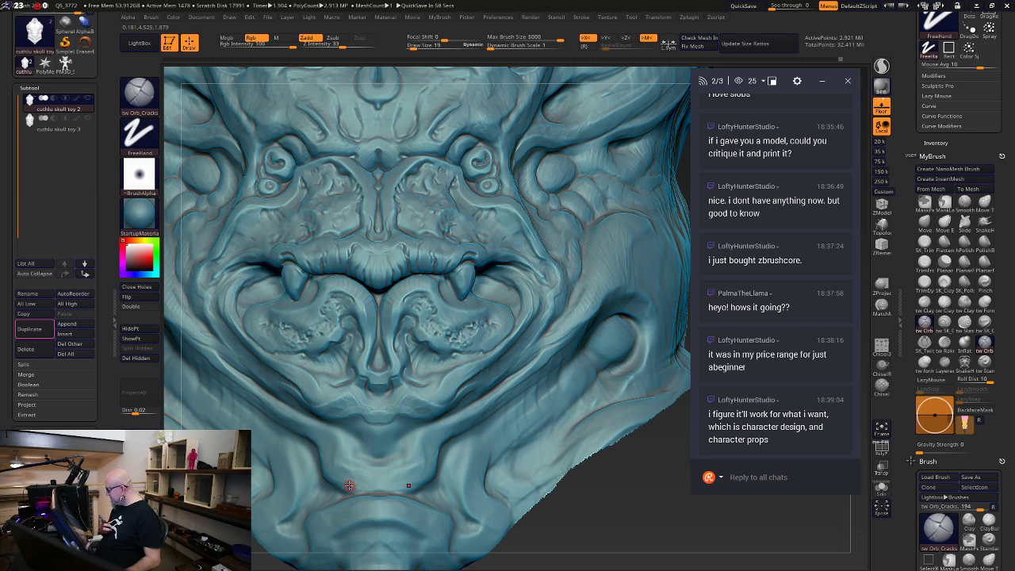
Carve and soften creases in the cheek folds just outside and below the mouth corners
left_click_drag(617, 466, 596, 467)
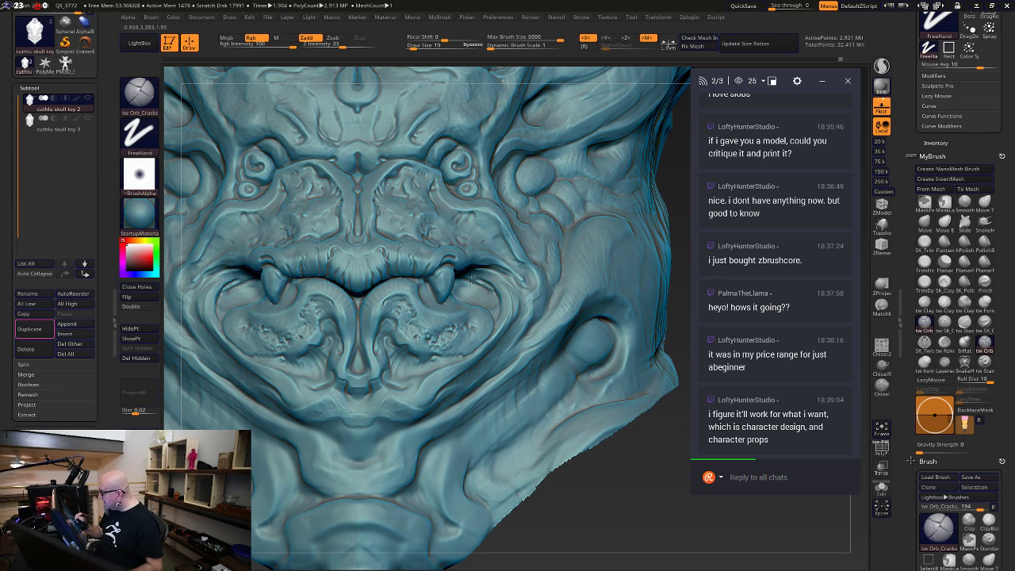
key("shift")
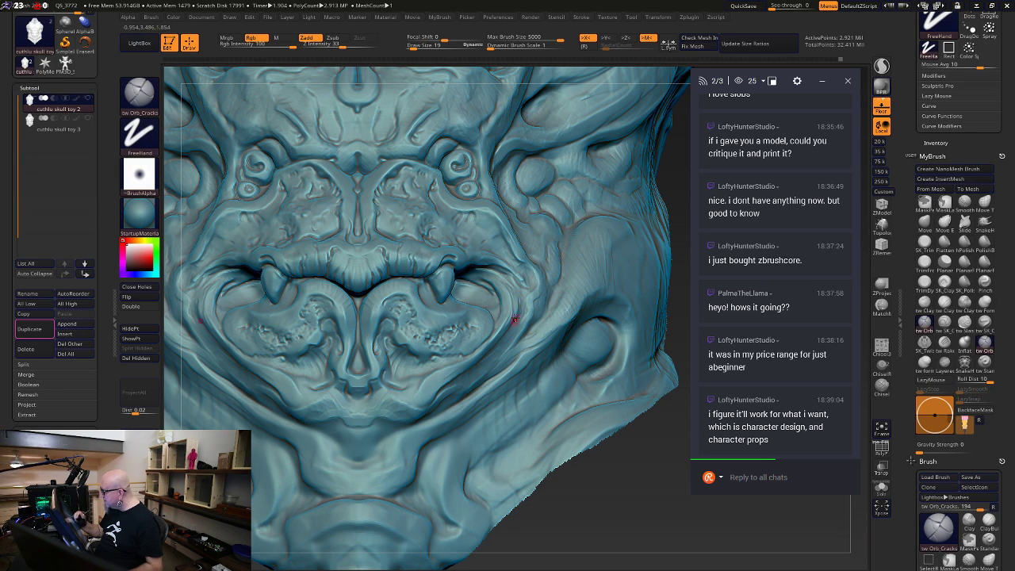
left_click_drag(521, 298, 513, 326)
left_click_drag(581, 518, 547, 508)
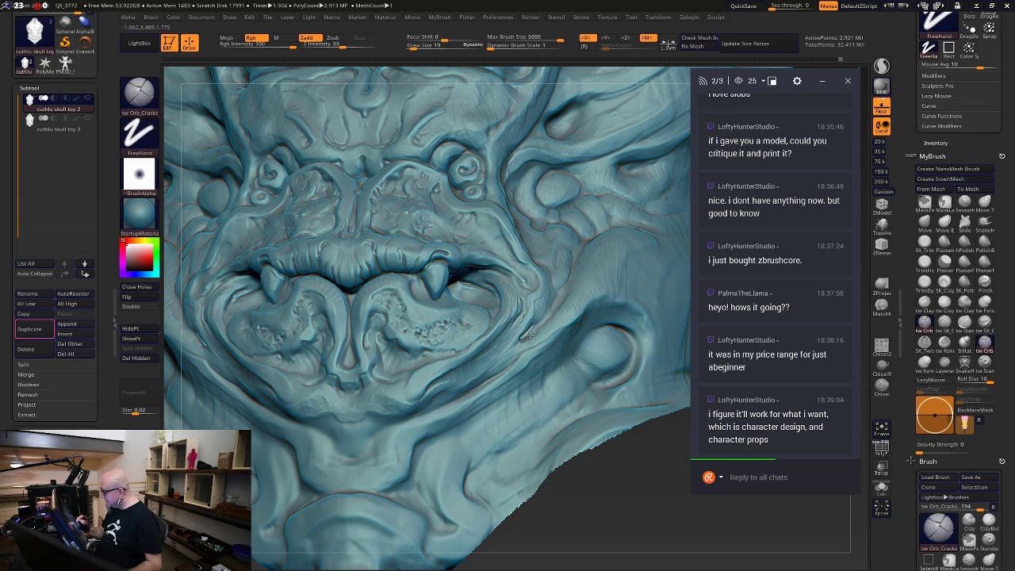
key("shift")
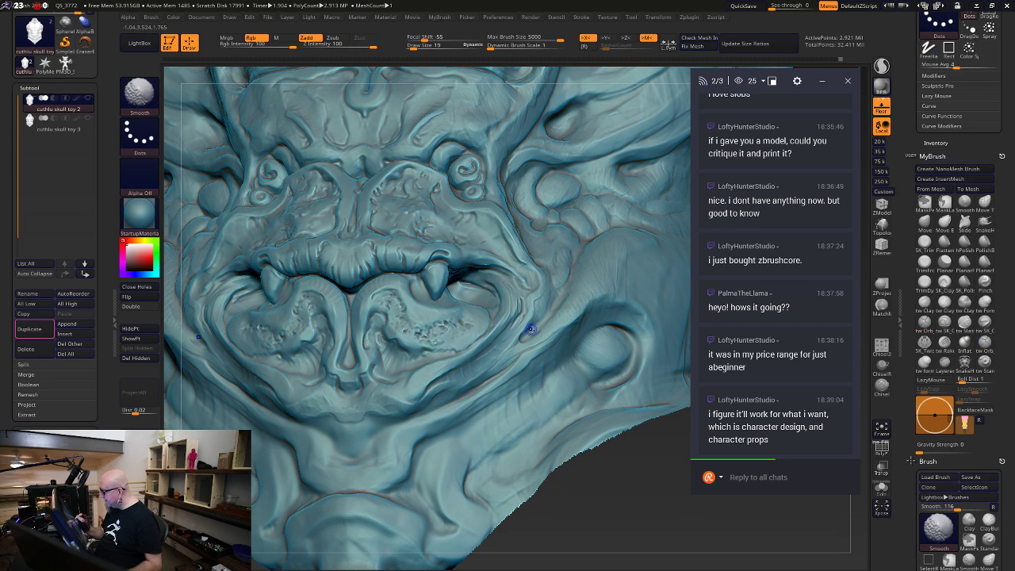
left_click_drag(533, 333, 559, 303)
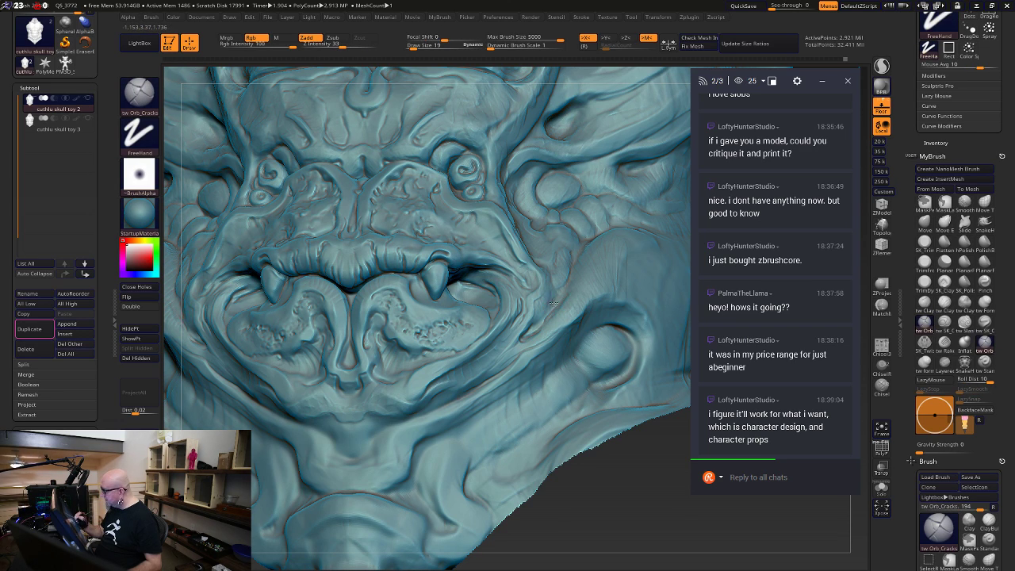
Carve creases along the long jaw folds below the mouth and smooth their inner ends beside the chin
left_click_drag(631, 499, 597, 440)
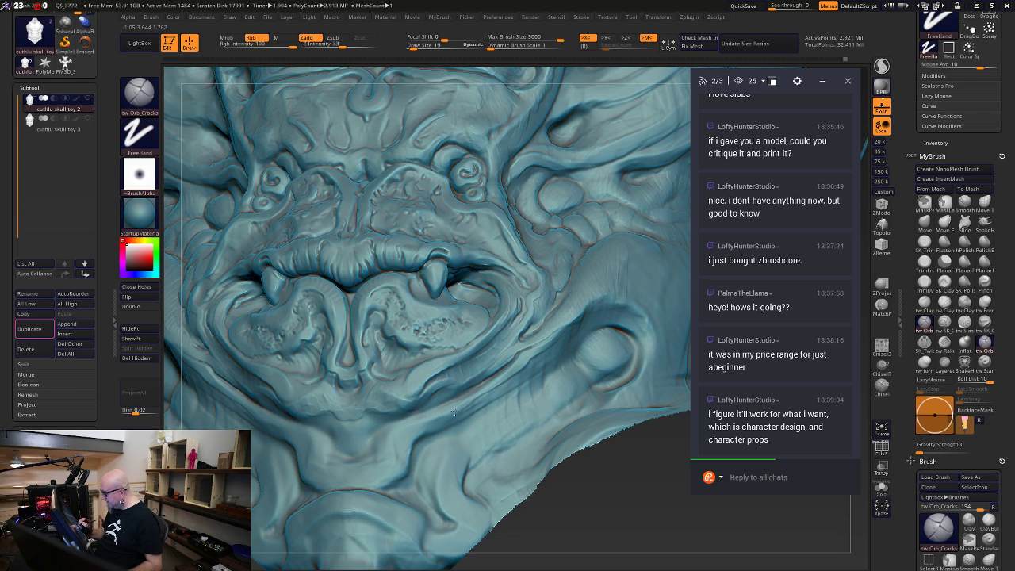
left_click_drag(604, 487, 589, 285)
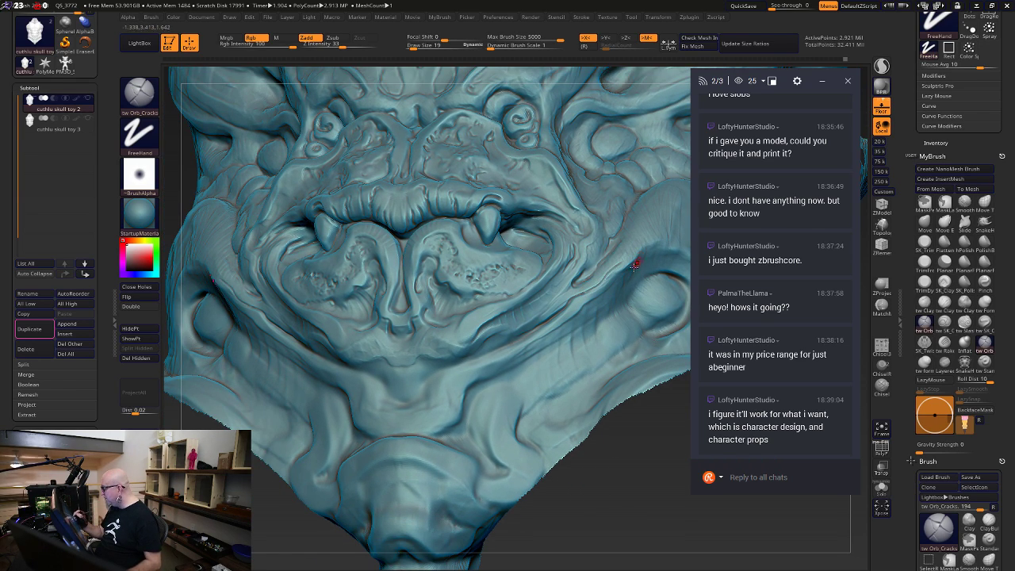
key("shift")
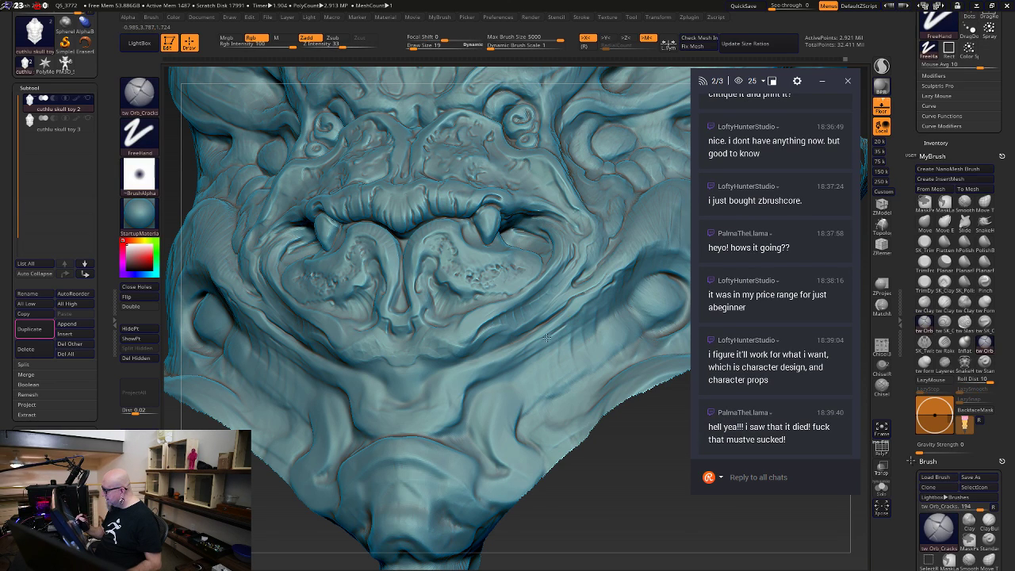
key("shift")
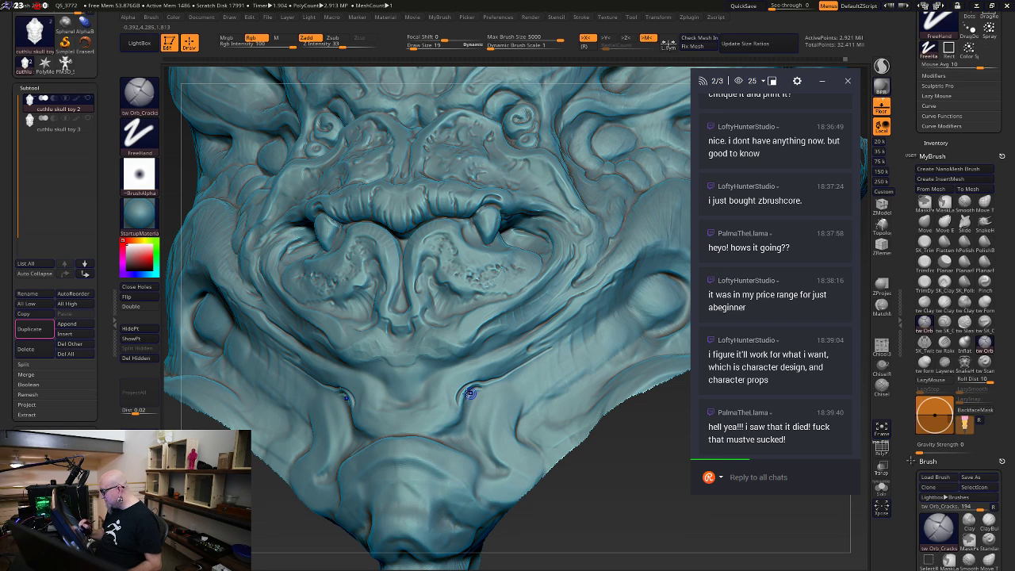
key("shift")
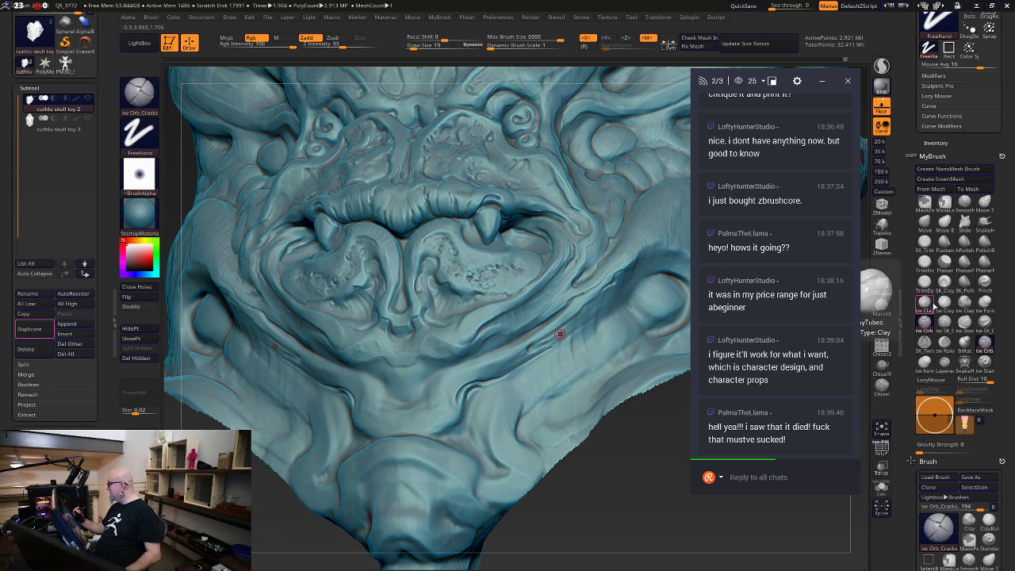
Build up the surface below the chin and along the adjoining jaw folds with the tw ClayTubes brush
left_click(925, 303)
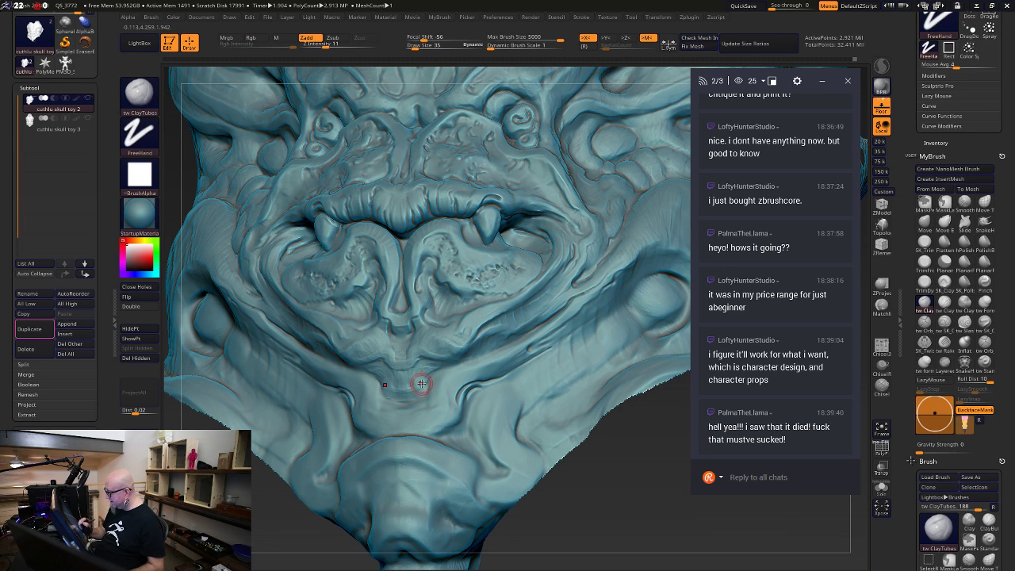
mouse_move(472, 363)
left_mouse_down()
mouse_move(437, 380)
mouse_move(449, 372)
left_mouse_up()
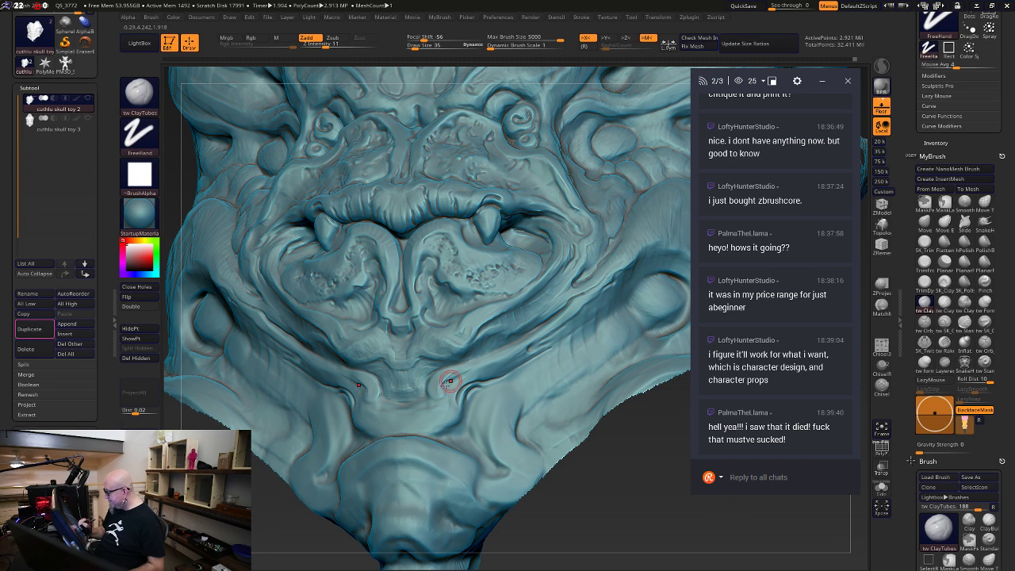
left_click_drag(470, 372, 507, 362)
left_click_drag(602, 491, 595, 494)
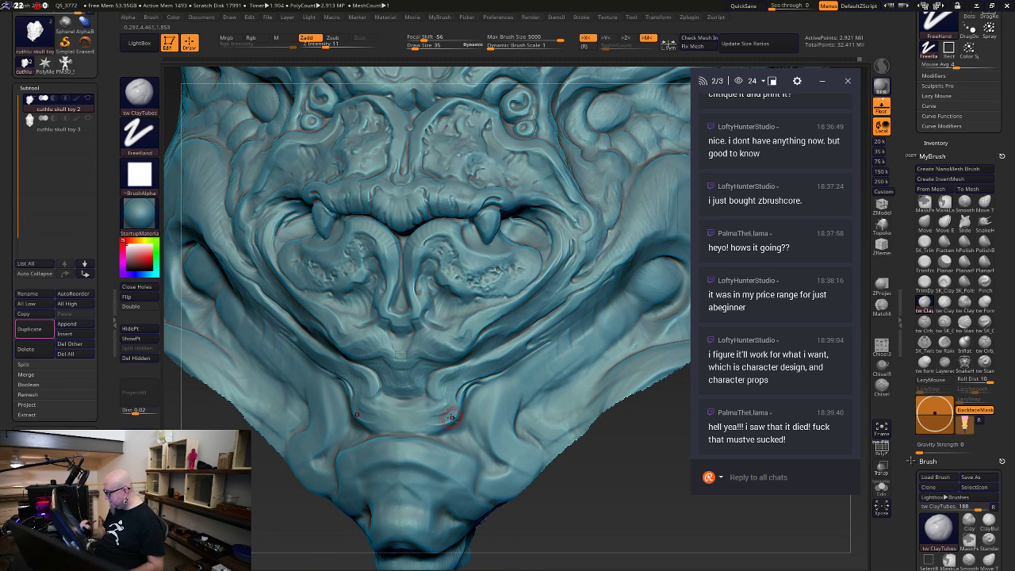
Shape the long neck folds that run down from the jaw on both sides of the chin using the tw ClayTubes brush
left_click_drag(463, 397, 472, 389)
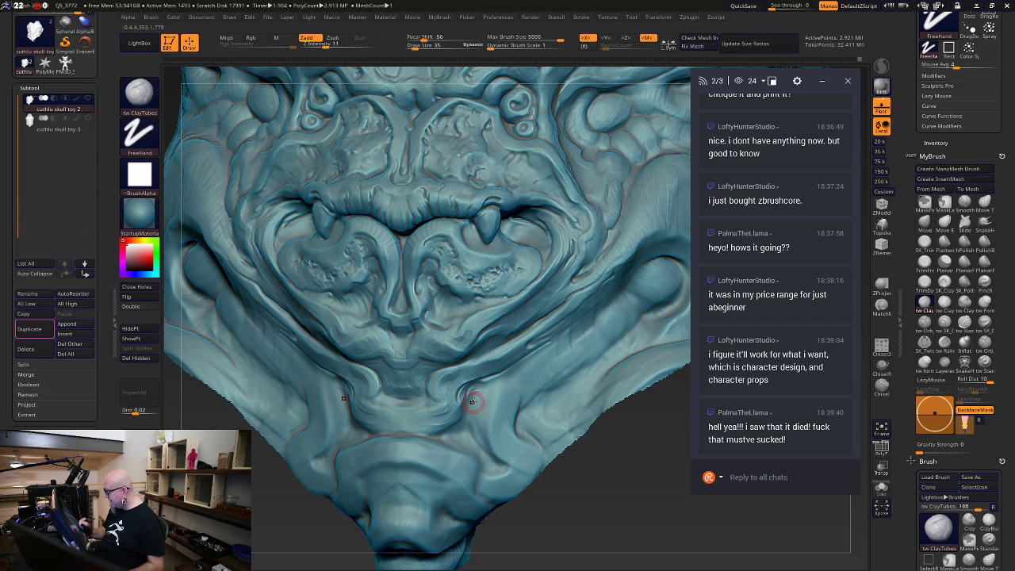
mouse_move(547, 478)
left_mouse_down()
mouse_move(543, 442)
mouse_move(463, 387)
left_mouse_up()
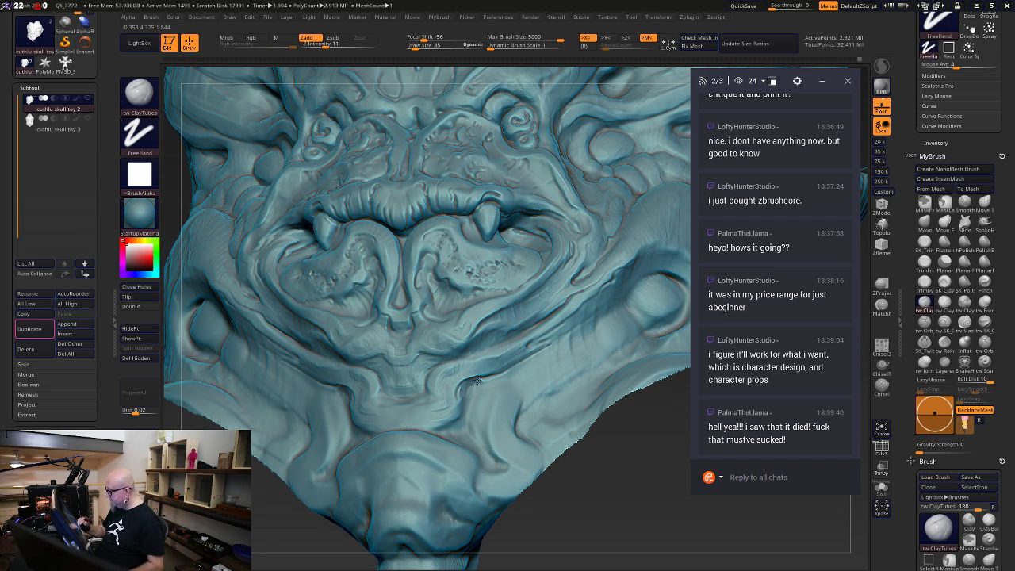
mouse_move(490, 391)
left_mouse_down()
mouse_move(477, 407)
mouse_move(481, 435)
mouse_move(506, 379)
left_mouse_up()
left_click_drag(614, 496, 610, 539)
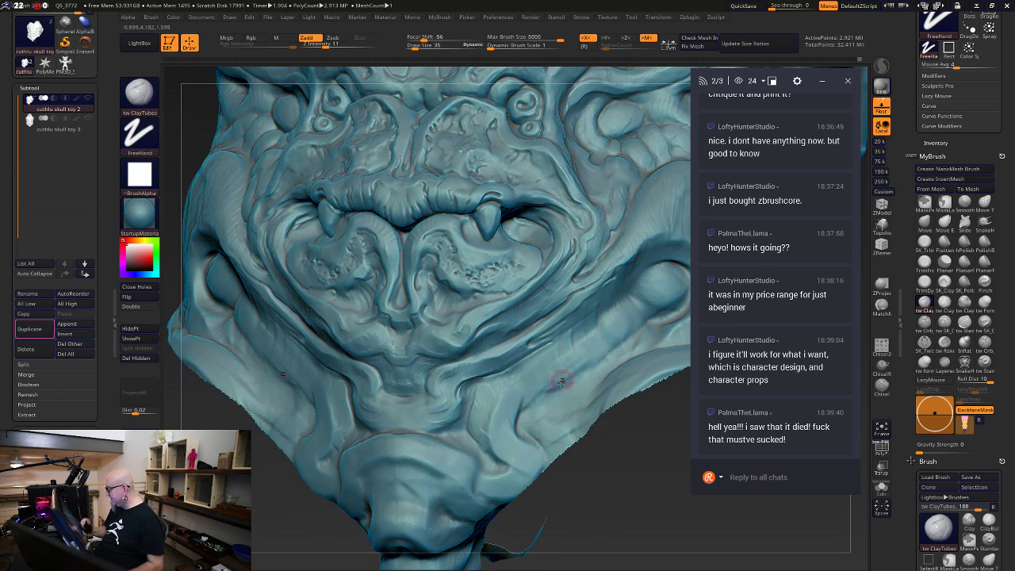
left_click_drag(597, 356, 555, 385)
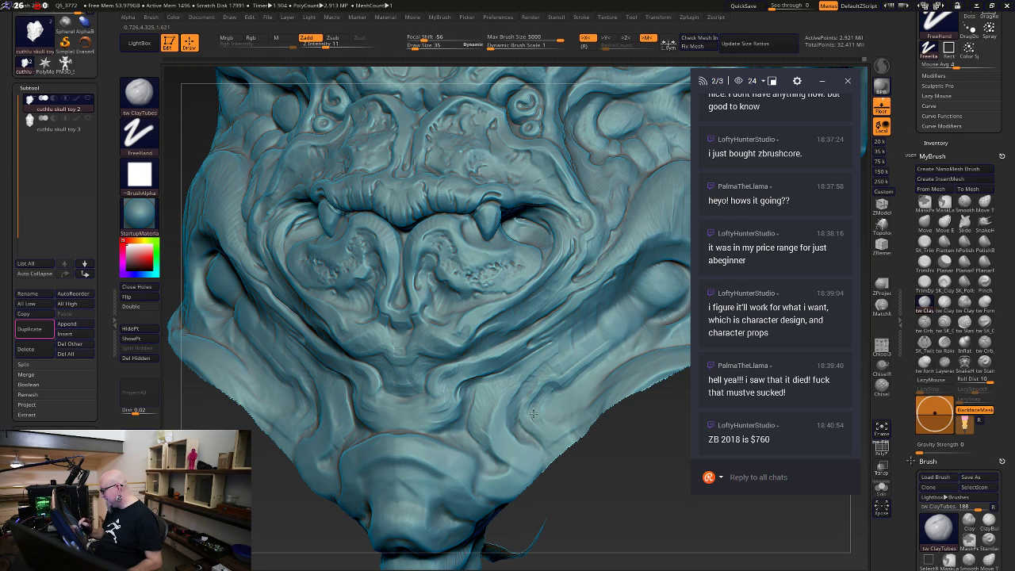
left_click_drag(613, 523, 613, 508)
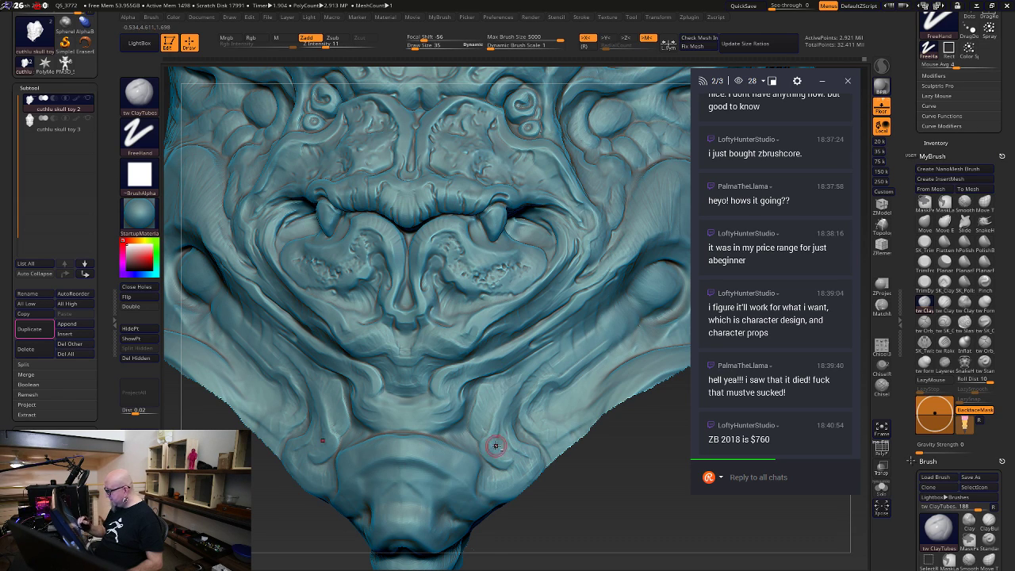
Layer curved ridges across the folds beneath the chin and refine the jaw folds out toward the mouth corners
mouse_move(670, 534)
left_mouse_down("alt")
mouse_move(622, 529)
mouse_move(636, 510)
mouse_move(628, 517)
left_mouse_up("alt")
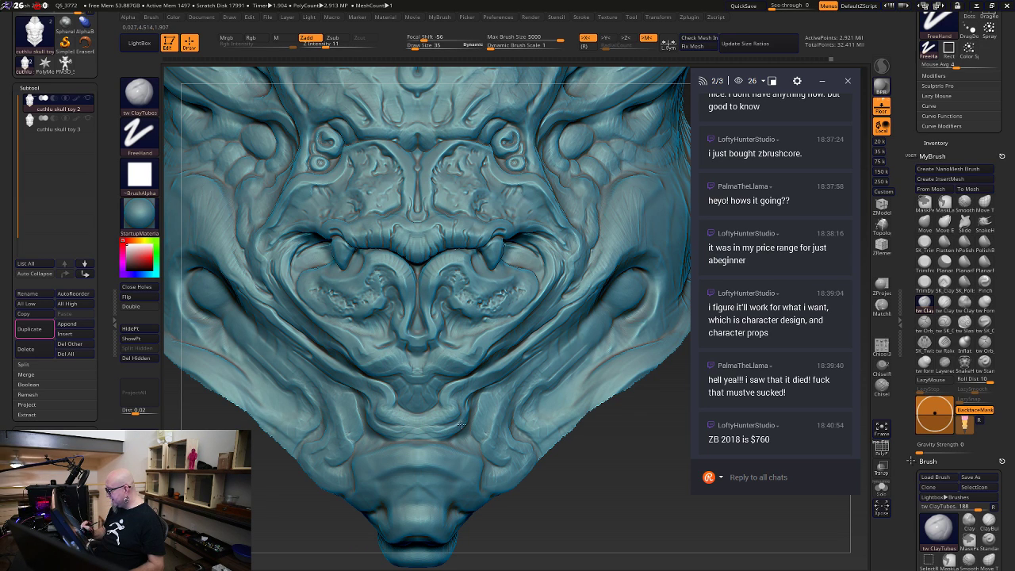
left_click_drag(558, 480, 483, 473)
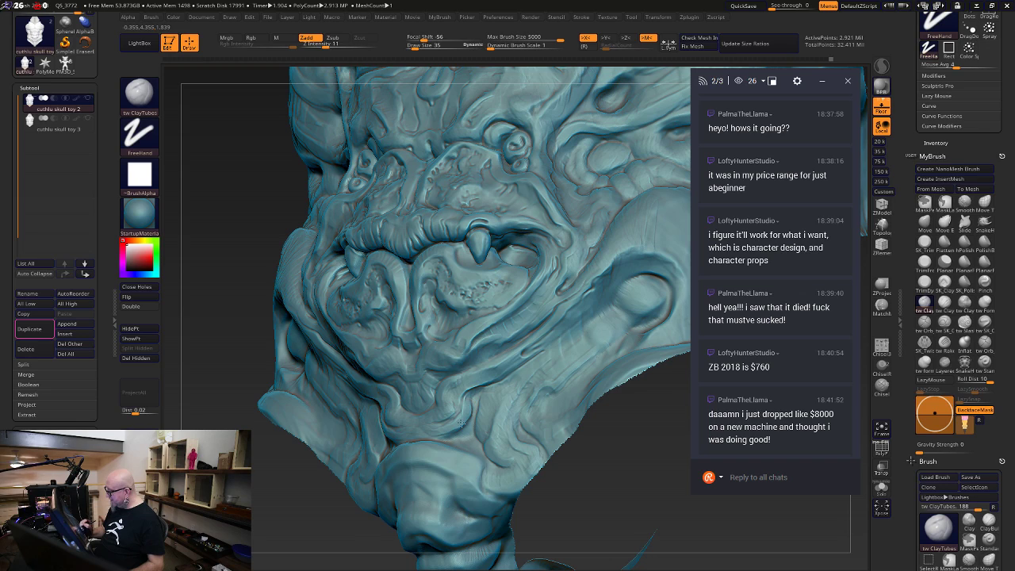
left_click_drag(396, 440, 441, 433)
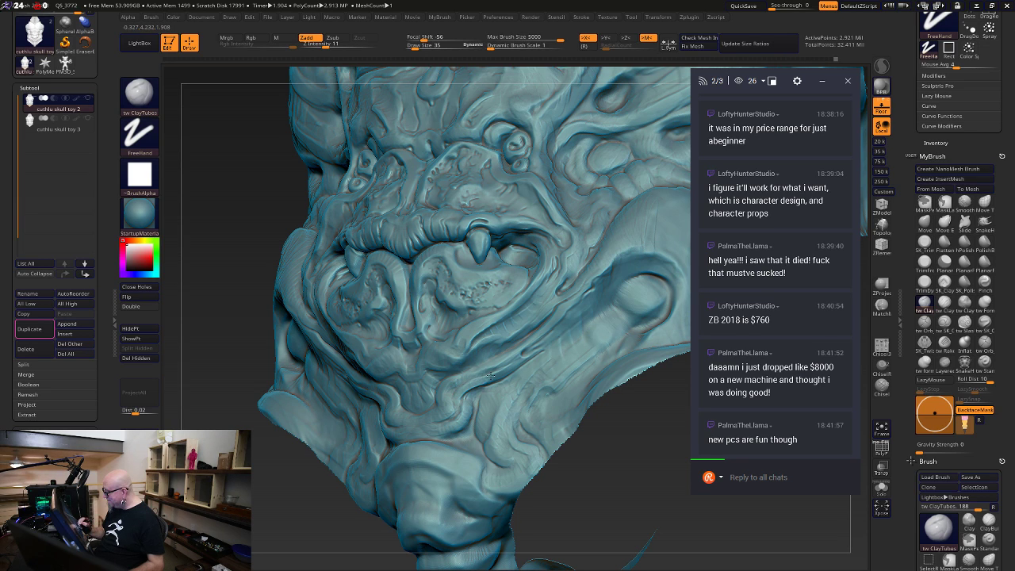
mouse_move(597, 490)
left_mouse_down("shift")
mouse_move(600, 506)
mouse_move(601, 498)
left_mouse_up("shift")
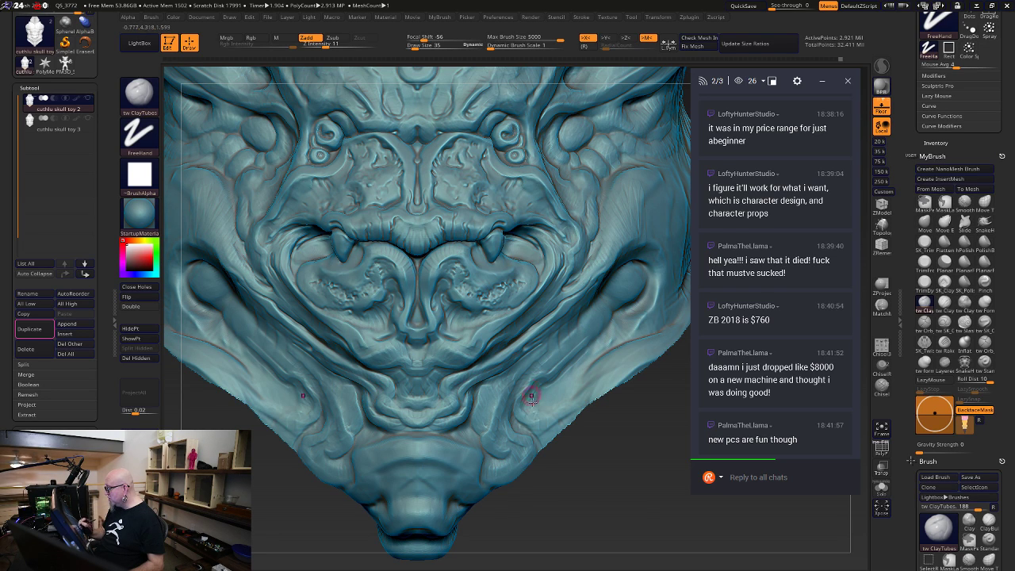
right_click_drag(531, 400, 460, 375)
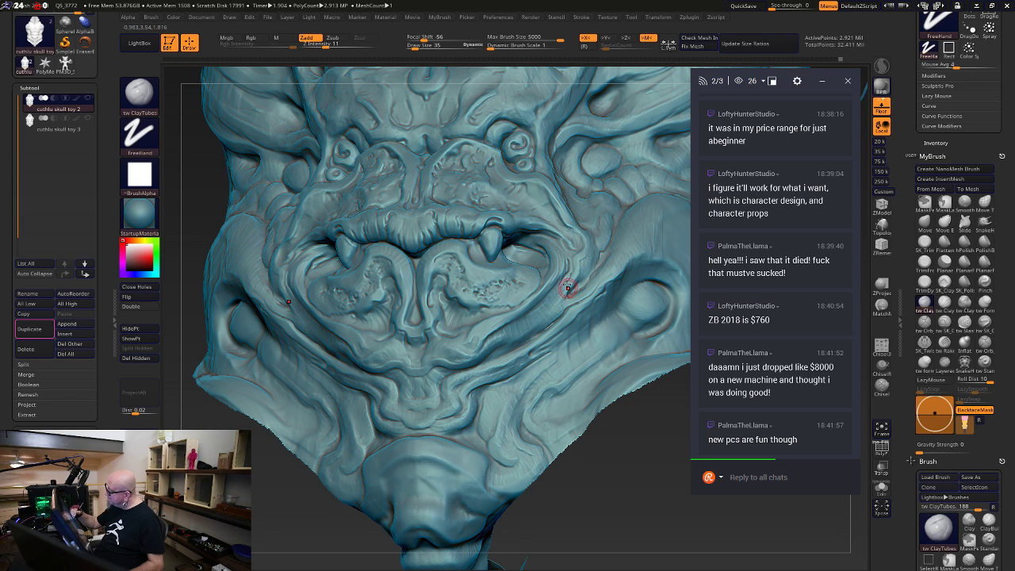
right_click_drag(612, 348, 601, 421)
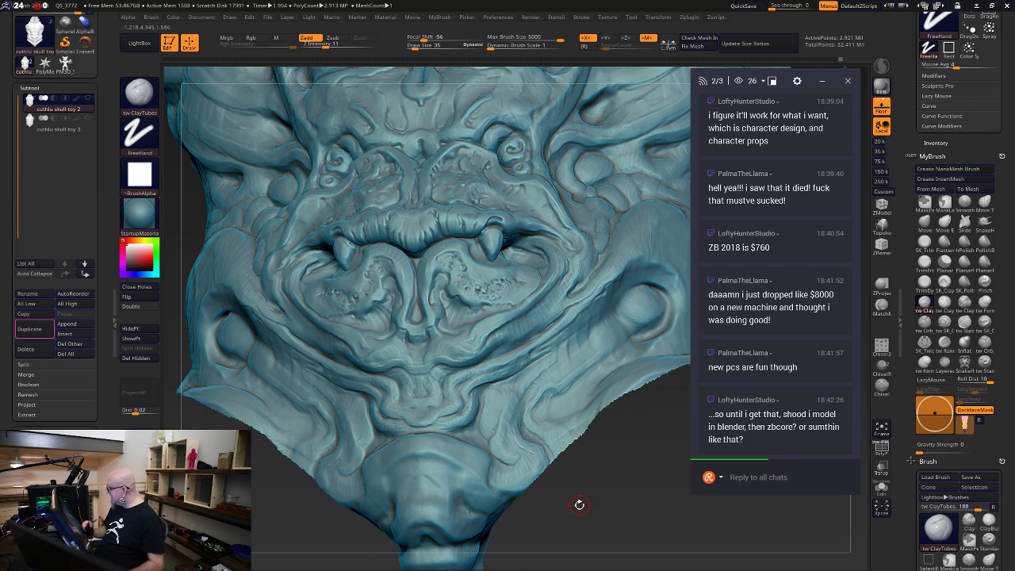
left_click_drag(593, 478, 595, 525)
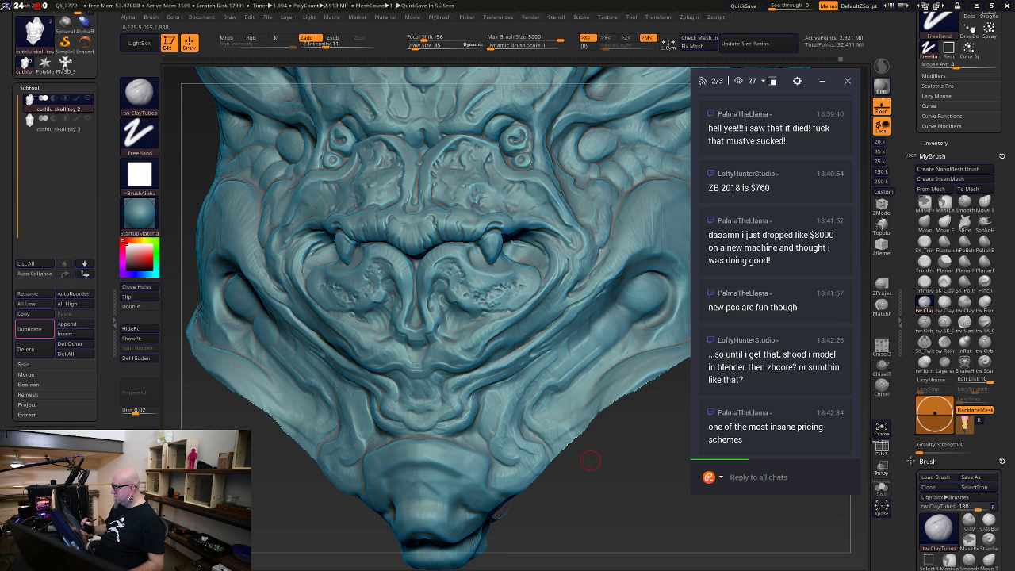
Sculpt small lumps and flowing folds on the outer cheeks between the round bulges and the mouth corners
mouse_move(590, 460)
left_mouse_down()
mouse_move(608, 452)
mouse_move(480, 287)
left_mouse_up()
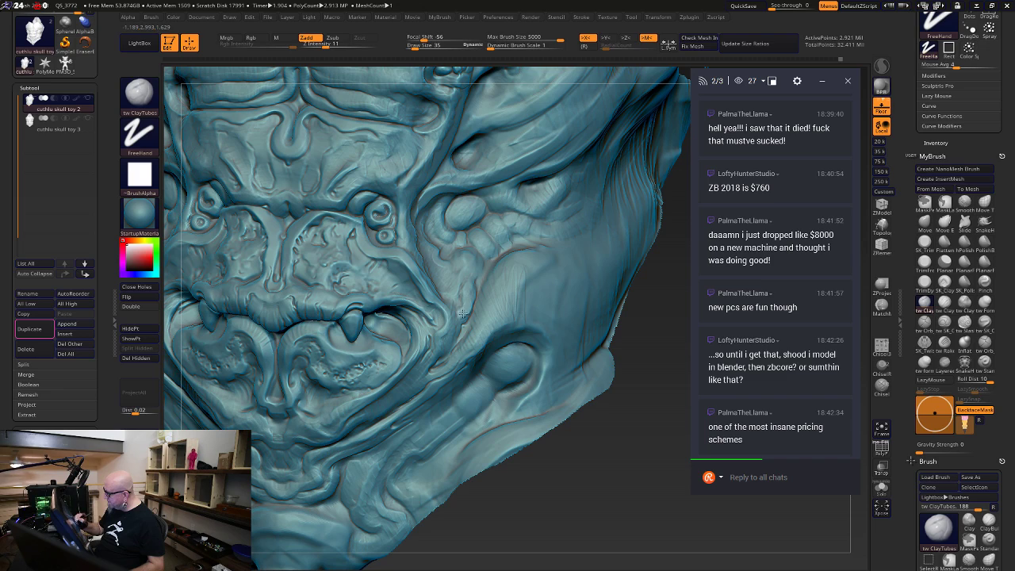
mouse_move(469, 288)
left_mouse_down()
mouse_move(480, 263)
mouse_move(463, 252)
mouse_move(454, 271)
mouse_move(445, 247)
mouse_move(457, 255)
left_mouse_up()
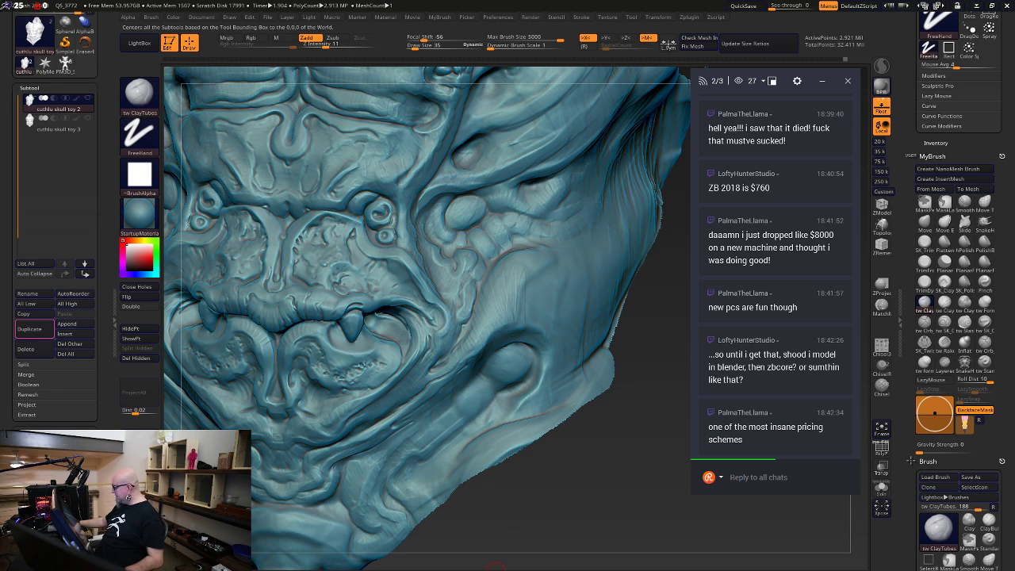
mouse_move(582, 492)
left_mouse_down()
mouse_move(562, 483)
mouse_move(612, 467)
left_mouse_up()
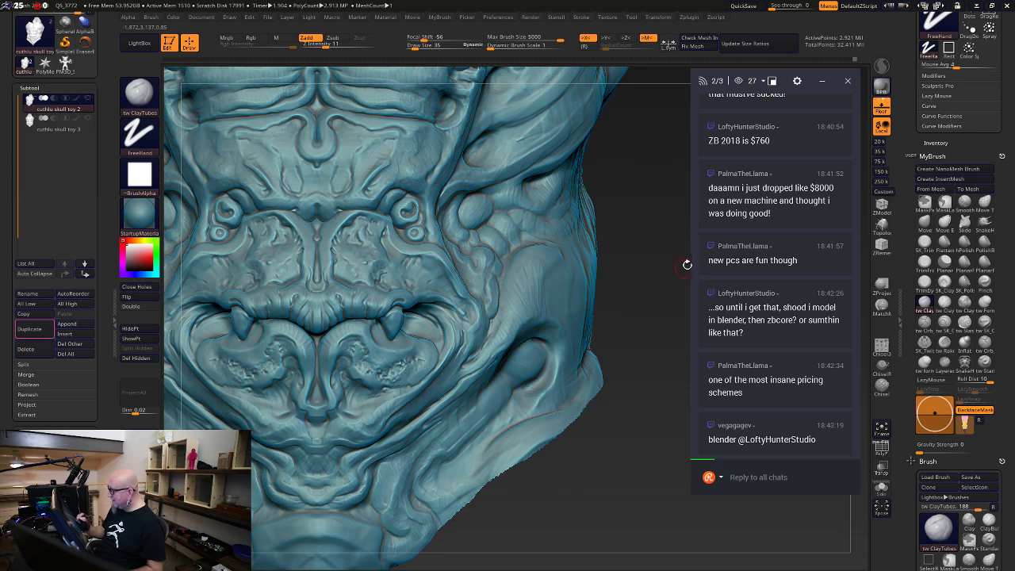
left_click_drag(687, 264, 415, 308)
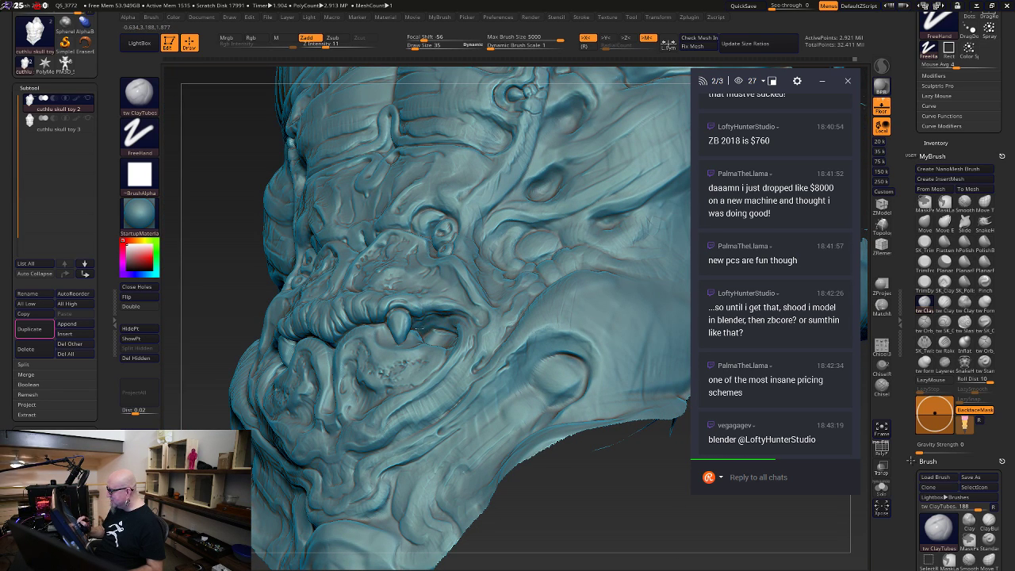
mouse_move(585, 504)
left_mouse_down()
mouse_move(607, 512)
mouse_move(600, 517)
left_mouse_up()
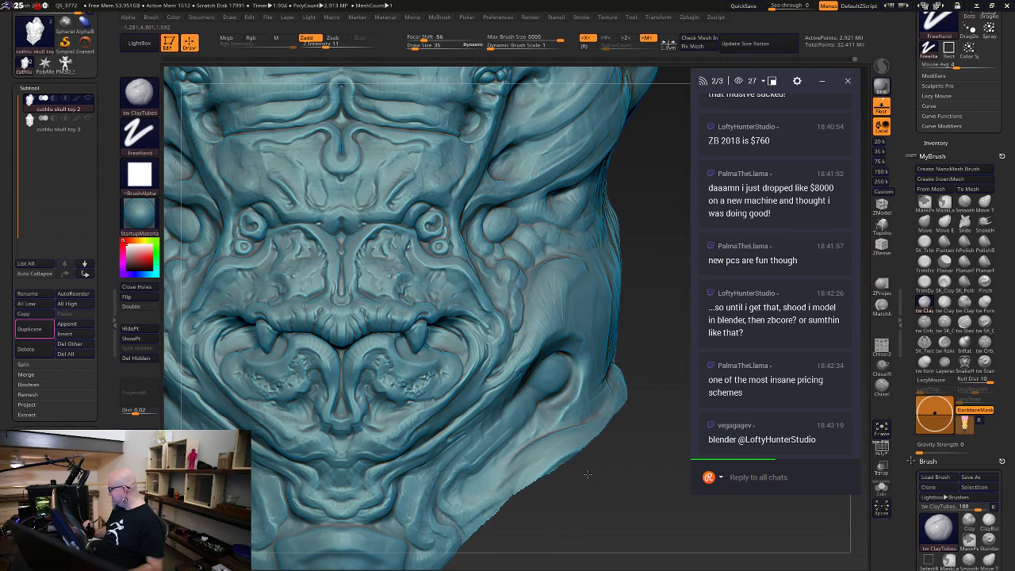
left_click_drag(588, 474, 553, 497)
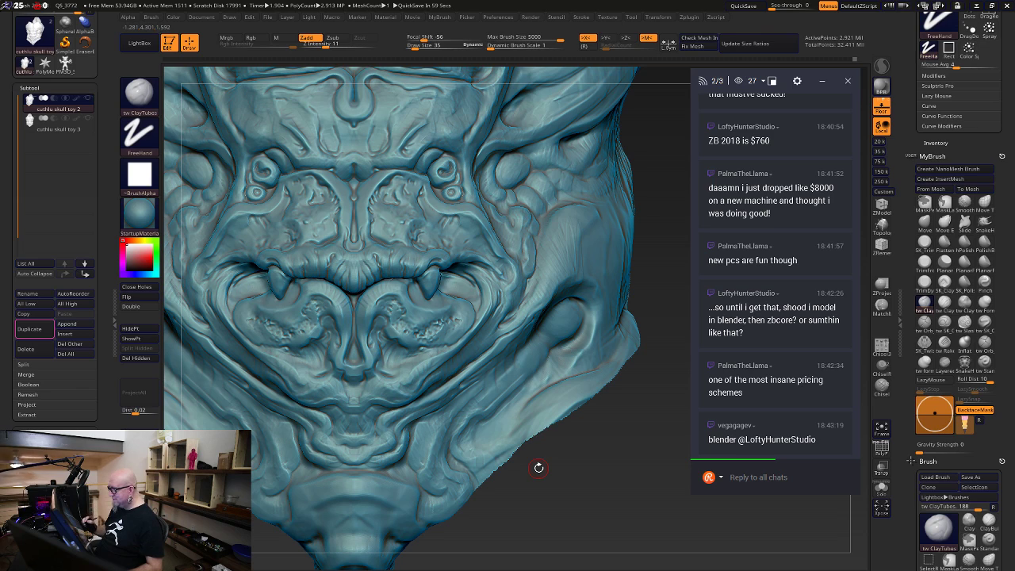
Build up and smooth the recessed surface behind the fangs inside the mouth corners
left_click_drag(538, 468, 536, 448)
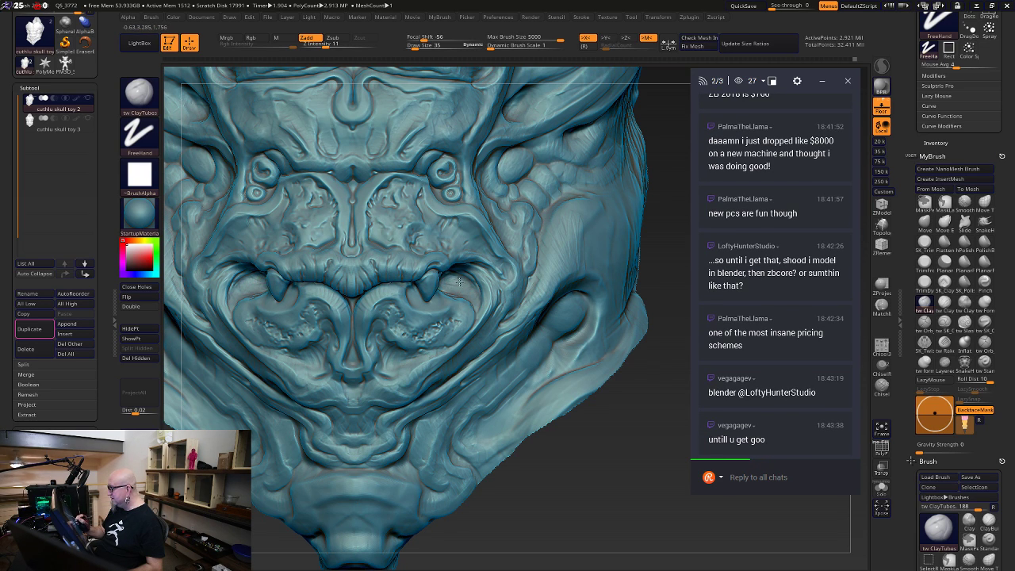
left_click_drag(588, 488, 584, 437)
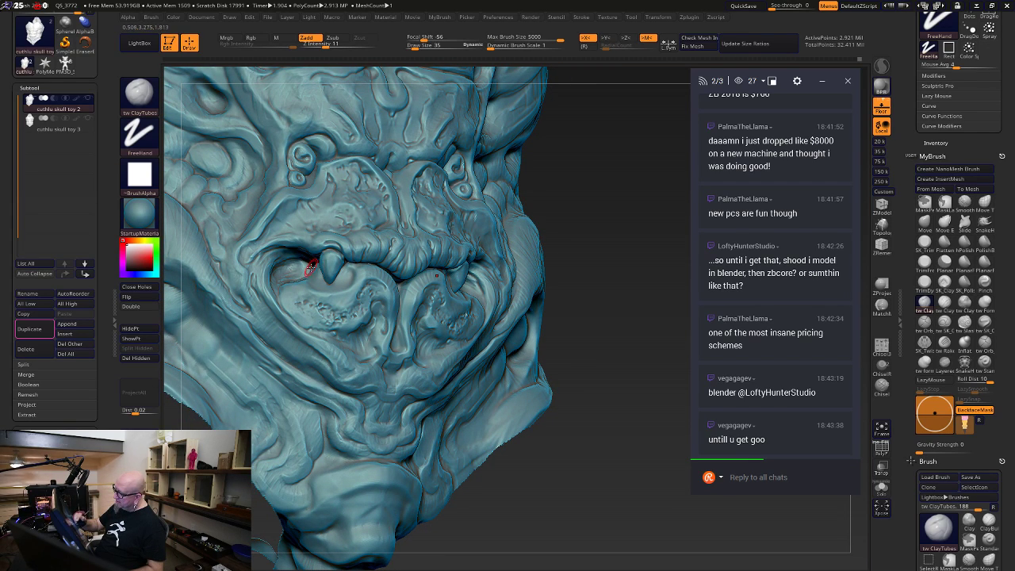
key("shift")
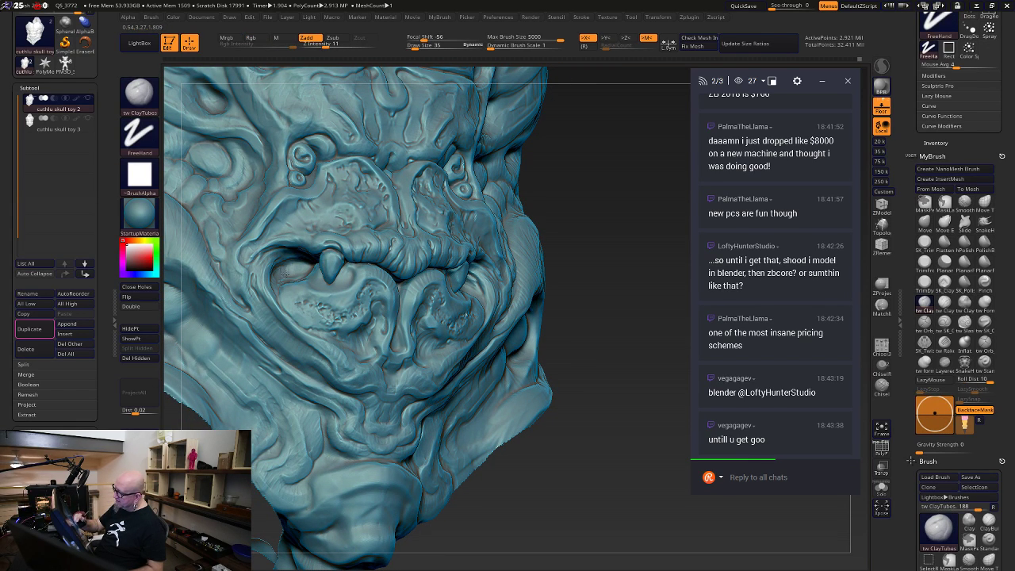
mouse_move(522, 440)
left_mouse_down()
mouse_move(613, 476)
mouse_move(602, 468)
left_mouse_up()
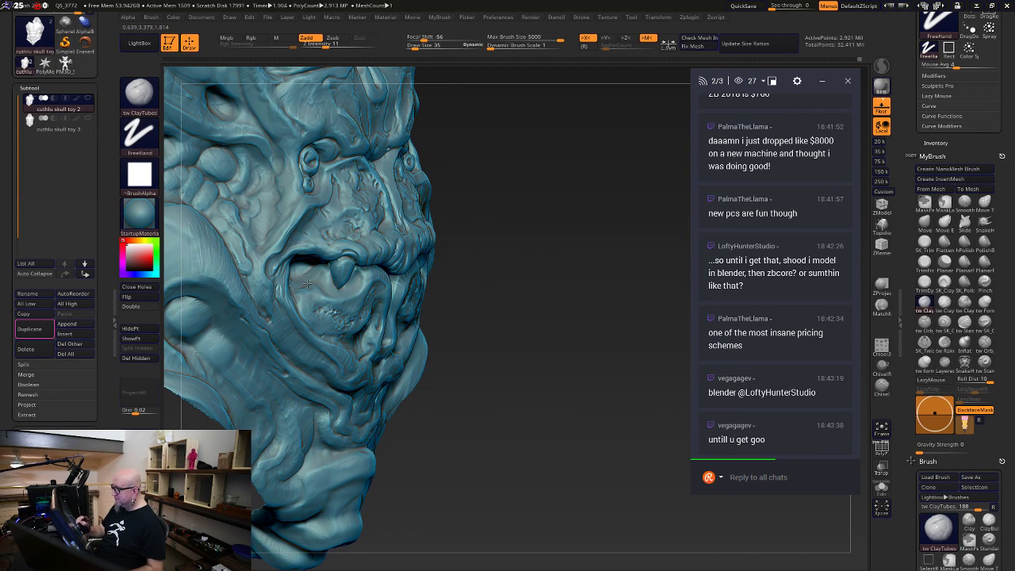
left_click_drag(594, 265, 587, 242, "shift")
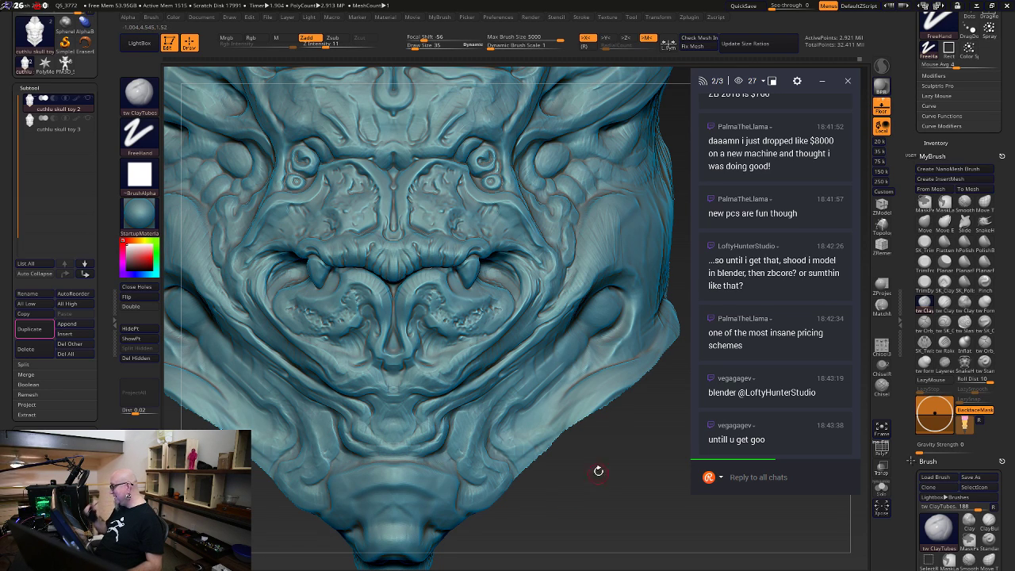
Refine the drip-like folds between the spiral curls and the outer cheeks with the tw ClayTubes brush
mouse_move(597, 471)
left_mouse_down()
mouse_move(664, 487)
mouse_move(519, 538)
mouse_move(595, 448)
mouse_move(652, 411)
mouse_move(630, 389)
mouse_move(602, 392)
mouse_move(646, 385)
mouse_move(637, 390)
left_mouse_up()
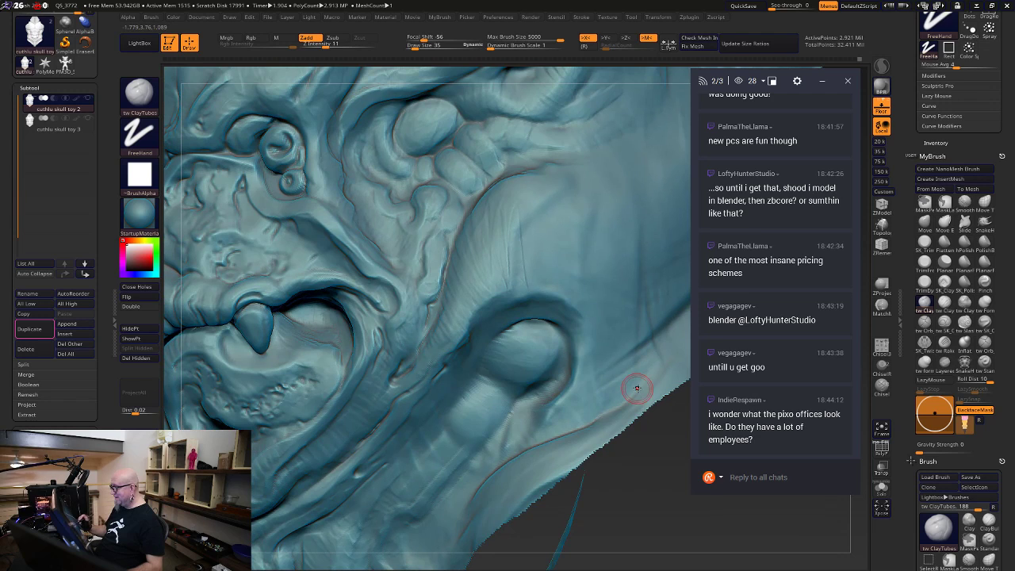
left_click_drag(651, 485, 593, 553, "alt")
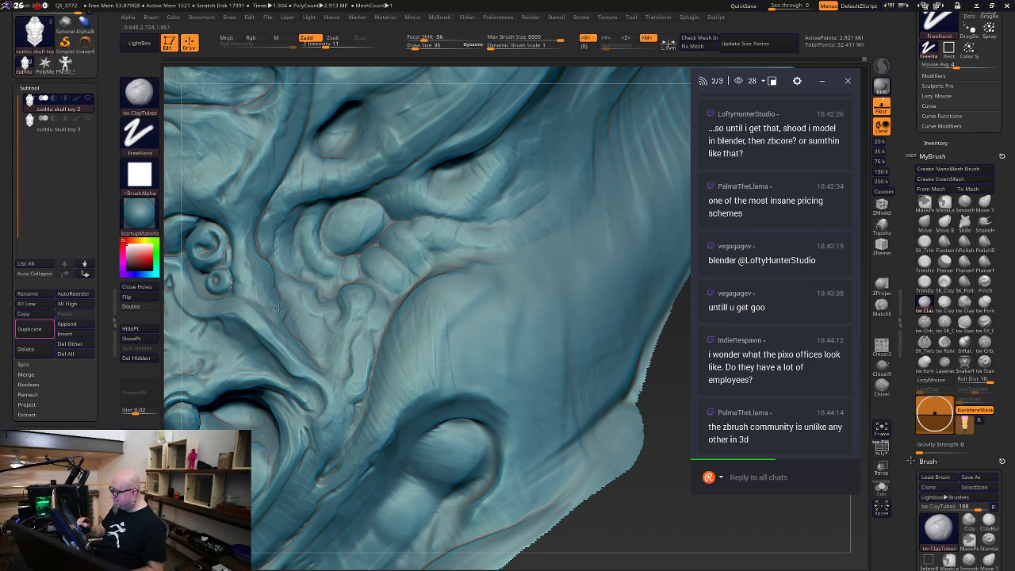
mouse_move(635, 523)
left_mouse_down()
mouse_move(559, 408)
mouse_move(512, 441)
mouse_move(580, 504)
mouse_move(618, 489)
mouse_move(500, 478)
mouse_move(555, 460)
mouse_move(582, 392)
mouse_move(563, 286)
mouse_move(379, 273)
left_mouse_up()
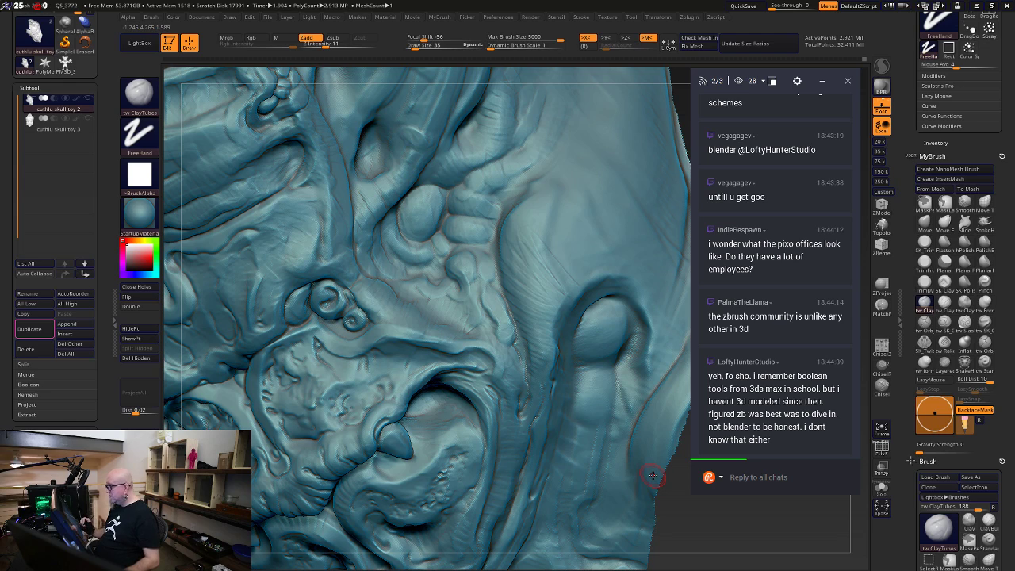
Carve creases into the cheek folds beneath the oval bulge, using the tw Orb_Cracks and tw Slash brushes
left_click(924, 321)
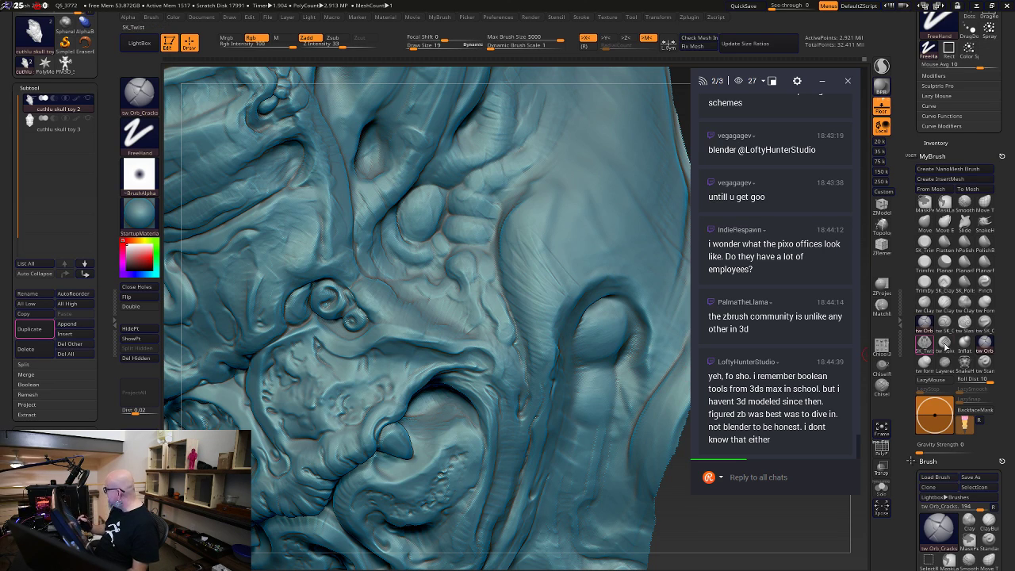
left_click(965, 322)
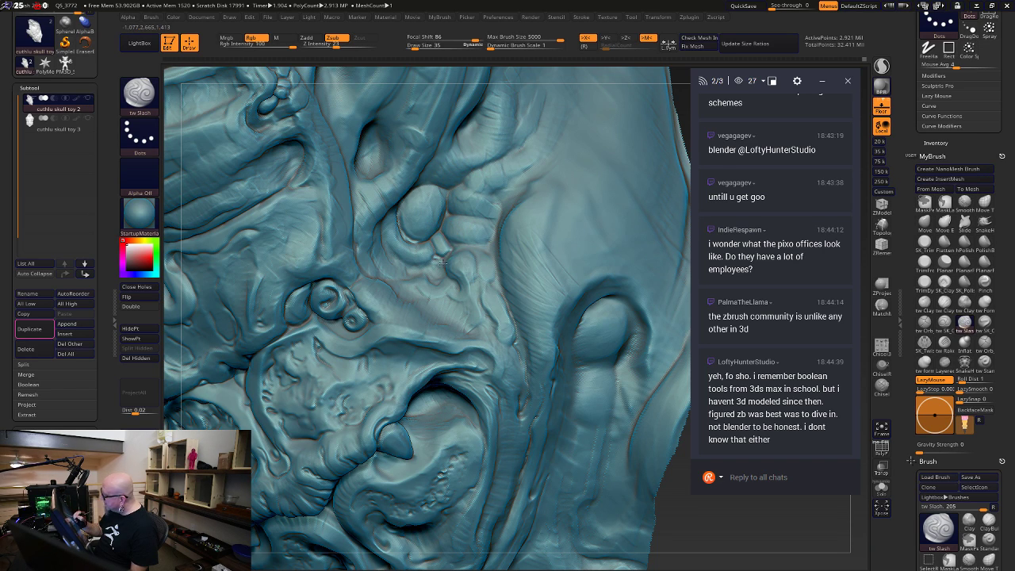
mouse_move(687, 508)
left_mouse_down()
mouse_move(695, 501)
mouse_move(664, 463)
left_mouse_up()
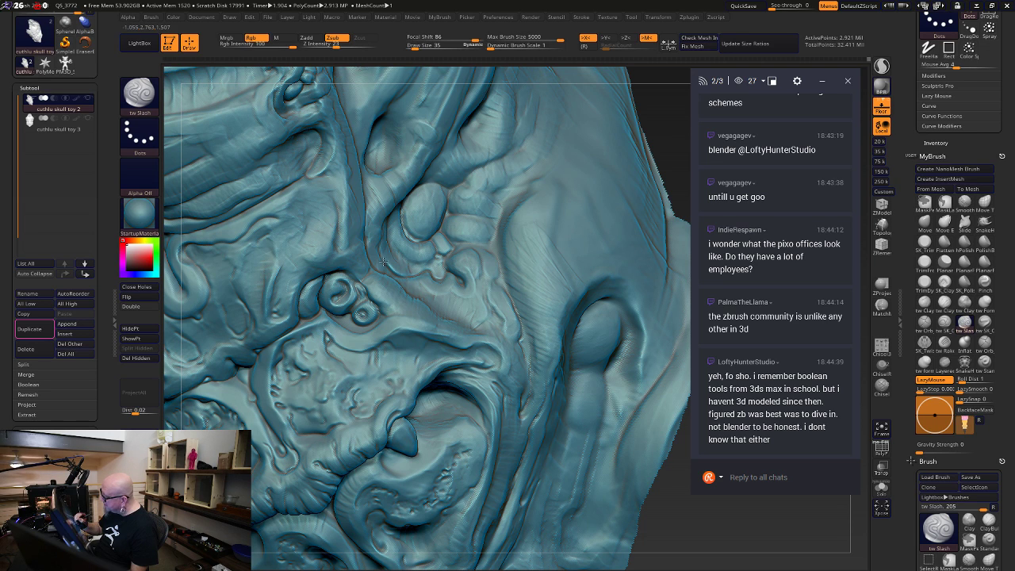
left_click_drag(657, 485, 574, 451)
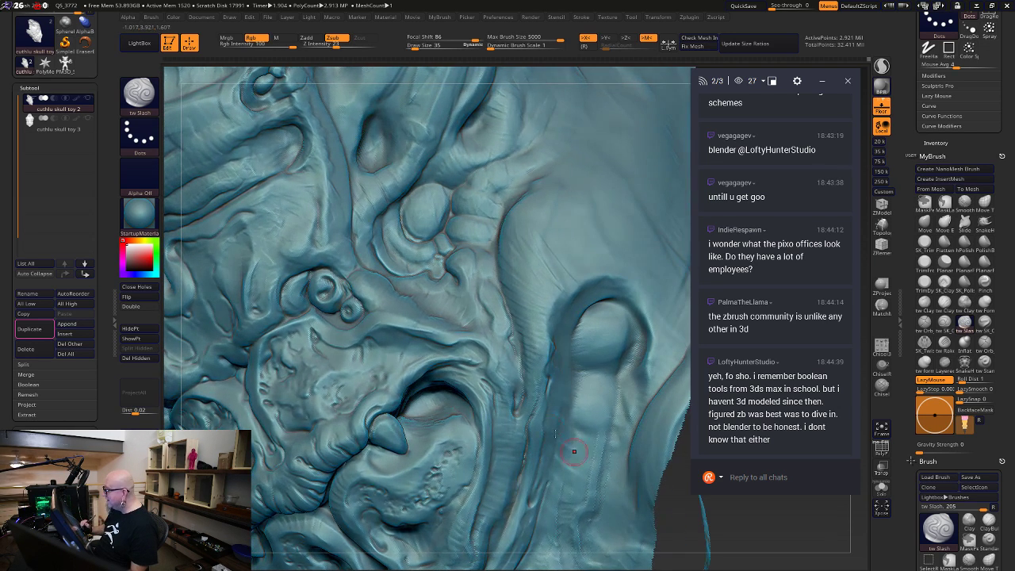
Cut and soften fine slashes in the fold beside the oval bulge with tw Slash, setting Draw Size to 24 and then 19
key("space")
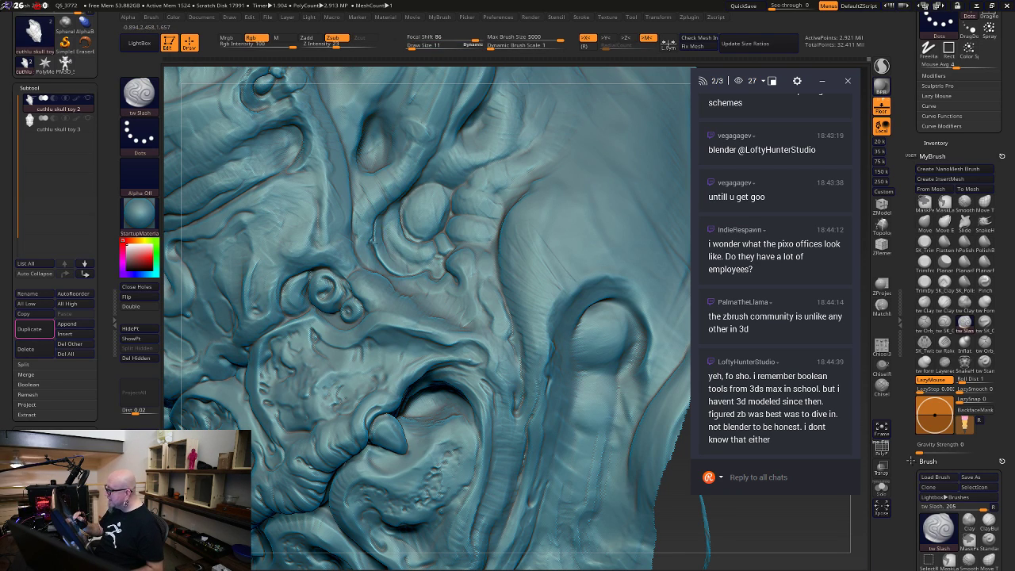
key("space")
left_click_drag(382, 233, 378, 234)
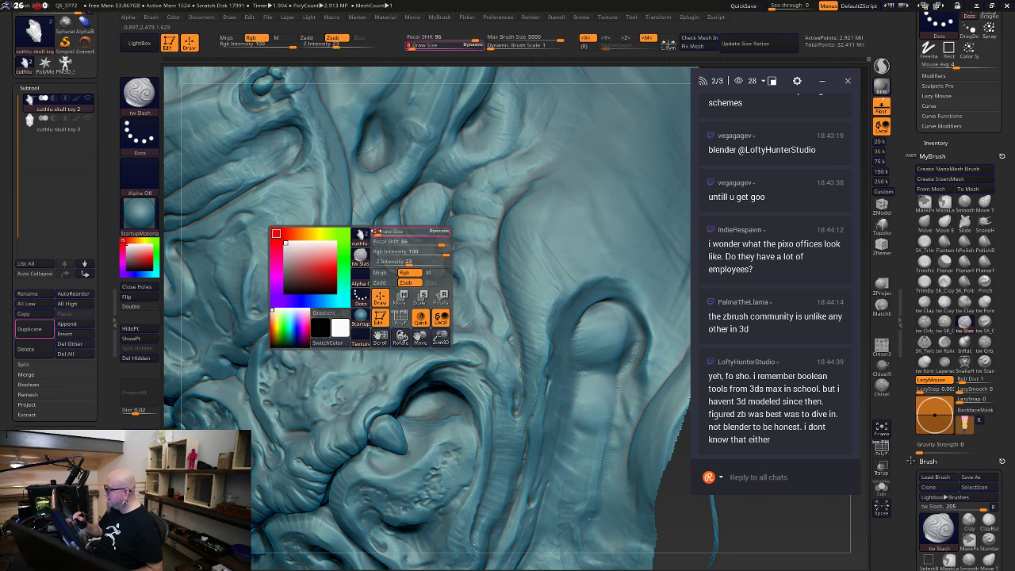
key("shift")
key("space")
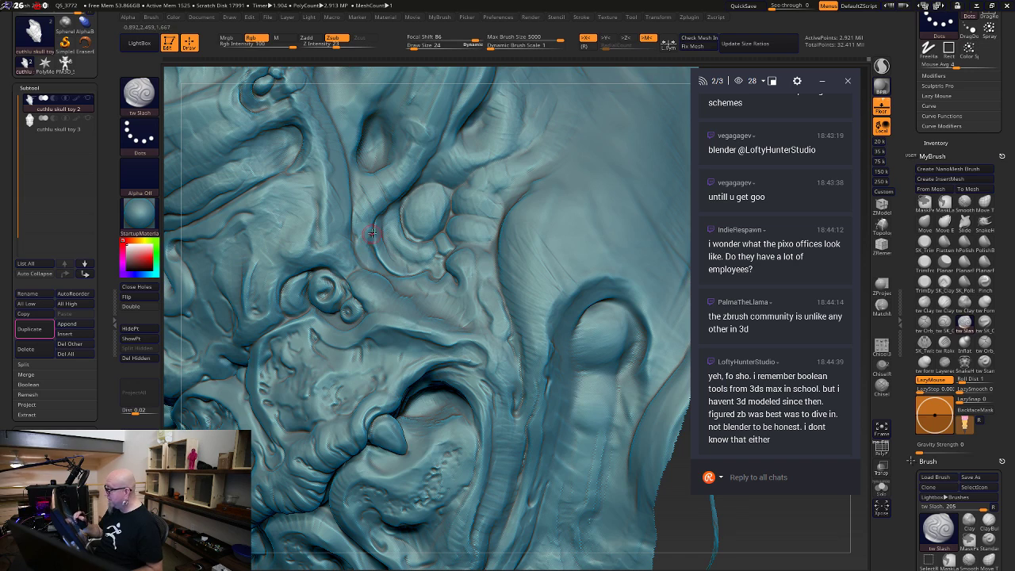
key("space")
left_click_drag(372, 231, 371, 230)
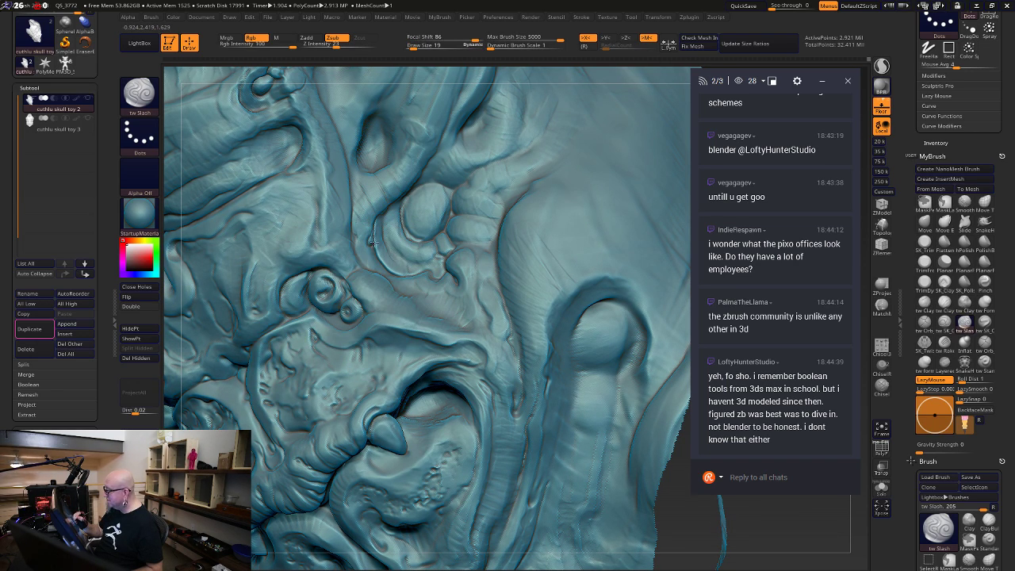
key("shift")
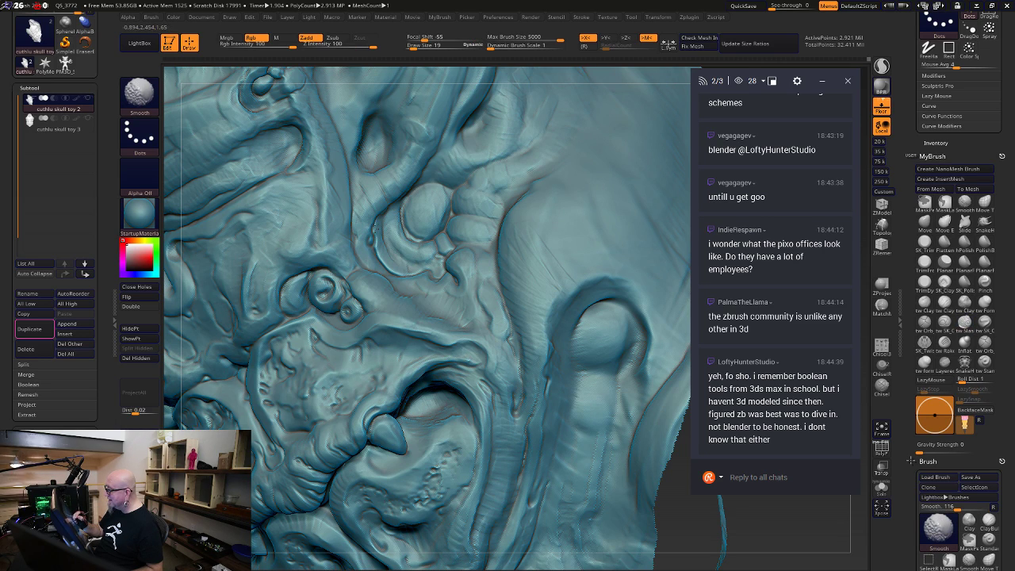
Cut and soften fine tw Slash creases around the small bead-like bump at the inner tip of the fold beside the oval bulge
left_click_drag(376, 225, 380, 208, "shift")
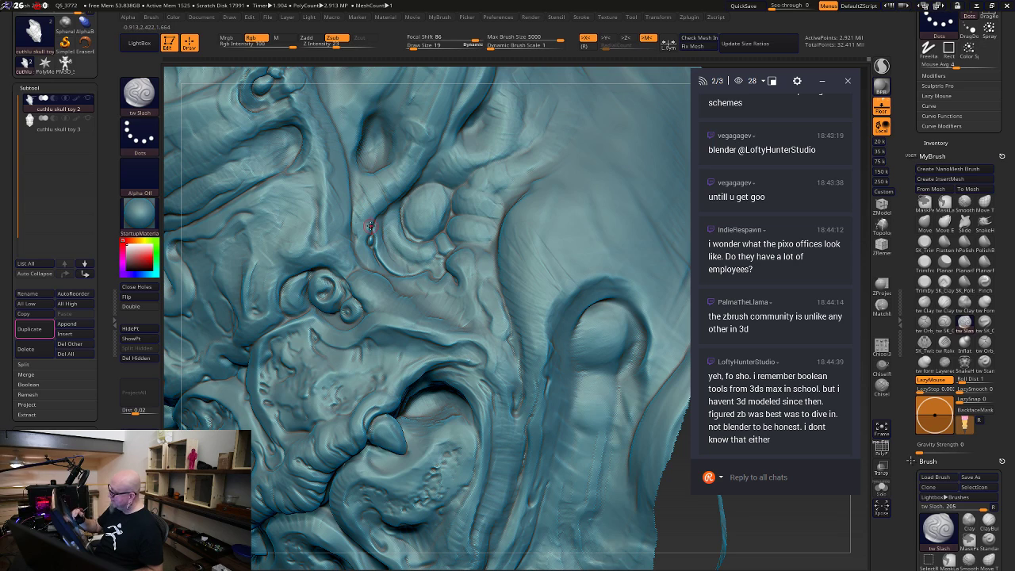
left_click_drag(364, 223, 350, 197)
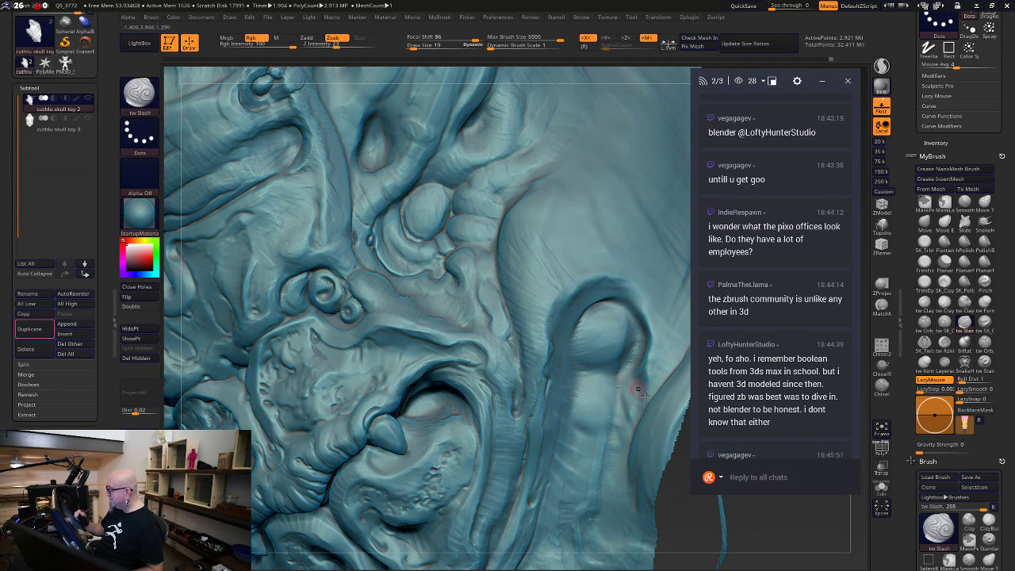
mouse_move(769, 519)
left_mouse_down()
mouse_move(760, 523)
mouse_move(745, 495)
left_mouse_up()
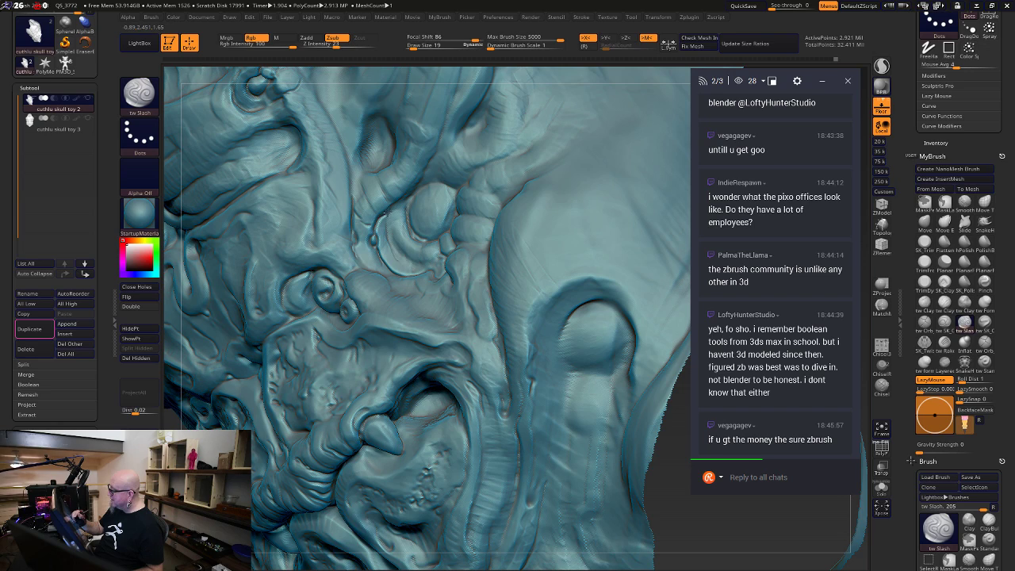
key("shift")
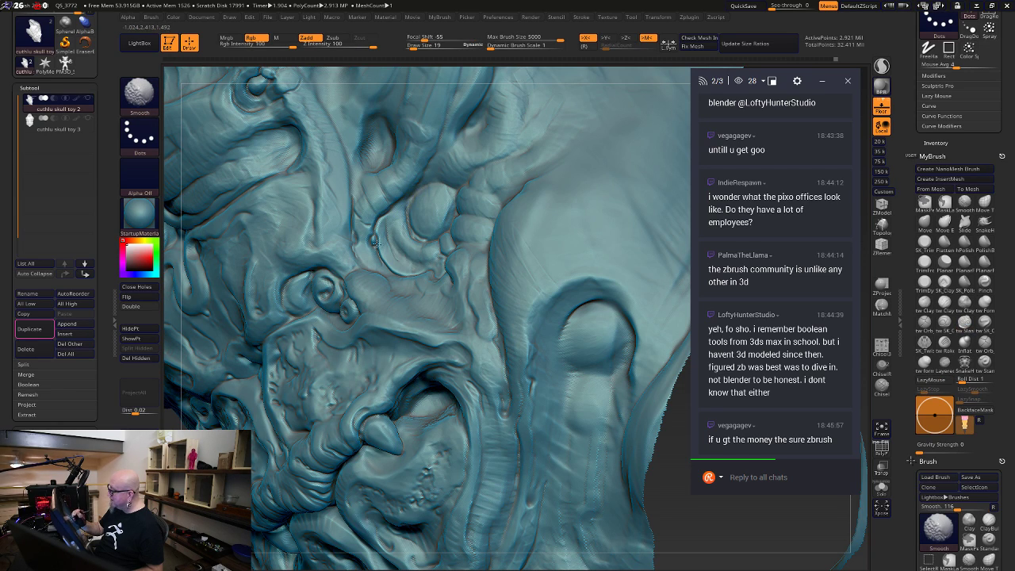
key("alt")
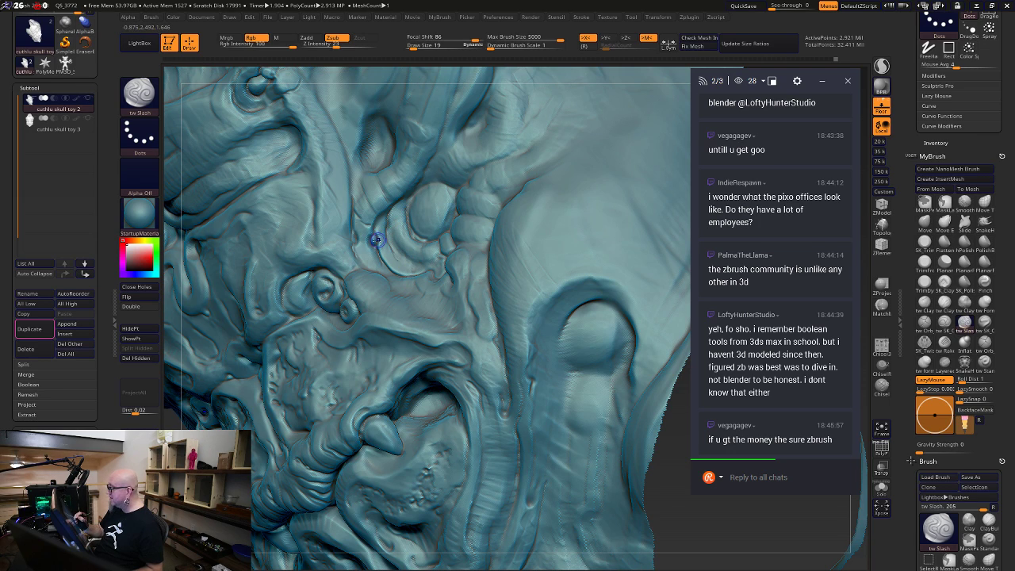
key("shift")
key("alt")
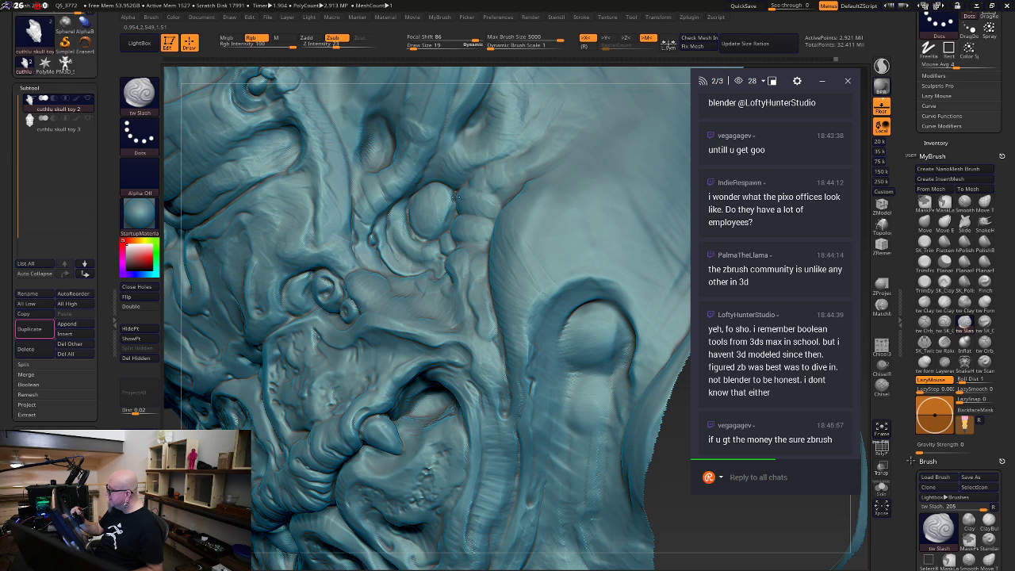
Slash and smooth the creases around the oval bulge where it meets the neighbouring outer cheek folds
left_click_drag(609, 73, 581, 184, "alt")
left_click_drag(679, 527, 687, 466)
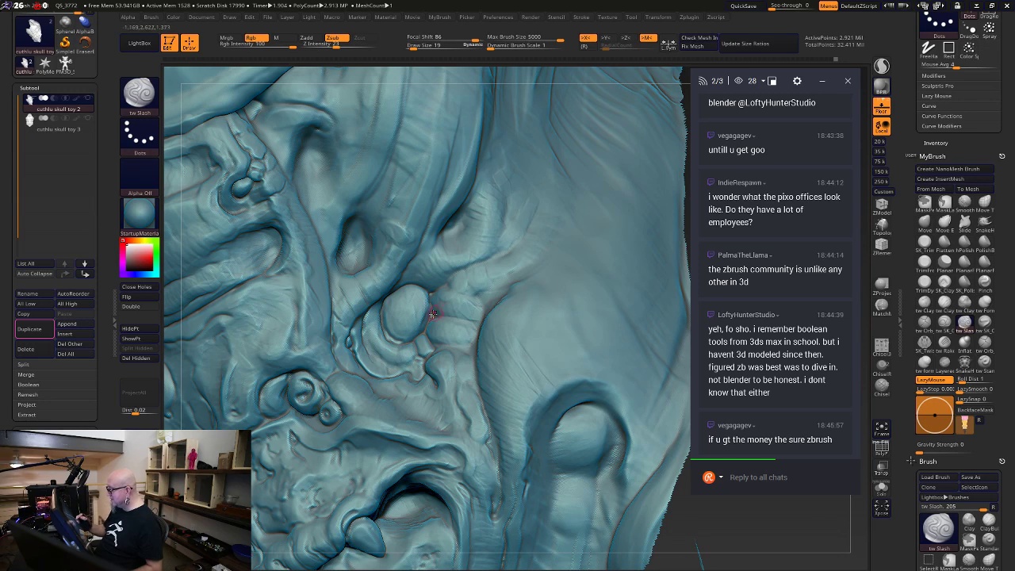
key("shift")
mouse_move(426, 296)
left_mouse_down("shift")
mouse_move(422, 314)
mouse_move(401, 319)
left_mouse_up("shift")
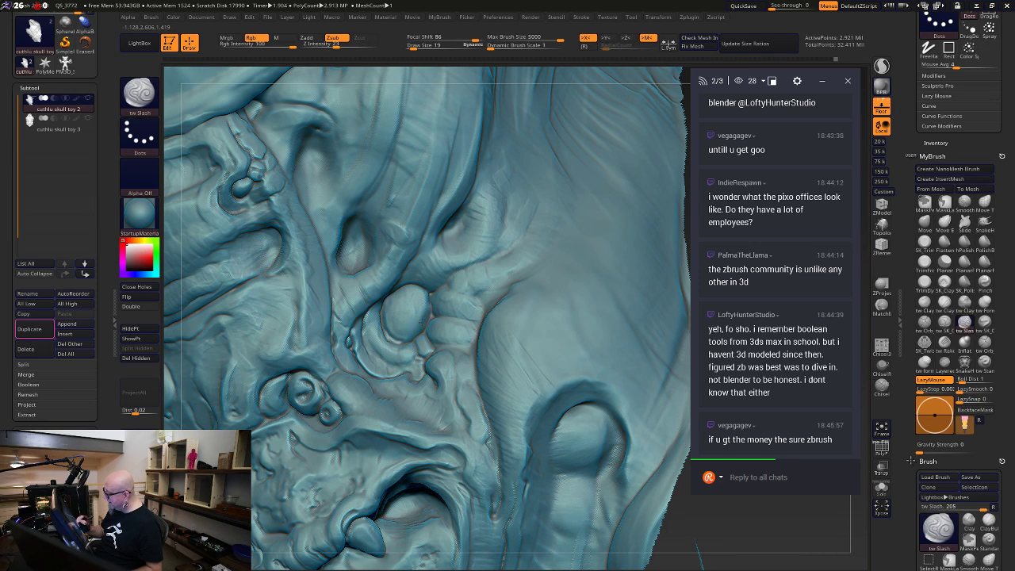
key("shift")
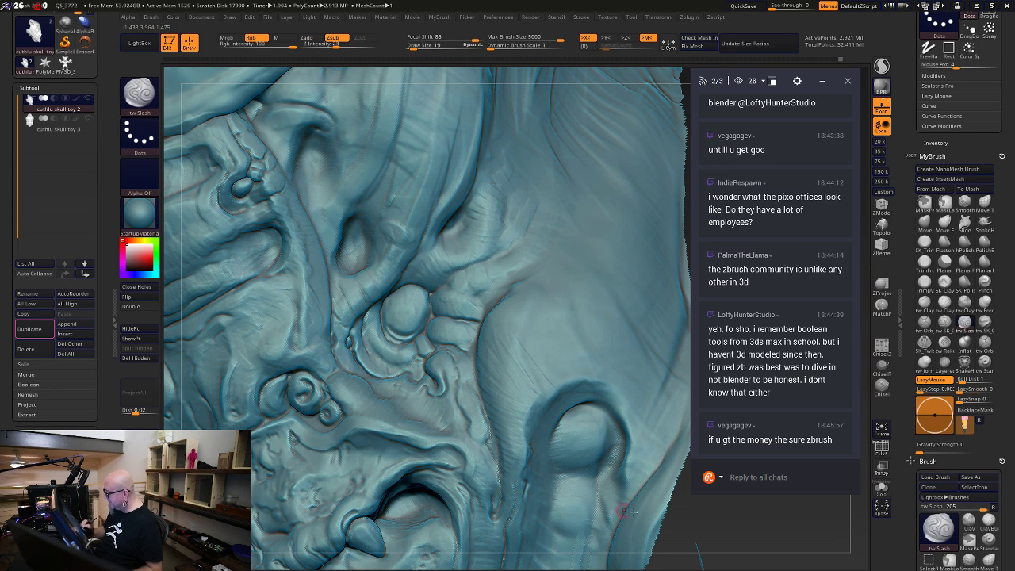
Carve and soften fine tw Slash creases between the spiral curl and oval bulge and across the brow plate above them
mouse_move(692, 527)
left_mouse_down("alt")
mouse_move(637, 481)
mouse_move(566, 441)
mouse_move(558, 448)
left_mouse_up("alt")
mouse_move(611, 502)
left_mouse_down()
mouse_move(520, 458)
mouse_move(572, 544)
left_mouse_up()
left_click_drag(606, 430, 579, 540, "alt")
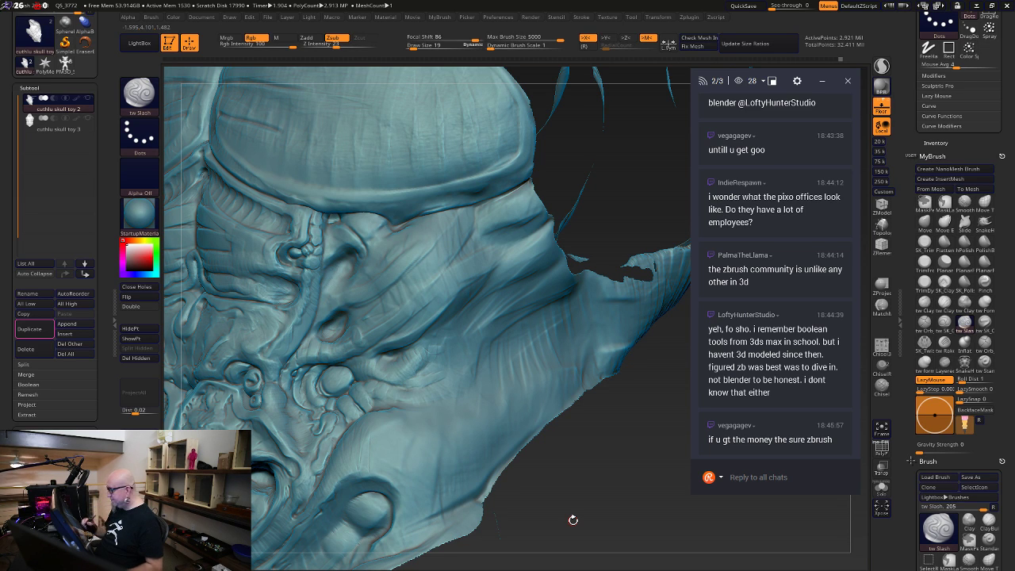
left_click_drag(561, 528, 587, 432)
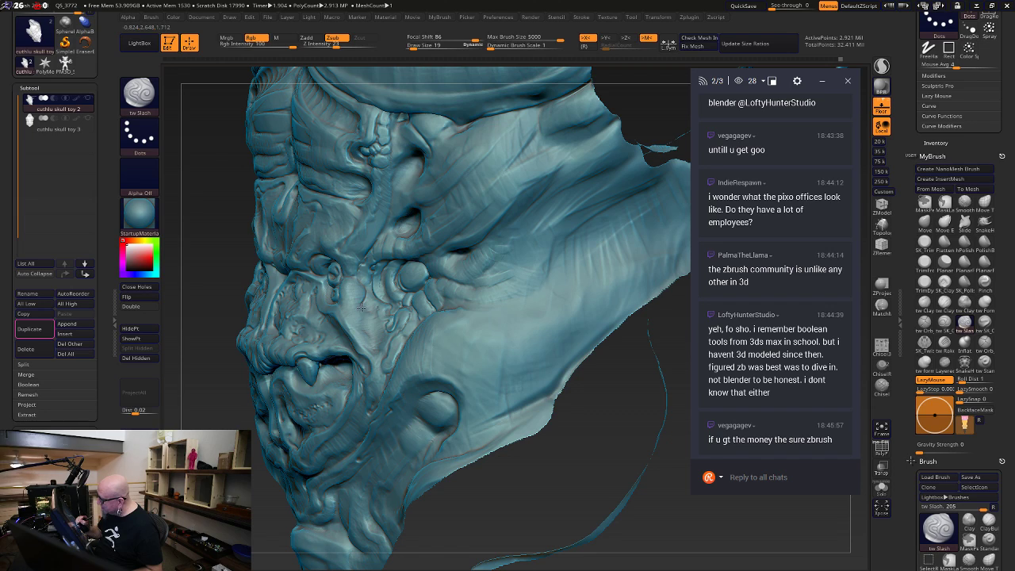
mouse_move(364, 305)
left_mouse_down()
mouse_move(380, 280)
mouse_move(364, 295)
mouse_move(365, 287)
left_mouse_up()
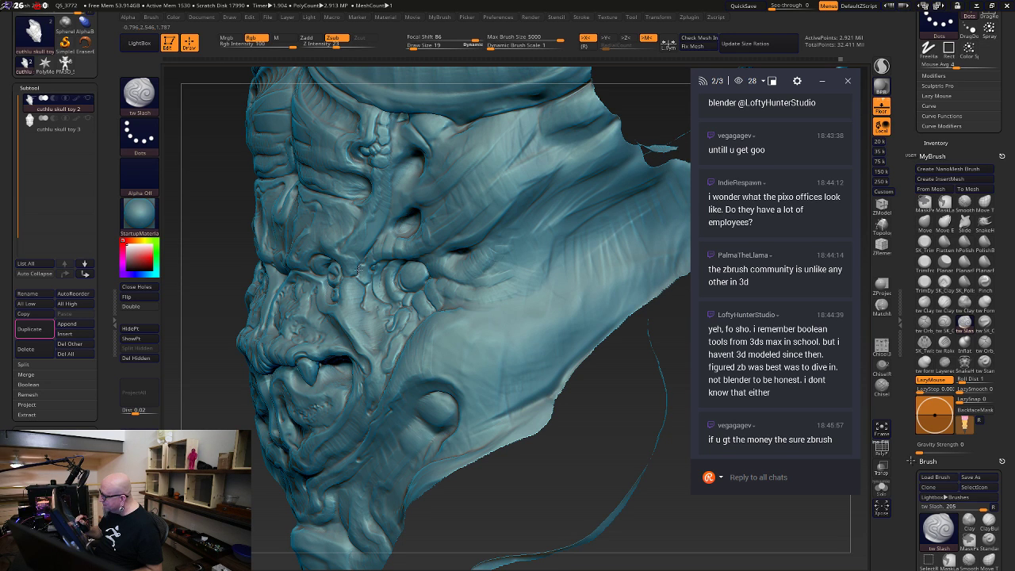
mouse_move(544, 501)
left_mouse_down()
mouse_move(597, 454)
mouse_move(569, 446)
left_mouse_up()
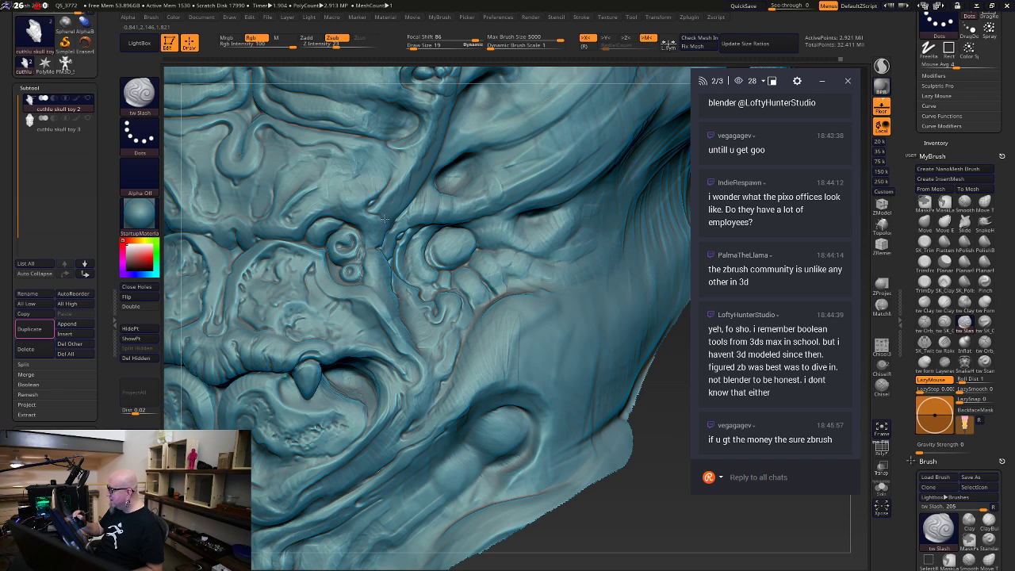
key("shift")
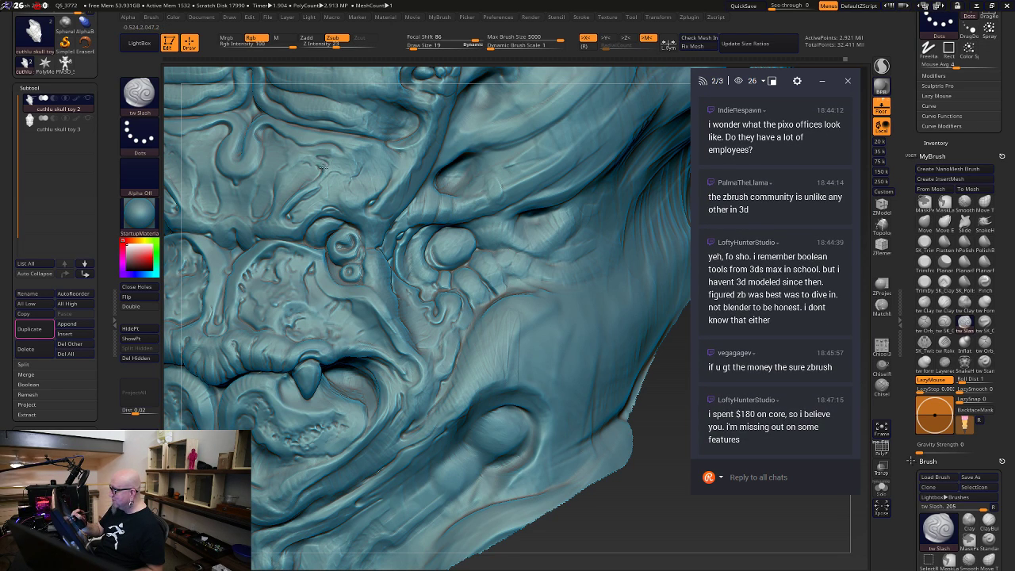
Check the whole torso from the front and select the tw ClayTubes brush
mouse_move(646, 517)
left_mouse_down()
mouse_move(611, 516)
mouse_move(537, 468)
mouse_move(552, 471)
left_mouse_up()
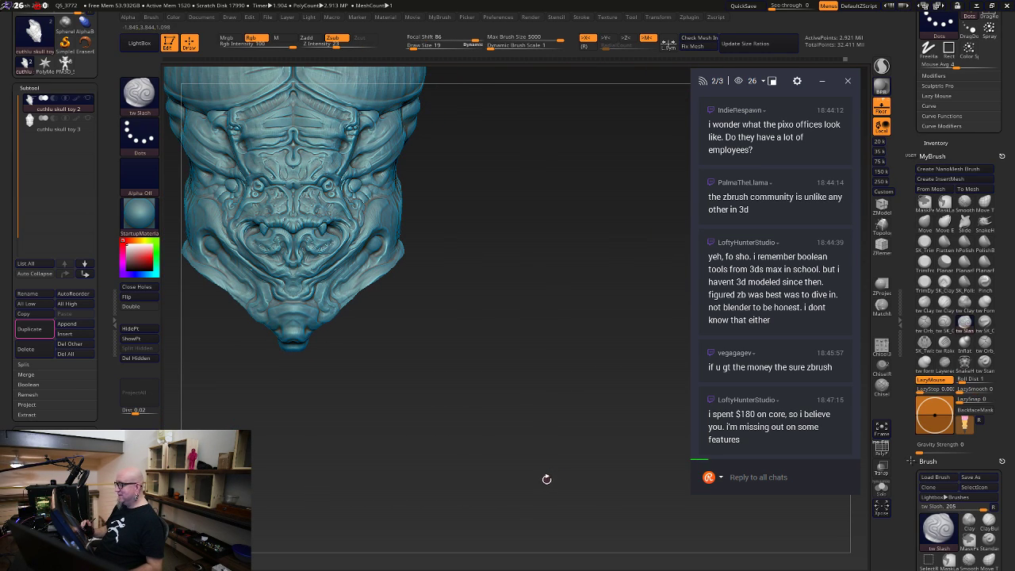
left_click_drag(482, 456, 552, 461, "alt")
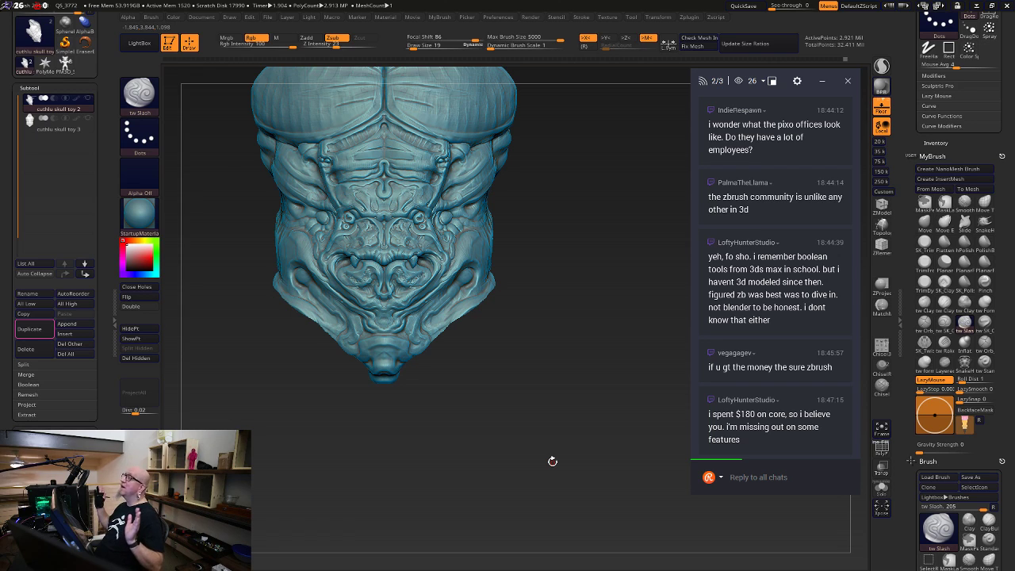
left_click_drag(568, 425, 588, 468, "alt")
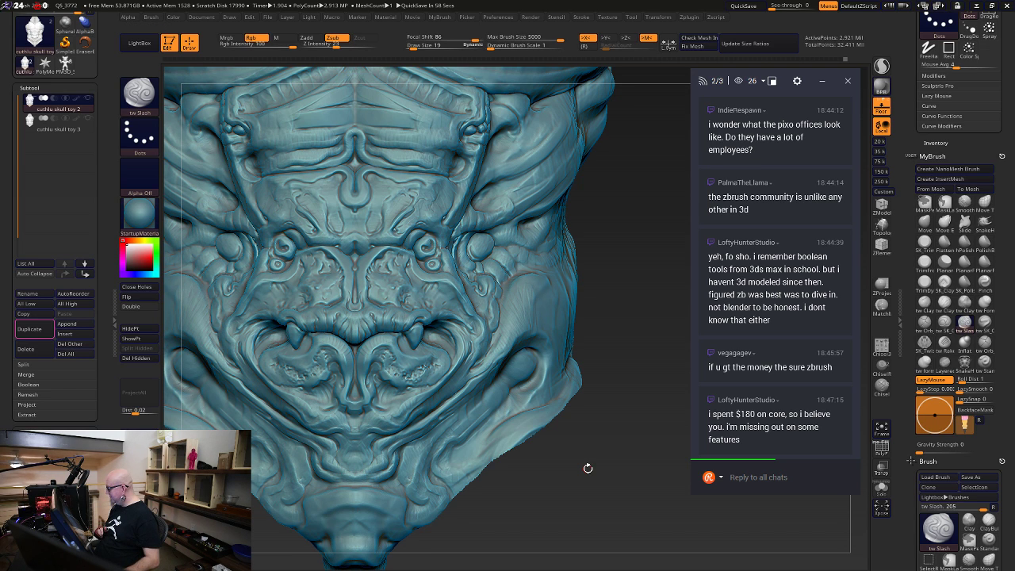
mouse_move(588, 467)
left_mouse_down("alt")
mouse_move(644, 530)
mouse_move(646, 516)
left_mouse_up("alt")
left_click(925, 302)
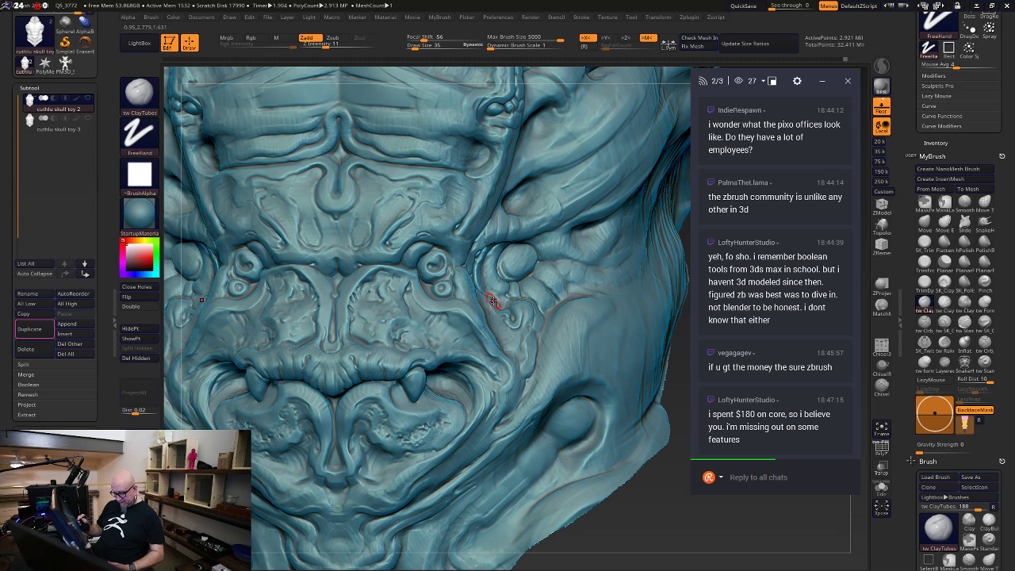
left_click_drag(631, 505, 632, 505)
Place the transform gizmo on the outer cheek and show its list of Transform Type primitives and deformers
key("w")
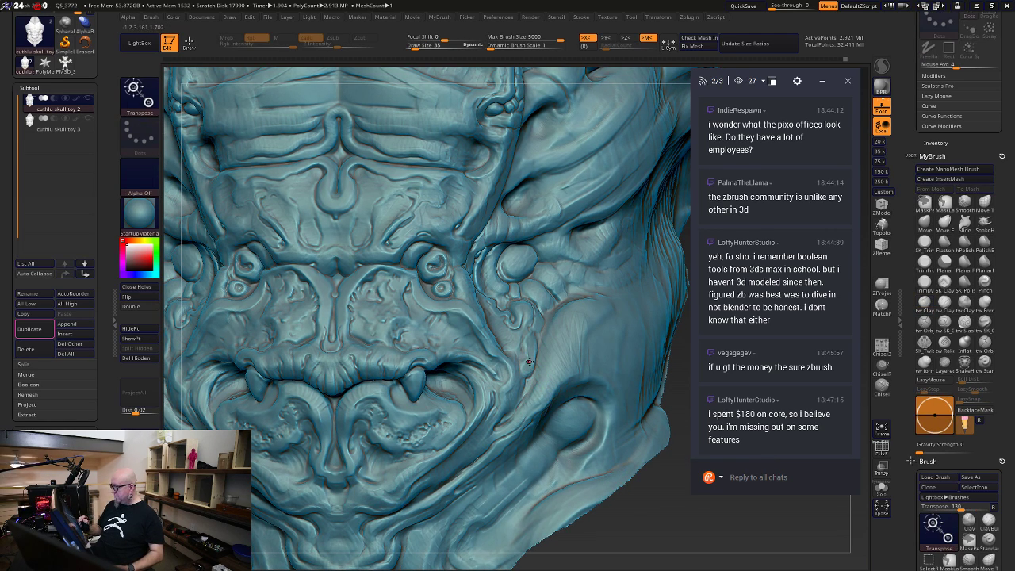
left_click(605, 369)
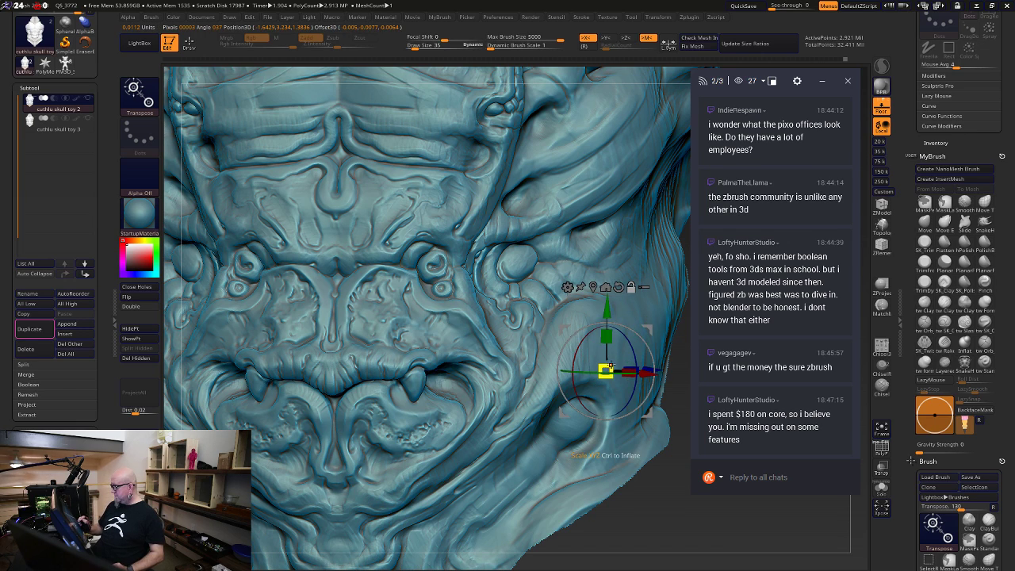
left_click(567, 288)
left_click(657, 354)
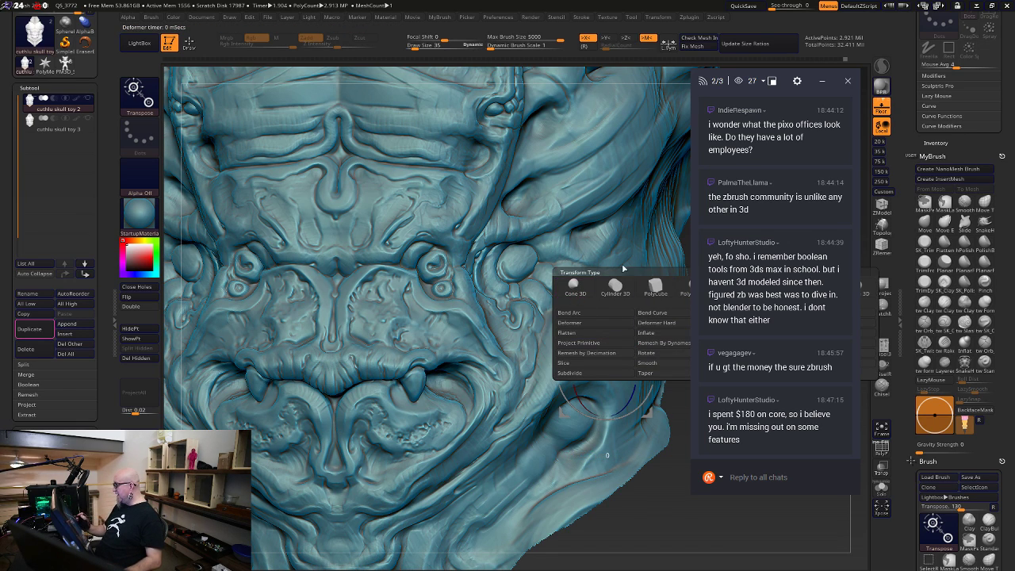
left_click_drag(603, 524, 322, 509, "alt")
left_click(286, 271)
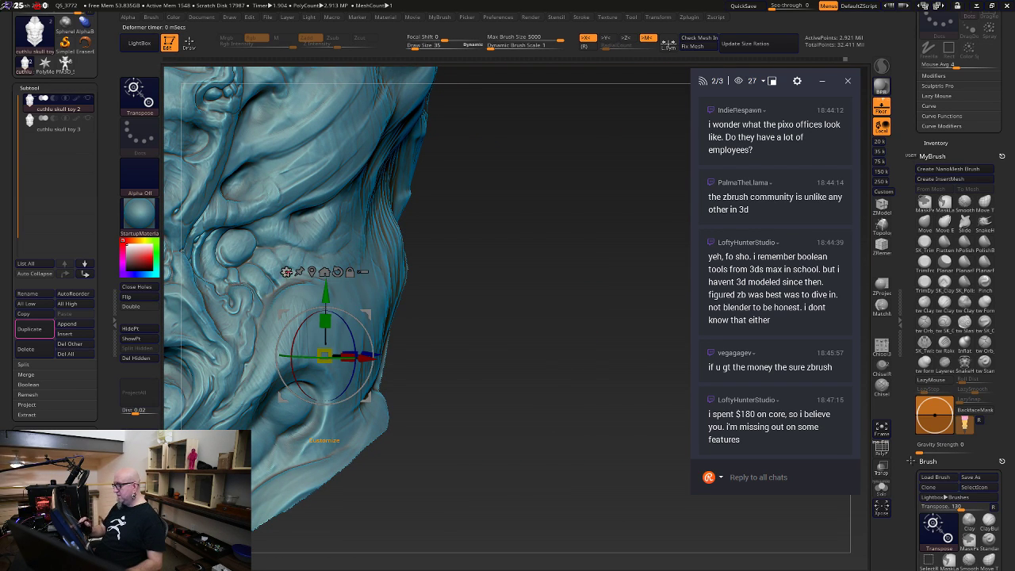
left_click(287, 272)
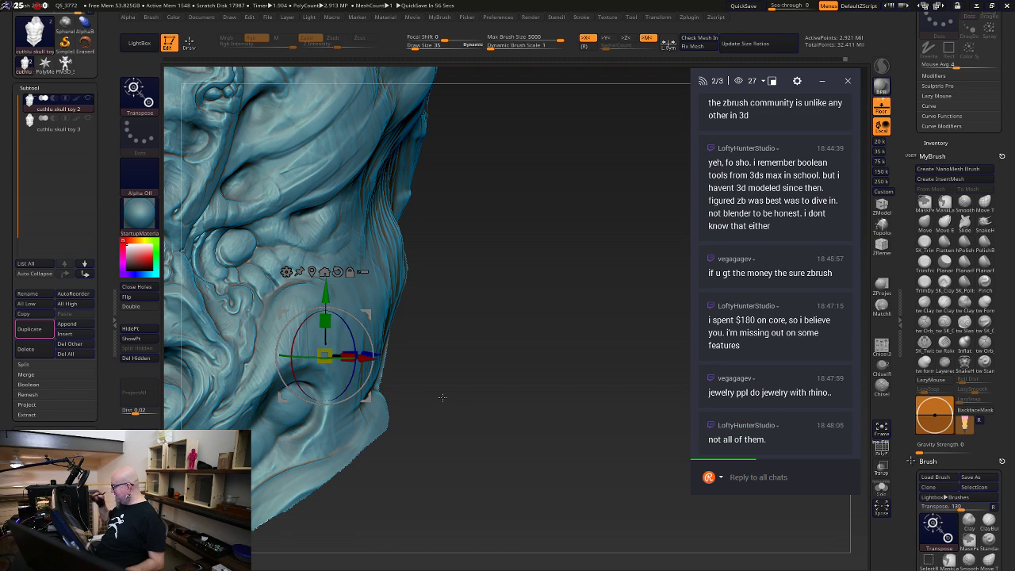
Build up the surface between the oval bulge and the outer cheek hollow with tw ClayTubes at Draw Size 24
mouse_move(500, 446)
left_mouse_down("alt")
mouse_move(589, 465)
mouse_move(605, 484)
mouse_move(638, 455)
mouse_move(678, 552)
left_mouse_up("alt")
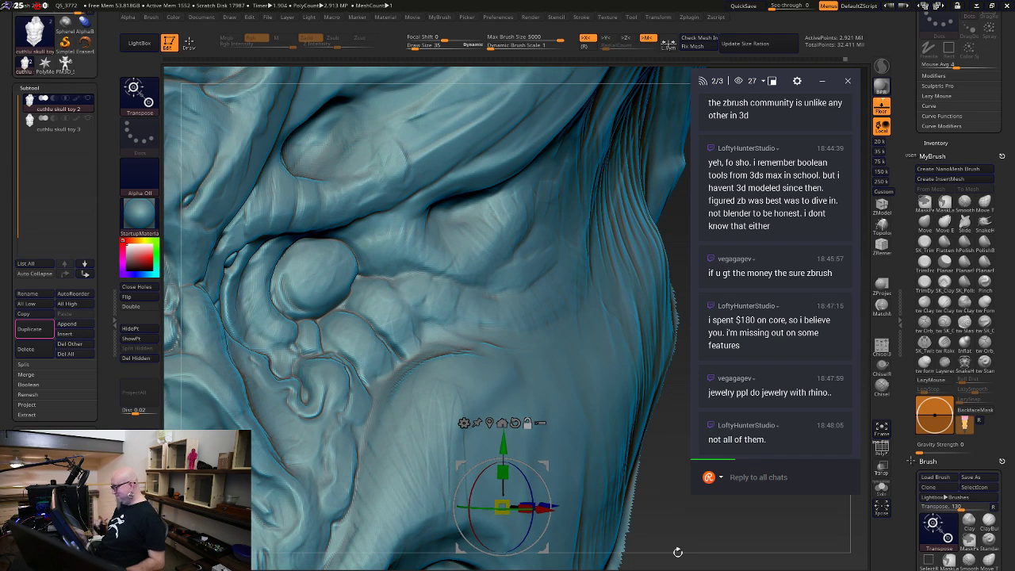
key("q")
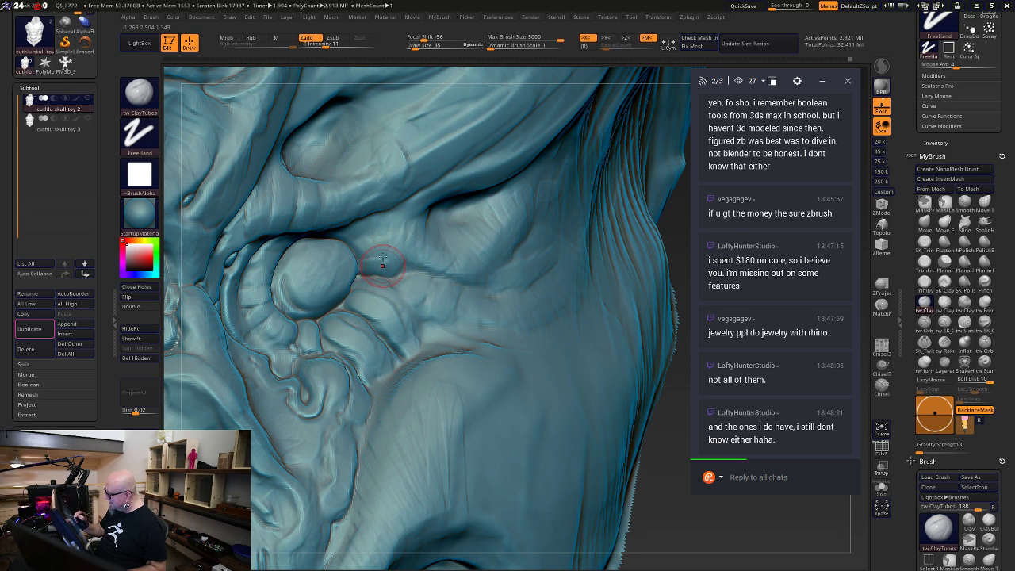
right_click_drag(379, 212, 390, 224)
left_click_drag(390, 231, 386, 231)
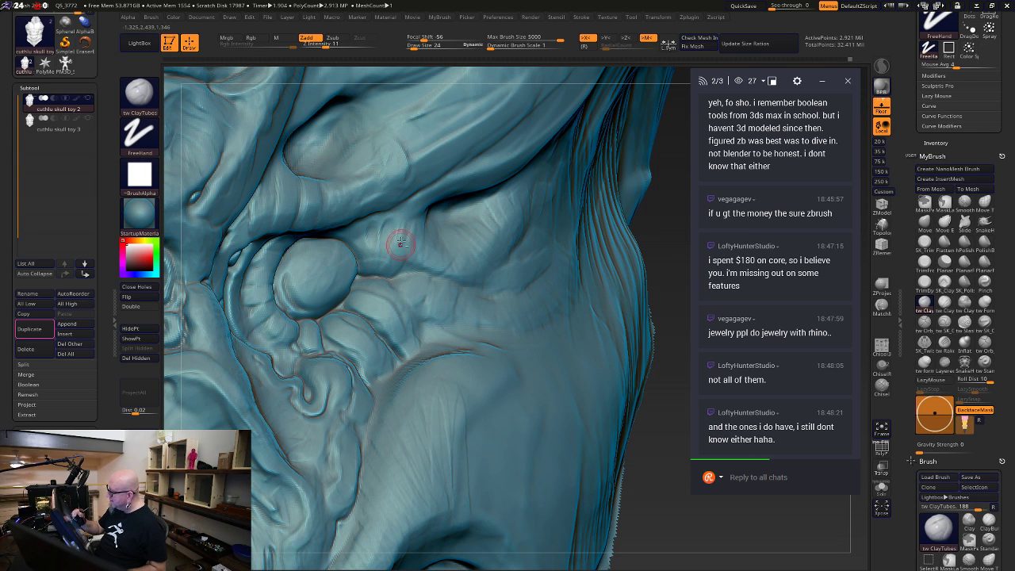
Carve a spiral into the round knob beside the torso's centre panel with tw ClayTubes, undoing a stray stroke and reducing the draw size to 15
mouse_move(664, 533)
left_mouse_down()
mouse_move(658, 513)
mouse_move(696, 505)
mouse_move(664, 533)
left_mouse_up()
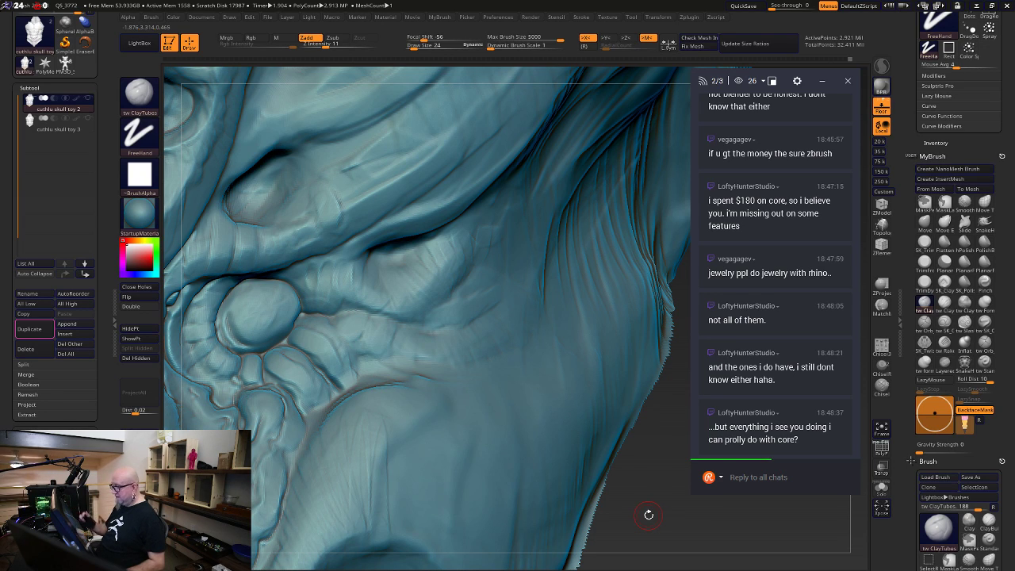
mouse_move(252, 295)
left_mouse_down()
mouse_move(266, 324)
mouse_move(252, 313)
mouse_move(257, 292)
mouse_move(278, 307)
mouse_move(266, 314)
mouse_move(262, 293)
left_mouse_up()
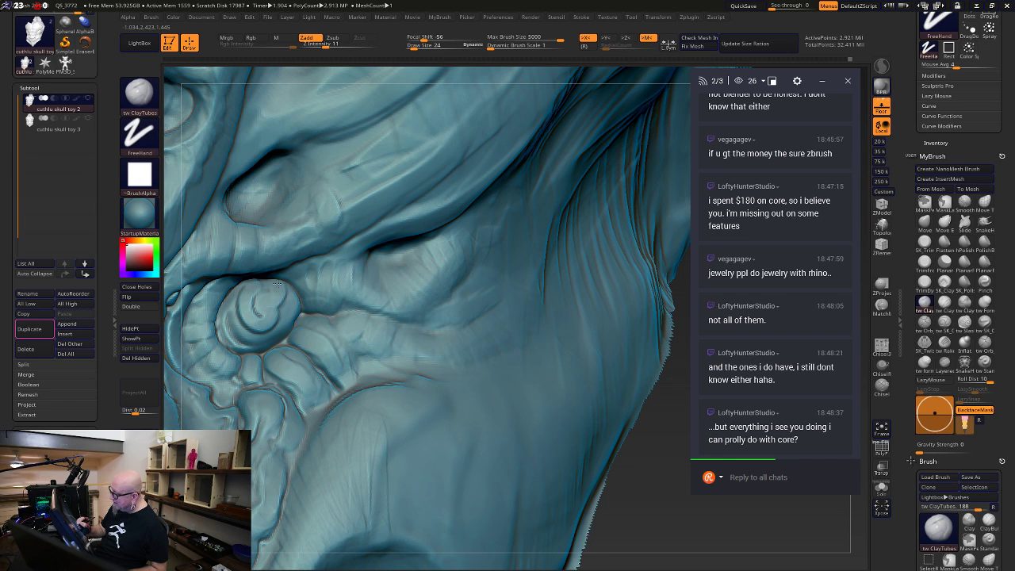
key("ctrl")
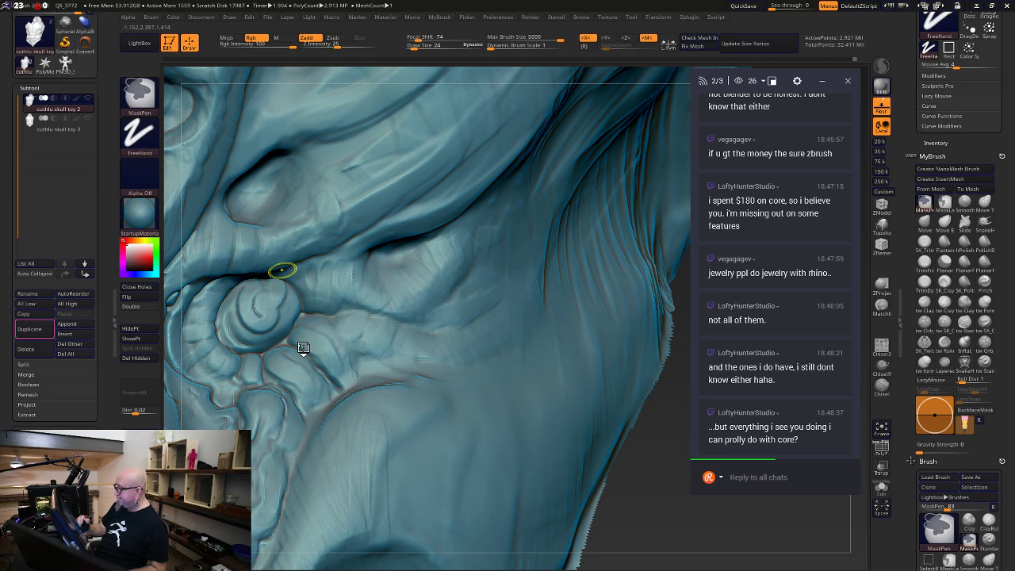
key("ctrl+z")
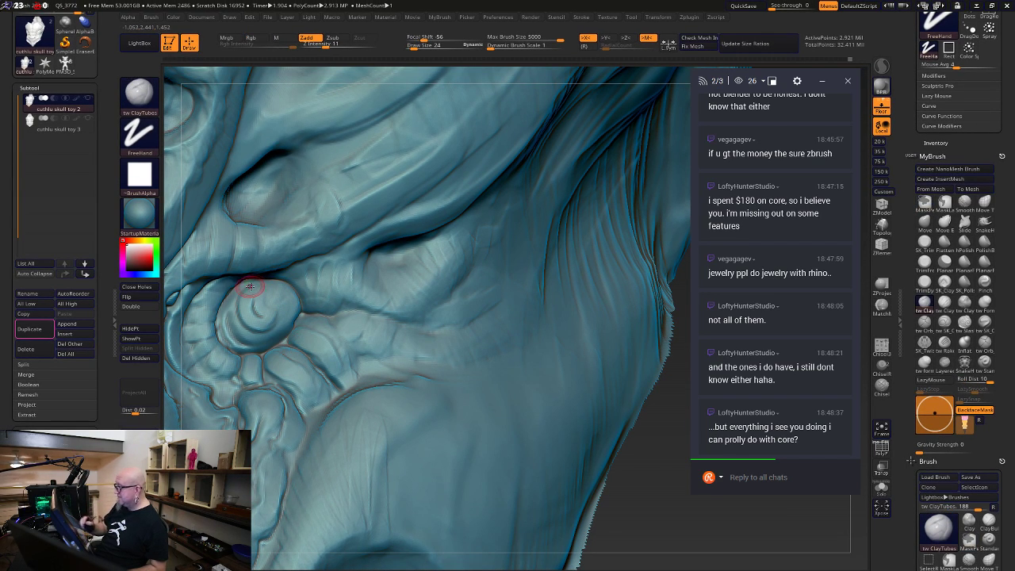
key("space")
left_click_drag(251, 281, 254, 284)
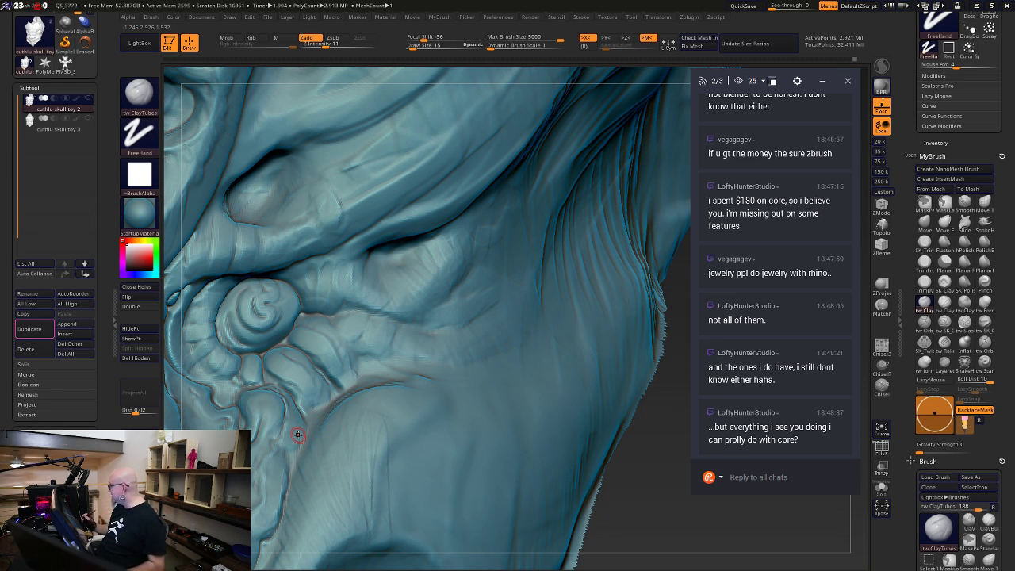
Cut the spiral groove on the round knob deeper with the tw Slash brush
left_click(964, 321)
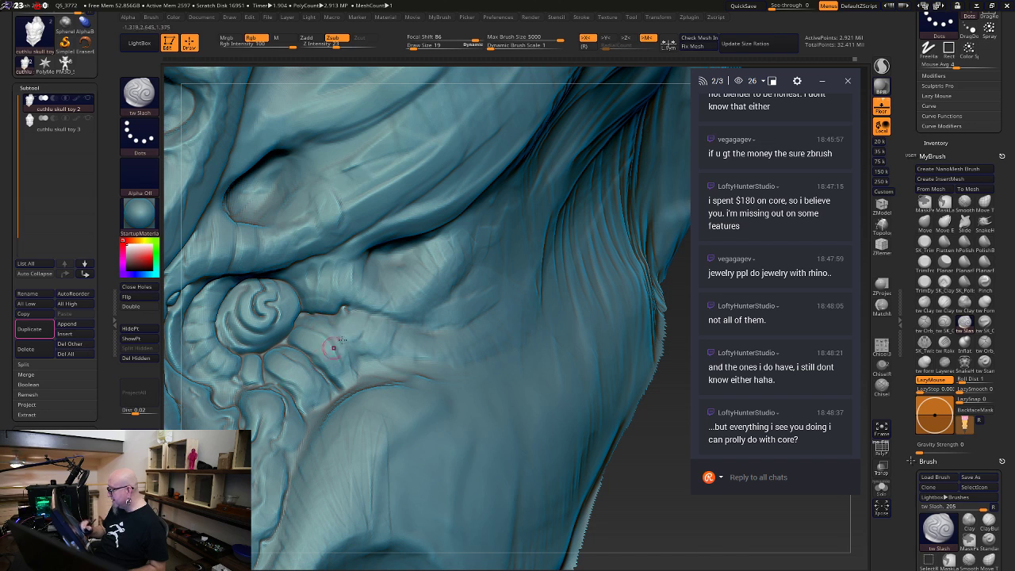
mouse_move(662, 449)
left_mouse_down("alt")
mouse_move(496, 396)
mouse_move(530, 401)
left_mouse_up("alt")
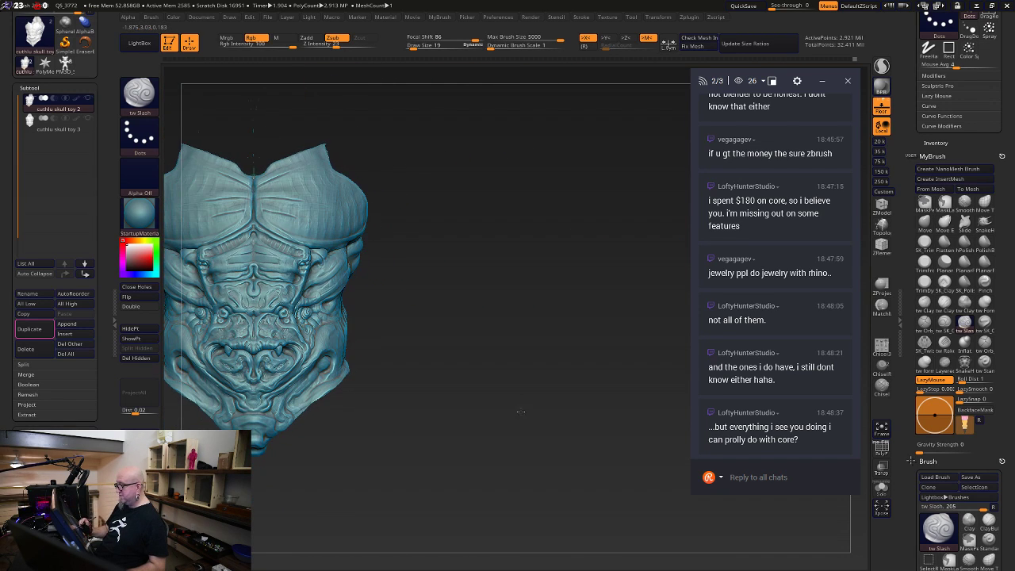
left_click_drag(441, 503, 714, 549, "alt")
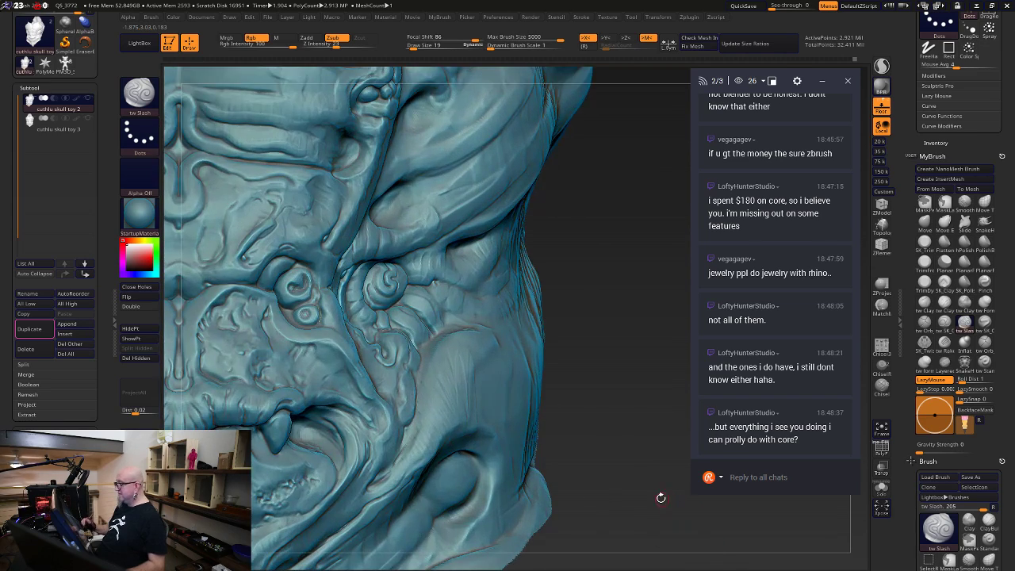
mouse_move(659, 498)
left_mouse_down()
mouse_move(595, 507)
mouse_move(635, 480)
mouse_move(688, 520)
left_mouse_up()
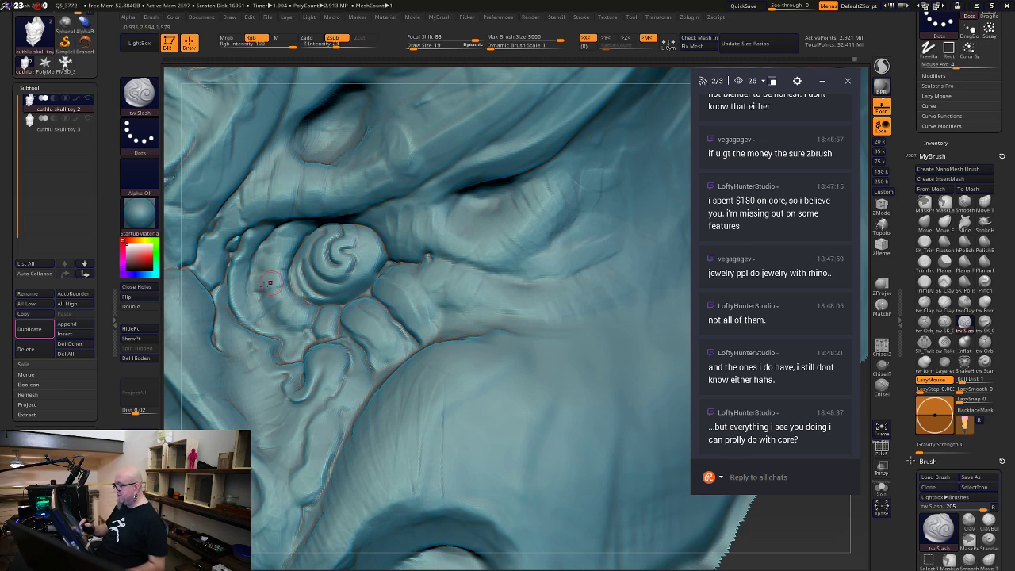
Sculpt segmented ridges along the curved band around the spiral knob with tw ClayTubes and smooth the band
left_click(925, 301)
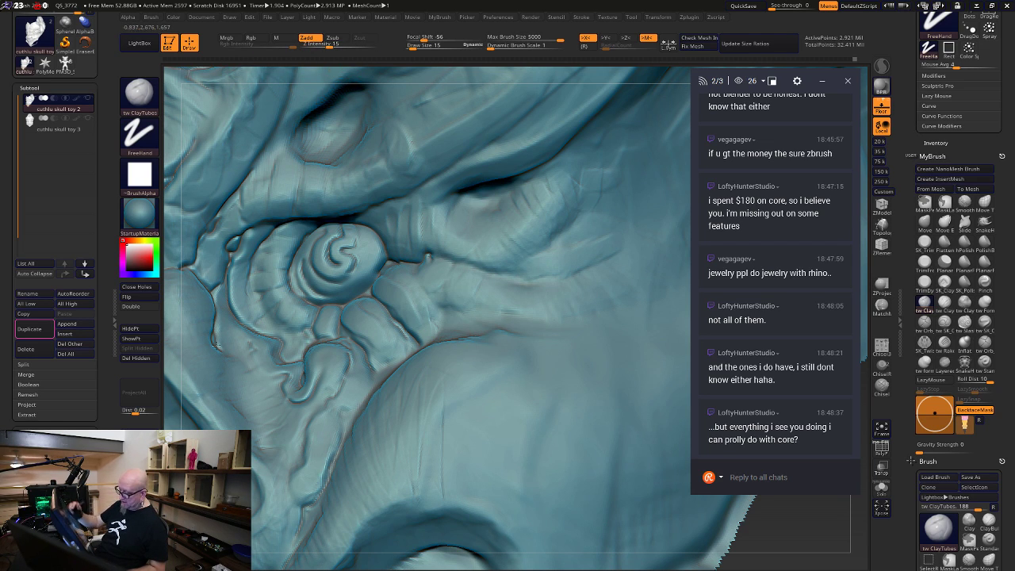
left_click_drag(410, 73, 519, 223, "alt")
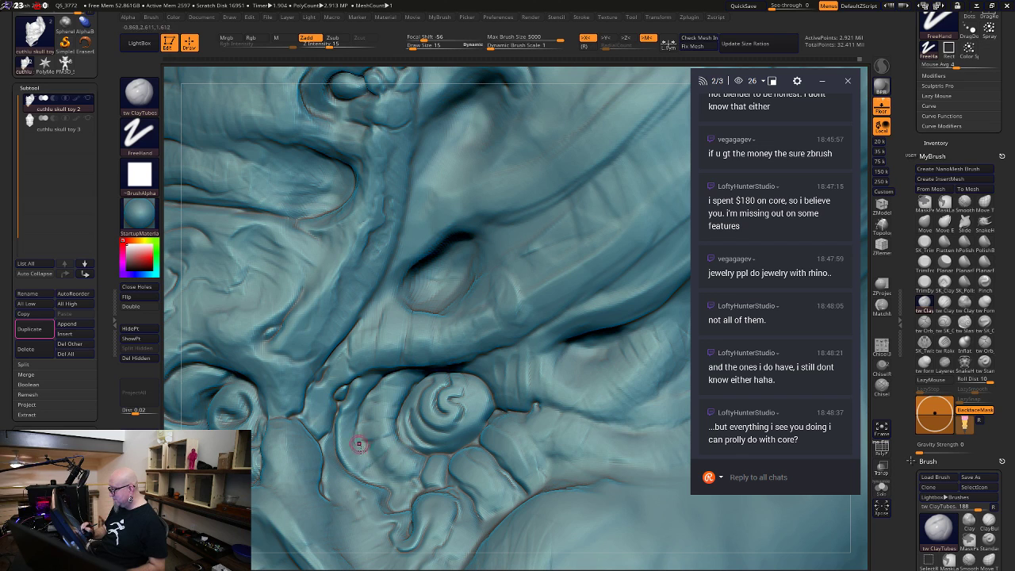
left_click_drag(341, 396, 365, 479, "shift")
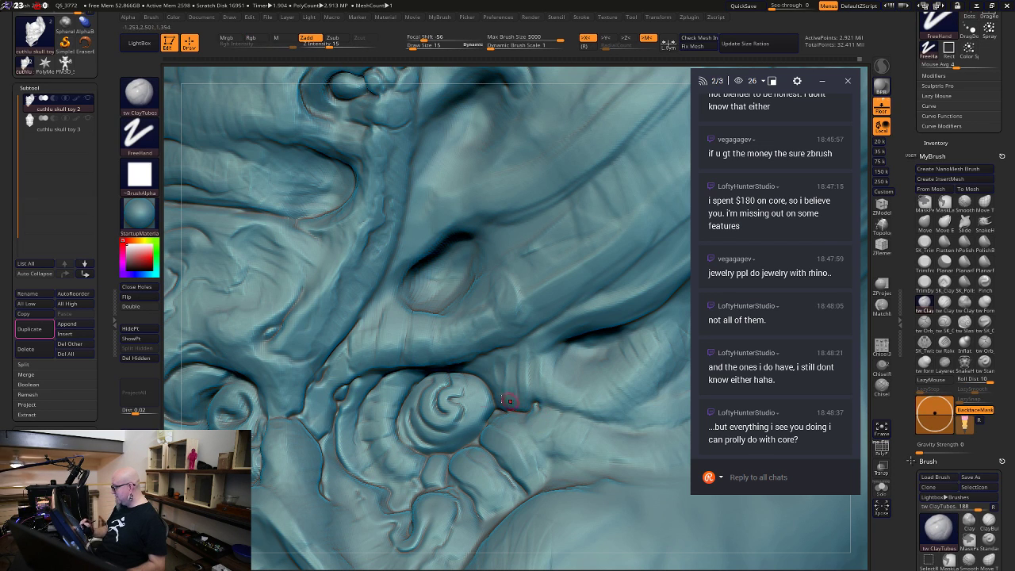
Examine the whole torso sculpt from the side, back and front
left_click_drag(575, 563, 523, 465, "alt")
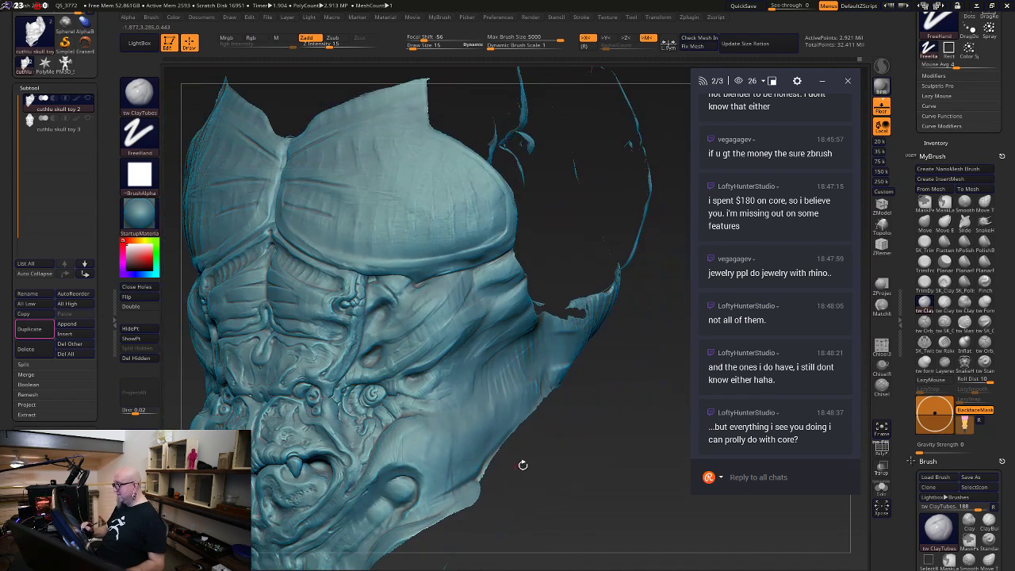
mouse_move(637, 475)
left_mouse_down()
mouse_move(612, 488)
mouse_move(547, 428)
mouse_move(612, 351)
left_mouse_up()
left_click_drag(649, 263, 644, 363)
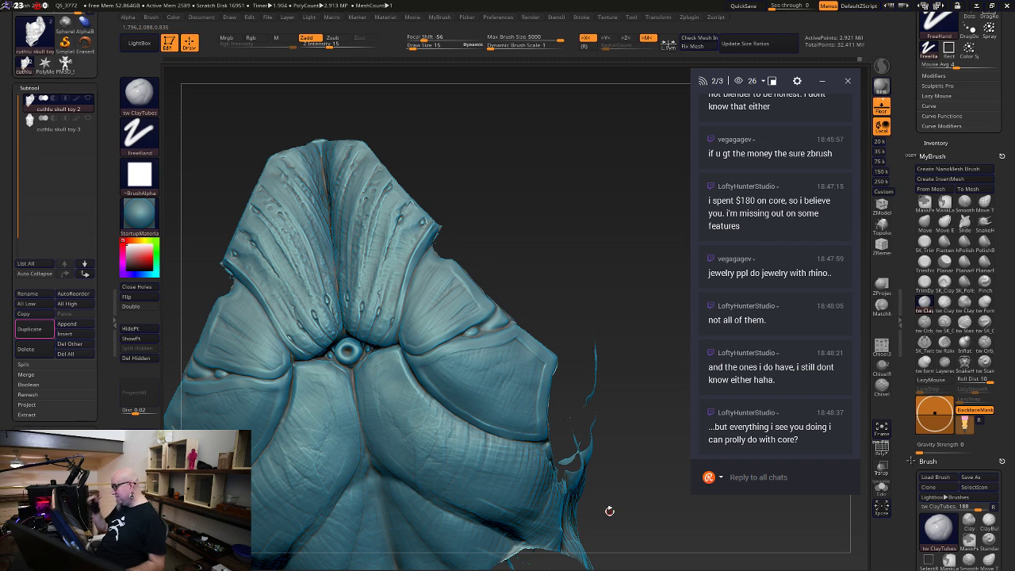
mouse_move(626, 520)
left_mouse_down()
mouse_move(483, 524)
mouse_move(582, 539)
mouse_move(644, 318)
left_mouse_up()
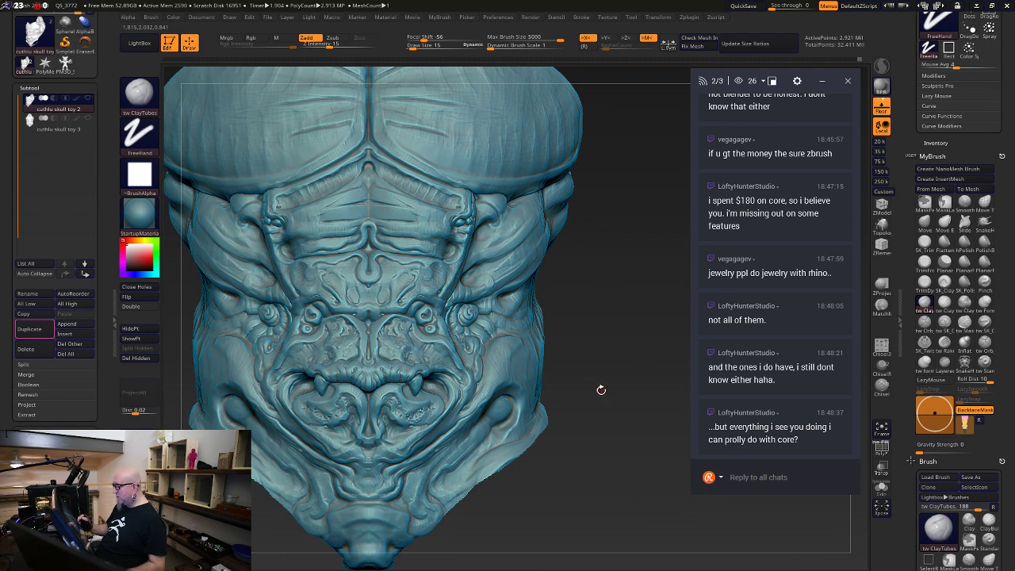
left_click_drag(601, 390, 633, 464, "alt")
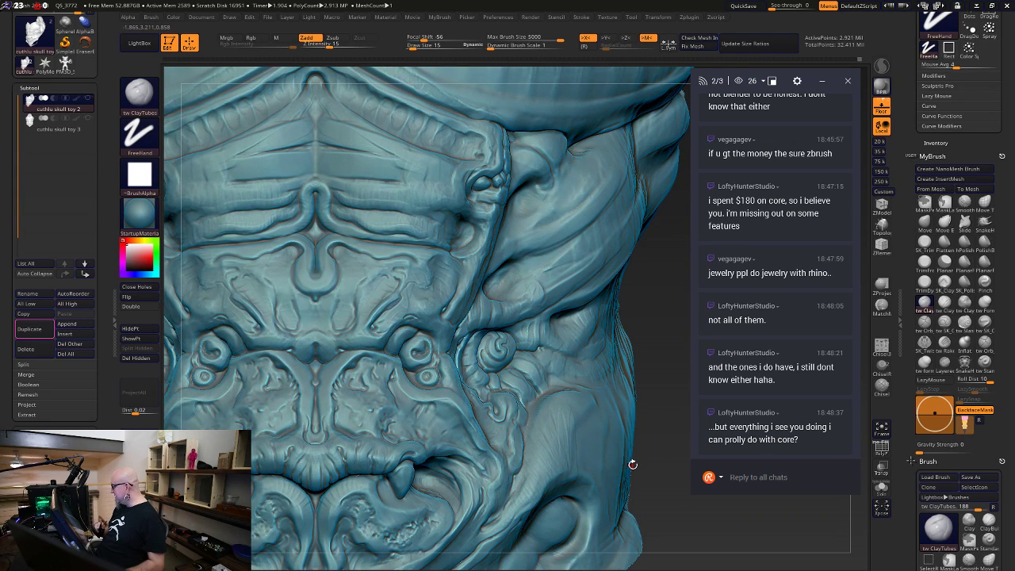
mouse_move(649, 421)
left_mouse_down()
mouse_move(628, 549)
mouse_move(666, 452)
mouse_move(710, 477)
left_mouse_up()
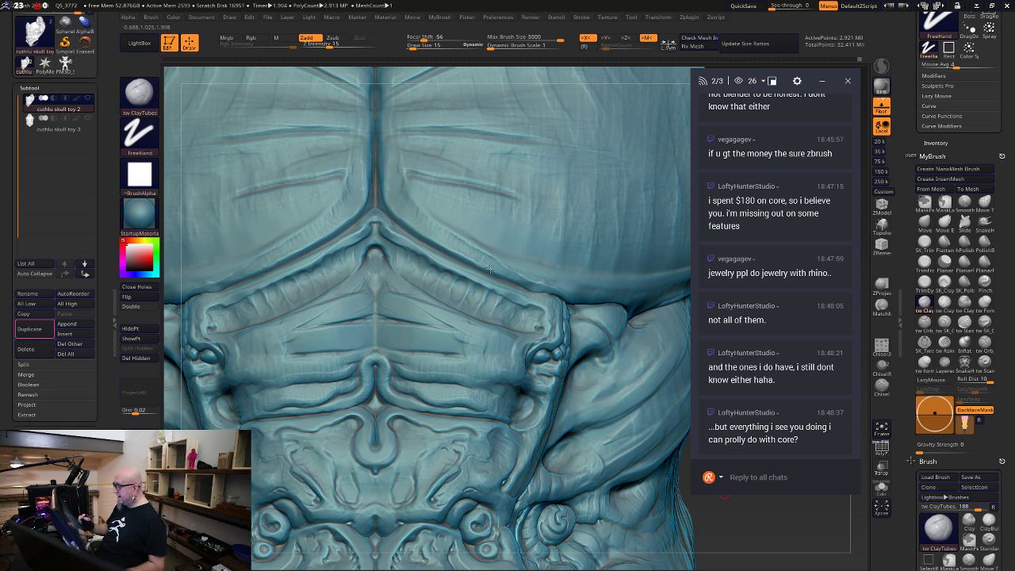
Build up small folds around the U-shaped loop in the middle of the abdominal panel with tw ClayTubes
left_click_drag(723, 521, 736, 362, "alt")
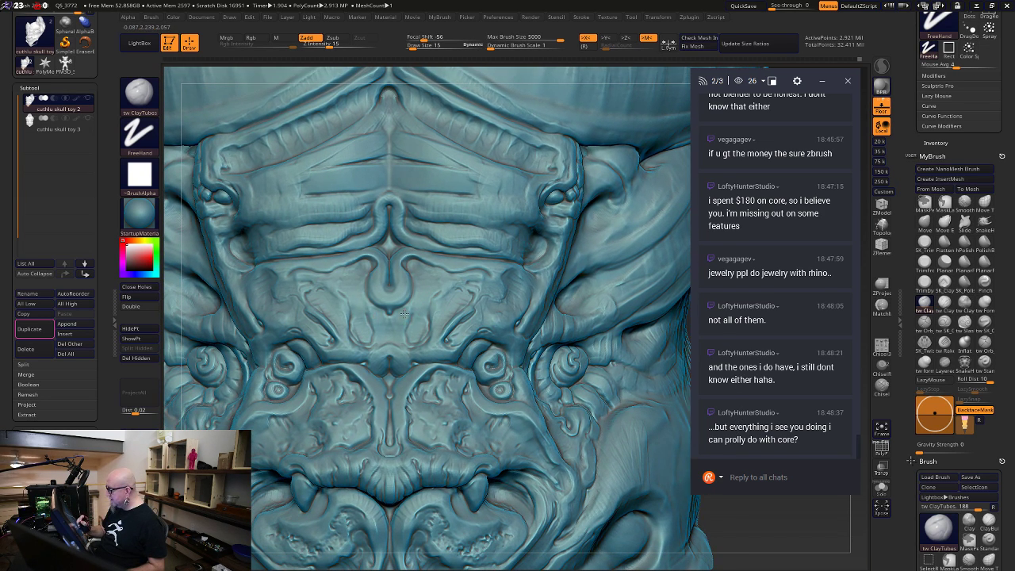
key("space")
mouse_move(404, 315)
left_mouse_down()
mouse_move(419, 301)
mouse_move(406, 303)
left_mouse_up()
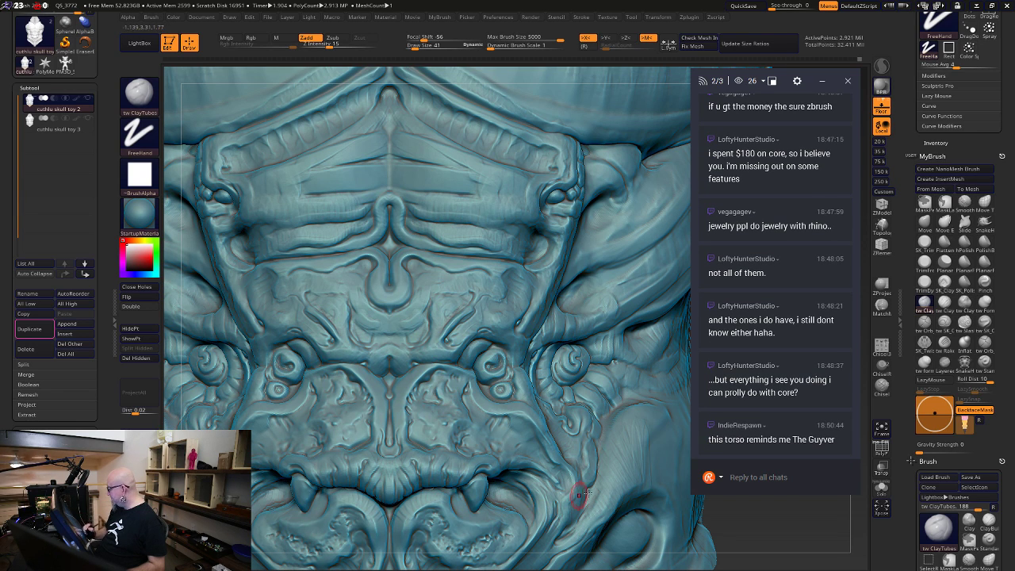
Build a vertical ridge down the centre line just below the chest at draw size 91 and smooth its upper end
mouse_move(764, 520)
left_mouse_down("alt")
mouse_move(720, 523)
mouse_move(737, 535)
mouse_move(778, 520)
mouse_move(770, 531)
mouse_move(736, 498)
mouse_move(712, 517)
mouse_move(722, 525)
mouse_move(702, 525)
mouse_move(689, 503)
mouse_move(726, 545)
mouse_move(636, 469)
left_mouse_up("alt")
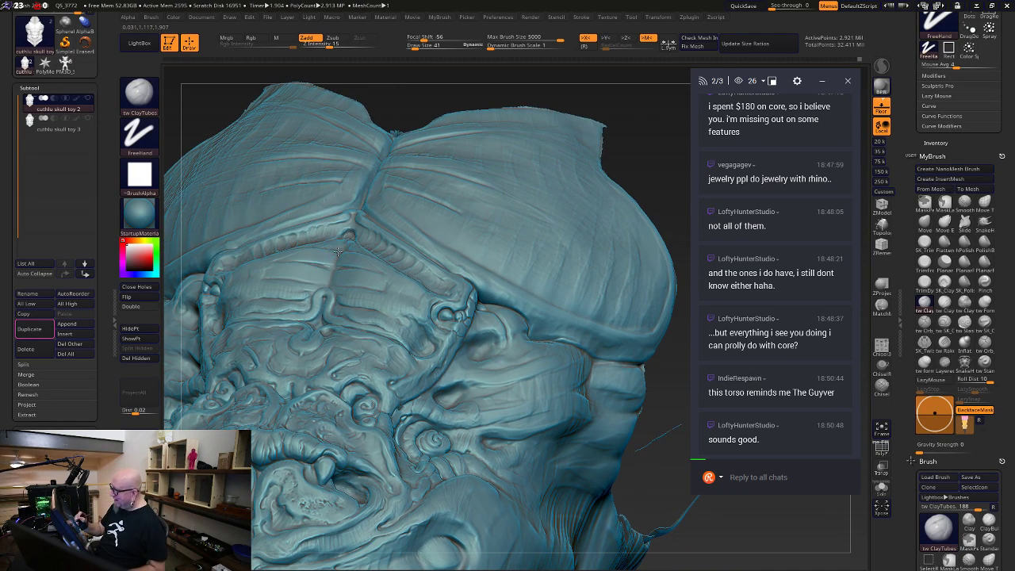
key("space")
mouse_move(338, 251)
left_mouse_down()
mouse_move(329, 278)
mouse_move(344, 231)
mouse_move(330, 279)
mouse_move(339, 252)
left_mouse_up()
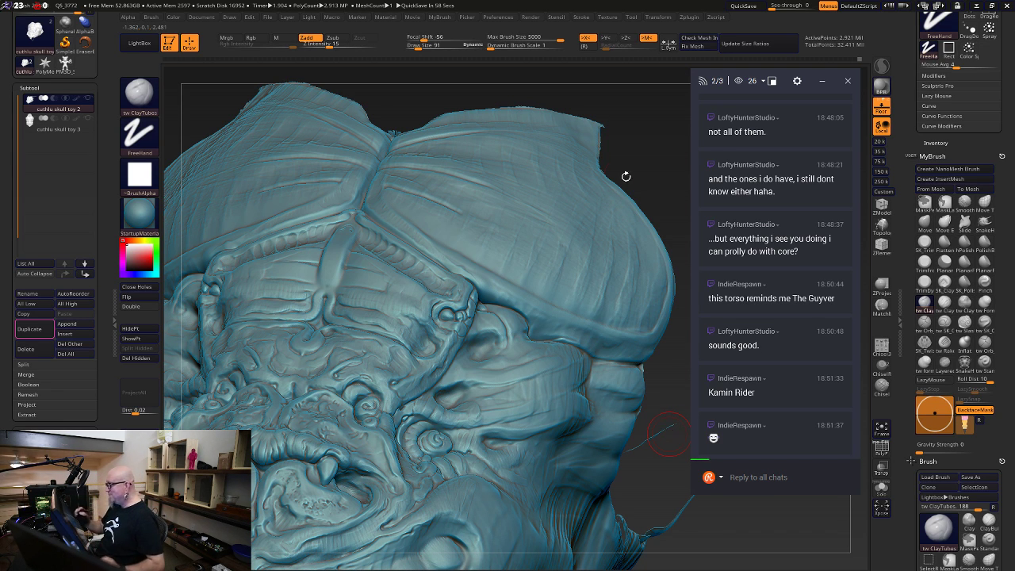
left_click_drag(643, 161, 649, 203)
left_click_drag(326, 232, 326, 212, "shift")
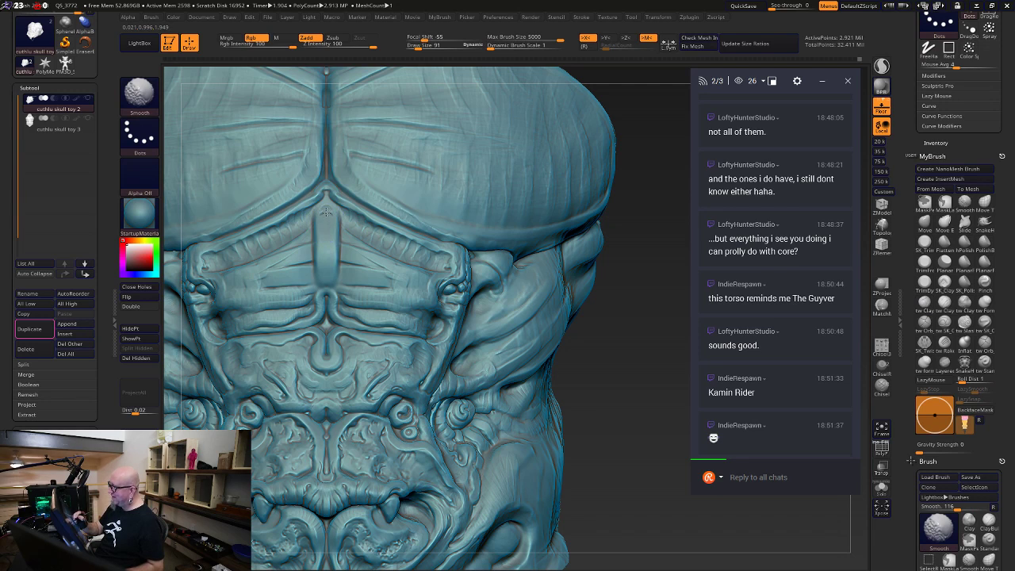
Reshape the central vertical ridge below the chest into stacked, upward-pointing chevrons with symmetrical tw ClayTubes strokes
mouse_move(591, 379)
left_mouse_down("alt")
mouse_move(629, 356)
mouse_move(661, 362)
mouse_move(657, 419)
mouse_move(637, 373)
left_mouse_up("alt")
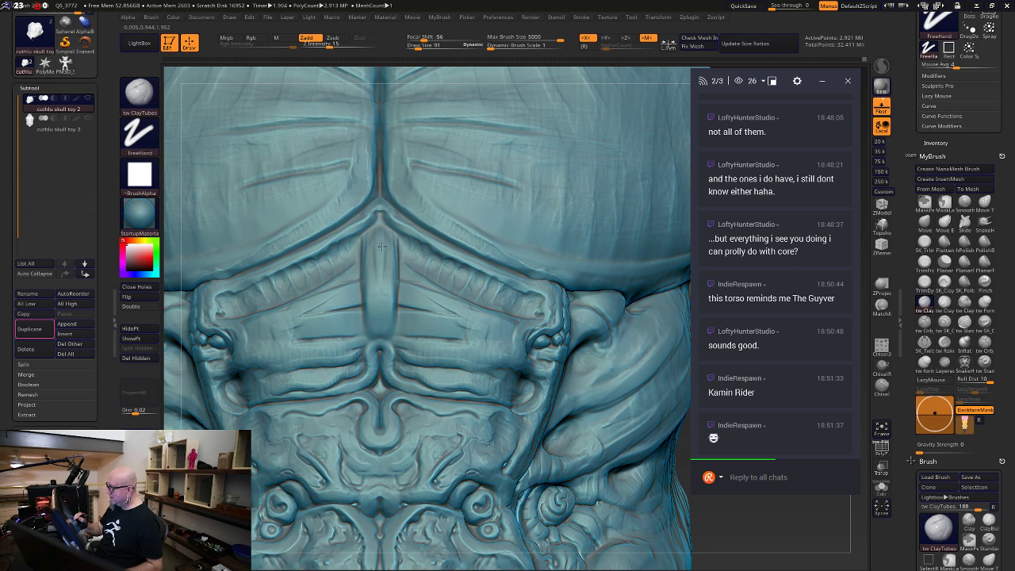
mouse_move(384, 263)
left_mouse_down()
mouse_move(381, 236)
mouse_move(387, 253)
left_mouse_up()
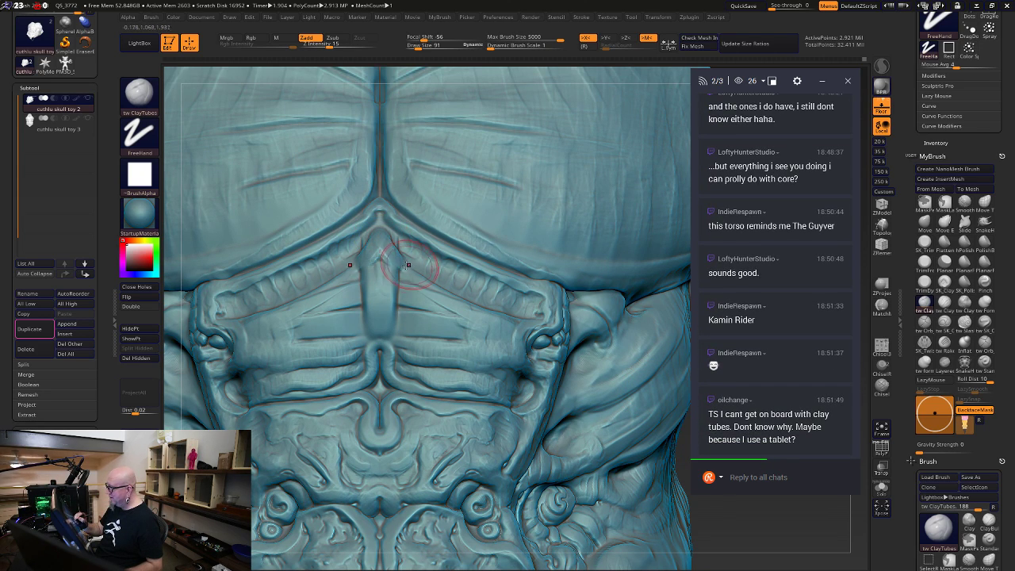
mouse_move(395, 288)
left_mouse_down()
mouse_move(381, 270)
mouse_move(412, 305)
mouse_move(381, 309)
mouse_move(399, 325)
mouse_move(382, 295)
mouse_move(383, 235)
left_mouse_up()
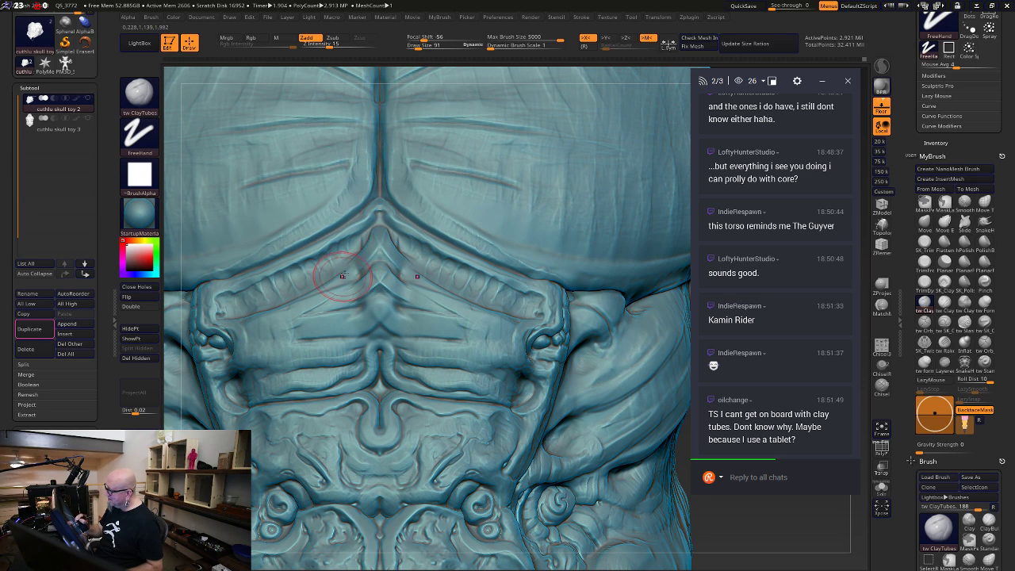
mouse_move(417, 272)
left_mouse_down()
mouse_move(370, 204)
mouse_move(388, 230)
mouse_move(380, 242)
mouse_move(390, 212)
left_mouse_up()
Refine the central chevrons at draw size 48 and extend their ridges sideways across the upper abdominal panel
key("space")
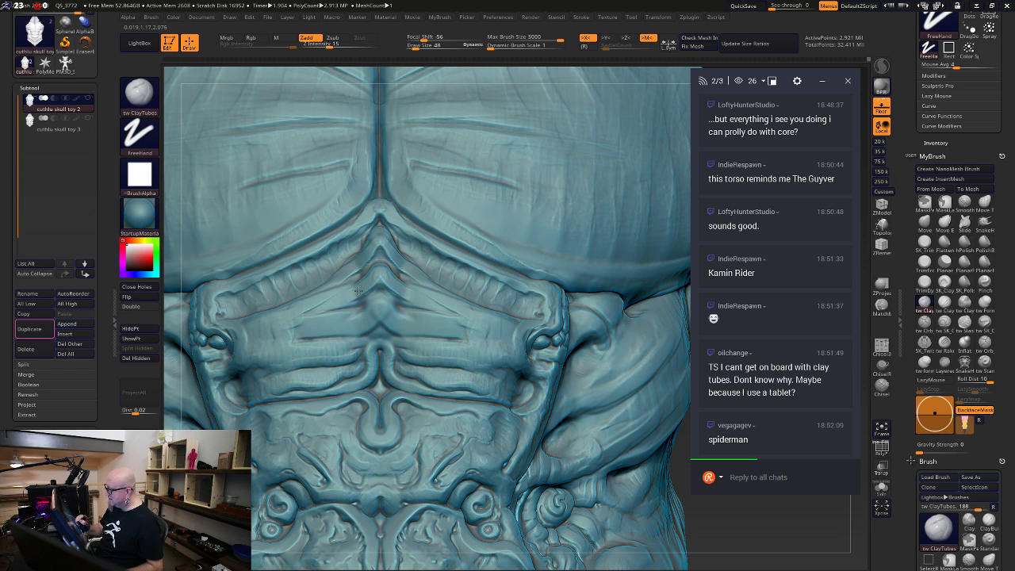
left_click_drag(376, 299, 404, 325)
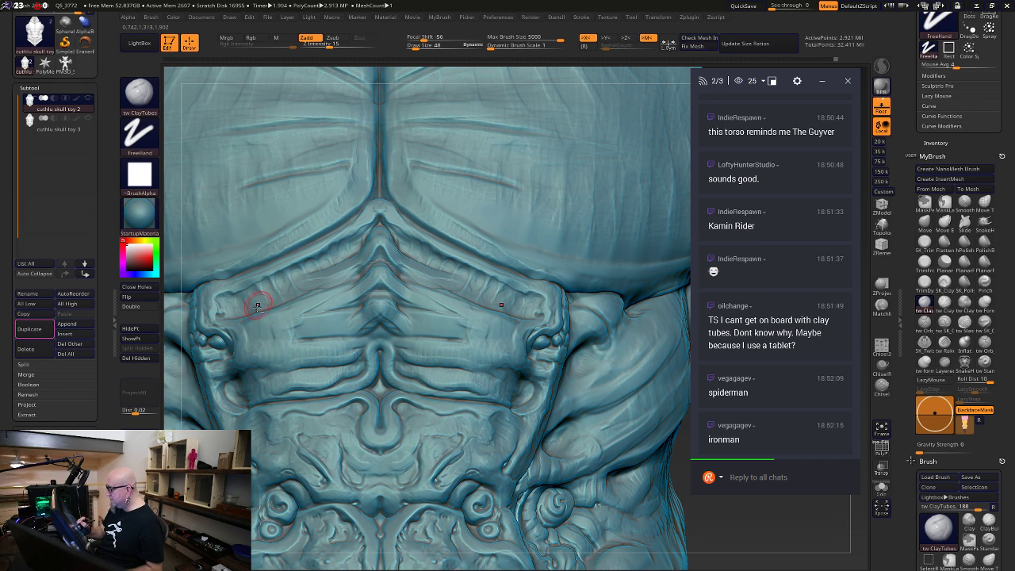
left_click_drag(681, 474, 643, 422)
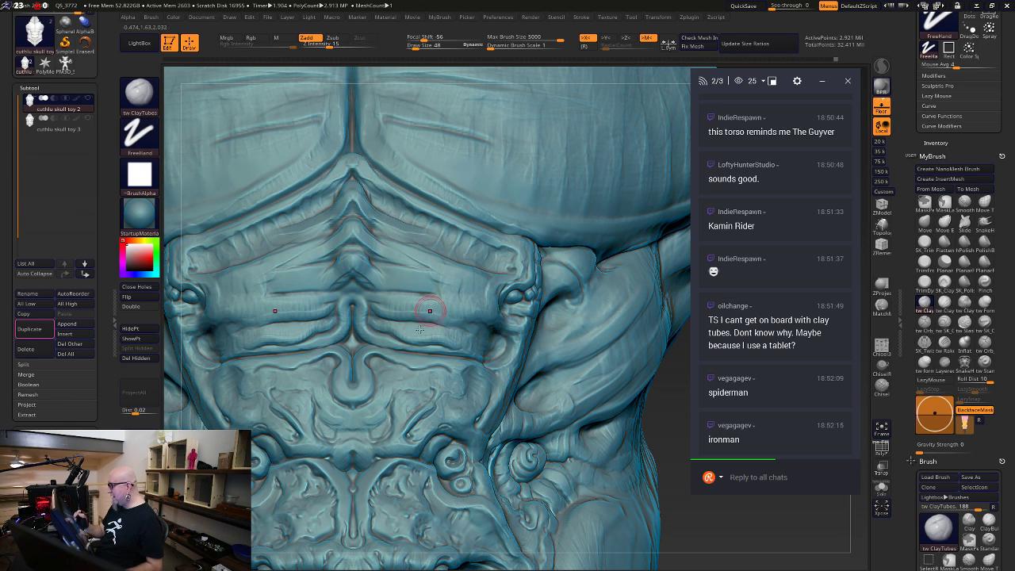
Sculpt a row of parallel vertical ridges on the lower part of both pectorals with symmetrical tw ClayTubes strokes
left_click_drag(662, 423, 616, 508)
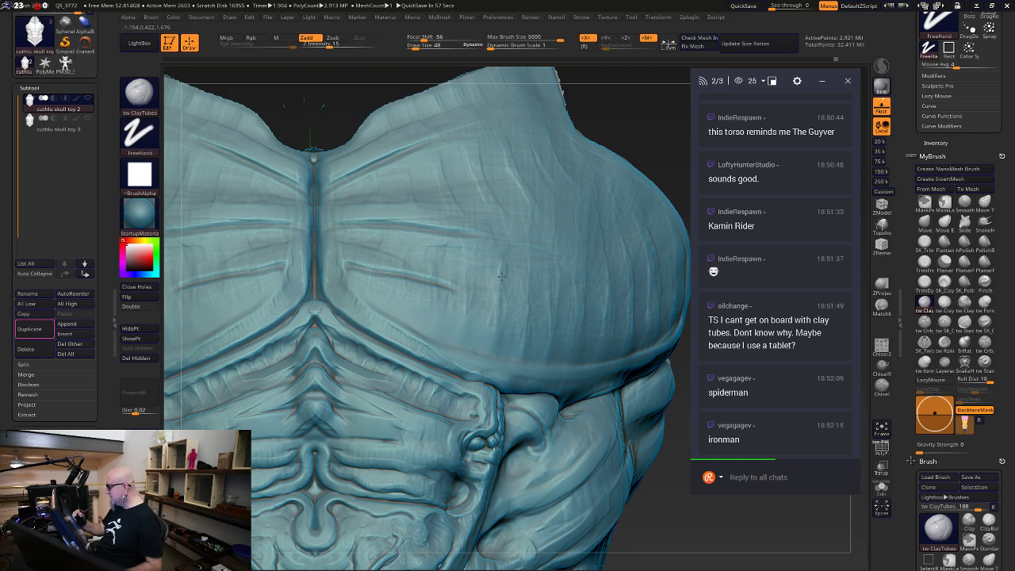
mouse_move(494, 348)
left_mouse_down()
mouse_move(507, 279)
mouse_move(493, 349)
left_mouse_up()
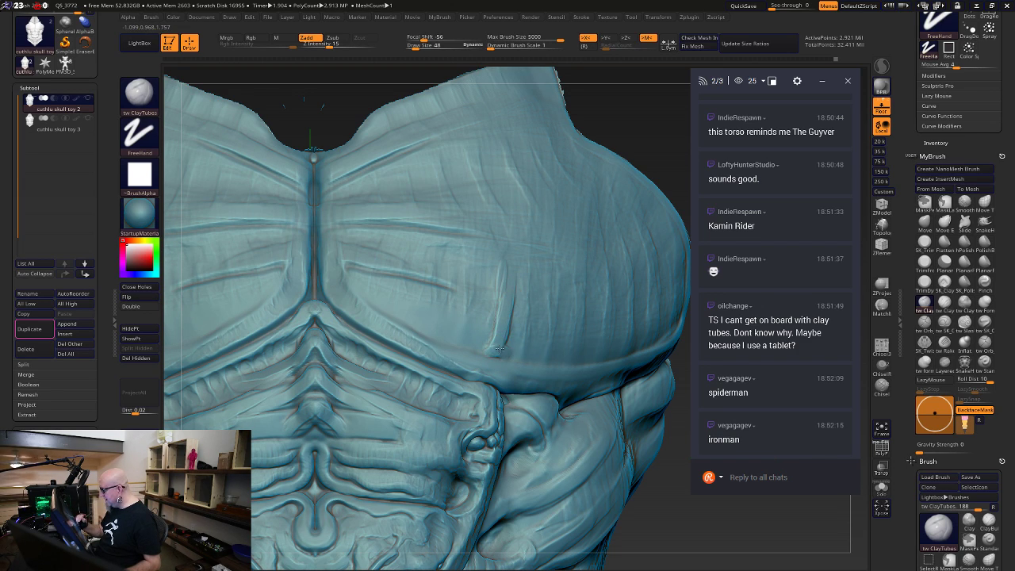
mouse_move(537, 295)
left_mouse_down()
mouse_move(524, 365)
mouse_move(536, 268)
left_mouse_up()
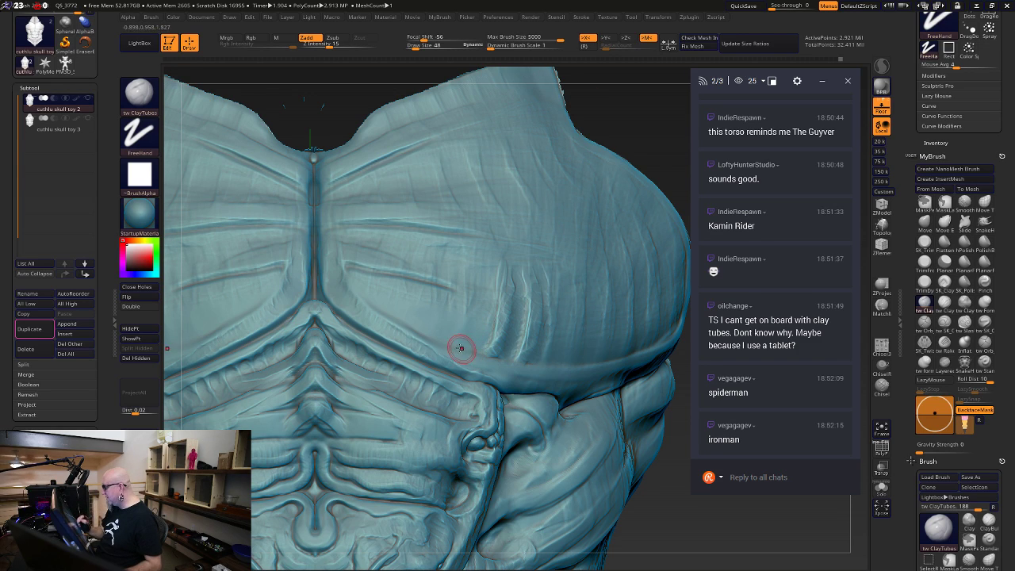
mouse_move(465, 348)
left_mouse_down()
mouse_move(484, 260)
mouse_move(487, 303)
mouse_move(464, 347)
left_mouse_up()
mouse_move(486, 244)
left_mouse_down()
mouse_move(502, 320)
mouse_move(466, 349)
mouse_move(515, 309)
mouse_move(503, 252)
left_mouse_up()
mouse_move(520, 359)
left_mouse_down()
mouse_move(533, 354)
mouse_move(537, 232)
left_mouse_up()
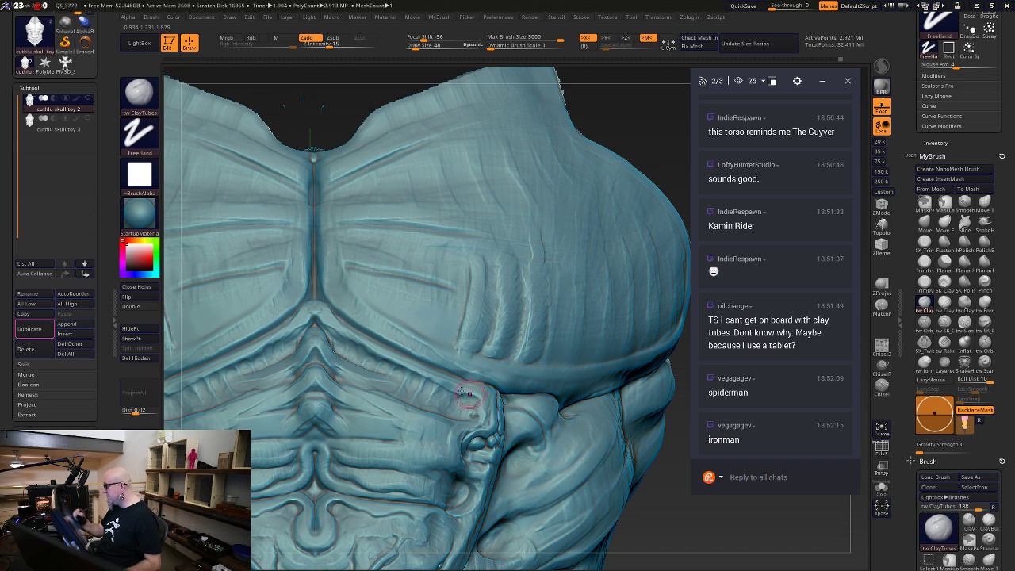
Examine the pectoral ridges and central chevrons on the full torso and up close from an angle
key("f")
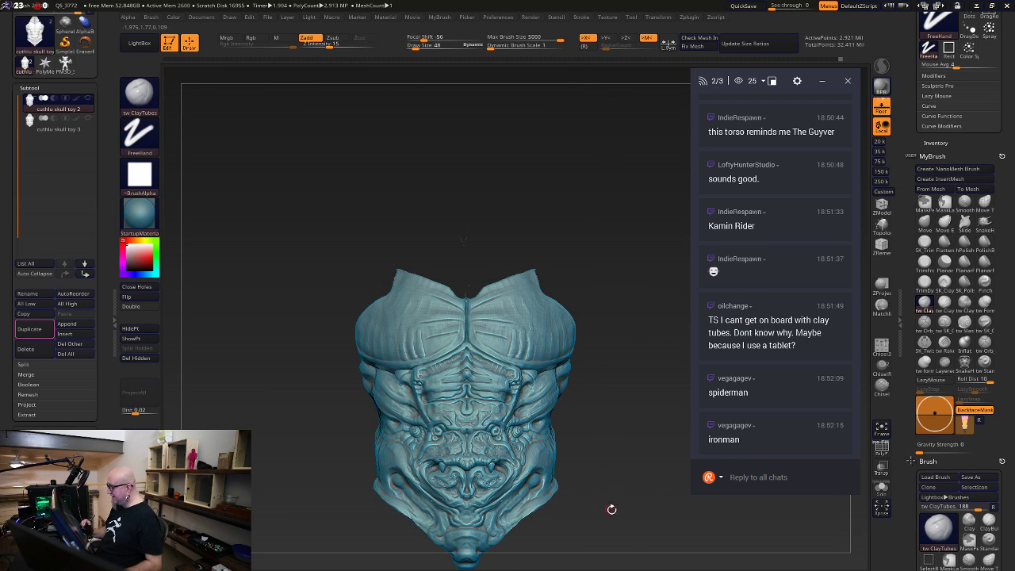
left_click_drag(611, 509, 634, 555, "alt")
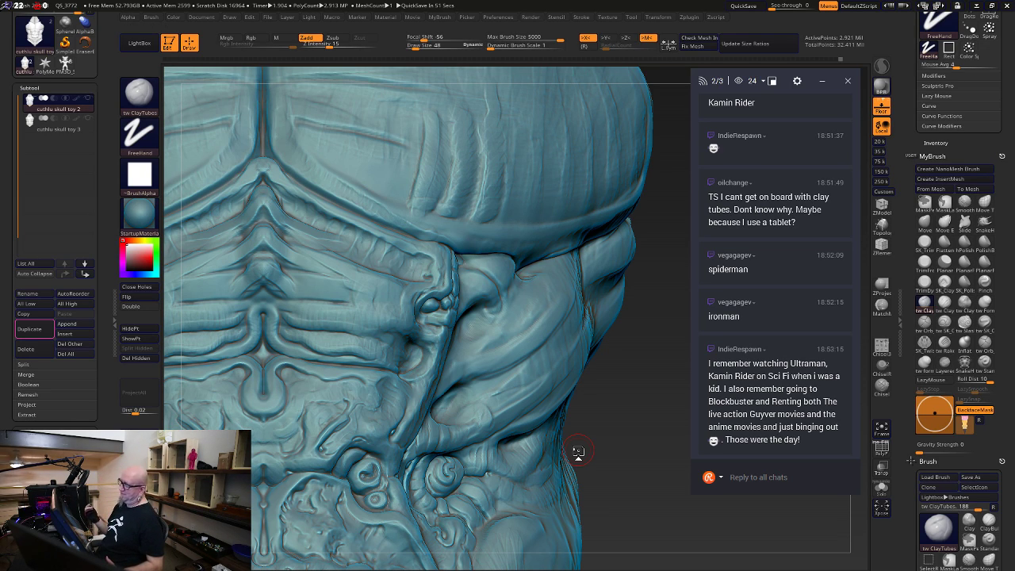
mouse_move(578, 451)
left_mouse_down()
mouse_move(621, 412)
mouse_move(655, 471)
mouse_move(612, 435)
left_mouse_up()
left_click_drag(579, 213, 588, 195)
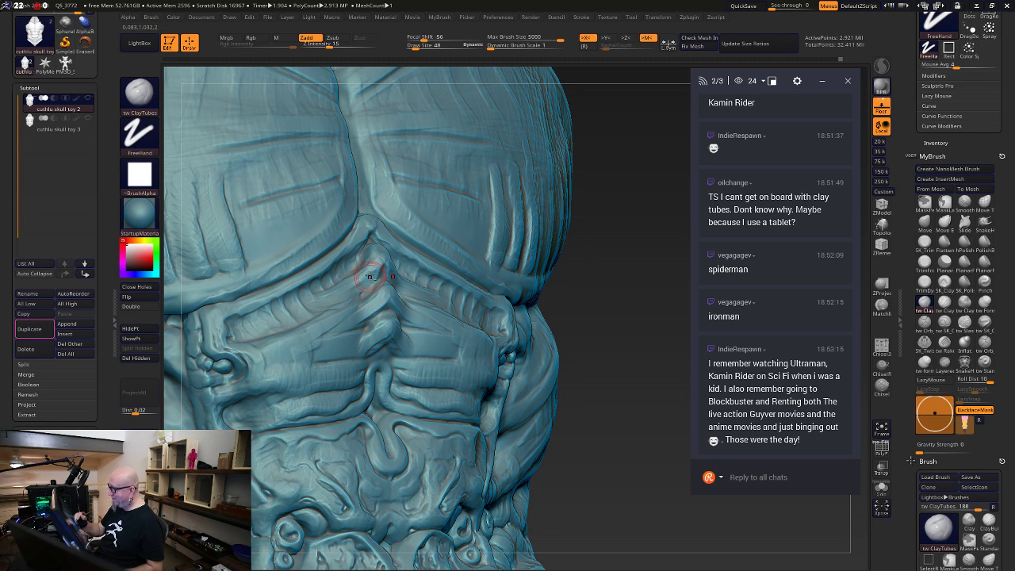
Build a rounded knob at the top of the central ridge and refine the slanted edges of the upper abdominal panel
left_click_drag(308, 310, 295, 316)
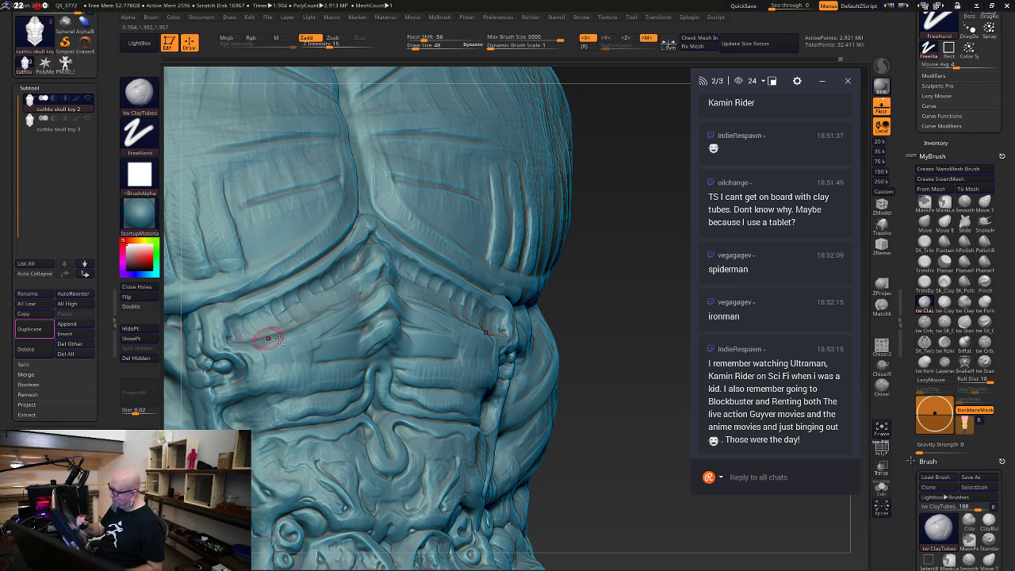
left_click_drag(672, 282, 618, 295)
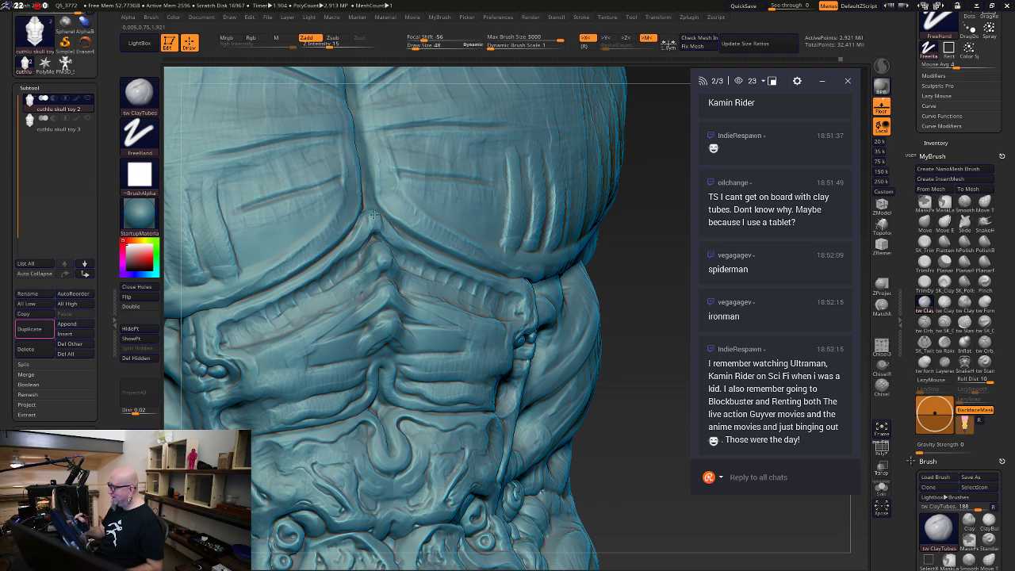
mouse_move(377, 219)
left_mouse_down()
mouse_move(374, 227)
mouse_move(371, 216)
left_mouse_up()
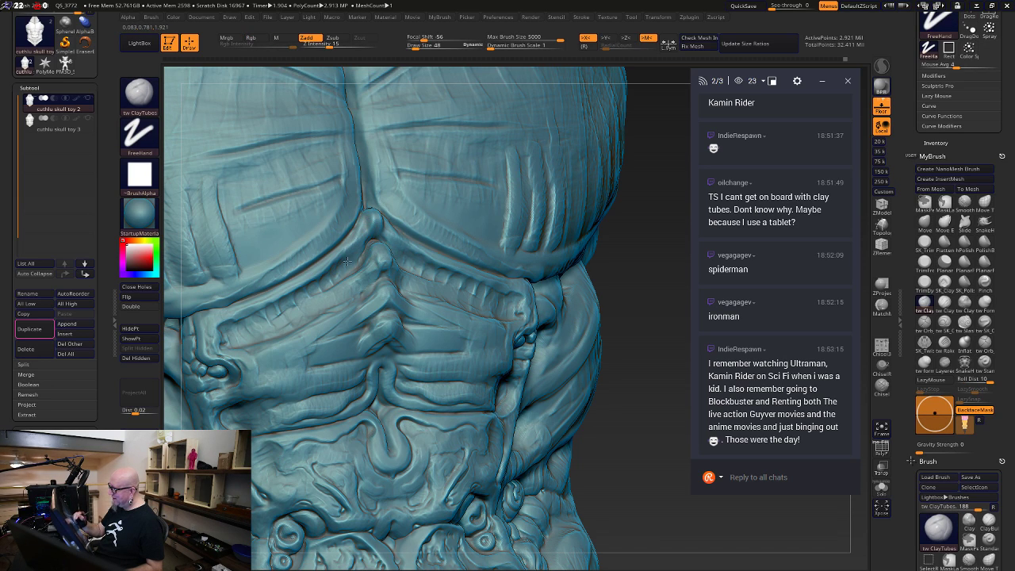
left_click_drag(315, 280, 267, 309)
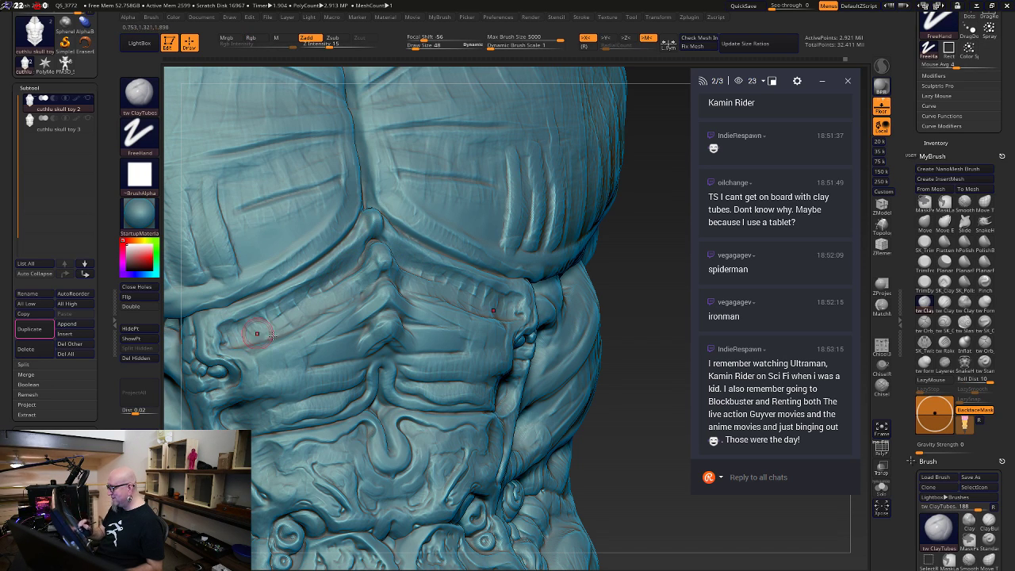
Sculpt the central chevrons into stacked rounded knobs with ridges sweeping outward across the upper abdominal panel
left_click_drag(594, 375, 605, 290, "alt")
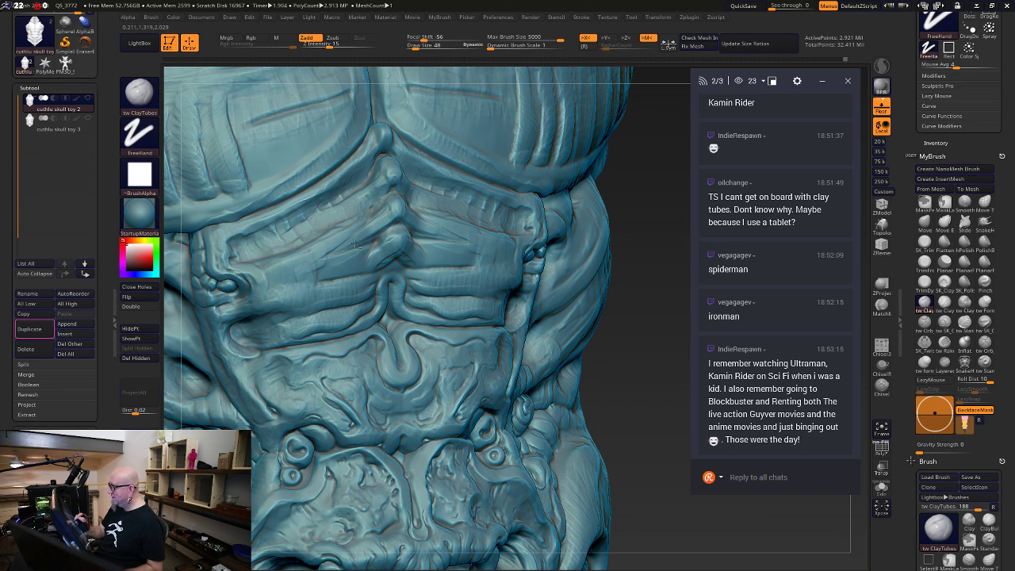
left_click_drag(326, 282, 402, 247)
left_click_drag(632, 317, 624, 302, "shift")
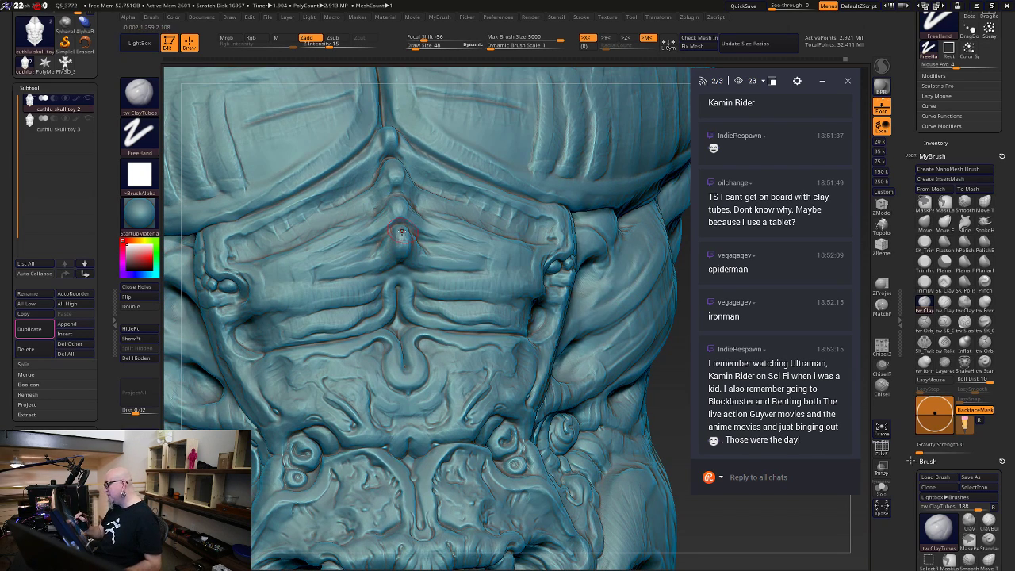
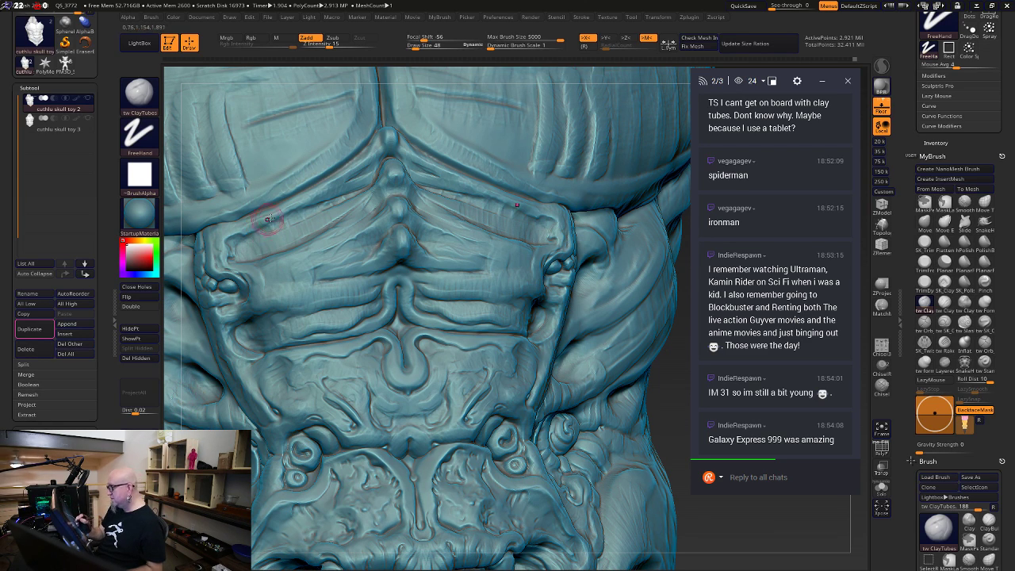
left_click_drag(233, 237, 253, 246)
Carve a deep oval pit into both outer corners of the upper abdominal panel with tw ClayTubes at draw size 102
left_click_drag(679, 459, 535, 386, "alt")
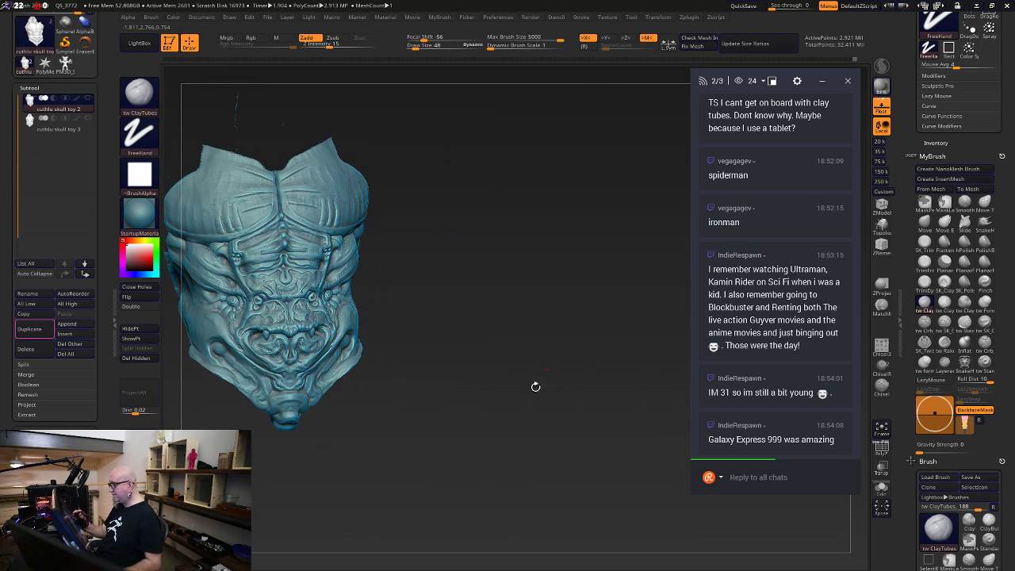
mouse_move(501, 455)
left_mouse_down()
mouse_move(488, 453)
mouse_move(521, 387)
mouse_move(492, 421)
mouse_move(507, 426)
mouse_move(579, 399)
mouse_move(624, 504)
mouse_move(651, 479)
mouse_move(659, 516)
mouse_move(688, 552)
mouse_move(609, 439)
left_mouse_up()
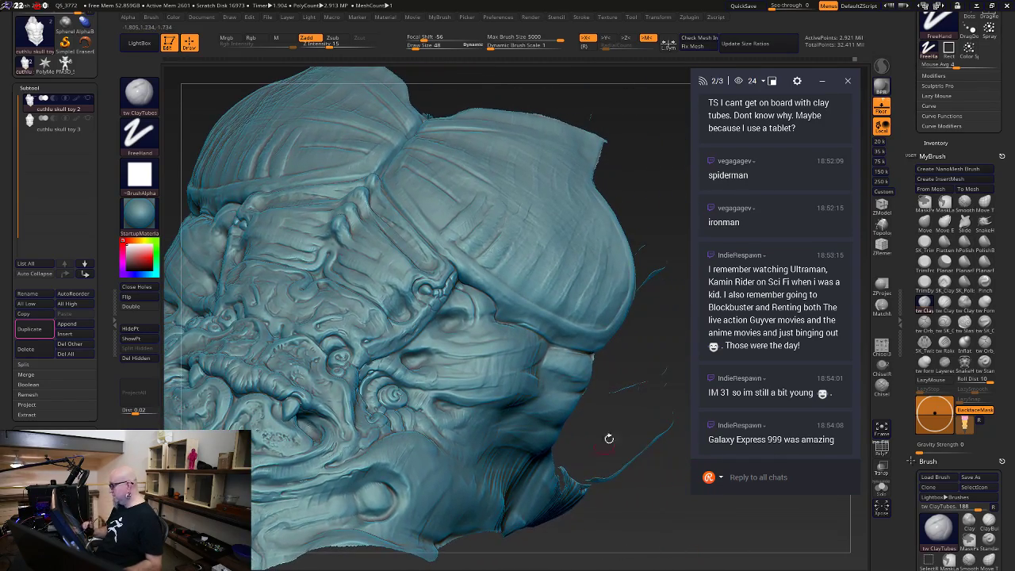
left_click_drag(653, 524, 636, 529)
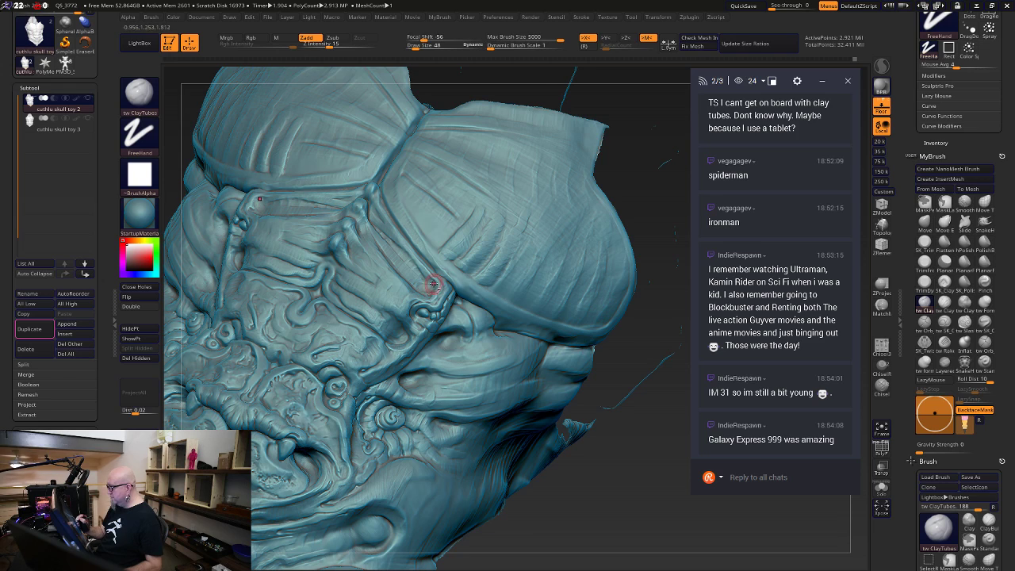
key("space")
left_click_drag(434, 286, 440, 287)
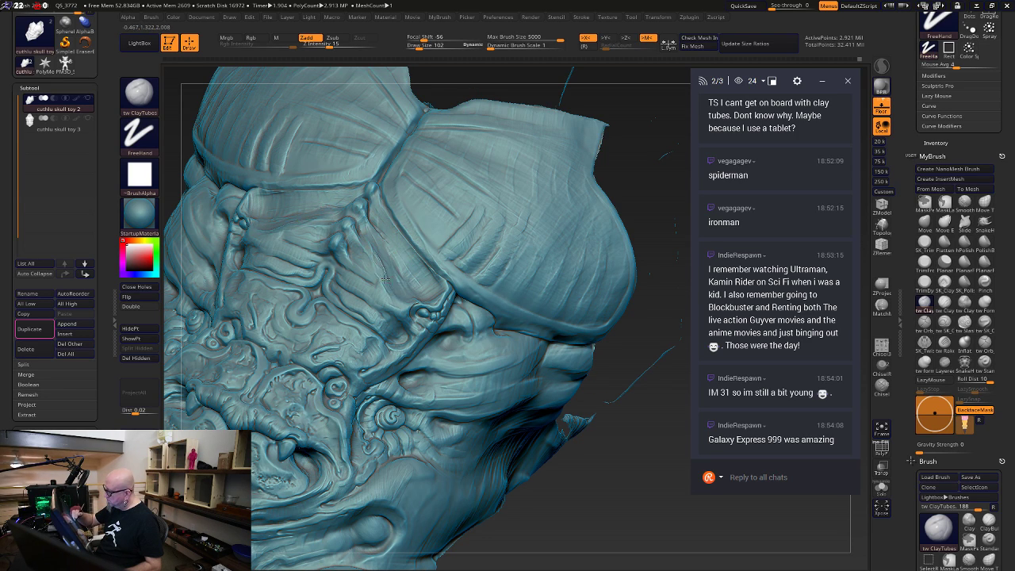
left_click_drag(396, 250, 429, 284, "alt")
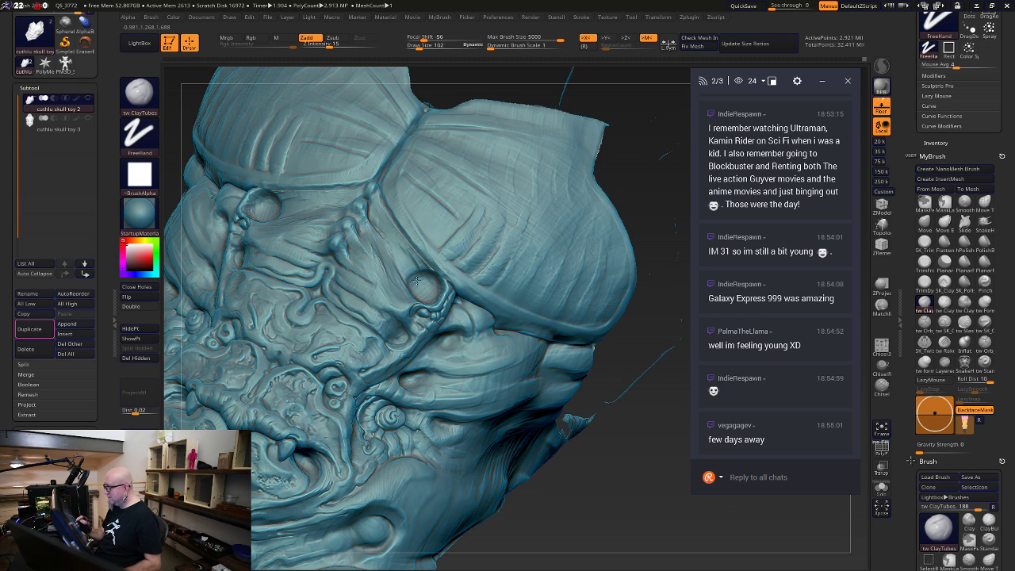
left_click_drag(417, 279, 409, 251)
Smooth the outer rim of the pits and the surface beside them below the pectorals
mouse_move(588, 493)
left_mouse_down()
mouse_move(634, 501)
mouse_move(632, 482)
left_mouse_up()
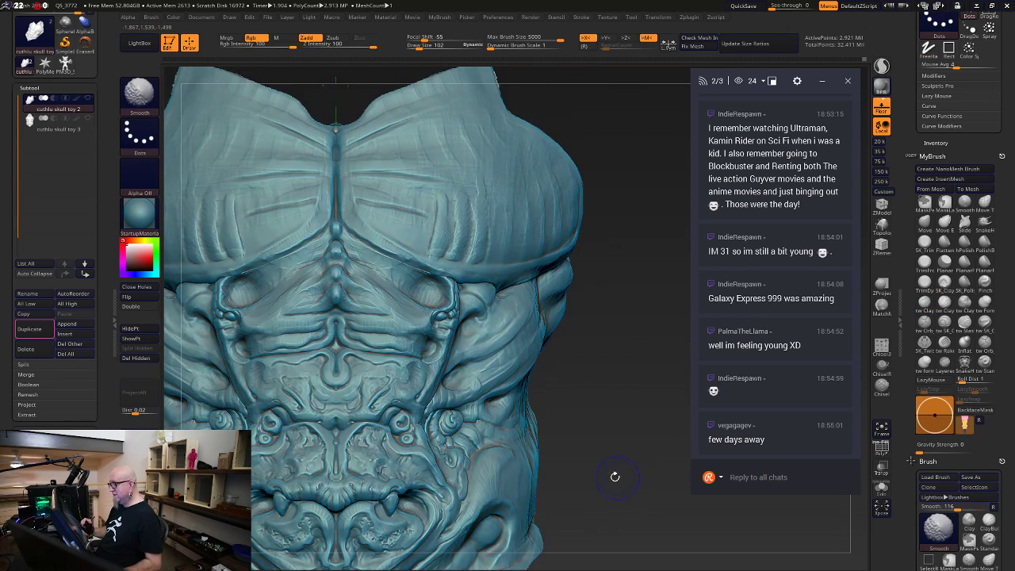
mouse_move(607, 449)
left_mouse_down("alt")
mouse_move(604, 483)
mouse_move(532, 479)
left_mouse_up("alt")
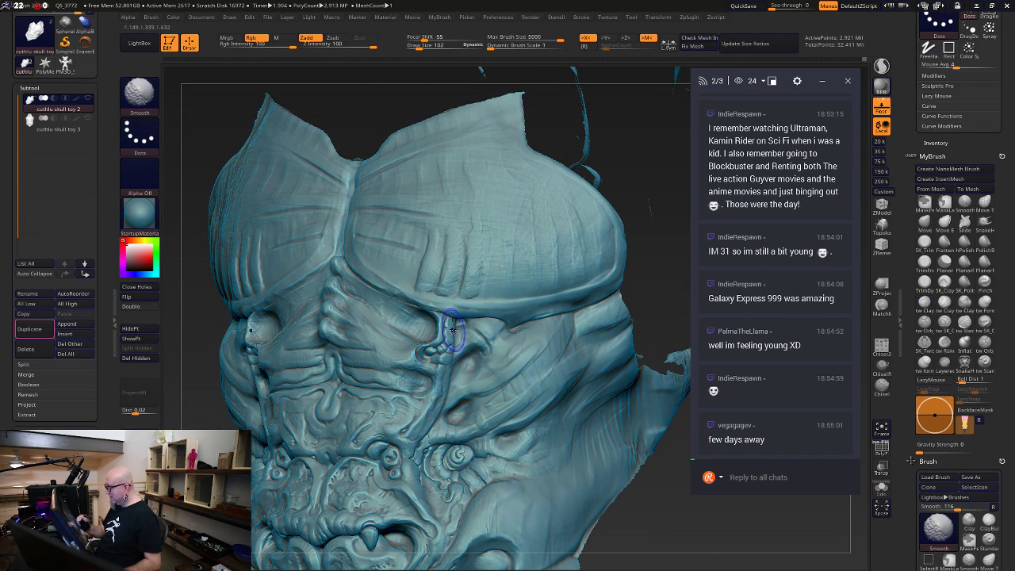
left_click_drag(454, 330, 461, 326, "shift")
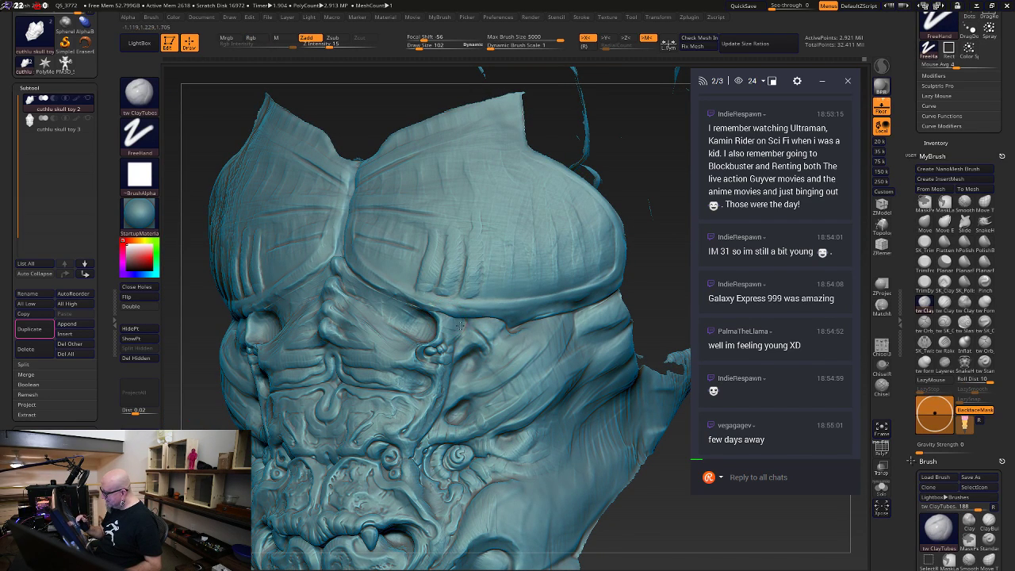
mouse_move(650, 516)
left_mouse_down()
mouse_move(636, 487)
mouse_move(600, 507)
mouse_move(607, 437)
mouse_move(618, 484)
mouse_move(582, 506)
mouse_move(637, 526)
mouse_move(611, 481)
left_mouse_up()
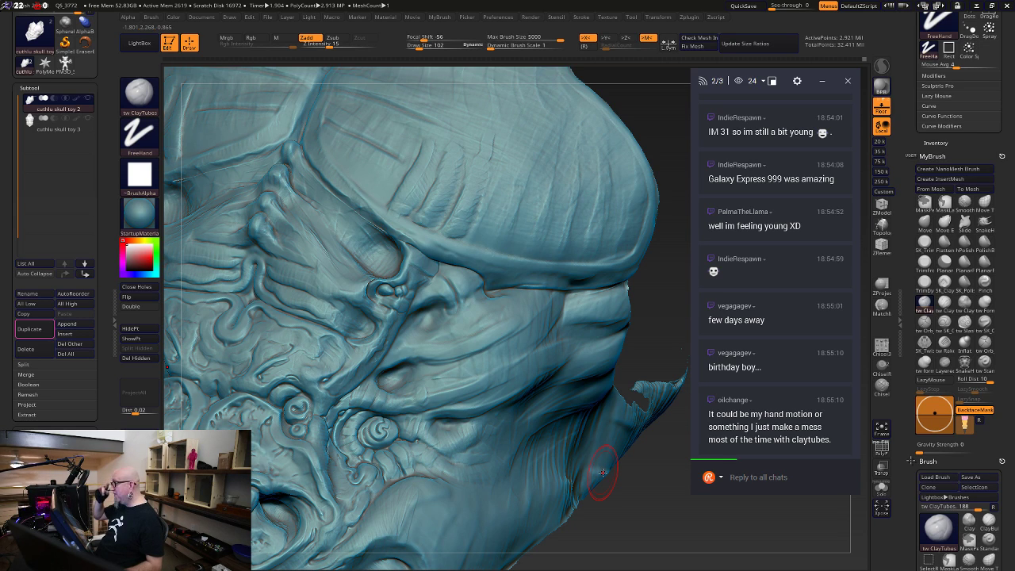
left_click_drag(433, 275, 449, 282, "shift")
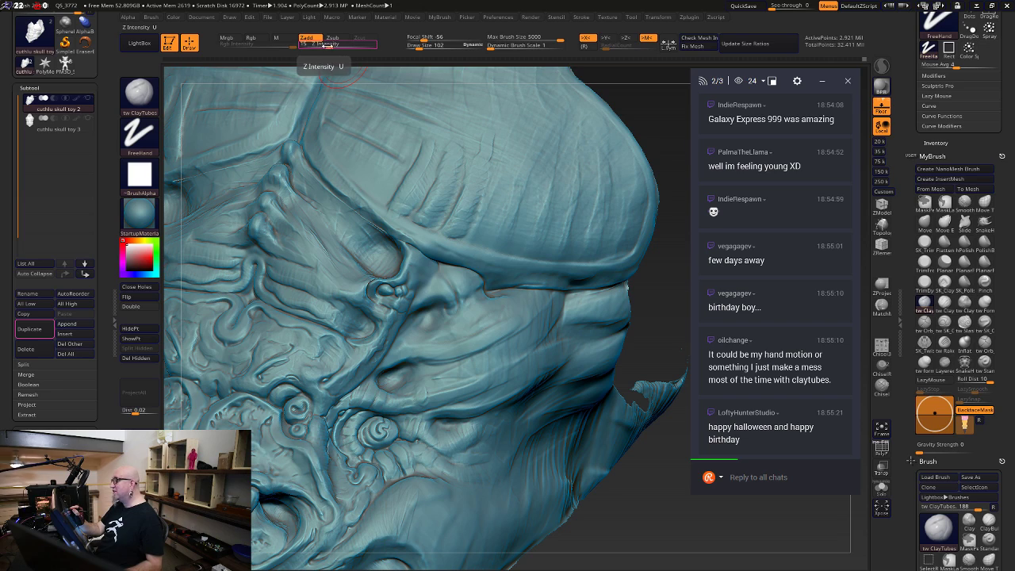
Add light tw ClayTubes strokes to the outer pectoral at Z Intensity 7 and draw size 64
left_click_drag(326, 46, 323, 44)
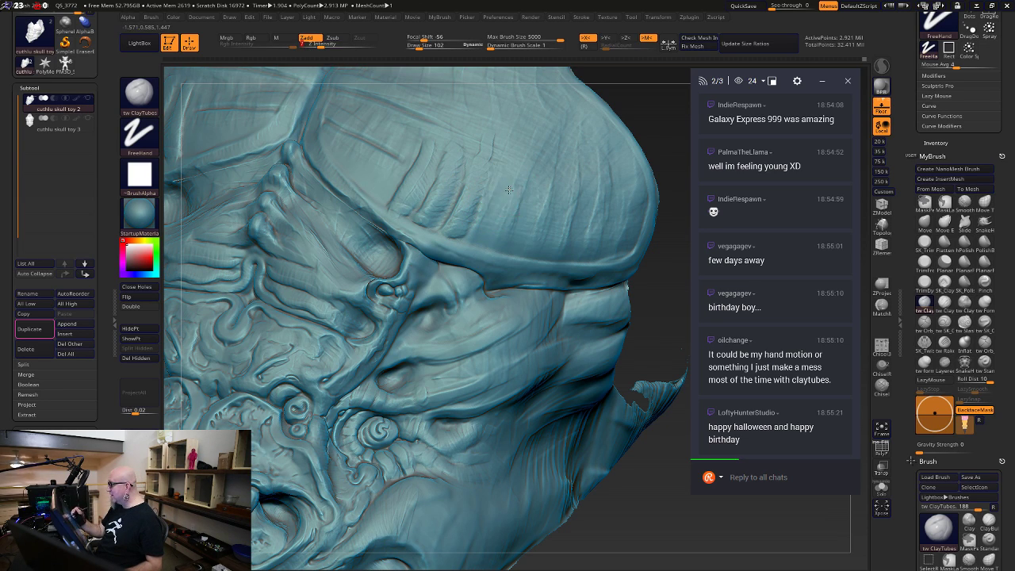
right_click_drag(517, 205, 513, 205)
key("space")
left_click_drag(514, 206, 511, 206)
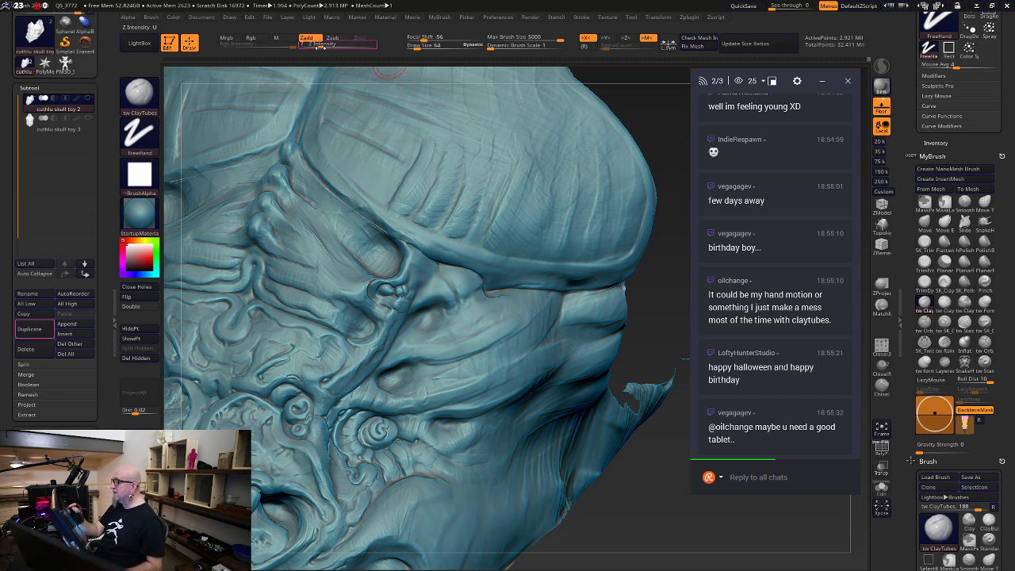
Try heavier tw ClayTubes strokes on the outer pectoral at Z Intensity 30 and undo them
left_click_drag(335, 43, 354, 41)
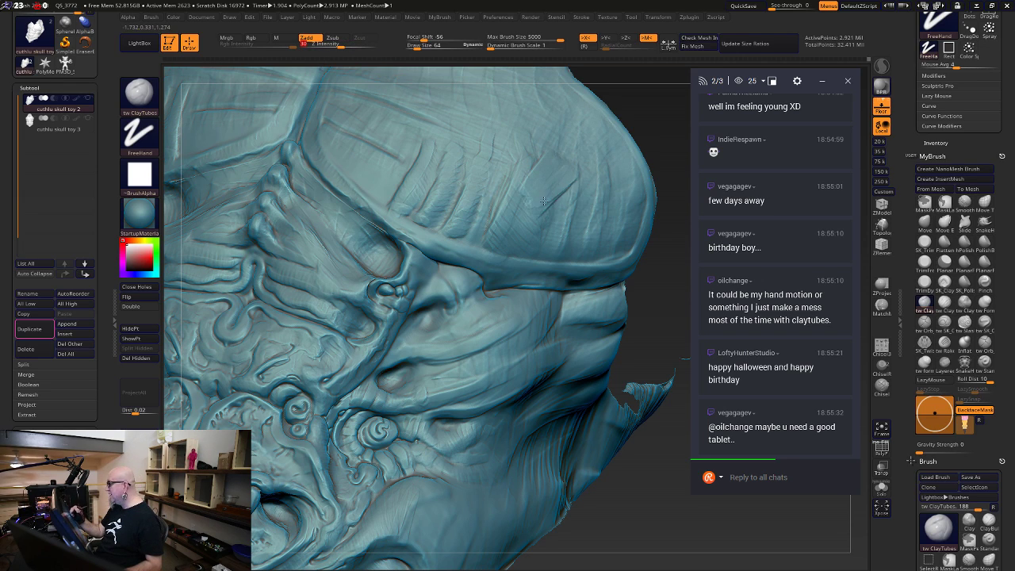
mouse_move(544, 168)
left_mouse_down()
mouse_move(563, 164)
mouse_move(547, 194)
mouse_move(559, 171)
mouse_move(564, 239)
left_mouse_up()
key("ctrl+z")
key("ctrl+z")
key("ctrl+z")
key("ctrl+z")
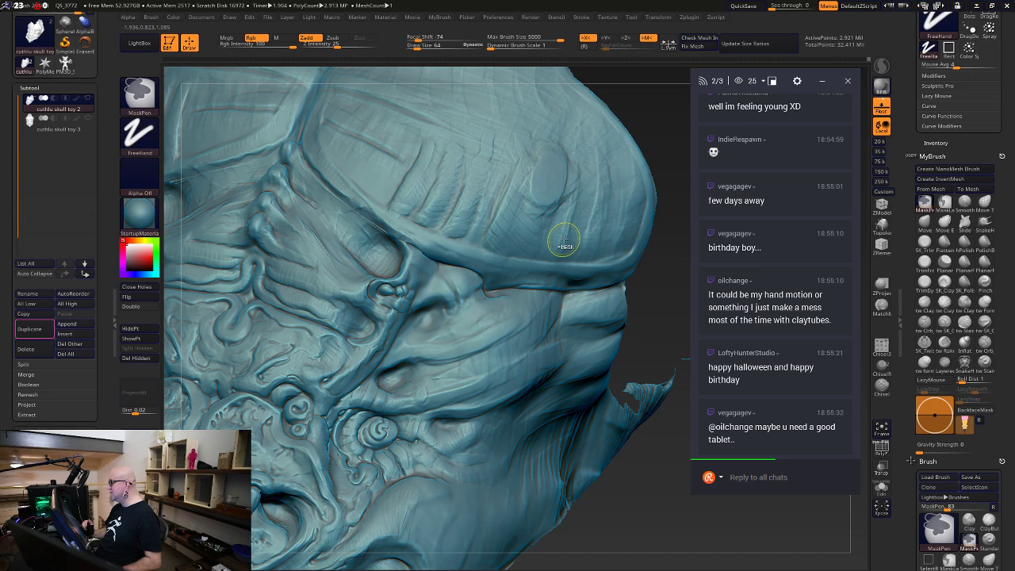
key("ctrl+z")
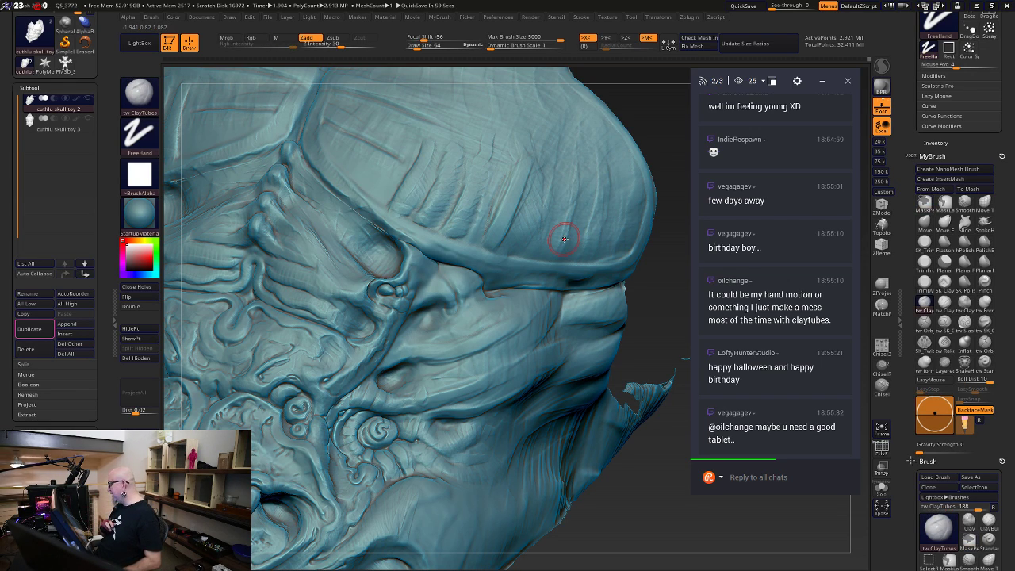
Set the Z Intensity to 11 and build up the outer rim of the pits with light tw ClayTubes strokes
left_click_drag(341, 46, 324, 45)
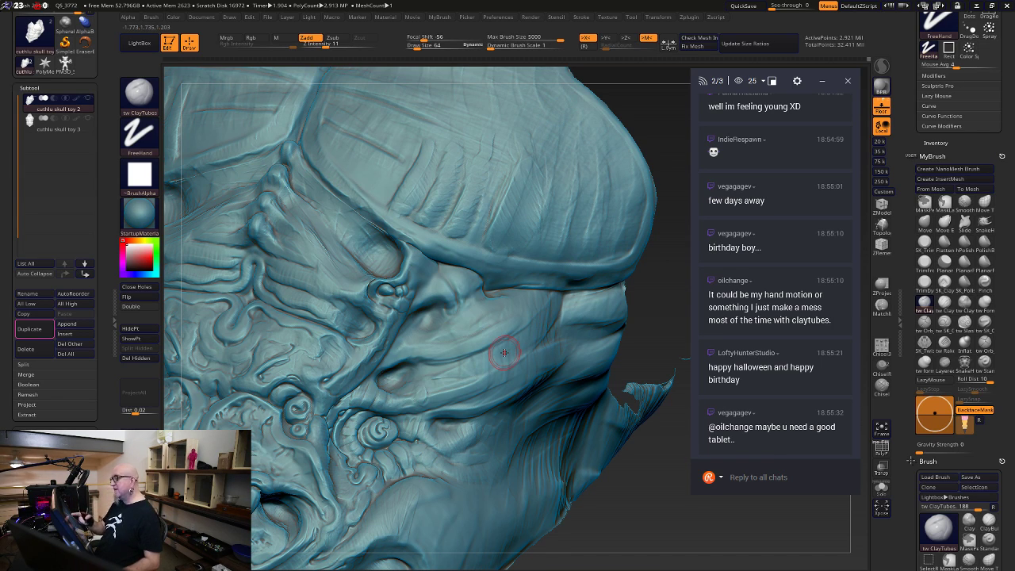
key("space")
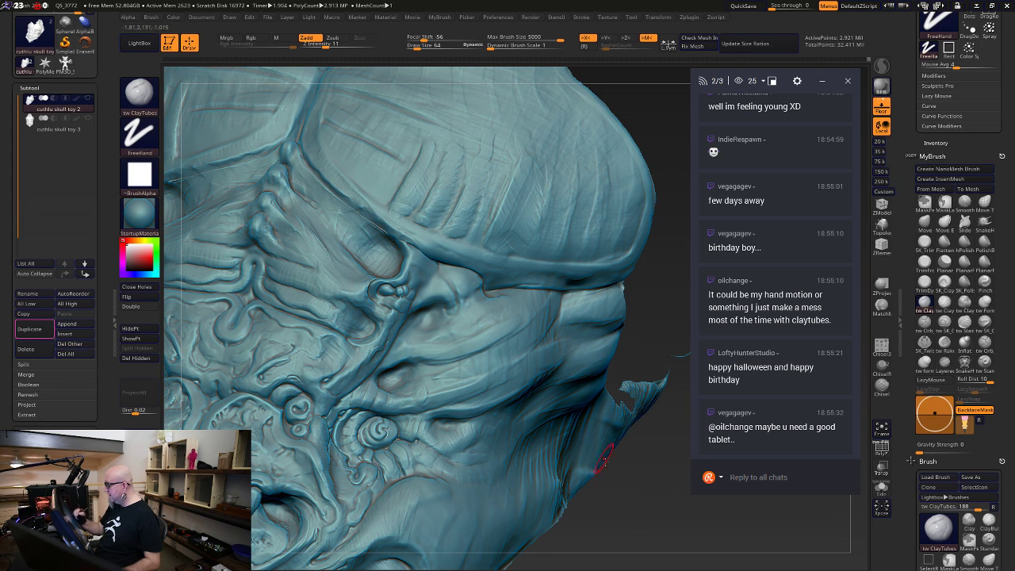
mouse_move(641, 500)
left_mouse_down()
mouse_move(646, 470)
mouse_move(661, 475)
left_mouse_up()
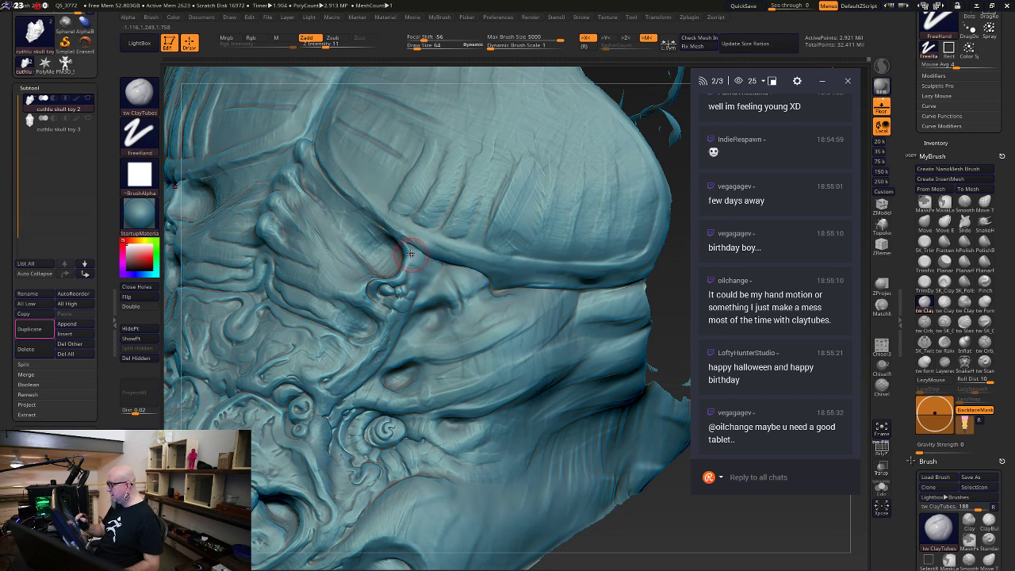
left_click_drag(652, 522, 603, 461)
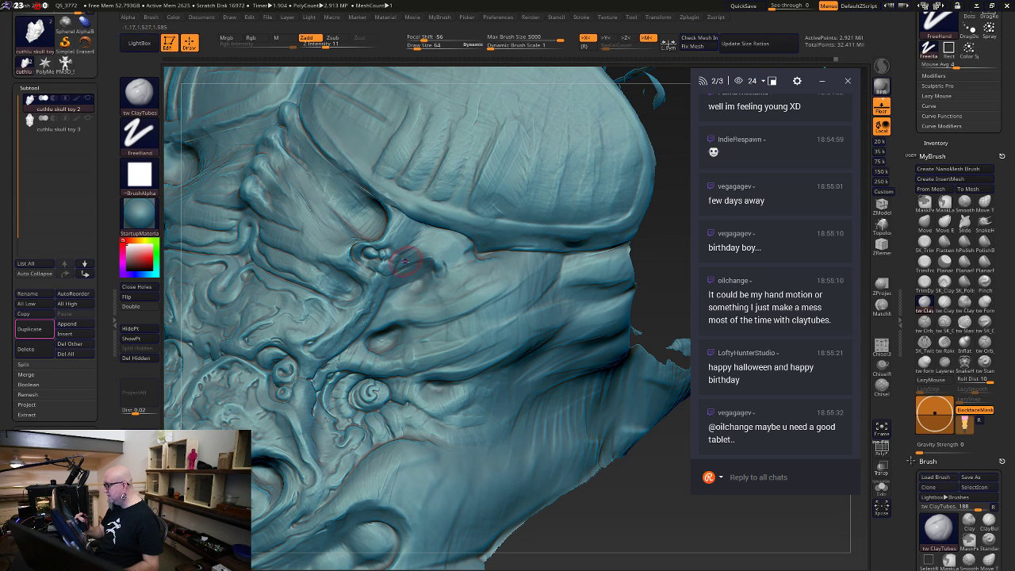
left_click_drag(658, 511, 642, 508, "shift")
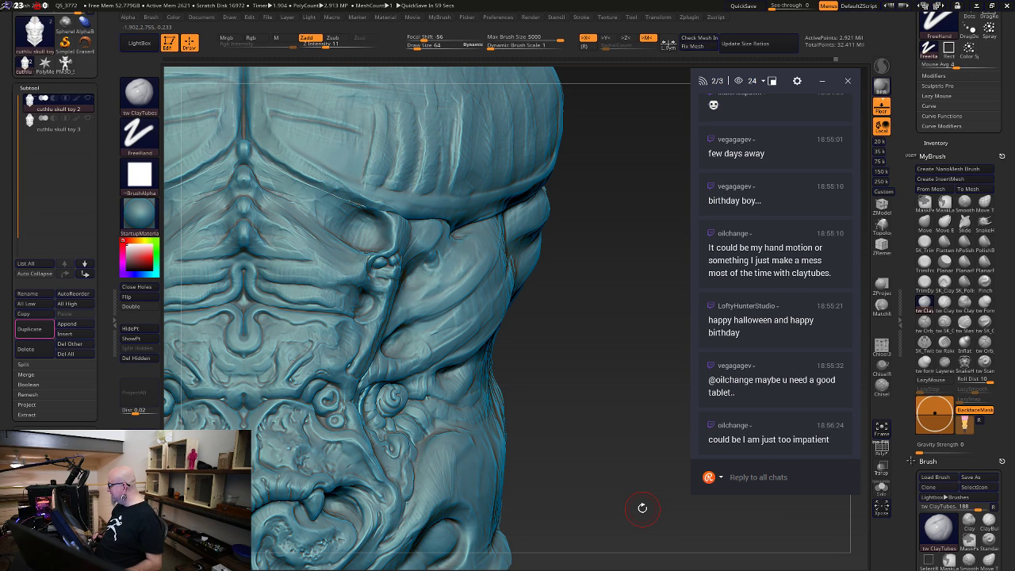
left_click_drag(581, 424, 601, 475)
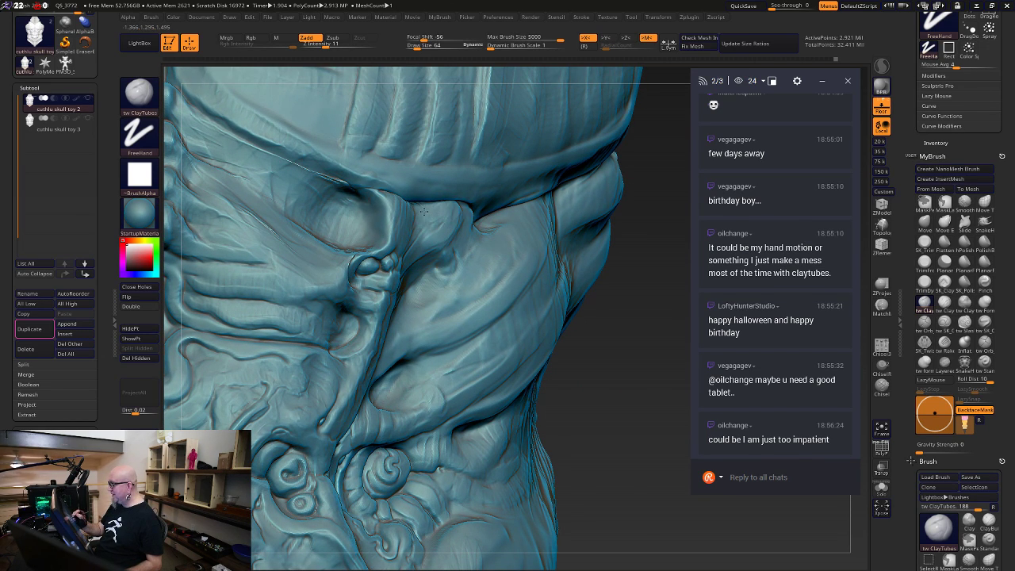
mouse_move(389, 214)
left_mouse_down()
mouse_move(391, 226)
mouse_move(406, 225)
mouse_move(413, 211)
left_mouse_up()
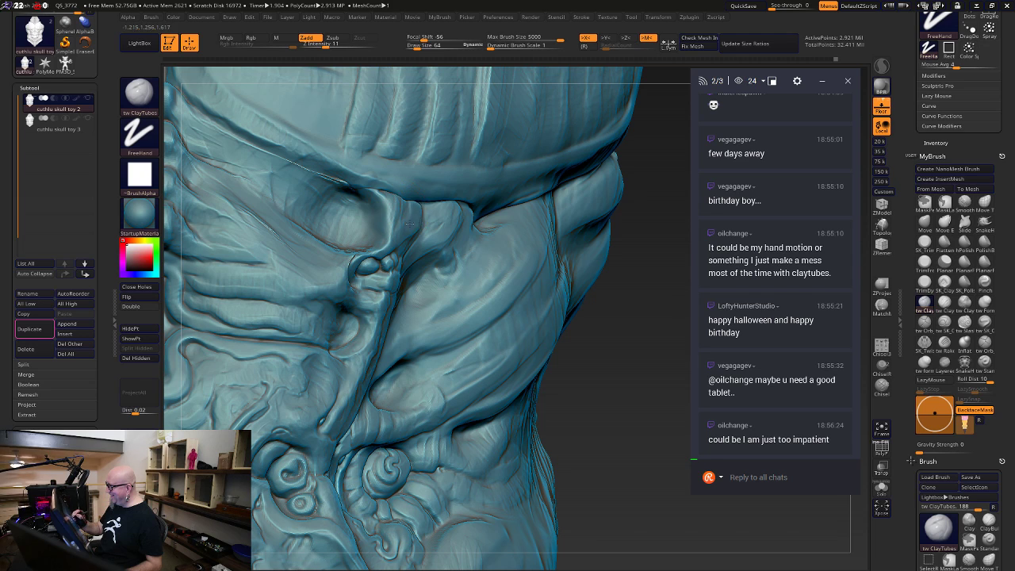
Refine the inner hollow and lower edge of the pits at draw size 64 and smooth the surface around them
mouse_move(633, 367)
left_mouse_down()
mouse_move(598, 356)
mouse_move(555, 317)
left_mouse_up()
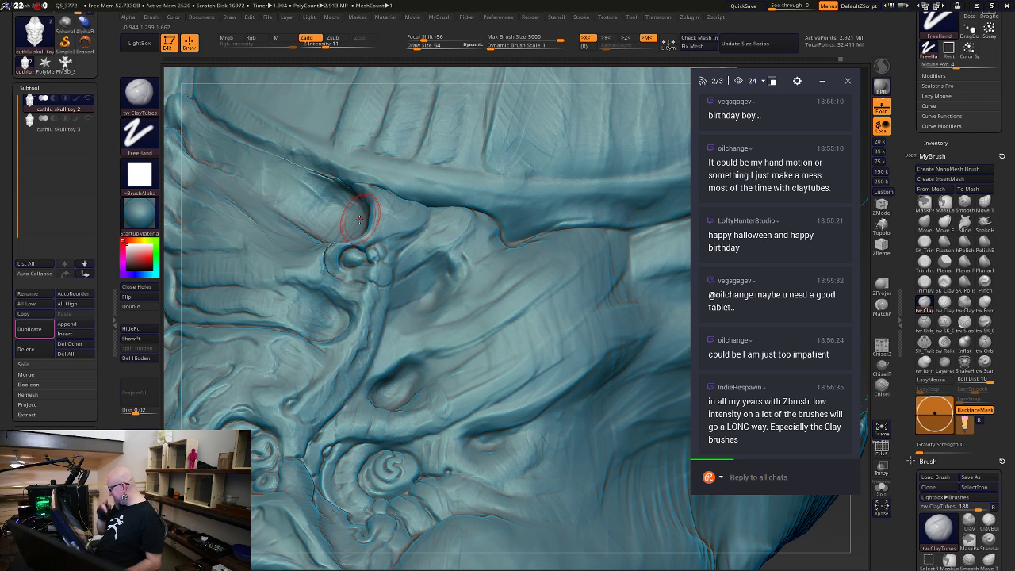
mouse_move(827, 528)
left_mouse_down()
mouse_move(659, 485)
mouse_move(635, 447)
mouse_move(662, 493)
left_mouse_up()
mouse_move(725, 514)
left_mouse_down()
mouse_move(728, 531)
mouse_move(673, 506)
left_mouse_up()
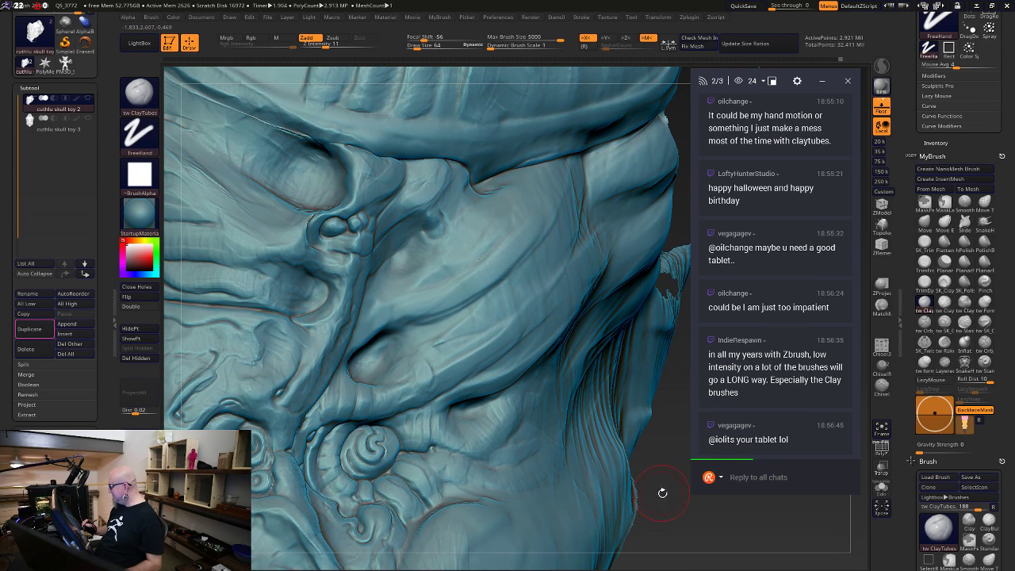
mouse_move(675, 486)
left_mouse_down()
mouse_move(662, 472)
mouse_move(642, 488)
left_mouse_up()
mouse_move(298, 217)
left_mouse_down()
mouse_move(335, 208)
mouse_move(347, 165)
mouse_move(330, 201)
left_mouse_up()
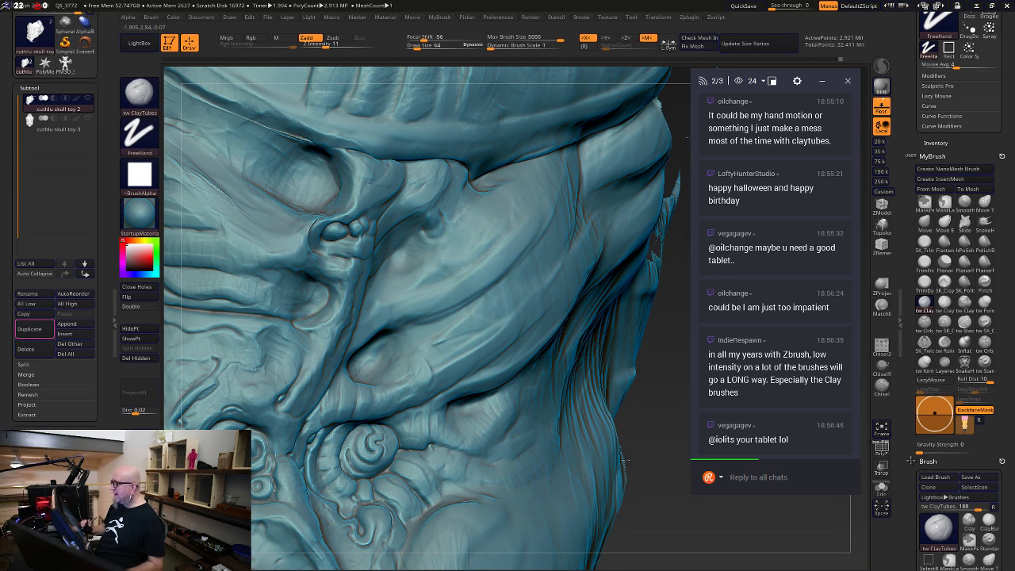
mouse_move(662, 482)
left_mouse_down()
mouse_move(664, 471)
mouse_move(665, 547)
left_mouse_up()
left_click_drag(396, 327, 335, 291, "shift")
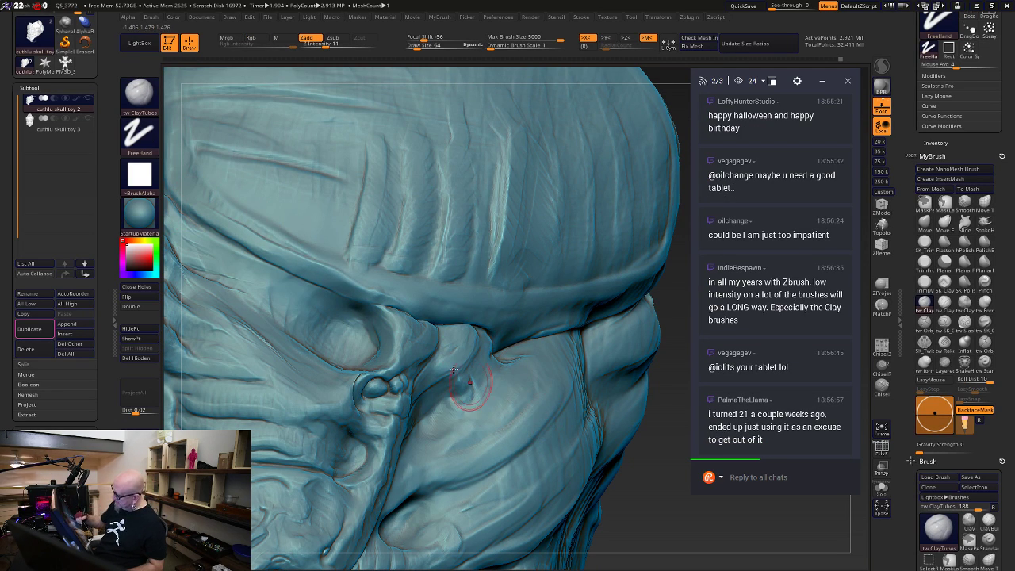
Shape the long trough running from the central ridge into the pits along the underside of both pectorals
left_click_drag(230, 239, 362, 341)
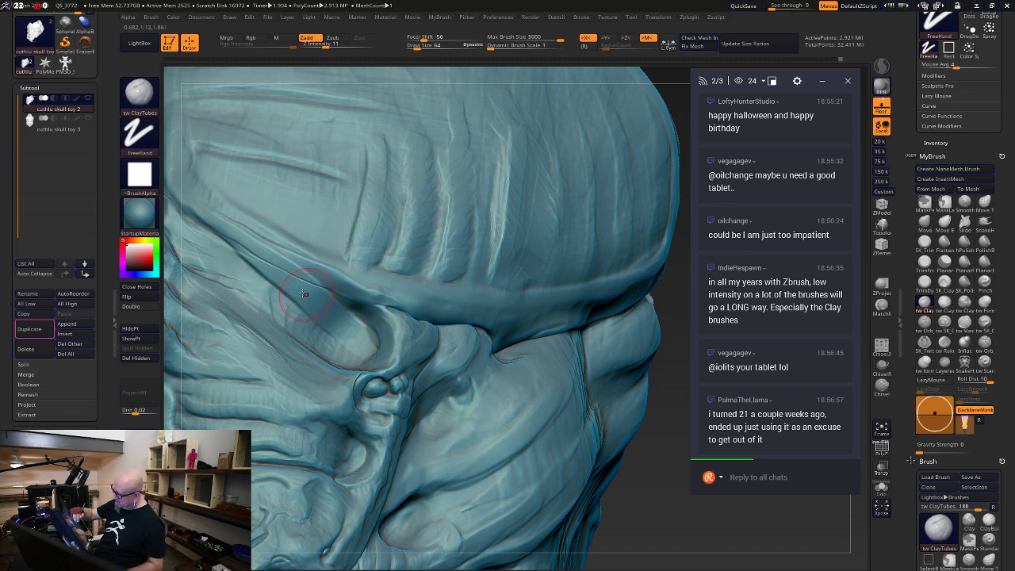
left_click_drag(210, 228, 351, 335)
left_click_drag(252, 235, 445, 307)
mouse_move(650, 469)
left_mouse_down("alt")
mouse_move(579, 432)
mouse_move(553, 451)
mouse_move(467, 433)
mouse_move(555, 420)
mouse_move(610, 441)
mouse_move(609, 397)
mouse_move(612, 507)
left_mouse_up("alt")
left_click_drag(284, 320, 249, 388)
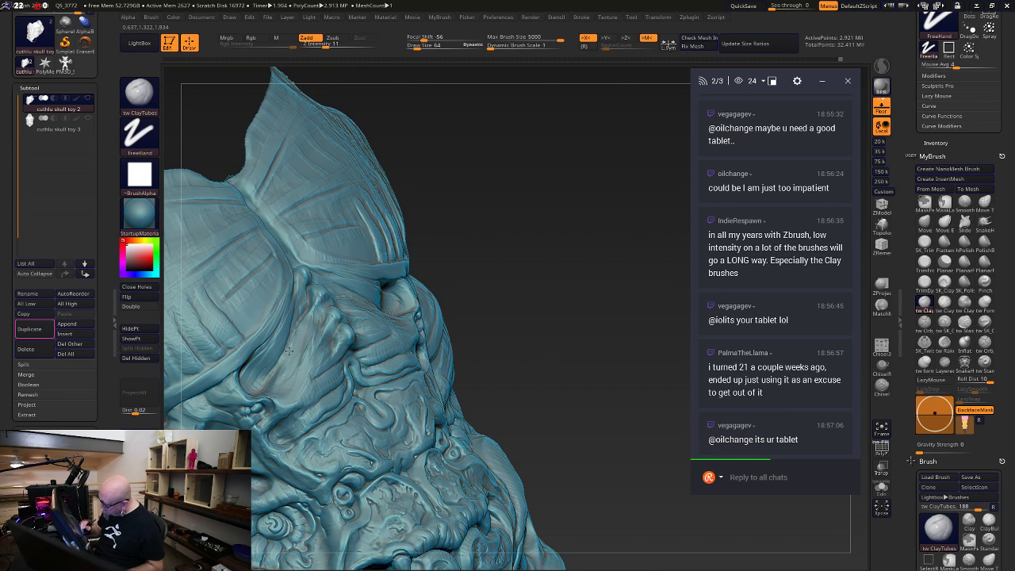
Build up the muscle strands under the pectorals between the central ridge and the pits with light tw ClayTubes strokes
left_click_drag(301, 334, 294, 354)
mouse_move(587, 181)
left_mouse_down()
mouse_move(628, 170)
mouse_move(619, 230)
left_mouse_up()
left_click_drag(359, 290, 299, 390)
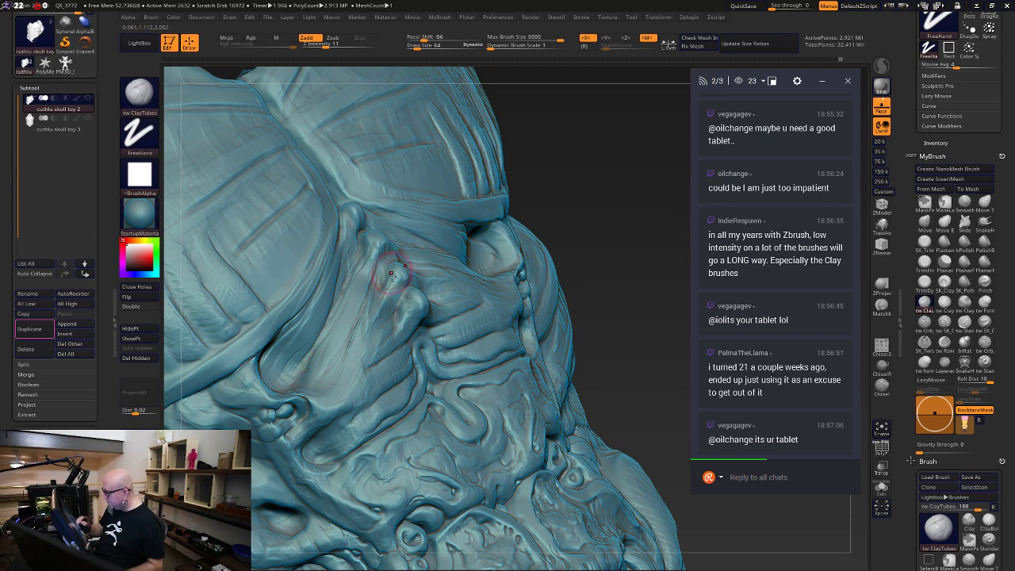
left_click_drag(347, 273, 361, 203)
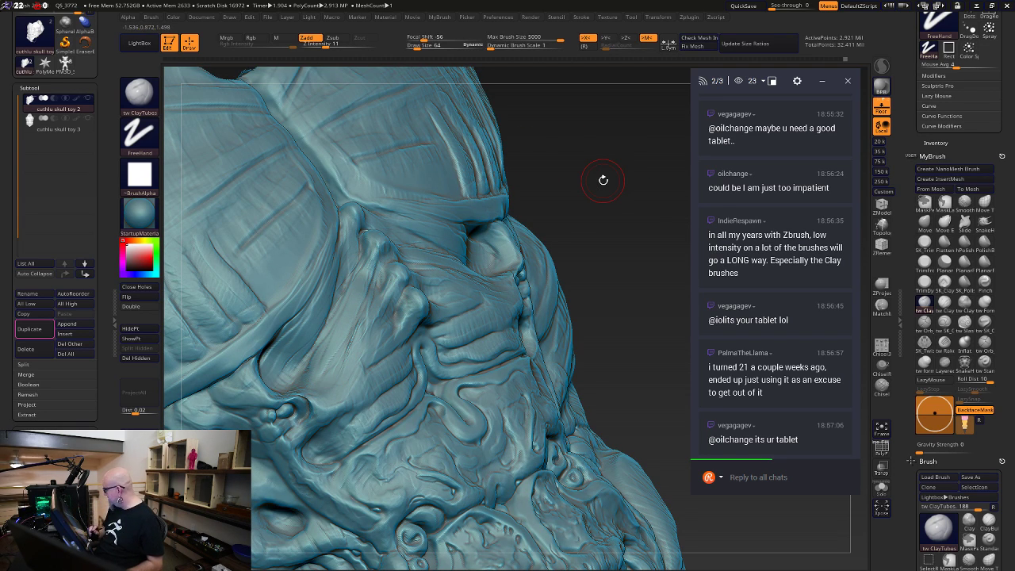
Smooth and reshape the uppermost knob of the central ridge so it blends into the base of the sternum groove
left_click_drag(653, 369, 632, 380)
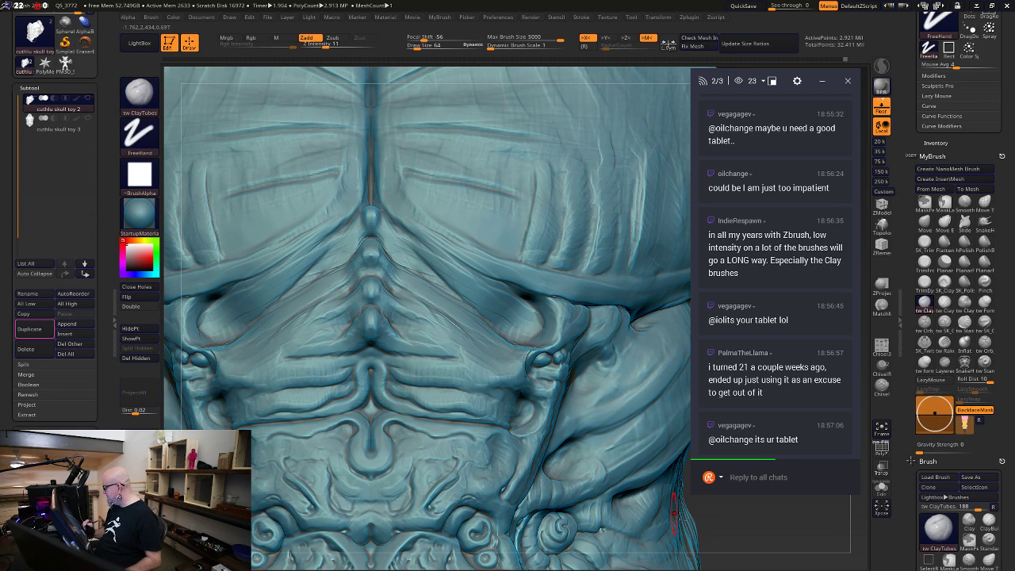
left_click_drag(730, 519, 663, 492, "alt")
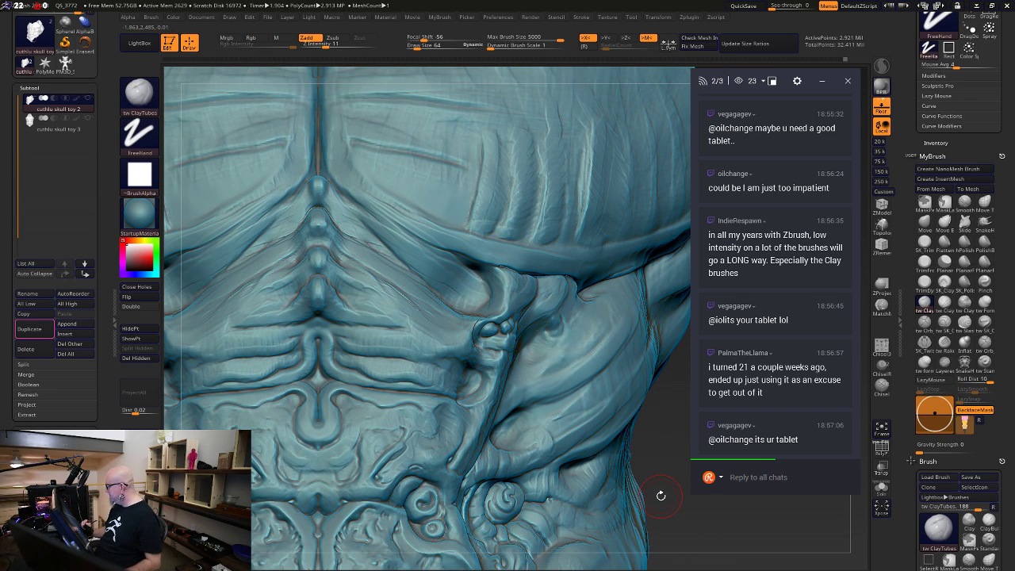
left_click_drag(678, 511, 689, 522)
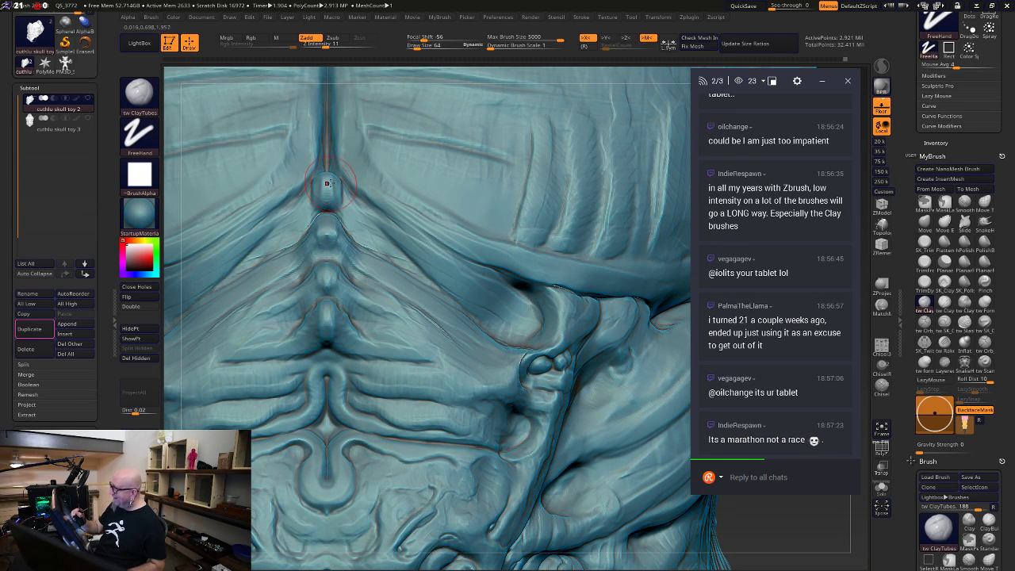
left_click_drag(753, 540, 765, 500)
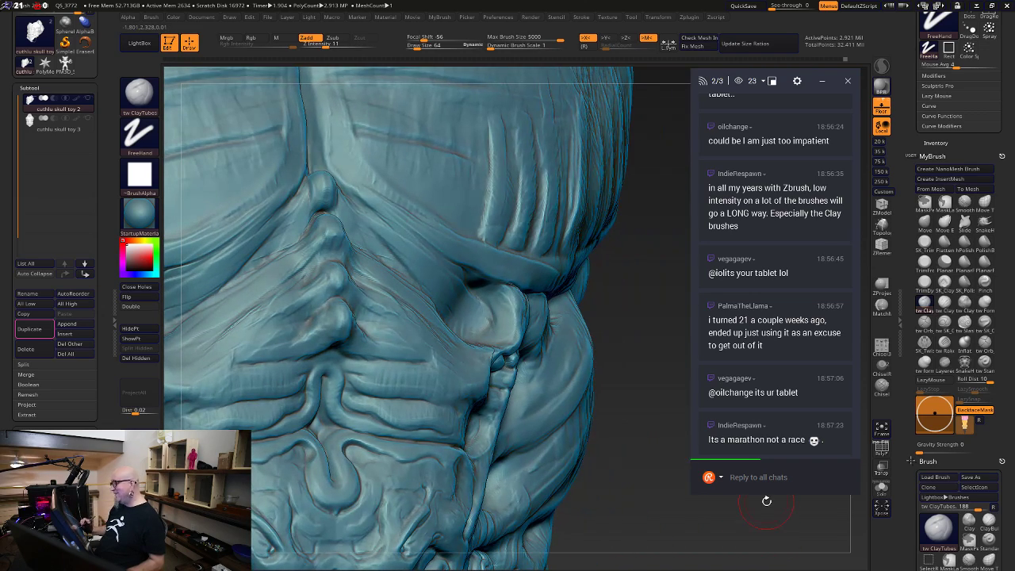
mouse_move(619, 230)
left_mouse_down()
mouse_move(623, 325)
mouse_move(650, 398)
left_mouse_up()
left_click_drag(296, 208, 315, 290, "shift")
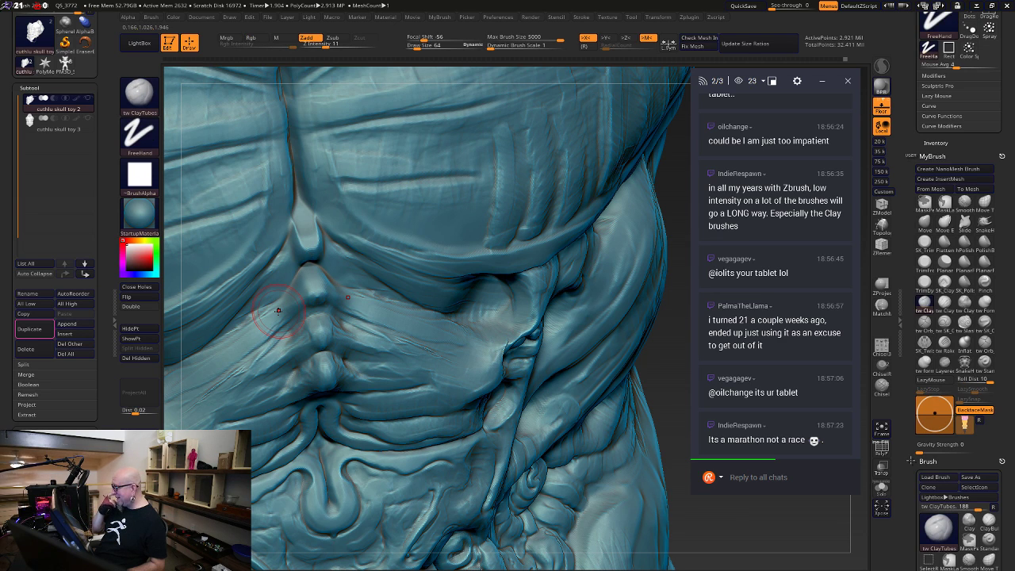
left_click_drag(306, 226, 309, 246)
left_click_drag(304, 195, 310, 232)
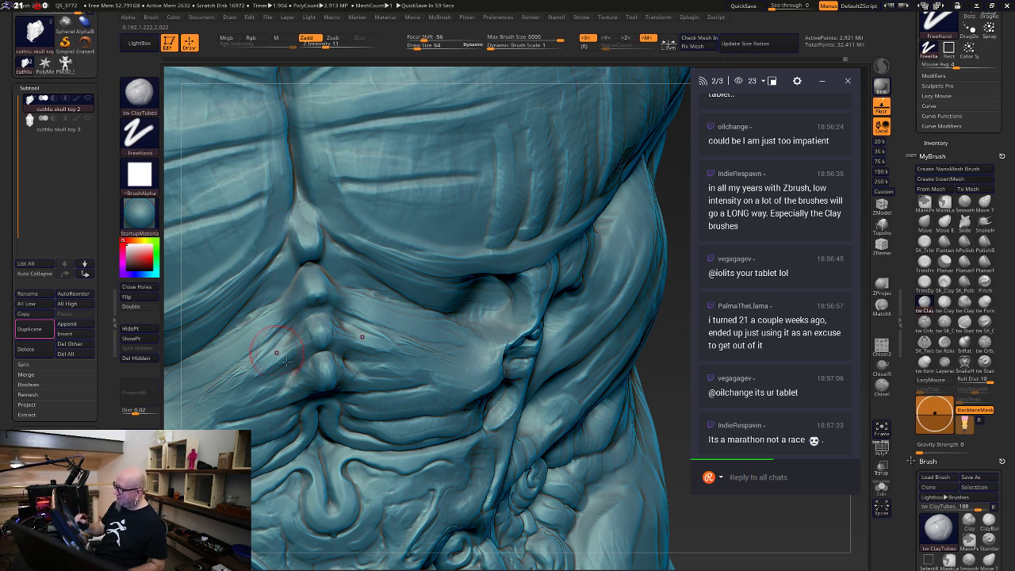
Sculpt strands fanning down from the base of the sternum groove onto the lower inner pectorals and smooth the groove between them
left_click_drag(648, 360, 628, 319)
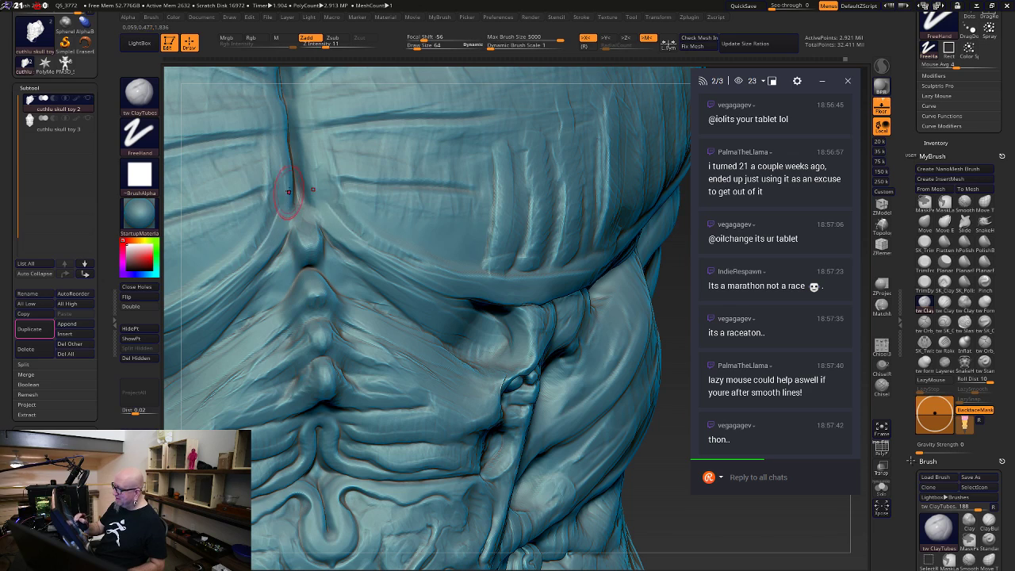
left_click_drag(287, 195, 238, 265)
left_click_drag(284, 169, 255, 251)
left_click_drag(288, 149, 274, 225)
left_click_drag(289, 177, 276, 234)
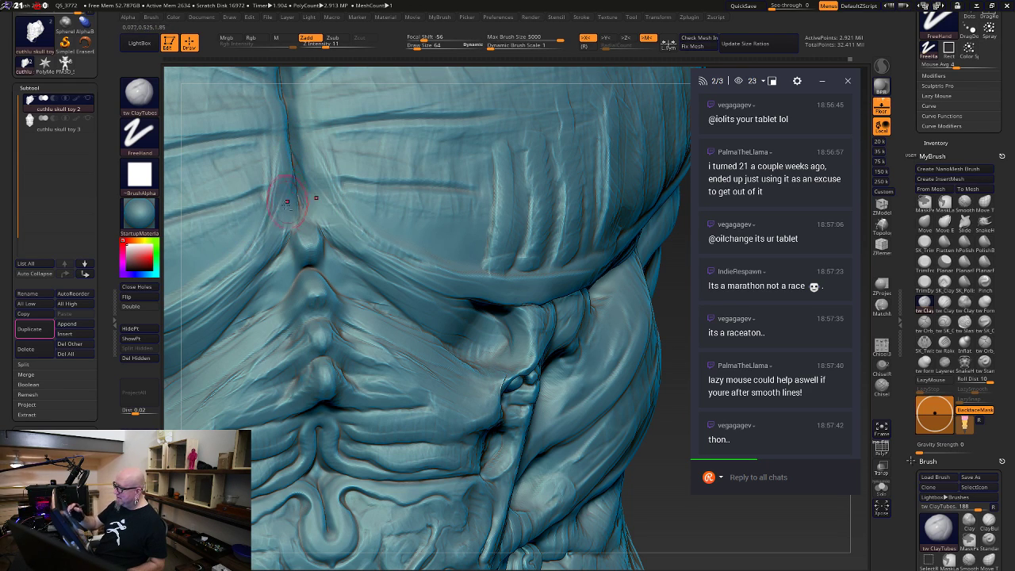
left_click_drag(290, 152, 242, 254)
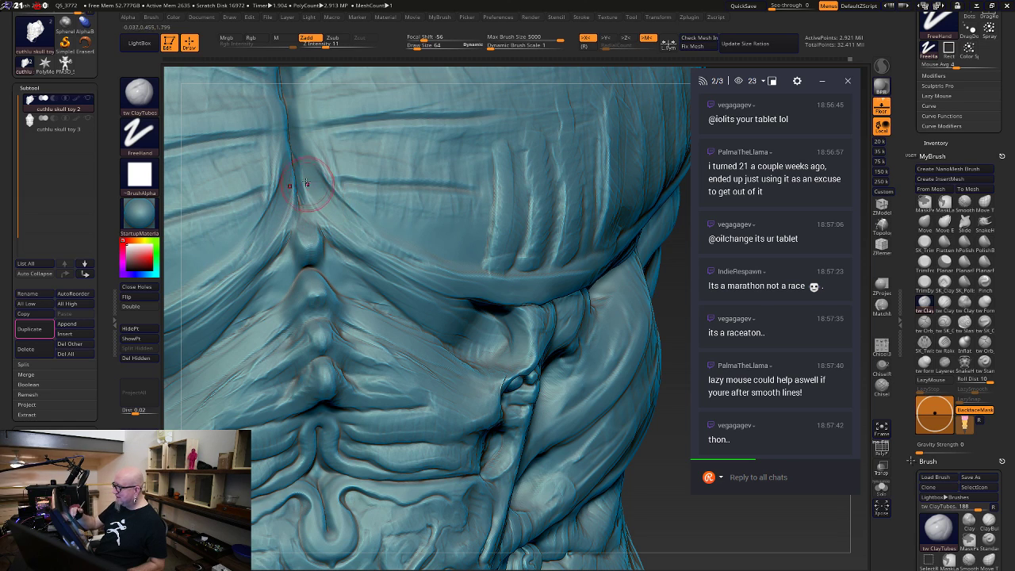
mouse_move(292, 178)
left_mouse_down()
mouse_move(265, 249)
mouse_move(298, 206)
left_mouse_up()
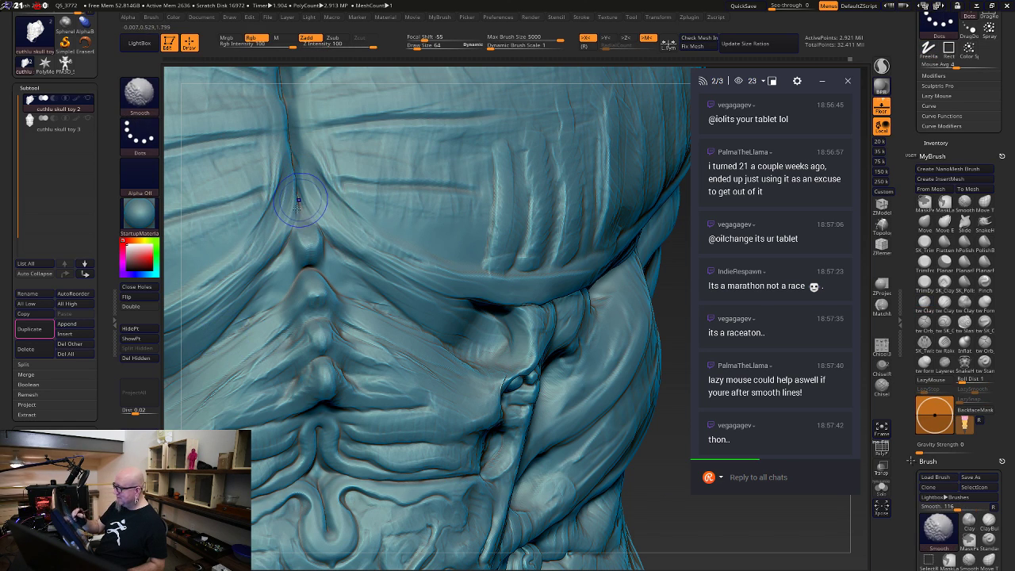
left_click_drag(279, 146, 255, 233)
left_click_drag(274, 200, 260, 222)
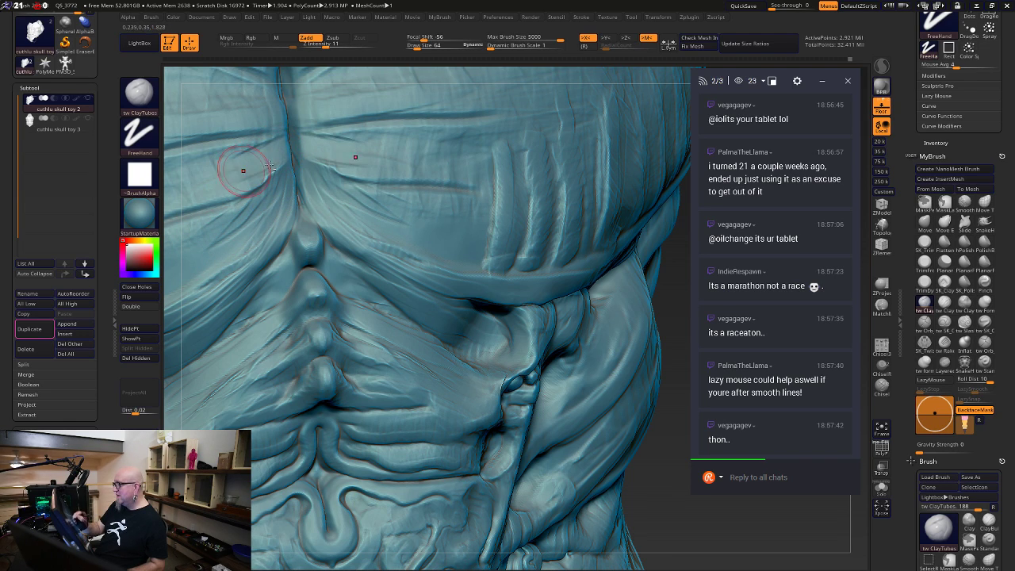
Add tw ClayTubes folds radiating outward from the sternum groove across the inner halves of both pectorals
left_click_drag(284, 141, 230, 151)
left_click_drag(289, 164, 224, 208)
left_click_drag(271, 178, 225, 212)
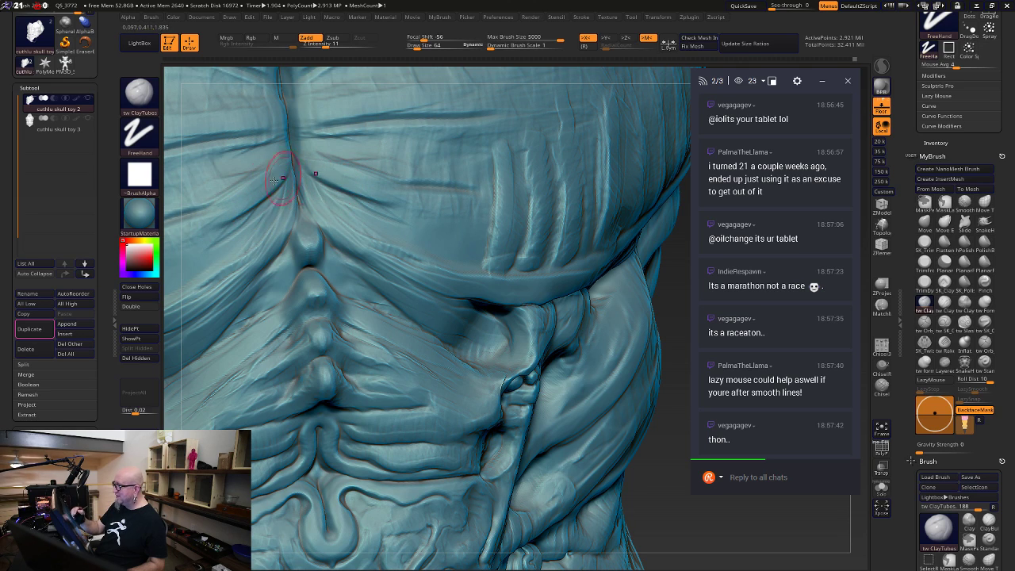
left_click_drag(276, 181, 255, 201)
left_click_drag(319, 178, 344, 195)
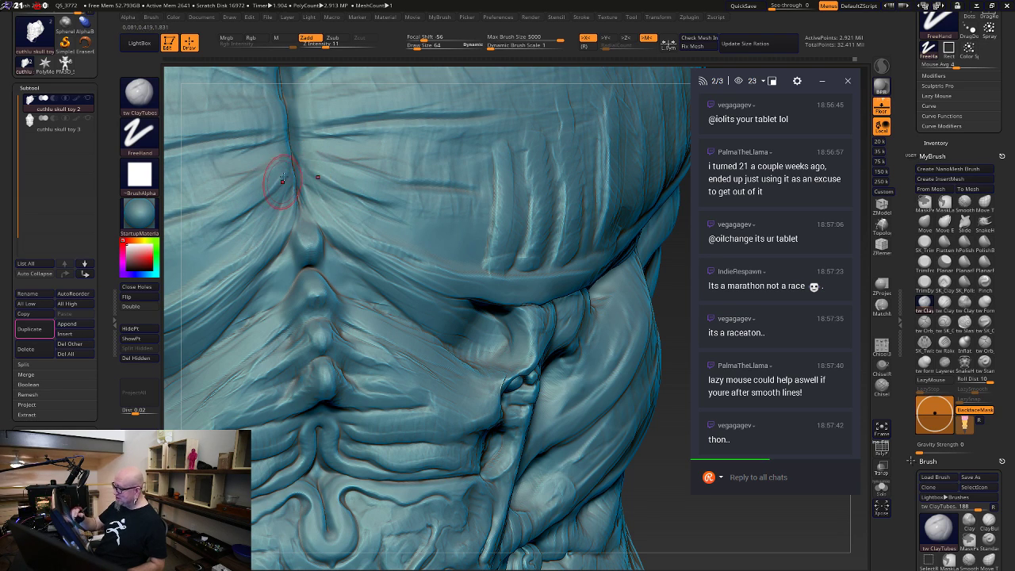
mouse_move(281, 181)
left_mouse_down()
mouse_move(217, 198)
mouse_move(184, 228)
left_mouse_up()
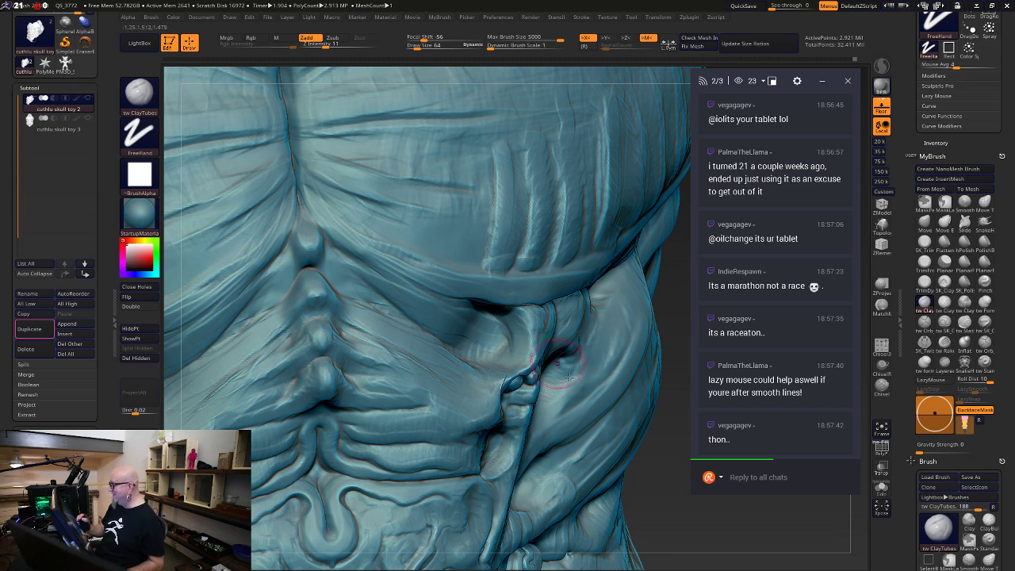
Sculpt a rounded bulb in the hollow beside the small knob cluster below the outer pectoral
right_click_drag(569, 377, 554, 314, "alt")
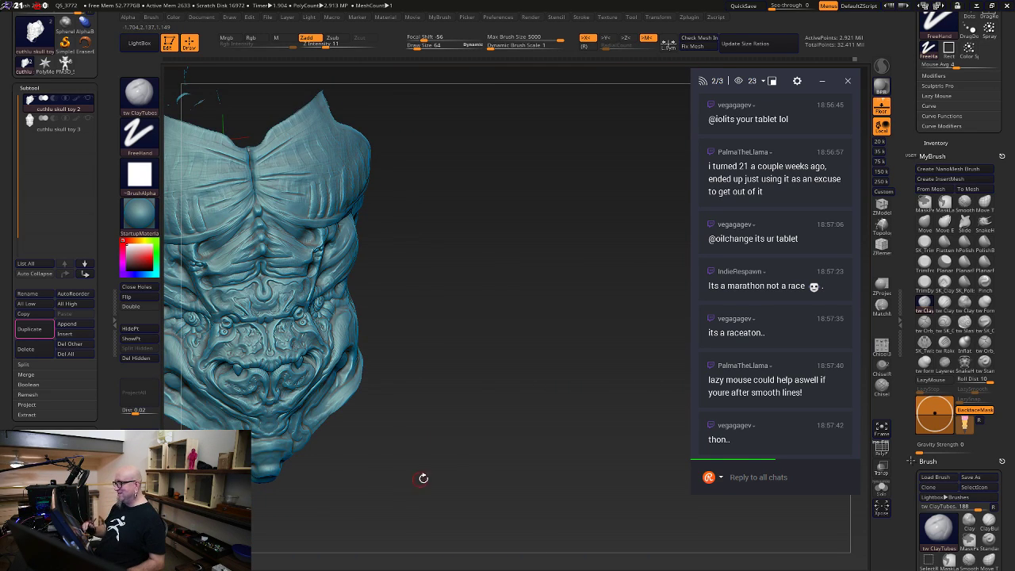
mouse_move(423, 478)
right_mouse_down("alt")
mouse_move(550, 537)
mouse_move(571, 397)
mouse_move(605, 476)
mouse_move(528, 424)
mouse_move(576, 478)
right_mouse_up("alt")
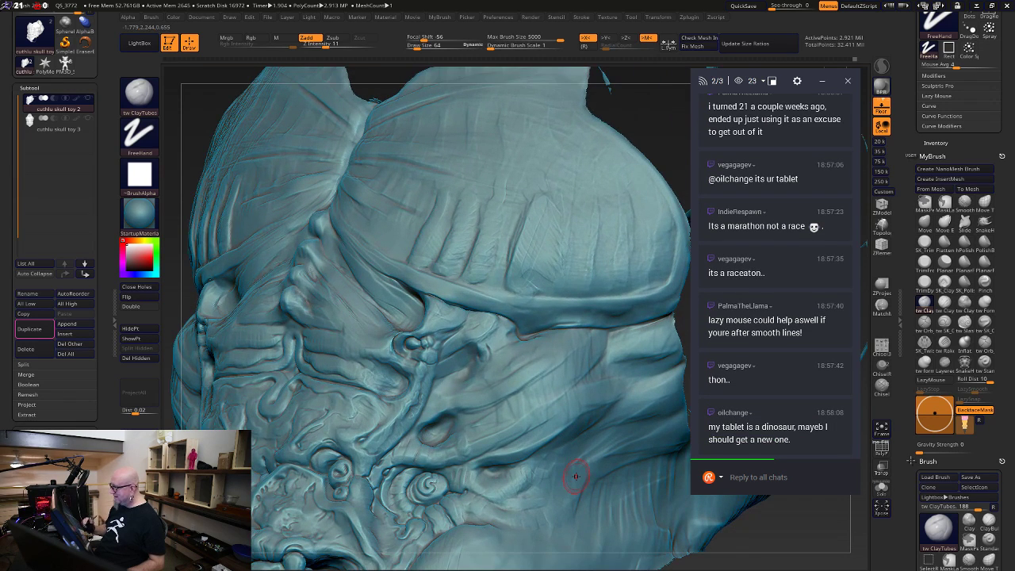
right_click_drag(617, 80, 363, 276)
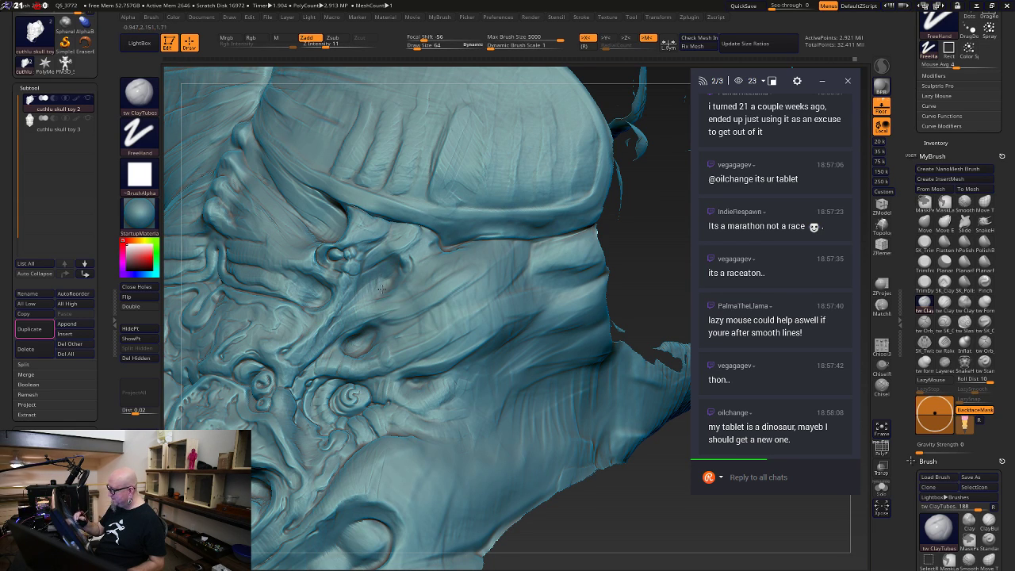
mouse_move(643, 222)
left_mouse_down()
mouse_move(650, 236)
mouse_move(627, 249)
left_mouse_up()
left_click_drag(602, 421, 609, 416)
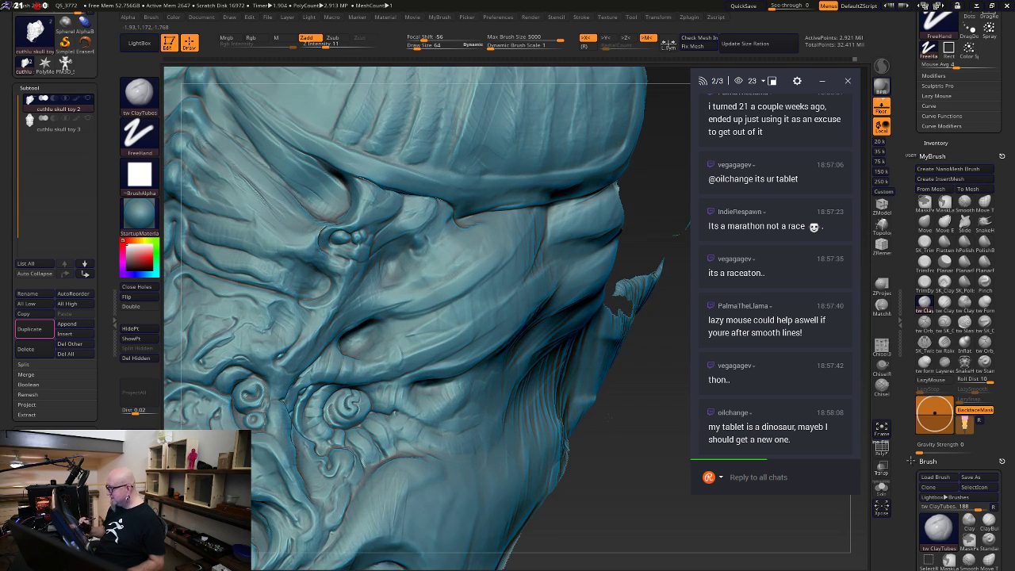
left_click_drag(675, 231, 670, 242)
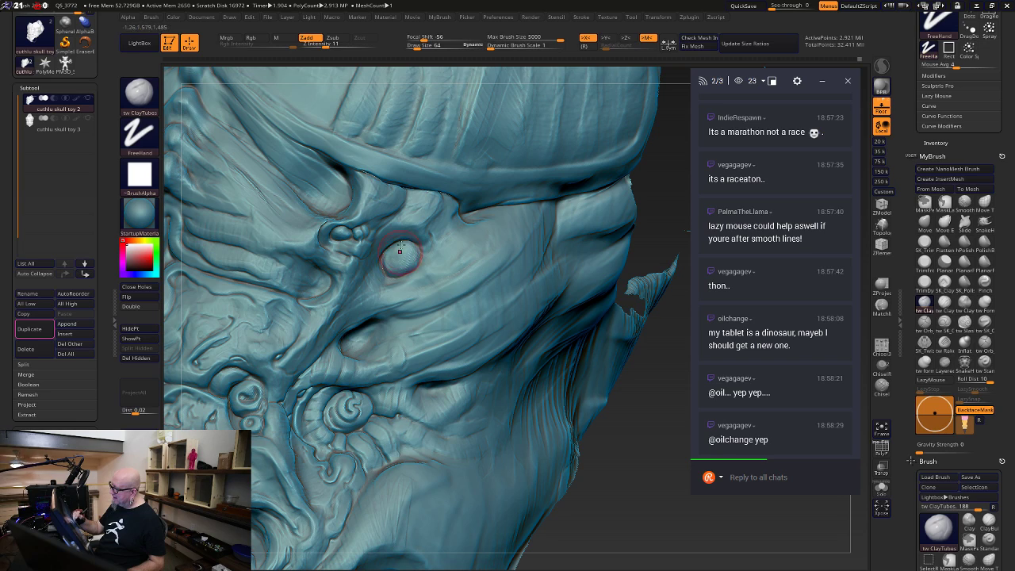
Refine the rounded bulb and the rim around it, reducing the draw size to 41
key("f")
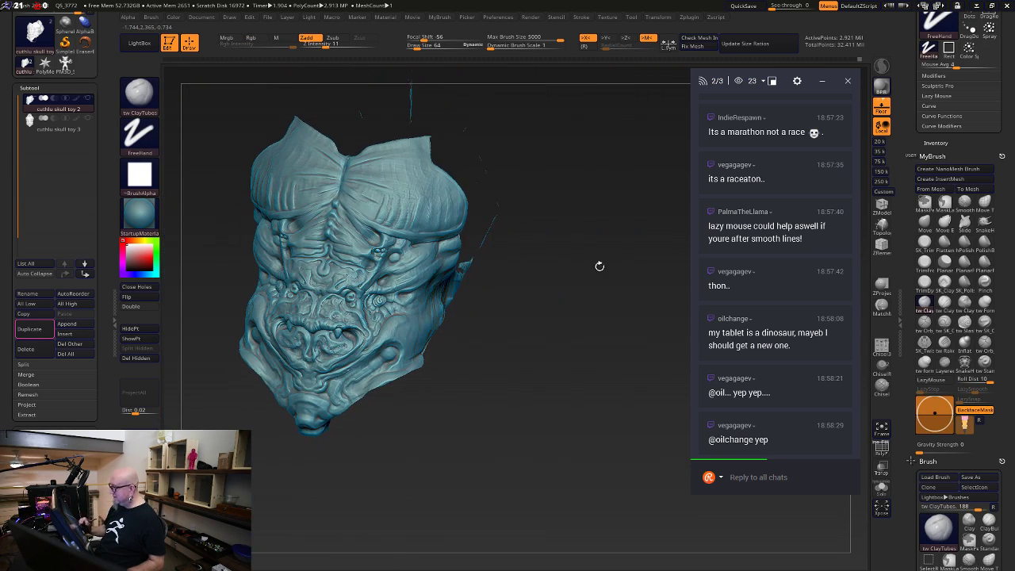
mouse_move(600, 267)
left_mouse_down("shift")
mouse_move(562, 362)
mouse_move(564, 509)
mouse_move(591, 437)
mouse_move(625, 423)
left_mouse_up("shift")
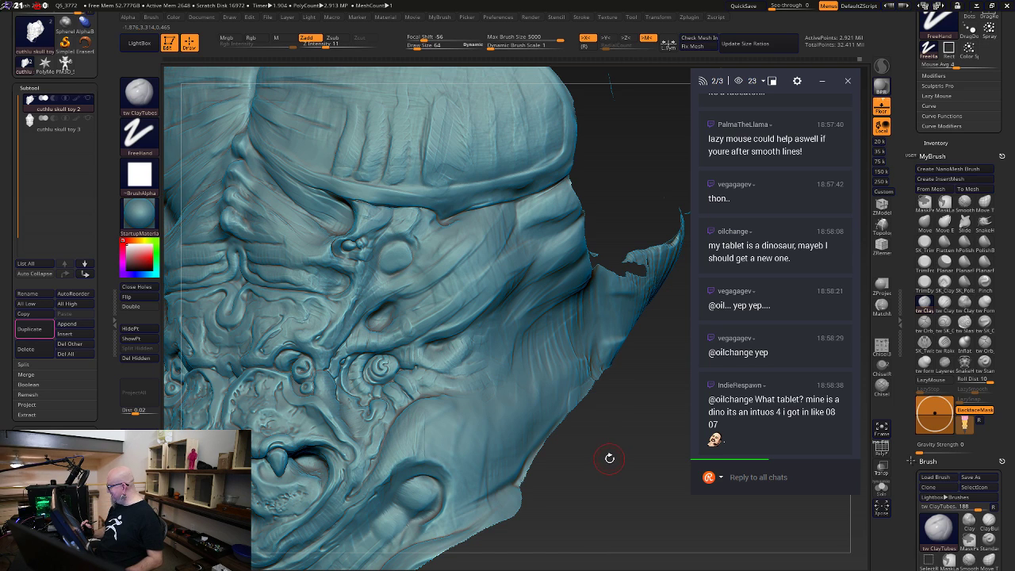
mouse_move(641, 440)
left_mouse_down()
mouse_move(614, 453)
mouse_move(648, 483)
left_mouse_up()
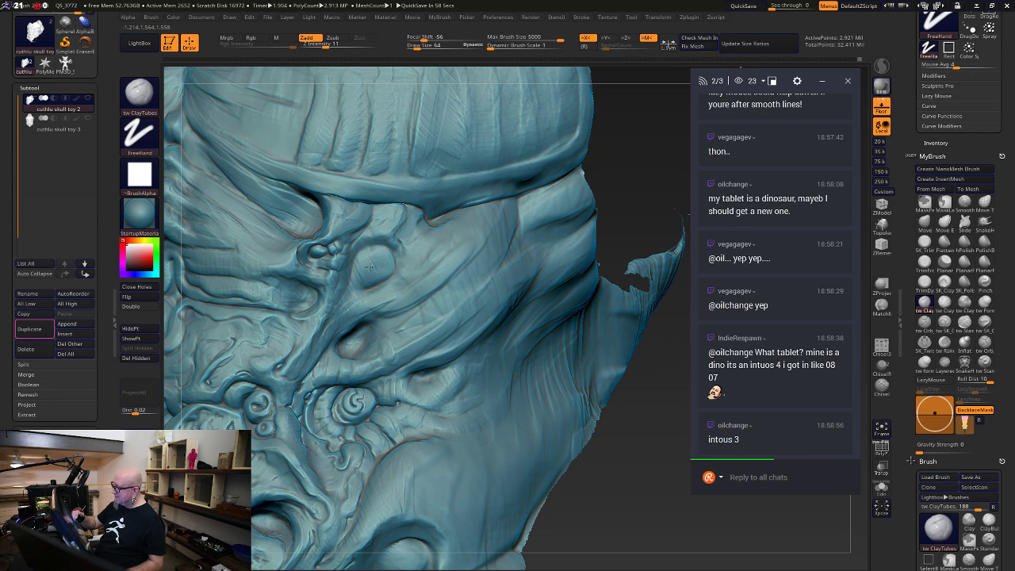
mouse_move(379, 260)
left_mouse_down()
mouse_move(367, 279)
mouse_move(395, 262)
mouse_move(380, 274)
left_mouse_up()
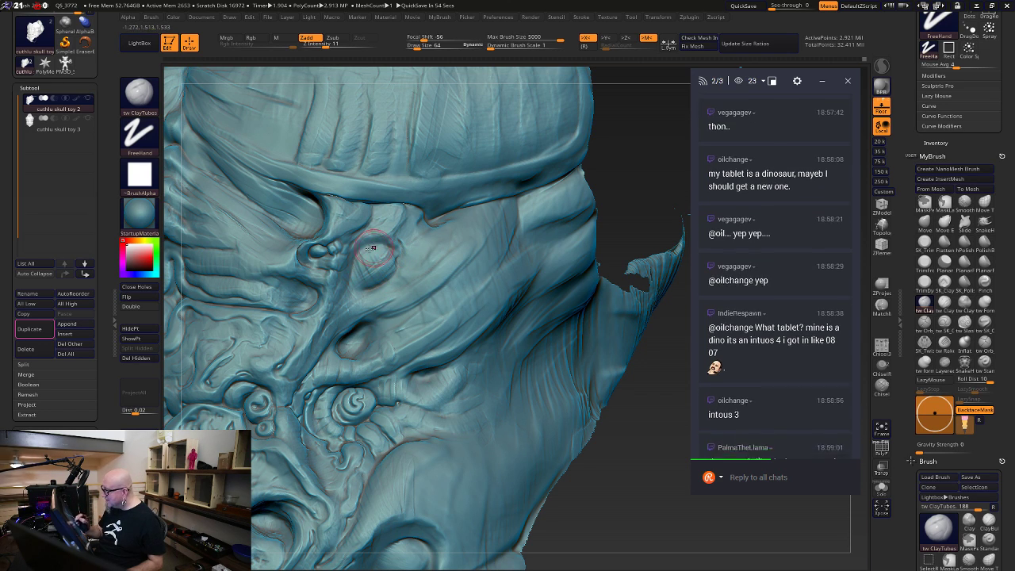
mouse_move(395, 219)
right_mouse_down()
mouse_move(399, 227)
mouse_move(388, 224)
right_mouse_up()
left_click(399, 228)
left_click_drag(386, 224, 381, 226)
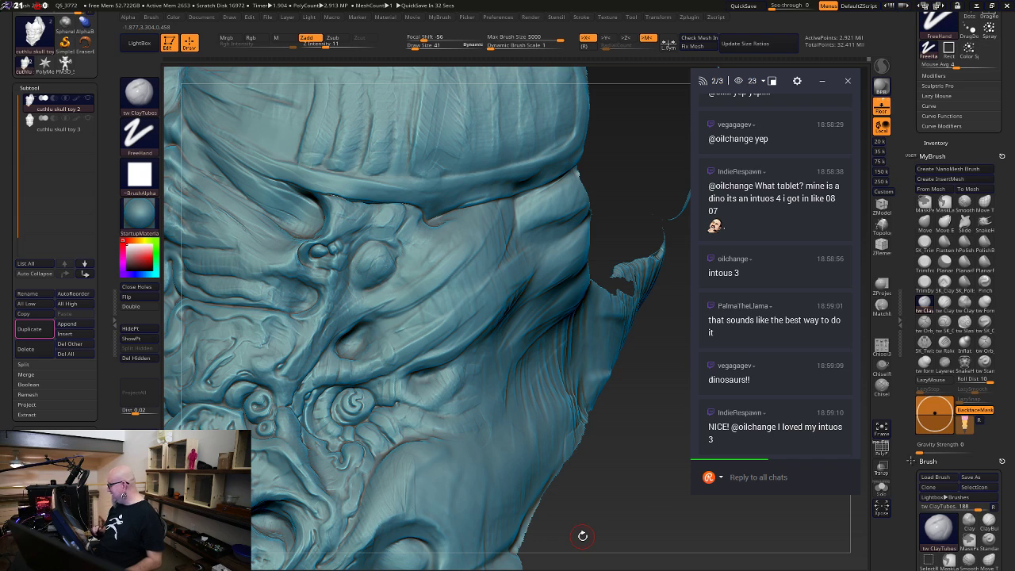
Set the draw size to 81 and work the surface between the pit and the rounded bulb
mouse_move(640, 501)
left_mouse_down("alt")
mouse_move(615, 444)
mouse_move(560, 376)
left_mouse_up("alt")
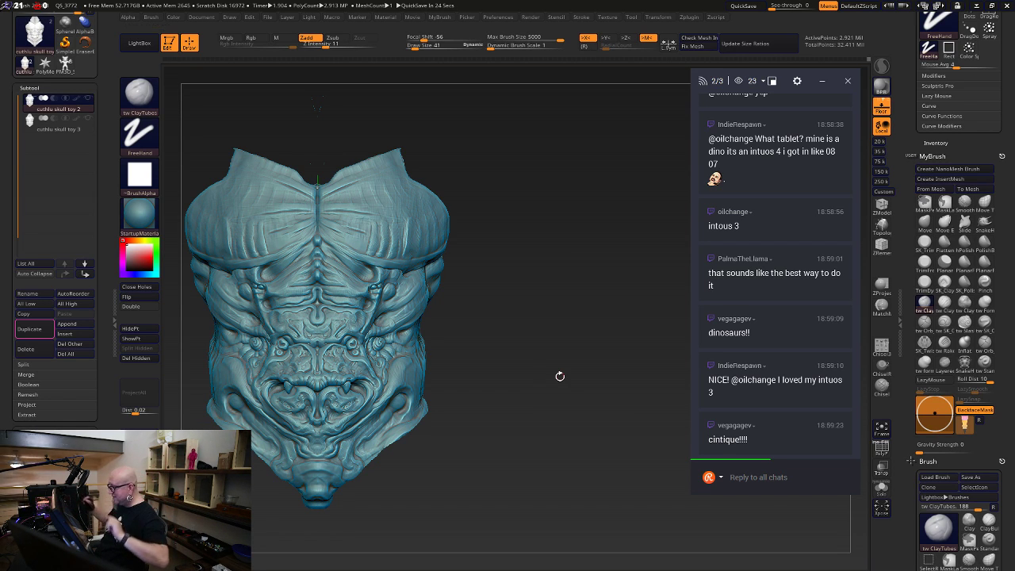
left_click_drag(496, 298, 533, 317, "alt")
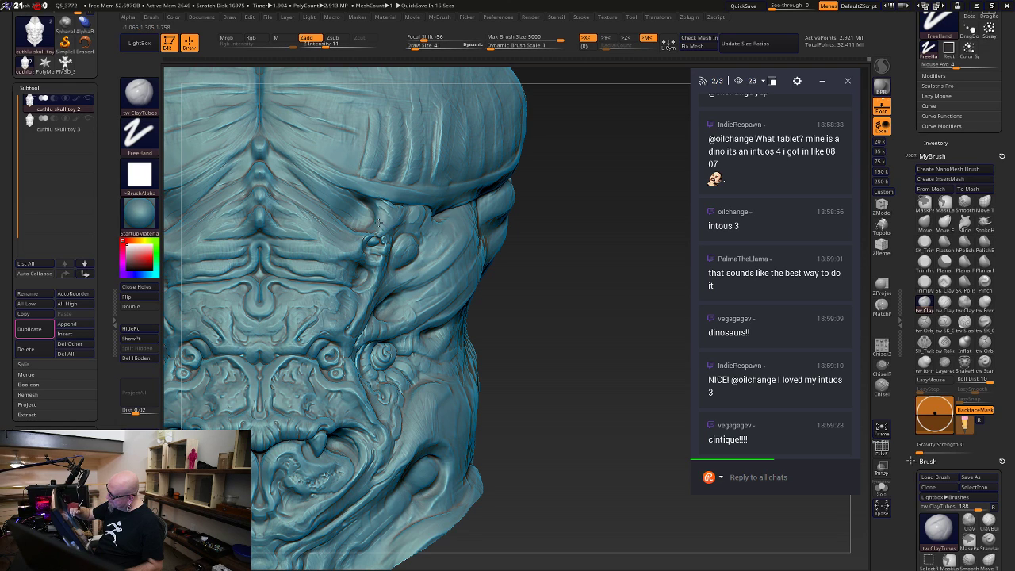
right_click_drag(403, 210, 406, 213)
key("space")
left_click_drag(402, 217, 408, 216)
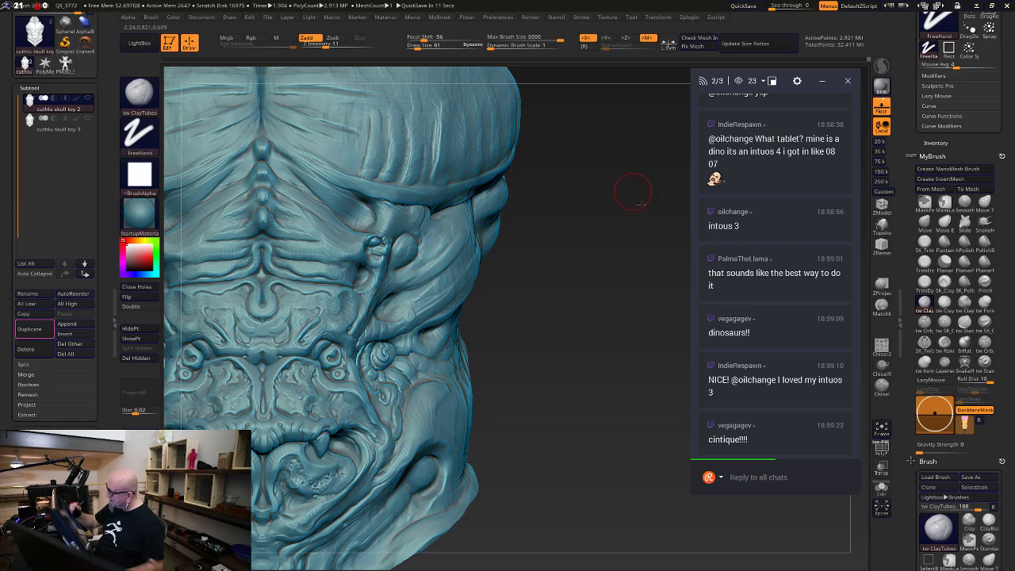
mouse_move(629, 190)
left_mouse_down()
mouse_move(639, 231)
mouse_move(617, 205)
mouse_move(571, 230)
mouse_move(481, 221)
left_mouse_up()
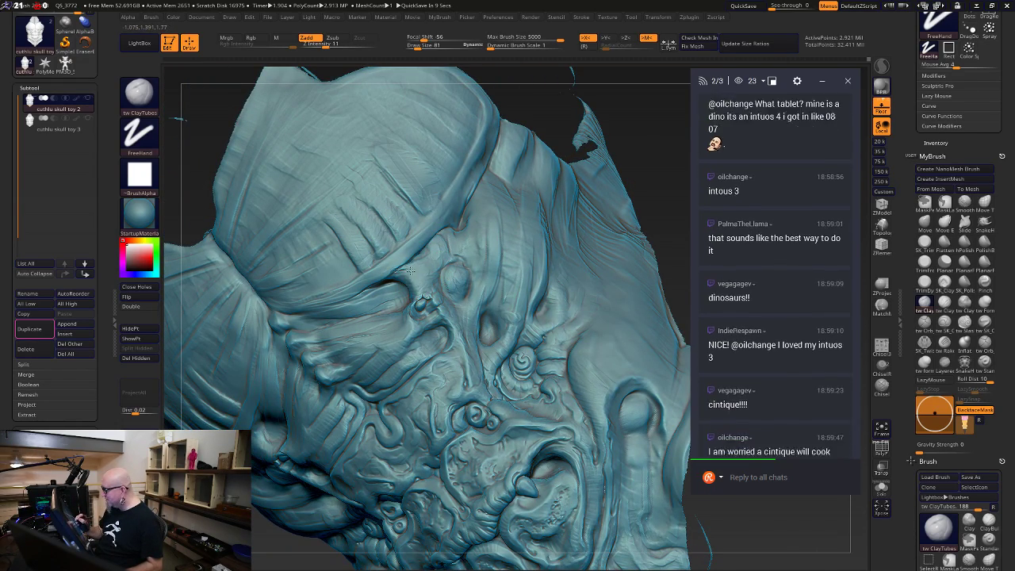
key("shift")
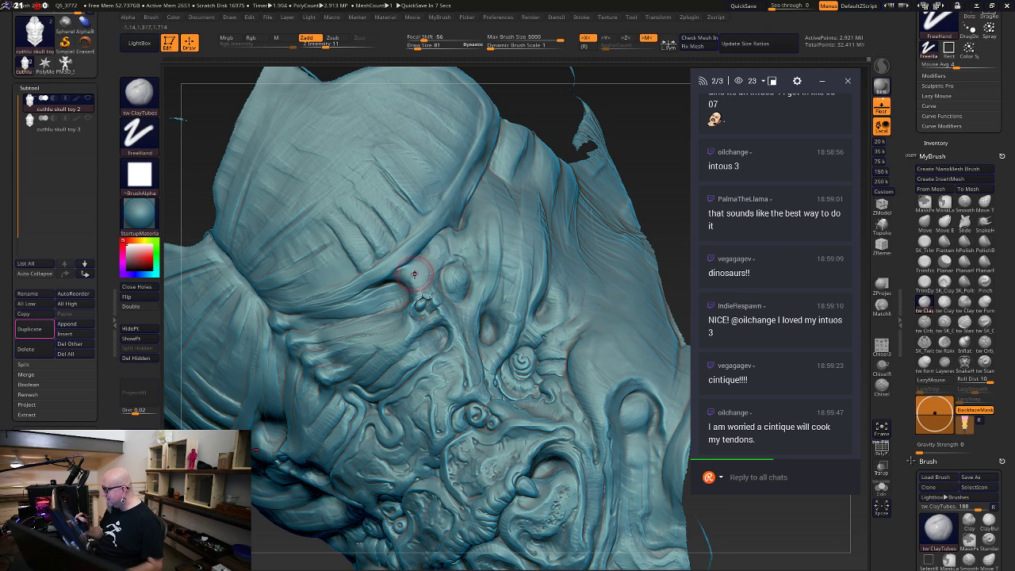
mouse_move(417, 279)
left_mouse_down()
mouse_move(403, 276)
mouse_move(419, 268)
mouse_move(408, 286)
mouse_move(433, 266)
left_mouse_up()
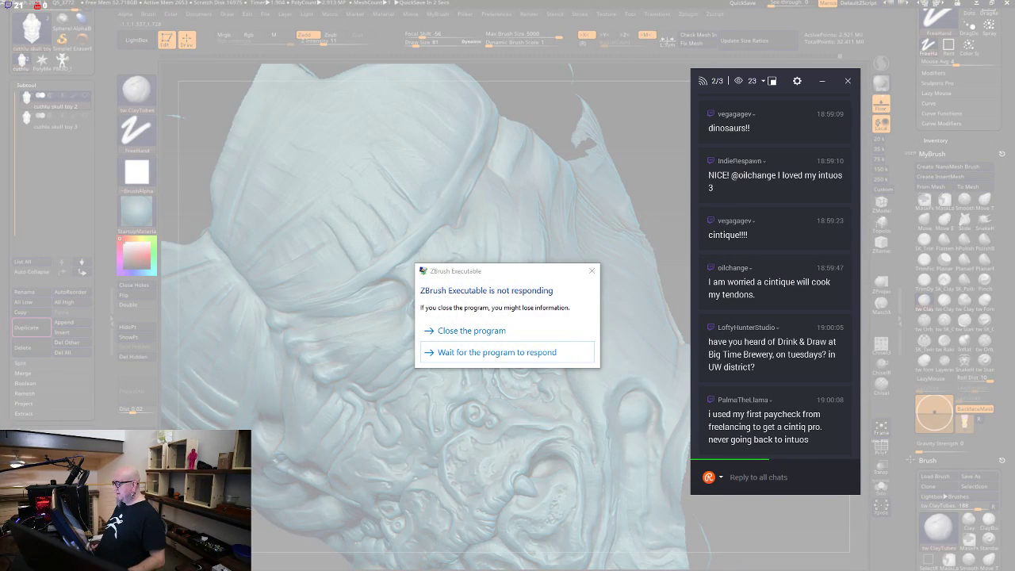
Wait for the unresponsive program to recover, and smooth down the cluster of small knobs beside the pits
left_click(470, 355)
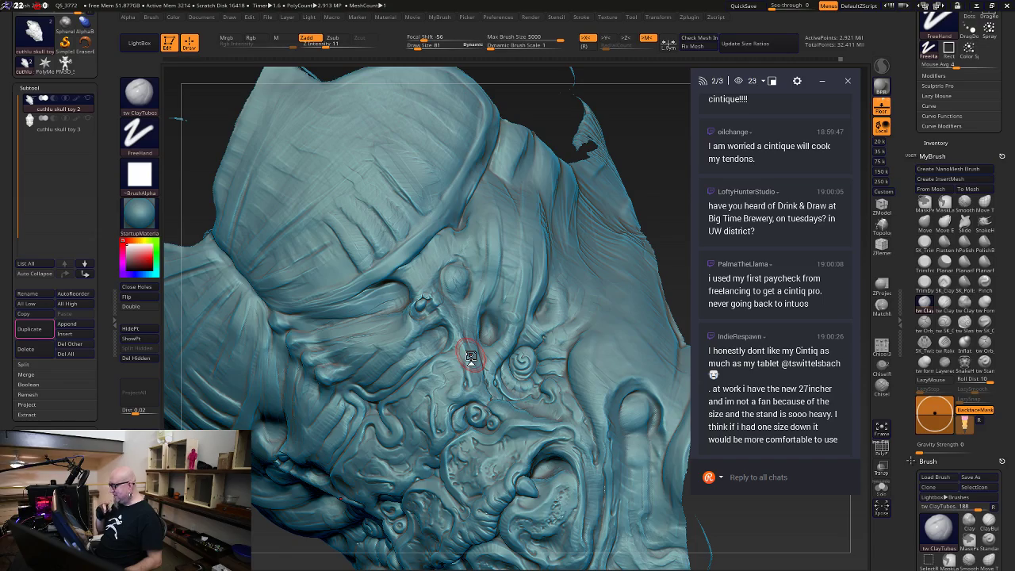
mouse_move(650, 131)
left_mouse_down()
mouse_move(698, 162)
mouse_move(591, 249)
mouse_move(600, 235)
mouse_move(626, 303)
mouse_move(637, 456)
mouse_move(701, 484)
left_mouse_up()
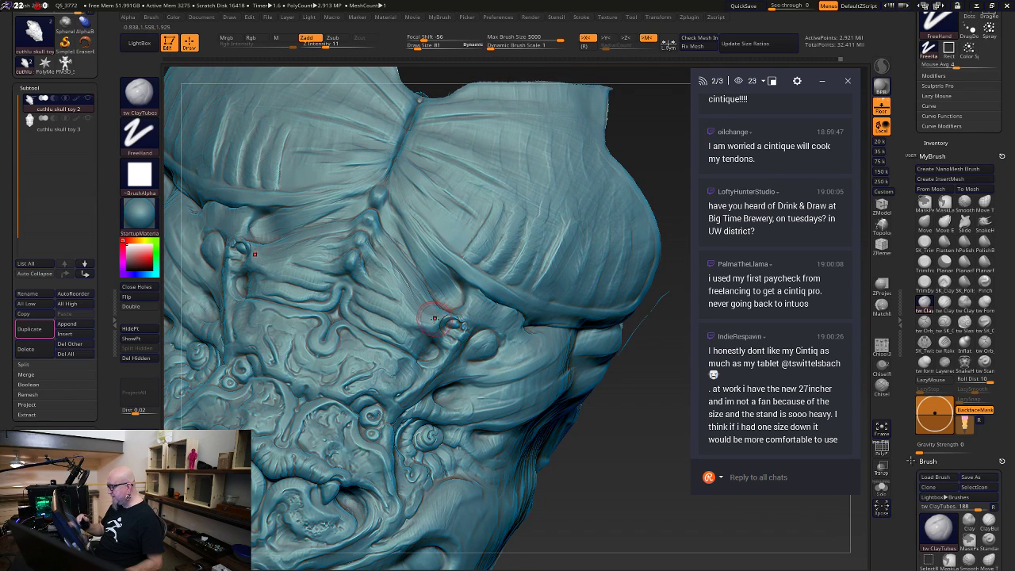
left_click_drag(452, 317, 440, 325, "shift")
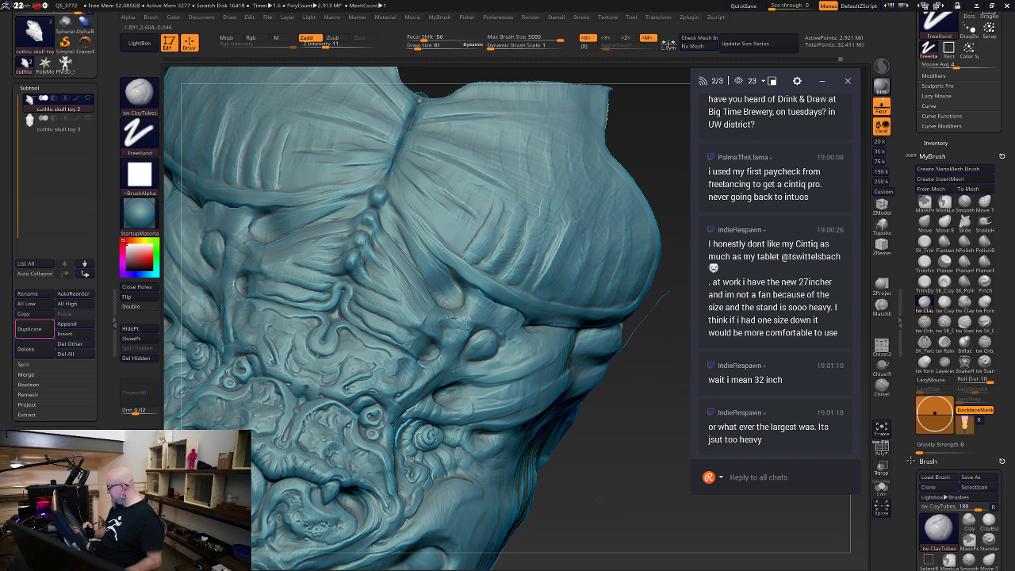
Smooth the surface between the rounded bulb and the pit below the outer pectoral
mouse_move(591, 496)
left_mouse_down()
mouse_move(614, 435)
mouse_move(609, 454)
mouse_move(621, 453)
left_mouse_up()
left_click_drag(648, 401, 622, 441, "alt")
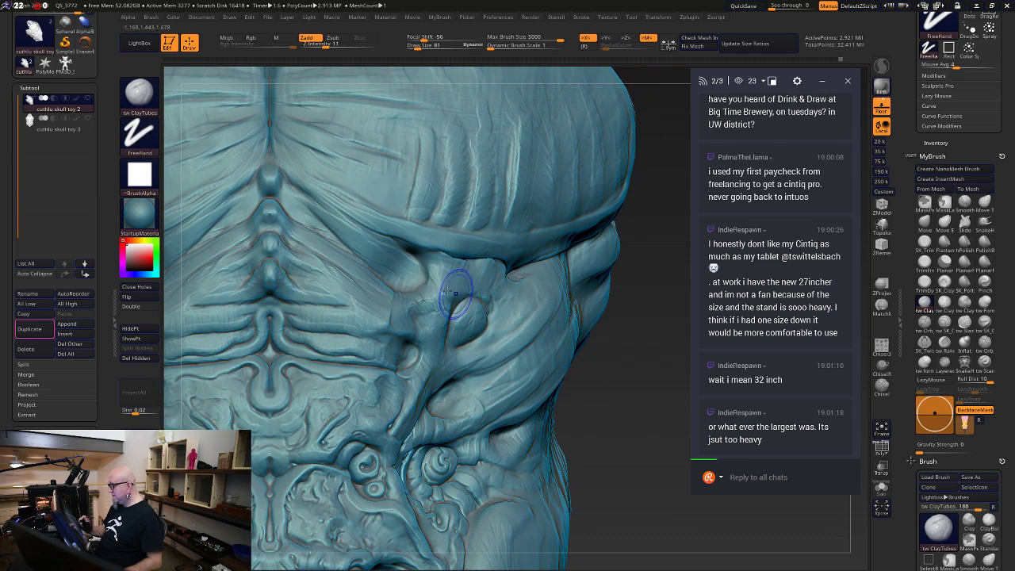
left_click_drag(457, 292, 424, 298, "shift")
With the Move brush at draw size 175, reshape the bulging side silhouette just below the outer pectoral
mouse_move(644, 400)
left_mouse_down("alt")
mouse_move(659, 387)
mouse_move(640, 437)
mouse_move(645, 411)
left_mouse_up("alt")
left_click(925, 222)
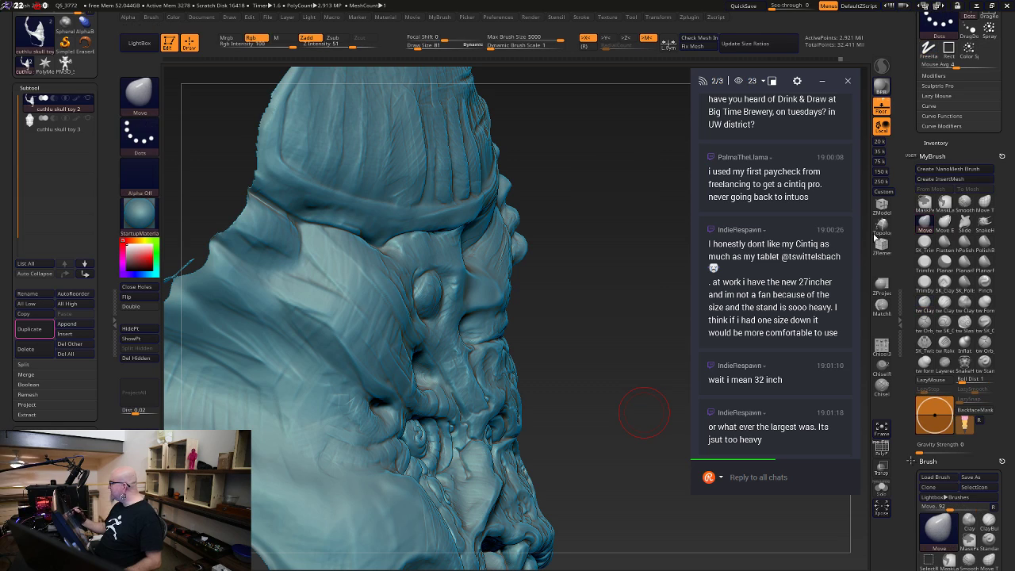
mouse_move(580, 294)
left_mouse_down()
mouse_move(570, 298)
mouse_move(579, 295)
left_mouse_up()
key("space")
left_click_drag(498, 264, 527, 253)
mouse_move(635, 335)
left_mouse_down()
mouse_move(466, 340)
mouse_move(466, 320)
left_mouse_up()
key("space")
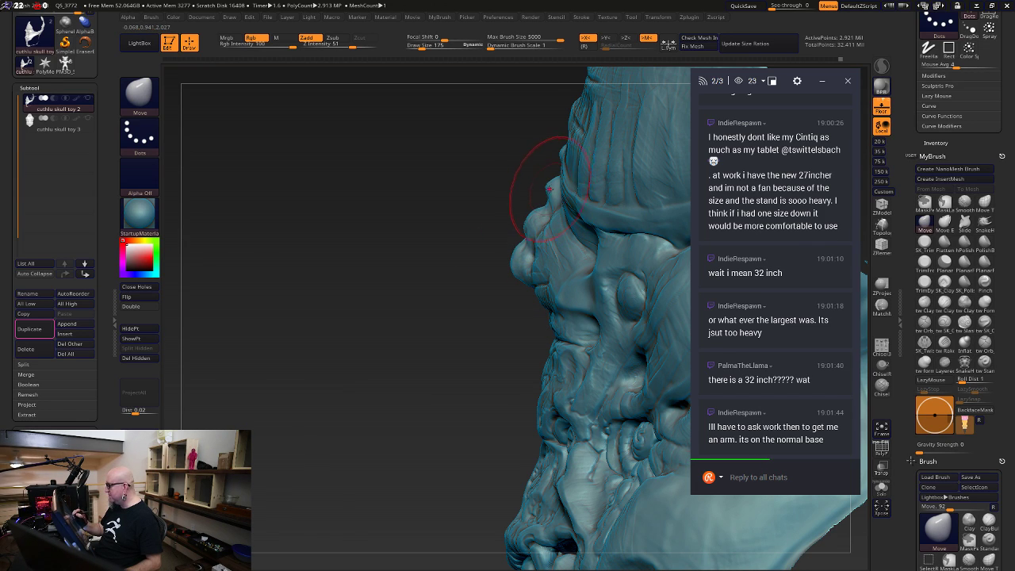
Enlarge the Move brush to draw size 219, adjust the torso's contour from below and return to the straight front view
mouse_move(426, 400)
left_mouse_down()
mouse_move(491, 405)
mouse_move(643, 389)
mouse_move(595, 410)
left_mouse_up()
left_click_drag(613, 477, 585, 521, "alt")
mouse_move(585, 520)
left_mouse_down()
mouse_move(606, 465)
mouse_move(596, 396)
left_mouse_up()
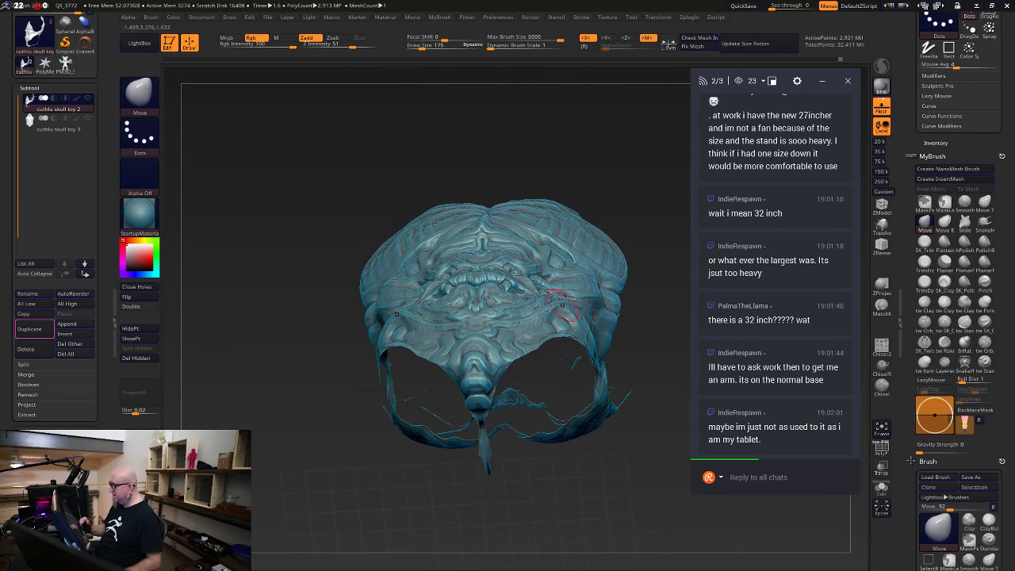
key("space")
left_click_drag(503, 231, 507, 232)
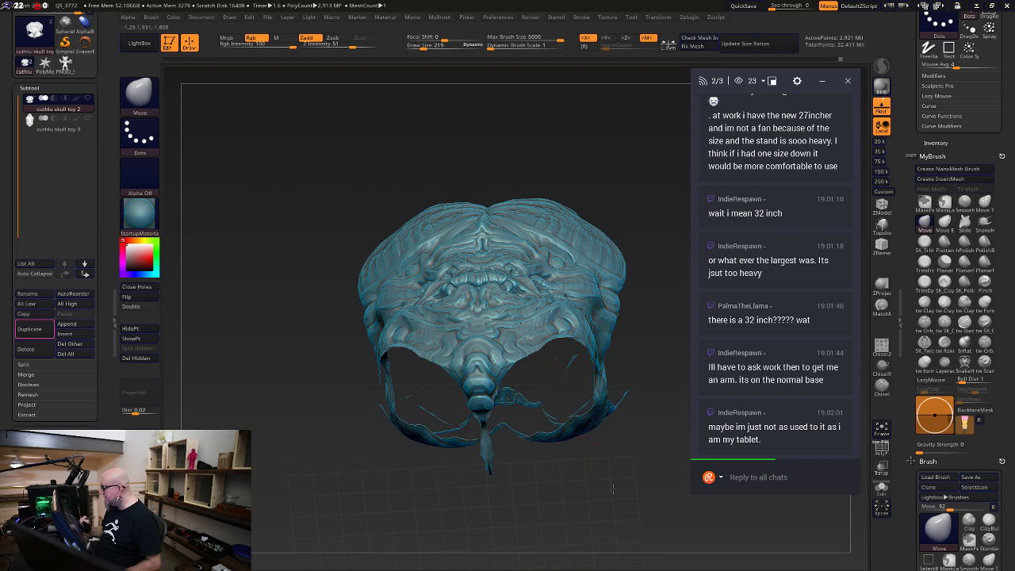
mouse_move(579, 410)
left_mouse_down("shift")
mouse_move(605, 519)
mouse_move(595, 504)
left_mouse_up("shift")
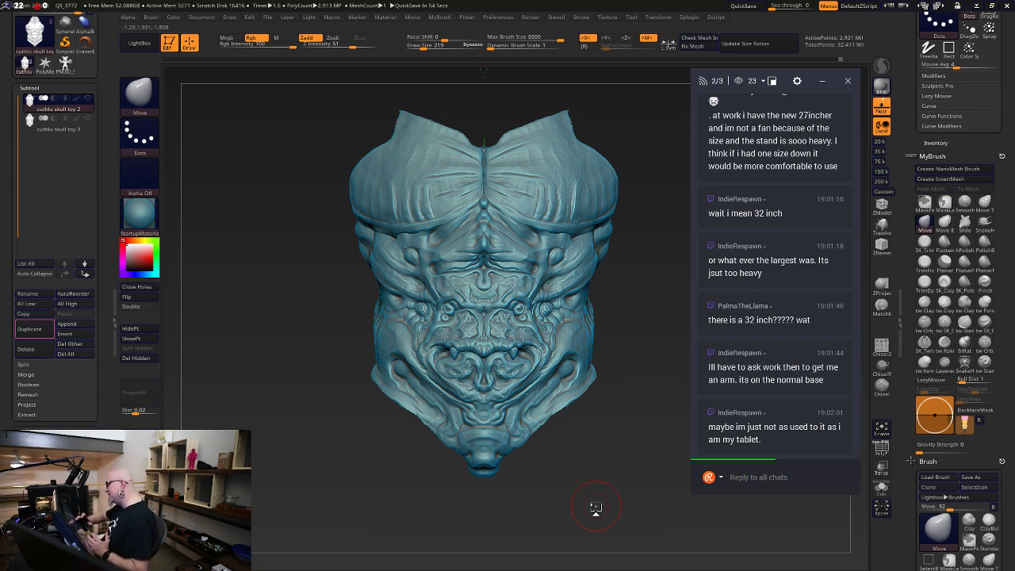
key("shift")
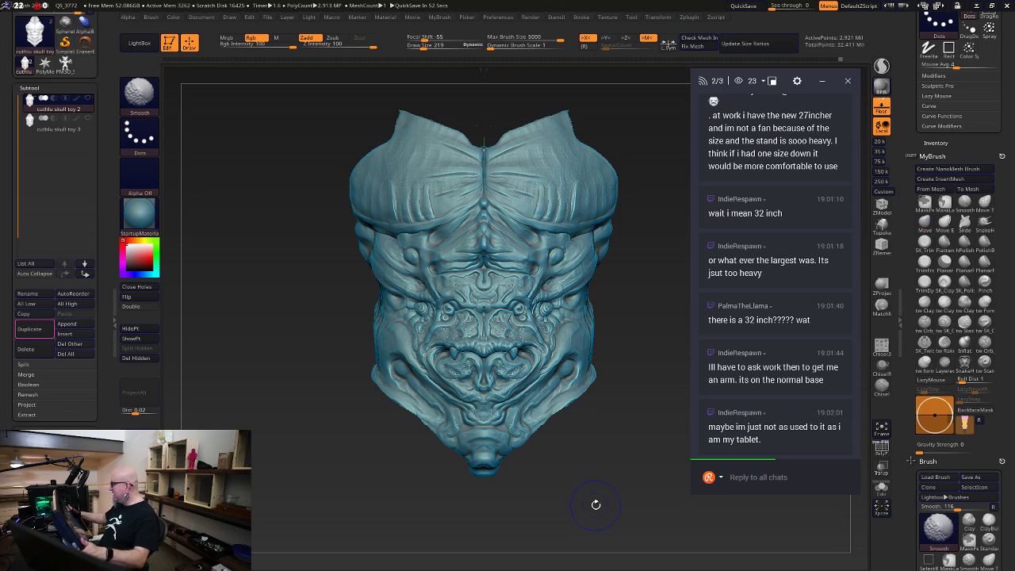
key("shift")
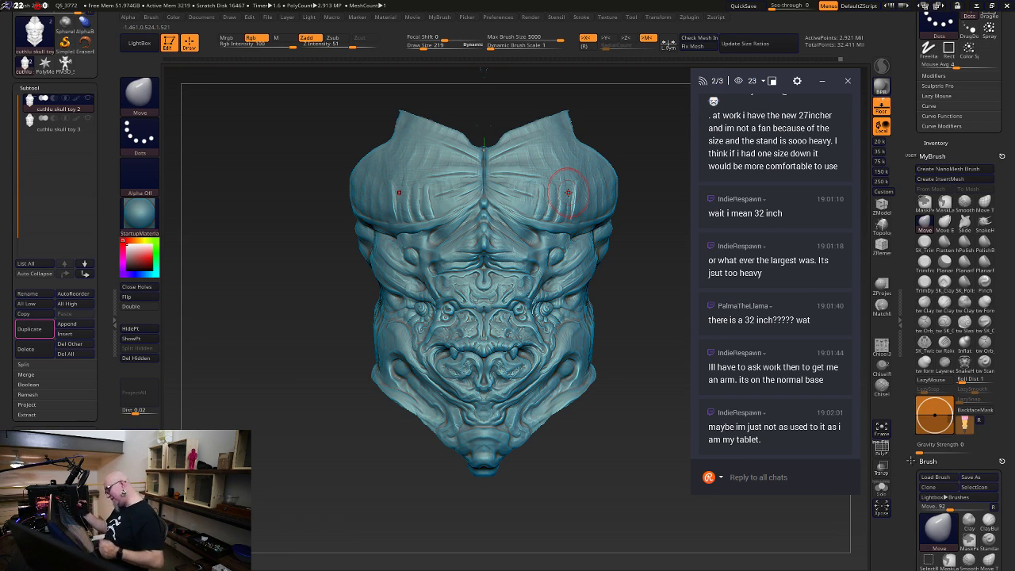
Switch to the tw ClayTubes brush and build up the diagonal strands above the side spiral
left_click_drag(624, 401, 614, 536, "alt")
left_click_drag(655, 447, 508, 300)
key("space")
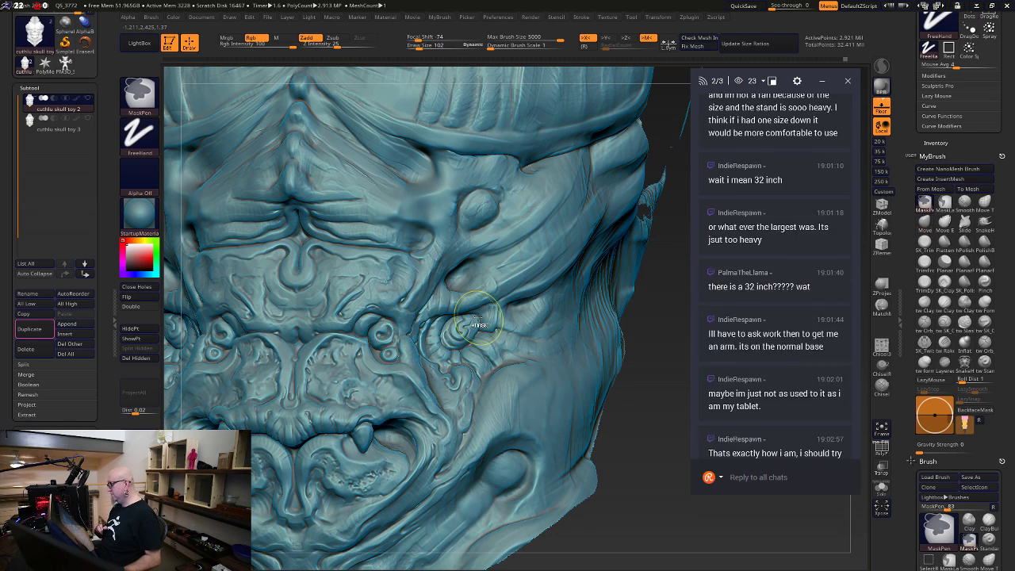
left_click(925, 303)
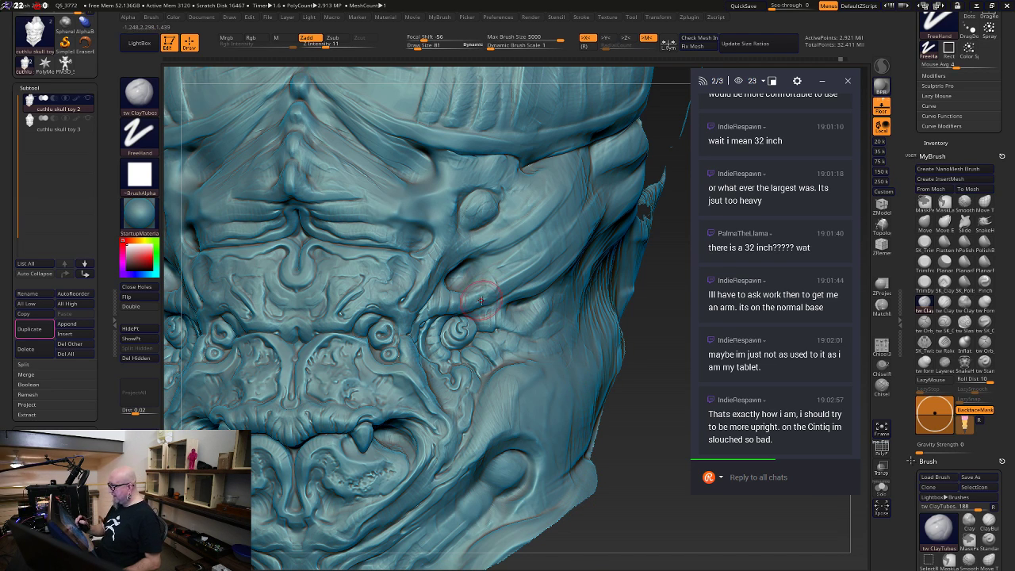
left_click_drag(662, 361, 643, 381)
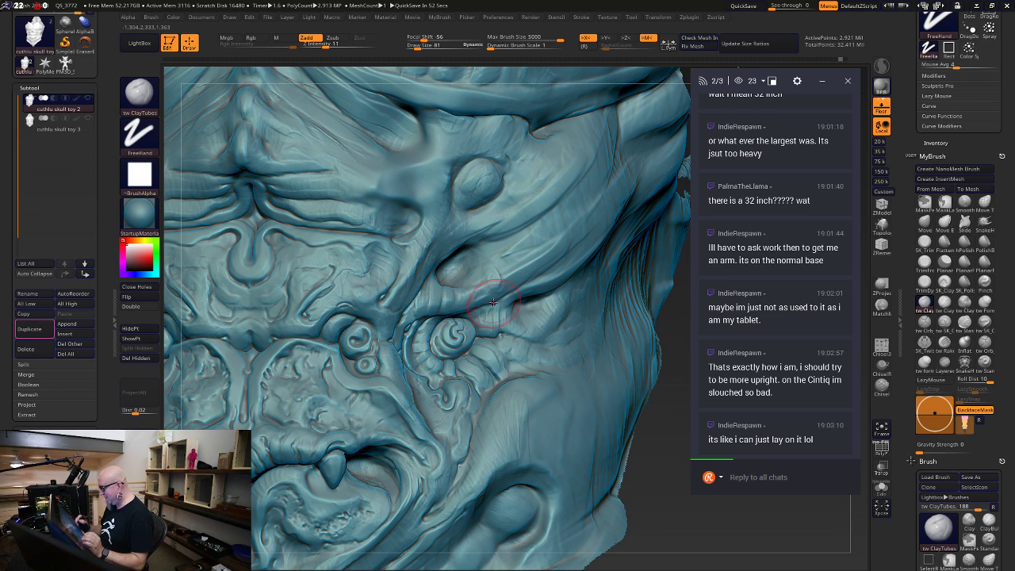
mouse_move(433, 282)
left_mouse_down()
mouse_move(458, 252)
mouse_move(424, 285)
mouse_move(431, 271)
mouse_move(486, 228)
left_mouse_up()
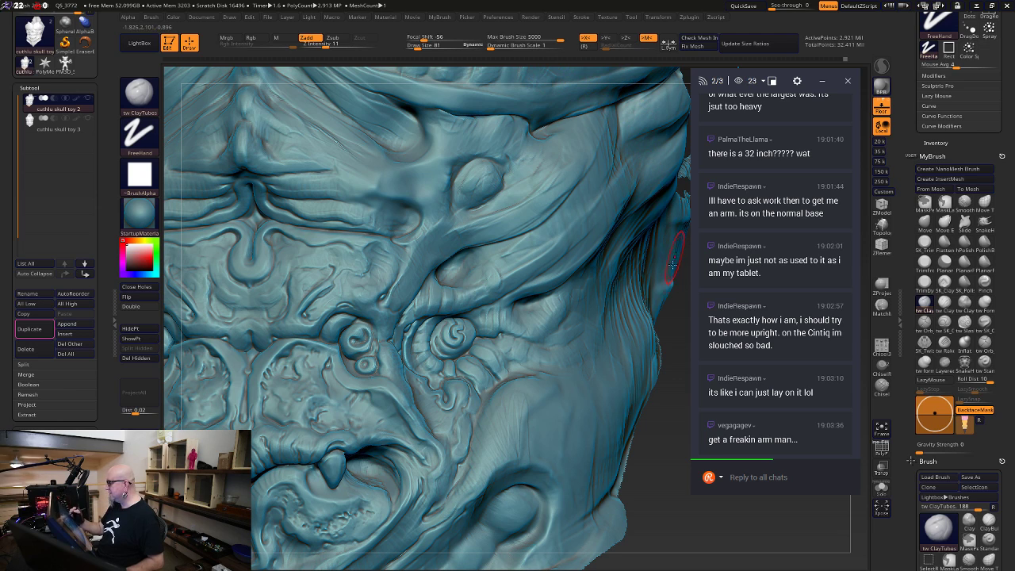
Sculpt the elongated hollow under the inner pectoral edge and build up the surface between it and the rounded bulb
mouse_move(669, 505)
left_mouse_down()
mouse_move(690, 536)
mouse_move(685, 517)
mouse_move(656, 515)
left_mouse_up()
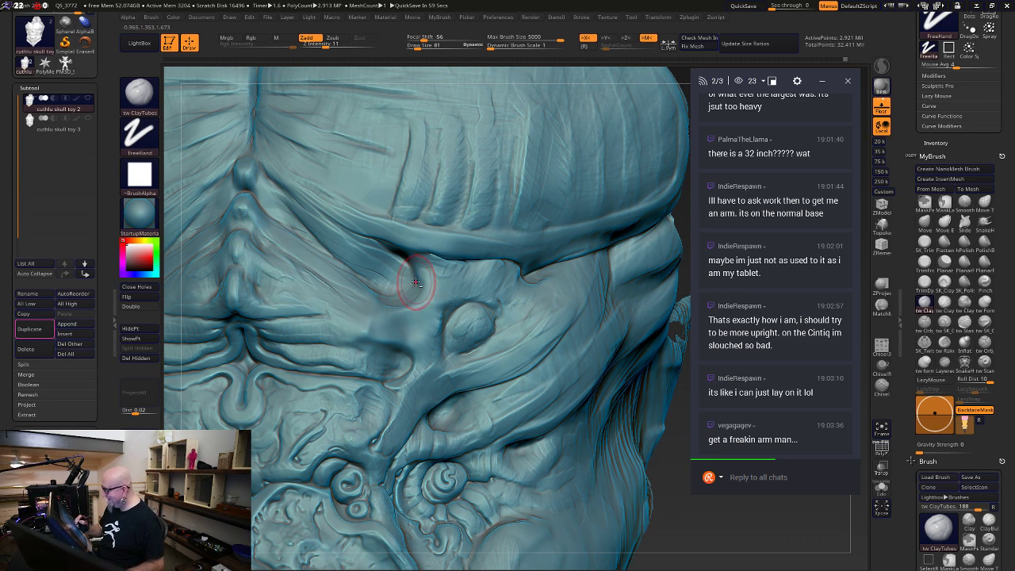
mouse_move(409, 281)
left_mouse_down()
mouse_move(411, 268)
mouse_move(412, 279)
left_mouse_up()
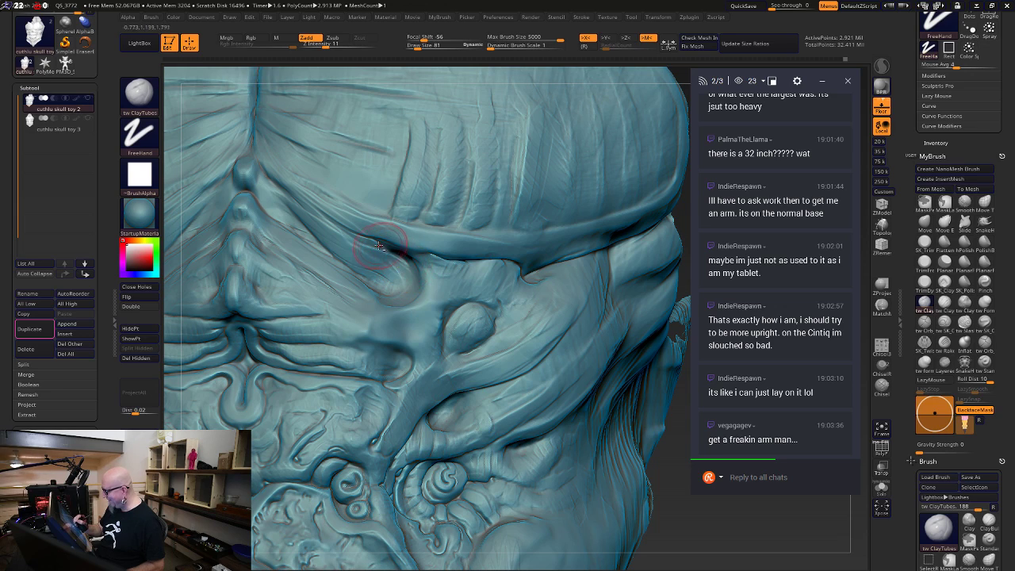
left_click_drag(381, 249, 400, 281)
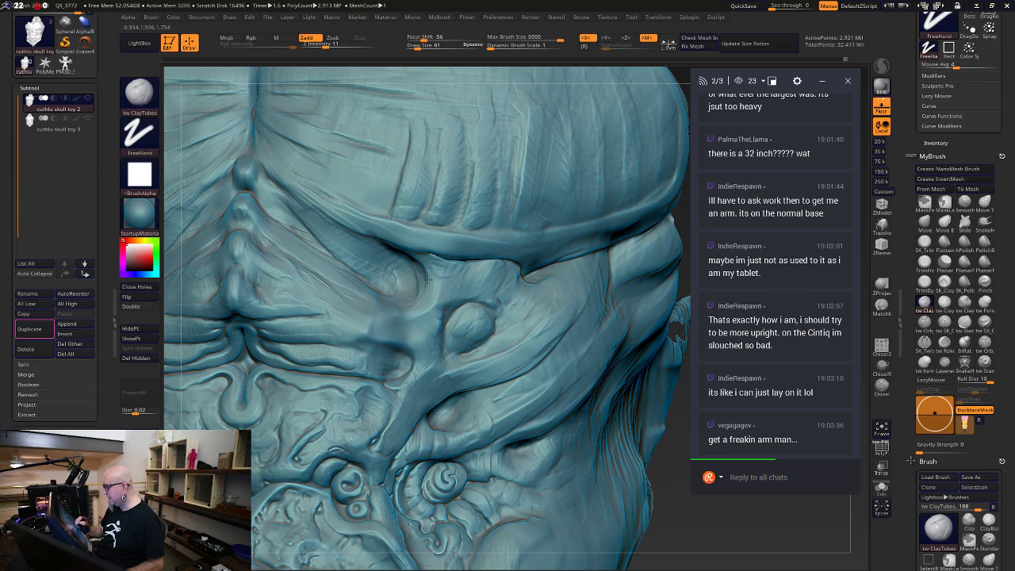
mouse_move(416, 309)
left_mouse_down()
mouse_move(434, 301)
mouse_move(441, 278)
mouse_move(434, 299)
left_mouse_up()
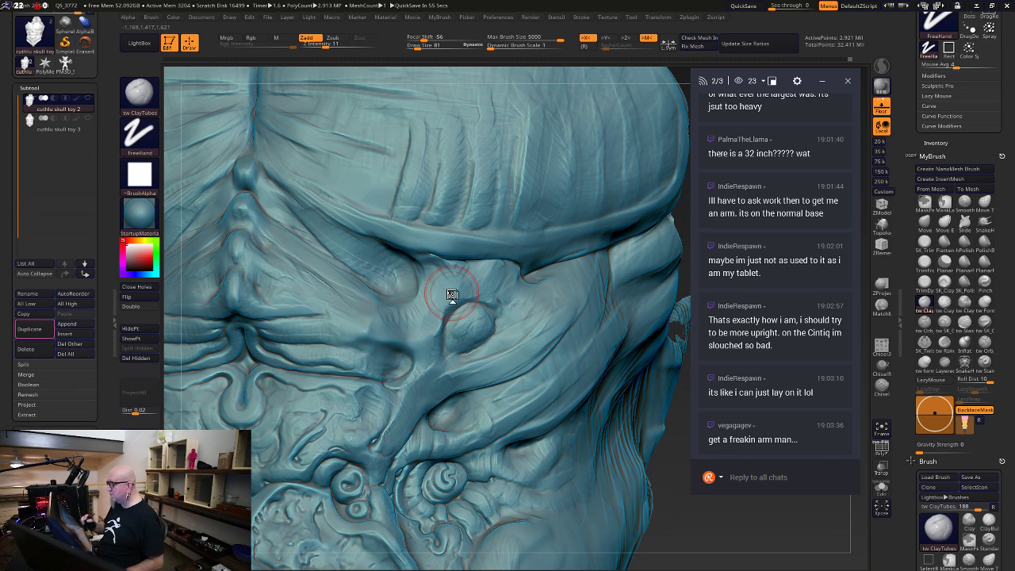
key("shift")
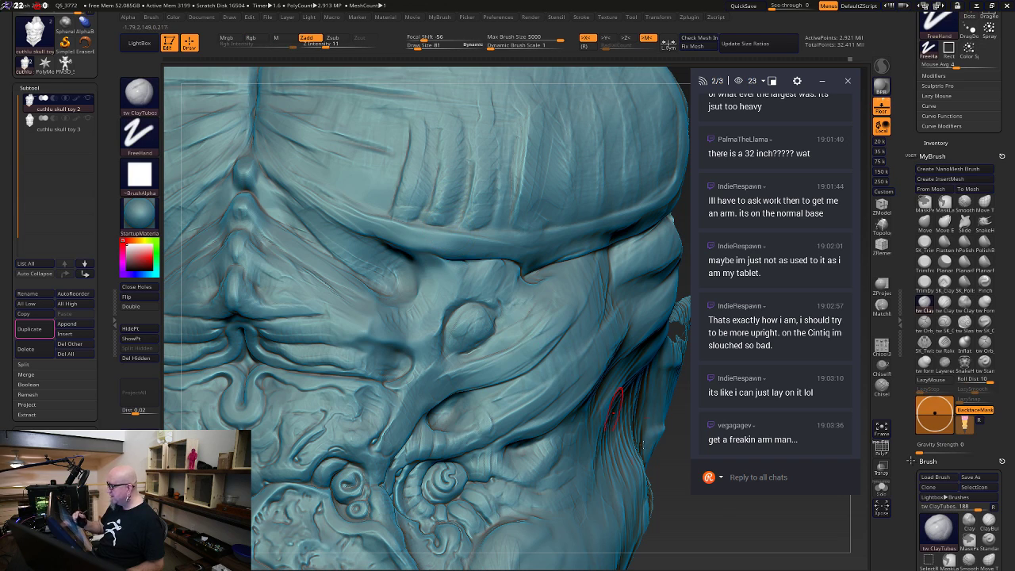
Shape the raised outer ends of the horizontal ridges below the sternum and define the pits beside them
left_click_drag(688, 516, 680, 460)
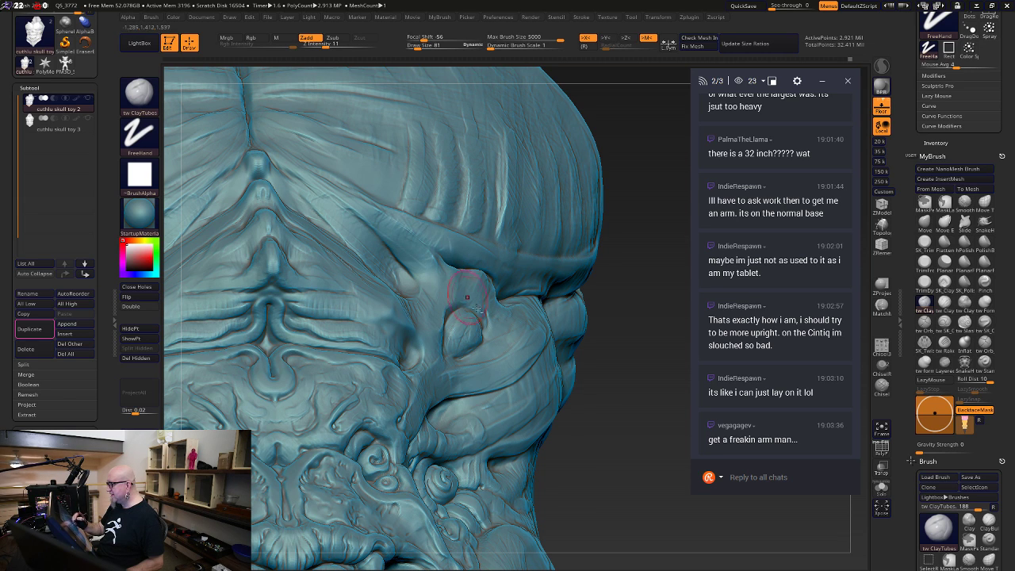
left_click_drag(584, 437, 591, 471)
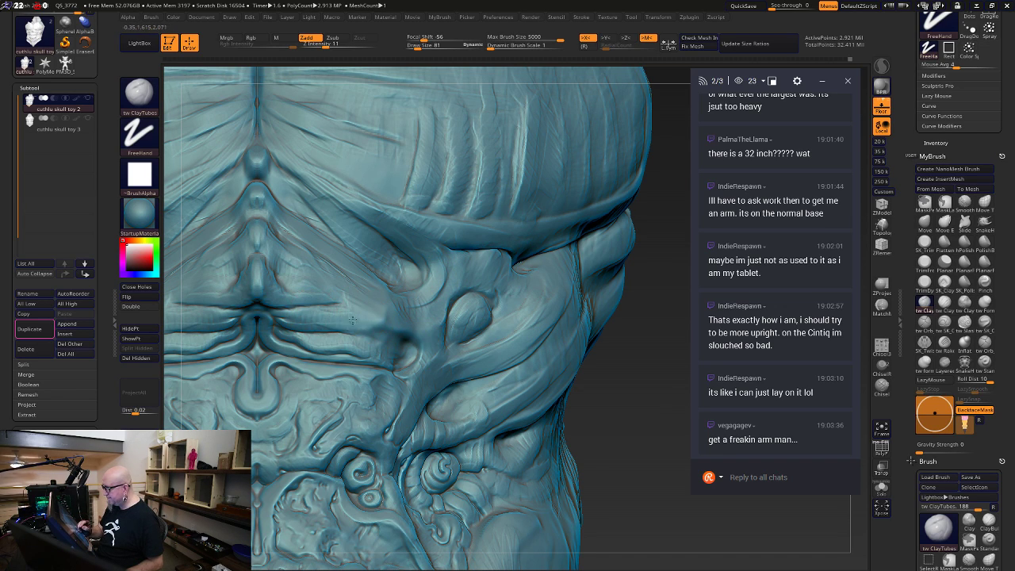
mouse_move(641, 428)
left_mouse_down("alt")
mouse_move(693, 386)
mouse_move(712, 354)
left_mouse_up("alt")
mouse_move(413, 247)
left_mouse_down()
mouse_move(444, 241)
mouse_move(447, 229)
mouse_move(452, 236)
mouse_move(452, 223)
mouse_move(465, 276)
left_mouse_up()
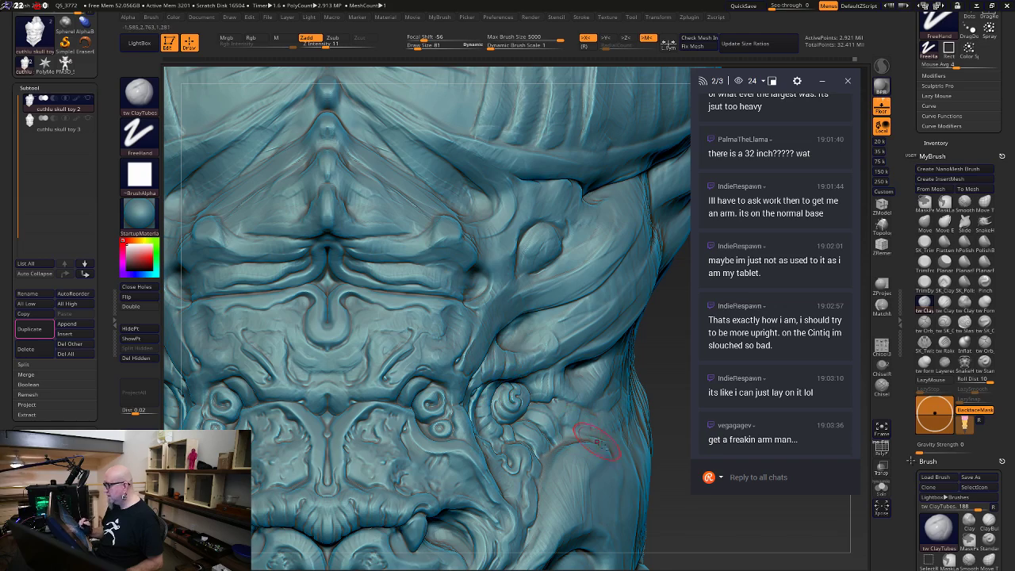
mouse_move(668, 414)
left_mouse_down()
mouse_move(616, 497)
mouse_move(622, 521)
mouse_move(666, 537)
mouse_move(631, 431)
left_mouse_up()
left_click_drag(608, 119, 532, 249)
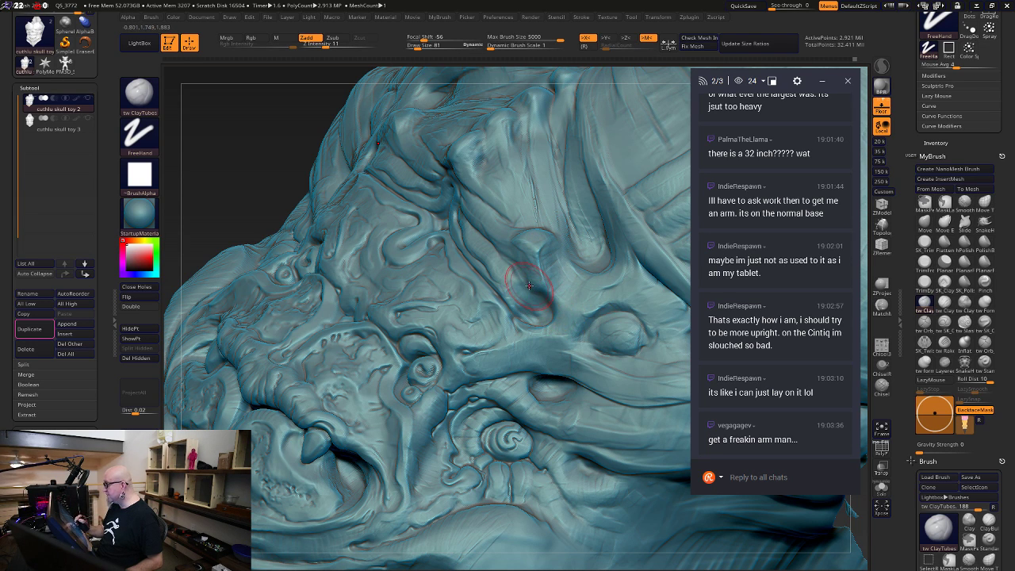
mouse_move(540, 359)
right_mouse_down()
mouse_move(534, 451)
mouse_move(582, 475)
right_mouse_up()
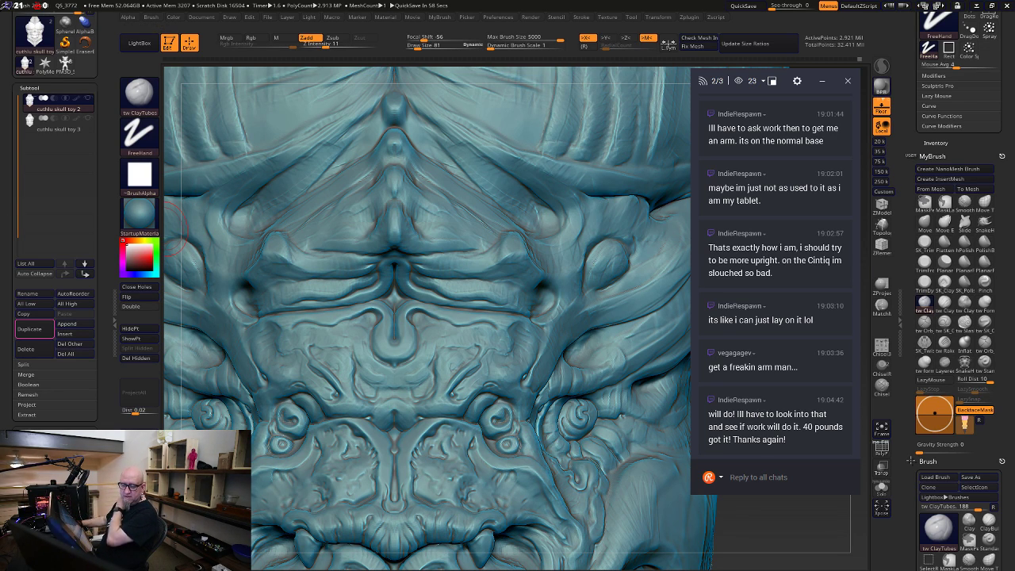
Switch to Chrome and search Google for "ergotron heary weight arm"
key("super")
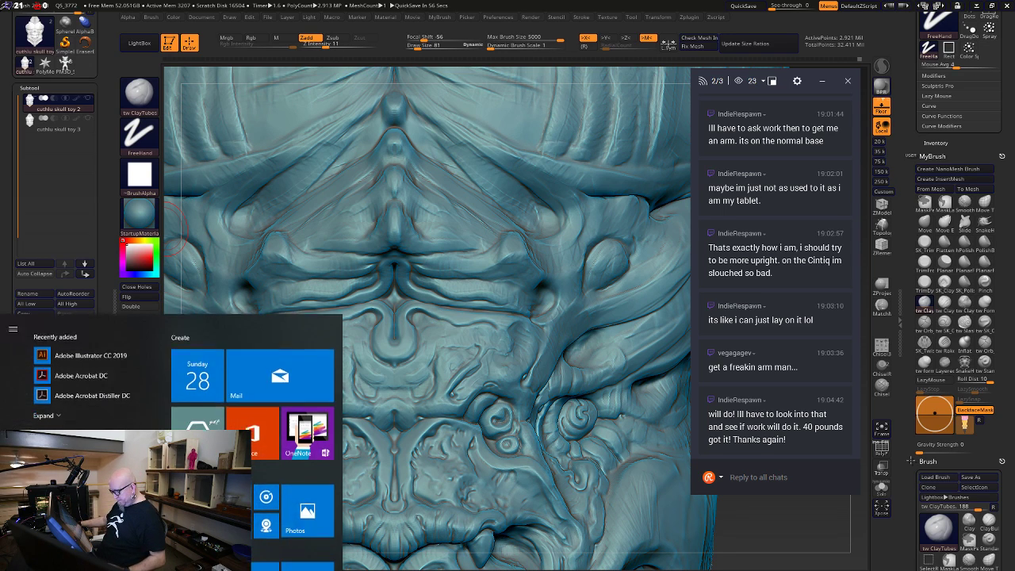
key("super")
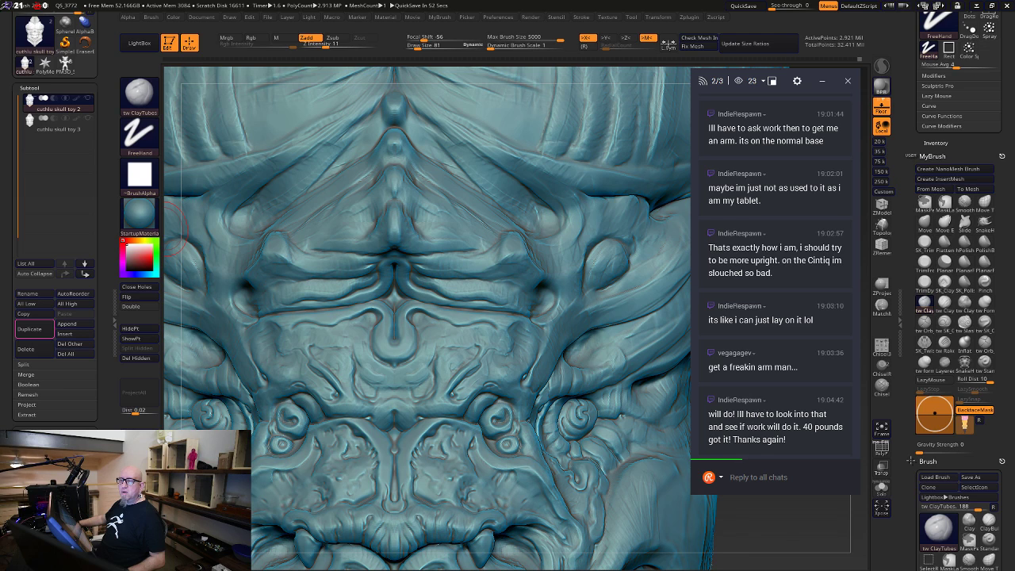
left_click_drag(1, 297, 436, 104)
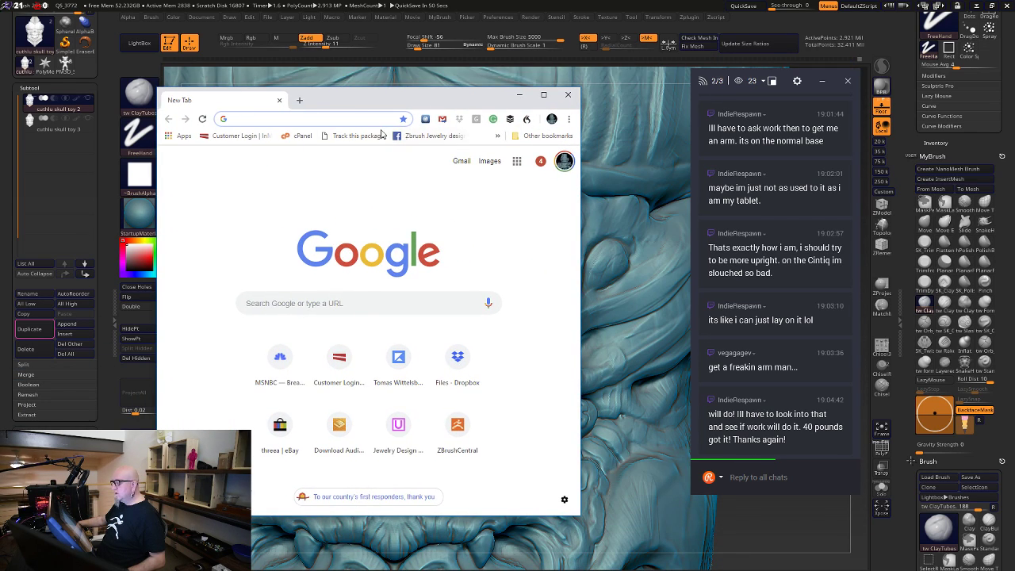
left_click(334, 301)
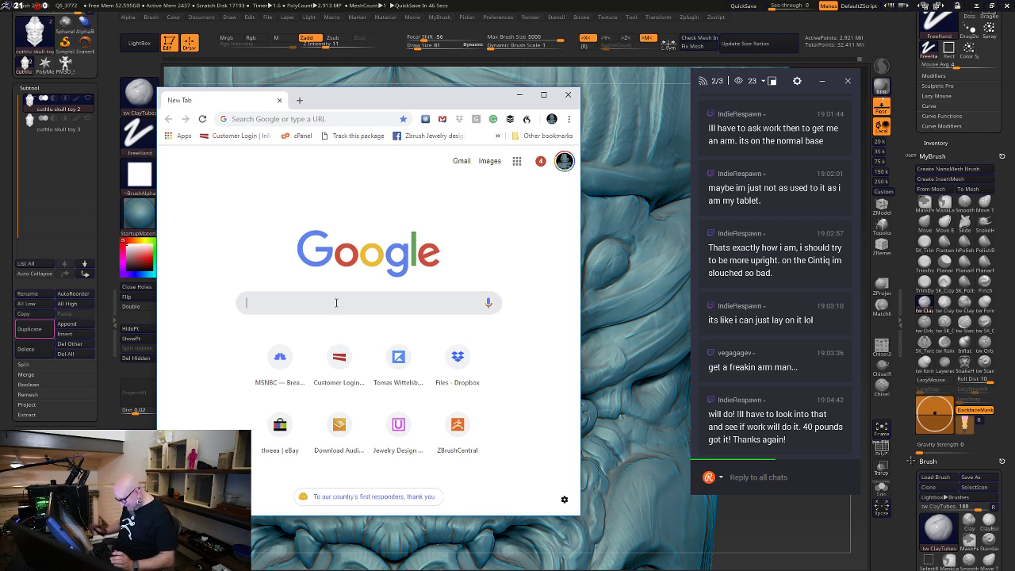
type("er")
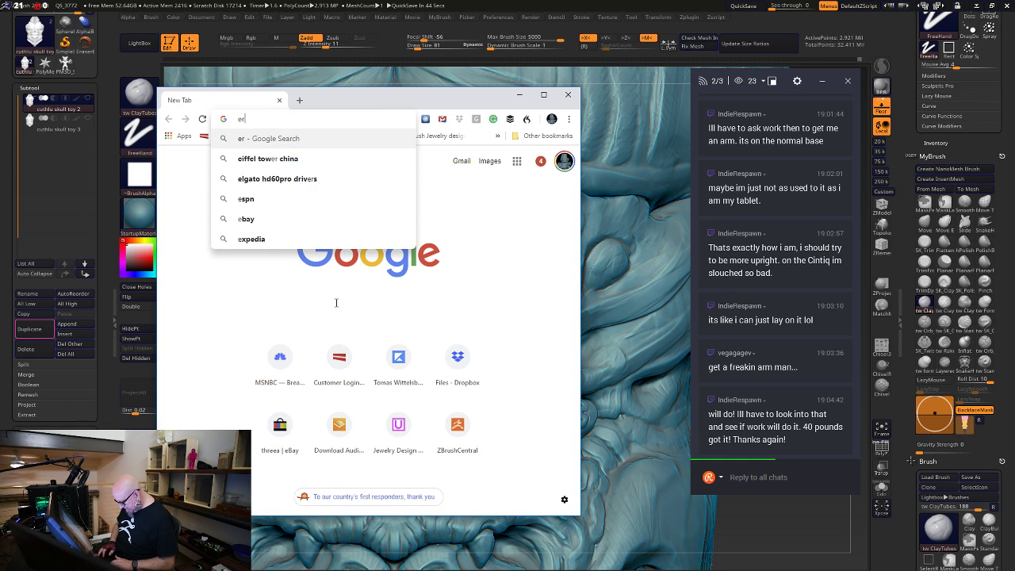
type("gotron")
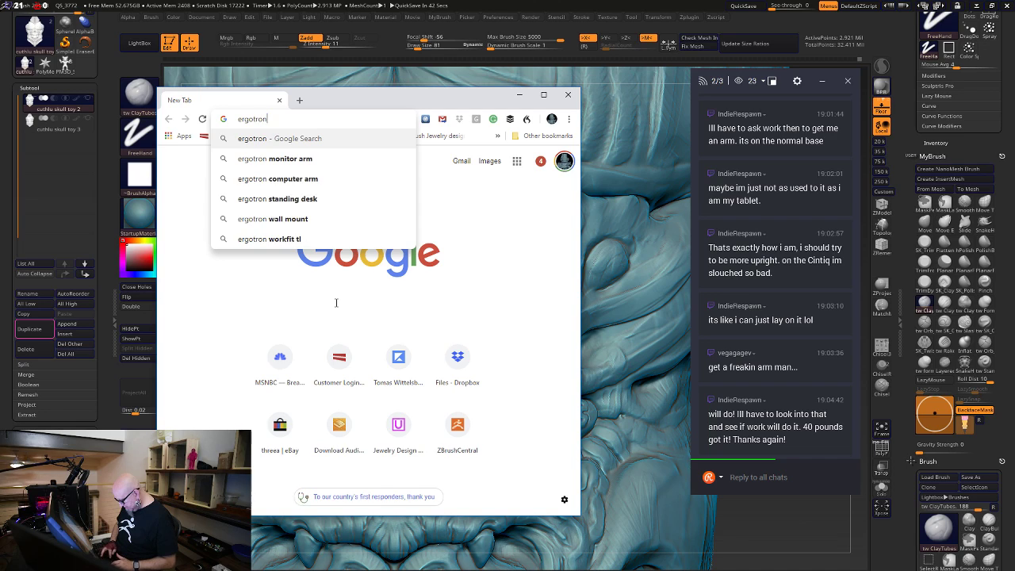
type(" heary ")
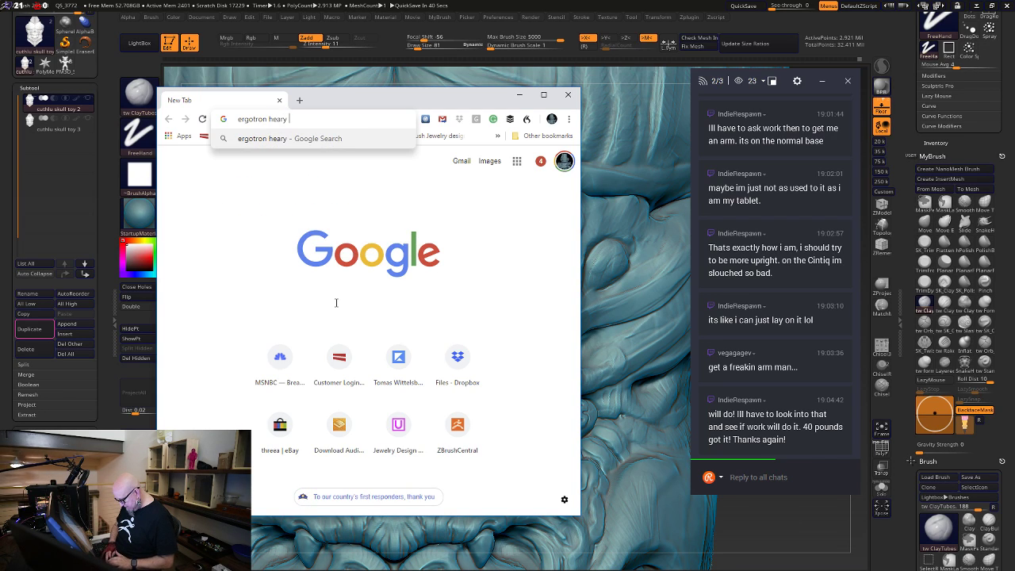
type("weight ar")
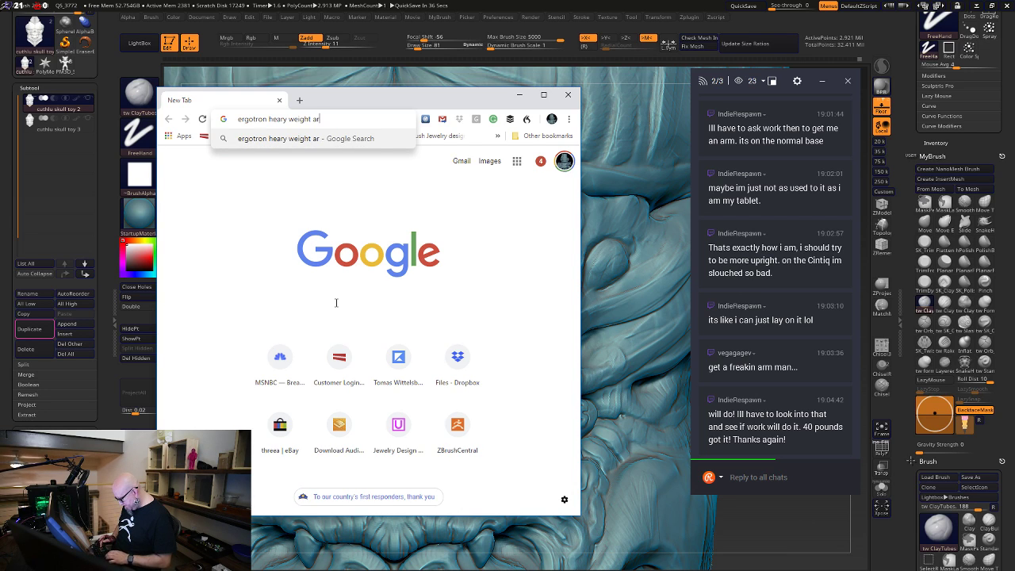
type("m")
key("Return")
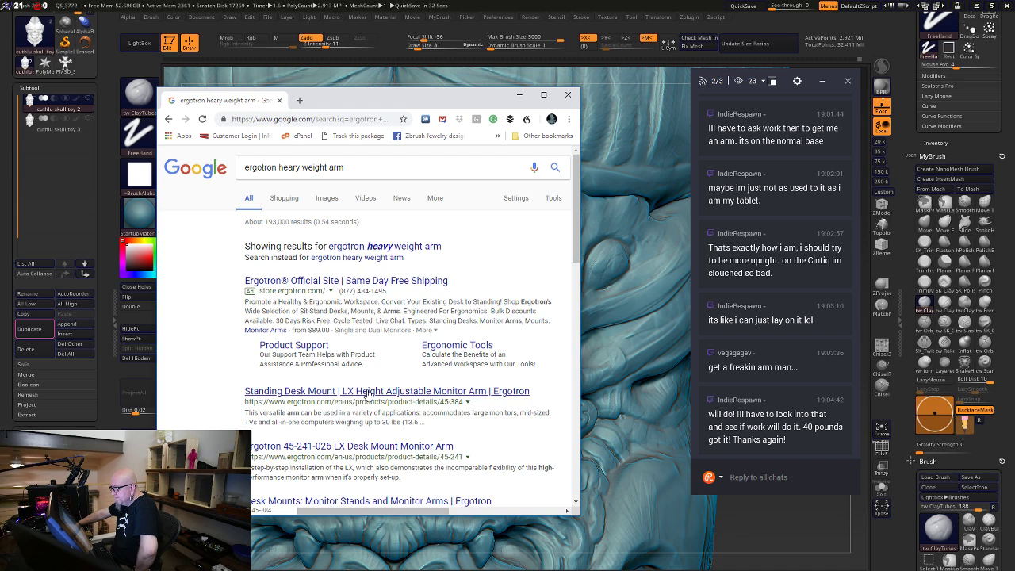
Open the official Ergotron store from the search results and go to its Mounts category
scroll(367, 394, "down", 2)
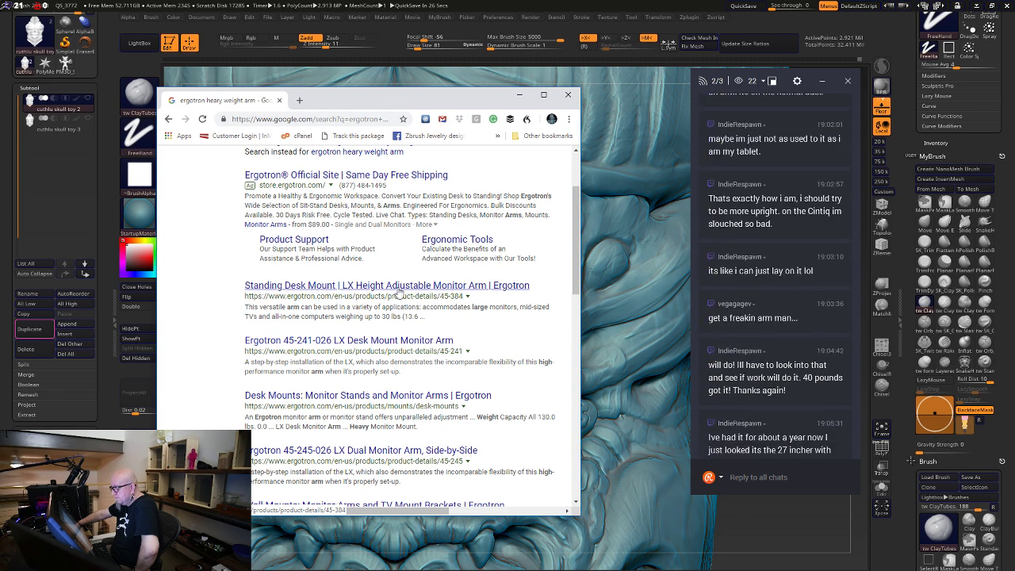
left_click(333, 176)
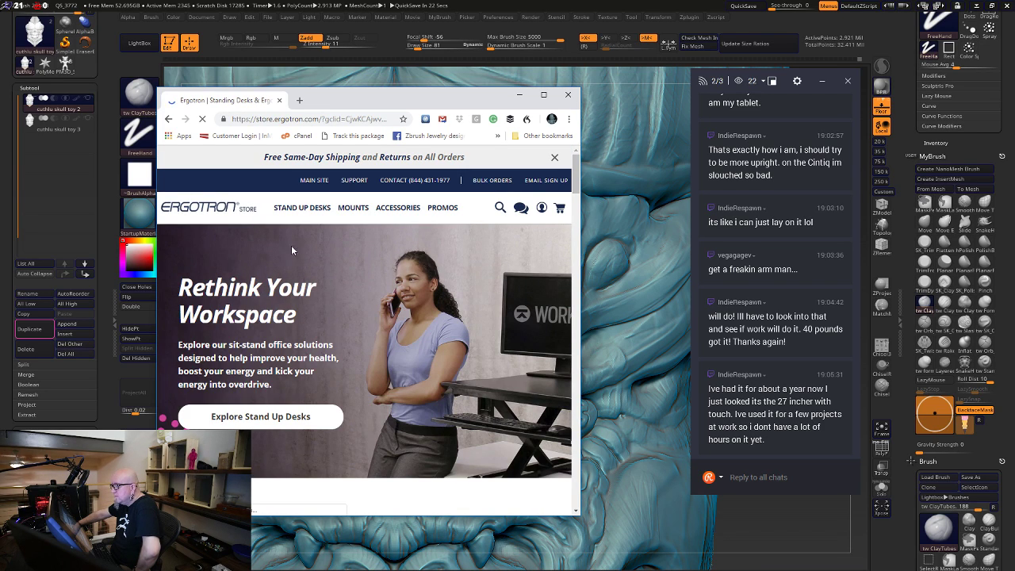
left_click(359, 213)
scroll(312, 337, "down", 1)
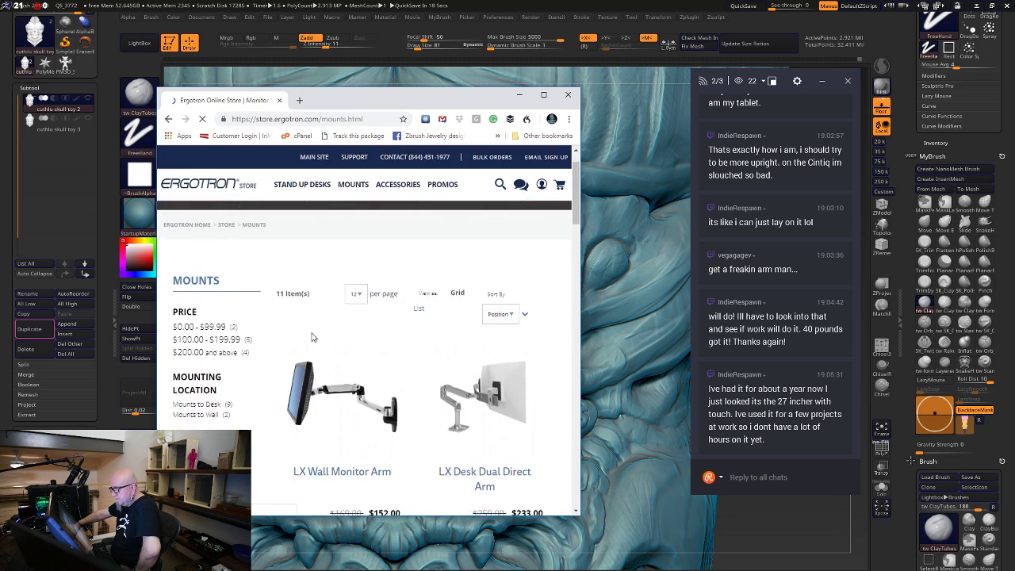
Look through the store's full Mounts listing for an arm that suits a heavy monitor
scroll(311, 337, "down", 1)
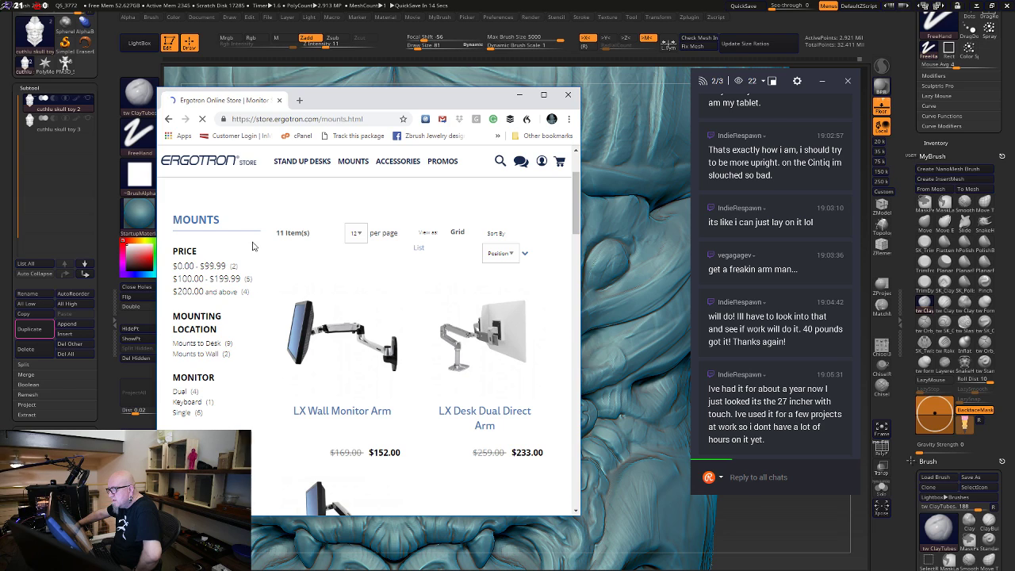
scroll(199, 373, "down", 4)
scroll(206, 316, "up", 4)
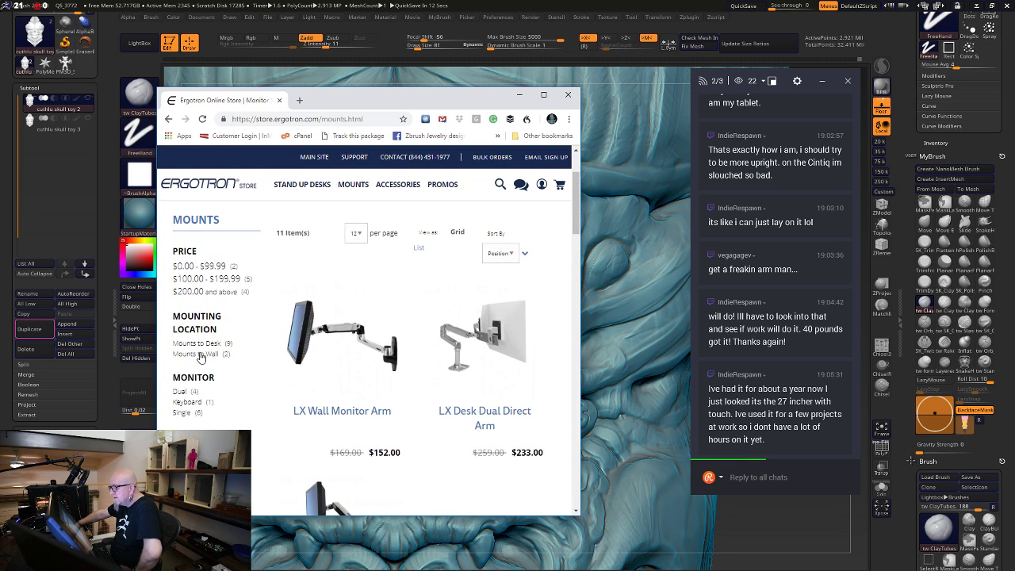
scroll(393, 302, "down", 4)
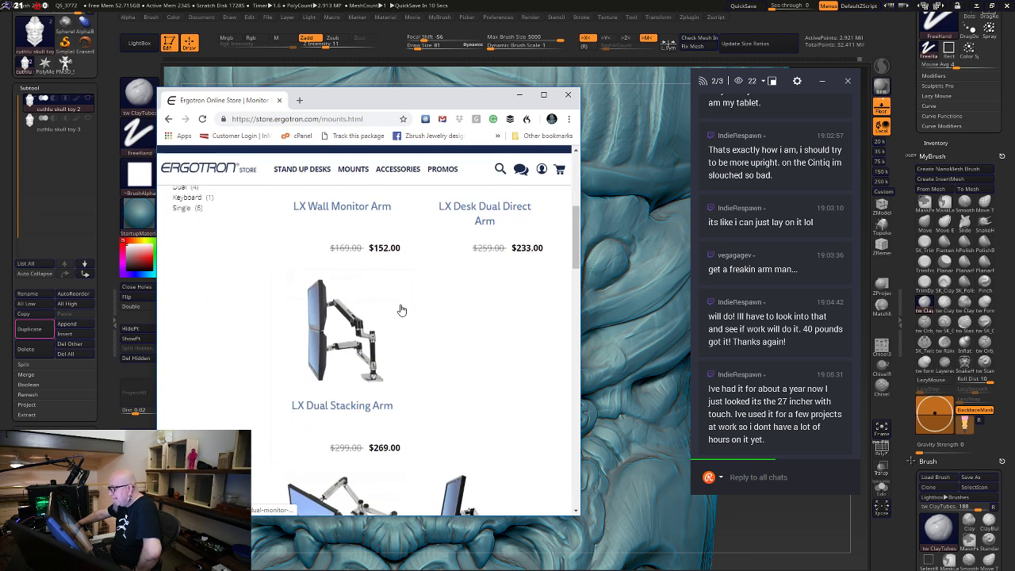
scroll(408, 310, "down", 5)
scroll(462, 444, "down", 5)
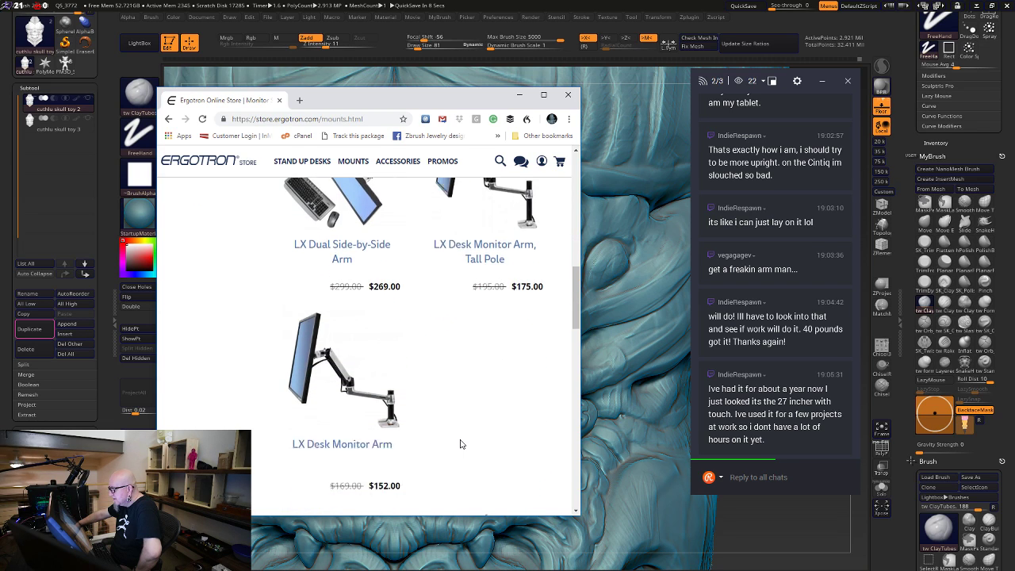
scroll(227, 386, "down", 3)
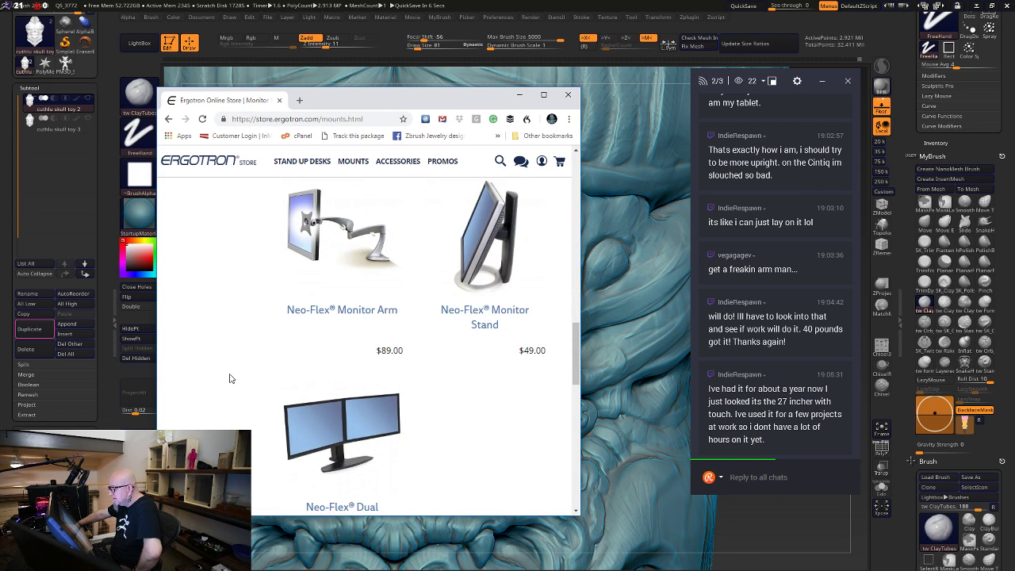
scroll(231, 376, "down", 8)
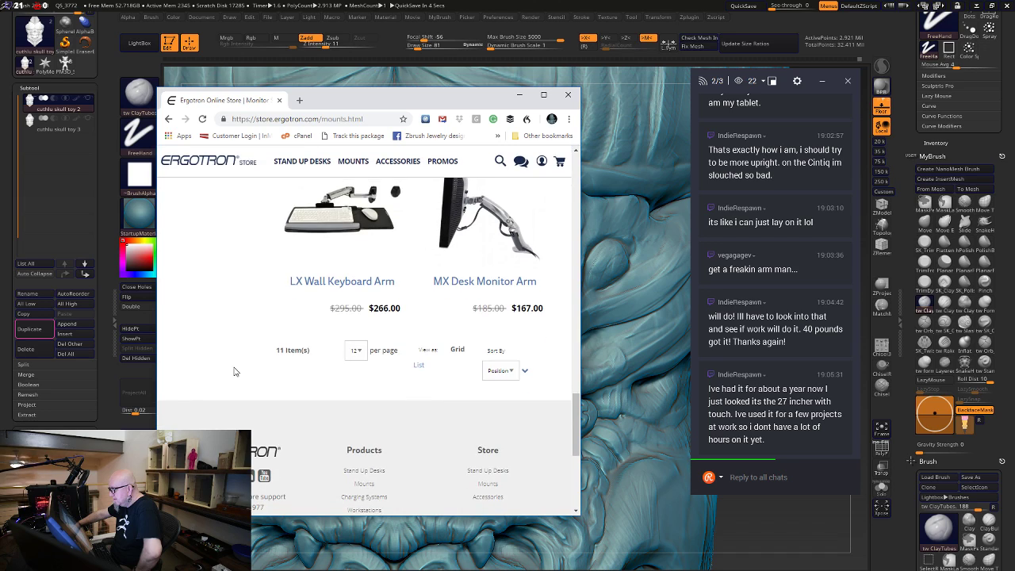
scroll(235, 370, "up", 1)
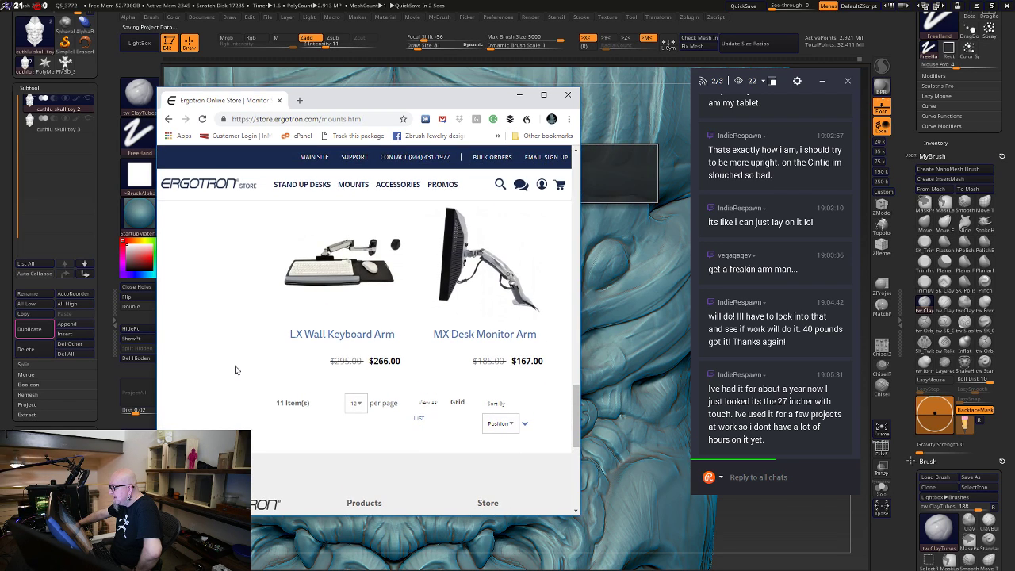
Open the MX Desk Monitor Arm product page and check its features and description
left_click(522, 339)
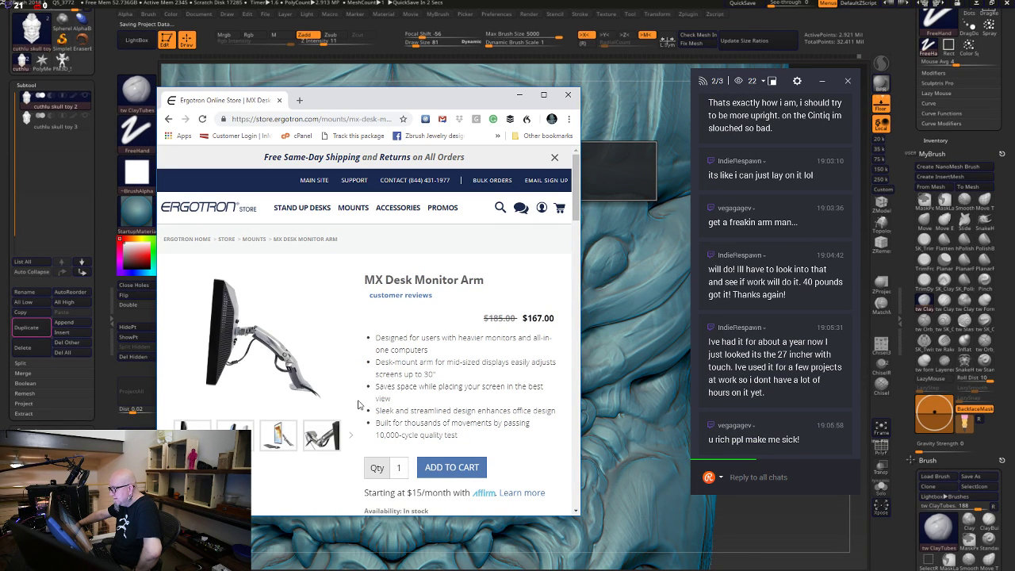
scroll(358, 405, "down", 5)
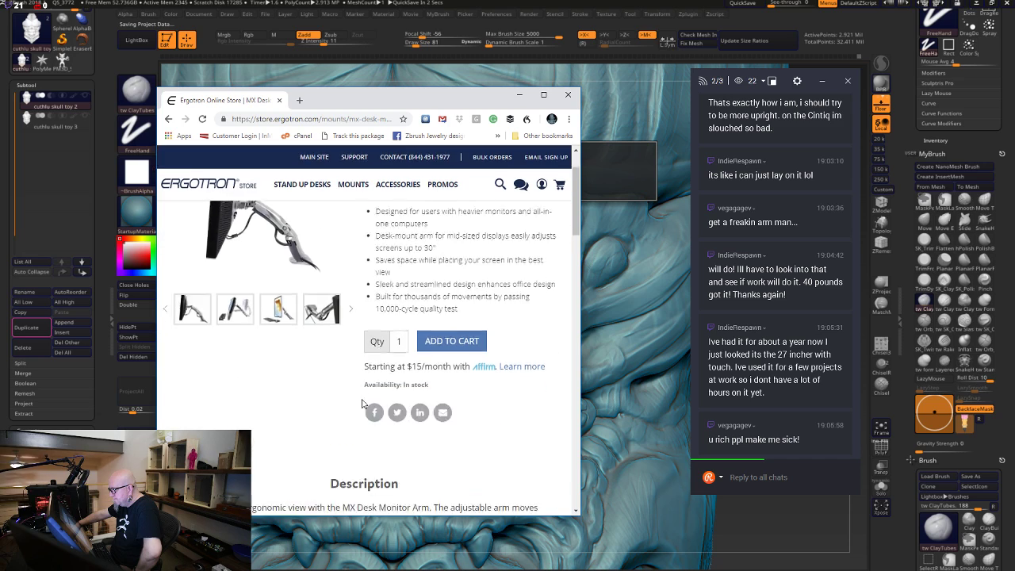
scroll(354, 394, "up", 5)
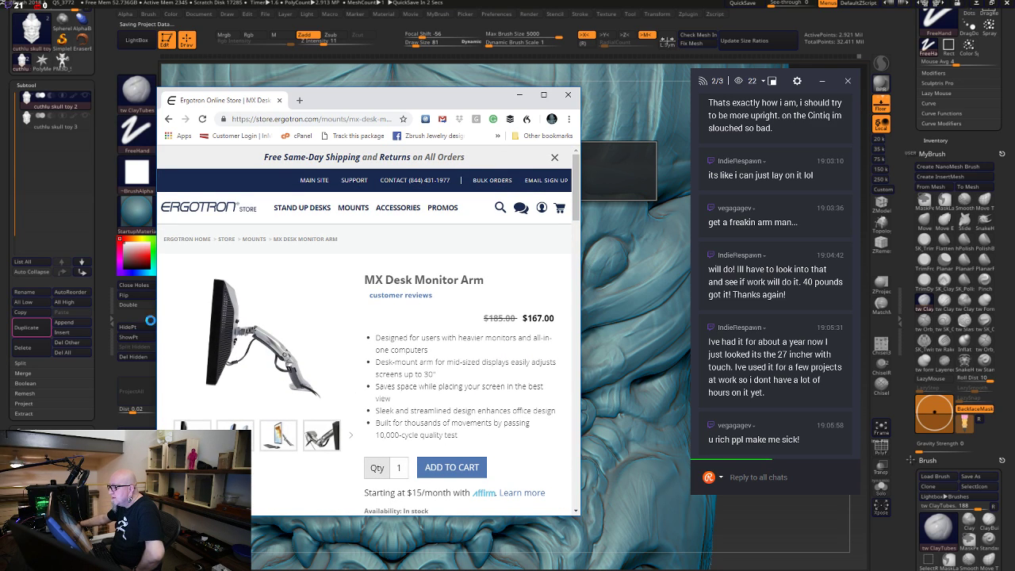
Return to the store's Mounts category, and widen and reposition the browser window to show more of the page
left_click(205, 210)
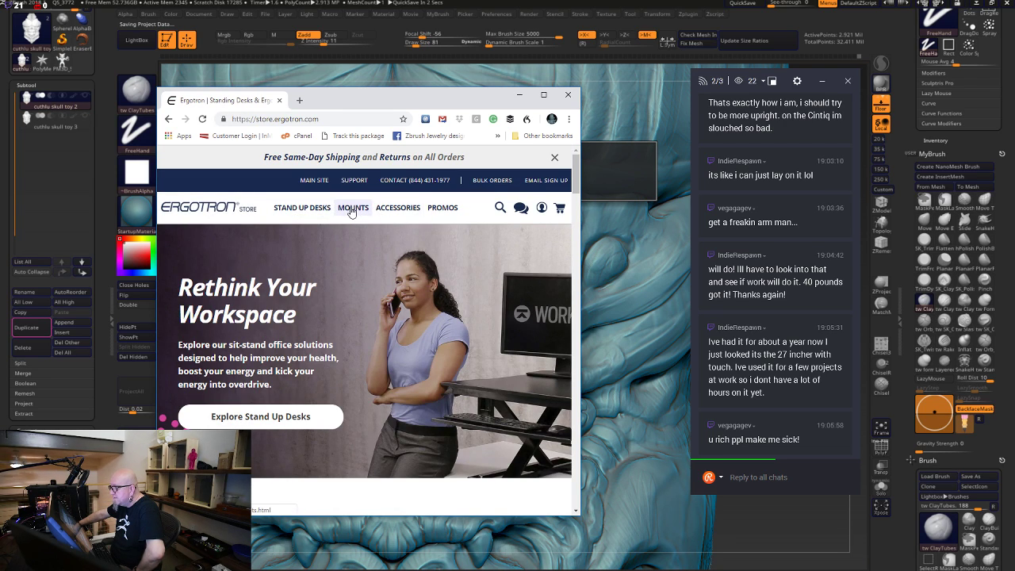
left_click(352, 211)
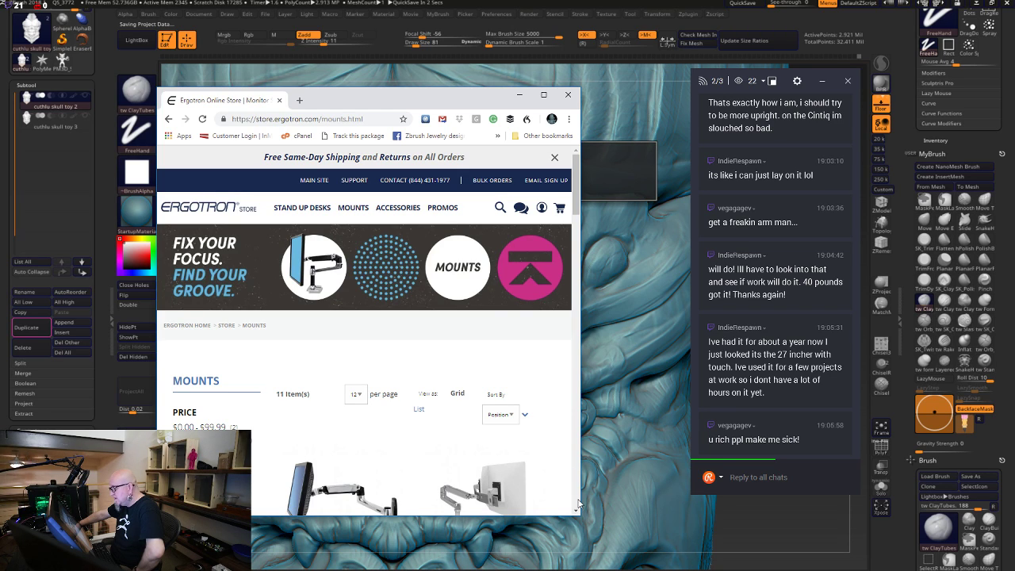
left_click_drag(581, 501, 827, 499)
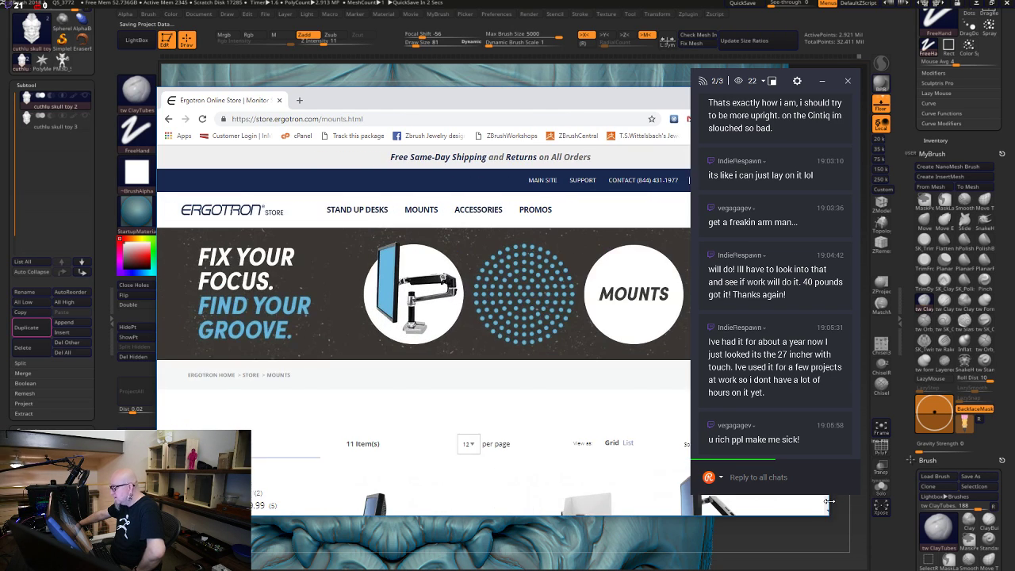
left_click_drag(441, 107, 339, 103)
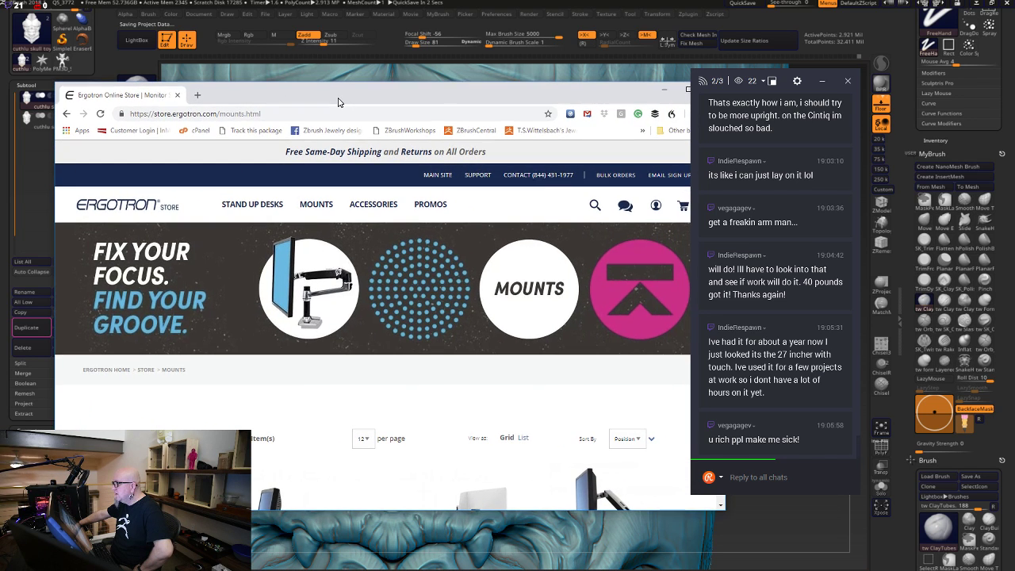
Go to Ergotron's main site and browse through Monitor Mounts and Desk Mounts to the Arms category
left_click(446, 178)
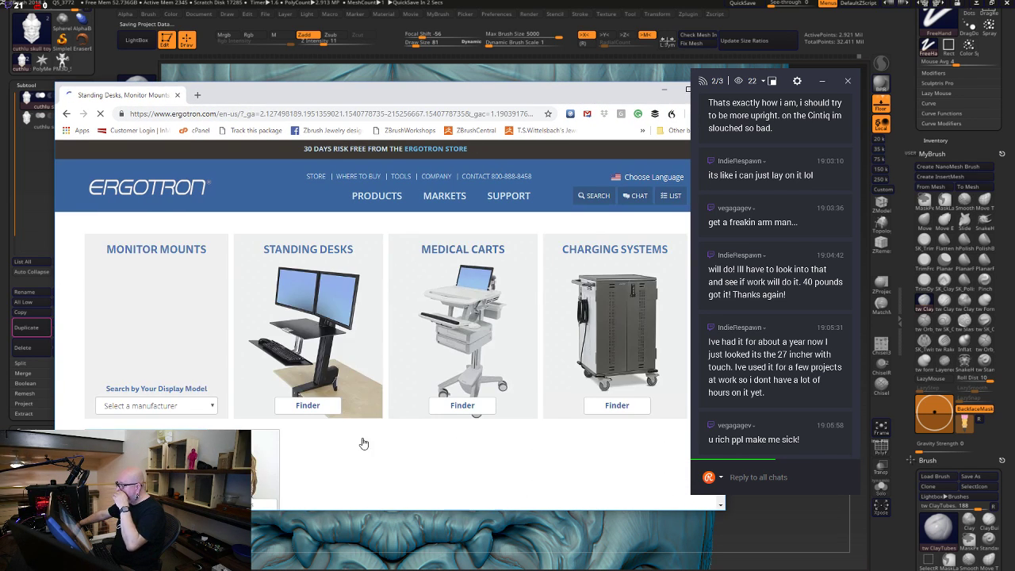
scroll(413, 392, "down", 2)
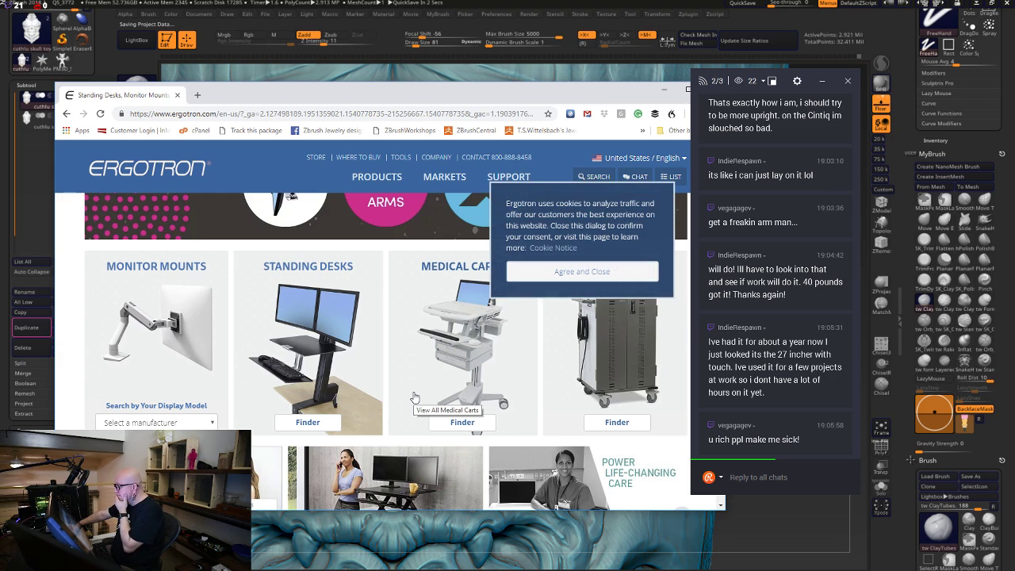
left_click(170, 313)
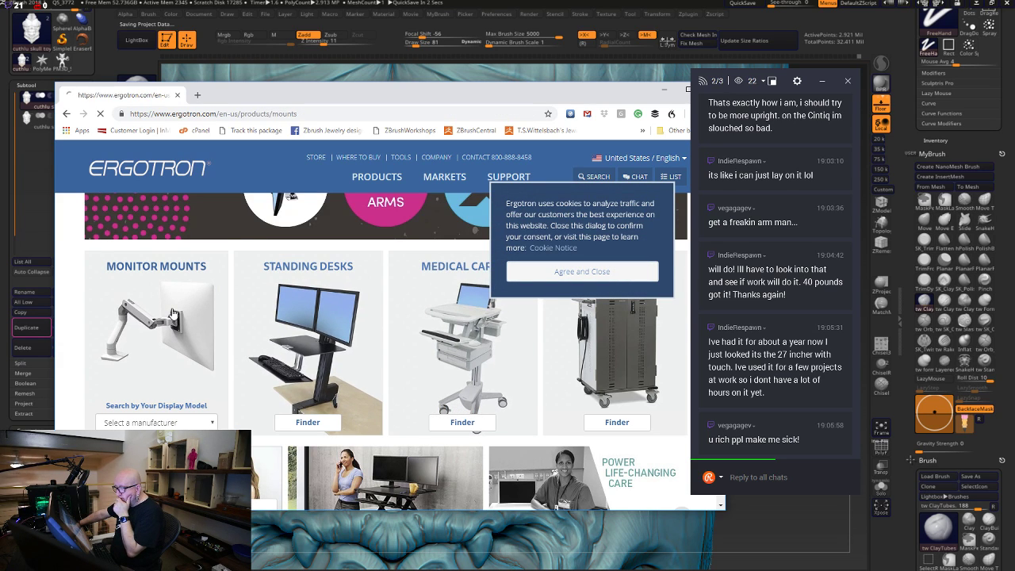
scroll(199, 342, "down", 2)
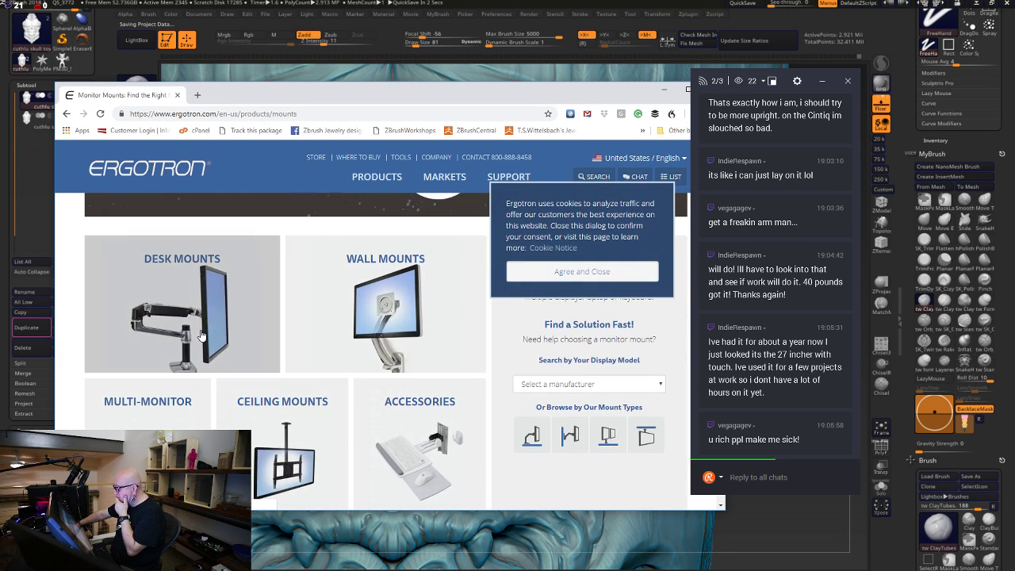
left_click(206, 342)
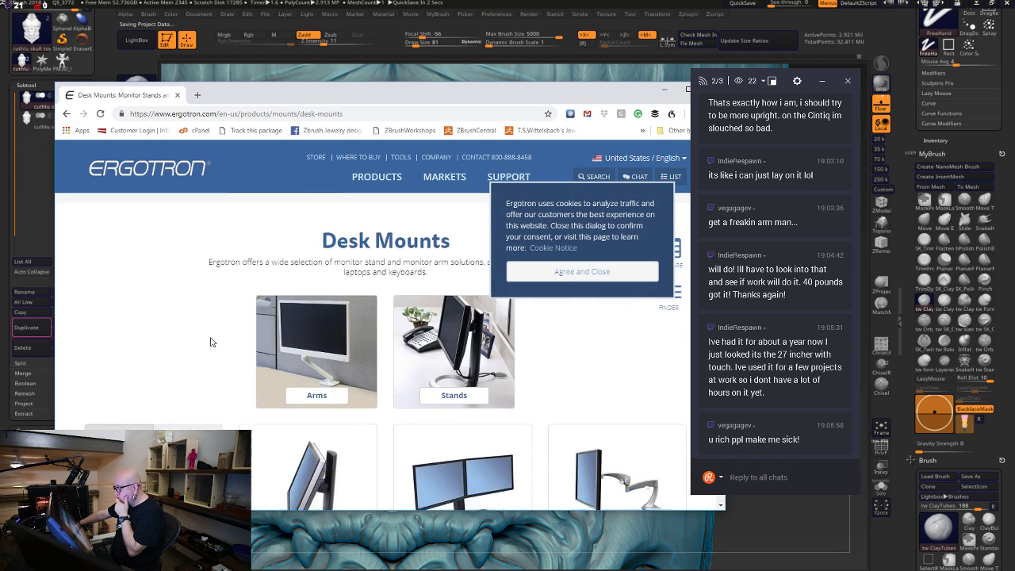
scroll(211, 340, "down", 2)
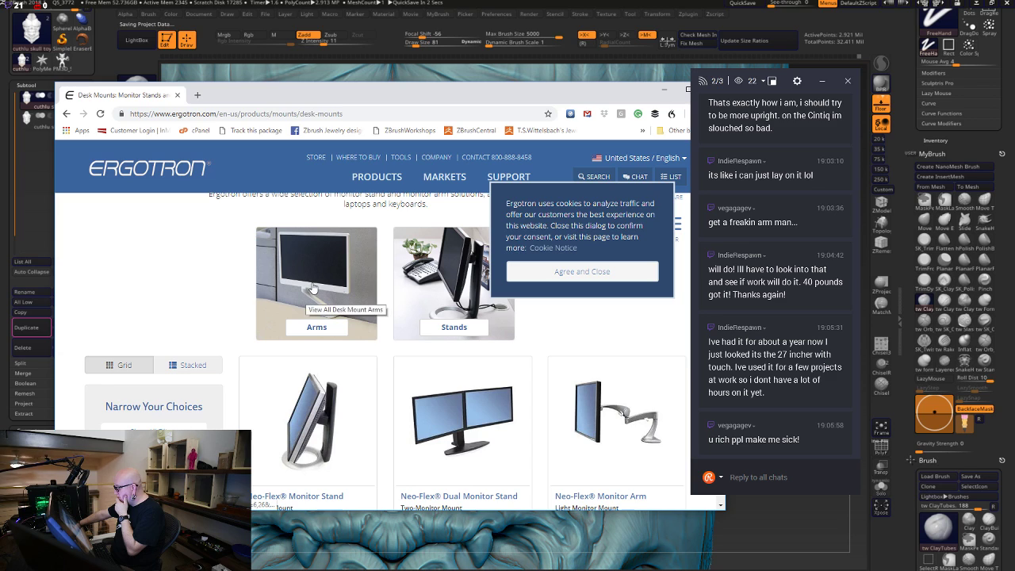
left_click(312, 288)
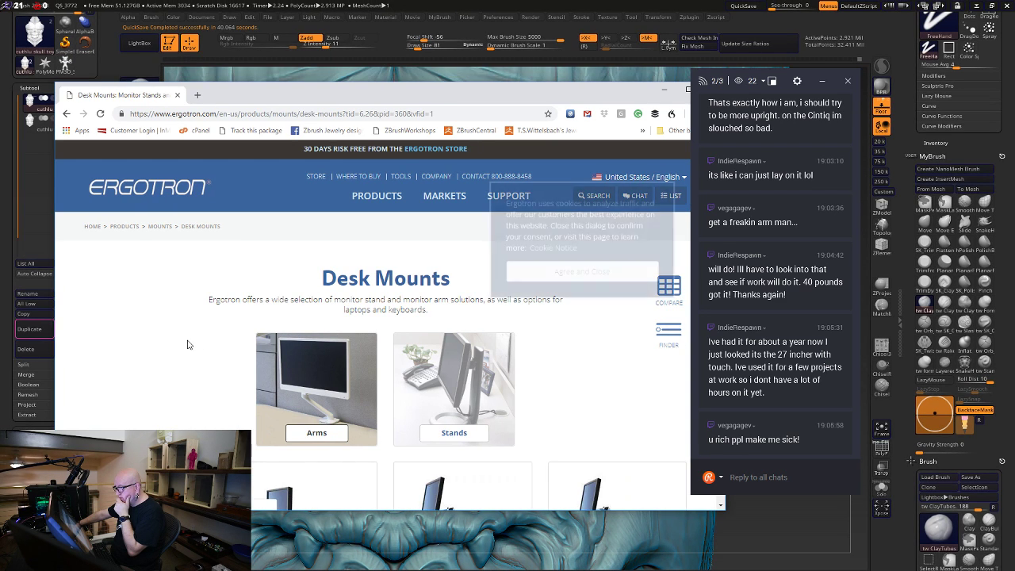
Narrow the desk arms to the heavy monitor mount with the range filter and open the HX Desk Monitor Arm page
scroll(182, 344, "down", 3)
scroll(212, 398, "down", 1)
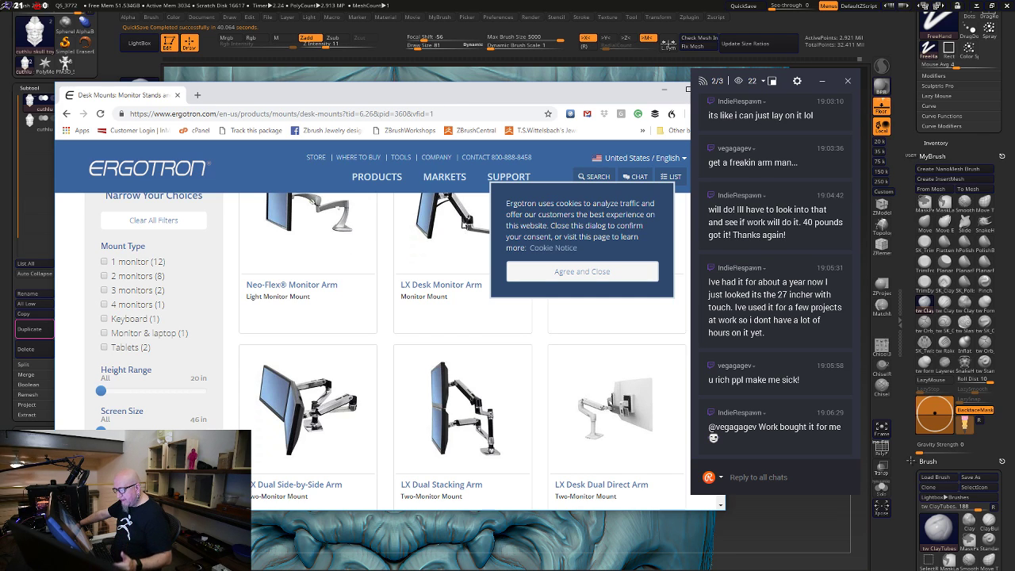
left_click_drag(101, 473, 203, 473)
scroll(361, 413, "up", 2)
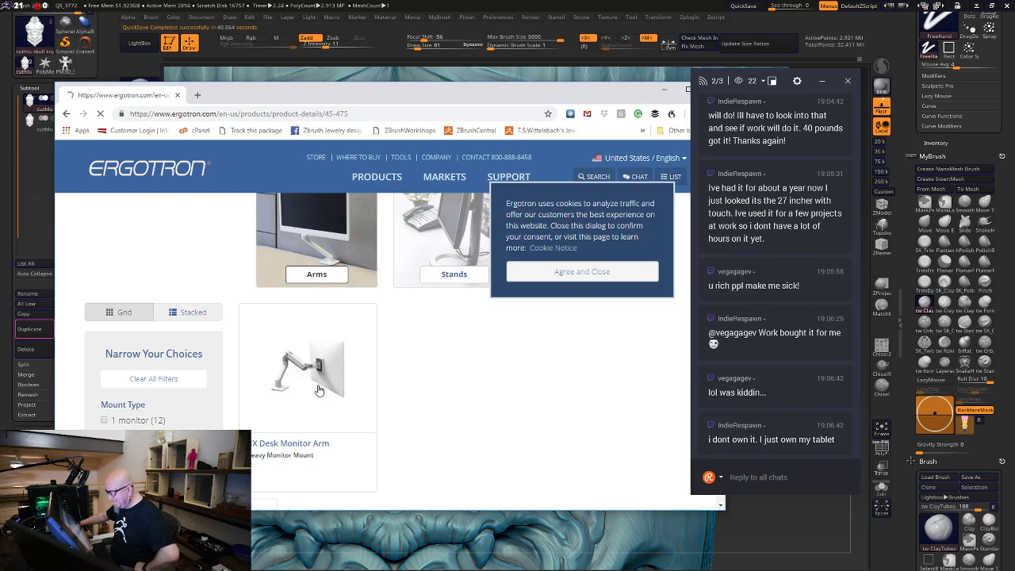
left_click(319, 390)
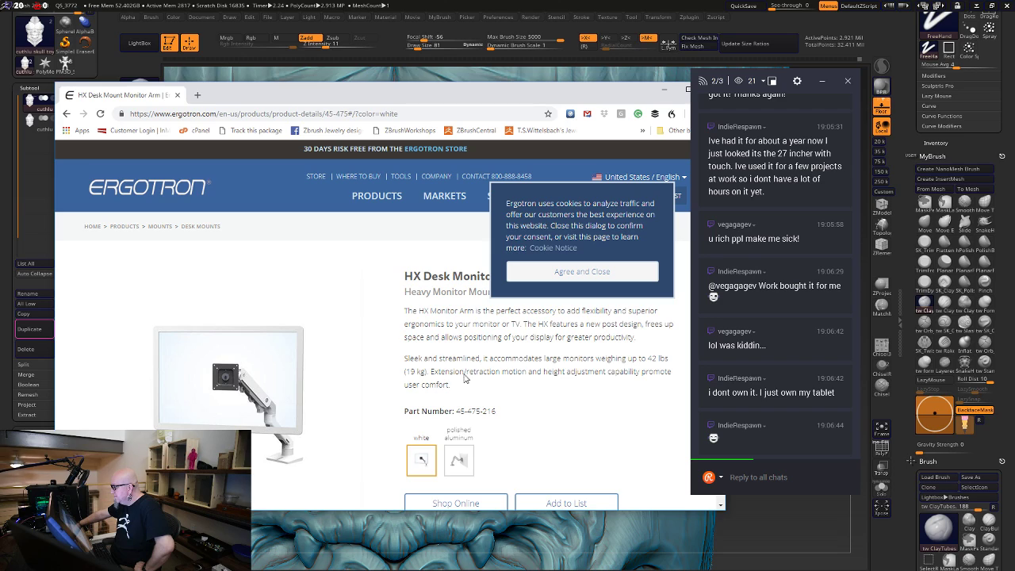
Select the polished aluminum finish for the HX arm and look over its product images and details
left_click(463, 464)
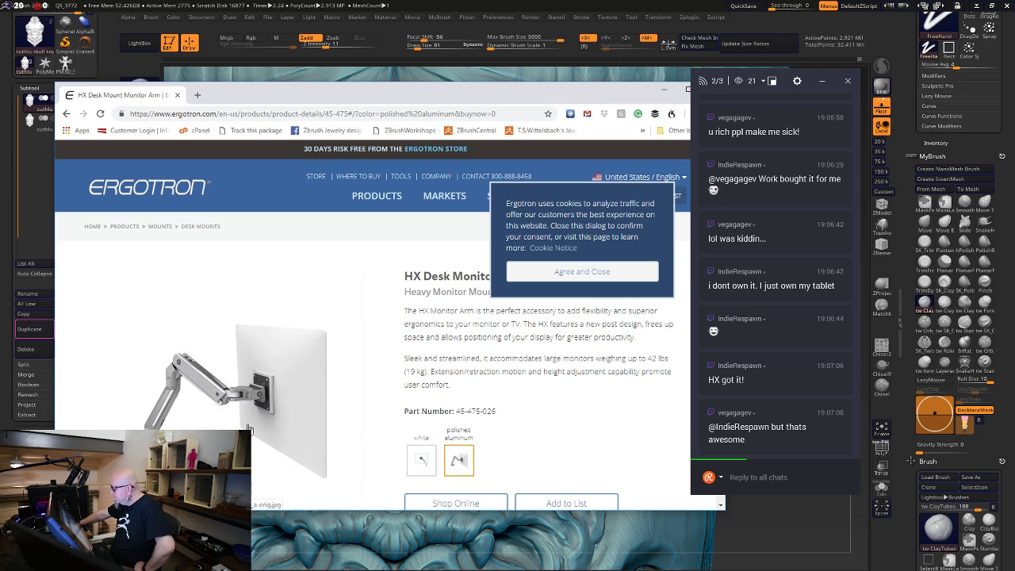
scroll(375, 383, "down", 3)
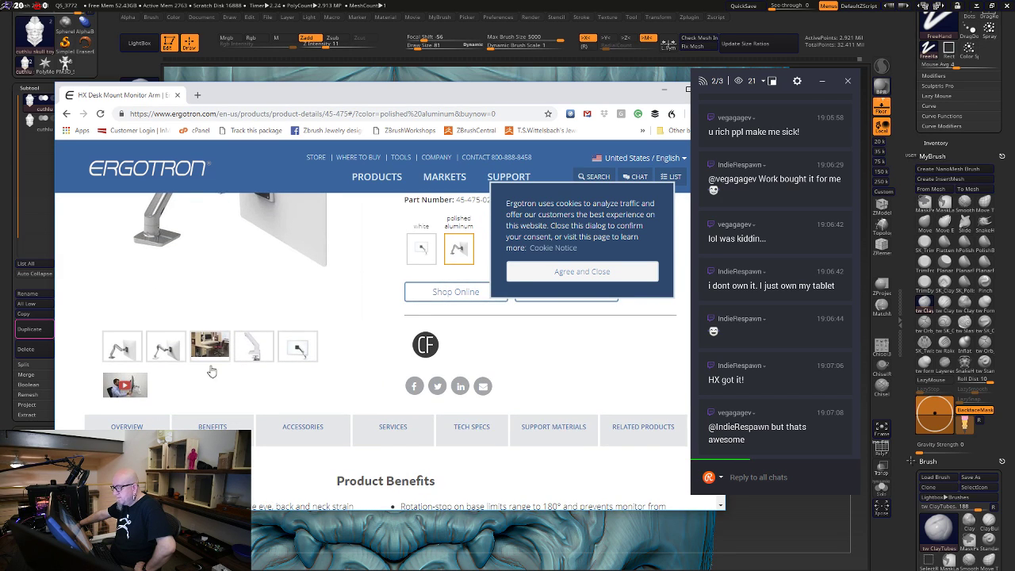
scroll(212, 371, "up", 2)
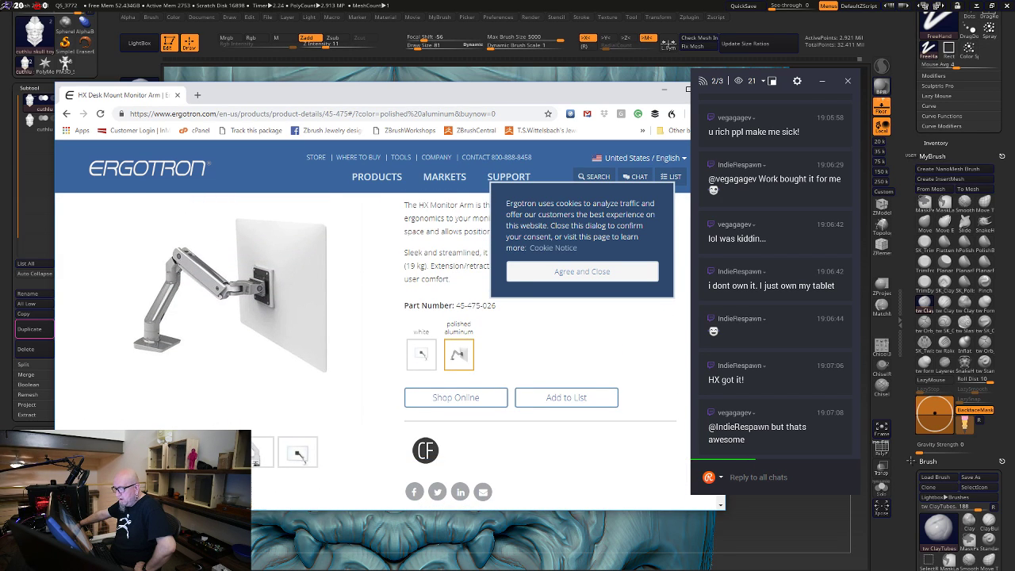
Play the "In Motion: Ergotron HX Monitor Arm" video and skip through its final section
left_click(262, 458)
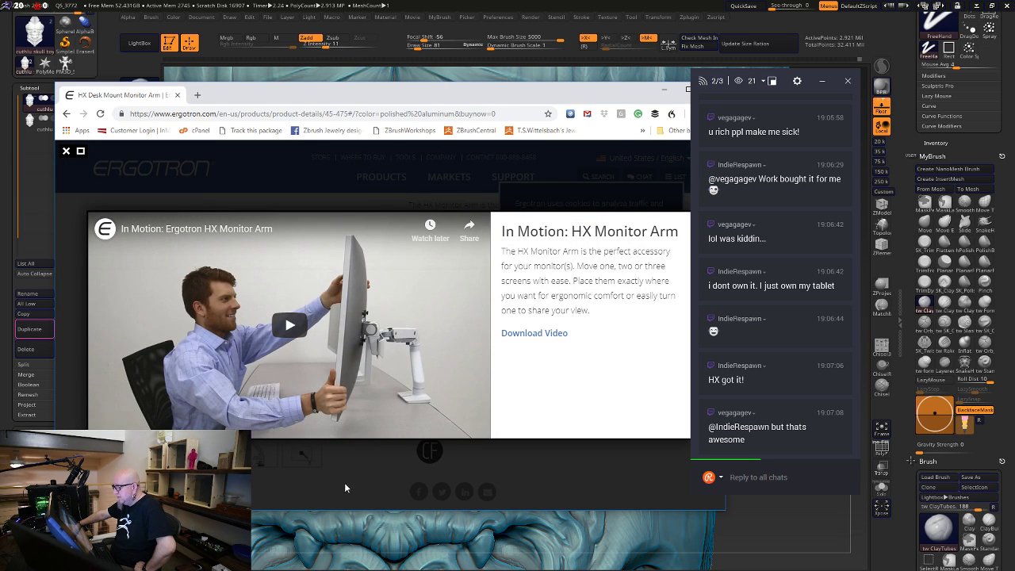
left_click(290, 325)
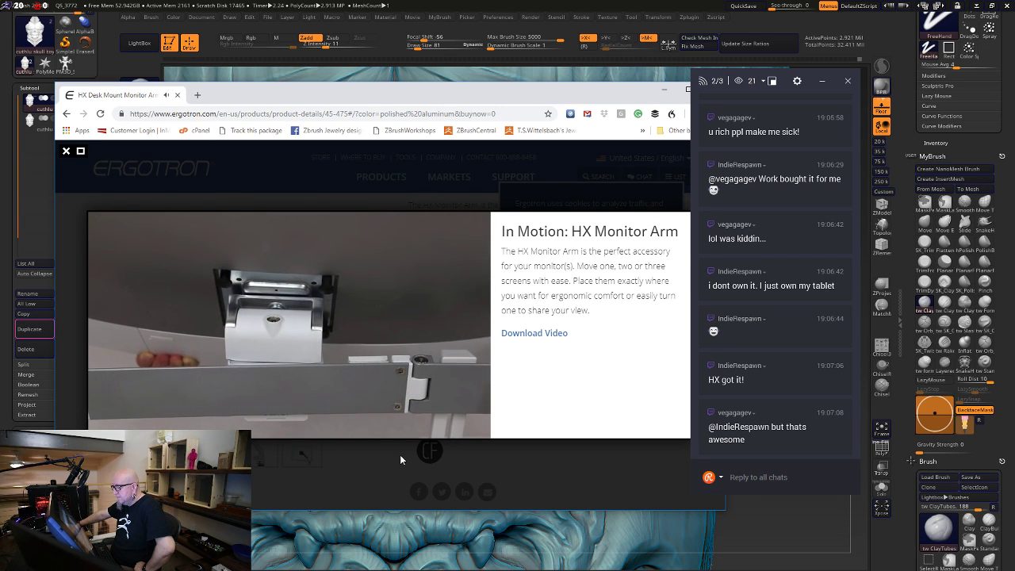
mouse_move(263, 341)
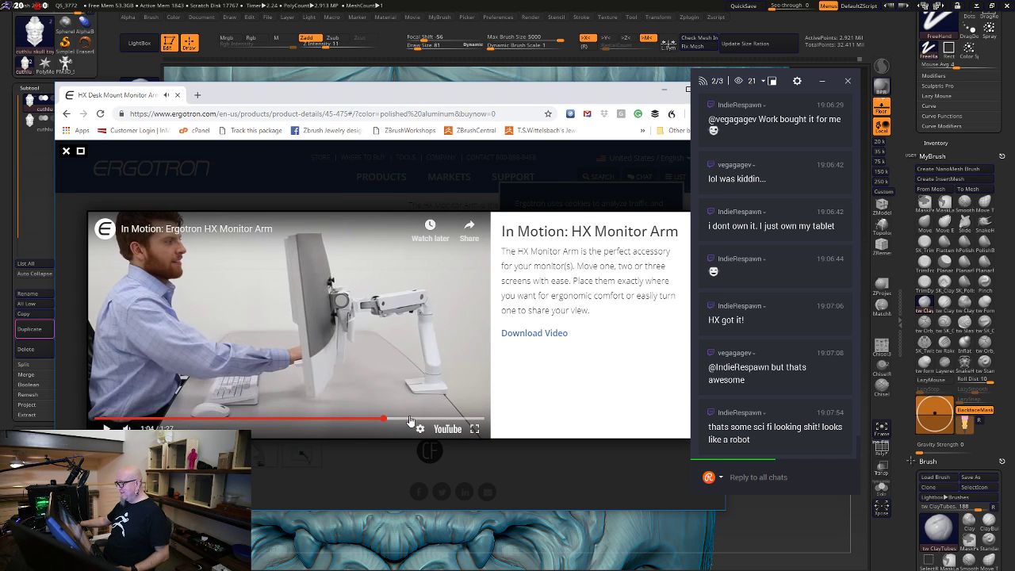
left_click(430, 418)
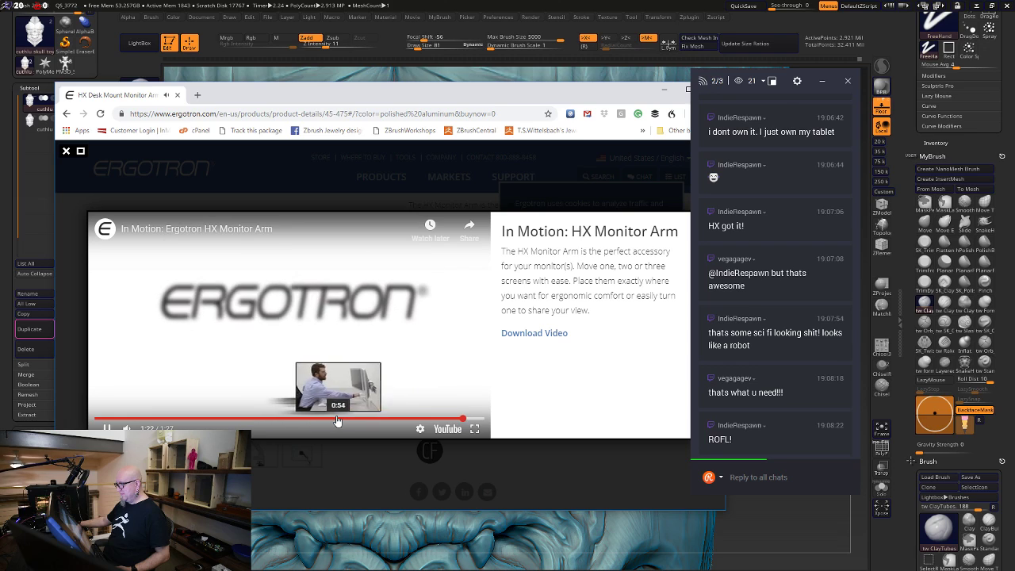
left_click(410, 419)
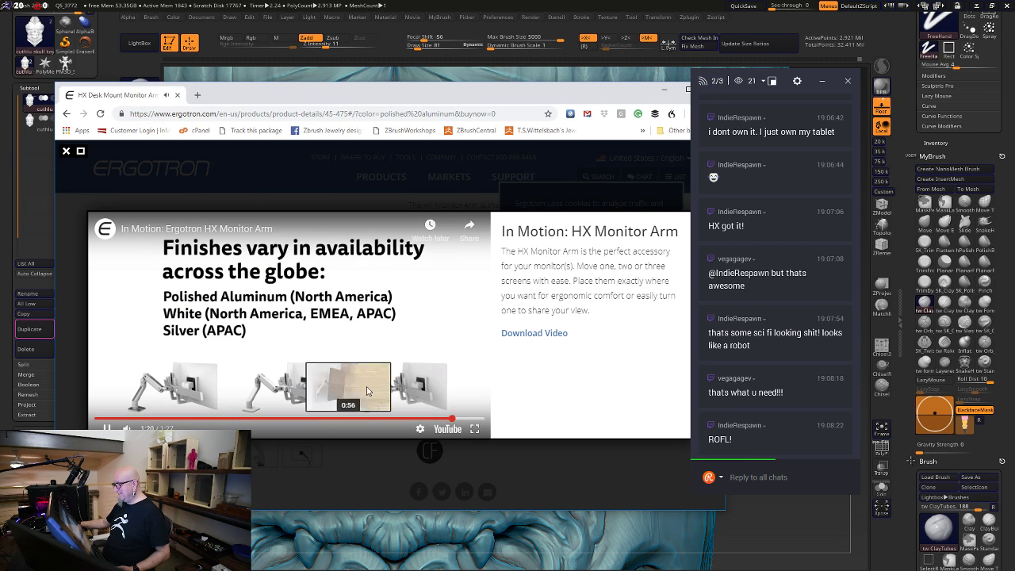
Close the HX arm video, accept the Ergotron cookie notice, and review the arm's description, finishes and product images
left_click(70, 153)
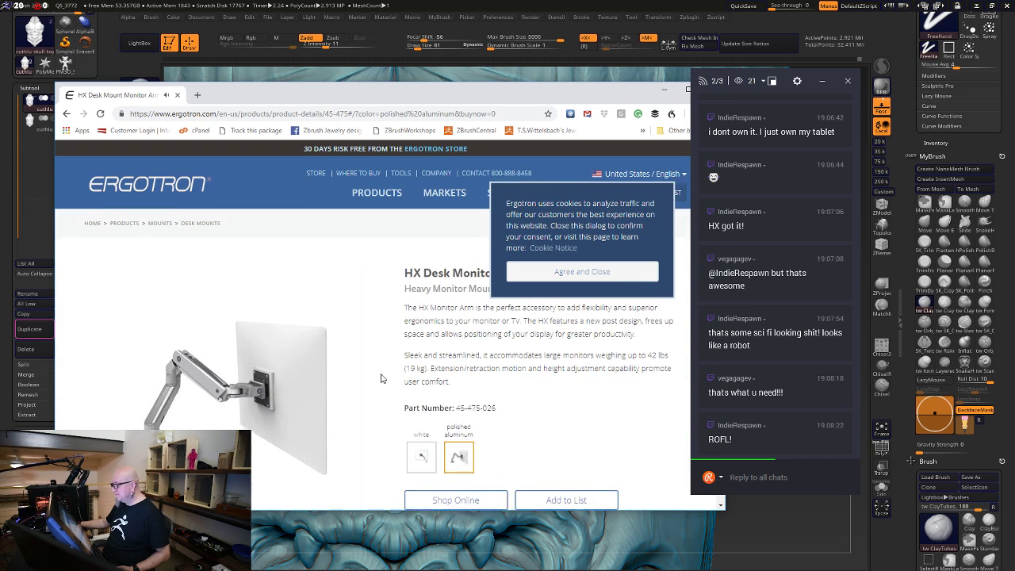
left_click(603, 271)
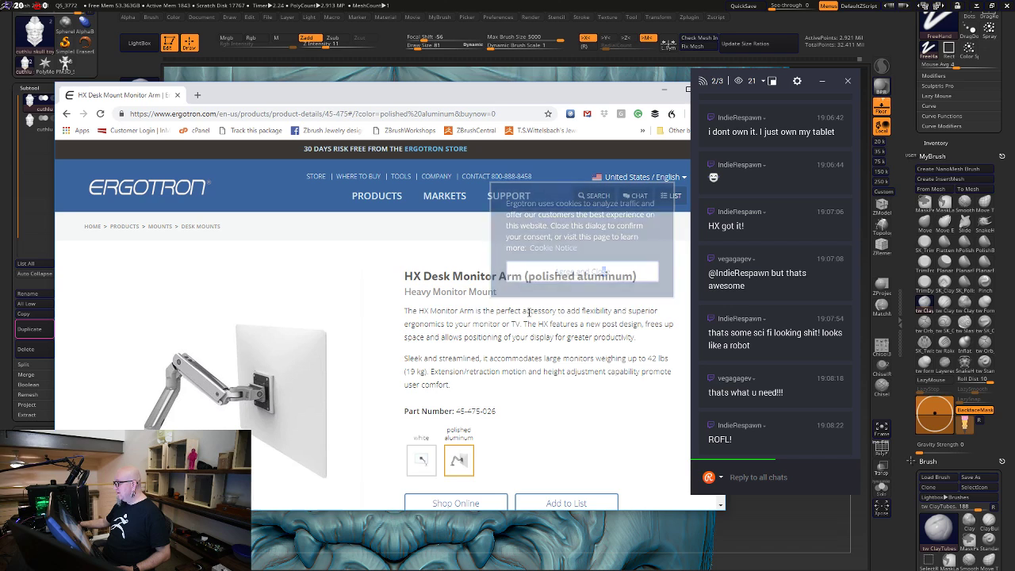
scroll(419, 325, "down", 3)
scroll(333, 278, "up", 3)
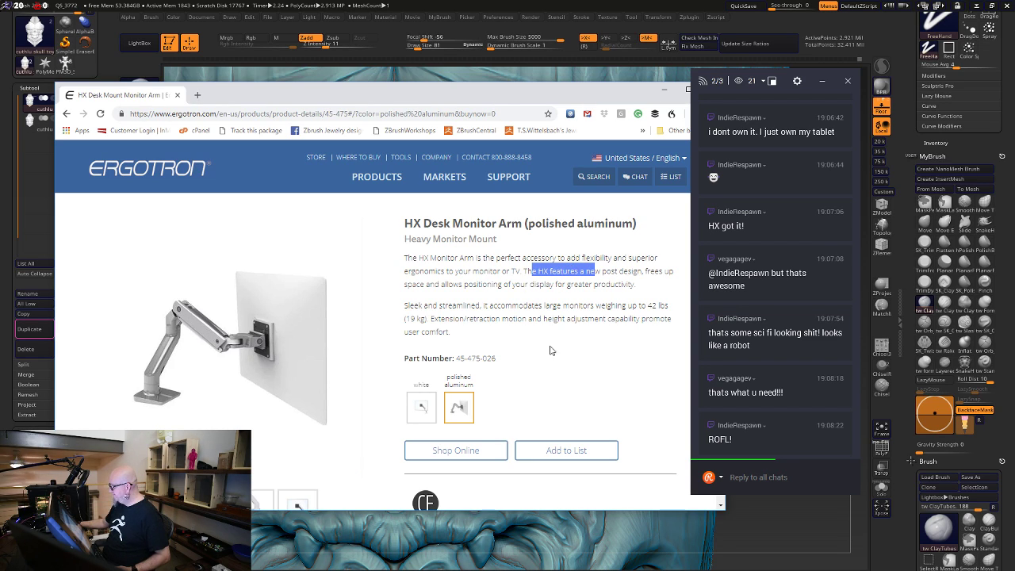
scroll(520, 382, "up", 2)
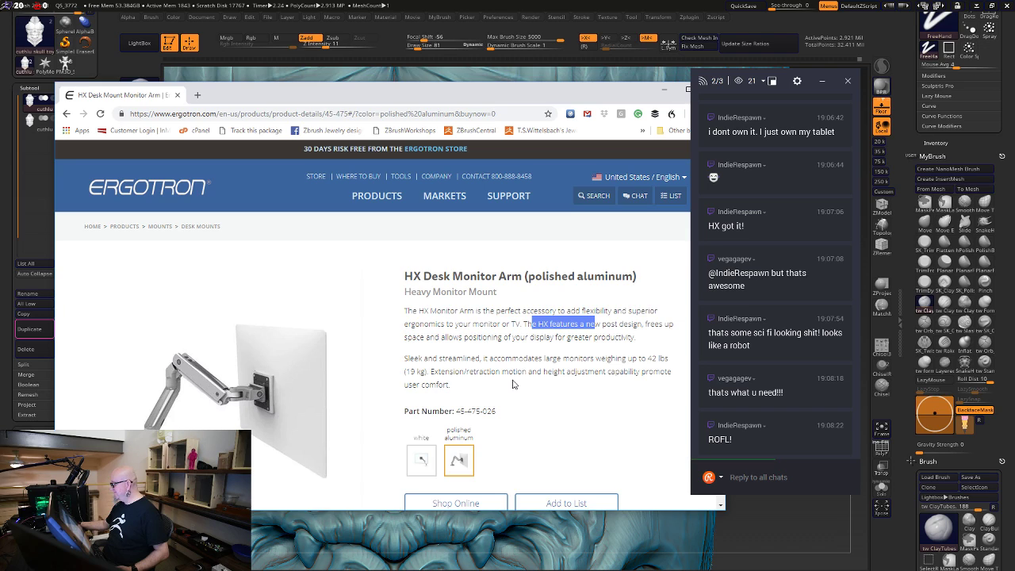
scroll(512, 384, "down", 3)
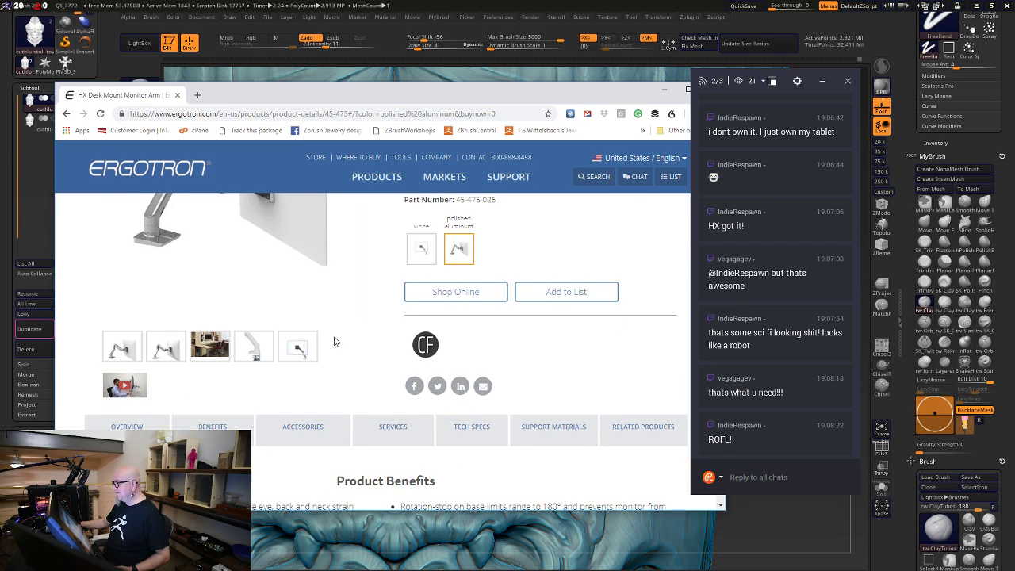
scroll(333, 341, "up", 3)
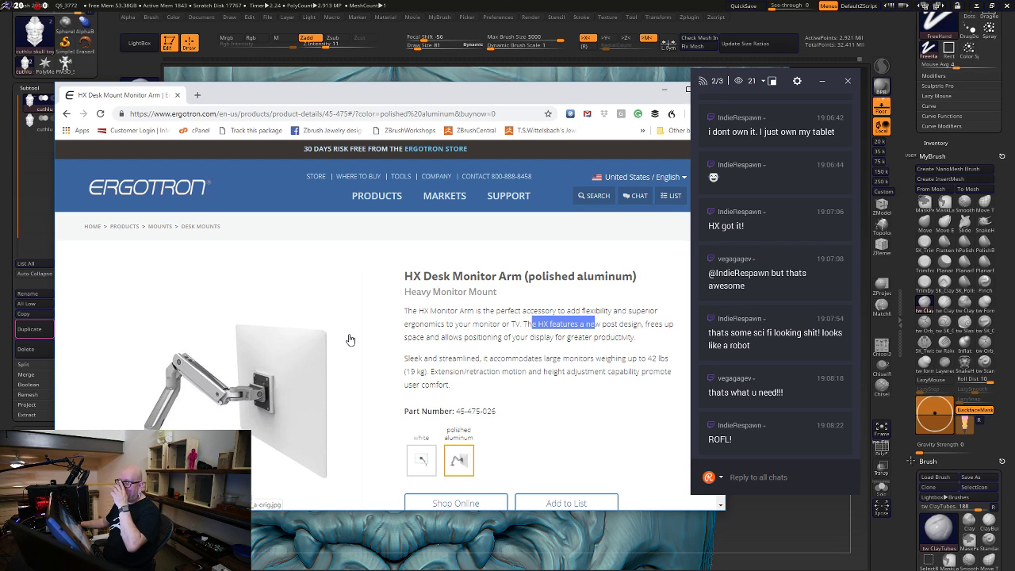
scroll(349, 338, "down", 3)
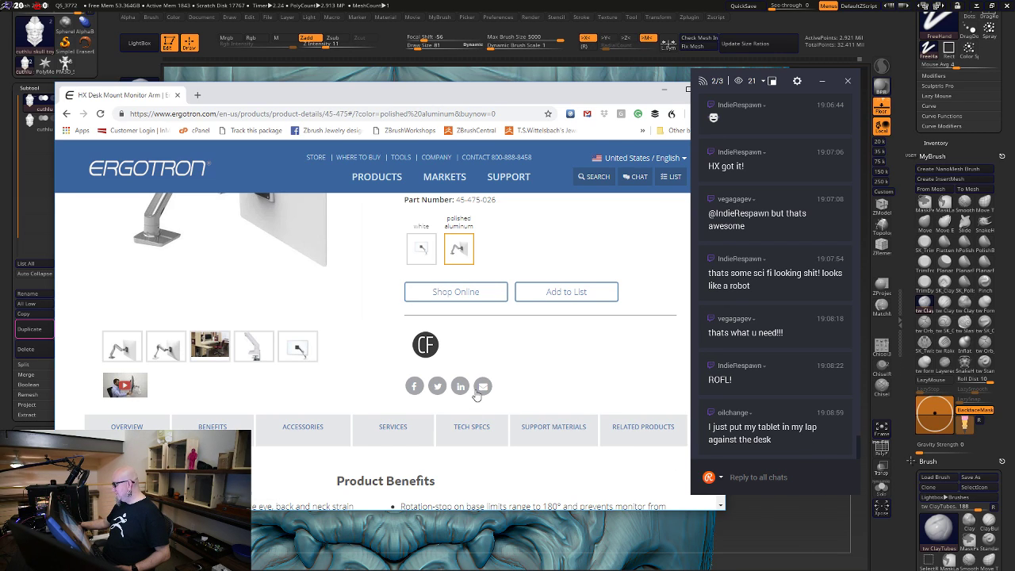
scroll(475, 394, "up", 3)
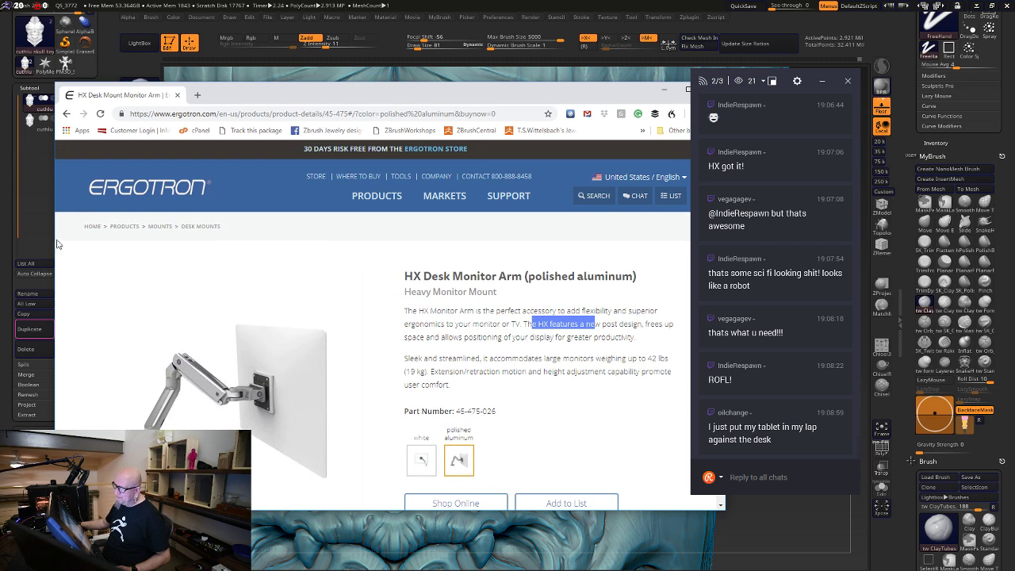
Open wacom.com/en-cl/support/product-support/drivers in a new browser tab, look over the driver downloads, and return to the blank tab page
left_click(198, 94)
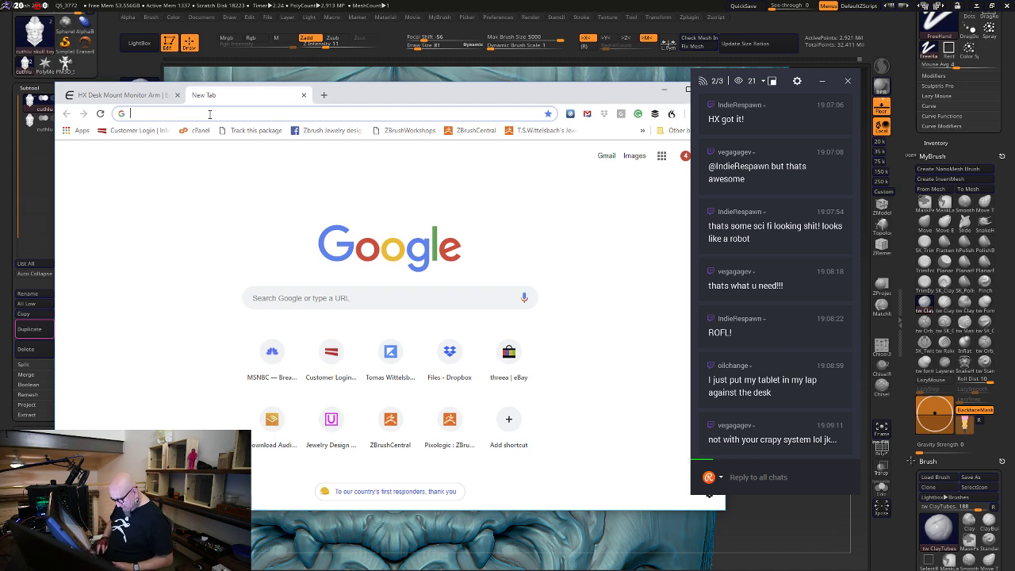
type("wacom.com/en-cl/support/product-support/drivers")
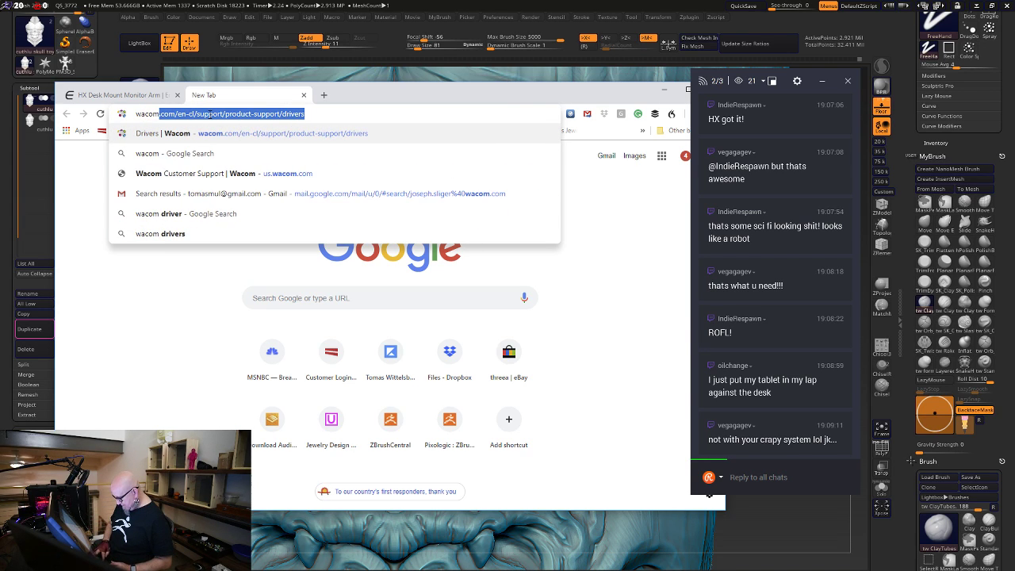
key("Return")
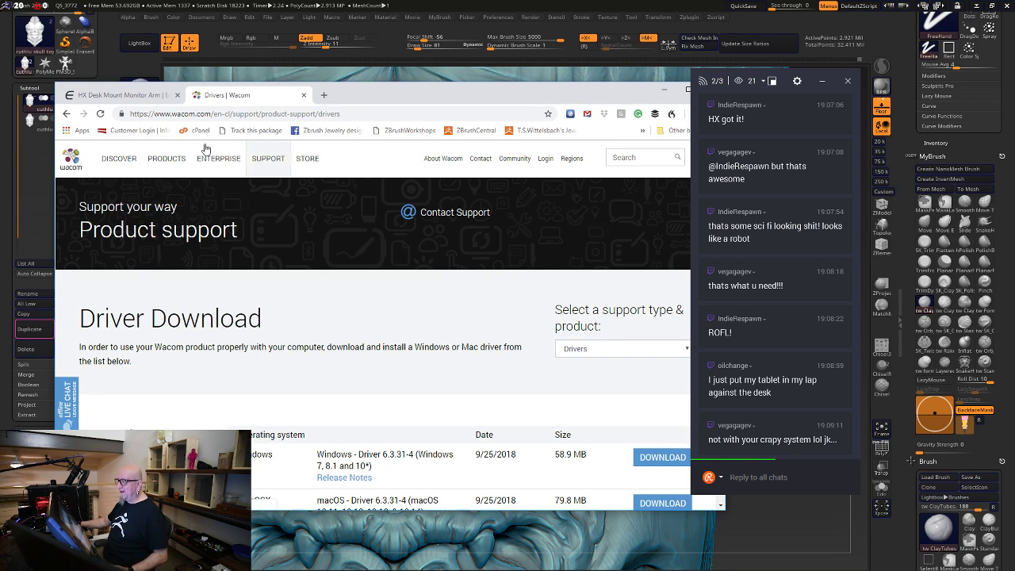
scroll(285, 291, "down", 1)
scroll(313, 294, "up", 1)
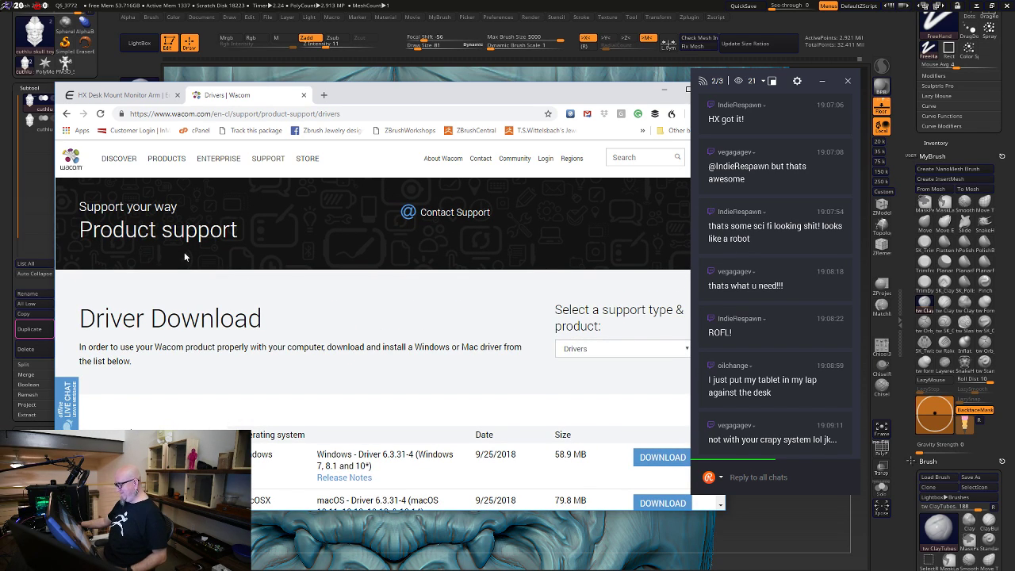
left_click(67, 113)
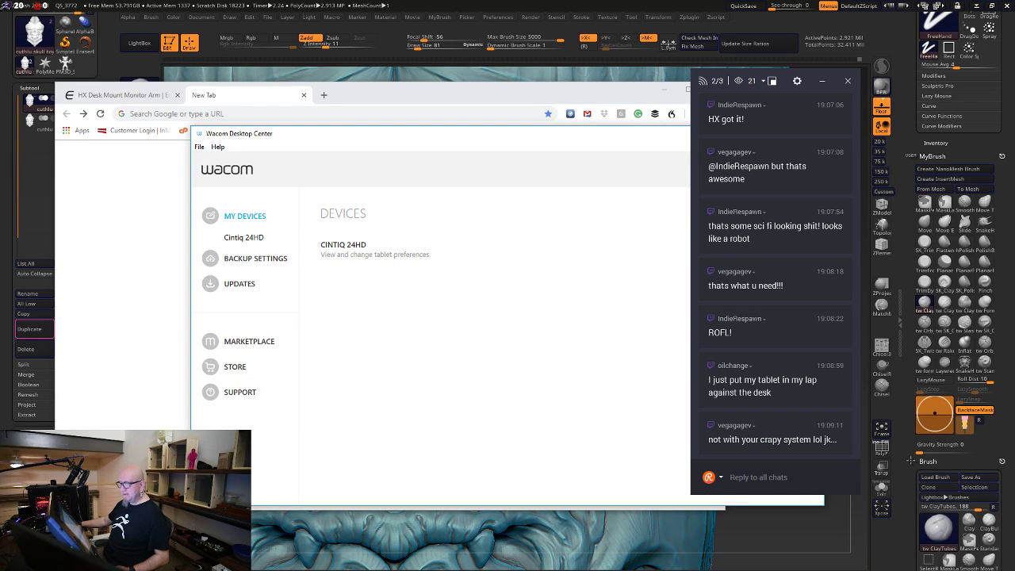
Check Wacom Desktop Center for driver and Cintiq 24HD updates, then minimize its window
left_click(240, 285)
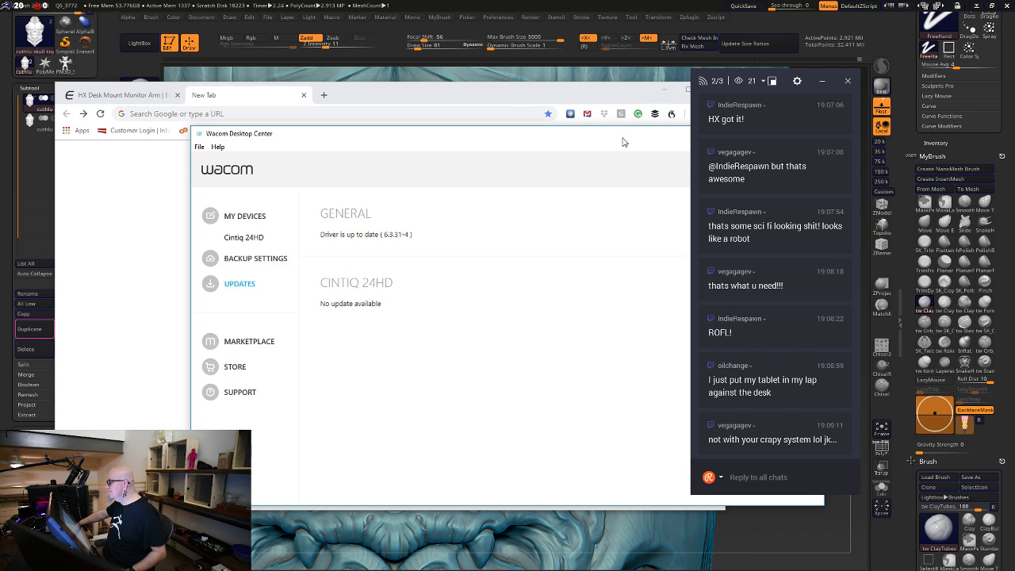
left_click_drag(623, 142, 434, 201)
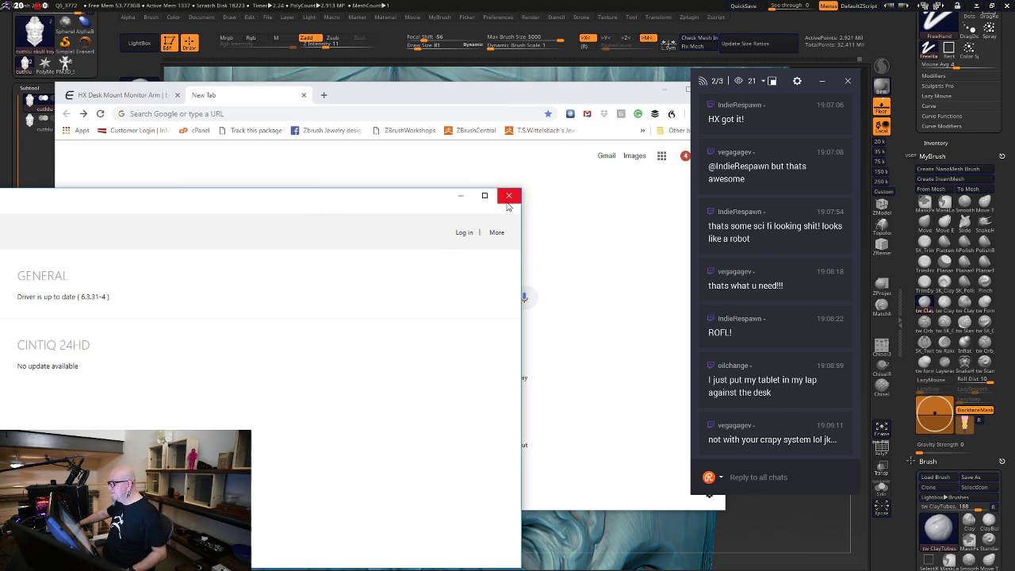
left_click(460, 196)
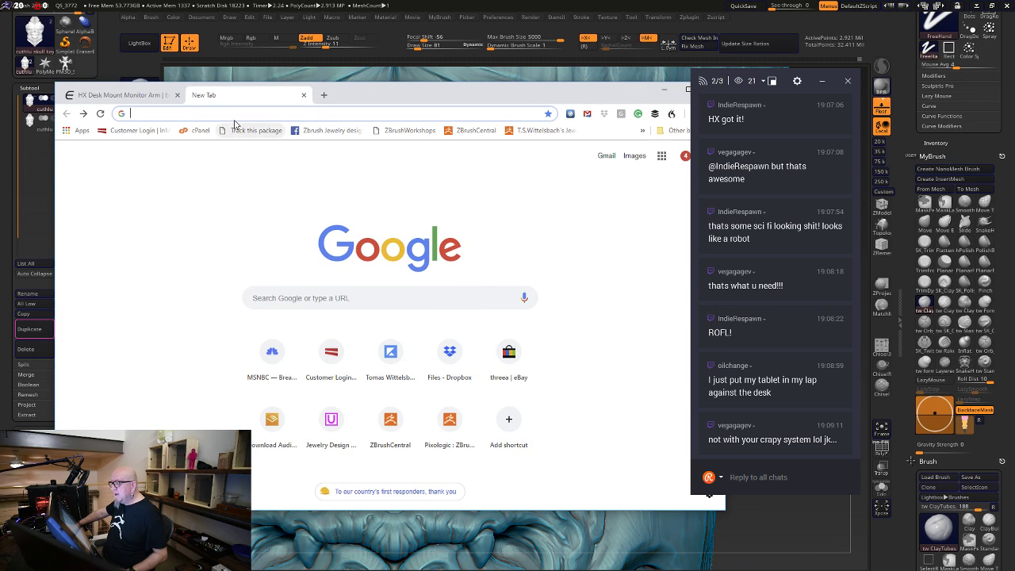
Search Google for "wacom" and open the official Wacom website from the results
type("wacom.com/en-cl/support/product-support/drivers")
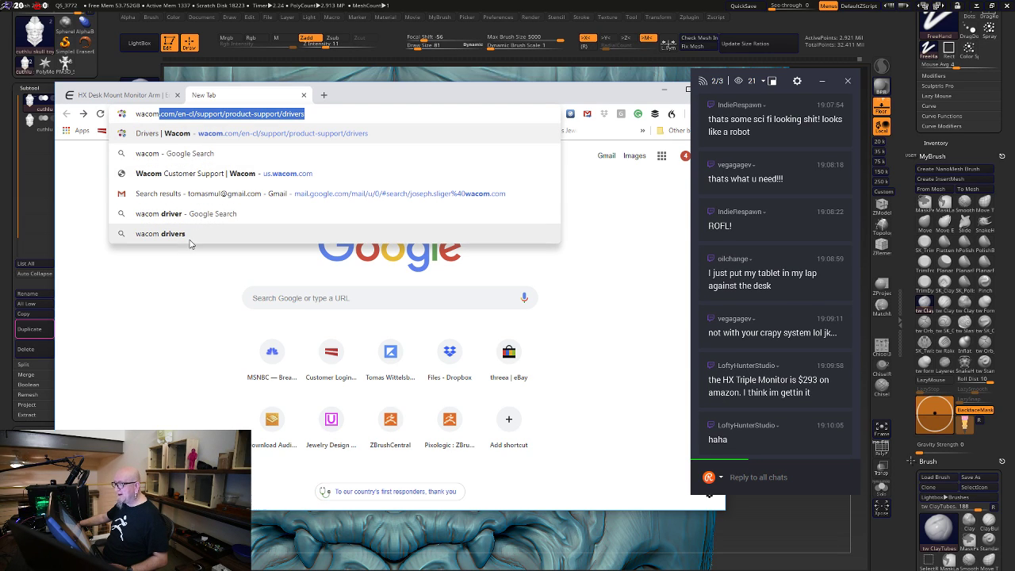
left_click(177, 155)
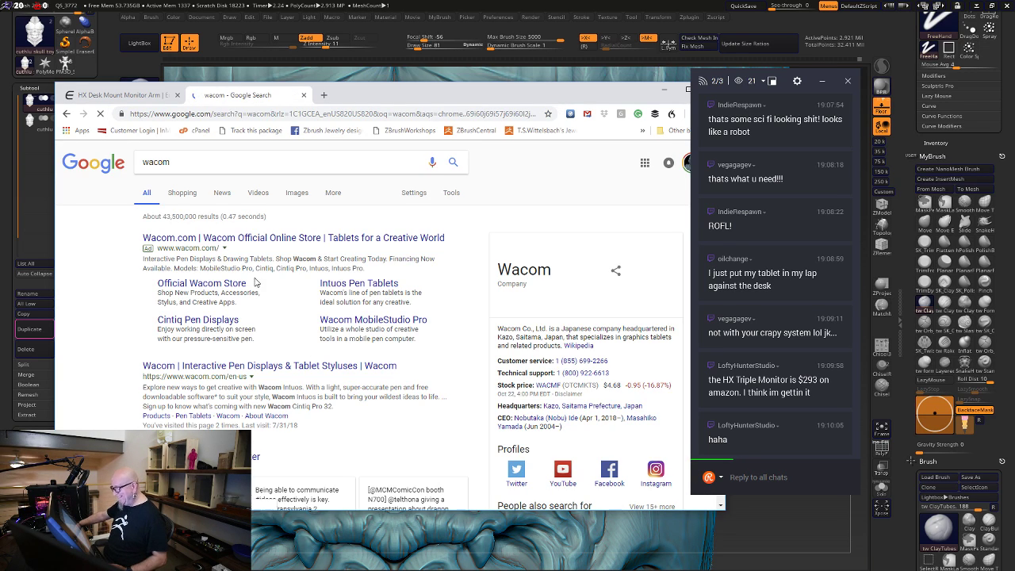
left_click(235, 240)
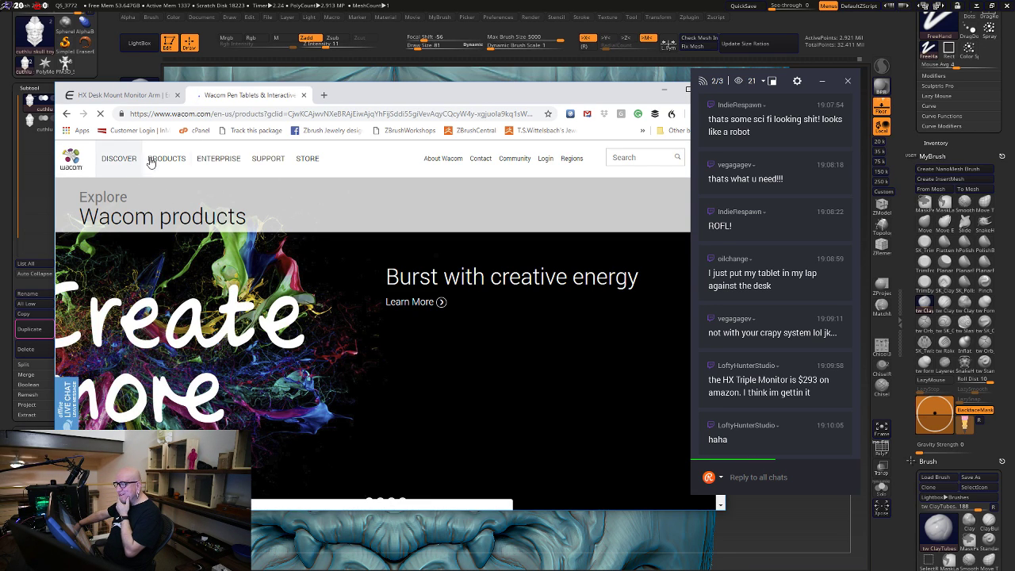
Open the Wacom Cintiq Pro page from the Pen Displays products and look over its overview
mouse_move(159, 161)
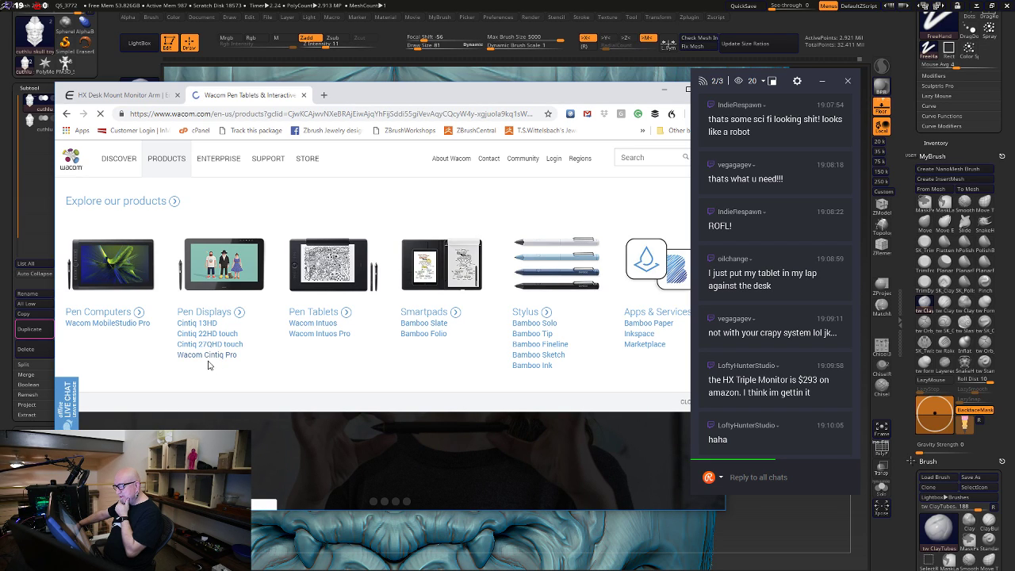
left_click(207, 356)
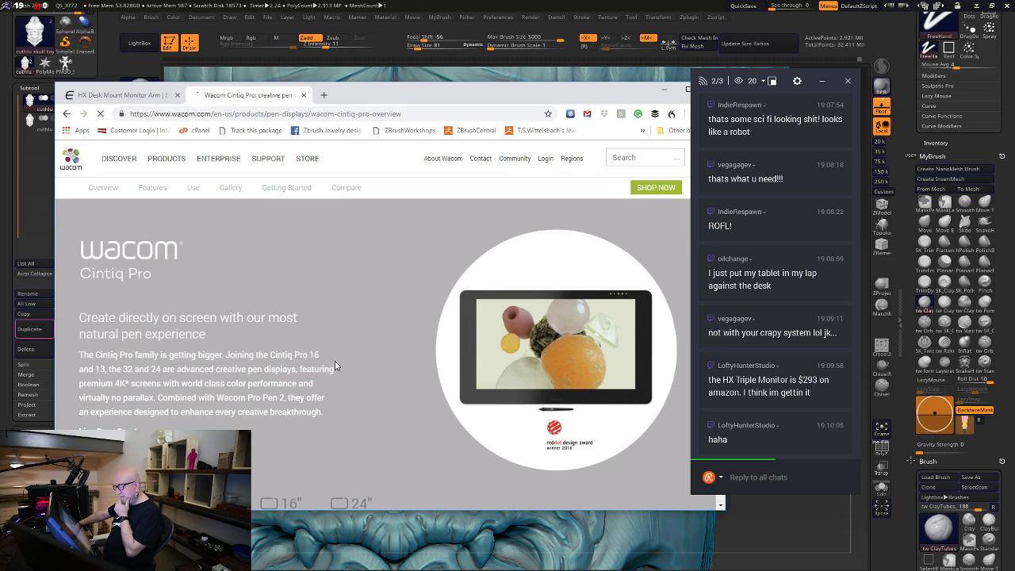
scroll(330, 388, "down", 2)
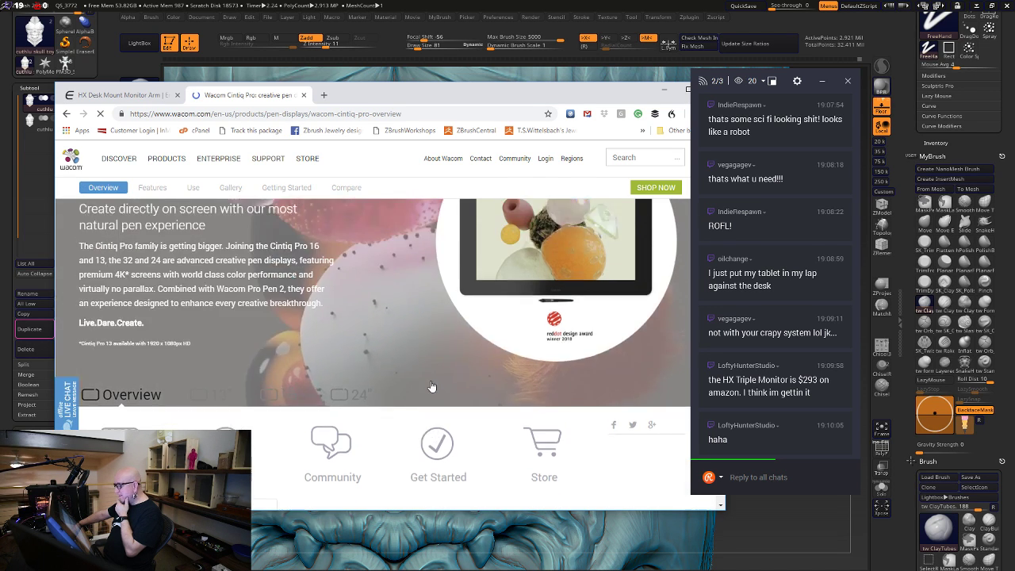
scroll(431, 387, "up", 2)
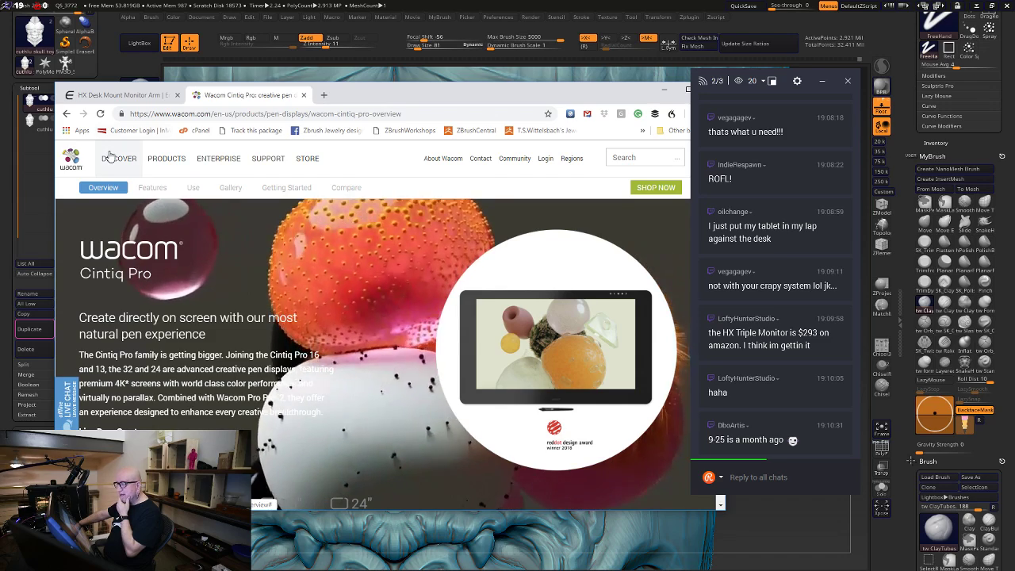
Return to the Wacom products page and examine the full product list, focusing on the Cintiq pen displays
left_click(67, 114)
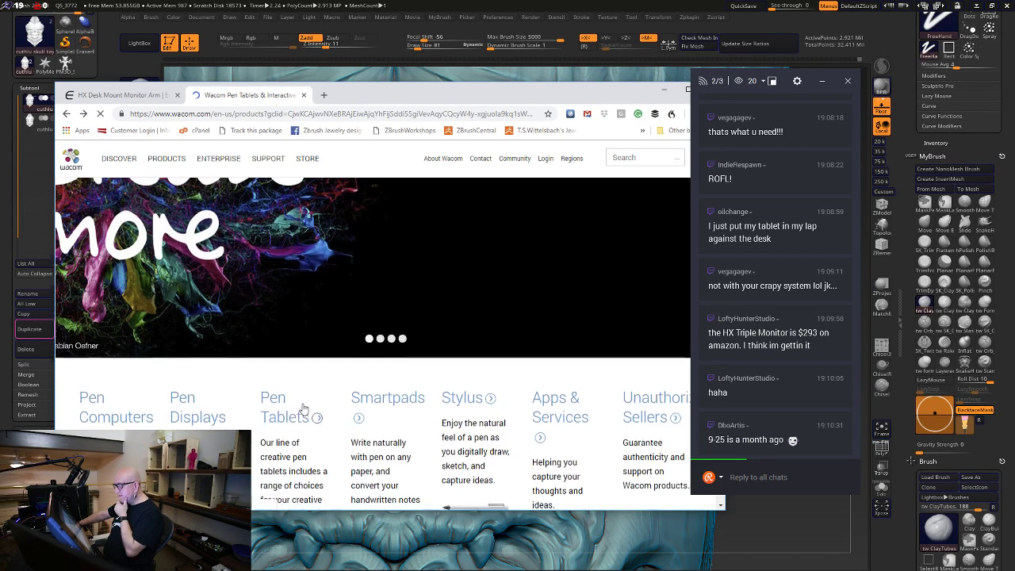
scroll(302, 408, "down", 4)
scroll(303, 400, "up", 5)
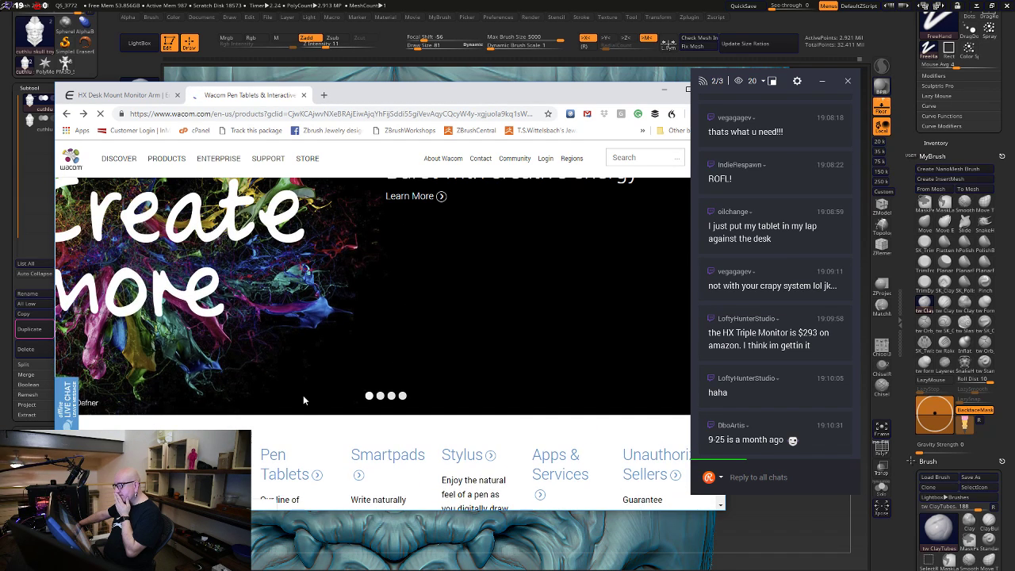
scroll(305, 396, "down", 2)
scroll(305, 397, "down", 4)
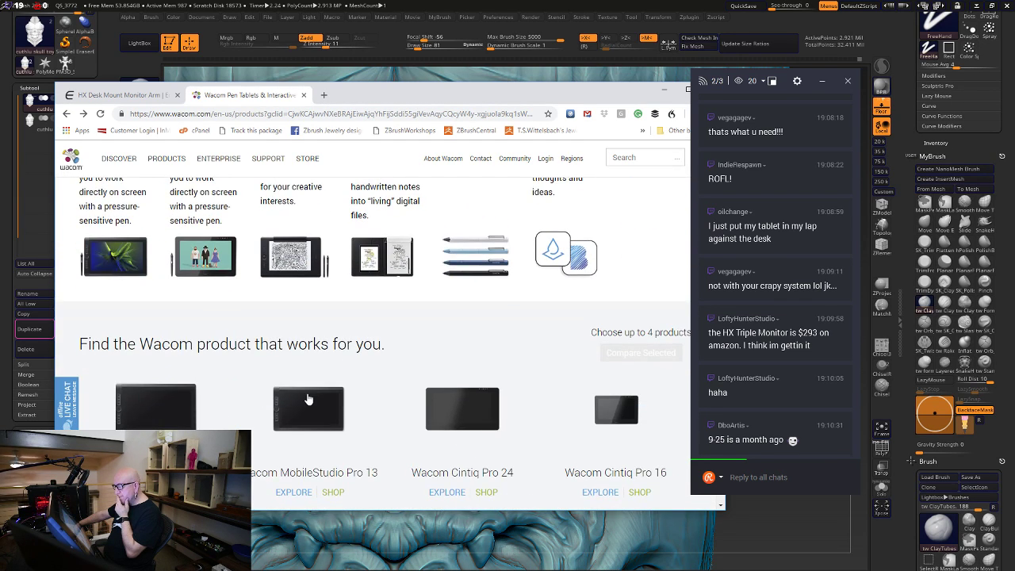
scroll(372, 440, "down", 1)
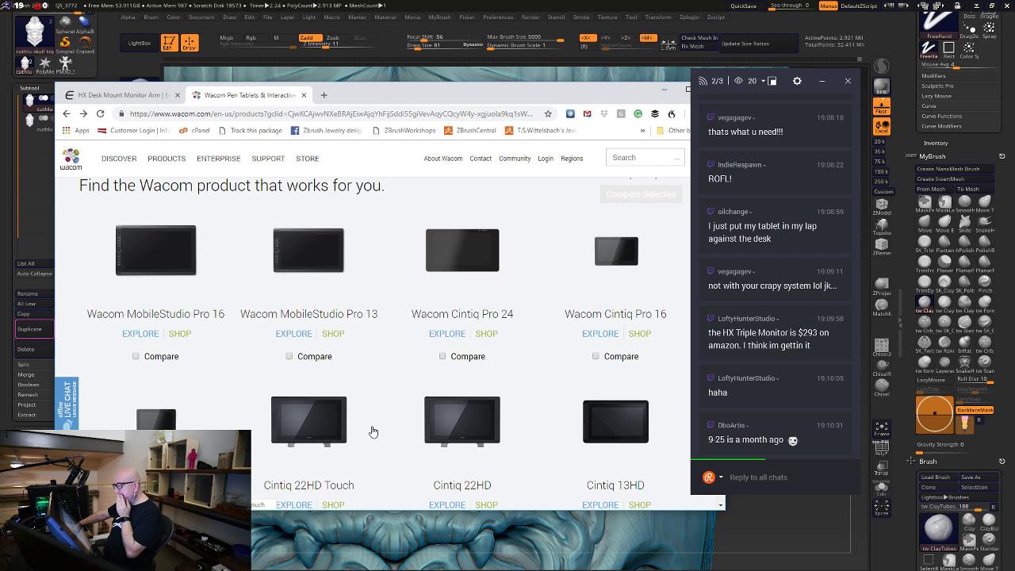
scroll(371, 436, "down", 2)
scroll(375, 429, "down", 1)
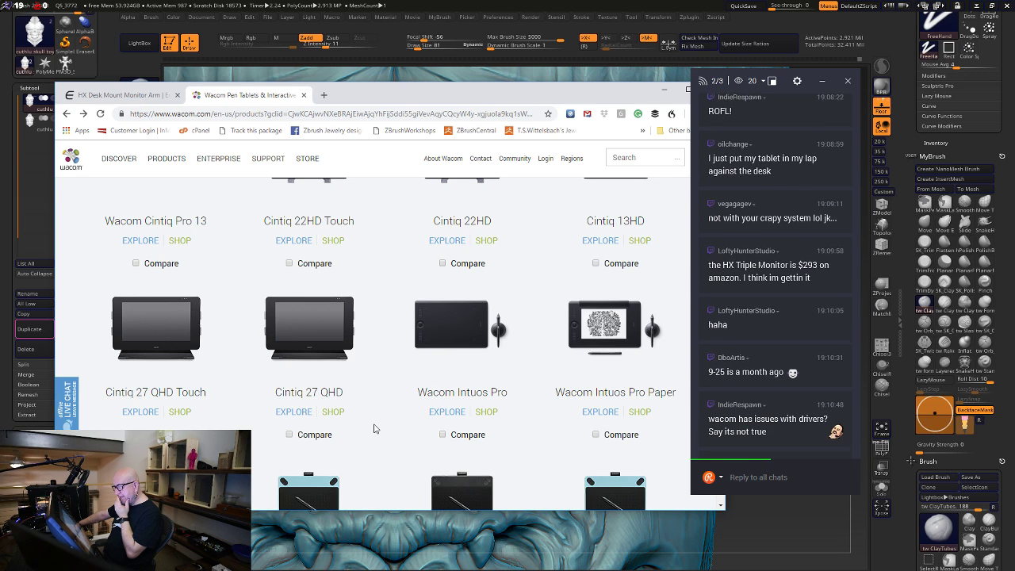
scroll(375, 429, "down", 2)
scroll(375, 429, "up", 2)
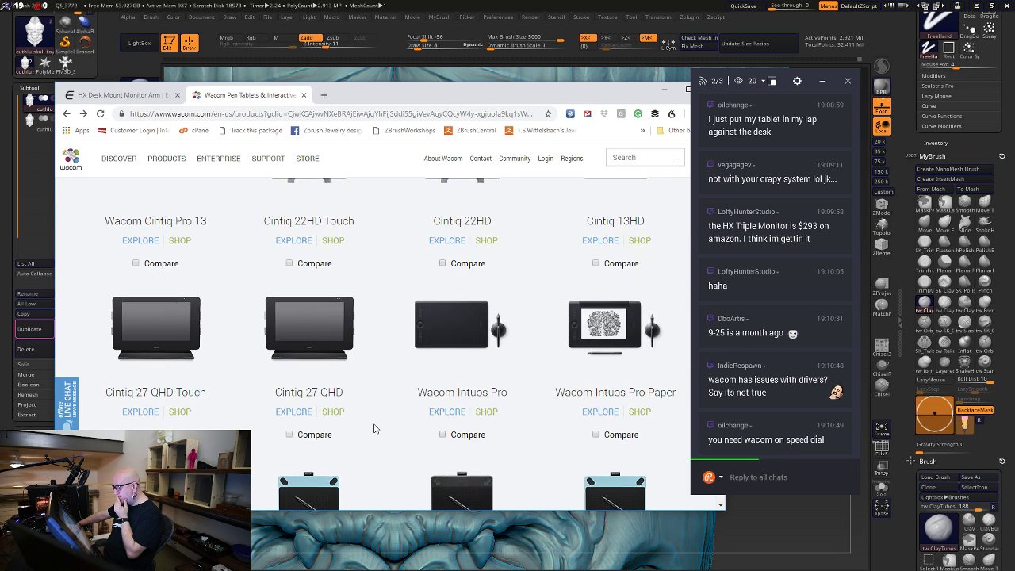
scroll(375, 429, "up", 2)
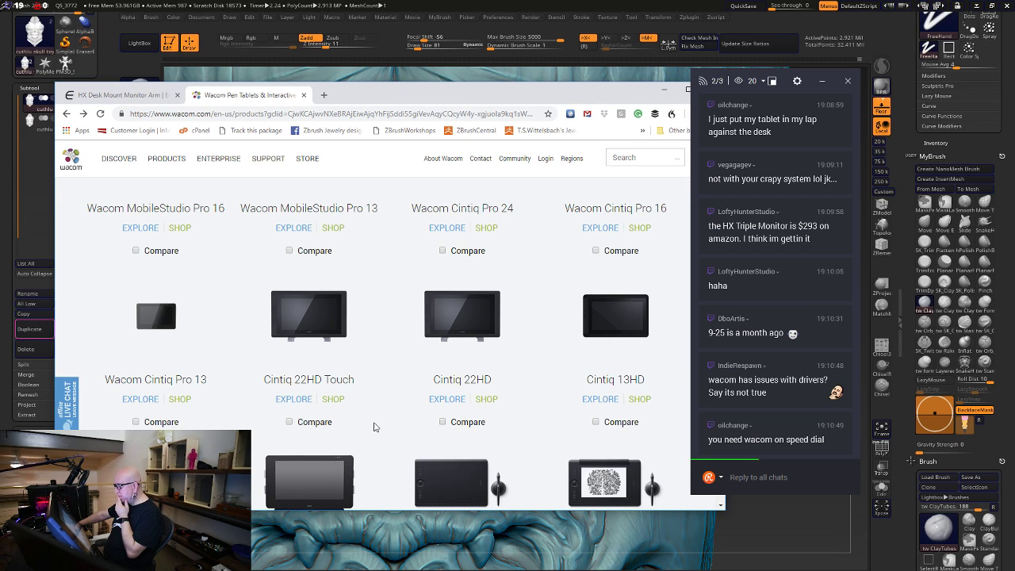
scroll(375, 428, "down", 1)
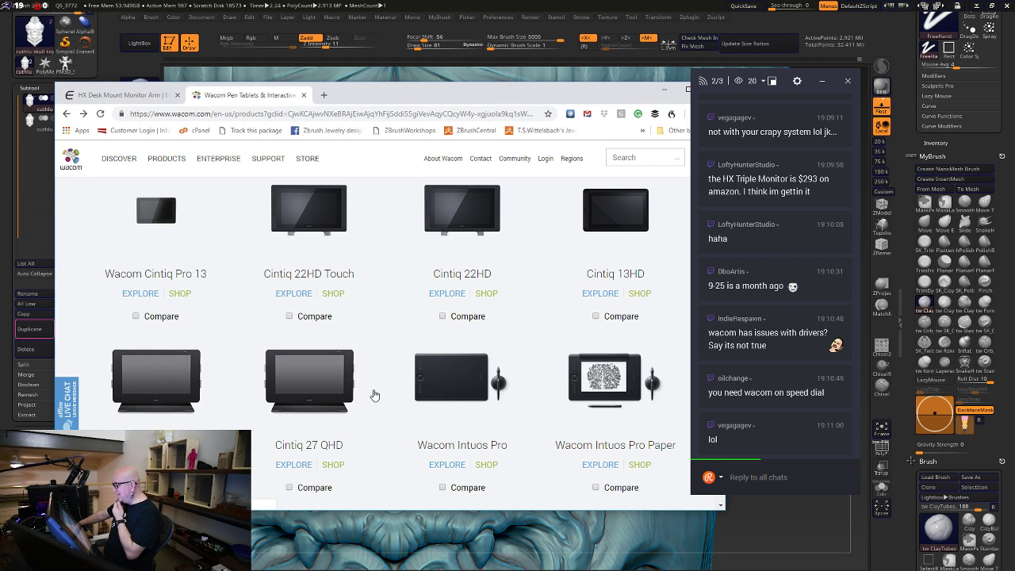
scroll(356, 431, "down", 1)
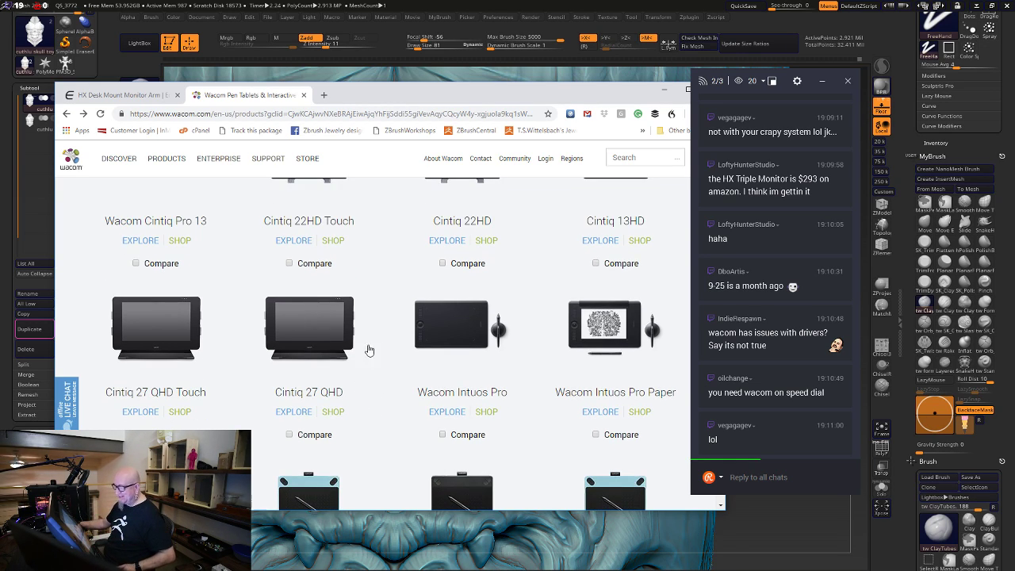
scroll(222, 390, "down", 5)
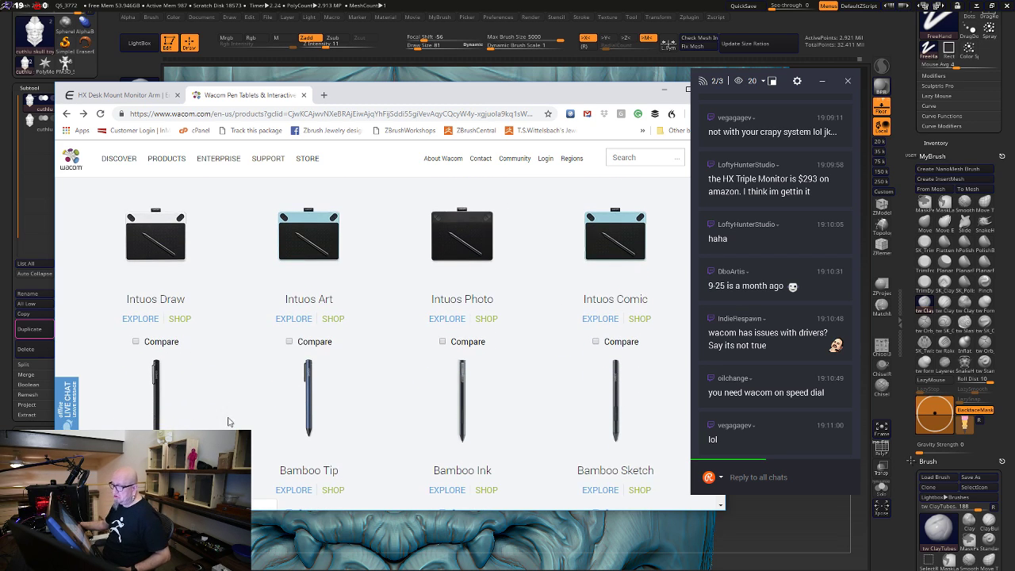
scroll(245, 408, "down", 2)
scroll(245, 404, "down", 5)
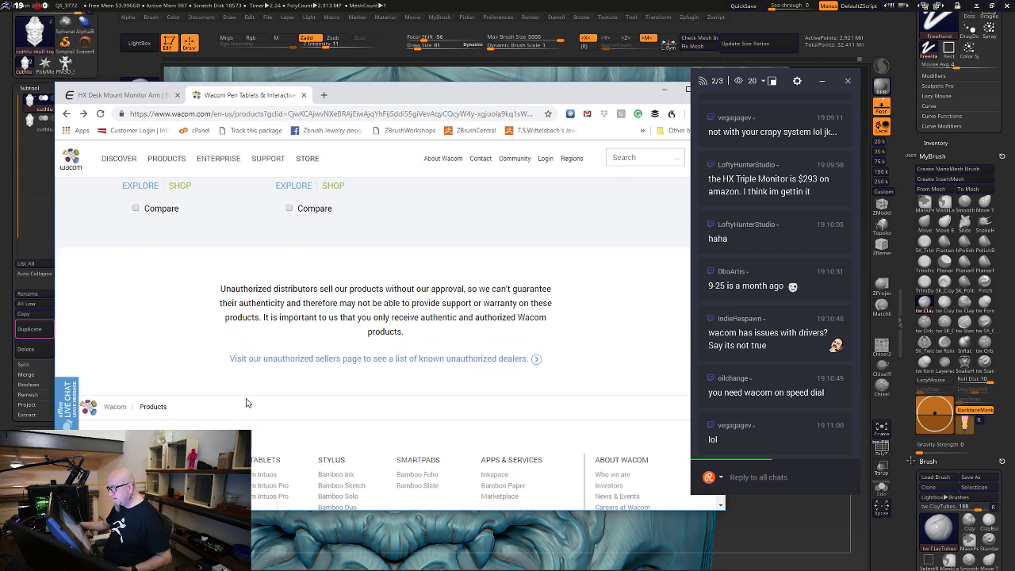
scroll(417, 333, "up", 10)
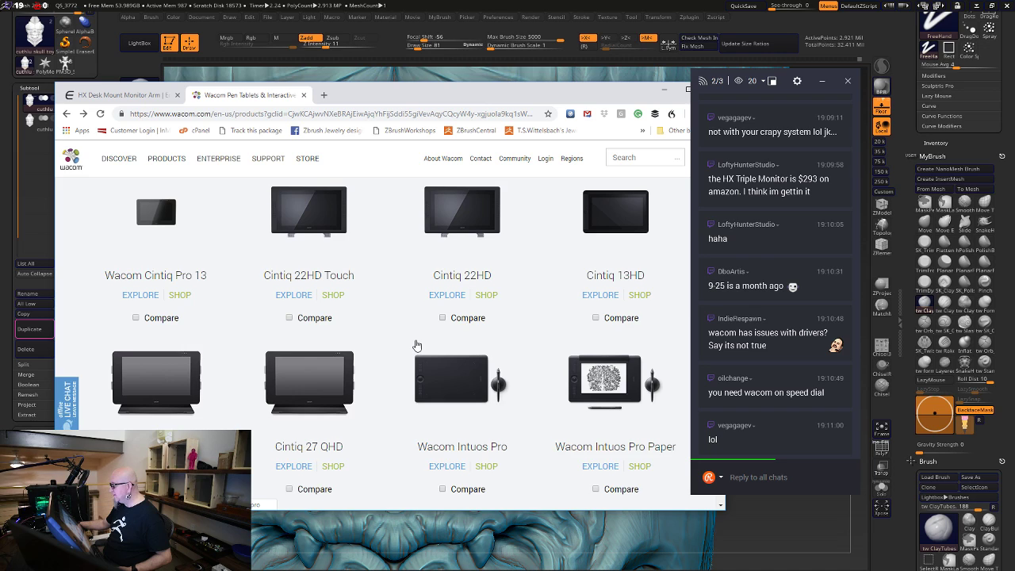
Open the Wacom Cintiq Pro 24 page from the list of Wacom products
scroll(417, 346, "up", 5)
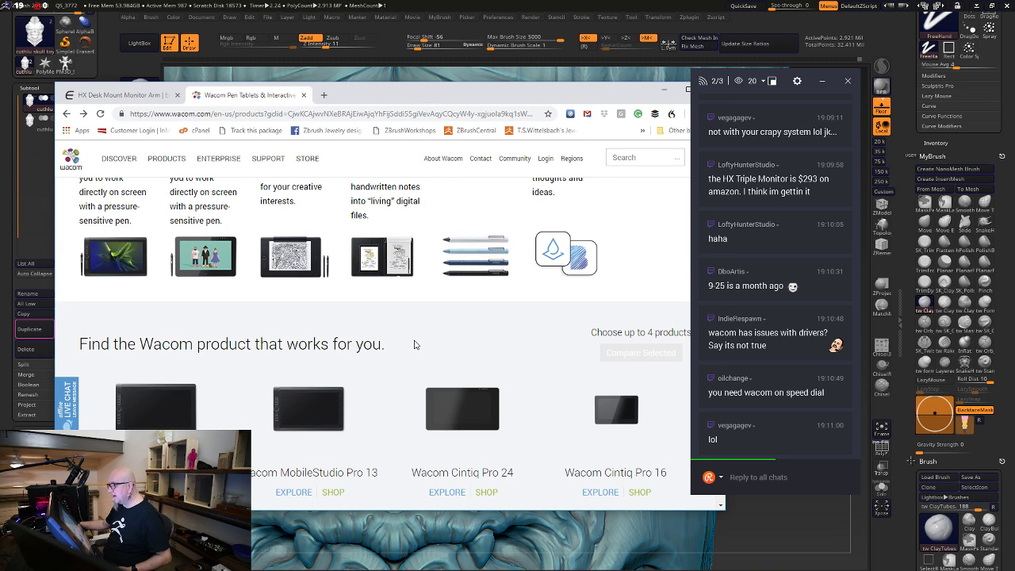
scroll(172, 252, "up", 2)
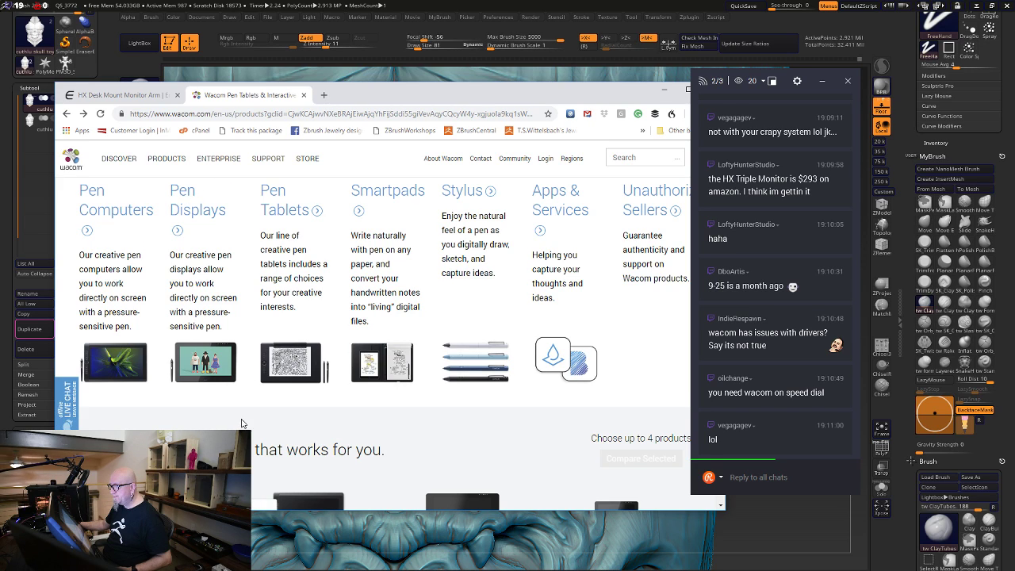
scroll(238, 408, "down", 3)
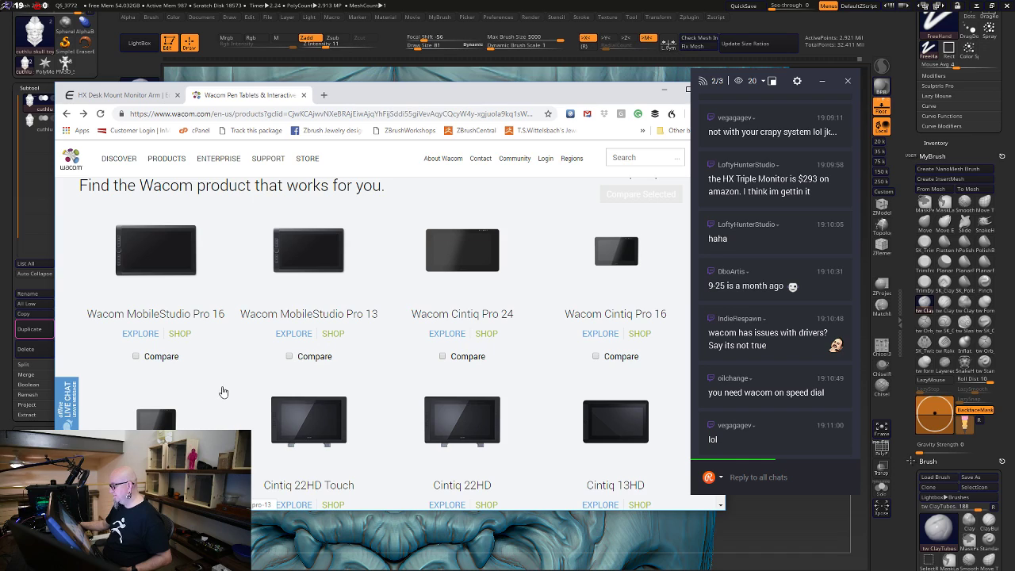
left_click(489, 256)
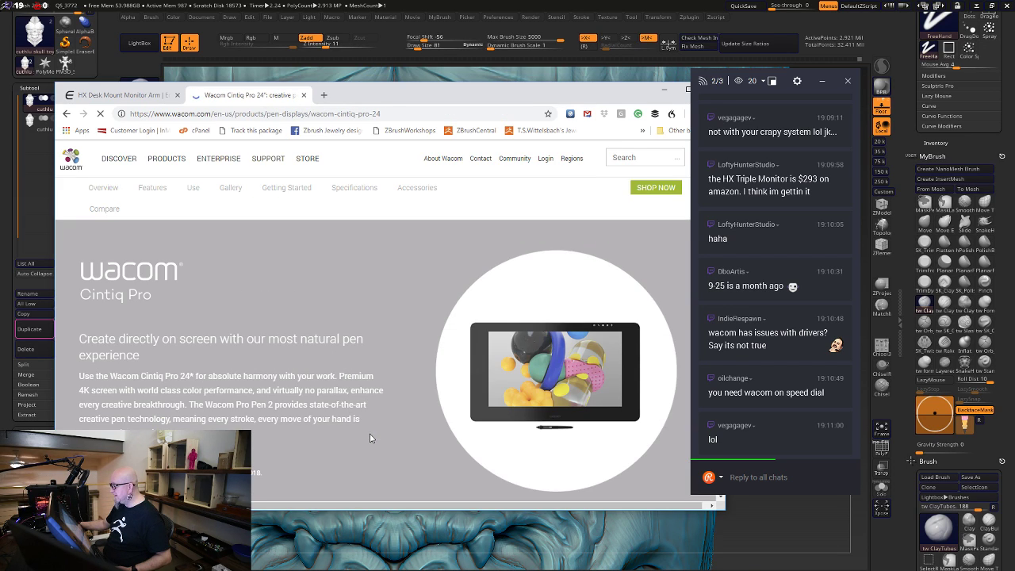
Look over the Cintiq Pro 24 overview and choose the 24" model in the size selector
scroll(376, 425, "down", 6)
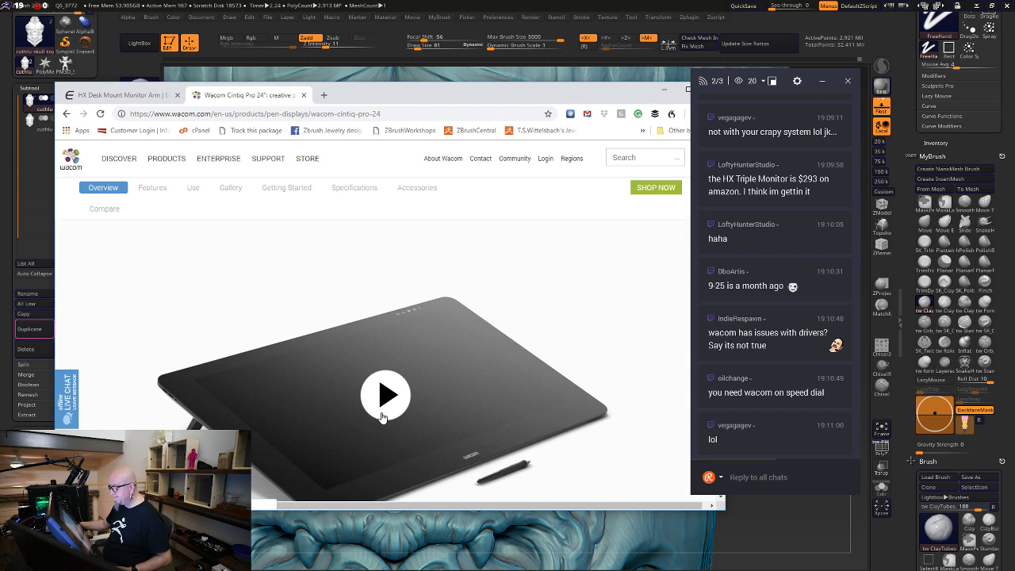
scroll(386, 396, "down", 2)
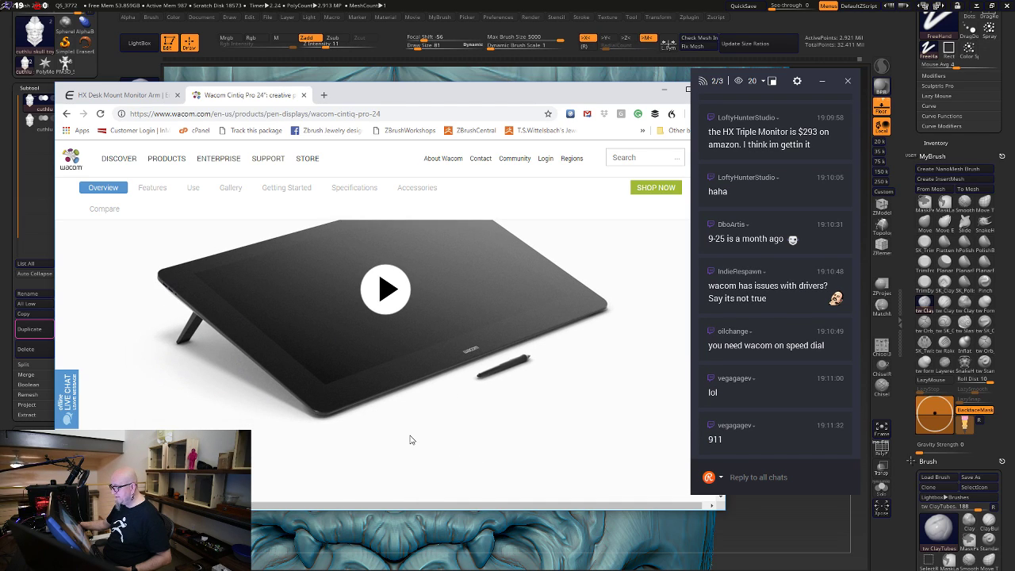
scroll(414, 437, "up", 4)
scroll(412, 428, "up", 5)
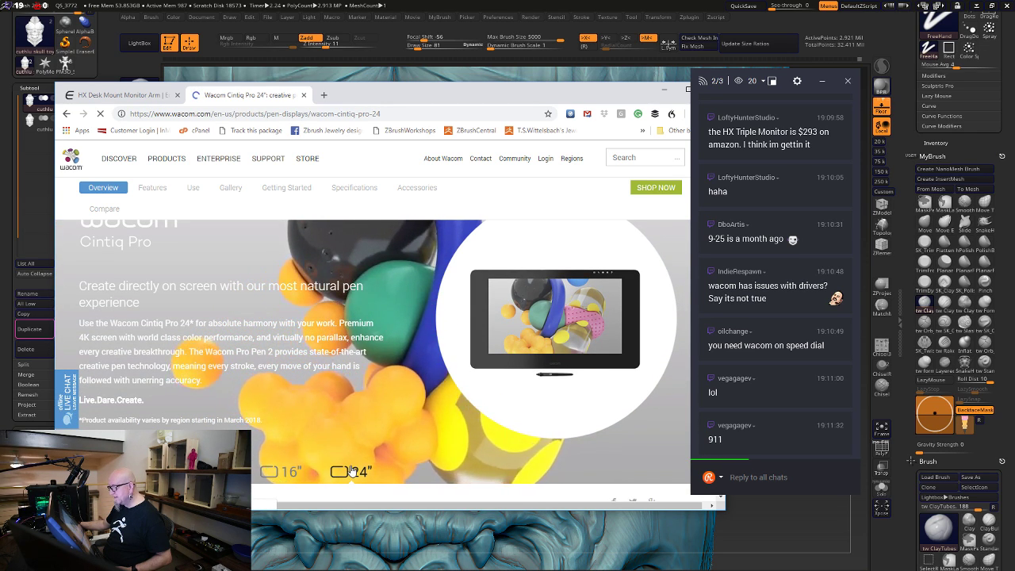
left_click(350, 472)
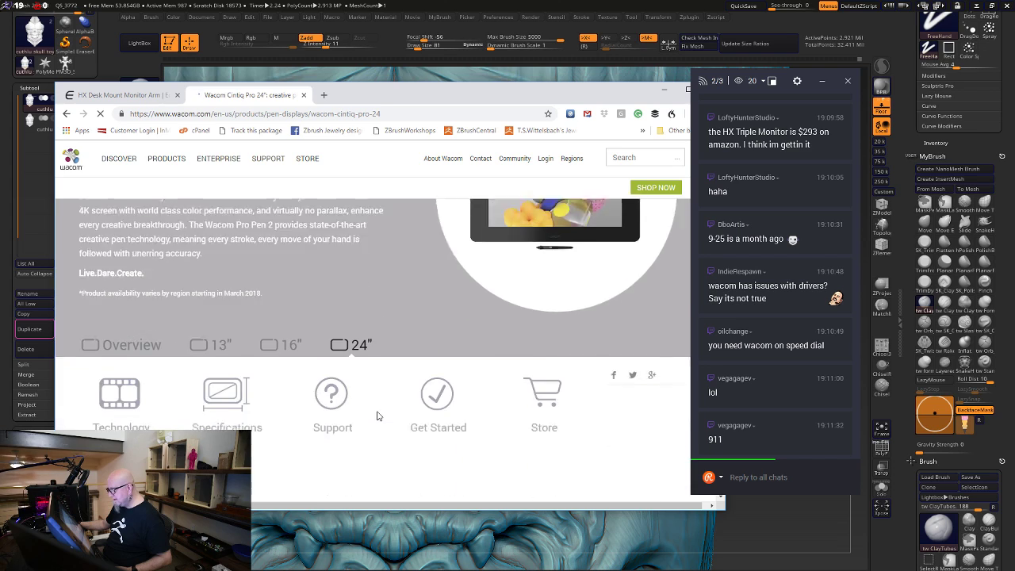
Examine the Cintiq Pro 24 features, including the pen, the display and the connection and ExpressKey options
scroll(324, 342, "down", 8)
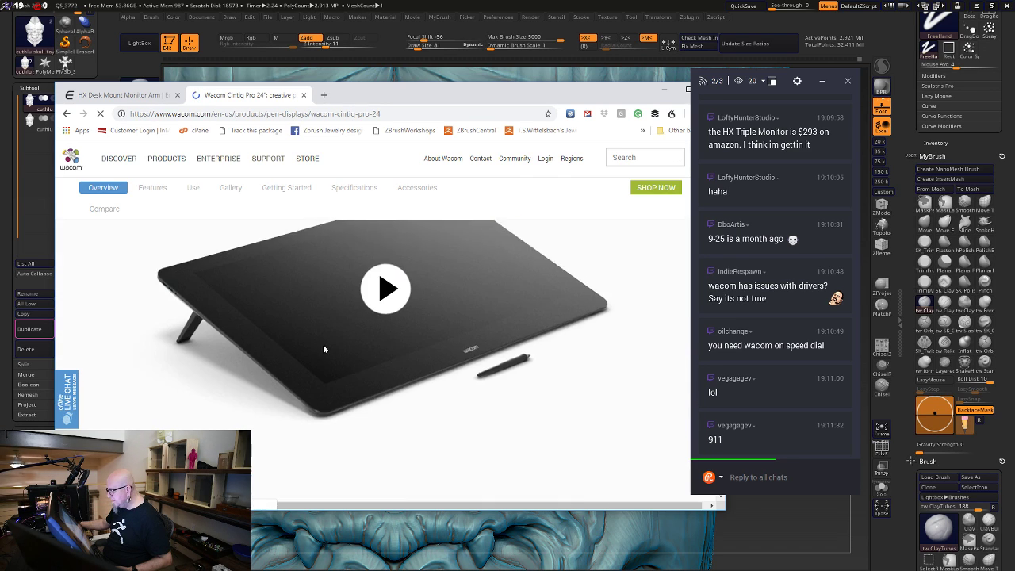
scroll(388, 363, "down", 3)
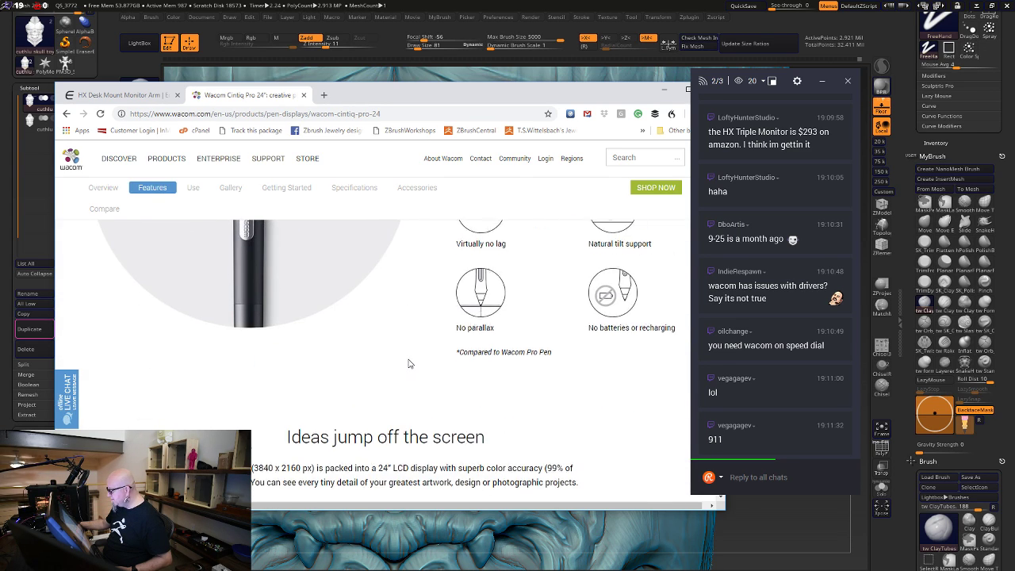
scroll(409, 363, "down", 1)
scroll(407, 365, "down", 3)
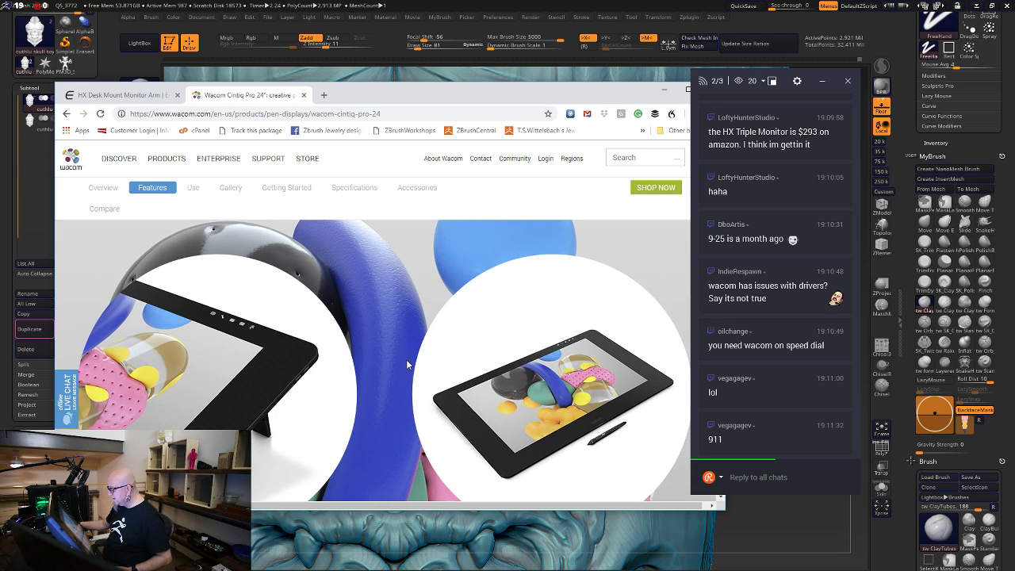
scroll(404, 363, "down", 3)
scroll(402, 362, "down", 3)
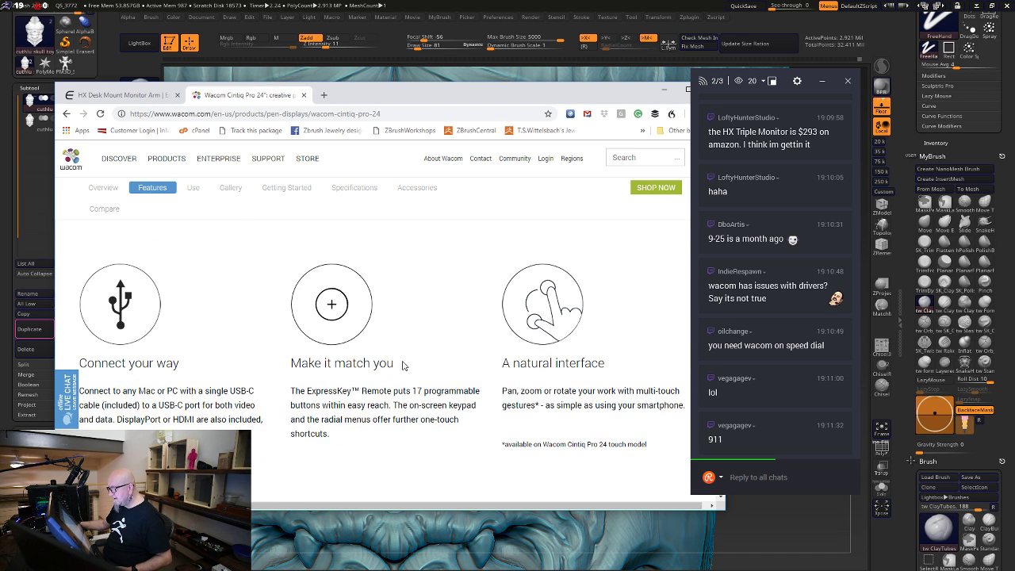
Read the Wacom Cintiq Pro Engine description and continue to the Wacom Ergo Stand section
scroll(402, 371, "down", 3)
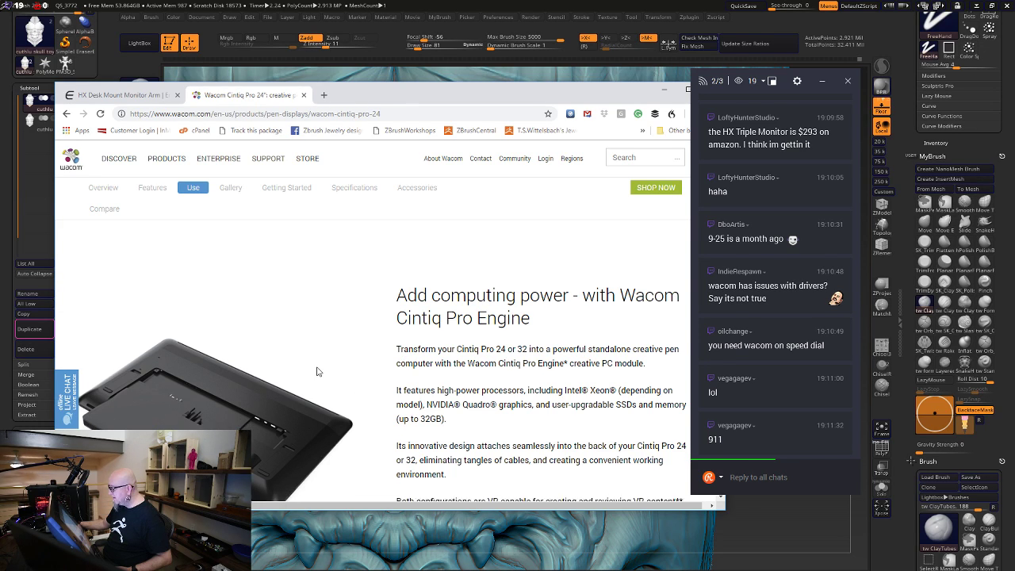
scroll(212, 340, "down", 2)
scroll(206, 373, "up", 1)
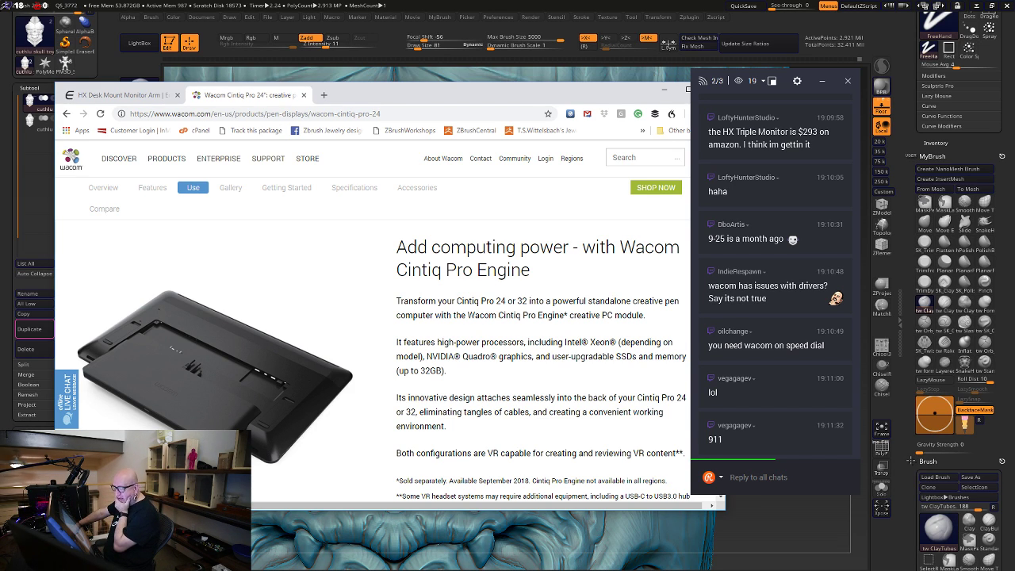
scroll(534, 376, "down", 1)
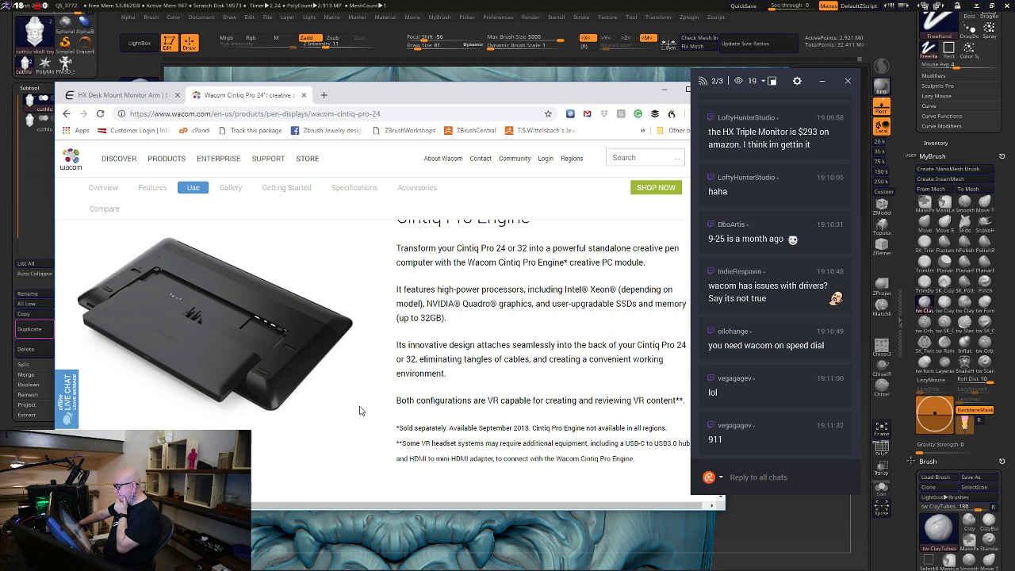
scroll(359, 410, "up", 2)
scroll(360, 409, "down", 1)
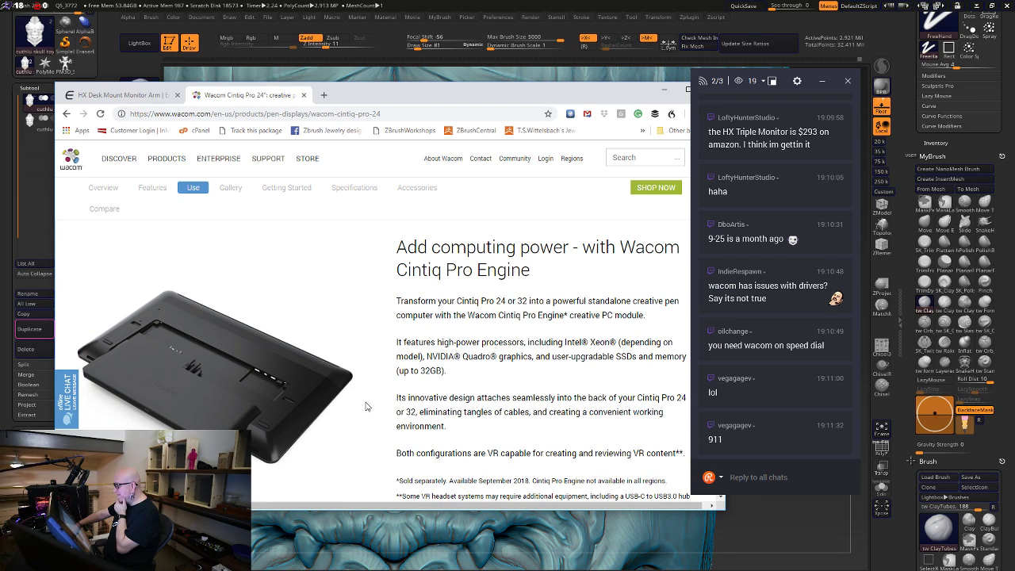
scroll(365, 407, "down", 2)
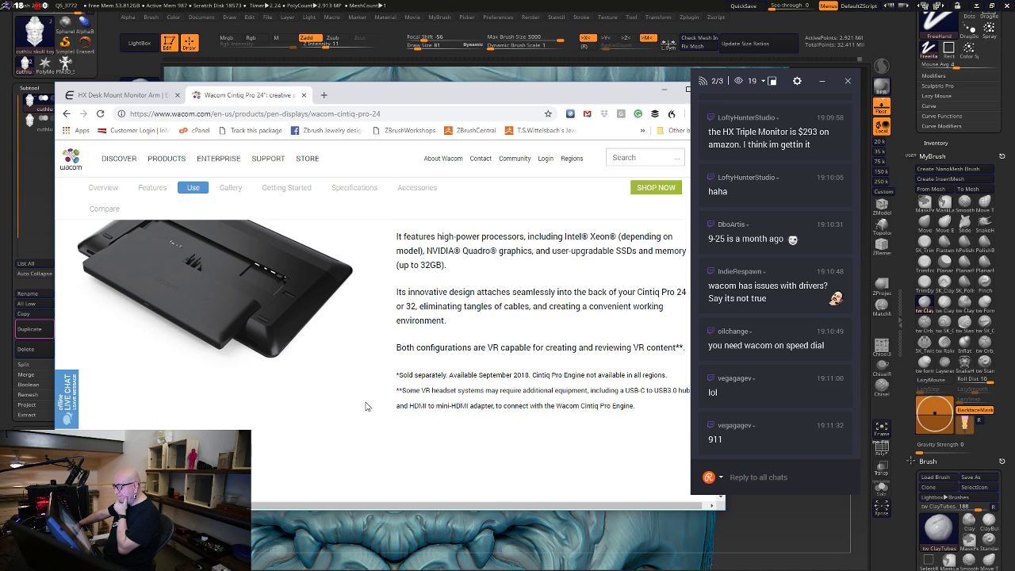
scroll(366, 407, "down", 3)
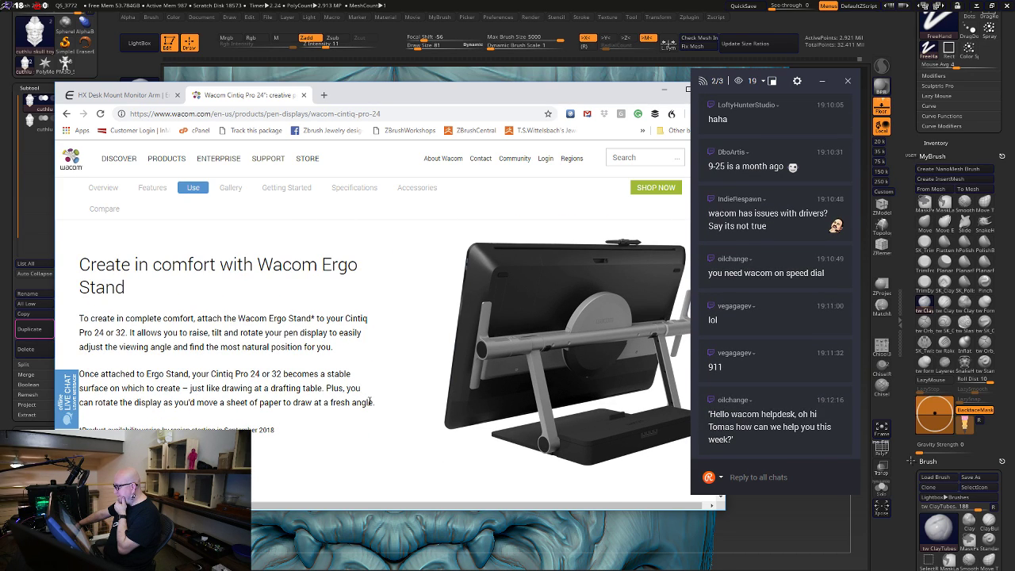
Examine the "Customize your Wacom Cintiq Pro" accessories, comparing the Pro Engine, Ergo Stand and Color Manager
scroll(369, 402, "down", 10)
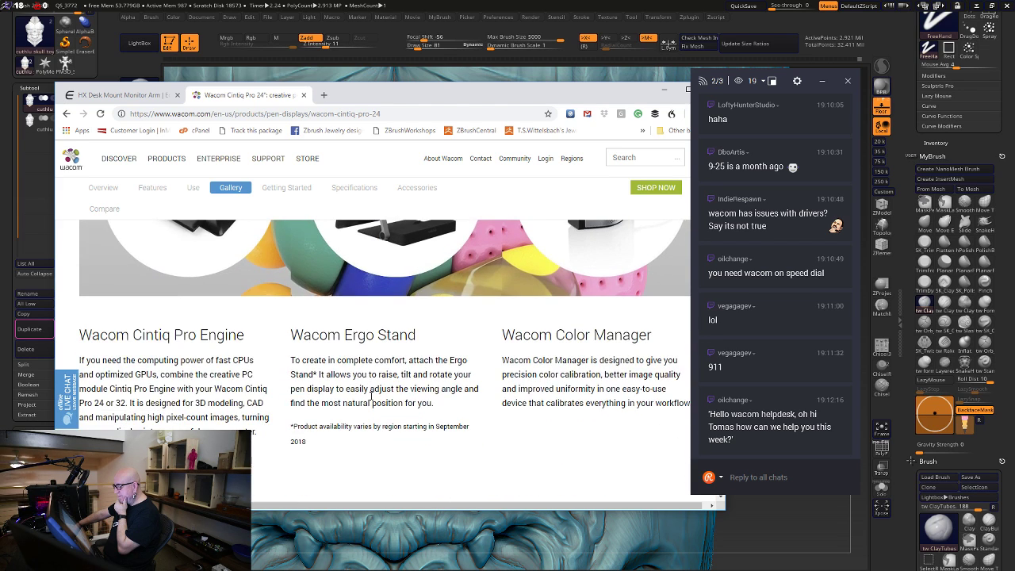
scroll(371, 397, "up", 3)
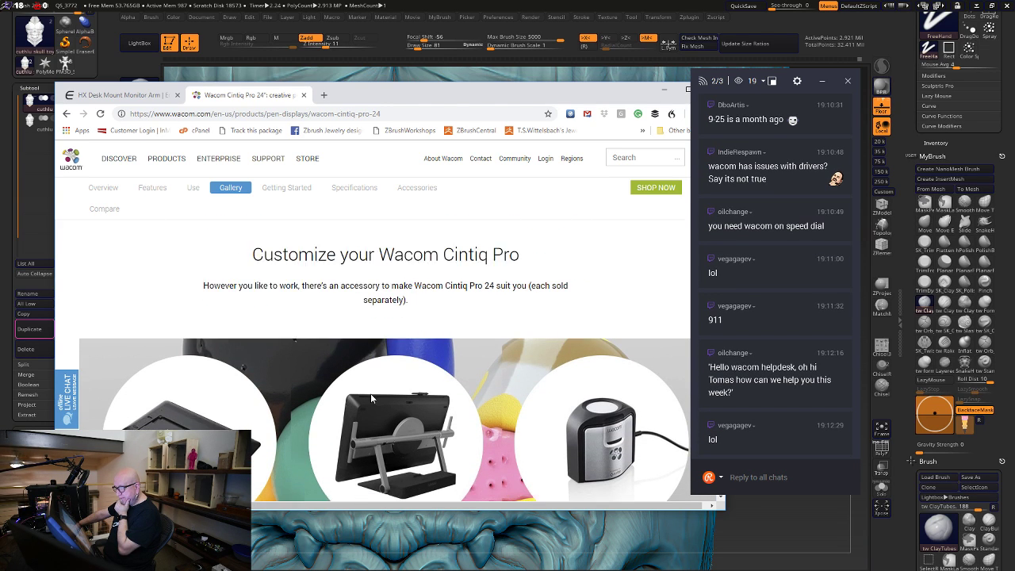
scroll(370, 398, "down", 1)
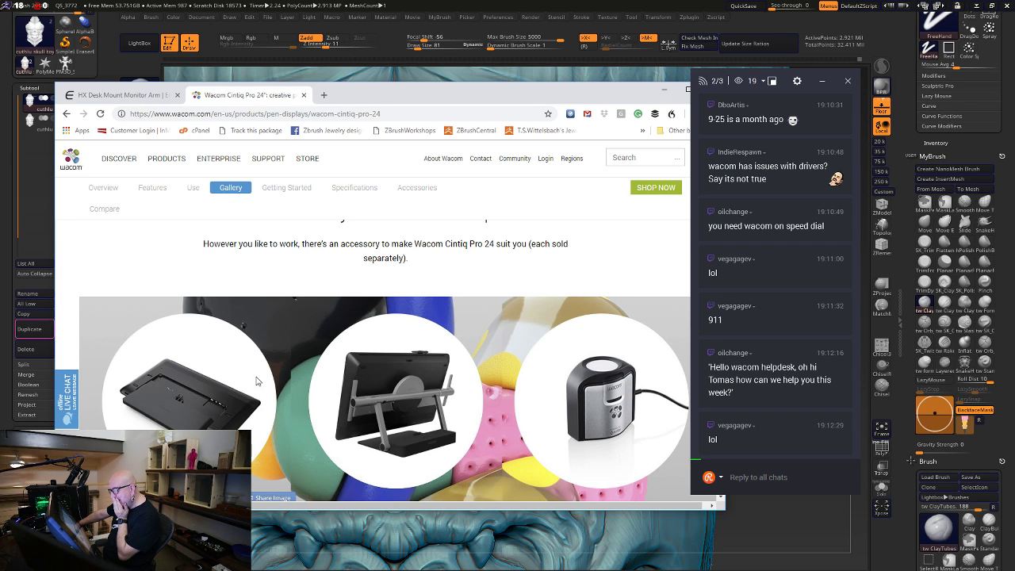
scroll(354, 410, "down", 5)
scroll(351, 410, "up", 5)
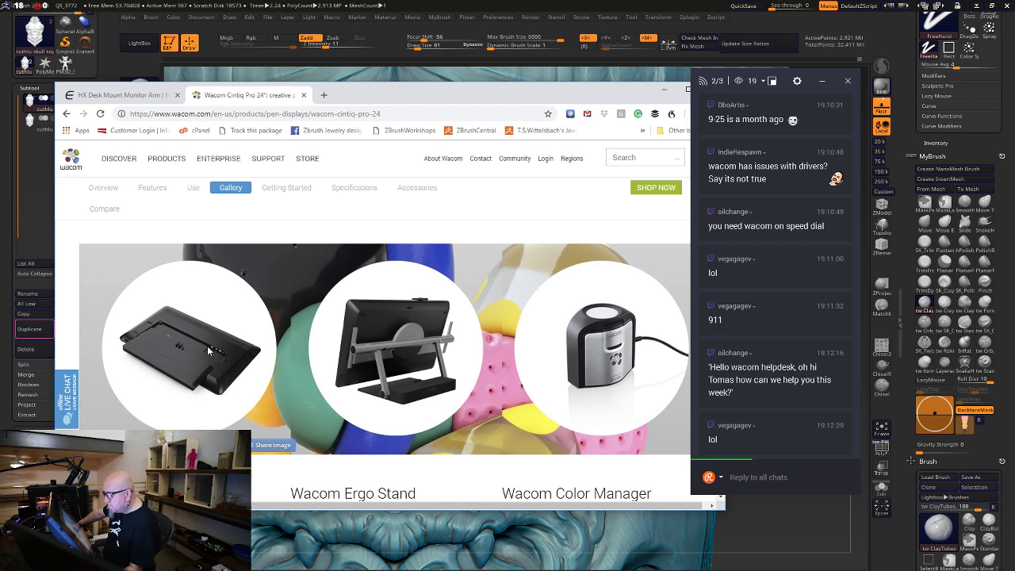
scroll(191, 350, "up", 1)
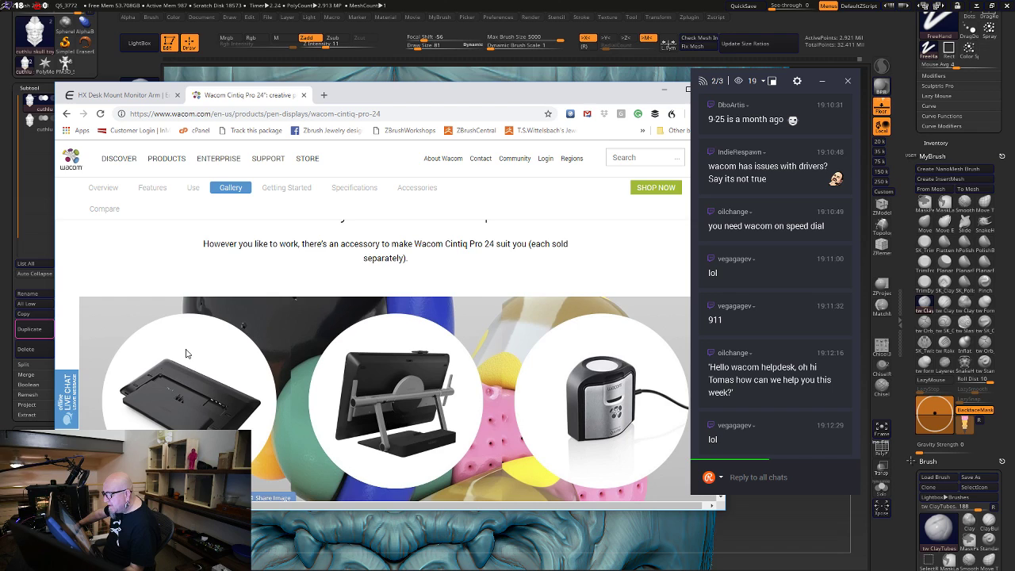
scroll(187, 357, "down", 2)
scroll(195, 369, "up", 2)
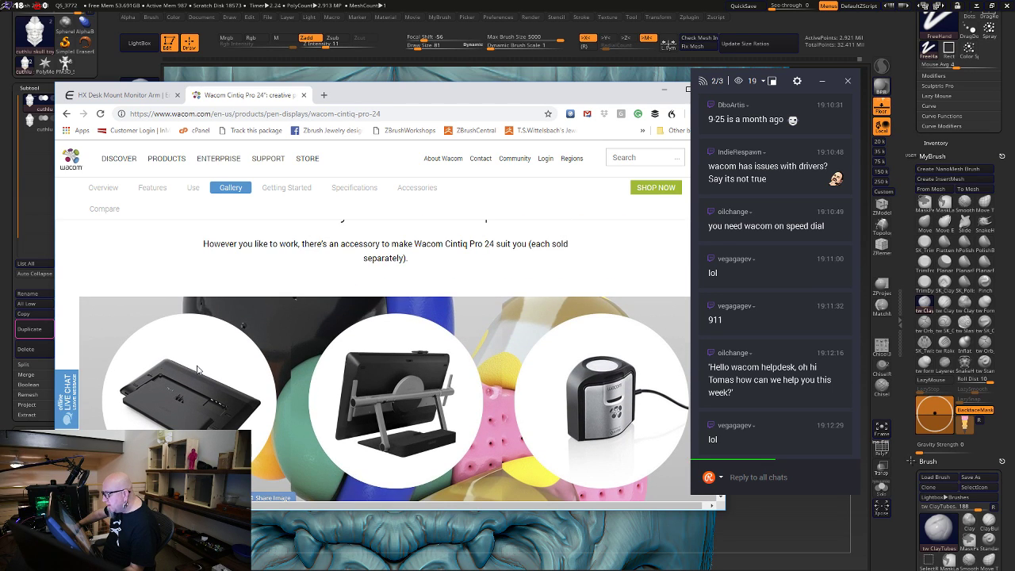
Go back to the detailed Ergo Stand and Cintiq Pro Engine sections and review them again
scroll(202, 381, "up", 3)
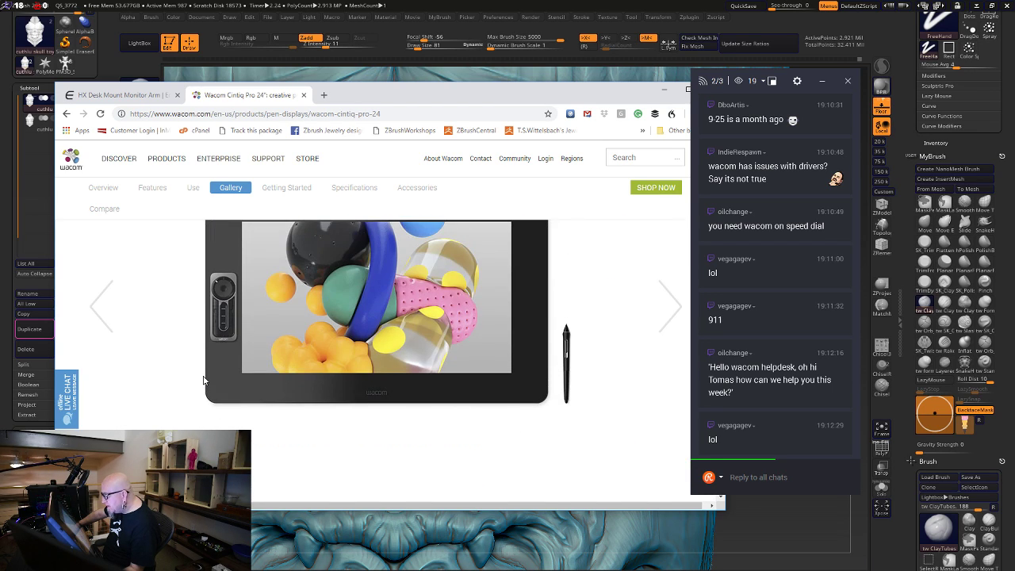
scroll(203, 381, "up", 3)
scroll(203, 381, "up", 3)
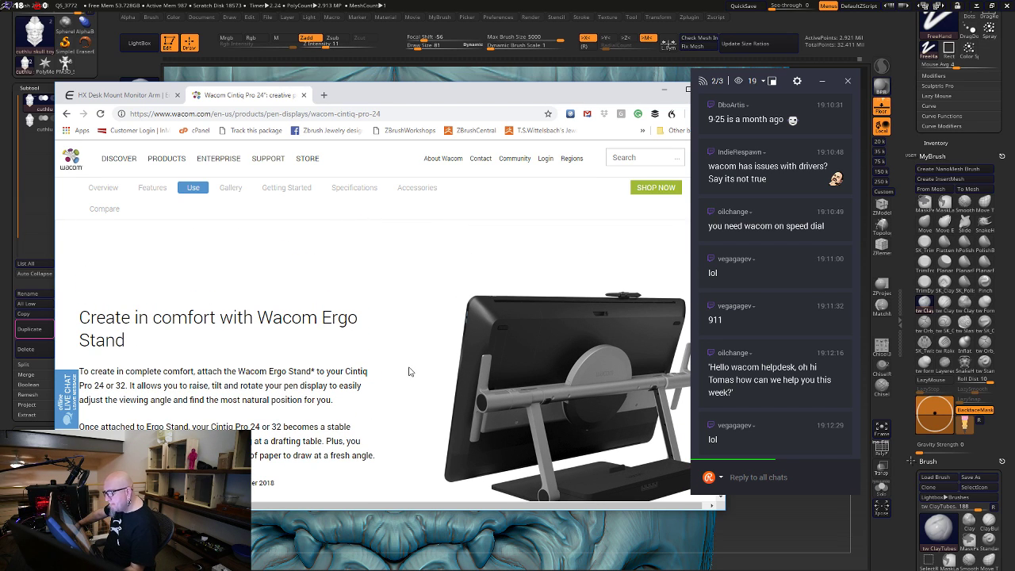
scroll(410, 368, "up", 5)
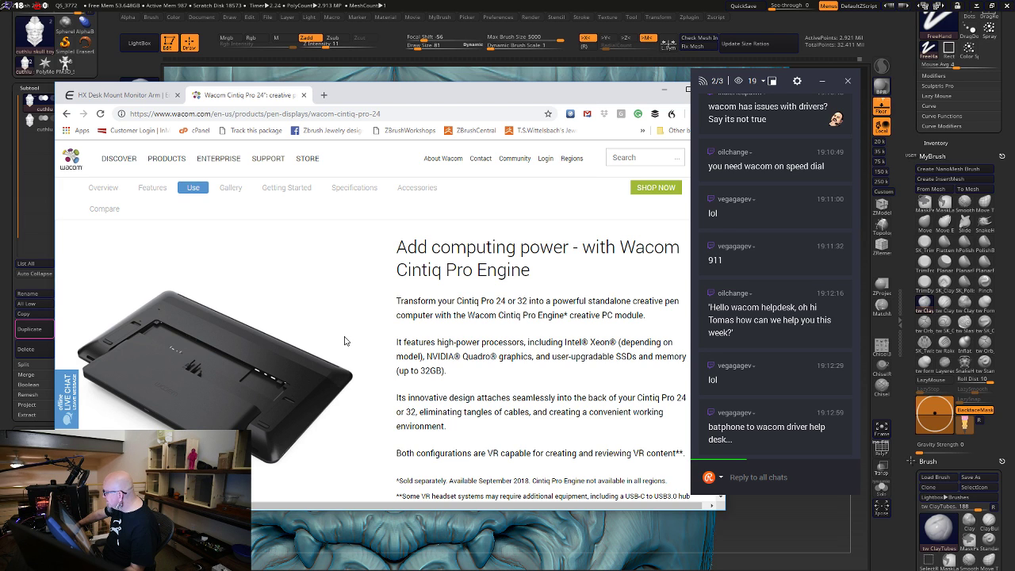
Browse past the product gallery and accessories to the technology and artist review videos, through to the last entries
scroll(345, 340, "down", 10)
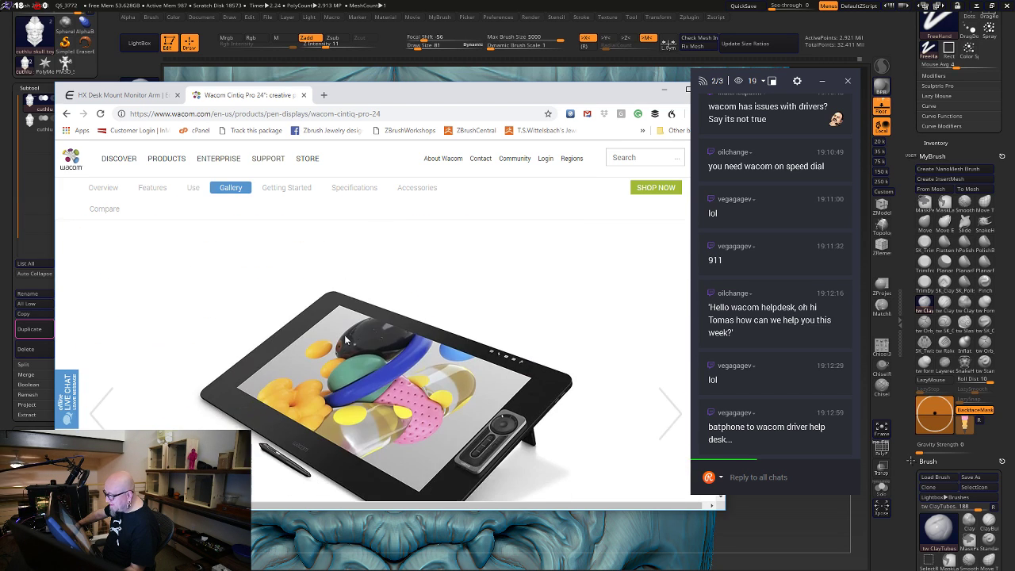
scroll(345, 340, "down", 5)
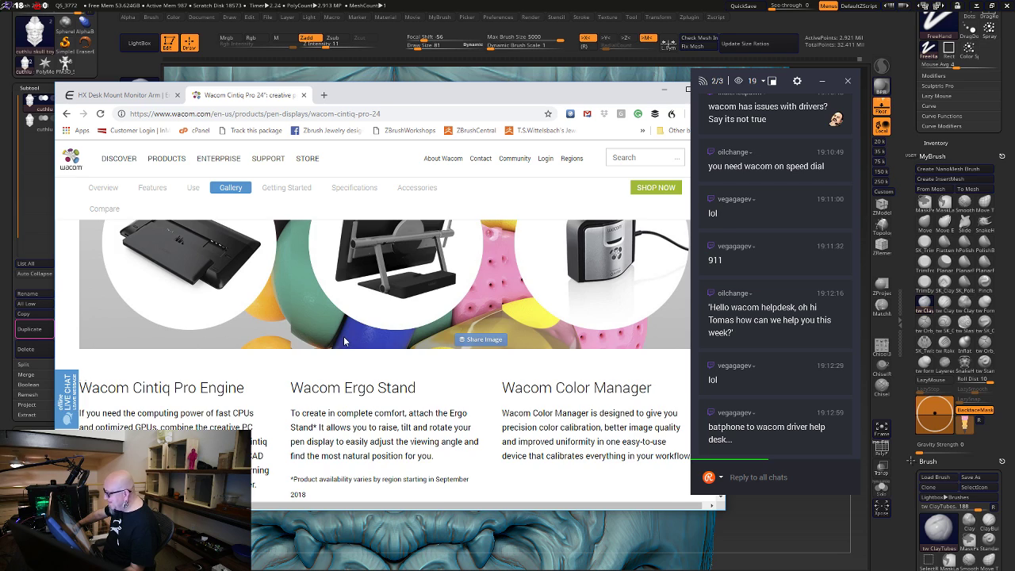
scroll(343, 336, "down", 5)
scroll(344, 343, "down", 12)
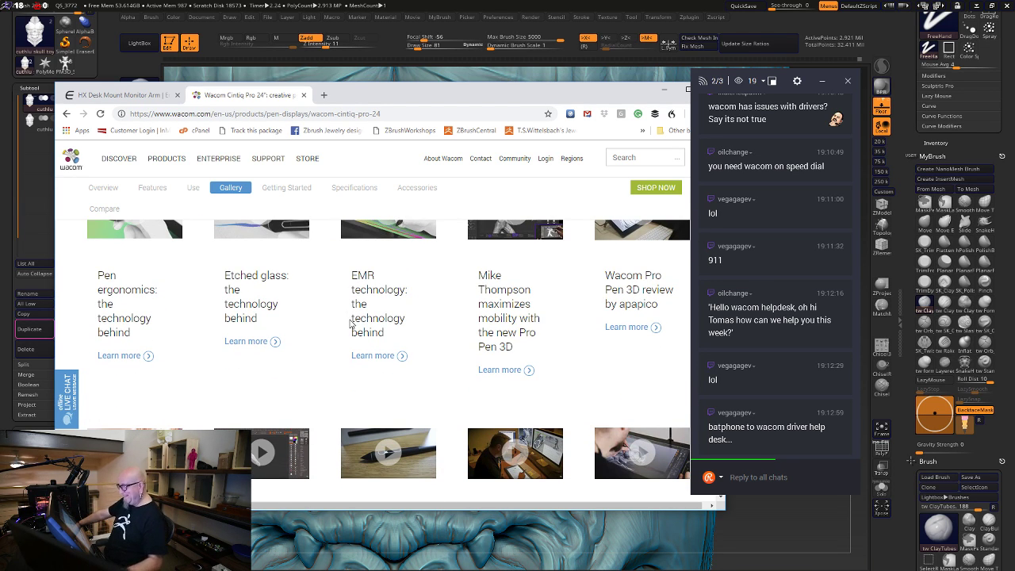
scroll(347, 343, "down", 2)
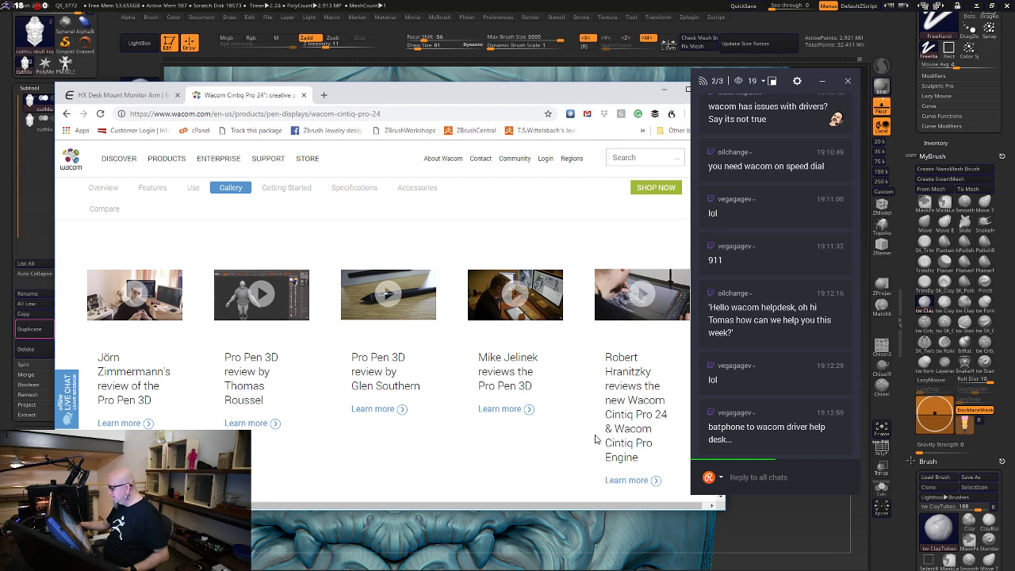
scroll(595, 438, "down", 3)
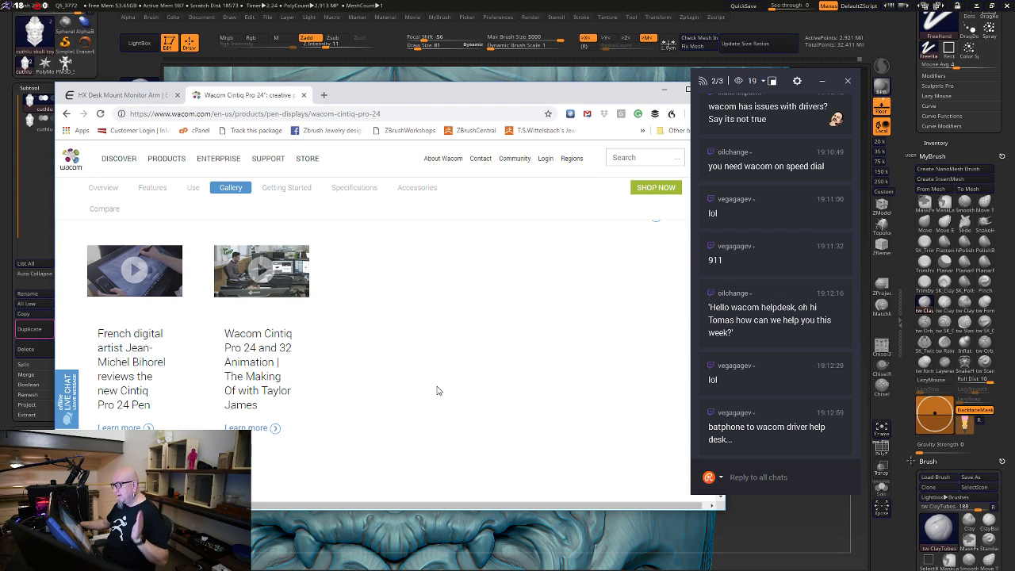
Look back through the Pro Pen 3D reviews and technology videos to the "Wacom talks" entries
scroll(436, 388, "up", 1)
scroll(436, 390, "up", 3)
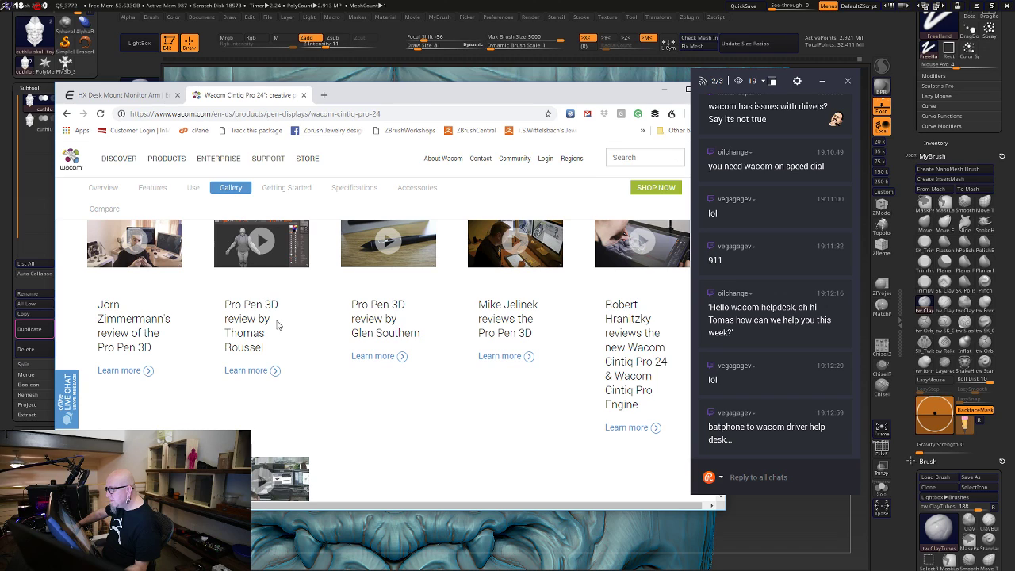
scroll(328, 375, "up", 3)
scroll(328, 374, "up", 3)
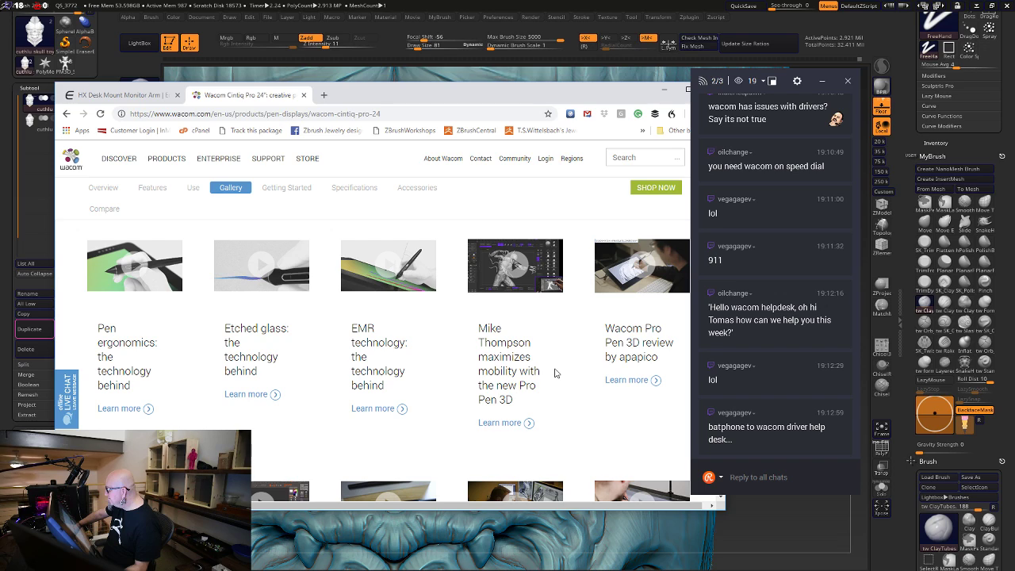
scroll(552, 372, "up", 5)
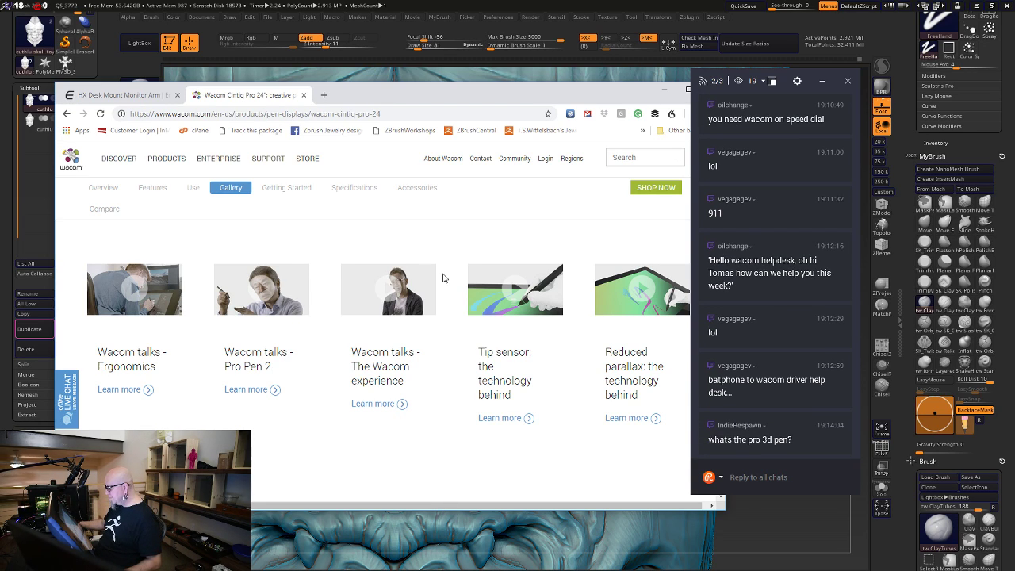
Search the web in a new browser tab for "cintiq pro ergotron mounting?"
scroll(428, 226, "up", 4)
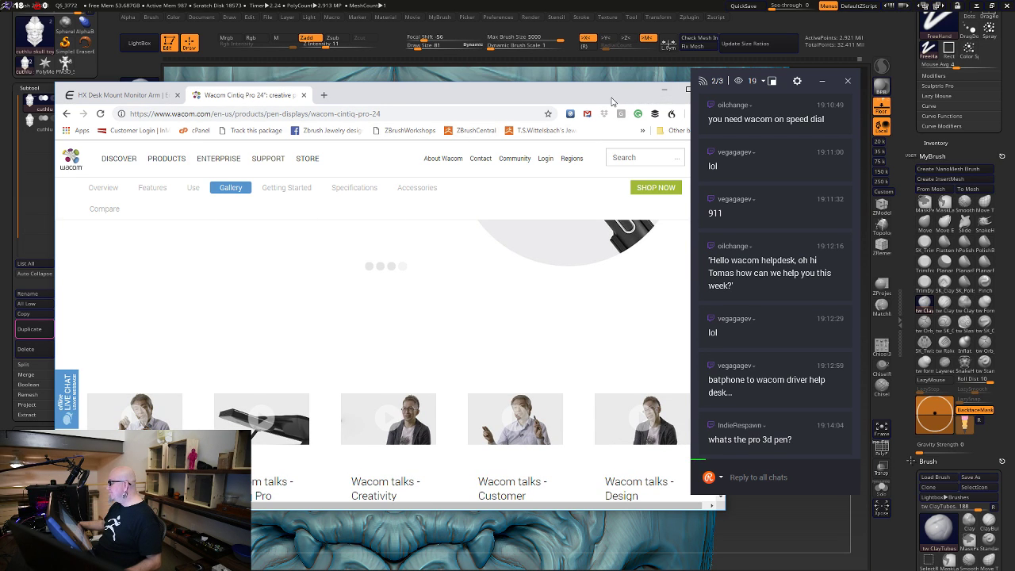
left_click_drag(611, 101, 579, 94)
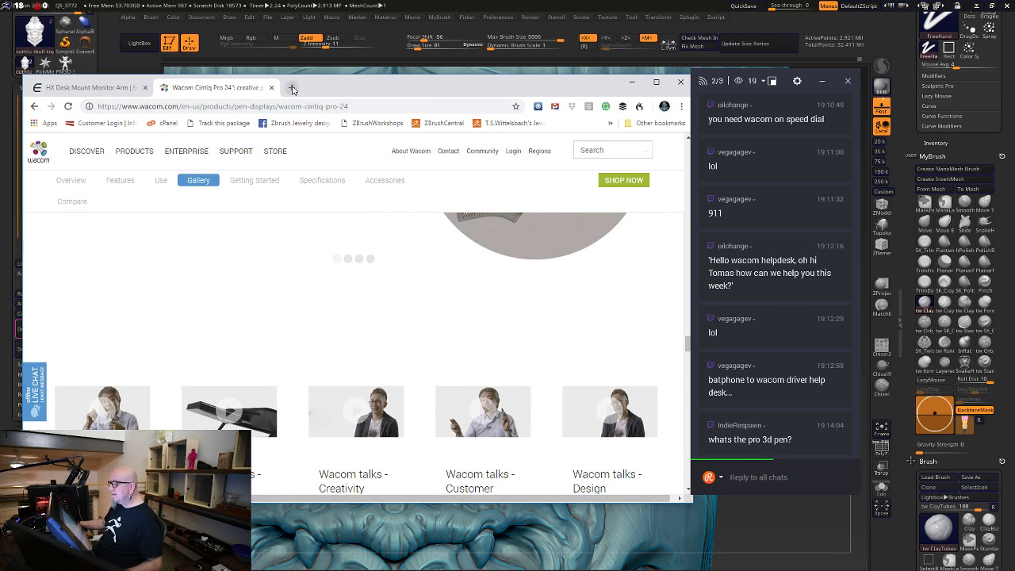
left_click(292, 88)
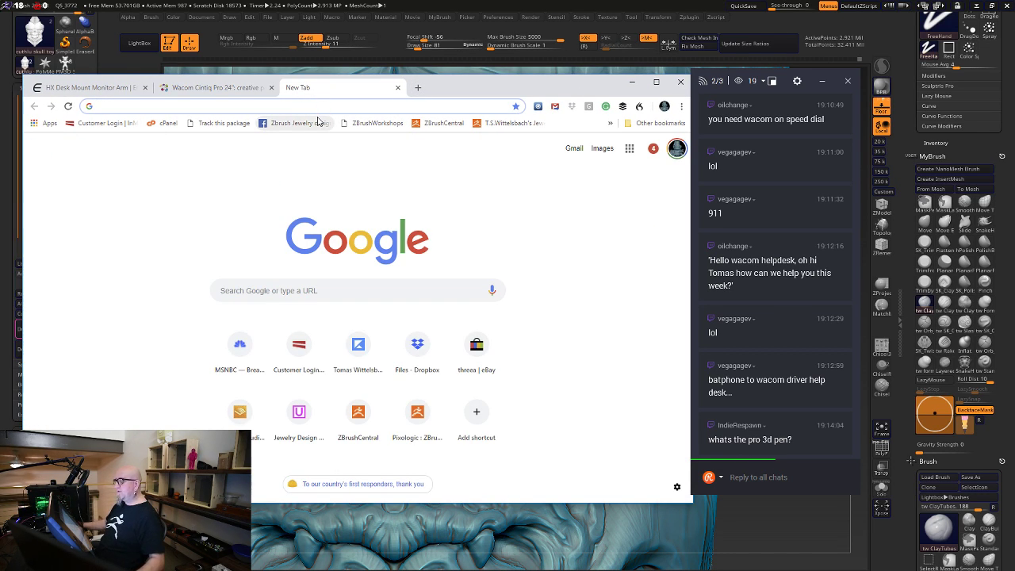
type("cintiq ")
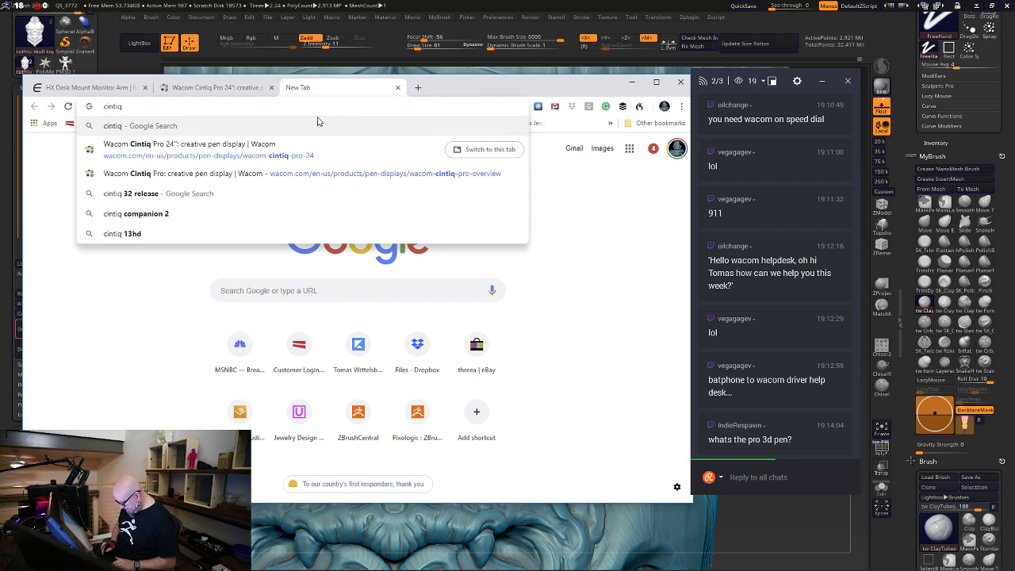
type("pro")
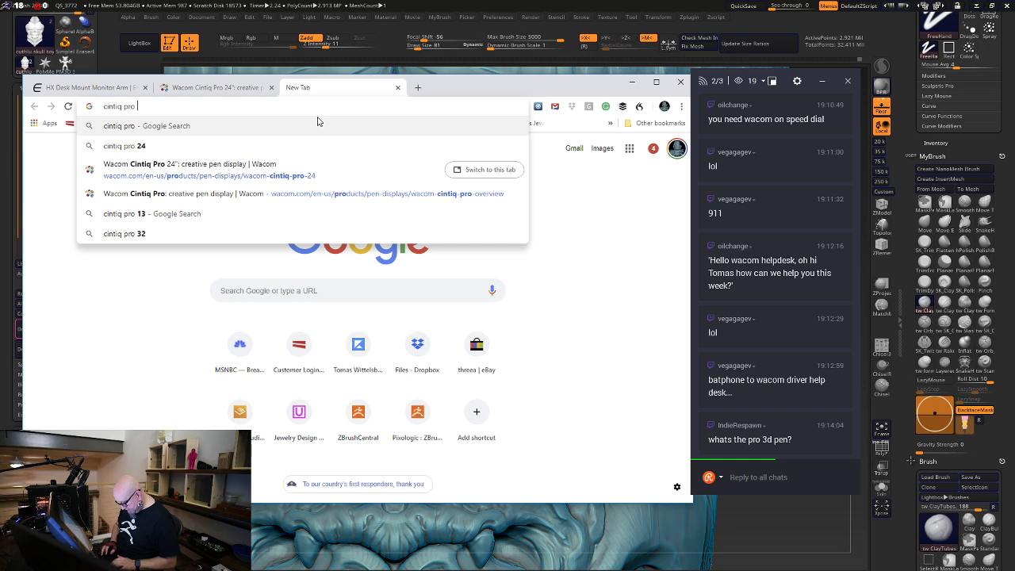
type(" ergoto")
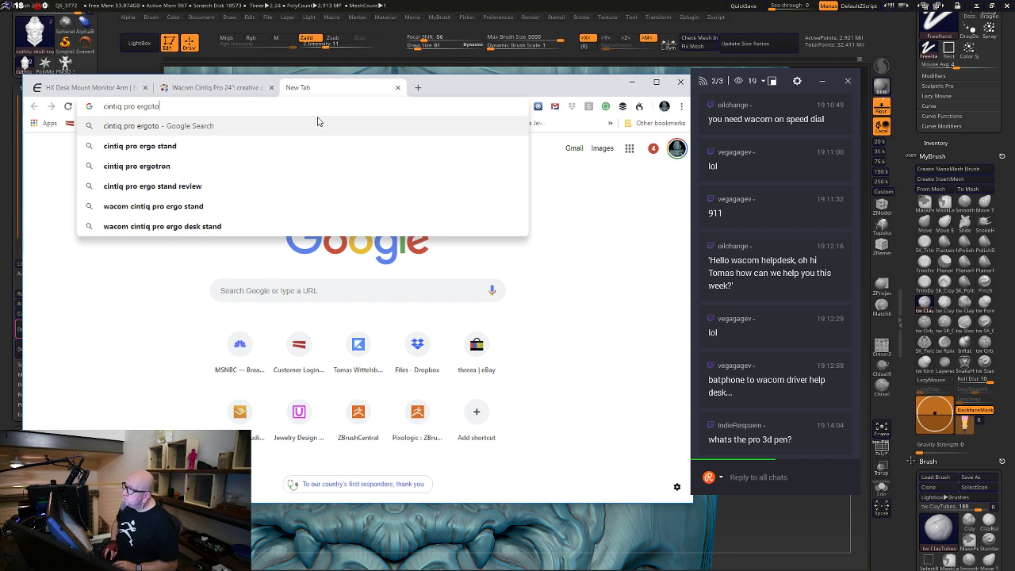
key("BackSpace")
type("ron ")
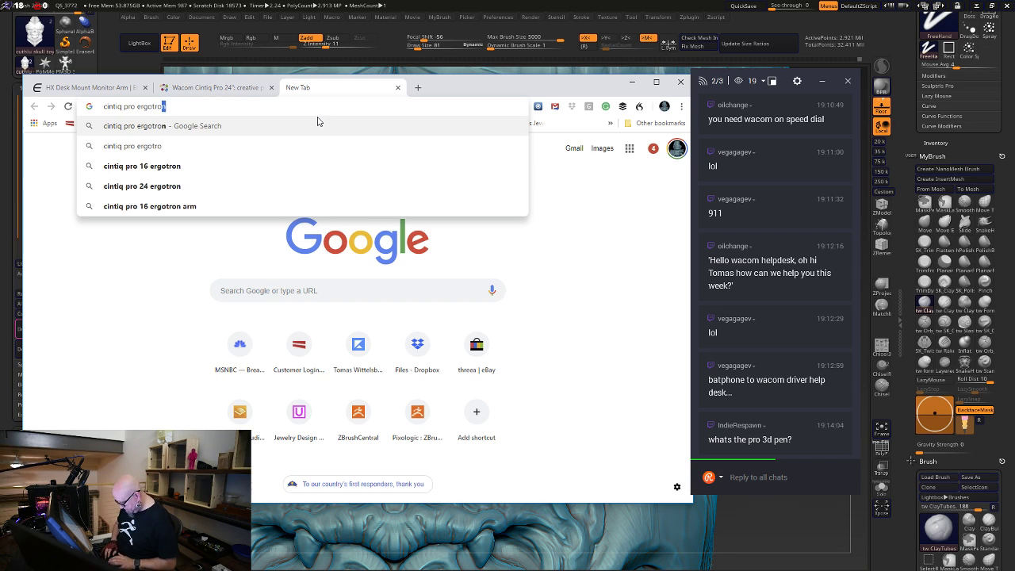
type("moun")
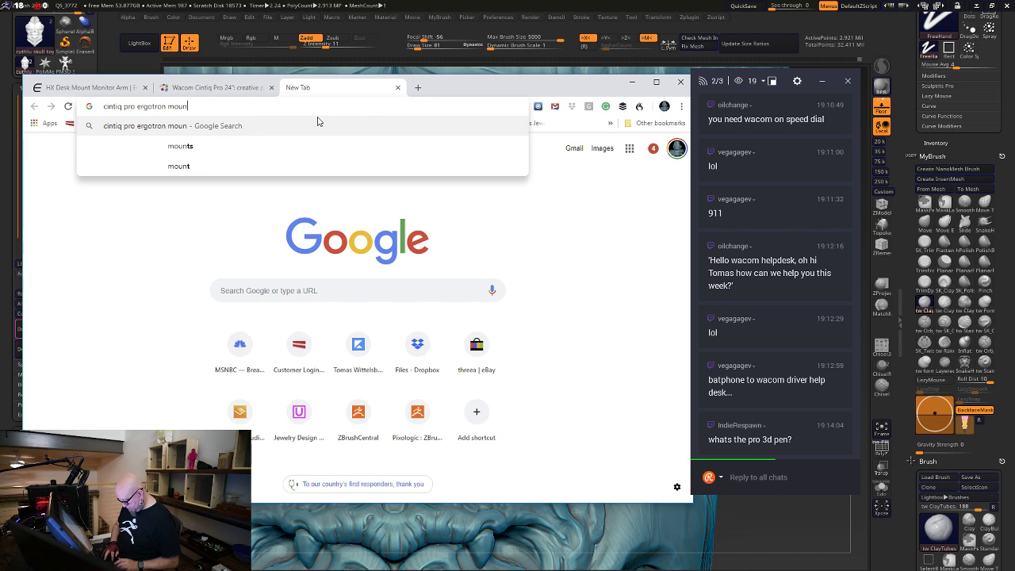
type("ting?")
key("Return")
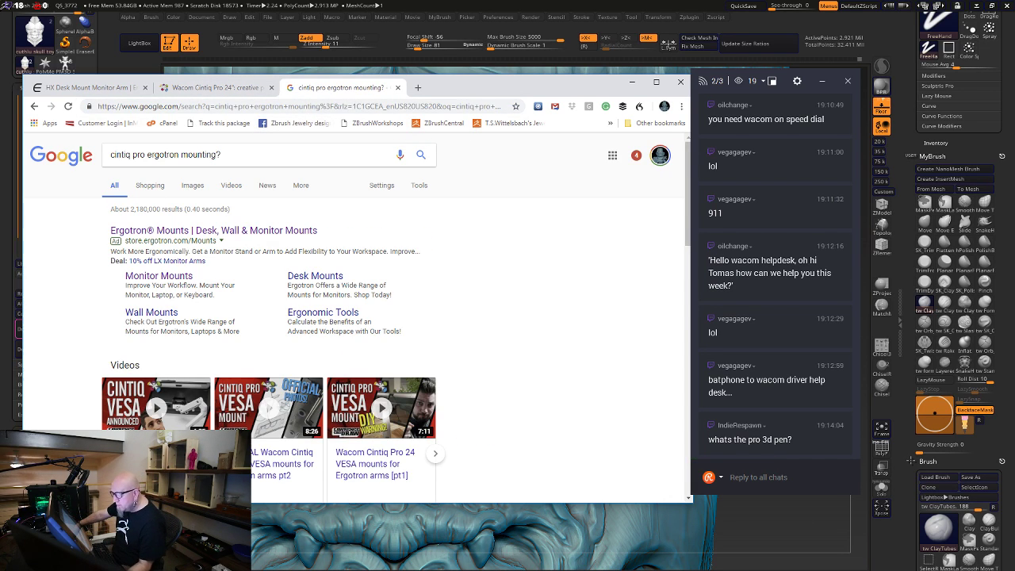
Play the "Wacom Cintiq Pro 24" 32" Ergotron VESA mount officially announced" video muted, skipping its ad
scroll(56, 413, "down", 1)
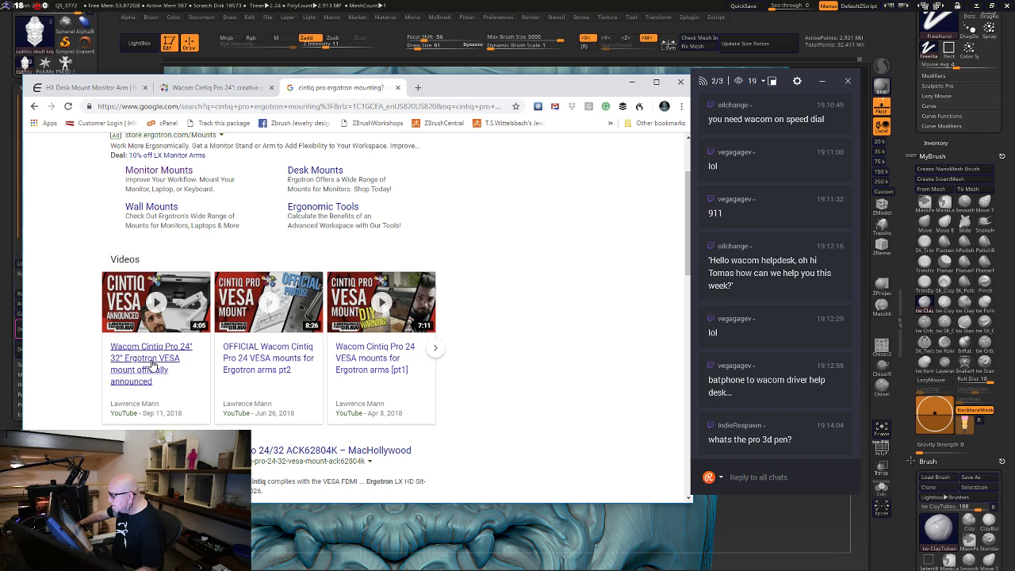
left_click(152, 361)
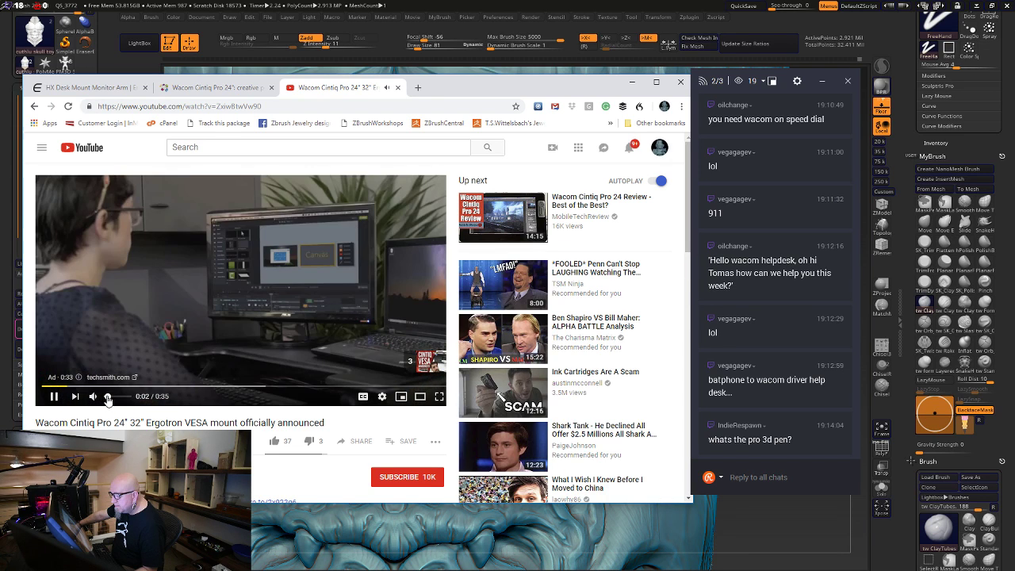
left_click(102, 397)
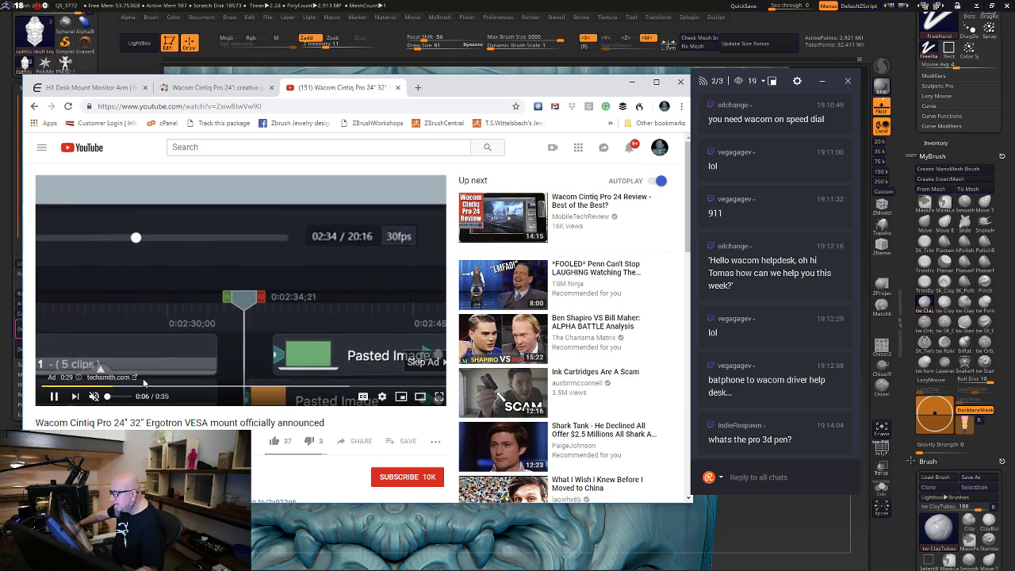
left_click(406, 364)
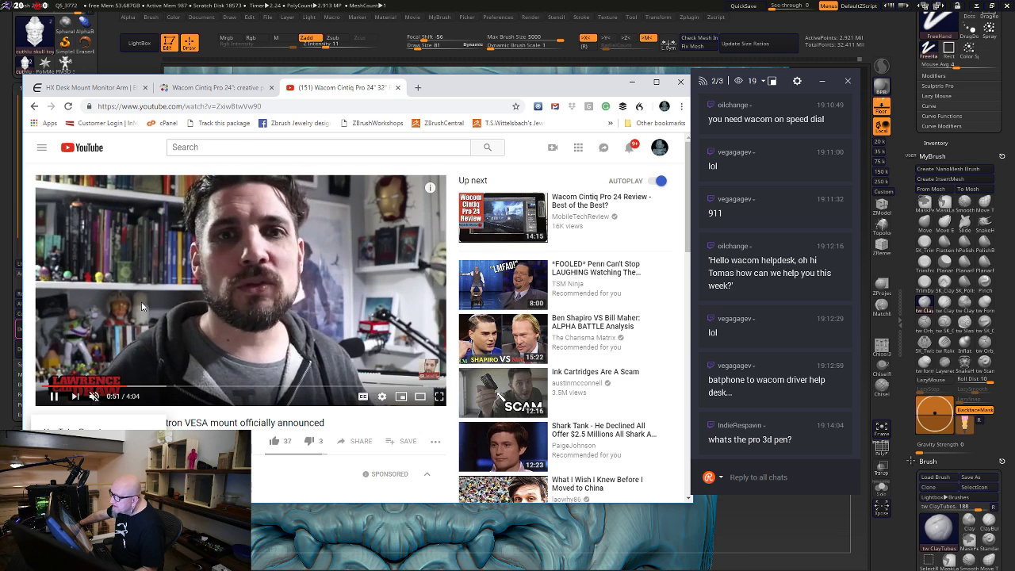
Skip through the VESA mount video to the footage of the Ergotron arm holding the Cintiq and replay those parts
left_click(175, 387)
left_click(242, 387)
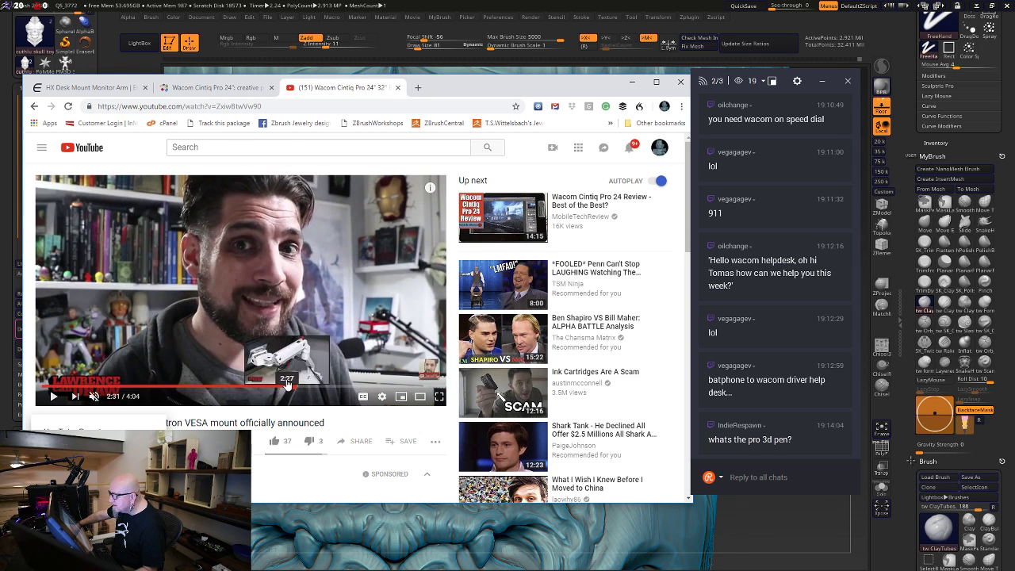
left_click(294, 387)
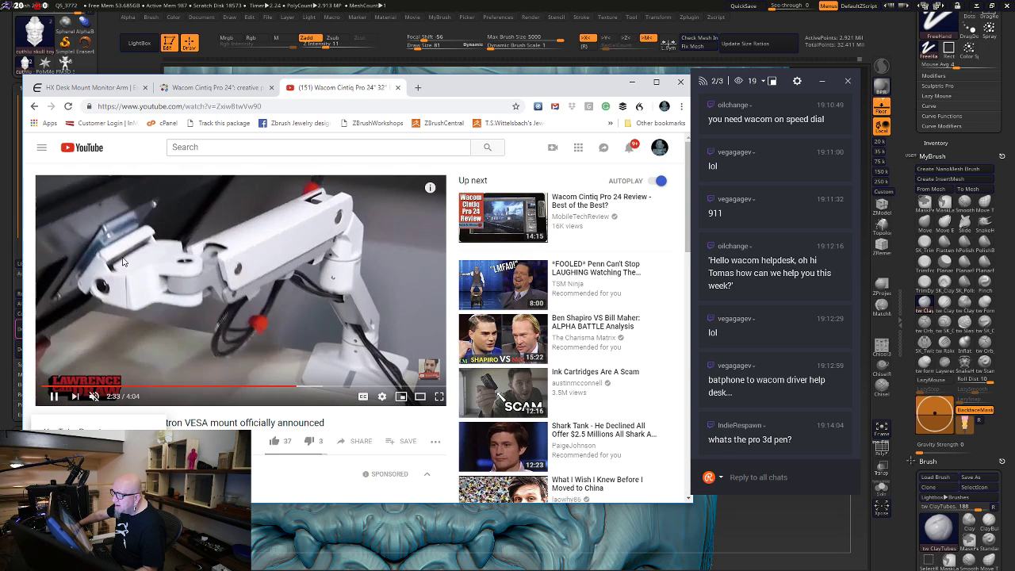
left_click(281, 387)
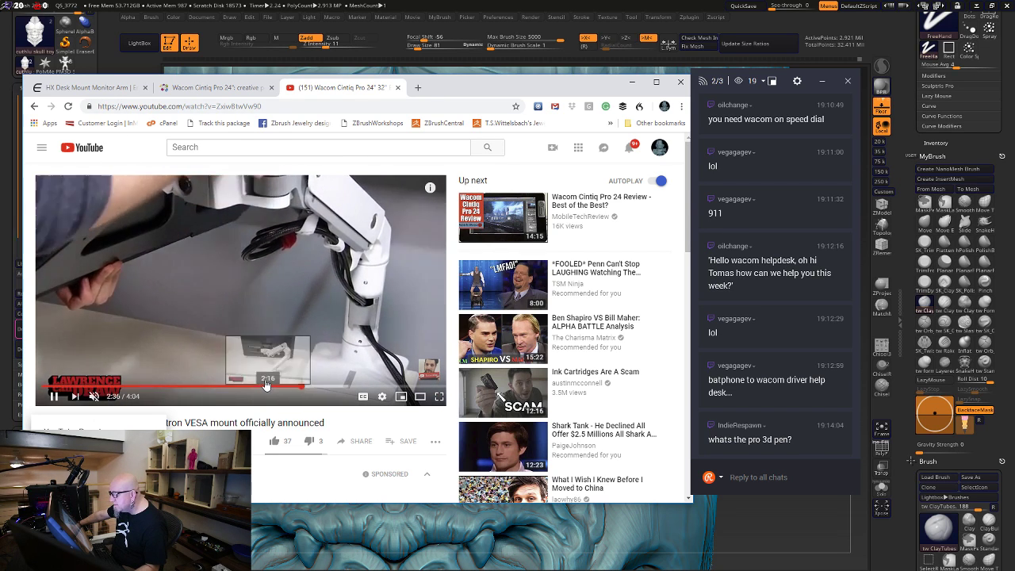
left_click_drag(251, 388, 260, 390)
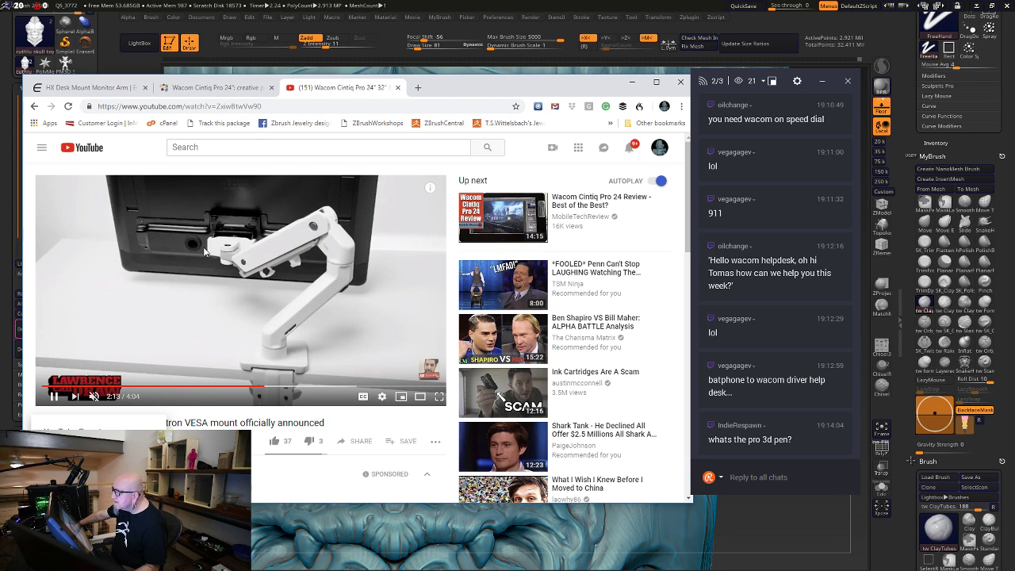
left_click(308, 387)
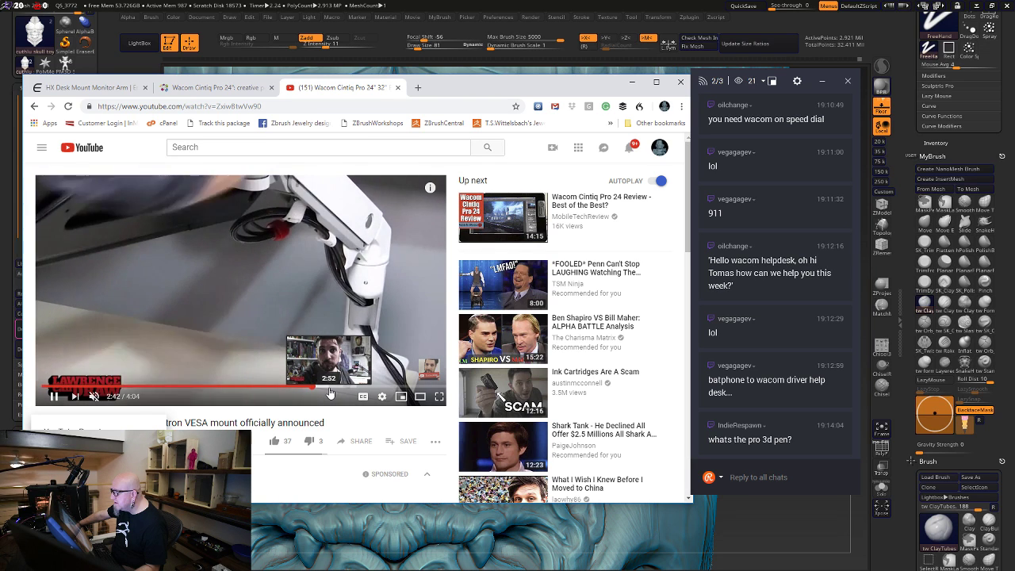
Skim the rest of the VESA mount video and check its description and comments
left_click(354, 387)
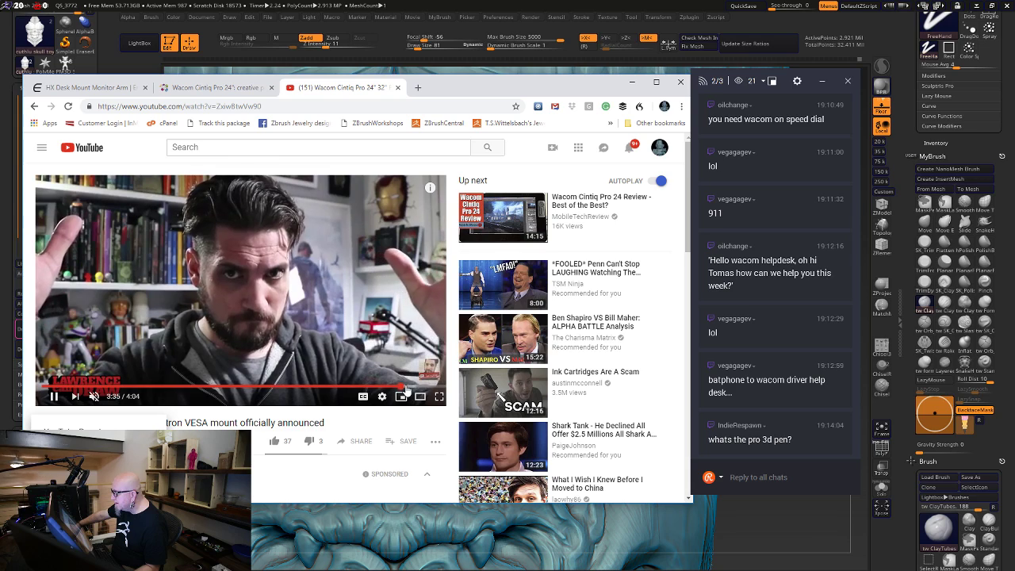
left_click(411, 387)
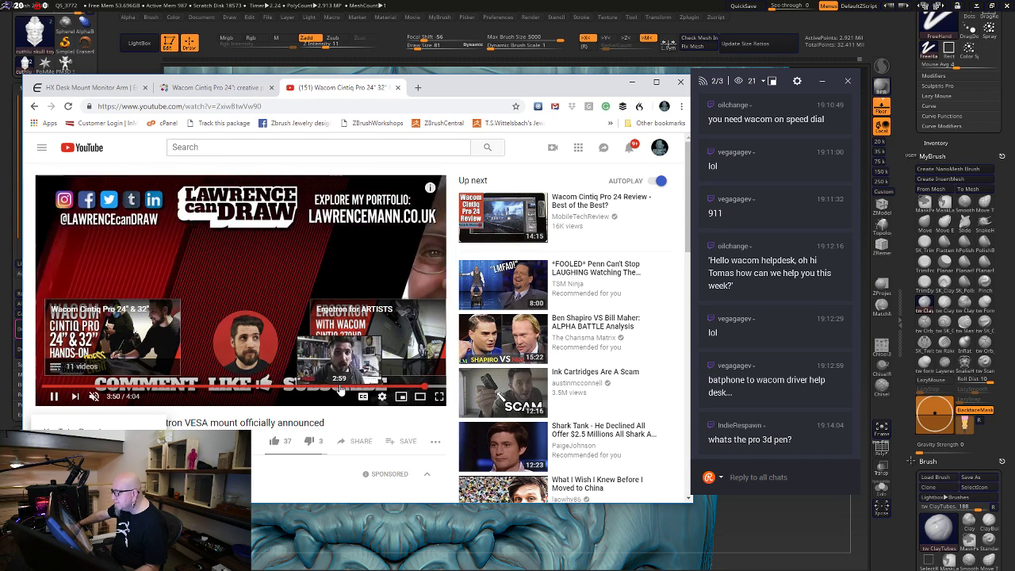
left_click(330, 388)
scroll(316, 394, "down", 4)
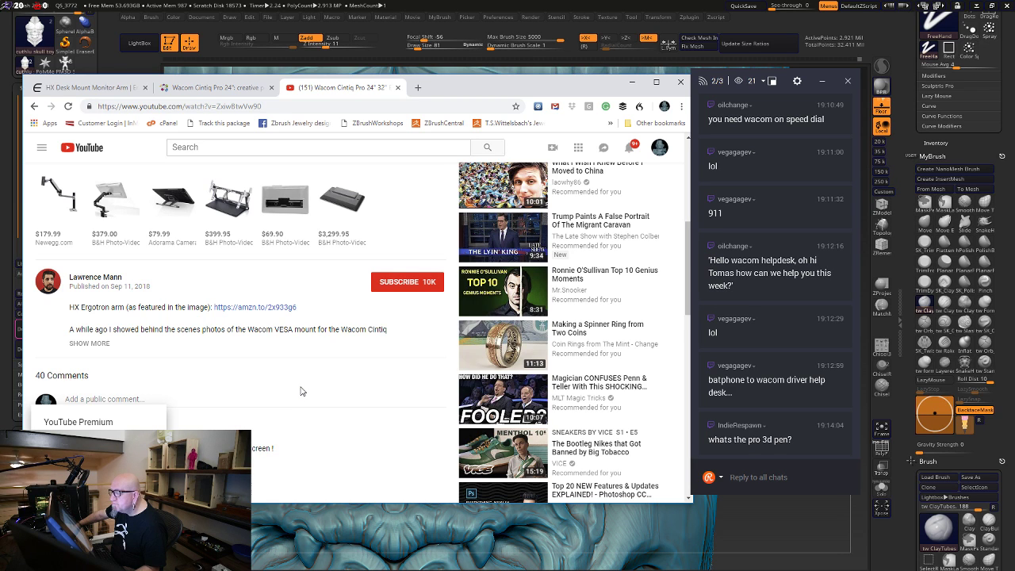
scroll(302, 391, "up", 5)
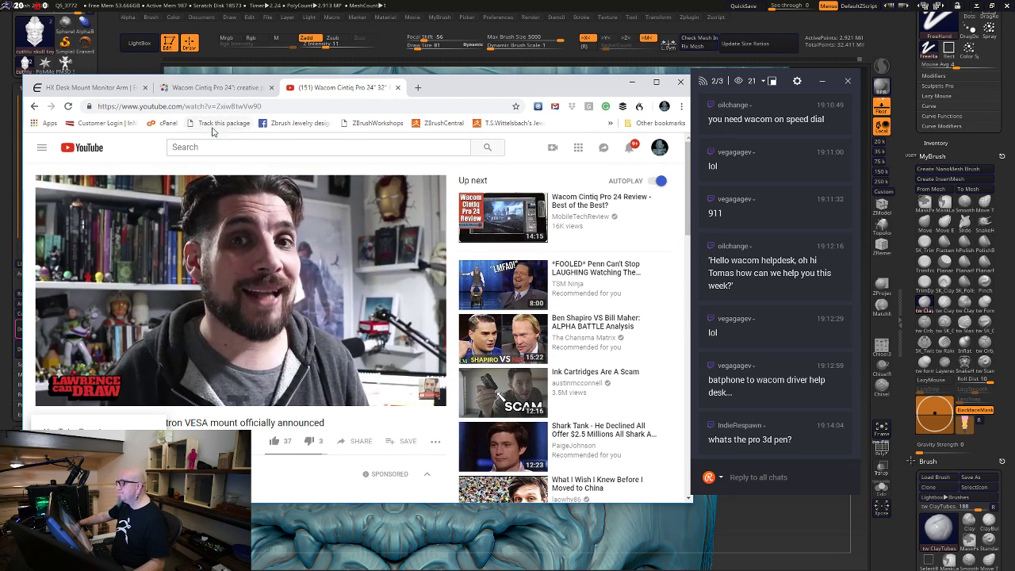
Revisit the Wacom Cintiq Pro 24 and Ergotron HX Desk Monitor Arm pages, then minimize the browser to return to ZBrush
left_click(212, 88)
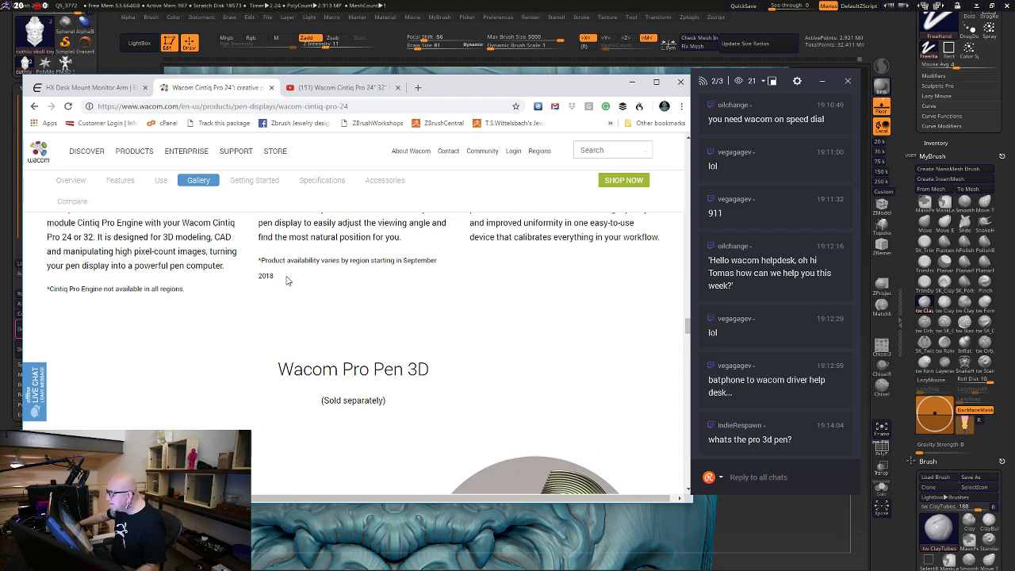
left_click(91, 88)
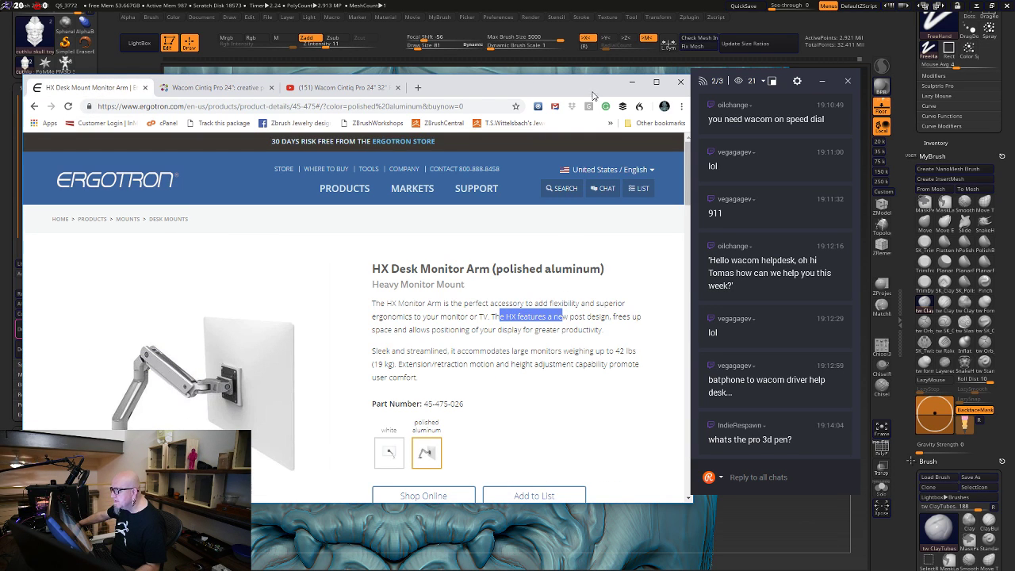
left_click(632, 82)
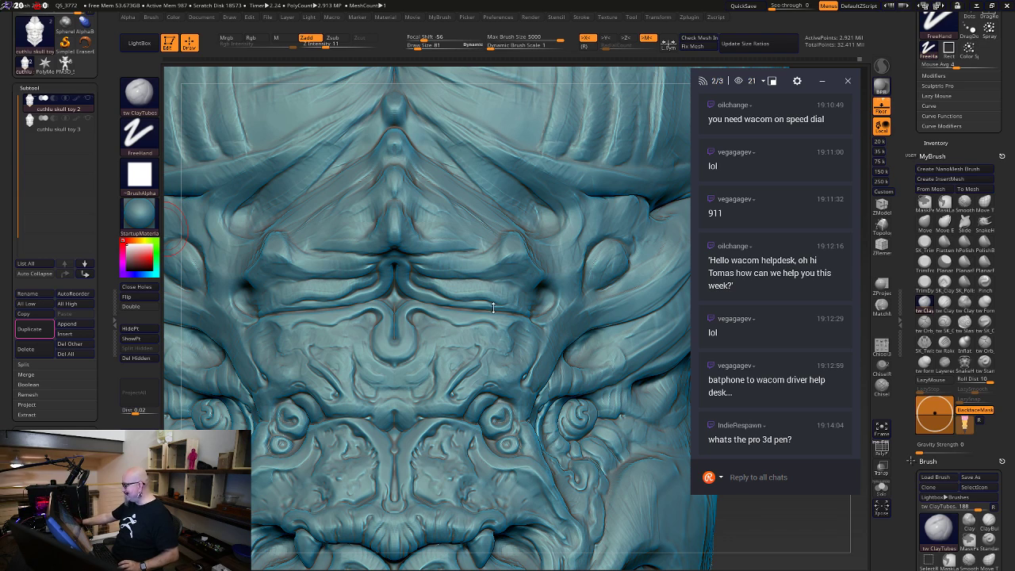
Switch back to the browser's Wacom Cintiq Pro 24 page and review its Pro Pen 3D and "Wacom talks" sections
key("super")
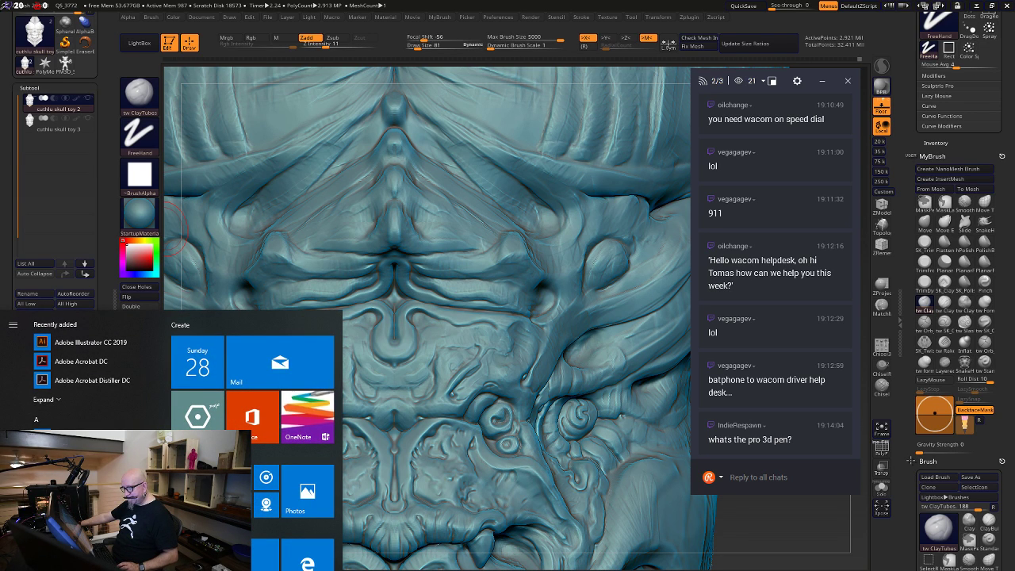
key("alt+Tab")
left_click(214, 87)
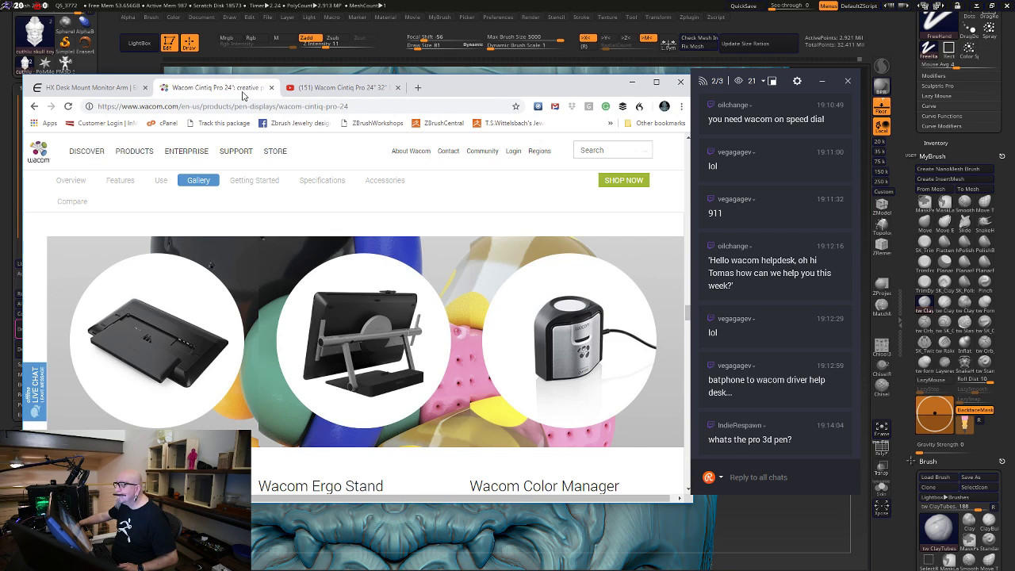
scroll(373, 291, "down", 5)
scroll(372, 292, "down", 7)
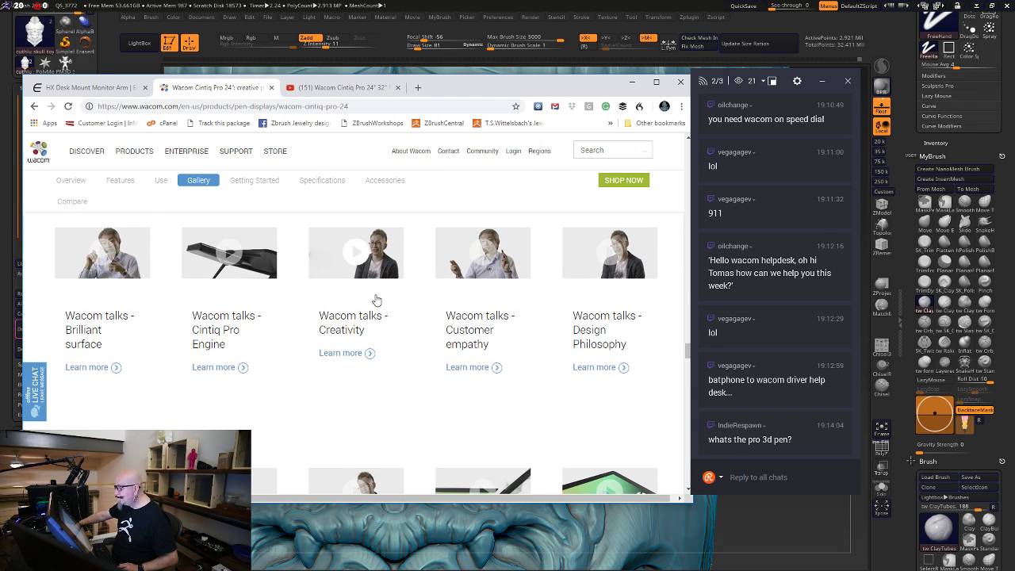
scroll(437, 323, "up", 4)
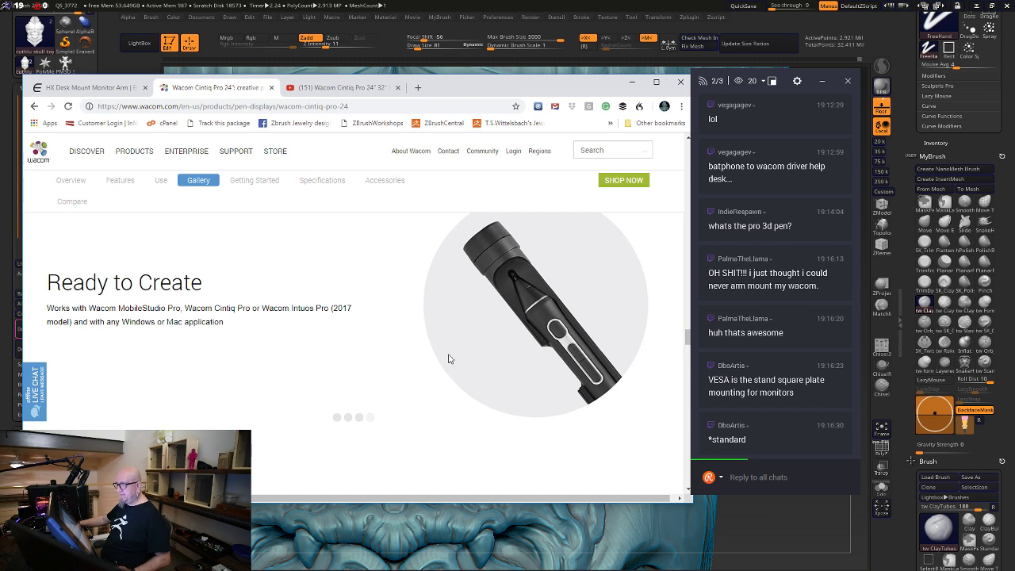
scroll(444, 357, "down", 3)
scroll(388, 371, "down", 3)
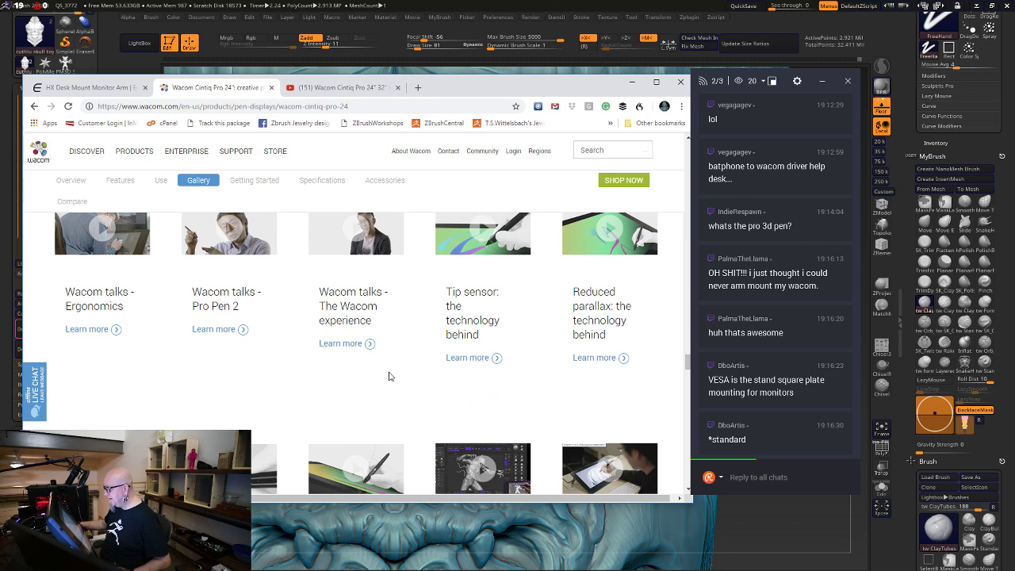
Return to the Cintiq Pro 24 product gallery and advance through its images
scroll(388, 373, "up", 6)
scroll(387, 374, "up", 10)
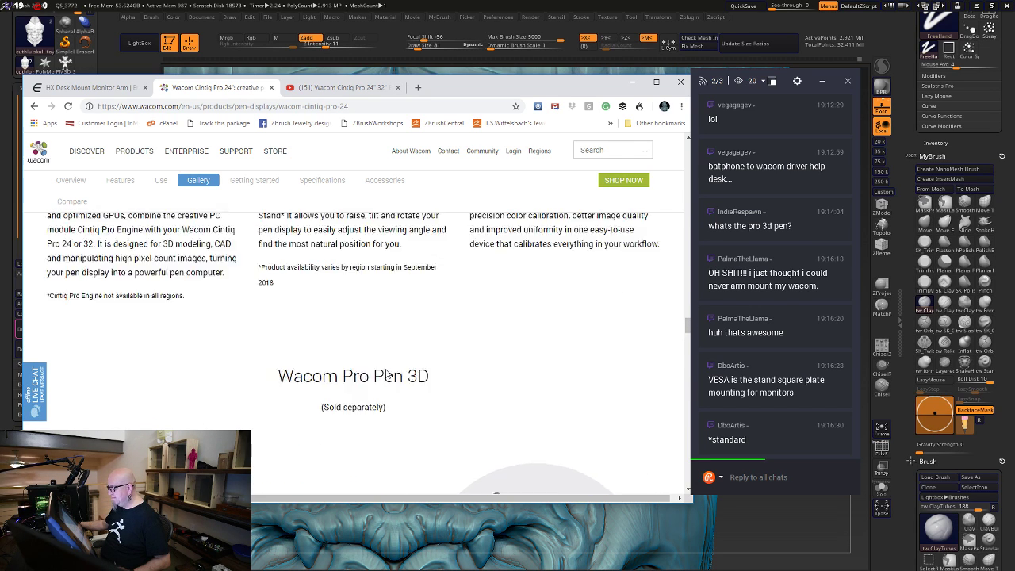
scroll(385, 370, "down", 3)
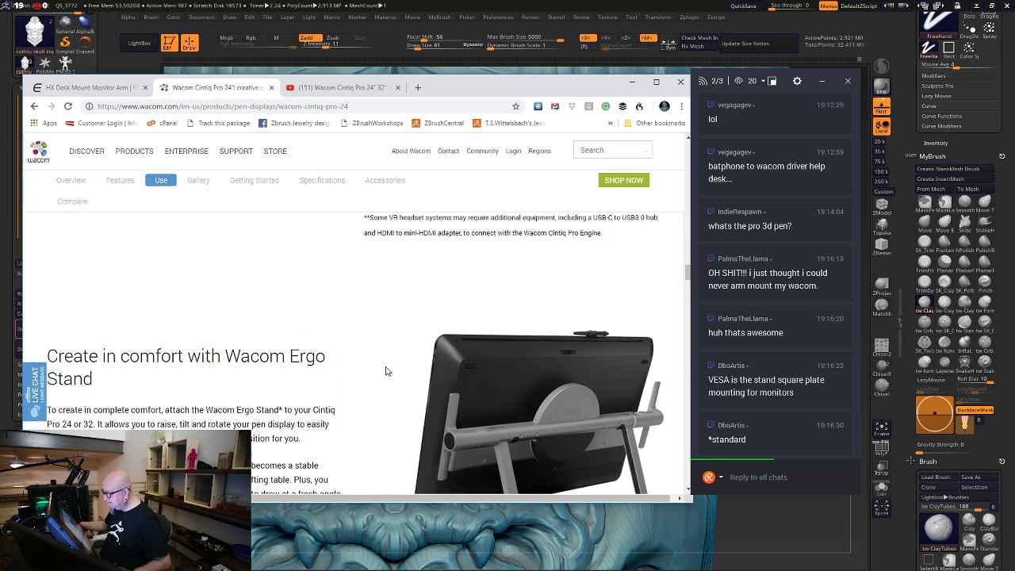
scroll(389, 365, "up", 3)
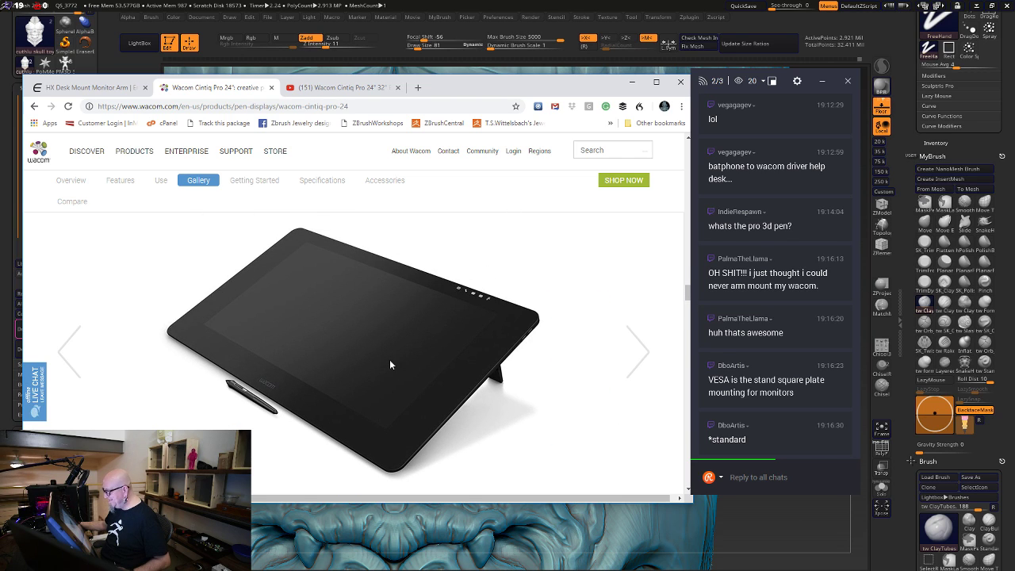
left_click(651, 358)
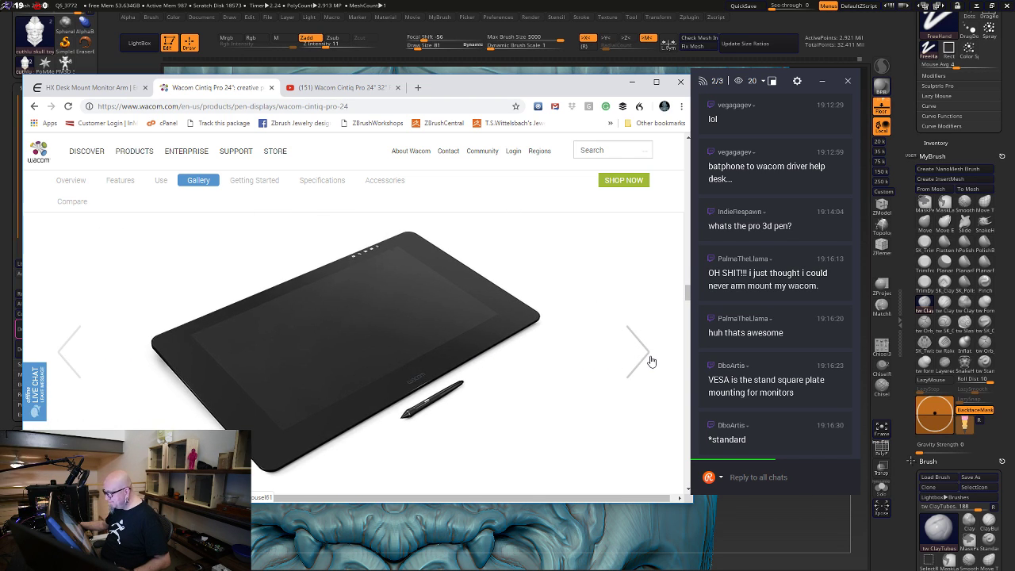
left_click(651, 358)
left_click(651, 358)
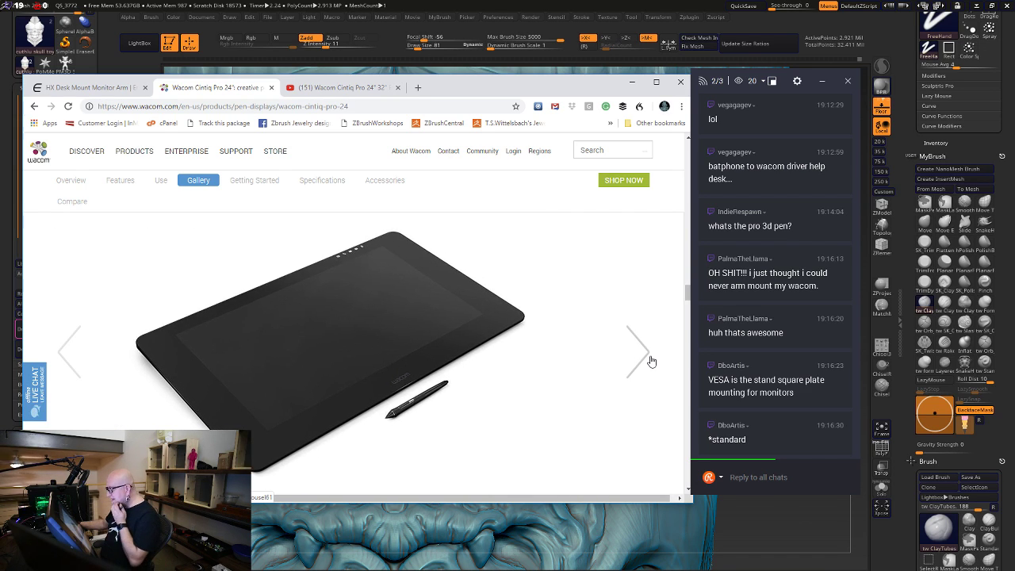
Browse further through the Cintiq Pro 24 gallery to the angled view with the remote attached to the bezel
left_click(651, 358)
left_click(651, 358)
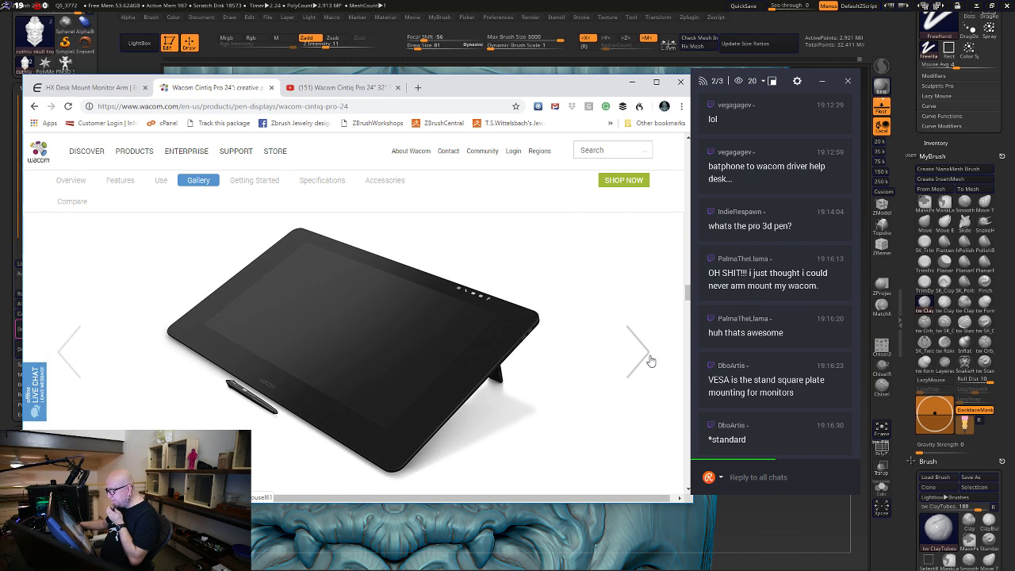
left_click(649, 360)
left_click(648, 359)
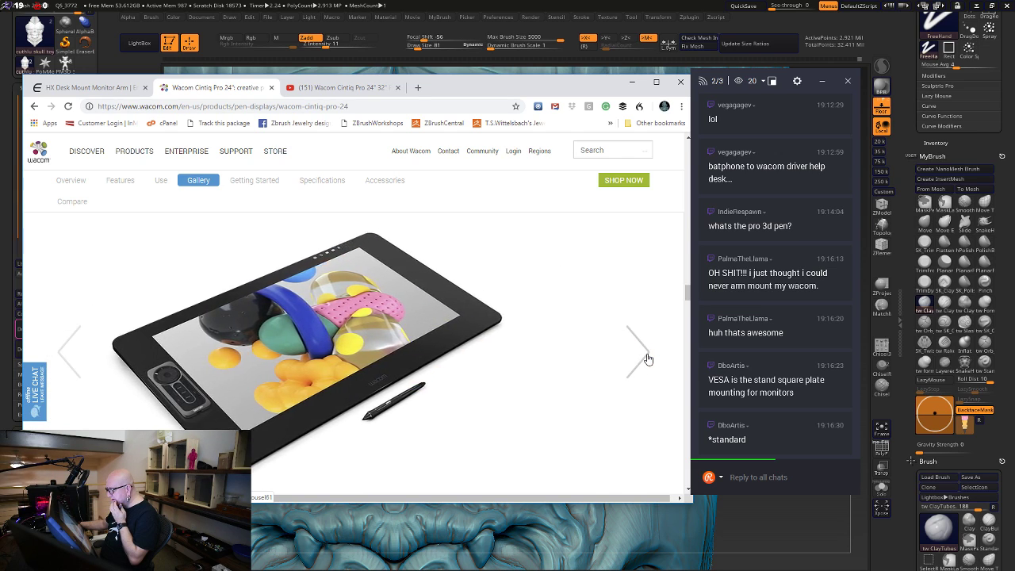
left_click(646, 360)
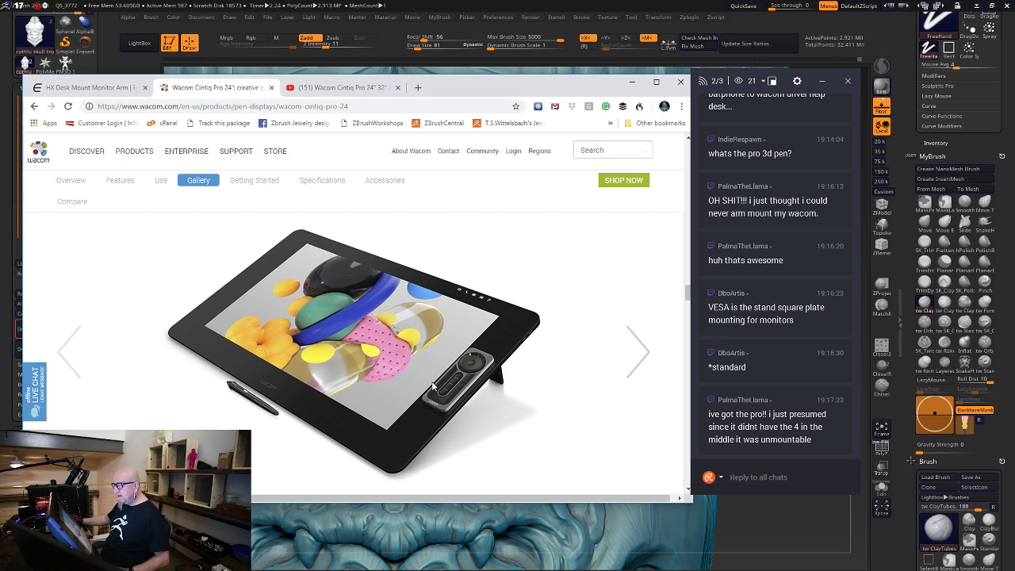
Revisit the gallery section and review the Wacom Ergo Stand and Cintiq Pro Engine sections of the product page
left_click(197, 184)
scroll(476, 398, "down", 4)
scroll(531, 379, "up", 4)
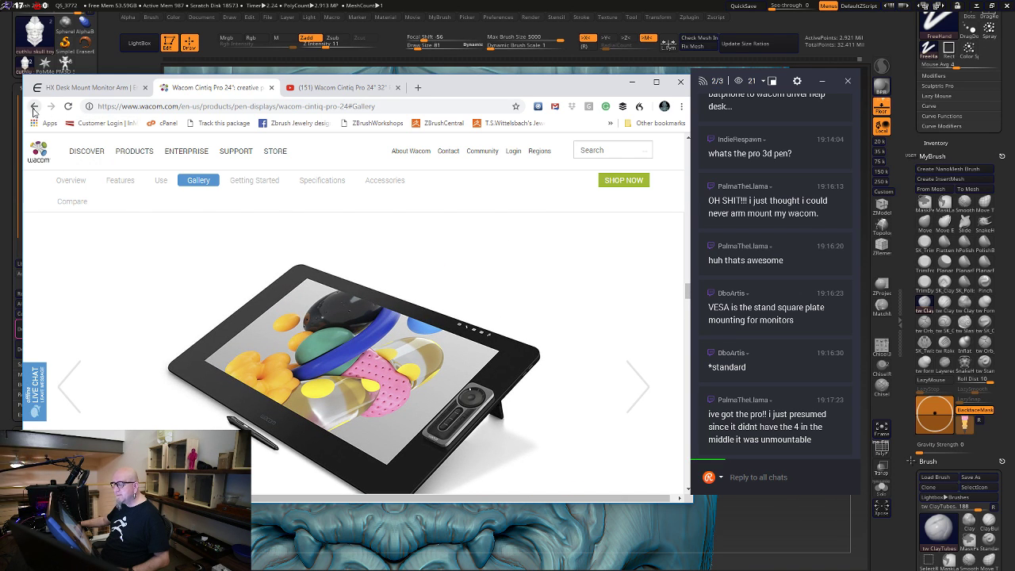
scroll(280, 276, "up", 3)
scroll(280, 275, "up", 2)
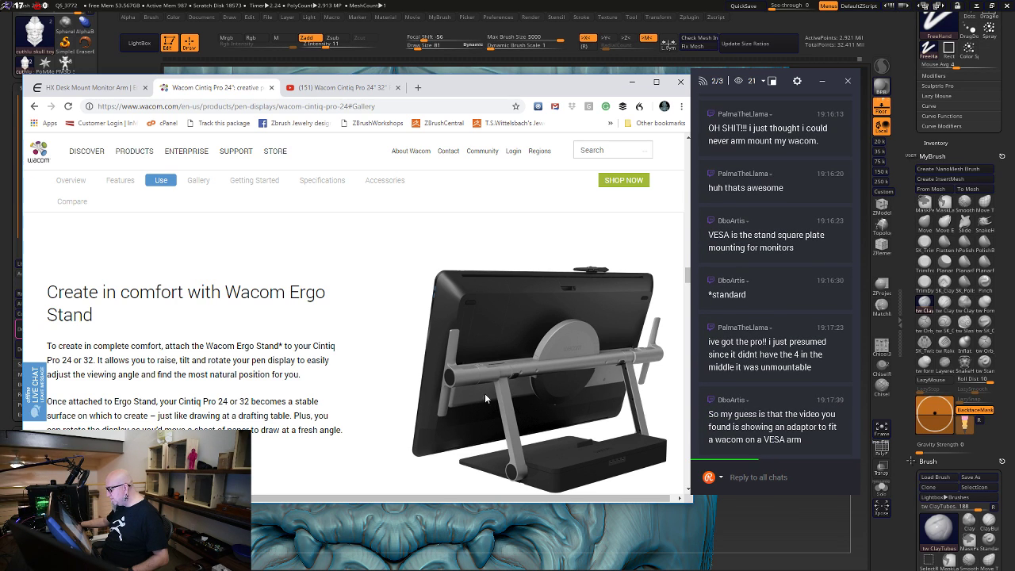
scroll(360, 406, "up", 3)
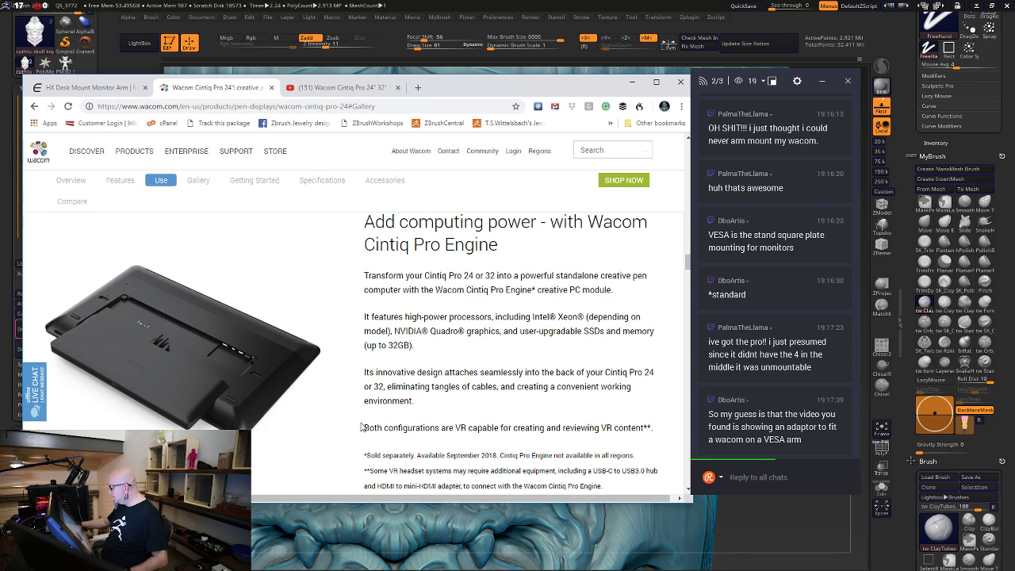
Replay the Ergotron VESA mount video, seeking back to about 0:45 where the mount is shown
left_click(341, 87)
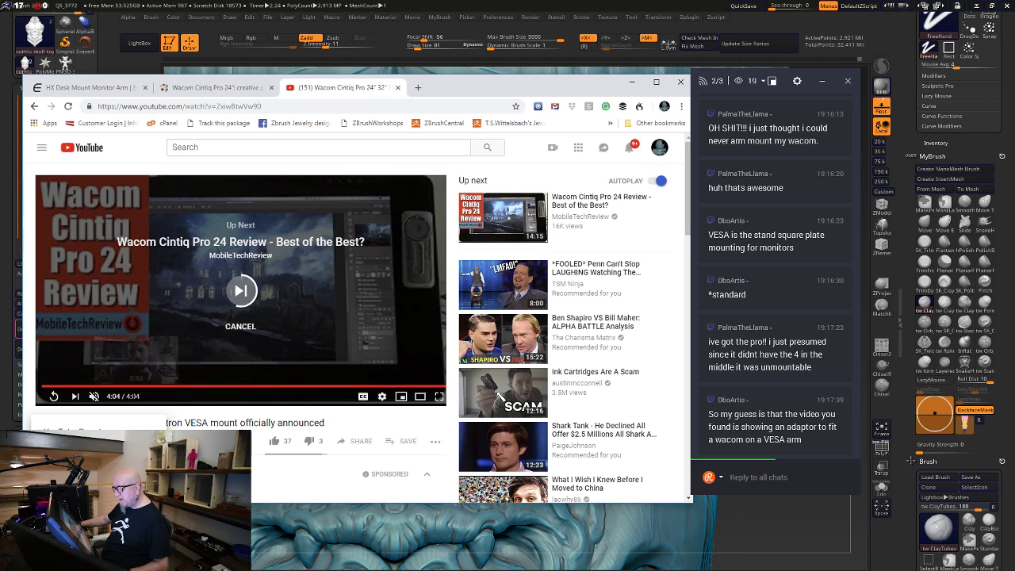
left_click(207, 388)
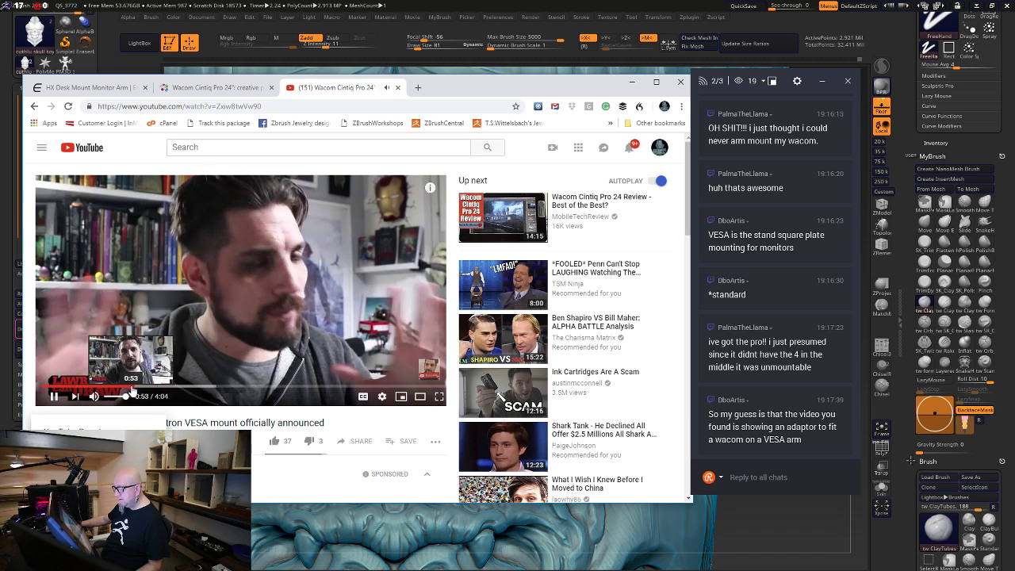
left_click(132, 387)
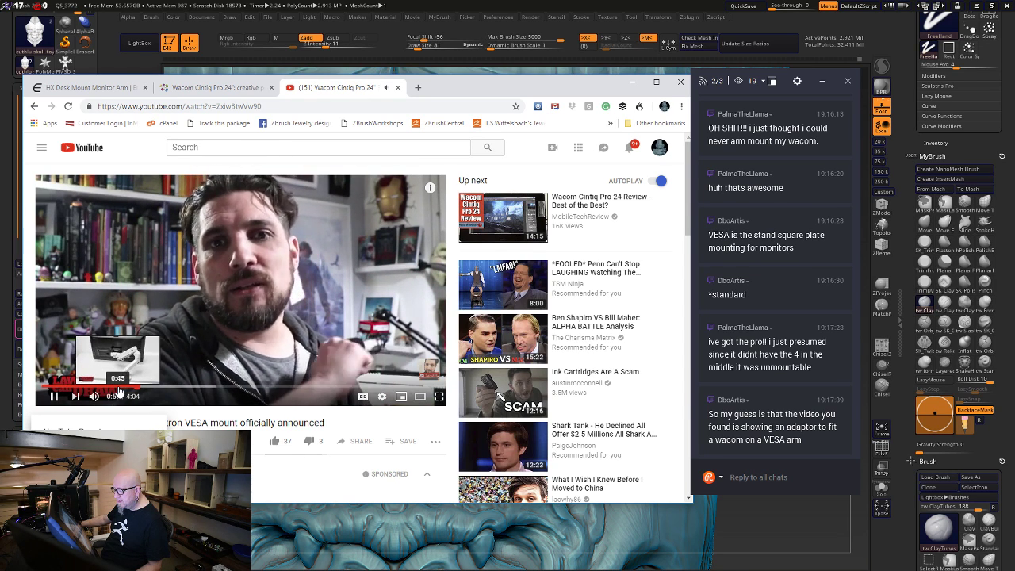
left_click(118, 389)
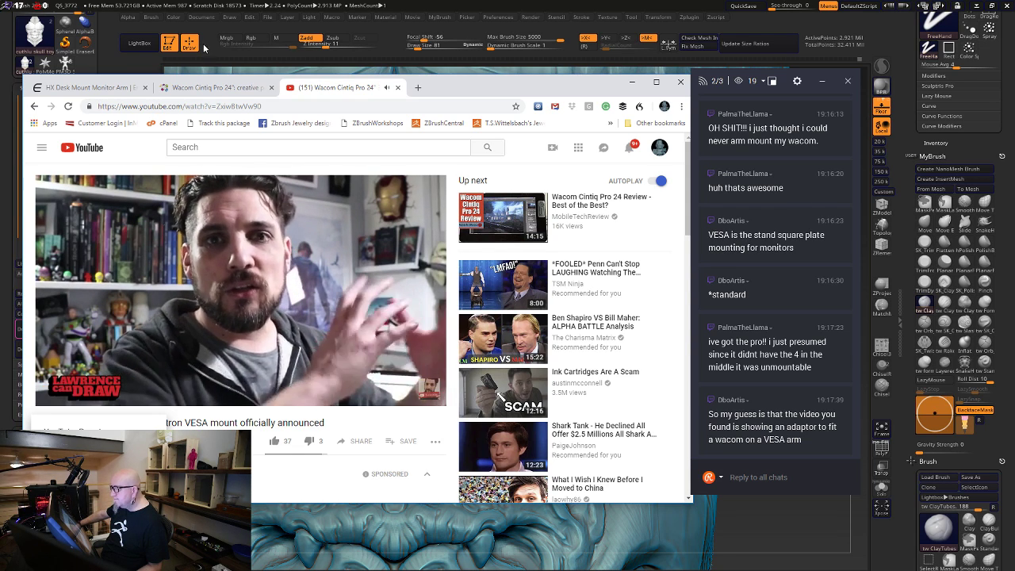
Search Google for "vesa mount wacom" in a new browser tab
left_click(418, 88)
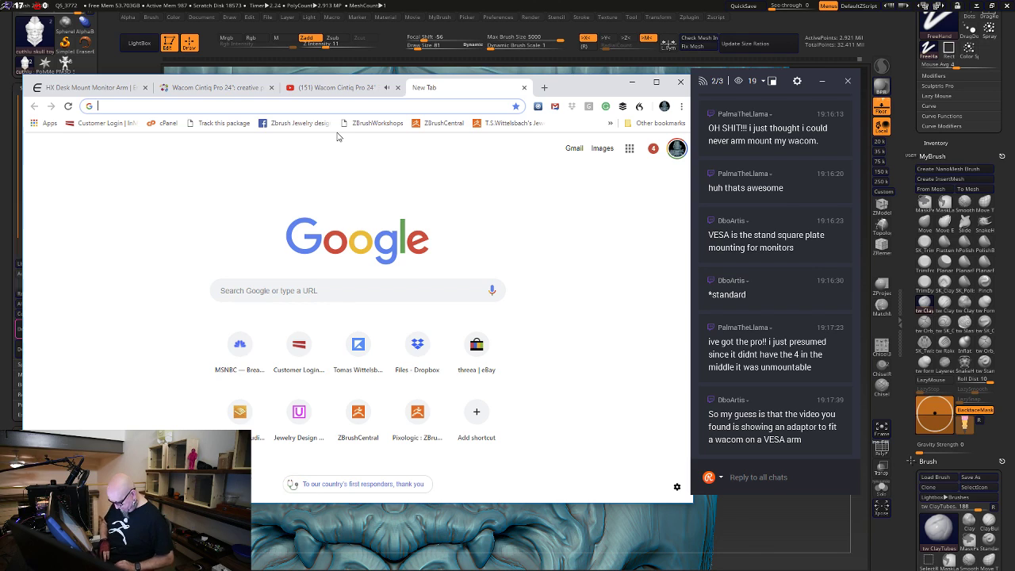
type("vesa mo")
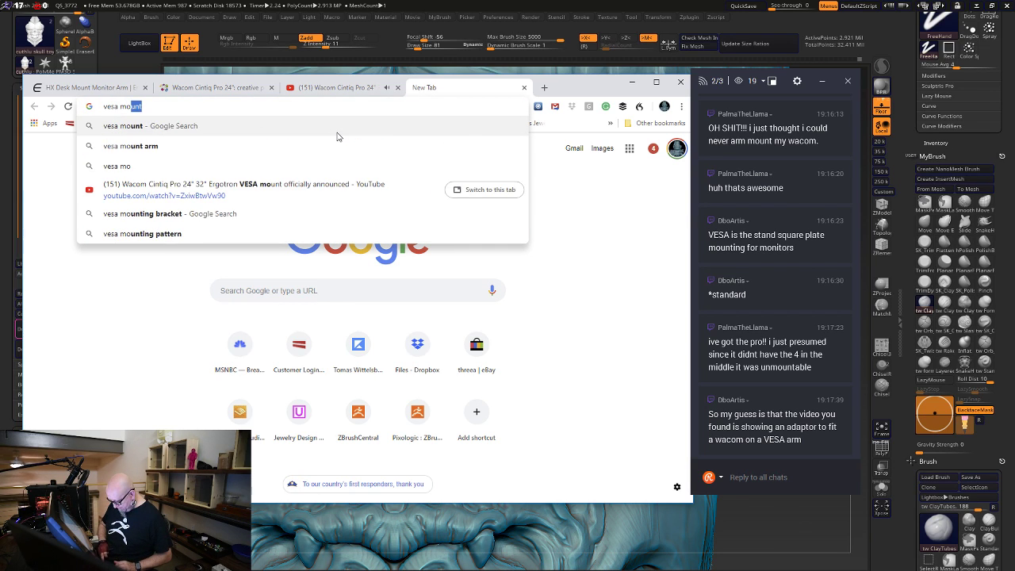
type("unt")
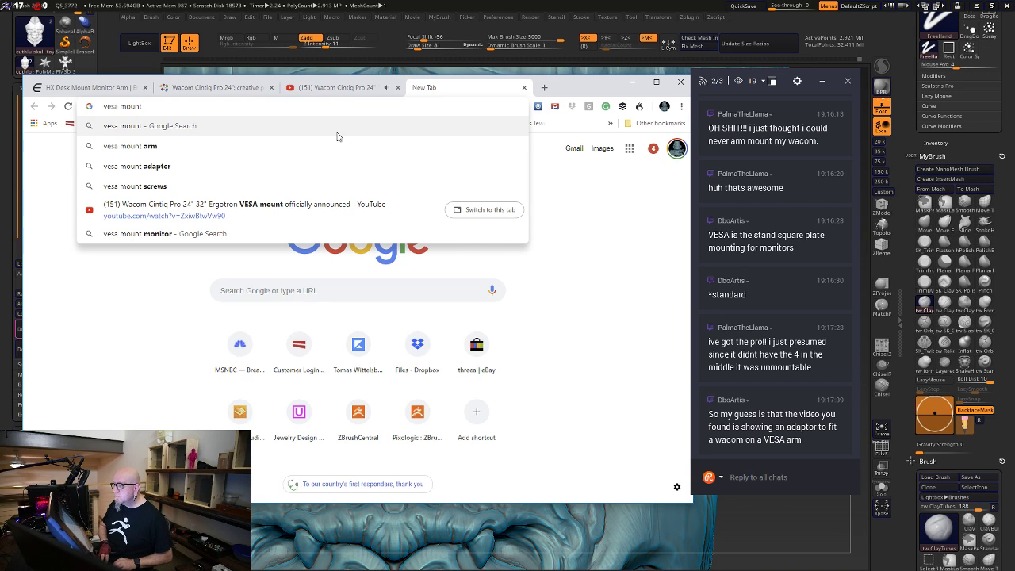
type("wacon")
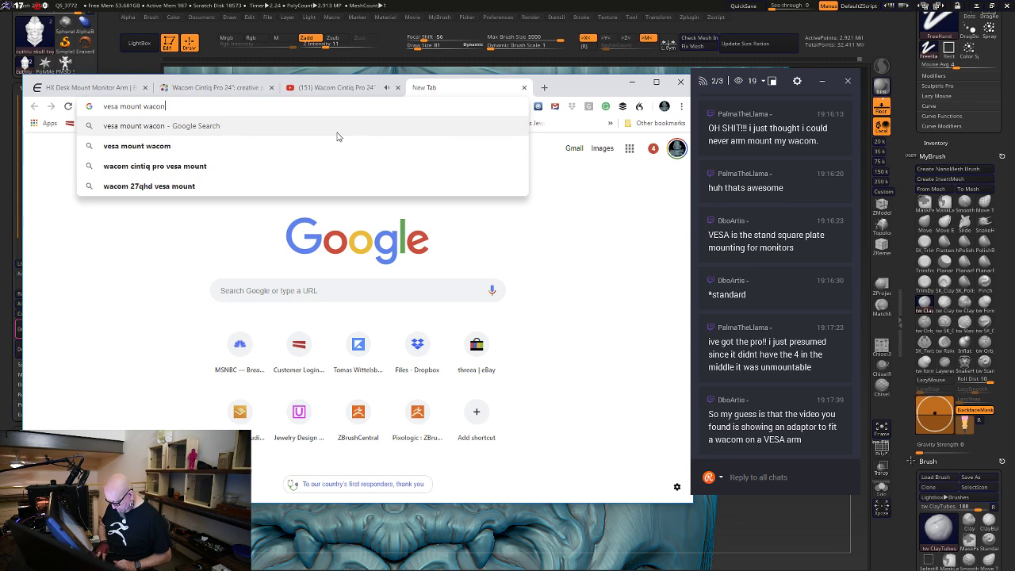
key("BackSpace")
type("m")
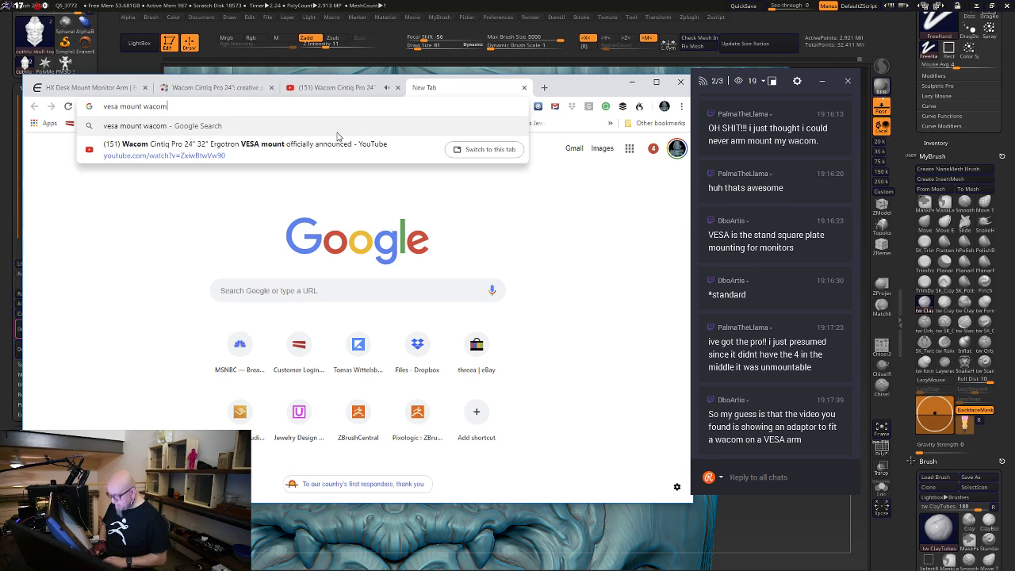
key("Return")
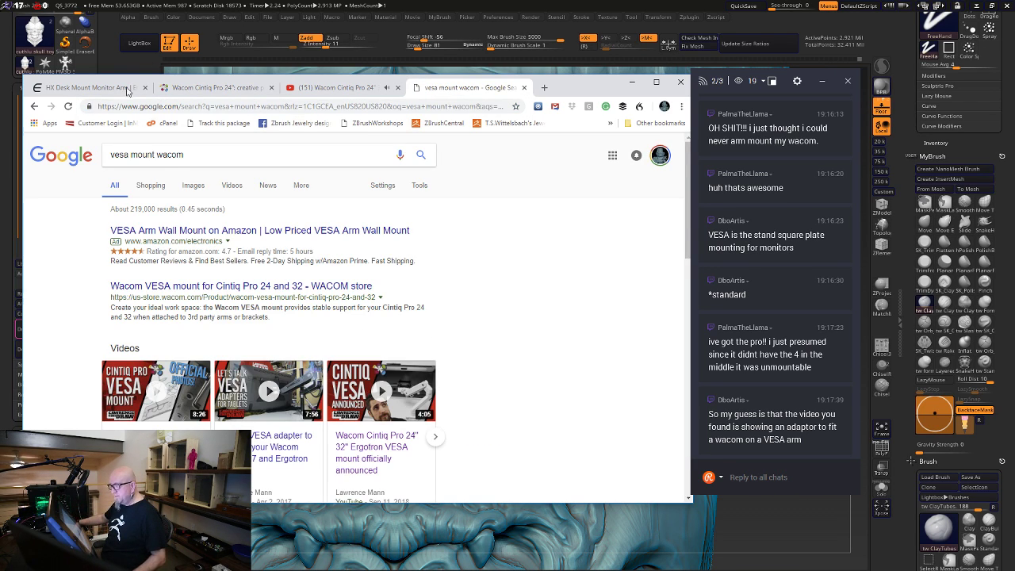
Pause the VESA mount video and open the Wacom store search result for the Cintiq Pro 24 and 32 VESA mount
left_click(330, 88)
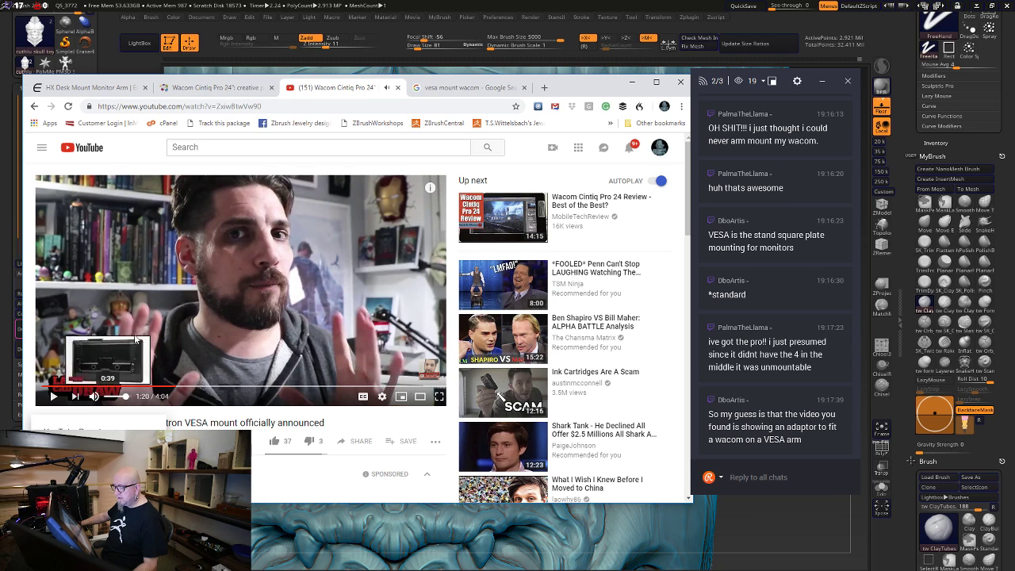
left_click(446, 87)
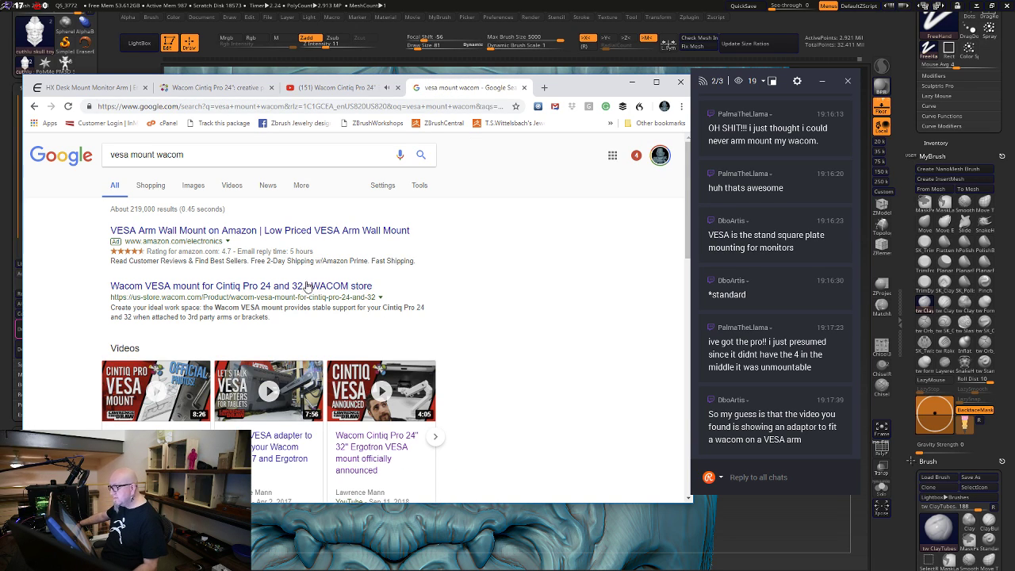
scroll(444, 299, "down", 1)
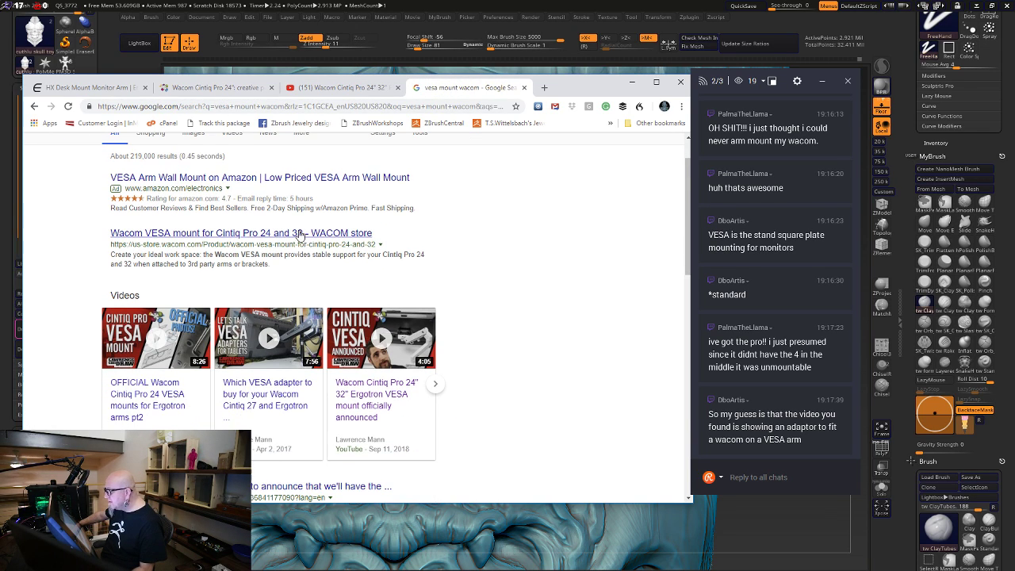
left_click(184, 234)
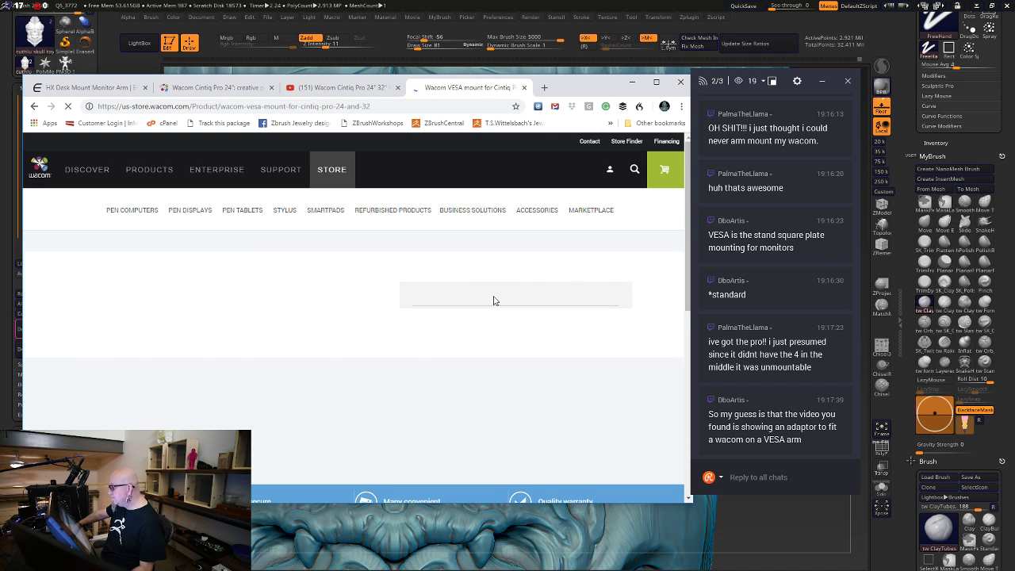
Examine the VESA mount's product photos, price and overview on the Wacom store page
scroll(444, 281, "down", 3)
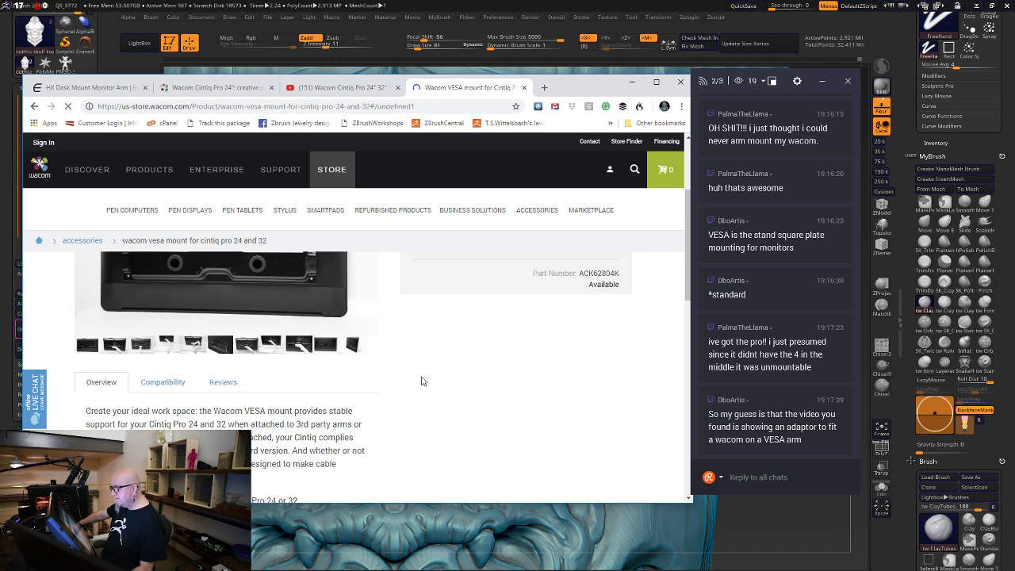
scroll(408, 408, "up", 3)
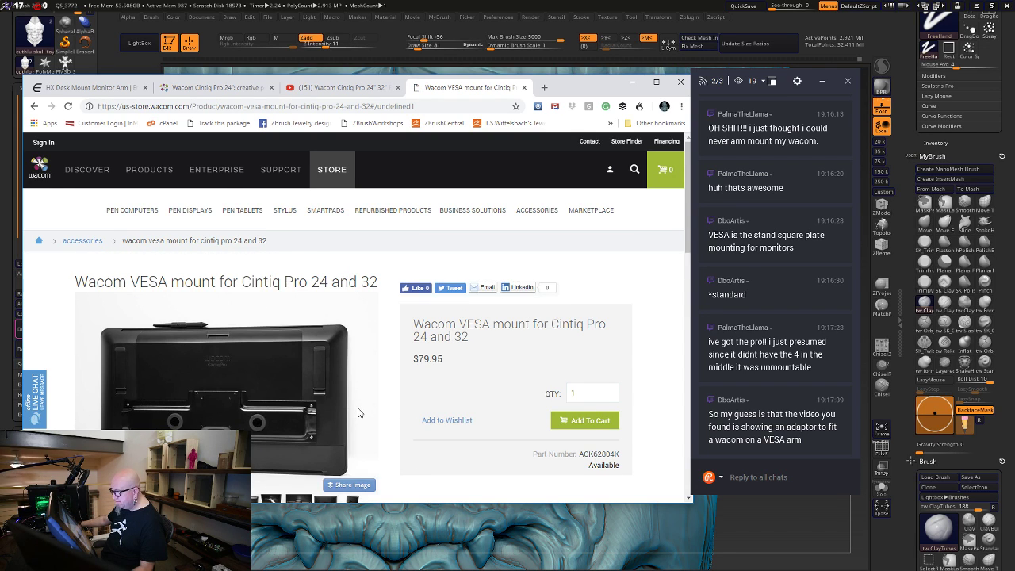
scroll(357, 412, "down", 3)
scroll(431, 457, "up", 2)
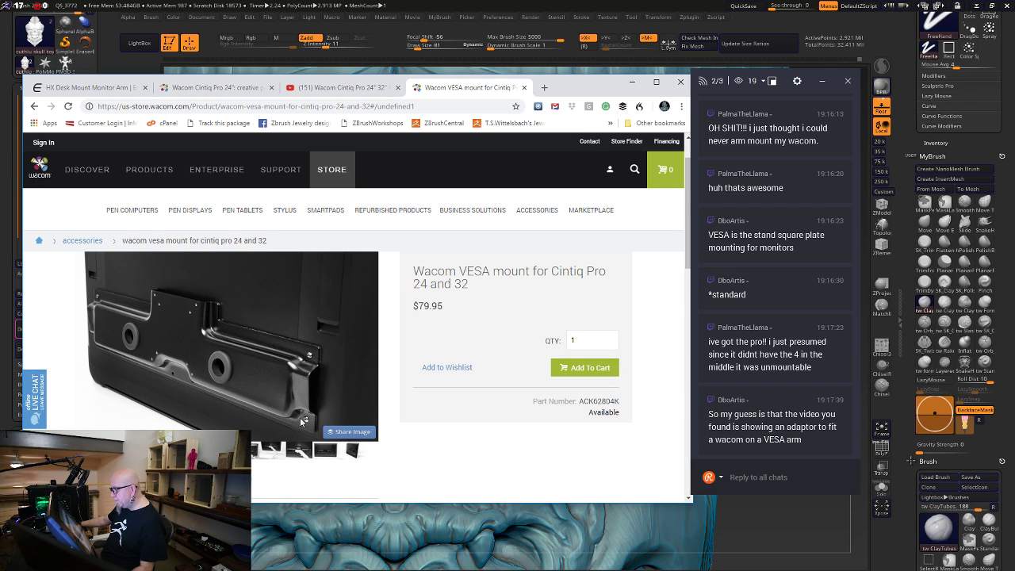
left_click(270, 451)
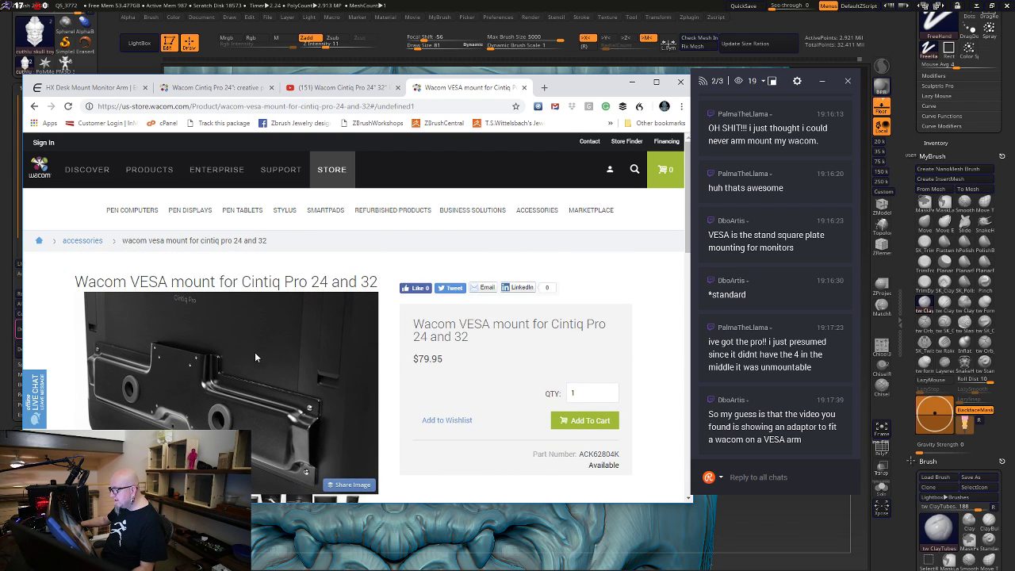
scroll(284, 399, "down", 3)
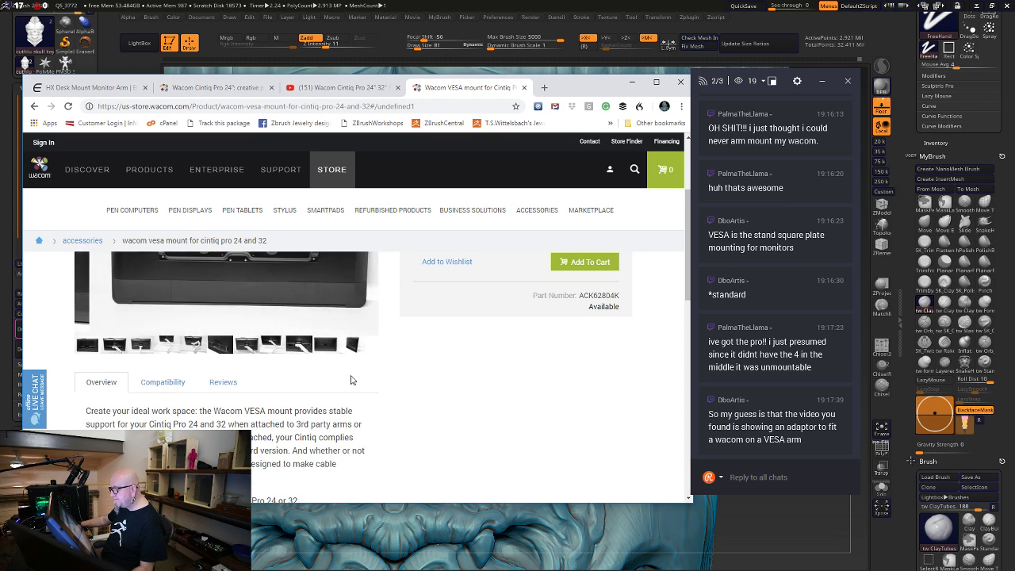
scroll(351, 380, "up", 3)
scroll(352, 380, "down", 1)
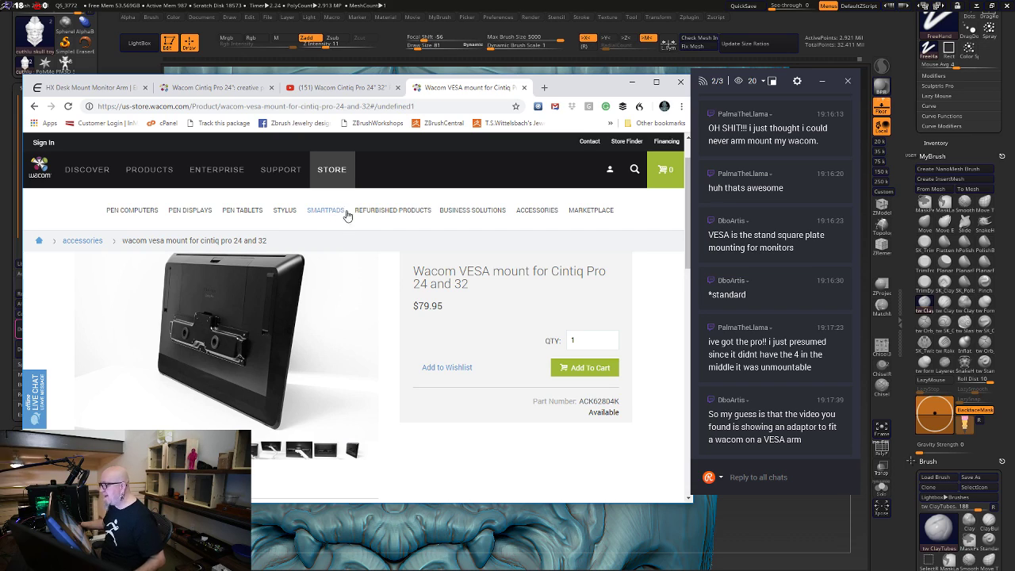
left_click(630, 84)
key("super")
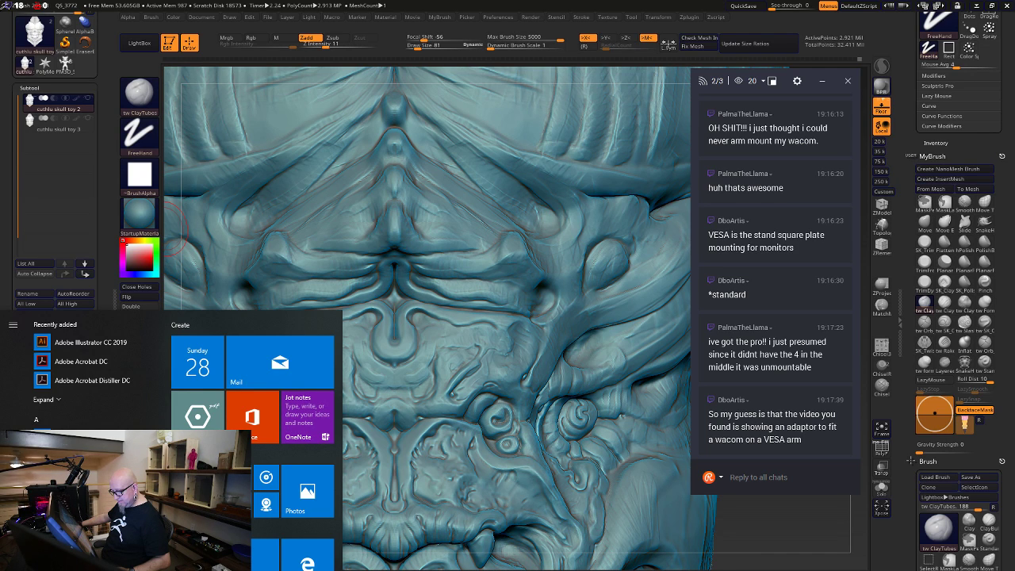
key("alt+Tab")
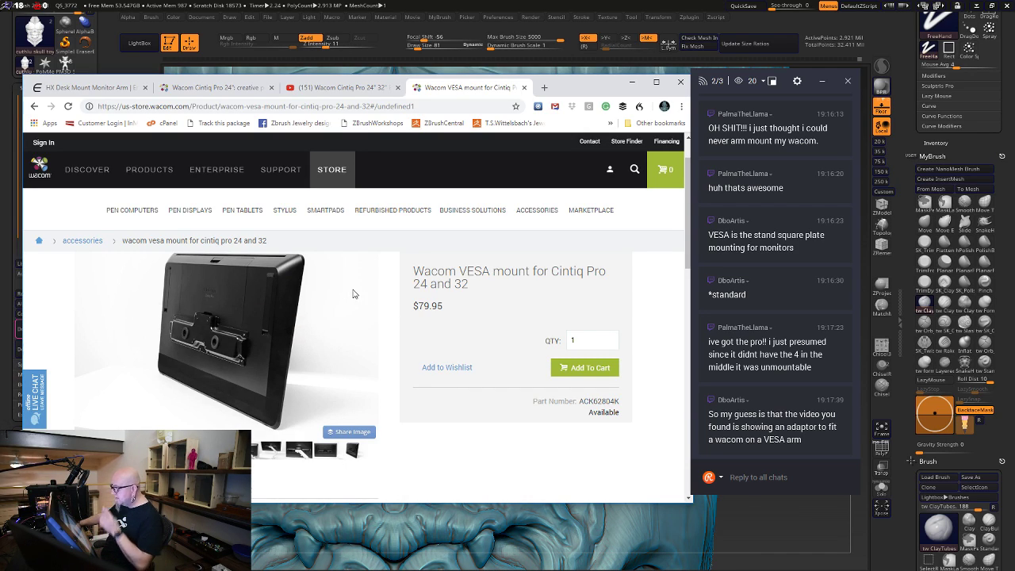
Open the Specifications section of the Wacom Cintiq Pro 24 page and examine the display's size and weight
left_click(233, 84)
left_click(319, 180)
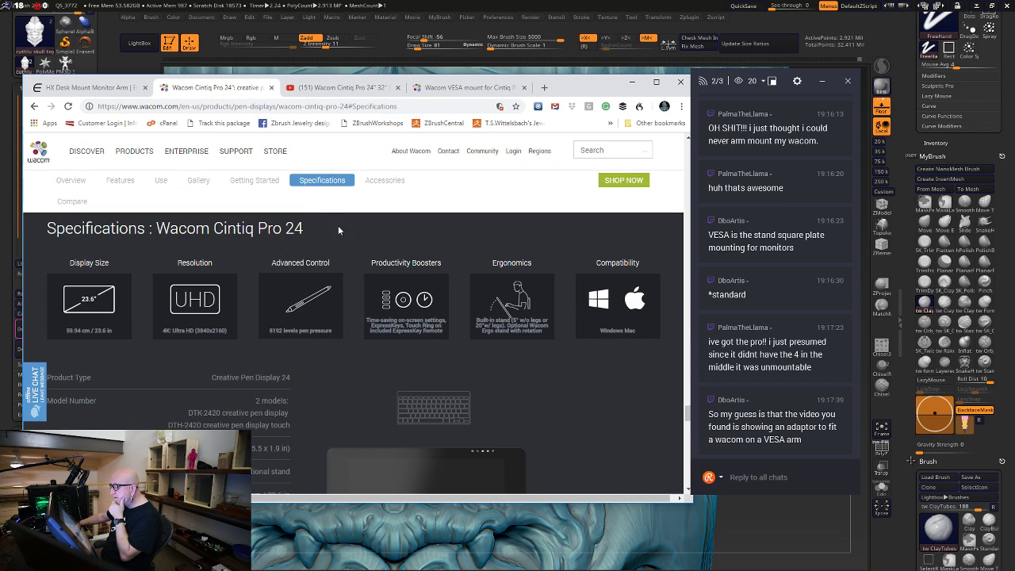
scroll(325, 377, "down", 2)
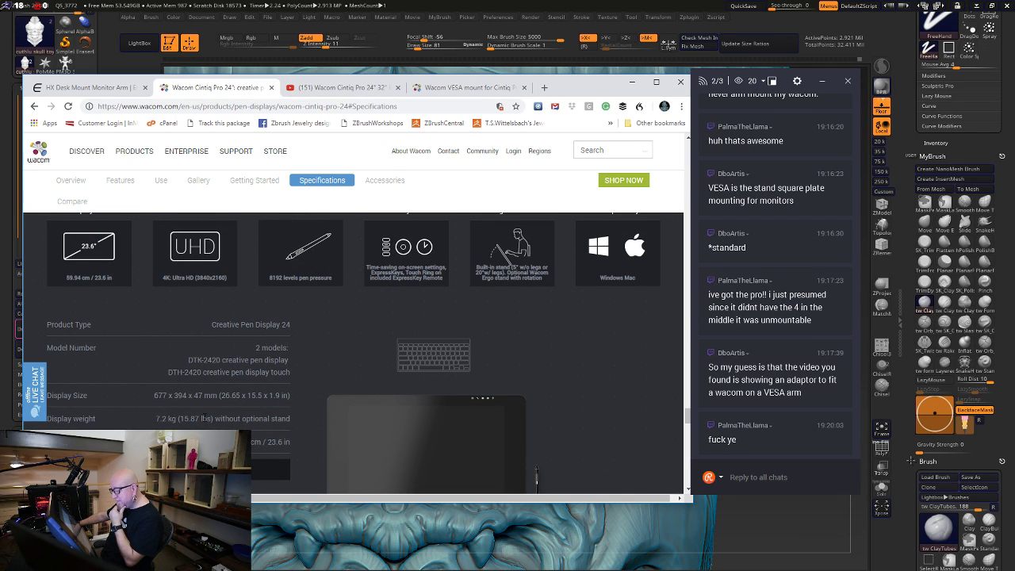
scroll(204, 418, "down", 1)
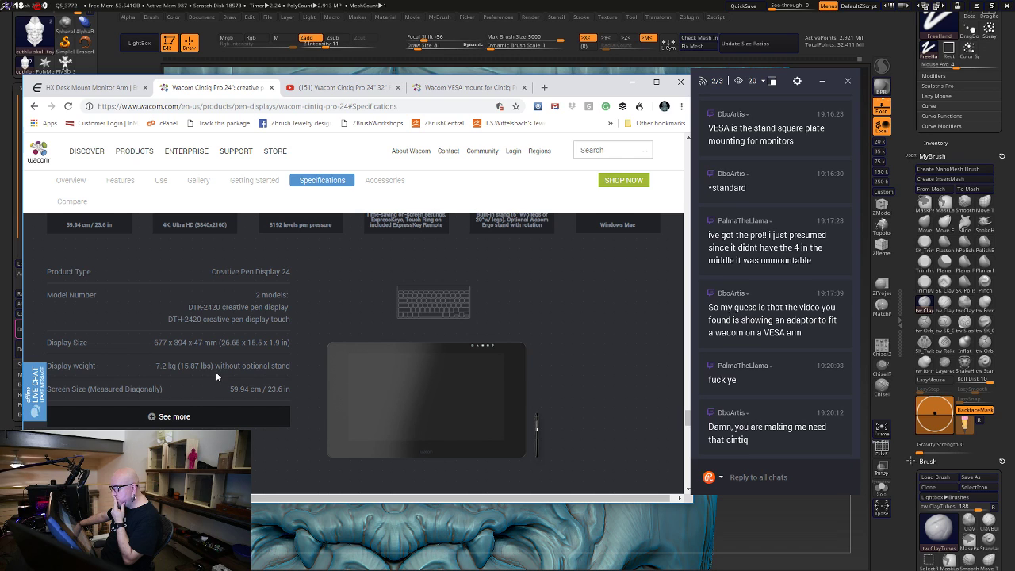
scroll(216, 372, "up", 3)
scroll(220, 370, "down", 2)
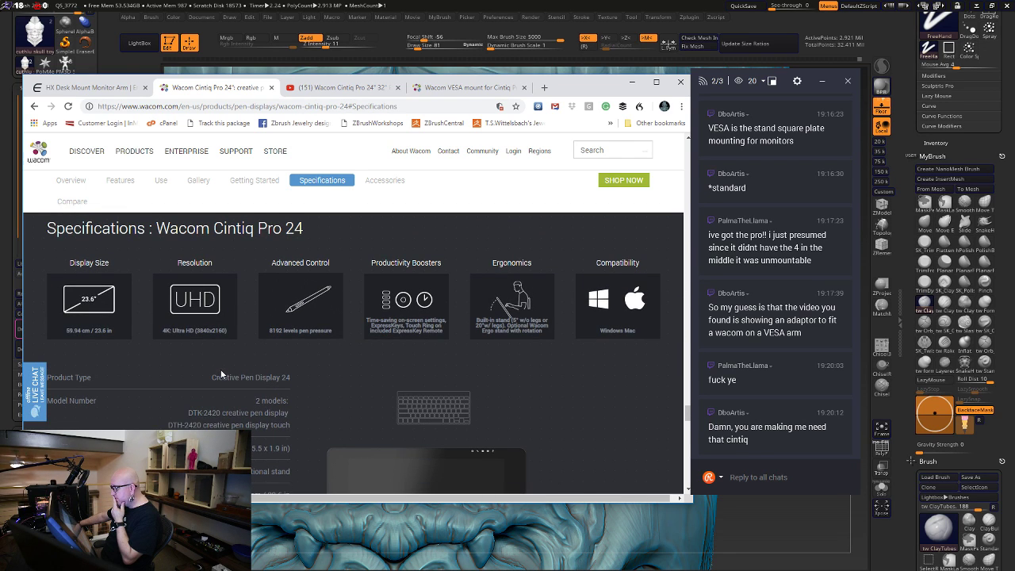
scroll(222, 373, "up", 2)
scroll(221, 373, "up", 1)
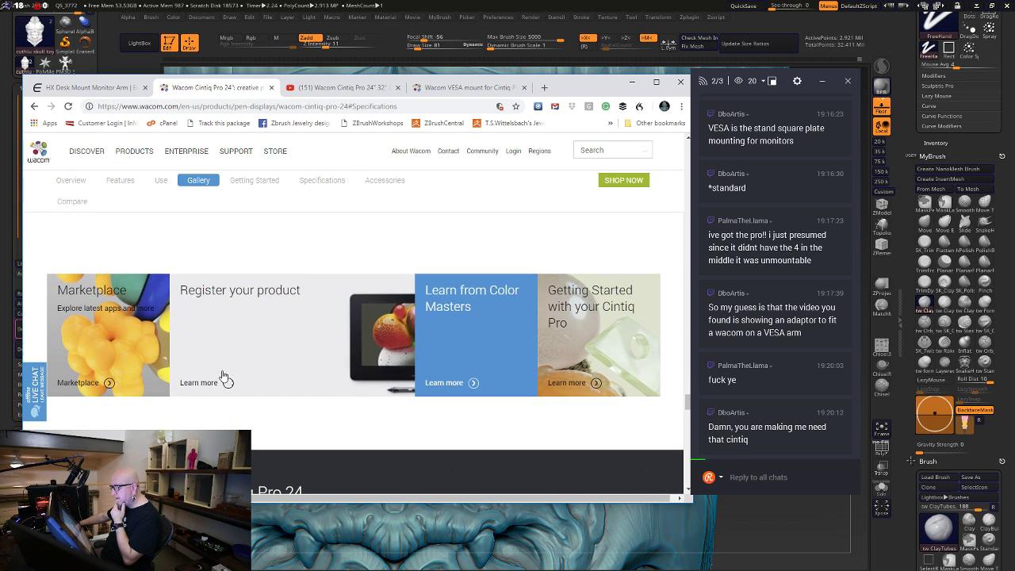
scroll(222, 378, "down", 1)
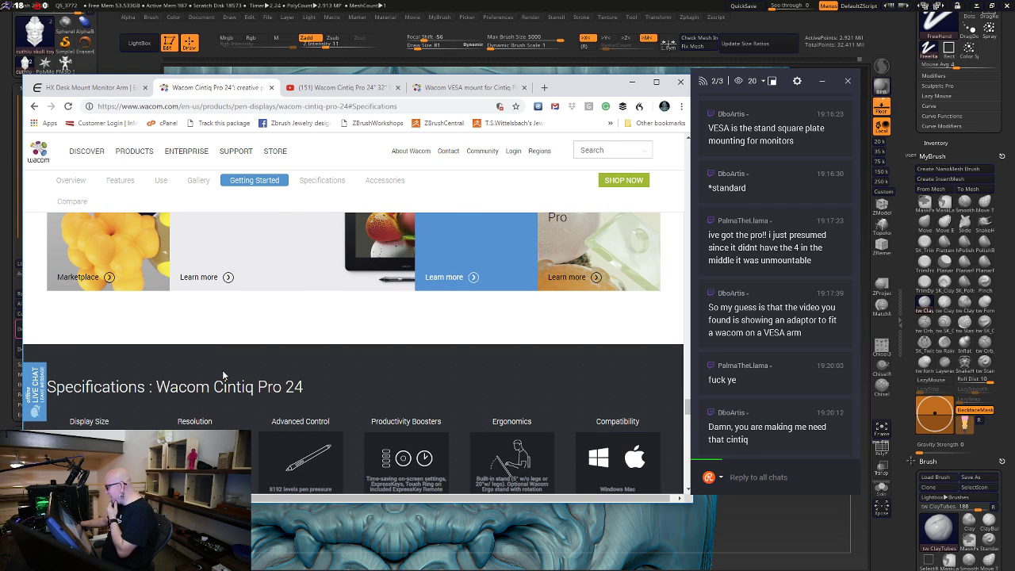
scroll(232, 365, "down", 3)
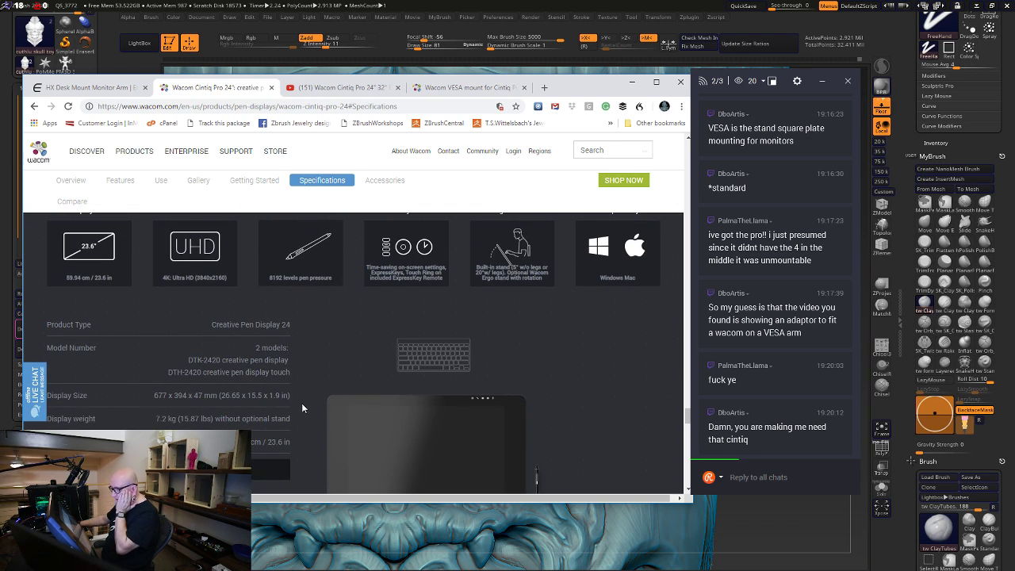
Switch from the browser back to ZBrush and capture the sculpt viewport as a 1285 x 902 px screenshot with Snagit
scroll(303, 394, "down", 1)
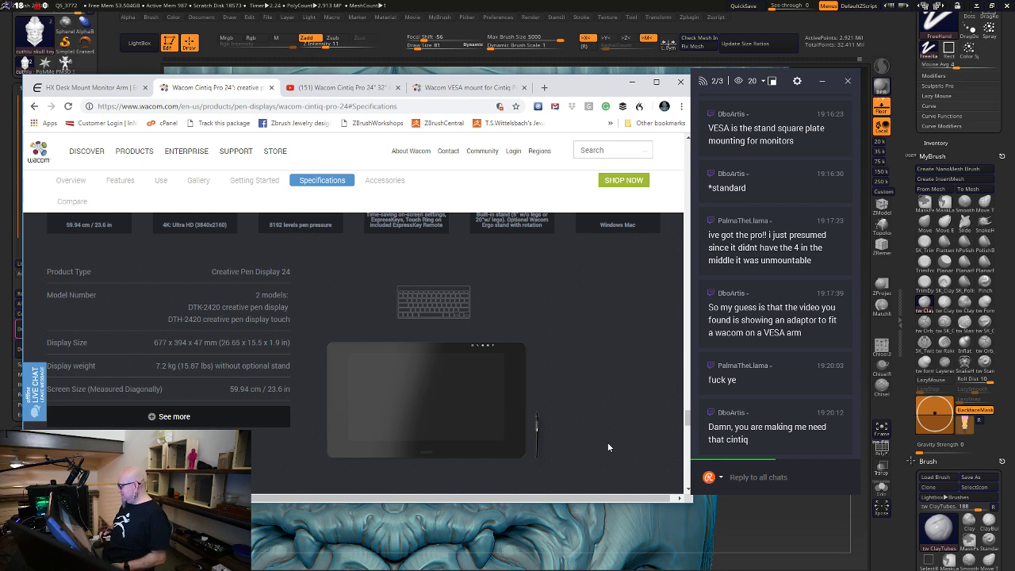
left_click(739, 509)
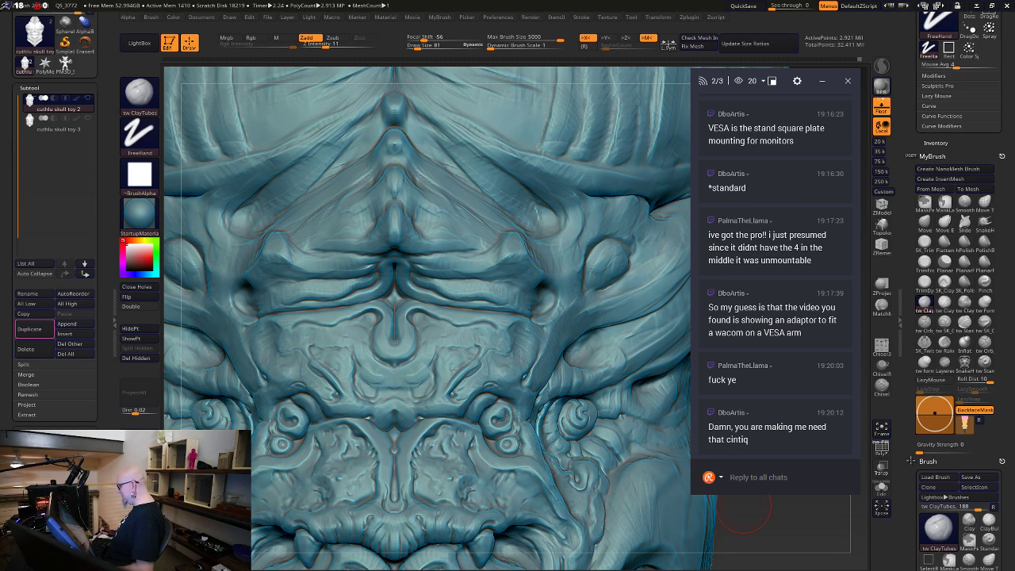
key("Print")
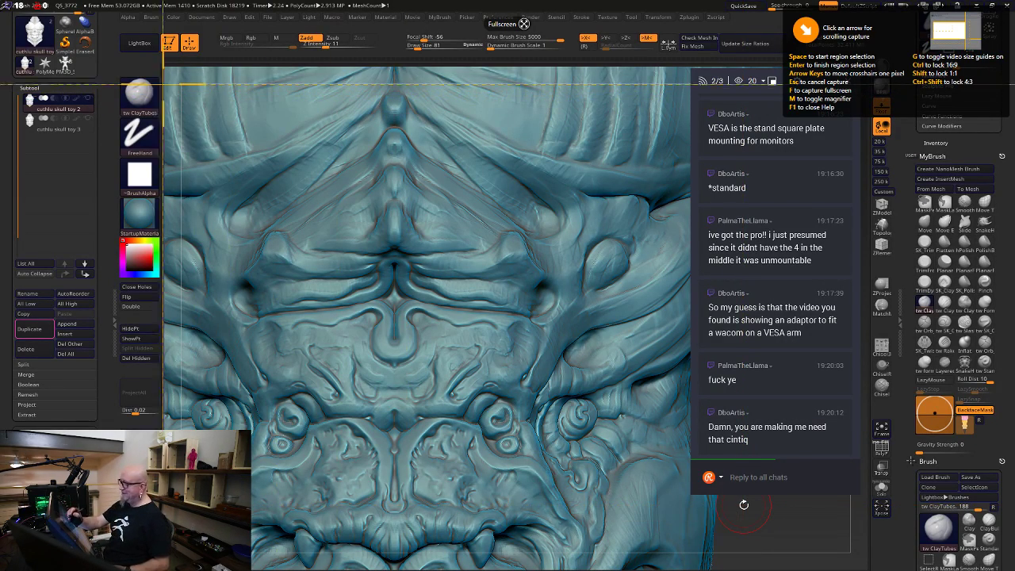
left_click_drag(175, 68, 829, 568)
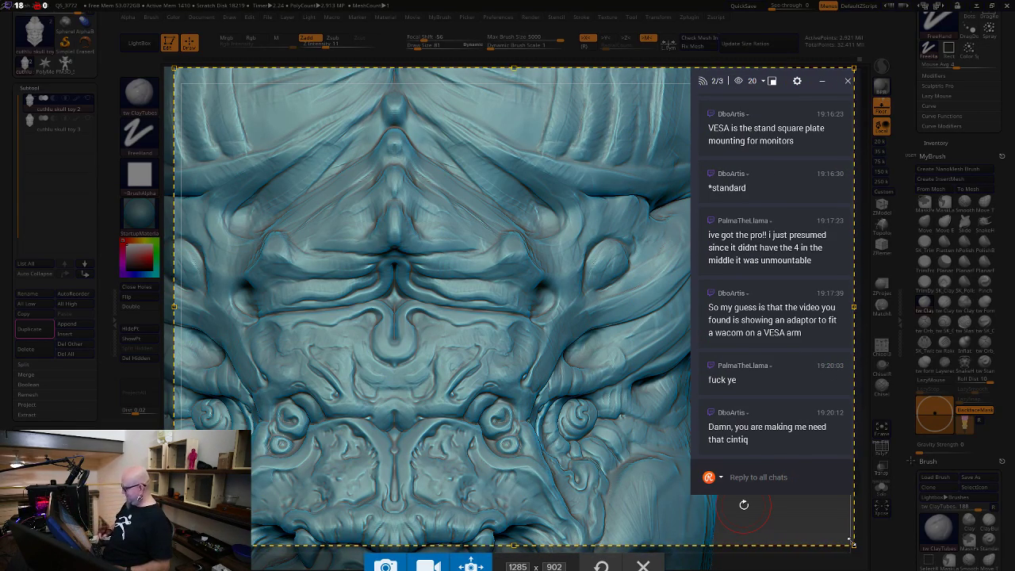
left_click(385, 566)
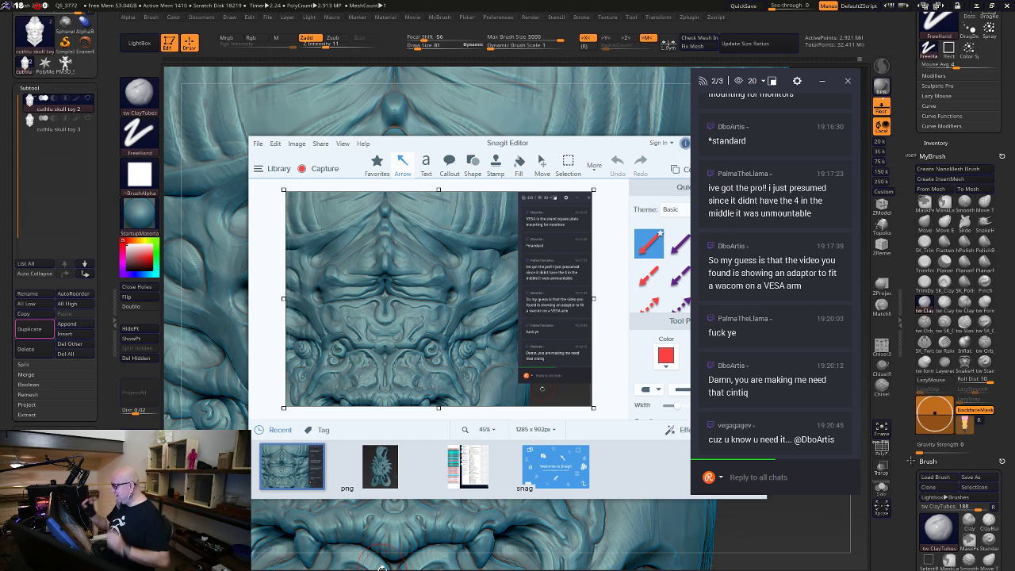
Save the captured screenshot as a JPG image in the Documents Snagit folder
left_click_drag(578, 149, 385, 170)
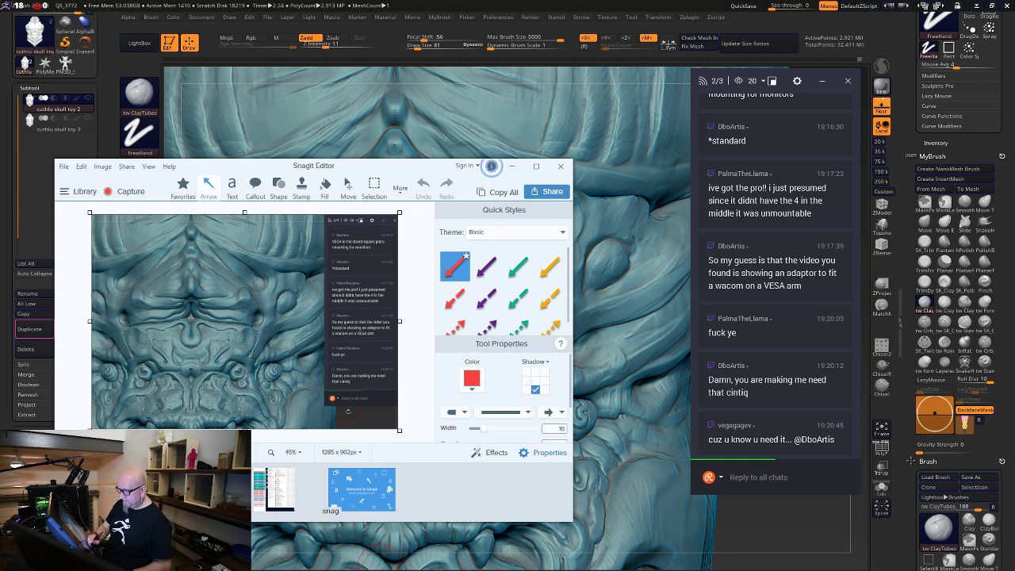
key("ctrl+s")
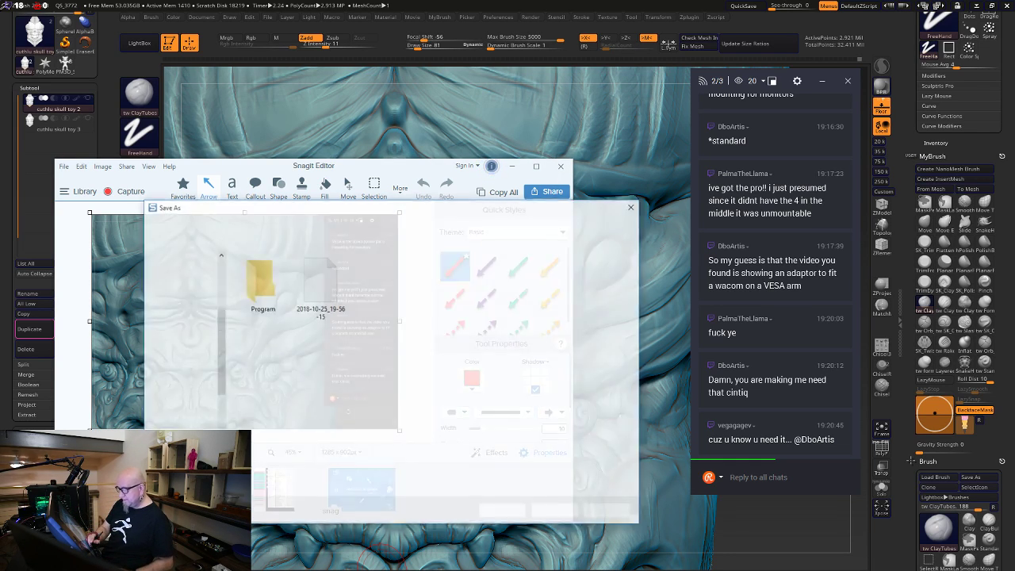
left_click(412, 475)
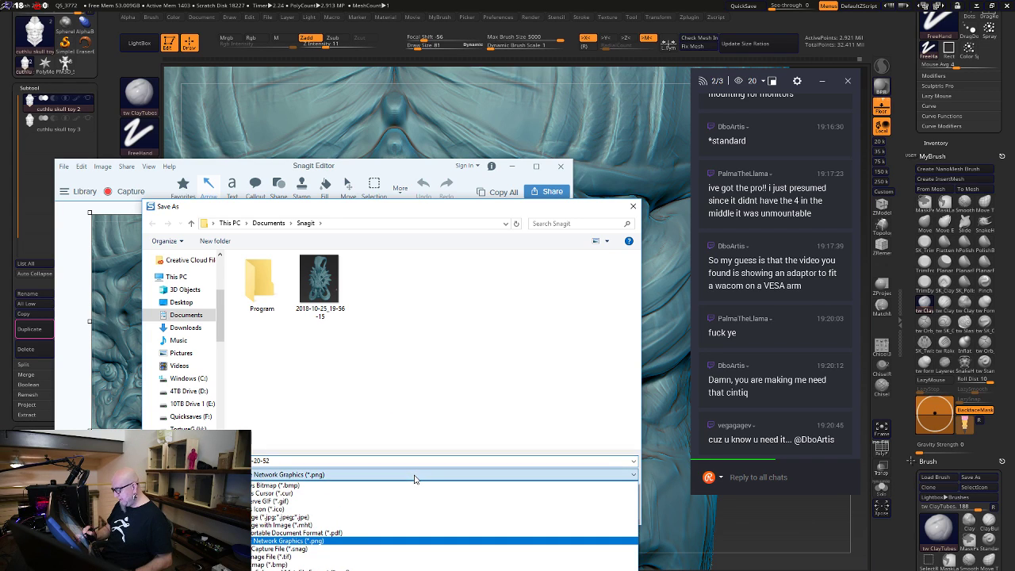
left_click(297, 519)
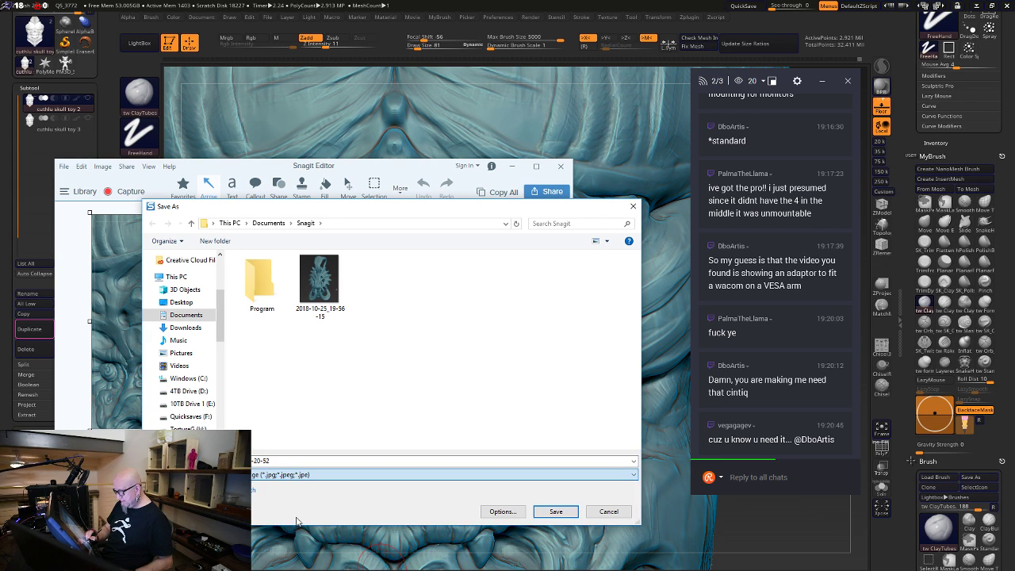
left_click(556, 512)
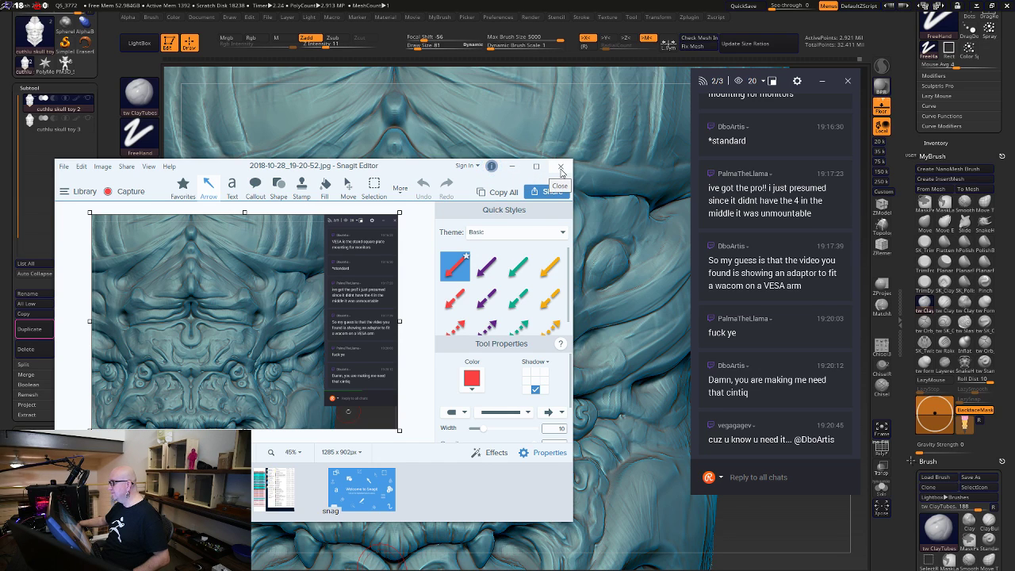
Check Snagit's getting-started task list, dismiss it and close Snagit Editor
left_click(492, 167)
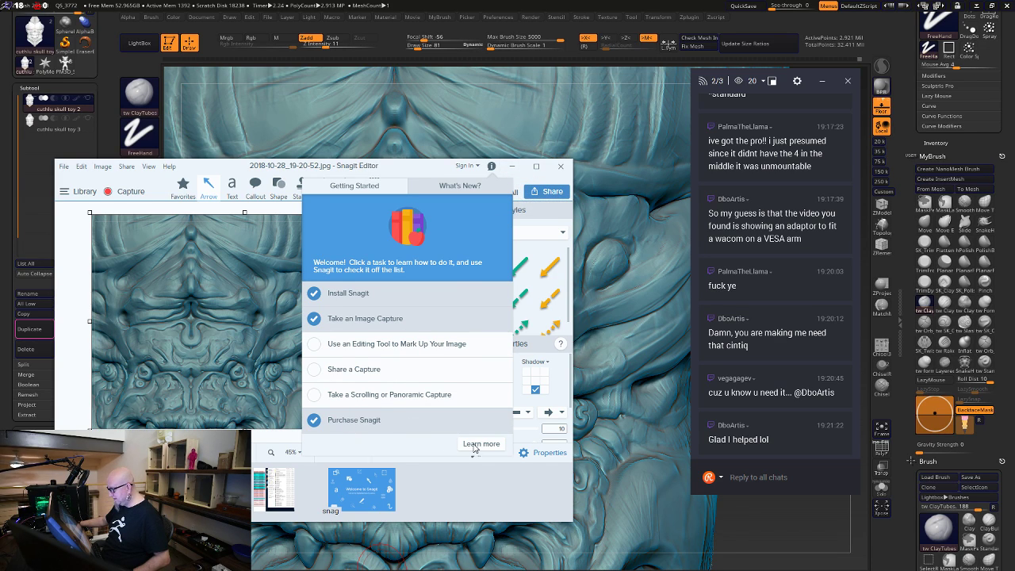
left_click(491, 168)
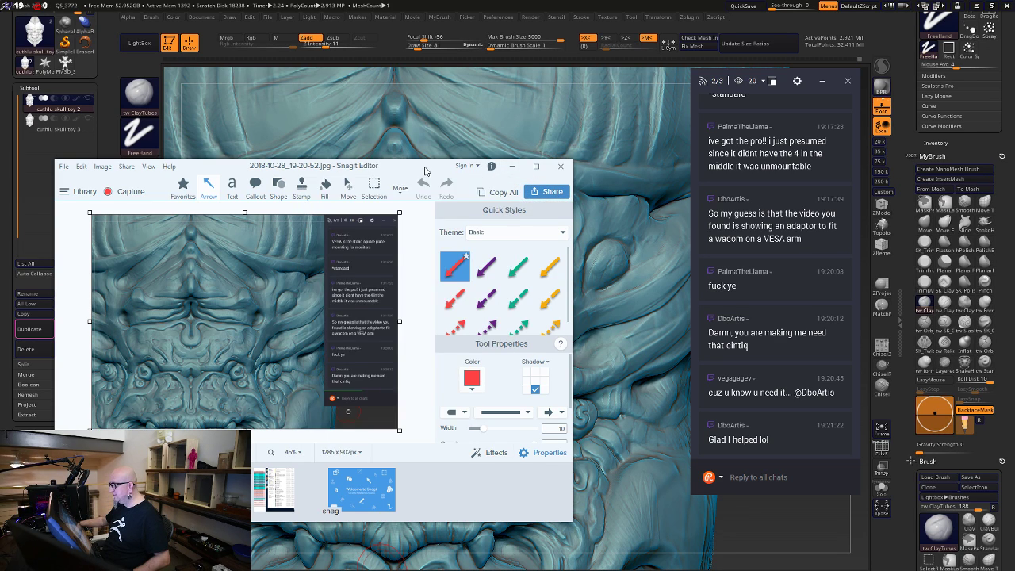
left_click(562, 170)
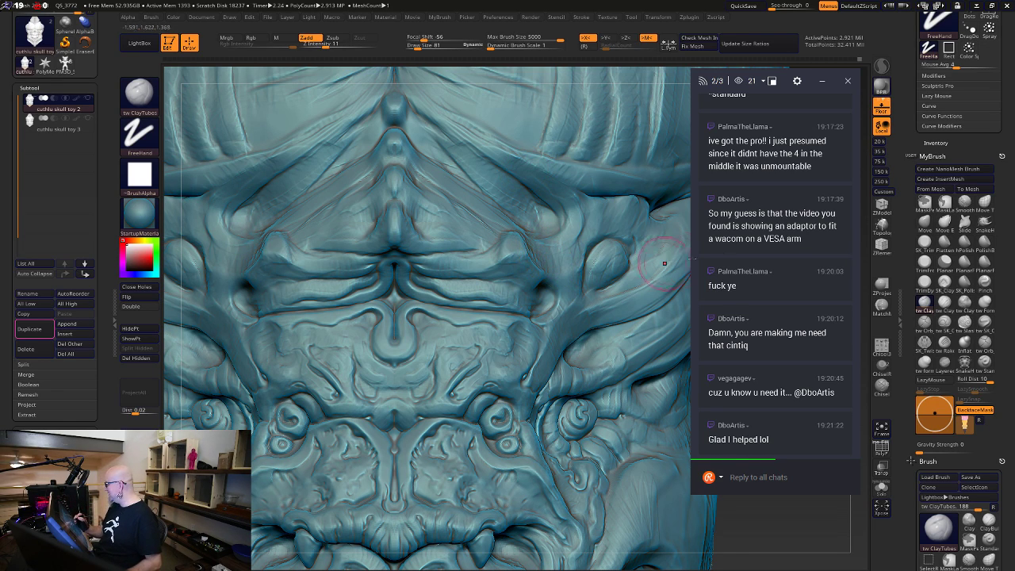
Pull the rounded knobs at the ends of the upper central ridge outward and upward with the Move Elastic brush
left_click(944, 224)
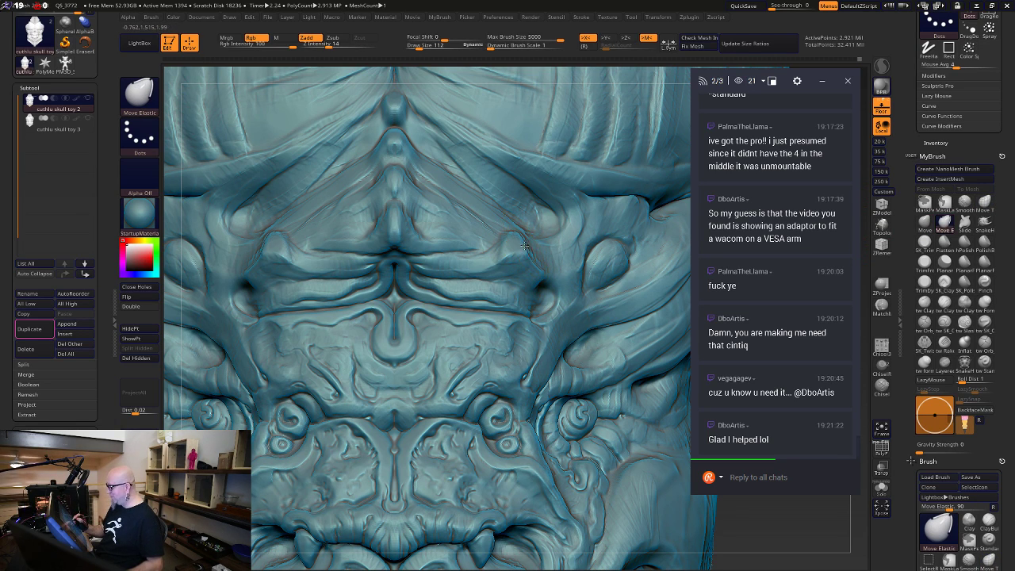
left_click_drag(525, 251, 538, 243)
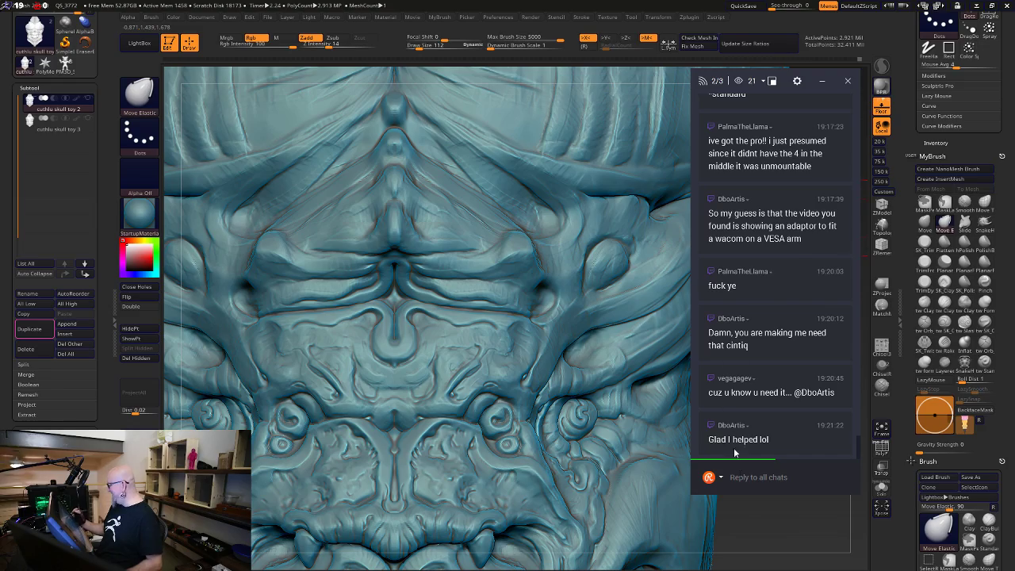
mouse_move(756, 509)
left_mouse_down()
mouse_move(646, 482)
mouse_move(634, 468)
mouse_move(644, 481)
mouse_move(598, 474)
left_mouse_up()
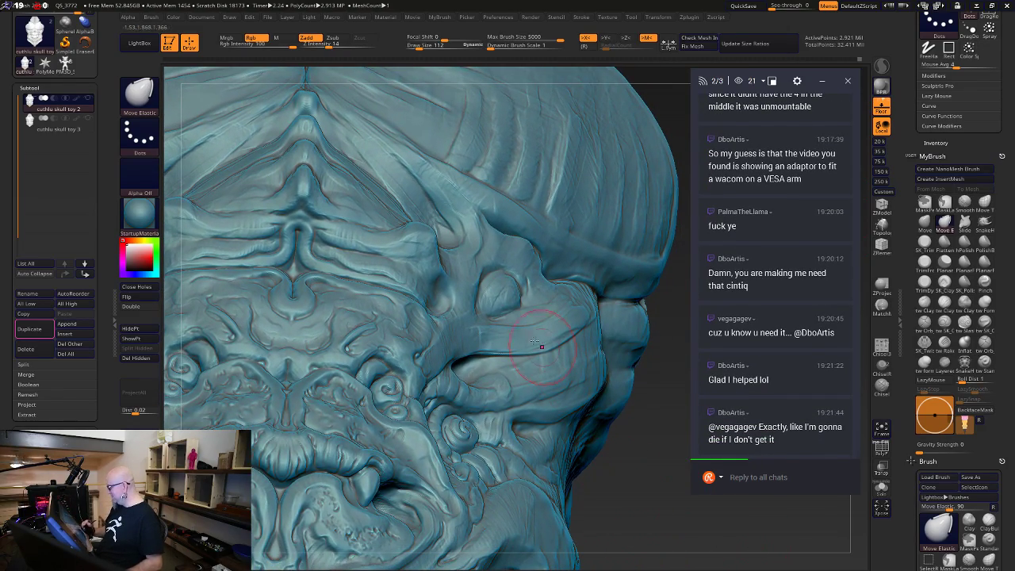
mouse_move(670, 339)
left_mouse_down()
mouse_move(632, 305)
mouse_move(463, 243)
left_mouse_up()
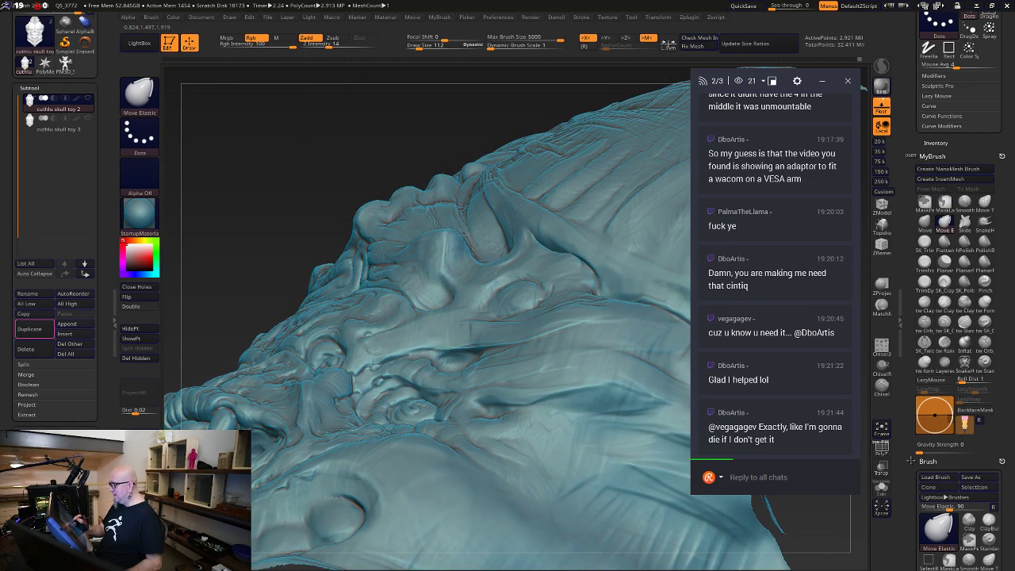
left_click_drag(514, 112, 586, 136)
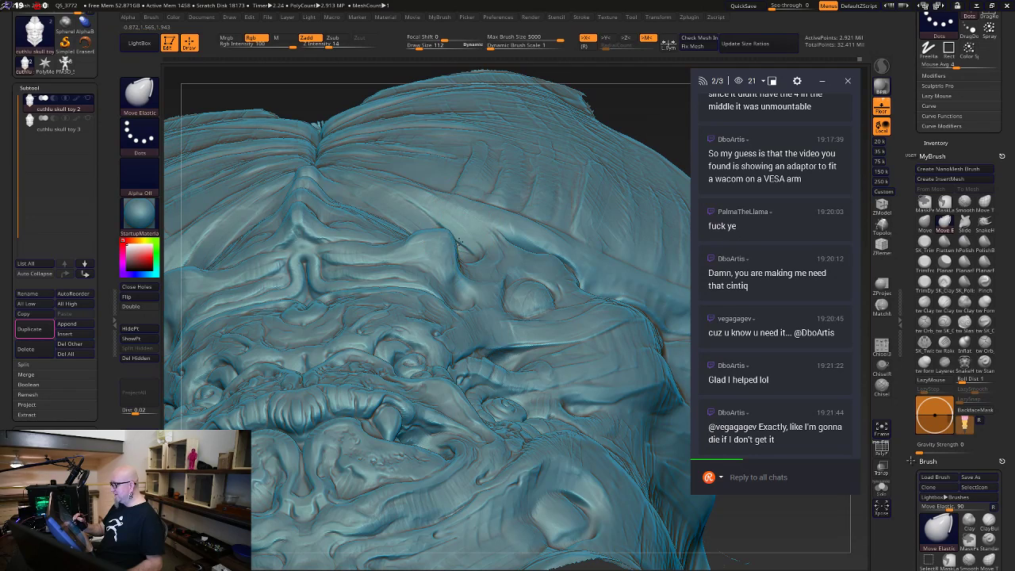
mouse_move(452, 251)
left_mouse_down()
mouse_move(456, 217)
mouse_move(447, 217)
left_mouse_up()
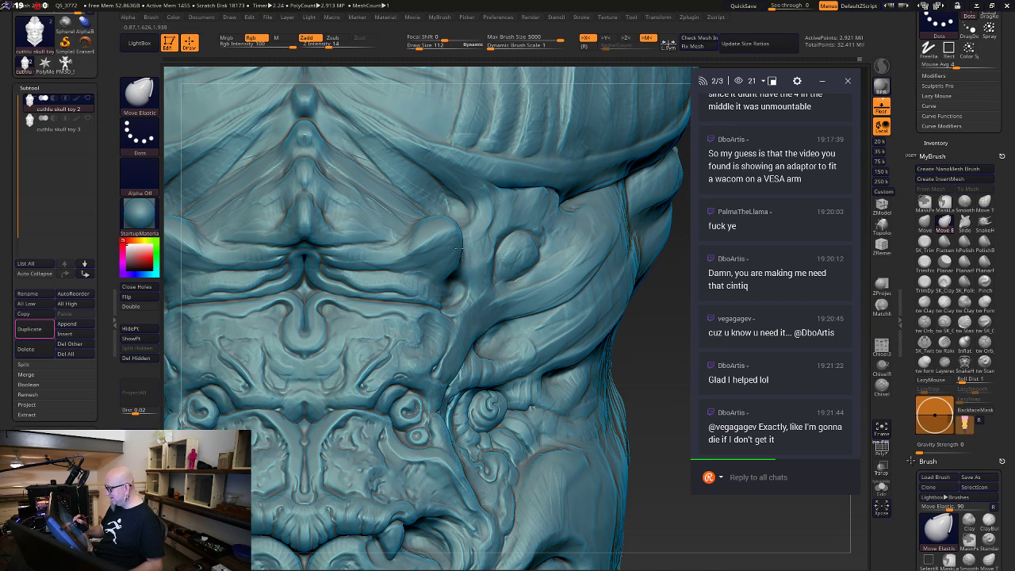
Build up rounded lobes just beneath the ridge's end knobs with the tw ClayTubes brush
left_click_drag(654, 477, 674, 452, "alt")
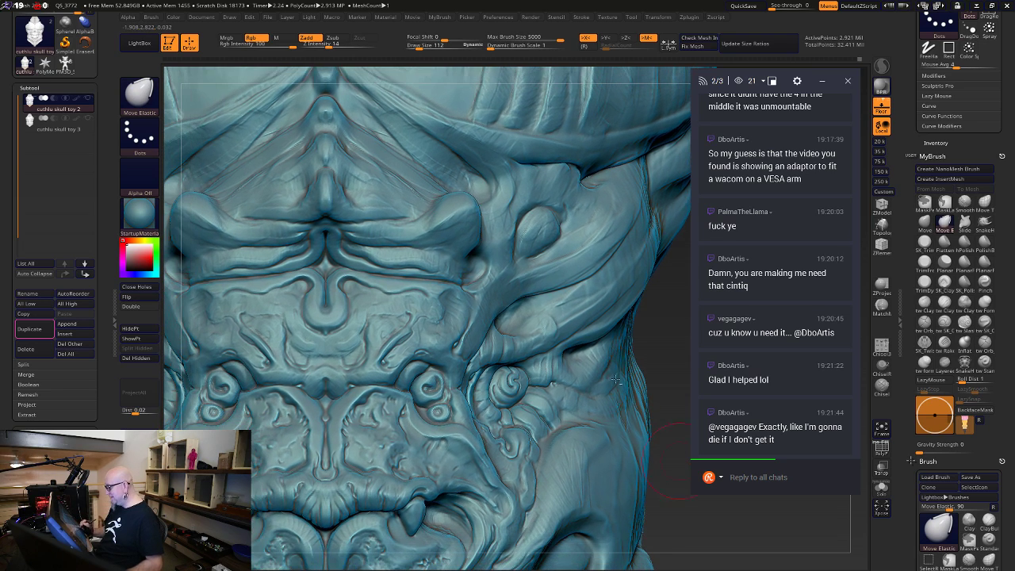
left_click(925, 361)
left_click(925, 305)
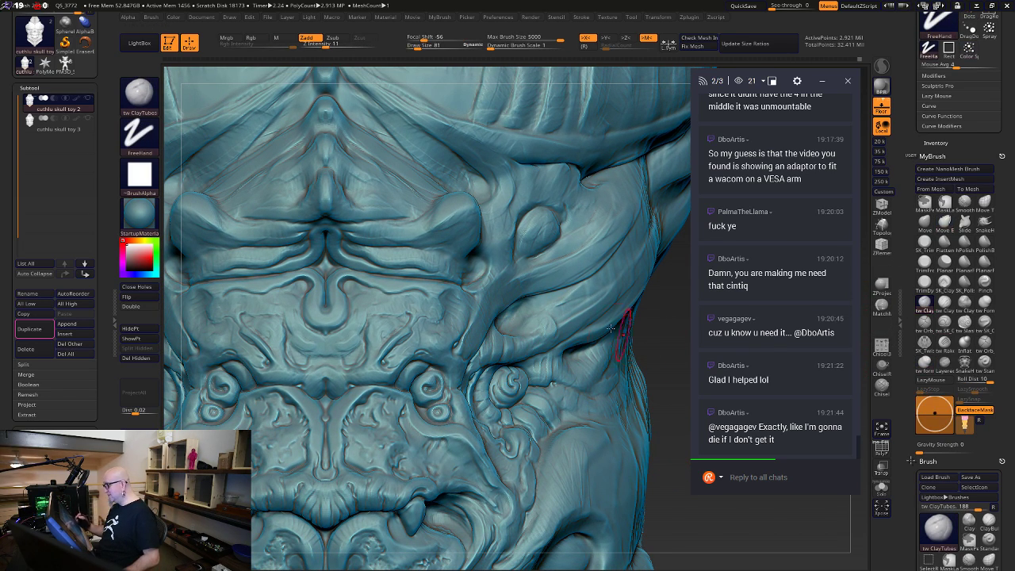
left_click_drag(454, 297, 477, 314)
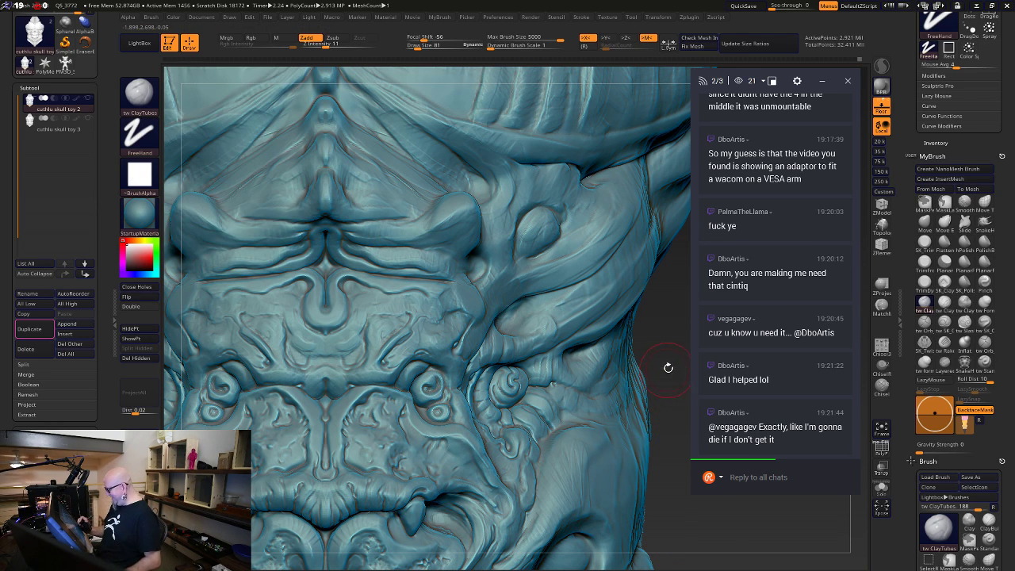
mouse_move(668, 367)
left_mouse_down()
mouse_move(491, 341)
mouse_move(473, 341)
mouse_move(463, 362)
mouse_move(466, 341)
mouse_move(449, 336)
mouse_move(476, 360)
mouse_move(439, 330)
mouse_move(476, 338)
mouse_move(463, 367)
mouse_move(480, 359)
mouse_move(471, 347)
mouse_move(448, 380)
left_mouse_up()
left_click_drag(646, 503, 596, 465, "alt")
mouse_move(429, 306)
left_mouse_down()
mouse_move(406, 346)
mouse_move(396, 310)
mouse_move(382, 325)
mouse_move(374, 314)
mouse_move(412, 286)
mouse_move(434, 306)
left_mouse_up()
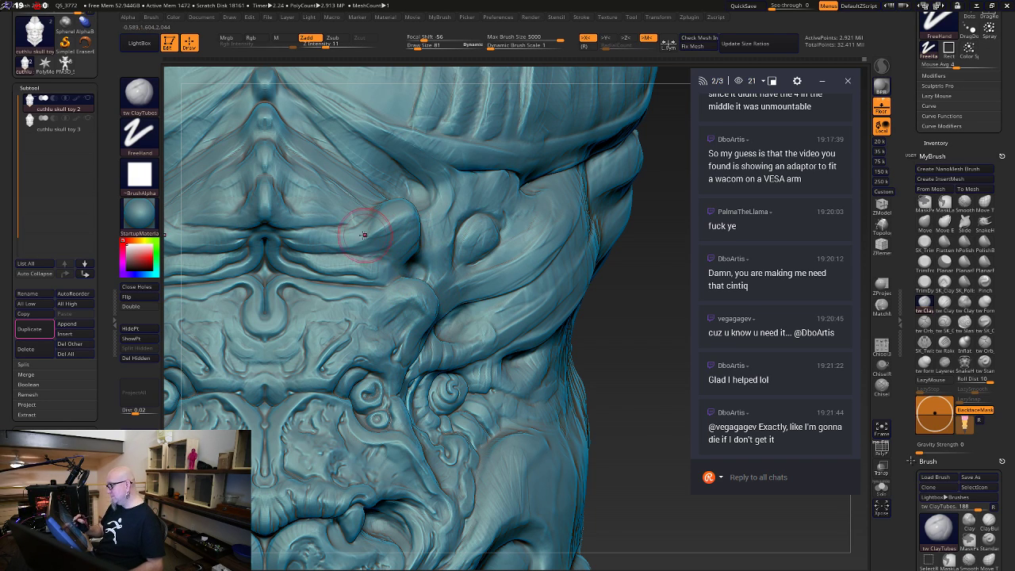
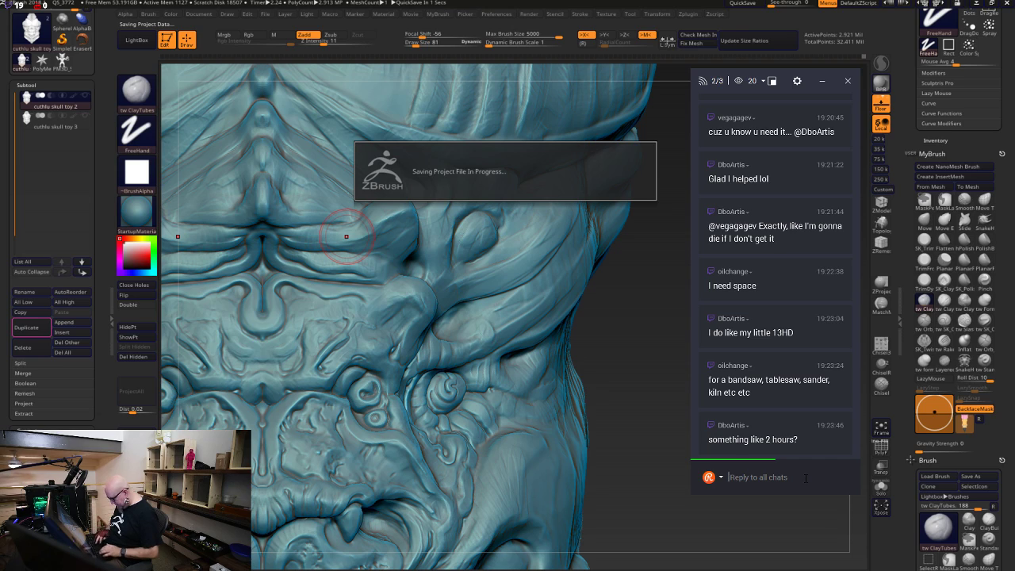
Send the messages "time" and "hmmm" to all stream chats
type("time")
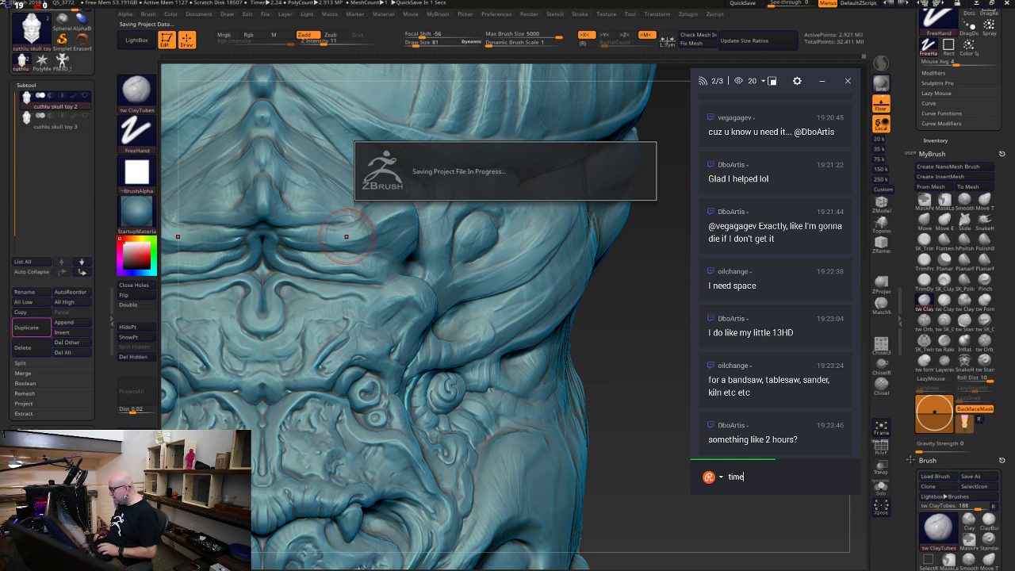
key("Return")
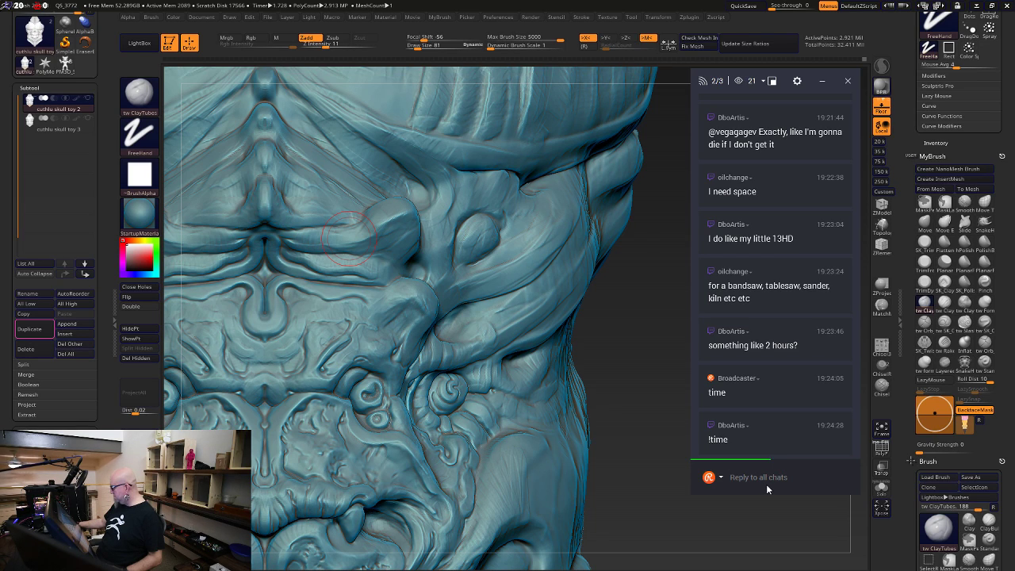
type("hmmm")
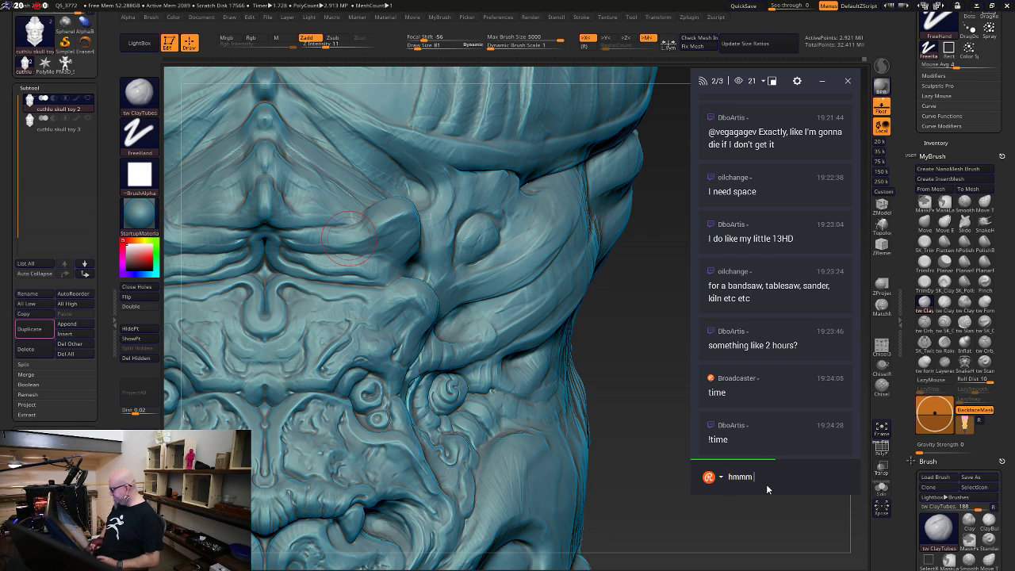
key("Return")
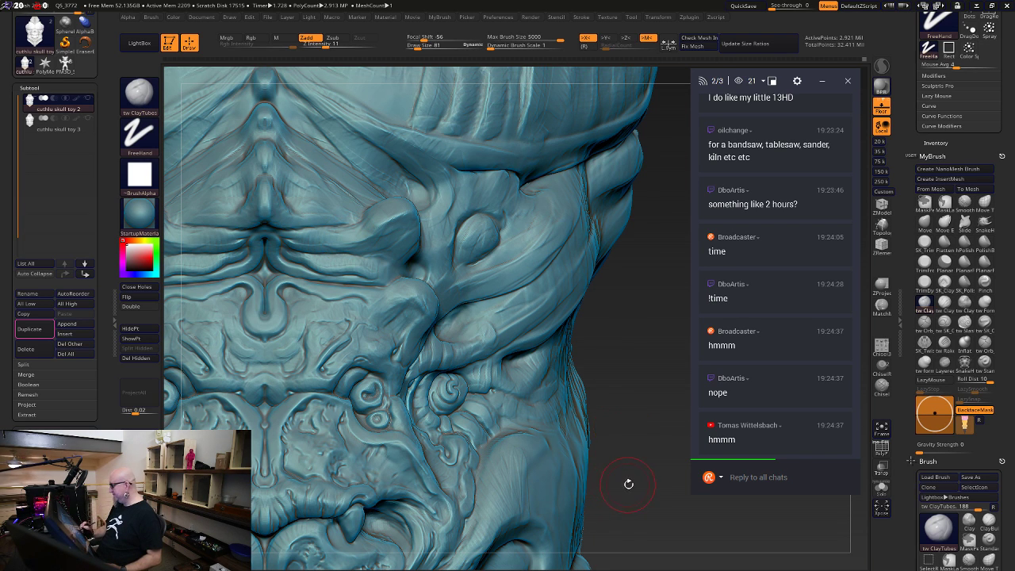
mouse_move(627, 480)
left_mouse_down()
mouse_move(648, 475)
mouse_move(613, 489)
mouse_move(651, 490)
mouse_move(677, 512)
mouse_move(610, 419)
mouse_move(632, 423)
mouse_move(609, 439)
left_mouse_up()
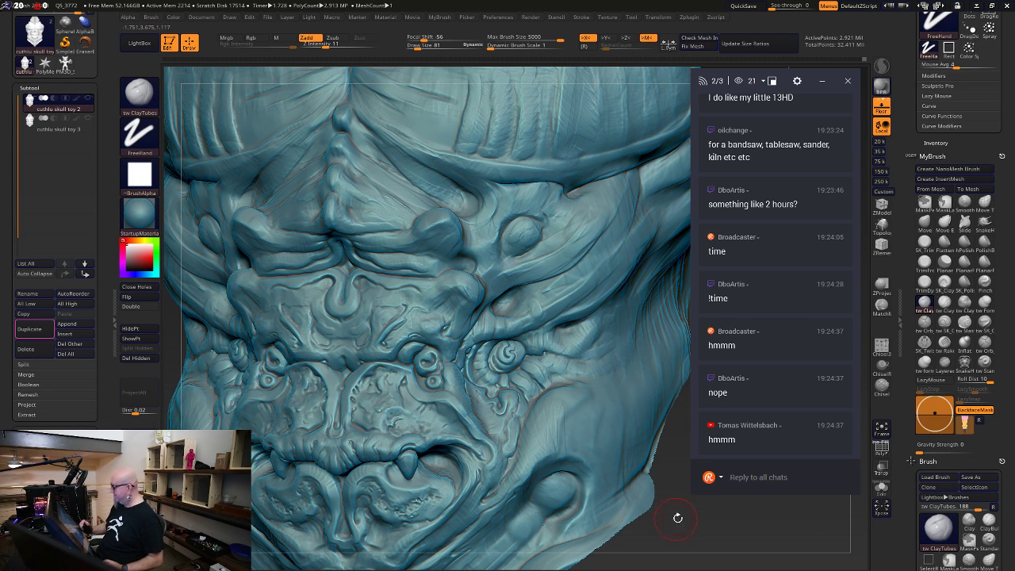
Build up the surface around the abdominal face's eyes and outer cheeks with symmetrical ClayTubes strokes
left_click_drag(677, 519, 659, 473)
left_click_drag(656, 532, 635, 523)
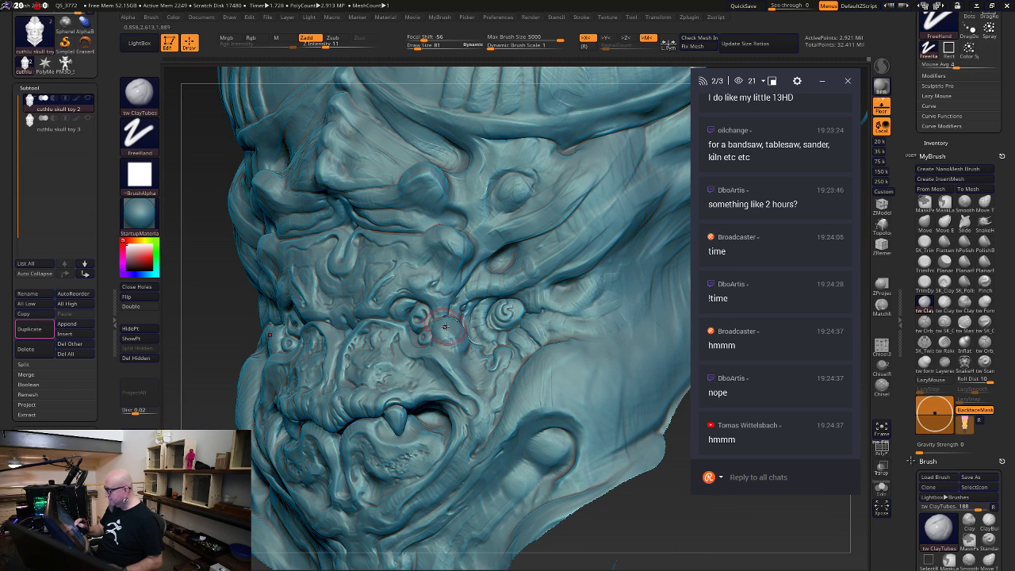
mouse_move(445, 327)
left_mouse_down()
mouse_move(463, 346)
mouse_move(449, 339)
mouse_move(454, 367)
mouse_move(448, 350)
mouse_move(476, 393)
left_mouse_up()
mouse_move(619, 520)
left_mouse_down("shift")
mouse_move(630, 505)
mouse_move(688, 513)
left_mouse_up("shift")
mouse_move(511, 354)
left_mouse_down()
mouse_move(500, 333)
mouse_move(474, 361)
mouse_move(511, 342)
mouse_move(511, 373)
mouse_move(519, 349)
left_mouse_up()
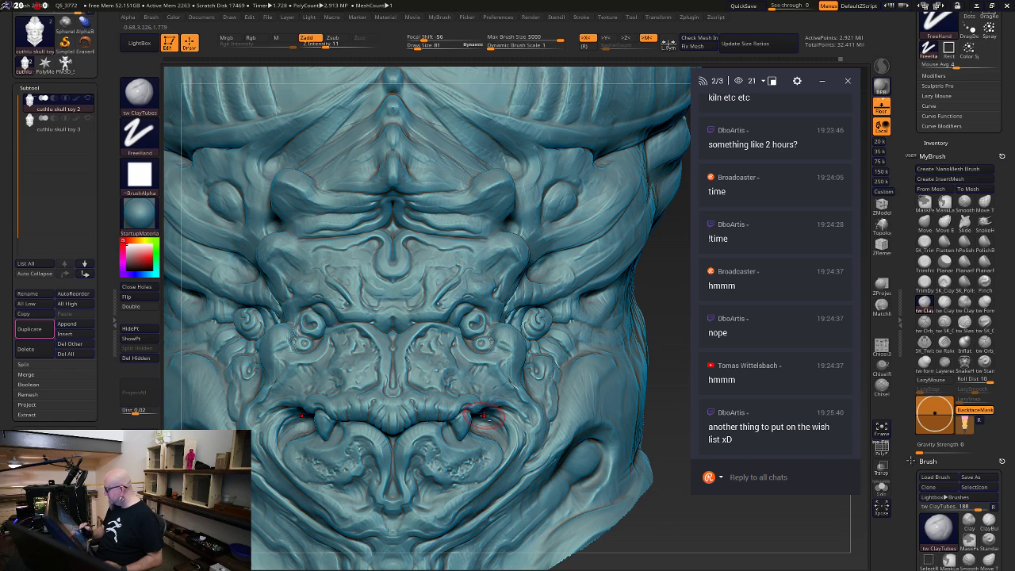
Fill the face's spiral eye details into smooth rounded forms and soften the neighbouring cheek and brow surfaces
mouse_move(516, 347)
left_mouse_down()
mouse_move(516, 380)
mouse_move(495, 363)
mouse_move(523, 400)
left_mouse_up()
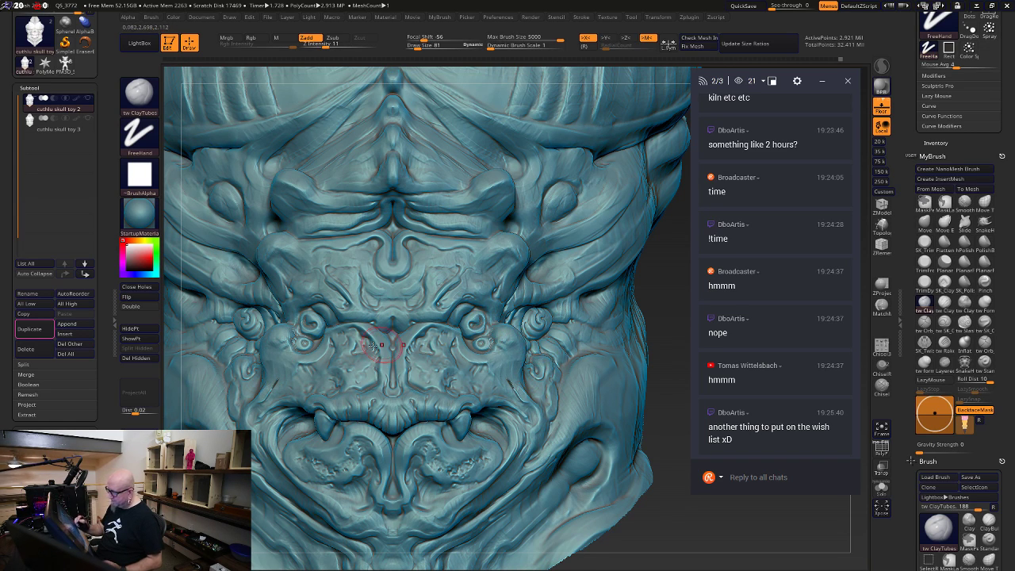
mouse_move(472, 349)
left_mouse_down()
mouse_move(504, 325)
mouse_move(474, 348)
mouse_move(497, 320)
mouse_move(485, 318)
mouse_move(479, 346)
mouse_move(485, 333)
left_mouse_up()
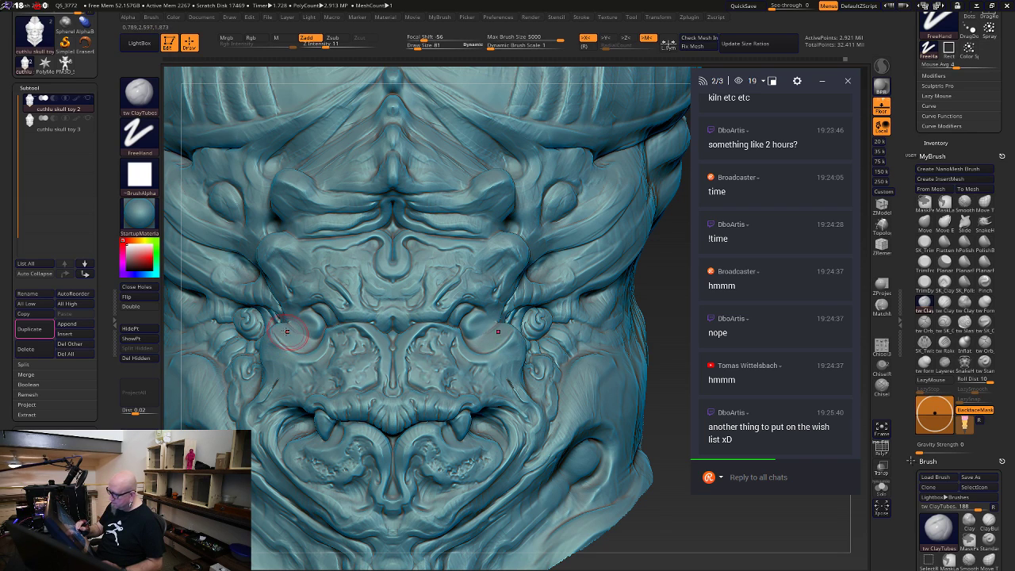
mouse_move(527, 337)
left_mouse_down()
mouse_move(514, 333)
mouse_move(511, 363)
left_mouse_up()
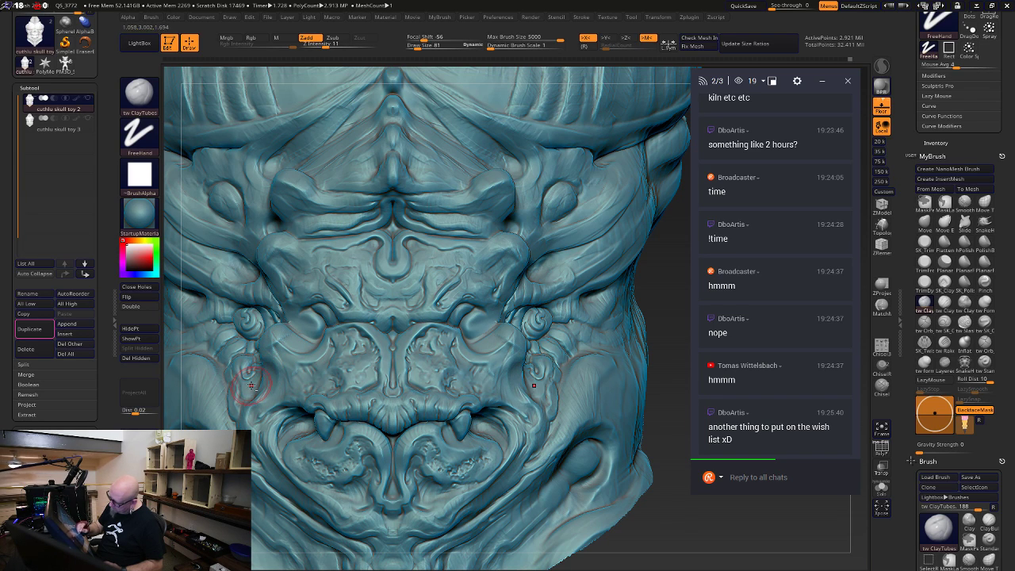
left_click_drag(518, 272, 511, 291, "shift")
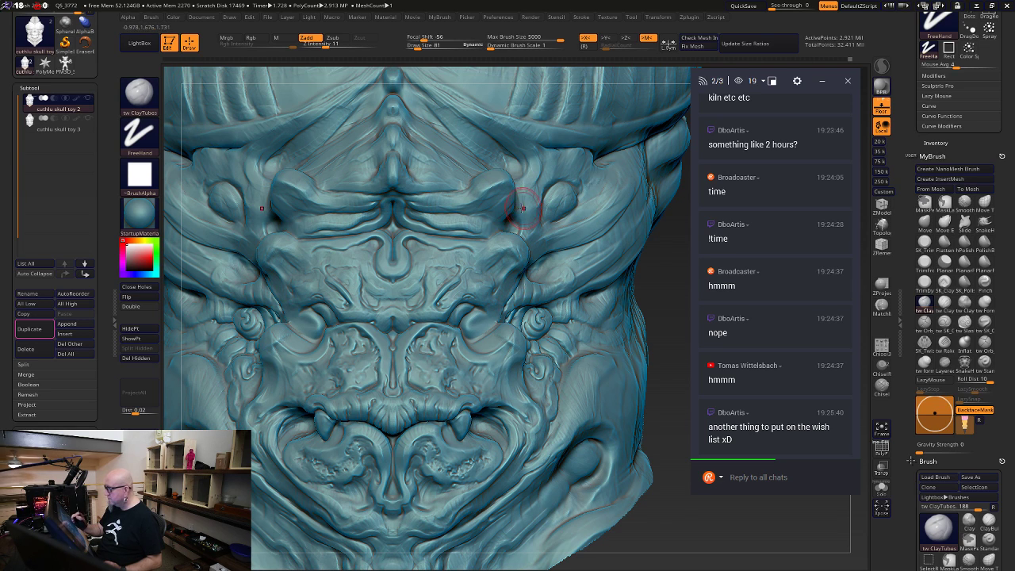
Review the whole torso, then build up rounded bulges beside the oval shapes on the ribs below the chest
left_click_drag(708, 532, 622, 422, "alt")
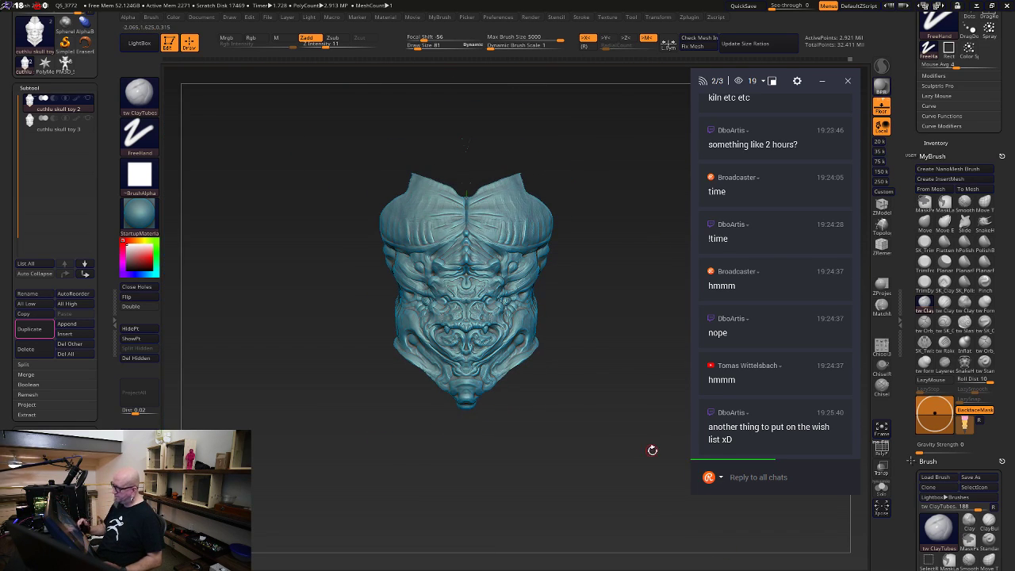
left_click_drag(650, 463, 625, 401)
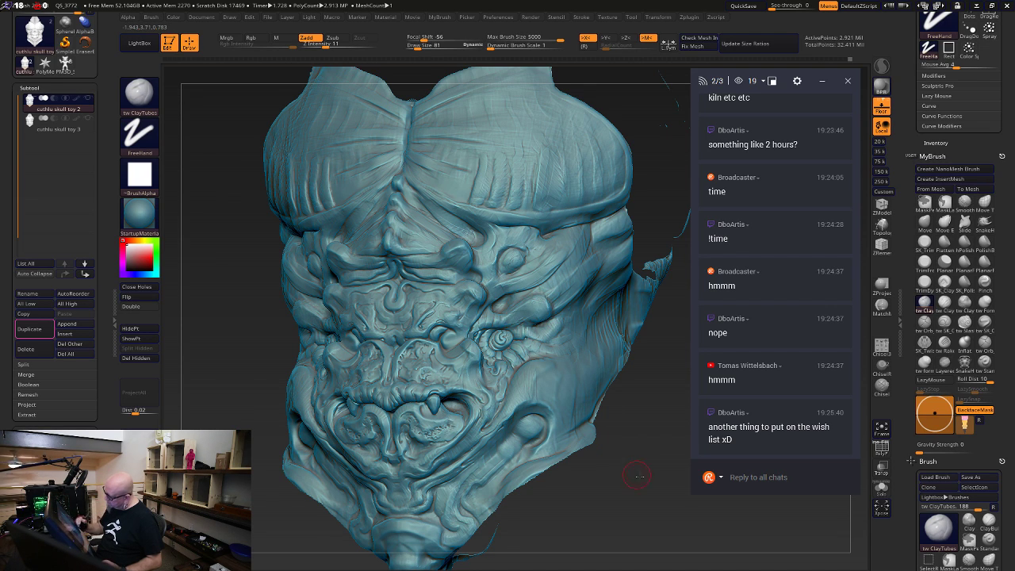
left_click_drag(637, 475, 627, 445, "shift")
left_click_drag(600, 337, 604, 375, "alt")
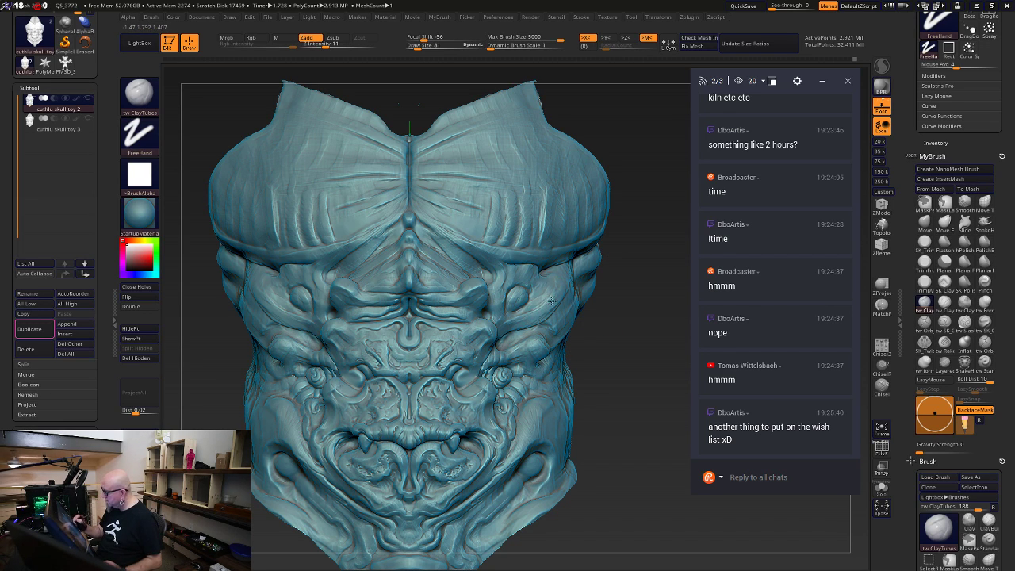
mouse_move(552, 301)
left_mouse_down()
mouse_move(547, 287)
mouse_move(542, 306)
mouse_move(546, 275)
mouse_move(552, 303)
mouse_move(548, 293)
left_mouse_up()
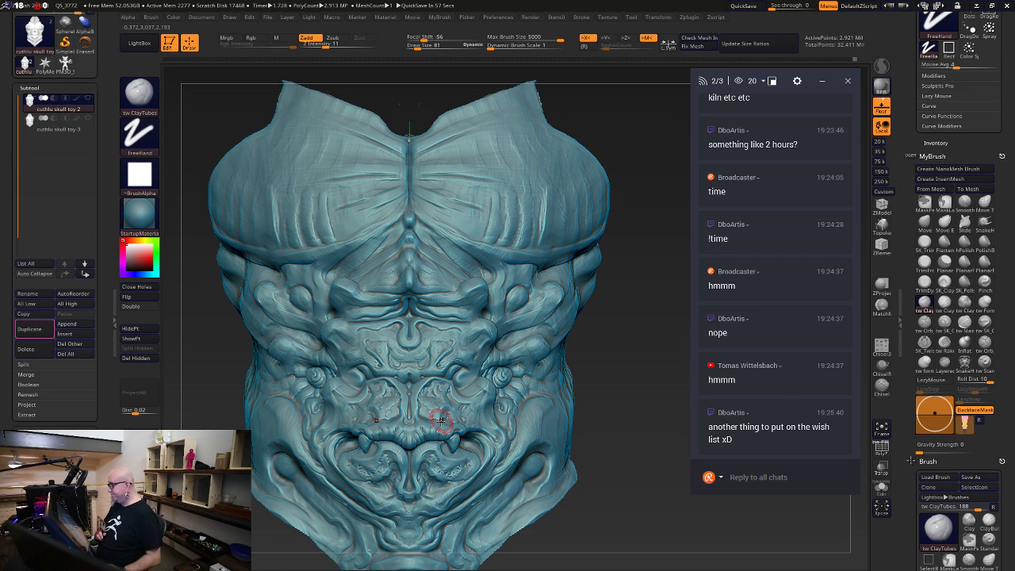
mouse_move(591, 392)
left_mouse_down()
mouse_move(597, 409)
mouse_move(608, 356)
left_mouse_up()
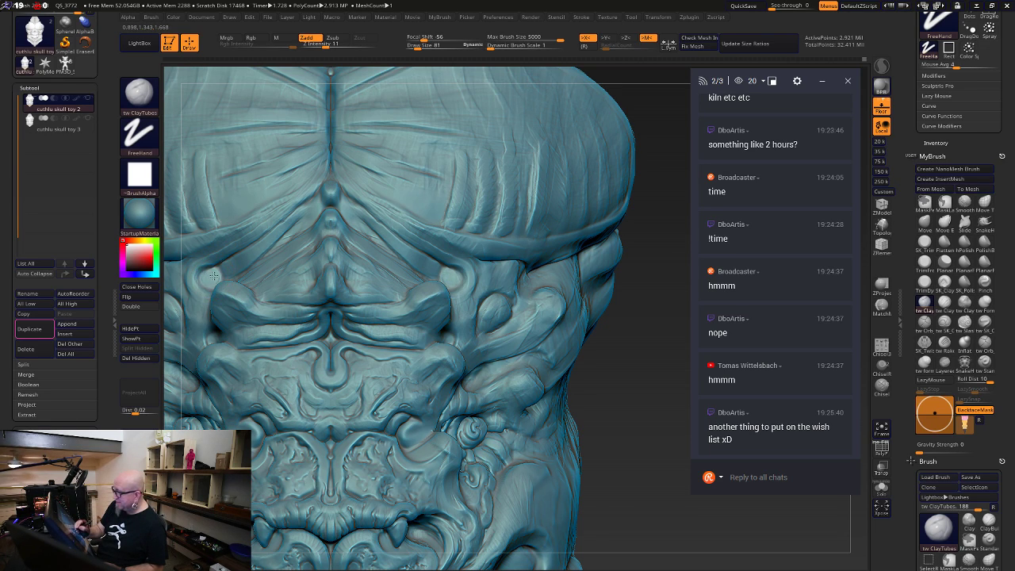
Sculpt a small round knob on each side just below the chest edge, above the horn-like brow ends
left_click_drag(211, 277, 208, 282)
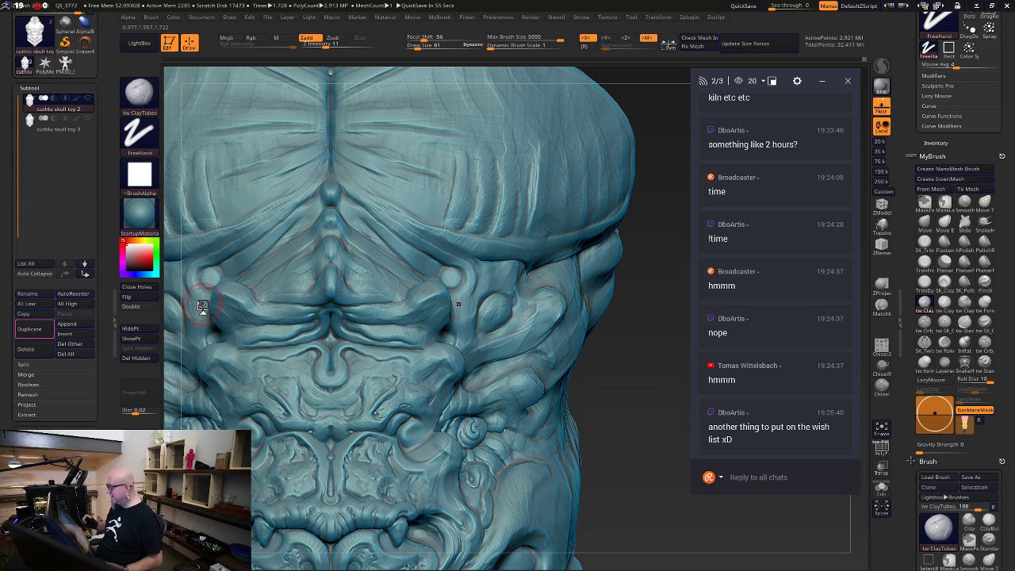
left_click_drag(626, 471, 423, 359)
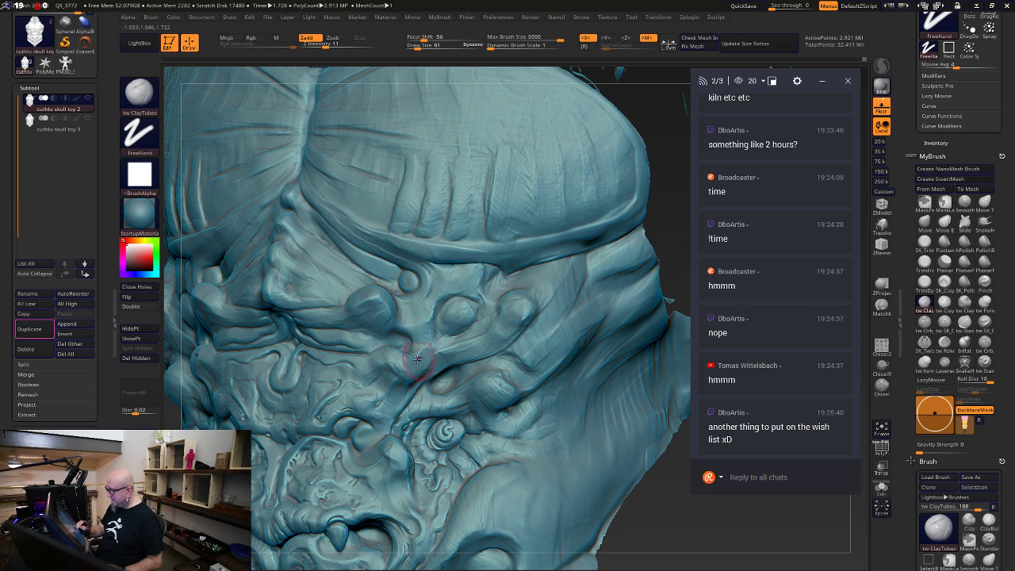
mouse_move(698, 520)
left_mouse_down()
mouse_move(639, 519)
mouse_move(571, 484)
left_mouse_up()
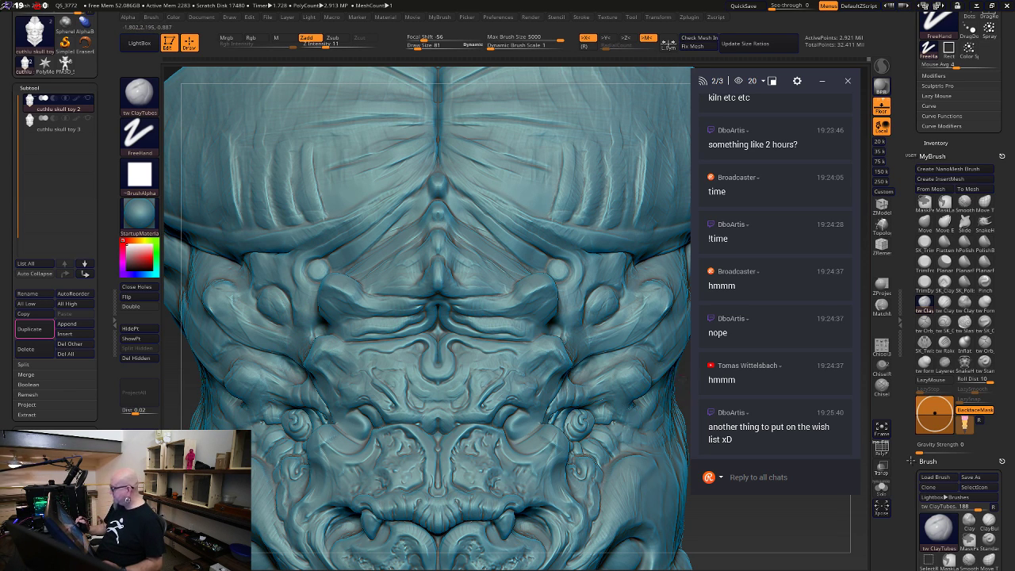
Refine the folds on the torso's sides from several angles and smooth the area between the eye and the spiral
left_click_drag(676, 373, 594, 357)
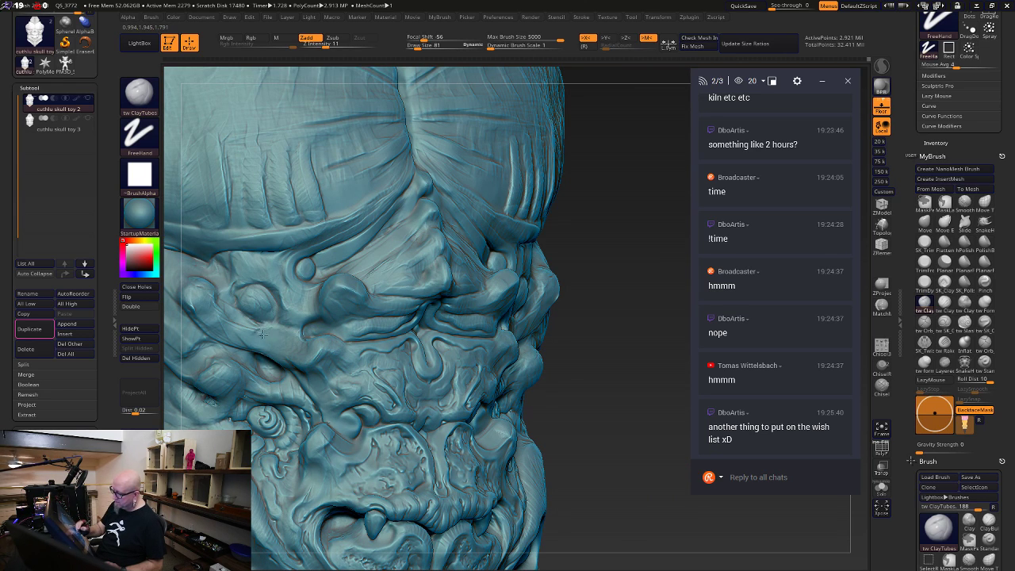
mouse_move(574, 304)
left_mouse_down()
mouse_move(596, 224)
mouse_move(311, 386)
left_mouse_up()
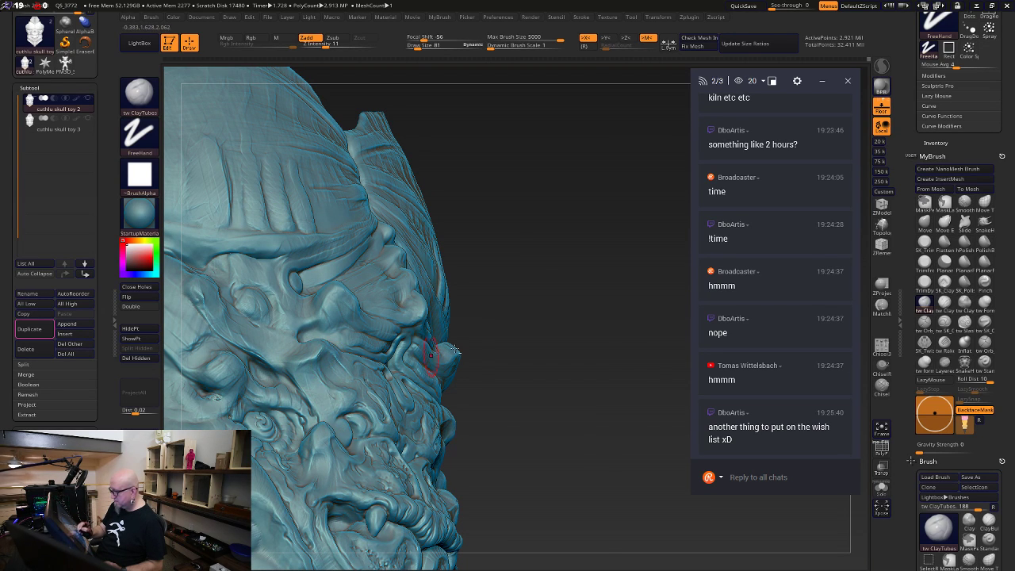
left_click_drag(617, 317, 596, 316, "shift")
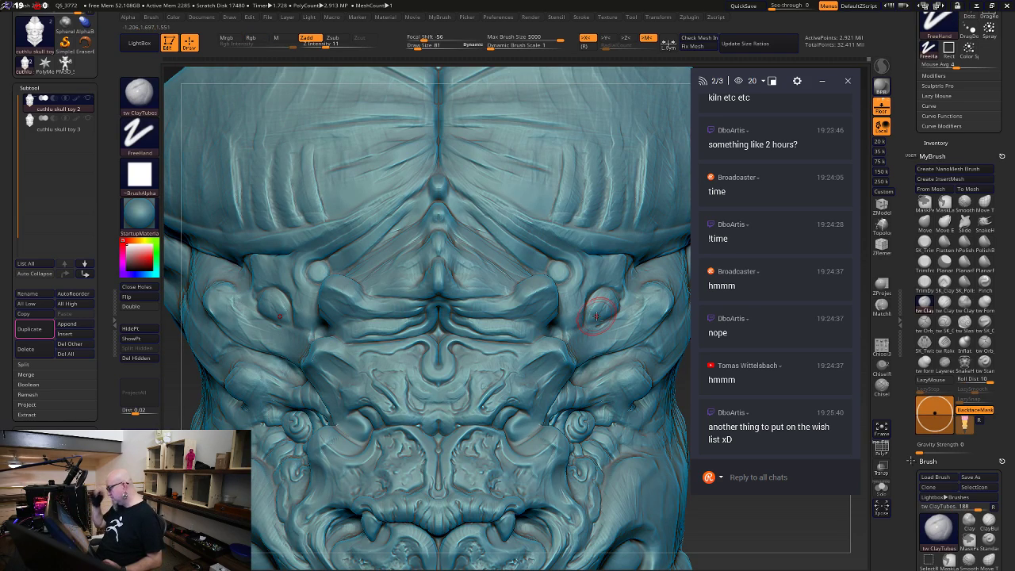
mouse_move(734, 529)
left_mouse_down()
mouse_move(630, 479)
mouse_move(675, 521)
left_mouse_up()
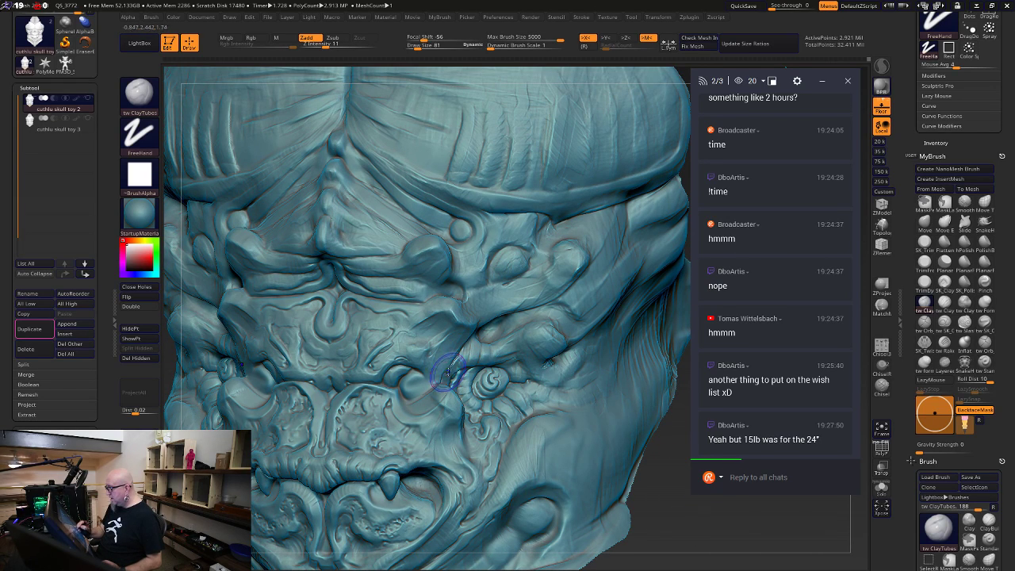
key("shift")
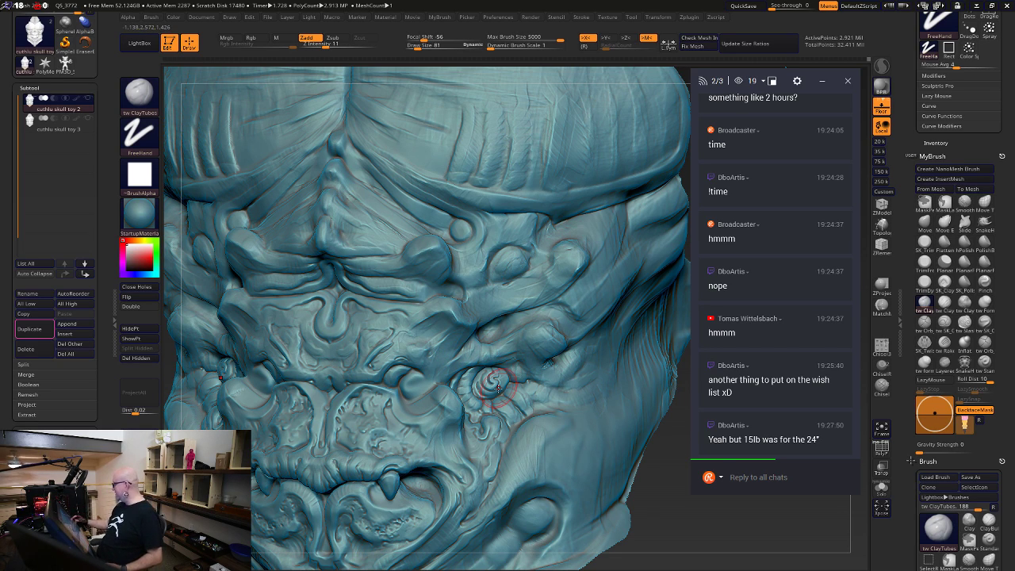
Switch to the Chrome browser and check the Cintiq 27QHD touch specifications for size and weight on the Wacom site
key("super")
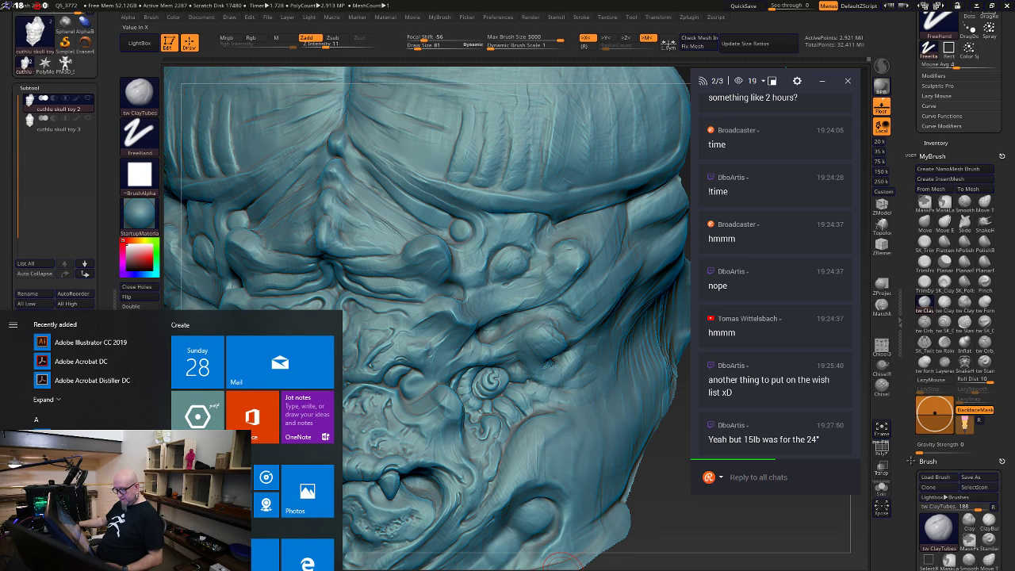
key("alt+Tab")
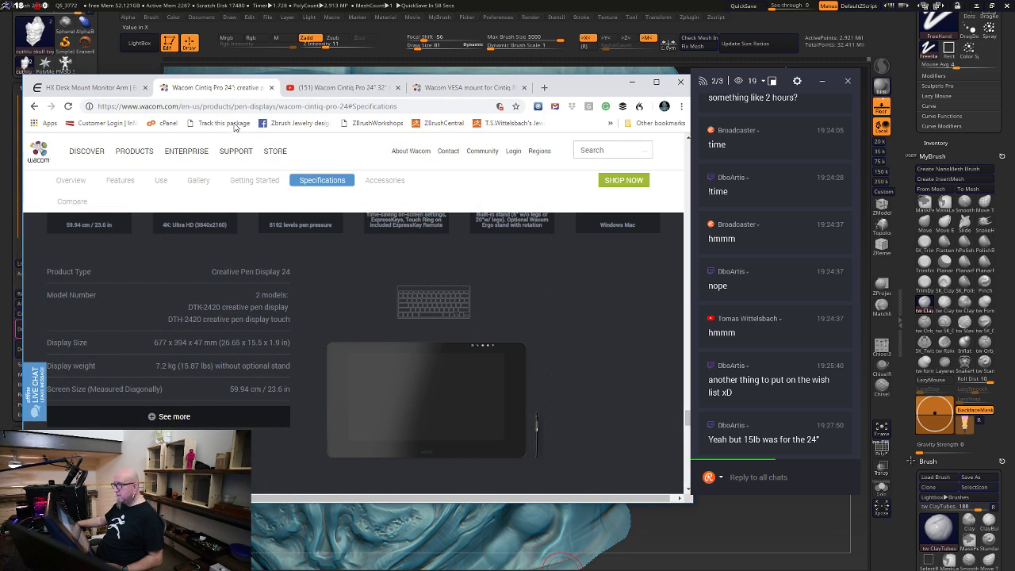
left_click(133, 153)
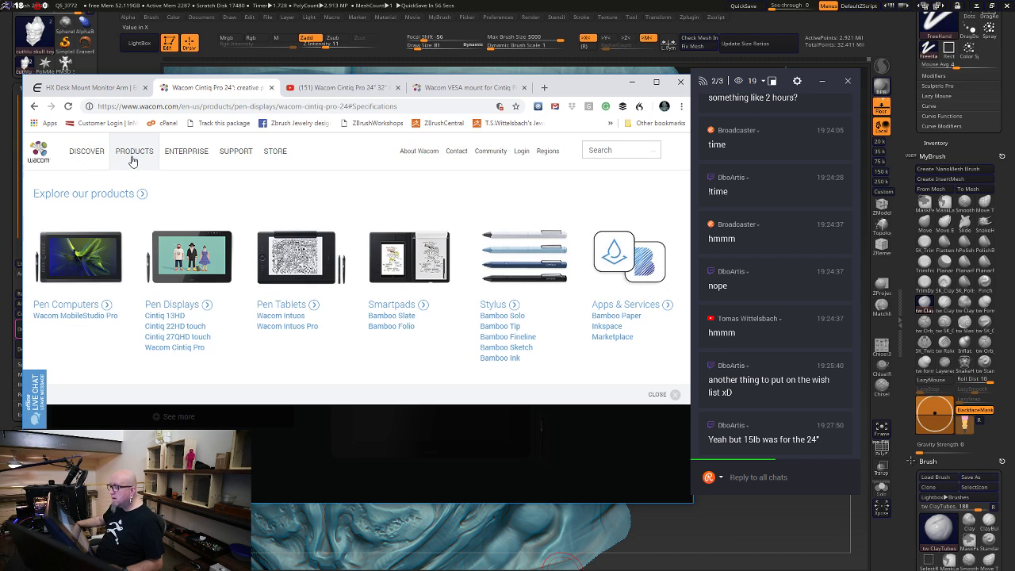
left_click(174, 337)
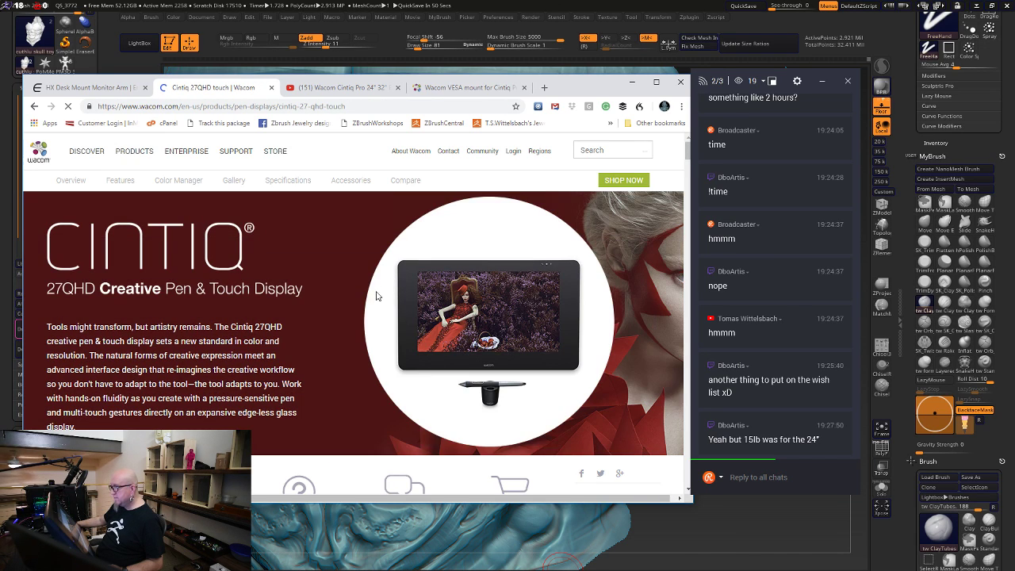
left_click(293, 188)
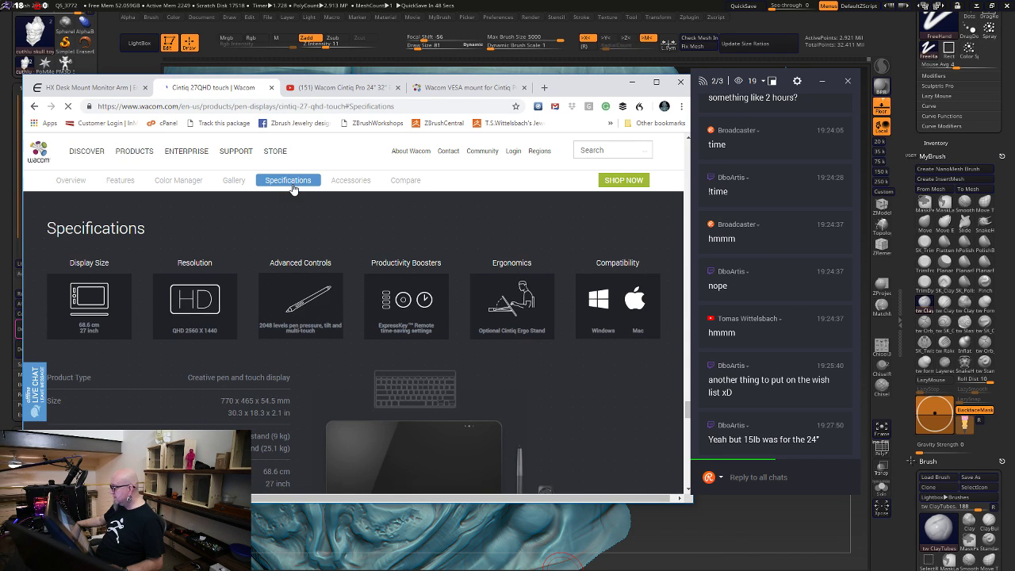
scroll(210, 366, "down", 2)
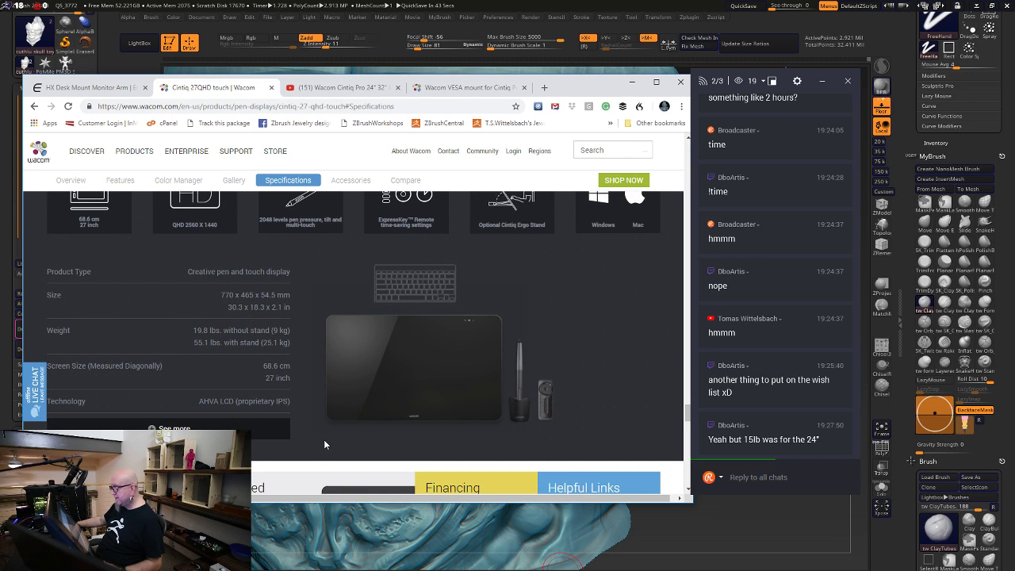
scroll(346, 432, "up", 4)
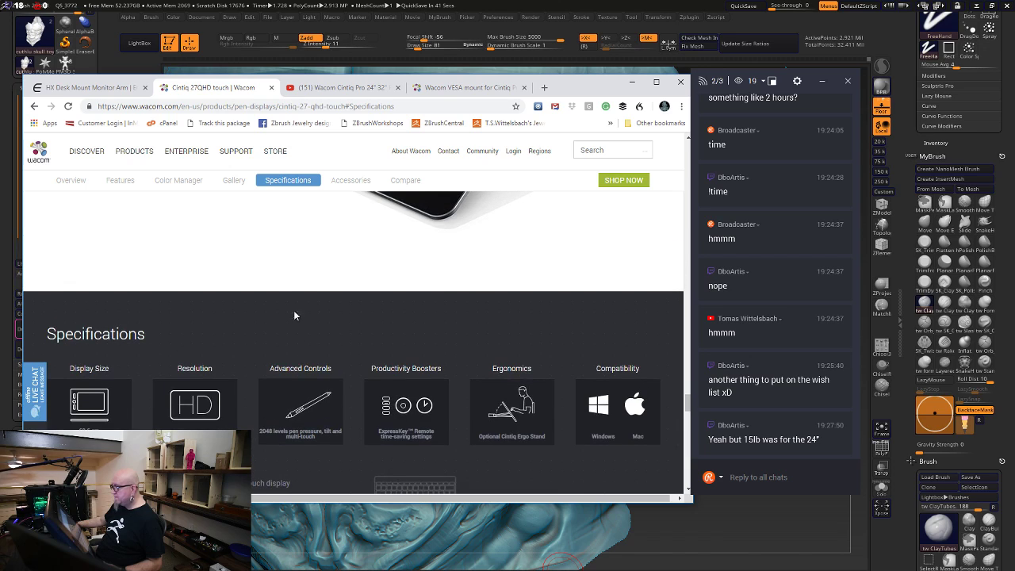
Open Wacom's Pen Displays overview and compare the available Cintiq Pro and Cintiq HD models
left_click(242, 154)
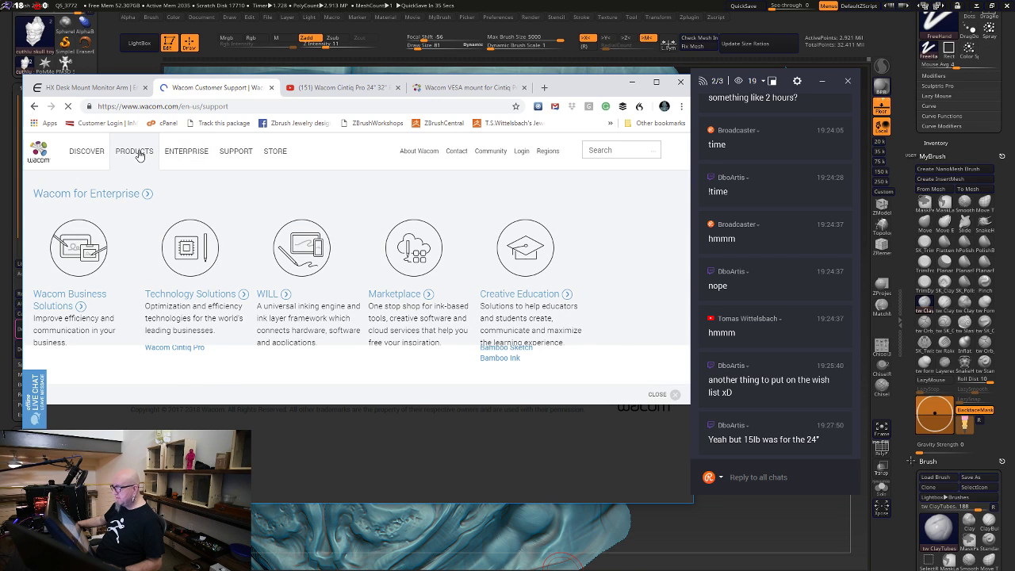
mouse_move(139, 153)
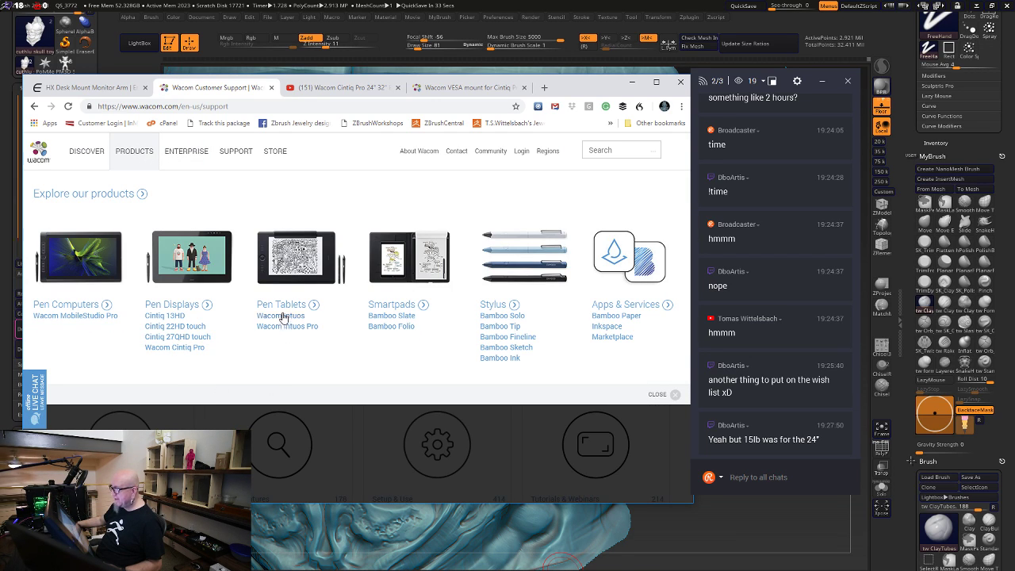
left_click(172, 308)
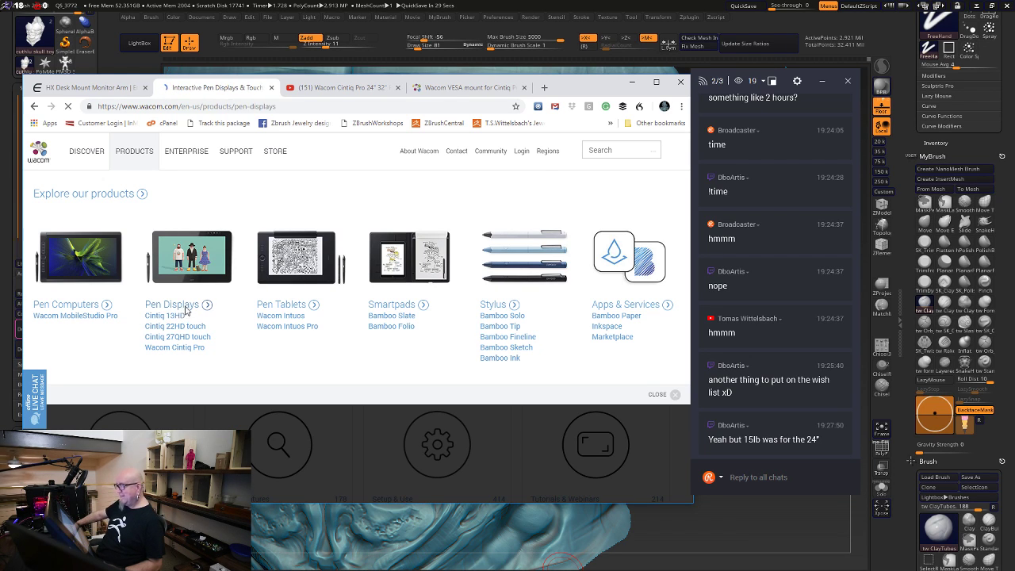
scroll(294, 356, "down", 5)
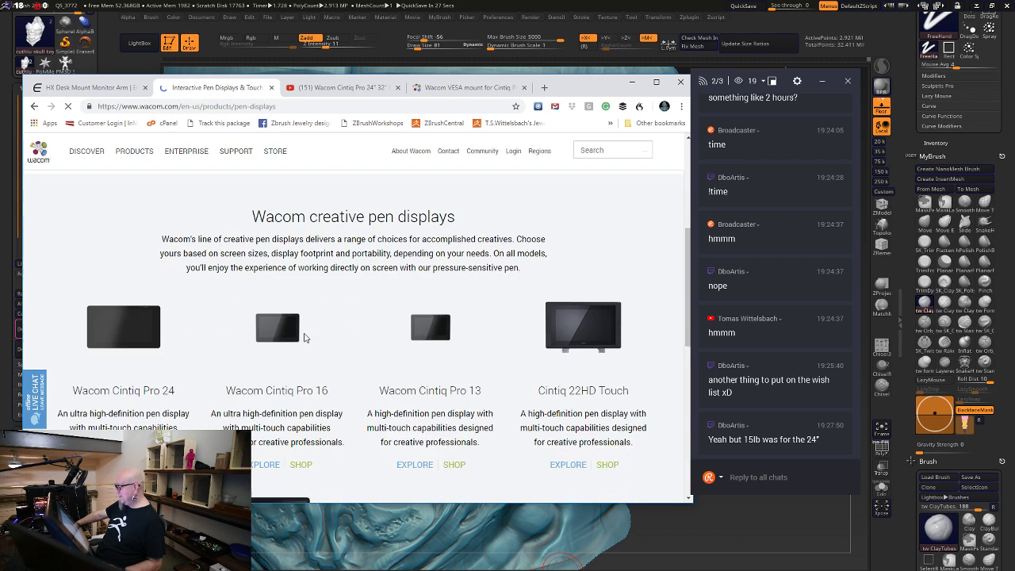
scroll(206, 290, "down", 5)
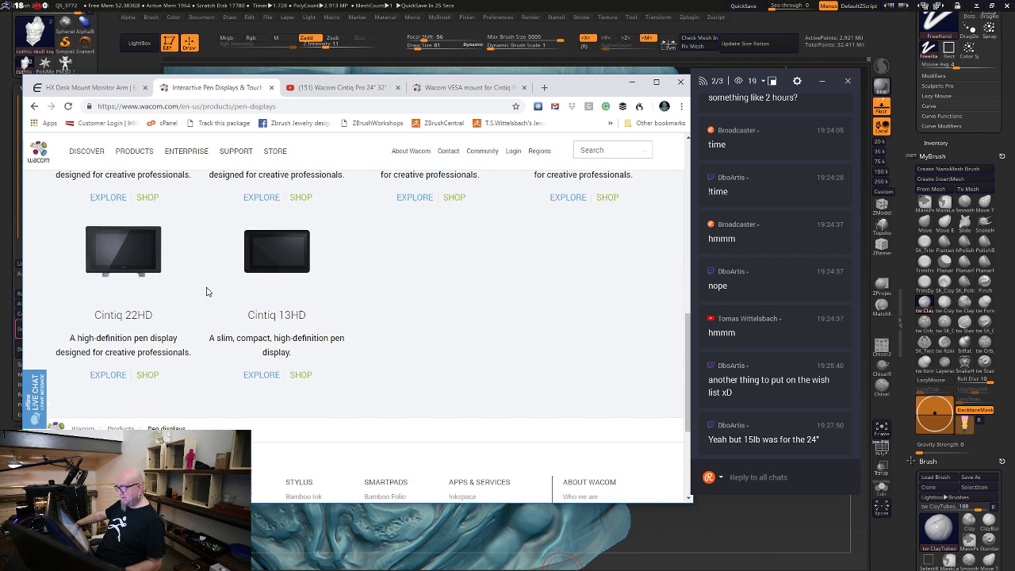
scroll(206, 290, "up", 4)
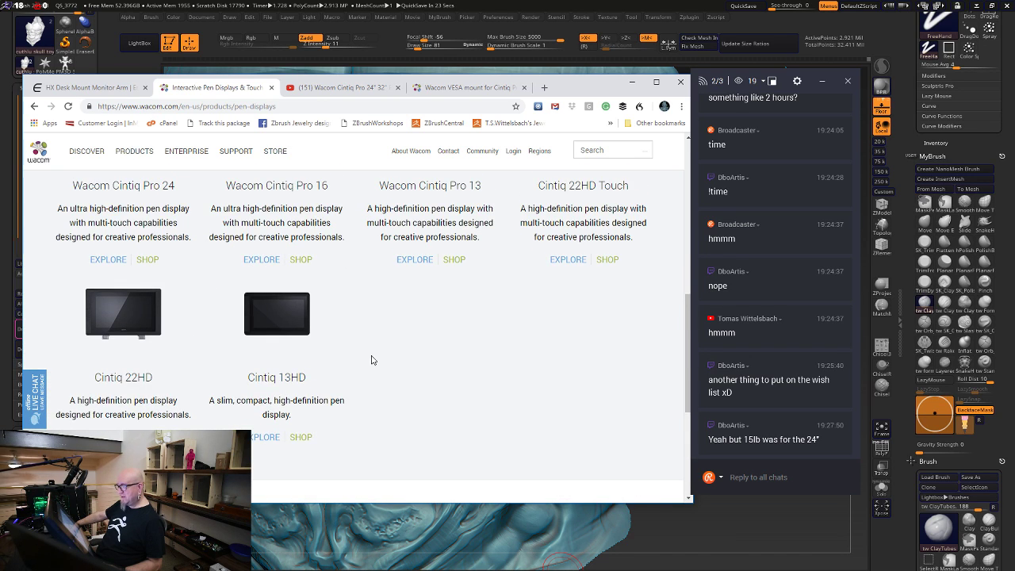
scroll(379, 359, "up", 2)
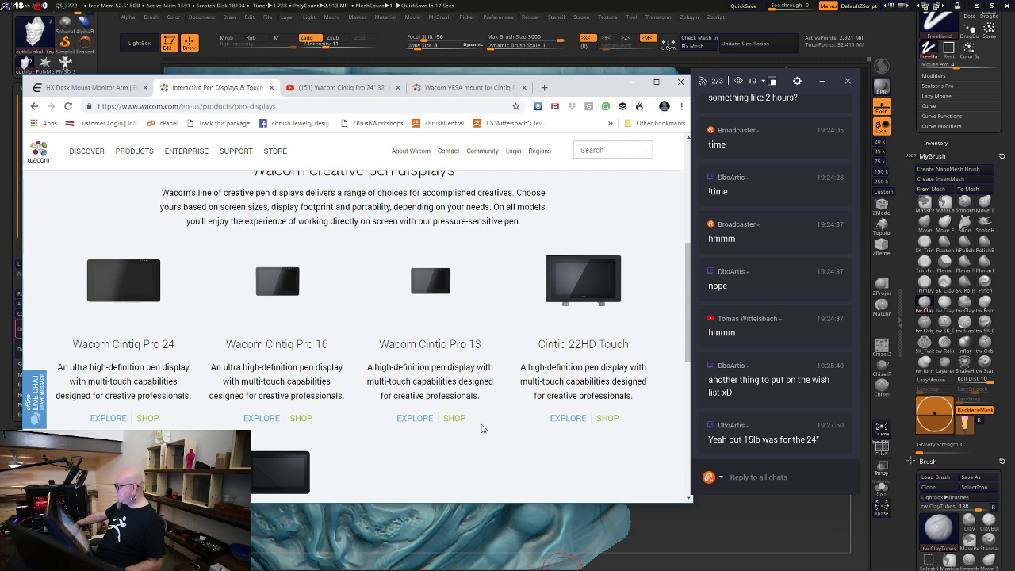
scroll(481, 429, "down", 2)
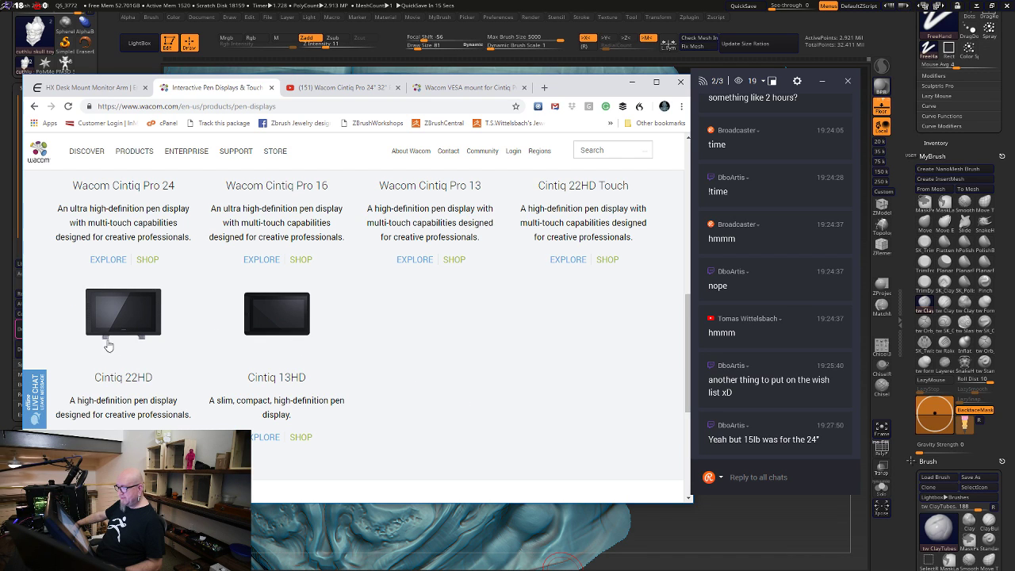
scroll(385, 433, "up", 2)
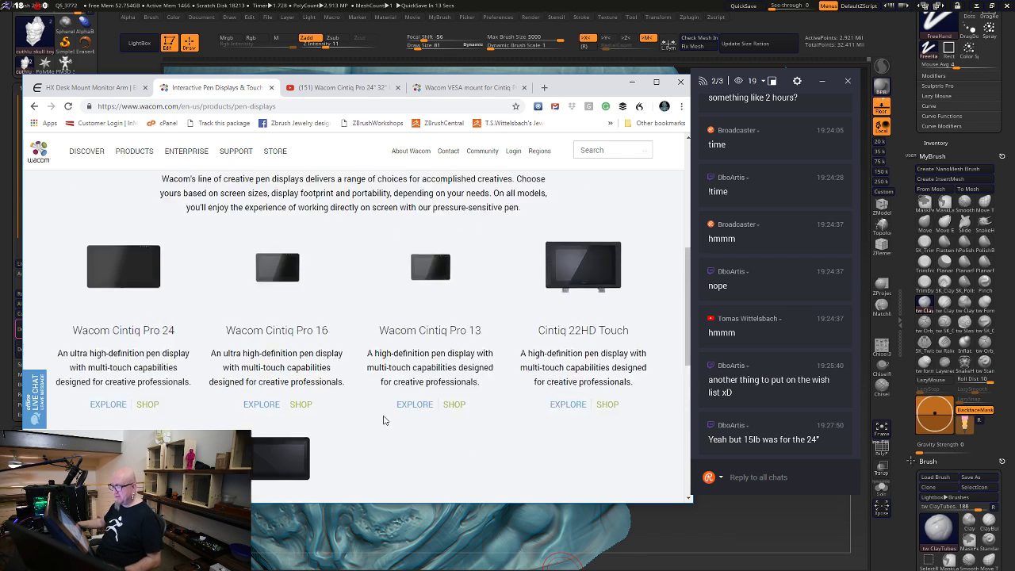
Look over the remaining banner on Wacom's pen displays page and return to the ZBrush sculpt
scroll(383, 420, "up", 3)
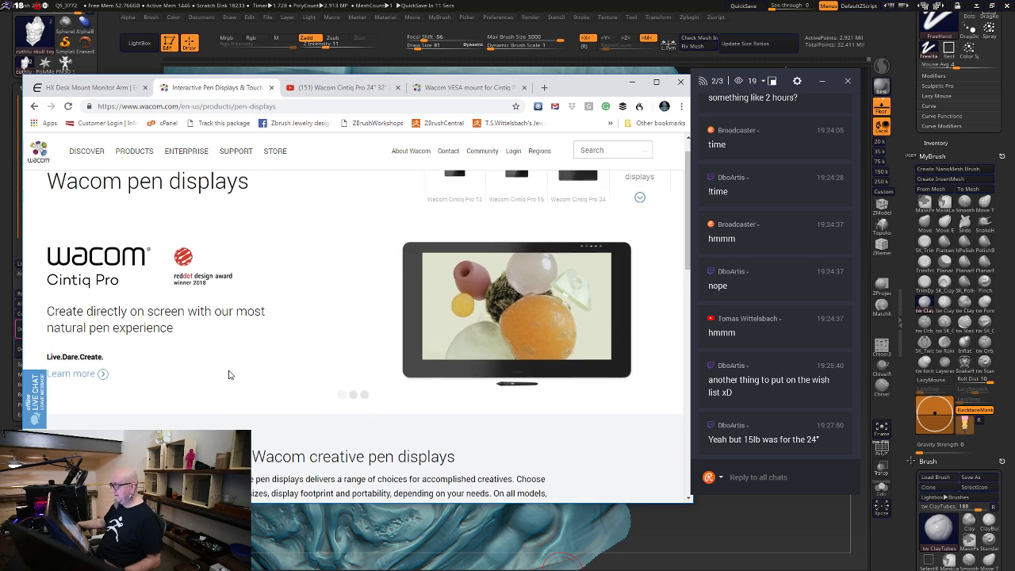
scroll(229, 375, "up", 1)
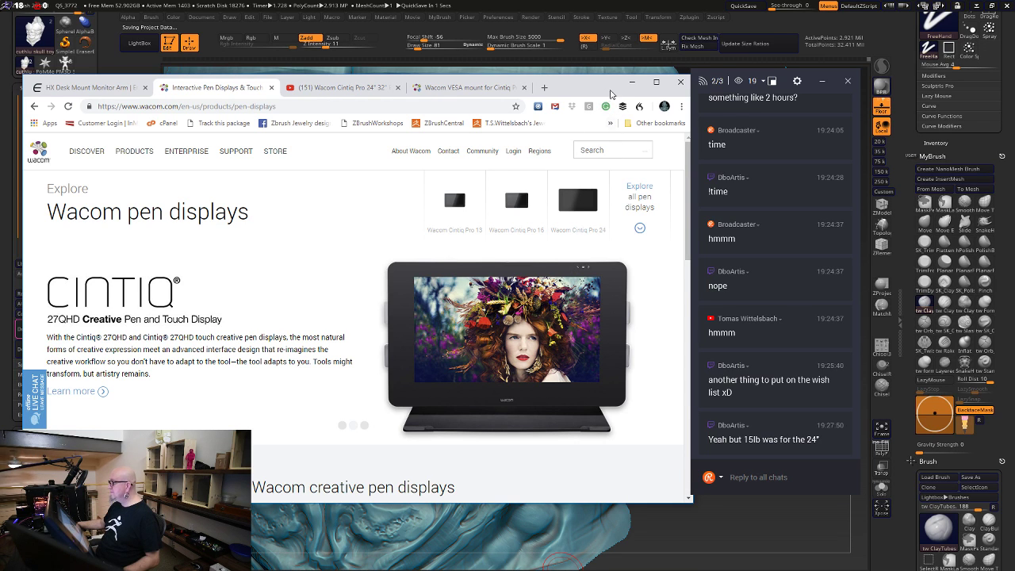
left_click(636, 87)
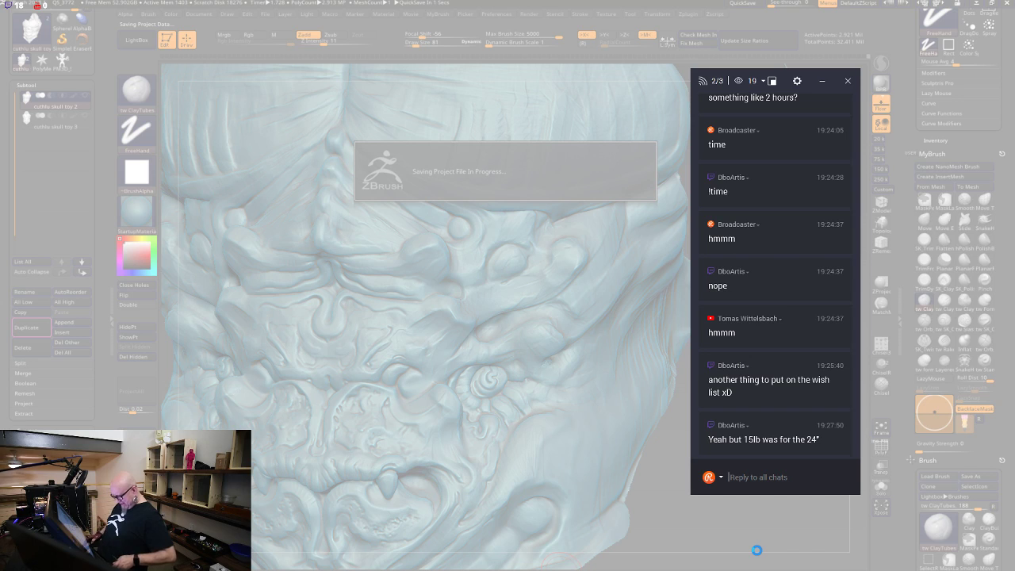
Post the message "does my stream keep stalling out?" to all stream chats
type("does my stream keep stallin")
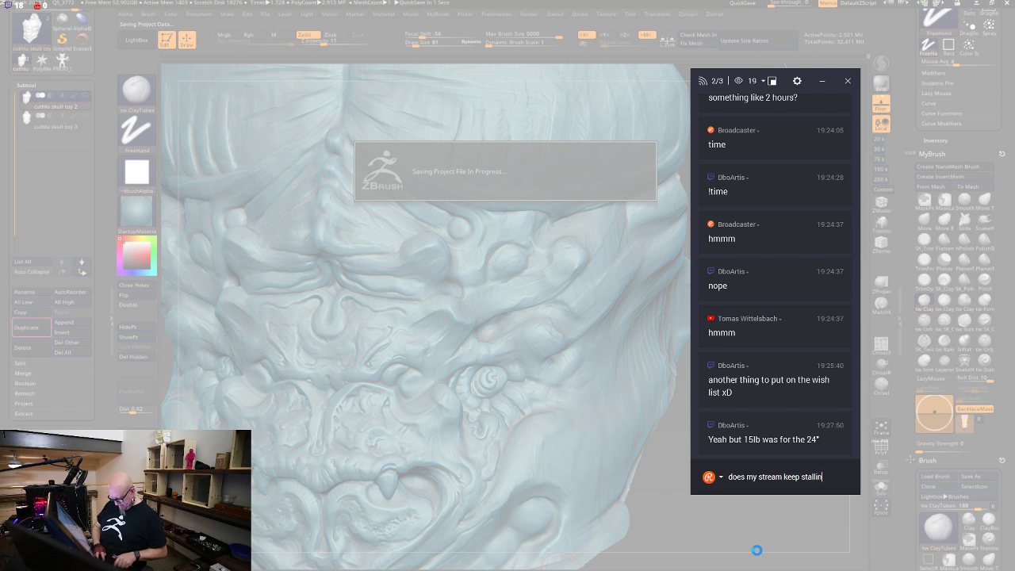
type("?")
key("Return")
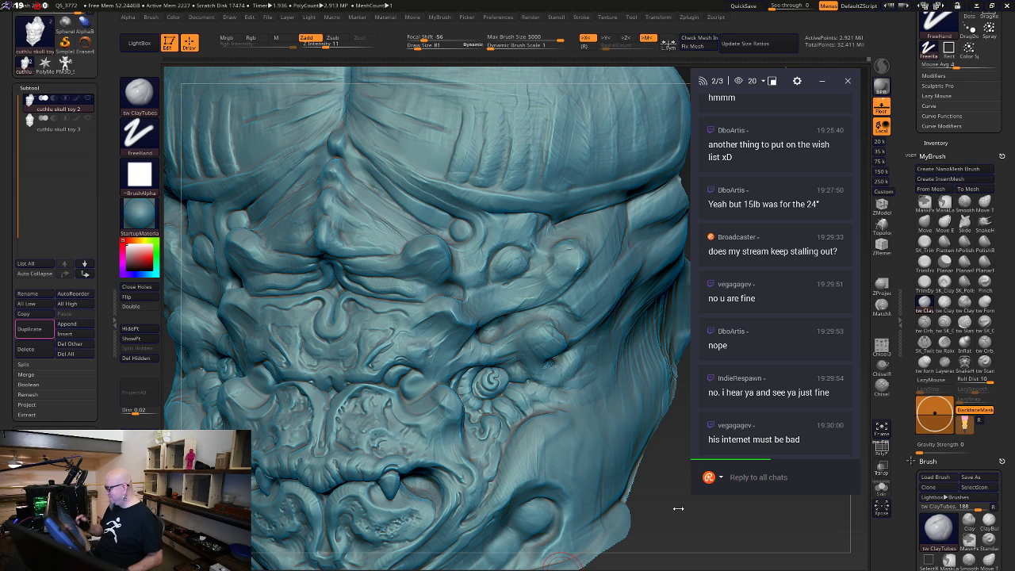
Build up and smooth the folds between the outer brow end and the spiral beside the eye
left_click_drag(644, 478, 661, 468)
key("shift")
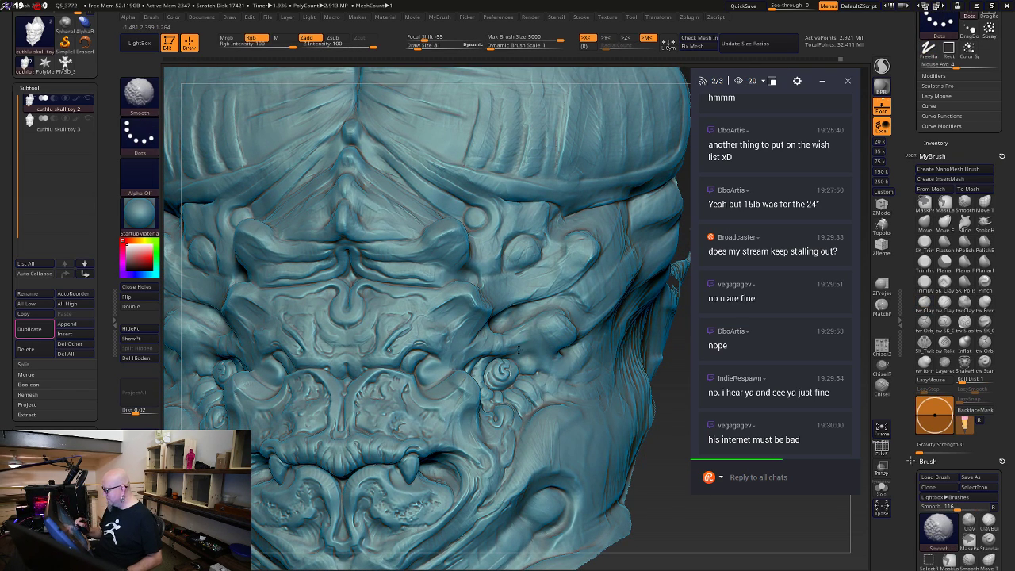
mouse_move(687, 550)
left_mouse_down()
mouse_move(700, 532)
mouse_move(658, 494)
mouse_move(661, 508)
mouse_move(684, 537)
mouse_move(665, 449)
left_mouse_up()
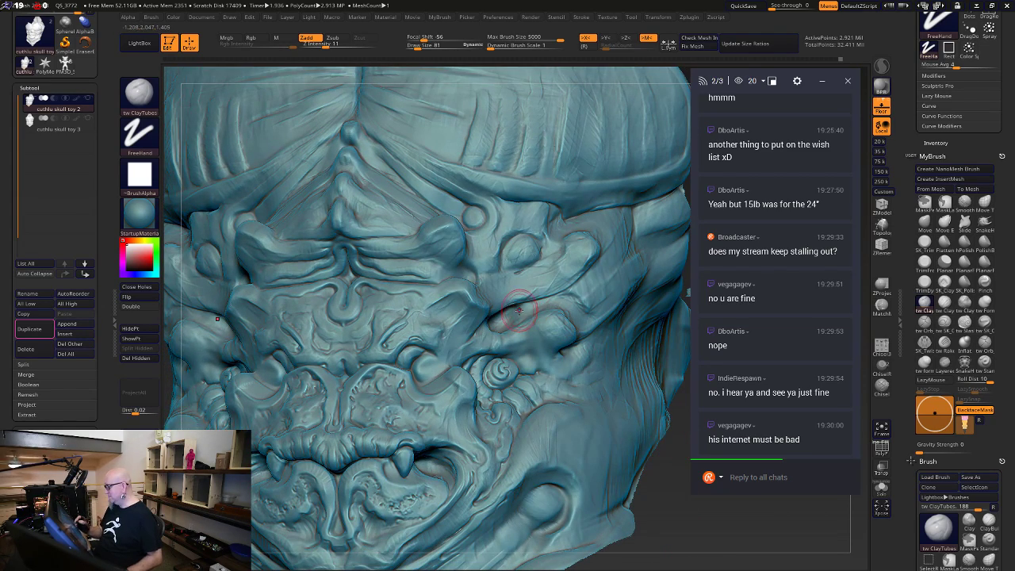
key("shift")
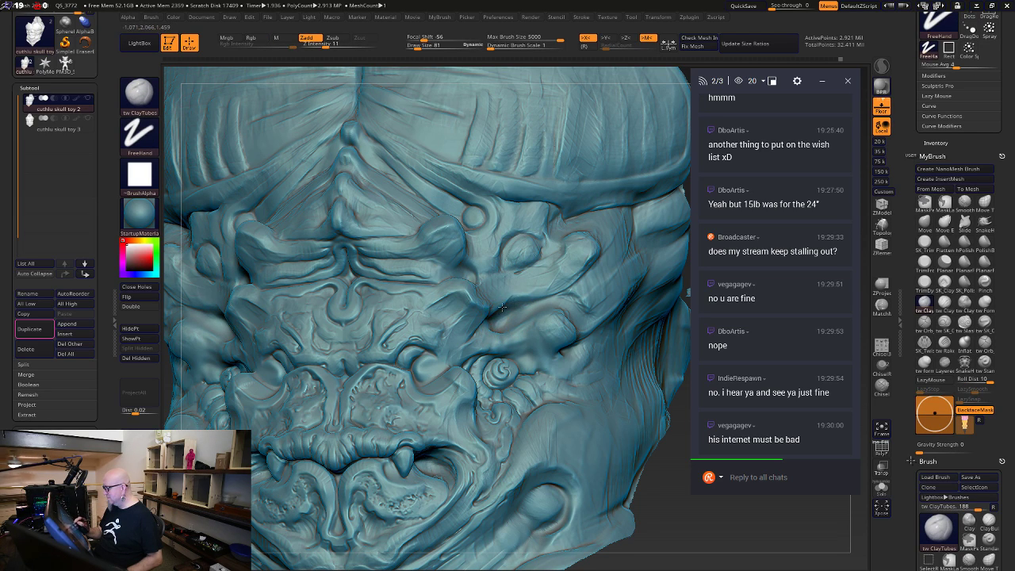
left_click_drag(502, 306, 566, 276)
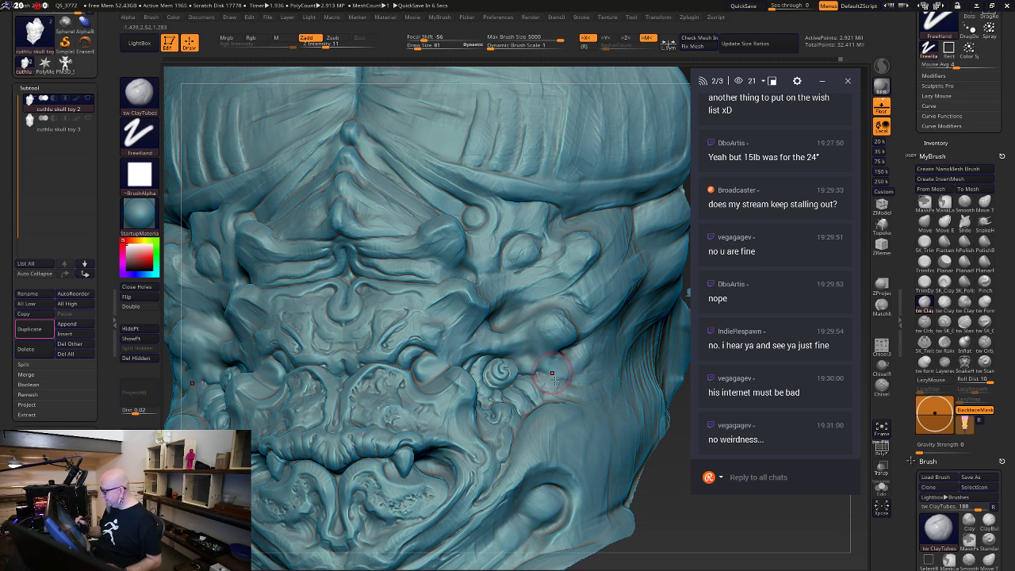
left_click_drag(670, 515, 658, 499)
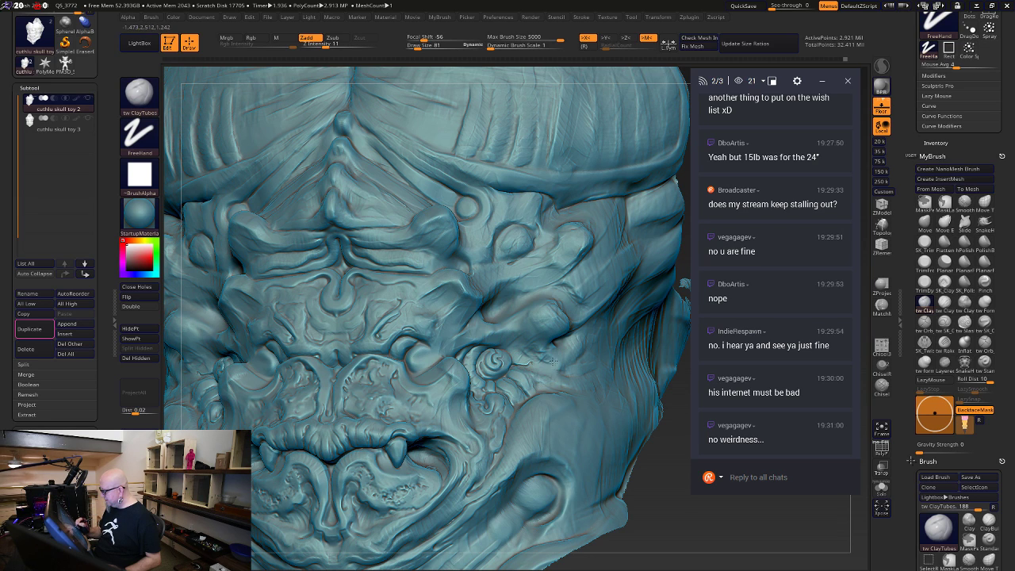
key("f")
mouse_move(630, 450)
left_mouse_down()
mouse_move(623, 474)
mouse_move(595, 484)
mouse_move(608, 505)
mouse_move(625, 425)
left_mouse_up()
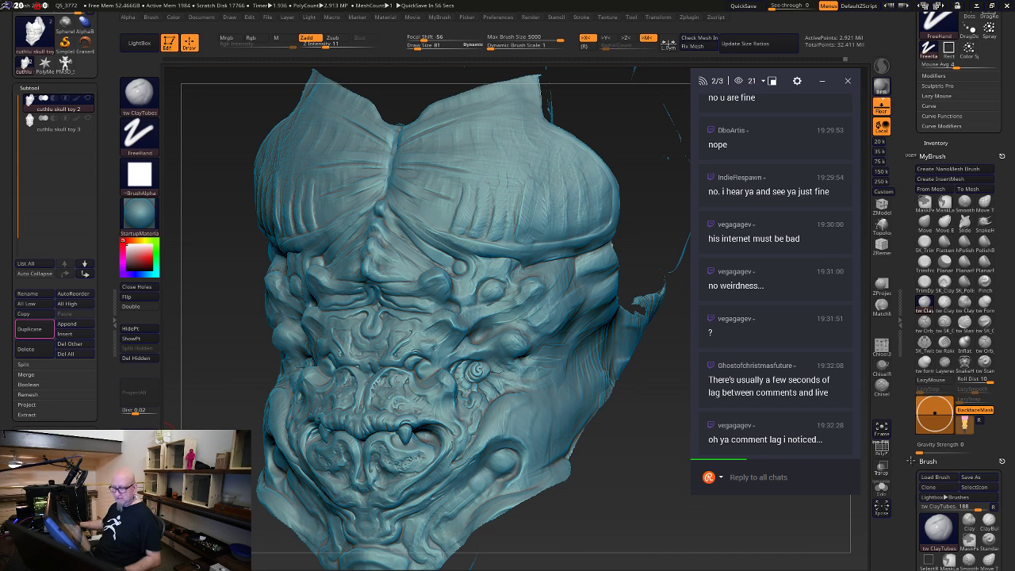
Switch to Chrome and search Google for "speedtest" in a new tab
key("super")
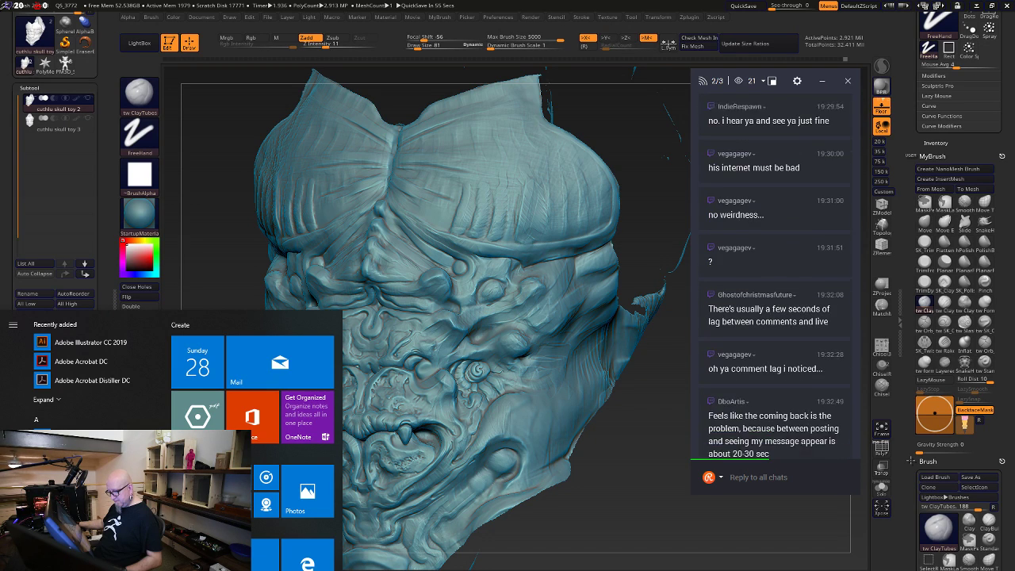
key("super")
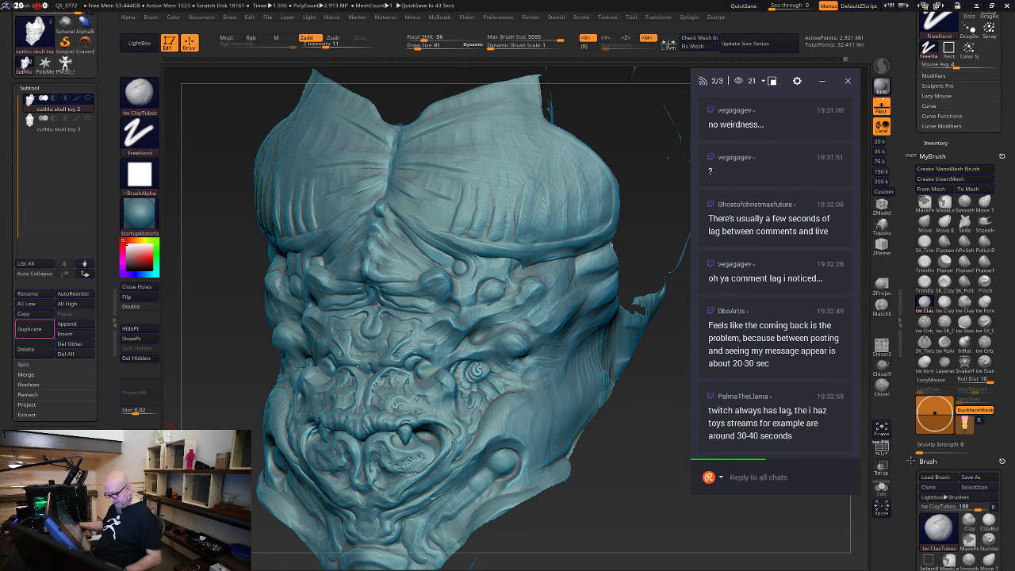
key("super")
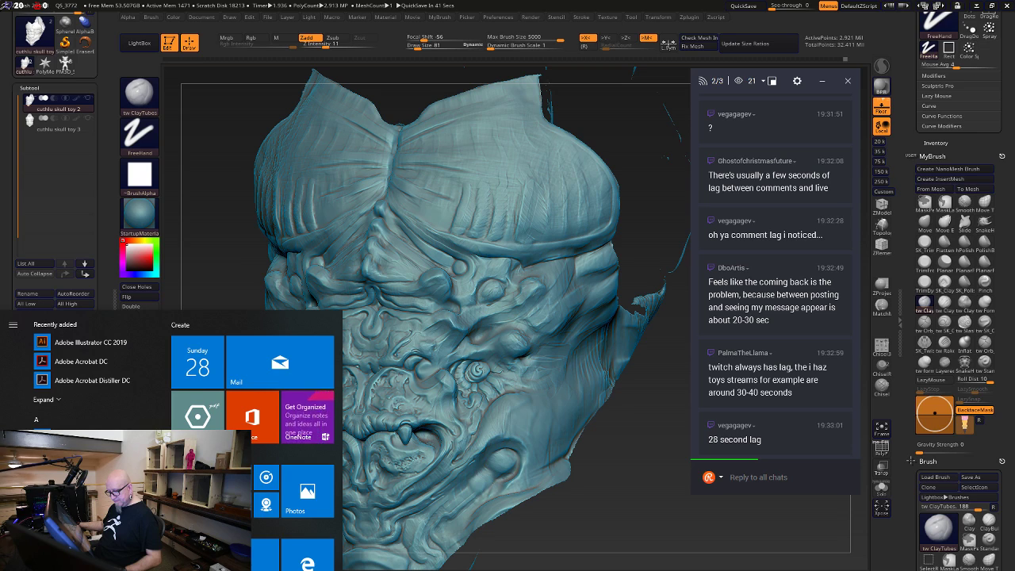
key("alt+Tab")
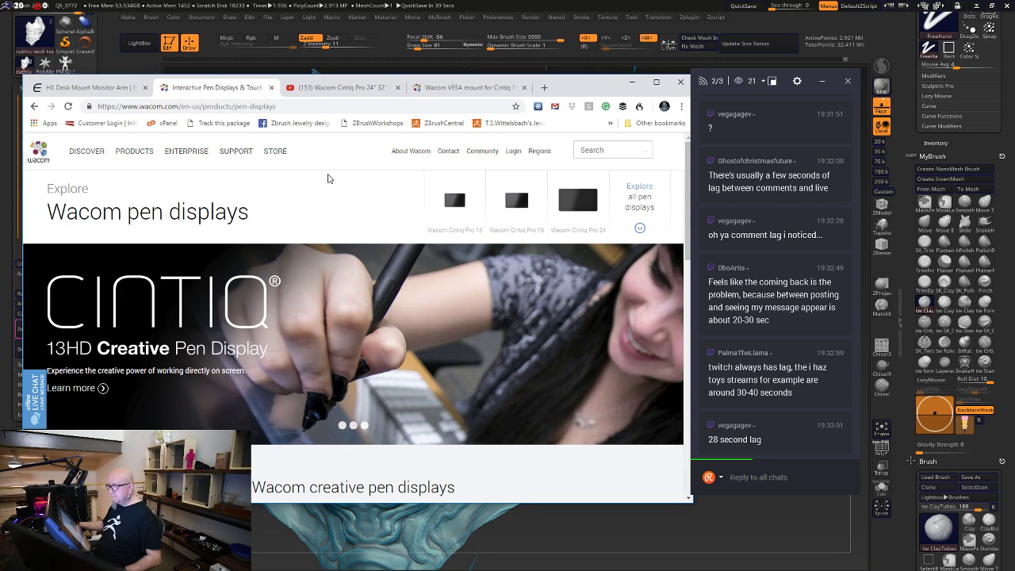
left_click(544, 87)
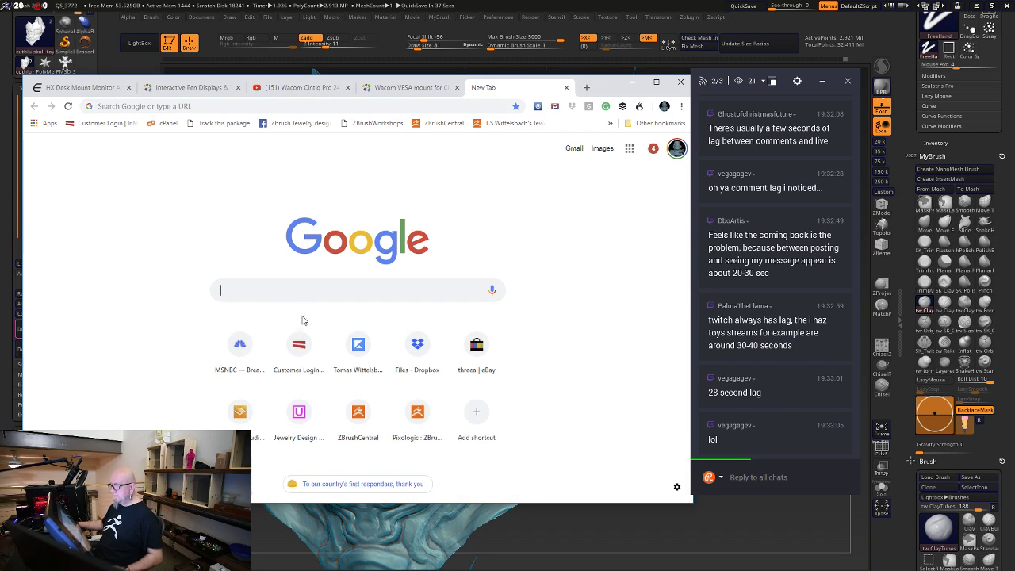
type("spe")
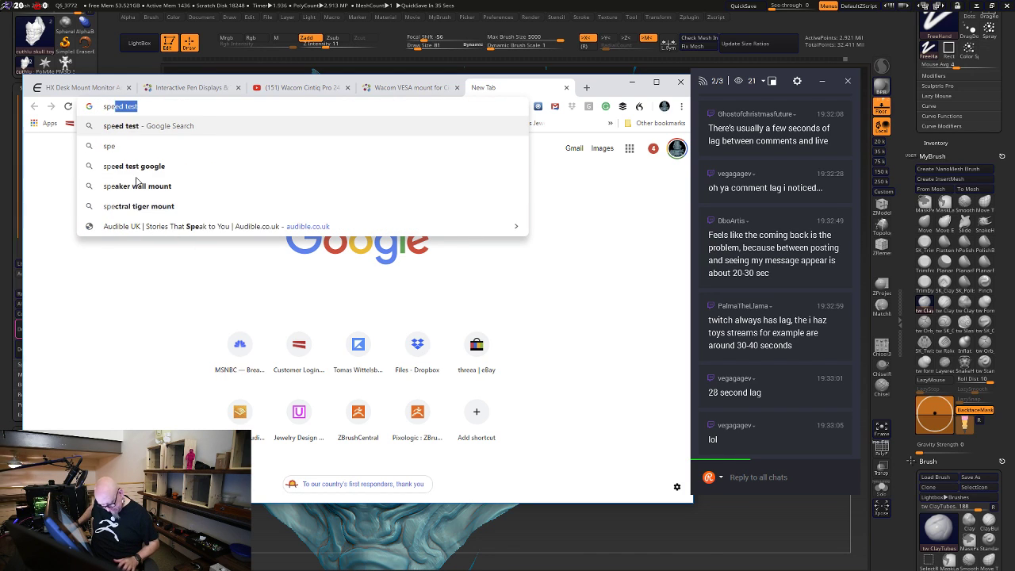
type("edtest")
key("Return")
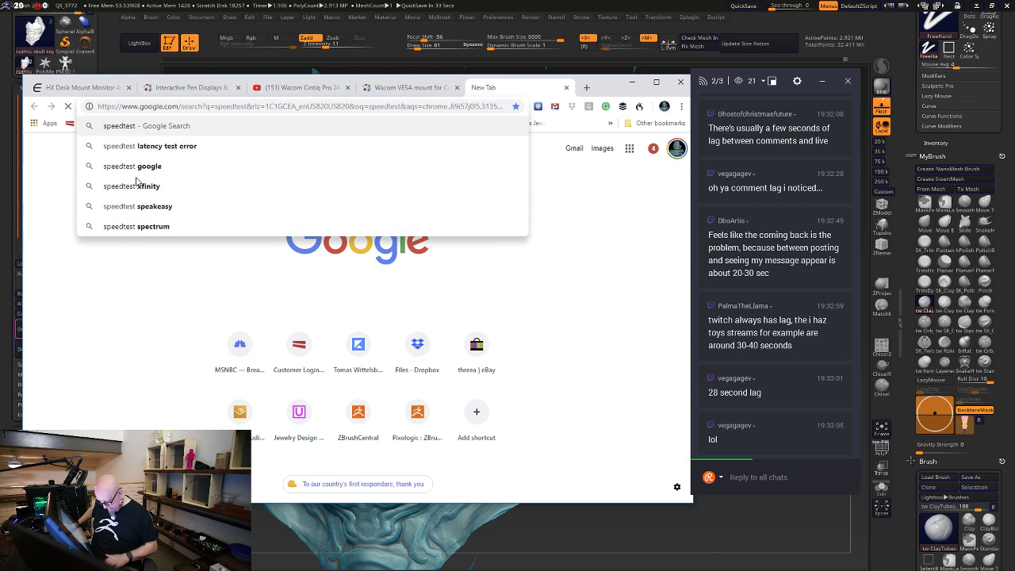
Run Google's internet speed test three times, close it and return to the ZBrush sculpt
left_click(392, 357)
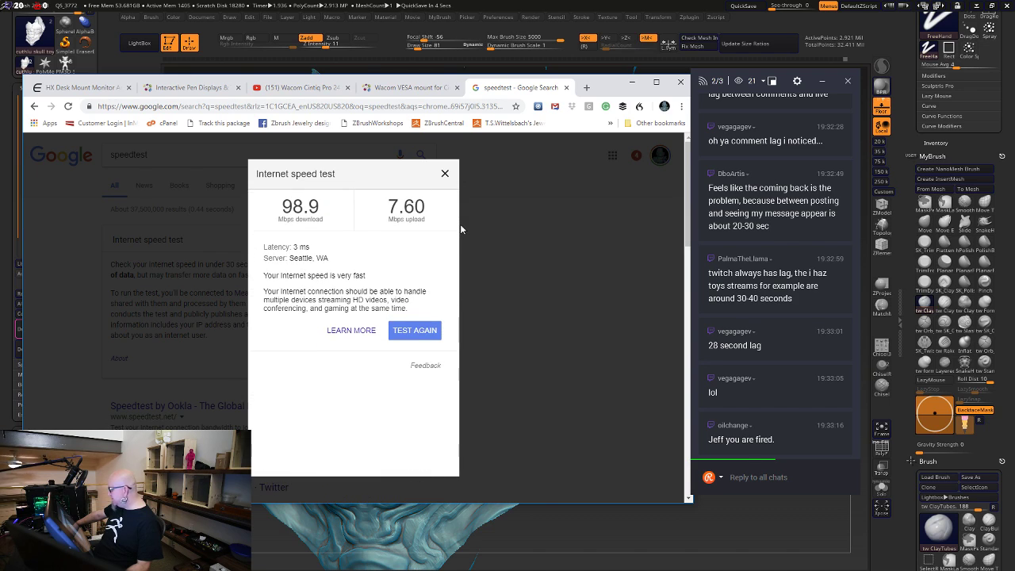
left_click(421, 331)
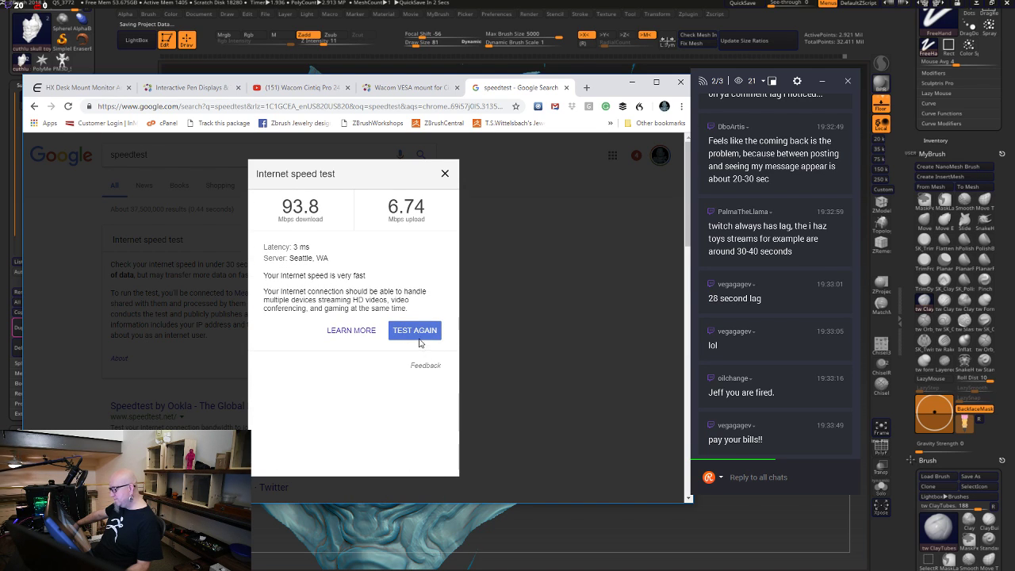
left_click(418, 333)
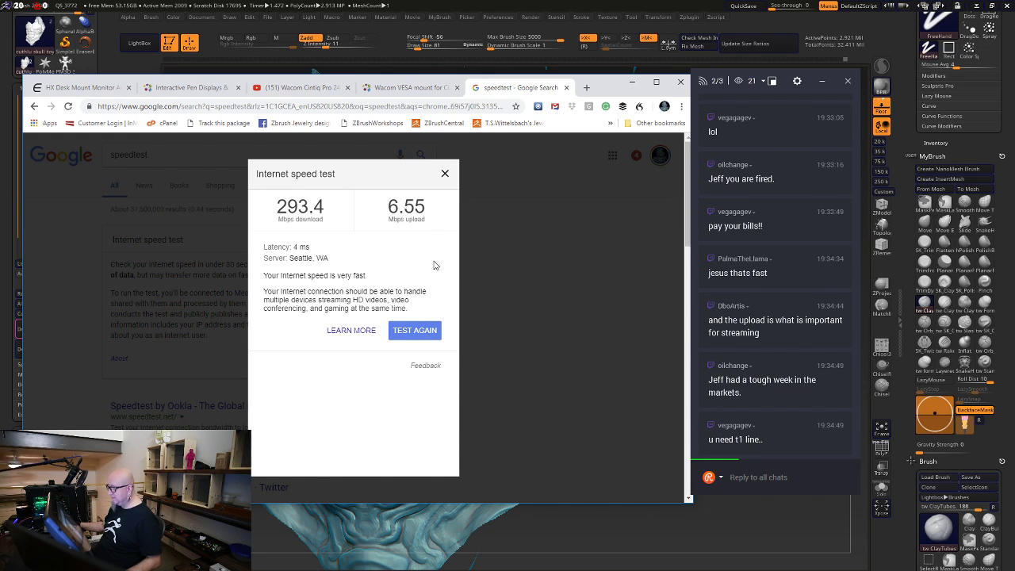
left_click(445, 174)
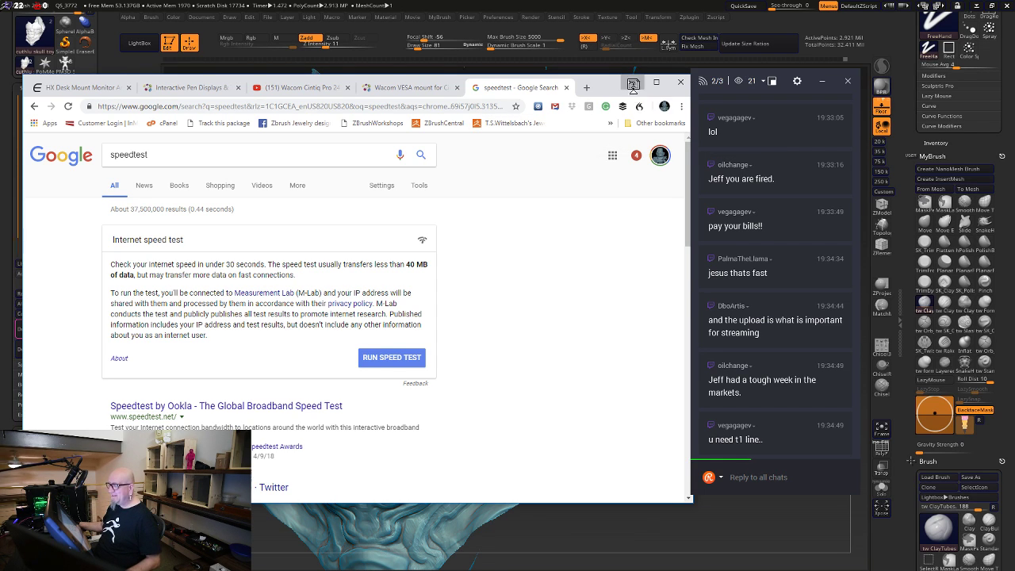
left_click(632, 82)
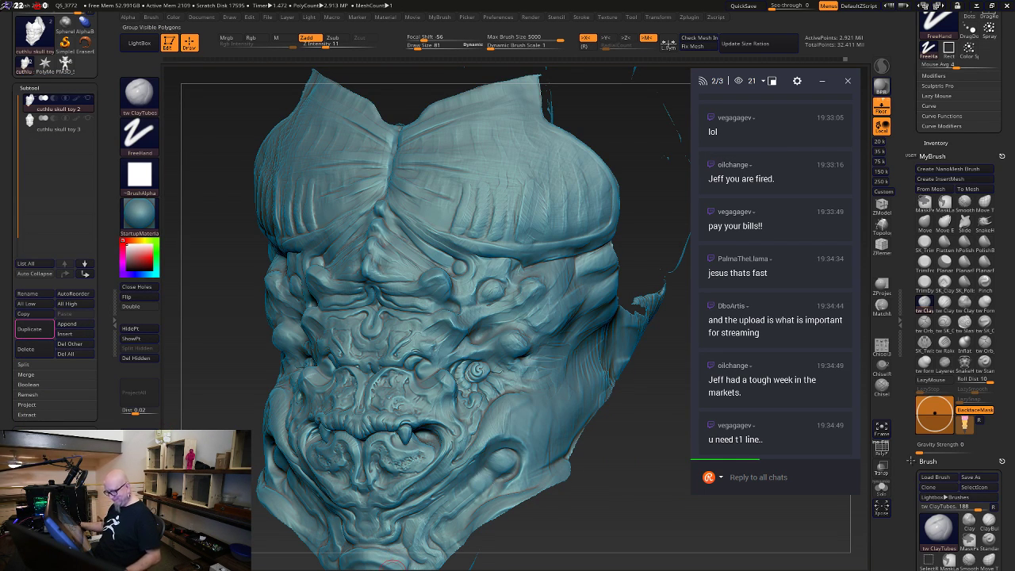
key("super")
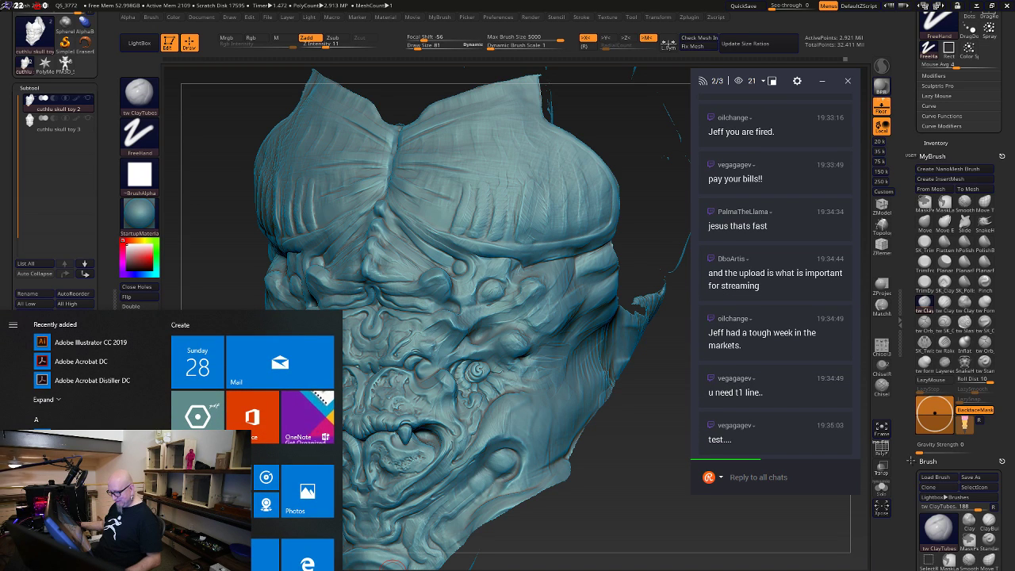
key("super")
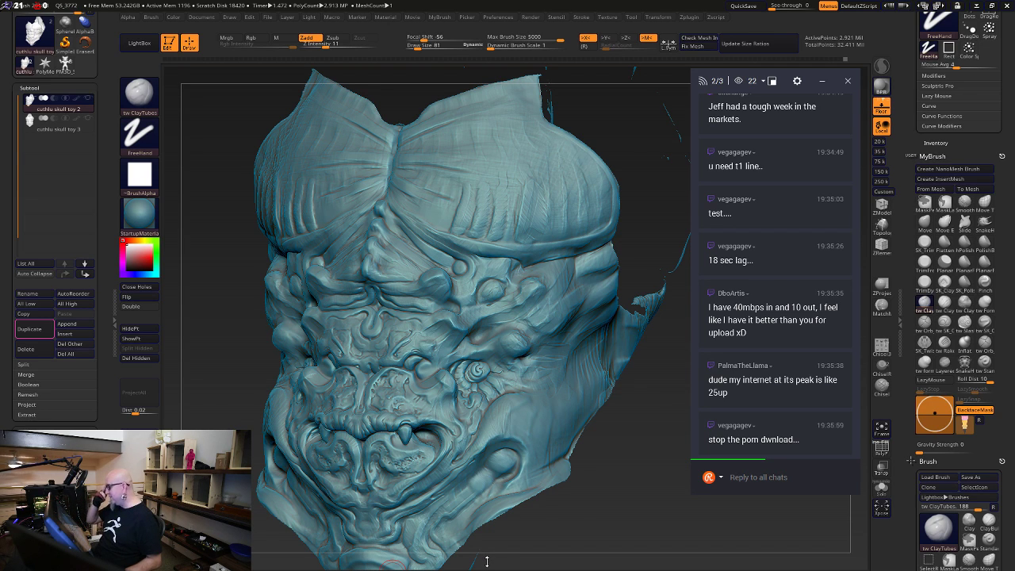
Set the draw size to 91 and build up and smooth the folds on the torso's sides beyond the brow ends
mouse_move(634, 482)
left_mouse_down("shift")
mouse_move(616, 498)
mouse_move(626, 425)
mouse_move(603, 341)
left_mouse_up("shift")
key("space")
mouse_move(475, 322)
left_mouse_down()
mouse_move(453, 323)
mouse_move(485, 324)
mouse_move(465, 320)
mouse_move(486, 313)
left_mouse_up()
key("shift")
key("shift")
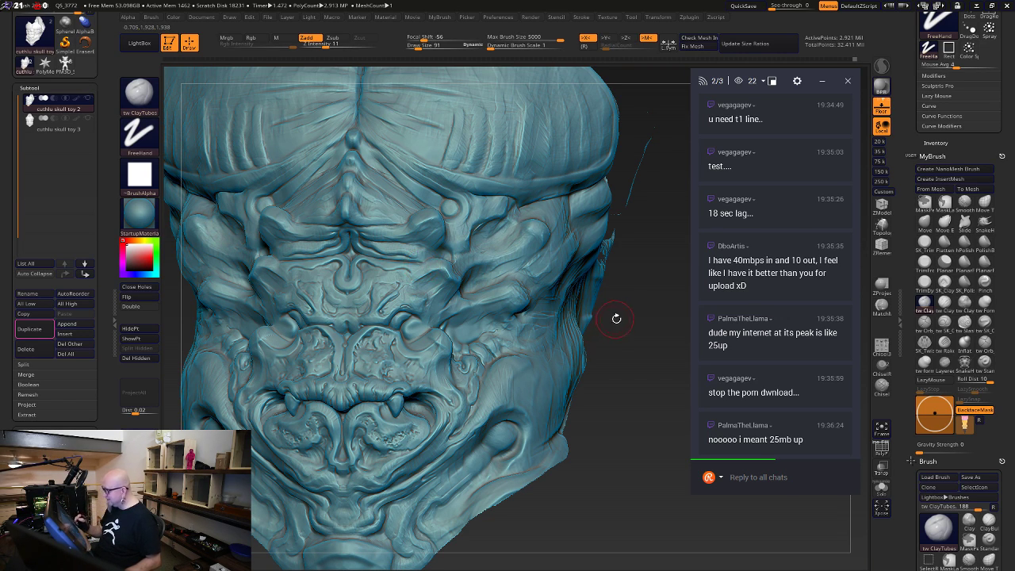
Reduce the draw size to 72 and shape and smooth the fold under the chest edge just outside the round knob
left_click_drag(616, 318, 605, 379, "alt")
key("space")
left_click_drag(495, 275, 490, 275)
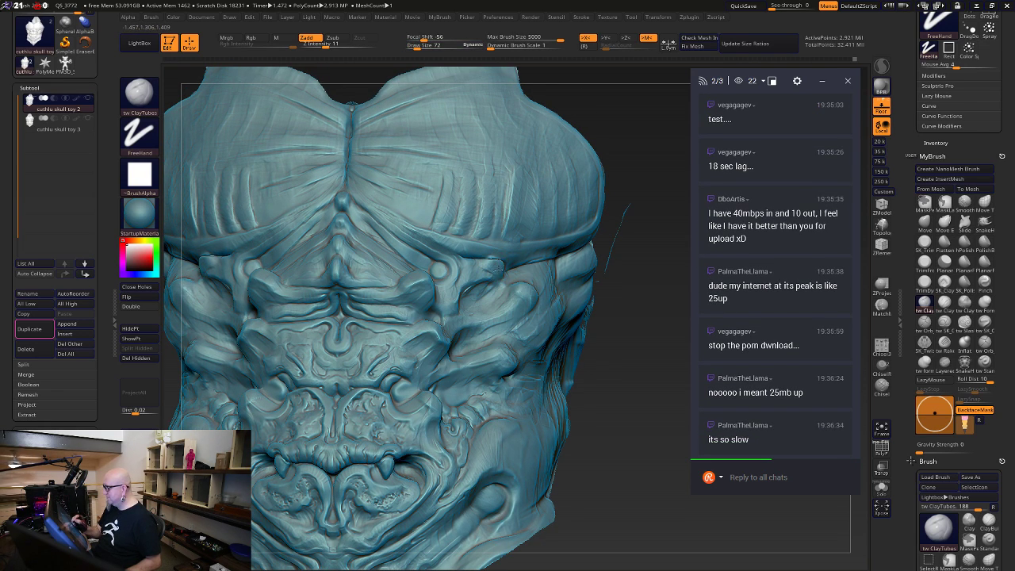
key("shift")
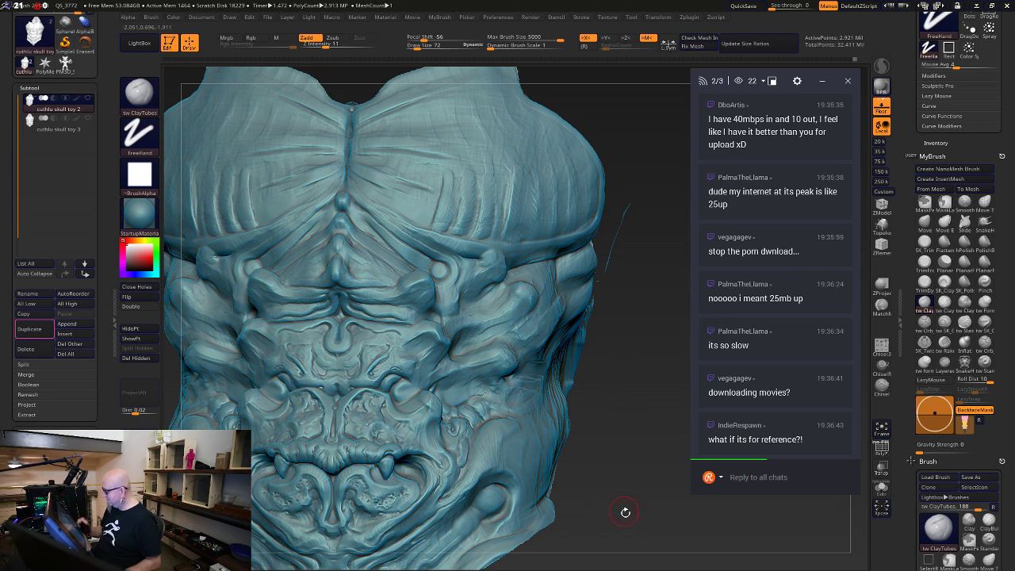
Refine the side folds around the eye and spiral, setting the draw size to 81, and check the whole torso from the front
left_click_drag(630, 523, 626, 521)
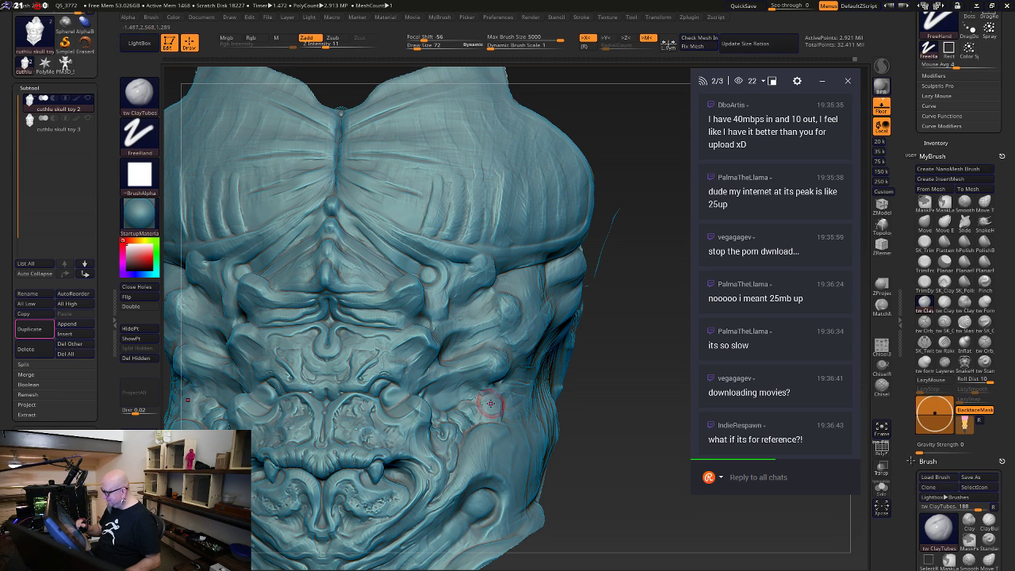
mouse_move(618, 396)
left_mouse_down()
mouse_move(644, 413)
mouse_move(658, 380)
mouse_move(650, 362)
mouse_move(629, 354)
mouse_move(614, 433)
left_mouse_up()
left_click_drag(574, 327, 568, 326)
key("space")
left_click_drag(507, 335, 512, 334)
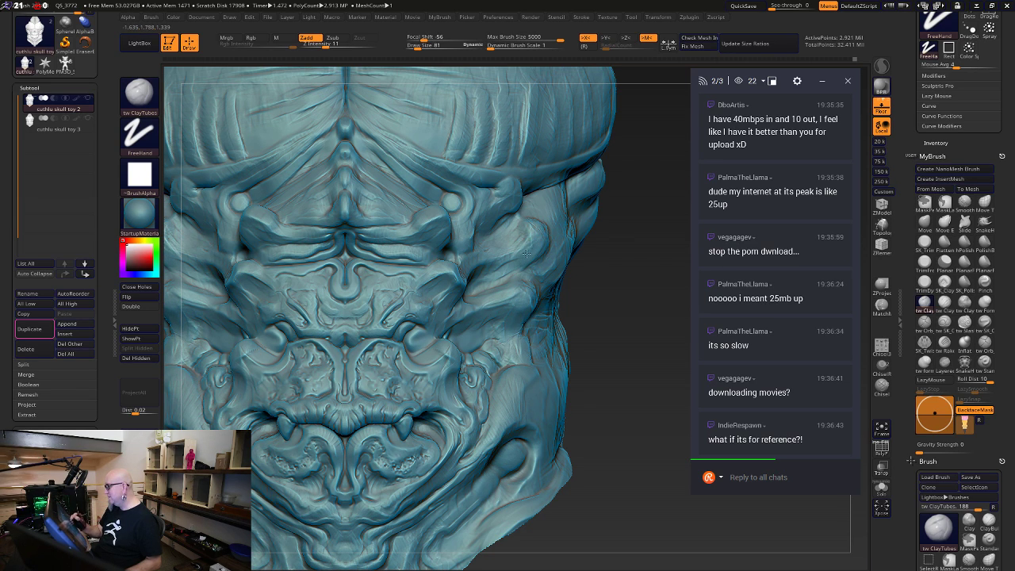
left_click_drag(626, 188, 532, 198)
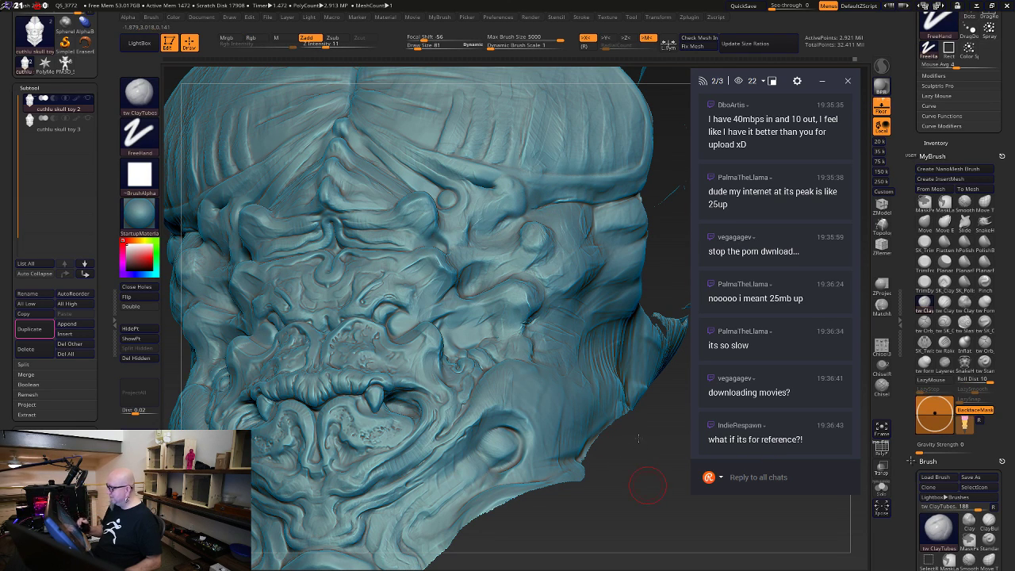
key("f")
mouse_move(641, 468)
left_mouse_down()
mouse_move(645, 475)
mouse_move(582, 503)
mouse_move(592, 491)
left_mouse_up()
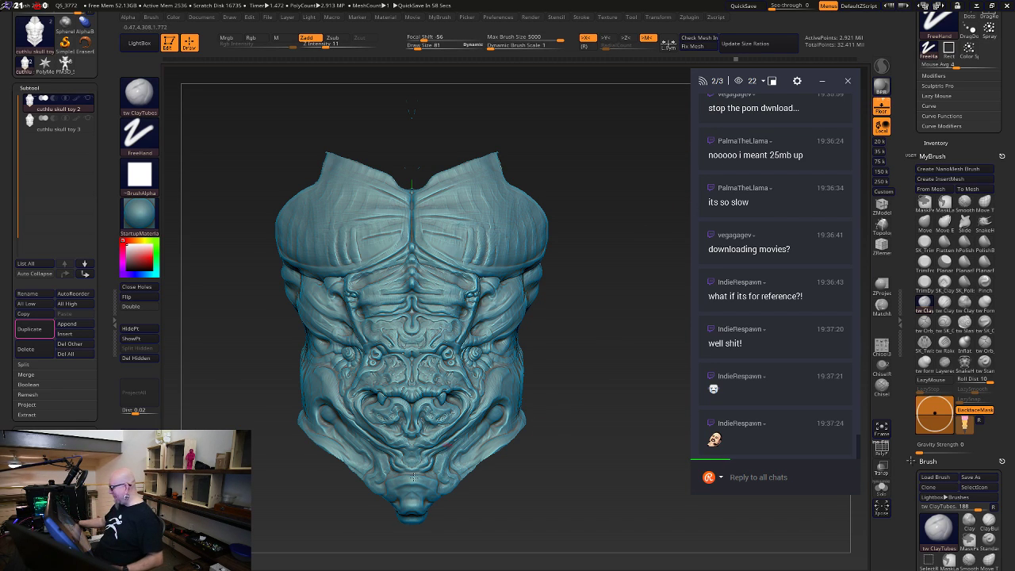
Run Ookla's speed test on speedtest.net, highlight the upload speed and return to the sculpt in ZBrush
key("super")
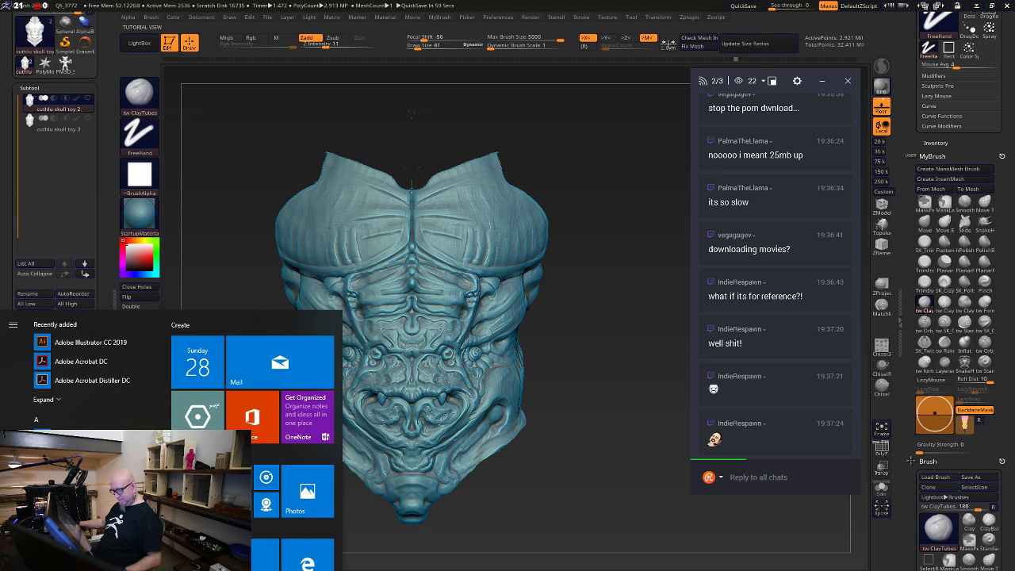
left_click(317, 568)
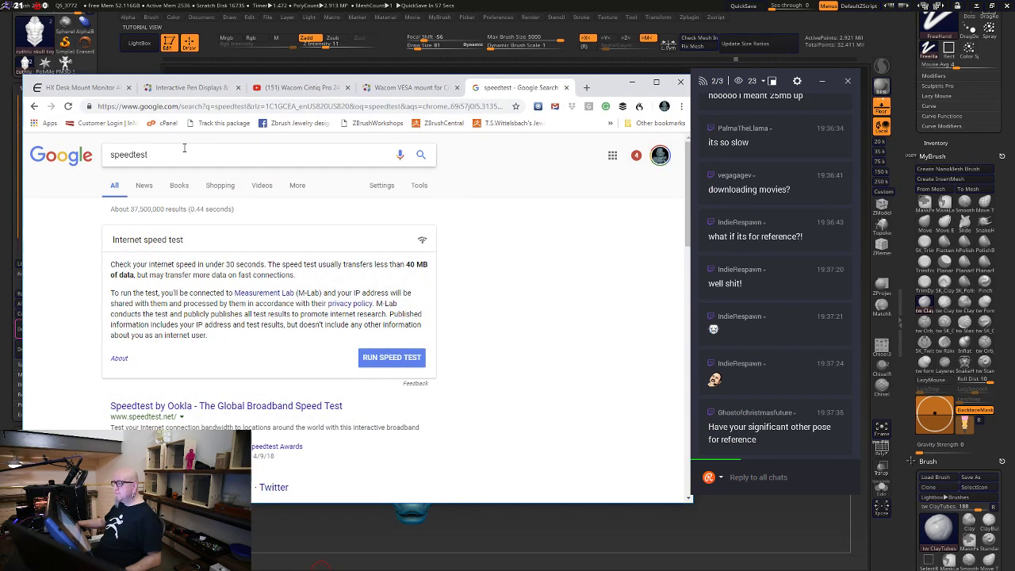
scroll(230, 341, "down", 1)
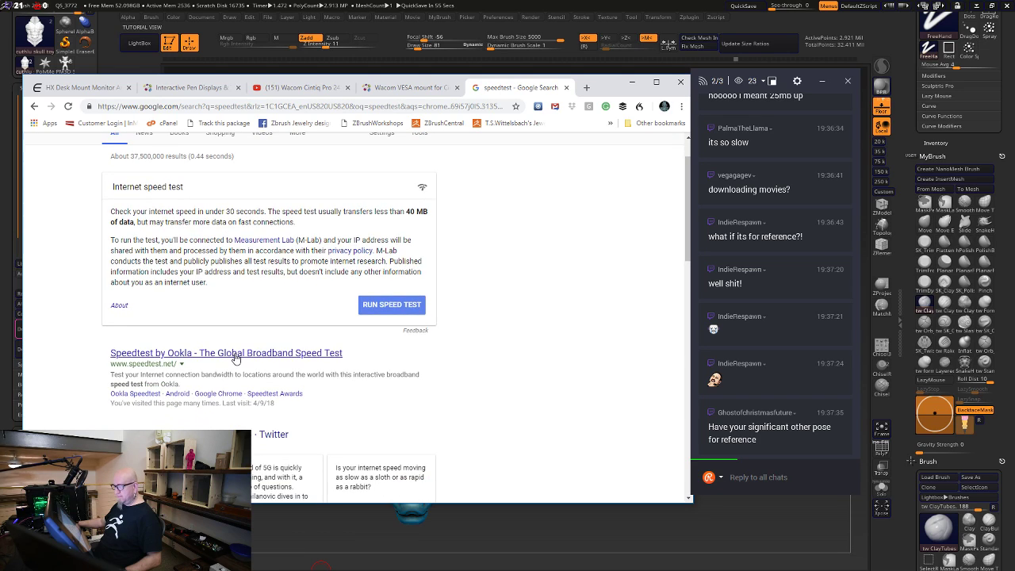
left_click(231, 355)
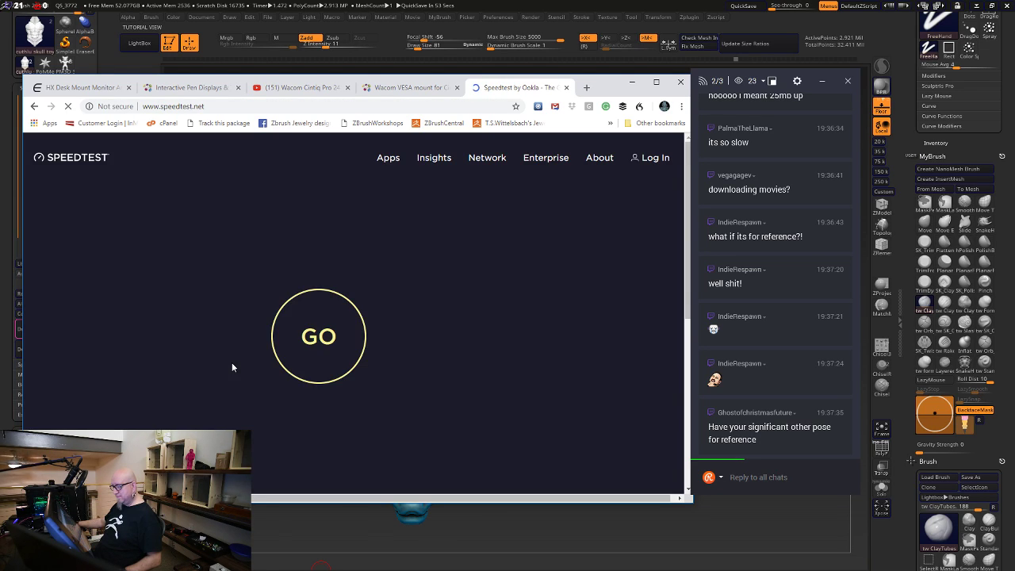
left_click(311, 354)
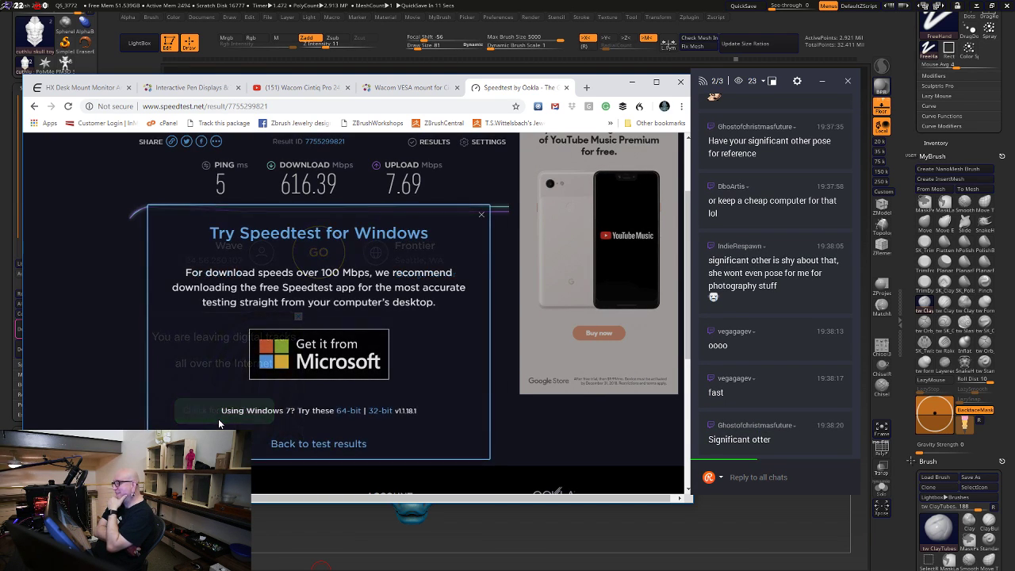
left_click(481, 215)
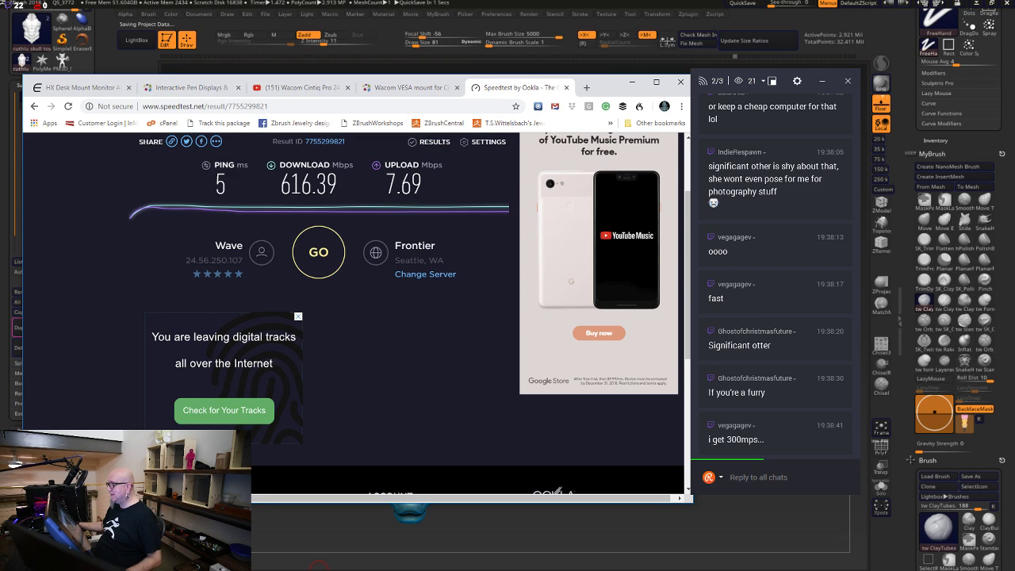
left_click_drag(432, 190, 388, 184)
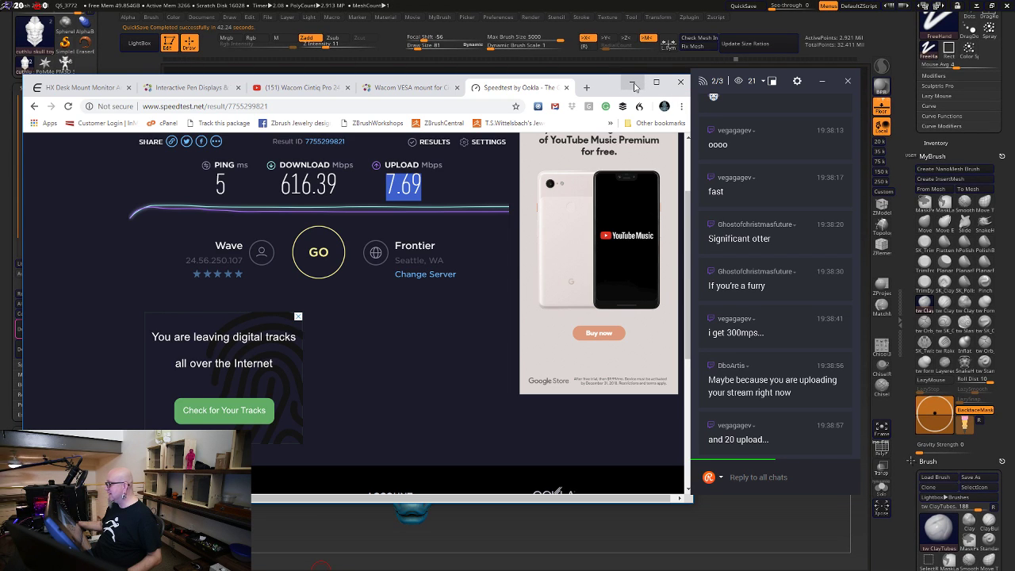
left_click(633, 84)
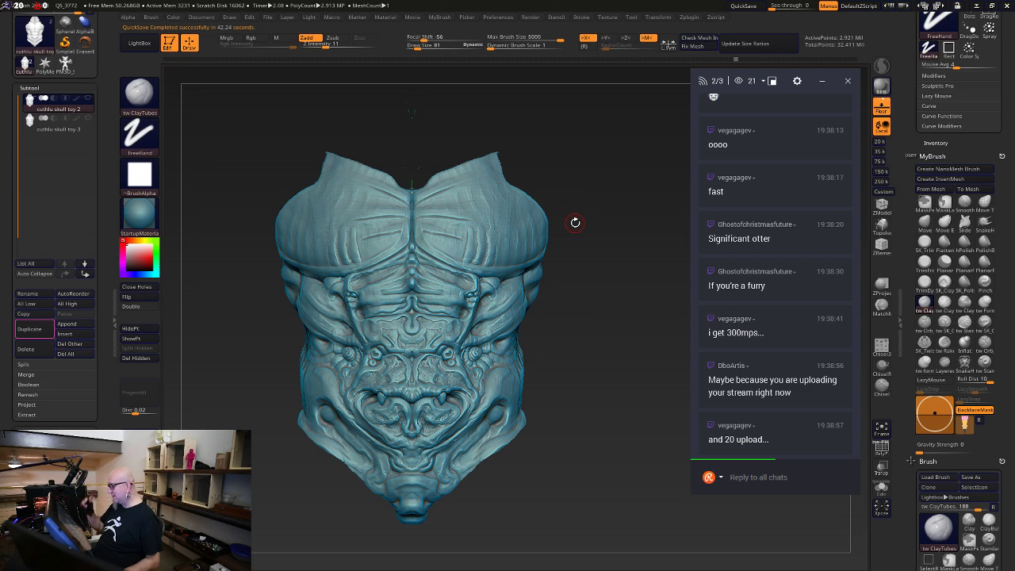
left_click_drag(590, 484, 587, 515)
left_click_drag(605, 388, 611, 410, "alt")
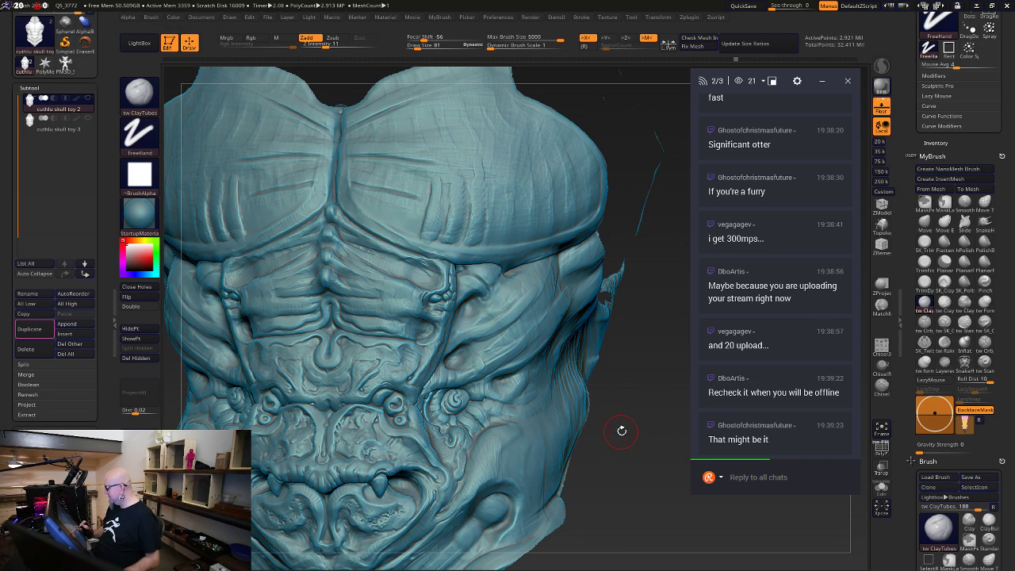
key("space")
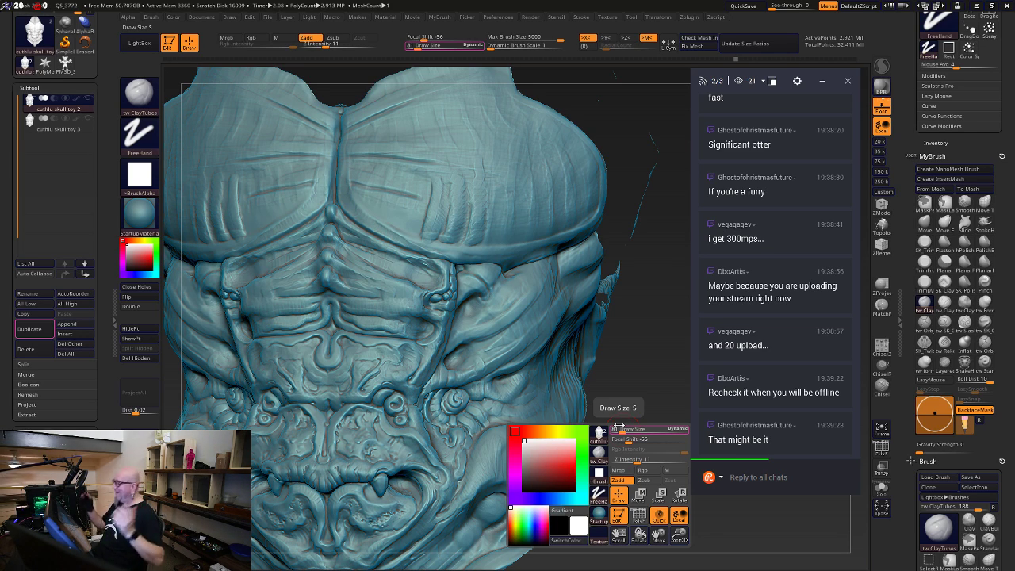
left_click_drag(636, 345, 583, 341)
left_click_drag(643, 407, 547, 411)
left_click(442, 369)
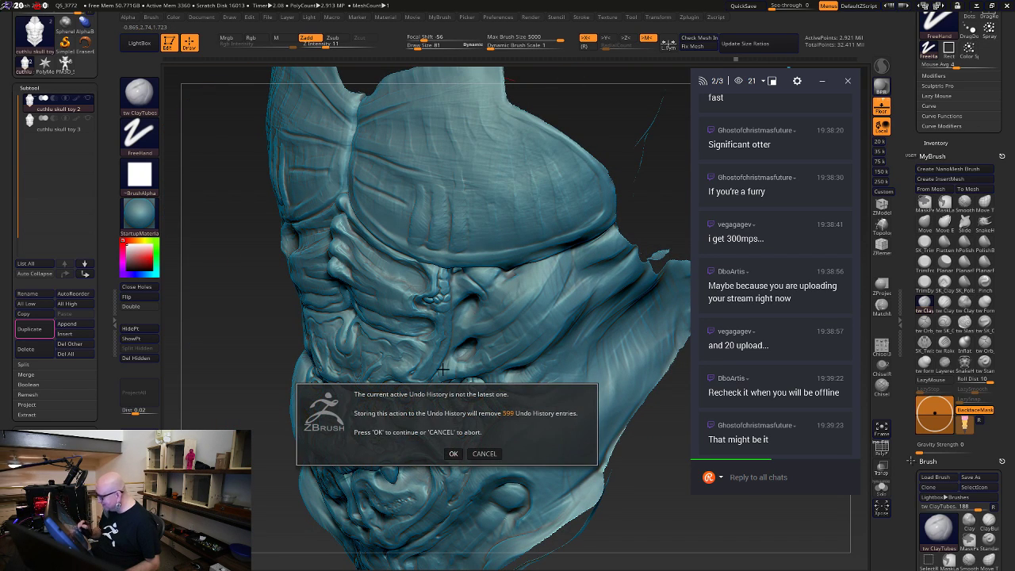
left_click(483, 453)
Advance the torso's undo history to a more recent sculpt stage with the reworked brow folds below the chest
left_click_drag(627, 515, 671, 524)
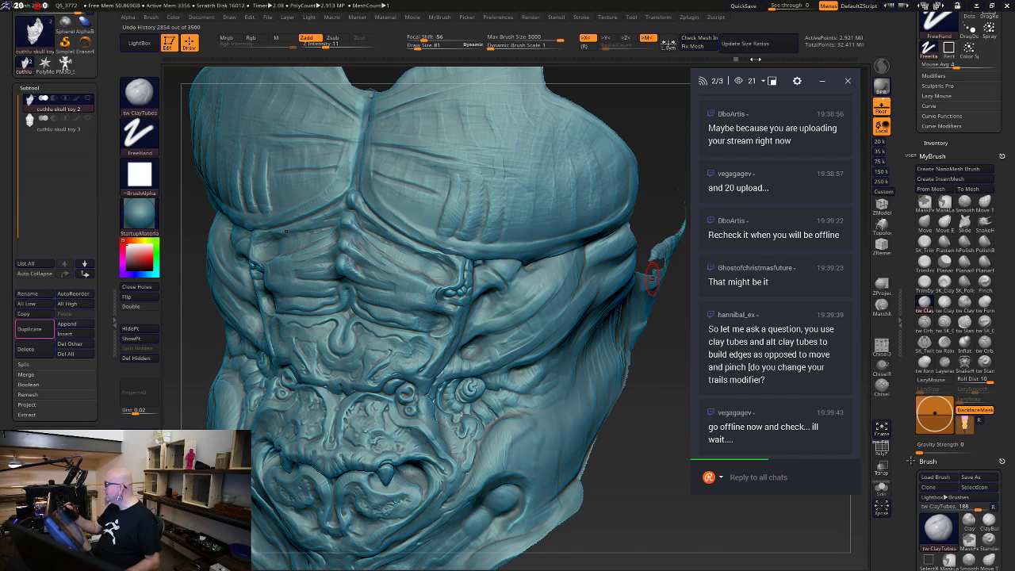
left_click(754, 57)
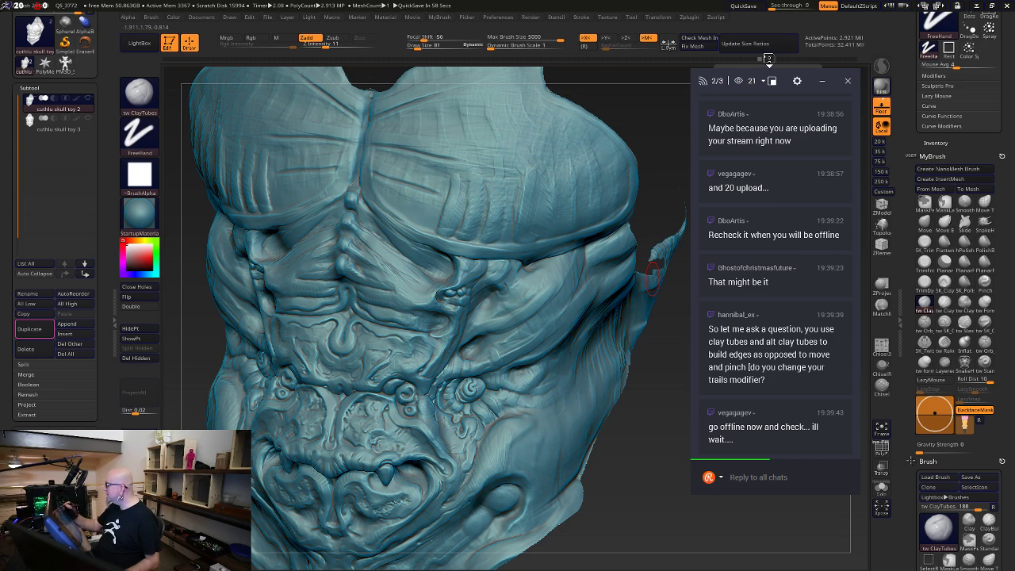
left_click(781, 58)
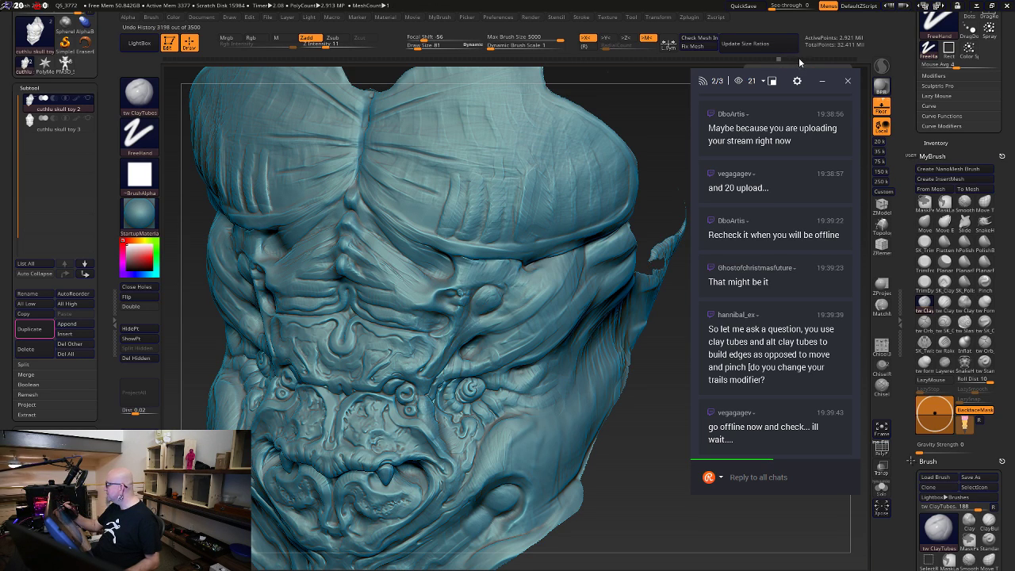
left_click(798, 63)
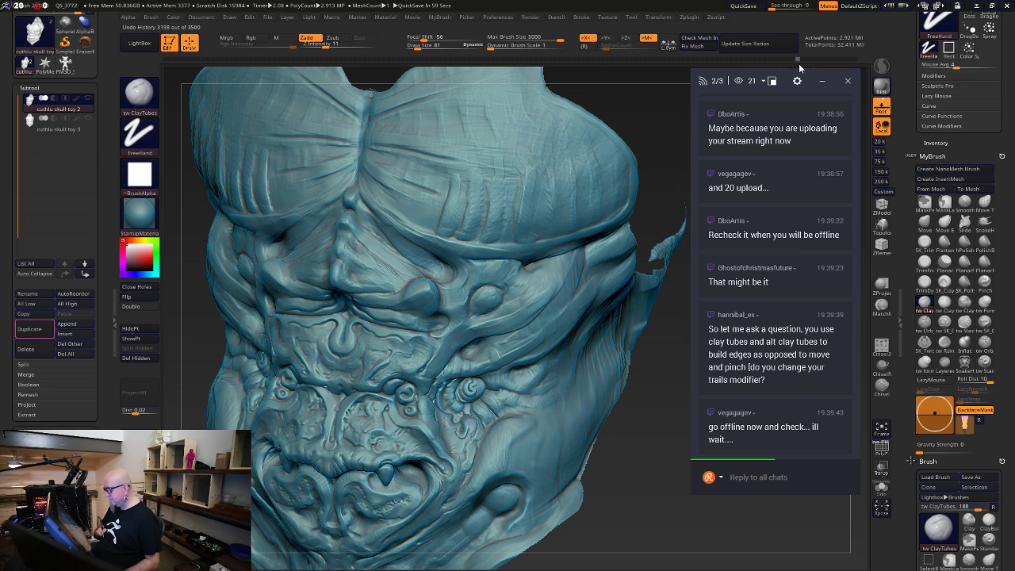
mouse_move(636, 509)
left_mouse_down()
mouse_move(642, 490)
mouse_move(637, 503)
mouse_move(579, 444)
left_mouse_up()
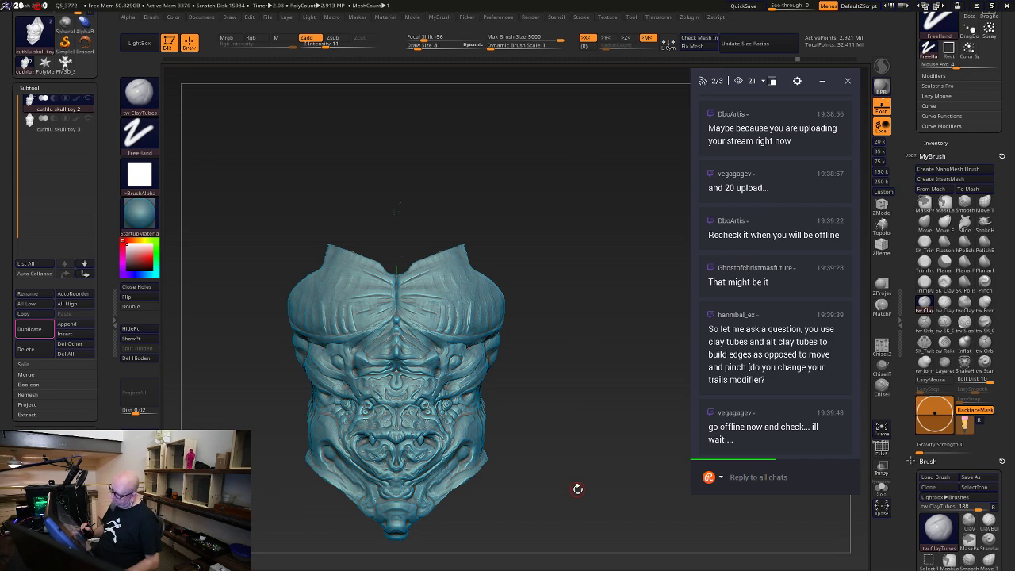
left_click_drag(578, 487, 575, 482)
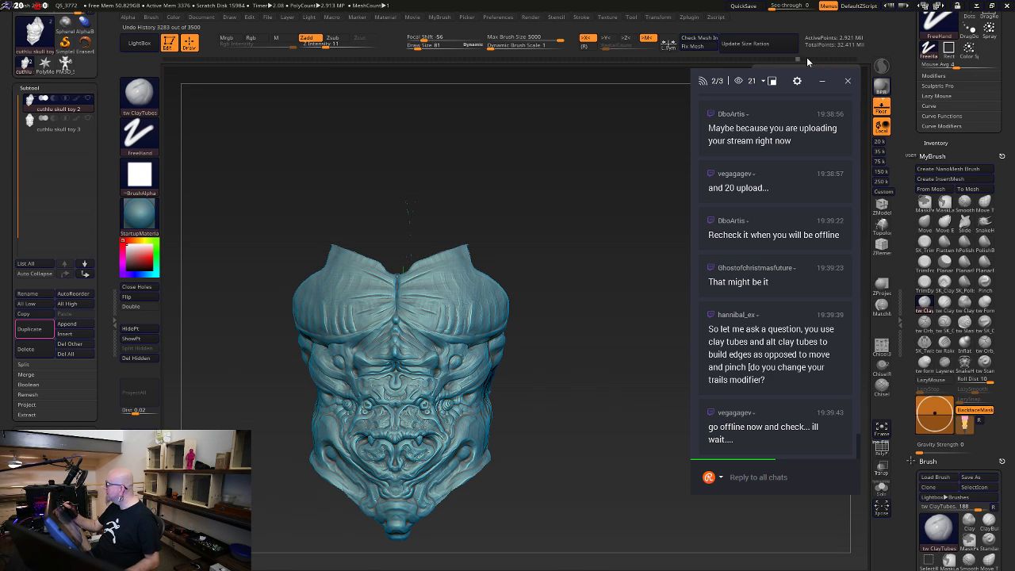
left_click(808, 59)
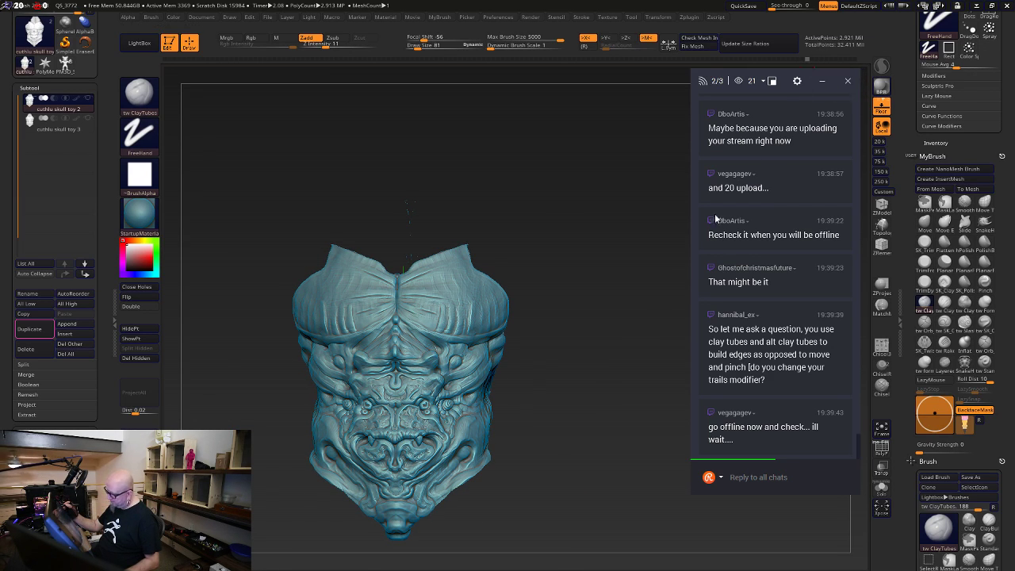
mouse_move(566, 467)
left_mouse_down("alt")
mouse_move(610, 415)
mouse_move(639, 455)
left_mouse_up("alt")
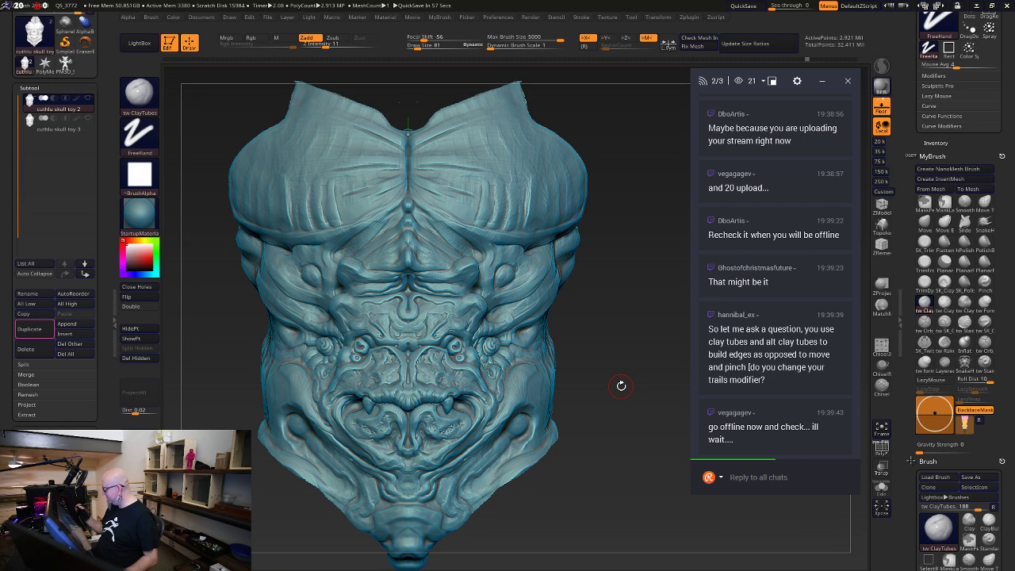
Reshape the brow ends with the Move Elastic brush at draw size 304, accepting removal of the newer undo history entries
left_click(944, 224)
right_click(473, 207)
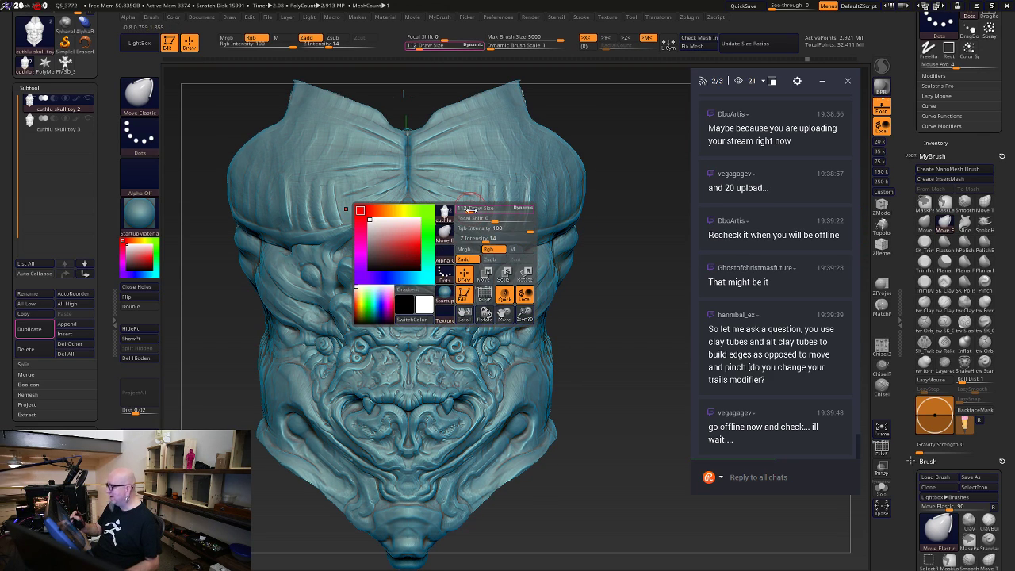
left_click_drag(474, 211, 480, 211)
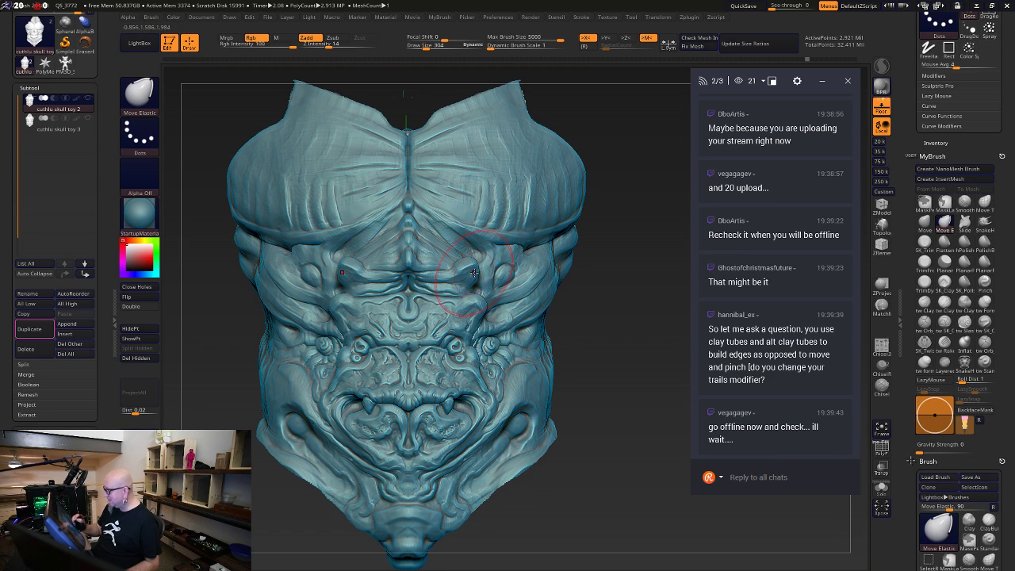
left_click_drag(476, 274, 483, 271)
left_click(486, 279)
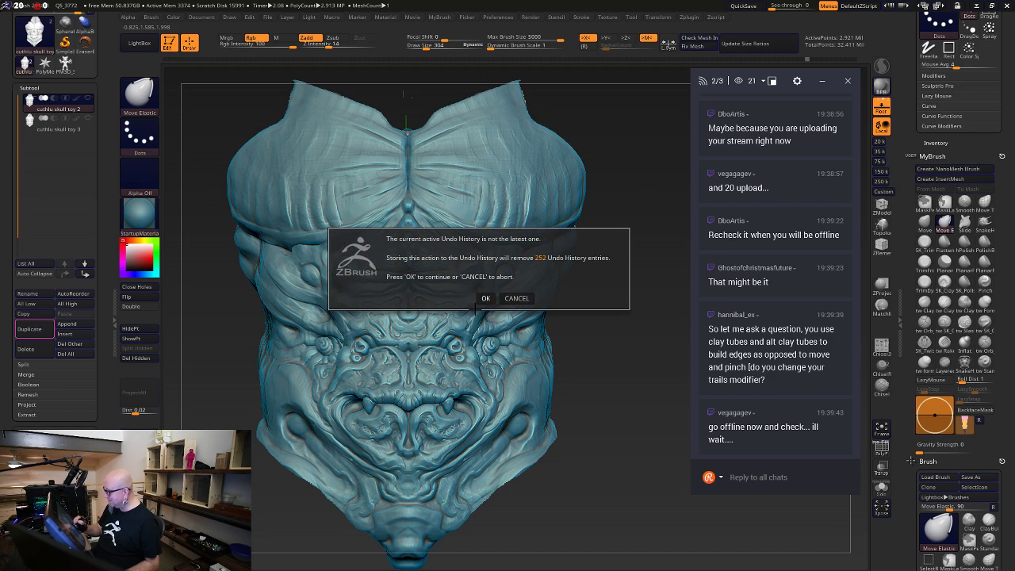
left_click(485, 298)
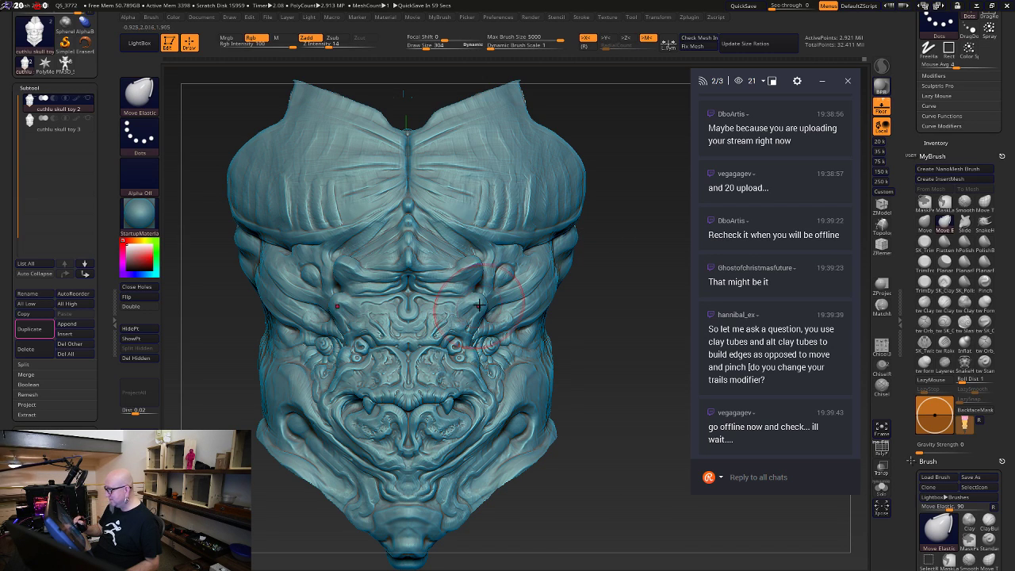
Adjust the proportions of the face's cheeks, eyes, mouth and chin and the lower side folds with Move Elastic
left_click_drag(479, 305, 476, 307)
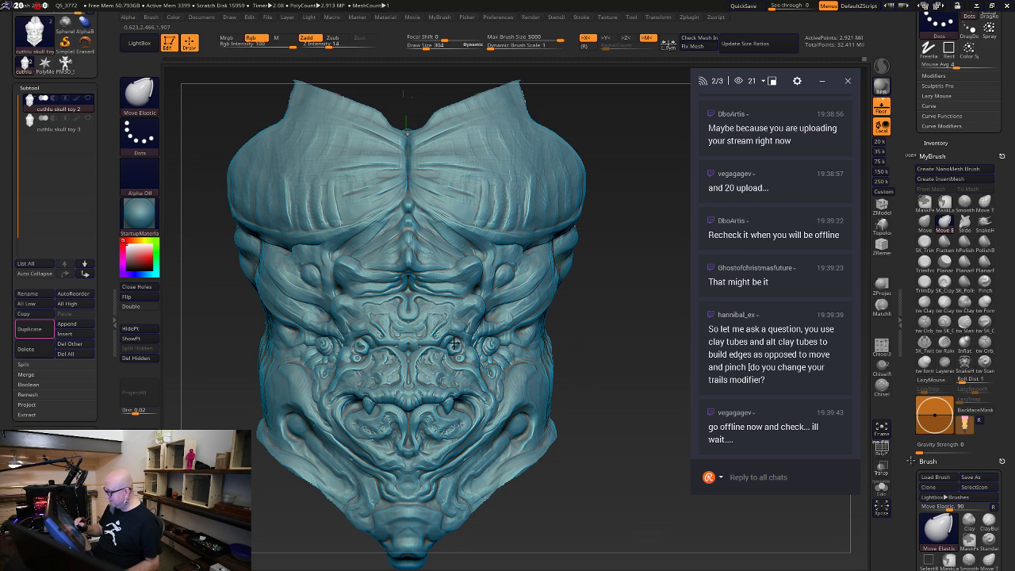
left_click_drag(455, 344, 432, 357)
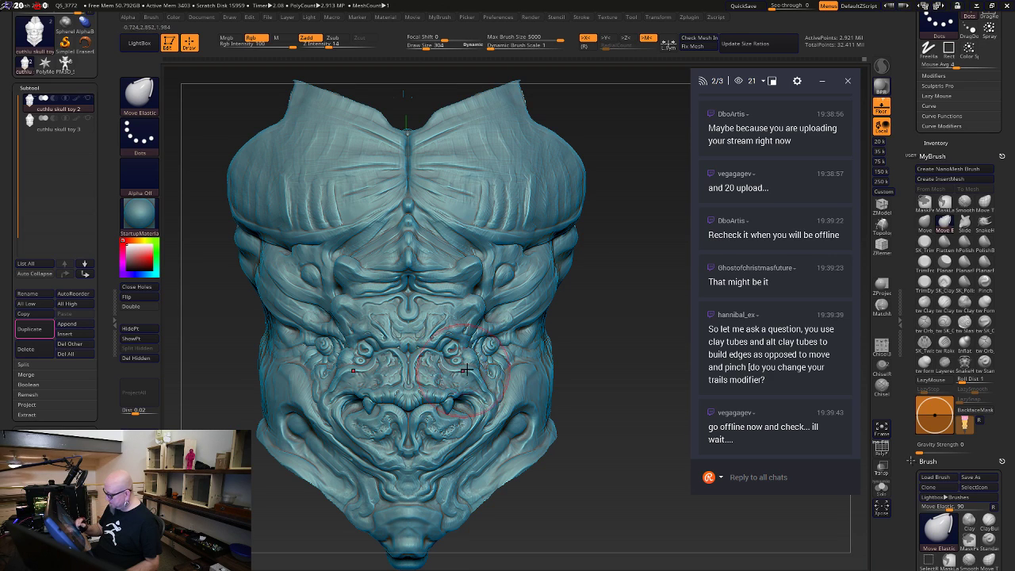
left_click_drag(483, 394, 483, 408)
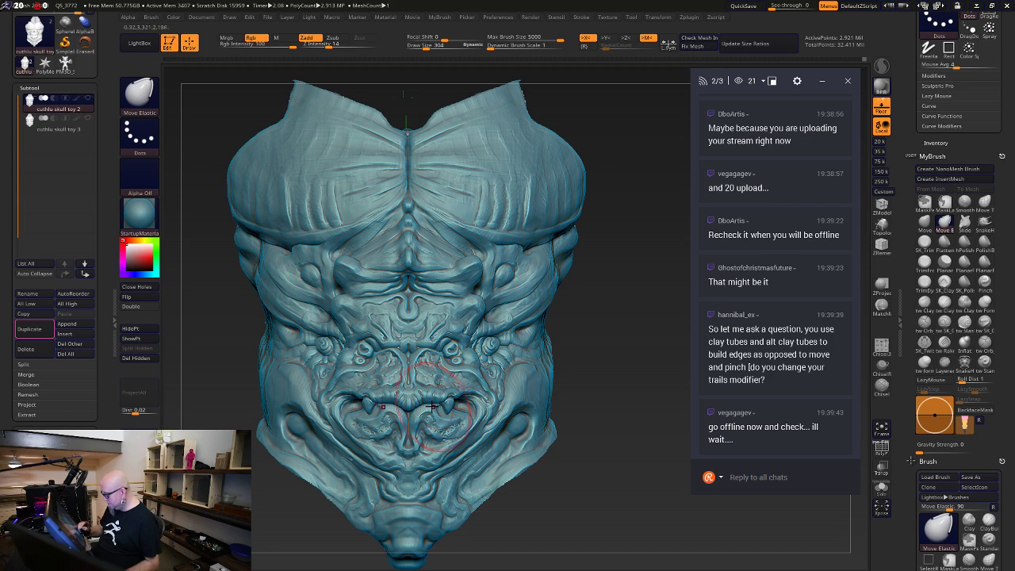
left_click_drag(421, 407, 475, 394)
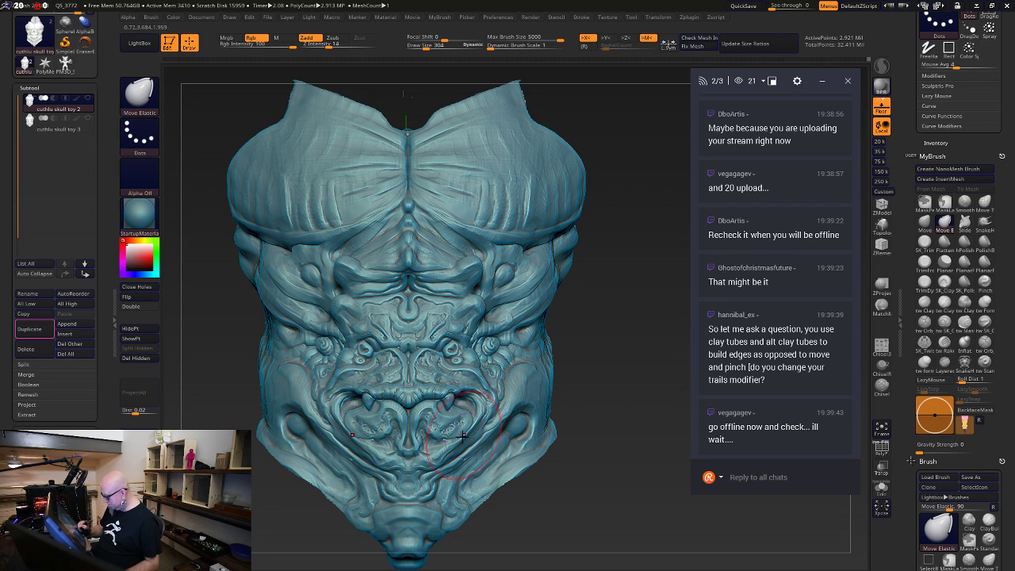
mouse_move(445, 446)
left_mouse_down()
mouse_move(468, 441)
mouse_move(441, 500)
mouse_move(413, 504)
mouse_move(437, 502)
left_mouse_up()
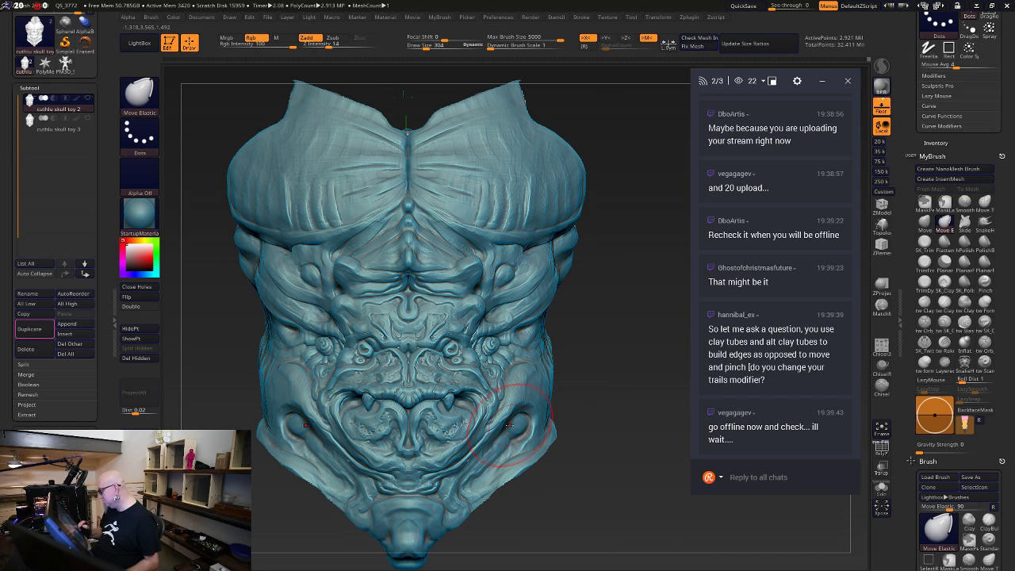
left_click_drag(507, 418, 513, 410)
Build up and smooth the folds running from the sternum along the chest's lower edge with the tw ClayTubes brush
left_click_drag(606, 368, 612, 393, "alt")
left_click(923, 303)
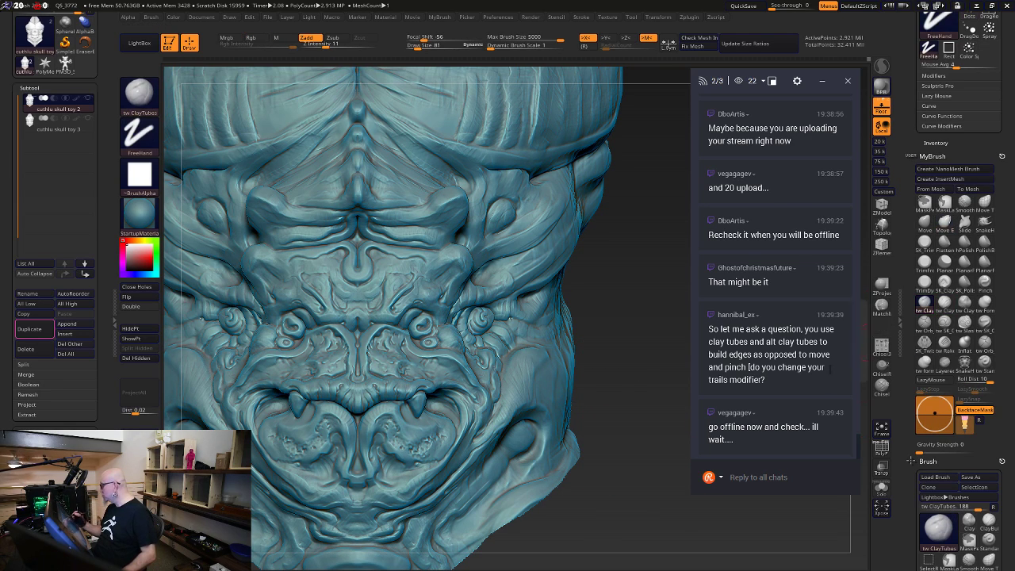
left_click_drag(641, 459, 618, 347)
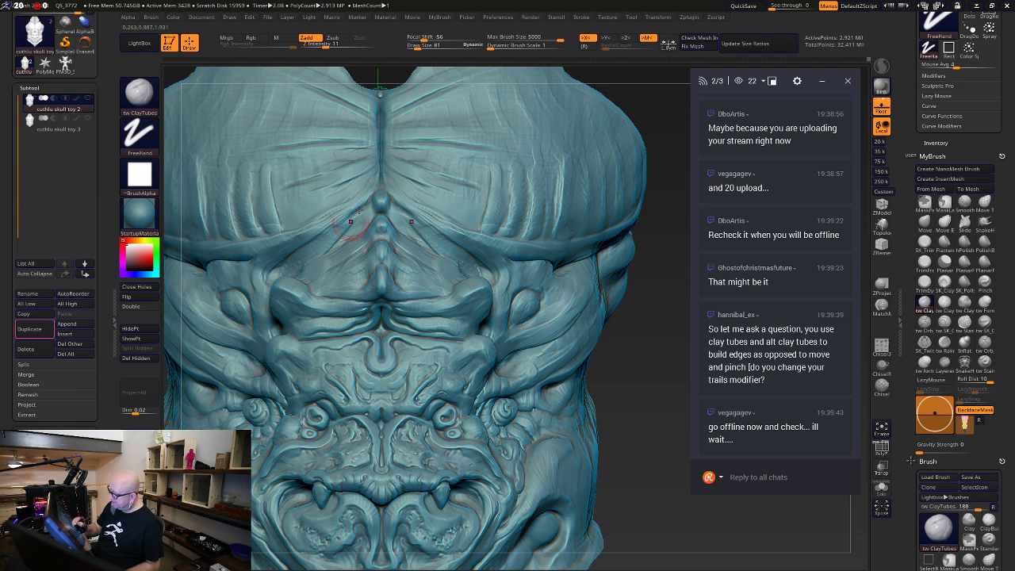
mouse_move(646, 330)
left_mouse_down()
mouse_move(614, 324)
mouse_move(675, 297)
left_mouse_up()
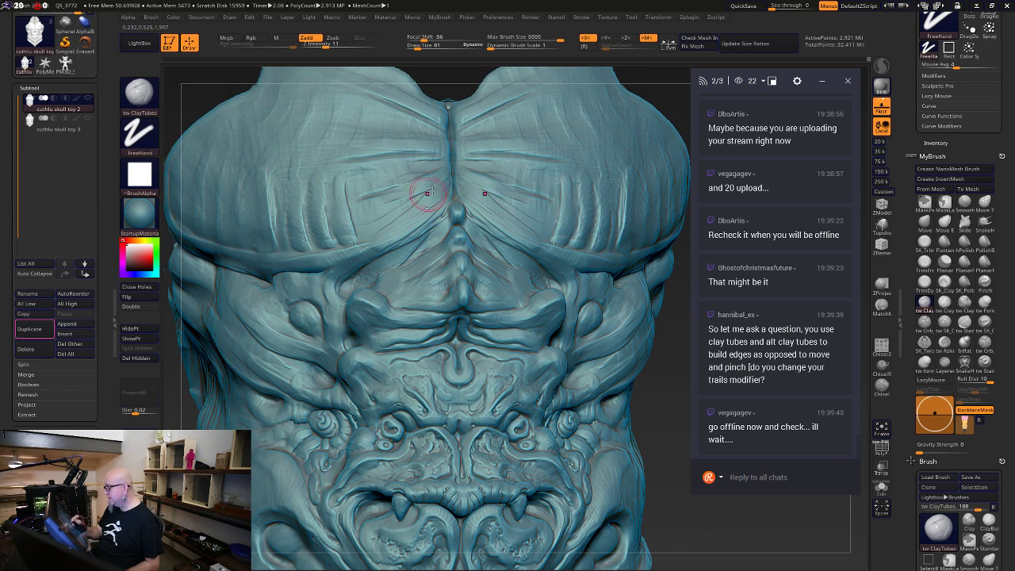
mouse_move(443, 197)
left_mouse_down()
mouse_move(365, 233)
mouse_move(358, 255)
mouse_move(325, 278)
left_mouse_up()
left_click_drag(445, 190, 362, 266)
mouse_move(657, 455)
left_mouse_down()
mouse_move(625, 405)
mouse_move(645, 433)
mouse_move(634, 444)
left_mouse_up()
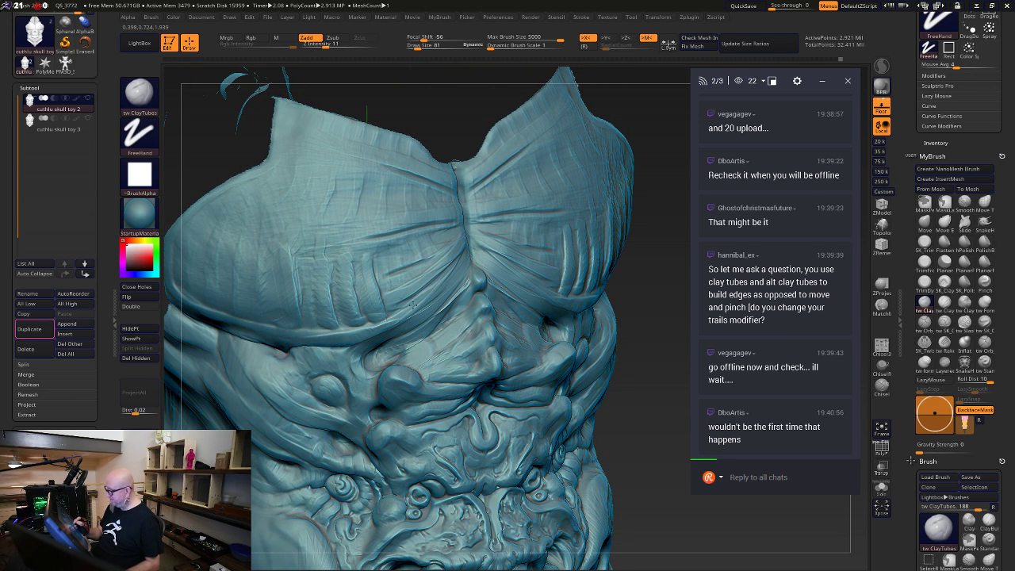
key("shift")
left_click_drag(402, 310, 305, 357, "shift")
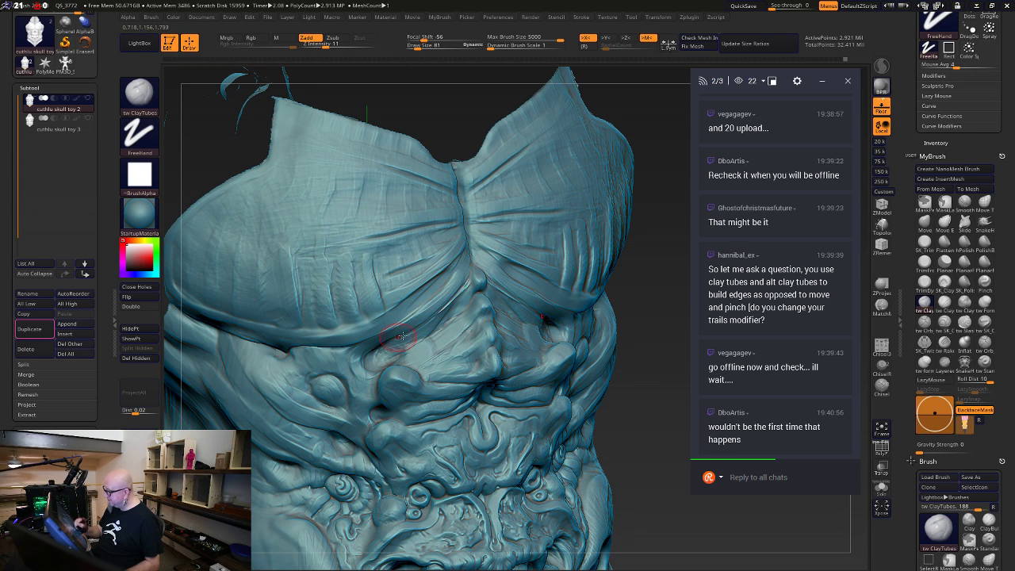
Build up and smooth the folds framing the small knob at the base of the sternum with the tw ClayTubes brush
left_click_drag(656, 240, 653, 258, "shift")
mouse_move(517, 106)
left_mouse_down("alt")
mouse_move(501, 125)
mouse_move(525, 172)
left_mouse_up("alt")
mouse_move(399, 344)
left_mouse_down()
mouse_move(439, 322)
mouse_move(449, 301)
left_mouse_up()
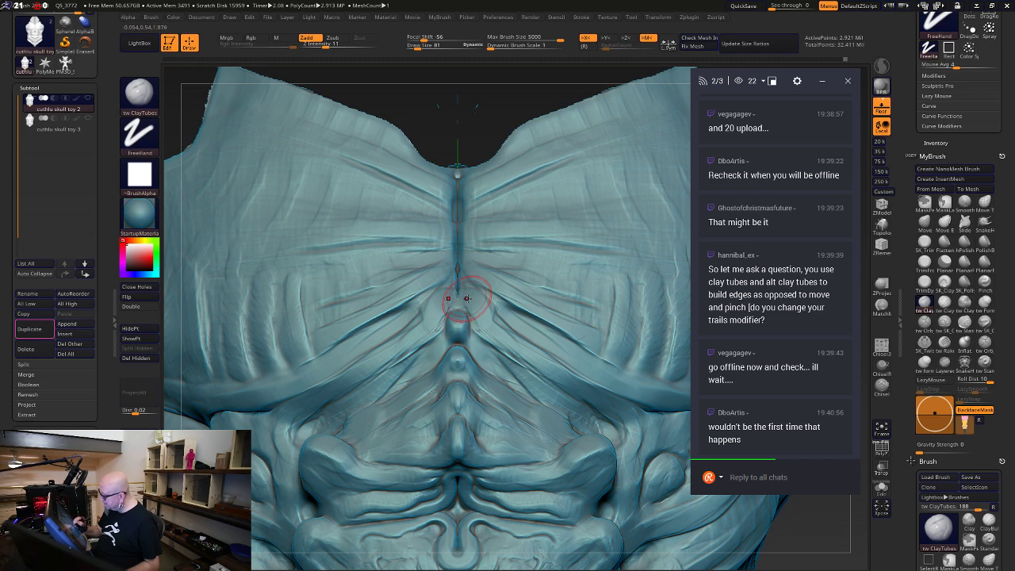
key("shift")
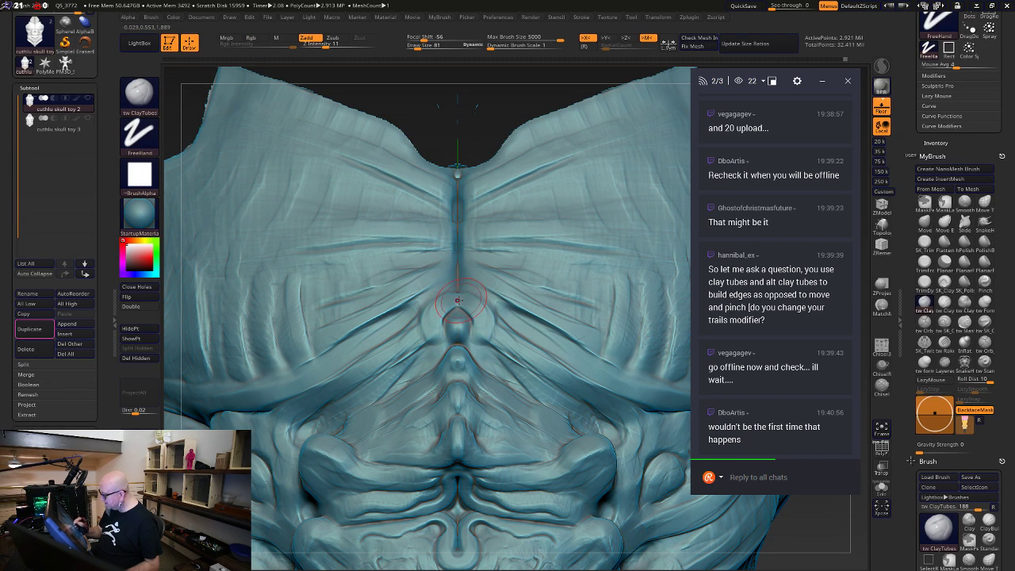
mouse_move(458, 299)
left_mouse_down()
mouse_move(428, 354)
mouse_move(387, 360)
mouse_move(416, 359)
left_mouse_up()
mouse_move(444, 519)
right_mouse_down("ctrl")
mouse_move(618, 428)
mouse_move(577, 515)
mouse_move(628, 529)
mouse_move(605, 518)
mouse_move(614, 557)
right_mouse_up("ctrl")
left_click_drag(482, 238, 480, 227, "shift")
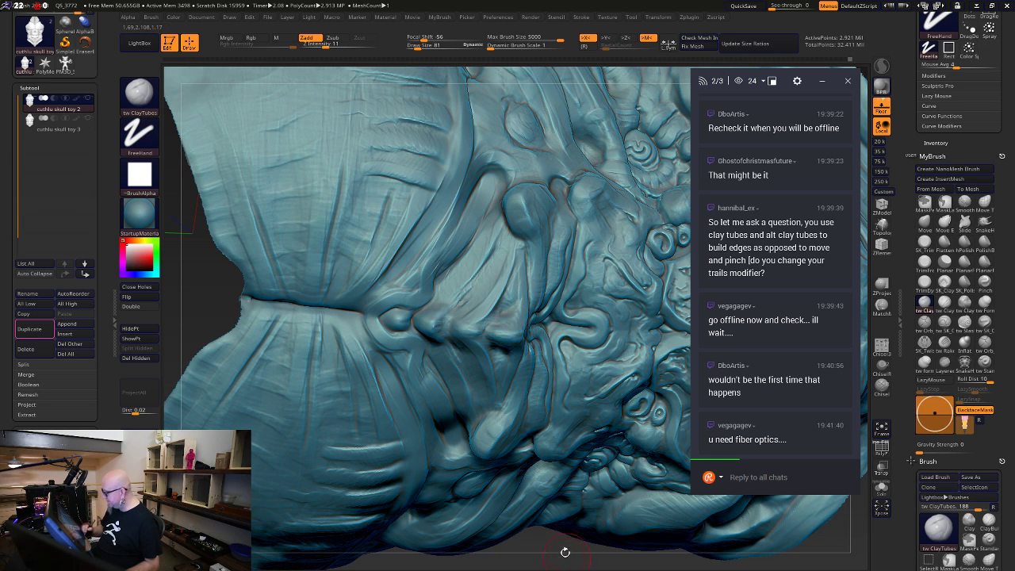
Refine and smooth the transition between the brow fold's outer end and the side folds below the chest
left_click_drag(564, 551, 585, 548)
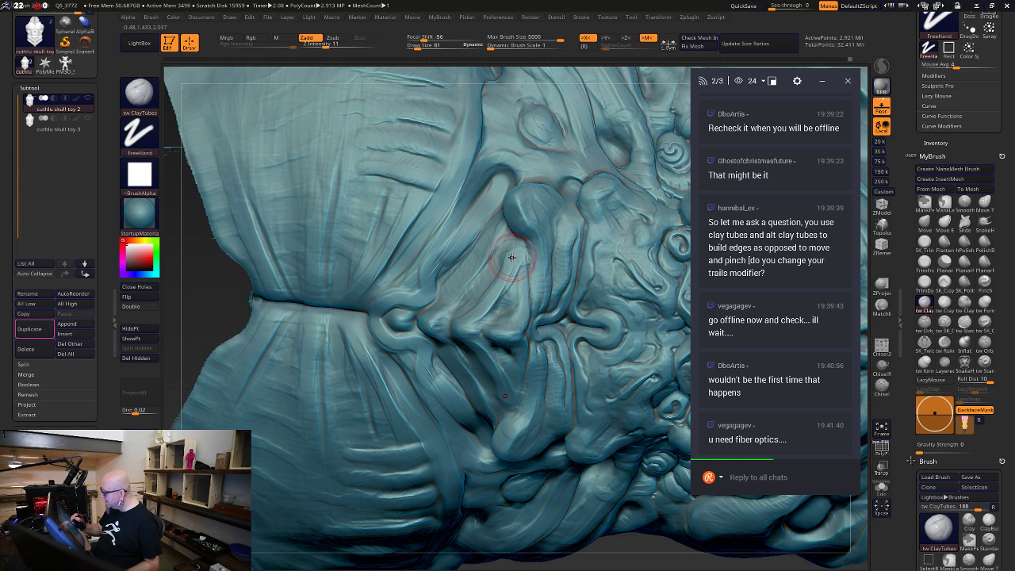
mouse_move(630, 536)
left_mouse_down()
mouse_move(564, 500)
mouse_move(637, 490)
mouse_move(648, 434)
mouse_move(662, 532)
mouse_move(624, 529)
left_mouse_up()
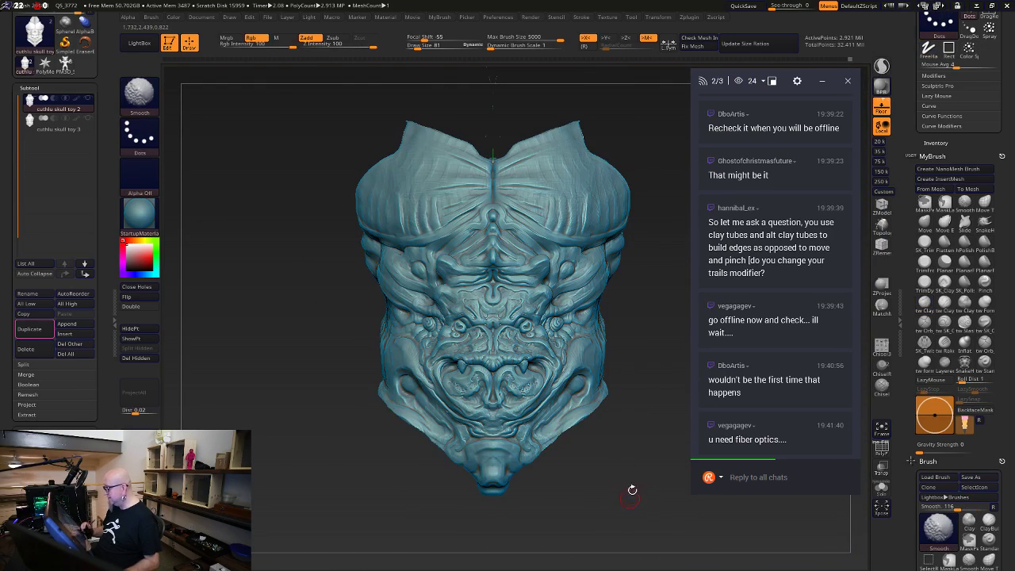
mouse_move(632, 489)
left_mouse_down("alt")
mouse_move(584, 469)
mouse_move(640, 475)
left_mouse_up("alt")
left_click_drag(670, 384, 640, 410)
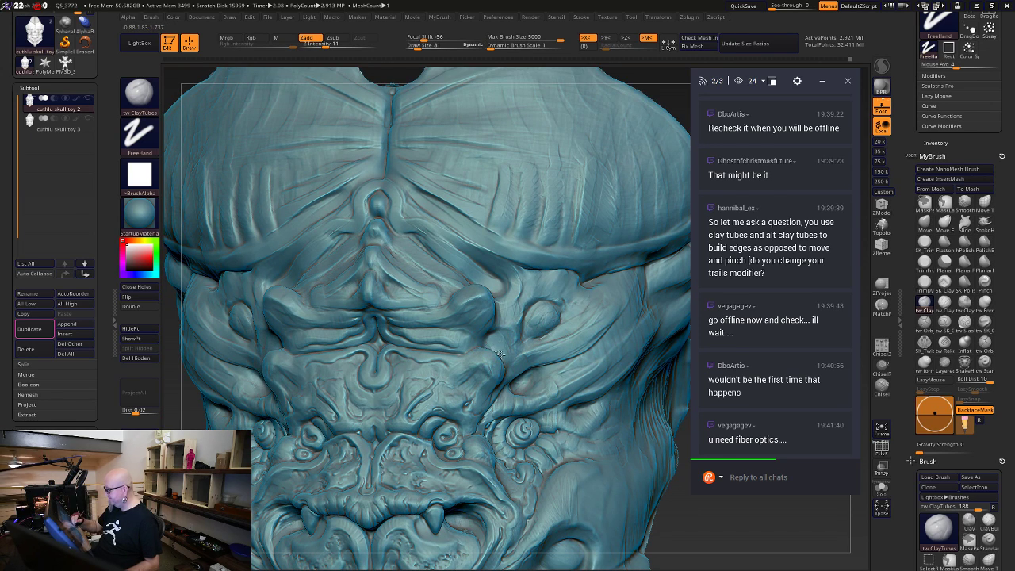
right_click_drag(622, 454, 533, 445)
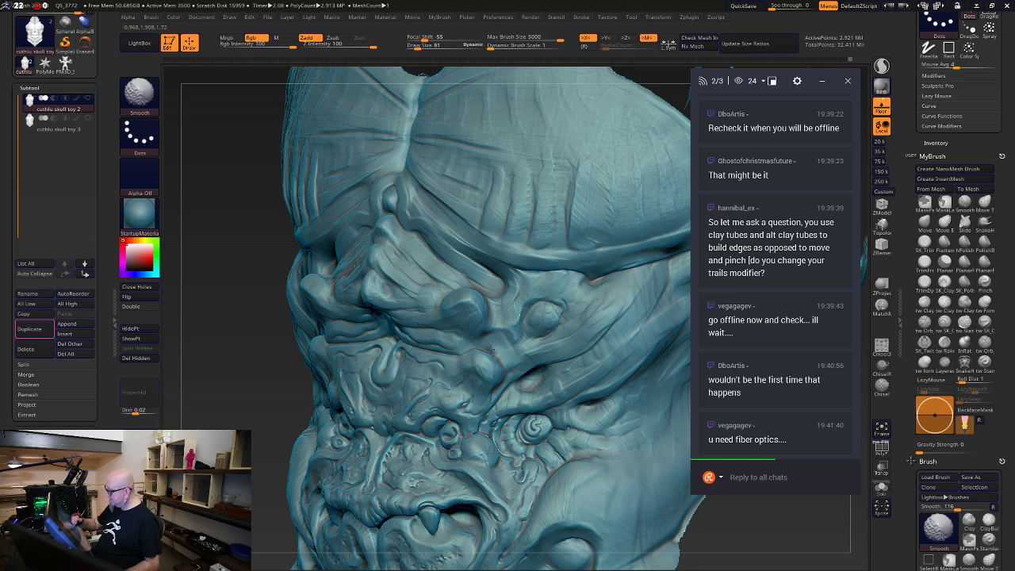
left_click_drag(479, 346, 495, 355, "shift")
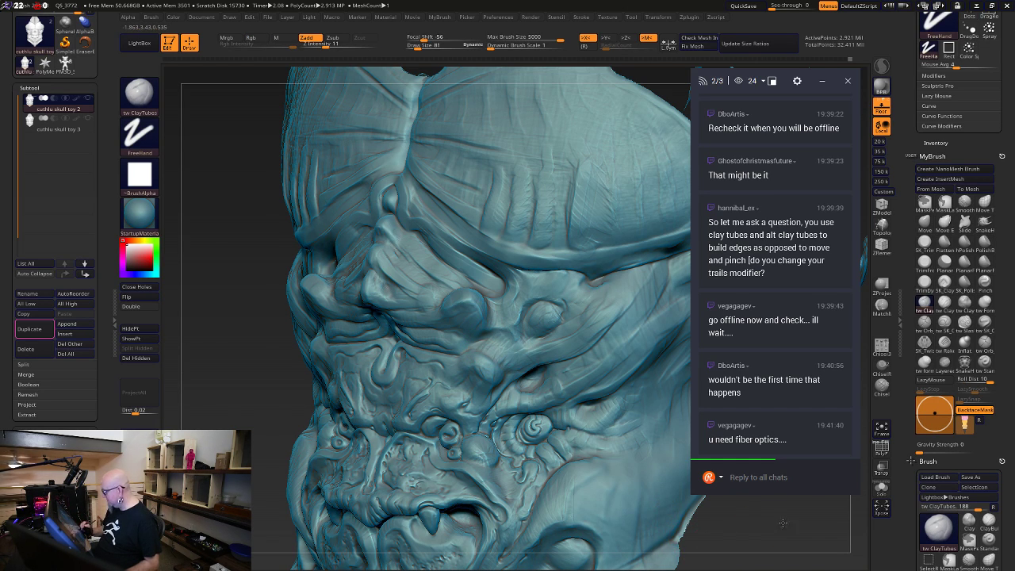
right_click_drag(783, 523, 795, 519, "shift")
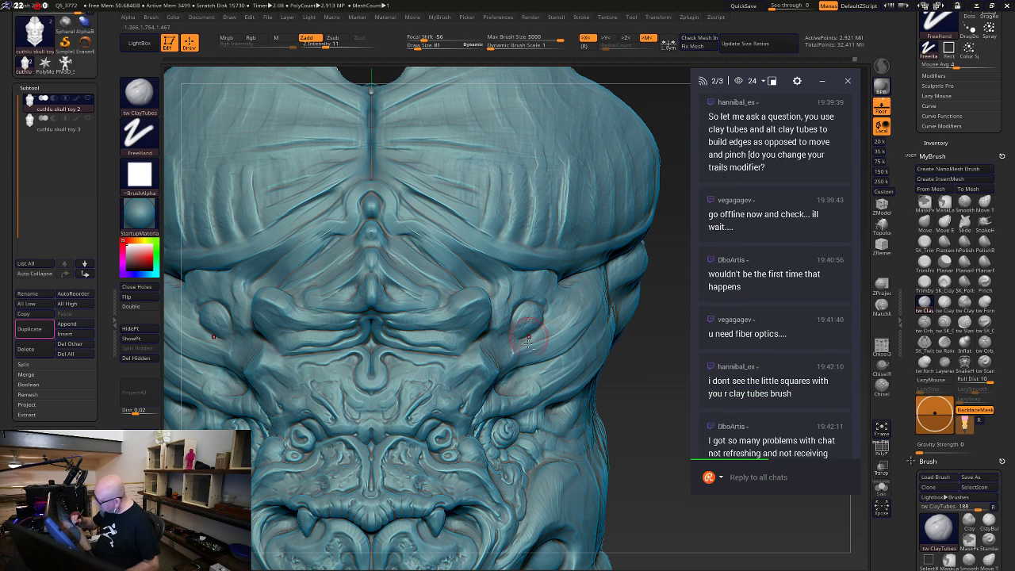
left_click_drag(627, 479, 617, 481)
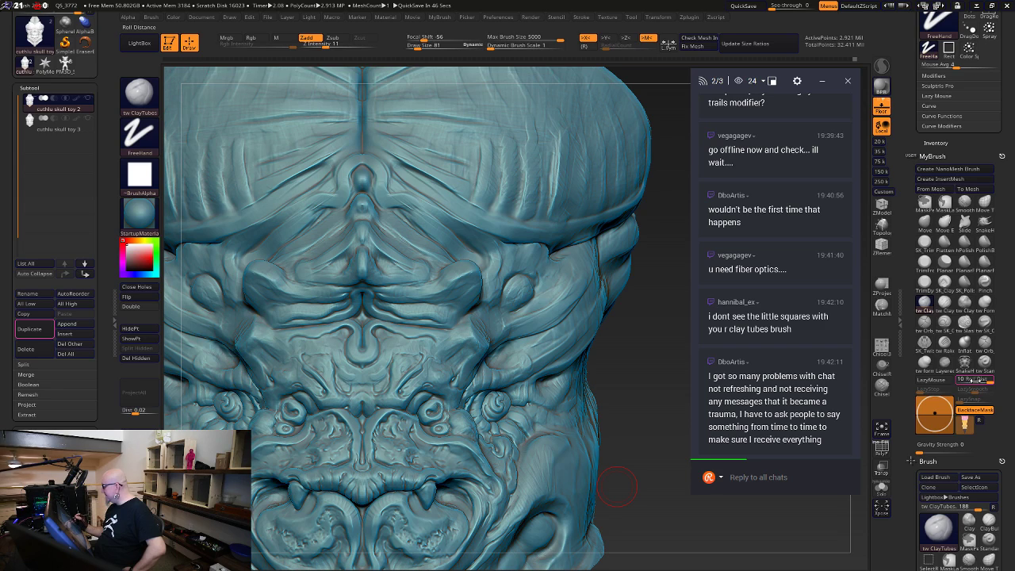
Toggle LazyMouse on and back off for the tw ClayTubes brush
left_click(940, 385)
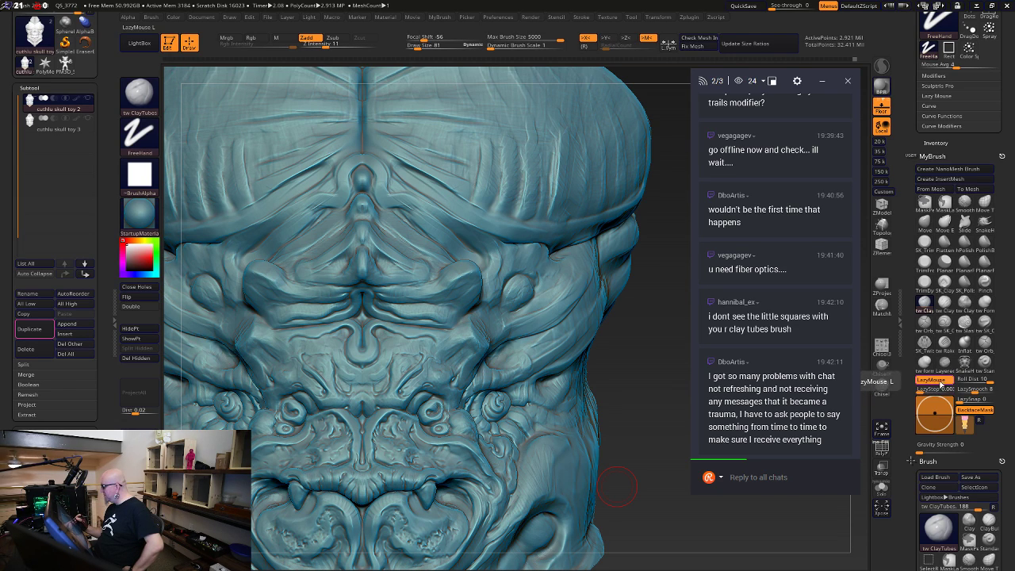
left_click(934, 382)
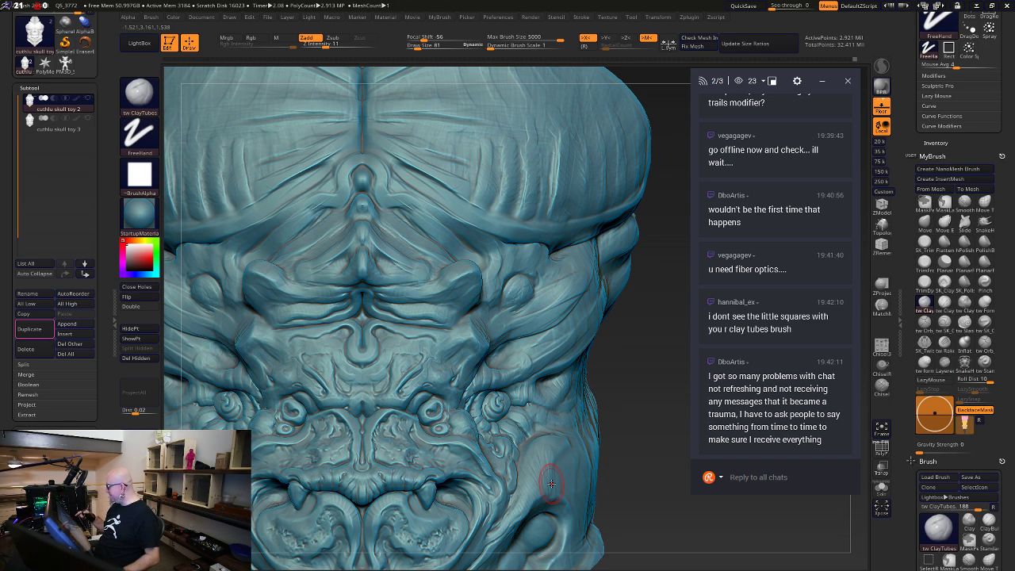
left_click(931, 380)
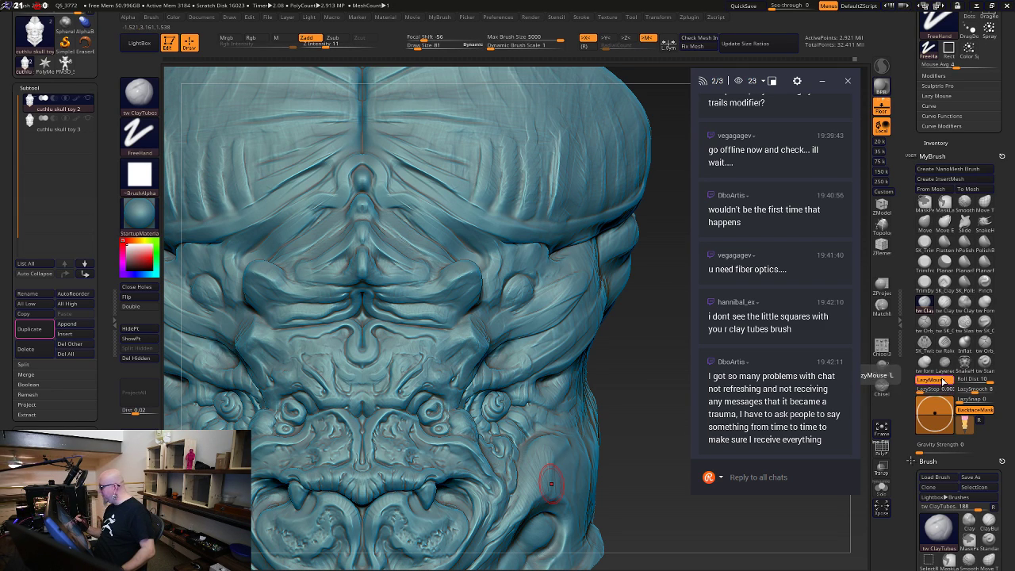
left_click(941, 379)
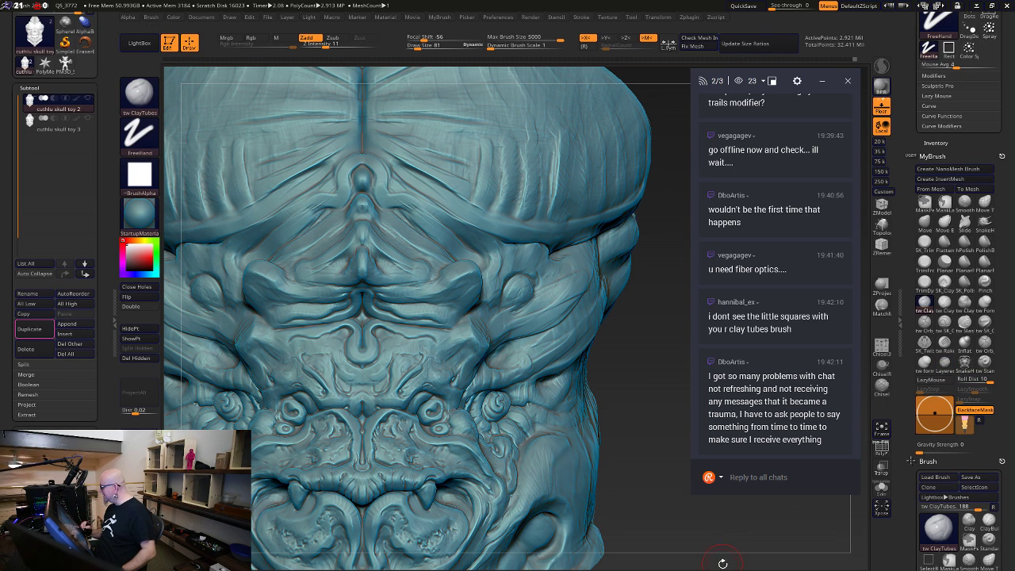
Try LazyMouse with a LazyStep of 1.572 on tw ClayTubes, then restore LazyStep to 0.003 and disable LazyMouse
left_click(933, 379)
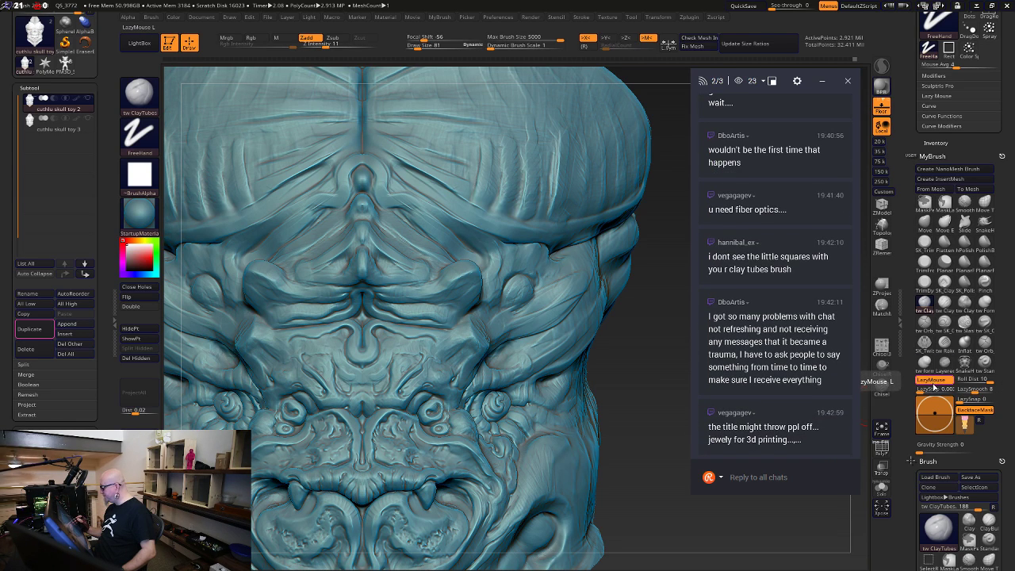
left_click(933, 388)
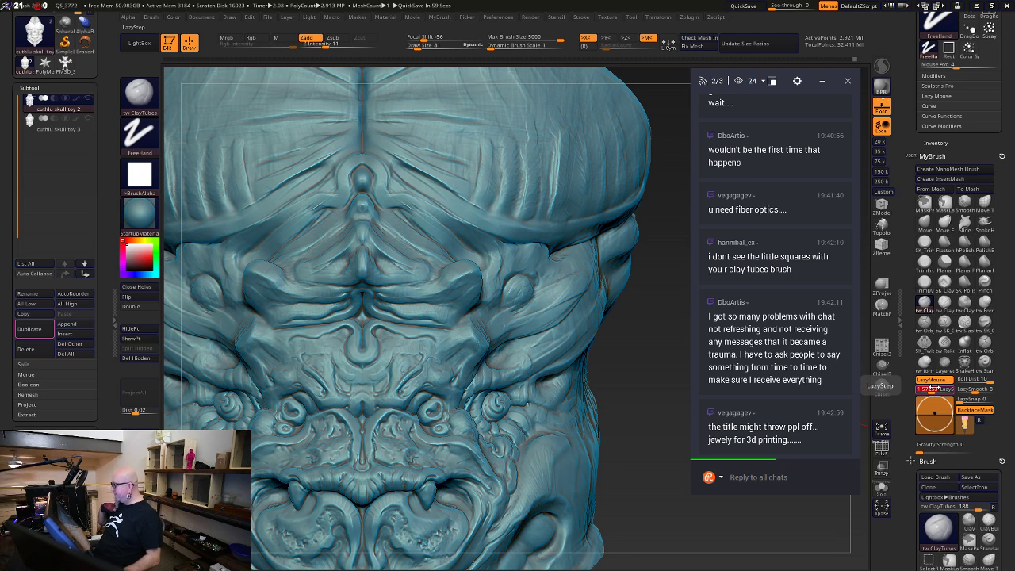
mouse_move(630, 488)
left_mouse_down()
mouse_move(655, 394)
mouse_move(618, 421)
mouse_move(555, 408)
left_mouse_up()
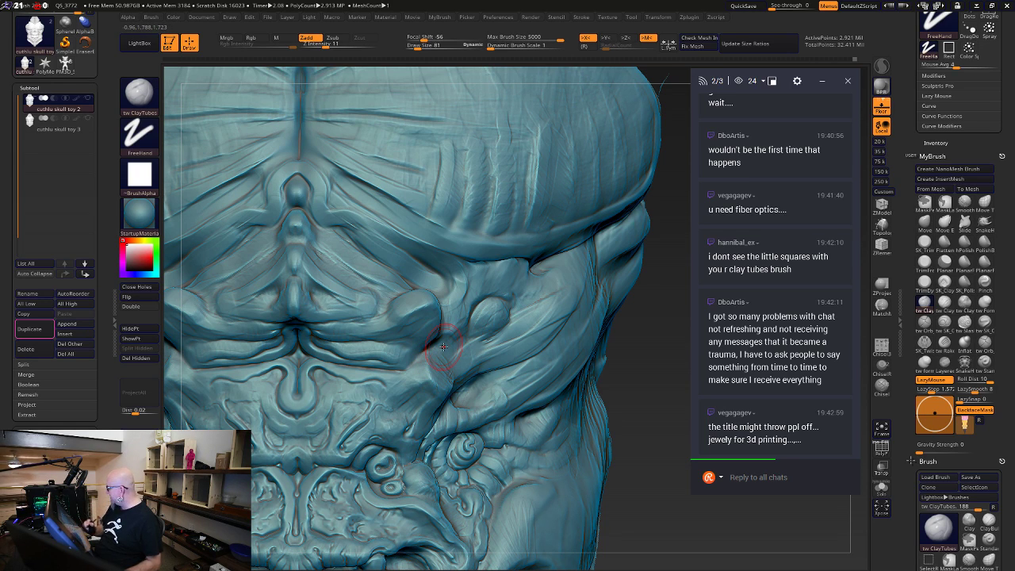
left_click(943, 389)
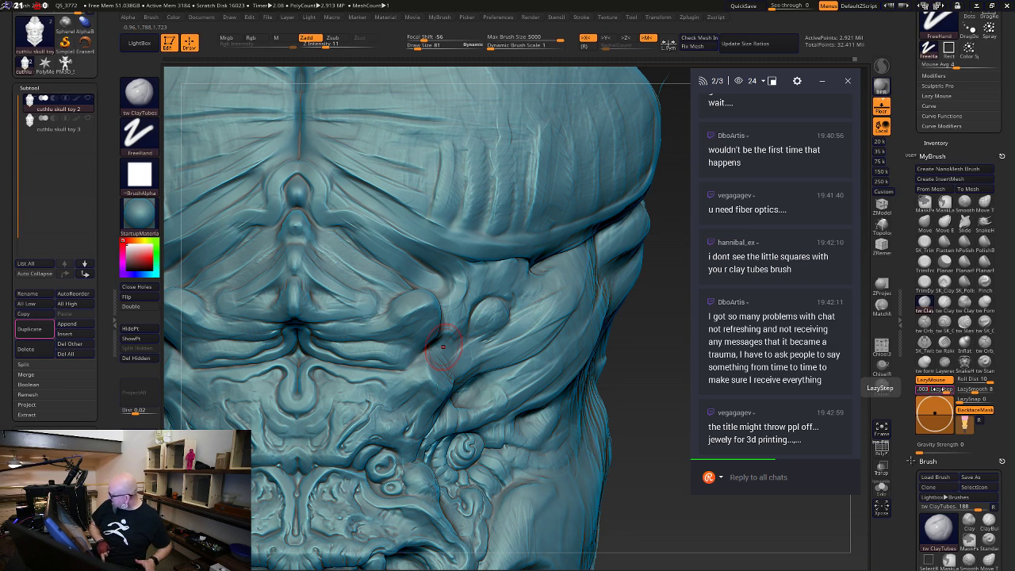
left_click(937, 389)
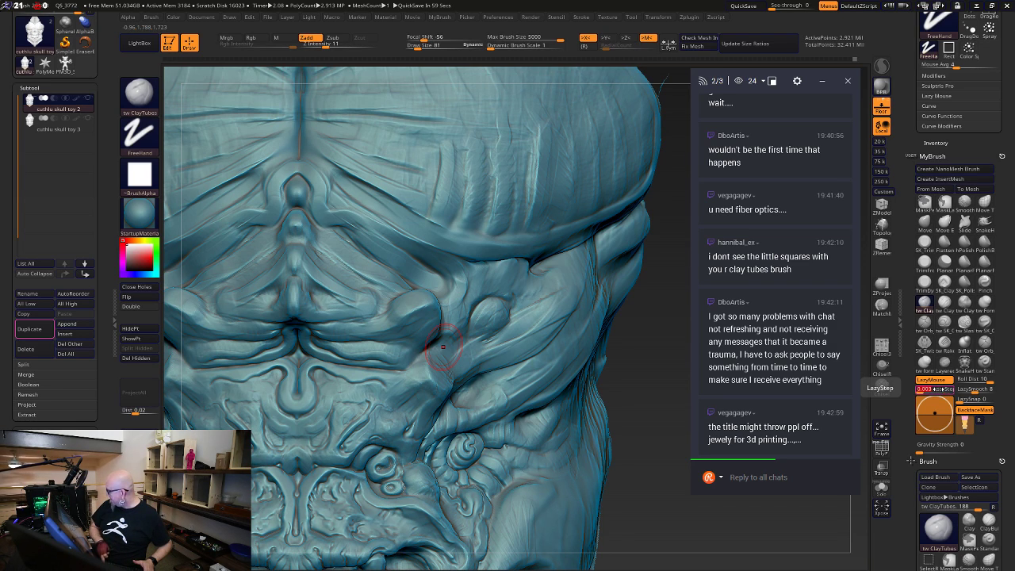
left_click(932, 379)
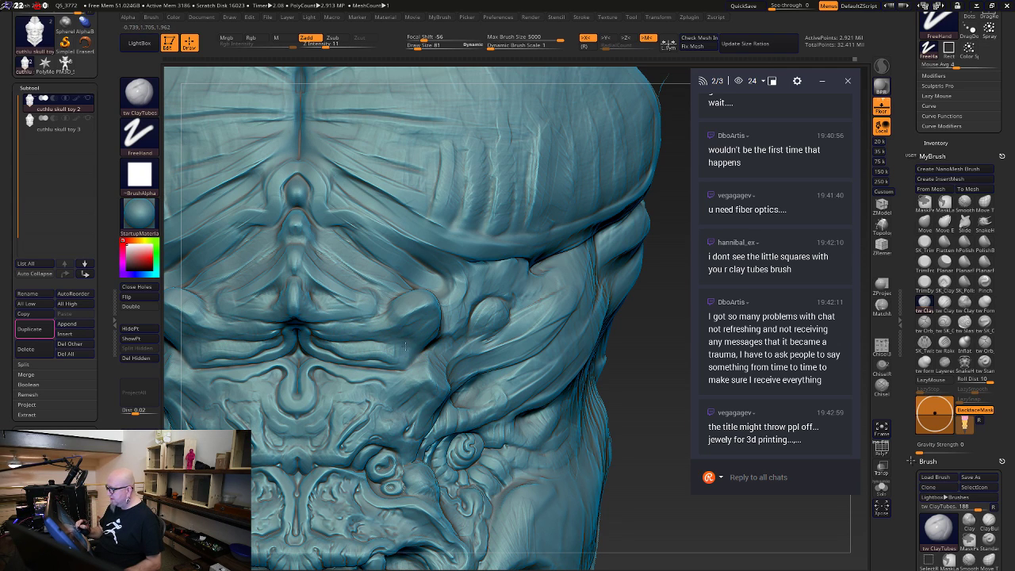
Sculpt the recess between the brow's outer end and the round side bump with tw ClayTubes, checking it against the whole torso
right_click_drag(428, 325, 444, 310)
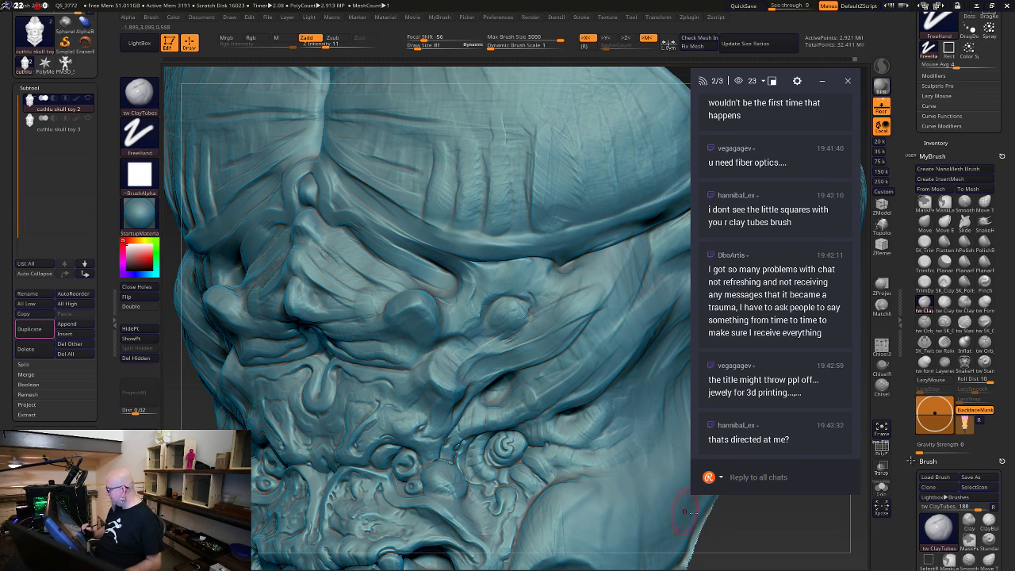
mouse_move(746, 532)
left_mouse_down()
mouse_move(688, 528)
mouse_move(672, 502)
left_mouse_up()
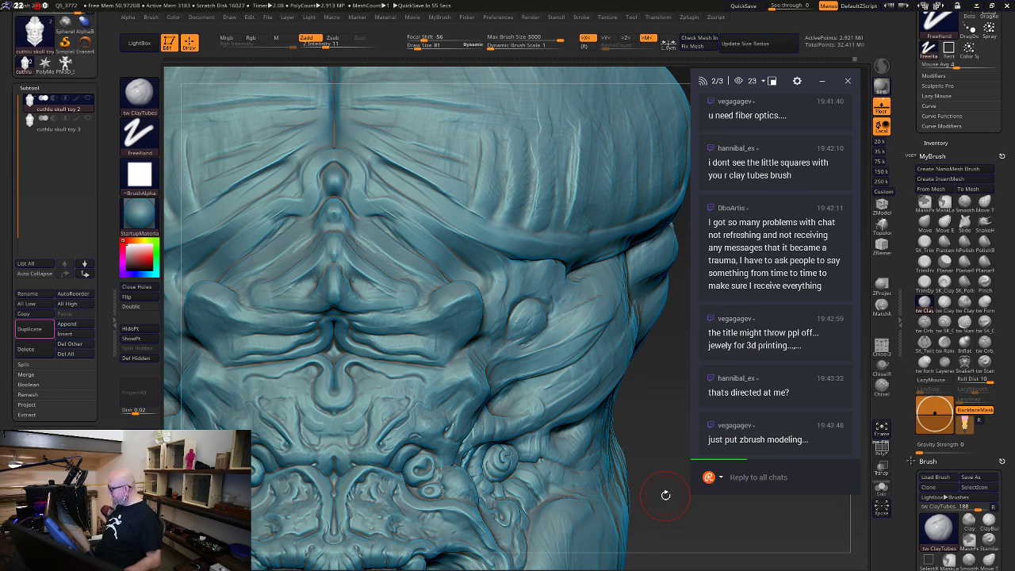
left_click_drag(655, 493, 609, 485)
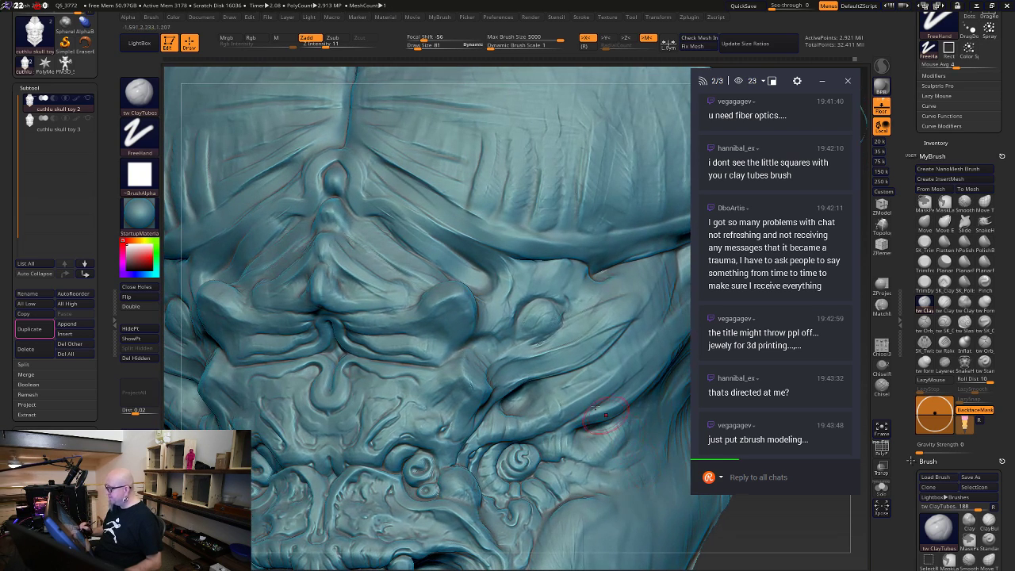
mouse_move(475, 287)
left_mouse_down()
mouse_move(480, 315)
mouse_move(477, 308)
left_mouse_up()
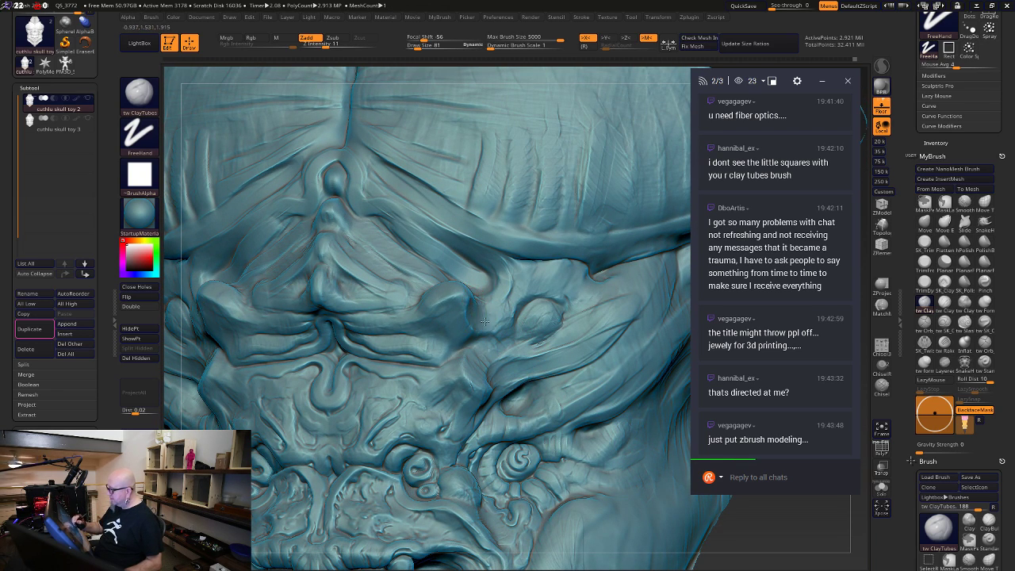
key("f")
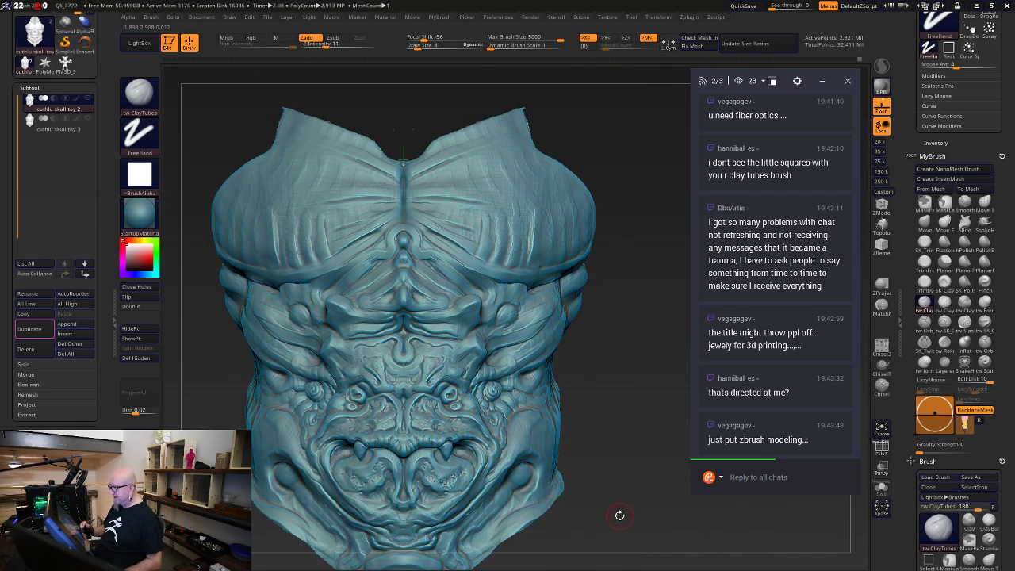
mouse_move(620, 516)
left_mouse_down("alt")
mouse_move(635, 526)
mouse_move(656, 519)
left_mouse_up("alt")
left_click_drag(653, 513, 655, 512, "alt")
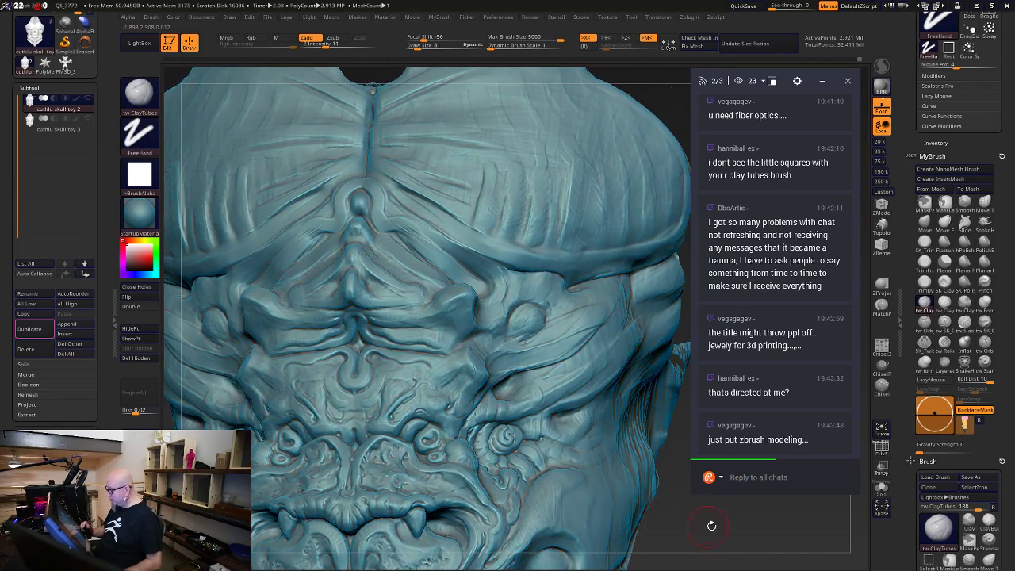
mouse_move(711, 526)
left_mouse_down()
mouse_move(659, 497)
mouse_move(712, 543)
mouse_move(664, 516)
left_mouse_up()
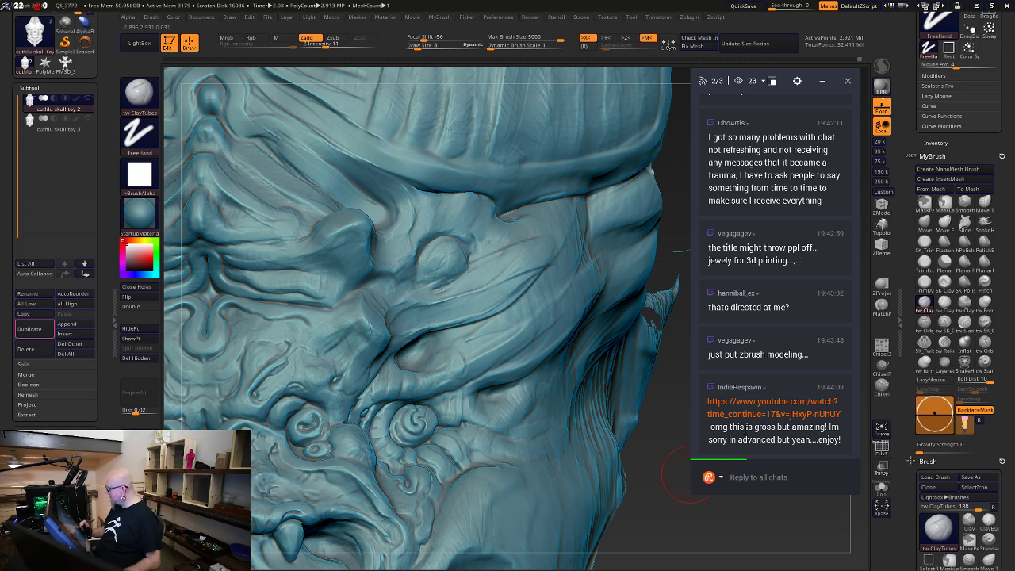
Skim the YouTube video "The Unfixed Brain" linked in the chat to about 4:48, pause it and return to ZBrush
left_click(796, 410)
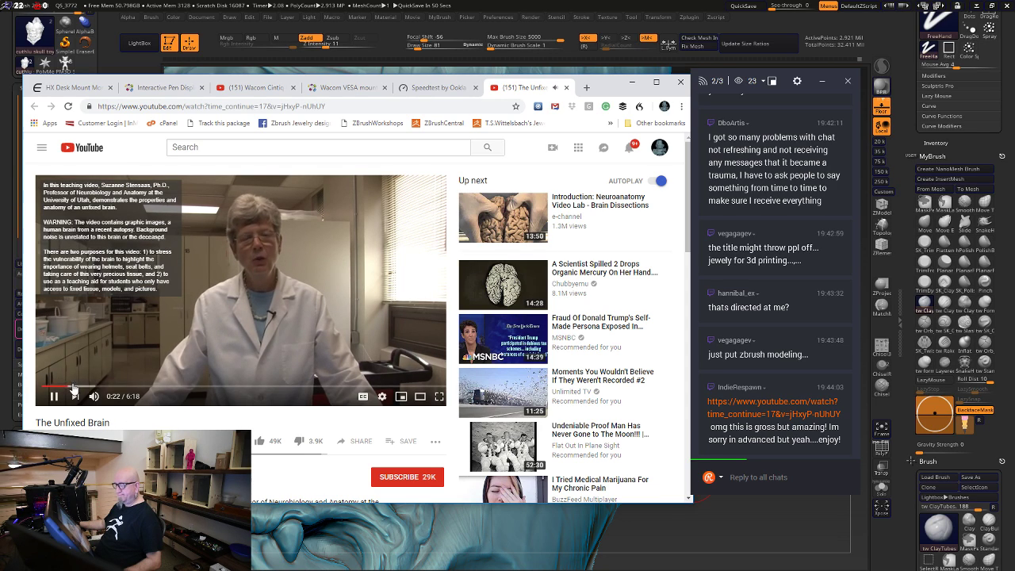
left_click(133, 384)
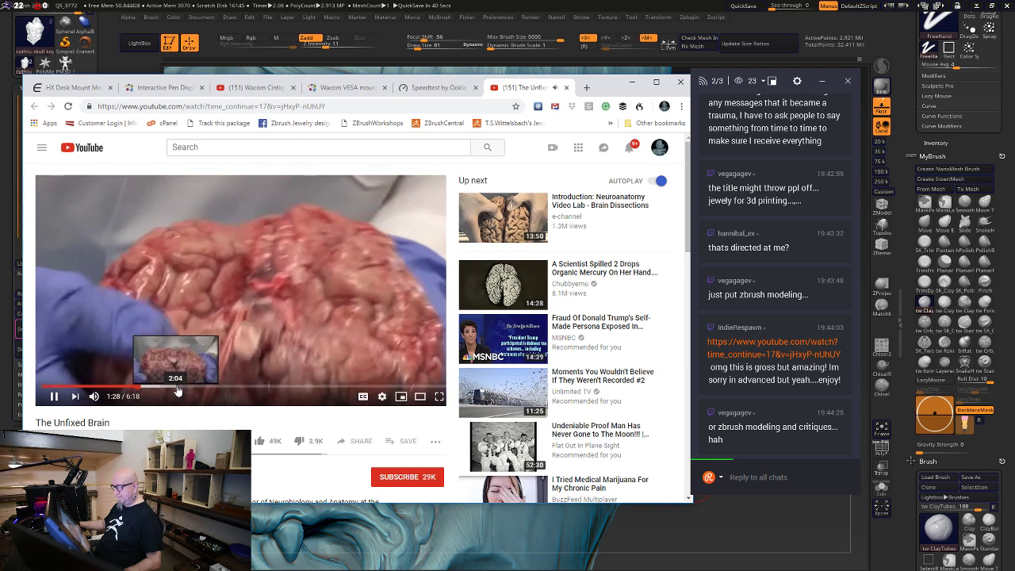
left_click(179, 388)
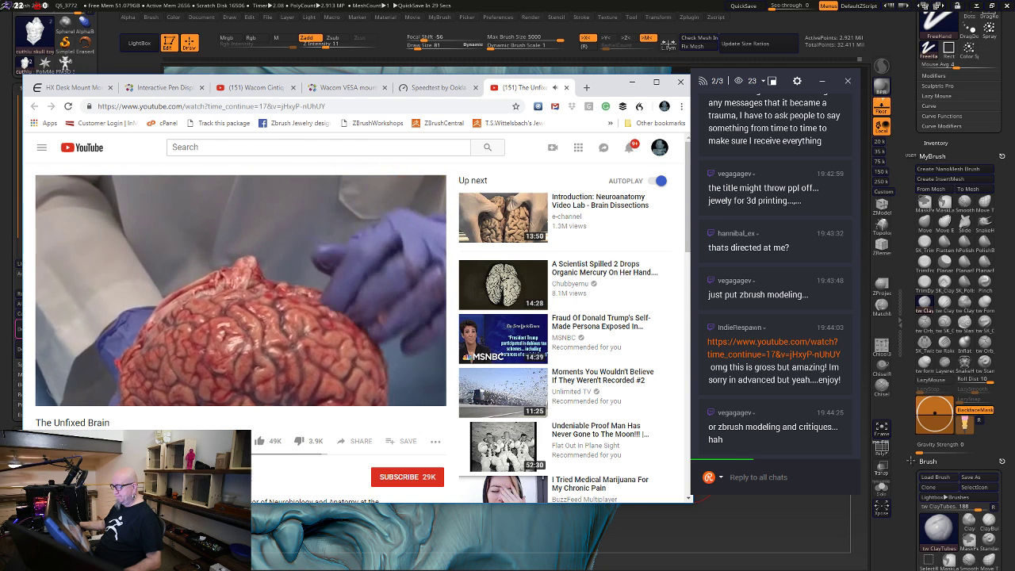
left_click(349, 387)
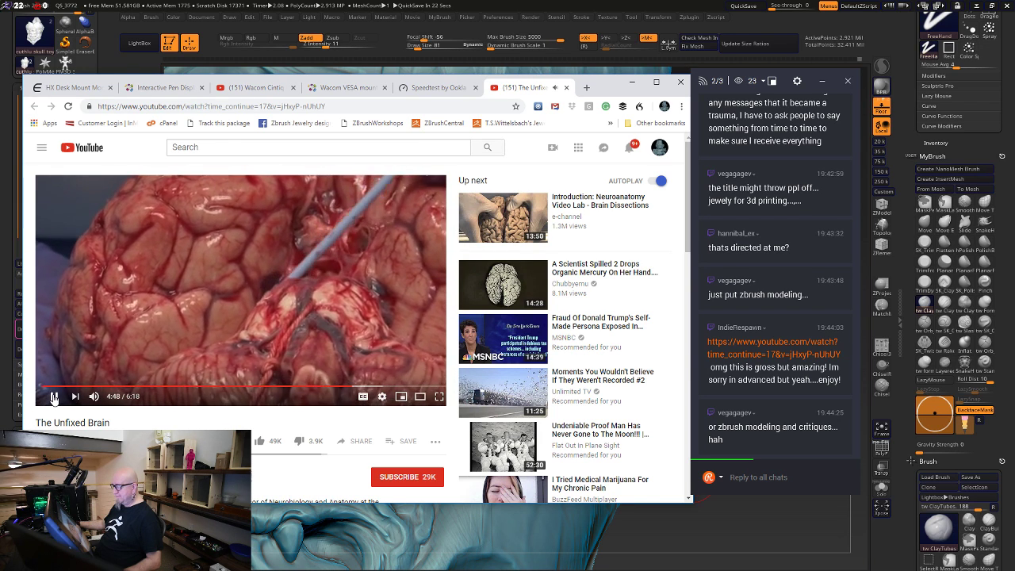
left_click(53, 396)
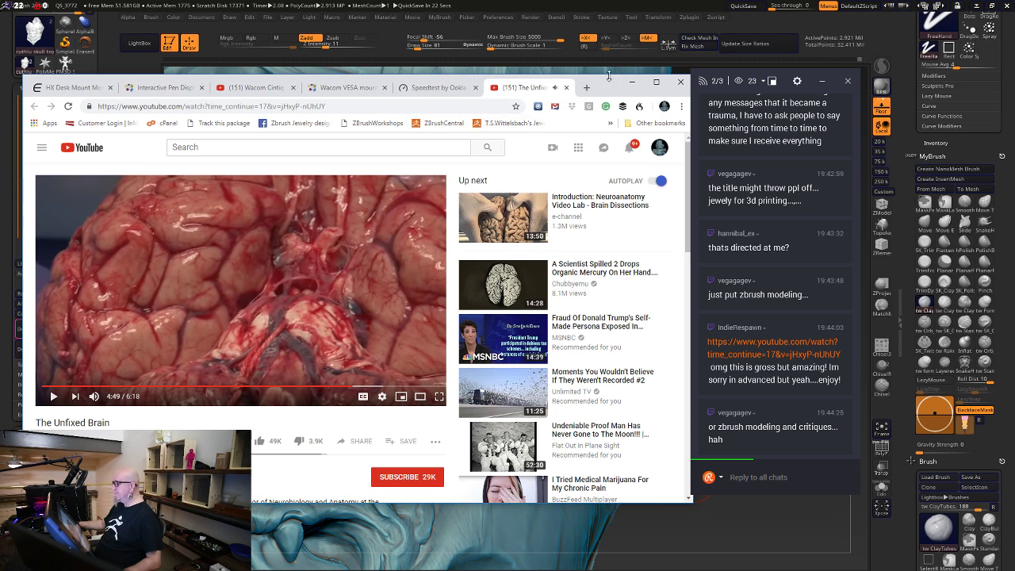
left_click(632, 81)
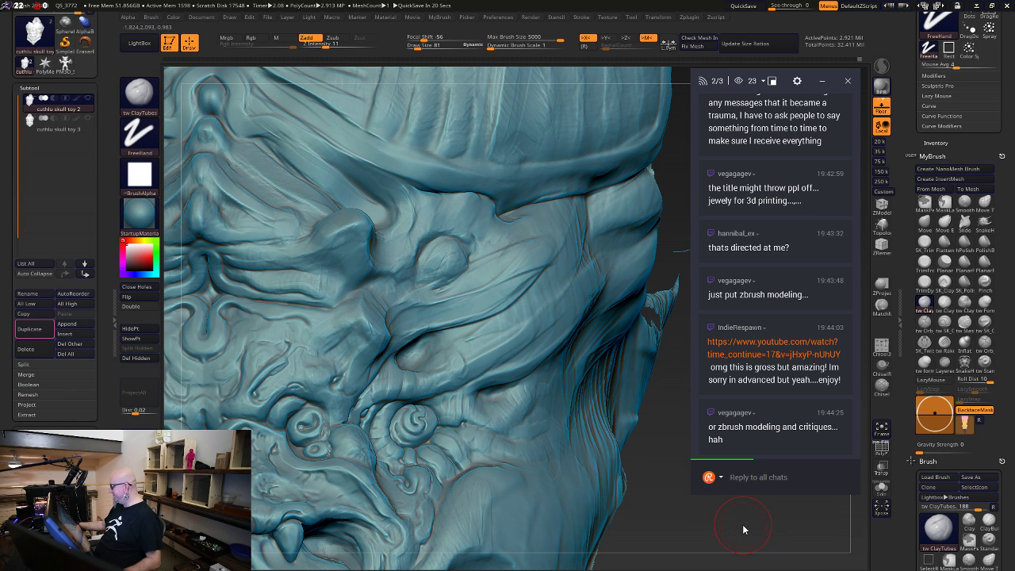
Refine and smooth the folds around the outer spiral bump beside the face with tw ClayTubes at Draw Size 56
mouse_move(744, 529)
left_mouse_down()
mouse_move(720, 507)
mouse_move(738, 513)
left_mouse_up()
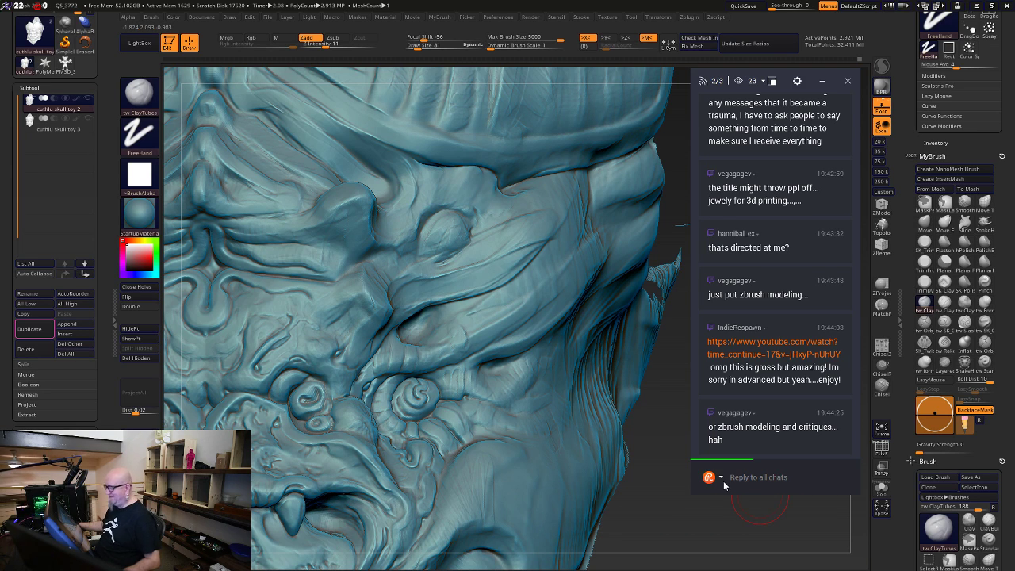
mouse_move(656, 505)
left_mouse_down()
mouse_move(689, 511)
mouse_move(680, 529)
mouse_move(663, 525)
left_mouse_up()
mouse_move(407, 356)
left_mouse_down("shift")
mouse_move(416, 376)
mouse_move(422, 369)
left_mouse_up("shift")
key("space")
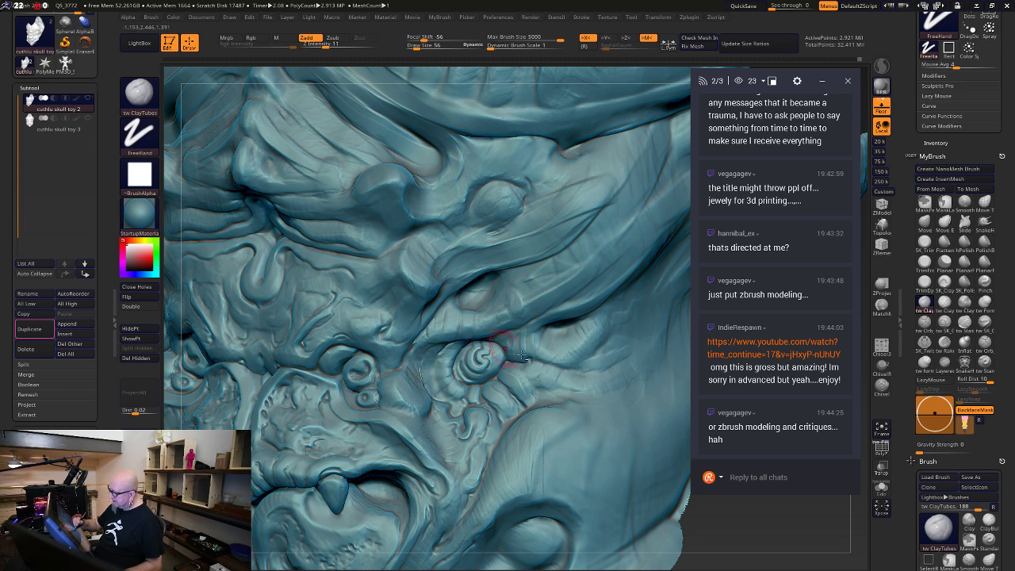
left_click_drag(742, 520, 726, 523)
mouse_move(420, 377)
left_mouse_down("shift")
mouse_move(438, 357)
mouse_move(466, 366)
mouse_move(433, 355)
left_mouse_up("shift")
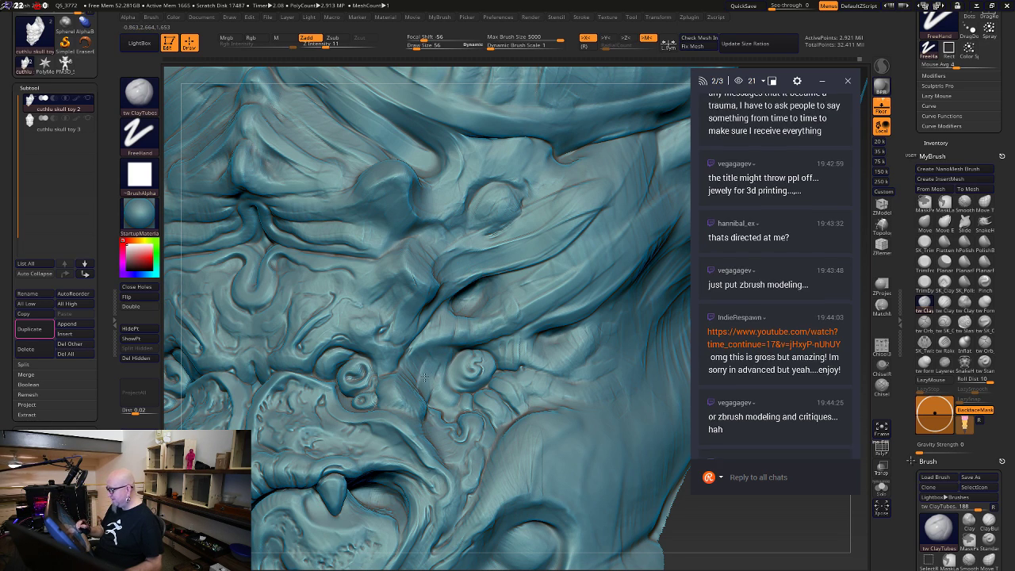
left_click_drag(705, 526, 679, 515)
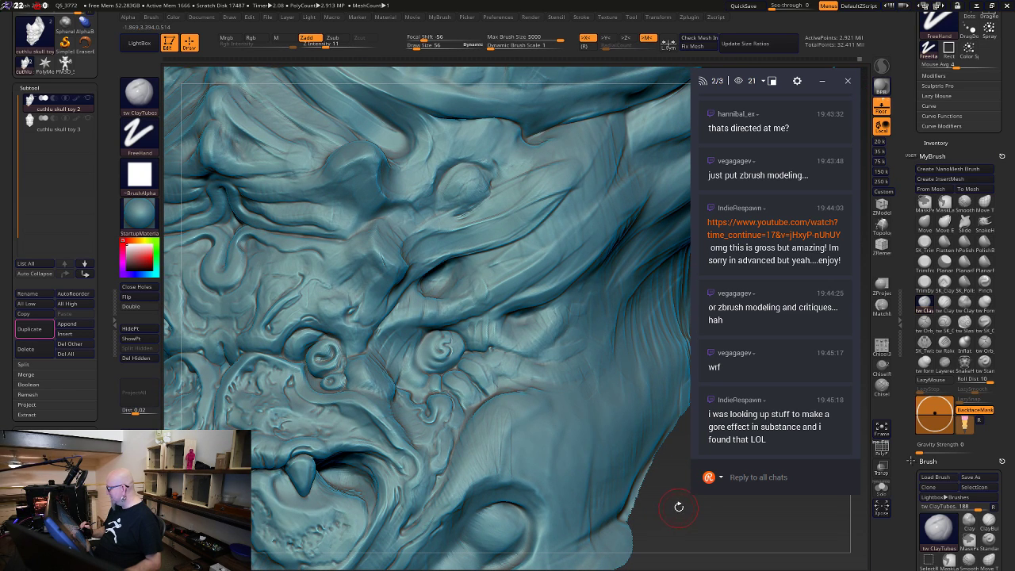
left_click_drag(682, 498, 700, 491)
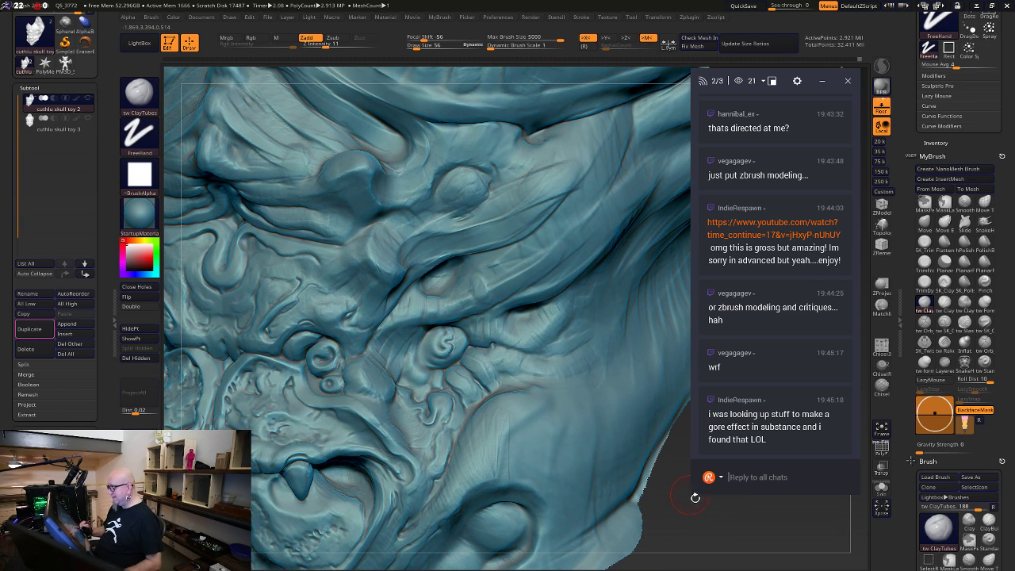
left_click_drag(694, 527, 669, 483)
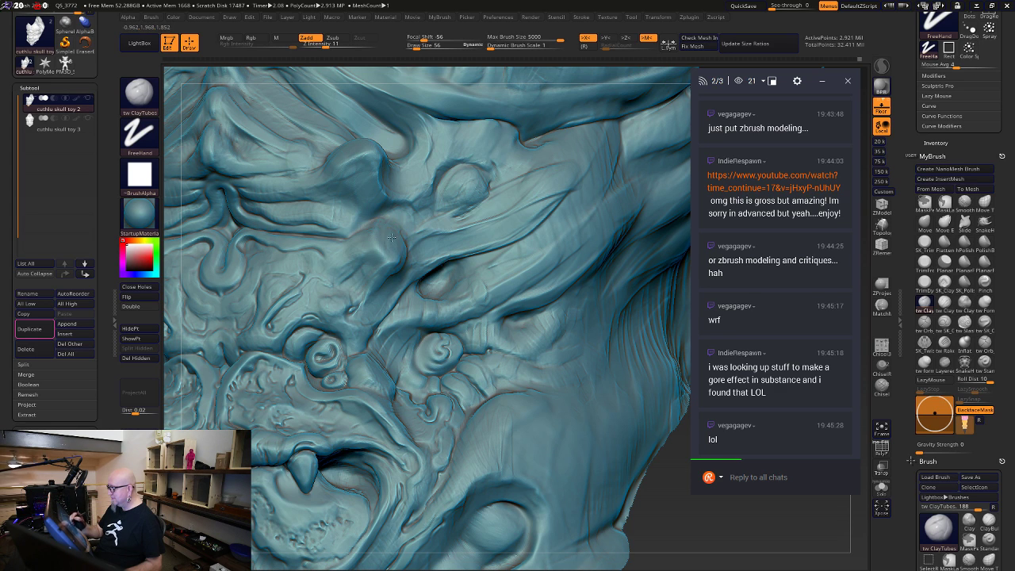
Build up clay over the round side bump with tw ClayTubes at Draw Size 124, blending it into the surrounding folds
mouse_move(690, 500)
left_mouse_down()
mouse_move(679, 515)
mouse_move(647, 499)
mouse_move(589, 367)
left_mouse_up()
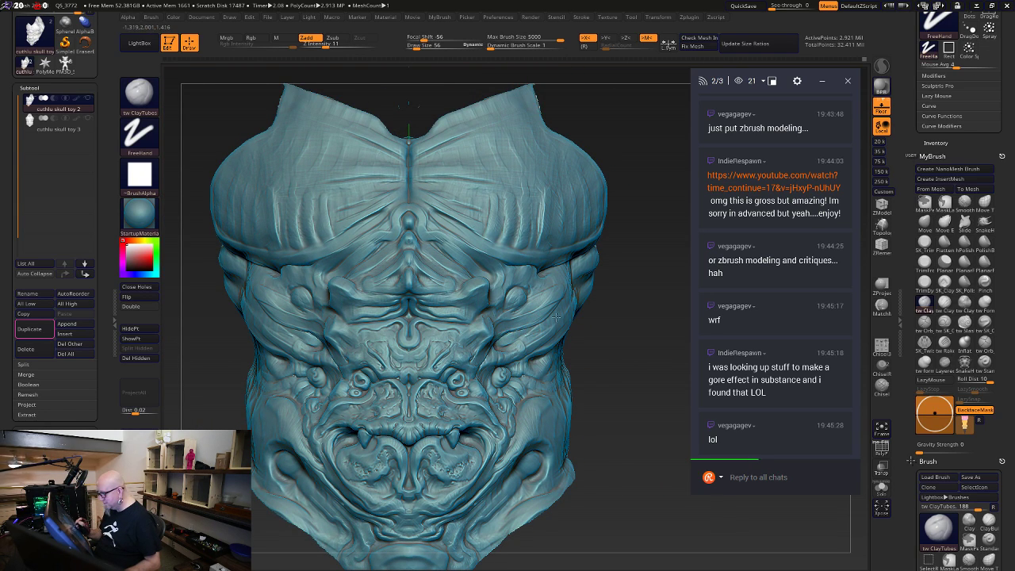
key("space")
left_click_drag(508, 369, 515, 369)
left_click_drag(625, 322, 599, 337)
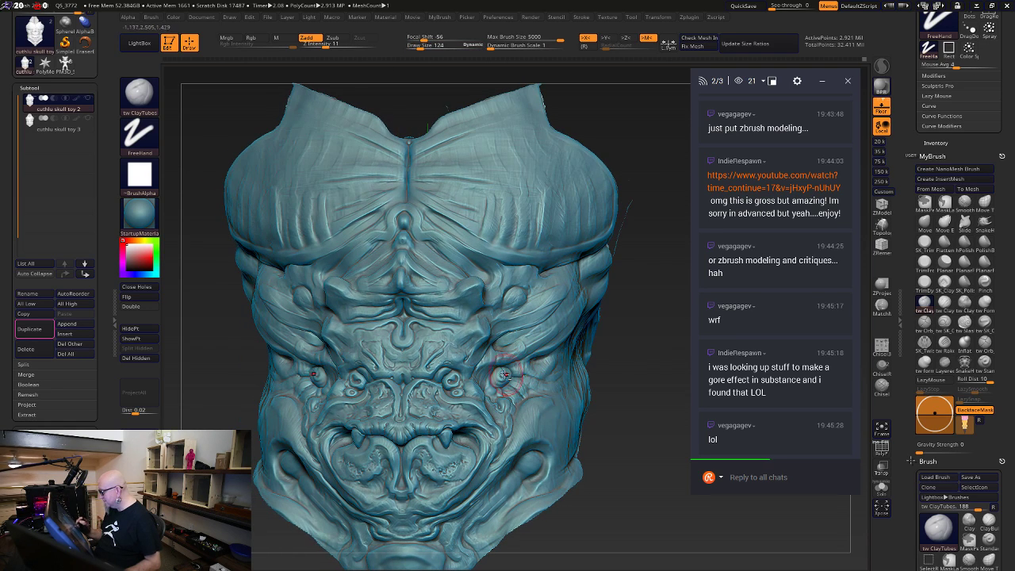
left_click_drag(506, 374, 509, 371)
key("shift")
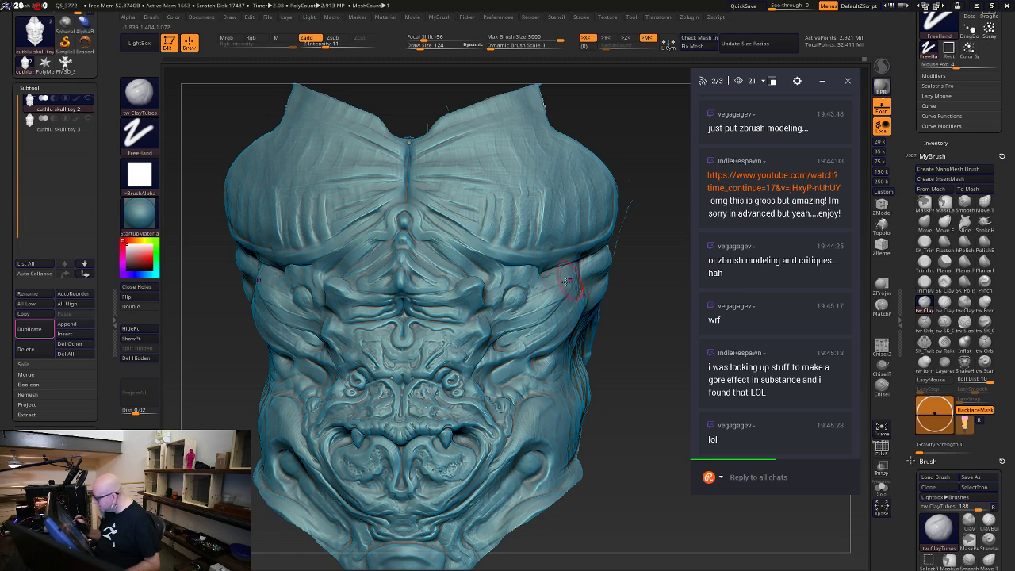
left_click_drag(528, 310, 524, 294)
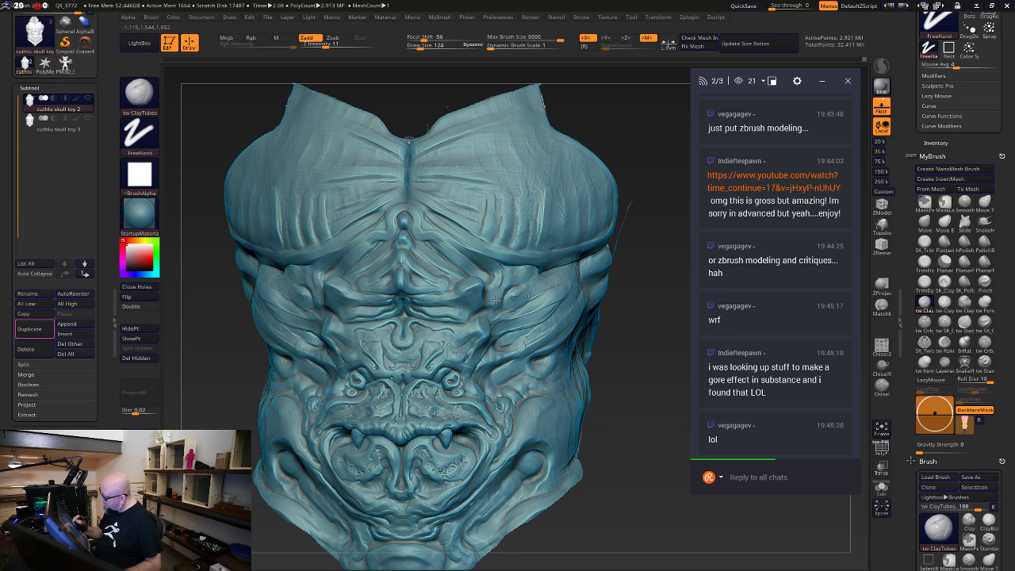
mouse_move(507, 302)
left_mouse_down()
mouse_move(503, 292)
mouse_move(522, 277)
mouse_move(487, 294)
mouse_move(515, 274)
mouse_move(495, 304)
mouse_move(501, 276)
mouse_move(502, 292)
mouse_move(540, 268)
left_mouse_up()
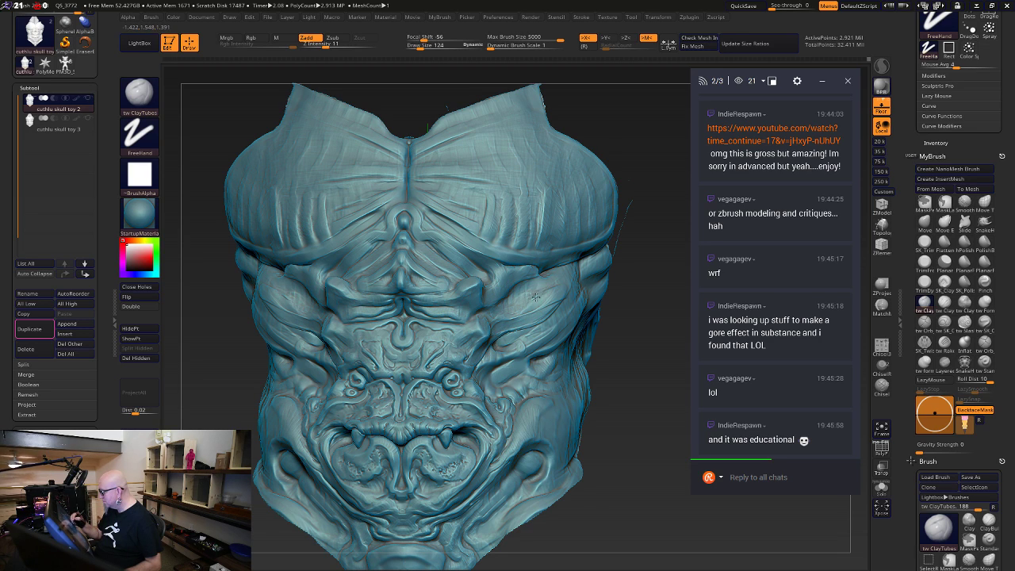
Shape and smooth the diagonal side folds below the chest rim, checking their depth from an oblique angle
left_click_drag(610, 353, 469, 347)
left_click_drag(699, 516, 600, 549, "alt")
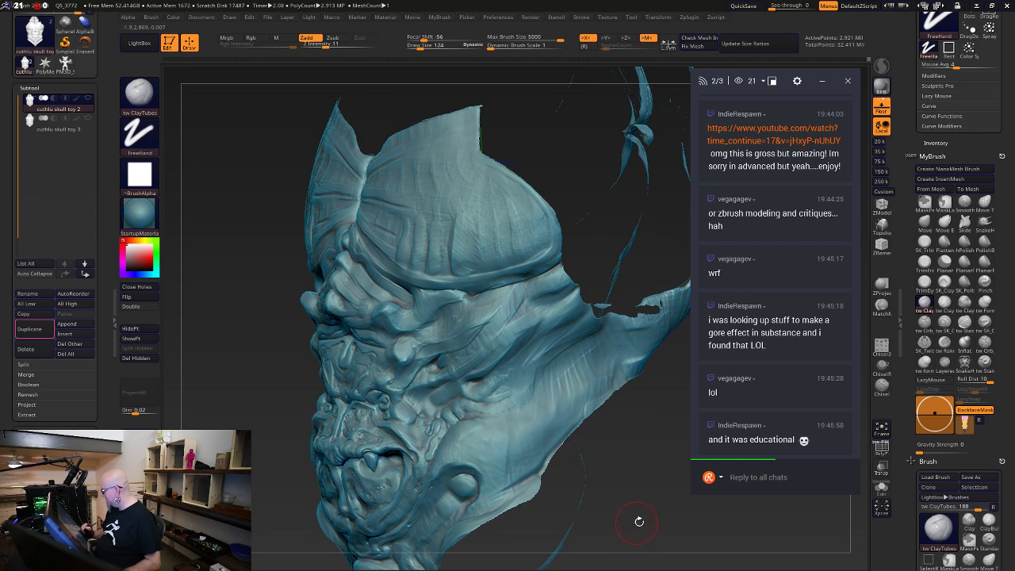
left_click_drag(639, 521, 649, 518)
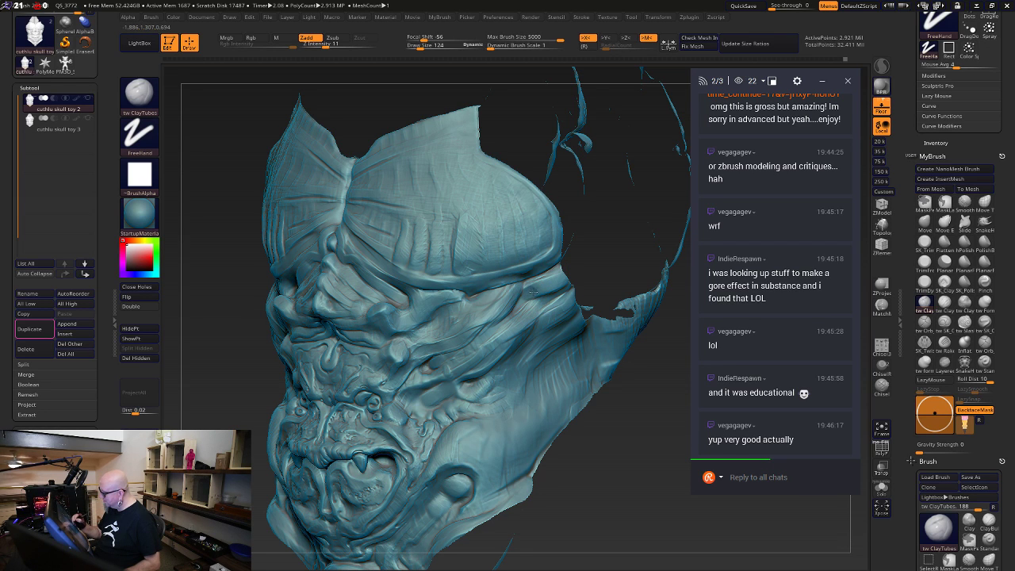
mouse_move(621, 262)
left_mouse_down("shift")
mouse_move(592, 482)
mouse_move(623, 454)
mouse_move(611, 464)
mouse_move(534, 327)
left_mouse_up("shift")
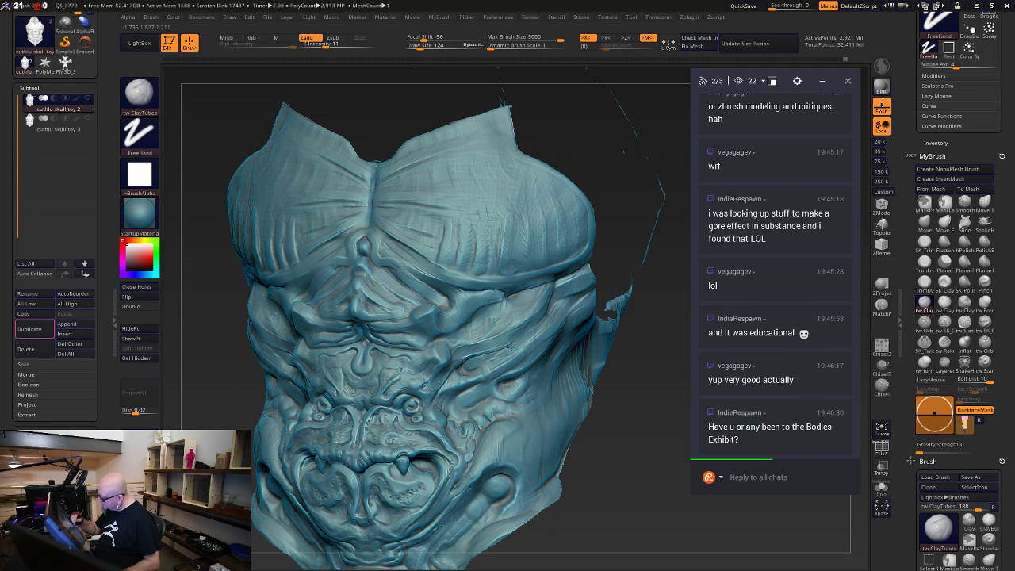
mouse_move(621, 501)
left_mouse_down()
mouse_move(606, 498)
mouse_move(609, 468)
mouse_move(614, 505)
mouse_move(630, 505)
mouse_move(579, 451)
left_mouse_up()
key("shift")
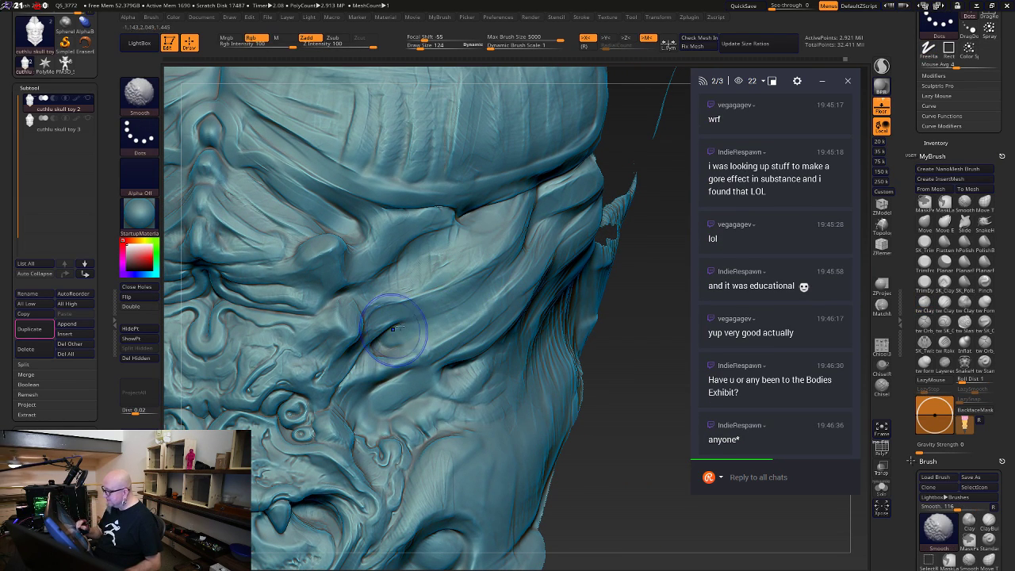
Refine the brow's knobbed outer end and the ridge beneath it with tw ClayTubes at Draw Size 72
key("space")
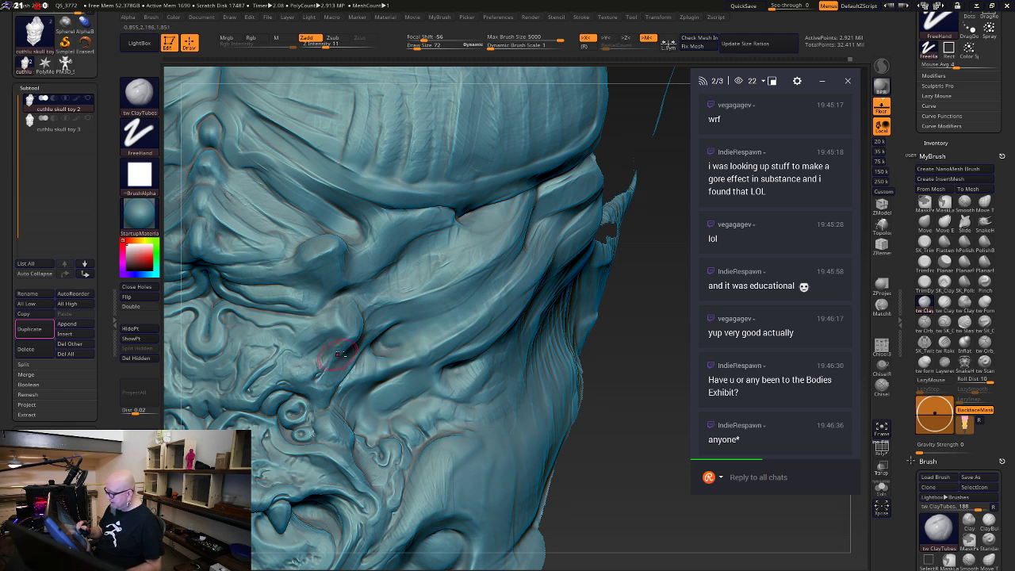
left_click_drag(650, 370, 349, 349)
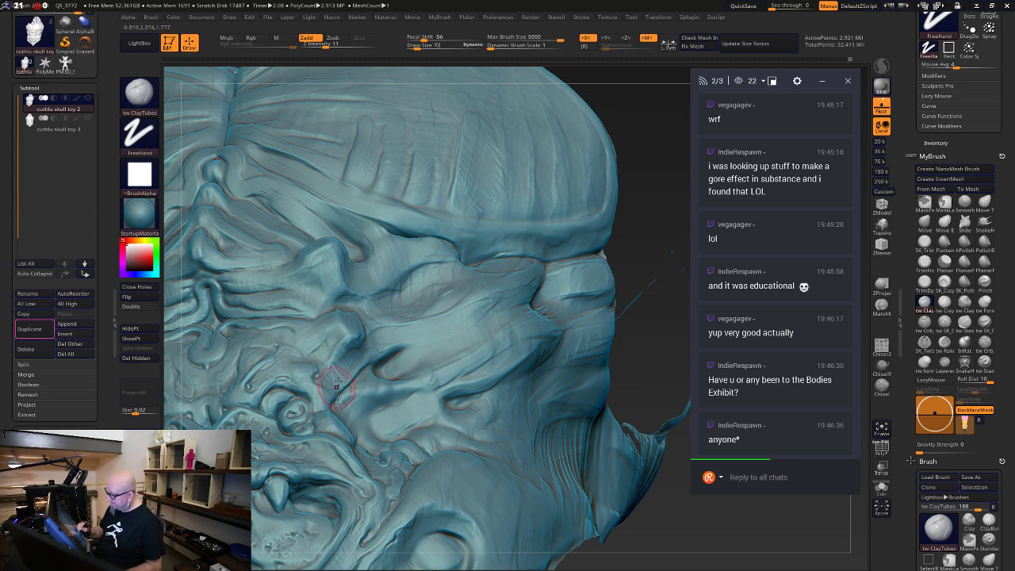
mouse_move(333, 299)
left_mouse_down()
mouse_move(316, 308)
mouse_move(356, 298)
left_mouse_up()
left_click_drag(636, 203, 617, 199, "shift")
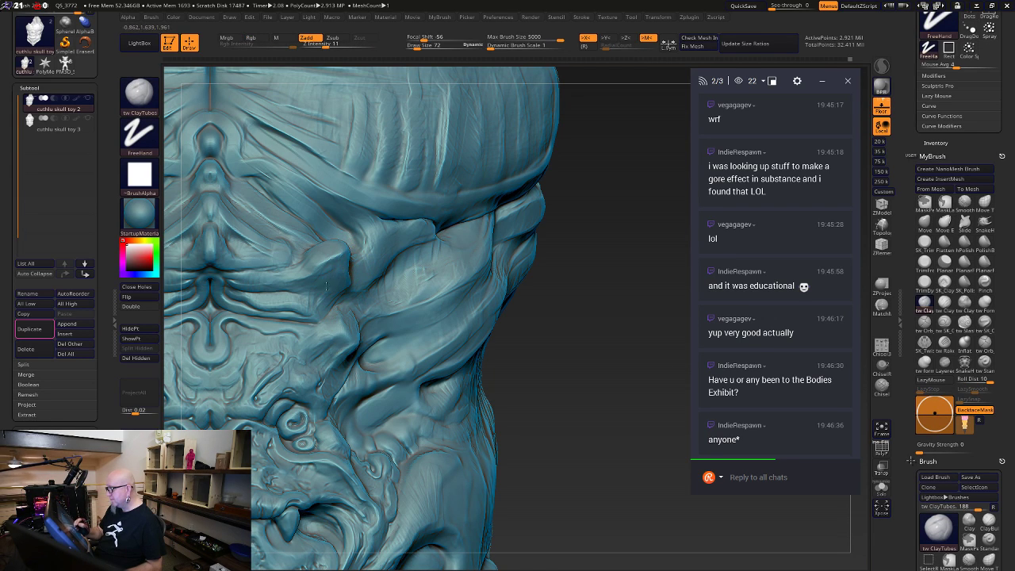
left_click_drag(616, 214, 577, 201)
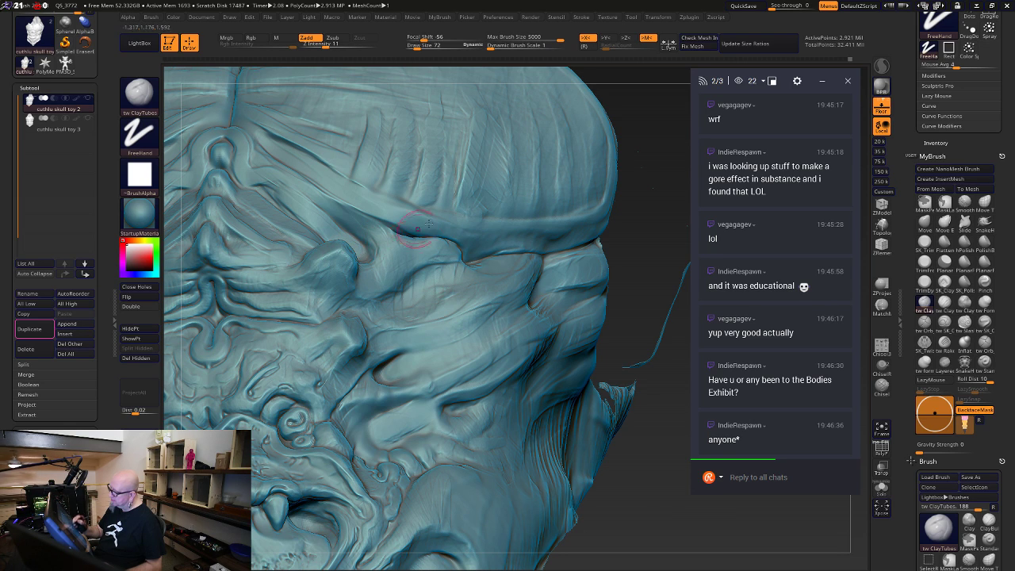
left_click_drag(648, 149, 628, 151, "shift")
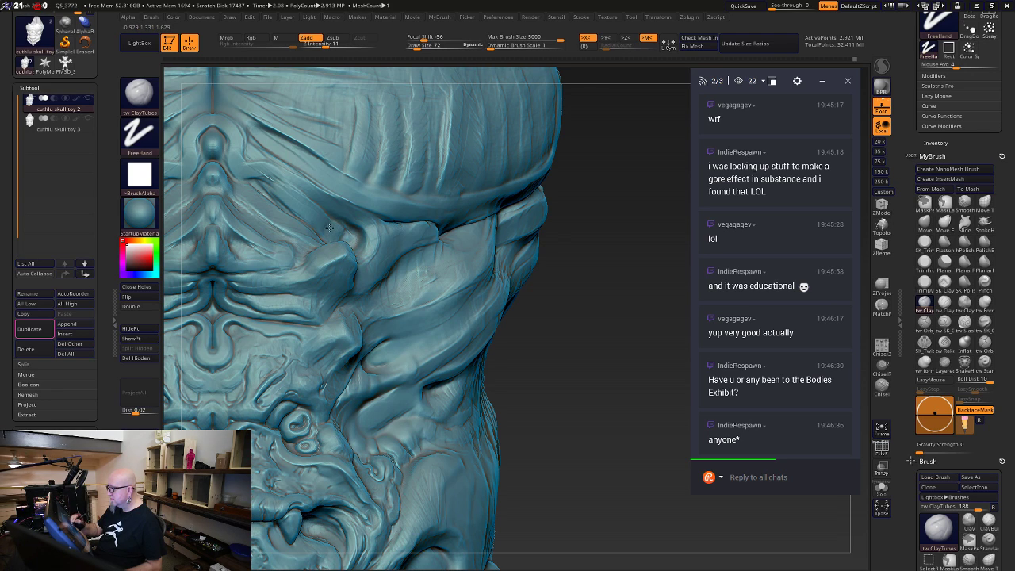
Sculpt the band running from the sternum along the chest's lower rim and check it against the whole torso
left_click_drag(317, 212, 274, 171)
mouse_move(603, 304)
left_mouse_down("alt")
mouse_move(611, 352)
mouse_move(600, 352)
left_mouse_up("alt")
mouse_move(368, 284)
left_mouse_down()
mouse_move(358, 292)
mouse_move(365, 285)
left_mouse_up()
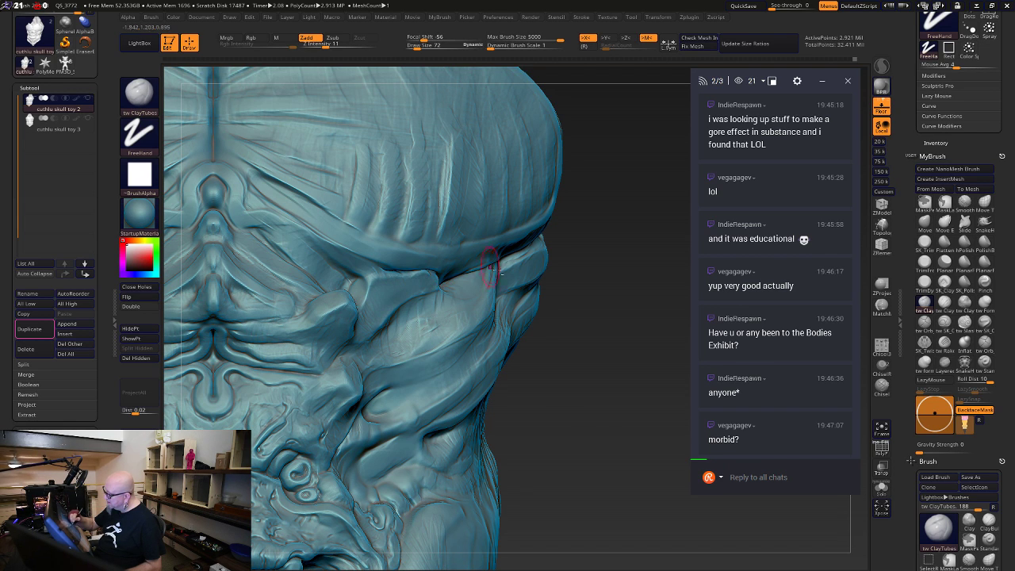
key("f")
left_click_drag(468, 345, 535, 448)
mouse_move(581, 357)
left_mouse_down("alt")
mouse_move(580, 417)
mouse_move(596, 410)
mouse_move(588, 463)
left_mouse_up("alt")
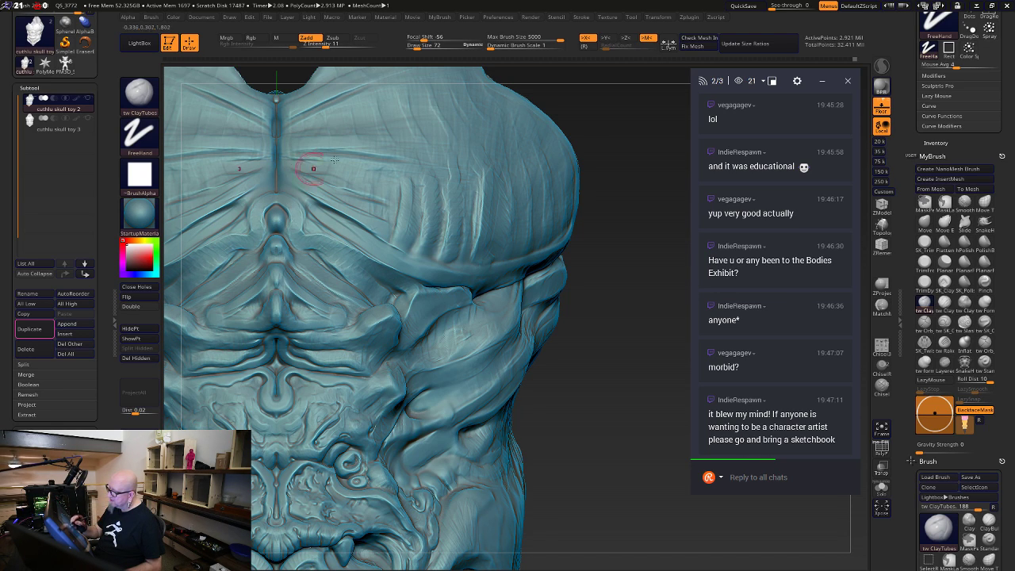
Build up the raised arch around the small oval bump at the base of the sternum
left_click_drag(624, 103, 660, 147)
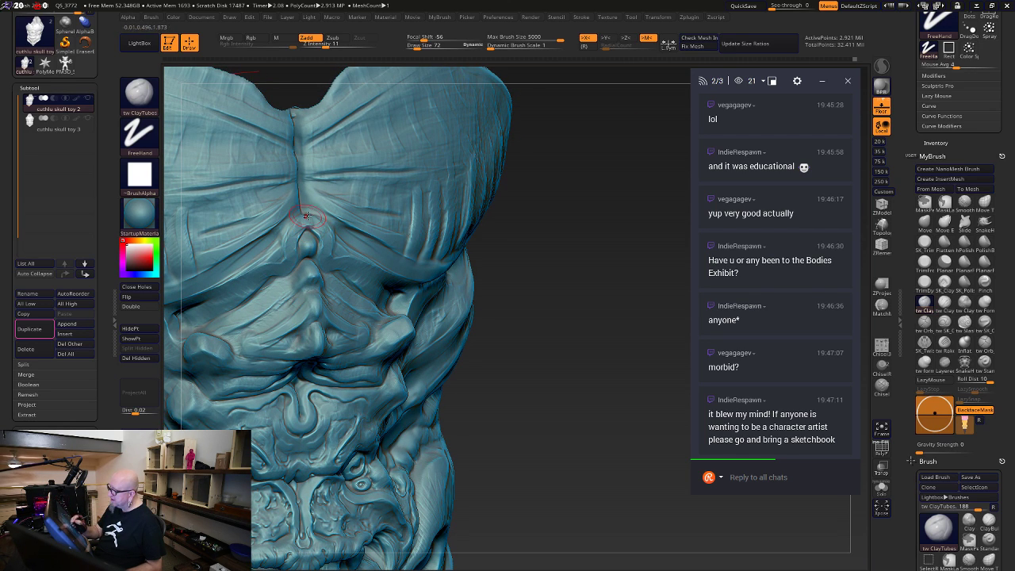
key("shift")
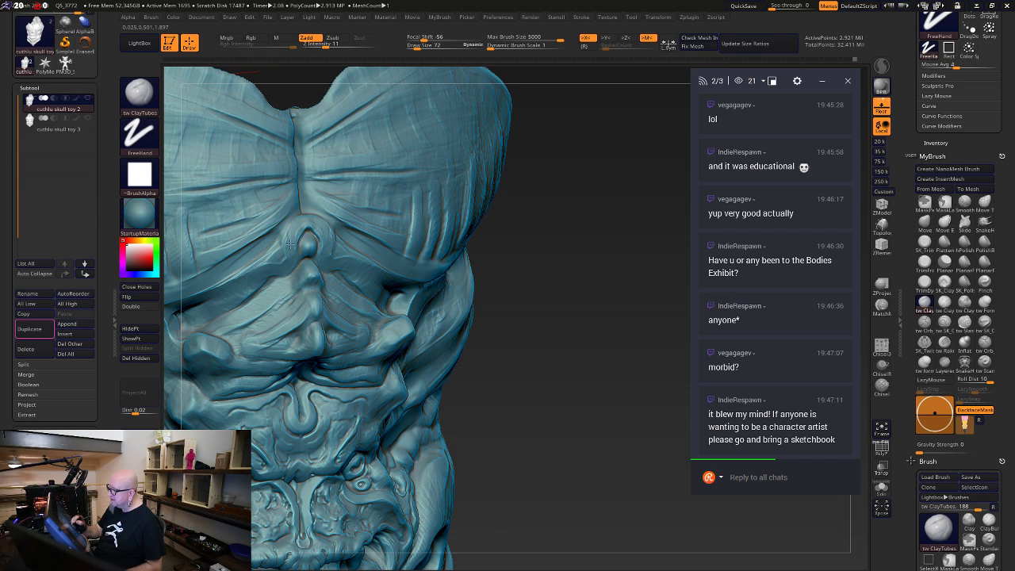
left_click_drag(547, 247, 537, 241)
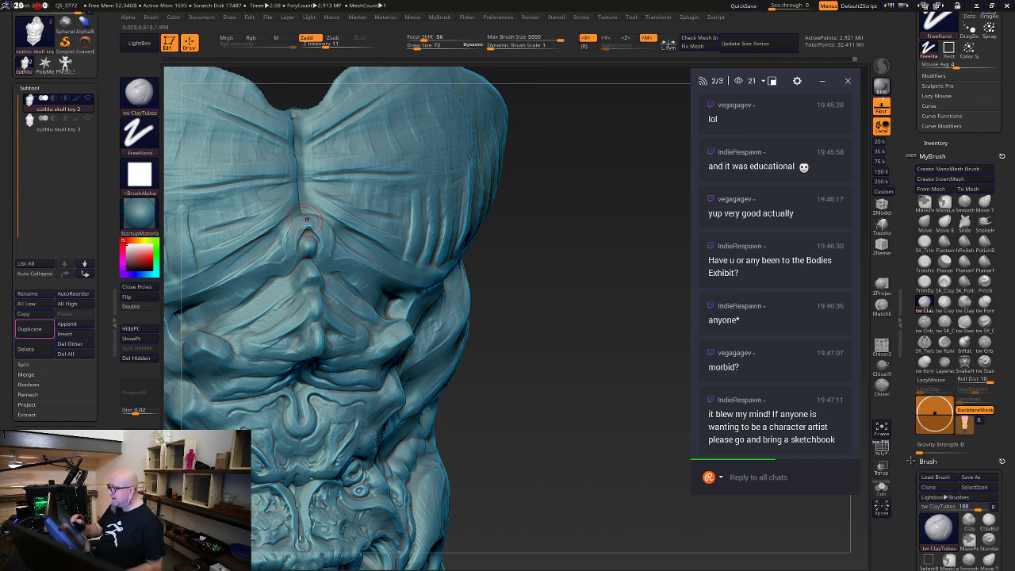
left_click_drag(305, 220, 305, 235)
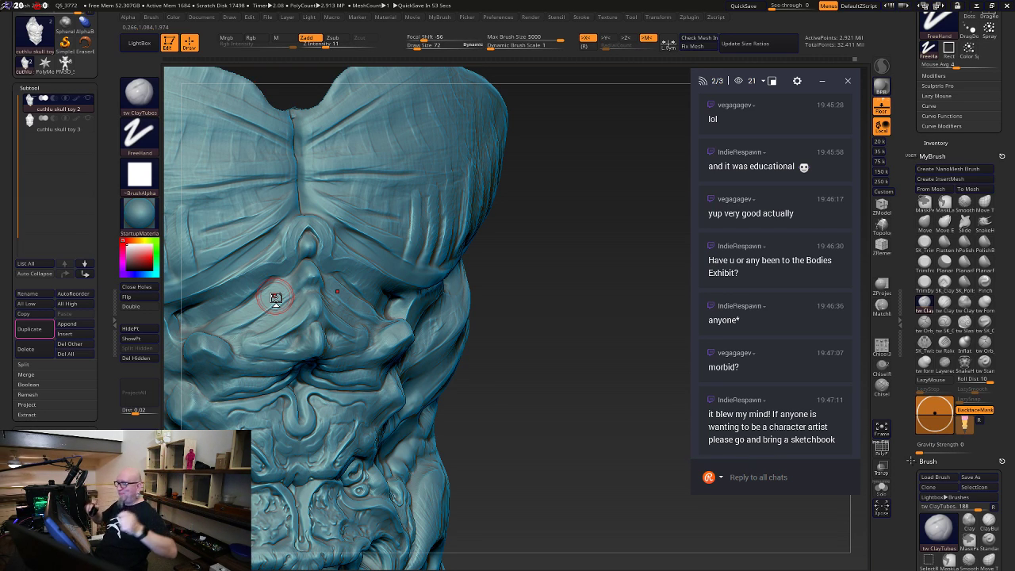
Sculpt the recess between the brow's outer end and the chest rim, tying the adjoining folds into the rim
mouse_move(547, 321)
left_mouse_down()
mouse_move(600, 325)
mouse_move(616, 349)
left_mouse_up()
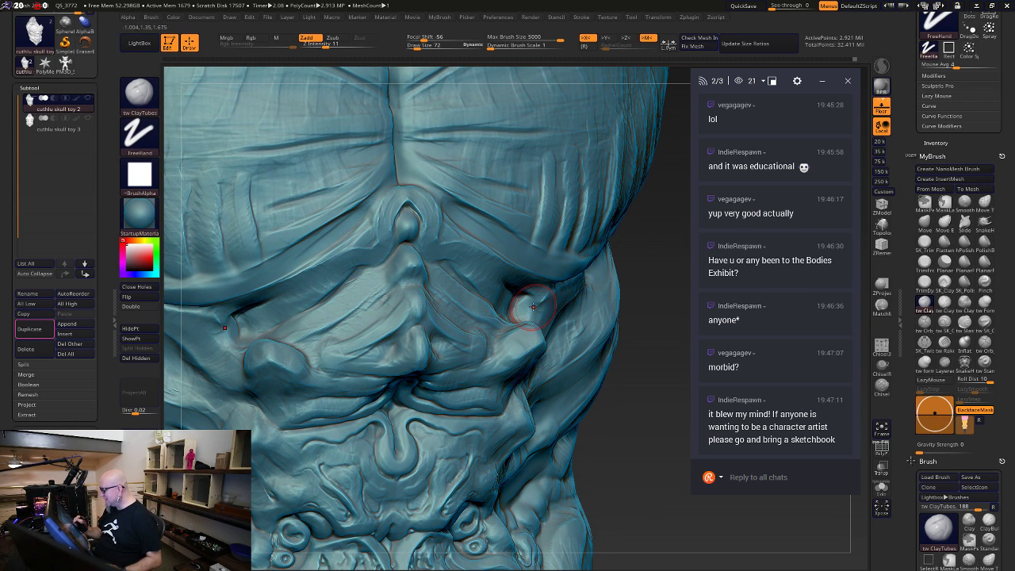
mouse_move(631, 408)
left_mouse_down()
mouse_move(626, 433)
mouse_move(485, 321)
mouse_move(506, 318)
left_mouse_up()
key("shift")
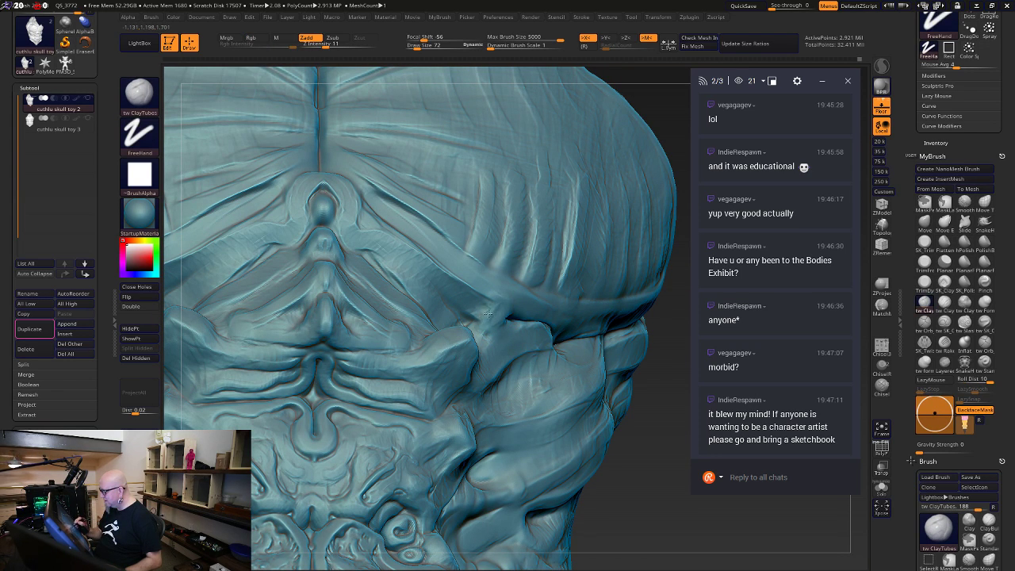
left_click_drag(647, 466, 635, 478)
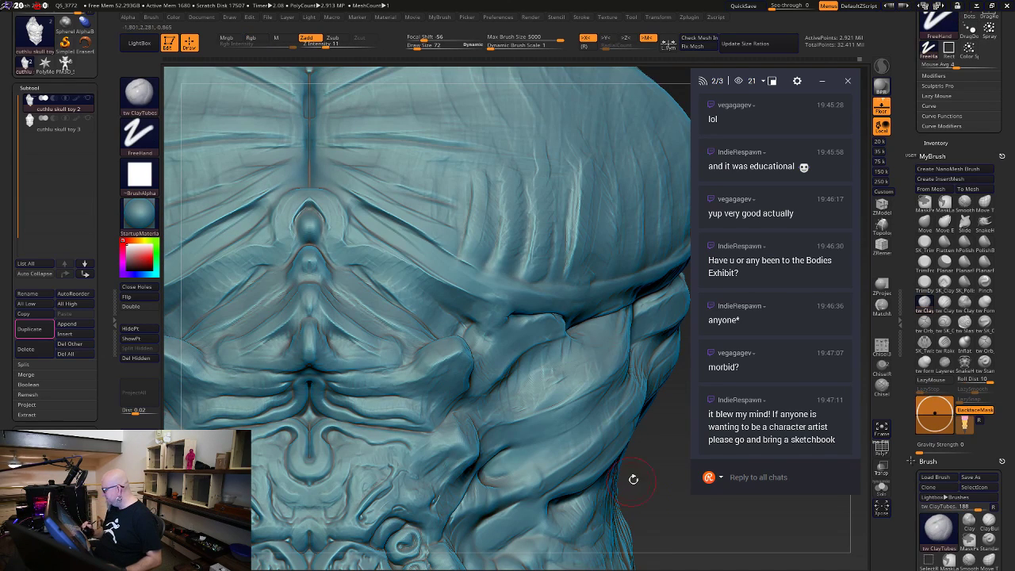
key("shift")
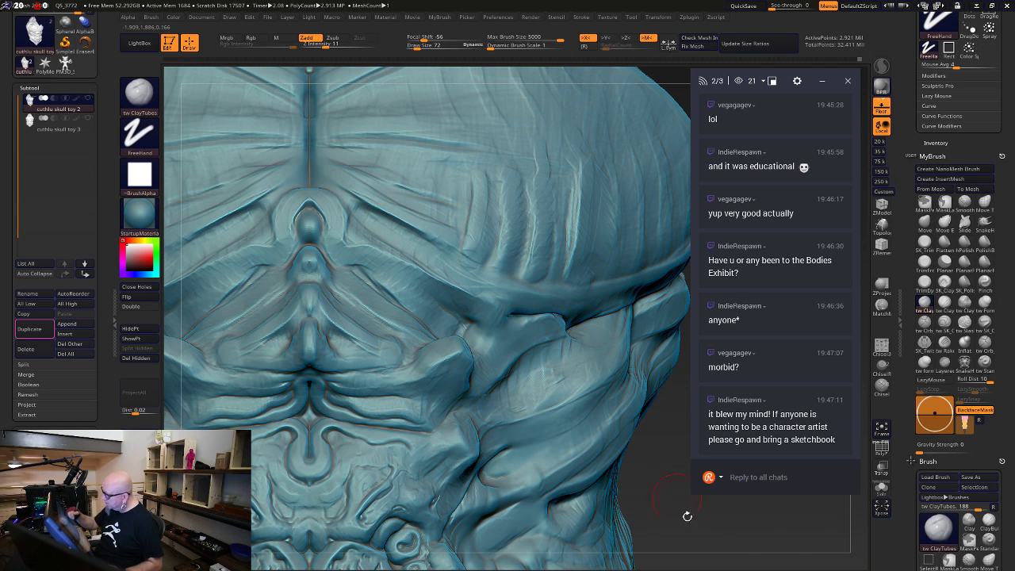
Fill in the oval bump inside the sternum arch, extending it toward the bump below, and review the whole torso
key("f")
mouse_move(560, 426)
left_mouse_down("alt")
mouse_move(641, 448)
mouse_move(641, 524)
left_mouse_up("alt")
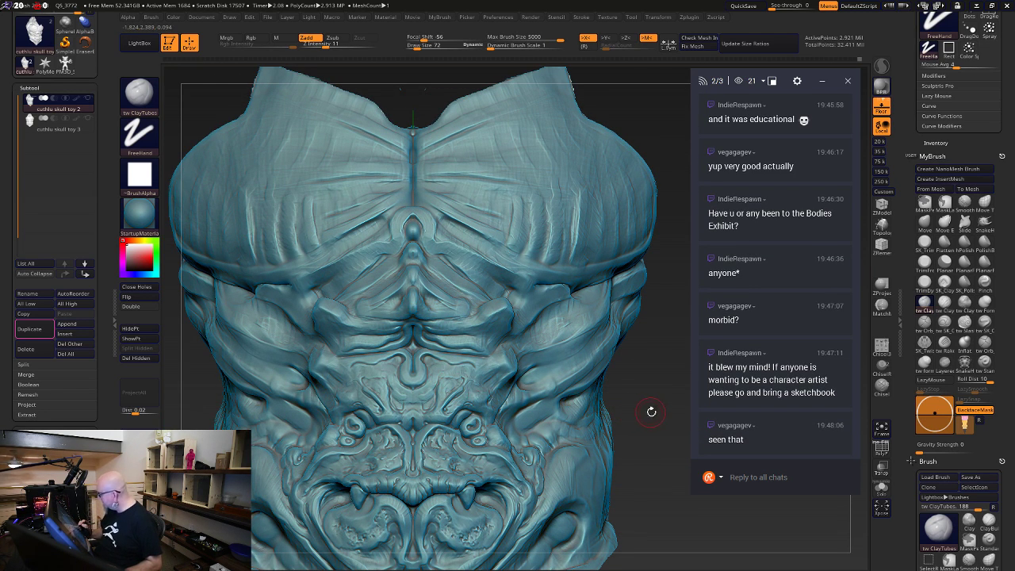
left_click_drag(652, 411, 655, 432)
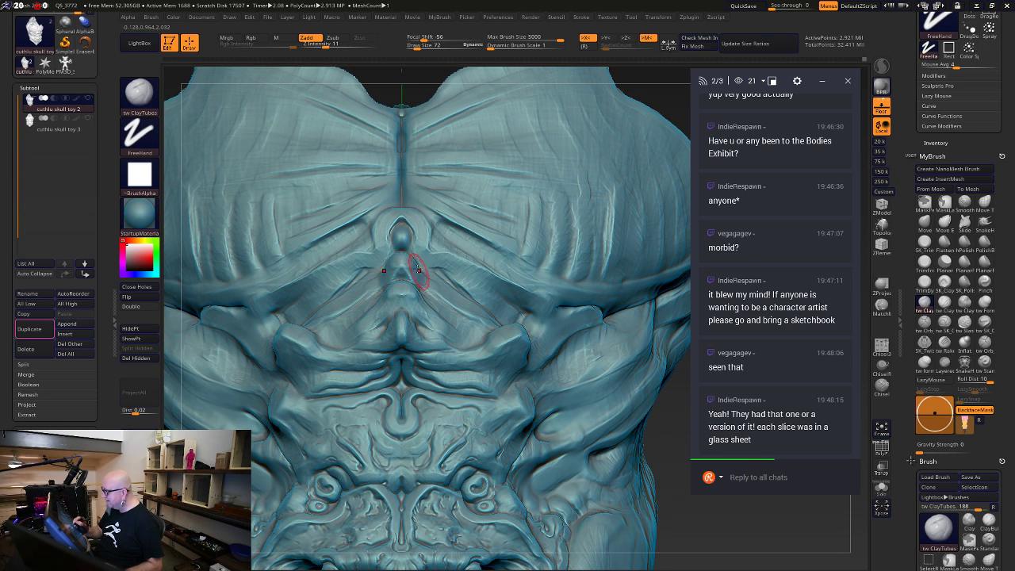
mouse_move(652, 459)
left_mouse_down()
mouse_move(618, 474)
mouse_move(572, 472)
left_mouse_up()
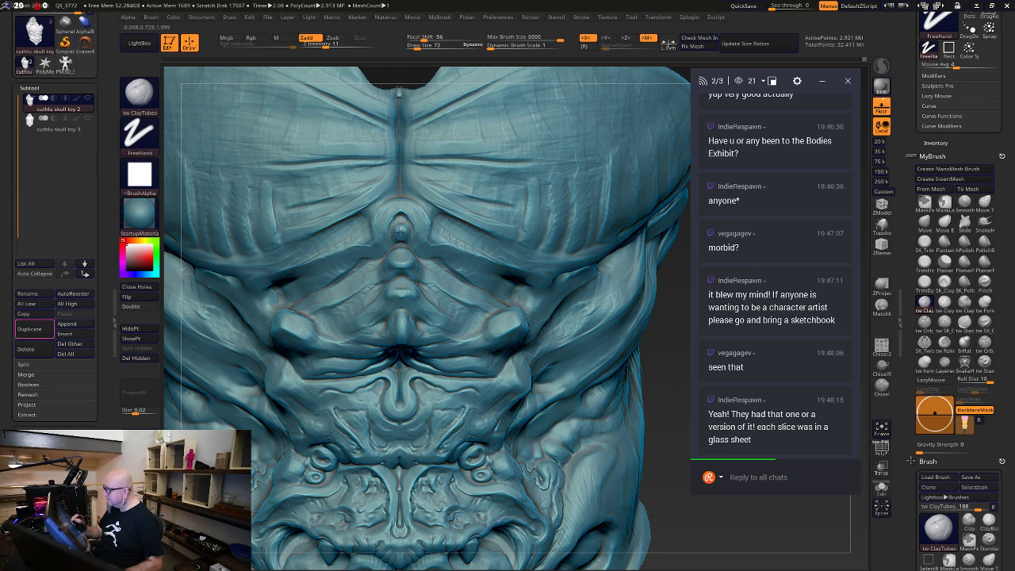
mouse_move(399, 231)
left_mouse_down()
mouse_move(400, 217)
mouse_move(404, 237)
left_mouse_up()
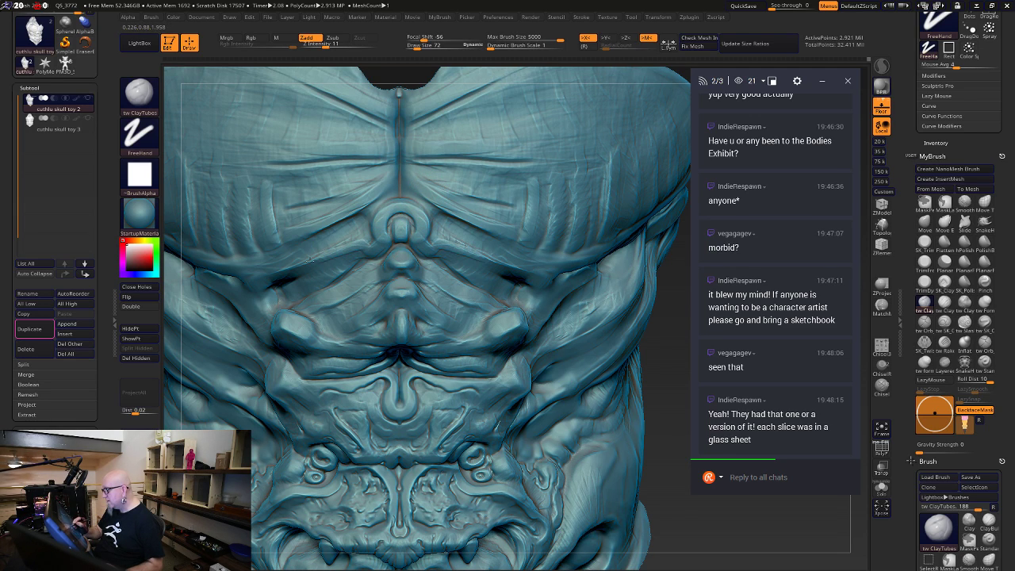
key("f")
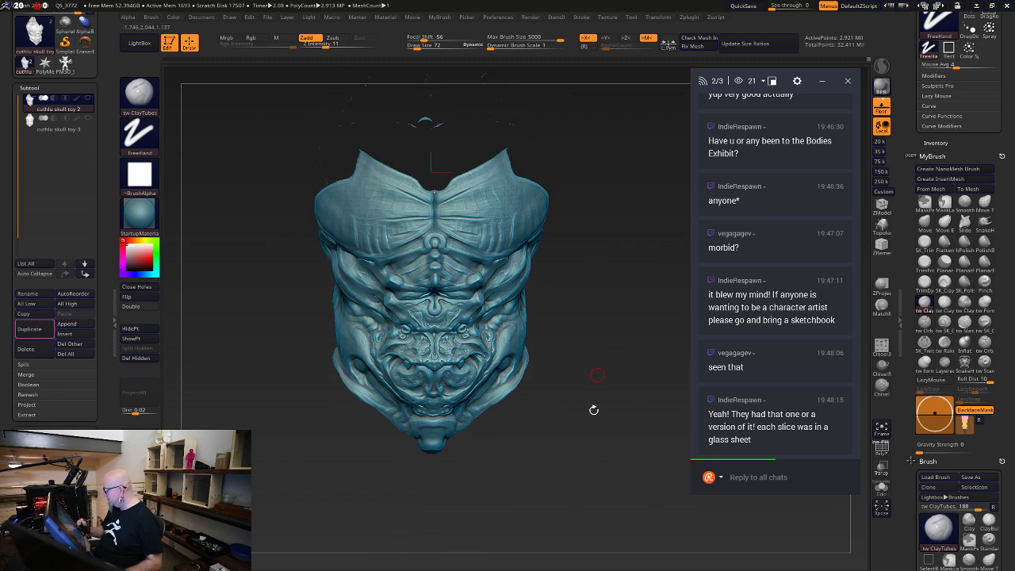
Build up the raised arch around the oval bump at the sternum's base and add a small block on top of it
mouse_move(671, 535)
left_mouse_down()
mouse_move(598, 444)
mouse_move(660, 536)
left_mouse_up()
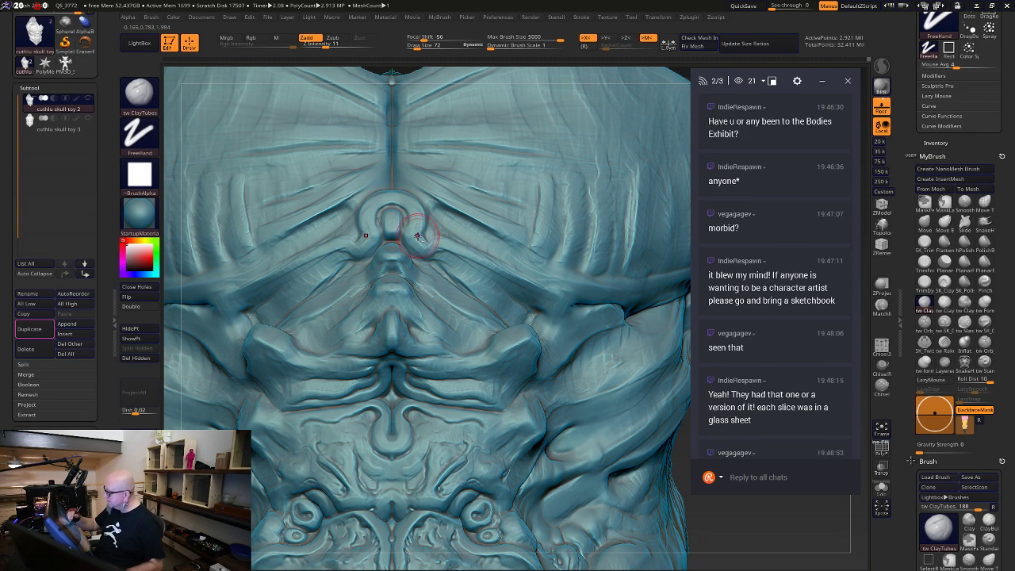
mouse_move(381, 195)
left_mouse_down()
mouse_move(362, 210)
mouse_move(371, 232)
left_mouse_up()
mouse_move(399, 198)
left_mouse_down()
mouse_move(366, 203)
mouse_move(391, 201)
mouse_move(401, 184)
mouse_move(410, 195)
mouse_move(401, 197)
left_mouse_up()
key("ctrl")
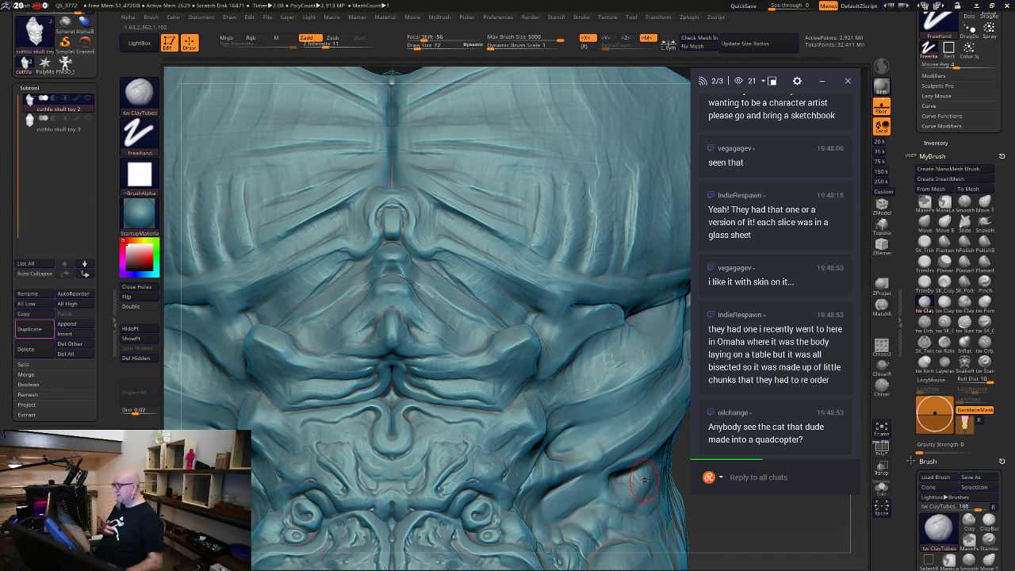
key("shift")
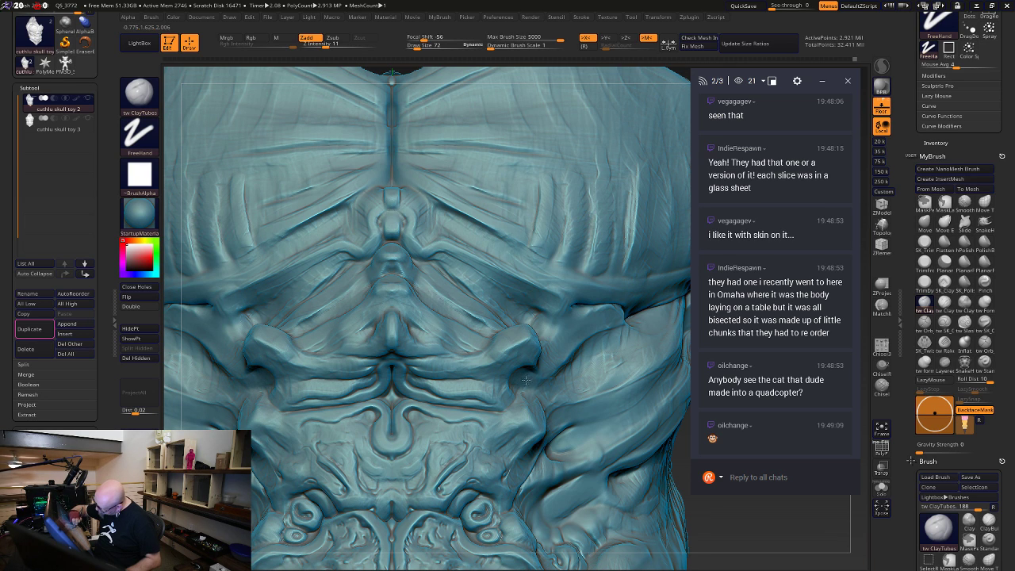
Mask the brow ridges on both sides of the face symmetrically with the MaskPen
mouse_move(705, 544)
left_mouse_down("alt")
mouse_move(665, 460)
mouse_move(661, 503)
mouse_move(712, 521)
mouse_move(677, 479)
left_mouse_up("alt")
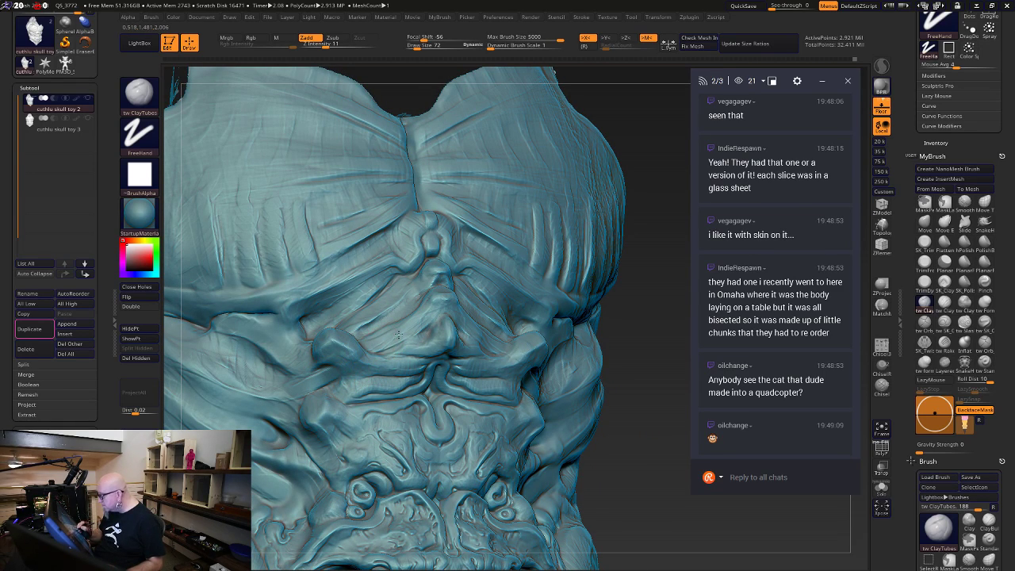
mouse_move(645, 465)
left_mouse_down()
mouse_move(624, 466)
mouse_move(643, 404)
mouse_move(639, 462)
mouse_move(591, 437)
left_mouse_up()
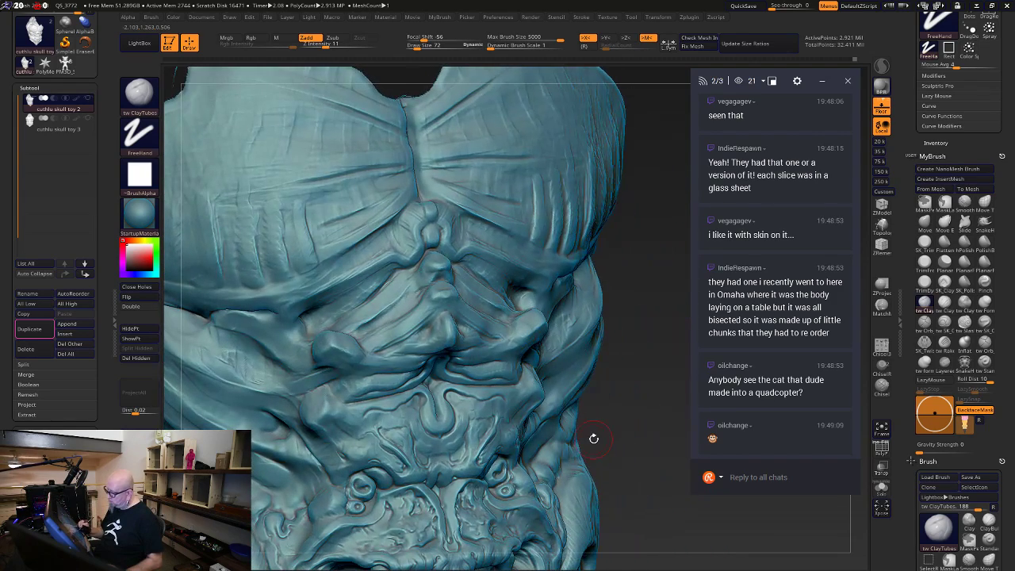
mouse_move(337, 349)
left_mouse_down("ctrl")
mouse_move(355, 357)
mouse_move(349, 350)
mouse_move(339, 371)
mouse_move(395, 371)
left_mouse_up("ctrl")
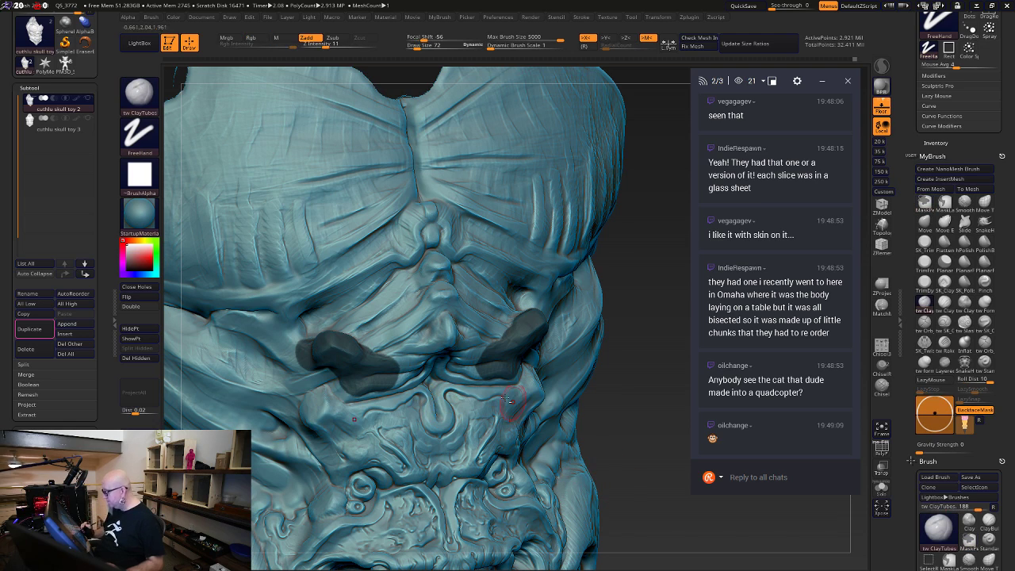
right_click_drag(377, 336, 387, 339)
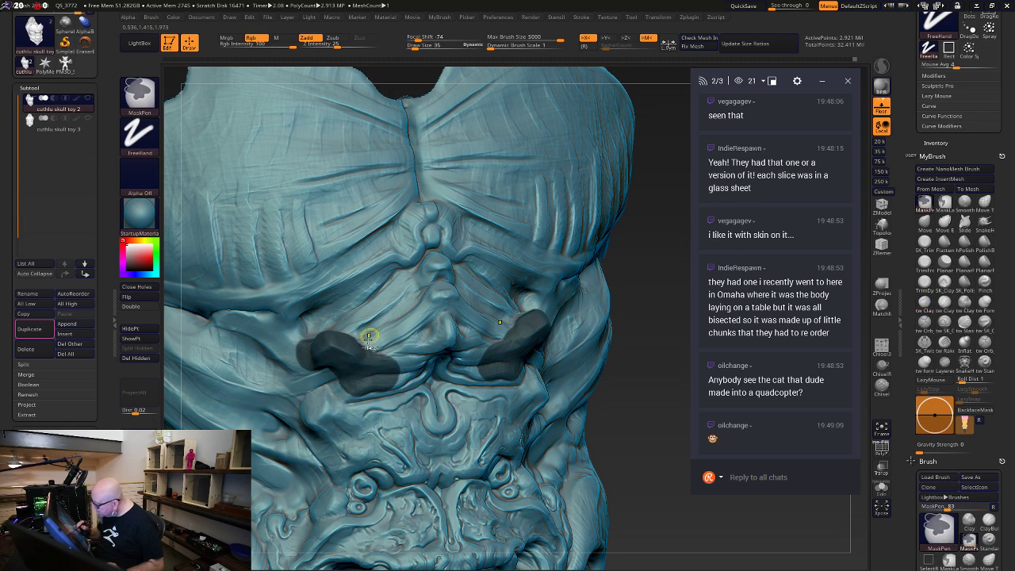
Flatten and smooth the surfaces around the masked brow ridges with the PlanarFlattenLine brush
left_click_drag(600, 444, 623, 382)
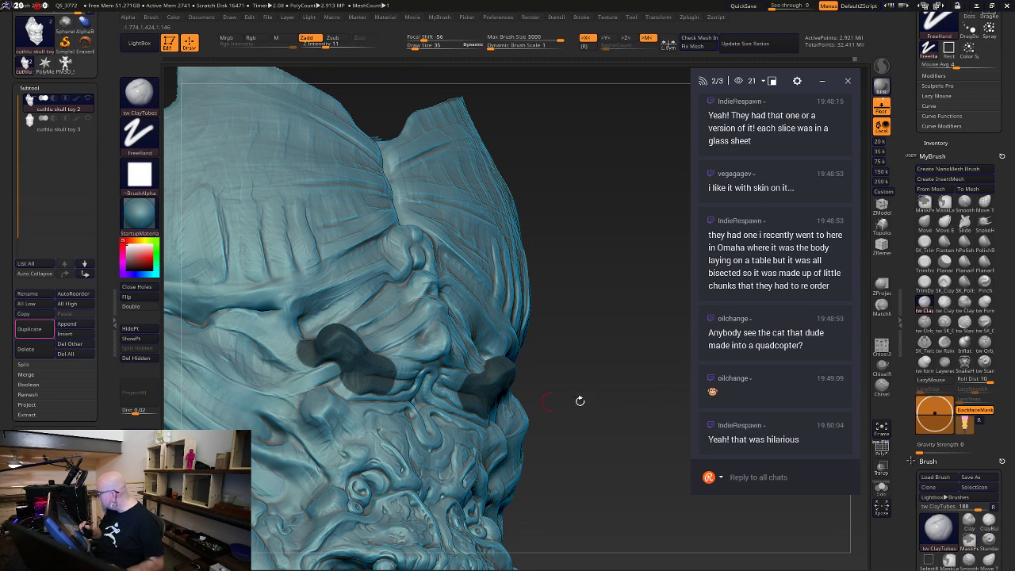
left_click(988, 268)
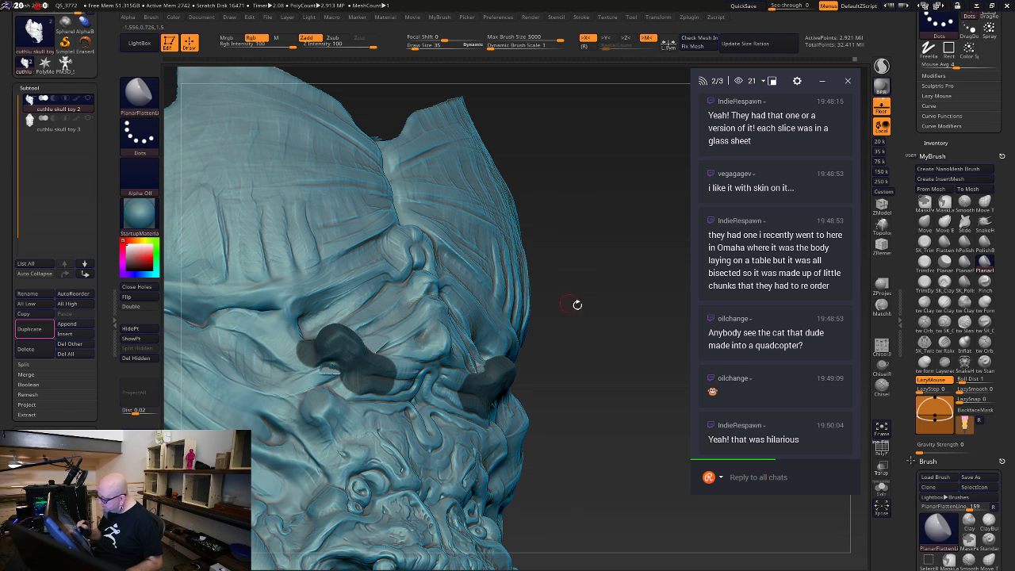
left_click_drag(575, 304, 533, 333)
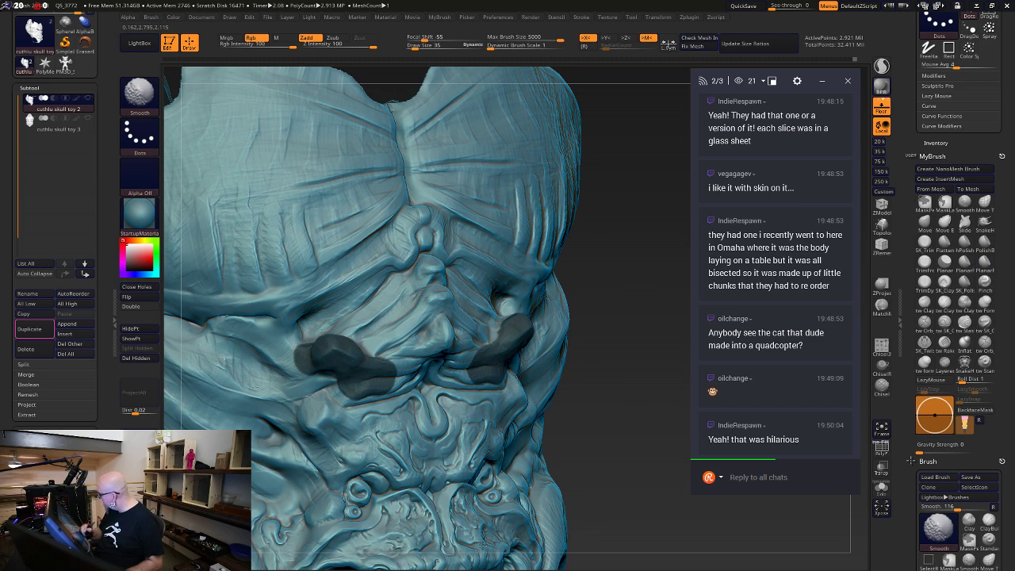
left_click_drag(625, 507, 623, 460, "alt")
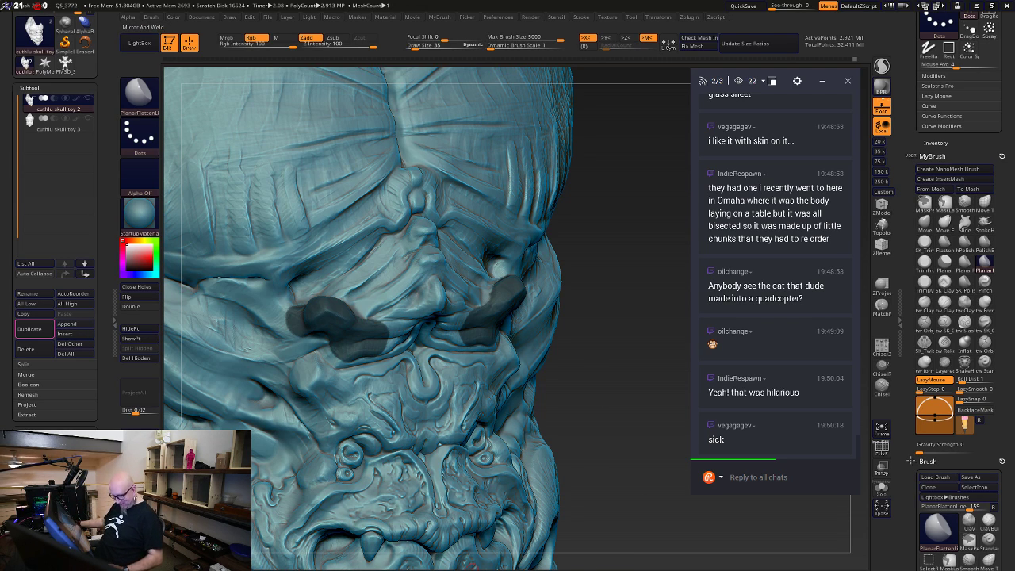
Switch to the browser and search YouTube for "cat into quadoptor"
key("super")
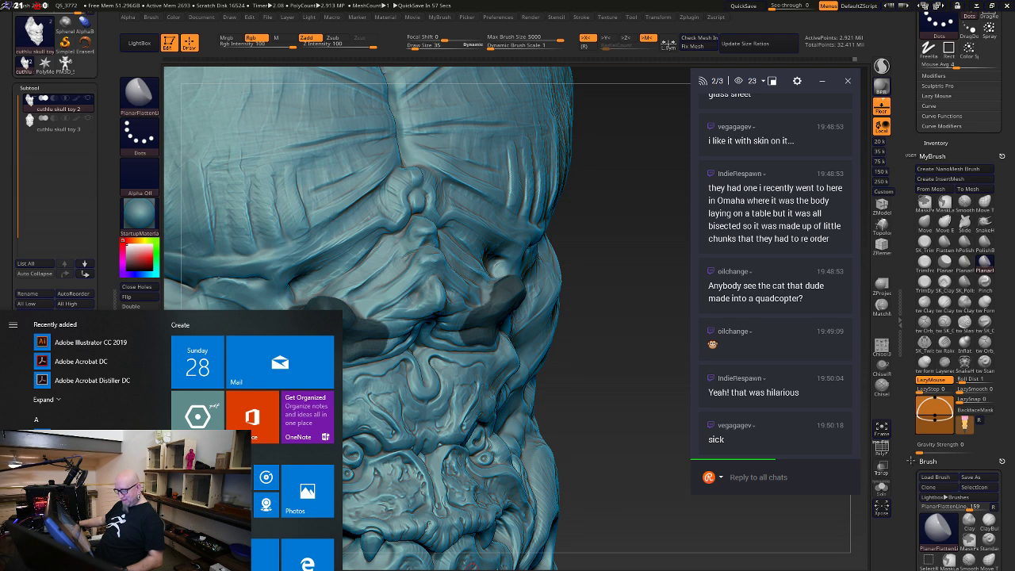
left_click(251, 565)
left_click(215, 148)
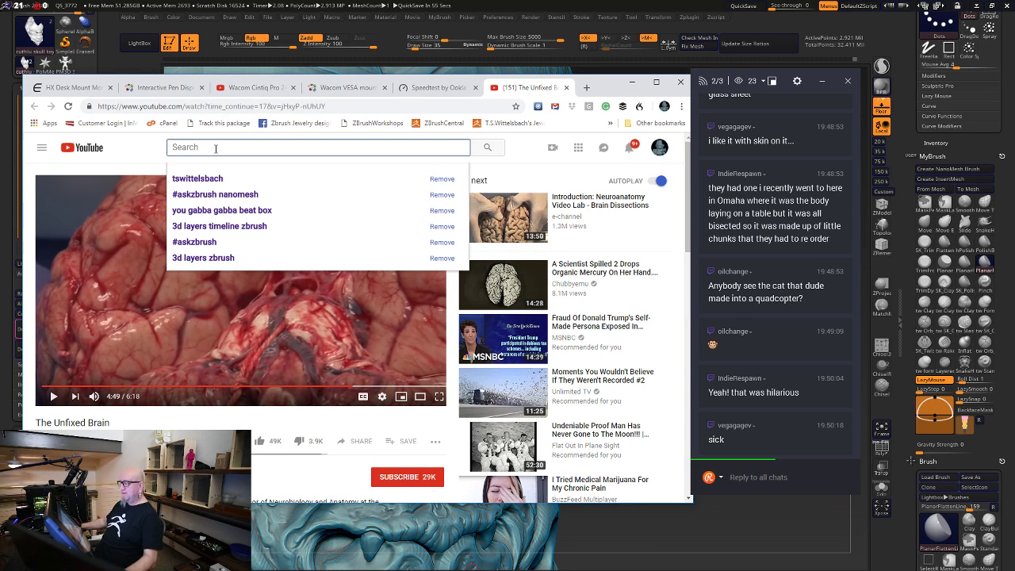
type("cv")
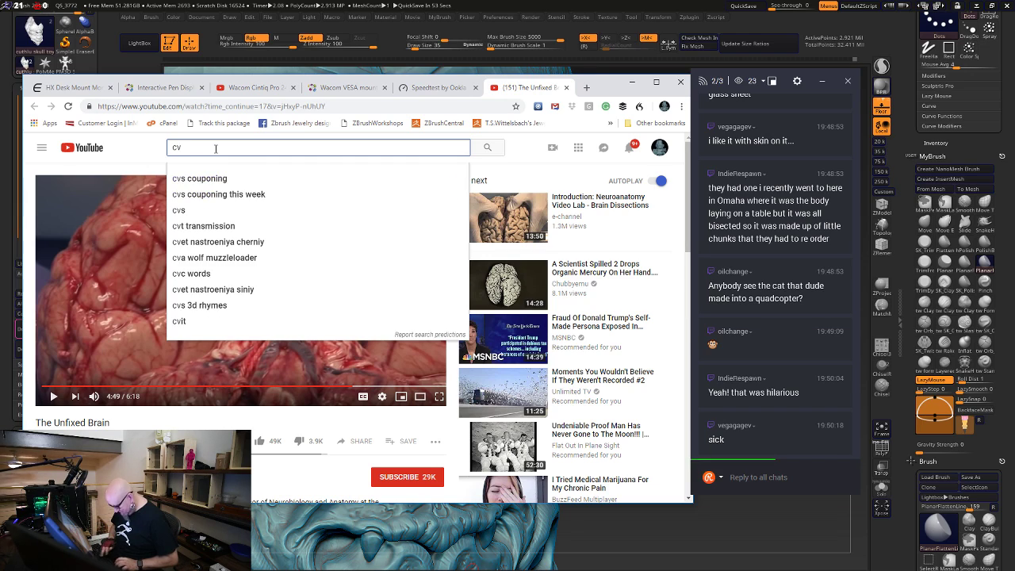
key("BackSpace")
type("at ")
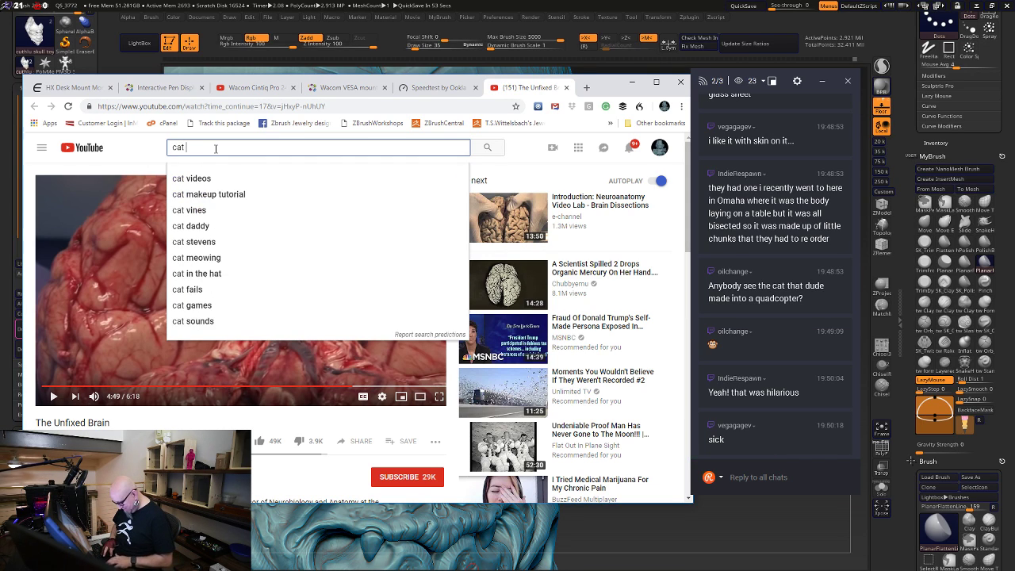
type("into")
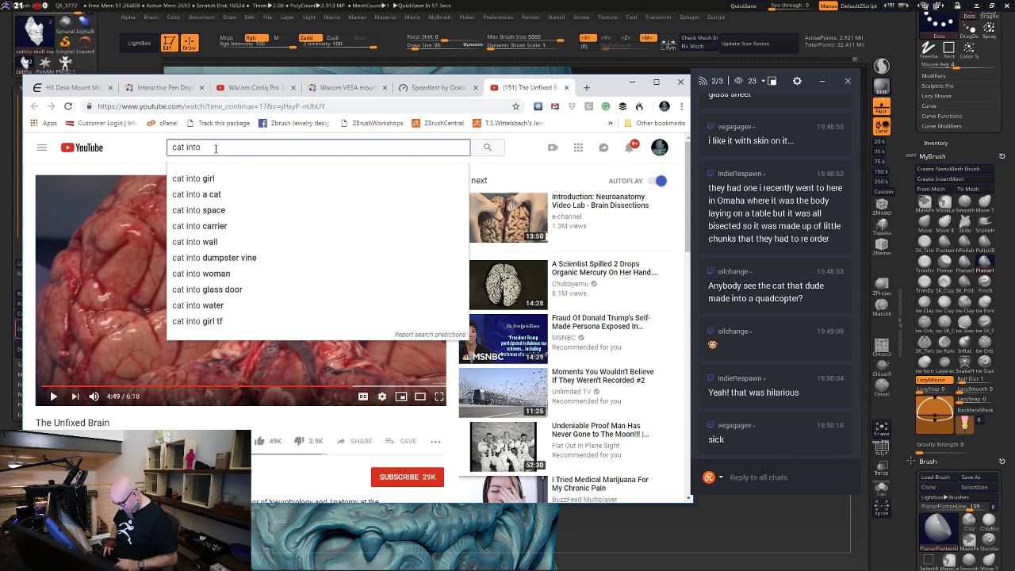
type(" quad")
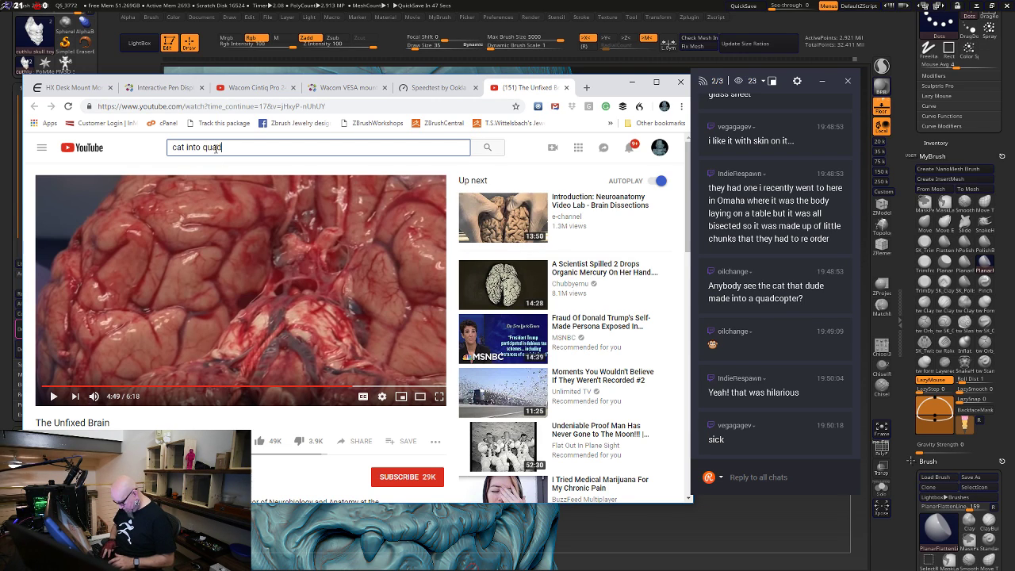
type("optor")
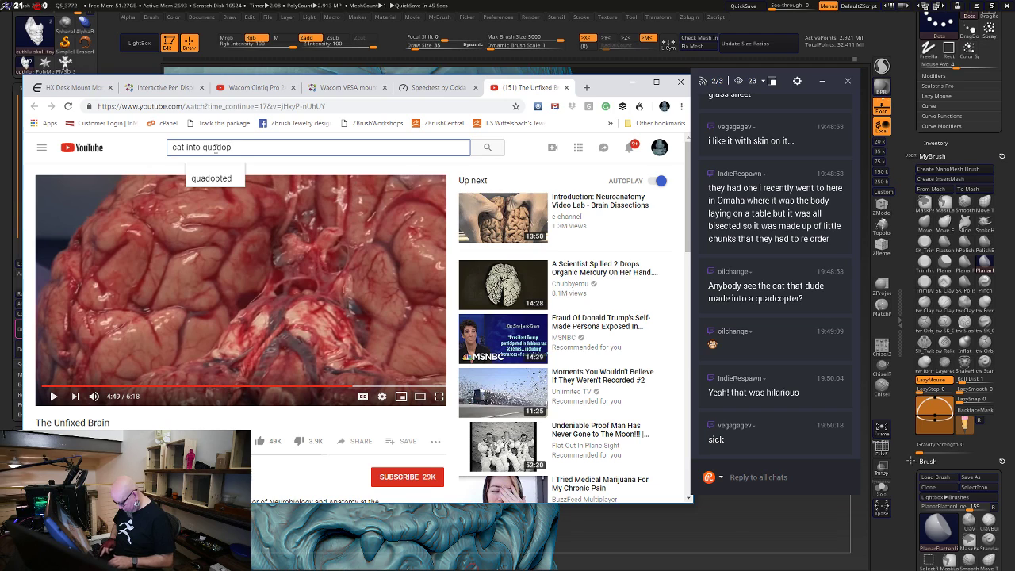
key("Return")
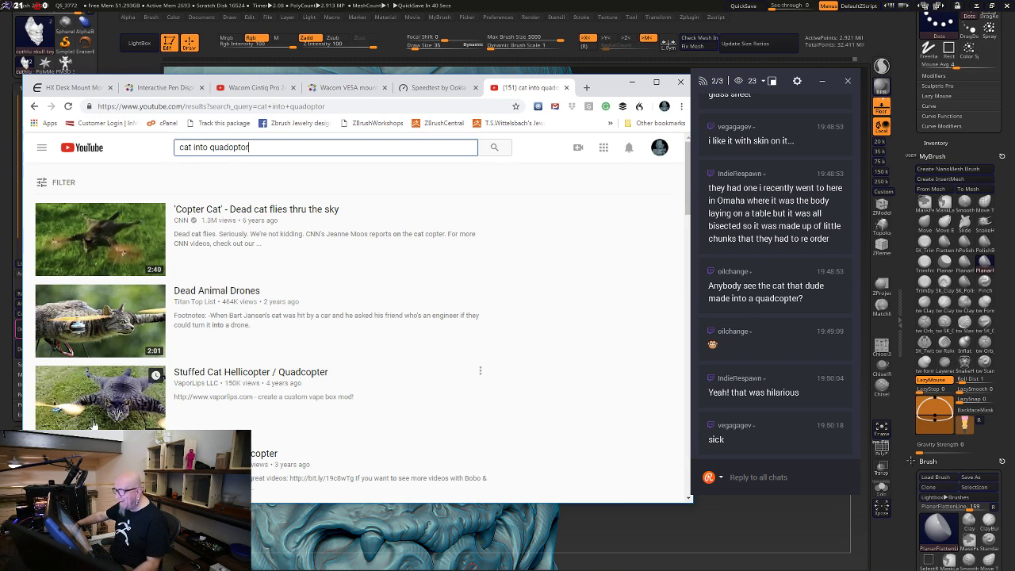
Watch the Dead Animal Drones video, skipping its ad, and look over the details below it
left_click(214, 295)
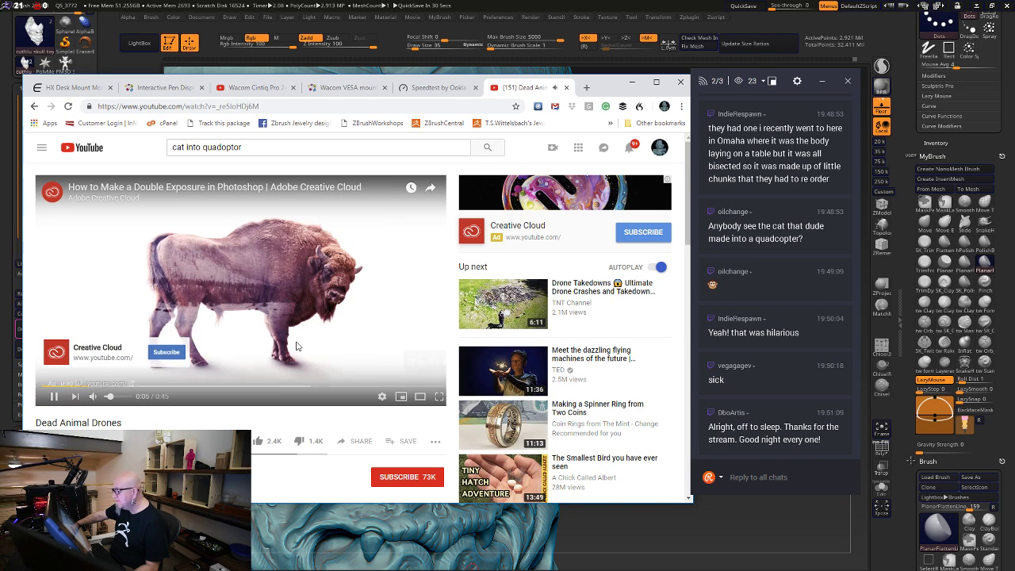
left_click(424, 361)
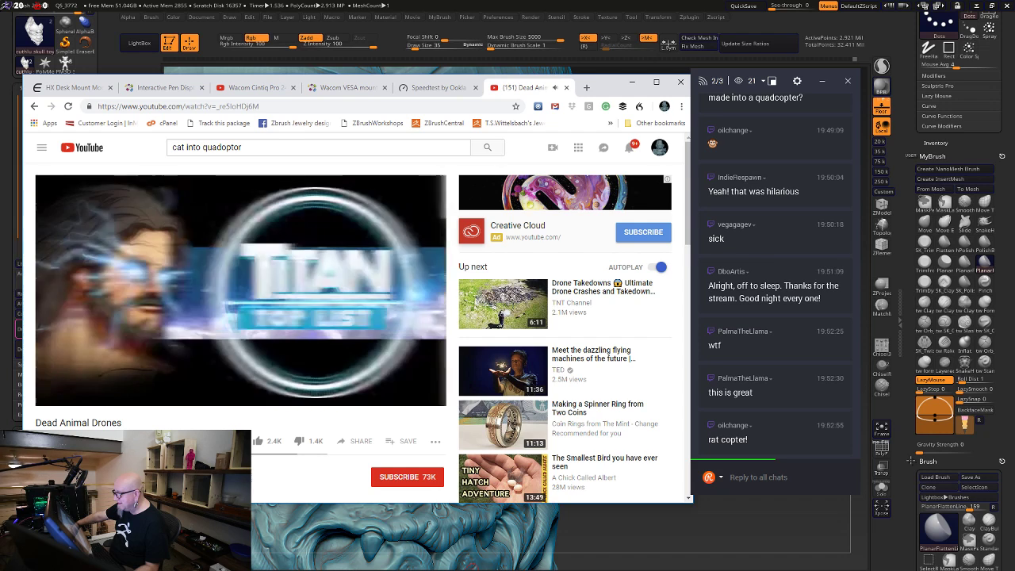
scroll(214, 425, "down", 7)
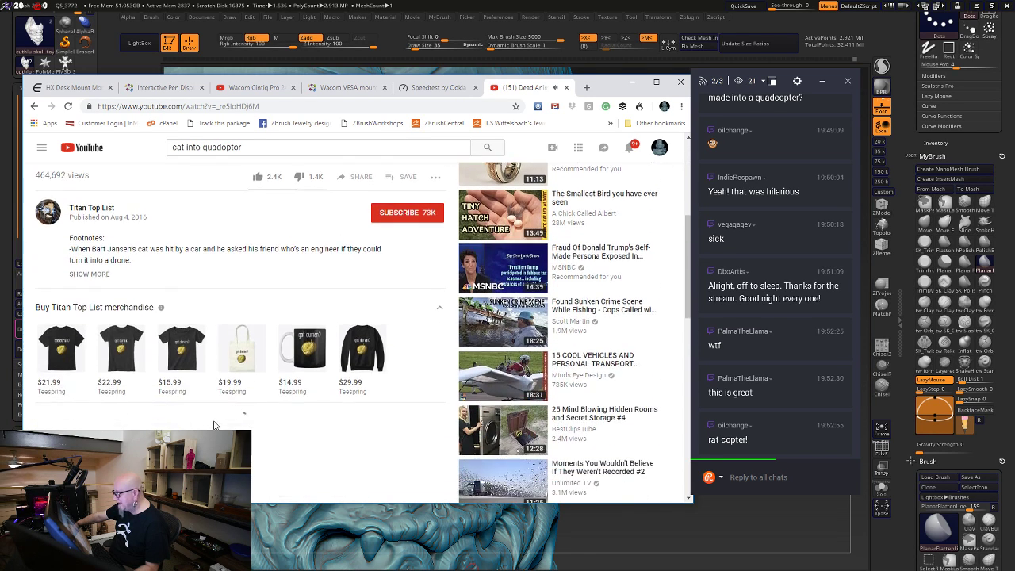
scroll(214, 425, "up", 7)
Look through the YouTube search results again and return to ZBrush by minimizing the browser
left_click(34, 106)
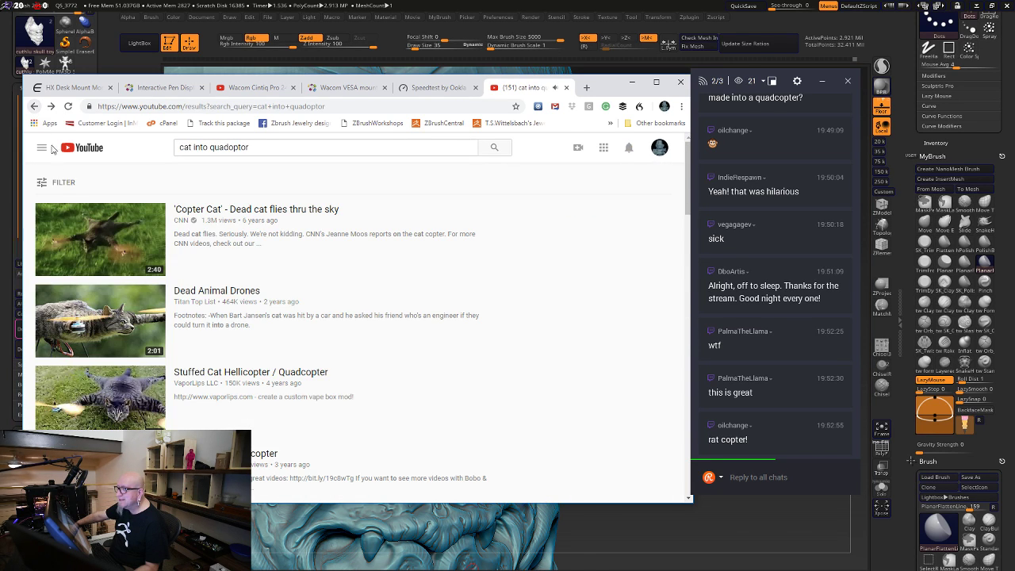
scroll(294, 396, "down", 4)
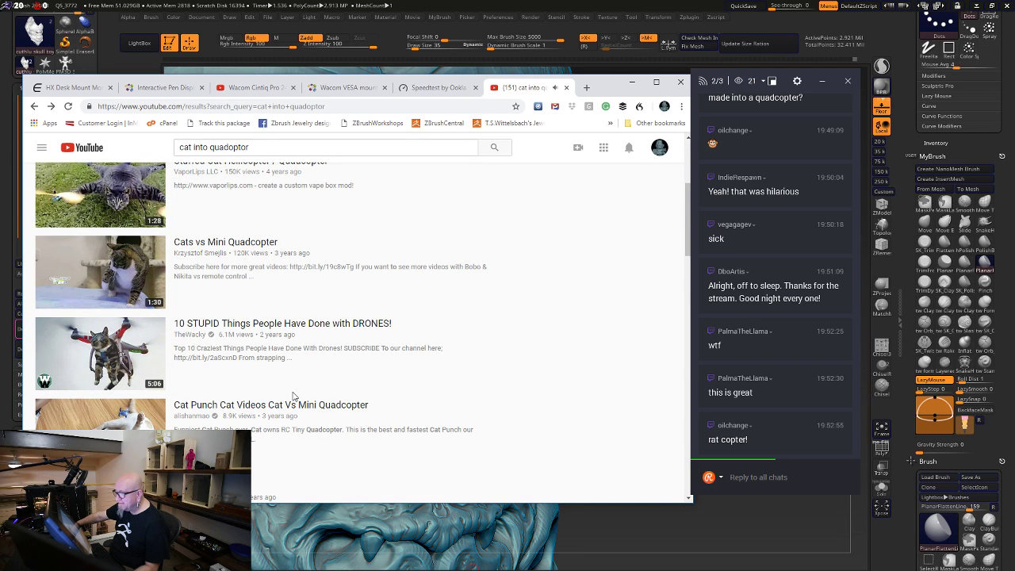
scroll(292, 396, "down", 4)
scroll(293, 397, "up", 8)
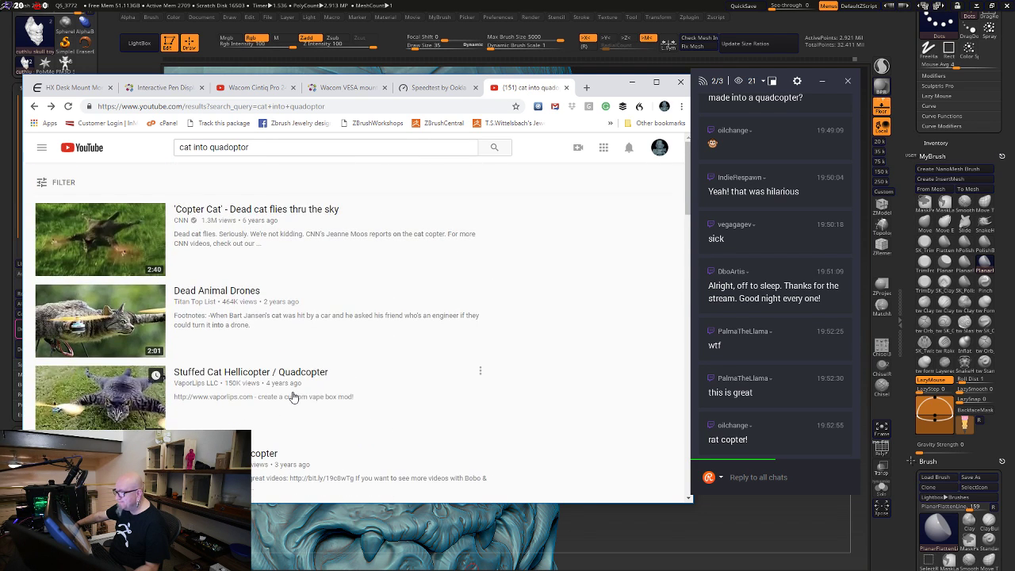
left_click(632, 83)
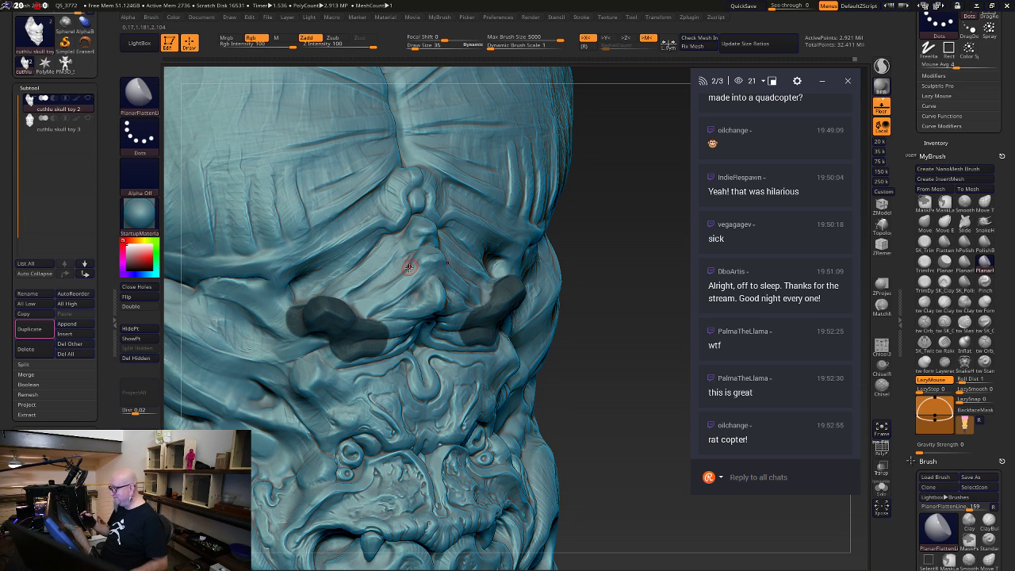
Build up and smooth the folds around the outer ends of the masked brow ridges using the tw ClayTubes brush
left_click(925, 303)
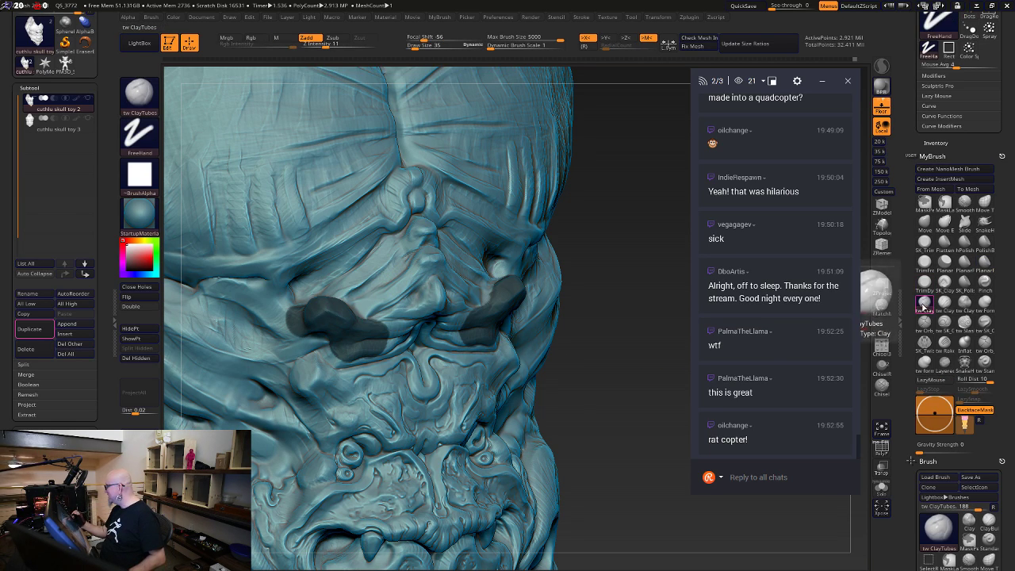
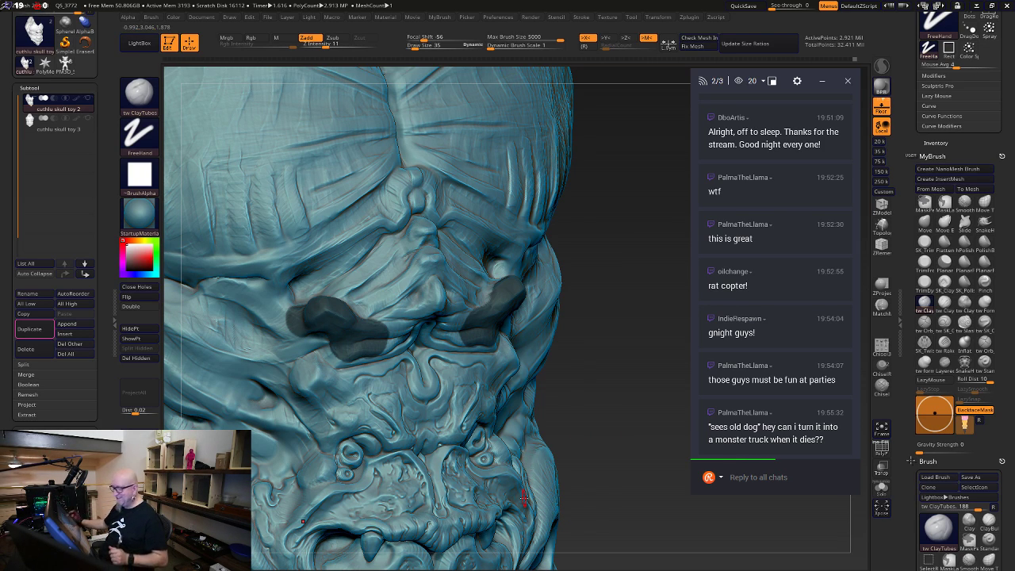
mouse_move(617, 400)
left_mouse_down()
mouse_move(627, 394)
mouse_move(556, 387)
left_mouse_up()
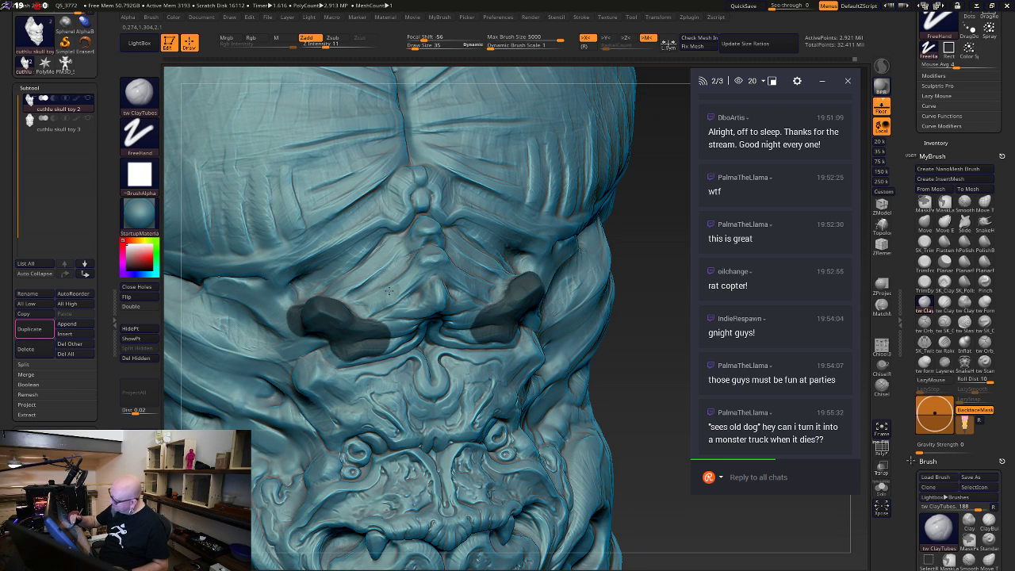
left_click_drag(618, 356, 555, 302)
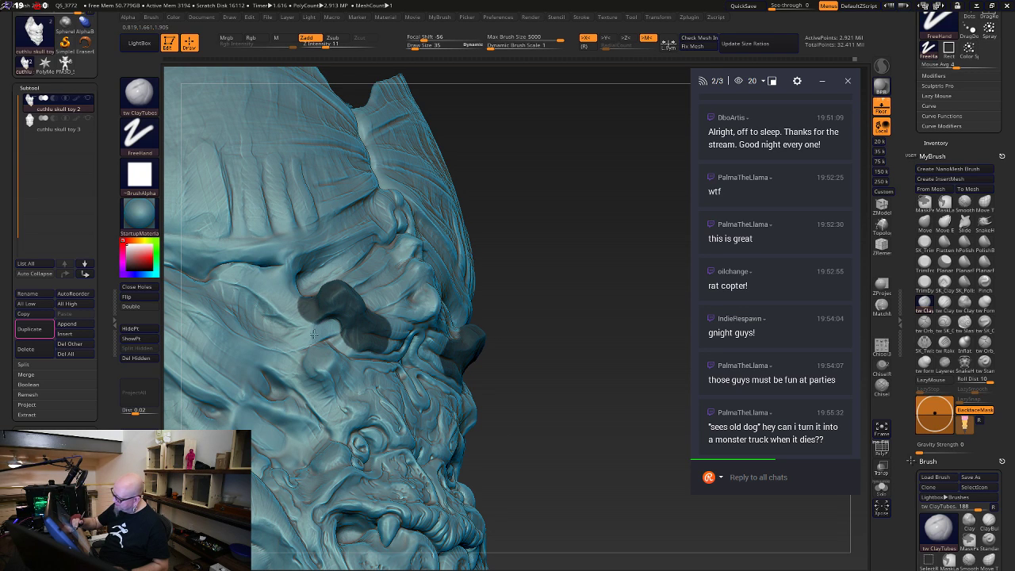
left_click_drag(567, 199, 615, 221, "shift")
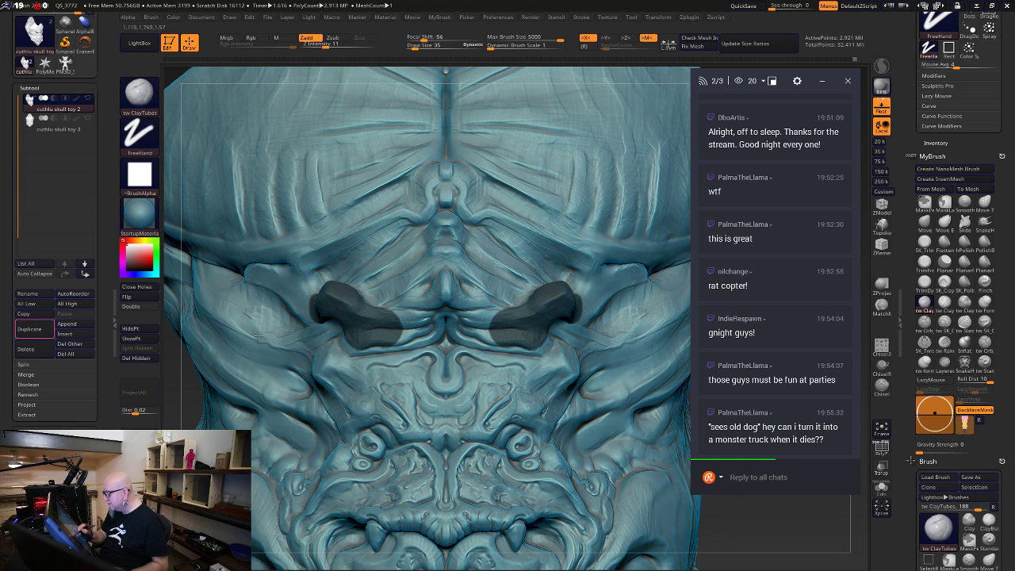
mouse_move(306, 338)
left_mouse_down("shift")
mouse_move(277, 345)
mouse_move(276, 337)
left_mouse_up("shift")
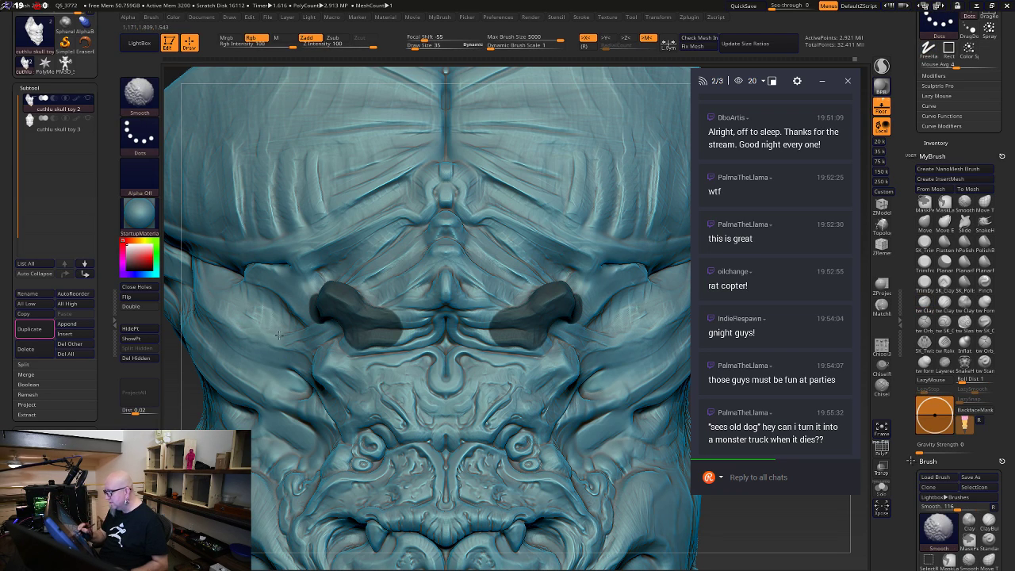
Sculpt a ringed bump on the centre line between the masked brow ridges and review the whole torso
left_click_drag(713, 531, 670, 543, "alt")
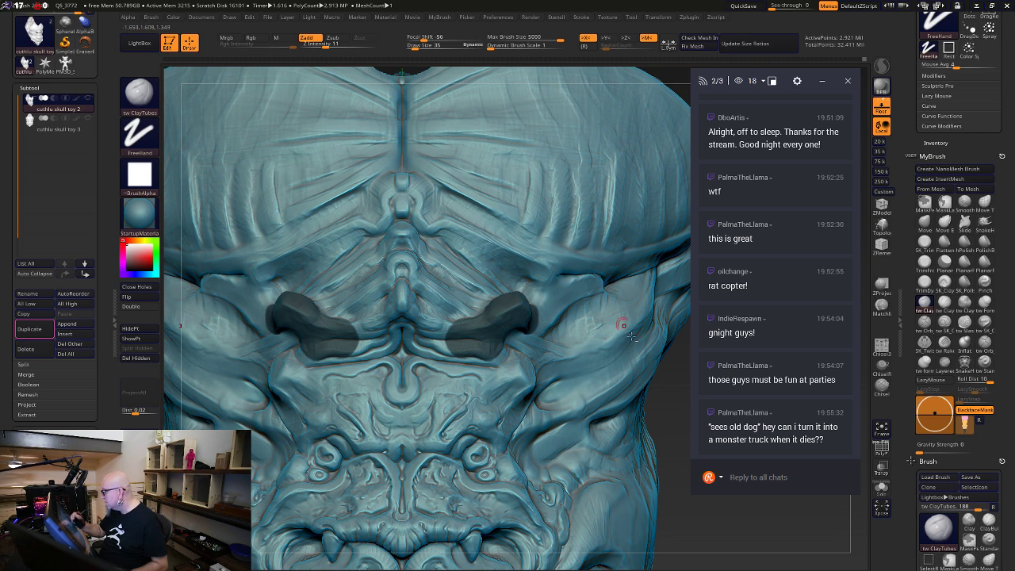
left_click_drag(673, 477, 614, 388, "alt")
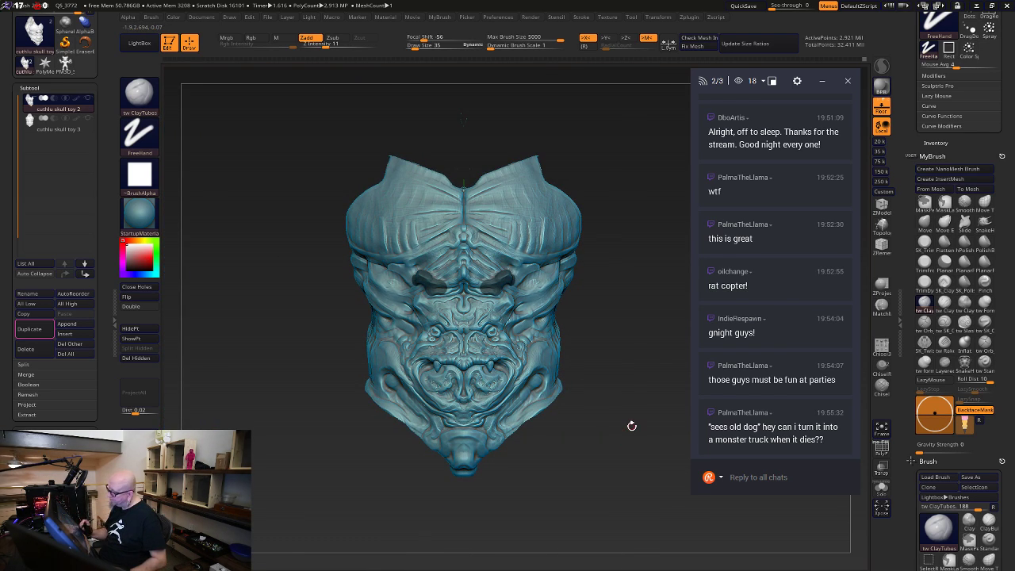
mouse_move(672, 457)
left_mouse_down("alt")
mouse_move(586, 484)
mouse_move(600, 469)
mouse_move(623, 469)
left_mouse_up("alt")
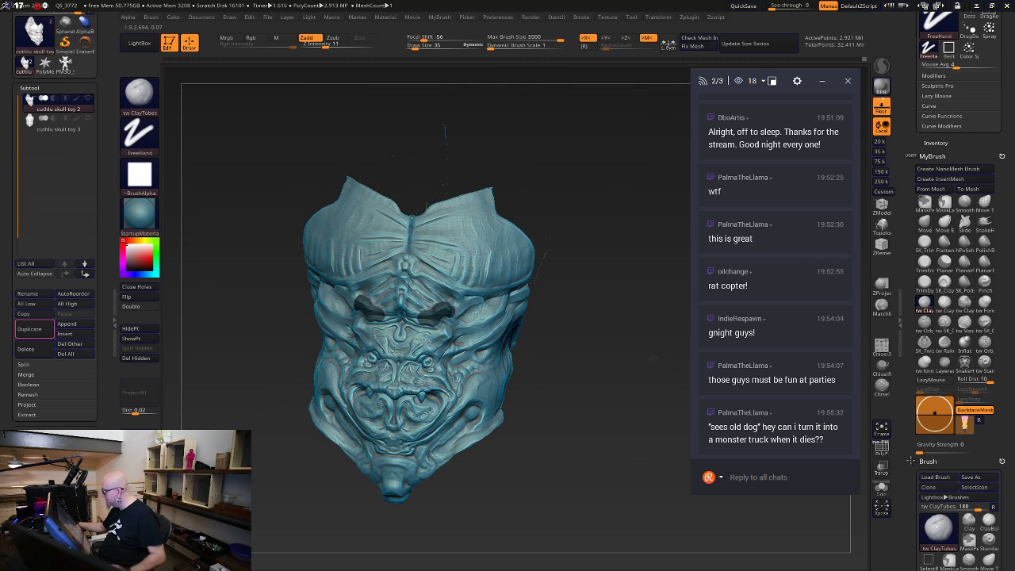
Sculpt and smooth the cheek surface just outside the mouth corner with the tw ClayTubes brush at draw size 91
mouse_move(669, 398)
left_mouse_down("alt")
mouse_move(625, 407)
mouse_move(642, 331)
left_mouse_up("alt")
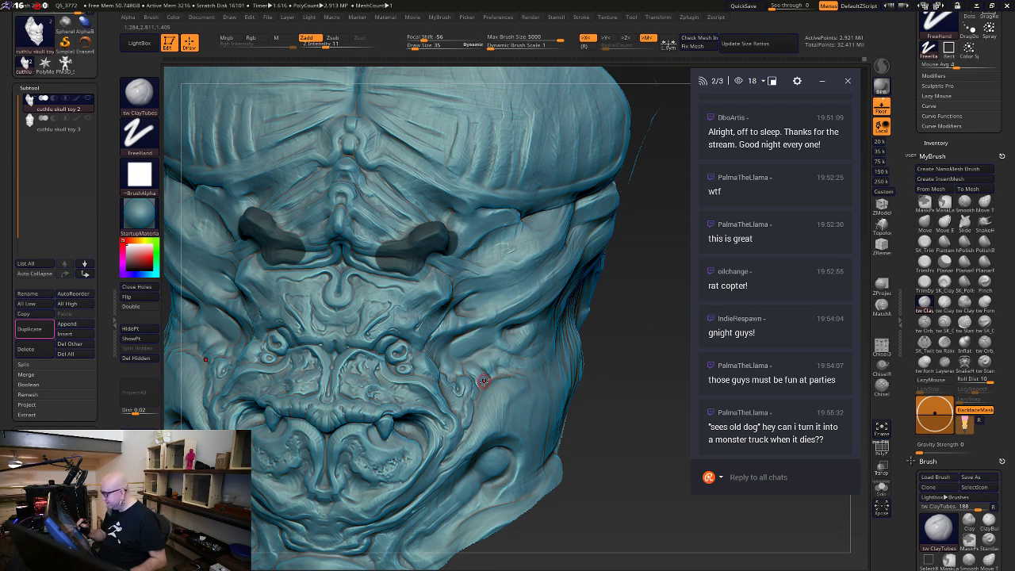
key("space")
left_click_drag(480, 366, 488, 352)
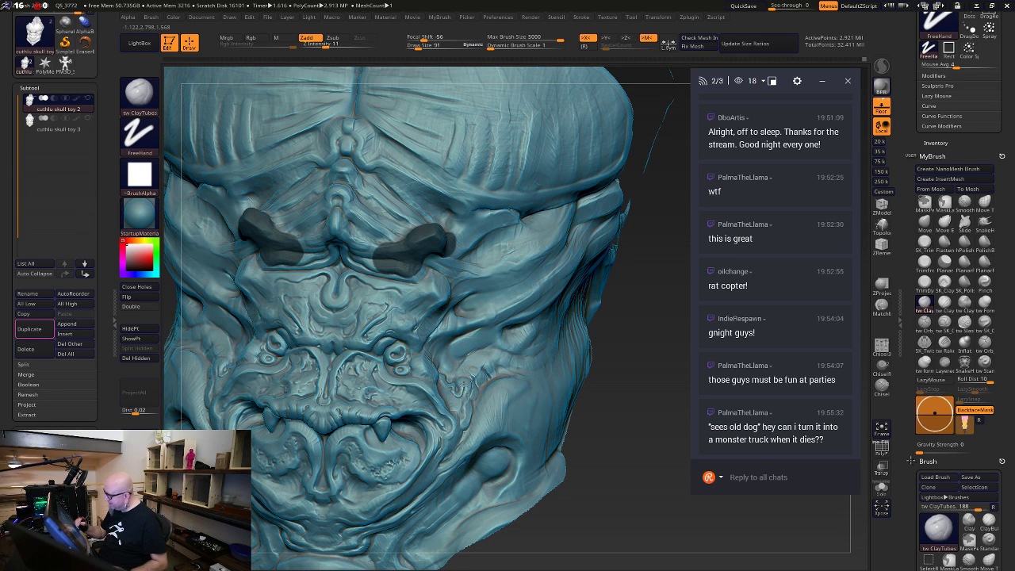
key("shift")
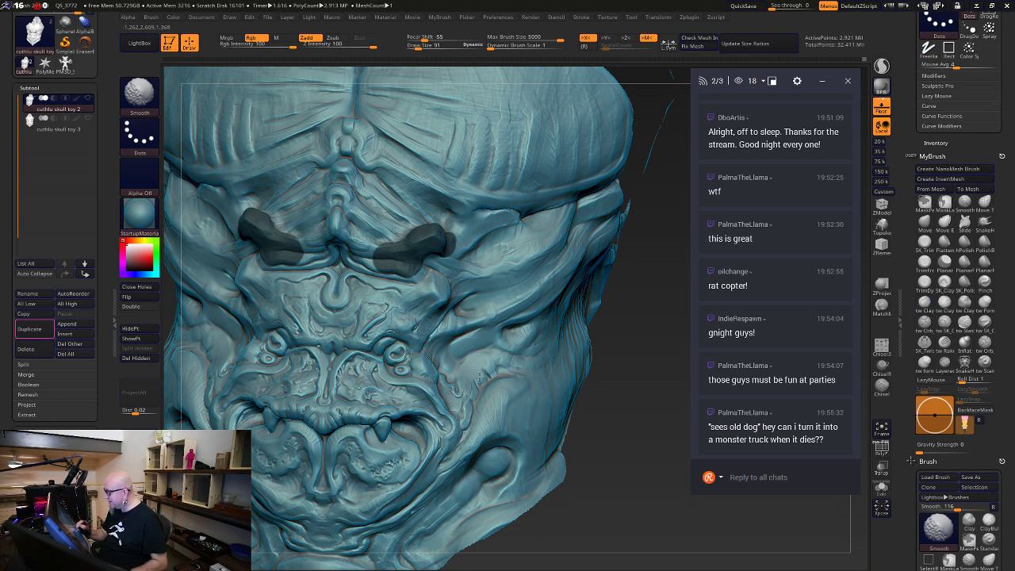
Build up and smooth the cheek and flank folds beside the mouth with tw ClayTubes at draw size 41
mouse_move(621, 356)
left_mouse_down()
mouse_move(646, 383)
mouse_move(652, 424)
left_mouse_up()
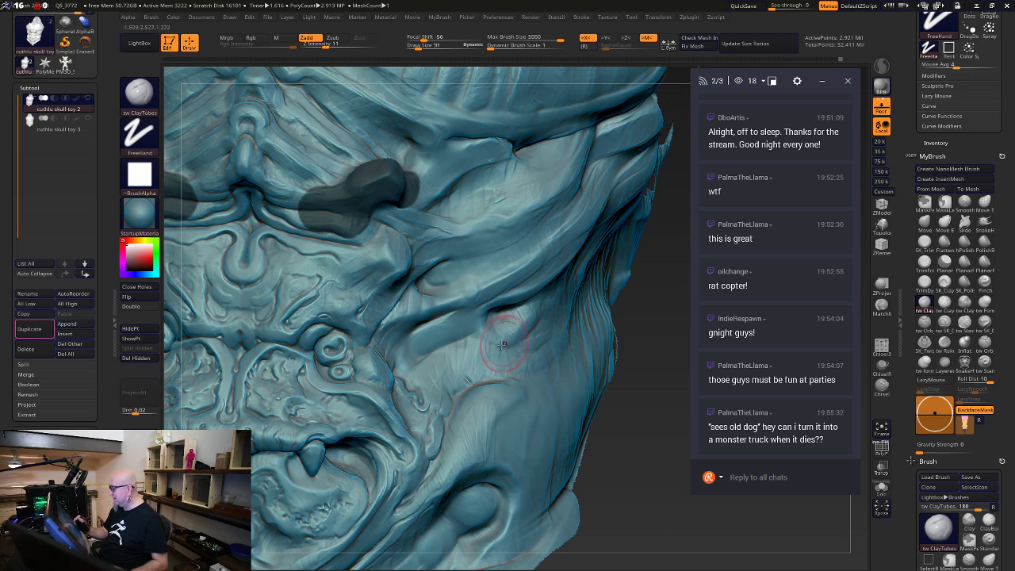
key("space")
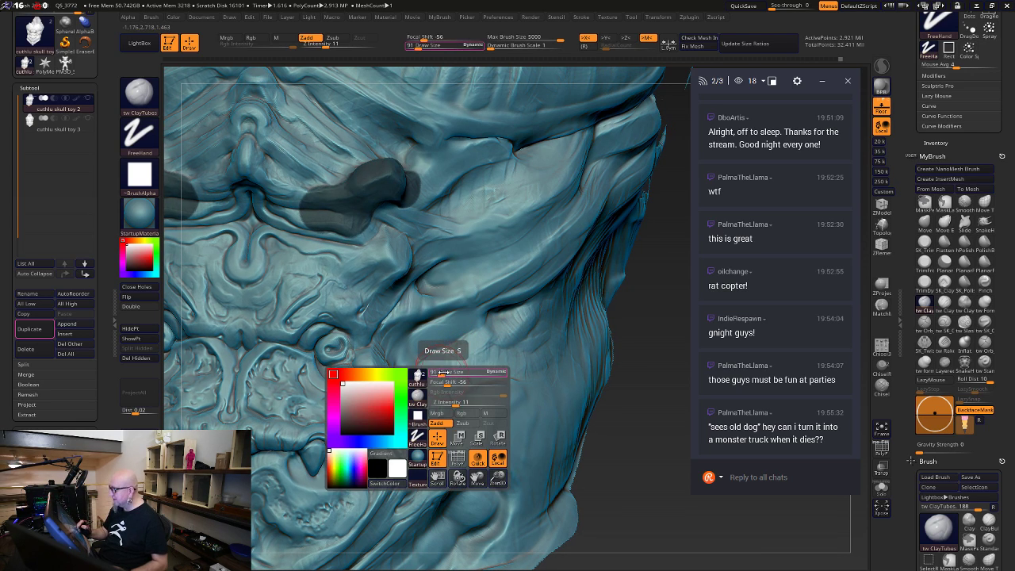
left_click_drag(441, 372, 428, 370)
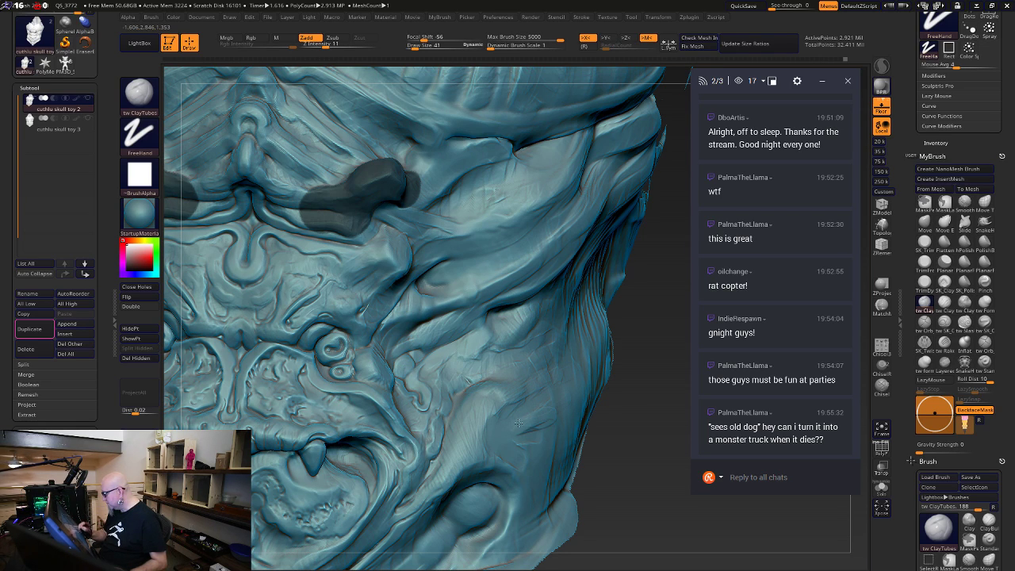
key("shift")
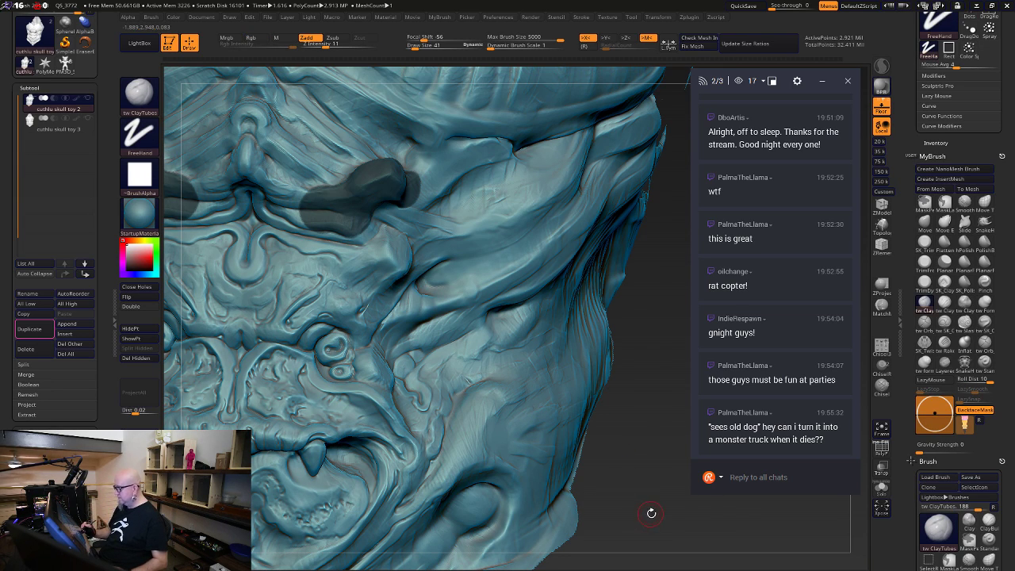
Reshape the folds along the torso's side around the deep diagonal crease using tw ClayTubes at draw size 64
mouse_move(655, 500)
left_mouse_down("alt")
mouse_move(593, 363)
mouse_move(642, 506)
mouse_move(592, 423)
mouse_move(627, 476)
mouse_move(609, 482)
mouse_move(615, 493)
mouse_move(555, 456)
mouse_move(623, 487)
mouse_move(597, 520)
left_mouse_up("alt")
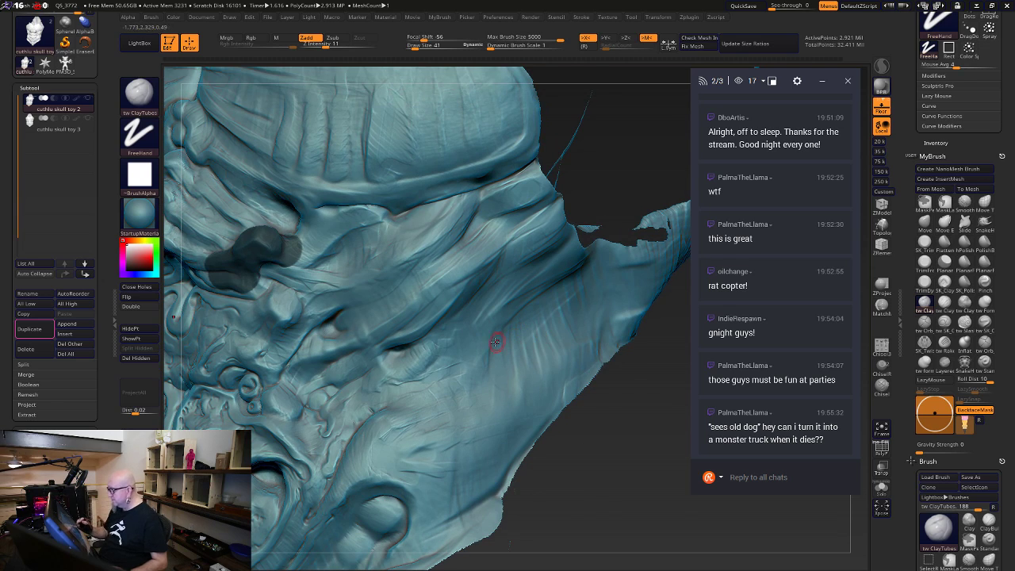
key("space")
left_click_drag(455, 324, 463, 324)
mouse_move(614, 459)
left_mouse_down("alt")
mouse_move(596, 492)
mouse_move(583, 457)
left_mouse_up("alt")
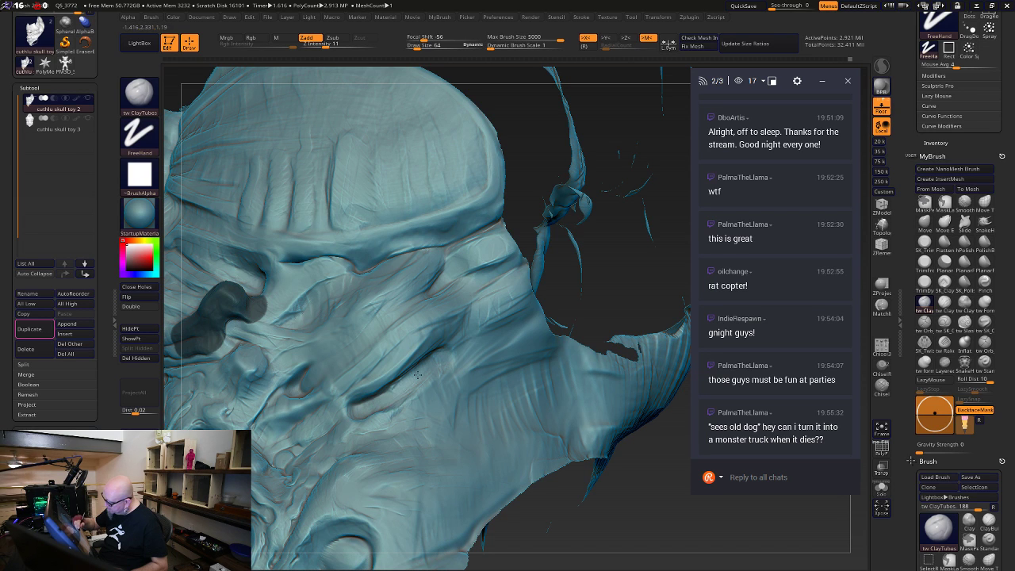
mouse_move(629, 487)
left_mouse_down()
mouse_move(652, 514)
mouse_move(366, 423)
left_mouse_up()
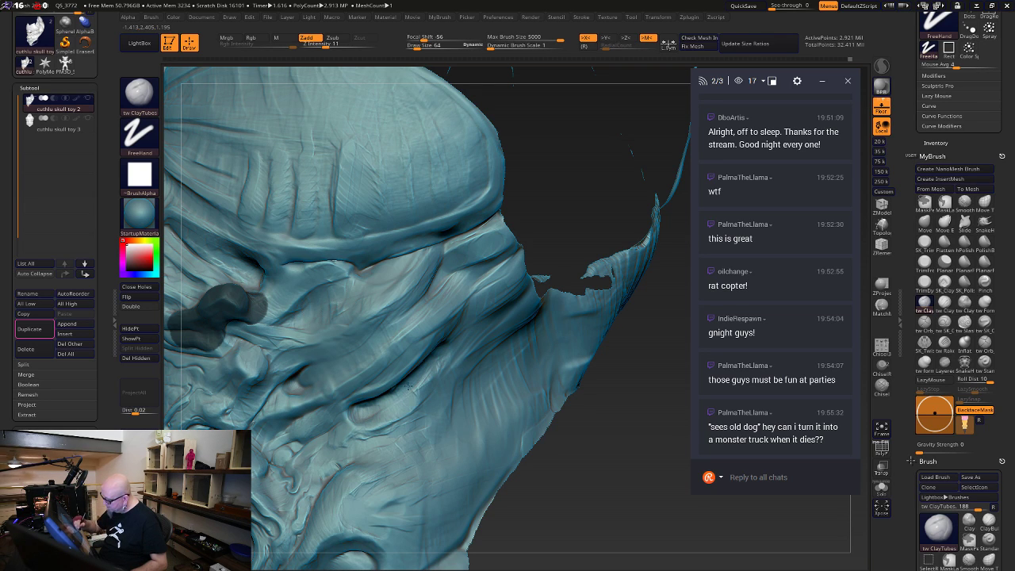
left_click_drag(608, 402, 553, 390)
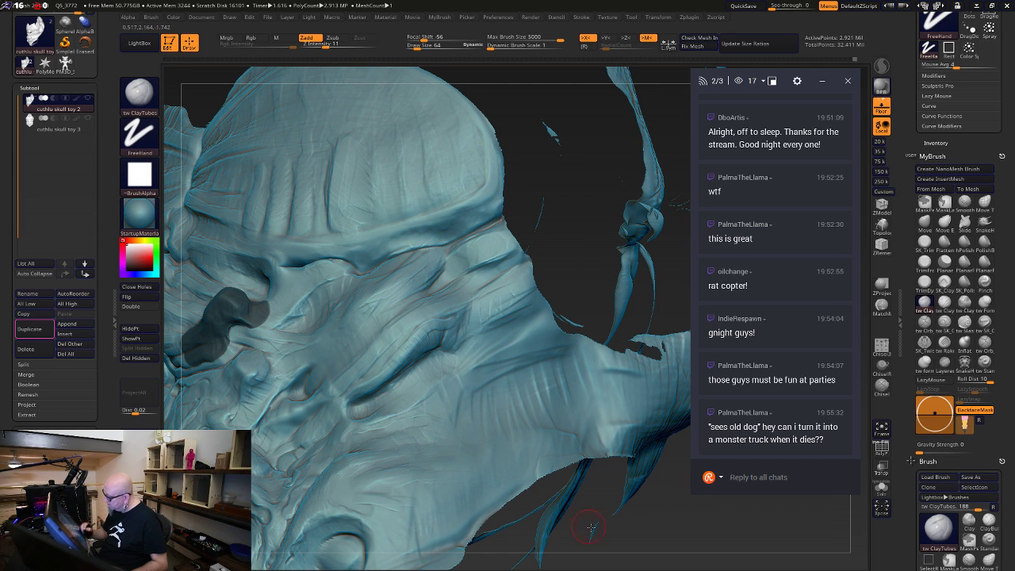
mouse_move(584, 535)
left_mouse_down()
mouse_move(657, 526)
mouse_move(565, 447)
left_mouse_up()
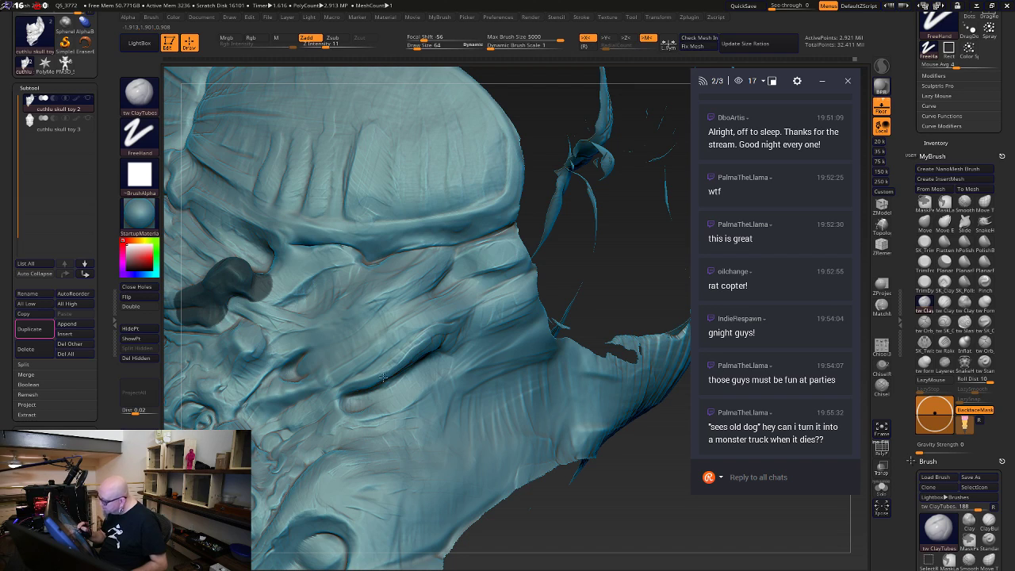
Build up a raised rim around the deep diagonal side crease and a drooping lobe below its outer end
mouse_move(346, 404)
left_mouse_down()
mouse_move(350, 415)
mouse_move(361, 410)
mouse_move(439, 370)
mouse_move(444, 382)
mouse_move(445, 369)
mouse_move(443, 385)
mouse_move(439, 377)
mouse_move(380, 401)
left_mouse_up()
mouse_move(432, 373)
left_mouse_down()
mouse_move(453, 361)
mouse_move(428, 428)
mouse_move(458, 412)
mouse_move(450, 426)
mouse_move(421, 426)
mouse_move(438, 448)
mouse_move(428, 415)
left_mouse_up()
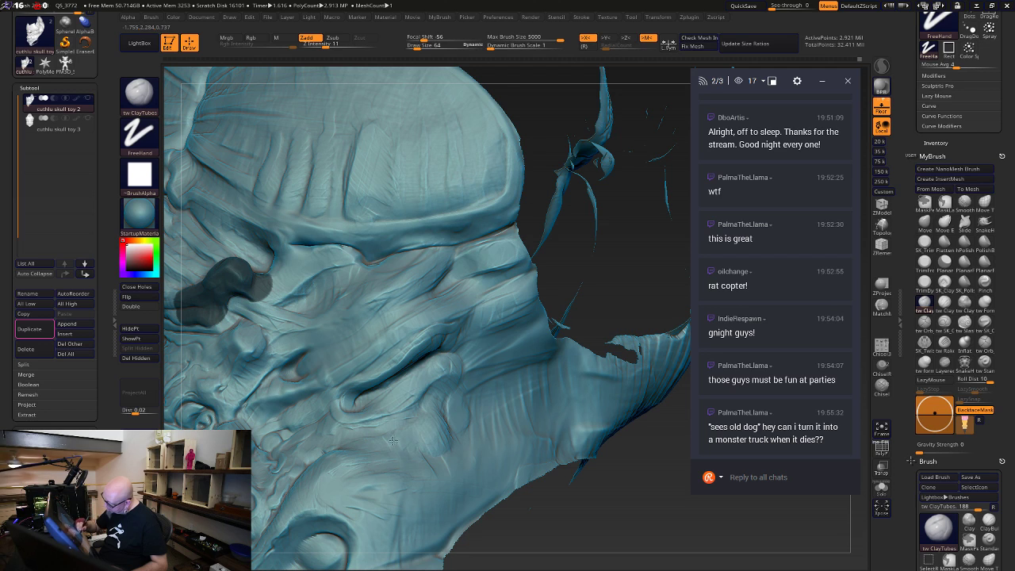
mouse_move(550, 503)
left_mouse_down()
mouse_move(628, 523)
mouse_move(613, 513)
mouse_move(626, 526)
mouse_move(650, 484)
left_mouse_up()
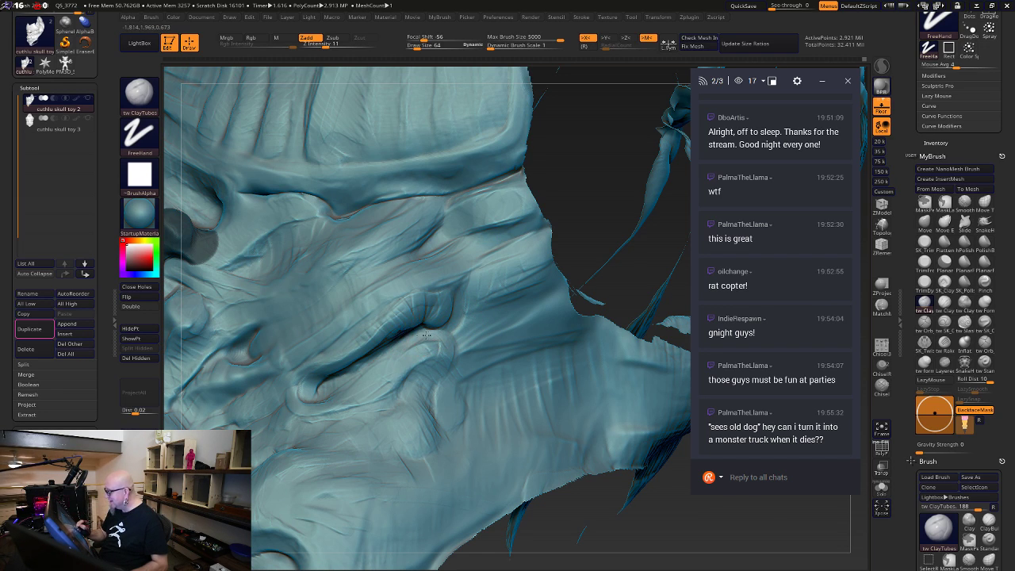
Sculpt a curled, wrinkled upper lip and a smoothed inner fold inside the diagonal side crease
left_click_drag(657, 544, 652, 460)
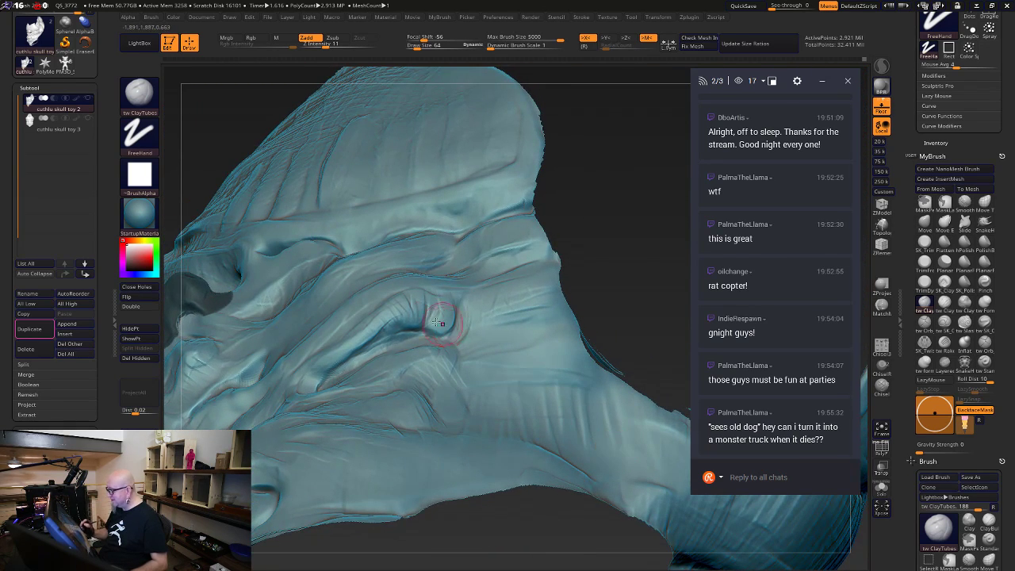
mouse_move(439, 323)
left_mouse_down()
mouse_move(396, 326)
mouse_move(413, 333)
left_mouse_up()
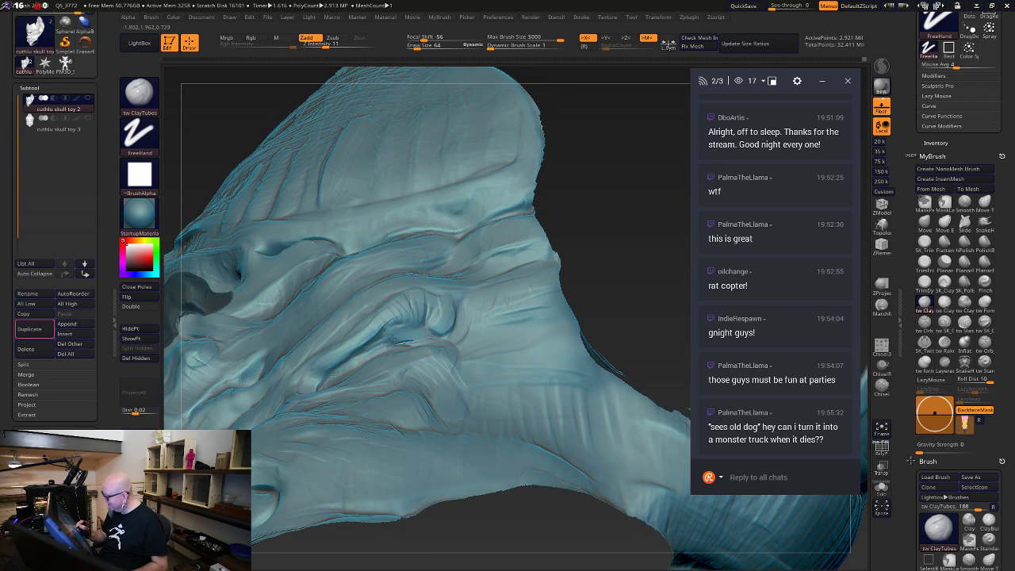
key("shift")
mouse_move(421, 339)
left_mouse_down()
mouse_move(379, 342)
mouse_move(337, 367)
left_mouse_up()
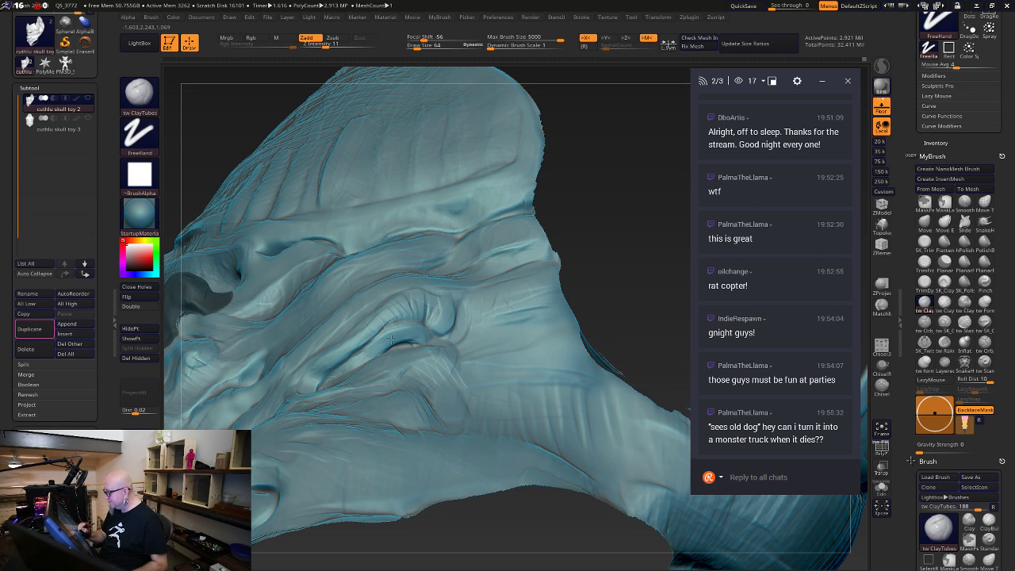
mouse_move(643, 277)
left_mouse_down()
mouse_move(611, 521)
mouse_move(627, 510)
mouse_move(619, 491)
mouse_move(614, 500)
mouse_move(673, 529)
mouse_move(623, 476)
left_mouse_up()
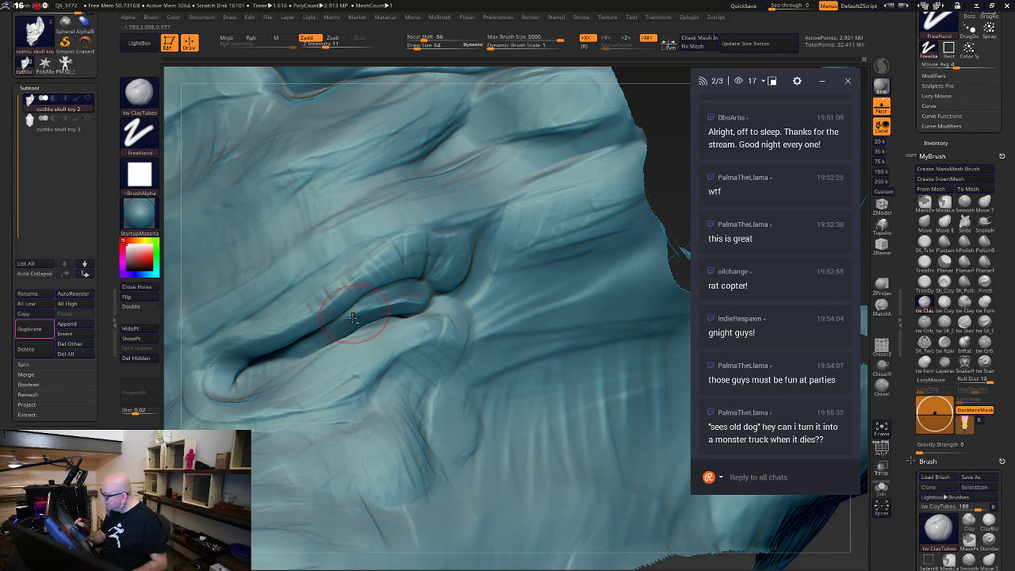
Adjust the wrinkled upper lip and the inner fold of the side crease with the Slide brush
mouse_move(669, 204)
left_mouse_down()
mouse_move(655, 99)
mouse_move(673, 238)
left_mouse_up()
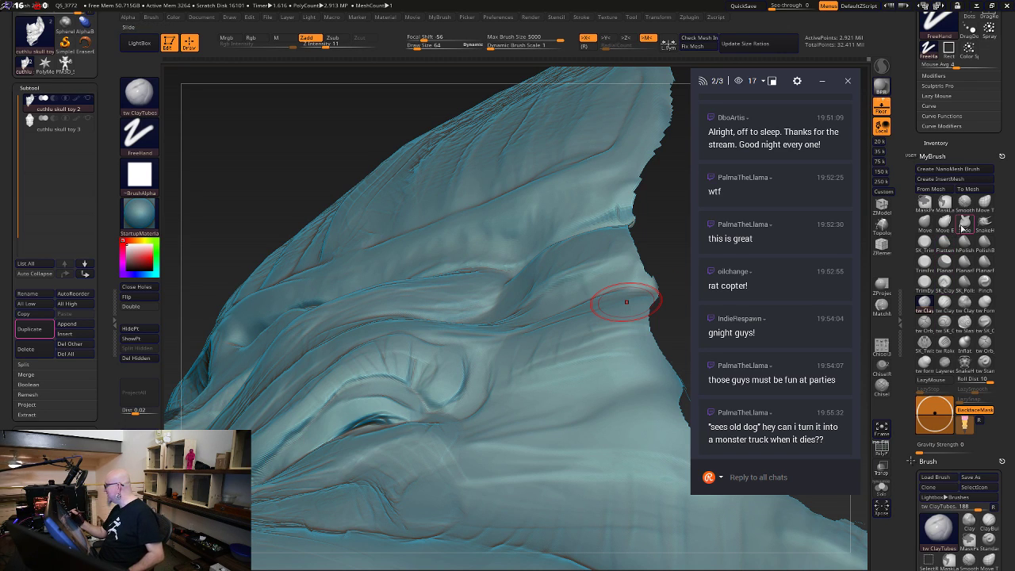
left_click(964, 220)
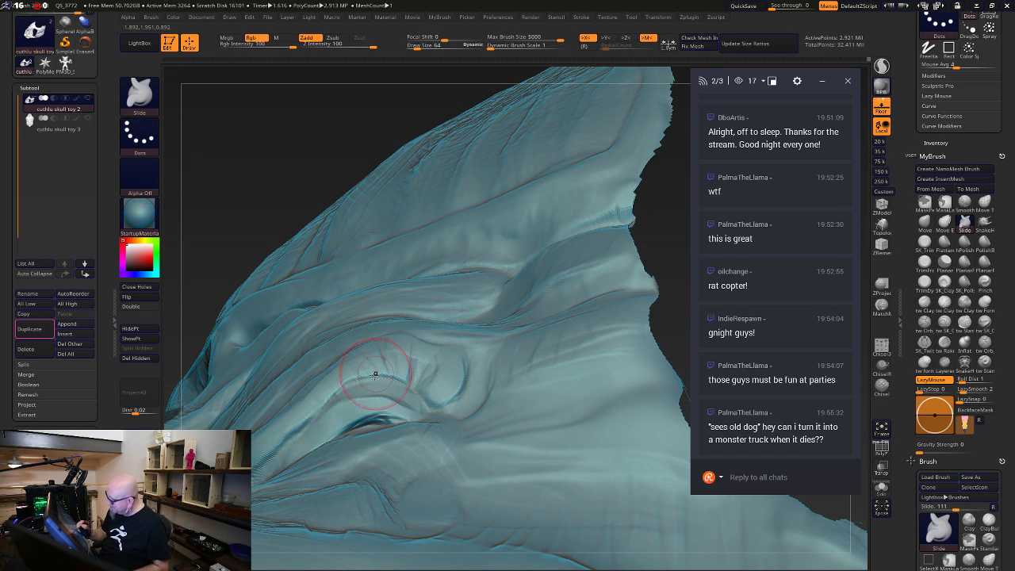
mouse_move(371, 370)
left_mouse_down()
mouse_move(370, 384)
mouse_move(396, 371)
mouse_move(438, 401)
mouse_move(394, 382)
mouse_move(353, 386)
left_mouse_up()
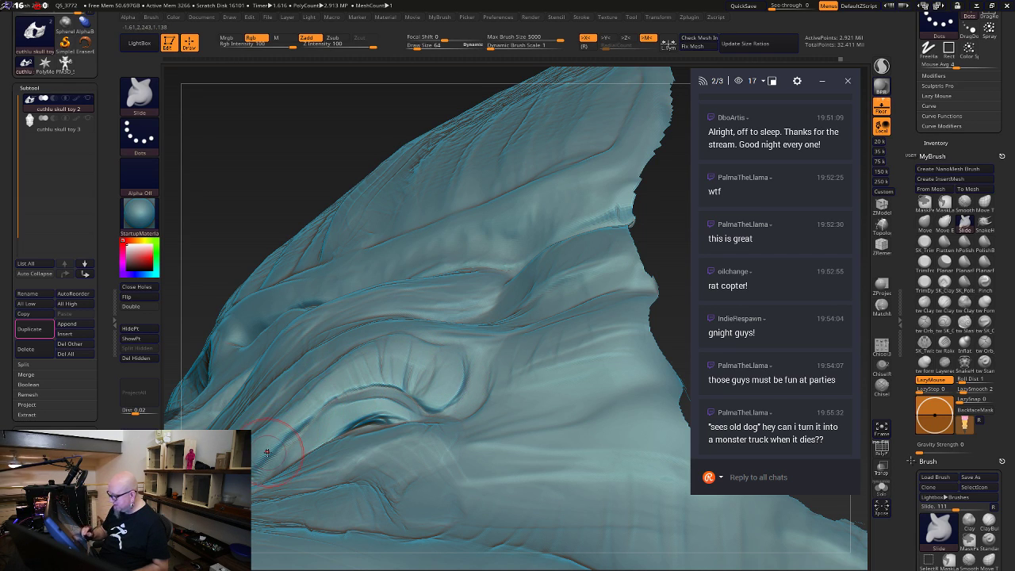
left_click_drag(668, 258, 680, 283)
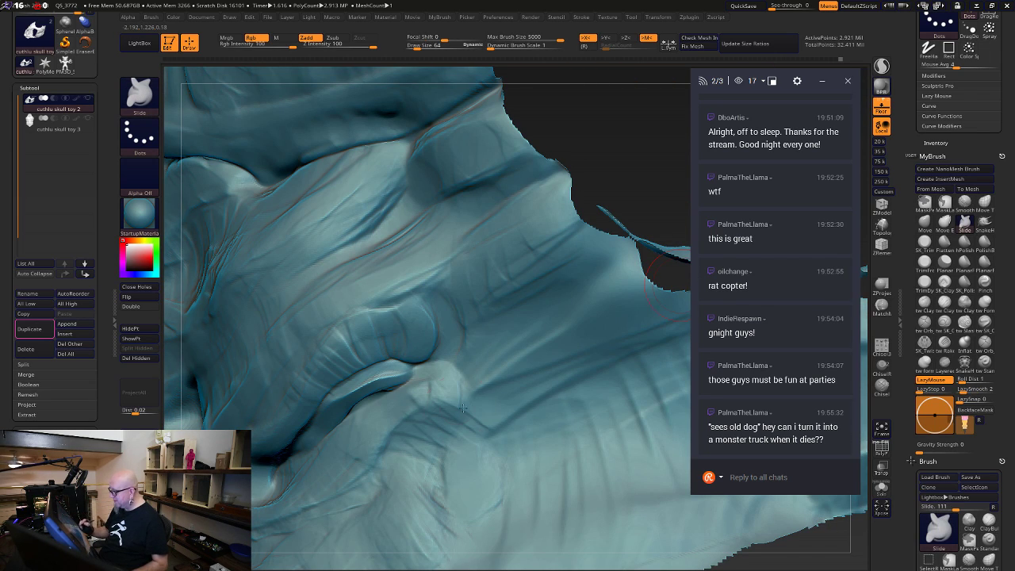
left_click_drag(405, 390, 392, 384)
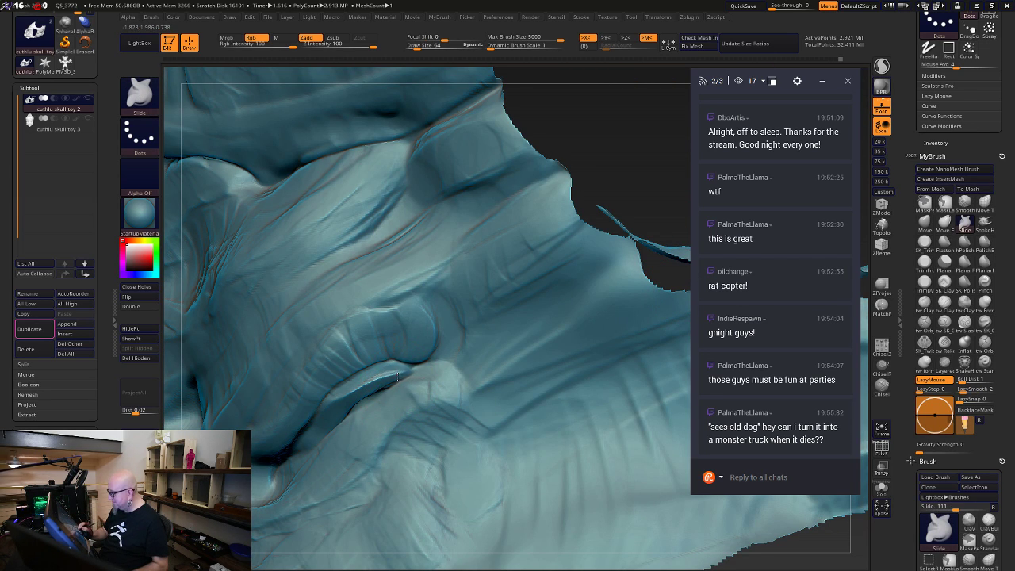
Reshape the upper edge of the curled fold above the side crease with the Move brush at draw size 64
left_click_drag(650, 163, 444, 305)
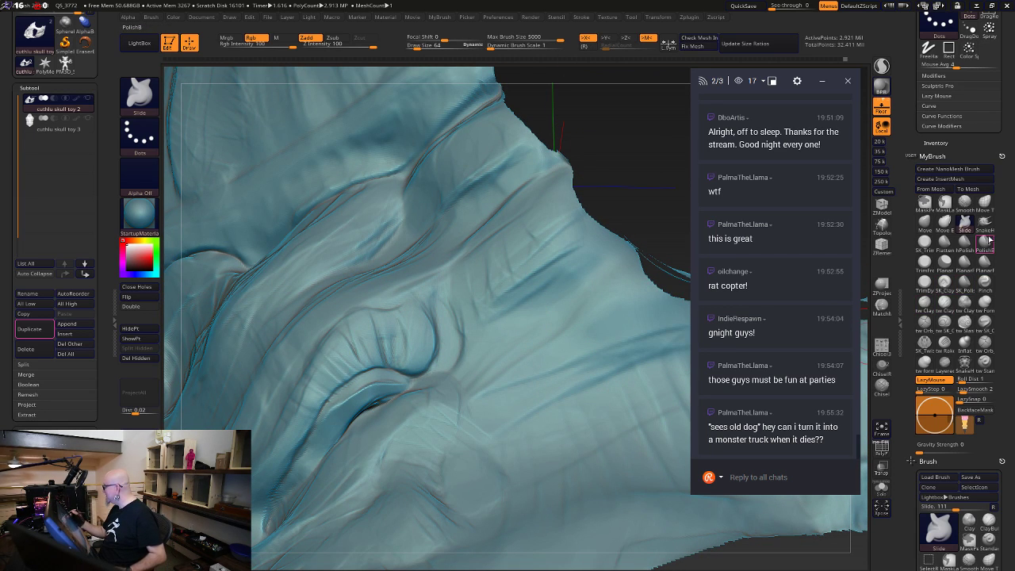
left_click(925, 222)
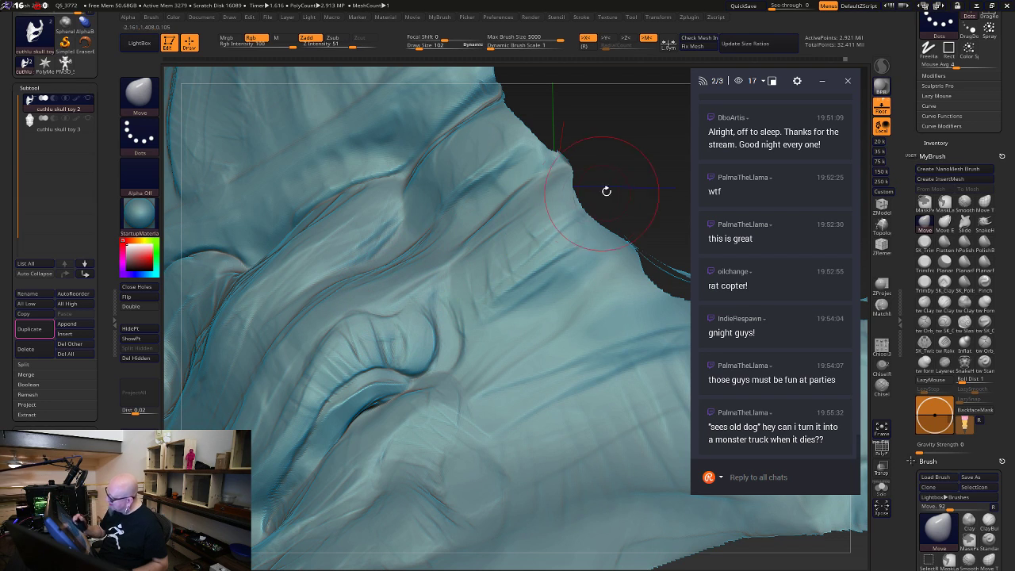
key("space")
left_click_drag(620, 184, 610, 184)
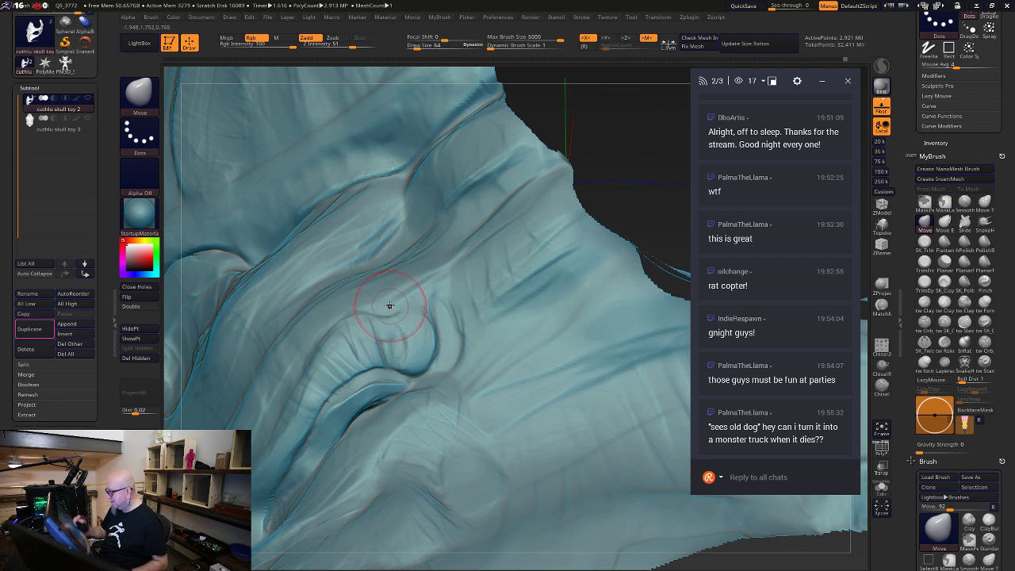
left_click_drag(387, 314, 386, 310)
mouse_move(385, 314)
left_mouse_down()
mouse_move(379, 302)
mouse_move(395, 301)
left_mouse_up()
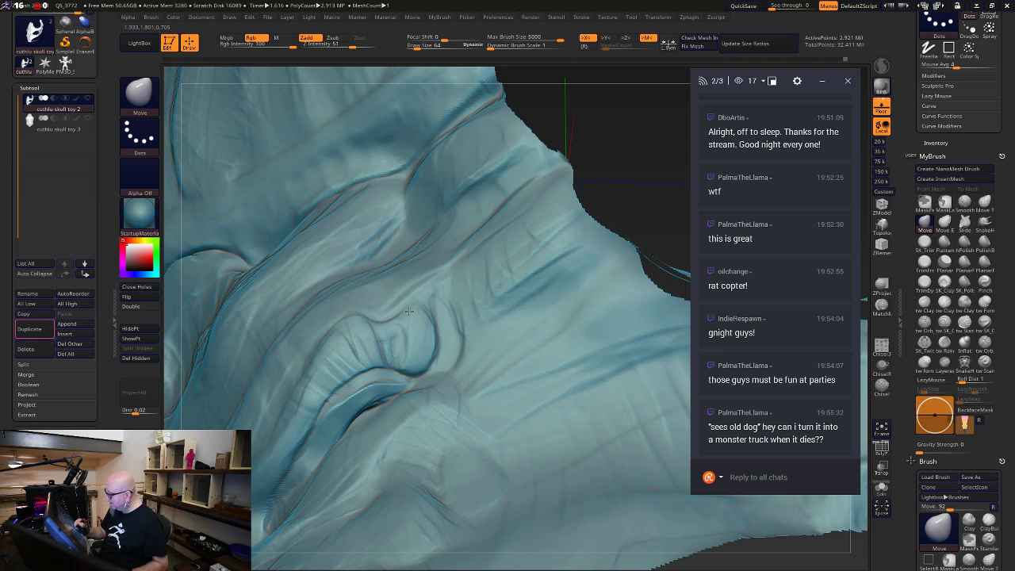
Reposition the inner fold and lower lip of the side crease with the Move brush
left_click_drag(623, 283, 670, 204)
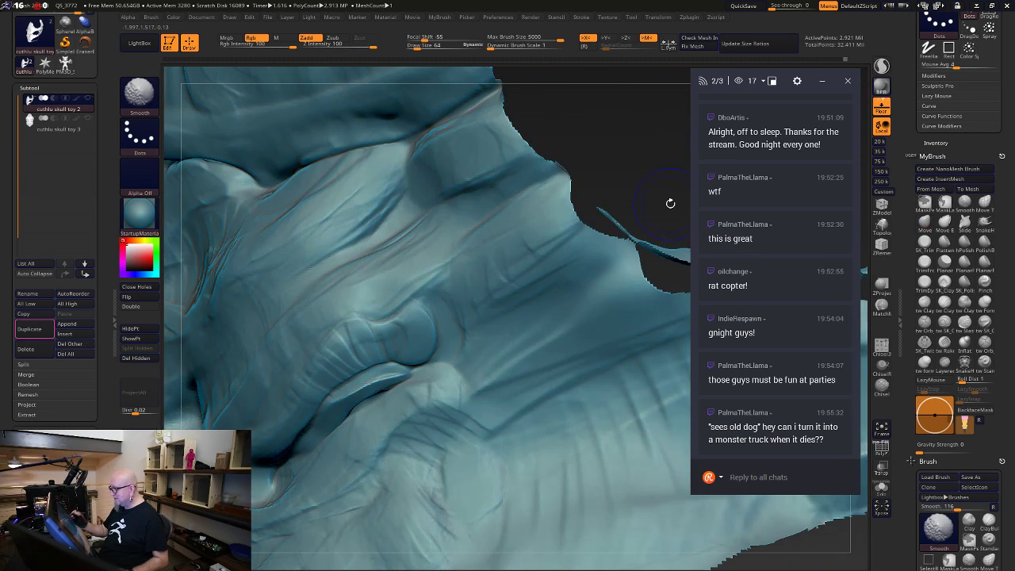
left_click_drag(398, 395, 390, 384)
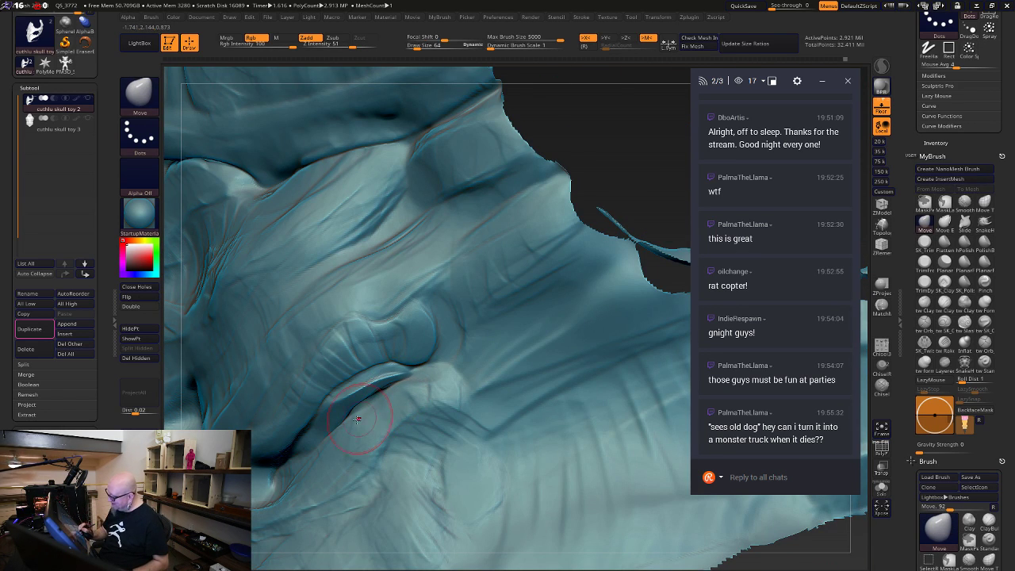
mouse_move(357, 420)
left_mouse_down()
mouse_move(348, 413)
mouse_move(324, 436)
left_mouse_up()
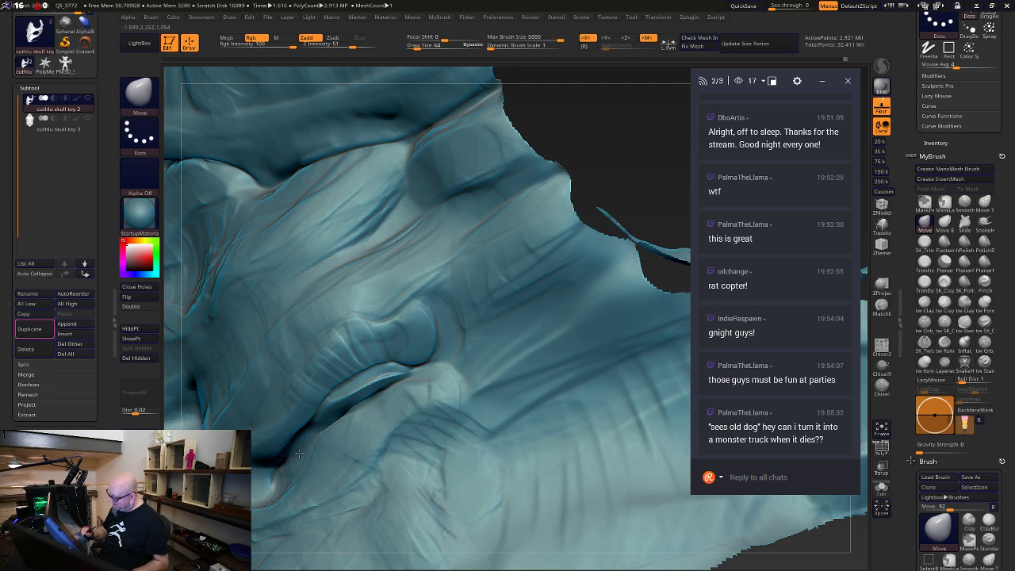
mouse_move(549, 215)
left_mouse_down()
mouse_move(640, 131)
mouse_move(637, 118)
left_mouse_up()
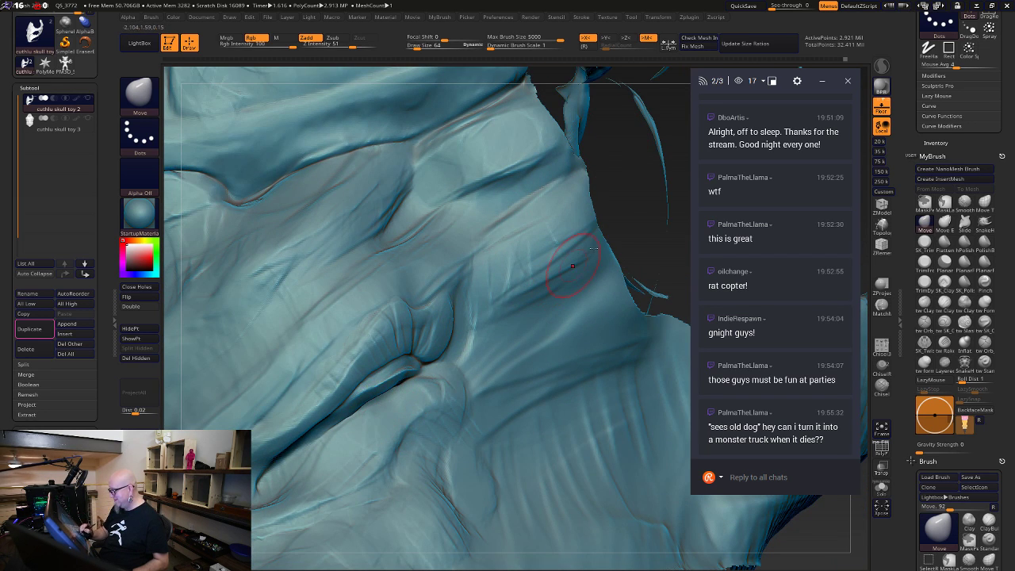
Cut a deeper line along the side crease under the inner fold with tw Slash at draw size 35 and smooth it
left_click_drag(631, 242, 619, 147)
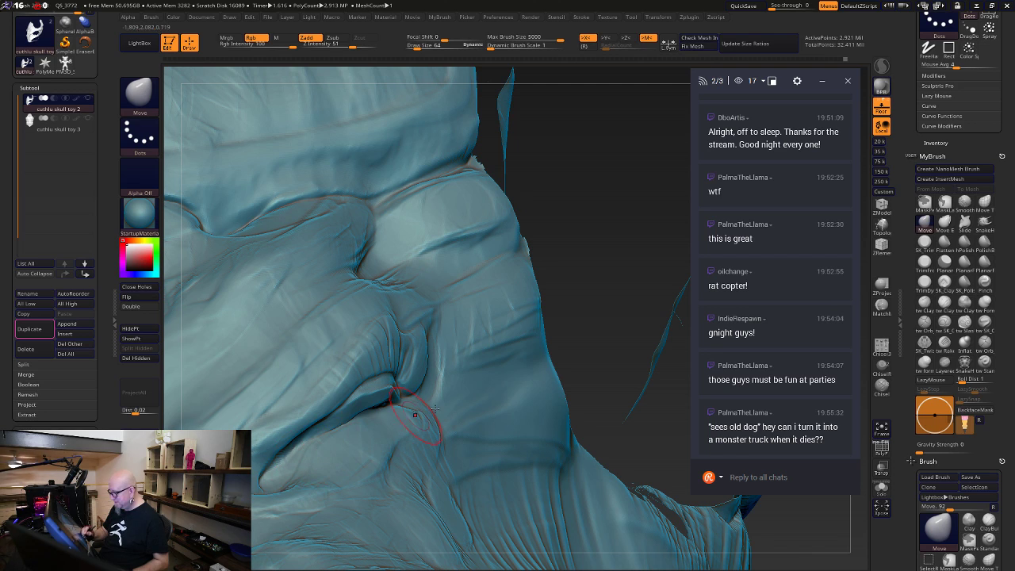
mouse_move(609, 405)
left_mouse_down()
mouse_move(668, 363)
mouse_move(766, 361)
left_mouse_up()
left_click(974, 321)
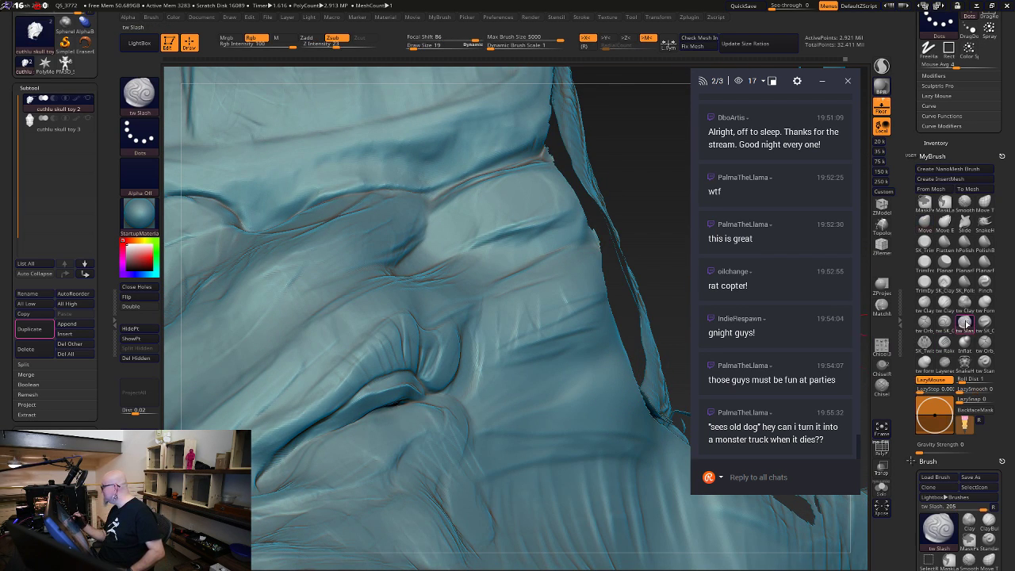
right_click(379, 413)
left_click_drag(372, 413, 259, 483)
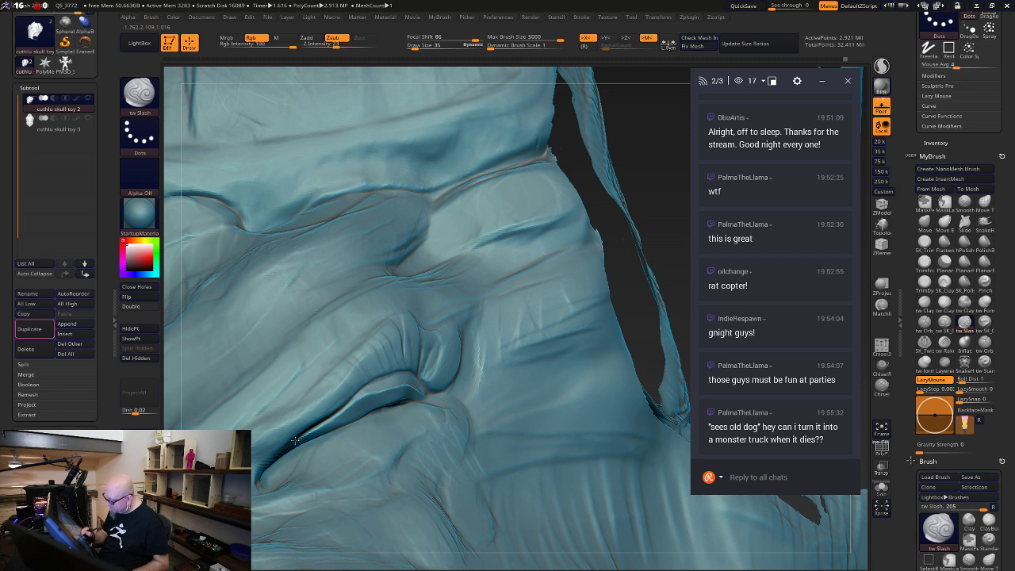
mouse_move(314, 436)
left_mouse_down("shift")
mouse_move(274, 465)
mouse_move(280, 455)
left_mouse_up("shift")
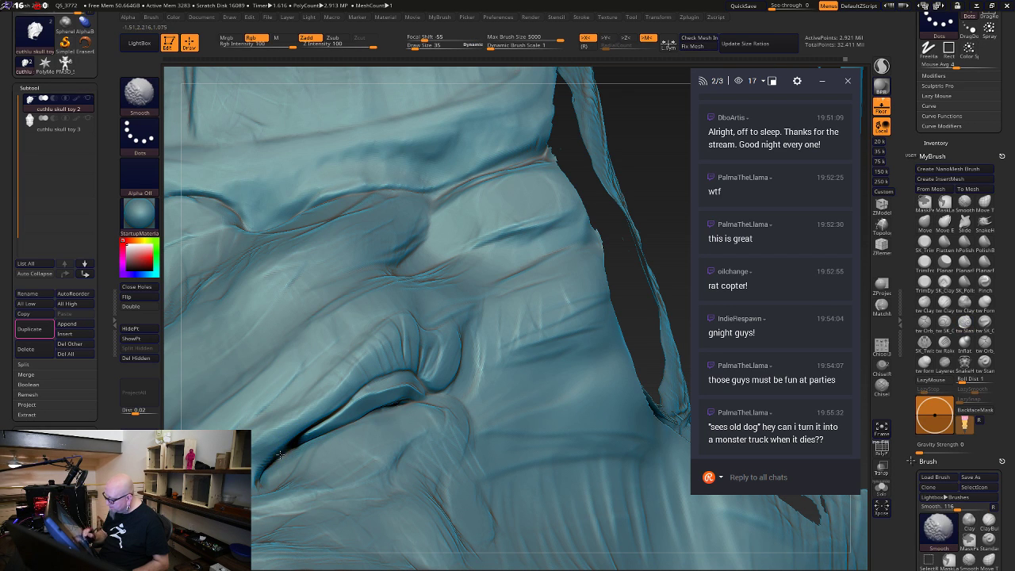
Carve a row of small rounded teeth along the lower lip of the side crease with tw Slash at draw size 35 and smooth them
left_click_drag(634, 299, 563, 317)
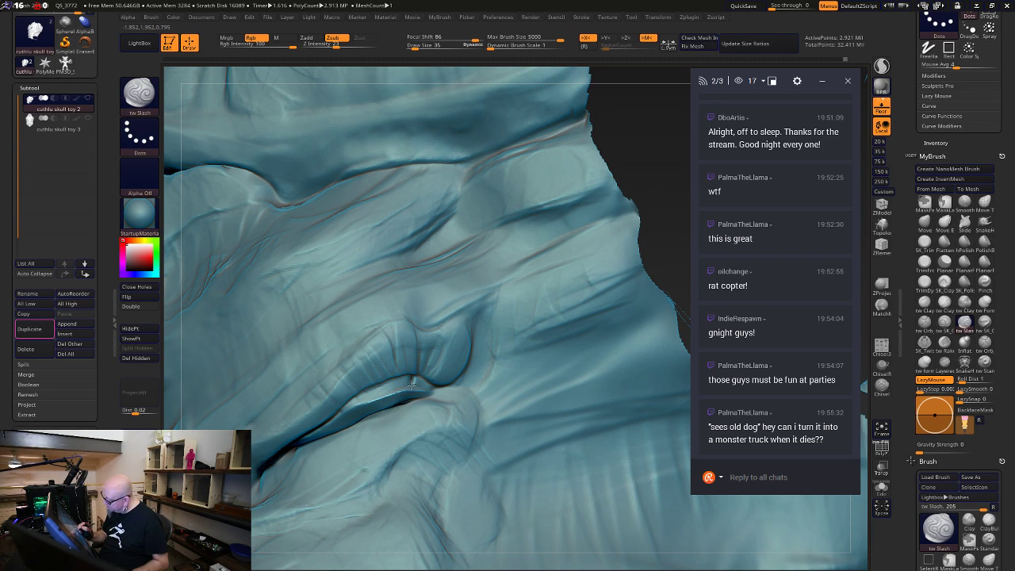
mouse_move(390, 405)
left_mouse_down()
mouse_move(387, 386)
mouse_move(390, 411)
left_mouse_up()
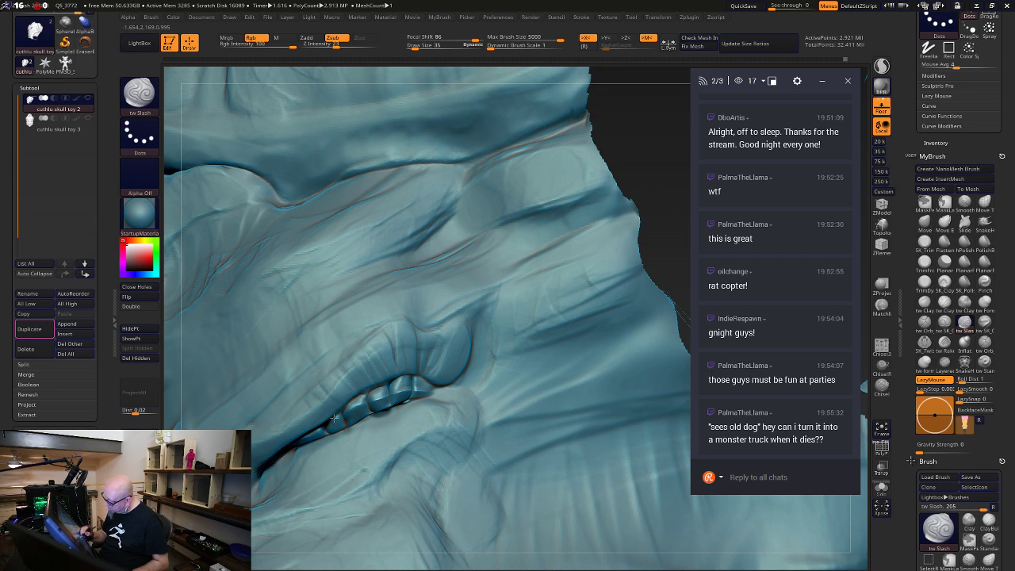
left_click_drag(659, 186, 672, 125)
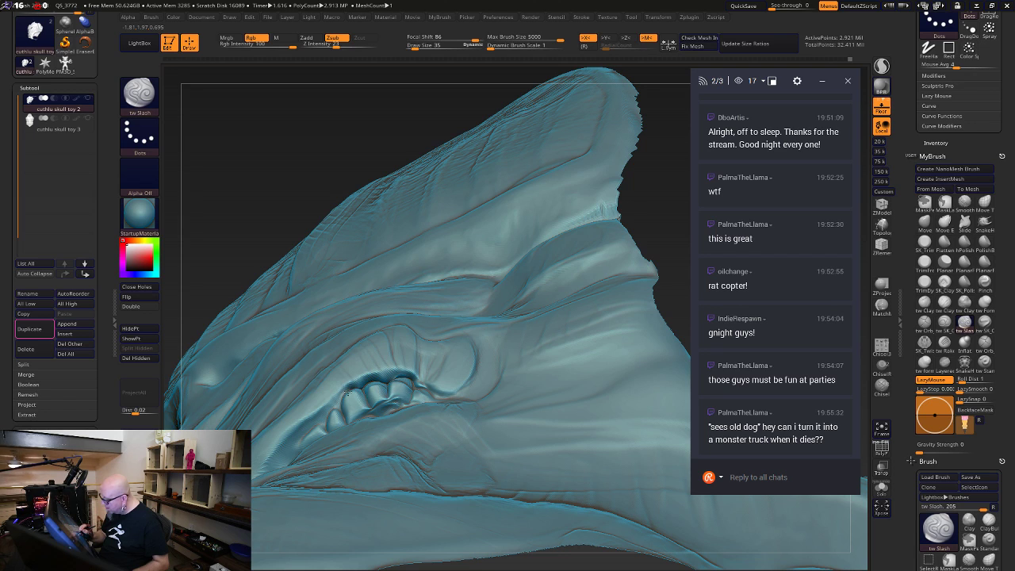
left_click_drag(314, 429, 298, 452)
left_click_drag(643, 220, 674, 234)
mouse_move(417, 378)
left_mouse_down("shift")
mouse_move(387, 380)
mouse_move(309, 436)
mouse_move(311, 453)
mouse_move(327, 441)
left_mouse_up("shift")
mouse_move(616, 243)
left_mouse_down()
mouse_move(670, 181)
mouse_move(664, 168)
left_mouse_up()
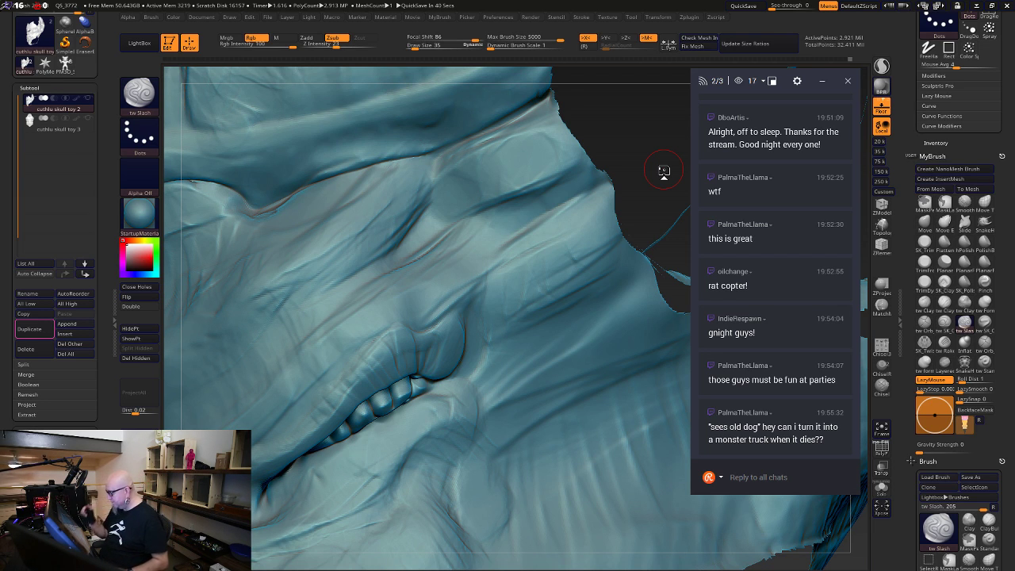
Build up the lower lip below the row of teeth with tw ClayTubes at draw size 102
left_click_drag(632, 145, 643, 136)
left_click_drag(600, 480, 542, 432, "shift")
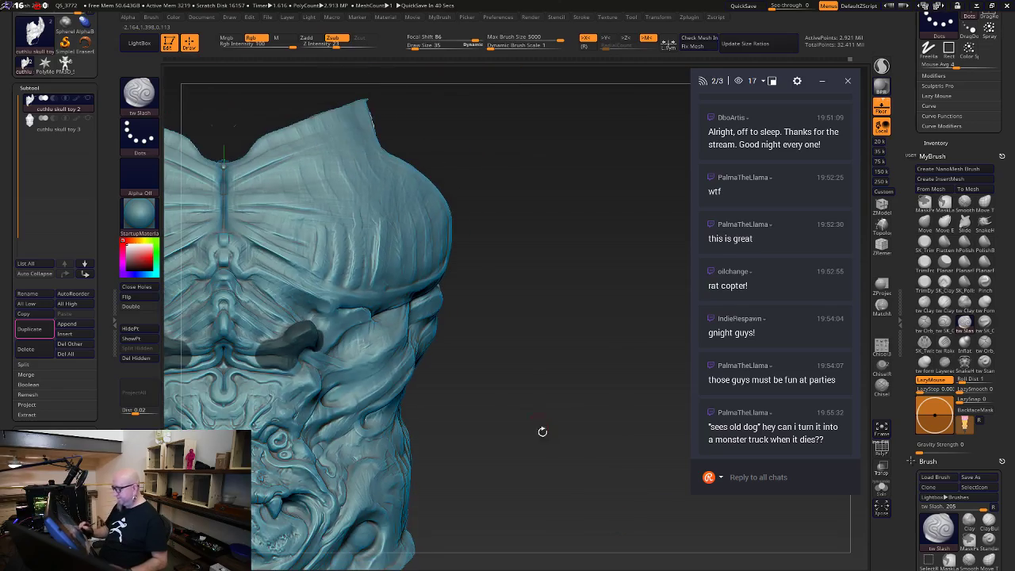
mouse_move(562, 474)
left_mouse_down()
mouse_move(604, 479)
mouse_move(571, 487)
mouse_move(594, 497)
mouse_move(615, 531)
mouse_move(516, 369)
left_mouse_up()
key("shift")
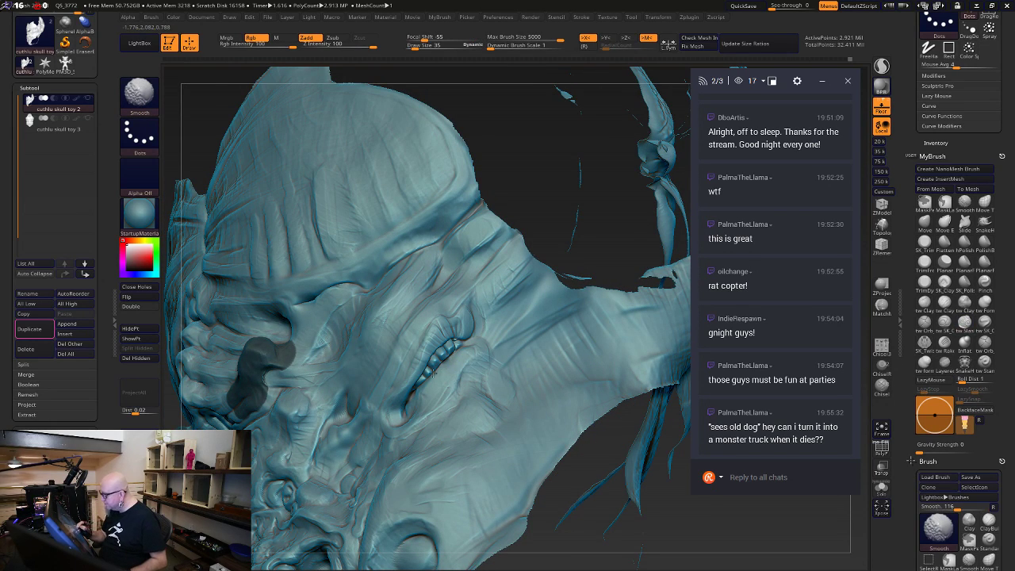
left_click(925, 301)
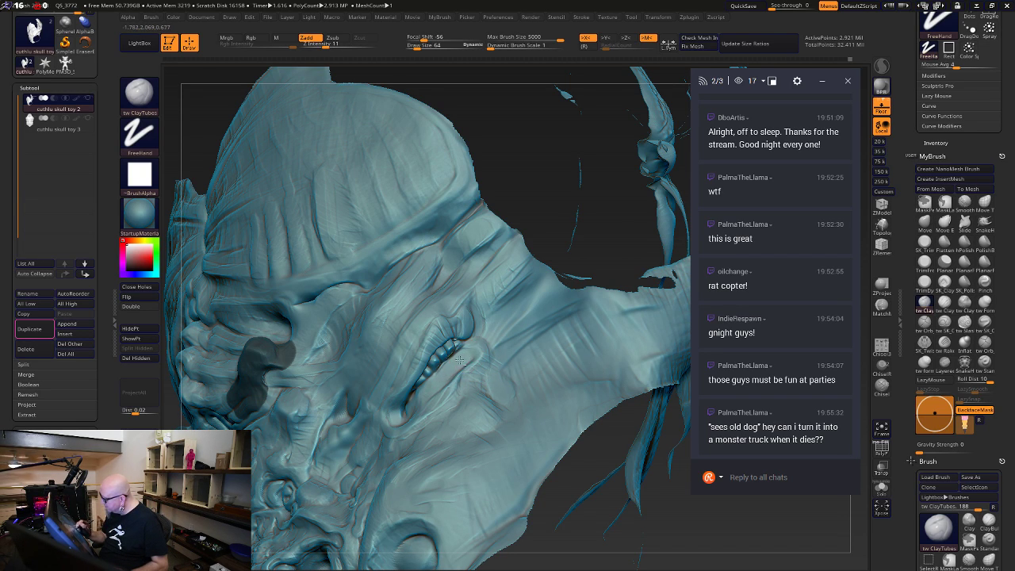
key("space")
mouse_move(463, 363)
left_mouse_down()
mouse_move(417, 407)
mouse_move(410, 402)
mouse_move(447, 371)
mouse_move(415, 408)
mouse_move(438, 389)
mouse_move(448, 365)
left_mouse_up()
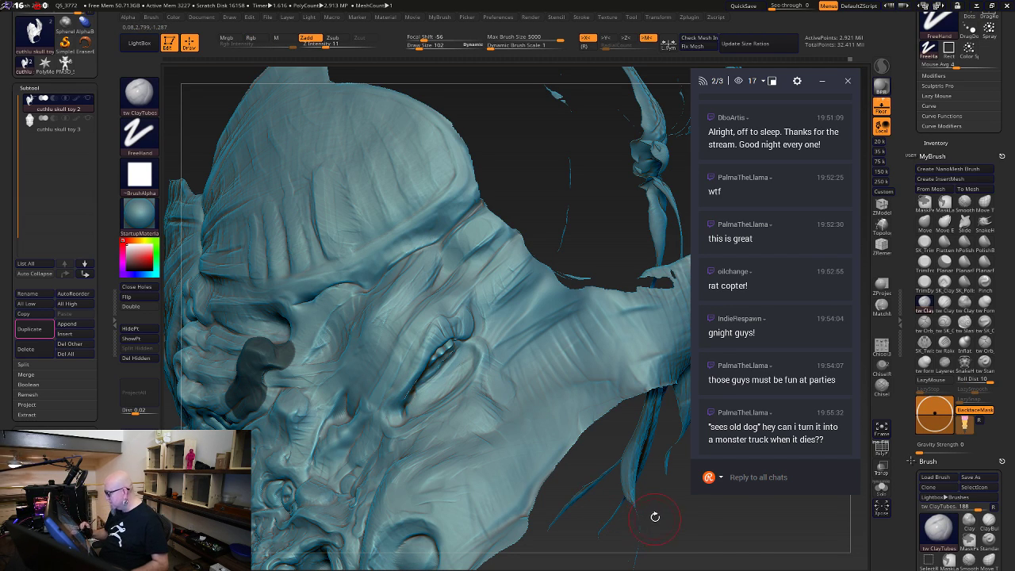
Add tw ClayTubes strokes to the folds and lips surrounding the toothed side crease
left_click_drag(672, 511, 646, 116)
left_click_drag(325, 536, 198, 460, "alt")
mouse_move(198, 459)
left_mouse_down()
mouse_move(253, 481)
mouse_move(378, 452)
mouse_move(327, 458)
left_mouse_up()
mouse_move(426, 348)
left_mouse_down()
mouse_move(433, 323)
mouse_move(413, 335)
mouse_move(396, 325)
left_mouse_up()
left_click_drag(401, 304, 390, 282)
mouse_move(397, 351)
left_mouse_down()
mouse_move(399, 331)
mouse_move(429, 327)
left_mouse_up()
mouse_move(455, 372)
left_mouse_down()
mouse_move(450, 349)
mouse_move(426, 331)
mouse_move(463, 351)
mouse_move(410, 327)
mouse_move(466, 336)
left_mouse_up()
left_click_drag(258, 539, 361, 533)
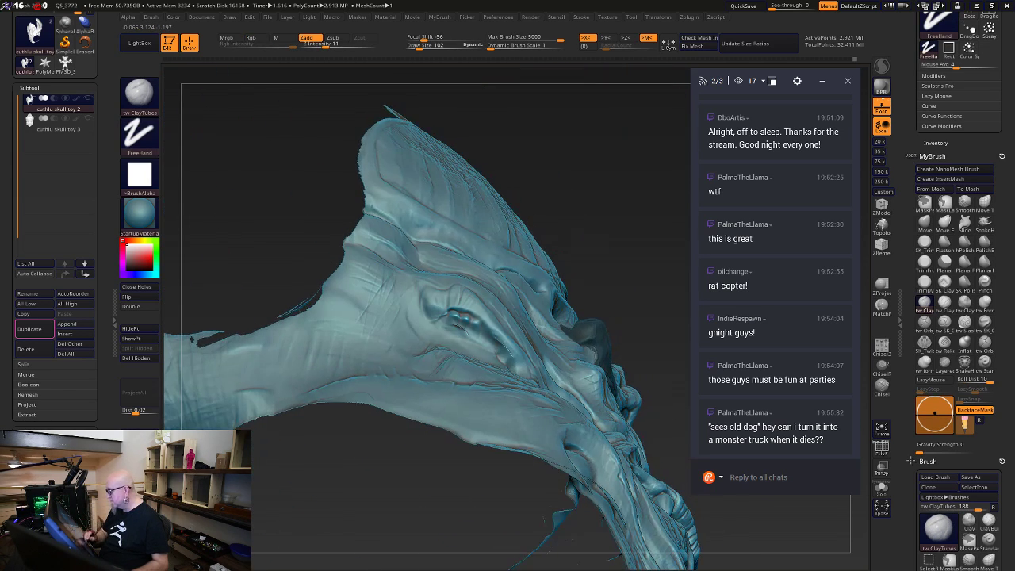
mouse_move(465, 332)
left_mouse_down()
mouse_move(456, 325)
mouse_move(474, 333)
mouse_move(455, 330)
mouse_move(460, 314)
mouse_move(483, 349)
mouse_move(456, 326)
left_mouse_up()
left_click_drag(668, 346, 570, 350, "shift")
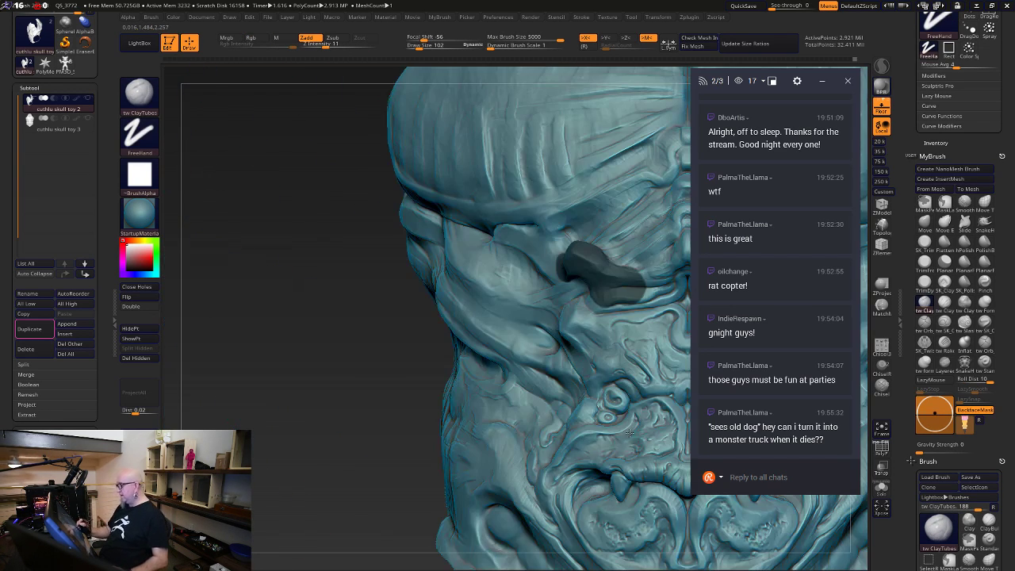
Clear the mask from the torso model
left_click_drag(357, 510, 249, 409, "alt")
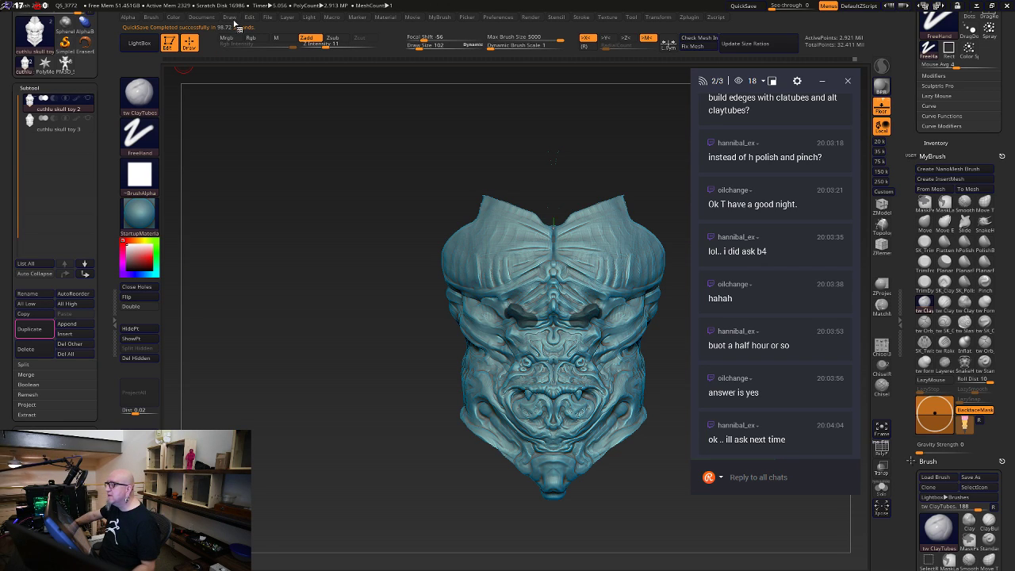
left_click(269, 17)
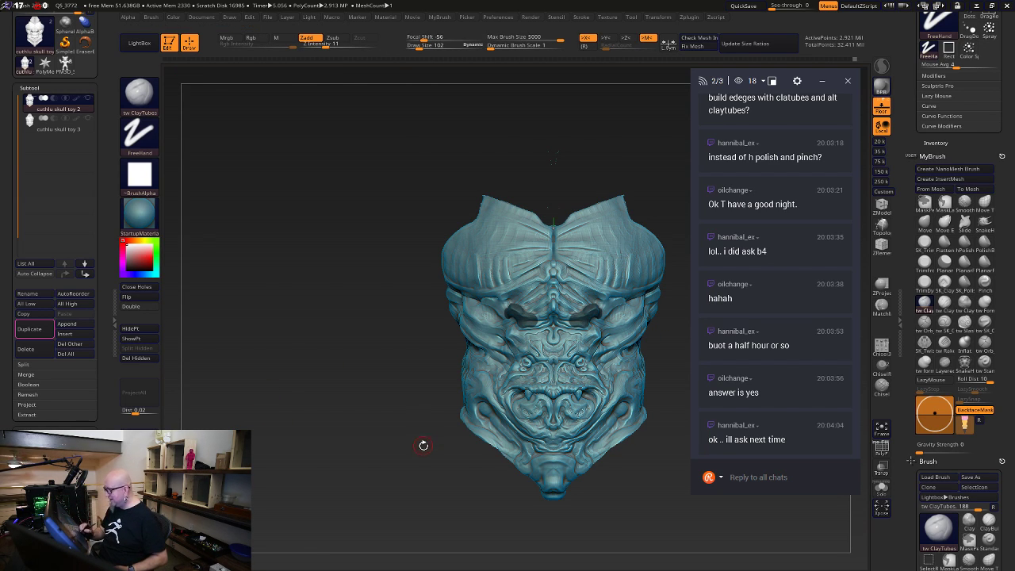
mouse_move(421, 444)
left_mouse_down()
mouse_move(641, 412)
mouse_move(600, 424)
mouse_move(548, 382)
mouse_move(581, 452)
left_mouse_up()
mouse_move(547, 287)
left_mouse_down("alt")
mouse_move(678, 499)
mouse_move(668, 497)
mouse_move(661, 463)
left_mouse_up("alt")
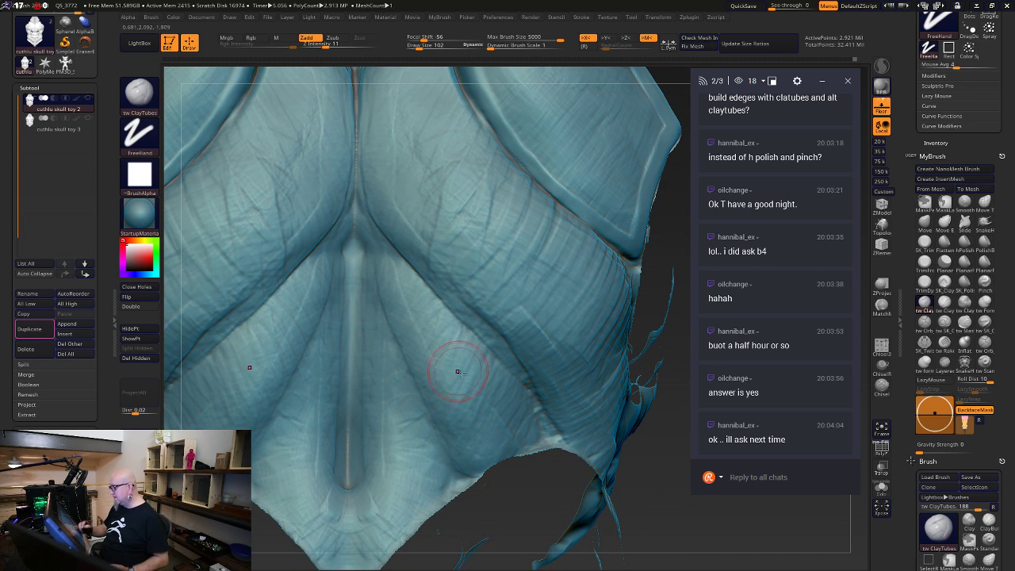
left_click_drag(536, 497, 523, 469, "alt")
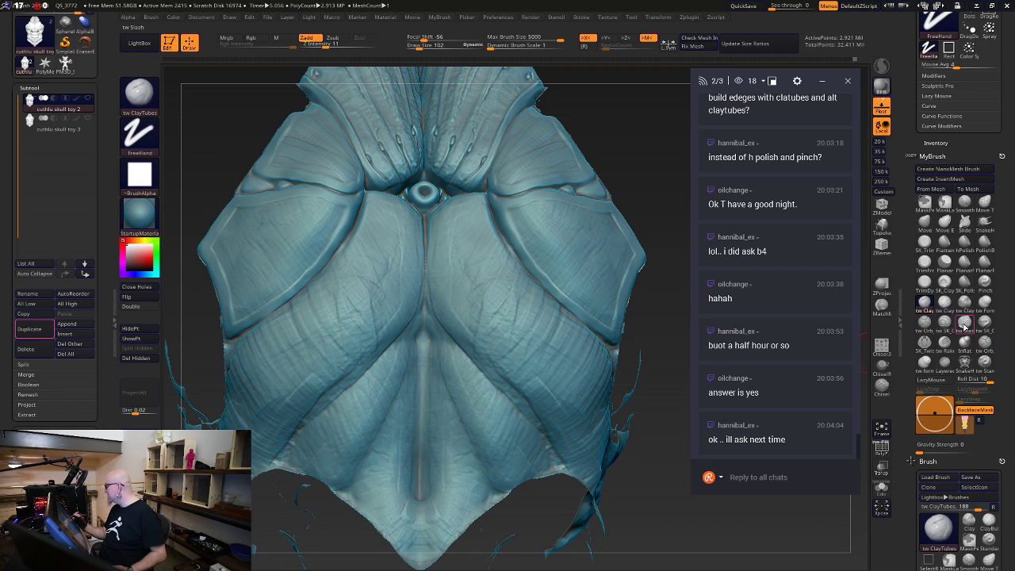
left_click(964, 321)
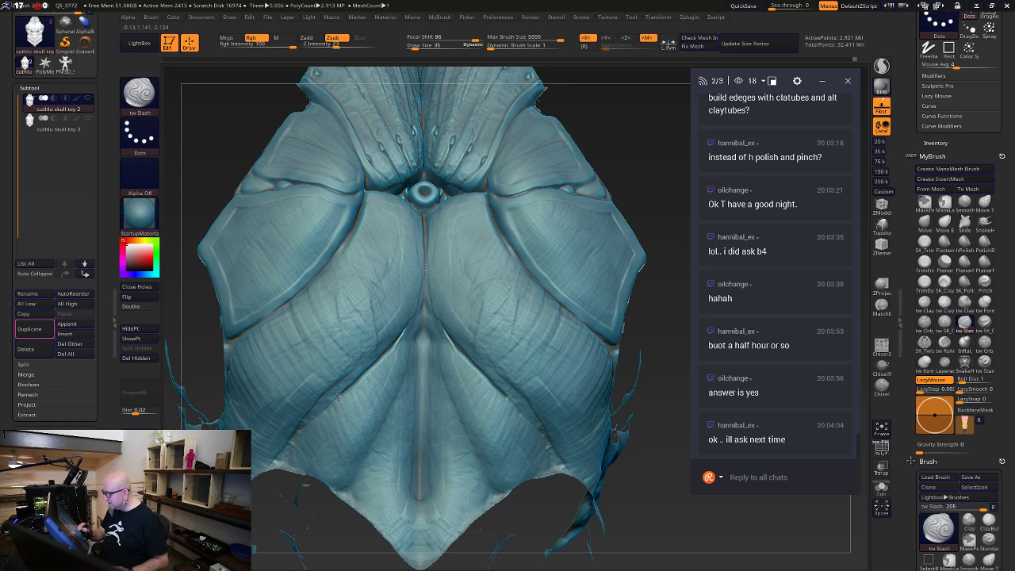
key("ctrl")
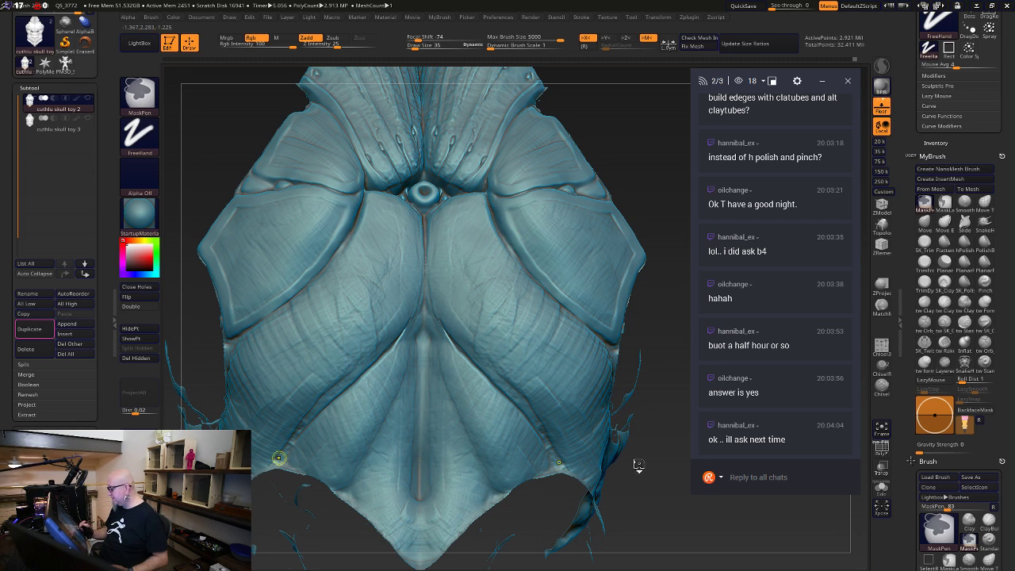
left_click_drag(650, 482, 655, 472, "ctrl")
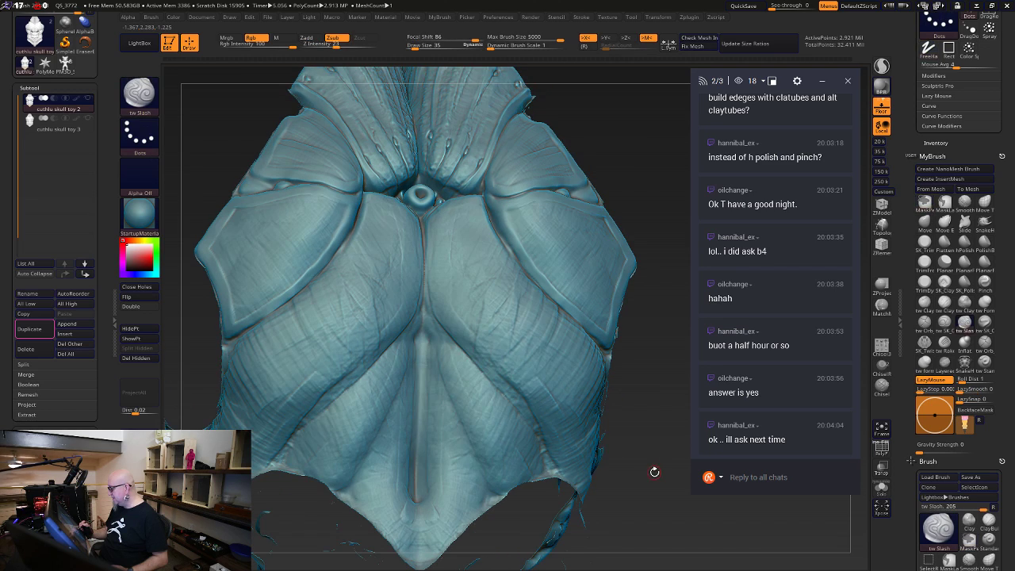
Build up the inner edges of the two large central back plates with tw ClayTubes at draw size 102 and Z Intensity 8
key("space")
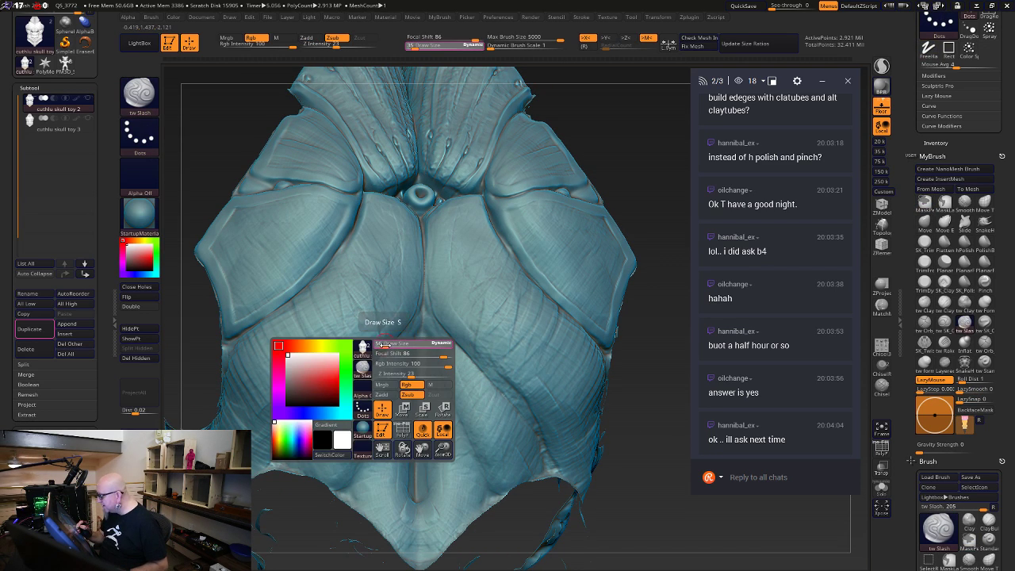
left_click(924, 302)
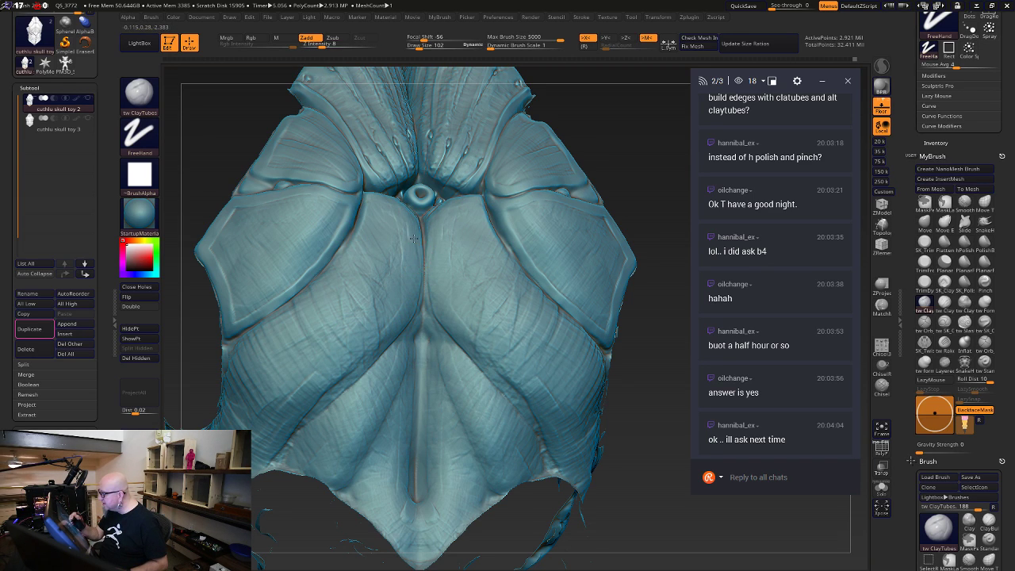
mouse_move(413, 284)
left_mouse_down()
mouse_move(381, 353)
mouse_move(326, 403)
left_mouse_up()
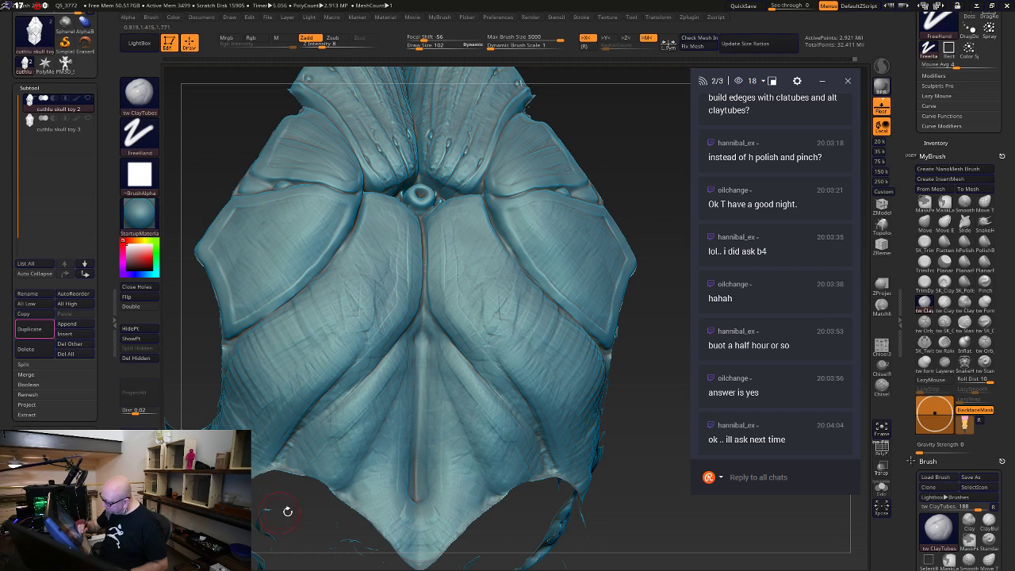
Shape the fold at the upper end of the back's central spine ridge with tw ClayTubes, smooth it and extend strokes down beside the ridge
mouse_move(405, 347)
left_mouse_down()
mouse_move(384, 396)
mouse_move(411, 338)
mouse_move(408, 346)
left_mouse_up()
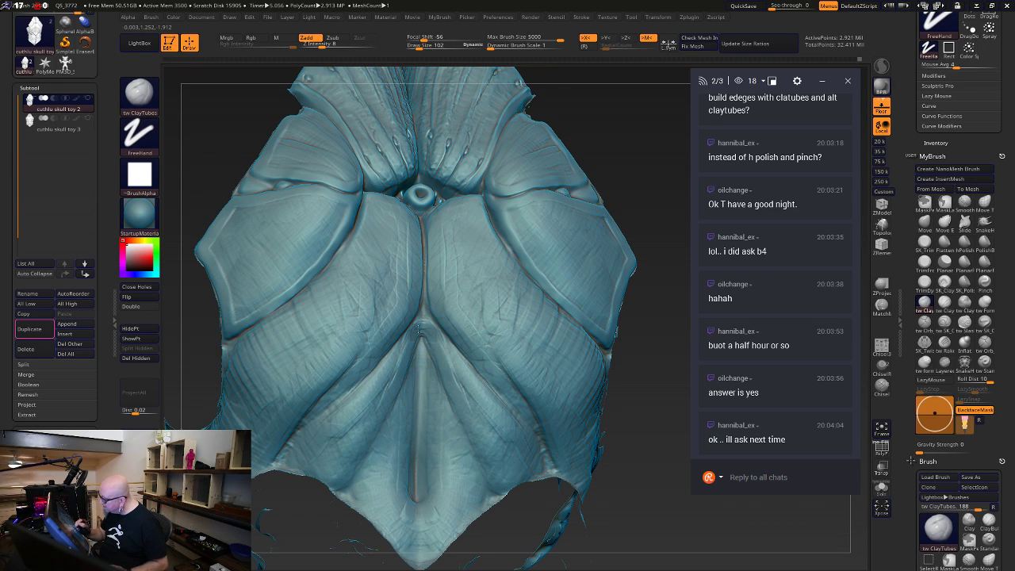
key("shift")
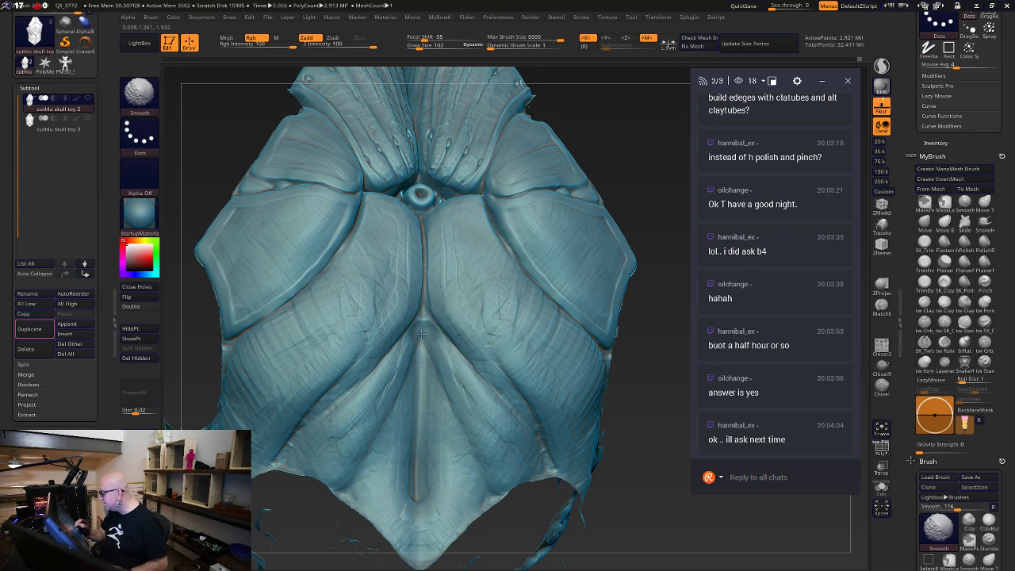
left_click_drag(421, 334, 412, 353, "shift")
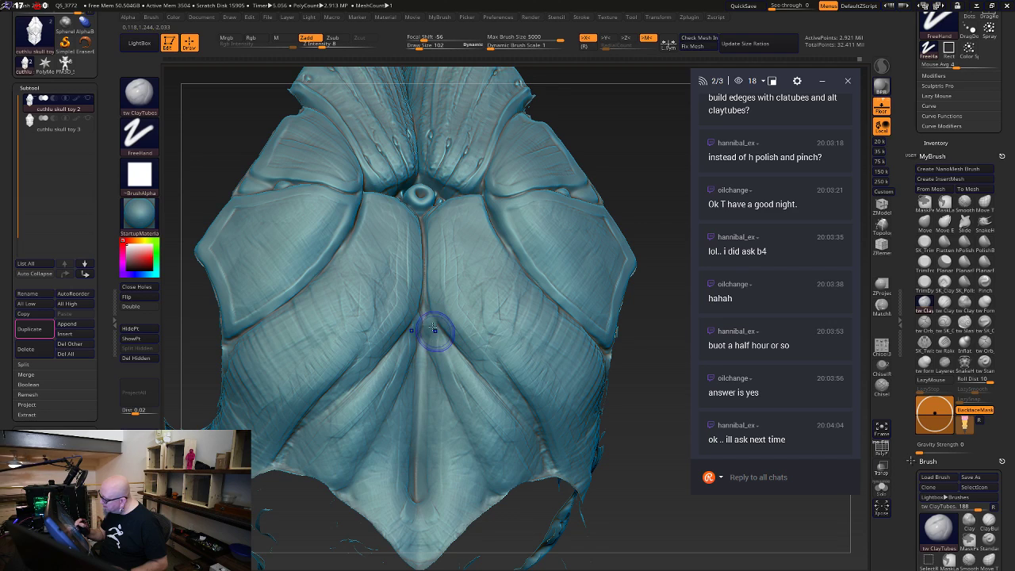
key("shift")
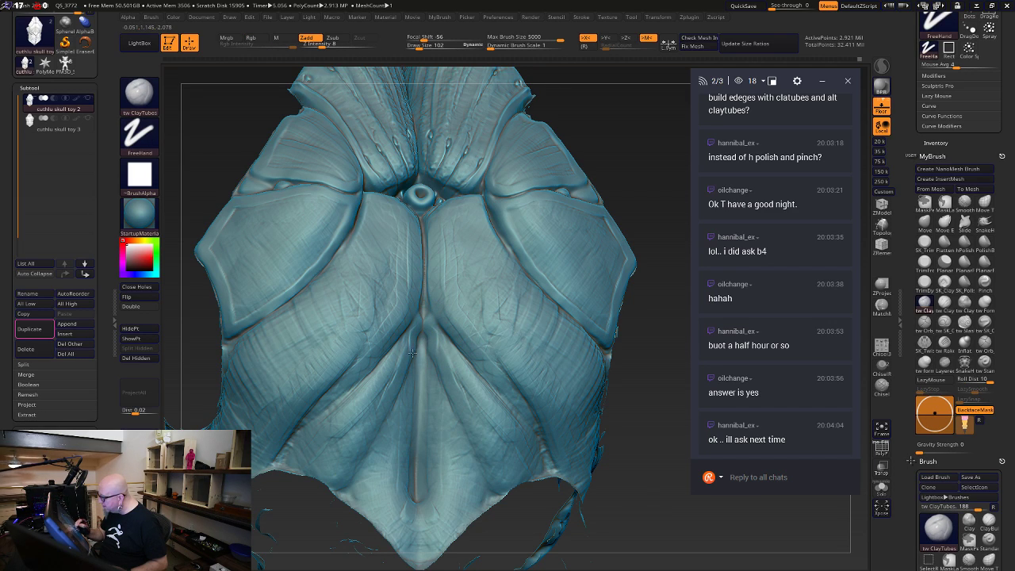
left_click_drag(412, 353, 344, 482)
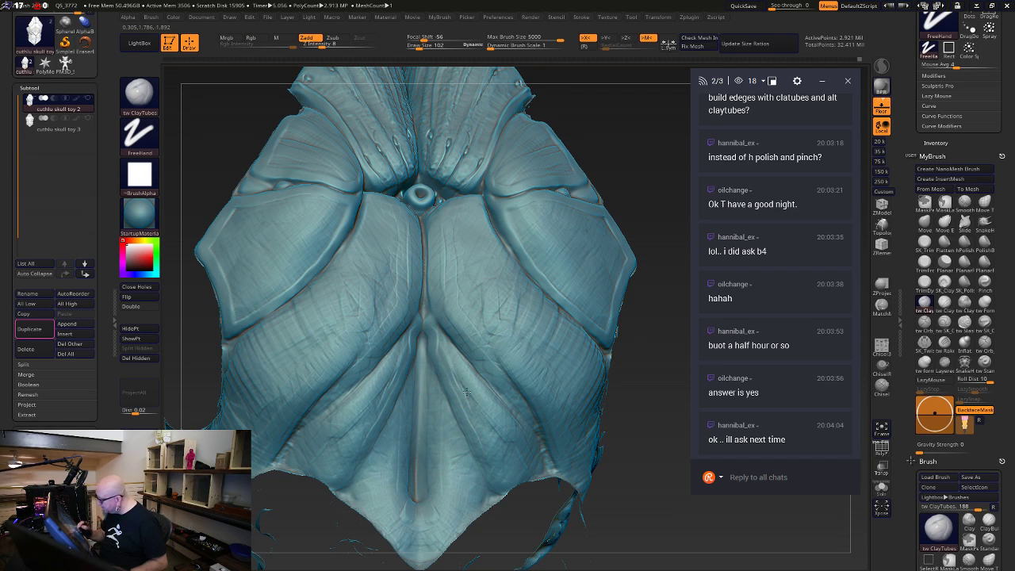
Build fanned folds beside the spine ridge and a U-shaped roll around its lower end with tw ClayTubes
left_click_drag(669, 534, 650, 416, "alt")
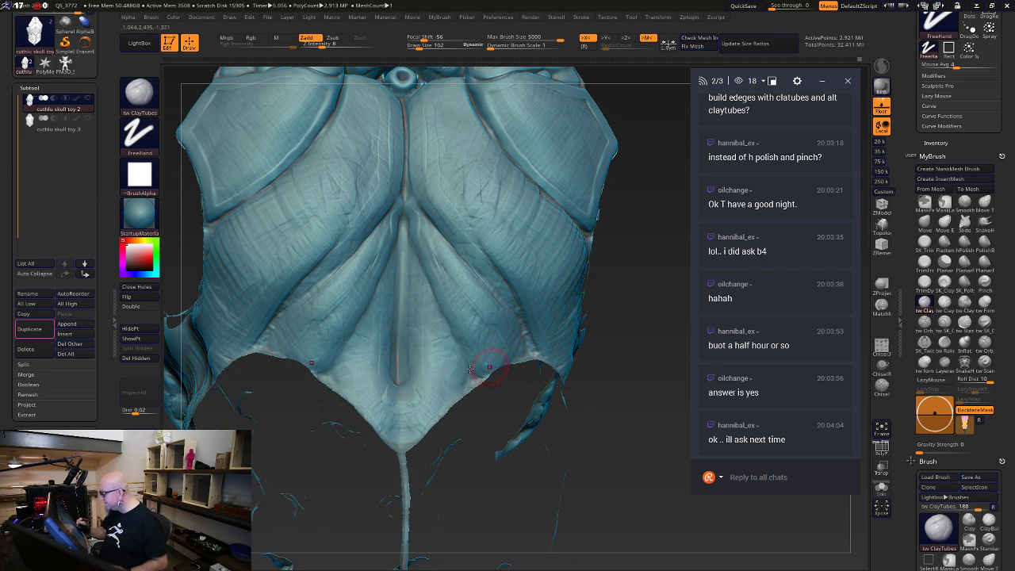
left_click_drag(366, 357, 367, 393)
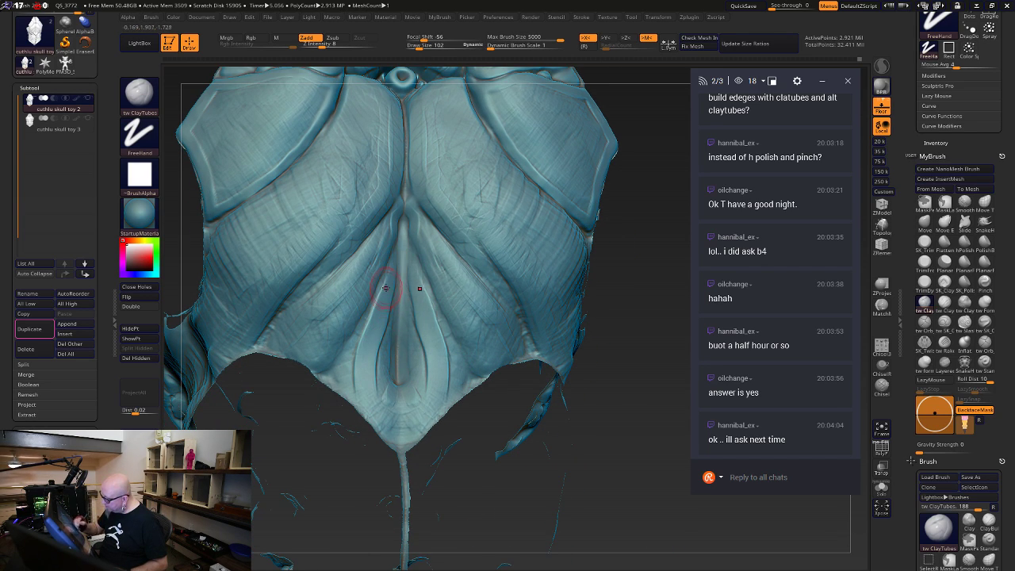
left_click_drag(372, 310, 362, 398)
mouse_move(386, 327)
left_mouse_down()
mouse_move(386, 360)
mouse_move(368, 346)
mouse_move(370, 409)
left_mouse_up()
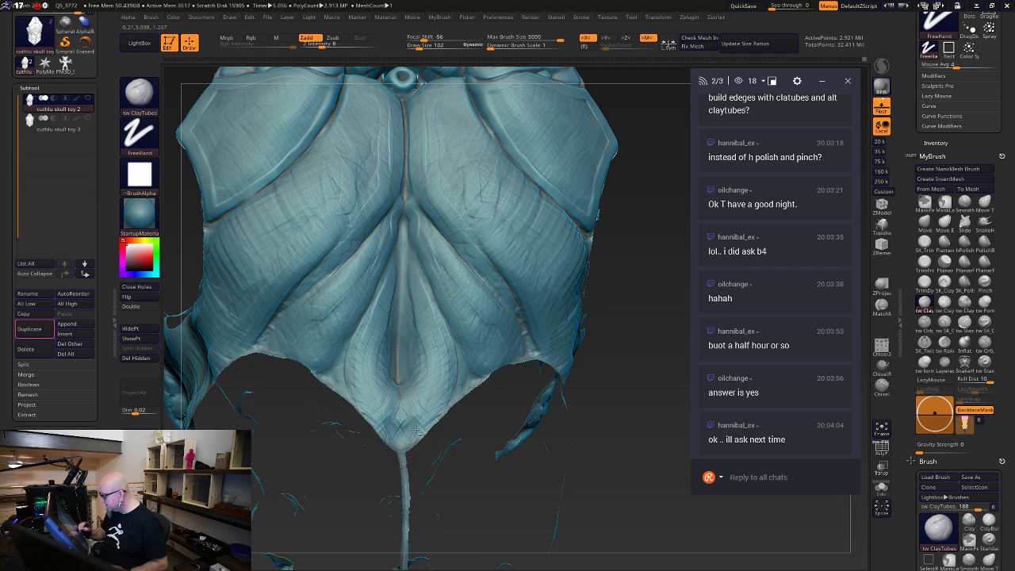
left_click_drag(404, 428, 434, 357)
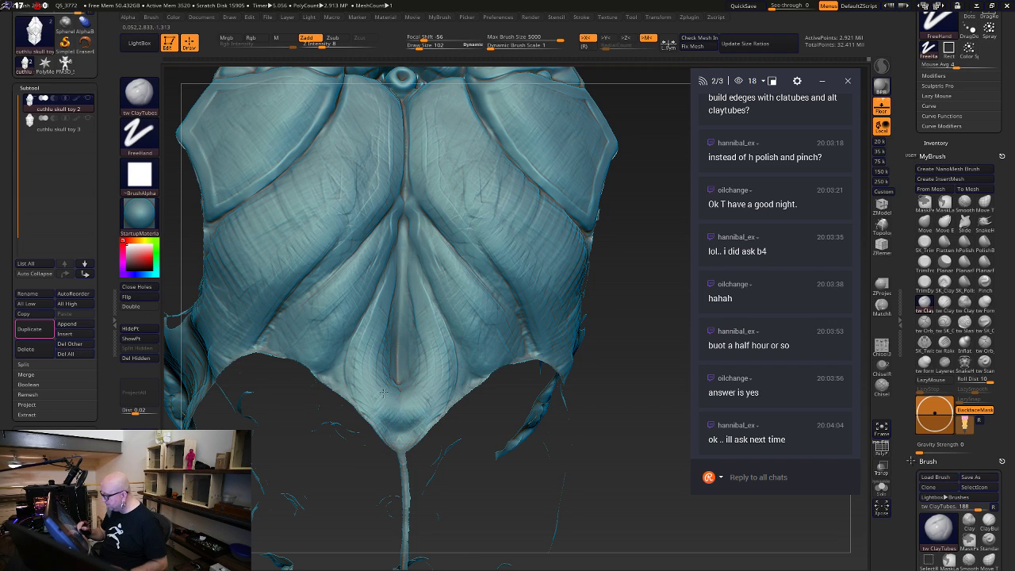
mouse_move(370, 340)
left_mouse_down()
mouse_move(380, 404)
mouse_move(400, 405)
left_mouse_up()
mouse_move(395, 346)
left_mouse_down()
mouse_move(371, 367)
mouse_move(406, 398)
left_mouse_up()
Smooth the U-shaped roll around the lower end of the back's spine ridge
left_click_drag(609, 424, 567, 300, "alt")
mouse_move(550, 435)
left_mouse_down()
mouse_move(568, 436)
mouse_move(539, 445)
left_mouse_up()
left_click_drag(539, 445, 507, 555, "alt")
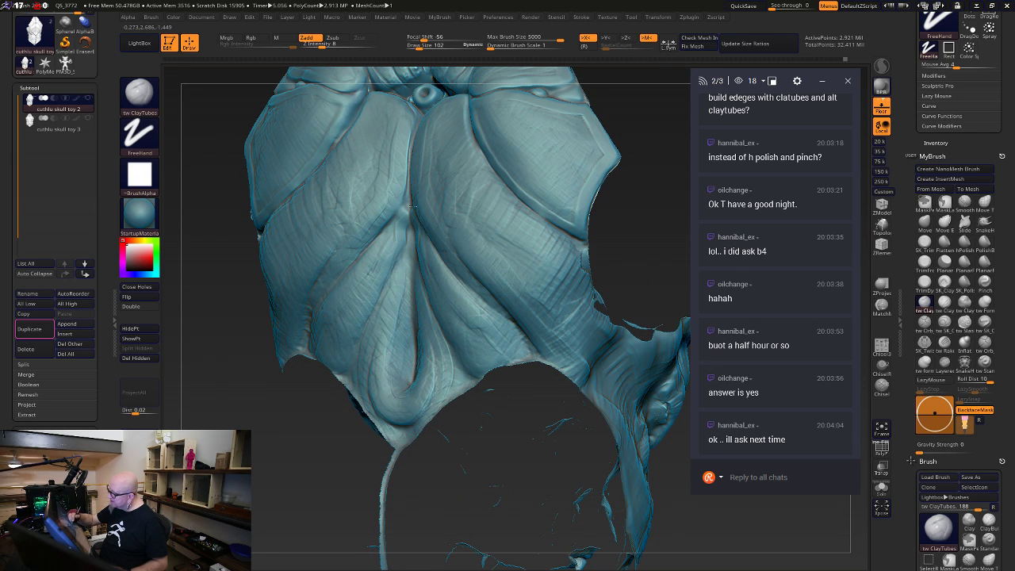
left_click_drag(499, 405, 560, 383)
left_click_drag(632, 388, 628, 346, "alt")
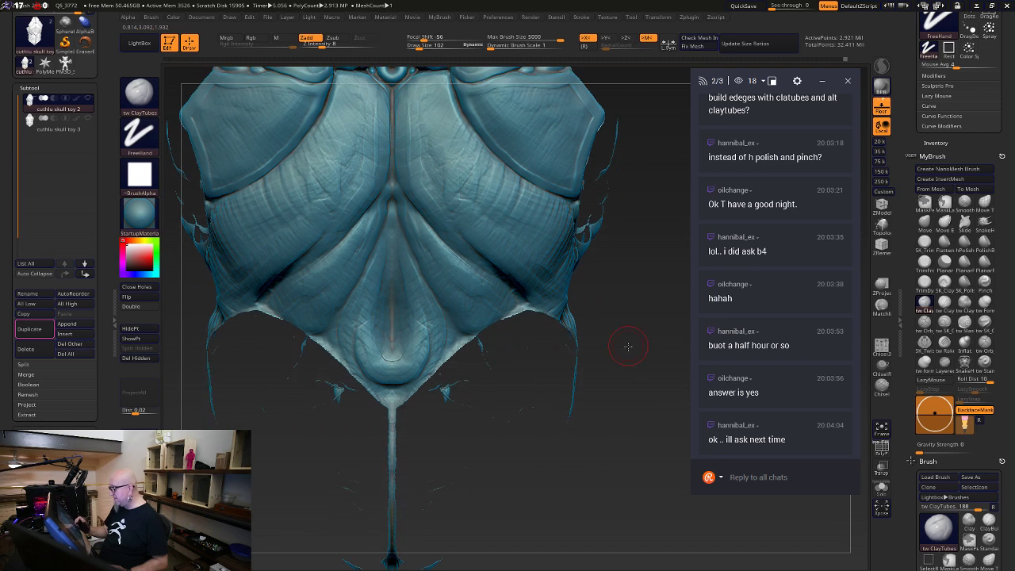
key("shift")
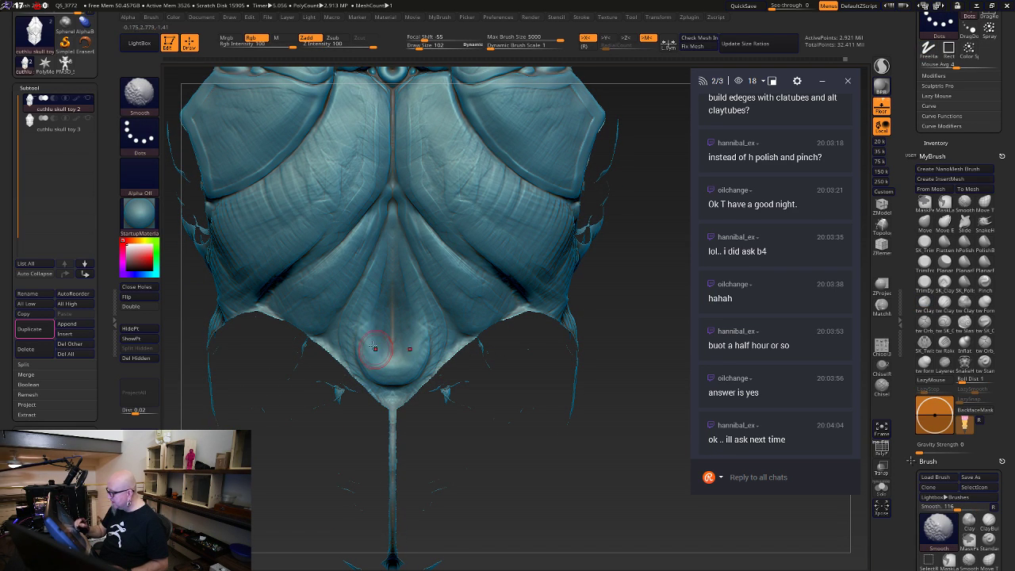
left_click_drag(614, 466, 628, 410)
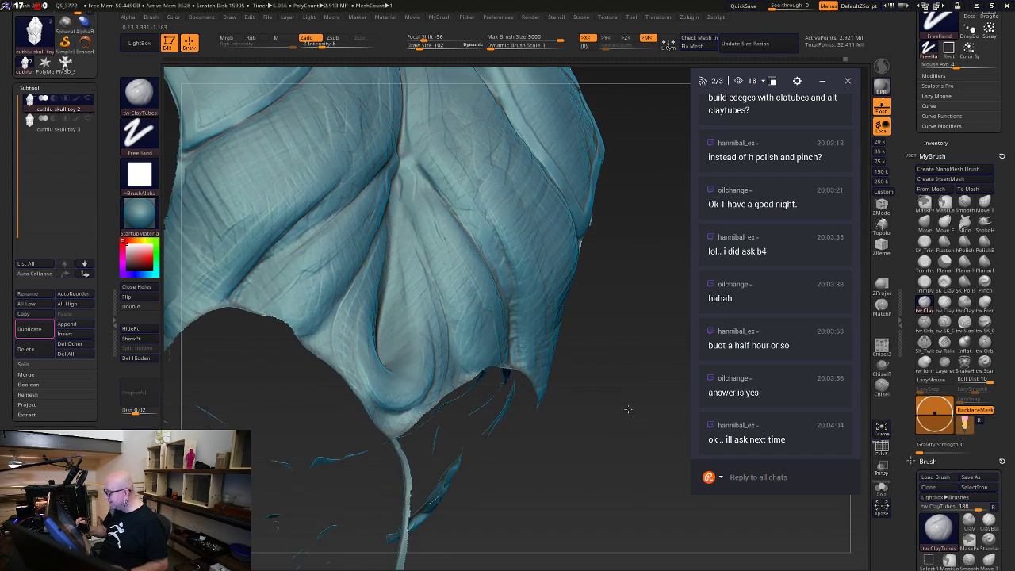
Lower the Z Intensity of tw ClayTubes and refine the inner edge of the U-shaped roll with lighter strokes
left_click(322, 45)
key("Return")
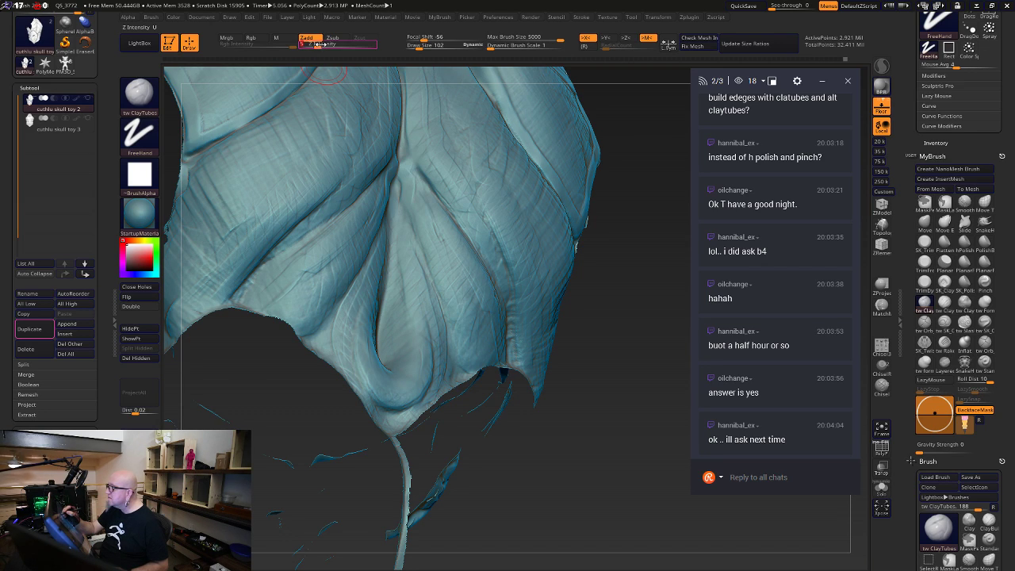
mouse_move(367, 315)
left_mouse_down()
mouse_move(366, 351)
mouse_move(401, 405)
left_mouse_up()
mouse_move(613, 429)
left_mouse_down()
mouse_move(601, 448)
mouse_move(612, 446)
left_mouse_up()
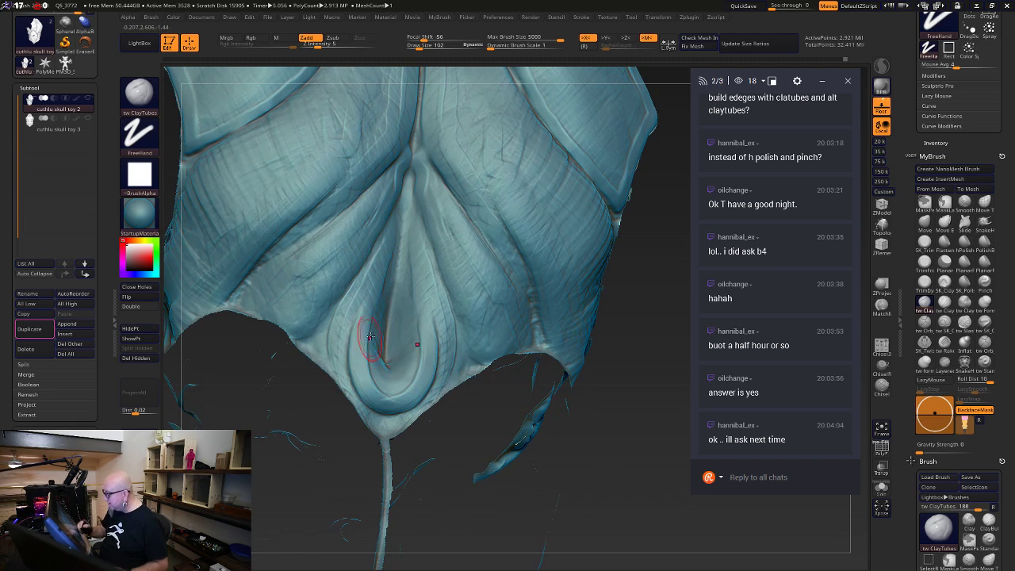
Fill and soften the U-shaped roll's inner edge with SK_ClayFill, and sharpen the fanned folds beside the spine ridge with tw ClayTubes
mouse_move(386, 345)
left_mouse_down()
mouse_move(406, 382)
mouse_move(389, 379)
left_mouse_up()
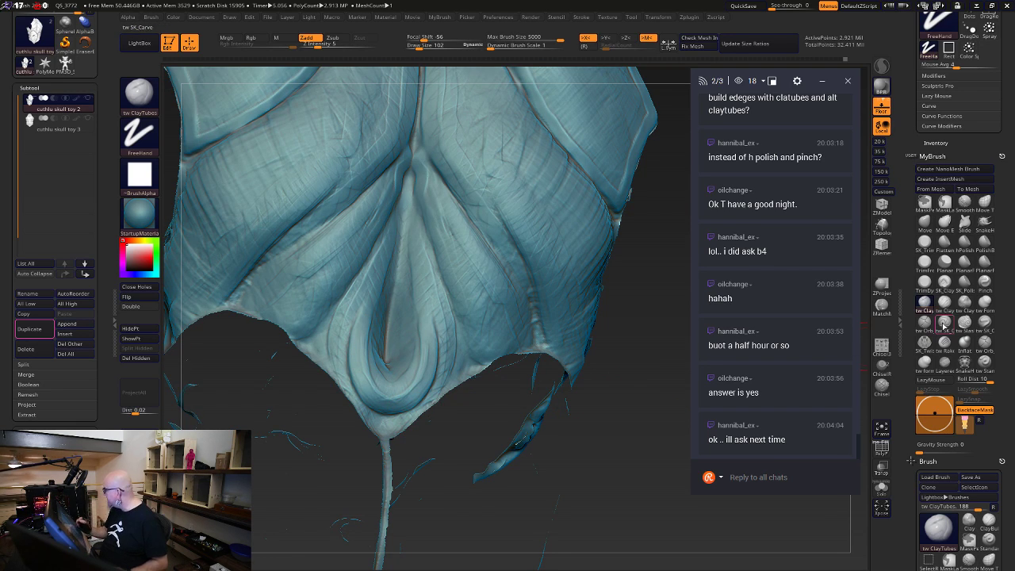
left_click(944, 281)
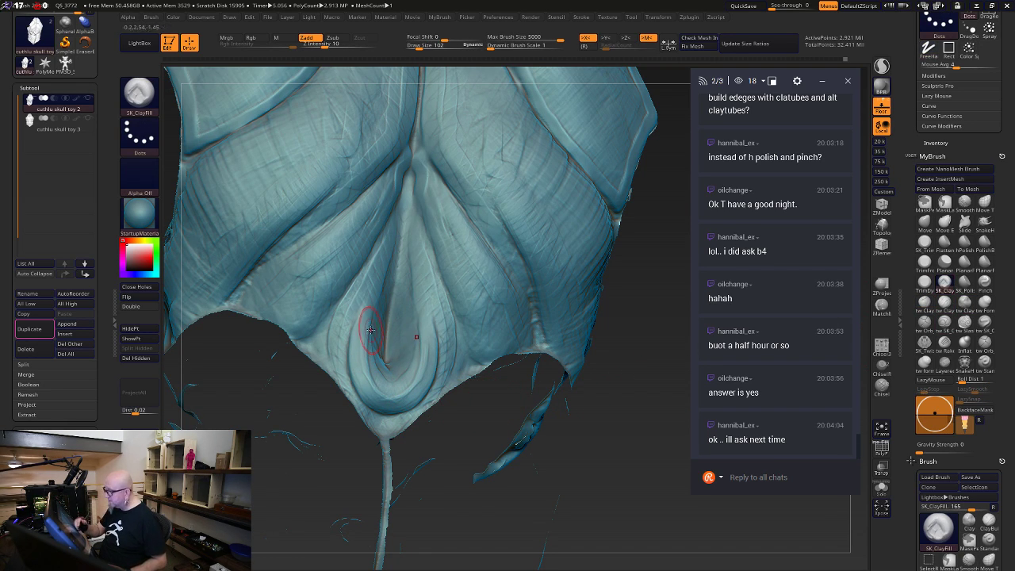
mouse_move(381, 329)
left_mouse_down()
mouse_move(374, 356)
mouse_move(394, 396)
mouse_move(414, 390)
left_mouse_up()
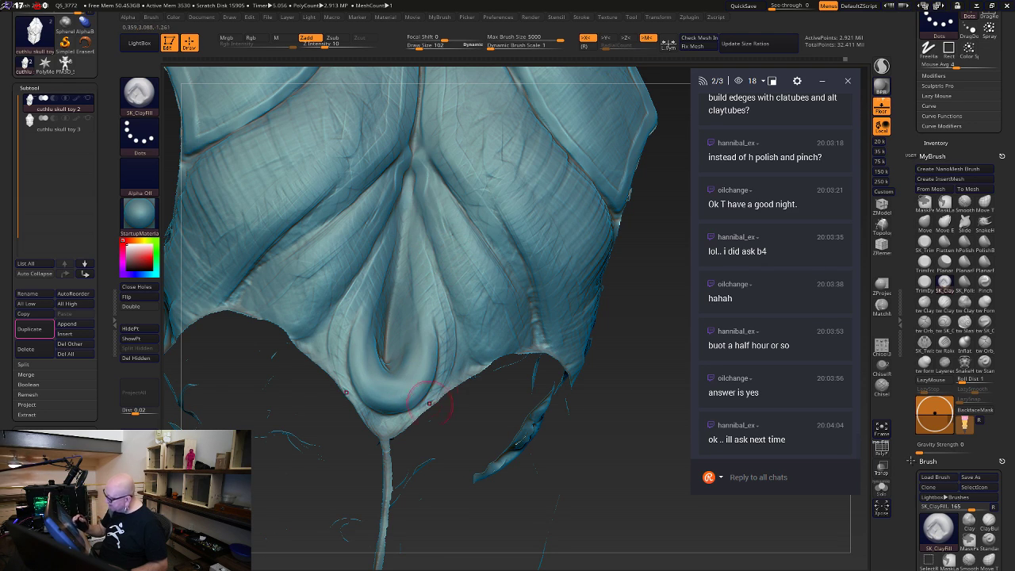
left_click_drag(593, 448, 574, 448)
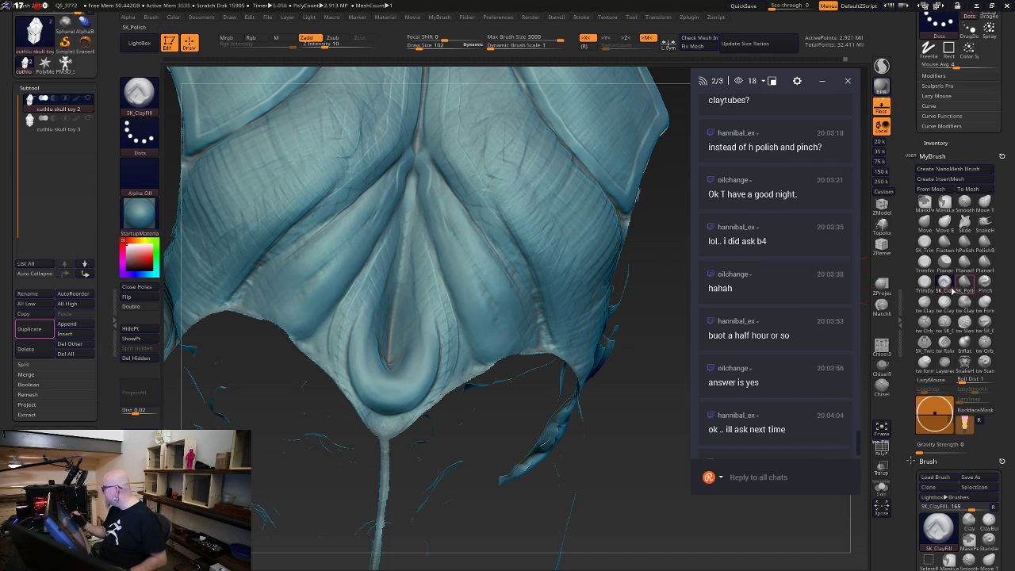
left_click(925, 302)
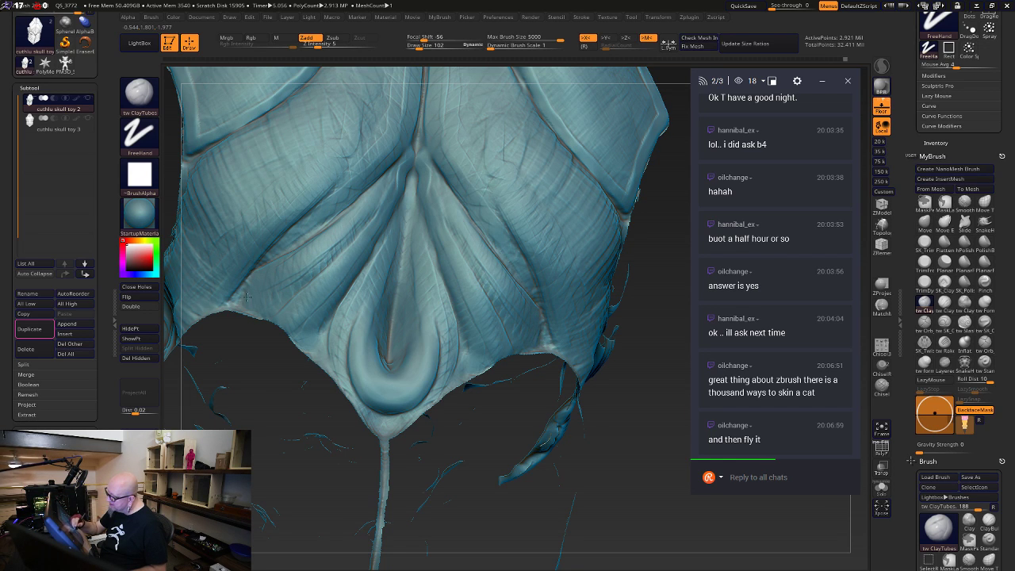
mouse_move(582, 483)
left_mouse_down("alt")
mouse_move(585, 340)
mouse_move(574, 356)
mouse_move(604, 541)
left_mouse_up("alt")
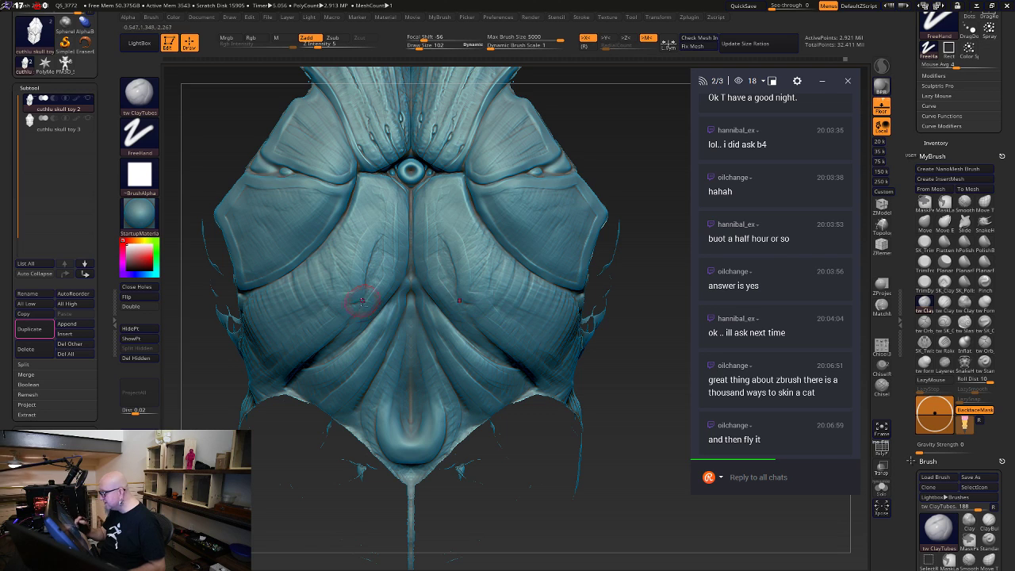
Sculpt a wavy overlapping fold edge on the plates flanking the central seam with tw ClayTubes at Draw Size 48
left_click_drag(285, 460, 288, 405, "alt")
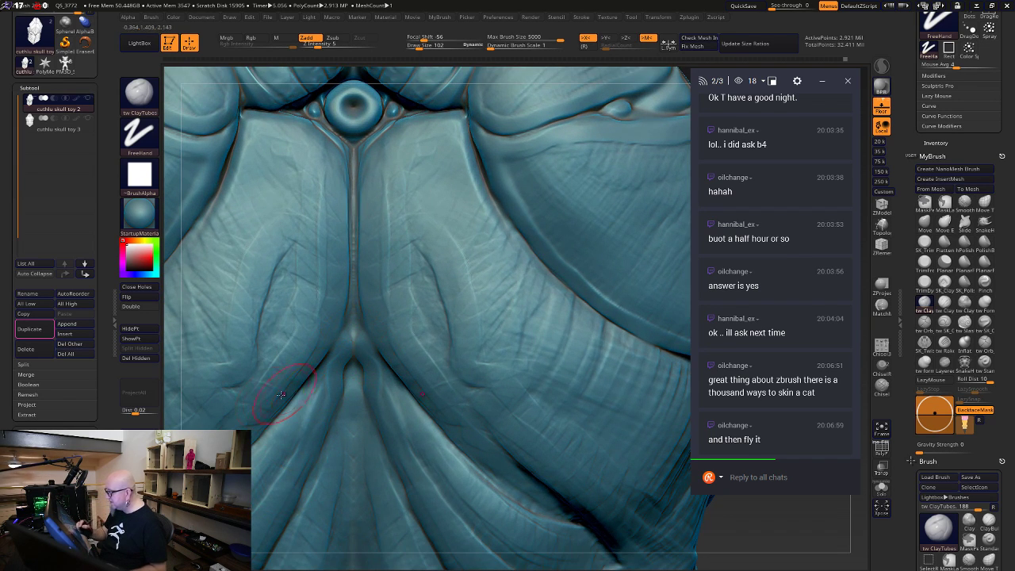
left_click_drag(227, 415, 339, 332, "alt")
left_click_drag(345, 316, 341, 315)
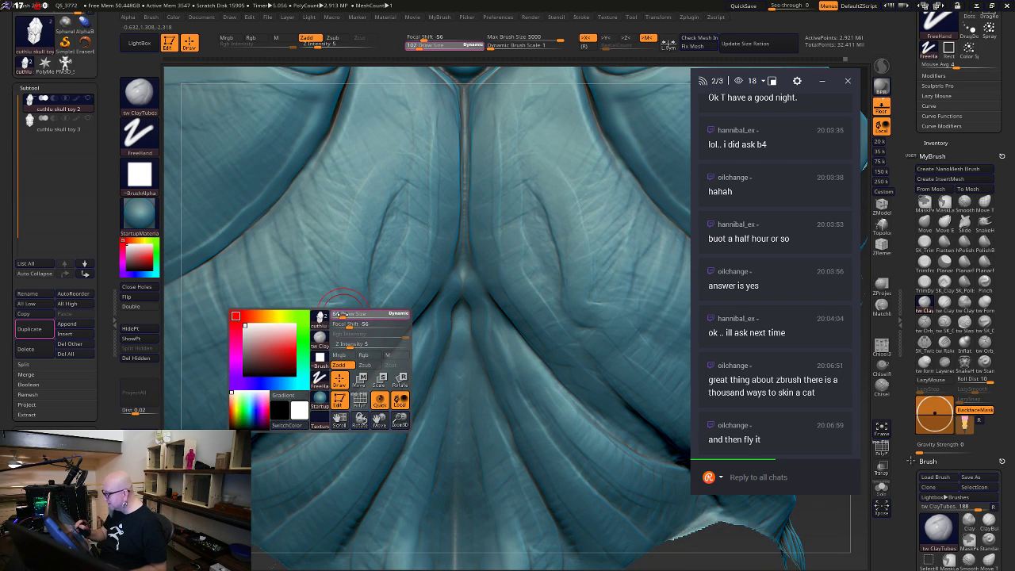
left_click_drag(406, 189, 375, 259)
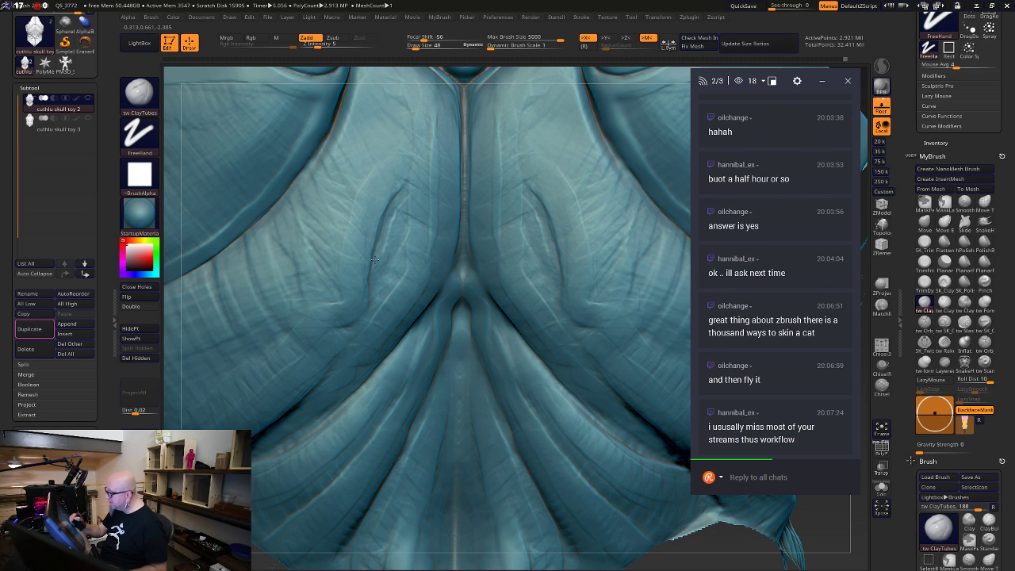
mouse_move(362, 317)
left_mouse_down()
mouse_move(348, 326)
mouse_move(346, 345)
left_mouse_up()
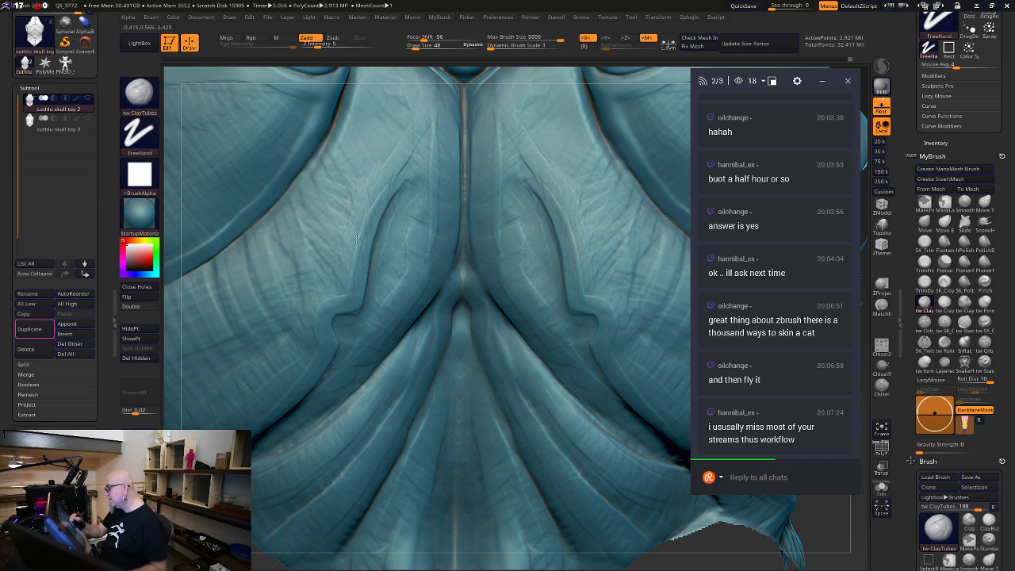
Fill in the surface alongside the plates' wavy fold edge with SK_ClayFill at Draw Size 41
left_click(944, 282)
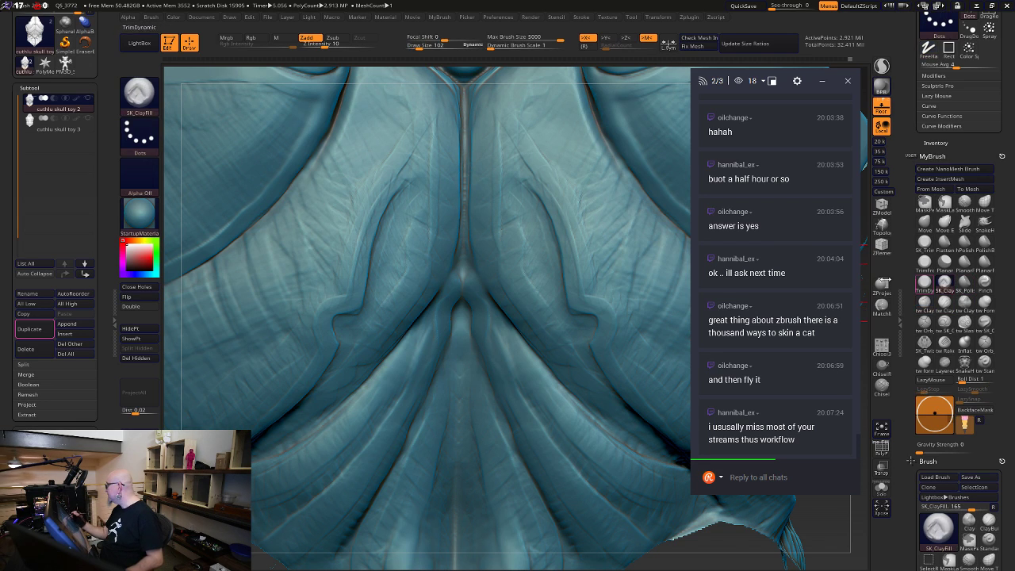
key("space")
left_click_drag(359, 199, 354, 199)
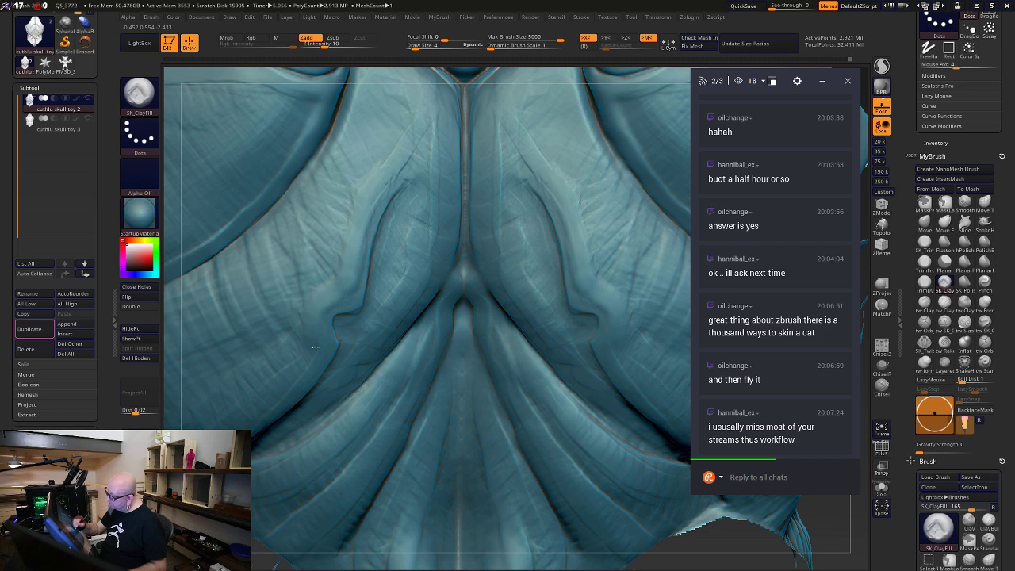
Polish the plate surfaces outside the wavy fold edge with hPolish, enlarging the Draw Size to 124
left_click(964, 241)
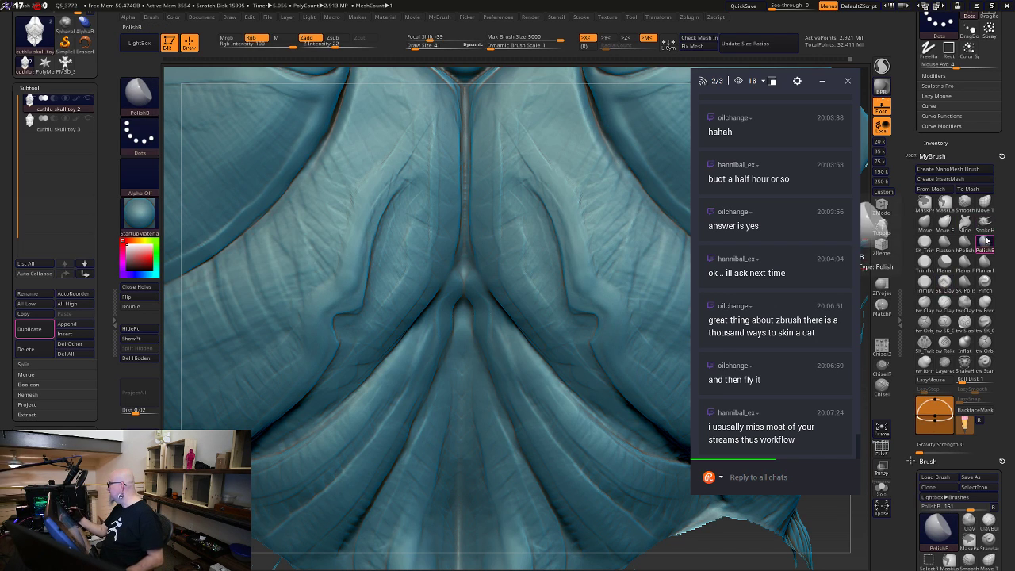
key("space")
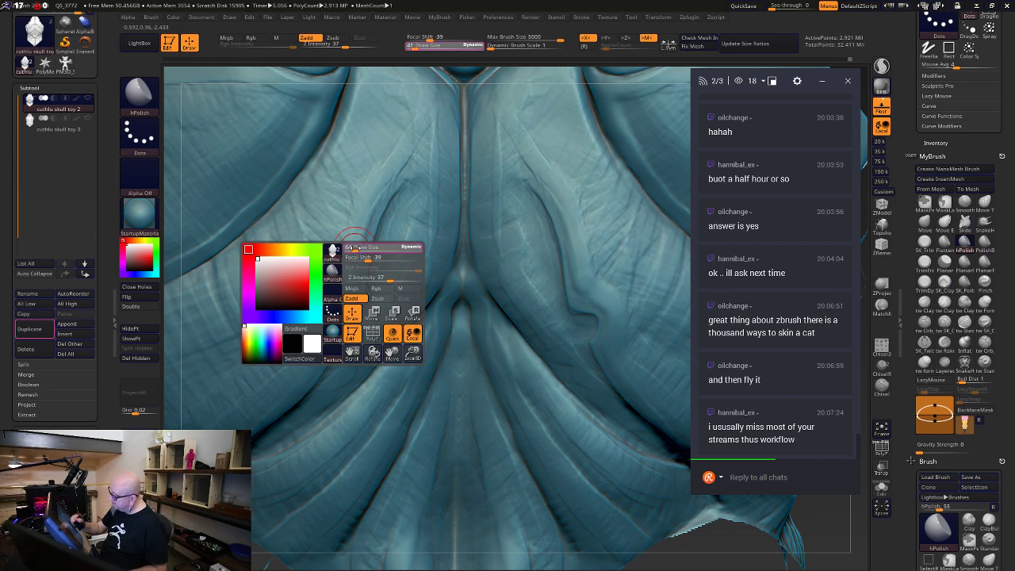
left_click_drag(353, 232, 362, 214)
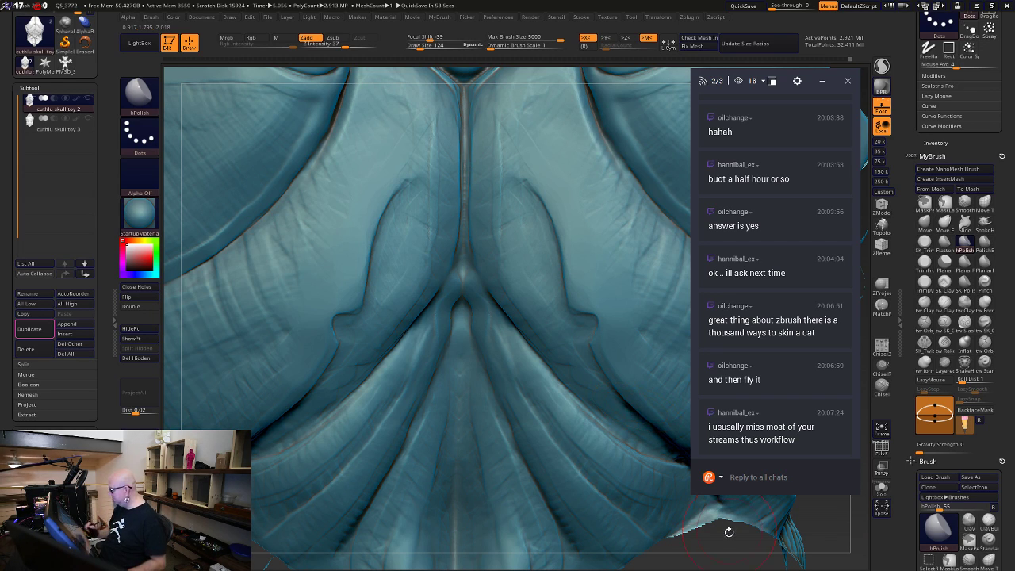
Flatten the upper ends of the fanned folds and the strips beside the central seam with hPolish
mouse_move(728, 539)
left_mouse_down()
mouse_move(733, 568)
mouse_move(699, 494)
left_mouse_up()
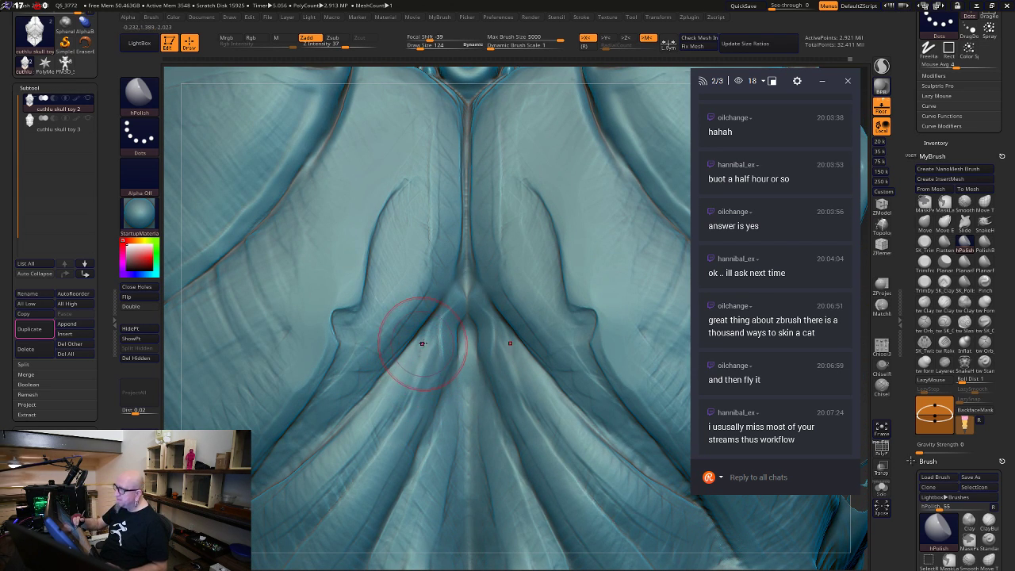
mouse_move(433, 348)
left_mouse_down()
mouse_move(406, 388)
mouse_move(449, 377)
mouse_move(376, 433)
mouse_move(433, 379)
left_mouse_up()
left_click_drag(436, 326, 375, 411)
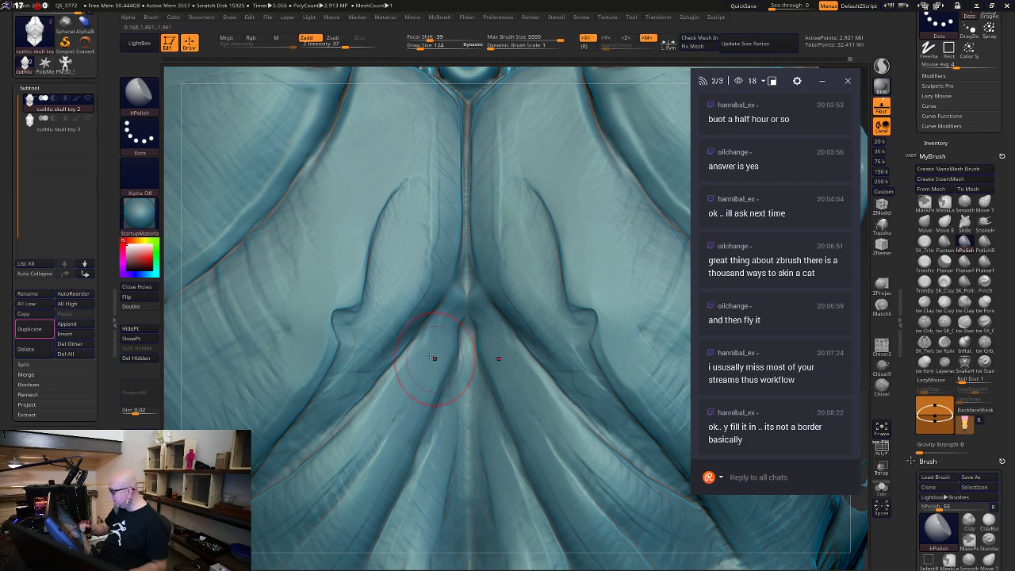
mouse_move(436, 281)
left_mouse_down()
mouse_move(452, 230)
mouse_move(447, 138)
left_mouse_up()
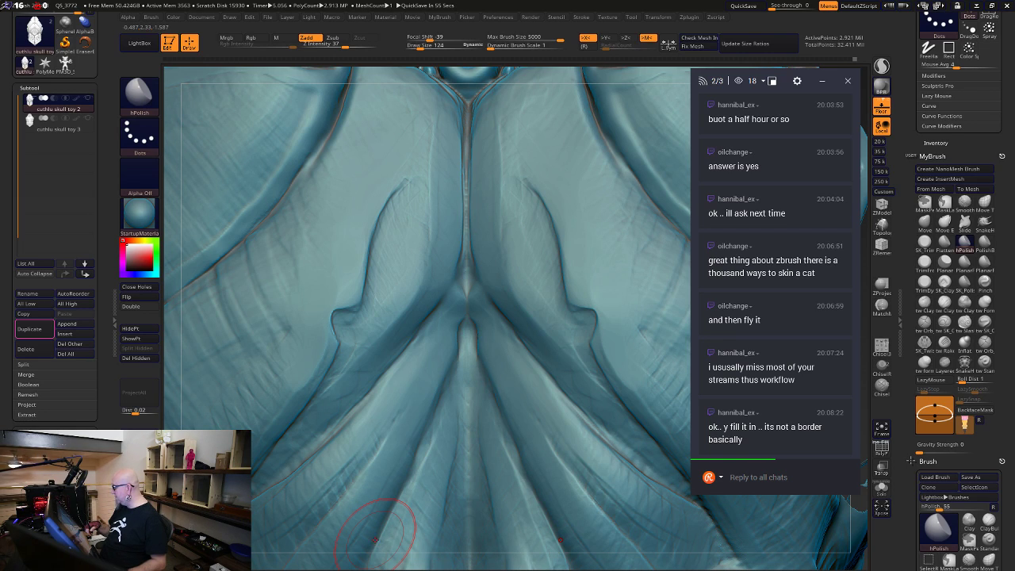
Build a narrow raised border along the outside of the wavy fold edge with tw ClayTubes at Draw Size 48
left_click(924, 302)
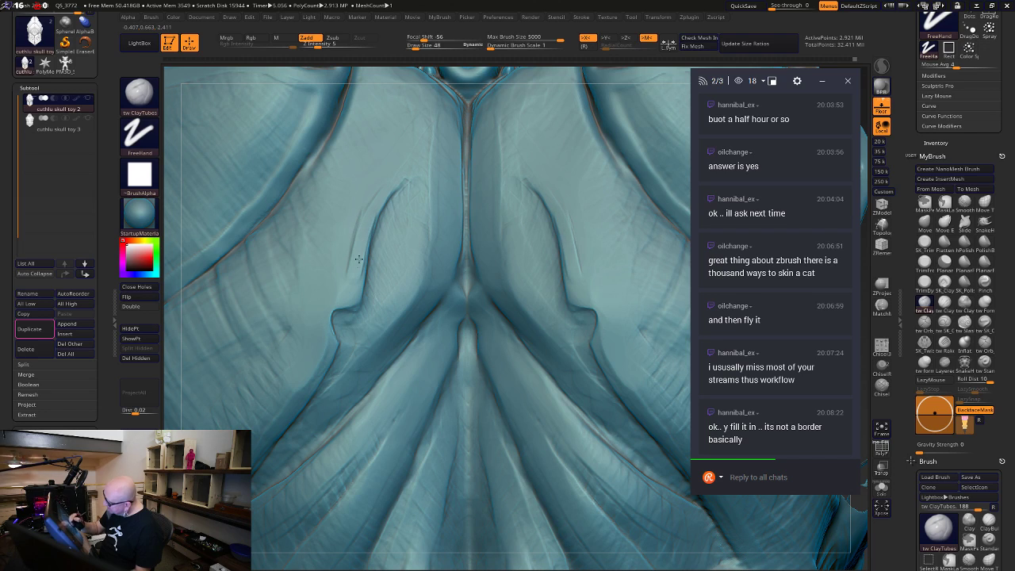
mouse_move(359, 258)
left_mouse_down()
mouse_move(319, 325)
mouse_move(327, 341)
mouse_move(313, 383)
mouse_move(258, 456)
left_mouse_up()
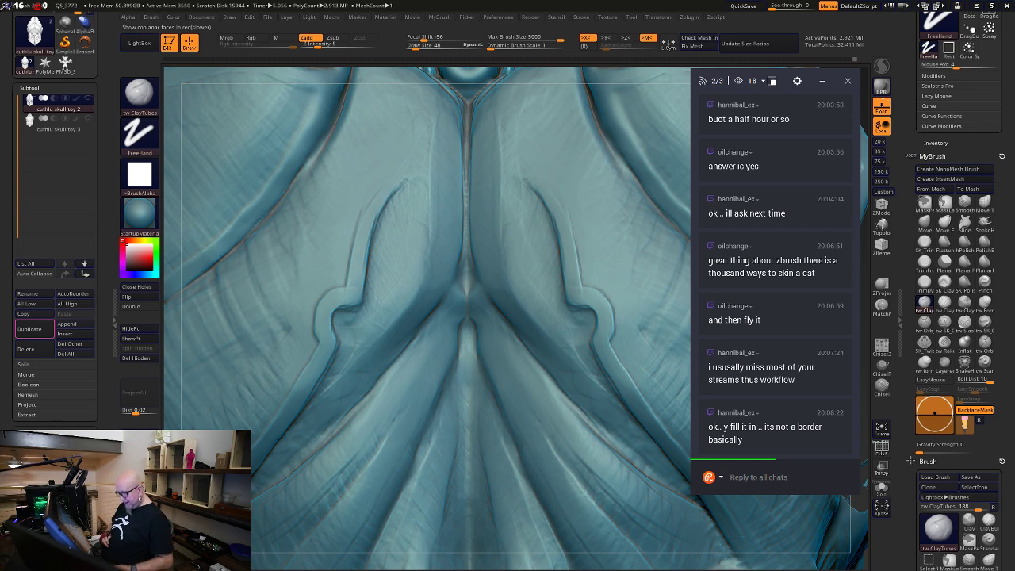
key("ctrl+z")
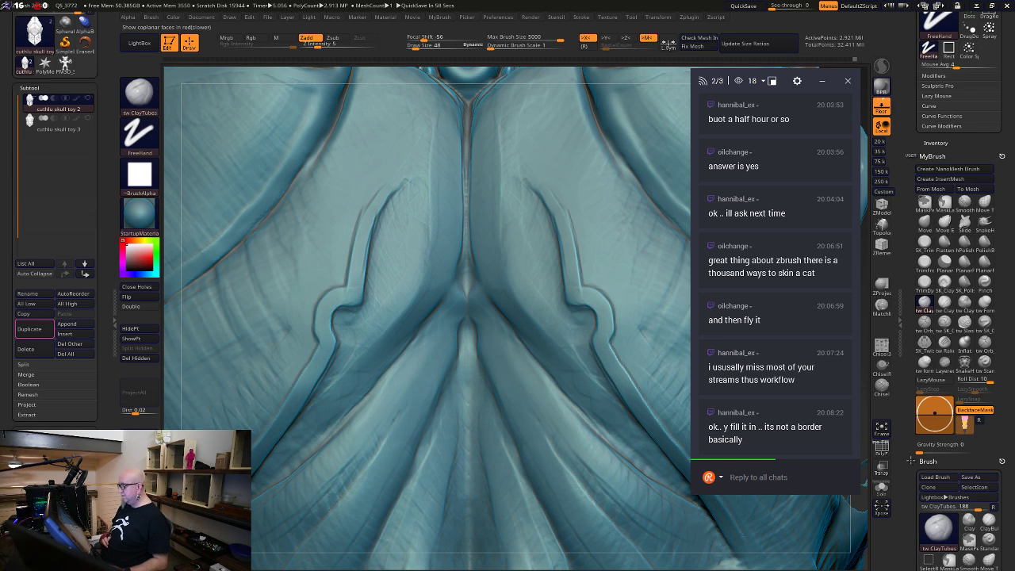
key("ctrl+z")
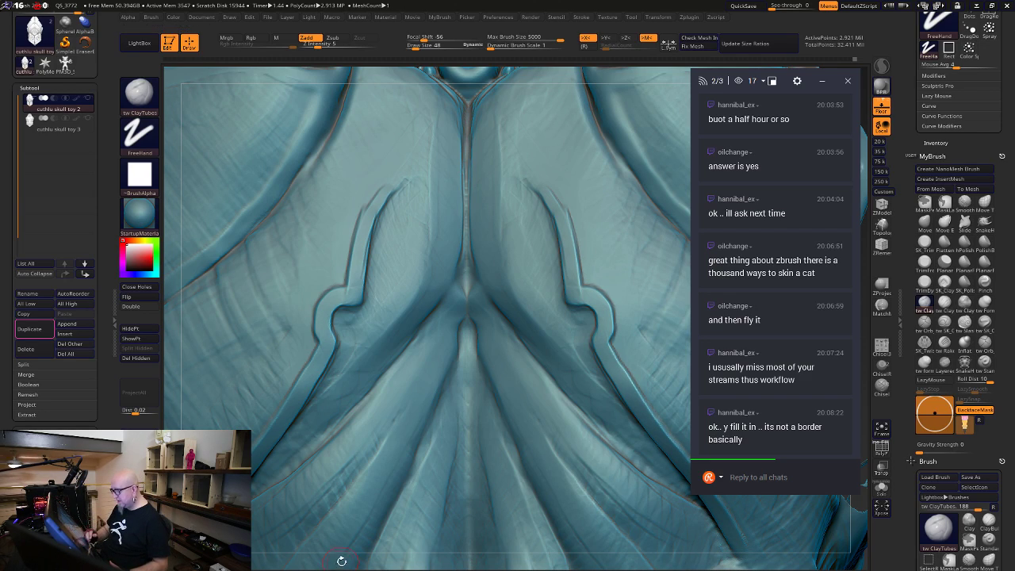
Blend the raised border into the surrounding plate surface with SK_ClayFill along the whole wavy edge
mouse_move(339, 558)
left_mouse_down()
mouse_move(331, 548)
mouse_move(351, 448)
mouse_move(339, 483)
mouse_move(363, 537)
mouse_move(347, 545)
left_mouse_up()
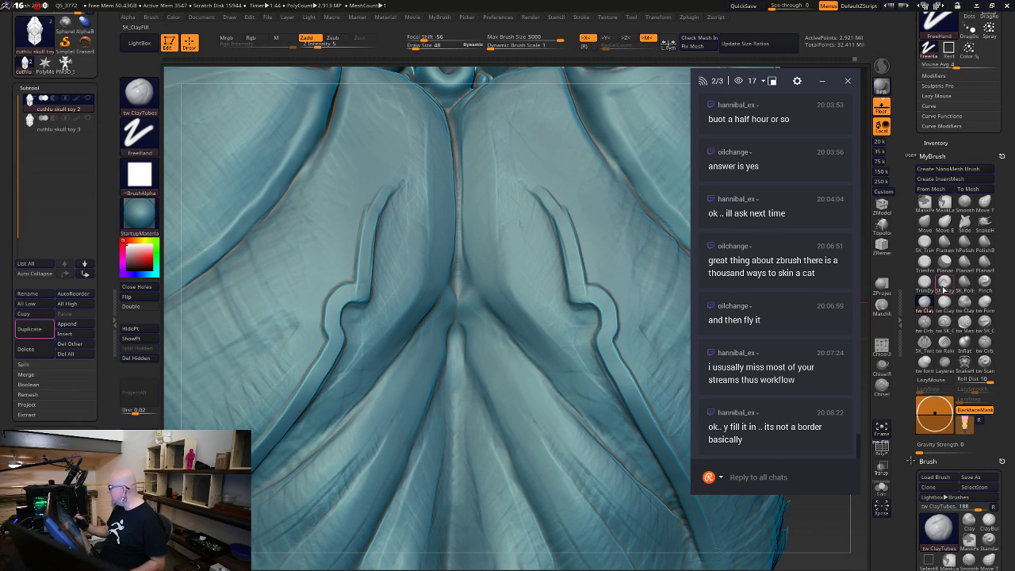
left_click(944, 282)
mouse_move(367, 207)
left_mouse_down()
mouse_move(353, 273)
mouse_move(310, 360)
mouse_move(264, 421)
left_mouse_up()
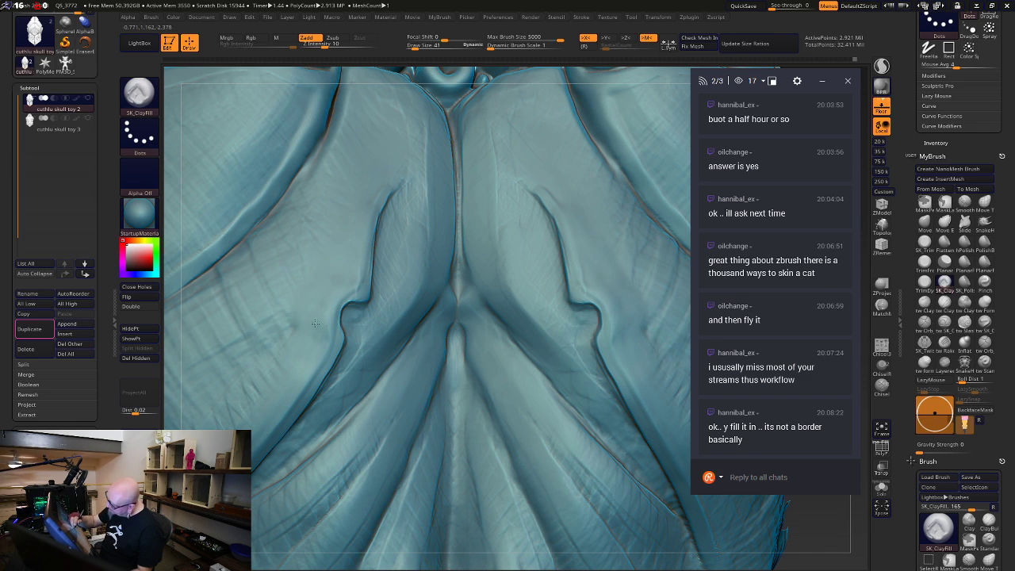
Add light tw ClayTubes strokes to the plates outside the wavy edge and trim the edge clean with SK_TrimPolish
left_click(926, 302)
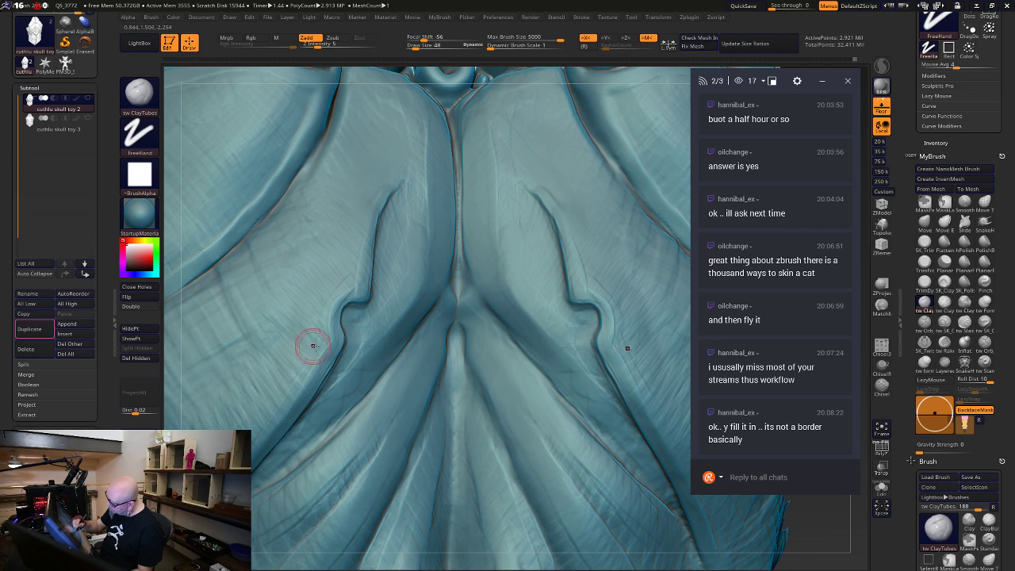
left_click(924, 242)
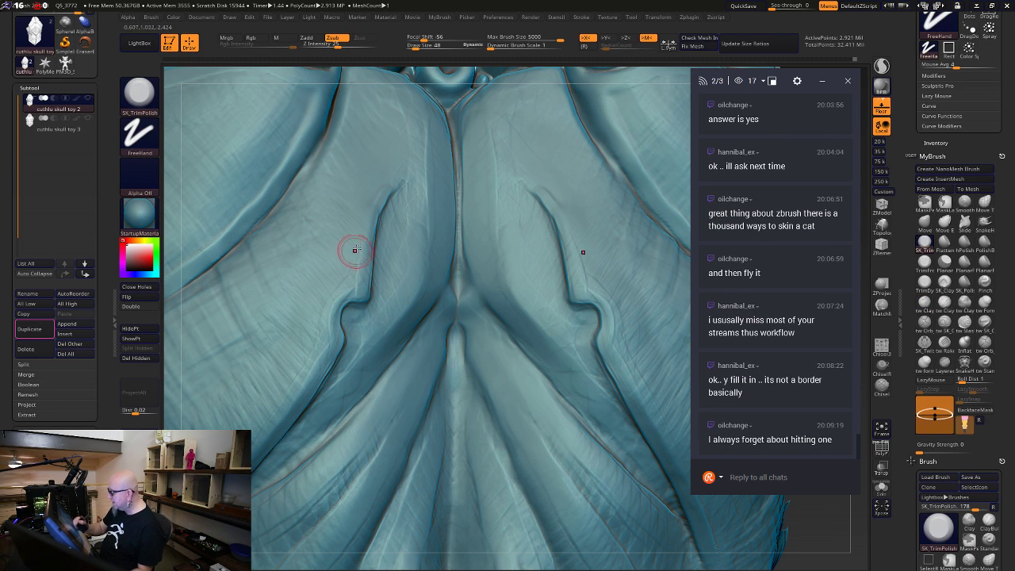
key("space")
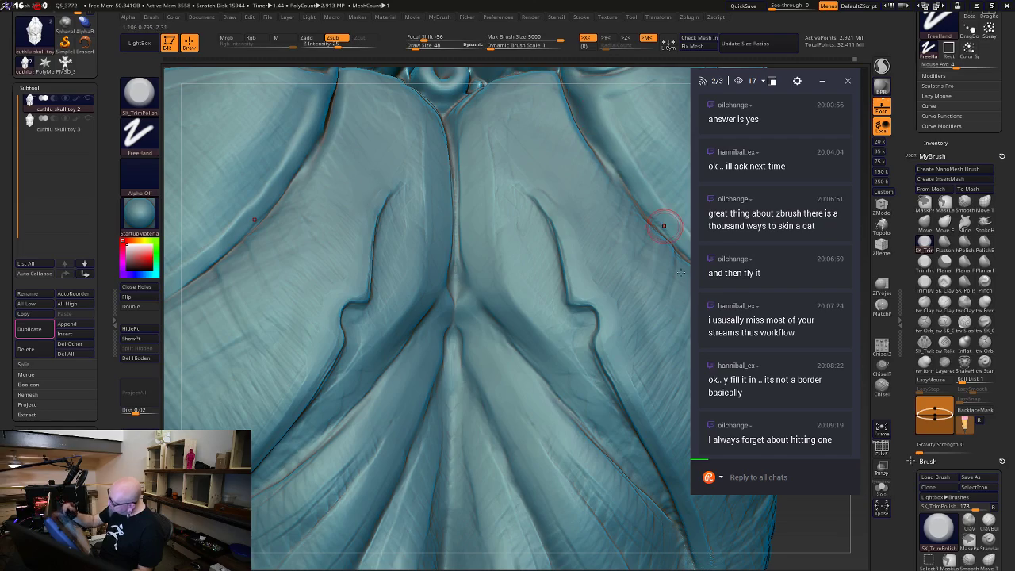
mouse_move(811, 544)
left_mouse_down()
mouse_move(798, 551)
mouse_move(780, 537)
mouse_move(766, 550)
mouse_move(813, 557)
mouse_move(837, 541)
mouse_move(728, 501)
mouse_move(662, 517)
mouse_move(666, 555)
mouse_move(750, 535)
left_mouse_up()
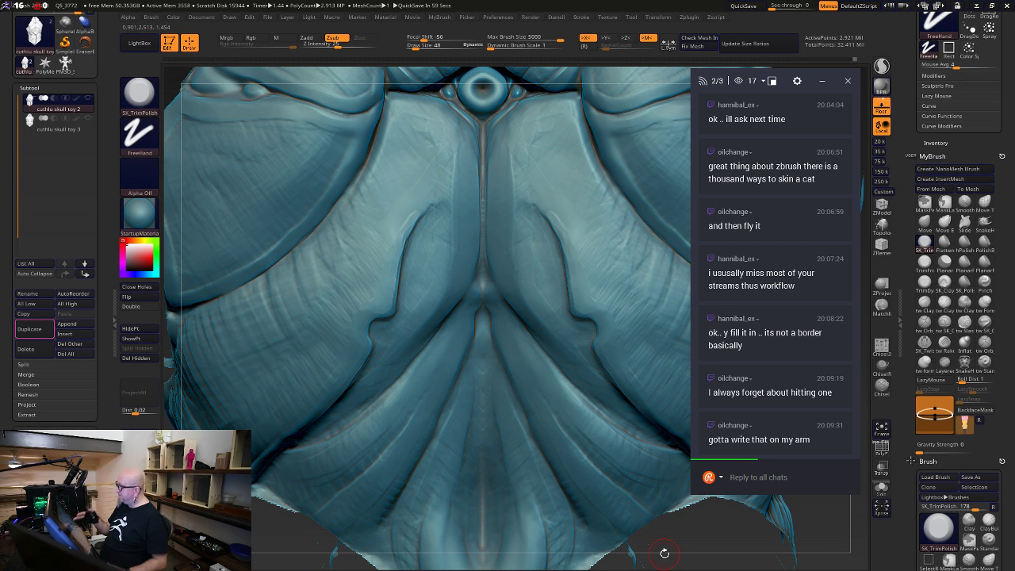
left_click_drag(716, 549, 689, 391)
left_click_drag(548, 246, 543, 341, "shift")
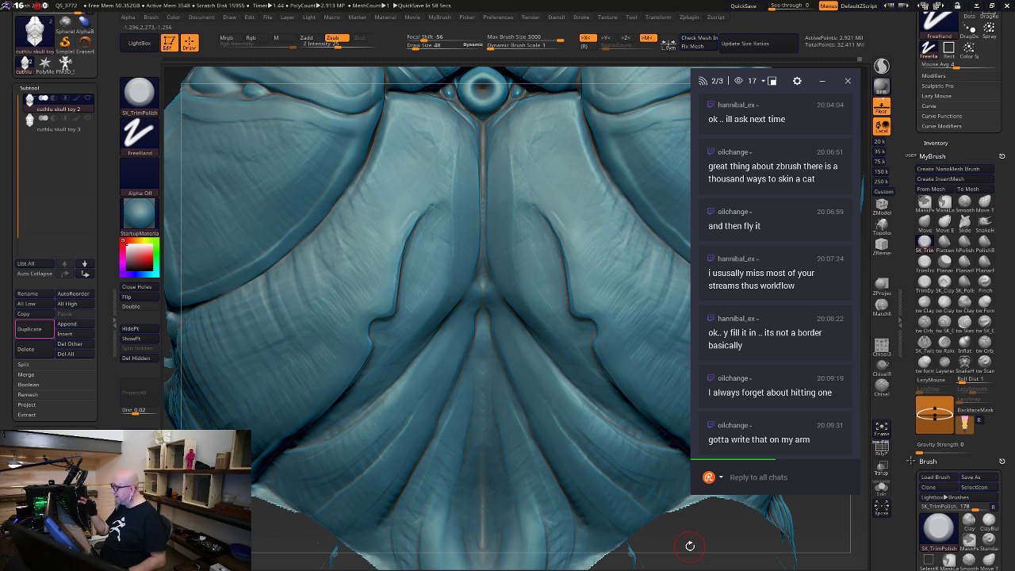
Carve long jagged cracks with small pits down the plates beside the wavy fold edge with tw Orb_Cracks
mouse_move(690, 546)
left_mouse_down("alt")
mouse_move(652, 507)
mouse_move(644, 519)
left_mouse_up("alt")
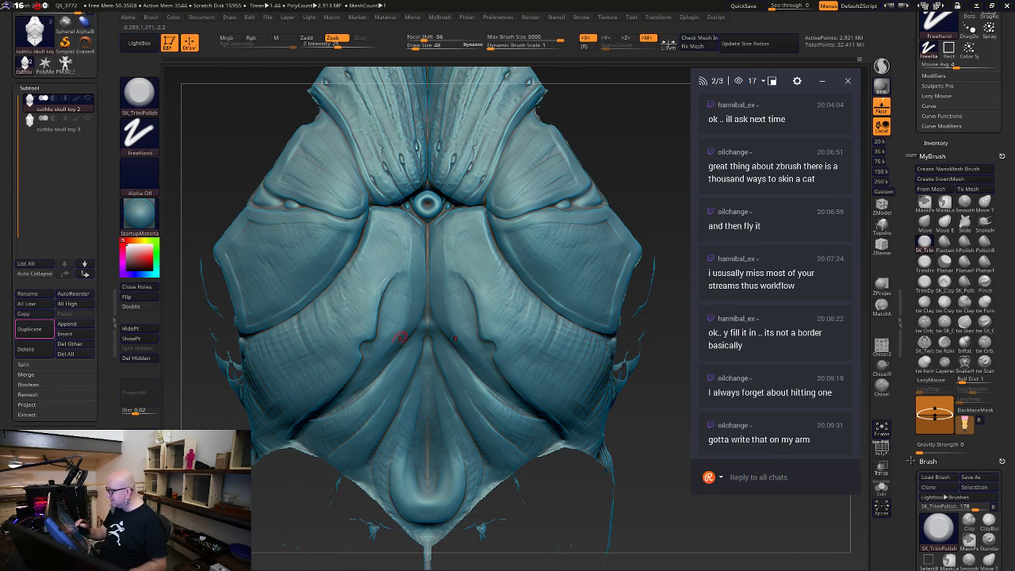
left_click_drag(665, 504, 704, 524, "alt")
left_click_drag(807, 503, 829, 452, "alt")
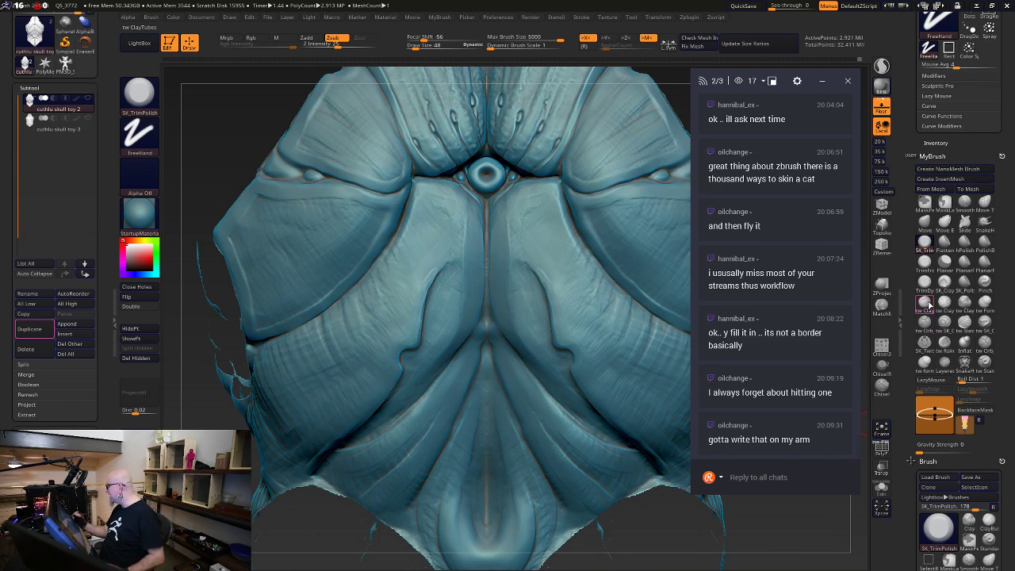
left_click(924, 303)
left_click(925, 321)
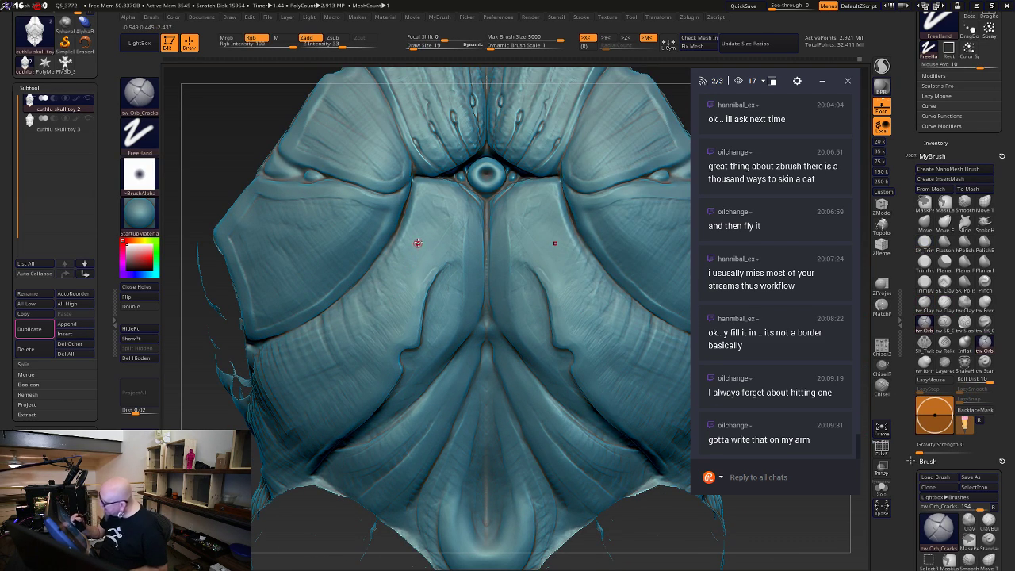
left_click_drag(415, 255, 339, 386)
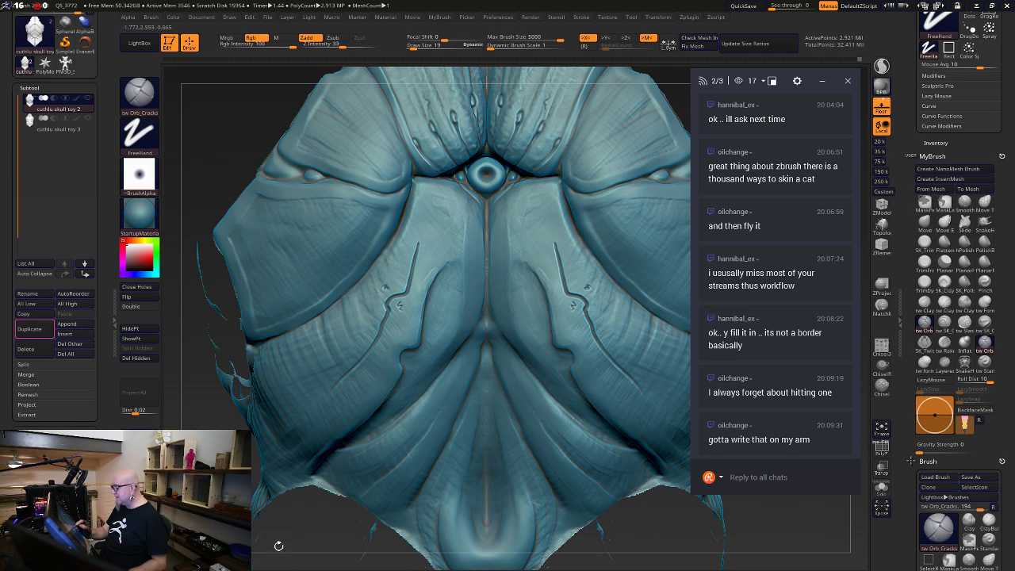
mouse_move(648, 531)
left_mouse_down("alt")
mouse_move(627, 525)
mouse_move(674, 498)
mouse_move(641, 512)
left_mouse_up("alt")
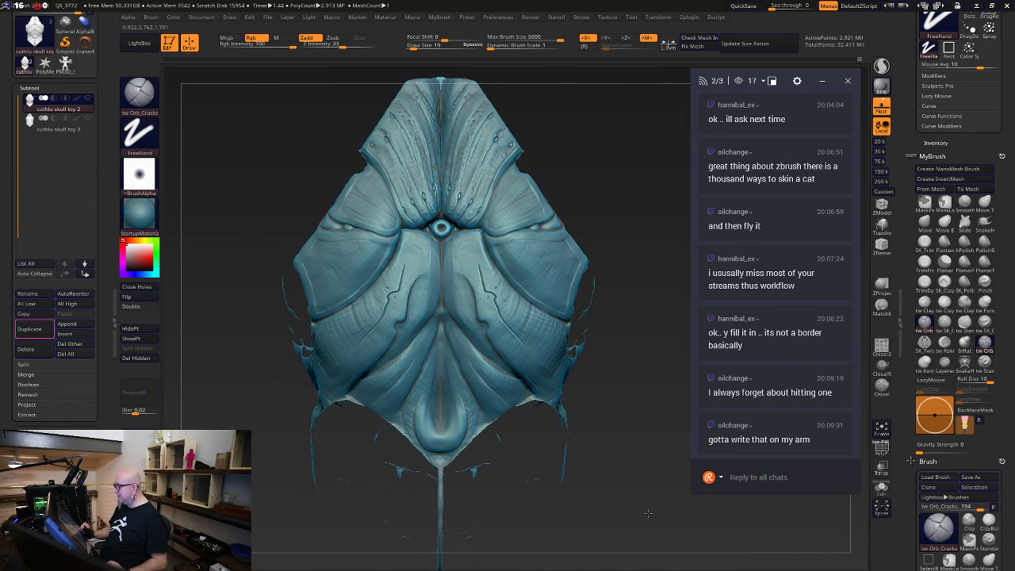
key("ctrl")
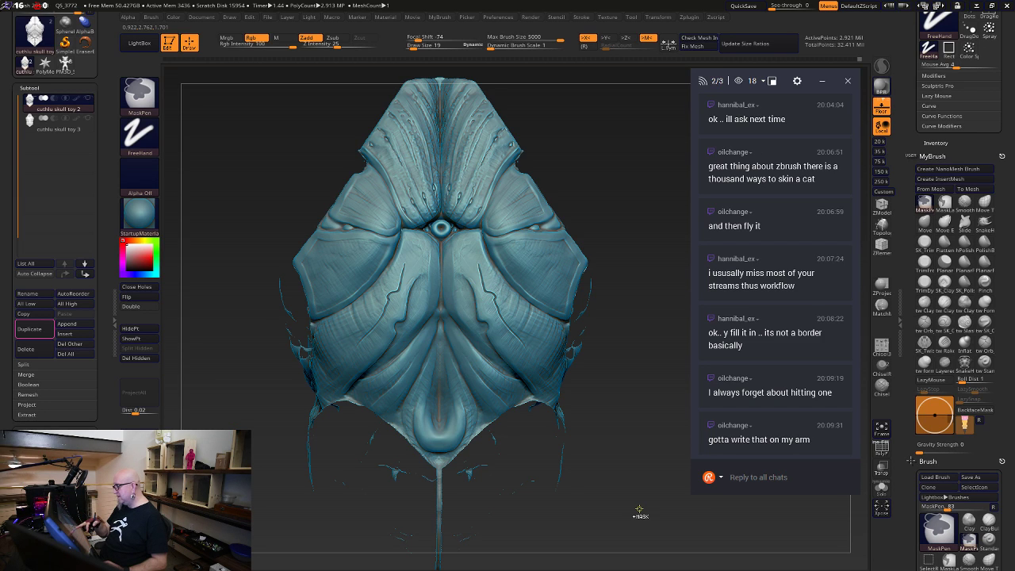
Undo the long jagged cracks carved beside the wavy fold edge
key("ctrl+z")
mouse_move(627, 410)
left_mouse_down("alt")
mouse_move(643, 477)
mouse_move(636, 464)
left_mouse_up("alt")
mouse_move(702, 520)
left_mouse_down()
mouse_move(710, 490)
mouse_move(713, 529)
left_mouse_up()
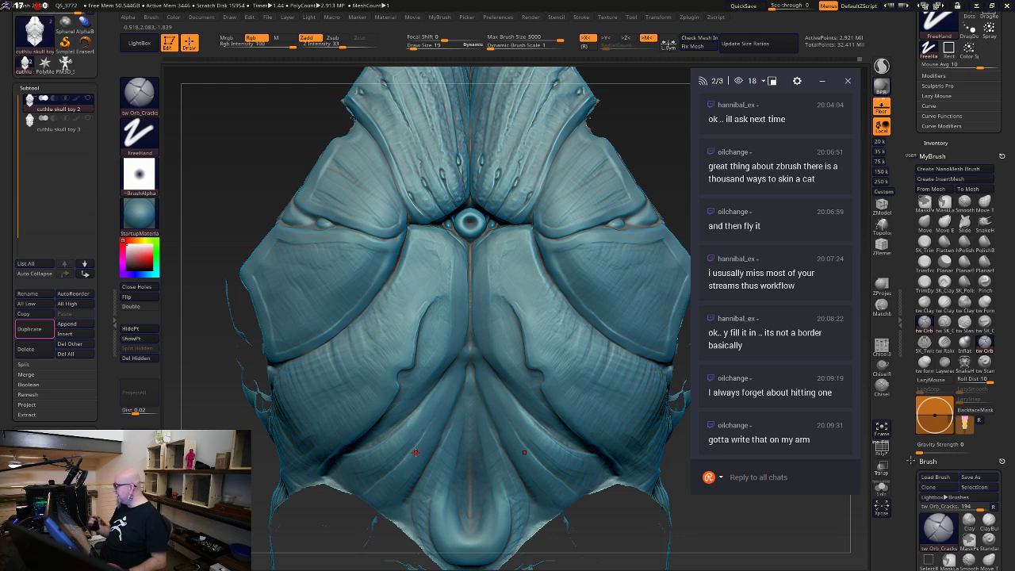
Work the lower end of the wavy fold edge and the crease running down from it with SK_Twist at Draw Size 41
left_click(925, 342)
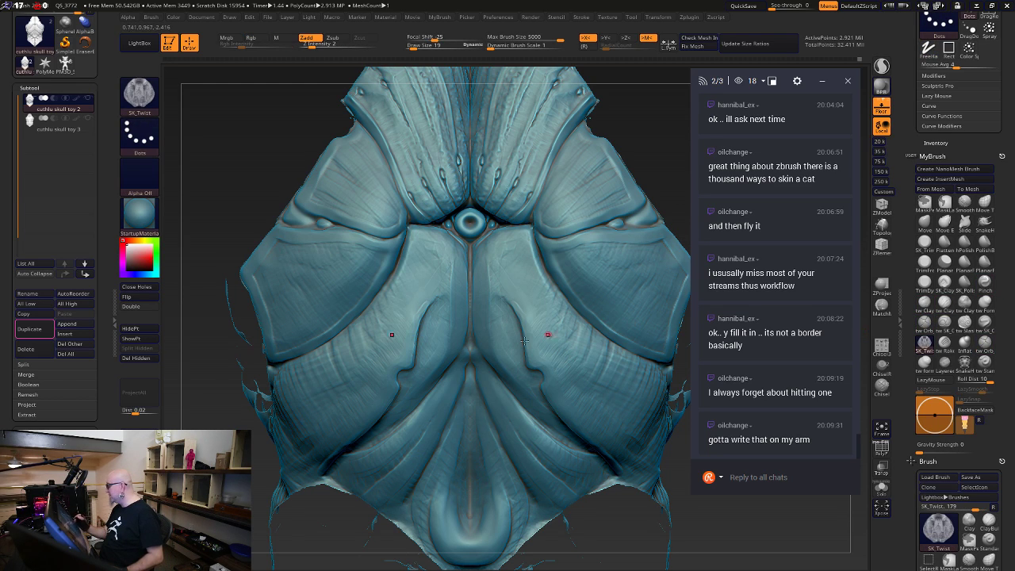
key("space")
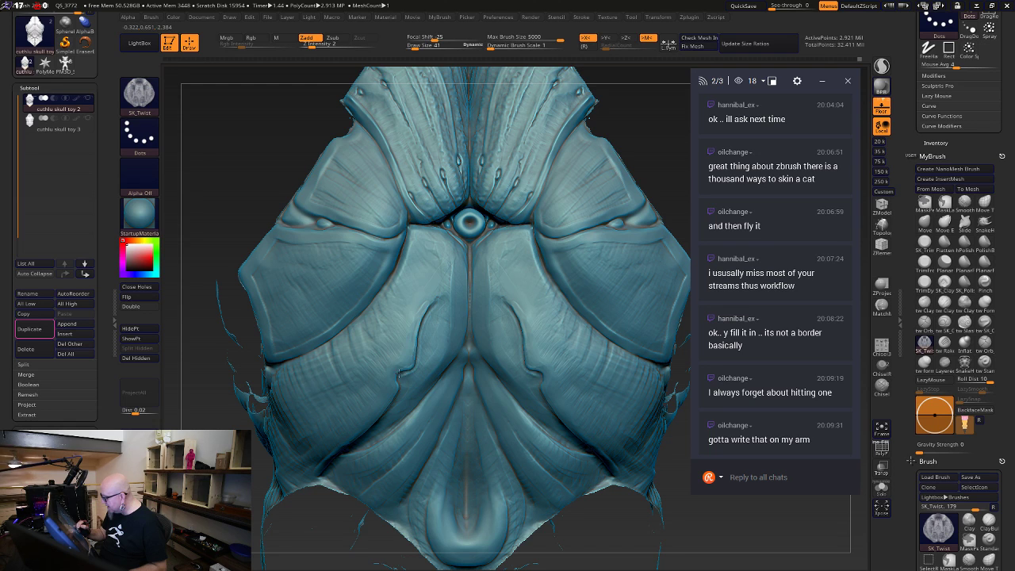
left_click_drag(396, 398, 393, 405)
mouse_move(277, 516)
left_mouse_down()
mouse_move(298, 388)
mouse_move(317, 381)
left_mouse_up()
left_click_drag(652, 529, 664, 539)
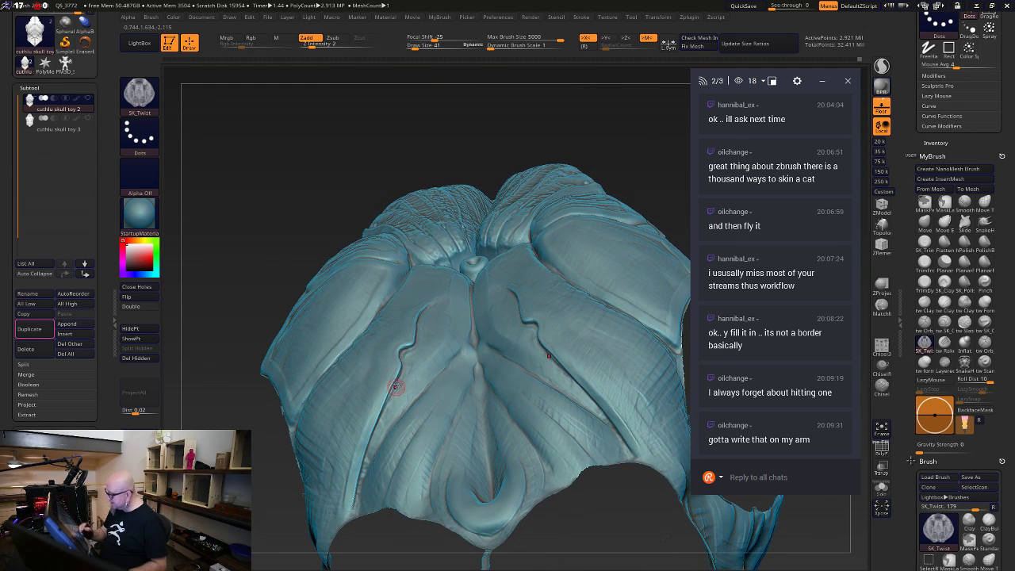
left_click_drag(399, 374, 396, 382)
left_click_drag(375, 426, 351, 504)
left_click_drag(280, 538, 507, 527)
mouse_move(666, 529)
left_mouse_down()
mouse_move(642, 449)
mouse_move(624, 482)
left_mouse_up()
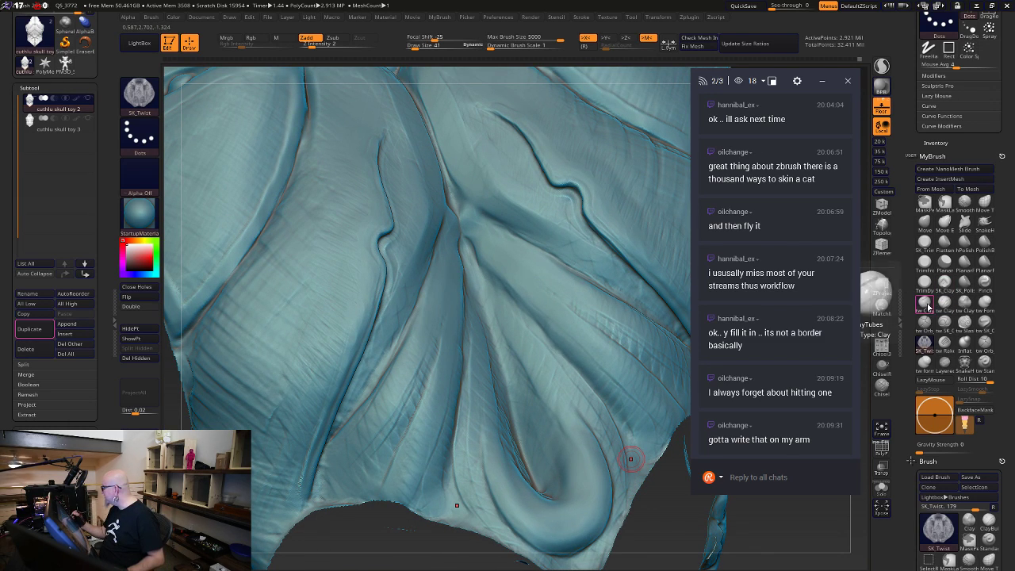
Fill the plate surface just outside the wavy fold edge with a light SK_ClayFill stroke
left_click(945, 280)
left_click_drag(371, 234, 368, 244)
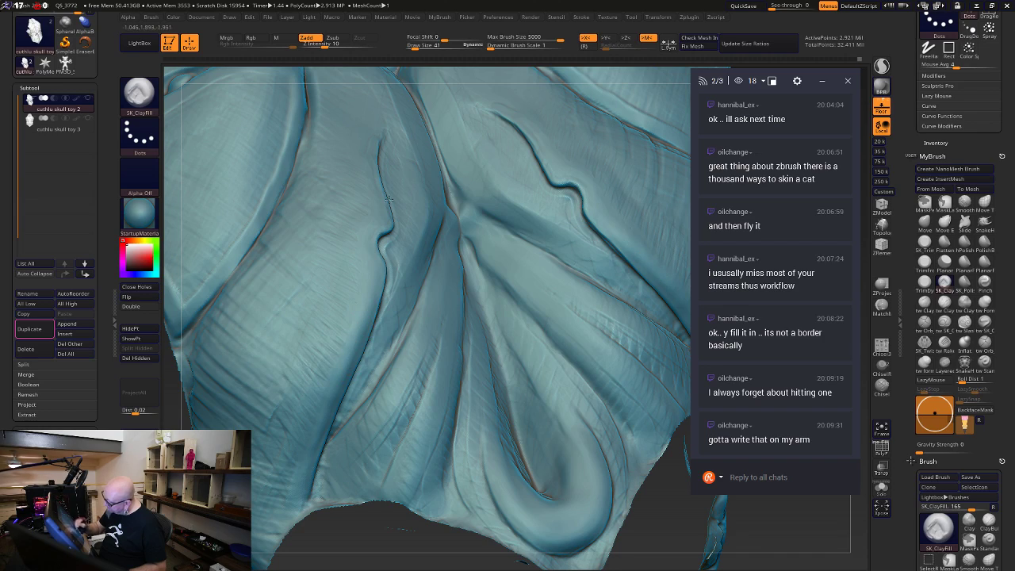
mouse_move(687, 544)
left_mouse_down("alt")
mouse_move(639, 489)
mouse_move(627, 495)
left_mouse_up("alt")
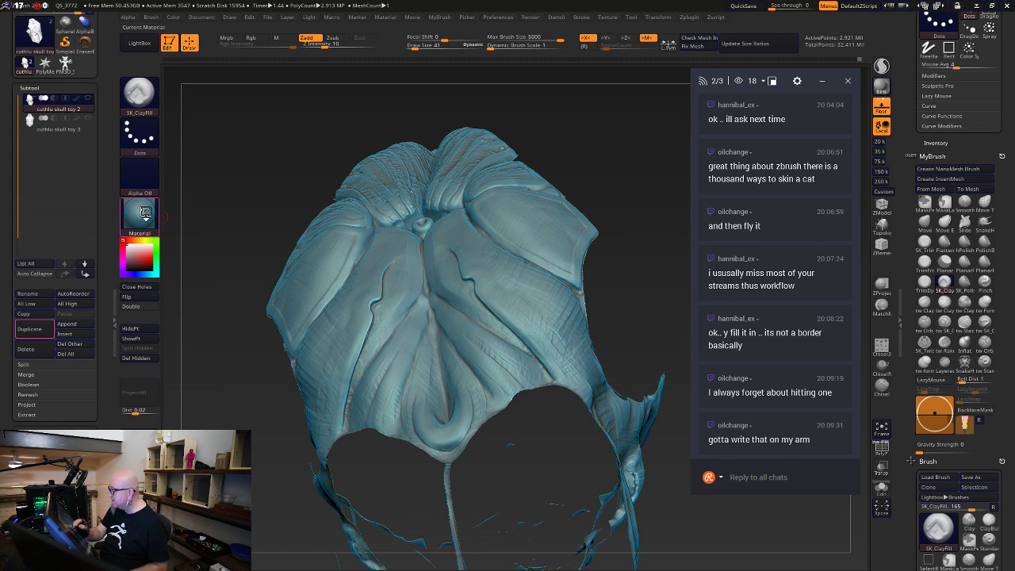
Switch the model's material to MAH_Shiny and inspect the folds and plate surfaces up close
left_click(141, 216)
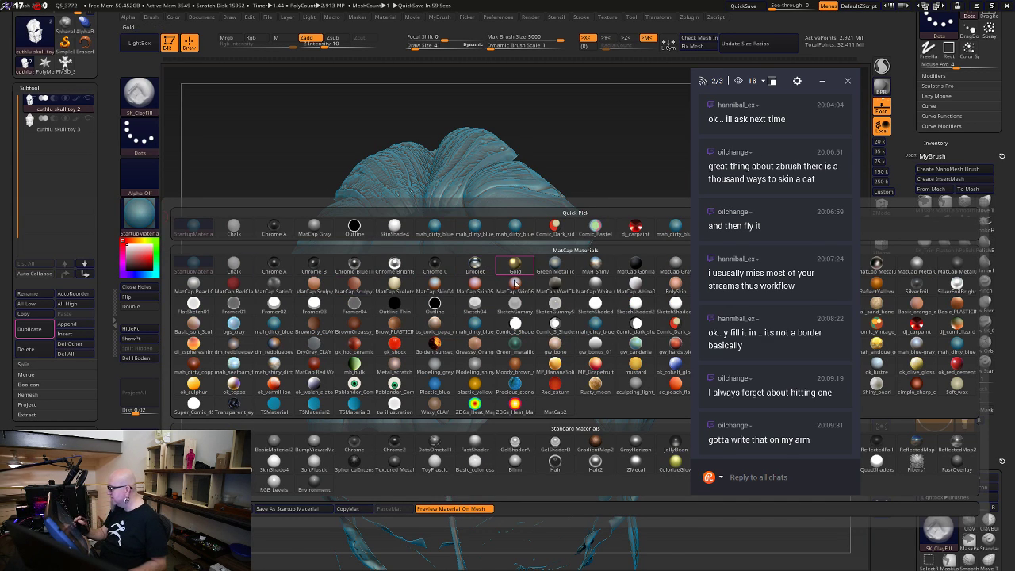
left_click(594, 264)
mouse_move(633, 298)
left_mouse_down()
mouse_move(628, 322)
mouse_move(636, 322)
left_mouse_up()
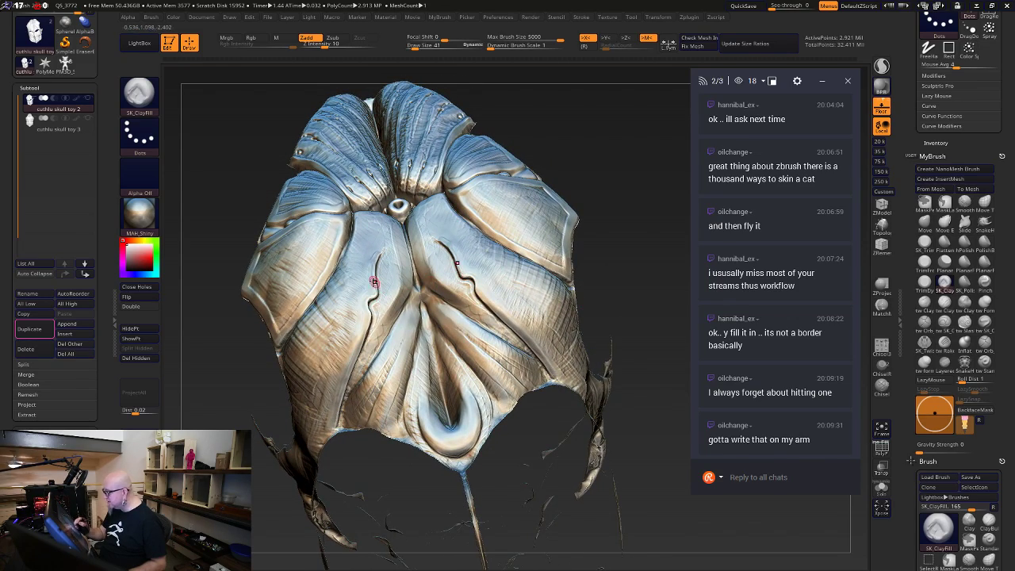
mouse_move(637, 180)
left_mouse_down("alt")
mouse_move(601, 215)
mouse_move(600, 341)
left_mouse_up("alt")
mouse_move(641, 493)
left_mouse_down()
mouse_move(637, 503)
mouse_move(639, 477)
mouse_move(627, 482)
mouse_move(639, 520)
left_mouse_up()
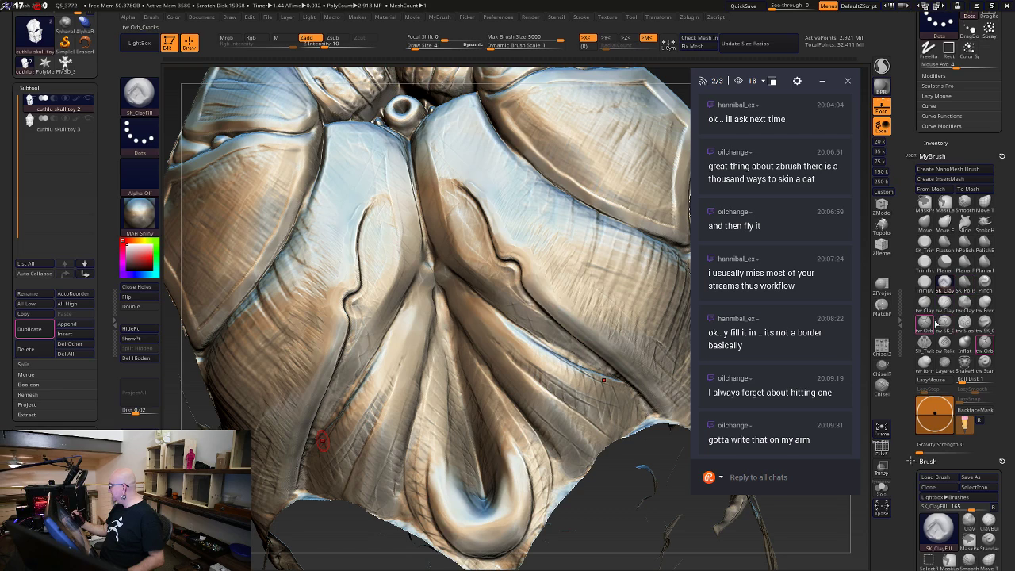
Carve a long wavy crack down the plate outside the wavy fold edge with tw Orb_Cracks
left_click(926, 323)
mouse_move(496, 182)
left_mouse_down()
mouse_move(548, 265)
mouse_move(617, 327)
left_mouse_up()
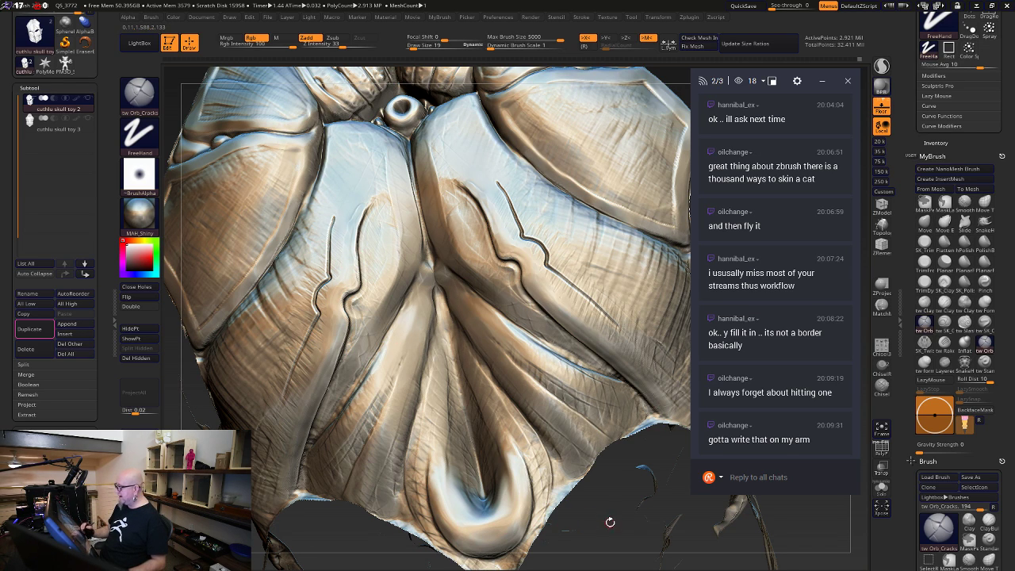
left_click_drag(609, 521, 600, 499)
key("f")
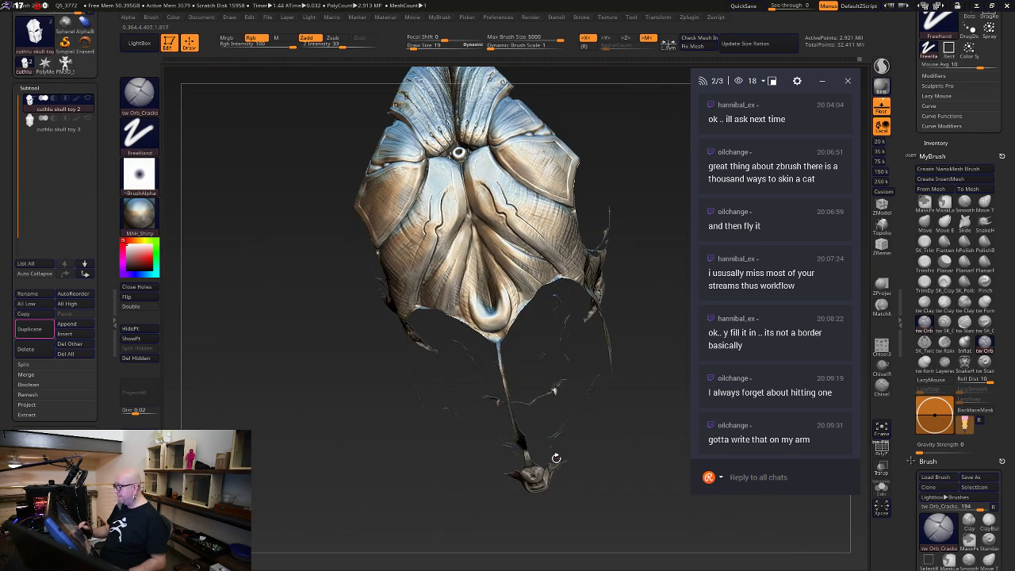
Change the model's material to mah_dirty_blue
left_click(155, 217)
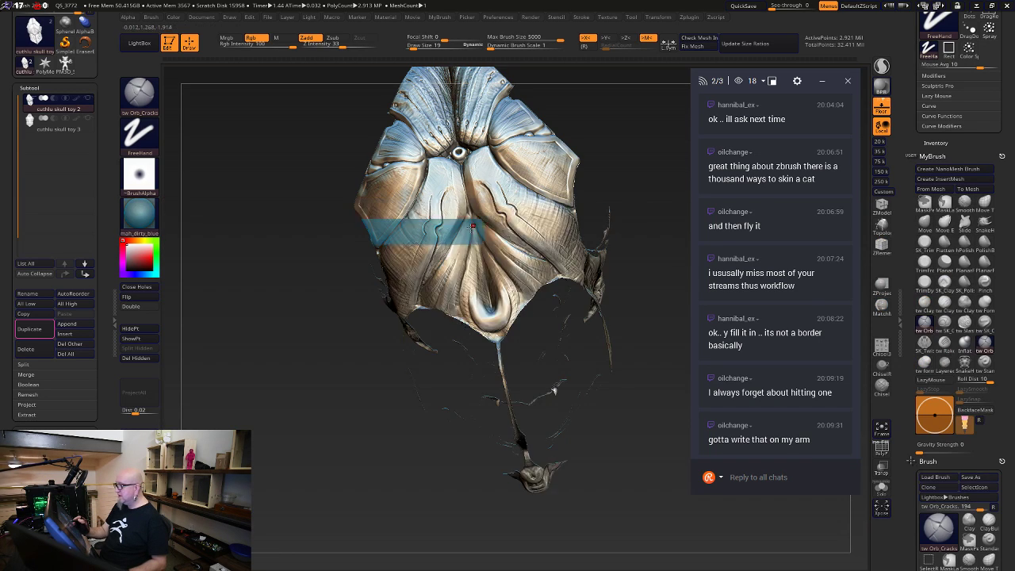
left_click(475, 228)
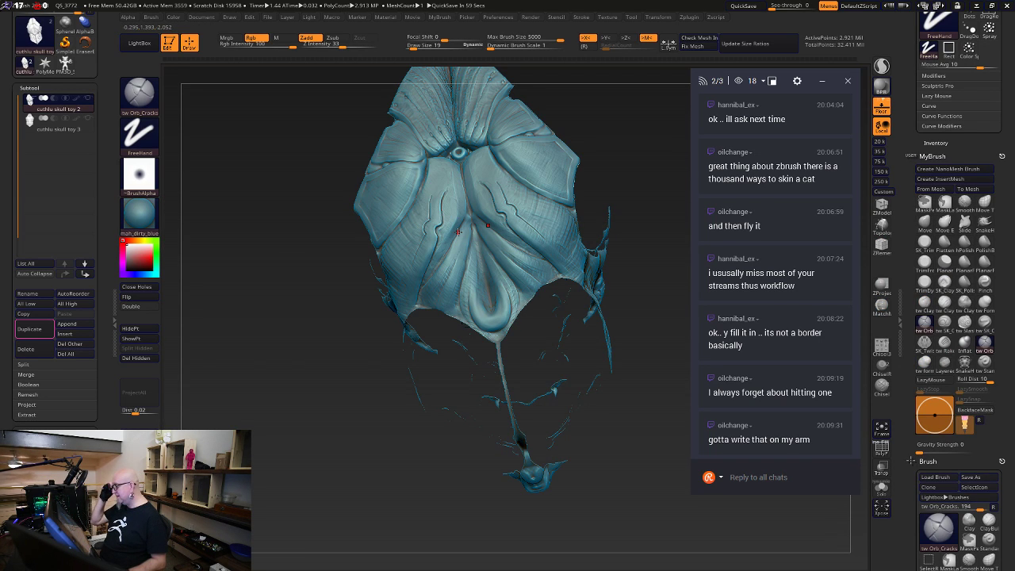
Step back through the undo history to before the wavy fold edges and the raised loop at the lower spine were sculpted
key("ctrl")
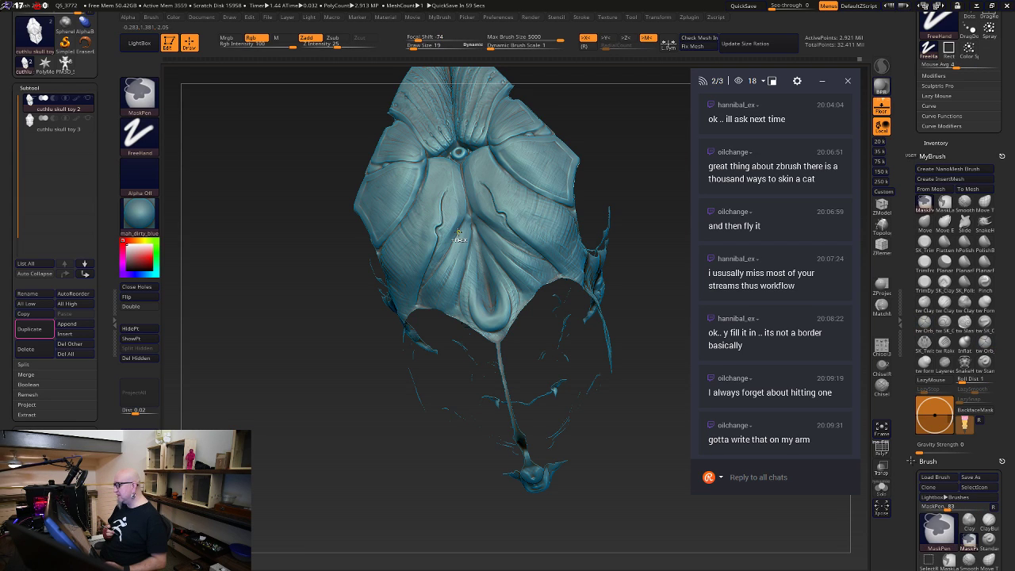
mouse_move(641, 458)
left_mouse_down("shift")
mouse_move(612, 503)
mouse_move(597, 560)
left_mouse_up("shift")
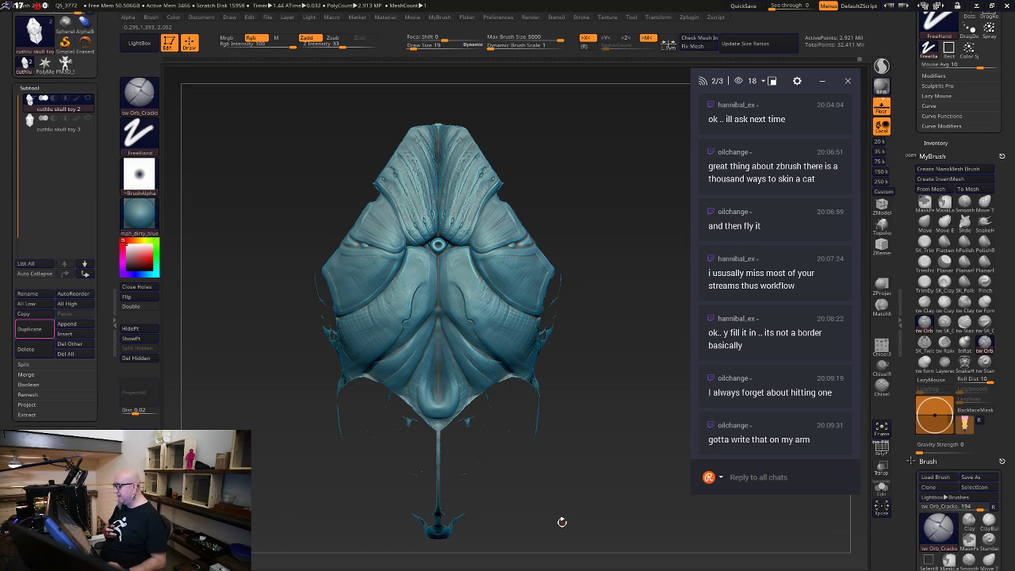
mouse_move(607, 481)
left_mouse_down()
mouse_move(621, 378)
mouse_move(611, 410)
left_mouse_up()
key("ctrl")
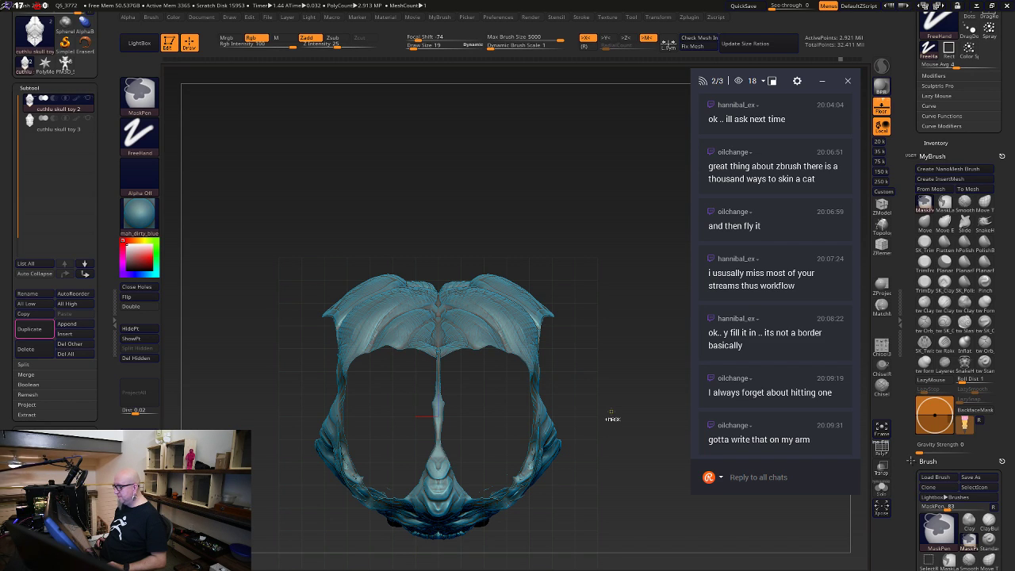
key("ctrl")
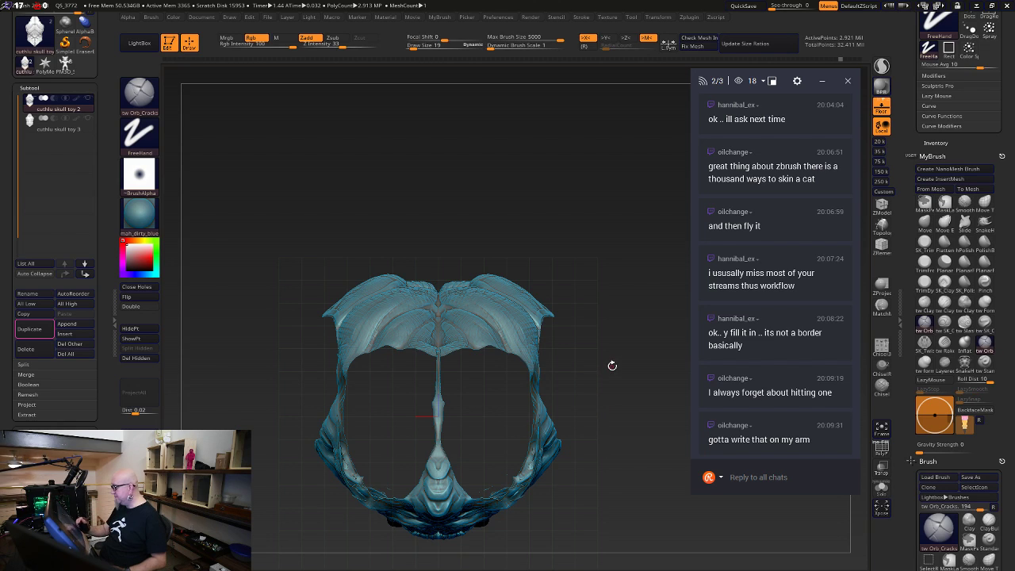
mouse_move(618, 364)
left_mouse_down()
mouse_move(618, 460)
mouse_move(600, 459)
mouse_move(609, 501)
left_mouse_up()
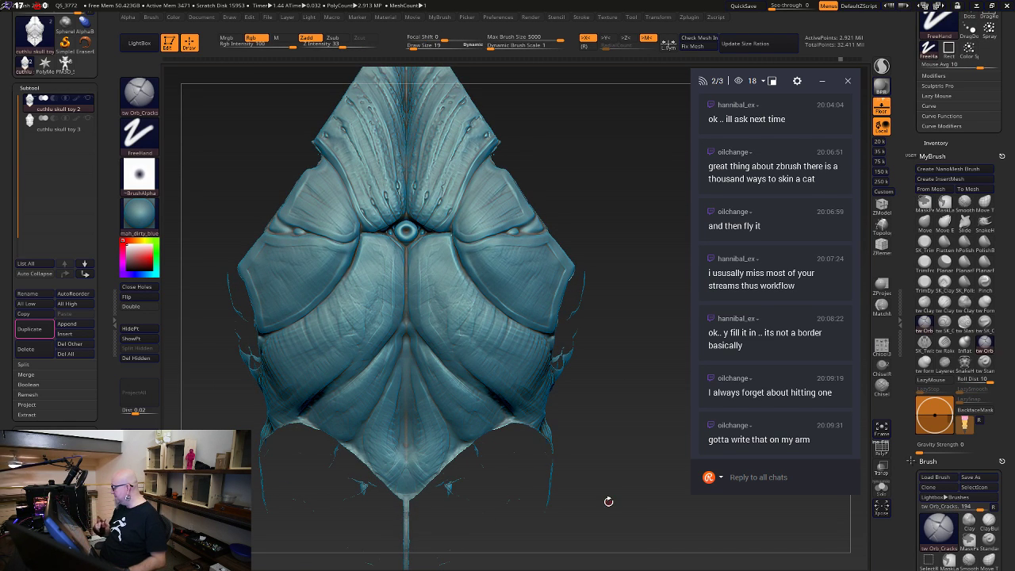
Polish the large plates beside the spine with SK_TrimPolish at Draw Size 161, accepting the removal of the newer undo history
left_click(924, 242)
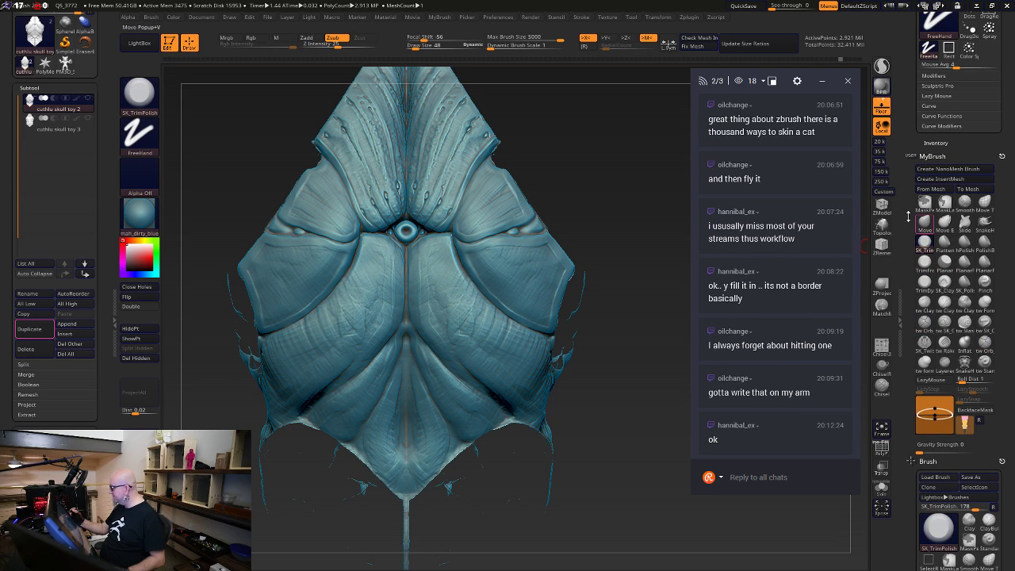
key("space")
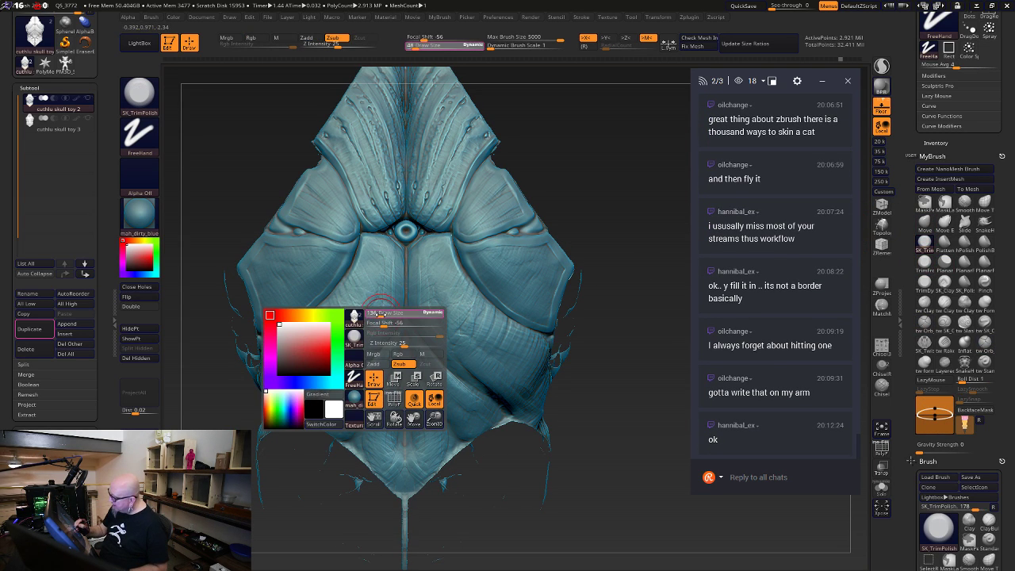
left_click_drag(380, 314, 383, 314)
left_click_drag(343, 349, 340, 357)
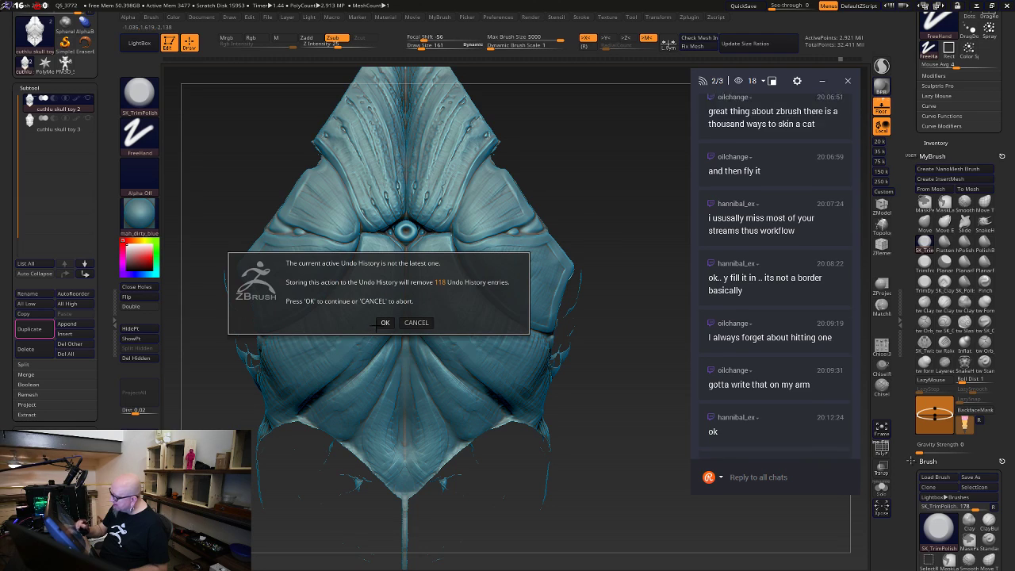
left_click(379, 323)
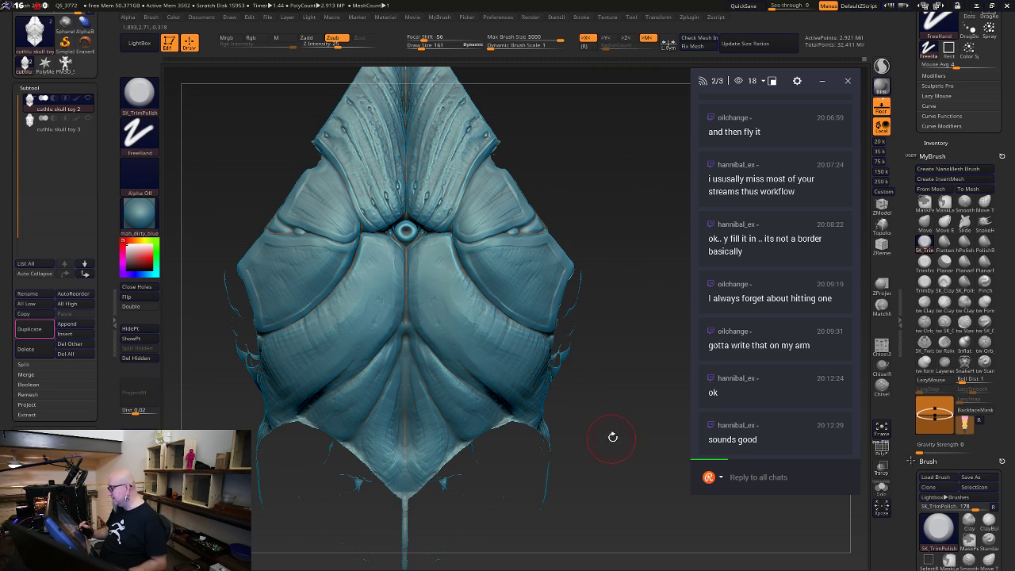
Build up curved layers across the large plates beside the spine with tw ClayTubes strokes at Draw Size 102
left_click_drag(612, 437, 611, 401)
left_click(924, 303)
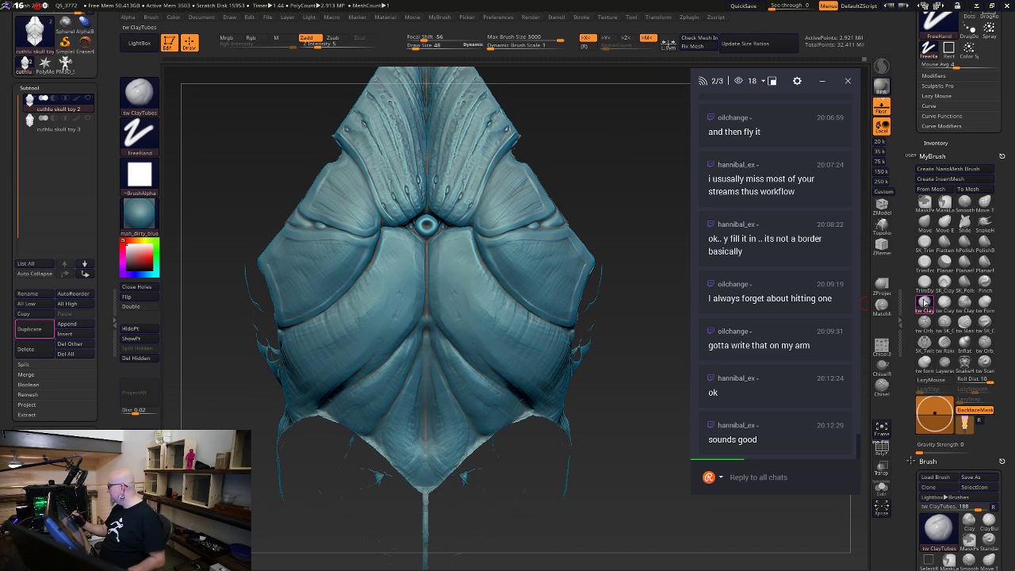
left_click_drag(612, 353, 616, 352, "alt")
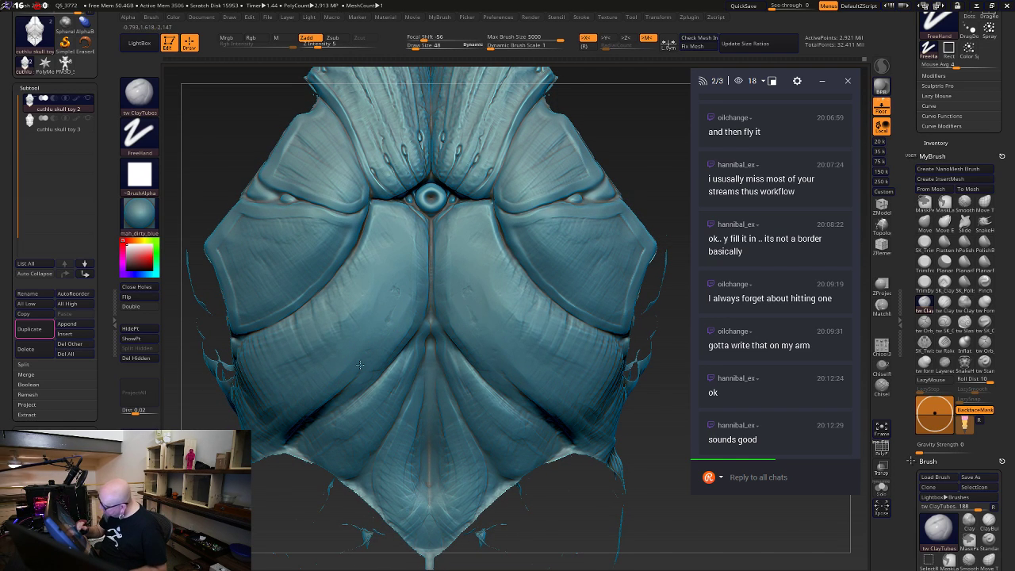
right_click(493, 319)
left_click(488, 307)
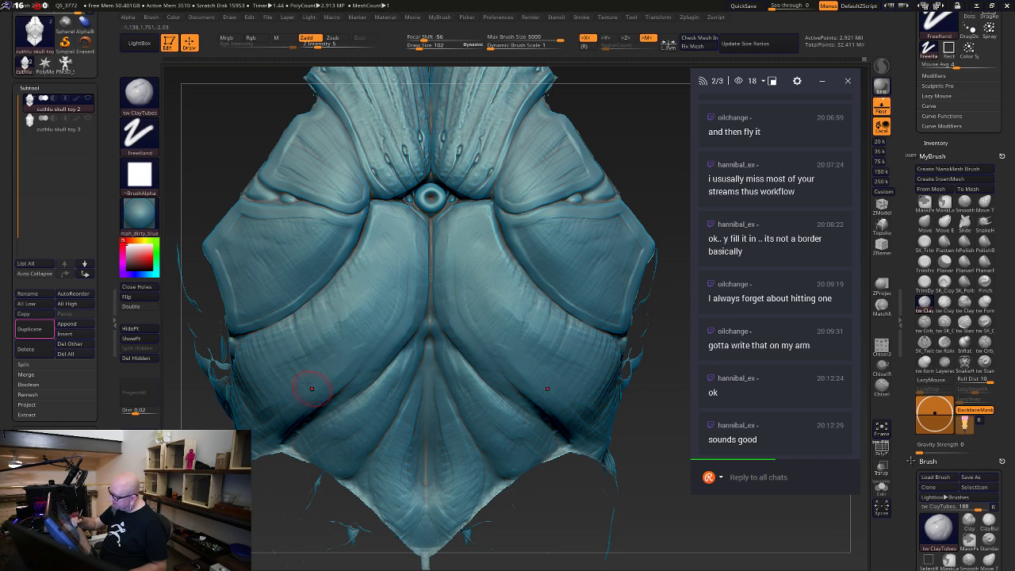
mouse_move(399, 251)
left_mouse_down()
mouse_move(385, 337)
mouse_move(343, 360)
mouse_move(389, 240)
mouse_move(377, 305)
mouse_move(401, 257)
mouse_move(372, 328)
mouse_move(328, 354)
mouse_move(404, 265)
mouse_move(398, 301)
mouse_move(341, 365)
left_mouse_up()
left_click_drag(385, 297, 349, 342)
mouse_move(381, 283)
left_mouse_down()
mouse_move(362, 343)
mouse_move(335, 338)
mouse_move(309, 356)
left_mouse_up()
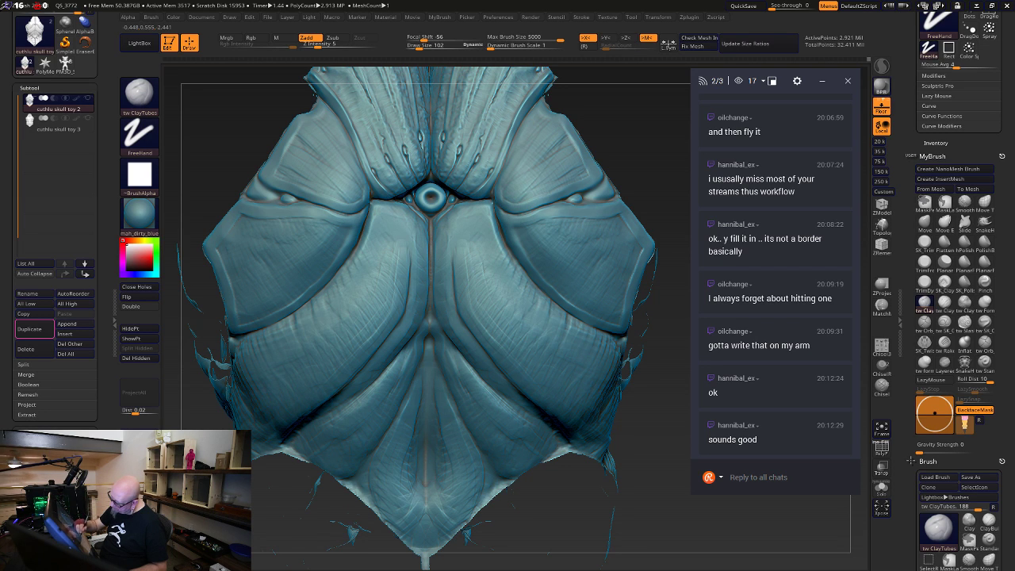
mouse_move(681, 485)
left_mouse_down()
mouse_move(637, 509)
mouse_move(642, 477)
mouse_move(629, 458)
mouse_move(610, 459)
left_mouse_up()
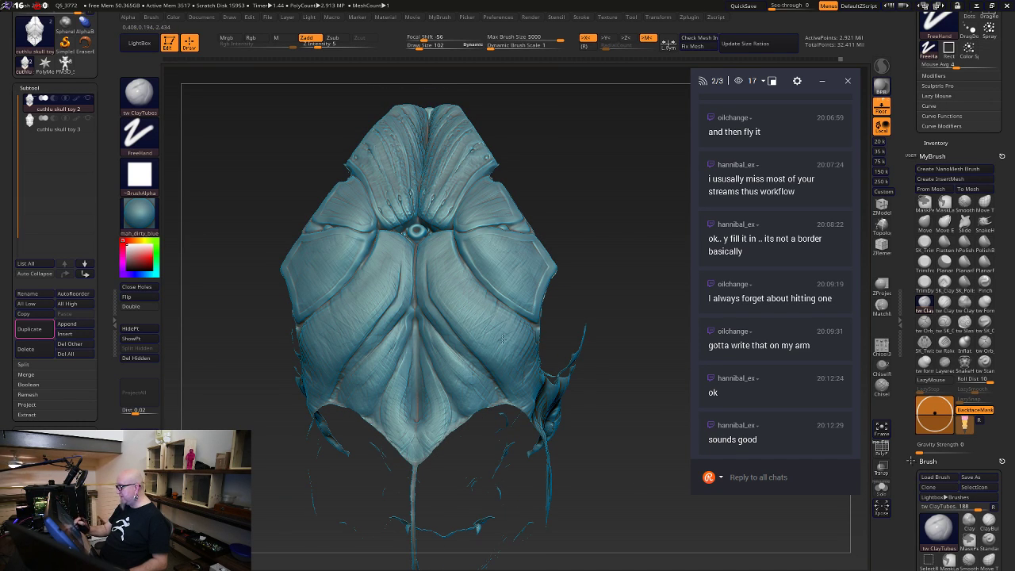
left_click_drag(609, 481, 619, 493)
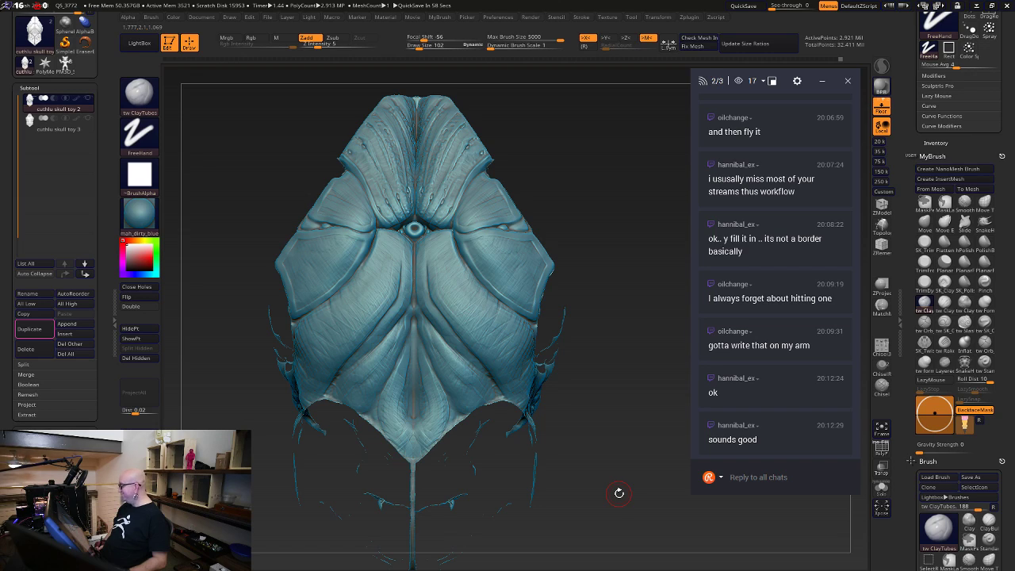
key("ctrl")
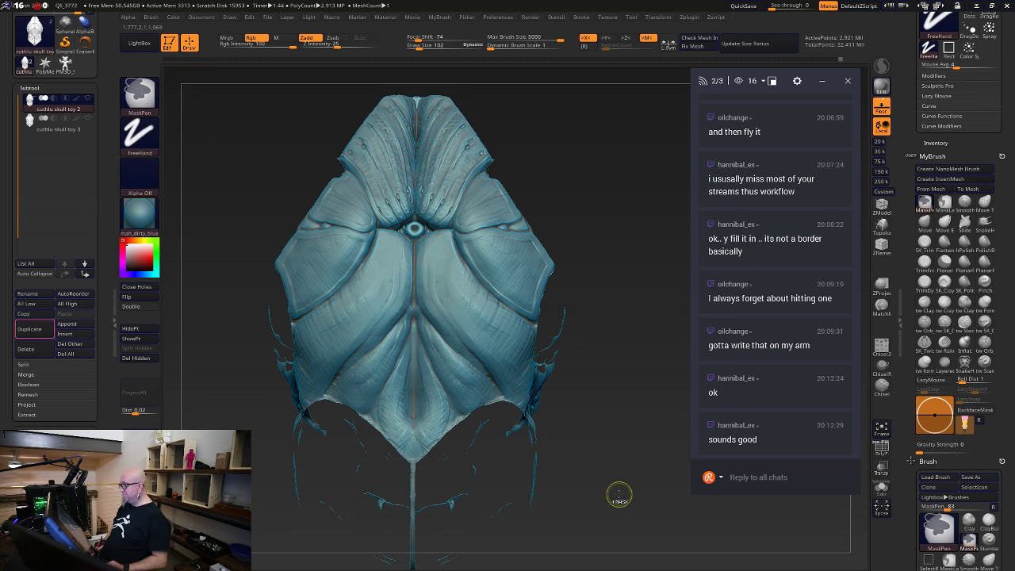
key("ctrl")
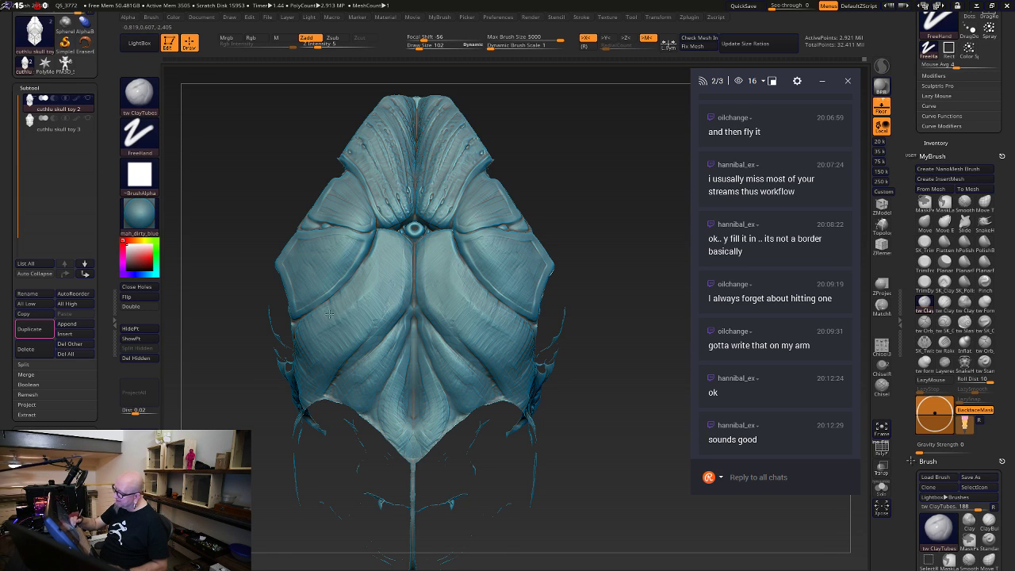
left_click_drag(571, 412, 620, 452)
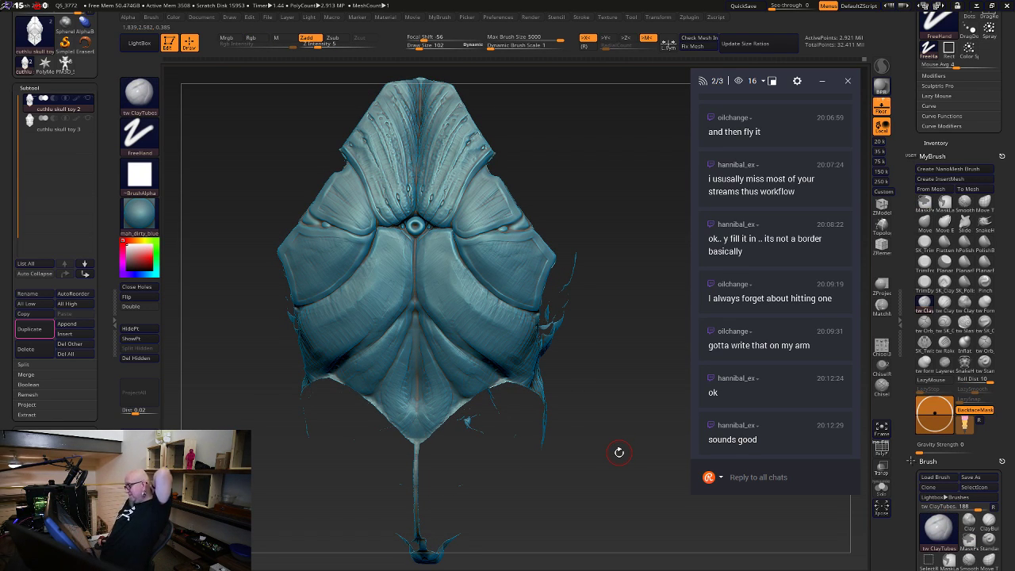